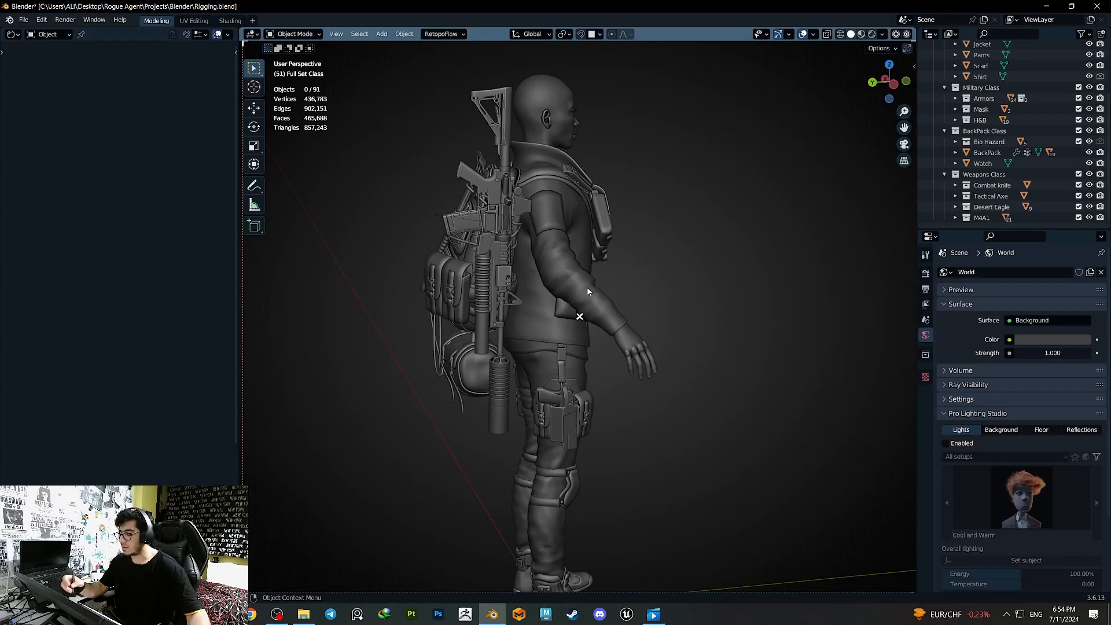
- Toggle the Weapons Class collection's visibility off and on, and inspect the individual weapons attached to the character
middle_drag(587, 290, 555, 283)
click(1089, 174)
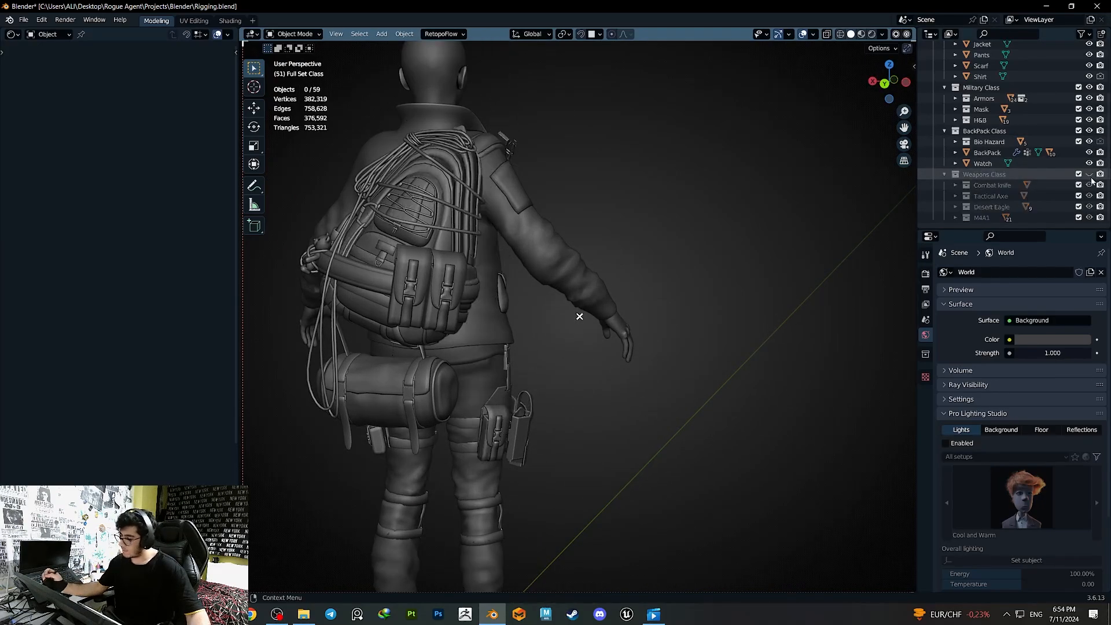
click(1089, 174)
mouse_move(509, 333)
middle_down()
mouse_move(485, 336)
mouse_move(521, 343)
middle_up()
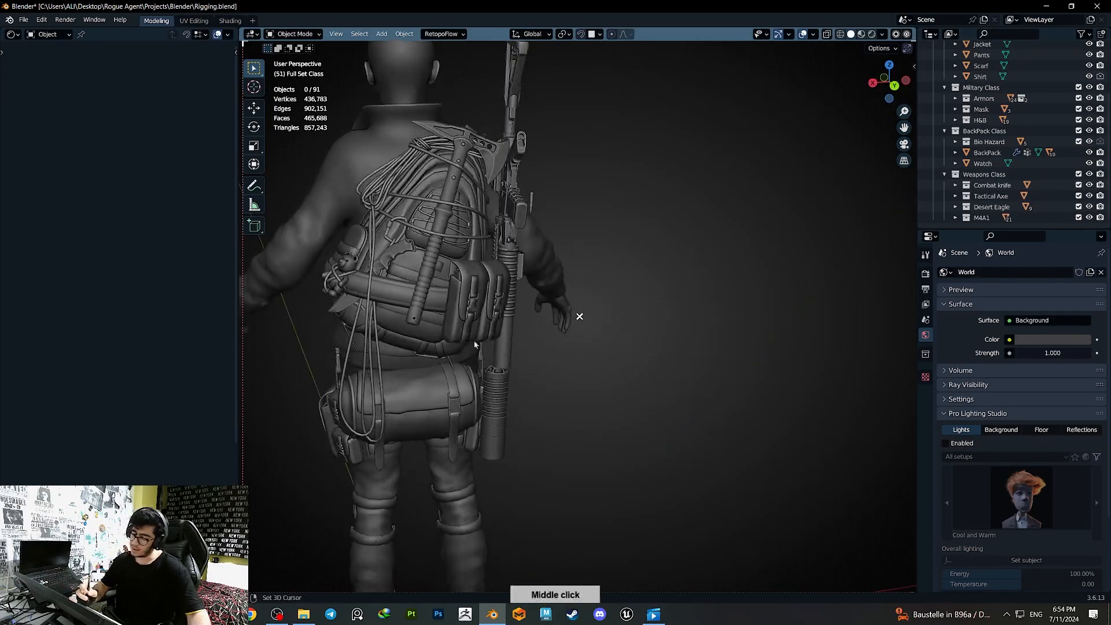
click(408, 240)
click(428, 264)
click(509, 260)
middle_drag(510, 262, 551, 394)
click(556, 391)
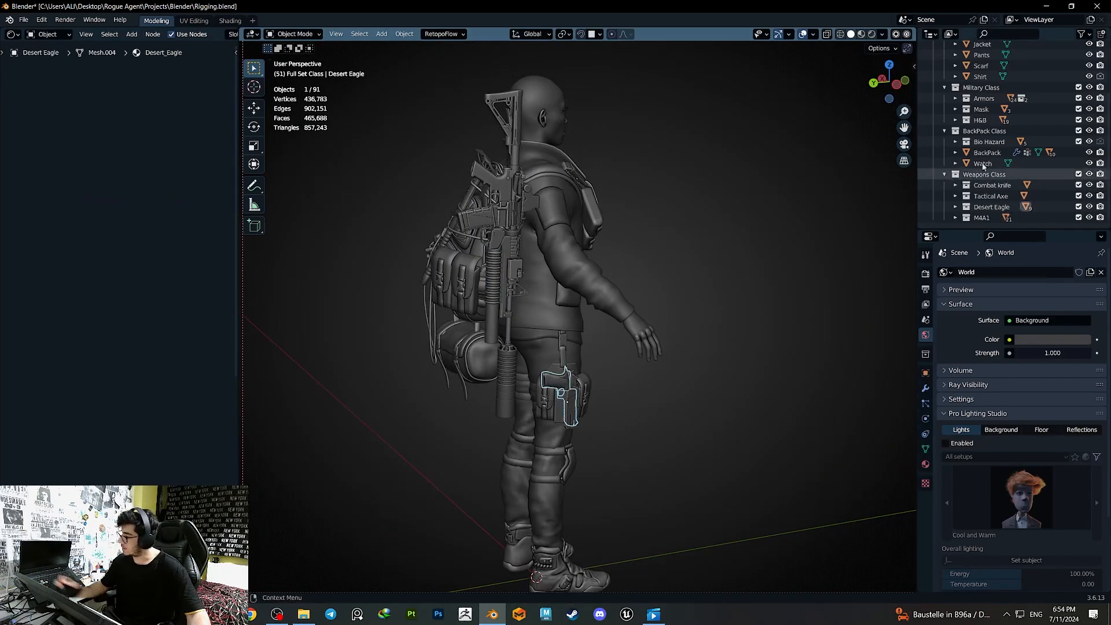
- Hide the Weapons Class collection in the viewport
click(1089, 175)
middle_drag(605, 367, 573, 275)
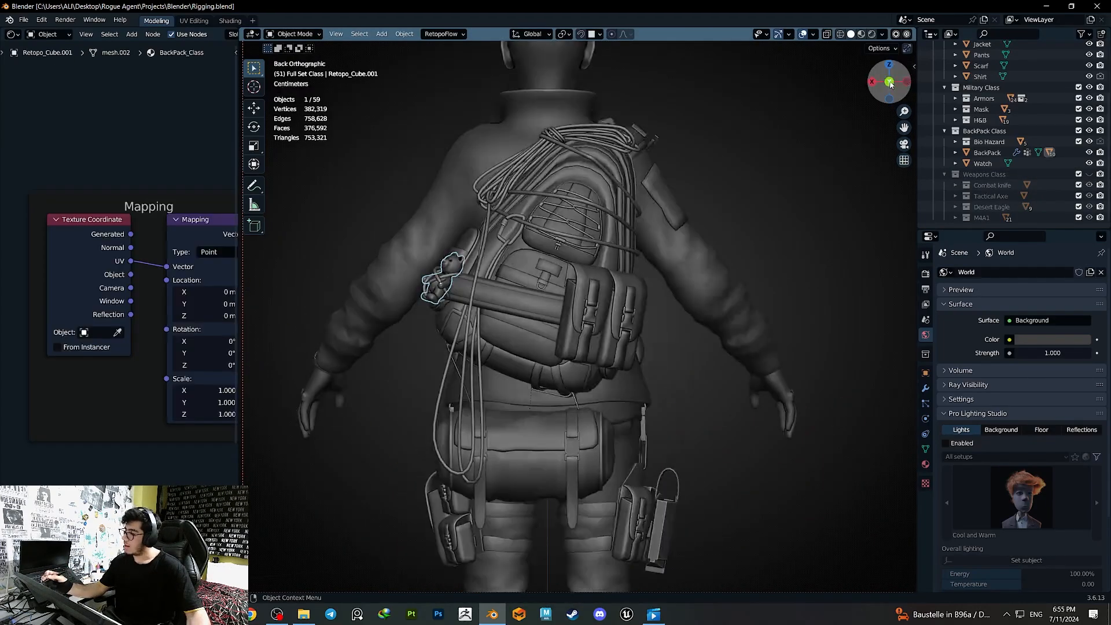
middle_drag(573, 280, 672, 318)
- Examine the gloves, knee pads, pouches and radio one by one, checking each part's modifiers
scroll(673, 318, down, 2)
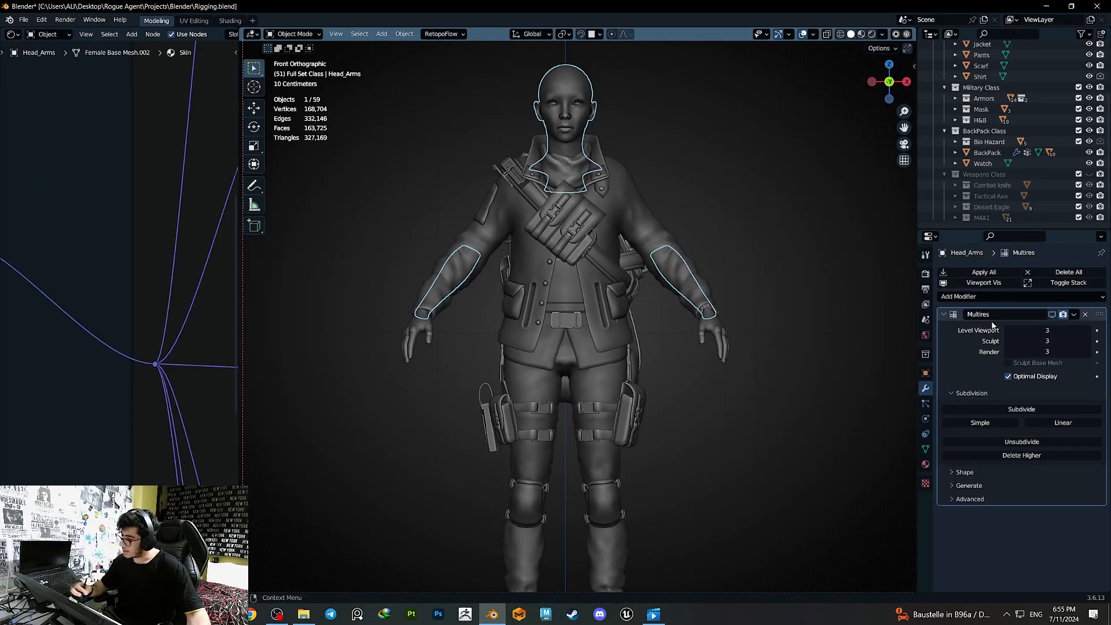
scroll(623, 335, down, 1)
scroll(664, 405, down, 1)
click(686, 342)
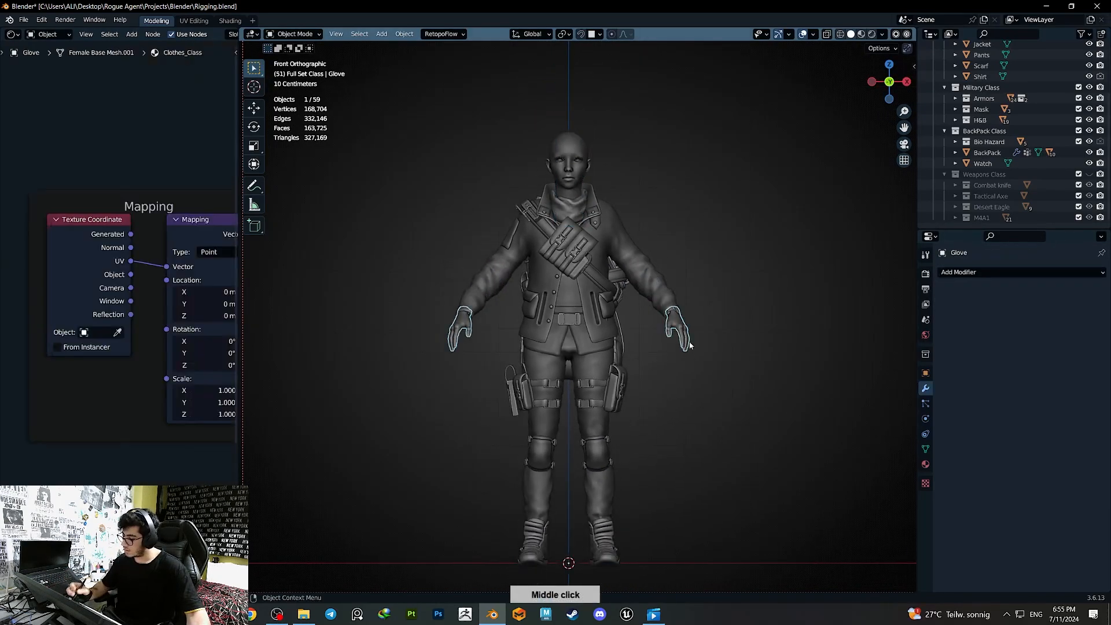
scroll(663, 413, down, 1)
click(615, 422)
middle_drag(614, 422, 607, 489)
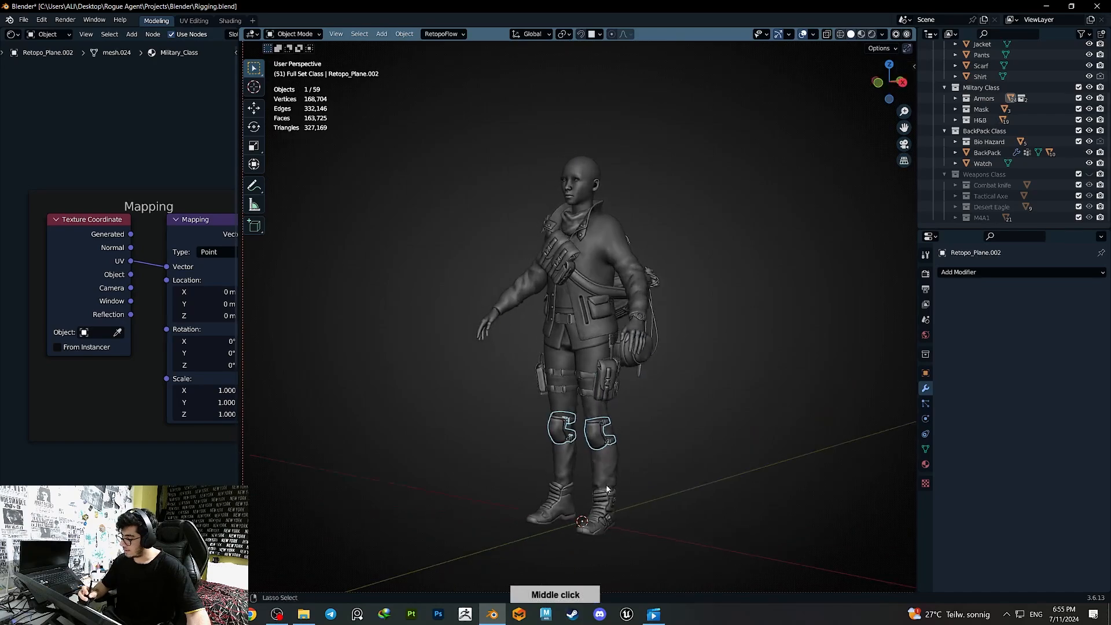
scroll(603, 502, up, 2)
click(565, 304)
click(560, 255)
middle_drag(559, 255, 568, 291)
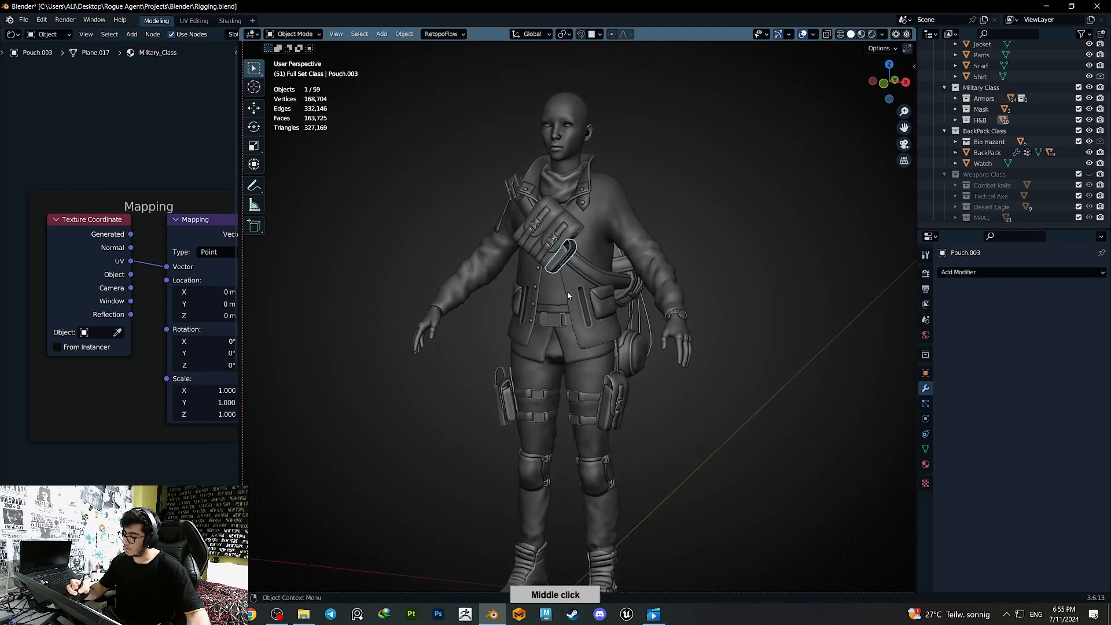
scroll(565, 240, down, 2)
middle_drag(532, 253, 564, 257)
scroll(561, 255, up, 1)
click(519, 203)
middle_drag(519, 205, 639, 223)
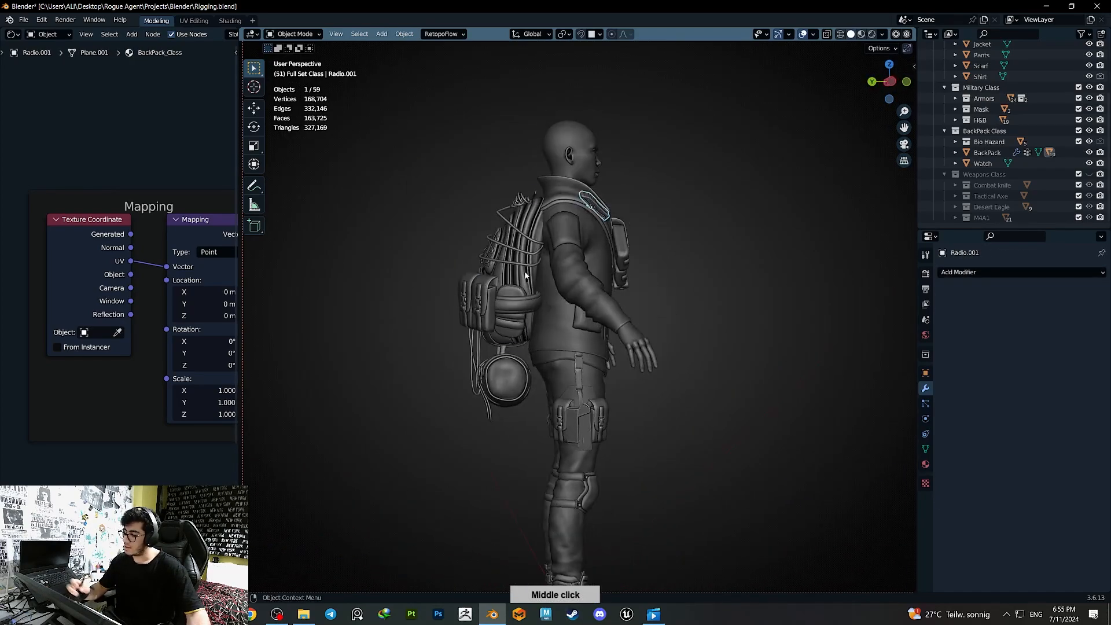
- Remove the Multires modifiers from the backpack and from the main belt wrapped around it
click(526, 275)
middle_drag(525, 275, 622, 292)
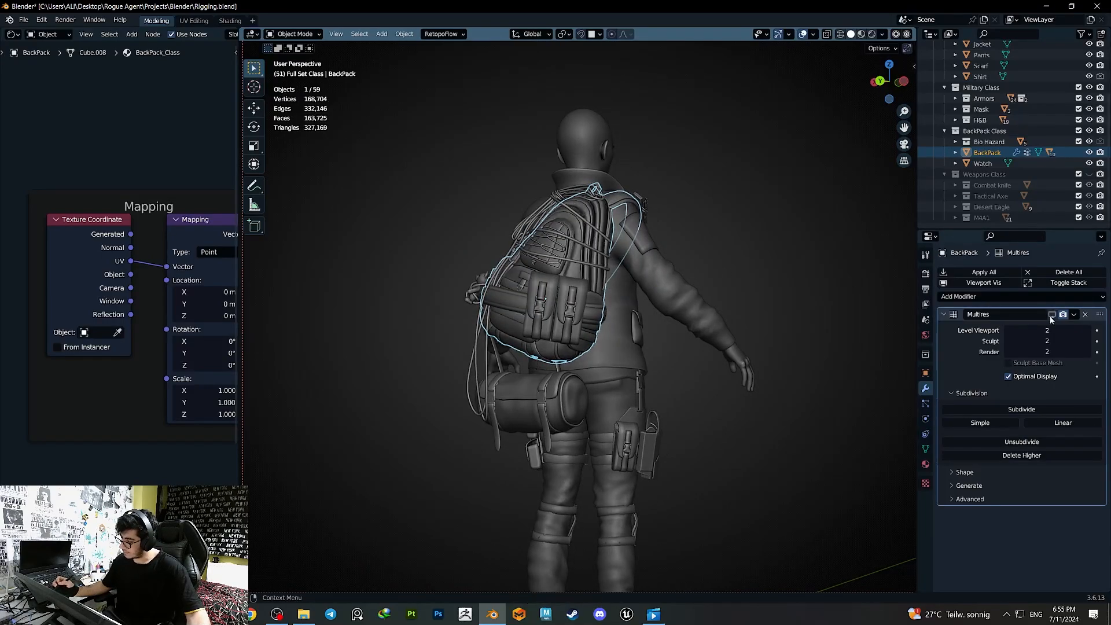
click(1052, 315)
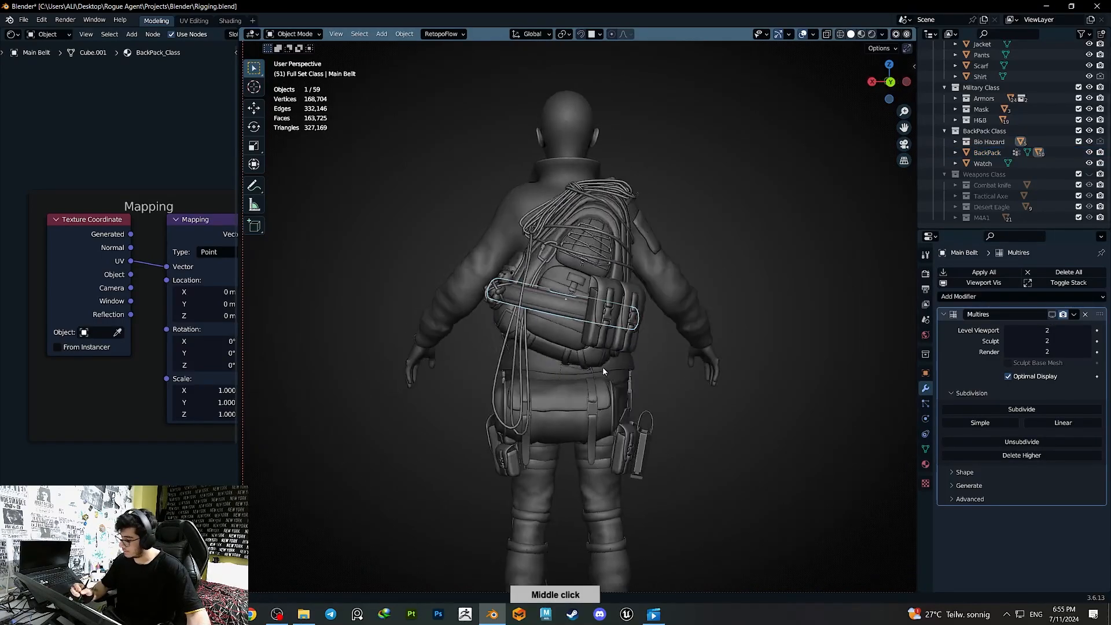
middle_drag(570, 305, 576, 306)
click(1084, 315)
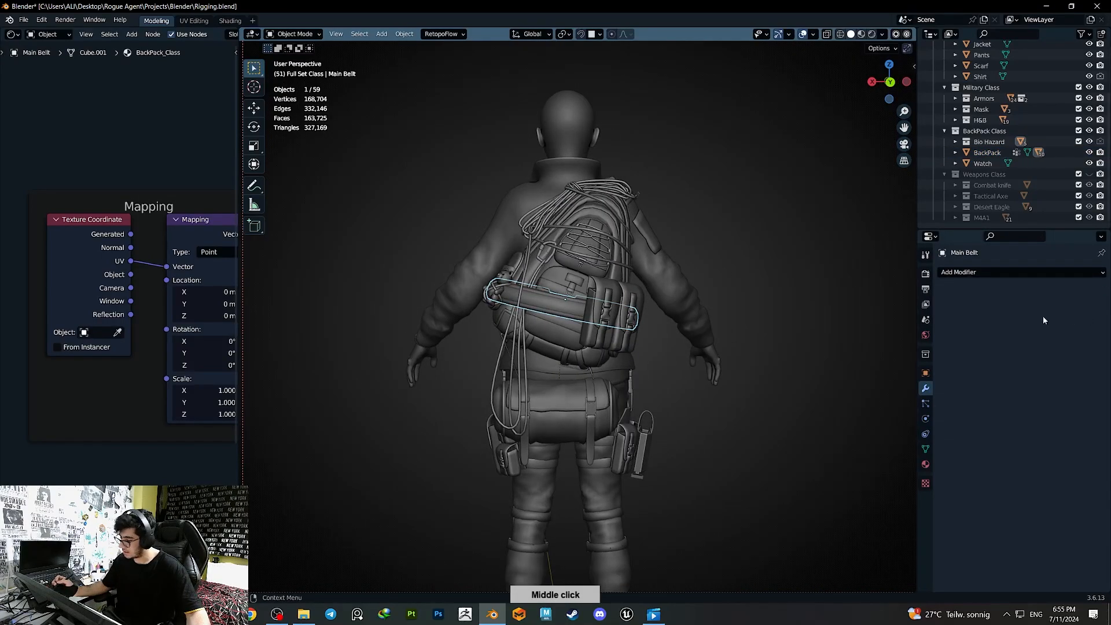
- Examine the roll bag below the backpack along with its straps and buckles to see which parts are separate objects
scroll(545, 347, up, 1)
shift+middle_drag(545, 347, 568, 281)
scroll(584, 347, up, 4)
click(656, 460)
click(641, 485)
click(639, 393)
middle_drag(640, 457, 606, 474)
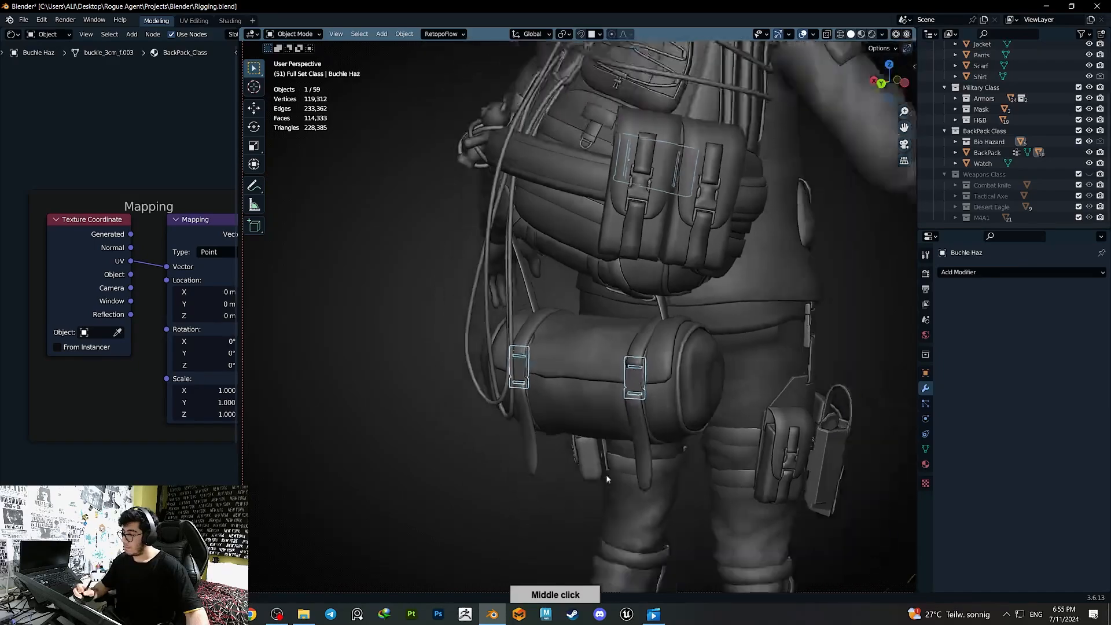
scroll(654, 413, down, 5)
middle_drag(612, 383, 571, 401)
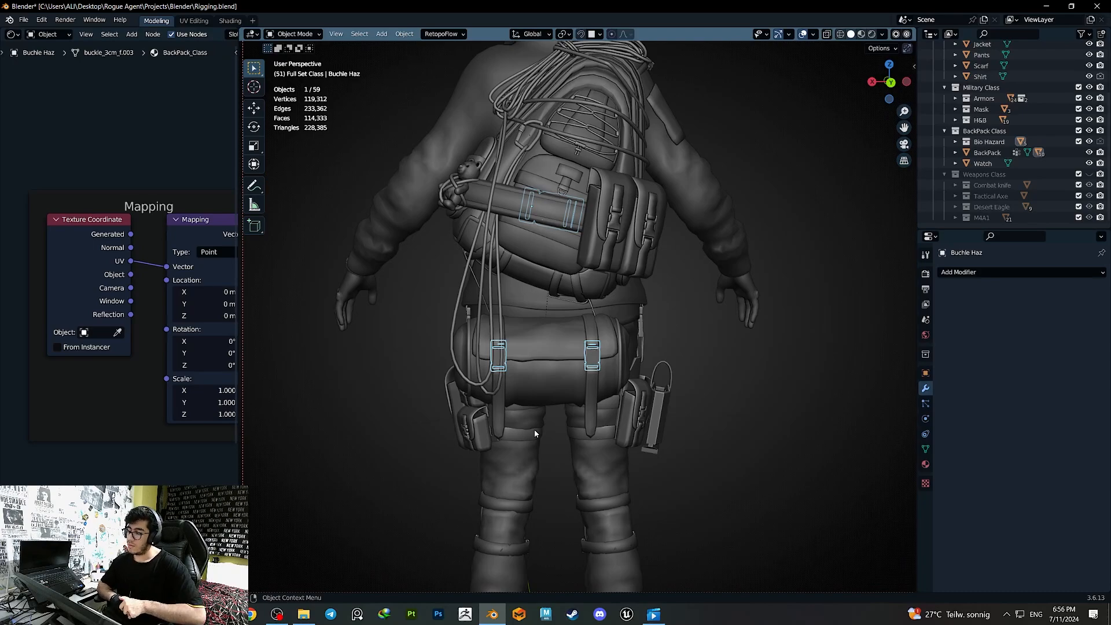
scroll(535, 432, up, 2)
middle_drag(616, 388, 565, 410)
scroll(570, 390, up, 2)
- Try moving the roll bag together with its hanging straps and buckles
click(575, 366)
middle_drag(575, 366, 630, 323)
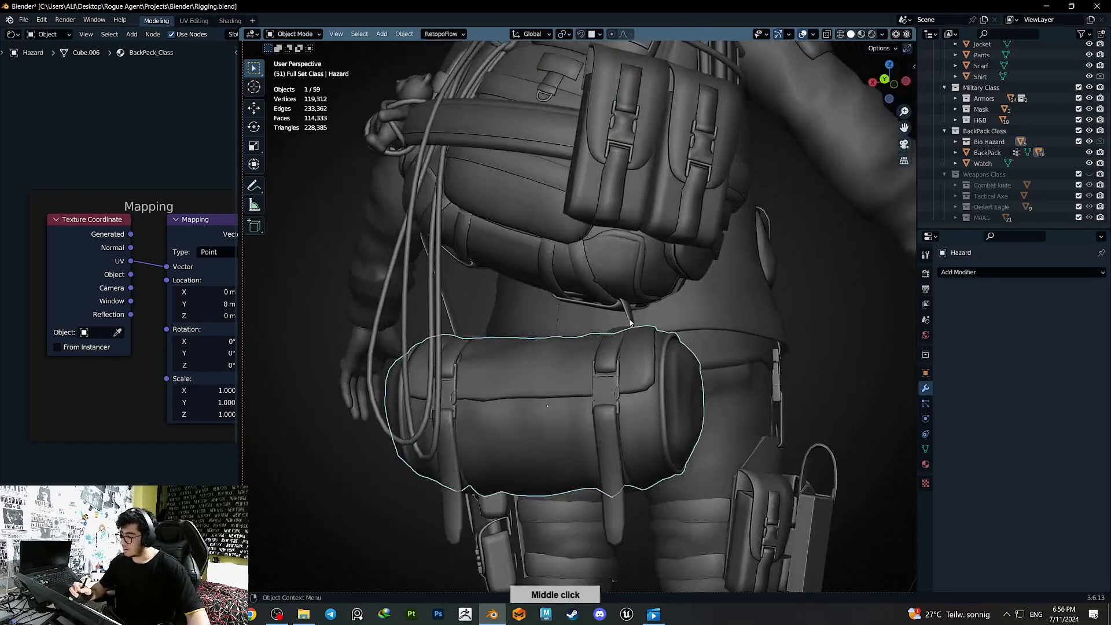
shift+click(629, 320)
scroll(629, 321, down, 3)
shift+click(596, 359)
key(g)
right_click(603, 314)
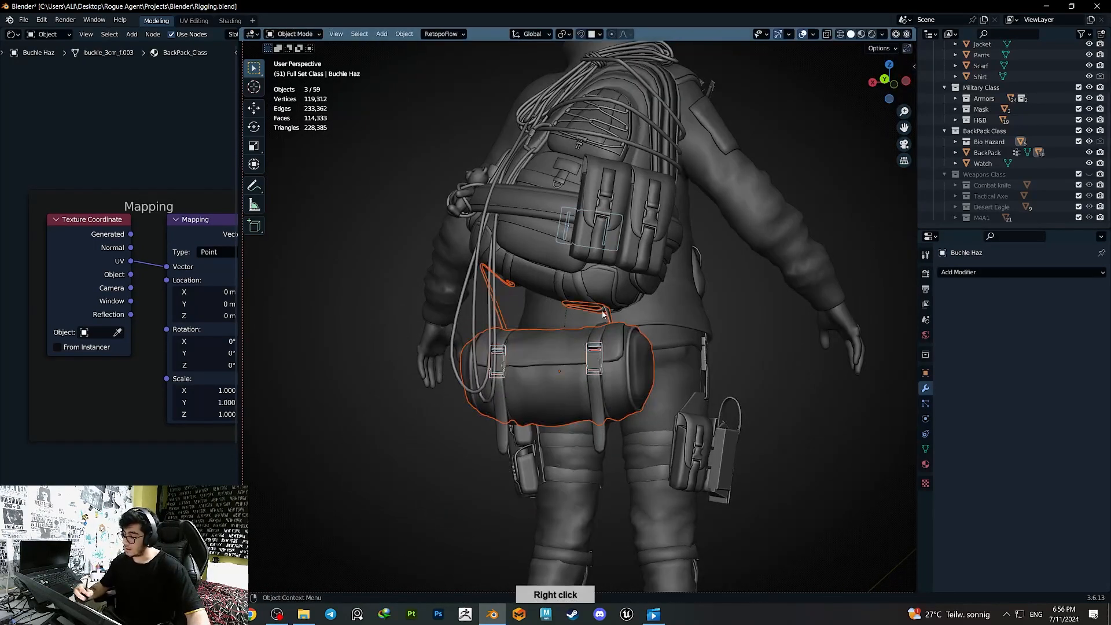
- Separate the backpack's buckle geometry from the roll bag's buckle mesh and save the file
click(596, 357)
key(Tab)
key(alt+a)
key(shift+z)
mouse_move(666, 260)
mouse_down()
mouse_move(709, 144)
mouse_move(676, 268)
mouse_up()
key(p)
click(677, 268)
key(shift+z)
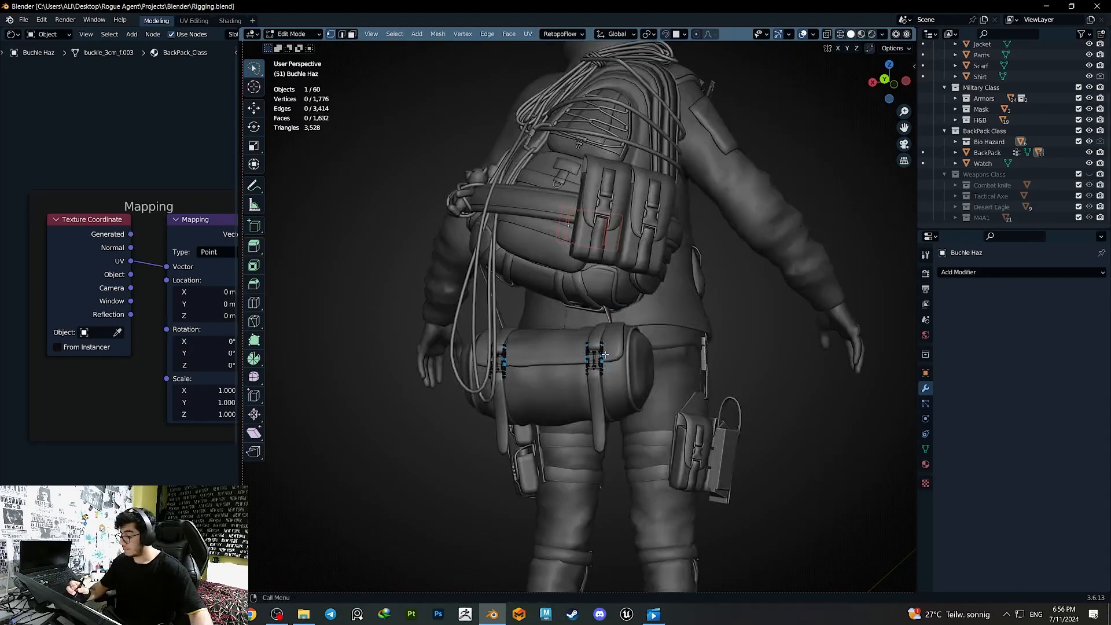
key(ctrl+s)
key(Tab)
- Join the roll bag's buckles and hanging straps into the roll bag object
shift+click(620, 363)
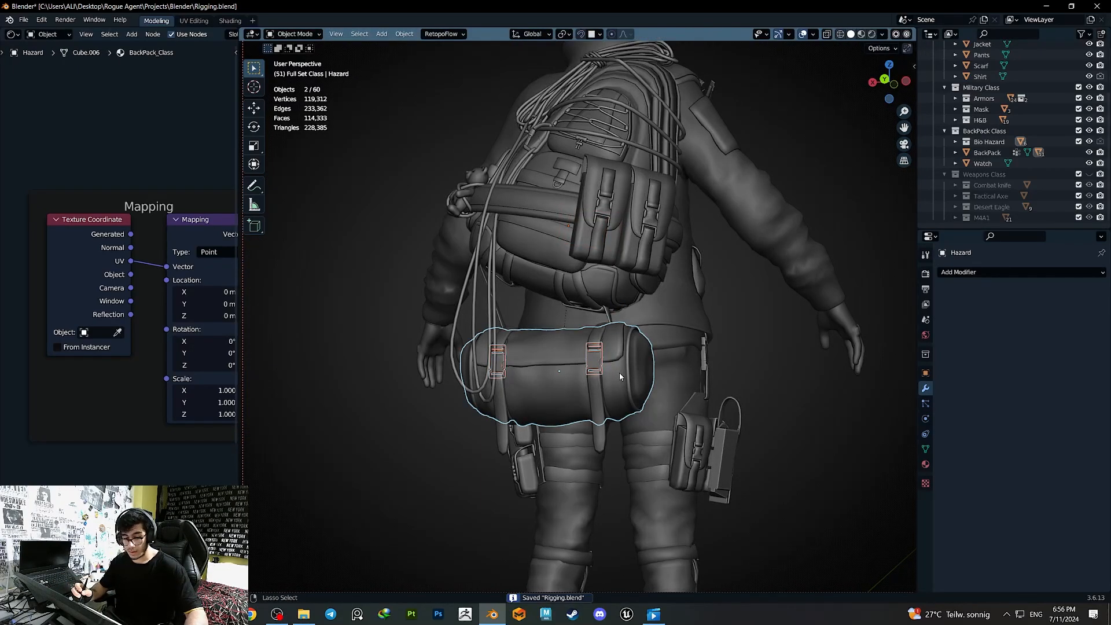
key(ctrl+j)
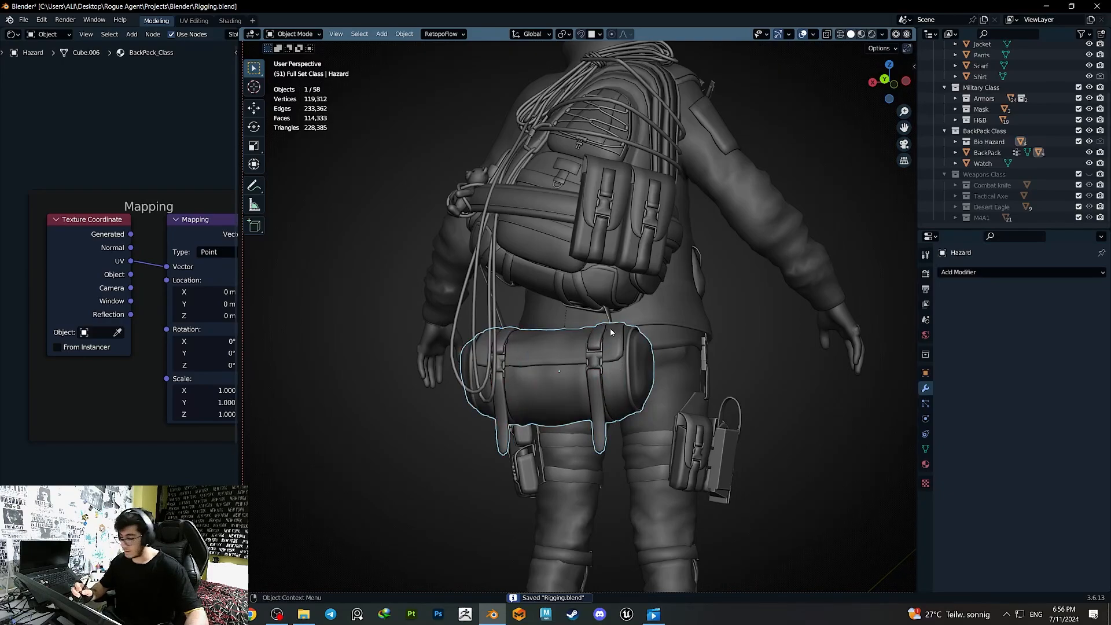
click(613, 330)
shift+click(622, 373)
key(ctrl+j)
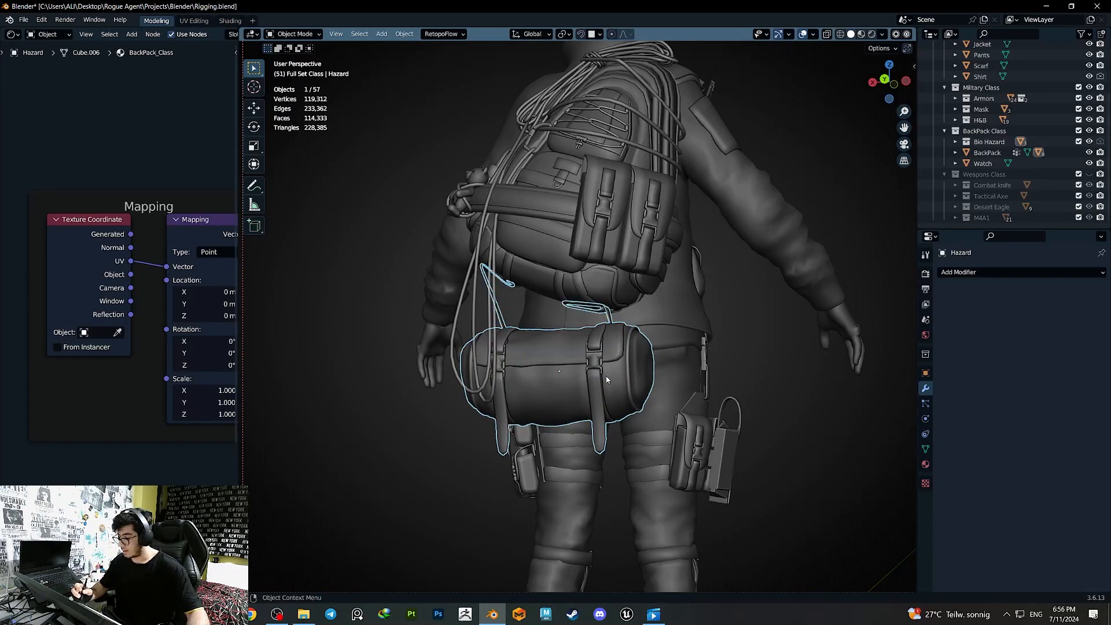
- Join the small accessory piece on the backpack with its neighbouring backpack part
middle_drag(607, 380, 585, 335)
click(569, 290)
ctrl+middle_drag(573, 272, 551, 200)
right_click(683, 295)
shift+click(584, 175)
key(ctrl+j)
- Join the straps that hold the teddy bear into the main belt object
click(517, 241)
shift+click(514, 246)
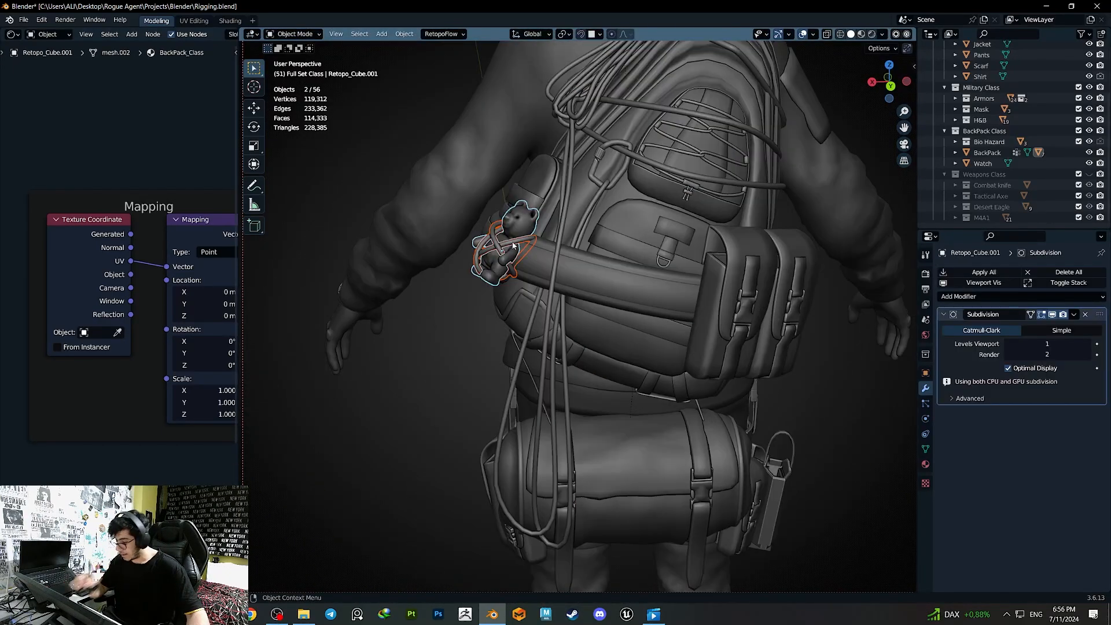
click(506, 265)
shift+click(597, 286)
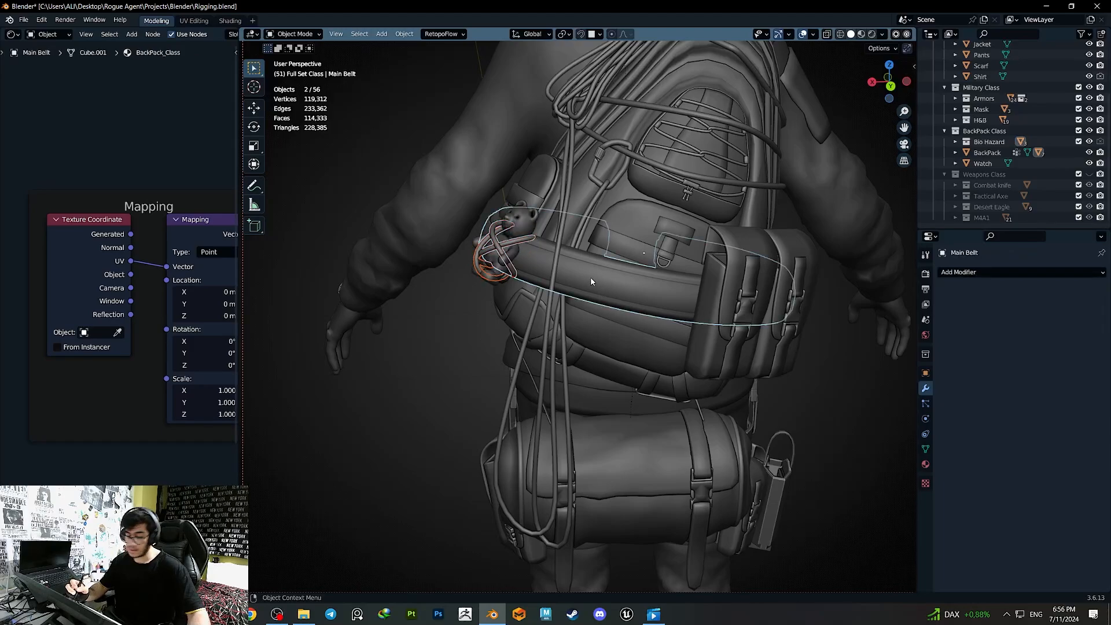
key(ctrl+j)
- Hide the backpack mesh and join the separated buckle into the main belt
click(596, 276)
key(h)
middle_drag(498, 280, 568, 301)
click(547, 299)
click(546, 301)
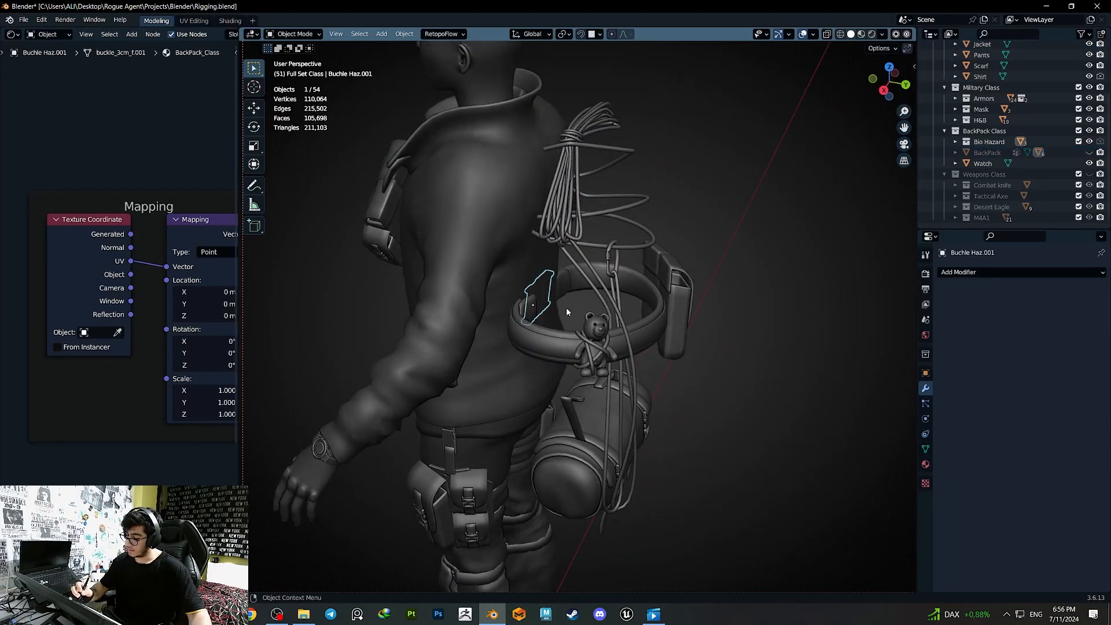
shift+click(566, 311)
key(ctrl+j)
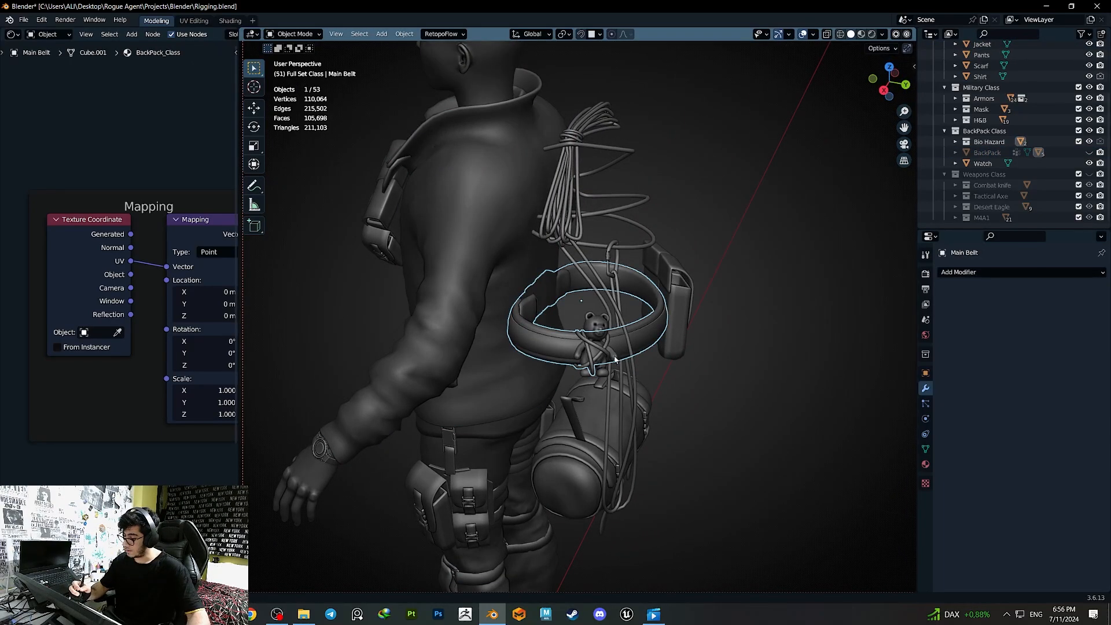
middle_drag(614, 360, 661, 298)
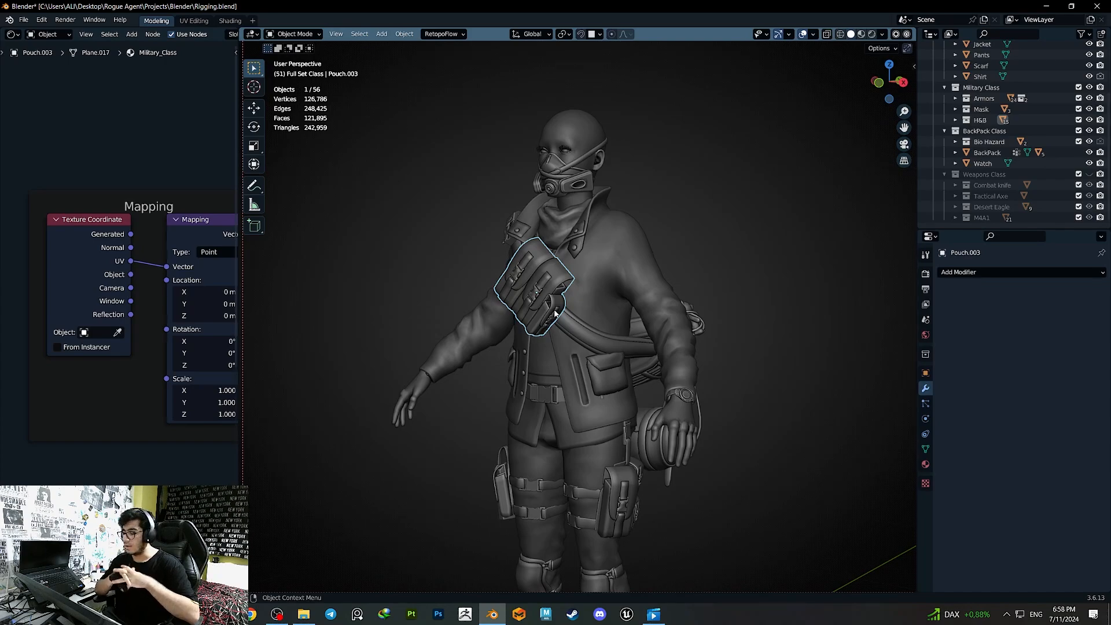
- Try moving the joined chest pouches
middle_drag(555, 313, 665, 399)
key(g)
right_click(657, 321)
click(567, 357)
- Hide the character's hair object
click(623, 202)
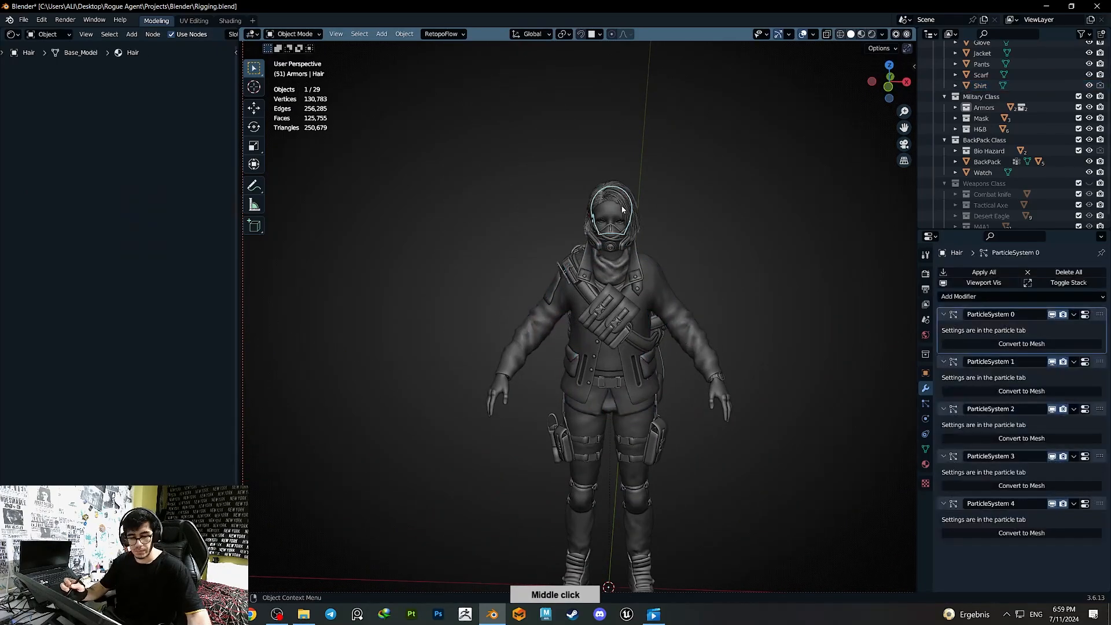
key(h)
middle_drag(622, 210, 635, 281)
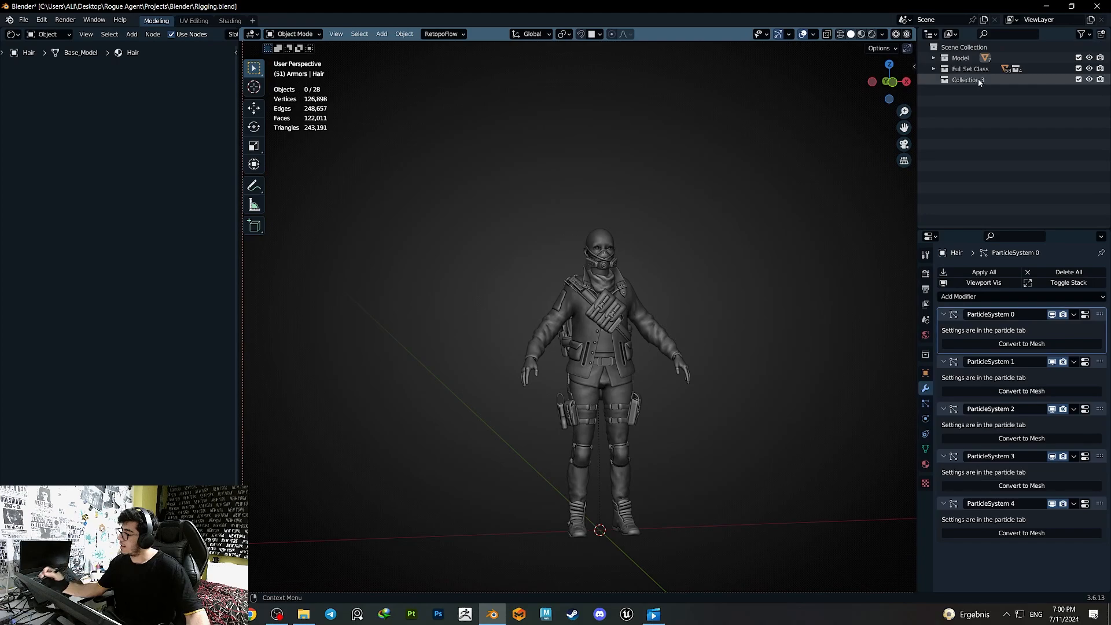
- Rename Collection 3 as "UE5 Skeleton"
double_click(976, 80)
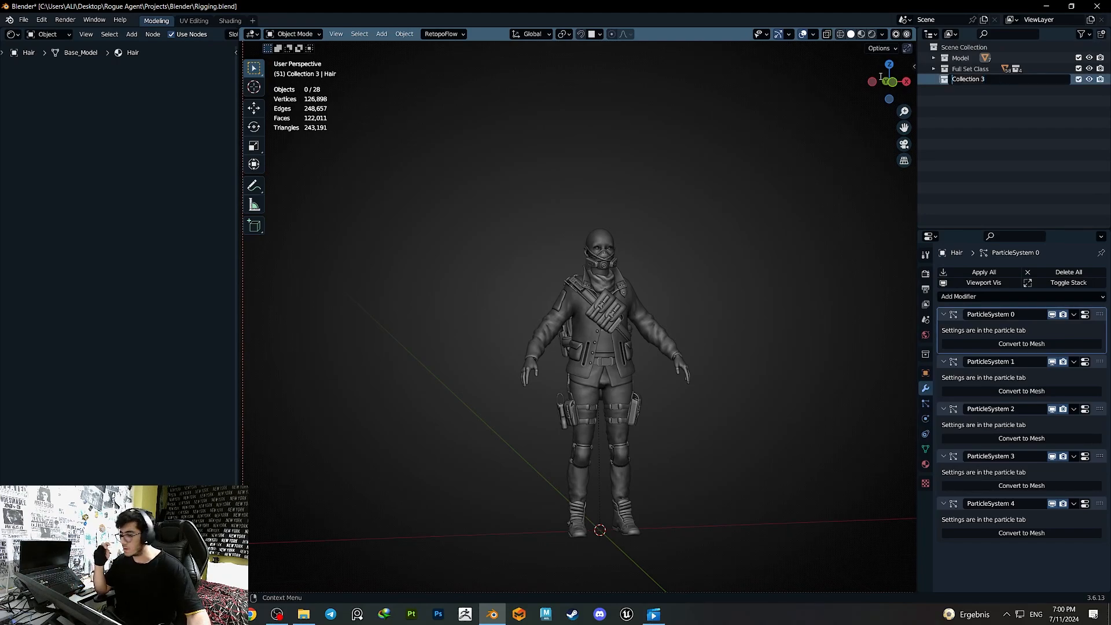
text(UE%)
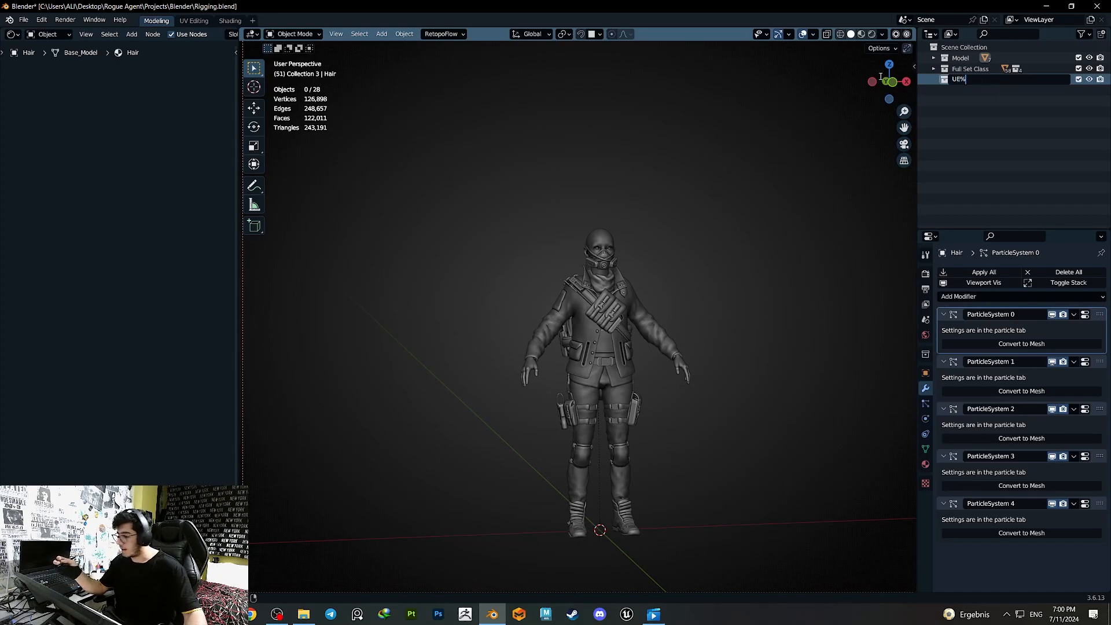
key(BackSpace)
text(5 Skeleton)
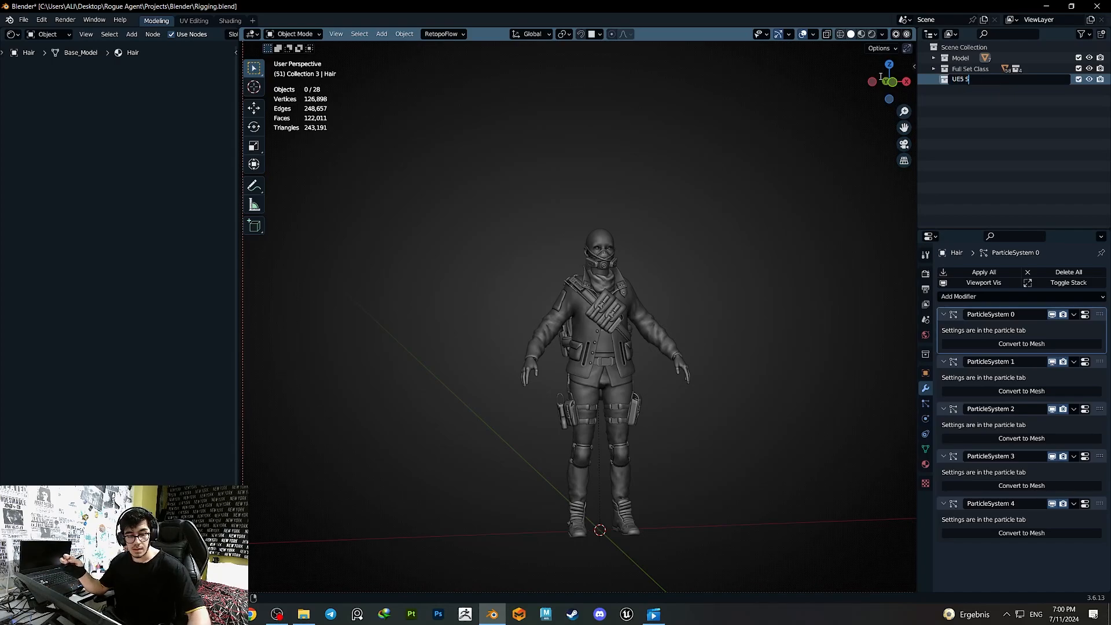
key(Return)
- Import UE5 Quin.FBX from the UE5_UE4 folder into the UE5 Skeleton collection and check it against the character
click(24, 20)
mouse_move(53, 164)
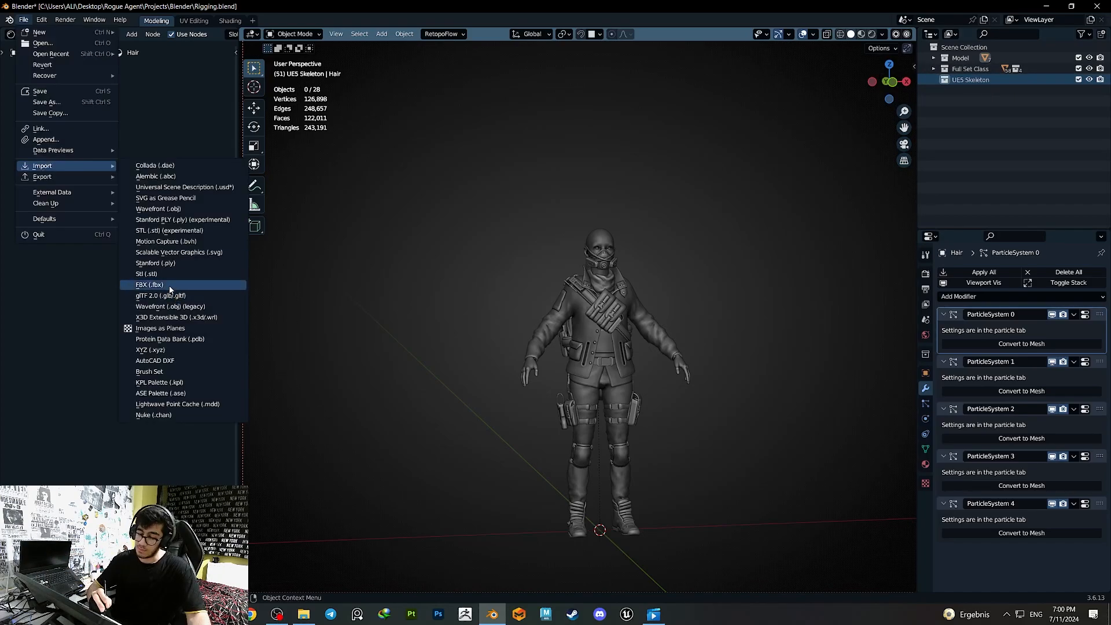
click(169, 285)
click(336, 267)
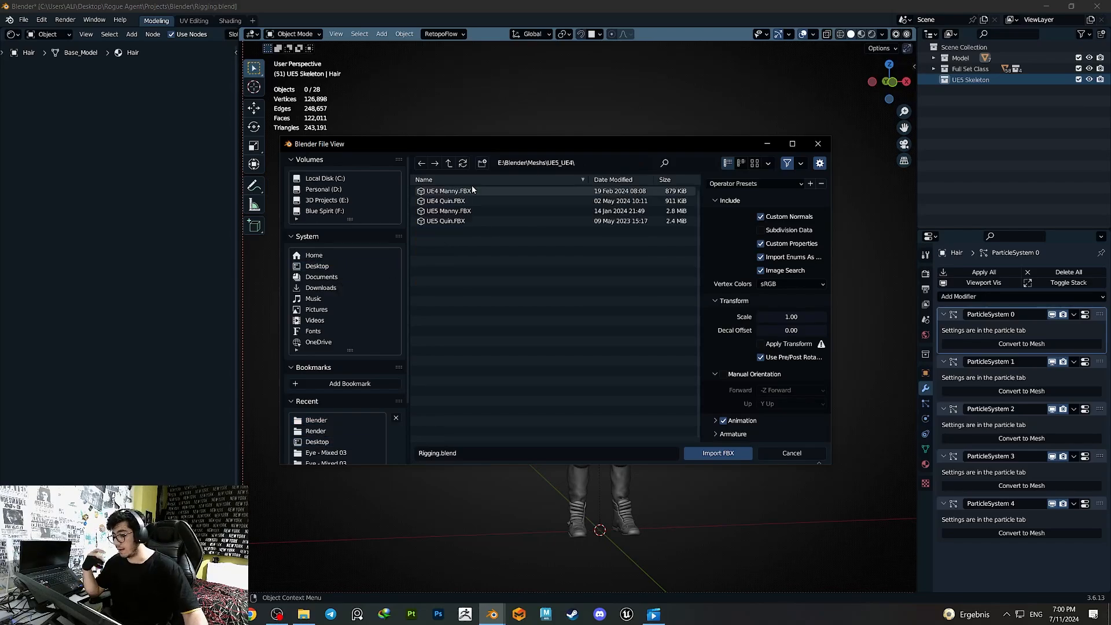
double_click(485, 220)
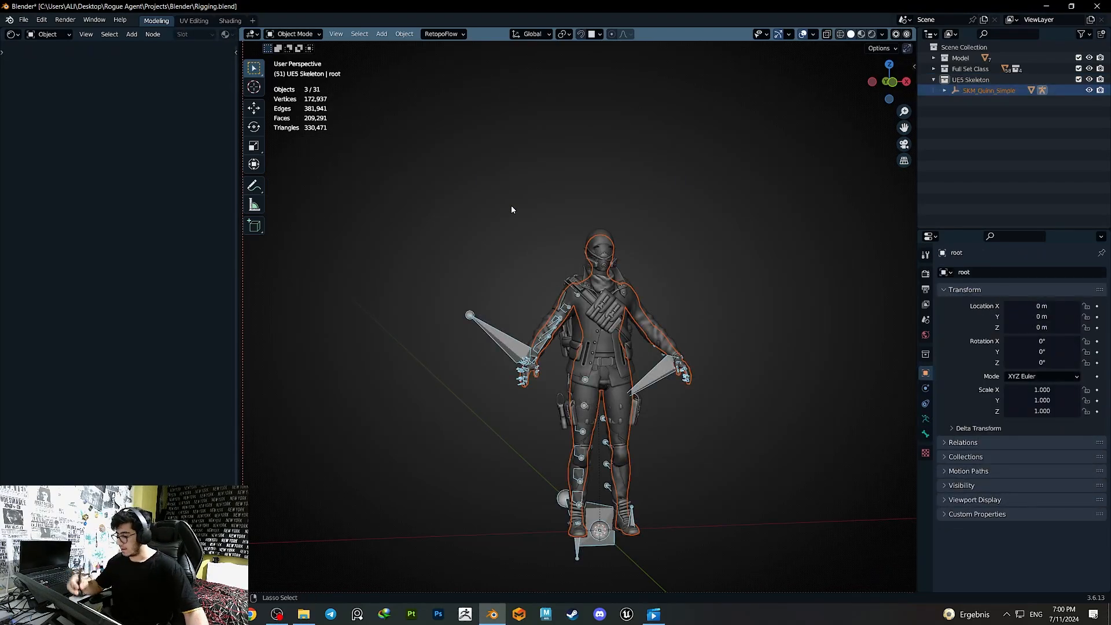
scroll(511, 210, up, 3)
middle_drag(512, 210, 651, 341)
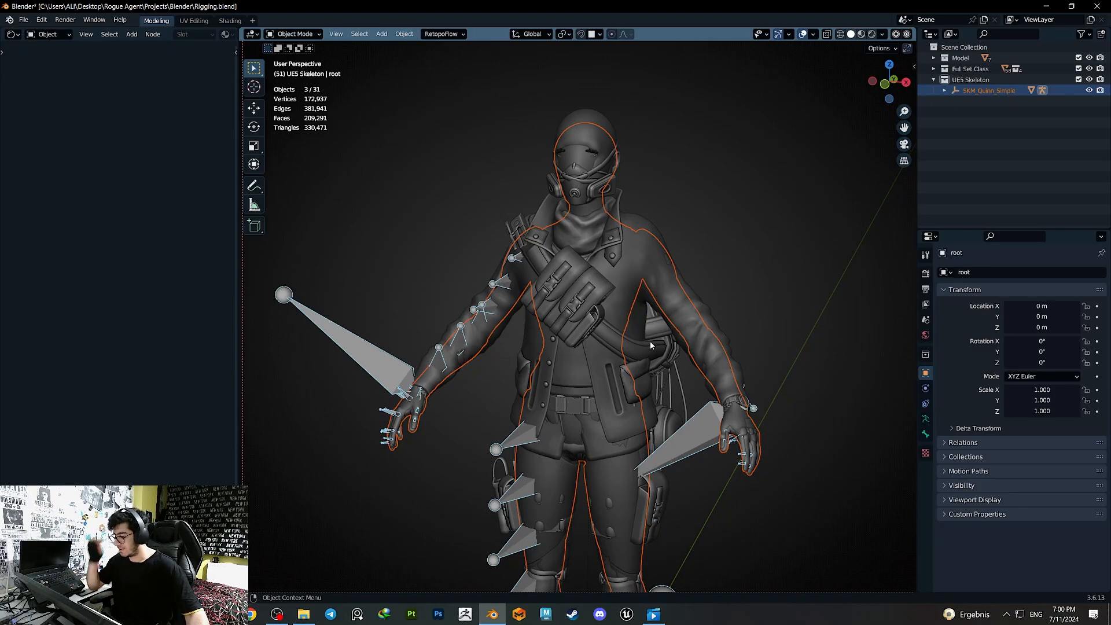
middle_drag(650, 345, 664, 405)
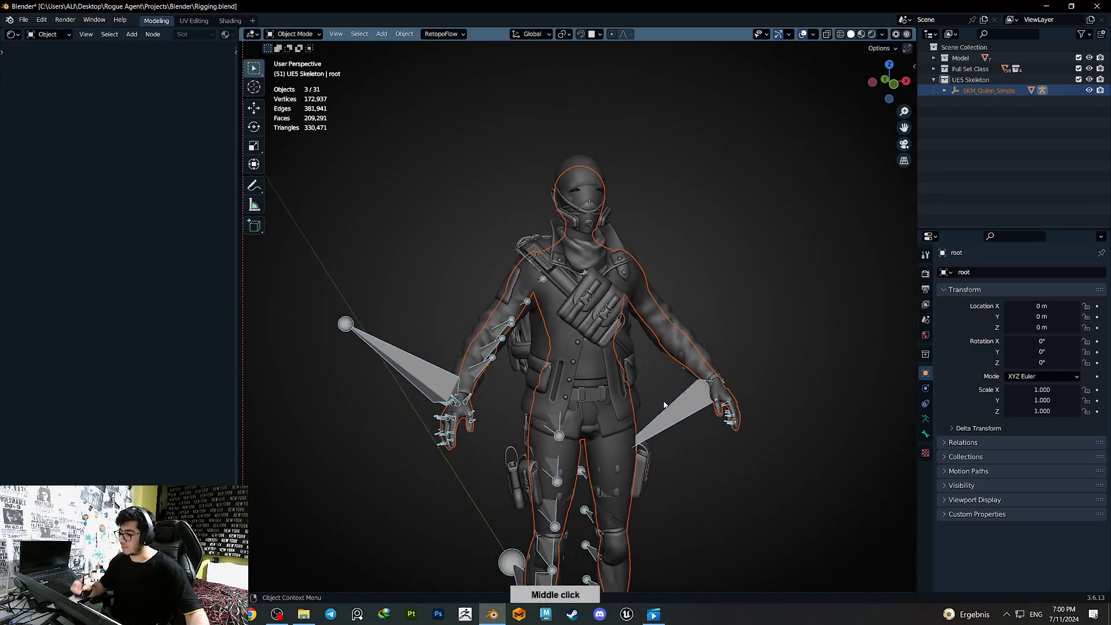
- Expand the Quinn skeleton hierarchy, select the SKM_Quinn_Simple.001 mesh under root, and save the file
click(944, 90)
click(979, 101)
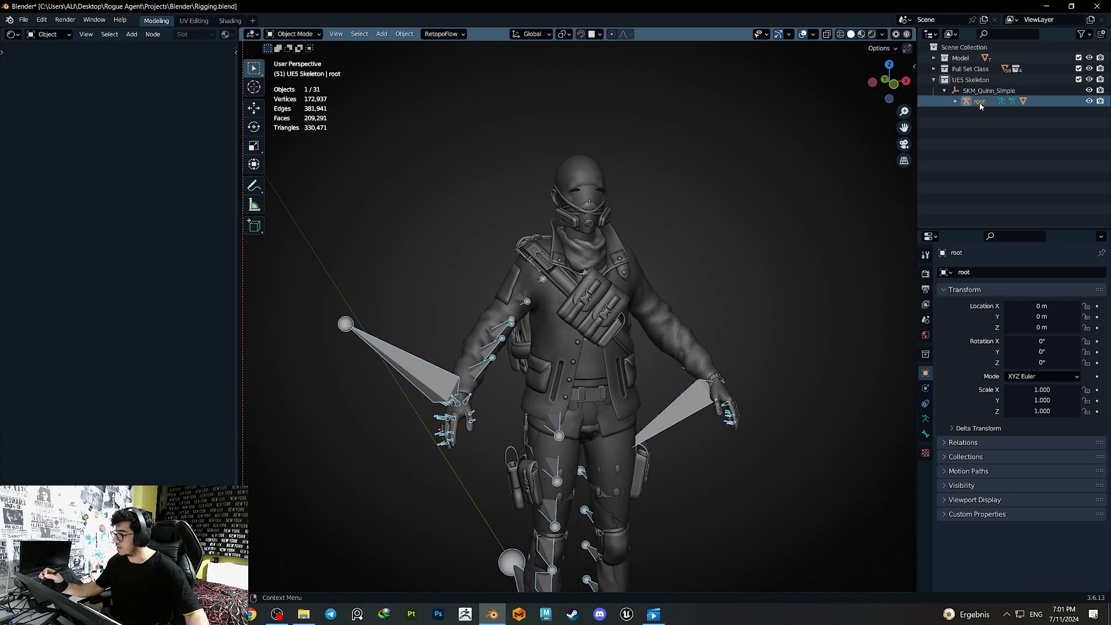
click(955, 102)
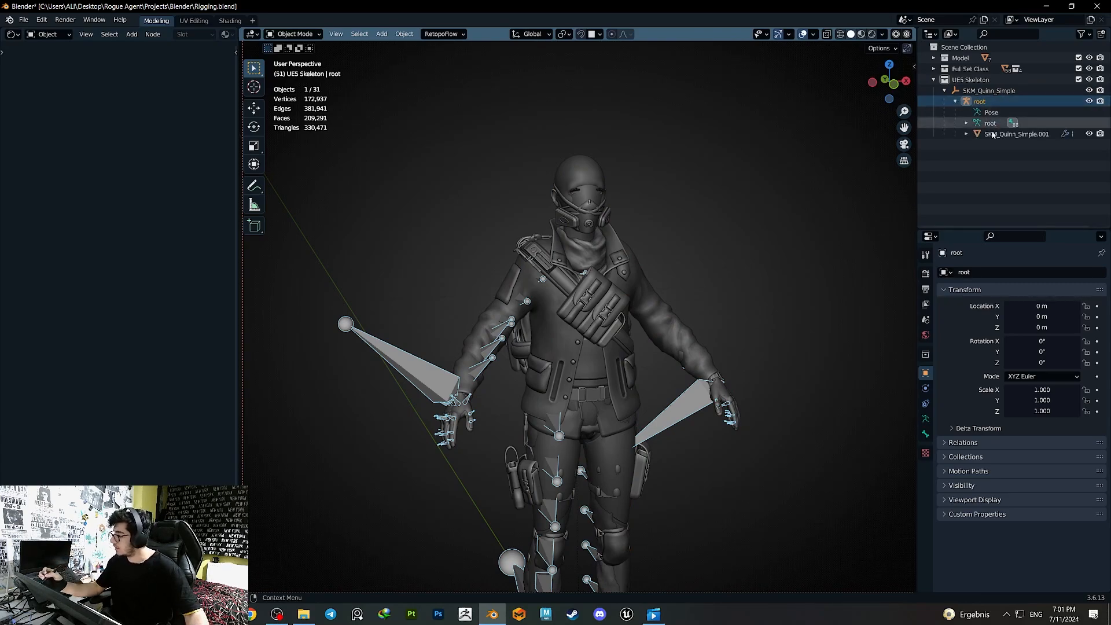
click(1033, 134)
scroll(677, 332, down, 2)
middle_drag(679, 331, 658, 318)
scroll(658, 318, up, 2)
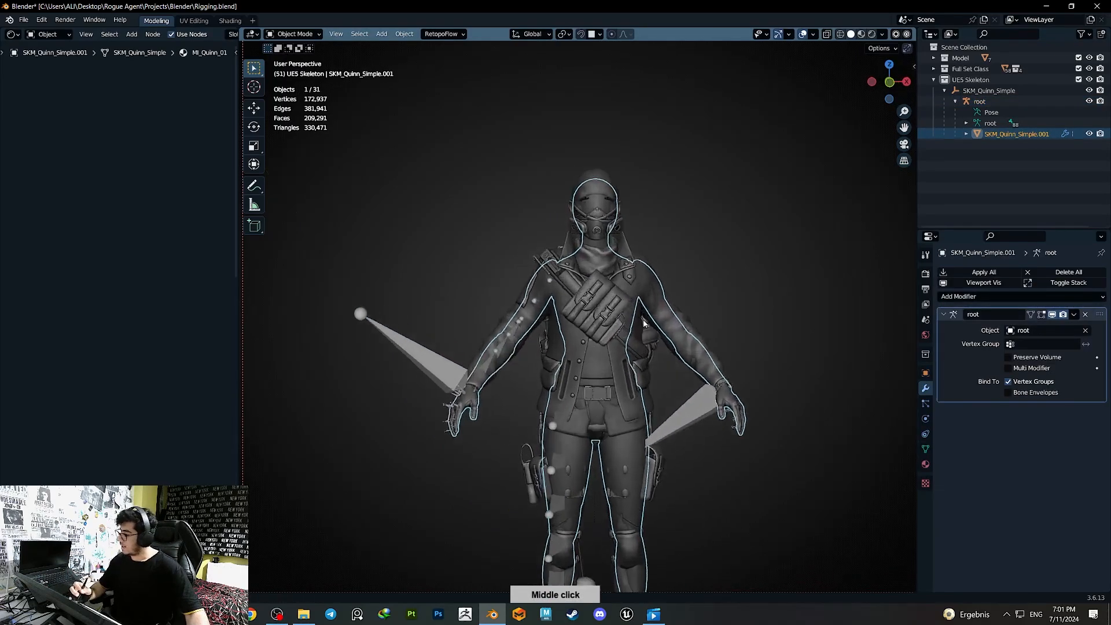
key(ctrl+s)
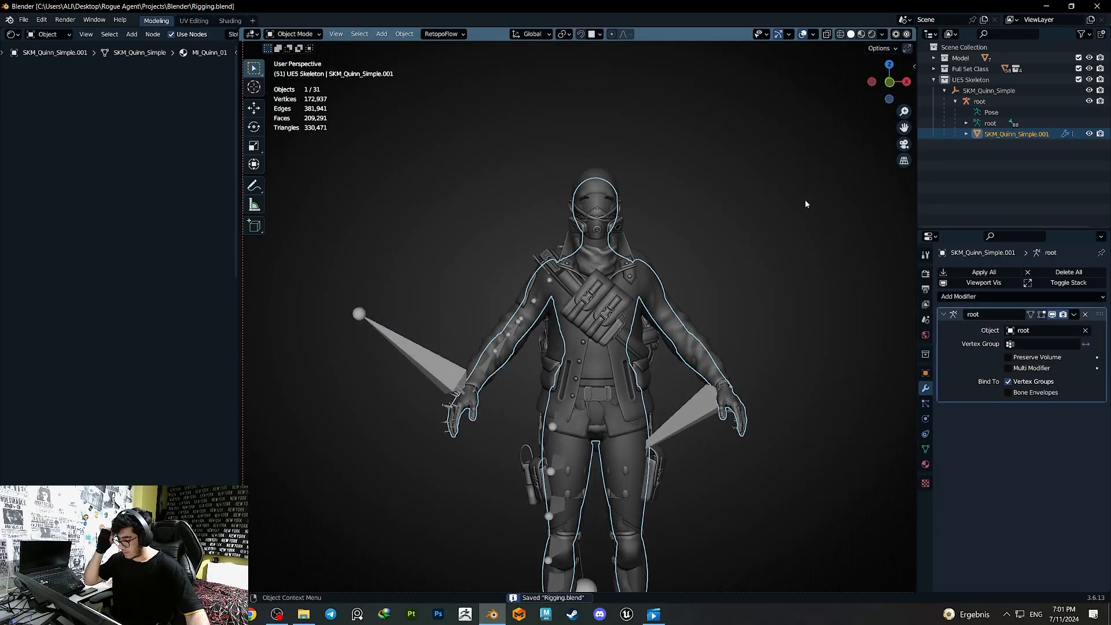
- Try raising both arms of the root armature in Pose Mode, rotating upperarm_r about 58.5° and upperarm_l about -56.9° in front view
shift+middle_drag(675, 421, 654, 348)
scroll(656, 347, up, 5)
mouse_move(822, 304)
middle_down()
mouse_move(762, 317)
mouse_move(803, 296)
middle_up()
scroll(763, 316, up, 5)
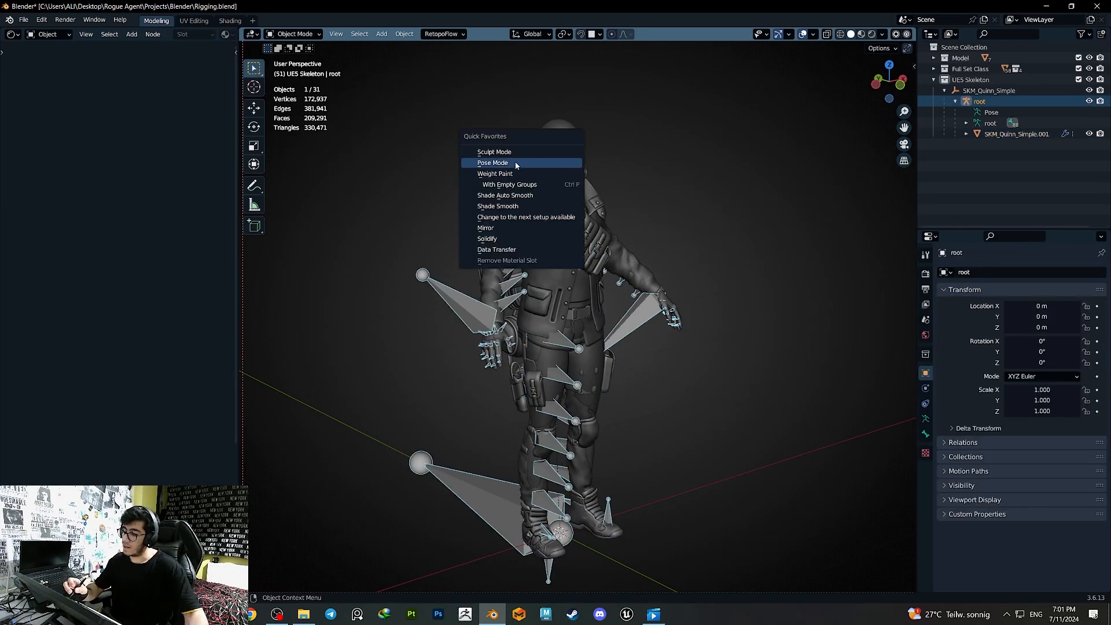
click(515, 162)
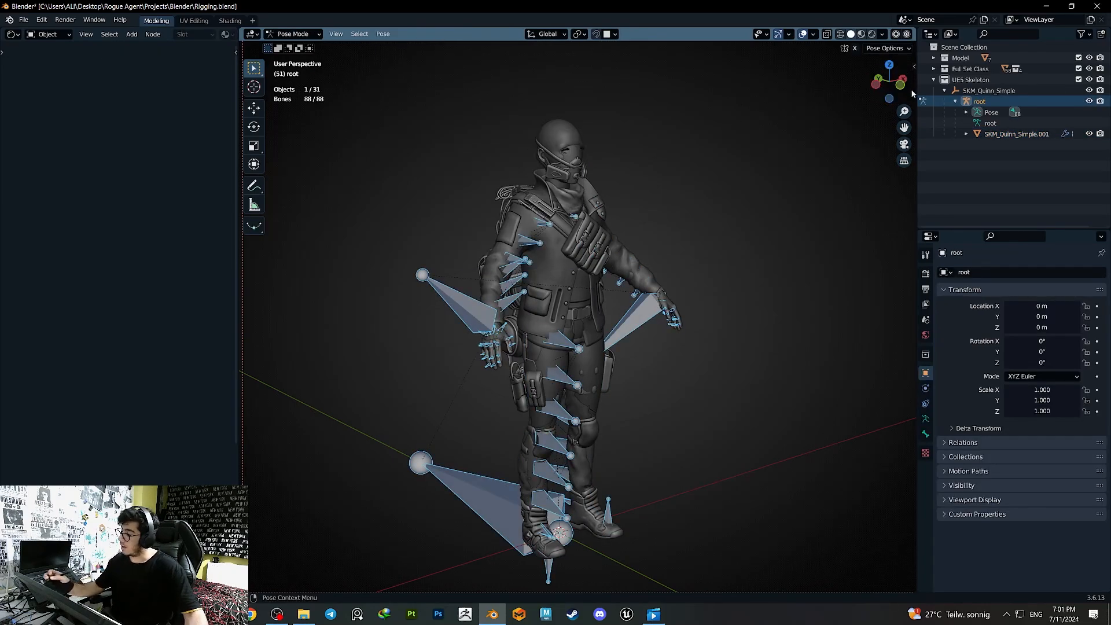
key(KP_1)
click(571, 224)
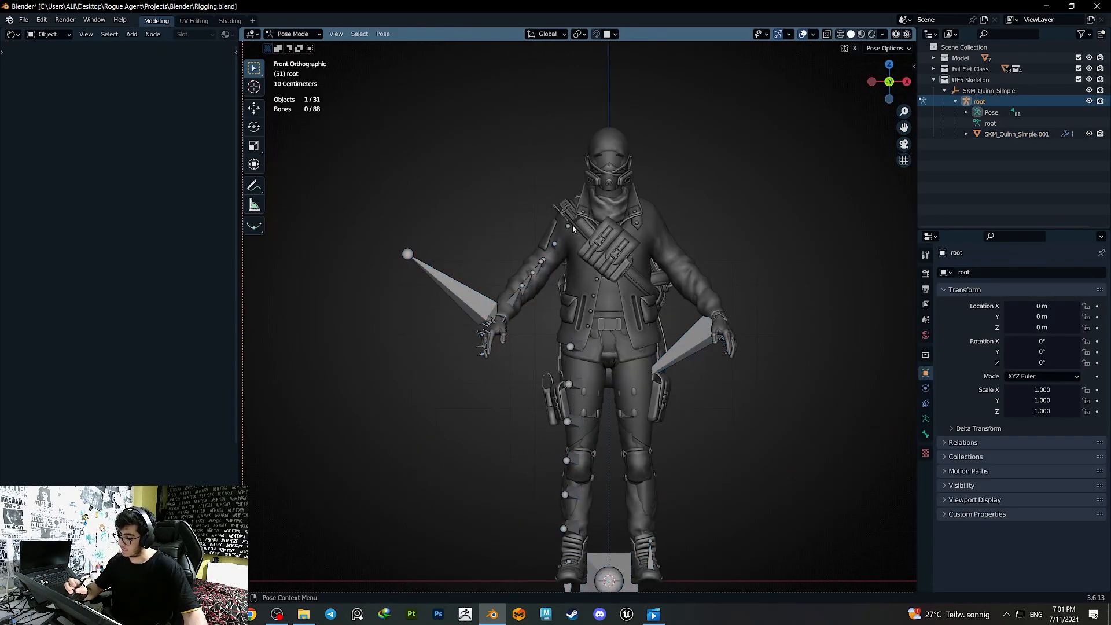
key(r)
click(644, 218)
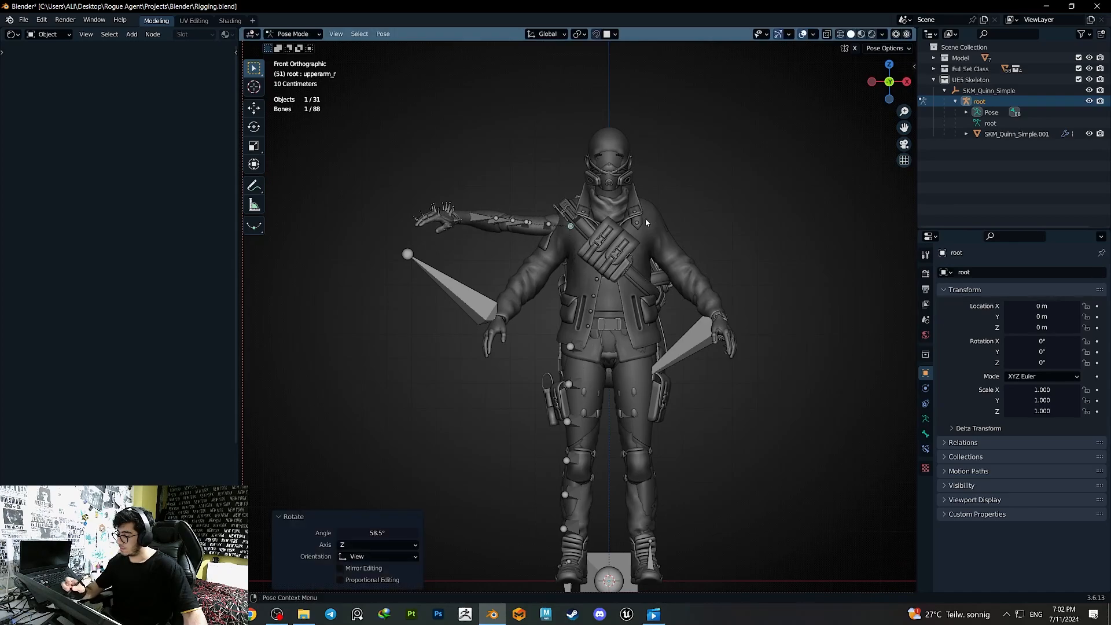
click(665, 263)
key(r)
click(735, 199)
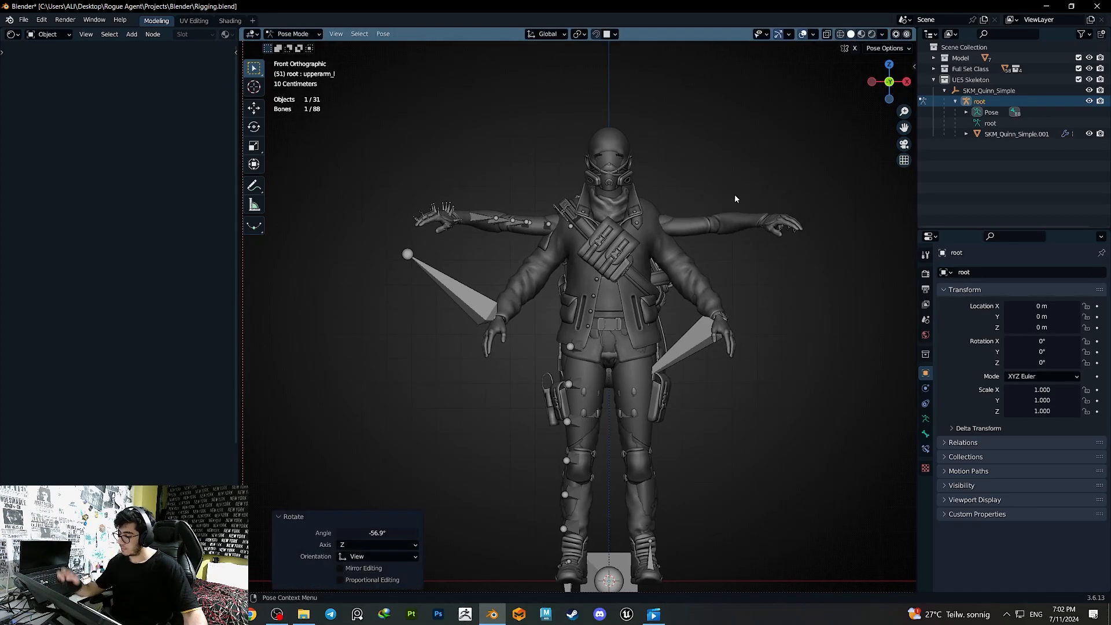
- Try another rotation of the upperarm_r bone and undo the arm rotations
click(572, 224)
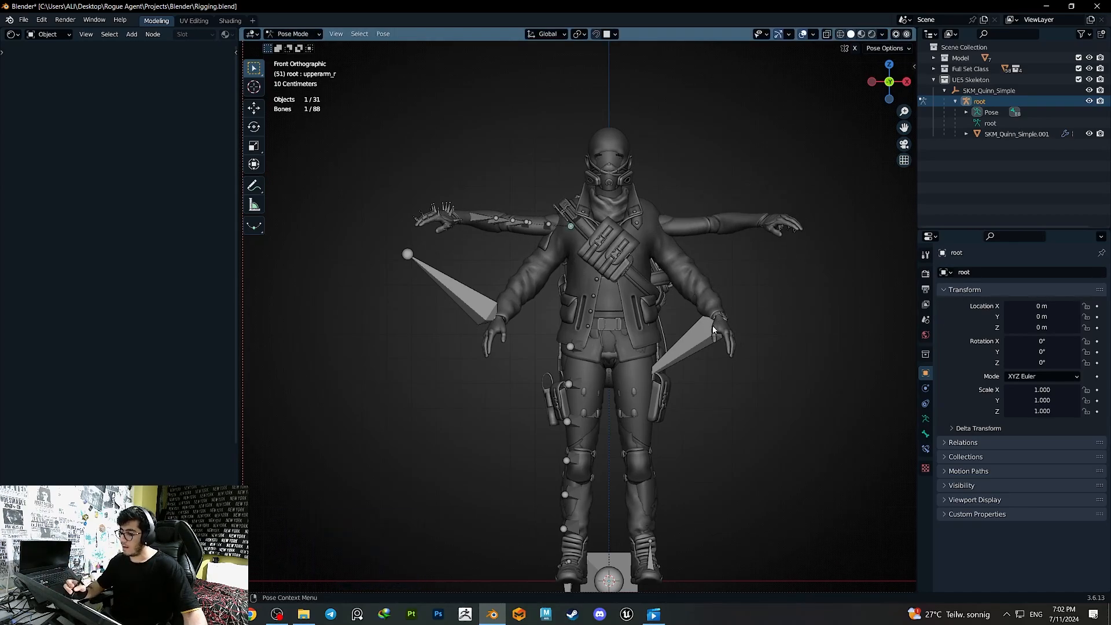
key(r)
click(720, 232)
key(ctrl+z)
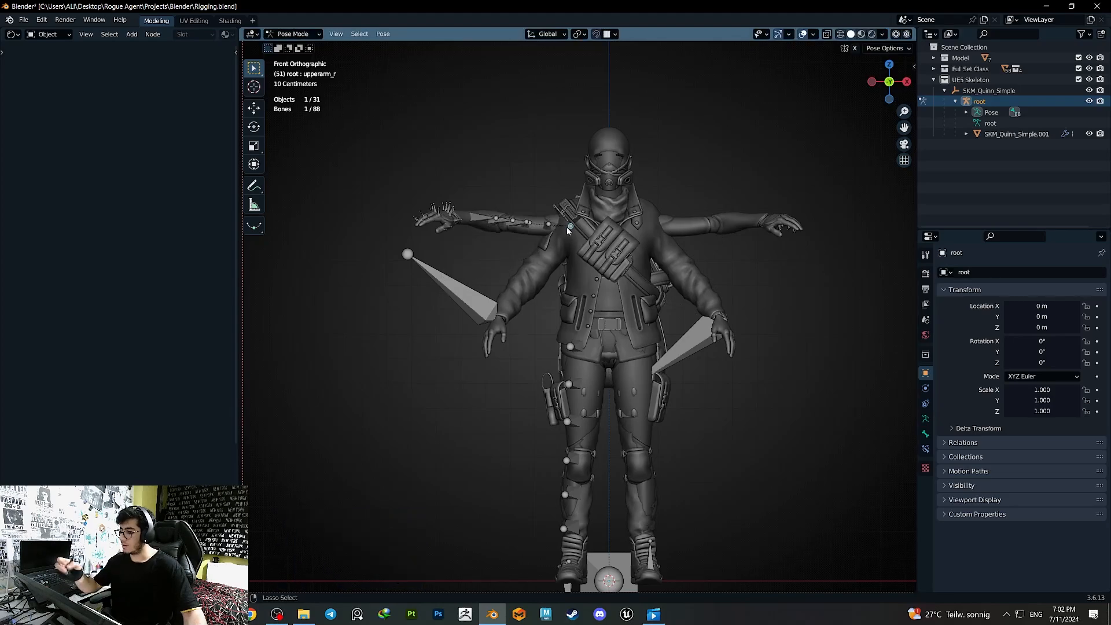
key(ctrl+z)
key(ctrl+z)
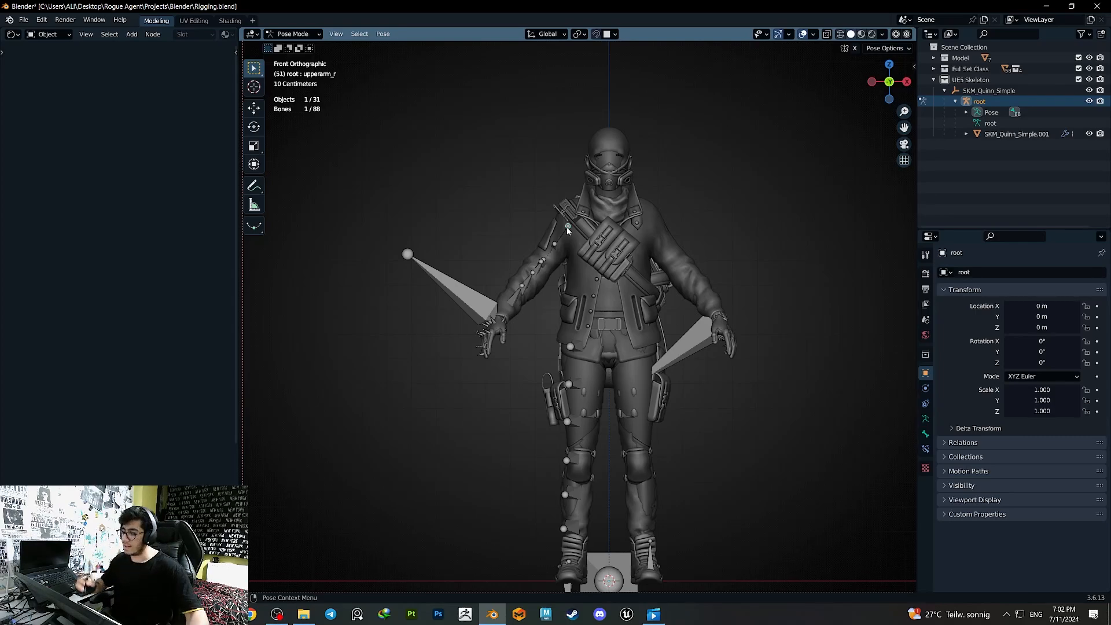
- In Edit Mode, select the character's right arm bones without the leg bones and try rotating them upward
key(Tab)
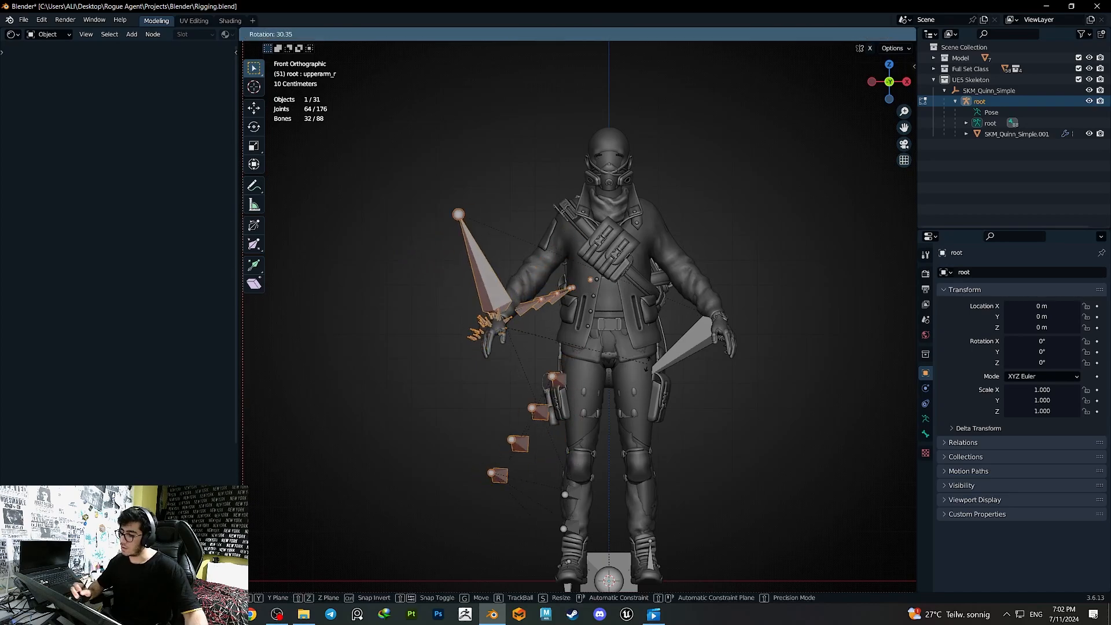
key(alt+a)
drag(575, 198, 429, 402)
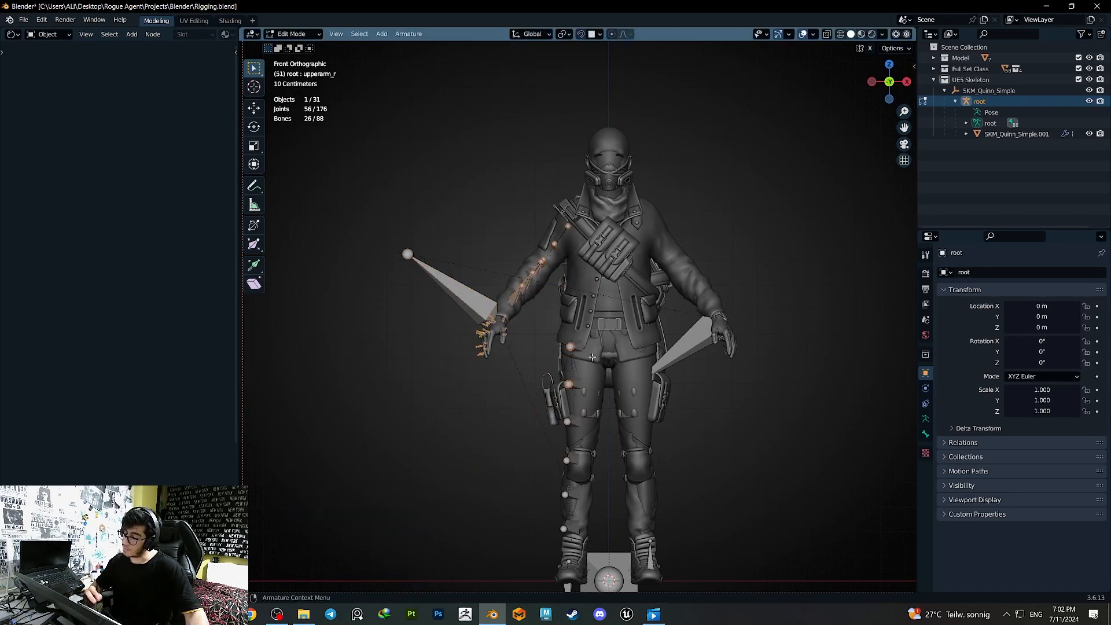
ctrl+drag(594, 344, 547, 457)
key(r)
click(656, 380)
- Try moving and rotating the selected right arm bones up to shoulder height, and leave Edit Mode
key(g)
click(627, 314)
key(r)
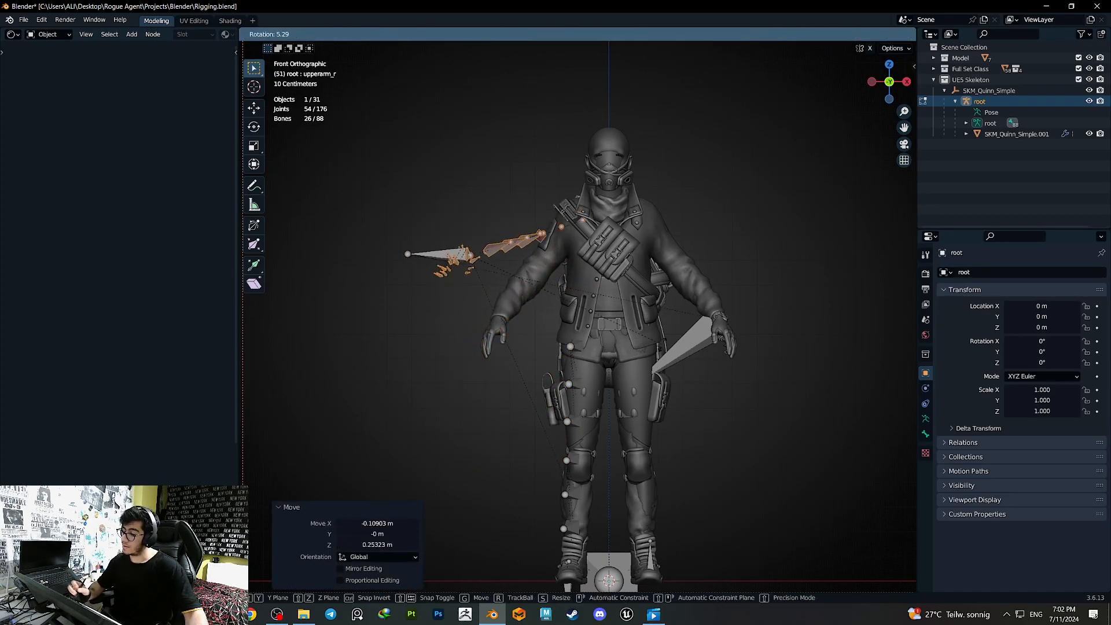
click(634, 366)
key(g)
click(613, 346)
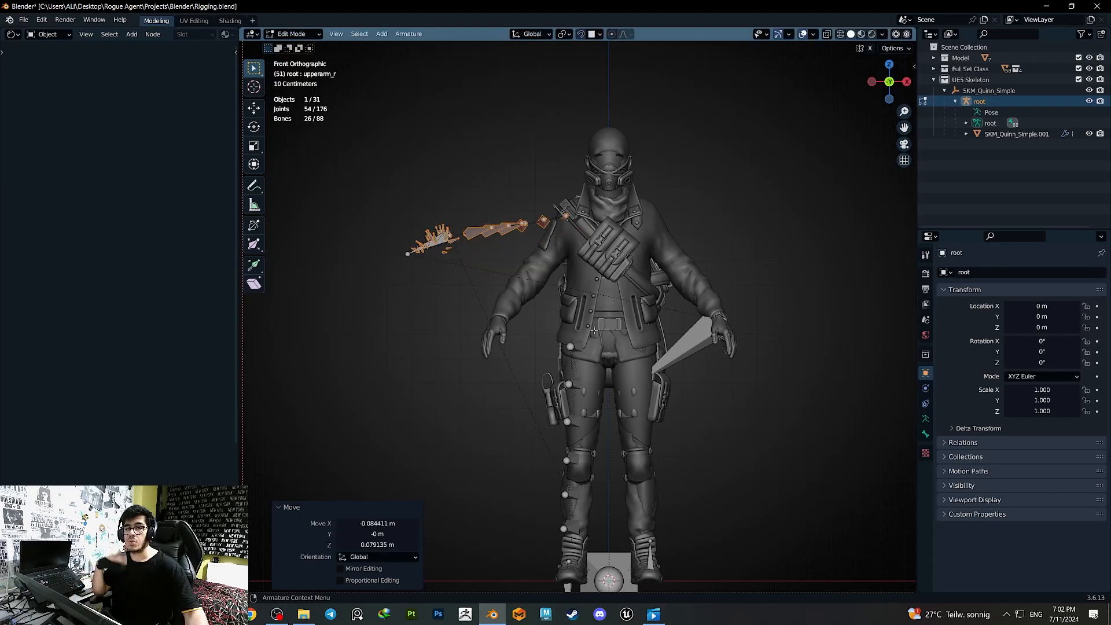
key(Tab)
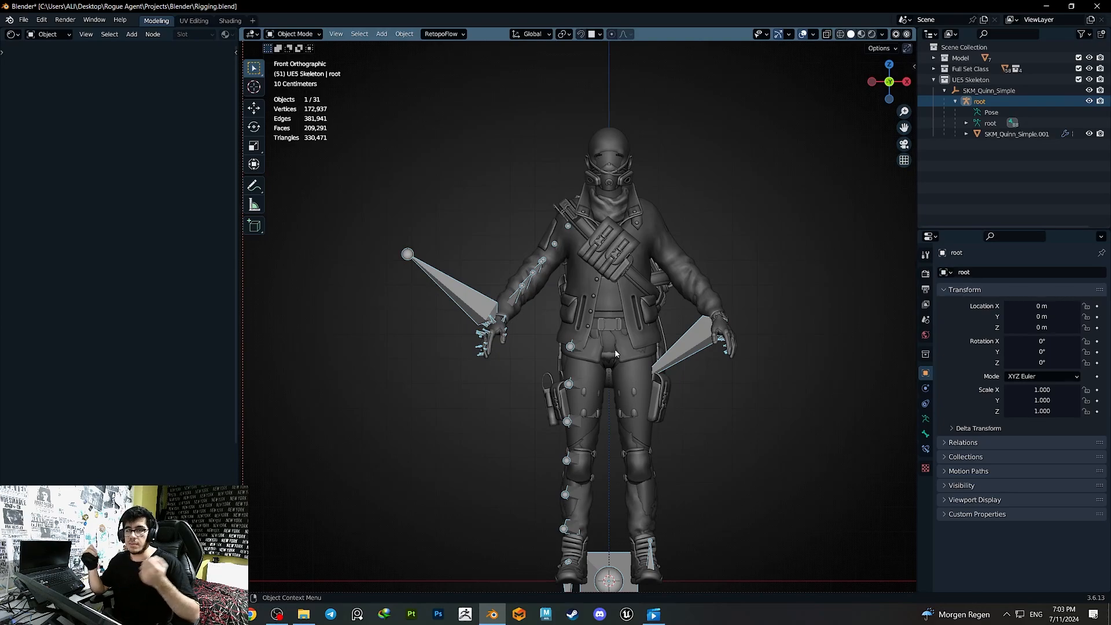
- Collapse the UE5 Skeleton and Full Set Class collections and hide the Full Set Class collection
click(933, 79)
click(933, 69)
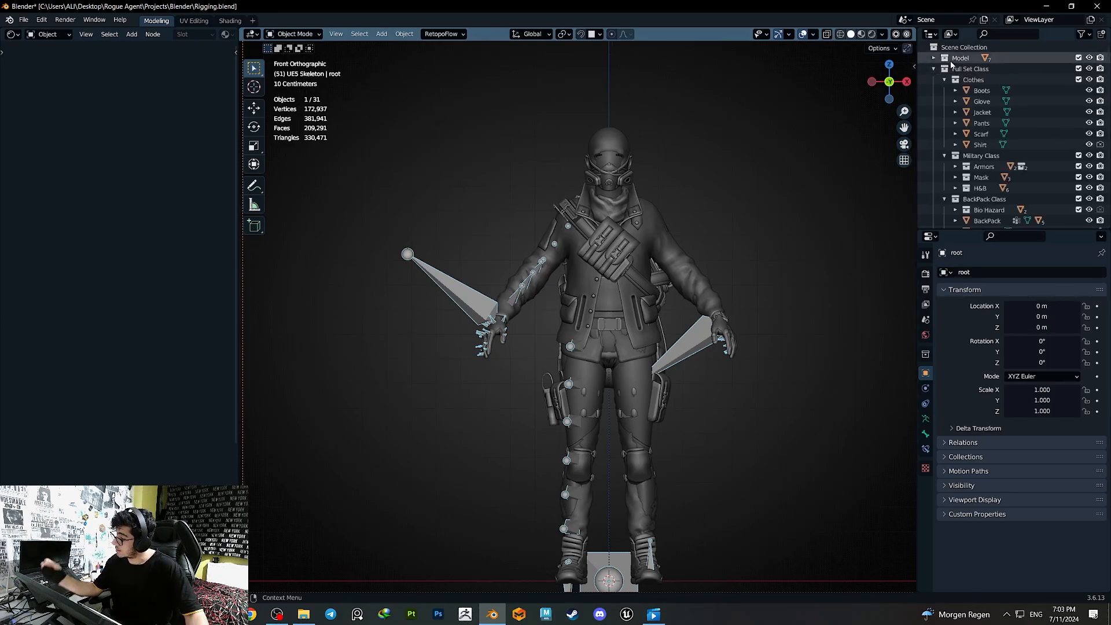
click(933, 69)
click(1089, 69)
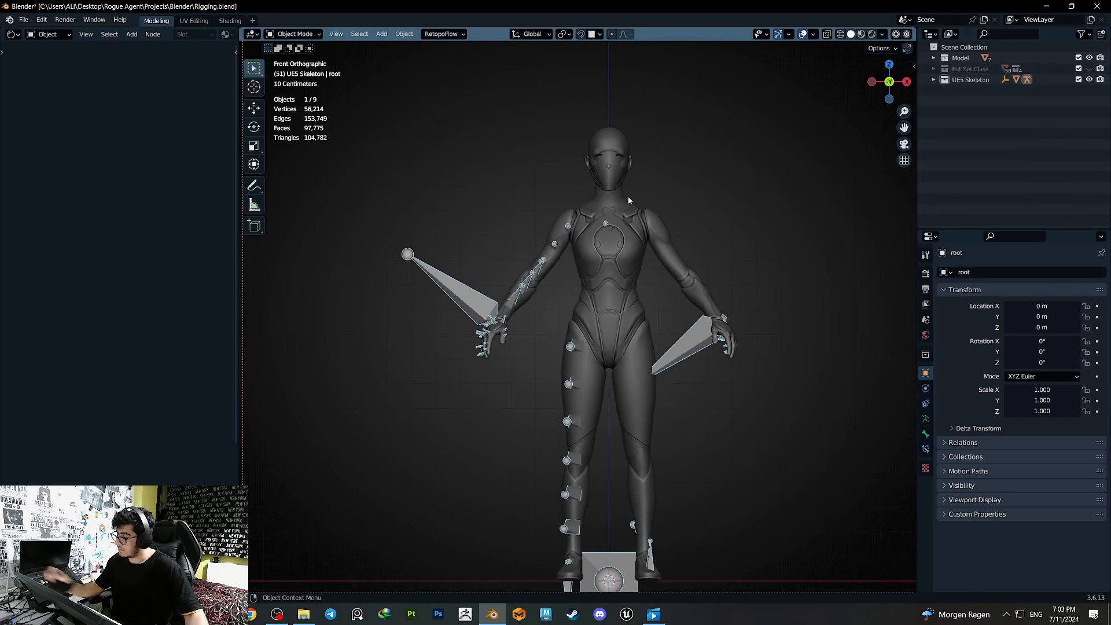
- Try moving the Head_Arms mesh, cancel the move, and hide the Quinn mannequin mesh
click(615, 144)
key(g)
right_click(769, 168)
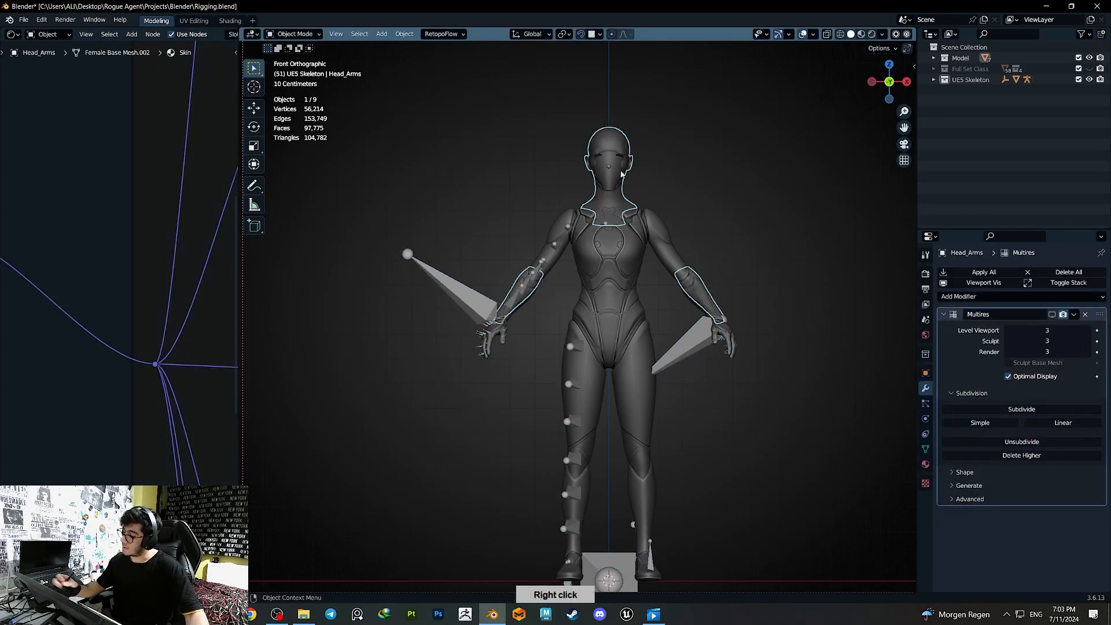
click(633, 157)
click(626, 339)
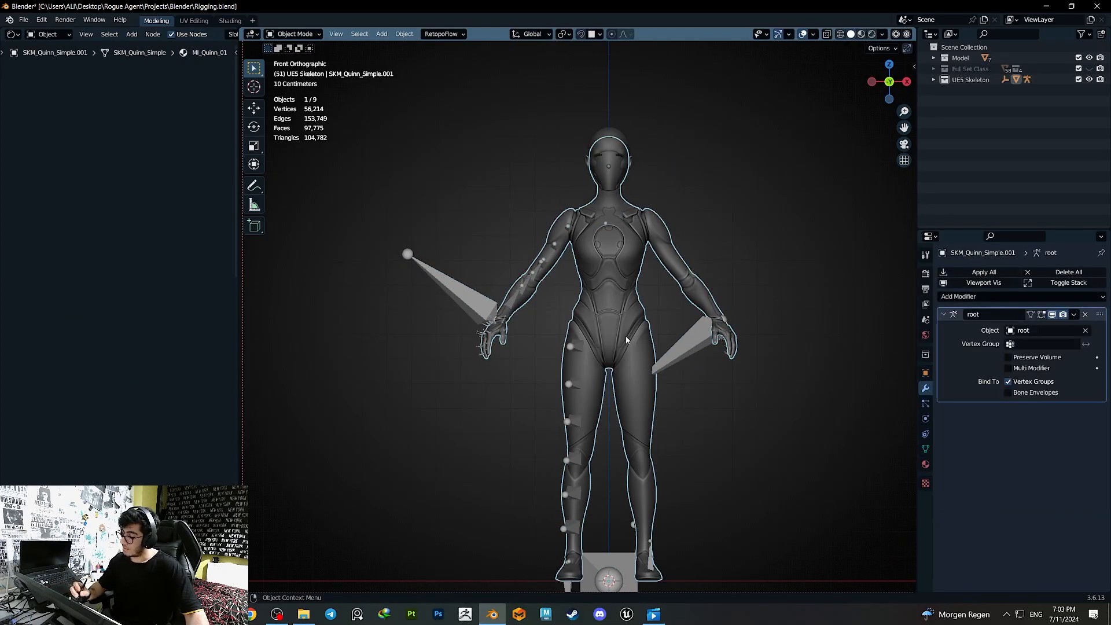
key(h)
shift+middle_drag(661, 275, 658, 314)
ctrl+middle_drag(658, 314, 716, 349)
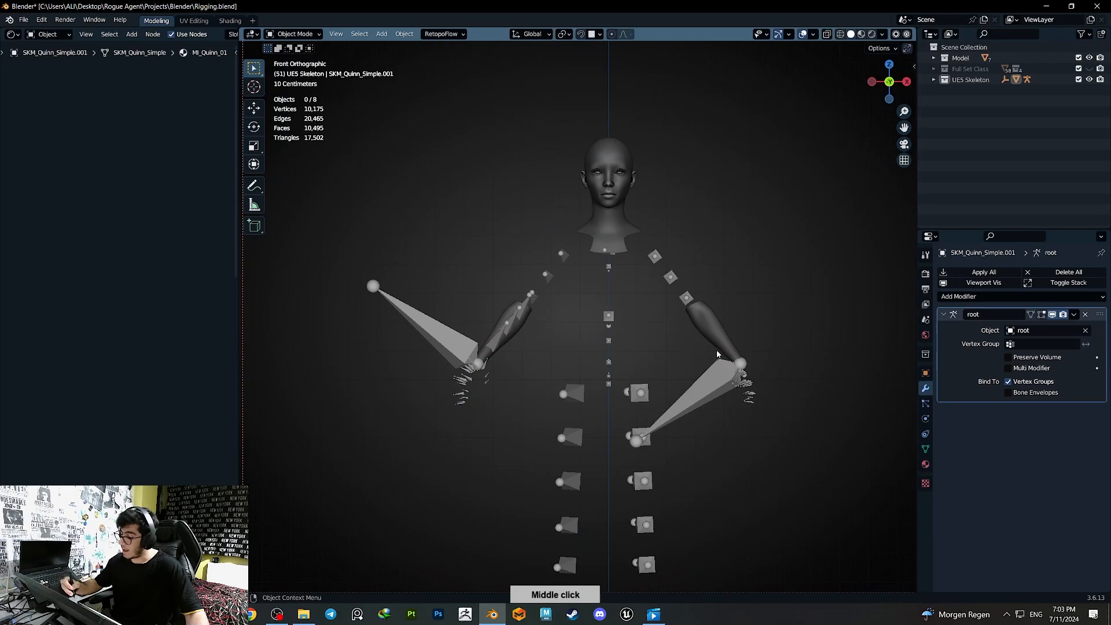
- Hide the Quinn armature so only the character's head and forearm meshes remain in front view
middle_drag(724, 400, 625, 354)
click(653, 237)
ctrl+middle_drag(625, 354, 673, 140)
click(673, 140)
key(g)
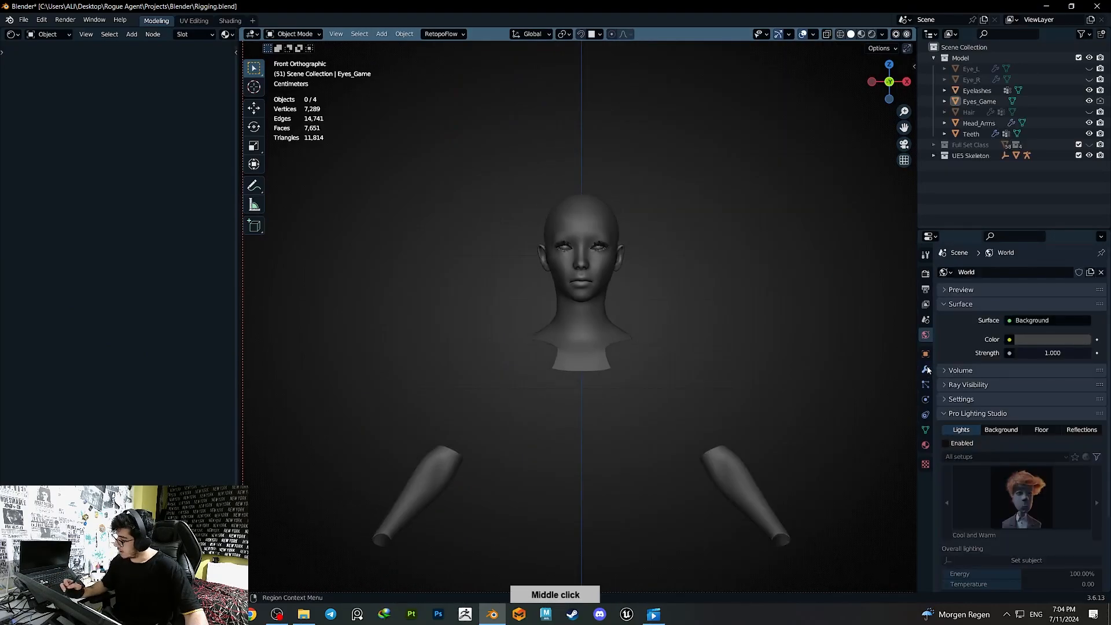
- Open the modifier properties and unhide the root armature and the SKM_Quinn_Simple.001 mesh
click(925, 369)
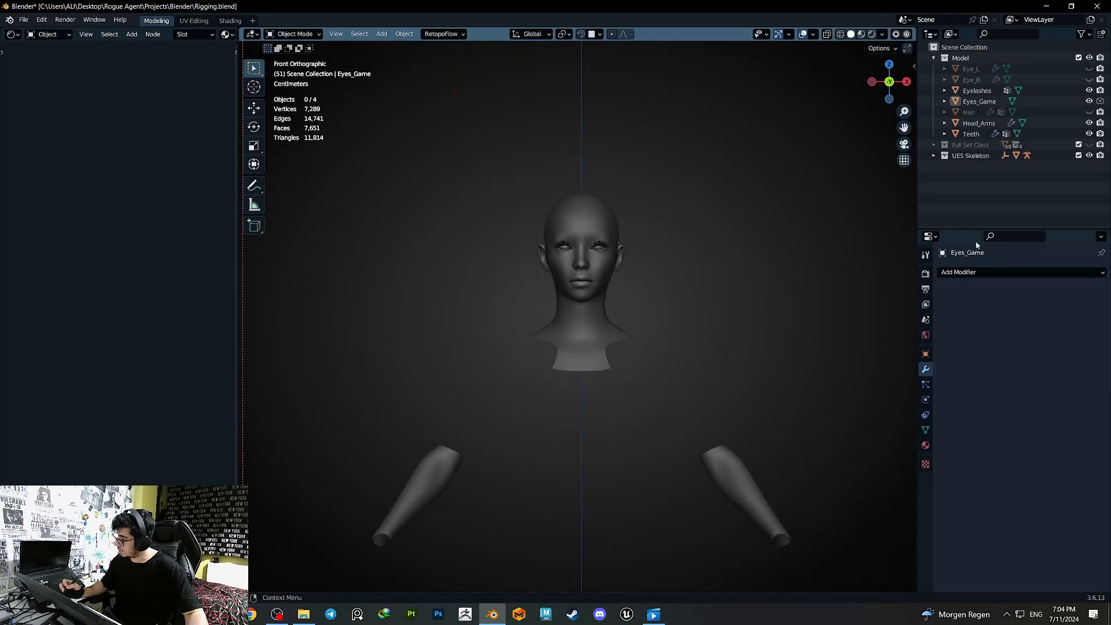
click(934, 156)
click(1089, 177)
click(1089, 209)
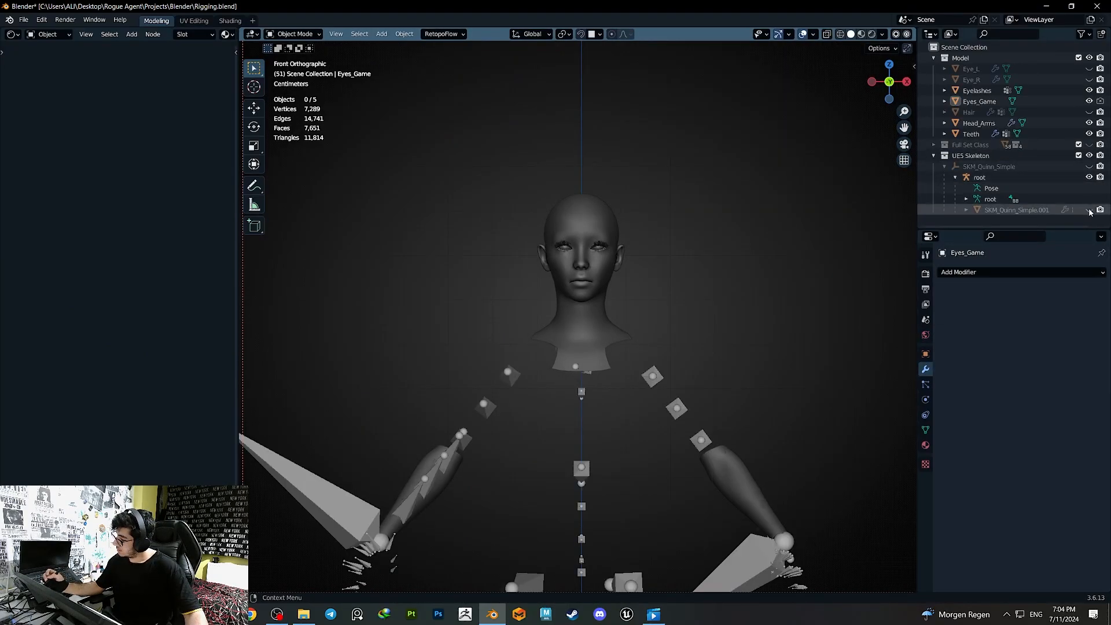
- Add a Data Transfer modifier to the Head_Arms mesh below its collapsed Multires modifier
ctrl+middle_drag(609, 291, 594, 178)
click(593, 173)
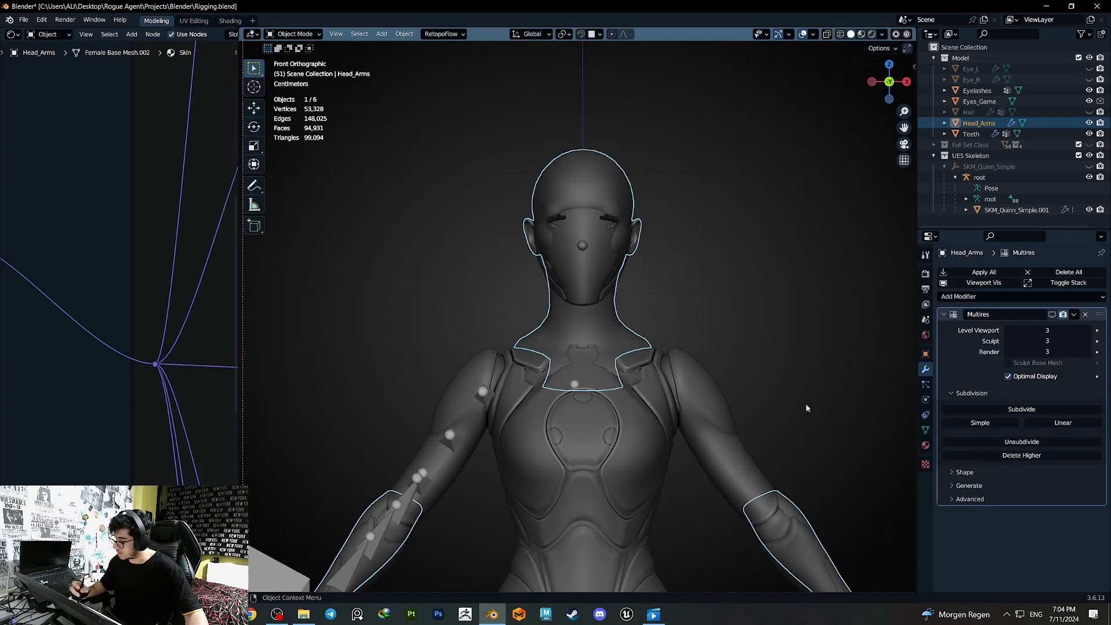
click(981, 294)
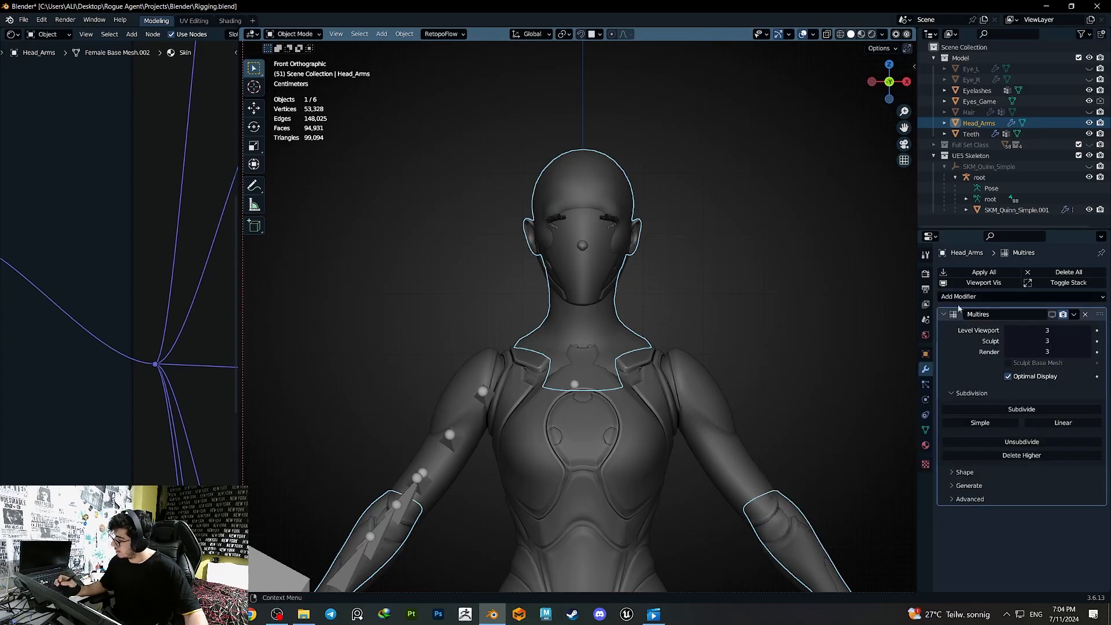
click(944, 314)
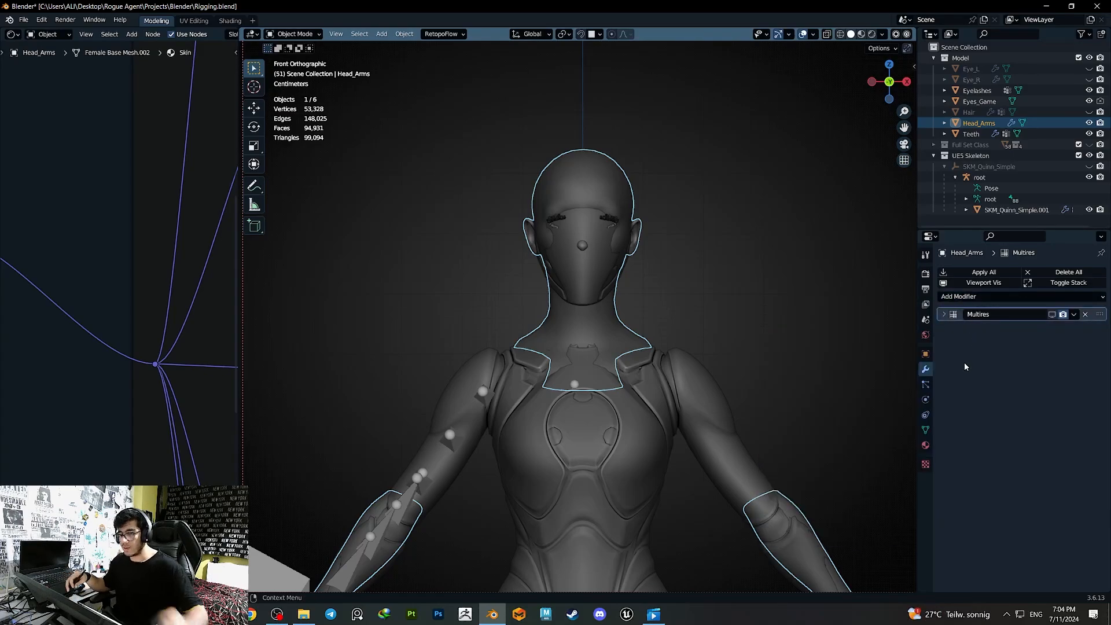
click(983, 295)
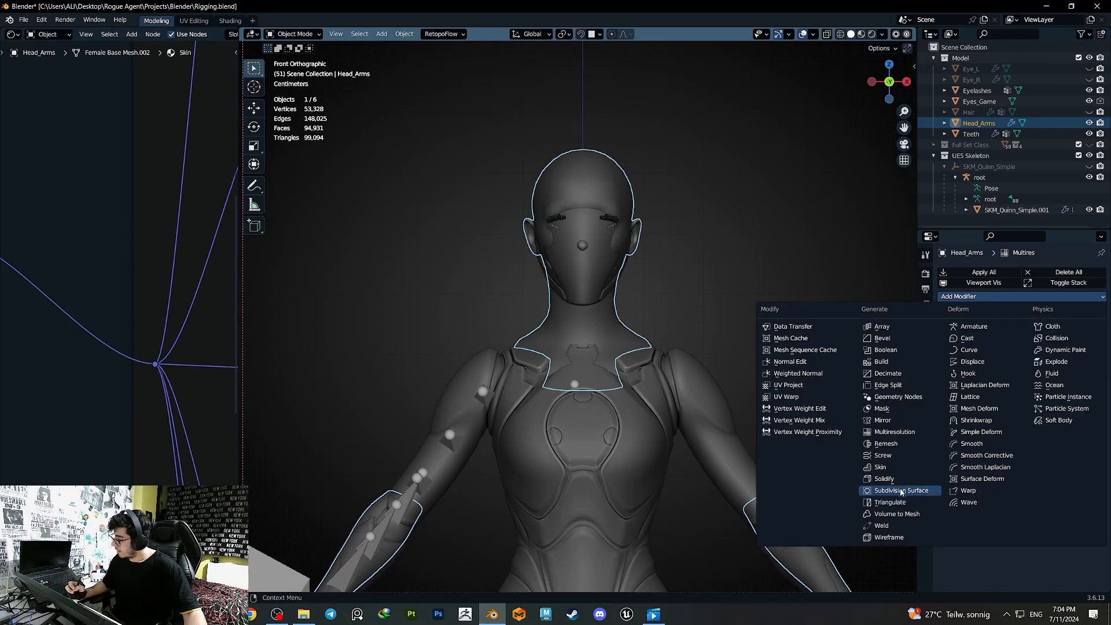
click(811, 326)
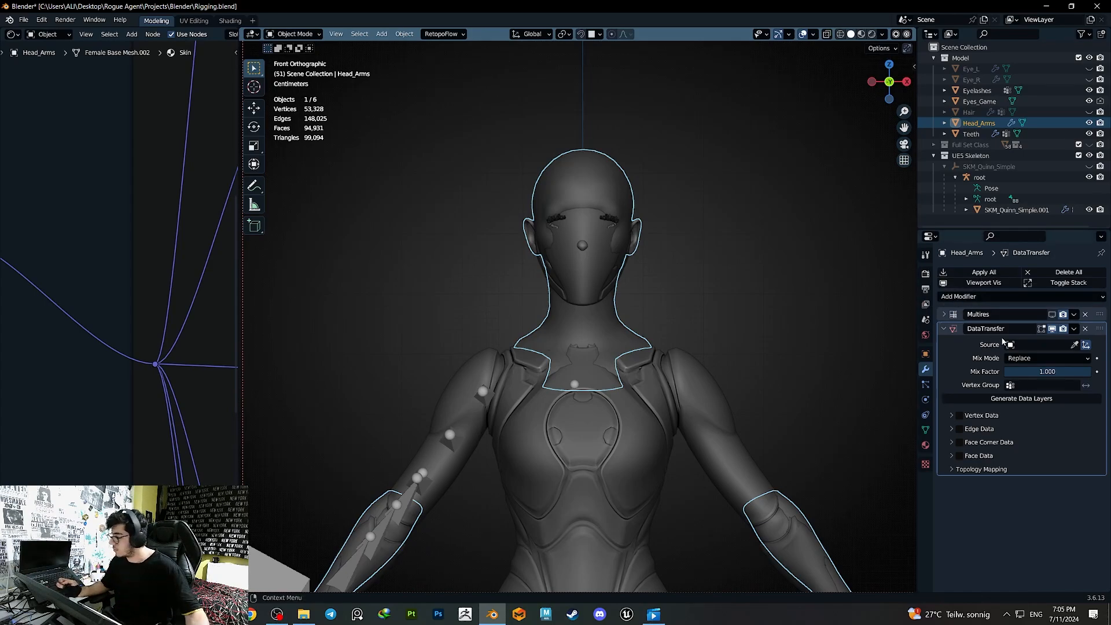
- Set the Quinn mannequin mesh as the Data Transfer source and enable Vertex Data with Vertex Groups
click(1073, 346)
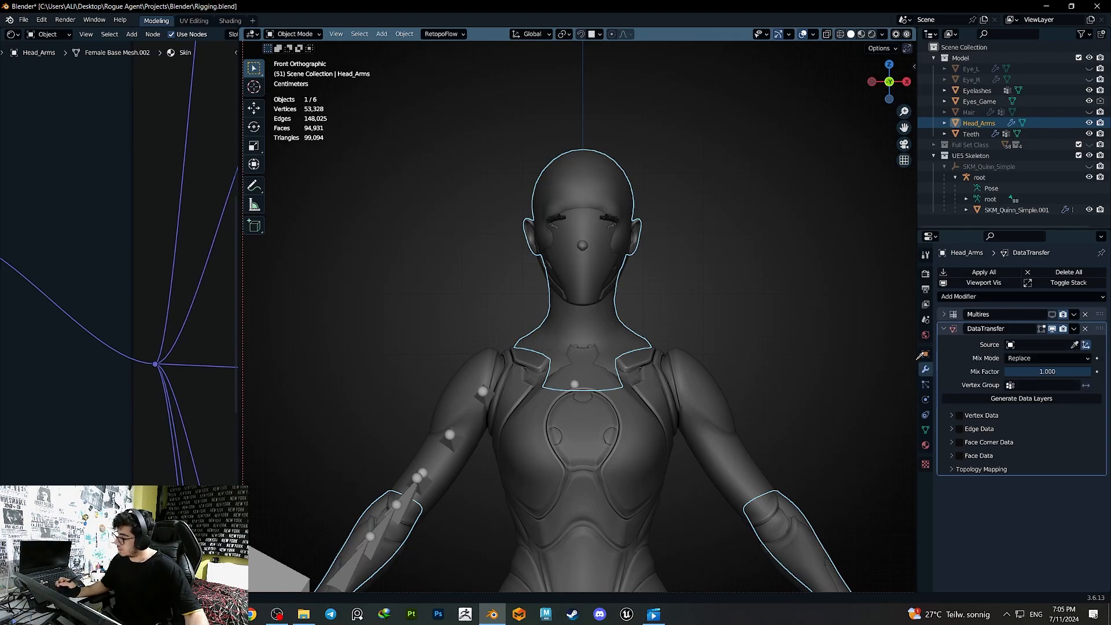
click(711, 402)
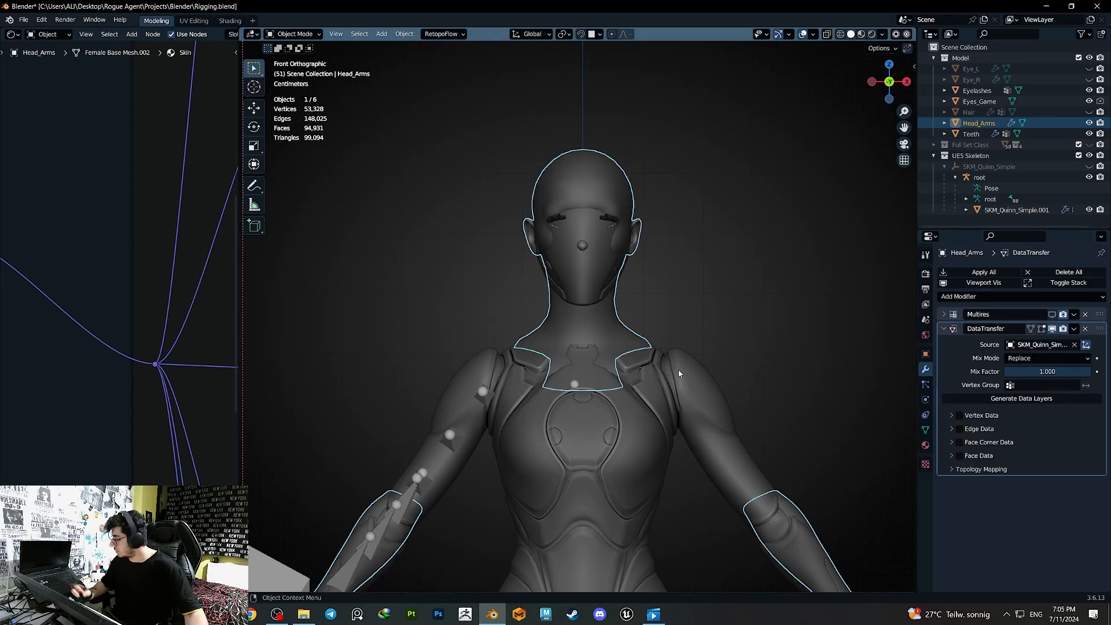
middle_drag(678, 369, 690, 423)
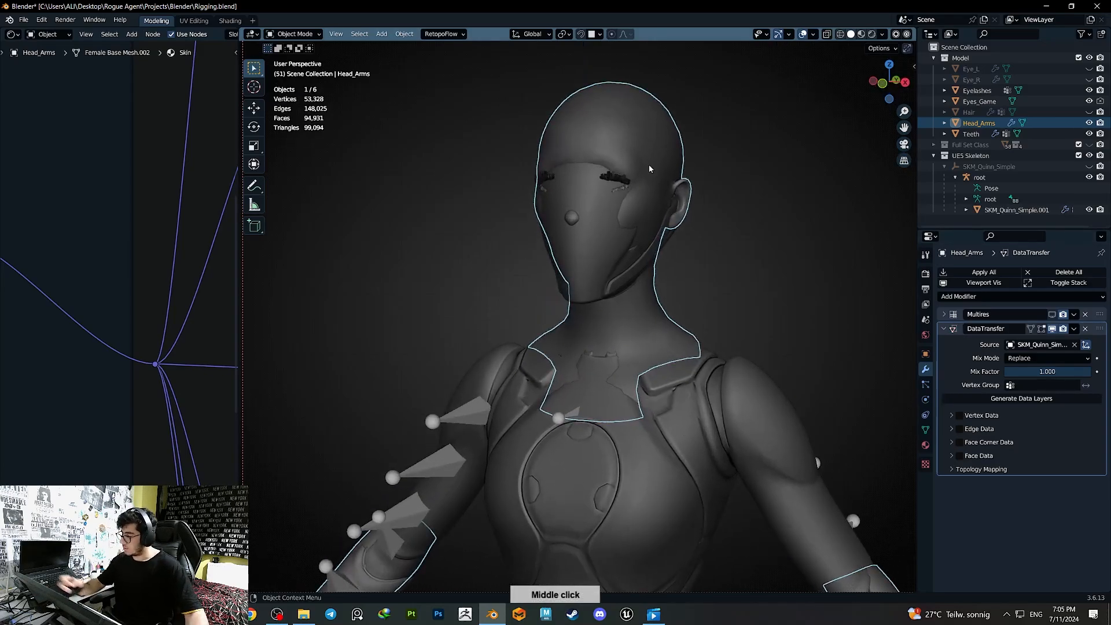
shift+middle_drag(682, 527, 676, 487)
ctrl+middle_drag(650, 404, 643, 431)
middle_drag(618, 472, 640, 448)
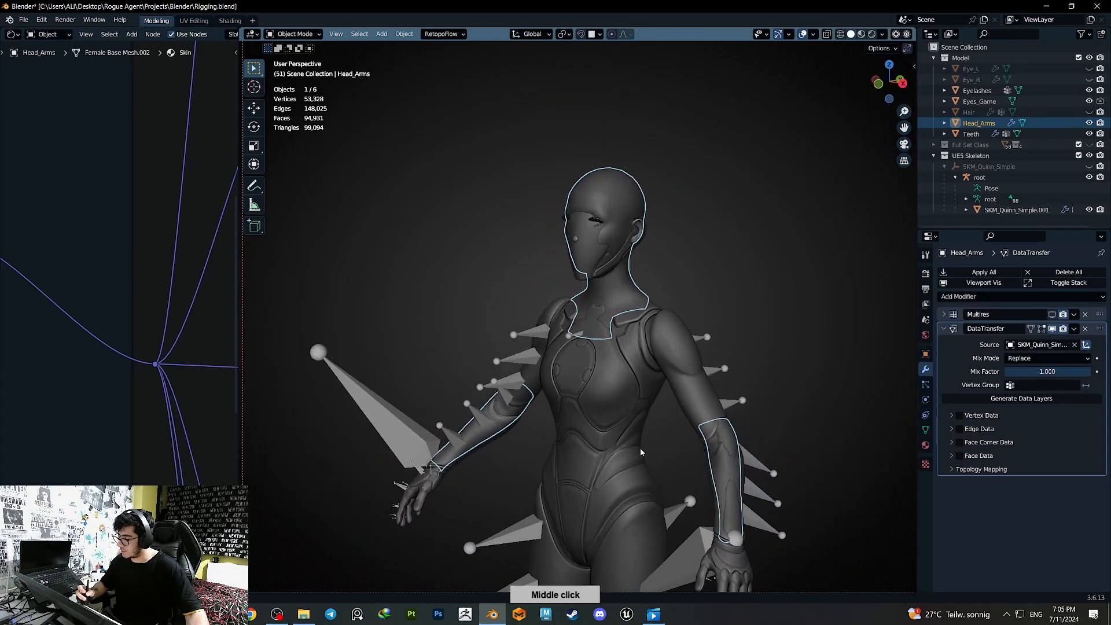
click(950, 416)
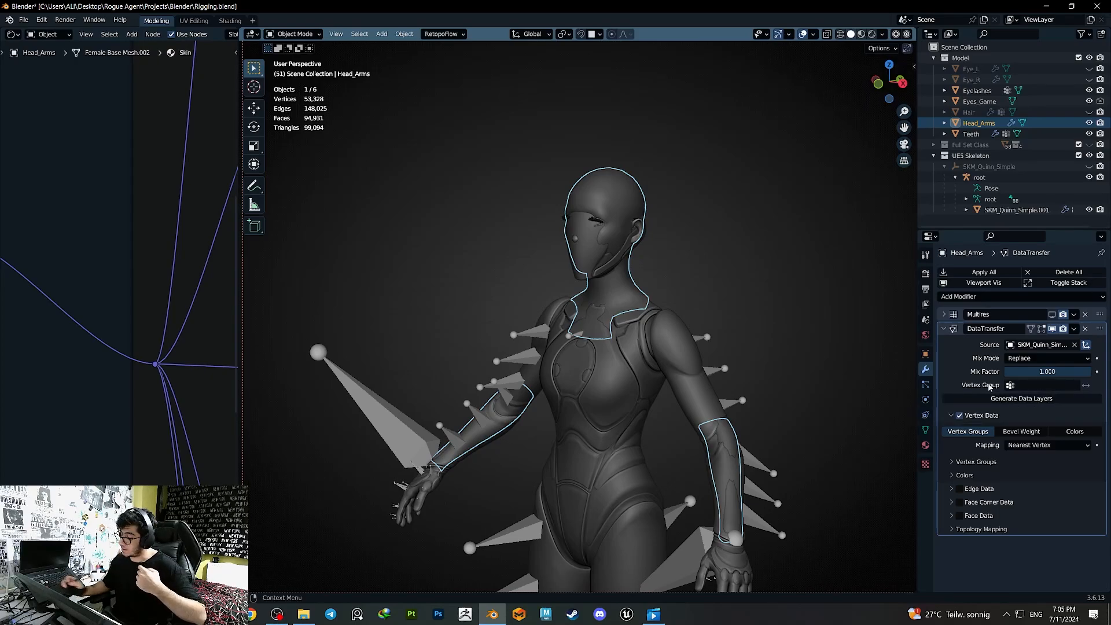
- Generate the Data Transfer data layers on Head_Arms and check the mesh's vertex groups
click(925, 430)
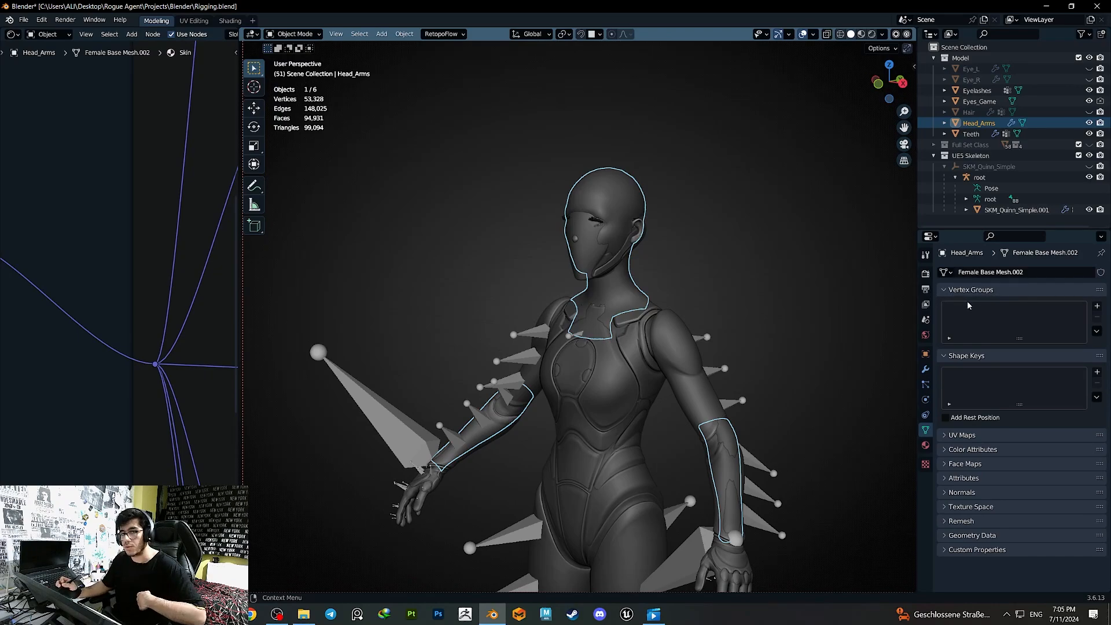
click(925, 368)
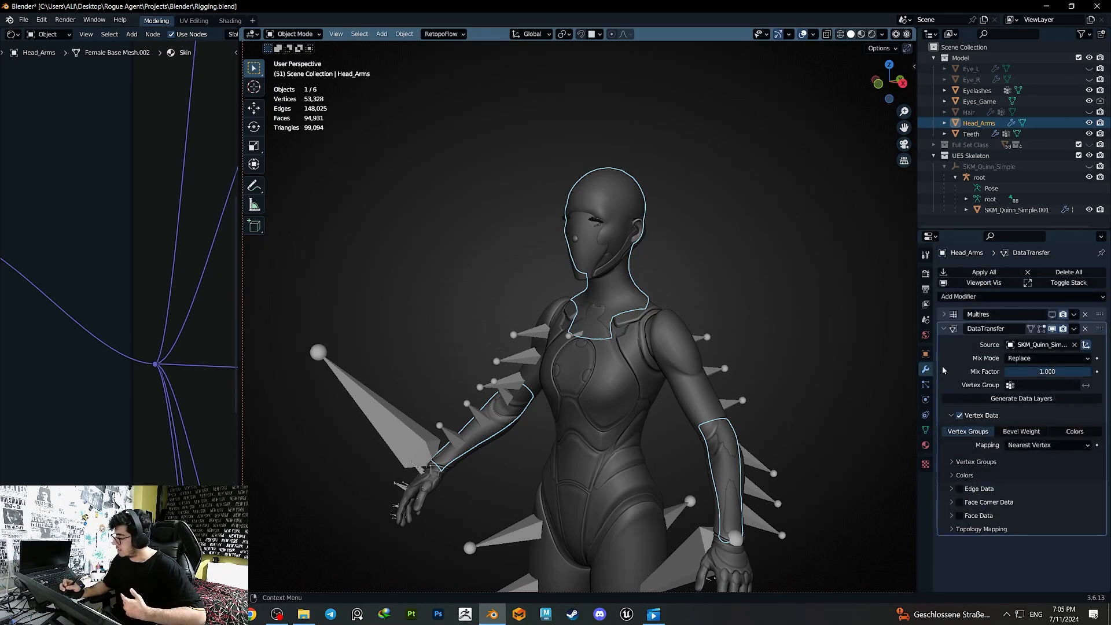
click(924, 429)
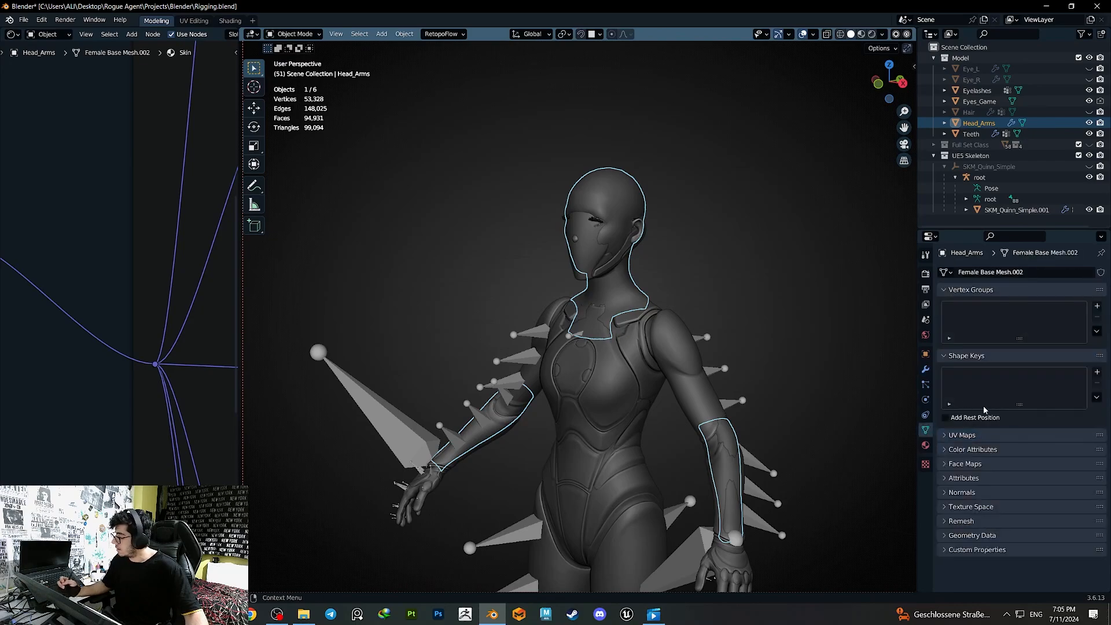
click(926, 369)
click(925, 429)
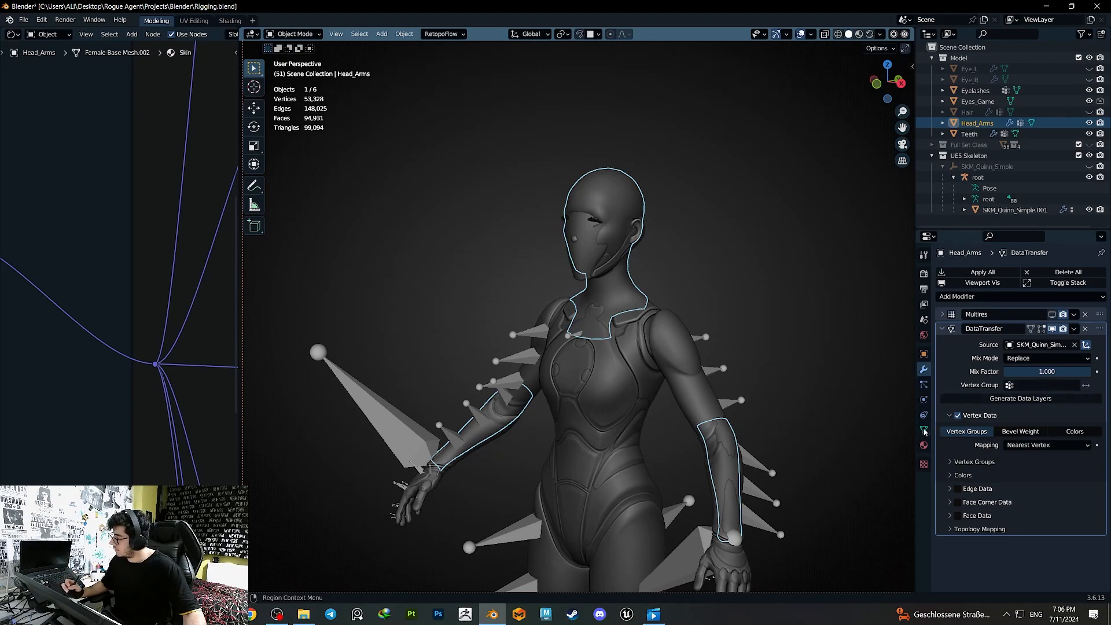
click(924, 430)
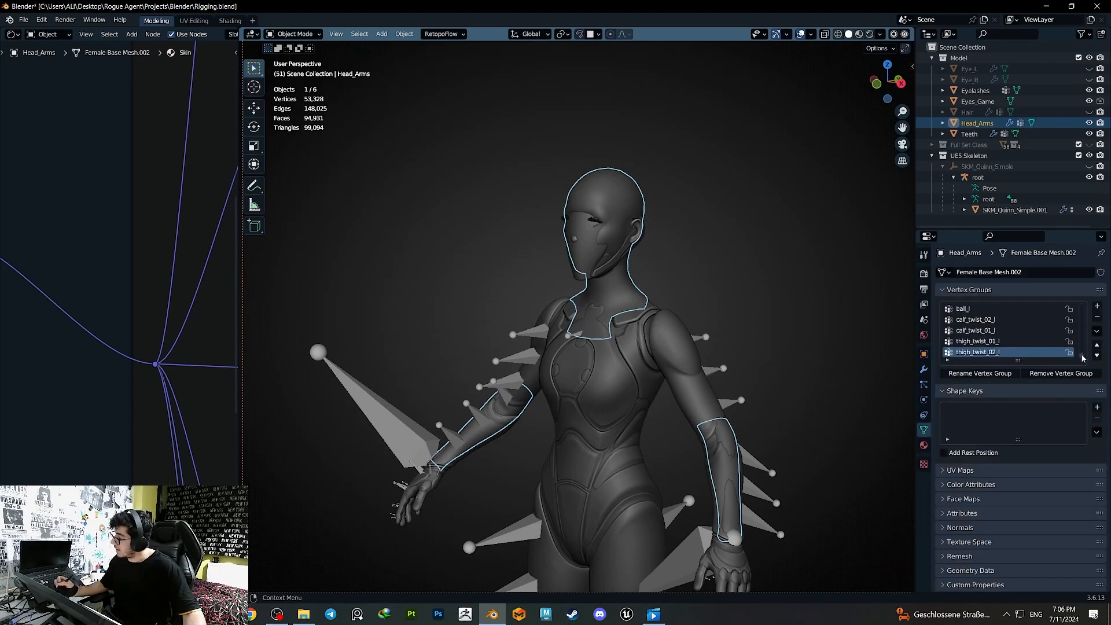
mouse_move(1082, 354)
mouse_down()
mouse_move(1084, 301)
mouse_move(1082, 359)
mouse_up()
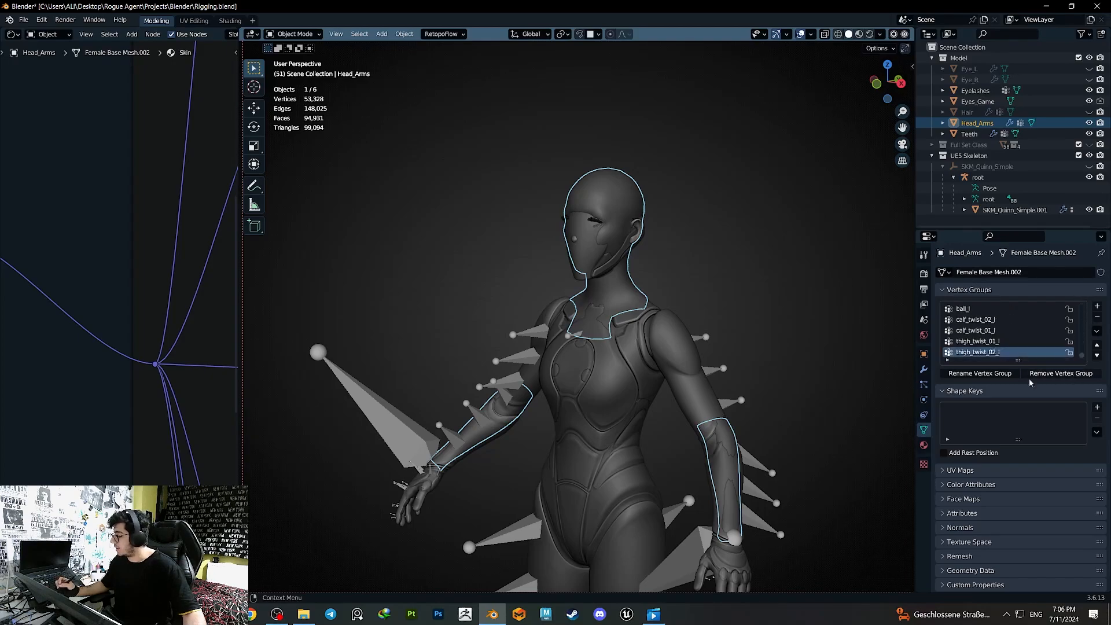
- Apply the Data Transfer modifier on the Head_Arms mesh, keeping its Multires modifier
click(923, 368)
click(1074, 328)
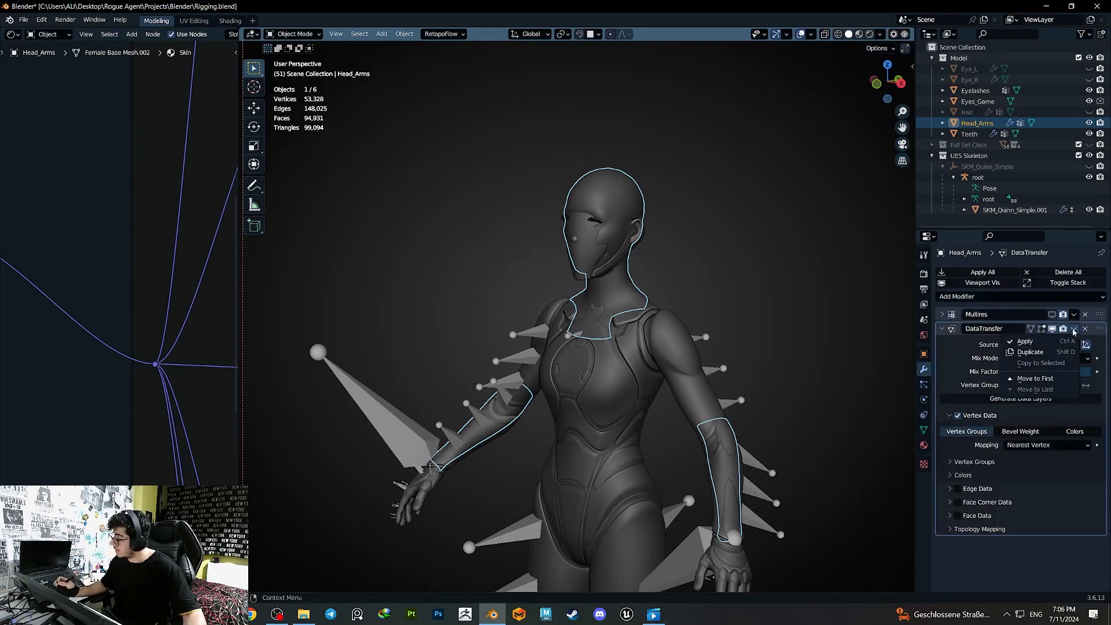
click(1049, 342)
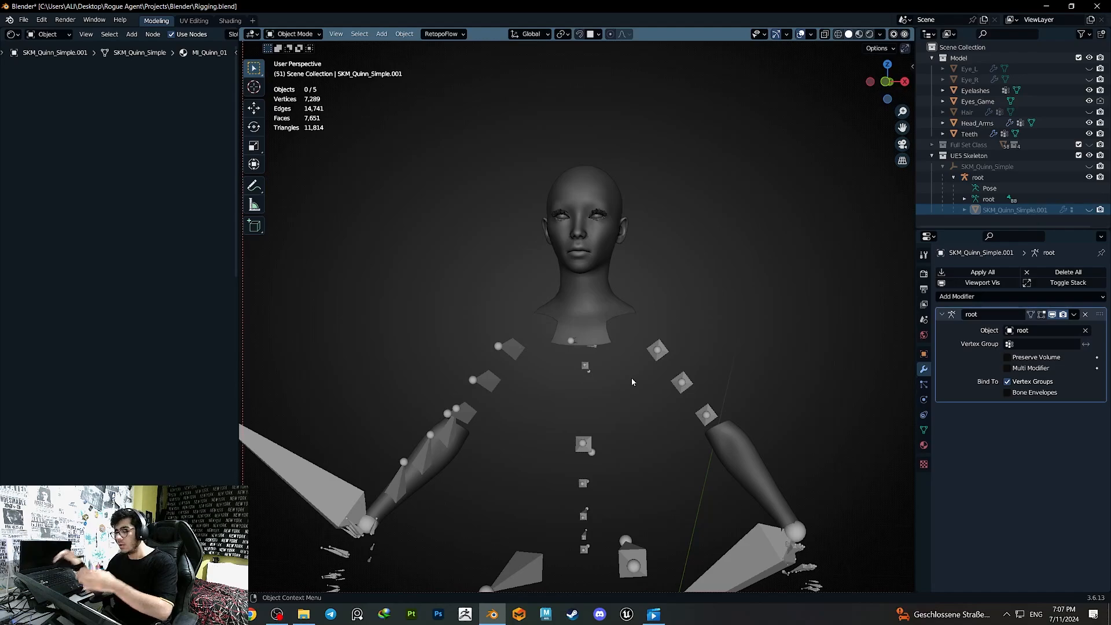
- Put the Head_Arms mesh in Weight Paint mode and inspect the calf_twist_01_l, pelvis, spine_02 and spine_04 weights
click(605, 335)
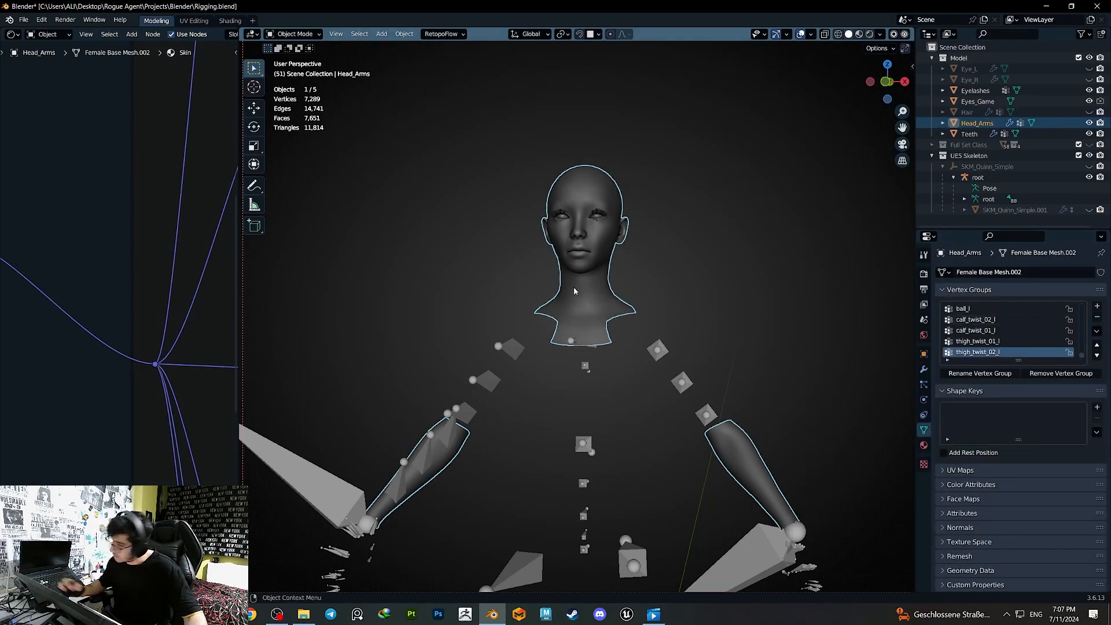
click(295, 33)
click(312, 92)
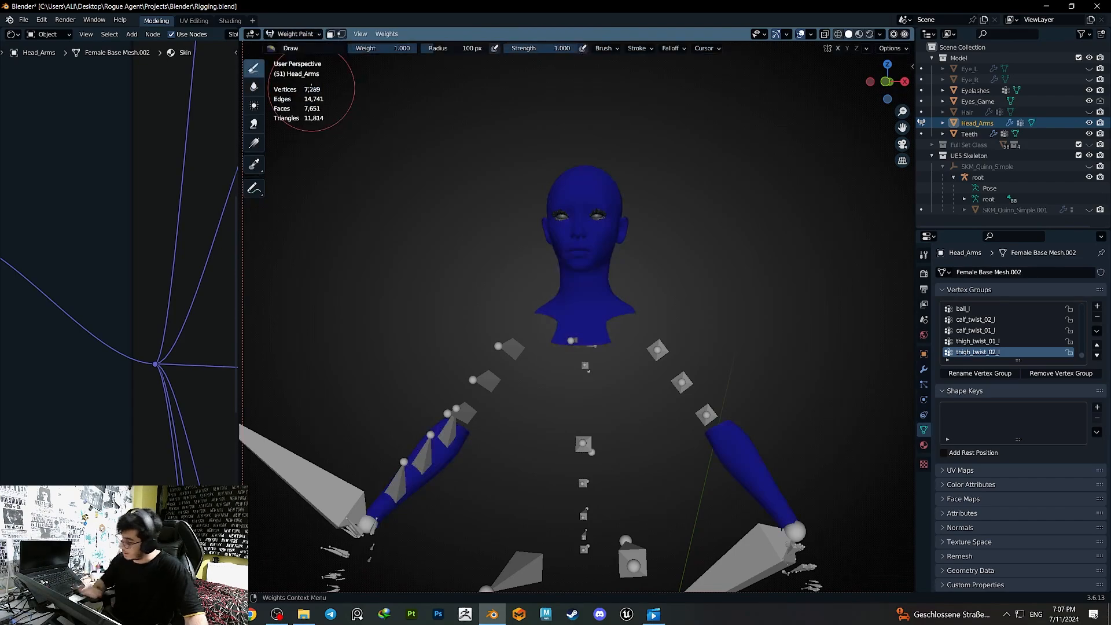
click(983, 331)
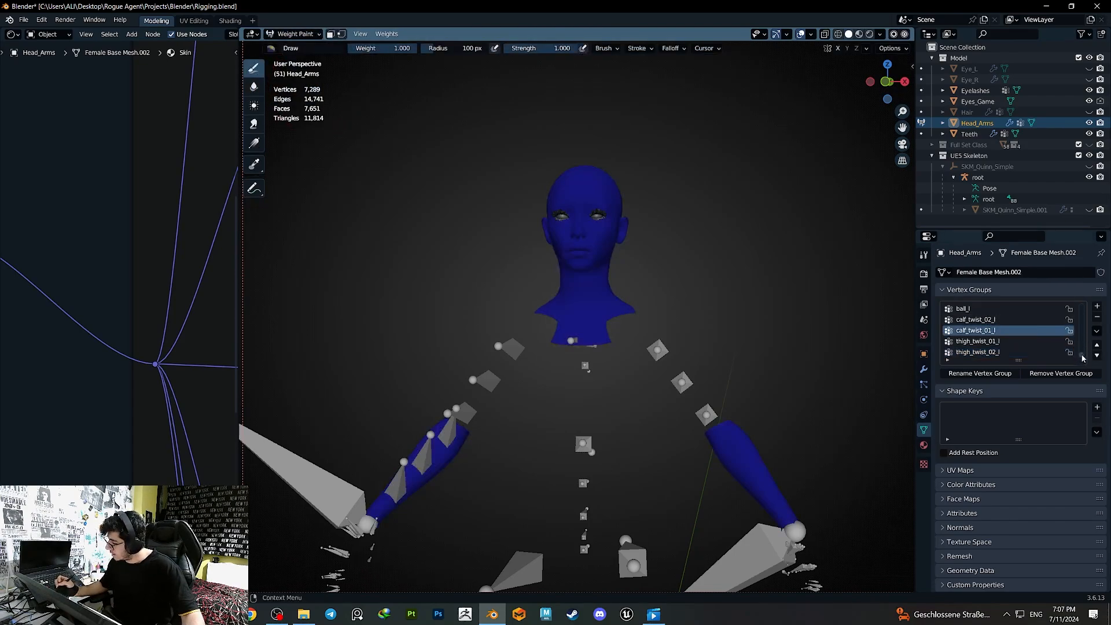
drag(1083, 358, 1082, 303)
click(981, 309)
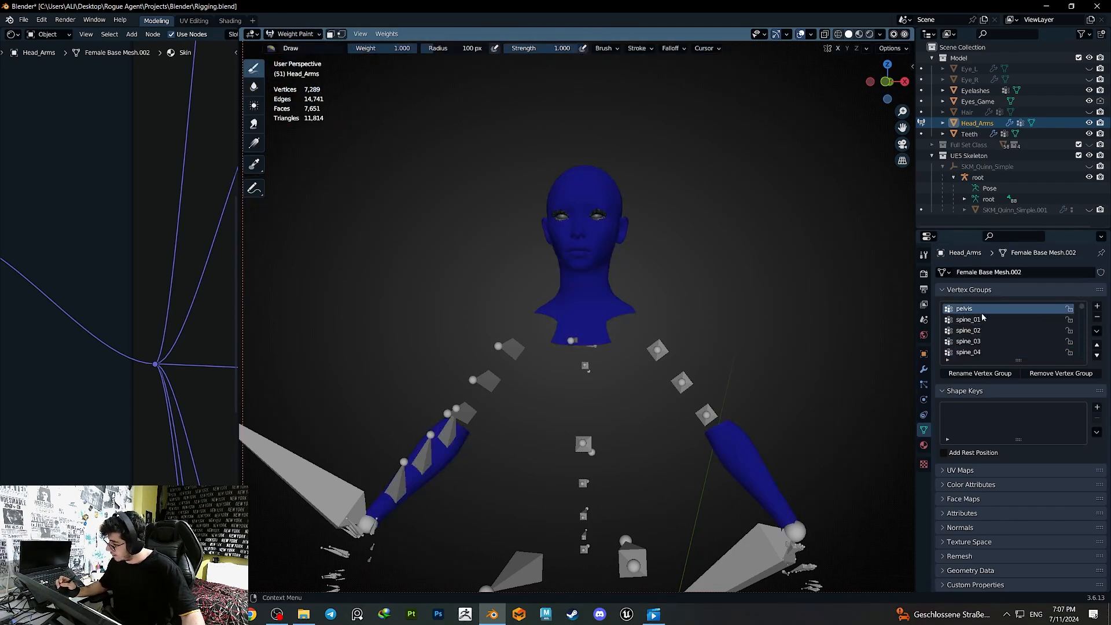
click(983, 331)
click(985, 351)
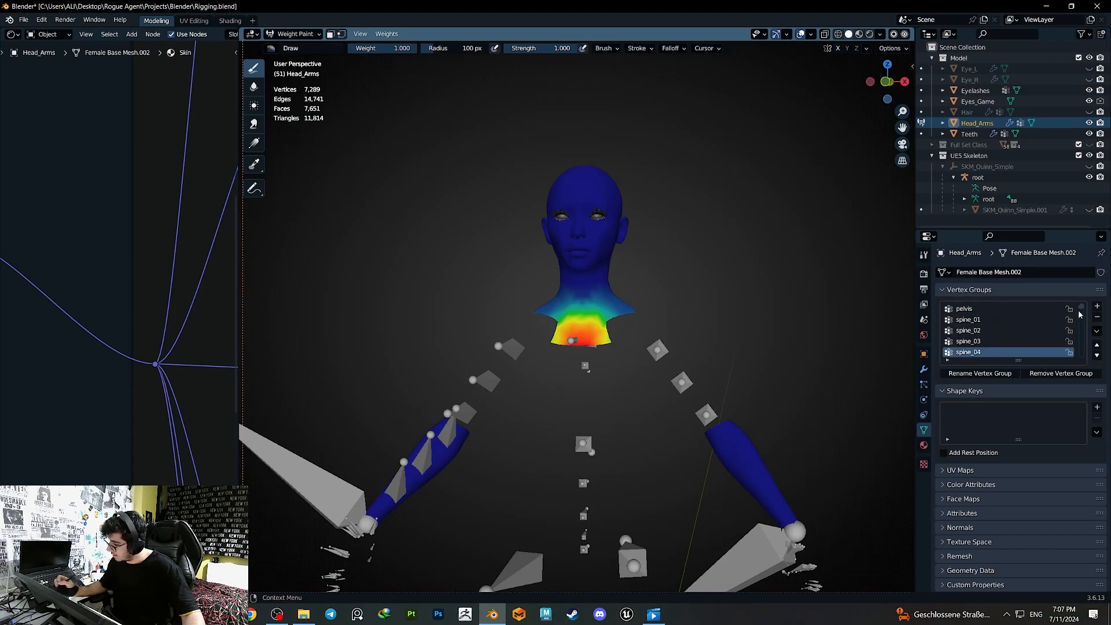
- Inspect the weights of the middle_02_l and head vertex groups on Head_Arms
scroll(1078, 324, down, 15)
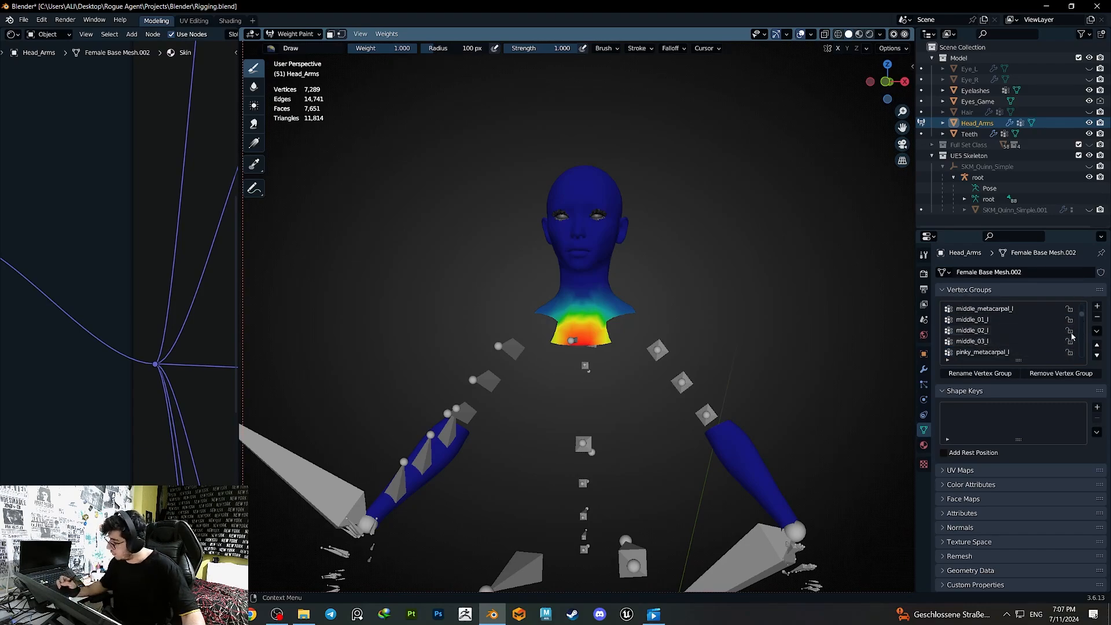
click(989, 332)
scroll(1084, 313, up, 2)
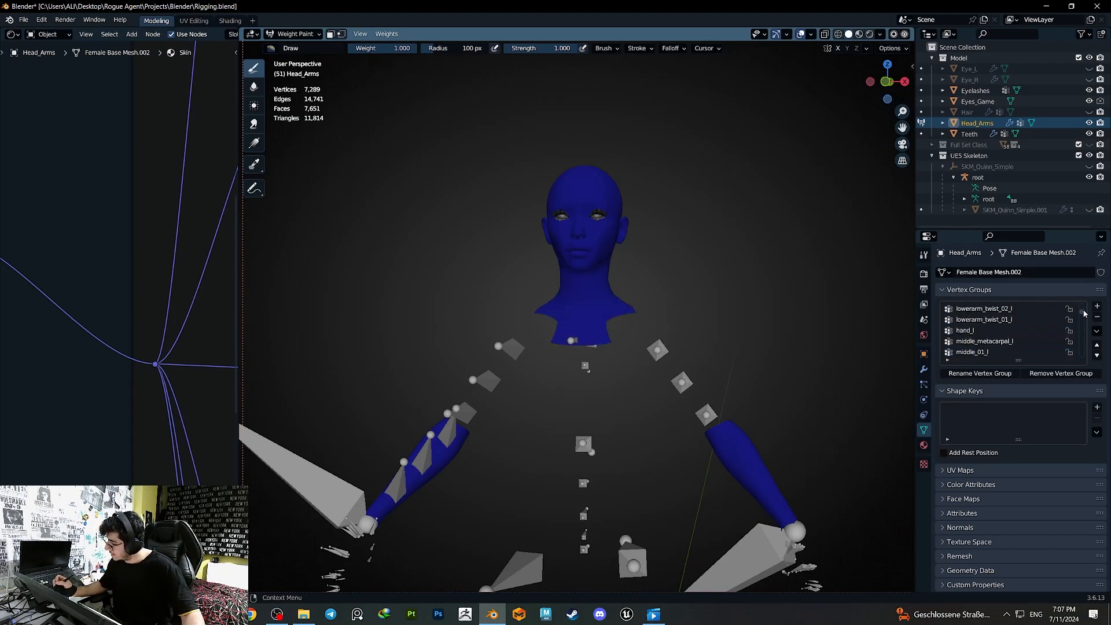
scroll(1084, 313, up, 3)
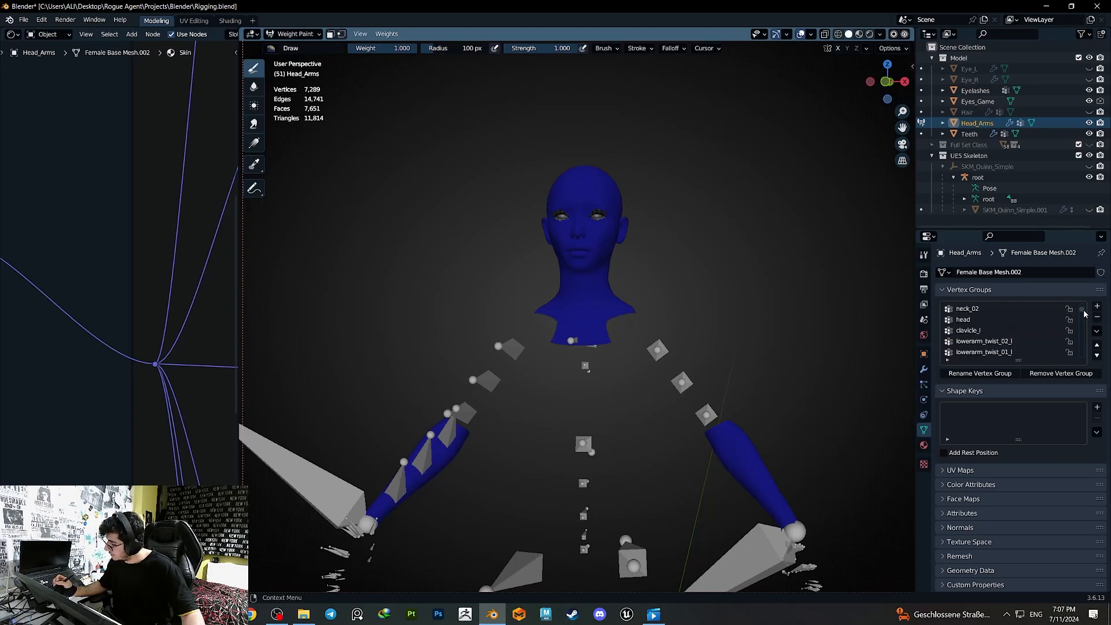
click(972, 319)
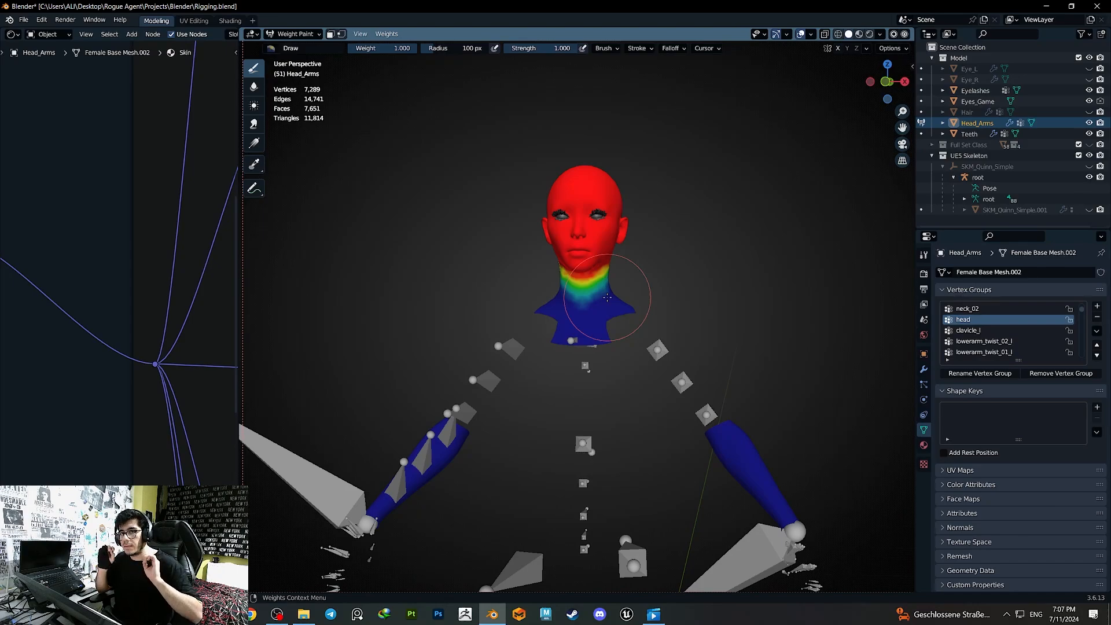
- Return to Object Mode and parent Head_Arms to the root armature using Armature Deform With Empty Groups
click(292, 34)
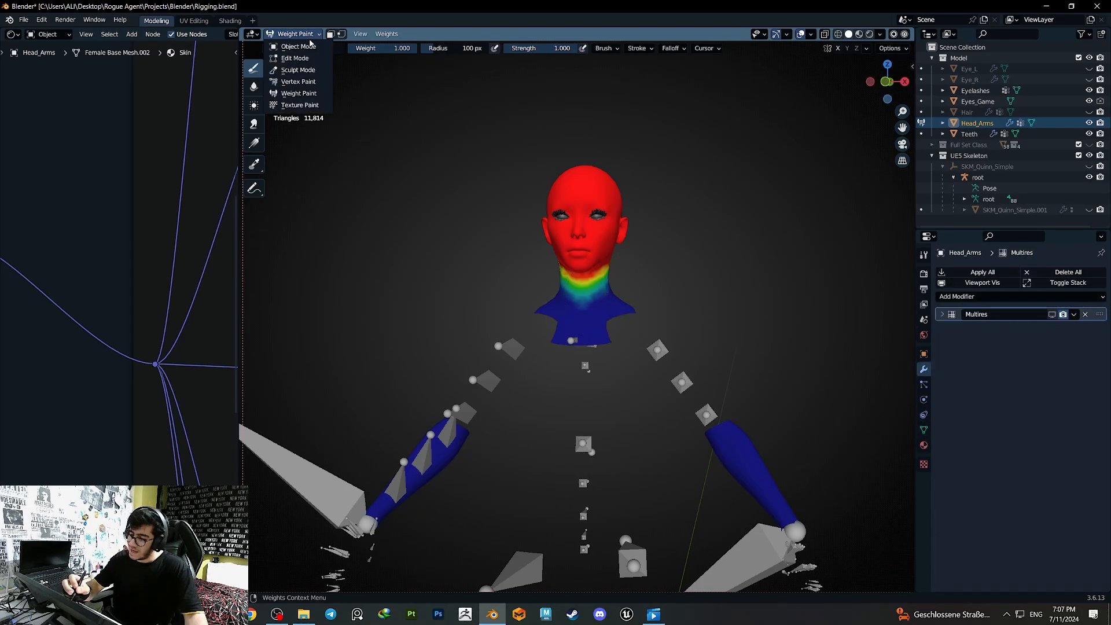
click(292, 47)
shift+click(660, 352)
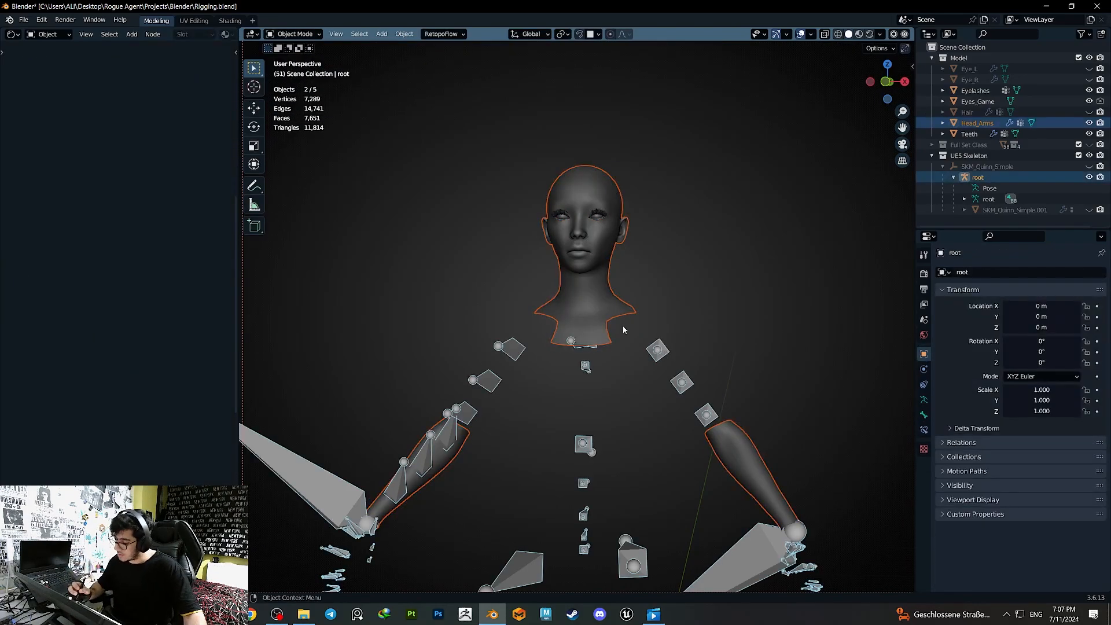
shift+click(599, 297)
shift+click(656, 345)
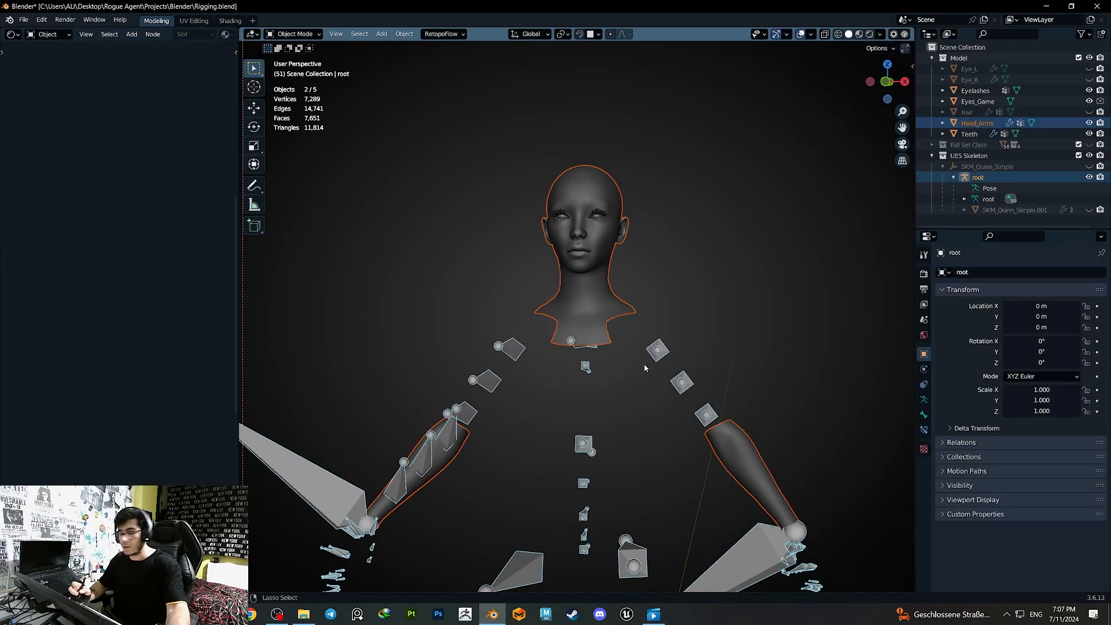
key(ctrl+p)
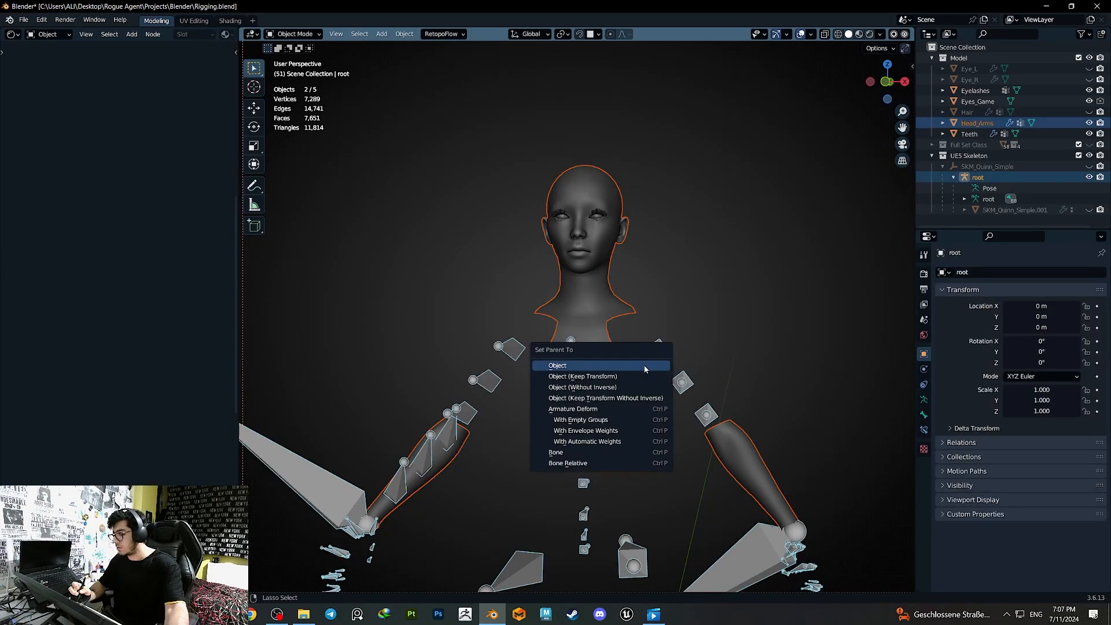
click(607, 420)
- Put the root armature in Pose Mode and test-rotate the upperarm_l bone, cancelling the rotation
middle_drag(657, 342, 715, 325)
click(715, 325)
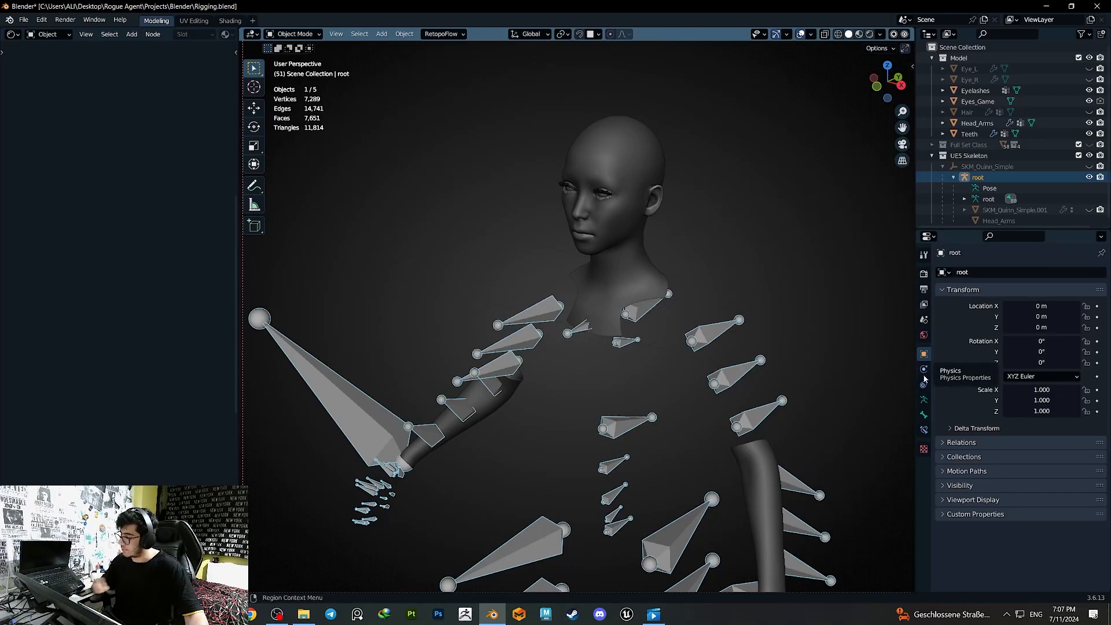
key(q)
click(697, 350)
middle_drag(698, 349, 730, 352)
click(723, 324)
key(r)
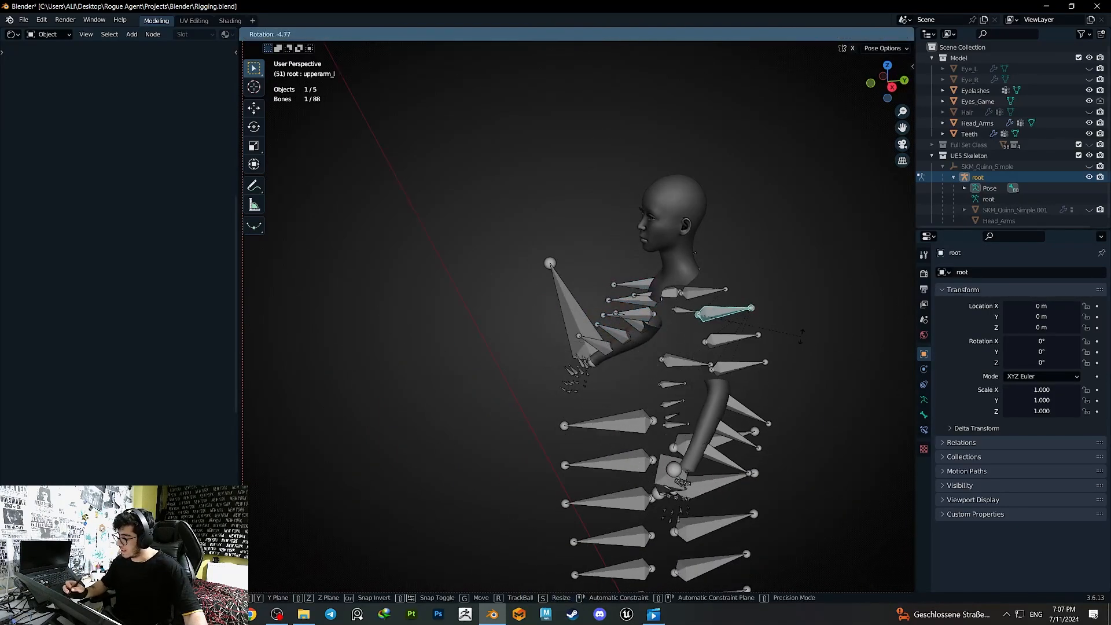
right_click(797, 334)
- Test-rotate the lowerarm_l bone to check the forearm deformation and undo the rotation
click(752, 424)
key(r)
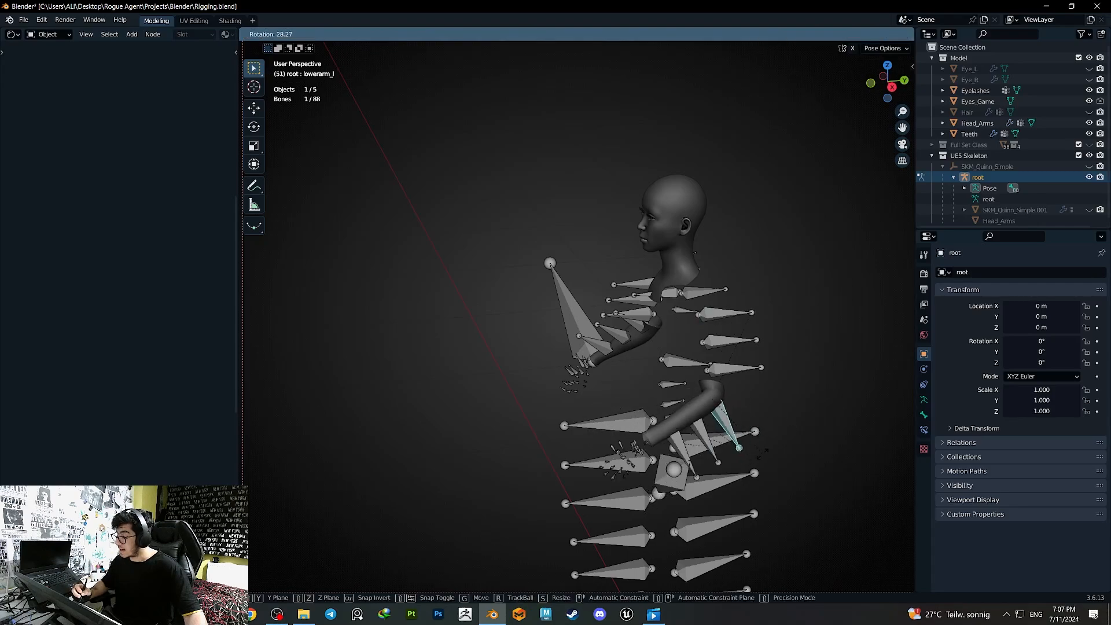
click(801, 402)
key(ctrl+z)
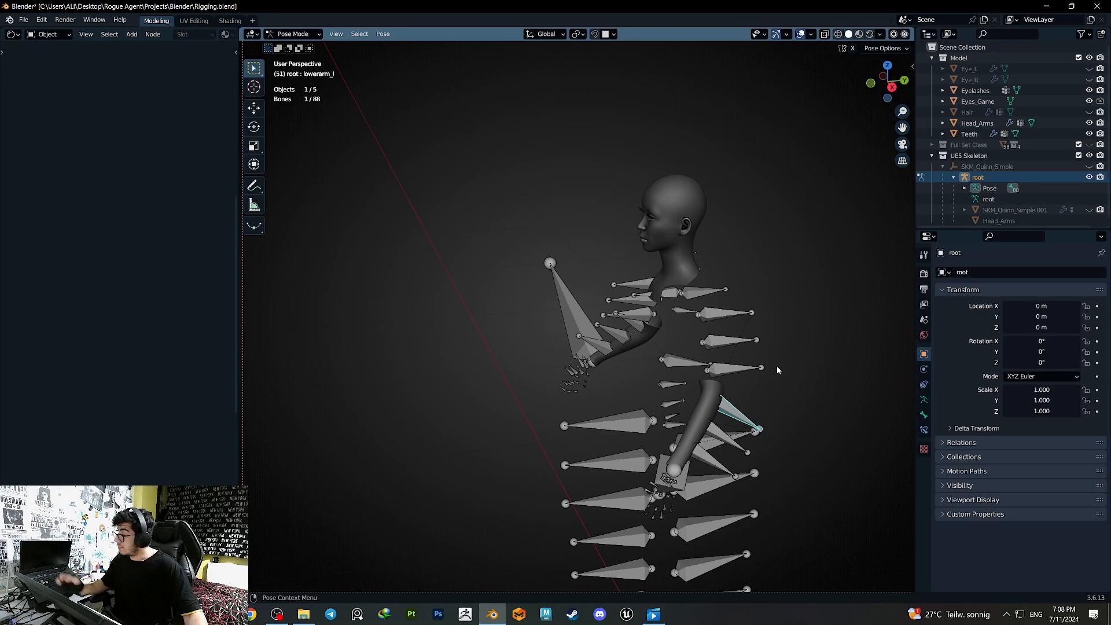
- Test-rotate the neck_02 bone with a trackball rotation from the front and cancel it
middle_drag(776, 366, 618, 286)
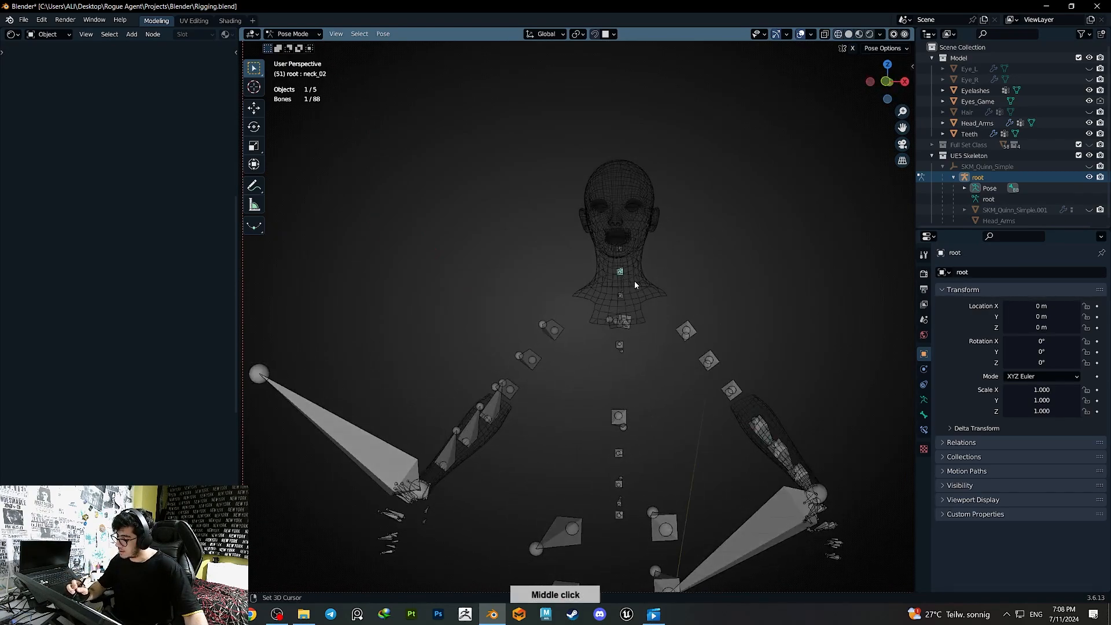
click(620, 272)
key(r)
key(r)
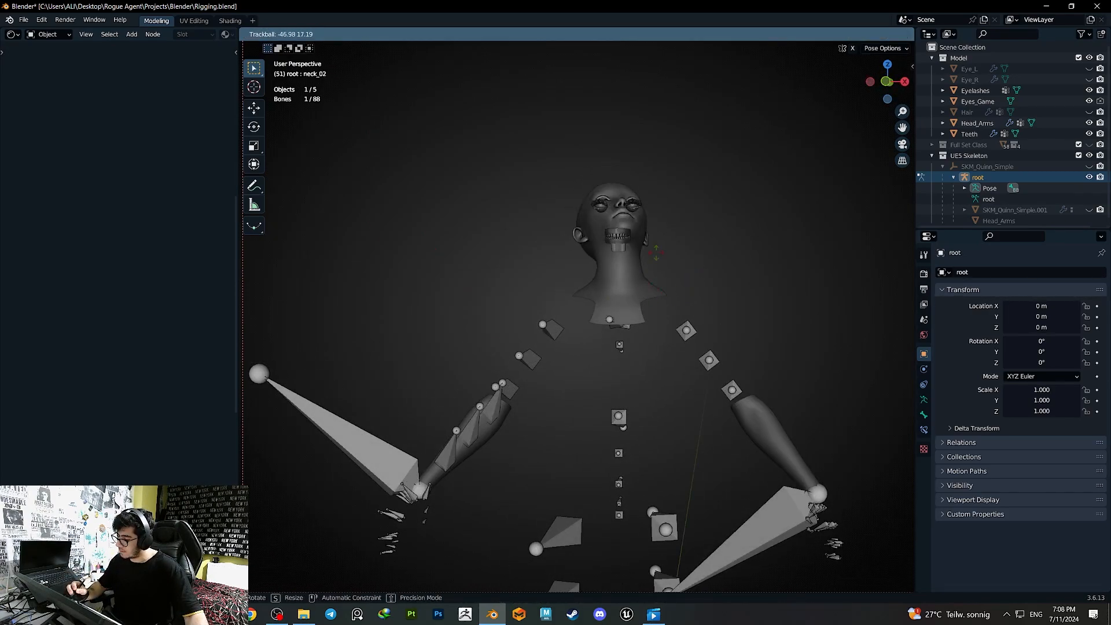
right_click(678, 276)
- Return the root armature to Object Mode and save Rigging.blend
middle_drag(693, 234, 633, 310)
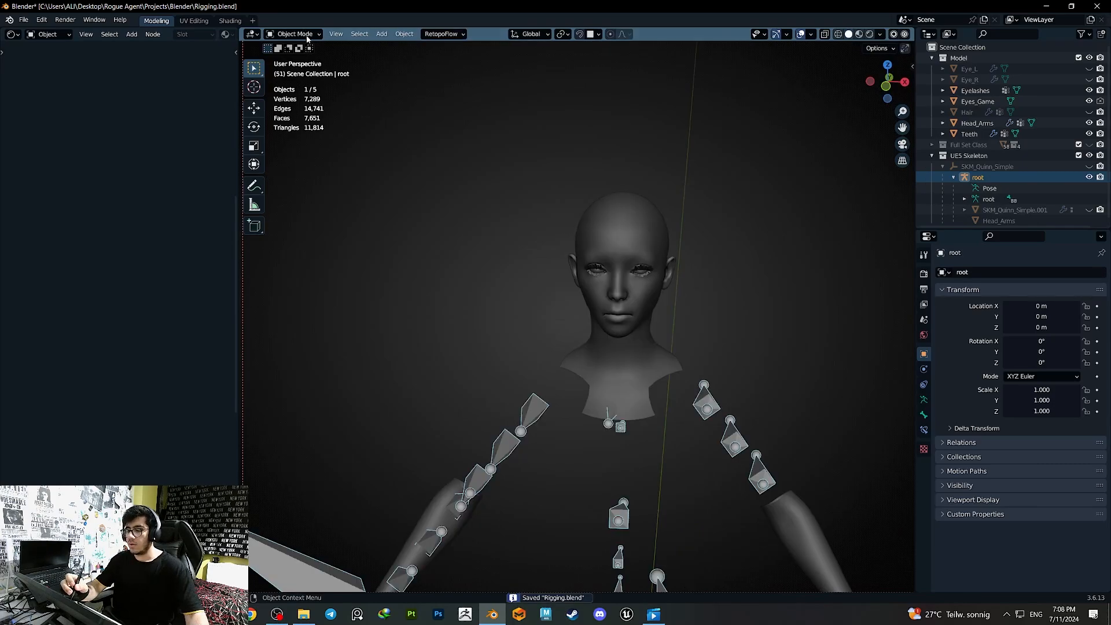
click(307, 36)
click(309, 45)
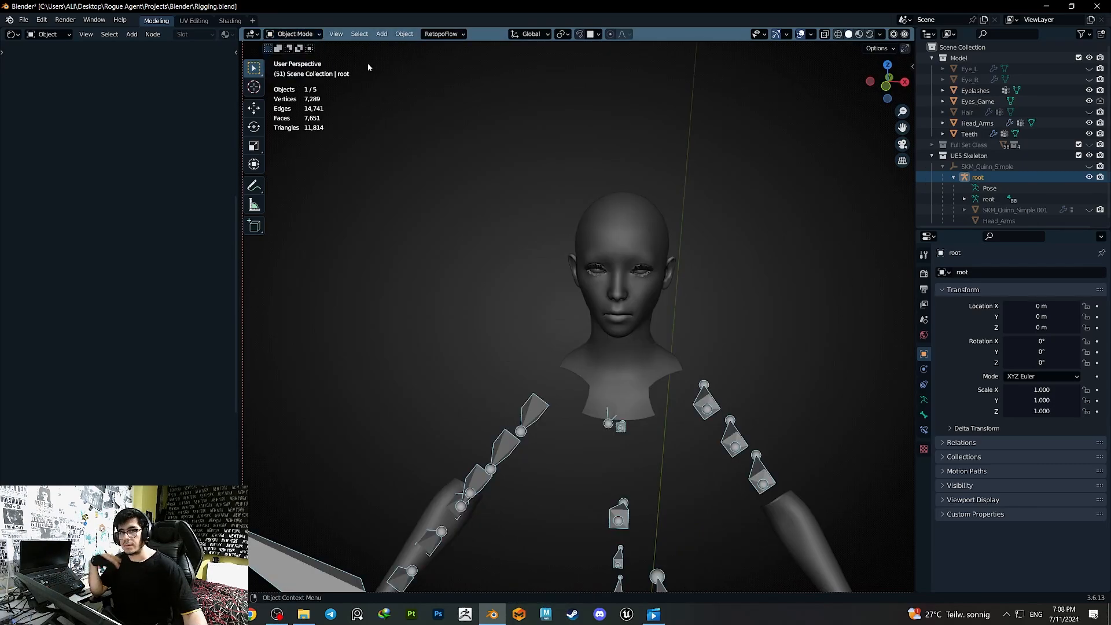
- Parent the Eyes_Game, Eyelashes and Teeth meshes to the root armature using Armature Deform With Empty Groups
middle_drag(642, 277, 626, 331)
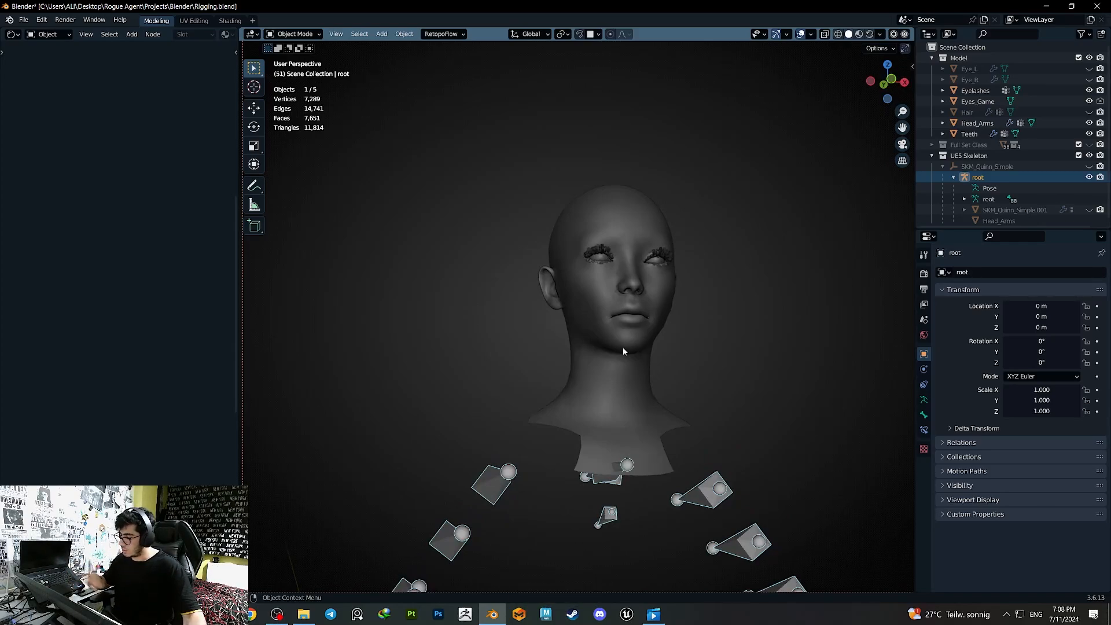
ctrl+middle_drag(623, 347, 665, 202)
click(702, 227)
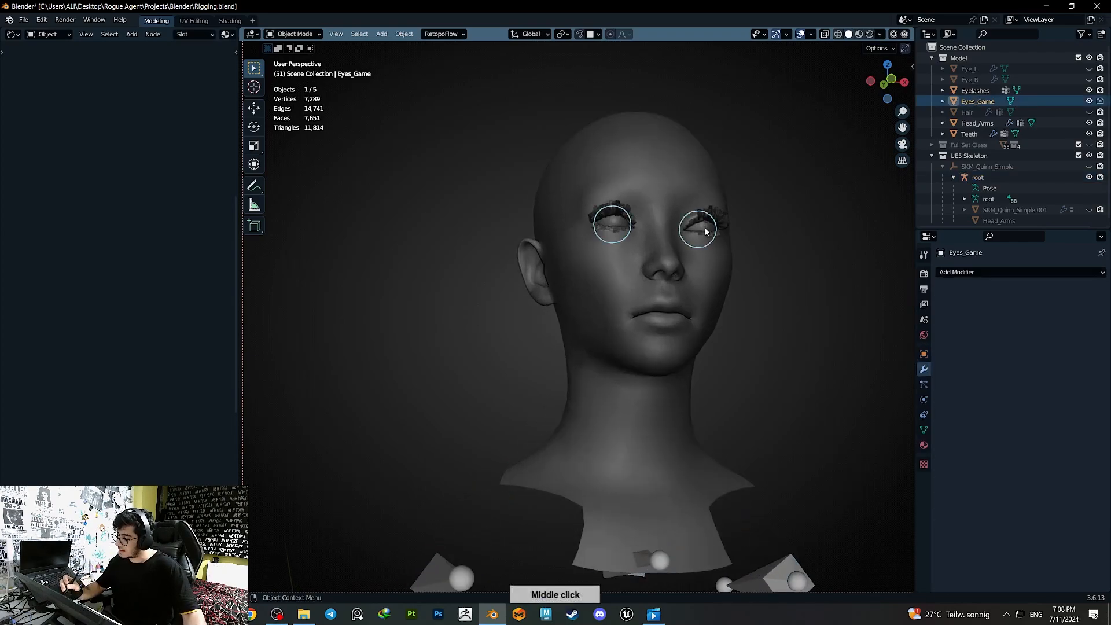
shift+click(723, 210)
ctrl+middle_drag(715, 336, 721, 496)
ctrl+click(968, 133)
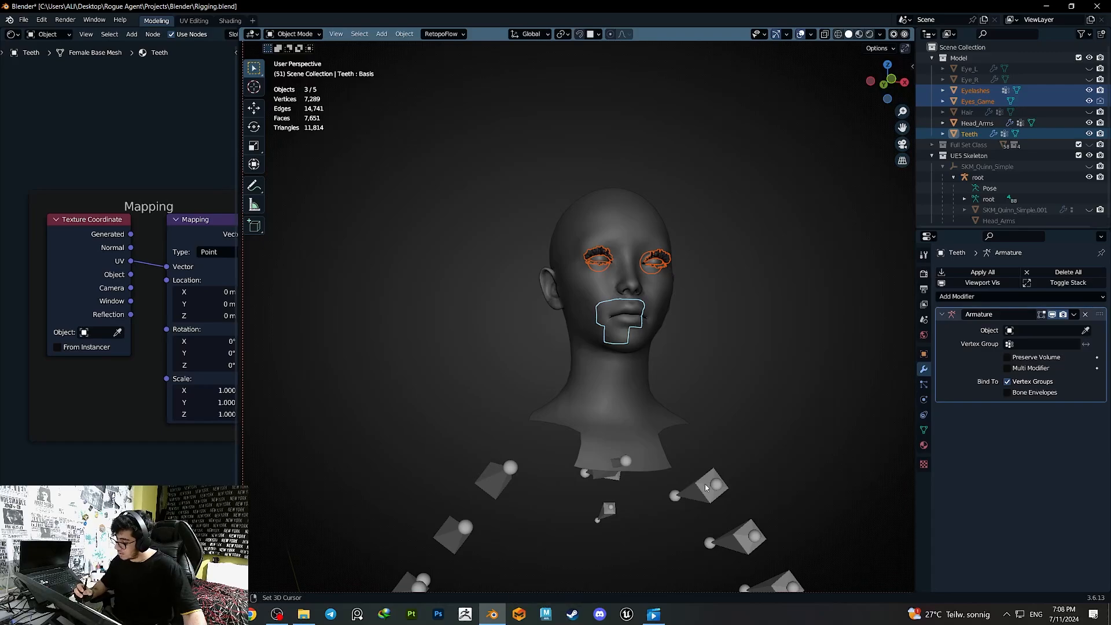
shift+click(706, 488)
key(ctrl+p)
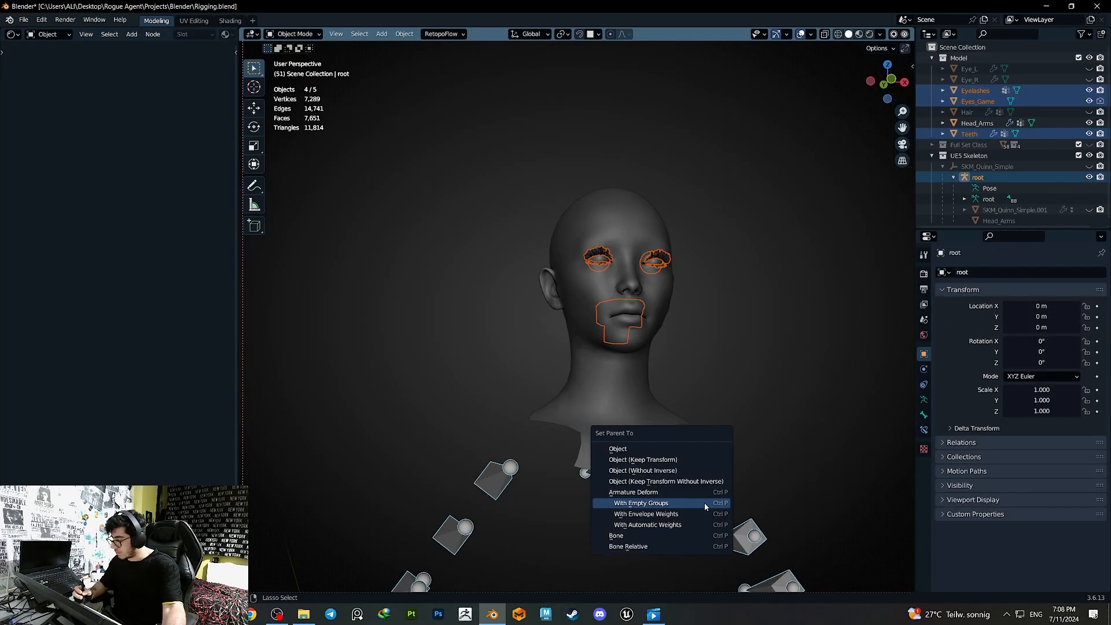
click(663, 503)
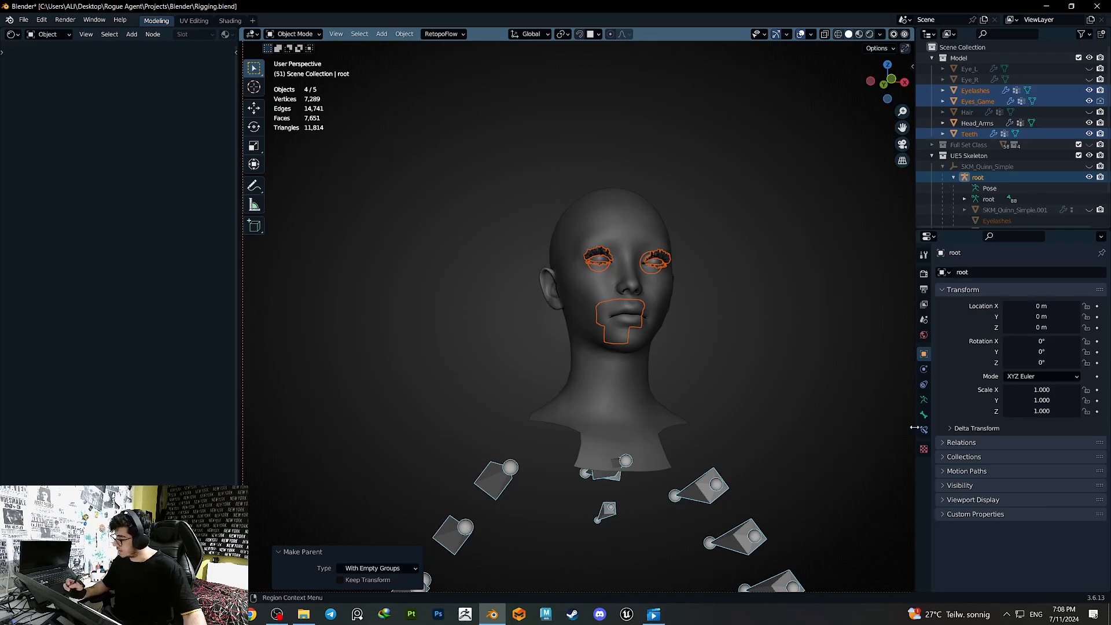
- Select the Eyelashes mesh and examine its list of vertex groups
click(667, 264)
click(923, 429)
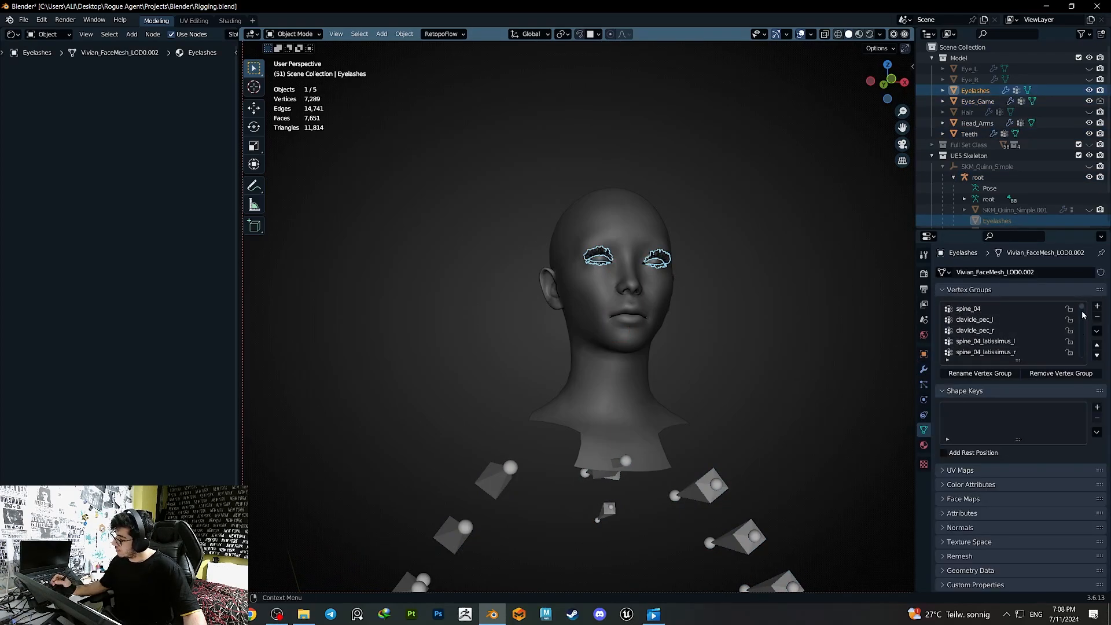
scroll(1081, 326, down, 5)
scroll(1082, 327, down, 8)
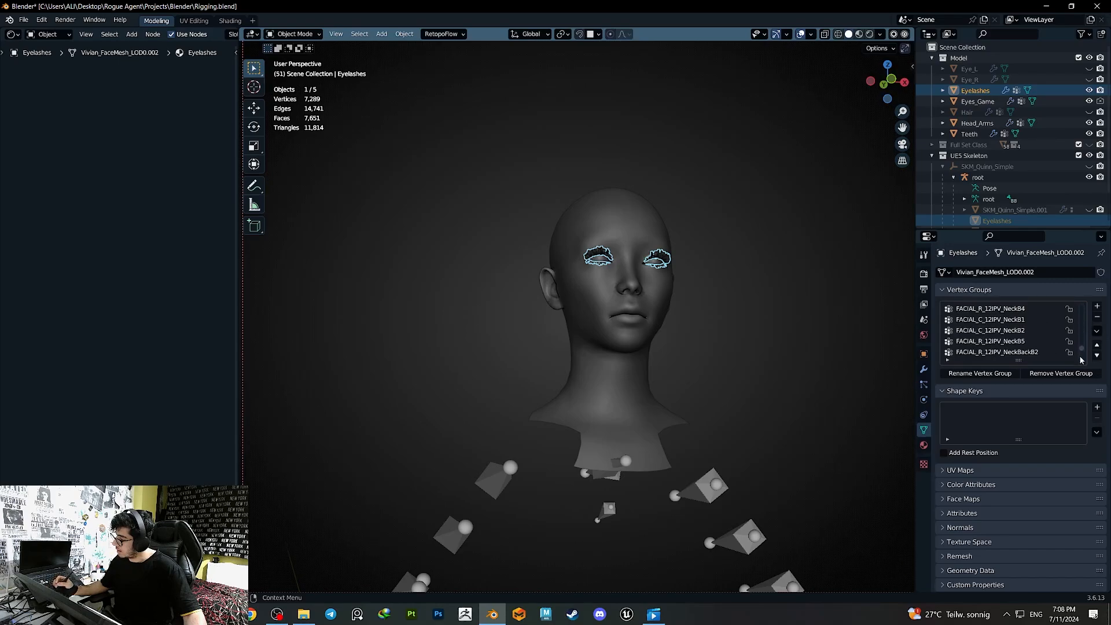
scroll(1081, 327, up, 13)
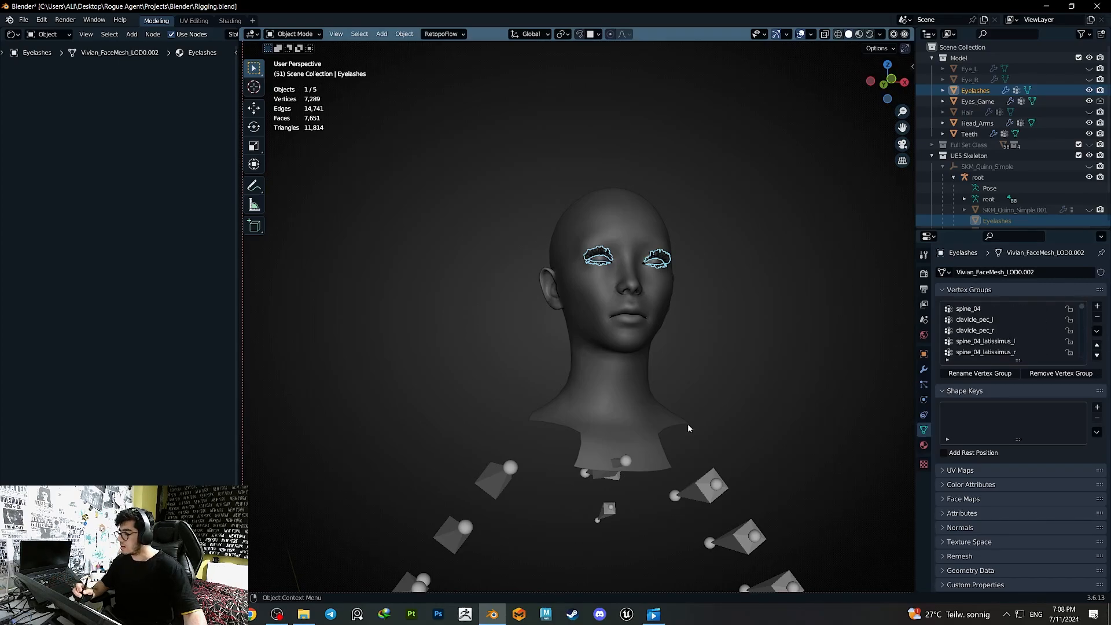
- Select the root armature together with the Eyelashes mesh as the active object and enter Weight Paint mode
middle_drag(688, 424, 676, 457)
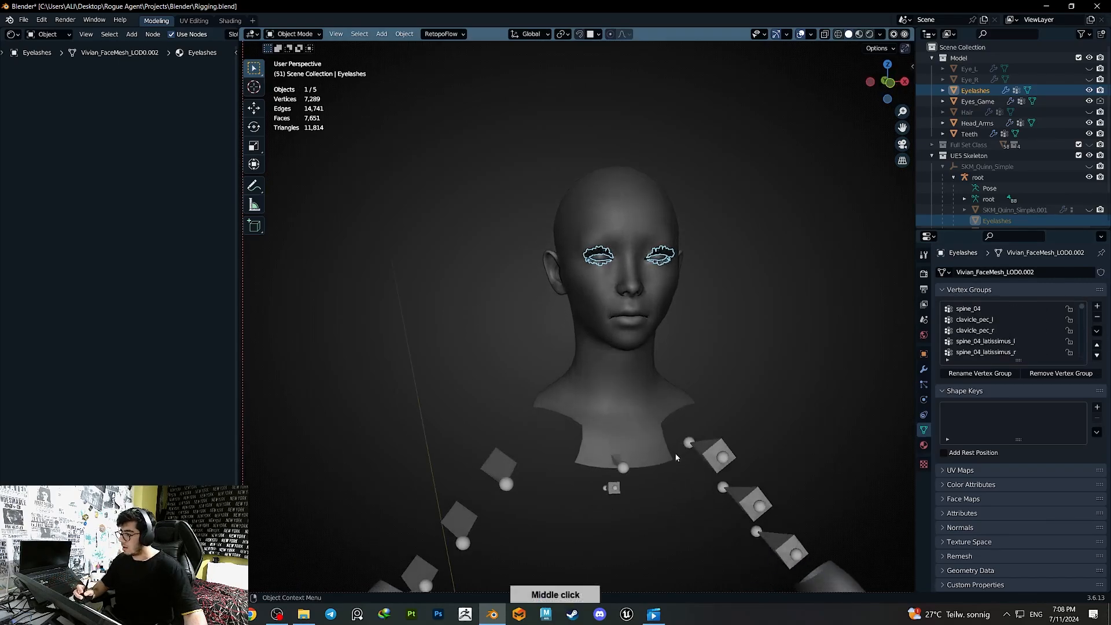
click(588, 465)
shift+click(665, 255)
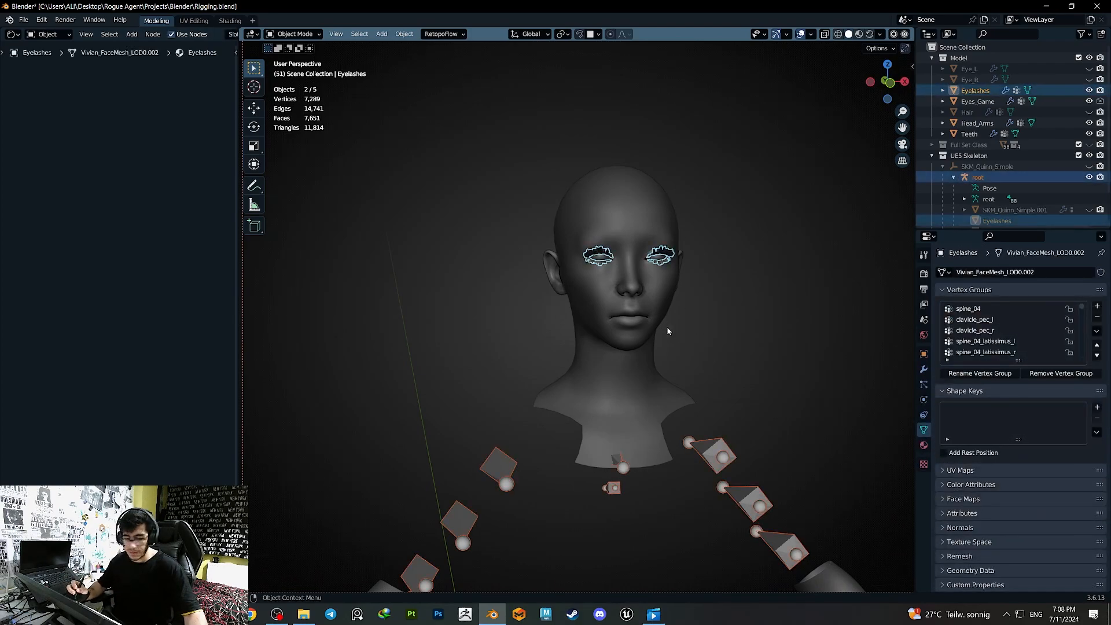
click(721, 453)
shift+click(667, 253)
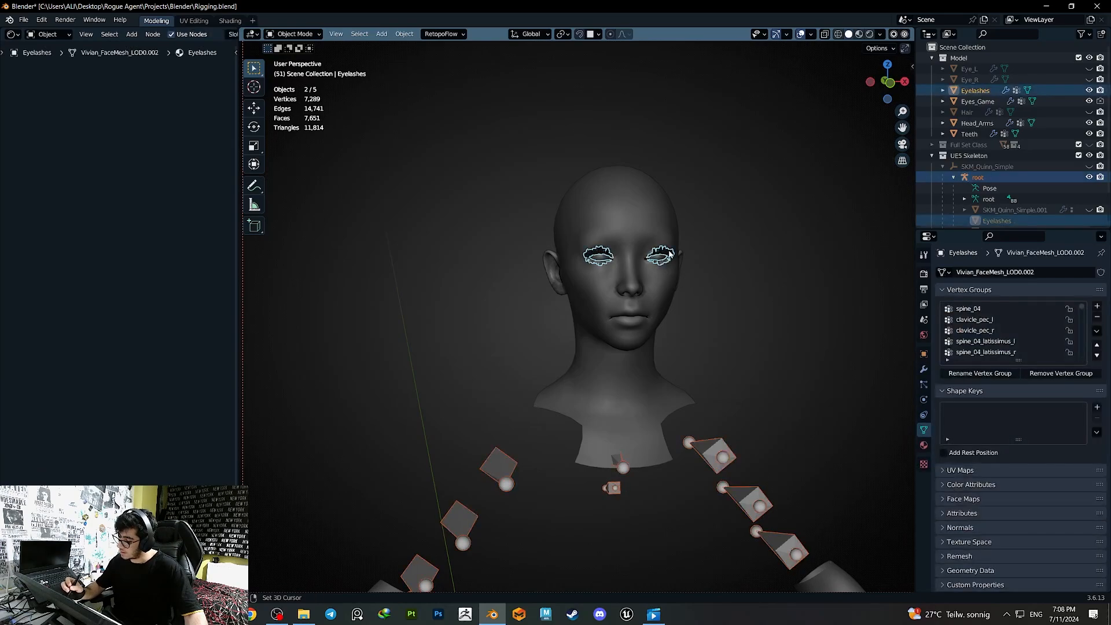
key(q)
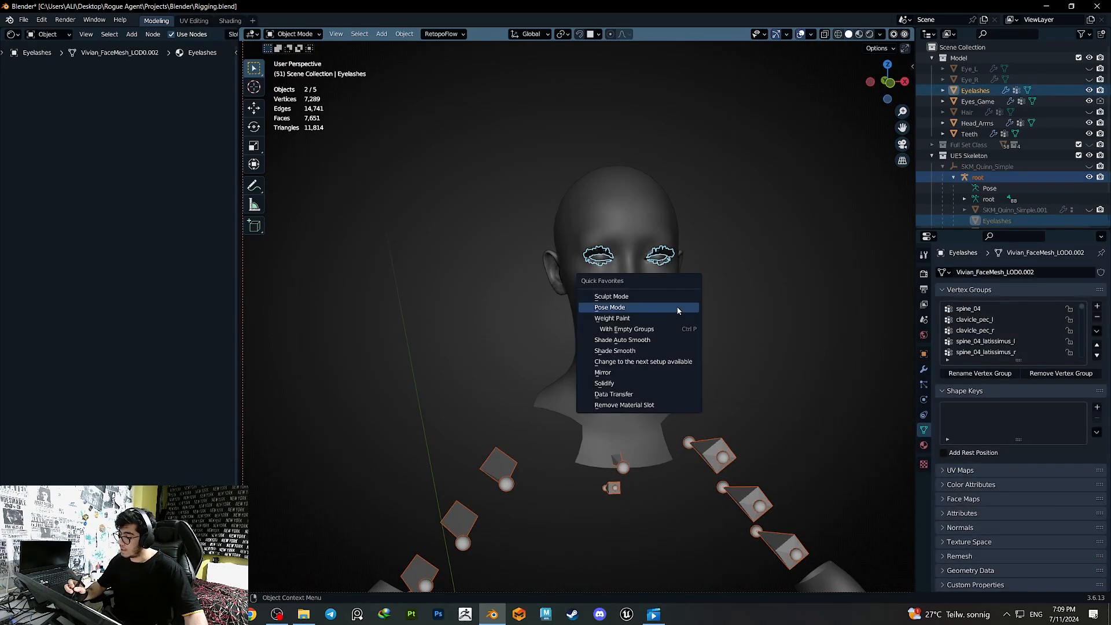
click(639, 323)
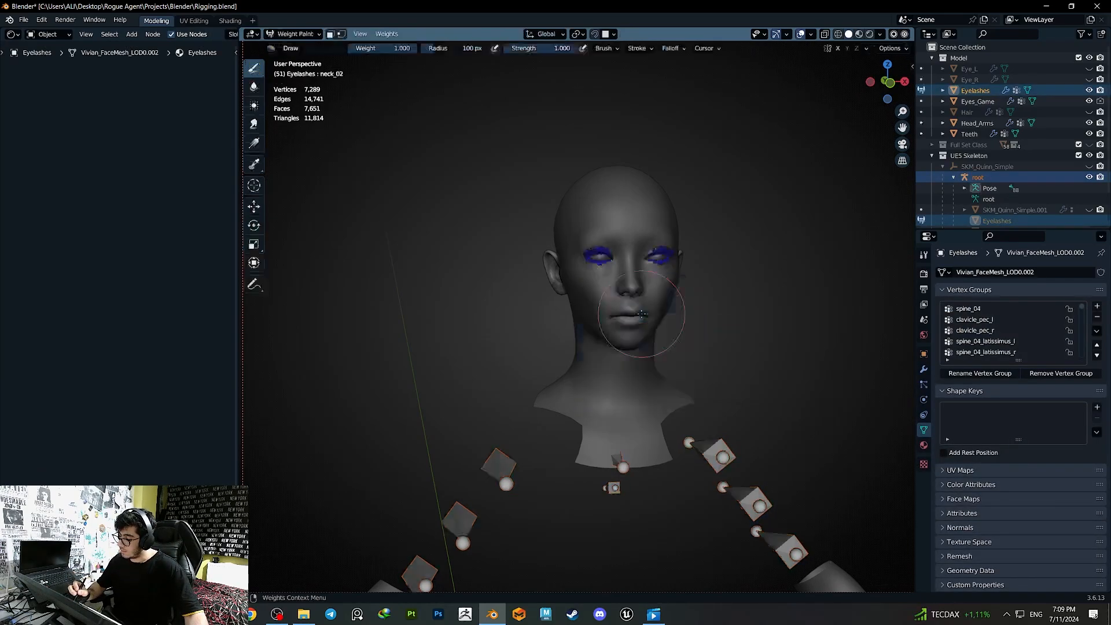
- Select the head bone and assign all Eyelashes vertices to the head vertex group with weight 1.000
key(alt+z)
middle_drag(641, 314, 594, 337)
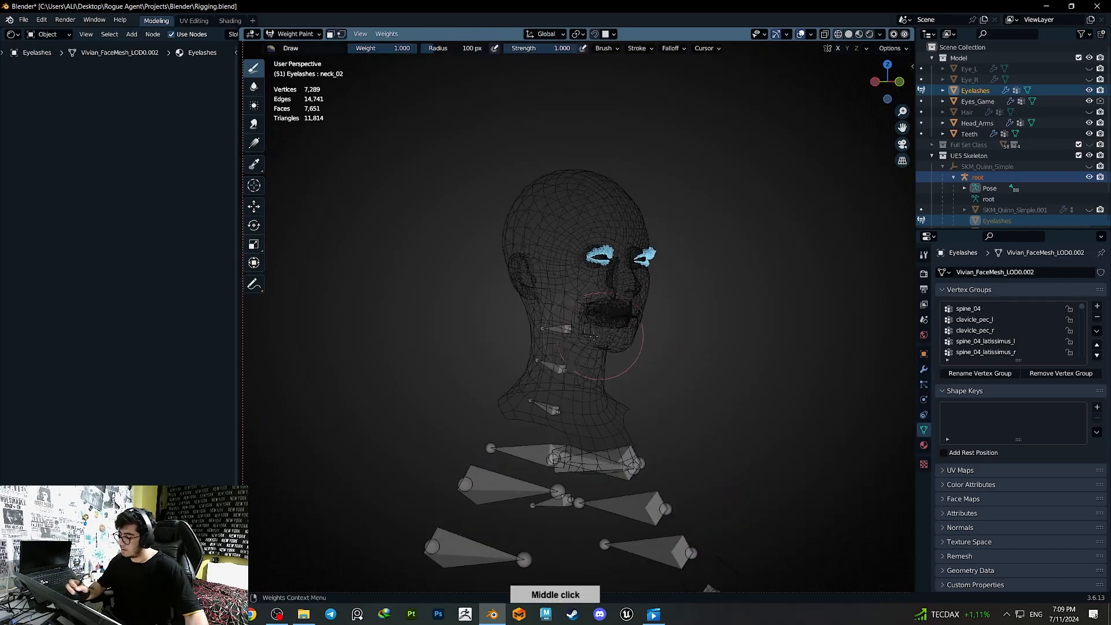
ctrl+click(568, 329)
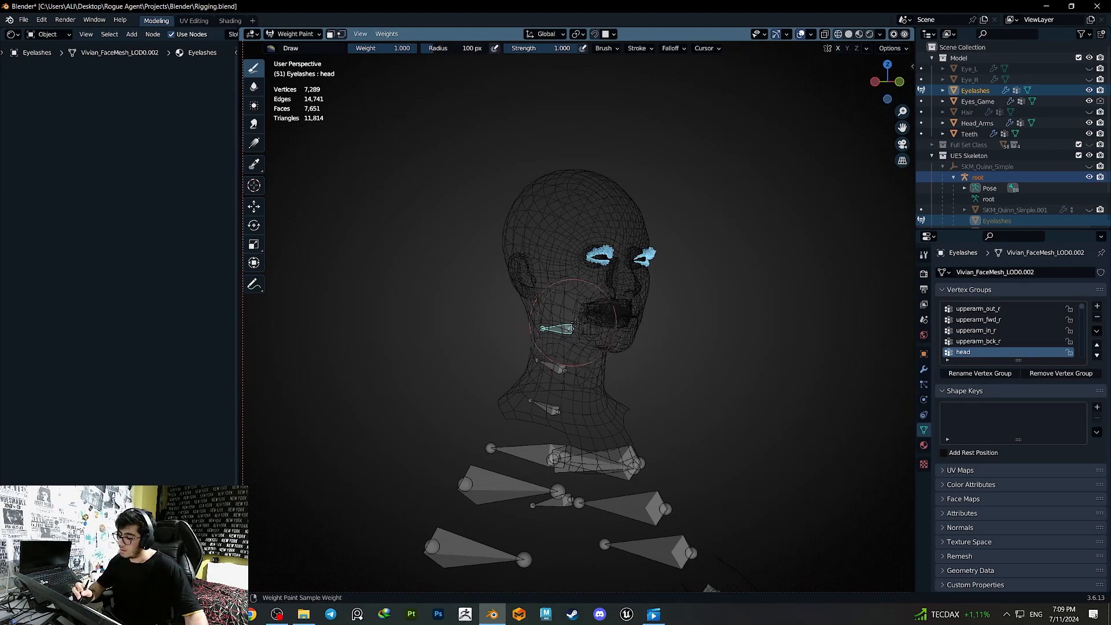
key(Tab)
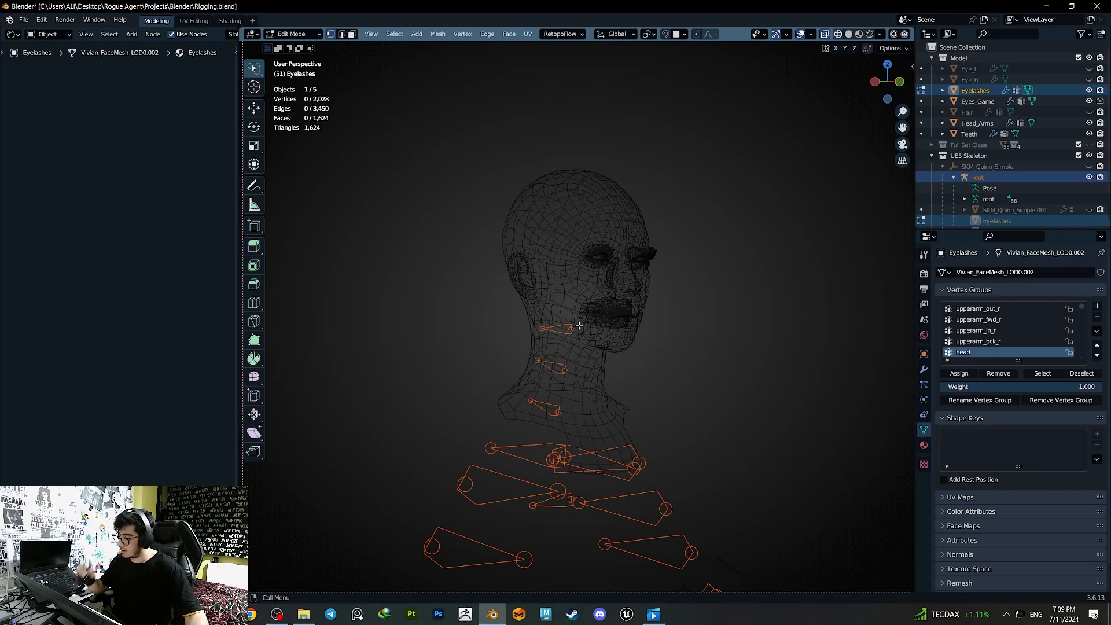
key(Tab)
key(Tab)
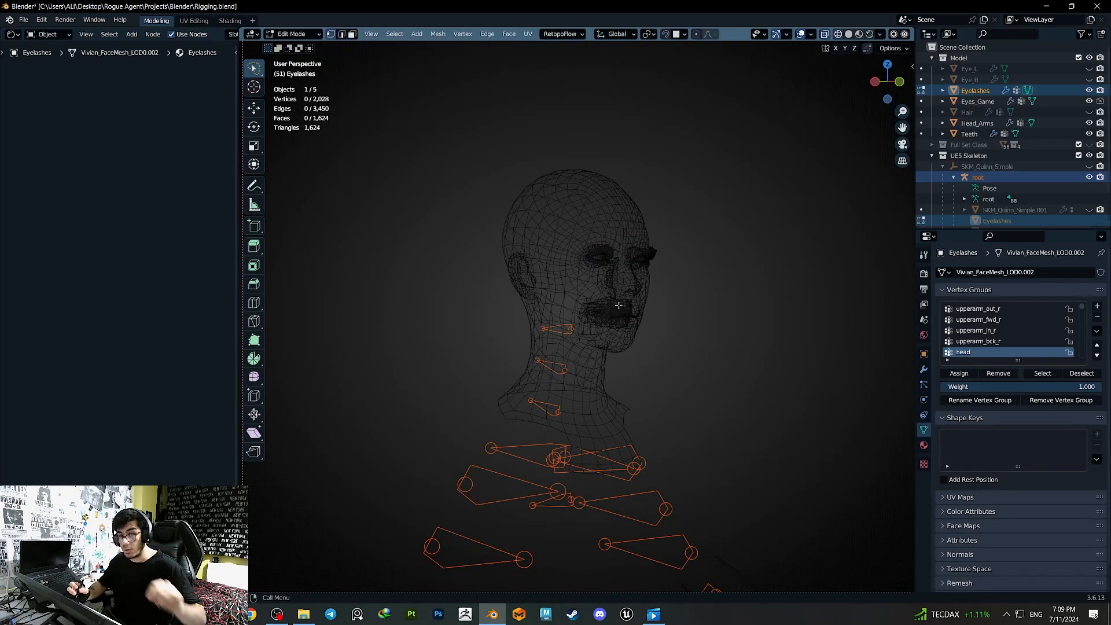
key(a)
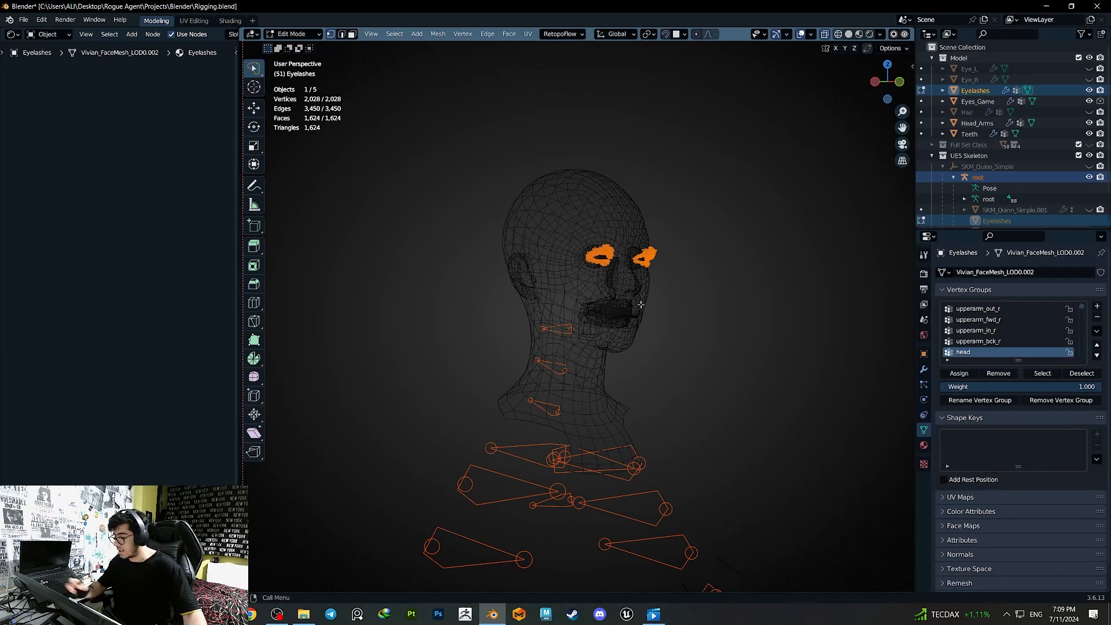
click(959, 374)
key(Tab)
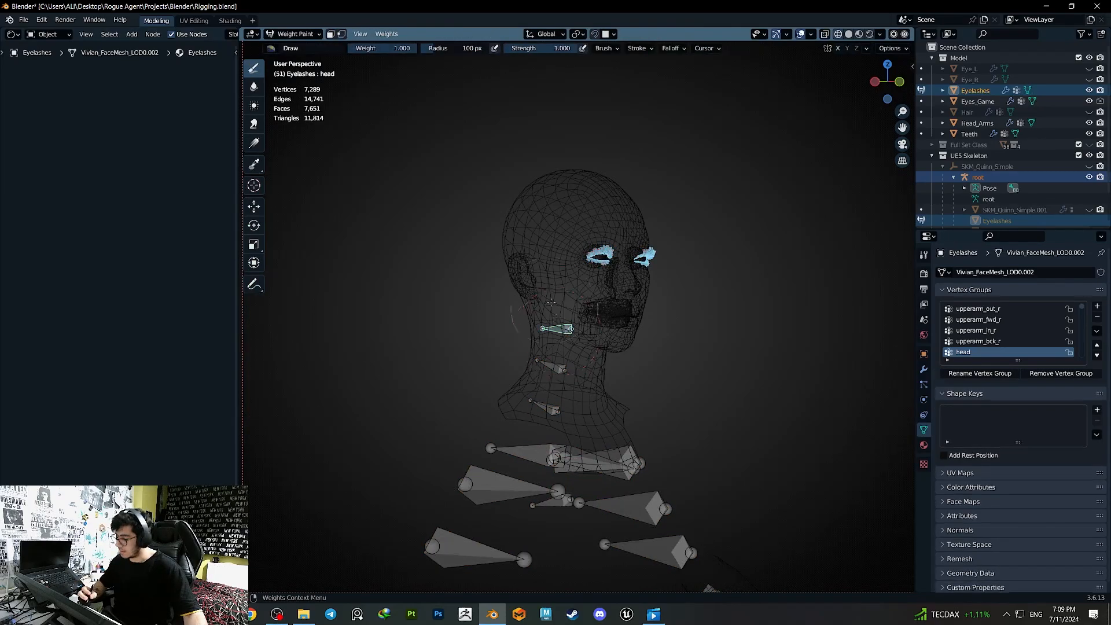
- Return the Eyelashes mesh to Object Mode and save Rigging.blend
click(295, 34)
click(292, 45)
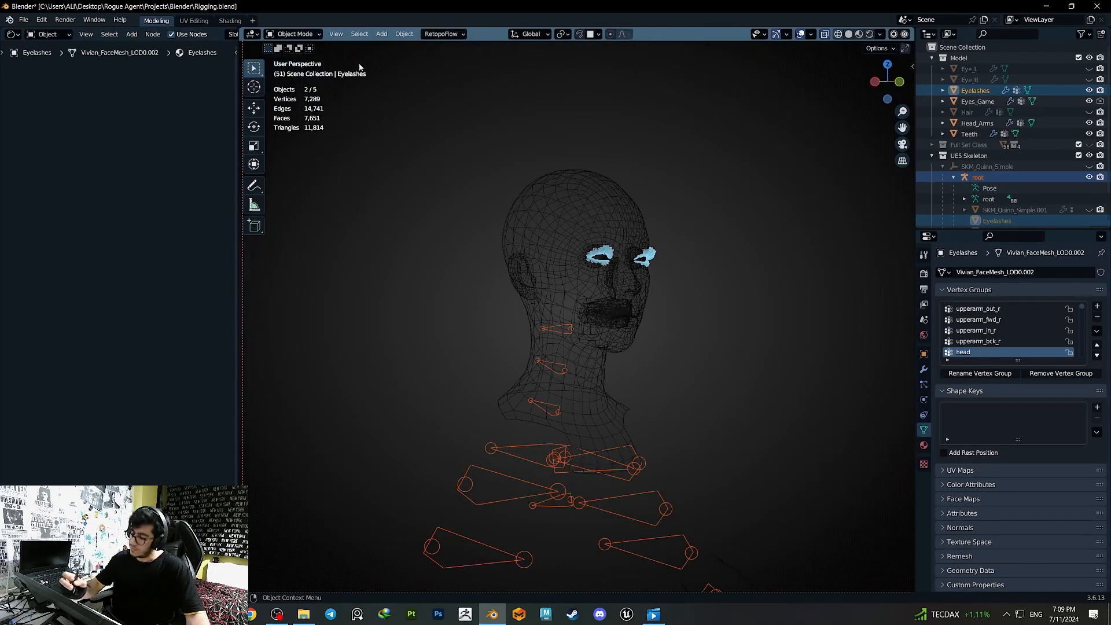
key(ctrl+s)
- Put the root armature in Pose Mode and test the head bone with a trackball rotation
click(624, 484)
key(q)
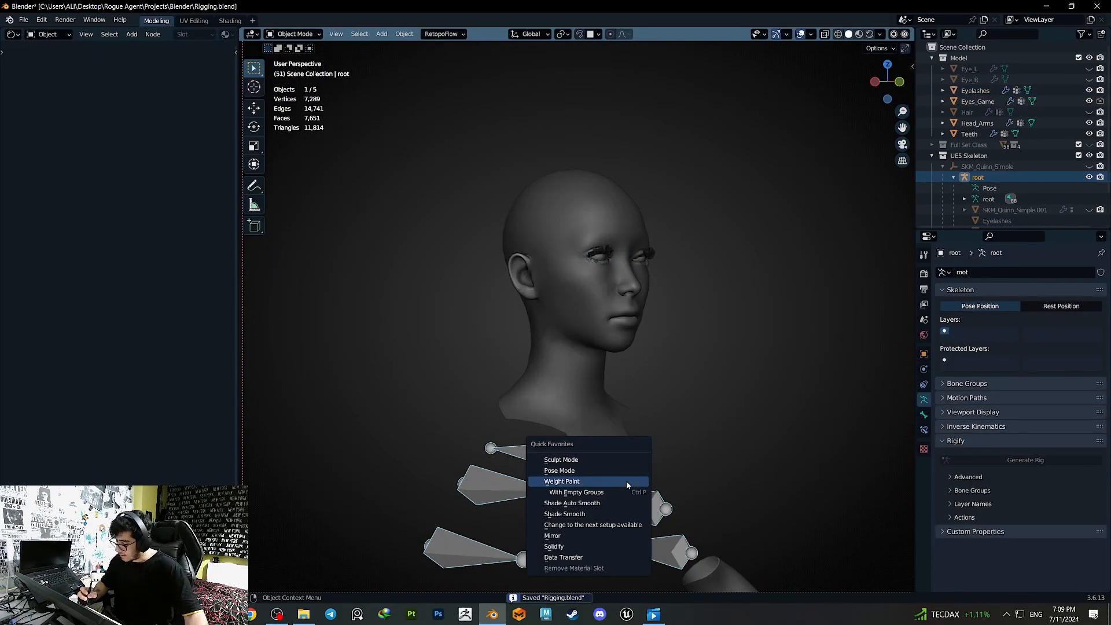
click(589, 471)
key(r)
key(r)
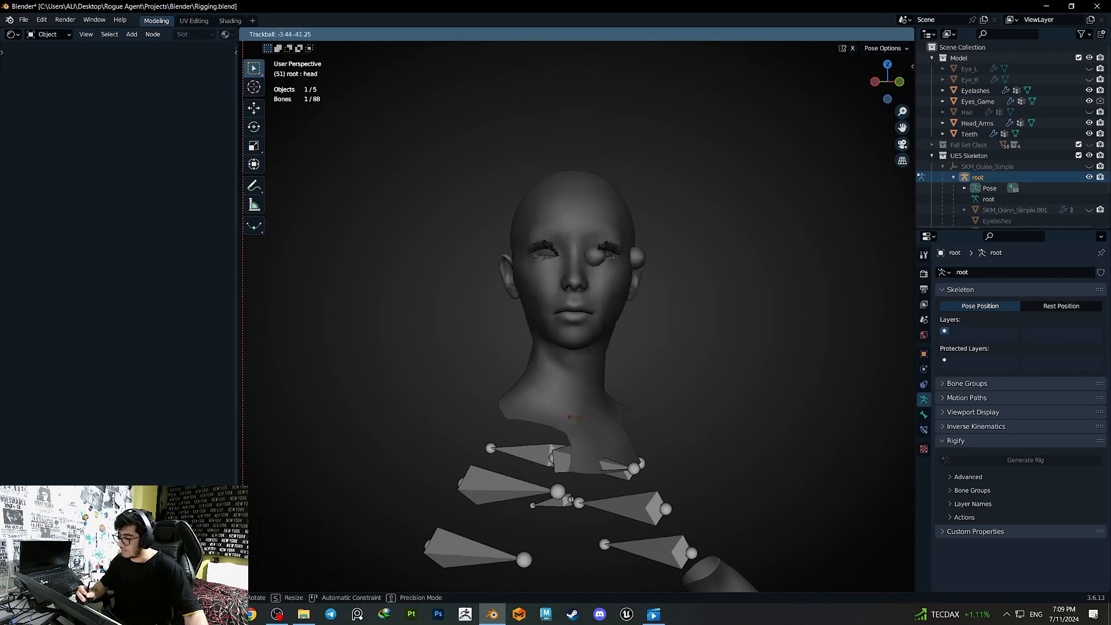
click(620, 418)
- Select the neck_01 bone, test-rotate it with a trackball rotation, cancel the rotation and return the armature to Object Mode
middle_drag(567, 424, 620, 402)
key(shift+z)
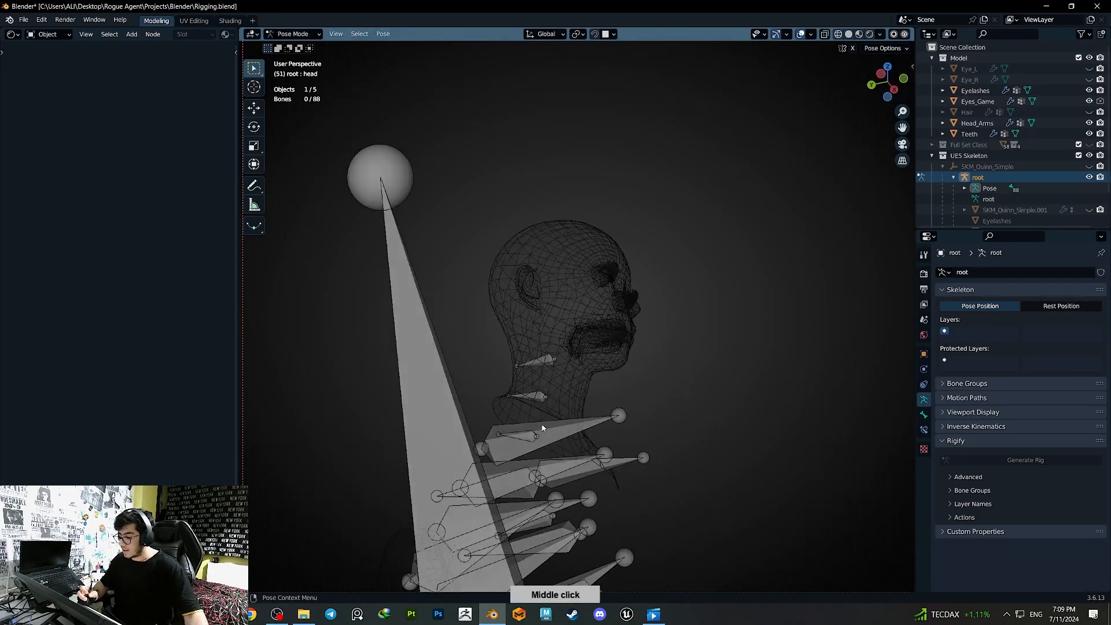
double_click(531, 438)
middle_drag(531, 438, 515, 451)
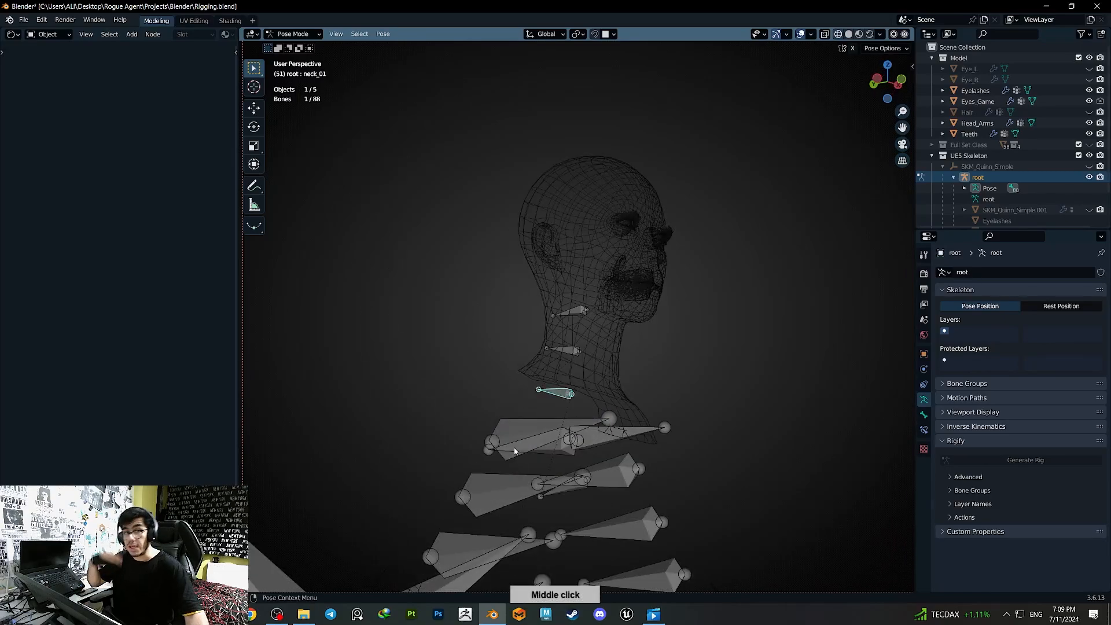
key(shift+z)
key(r)
key(r)
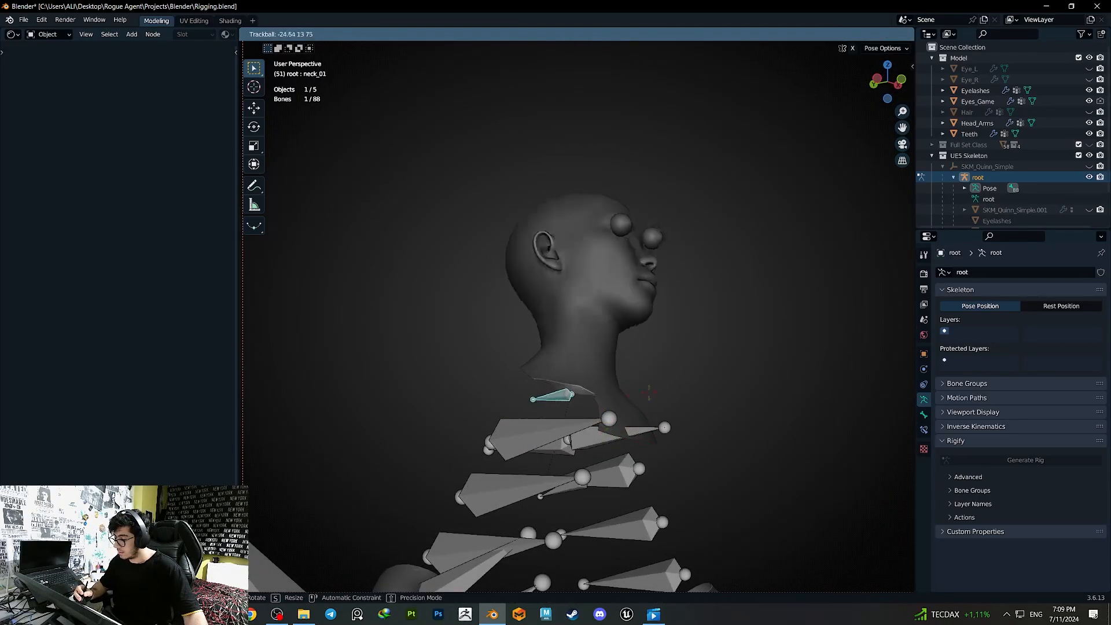
right_click(866, 295)
click(301, 34)
click(301, 48)
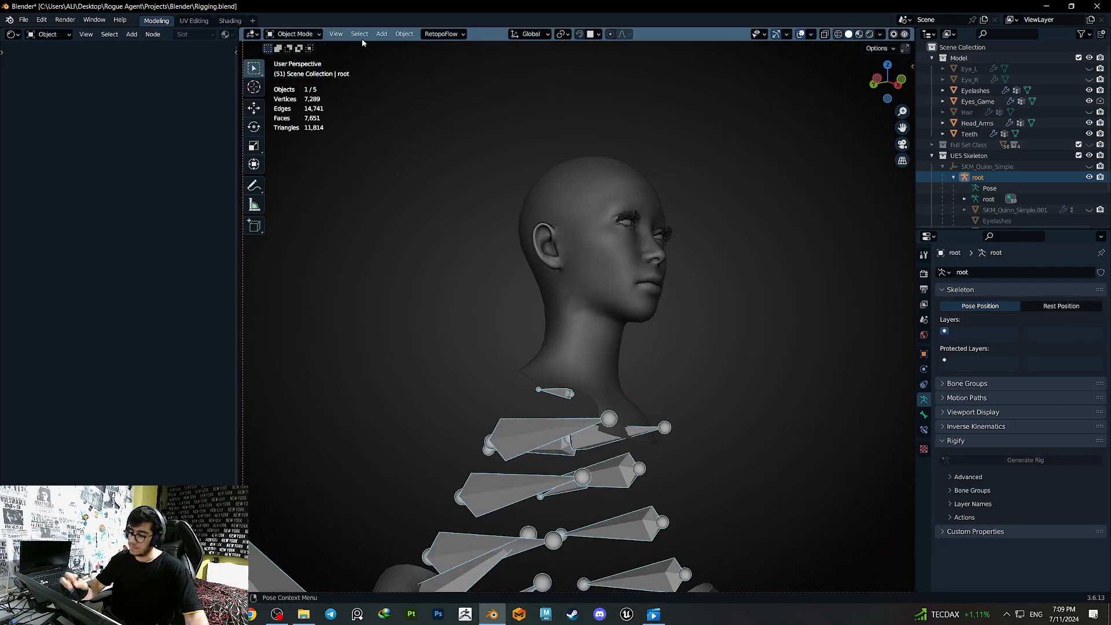
- Weight the Teeth mesh fully to the head bone by assigning all its vertices to the head vertex group, and save the file
key(shift+z)
middle_drag(678, 309, 642, 328)
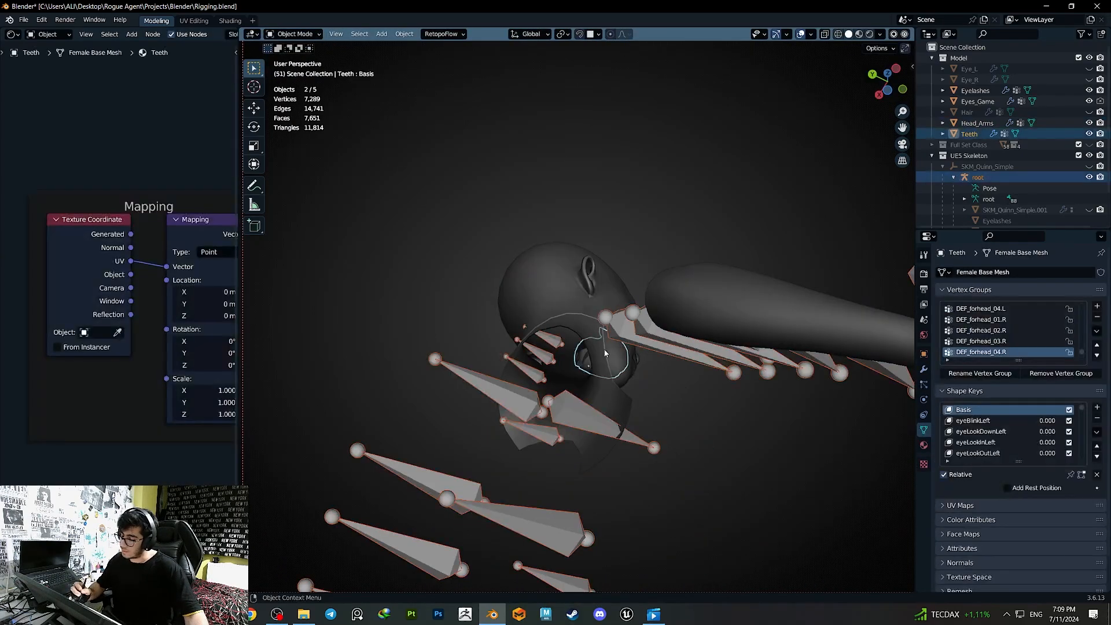
right_click(589, 358)
mouse_move(670, 326)
middle_down()
mouse_move(657, 348)
mouse_move(711, 322)
mouse_move(650, 322)
middle_up()
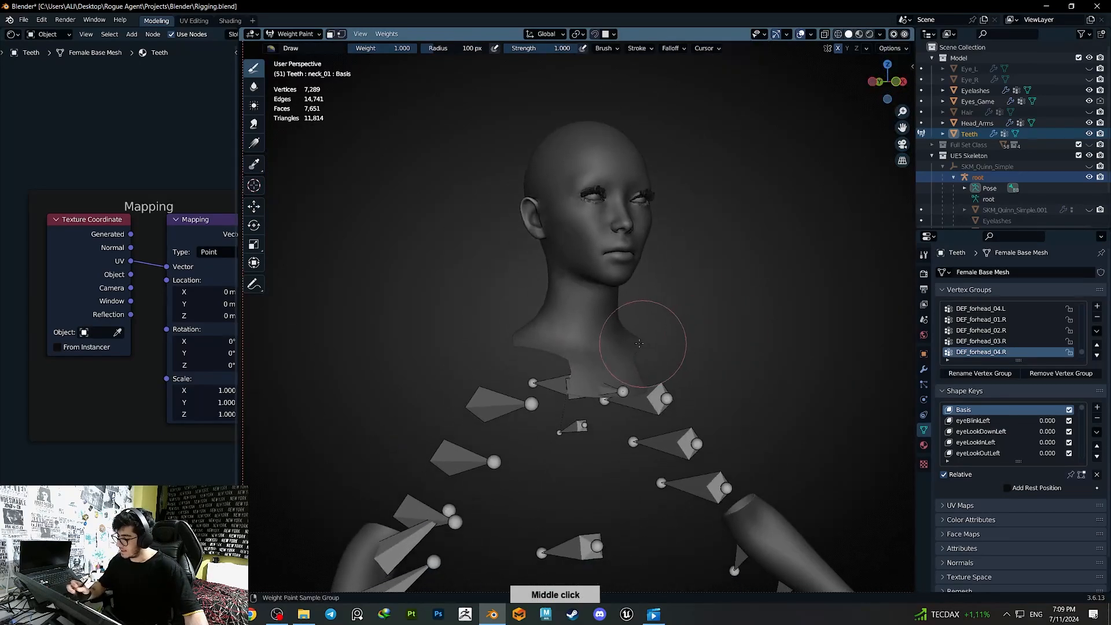
key(Tab)
click(955, 375)
key(Tab)
key(ctrl+s)
- Select Eyes_Game with the root armature, enter Weight Paint mode and assign all eye vertices to the head vertex group
click(593, 198)
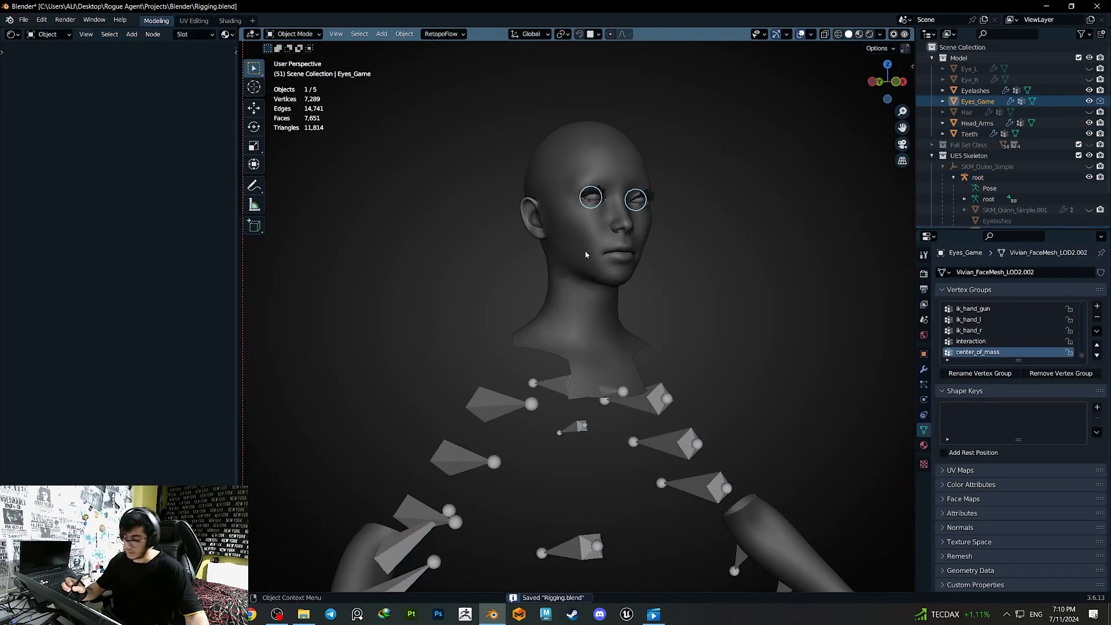
shift+click(604, 385)
key(q)
click(594, 314)
key(Tab)
click(958, 376)
key(Tab)
- Test-rotate the head bone with a trackball rotation in shaded view to check the eyes, and cancel it
key(shift+z)
key(r)
key(r)
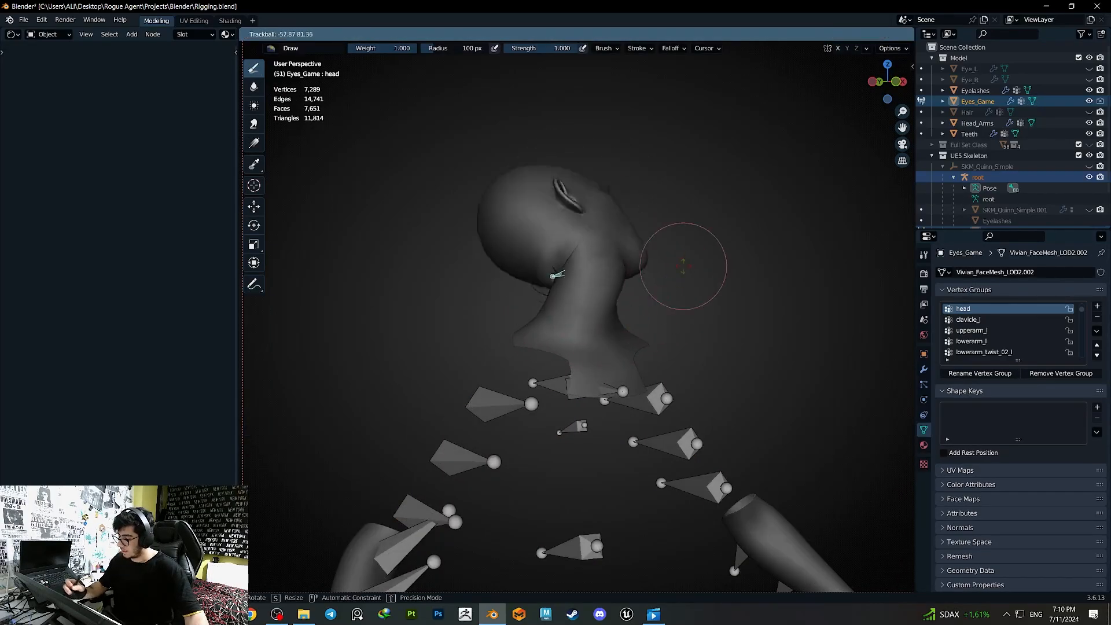
right_click(611, 318)
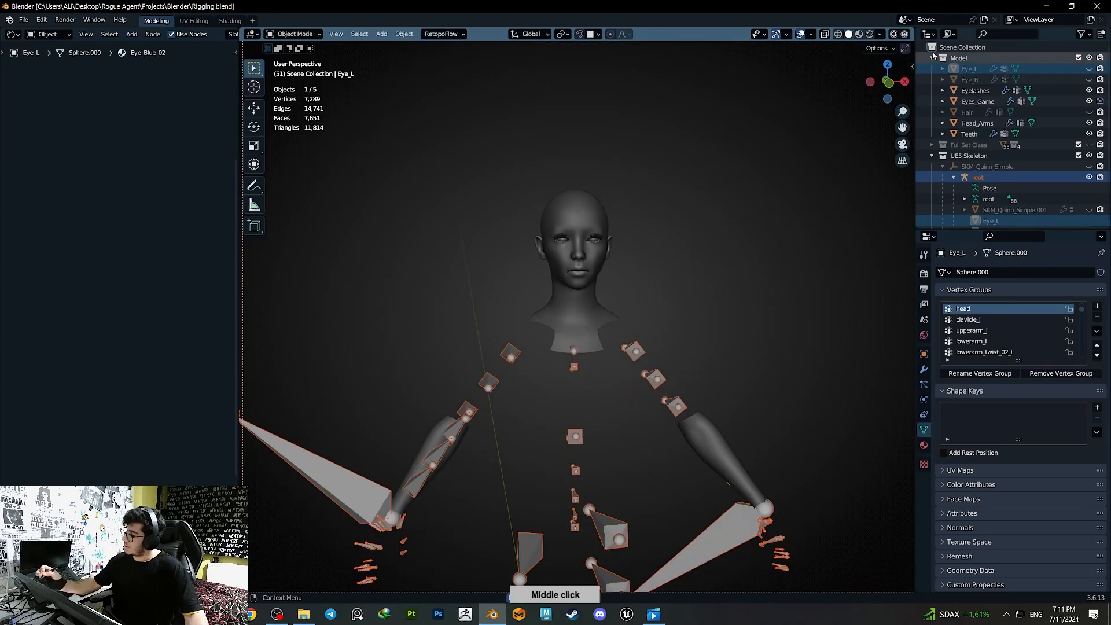
- Hide the Model collection, show the Full Set Class collection, and hide its Military Class and BackPack Class subcollections
click(931, 58)
click(1088, 59)
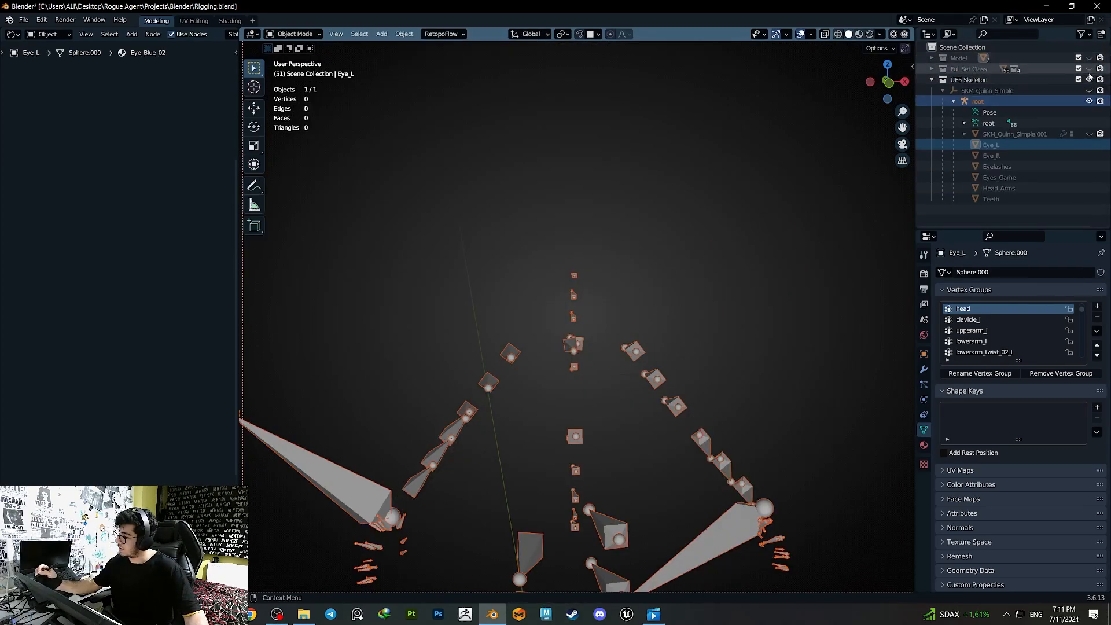
click(1089, 69)
middle_drag(781, 355, 716, 366)
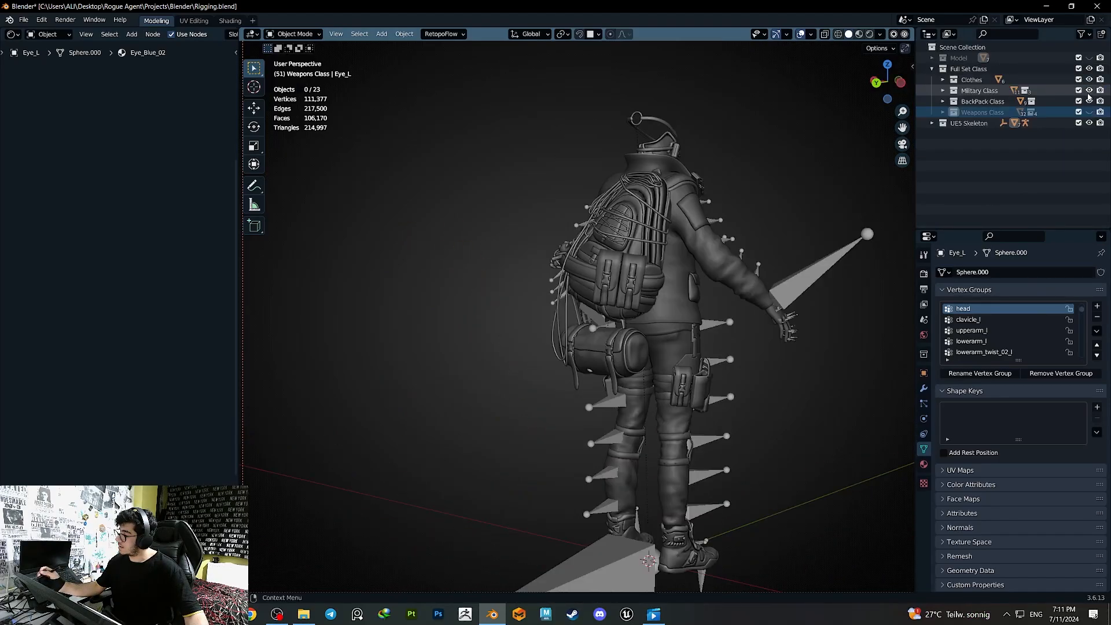
click(1088, 90)
click(1089, 102)
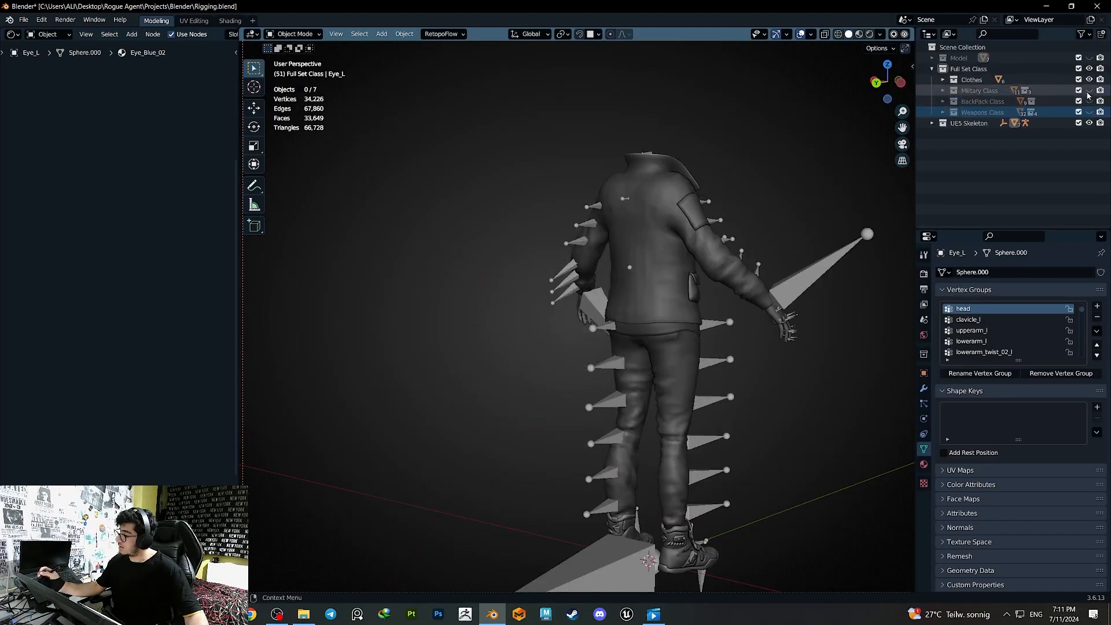
middle_drag(744, 318, 659, 323)
middle_drag(727, 341, 599, 339)
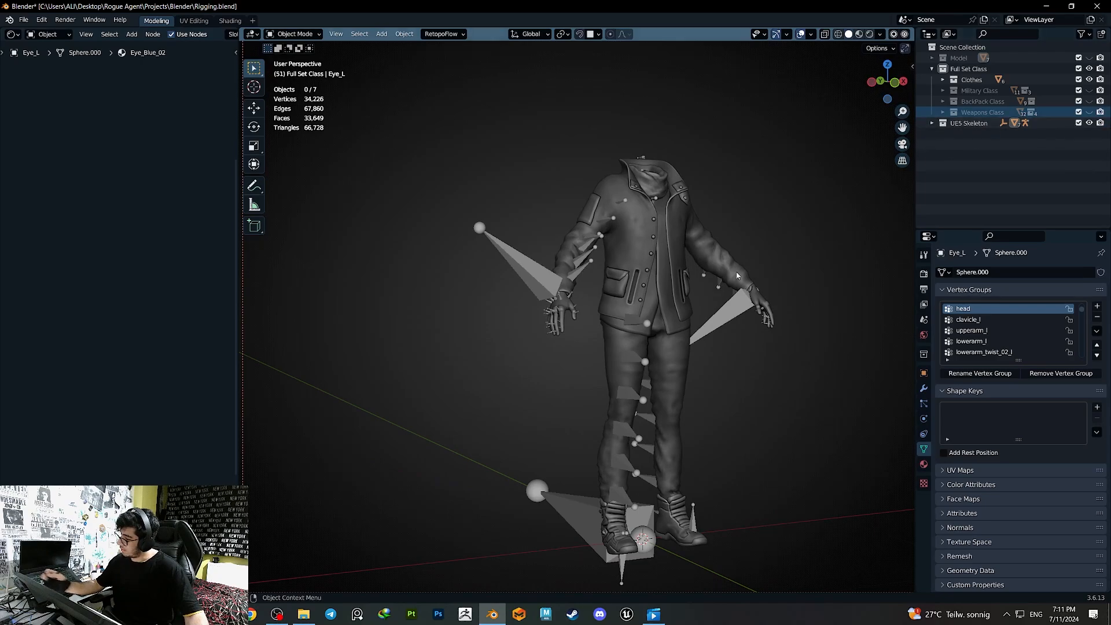
- Unhide the hidden mannequin objects so they overlap the clothes, and face the character from the front
key(alt+h)
middle_drag(709, 304, 639, 281)
ctrl+middle_drag(641, 338, 679, 411)
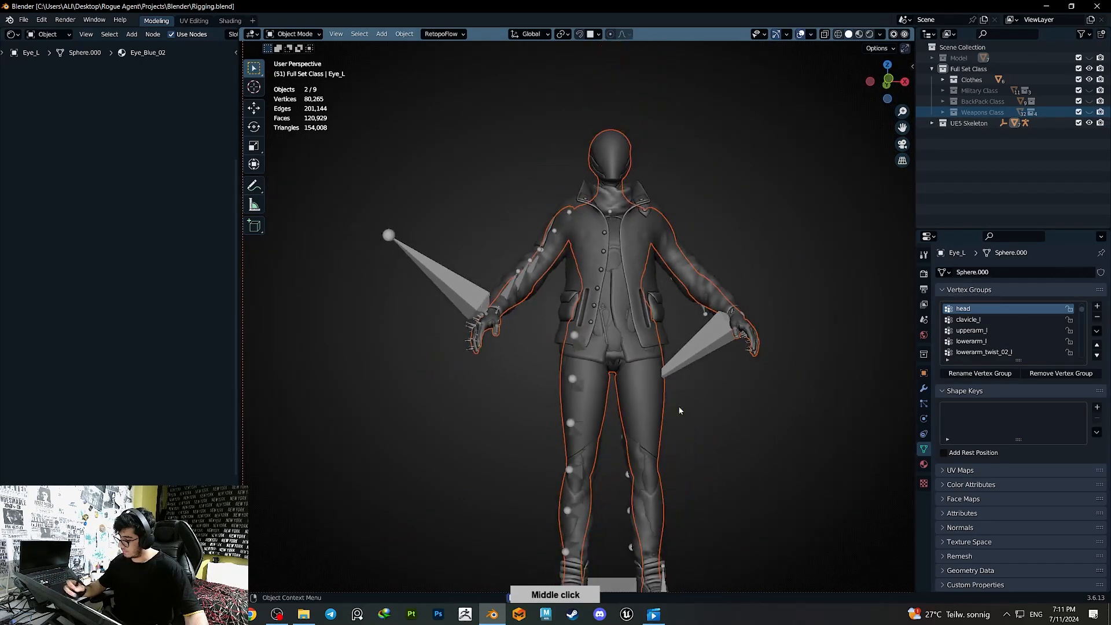
- Examine the Pants, the mannequin head and the Jacket by selecting them in turn, ending with the Pants around the lower legs
click(649, 477)
click(640, 471)
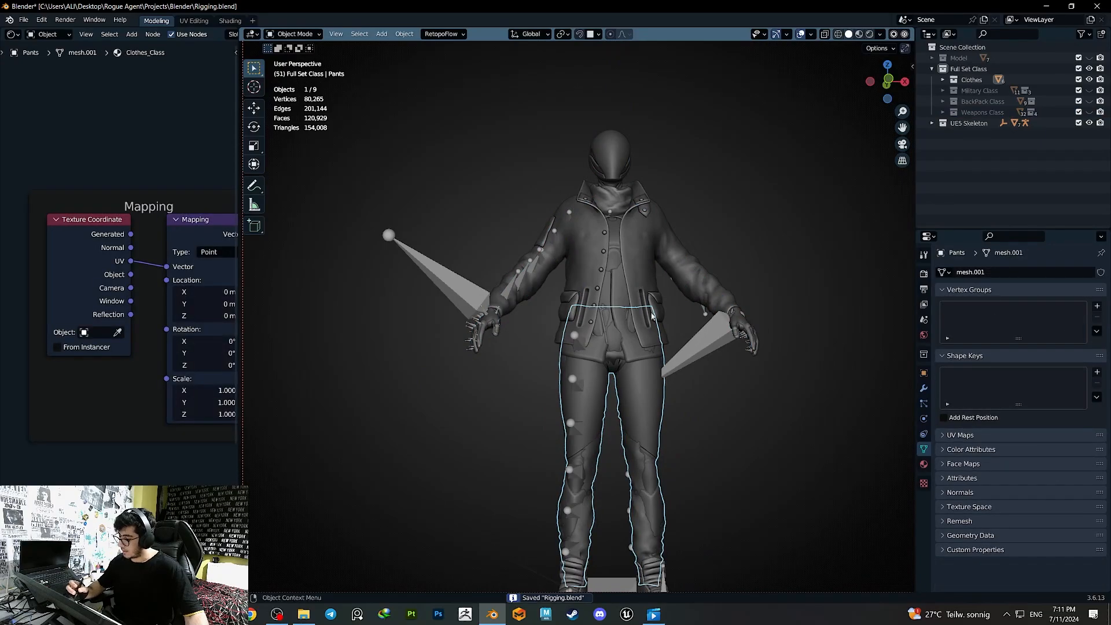
click(617, 162)
click(647, 238)
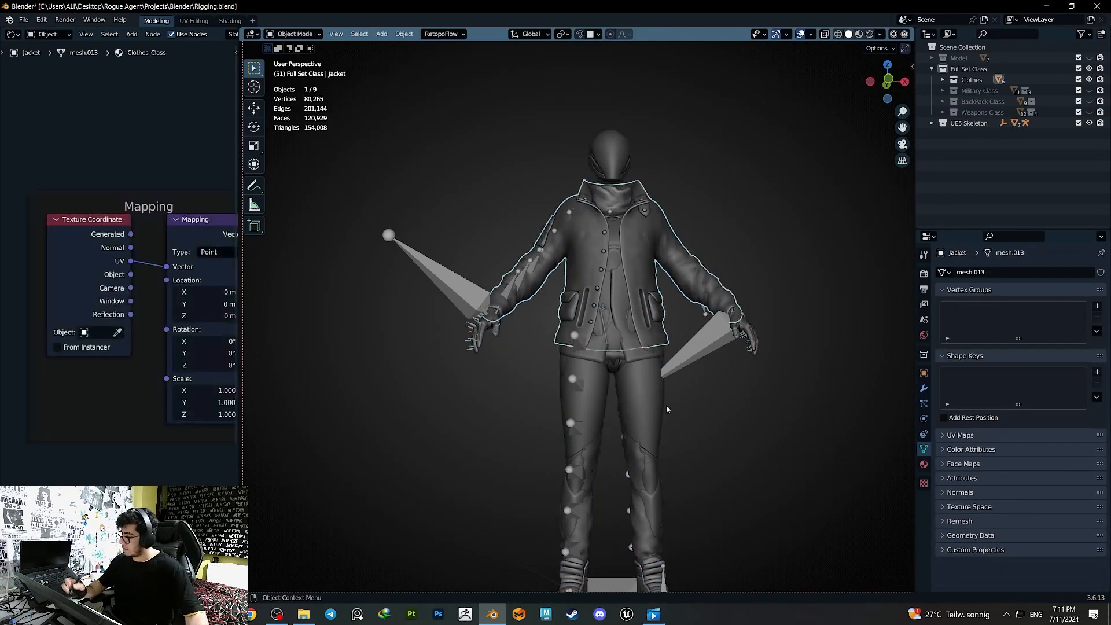
click(632, 460)
shift+middle_drag(633, 463, 633, 324)
mouse_move(662, 370)
middle_down()
mouse_move(647, 416)
mouse_move(644, 373)
middle_up()
mouse_move(650, 399)
middle_down()
mouse_move(615, 431)
mouse_move(644, 414)
middle_up()
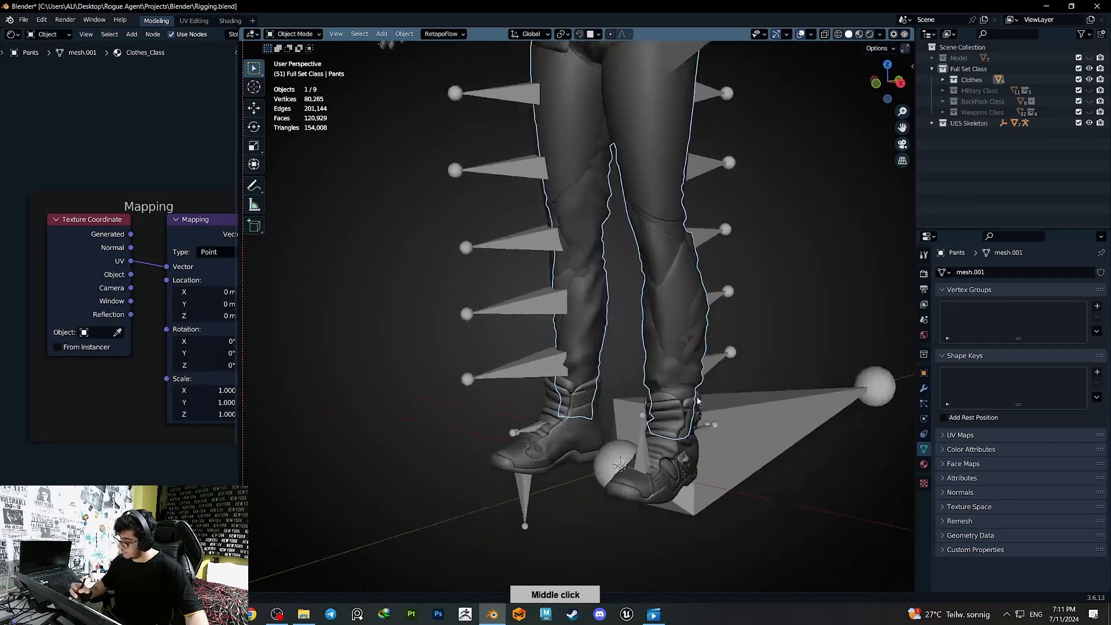
- Select the Boots at the character's feet and add a Data Transfer modifier to them
shift+middle_drag(717, 472, 693, 414)
ctrl+middle_drag(697, 451, 653, 405)
click(662, 405)
key(q)
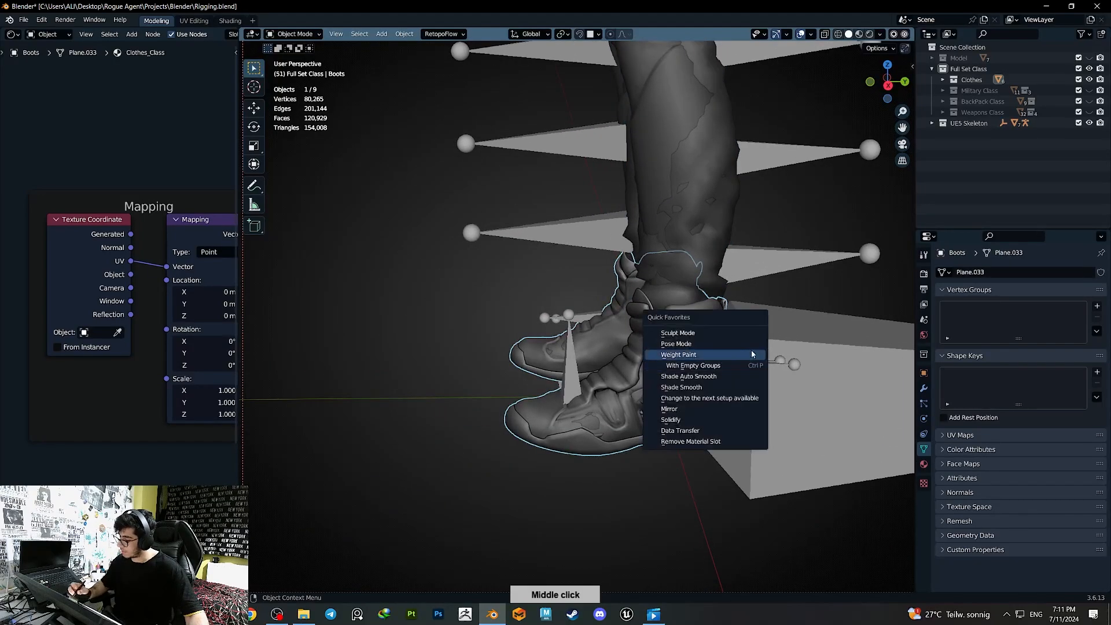
click(688, 393)
middle_drag(822, 396, 831, 340)
middle_drag(726, 406, 766, 388)
click(924, 389)
click(972, 277)
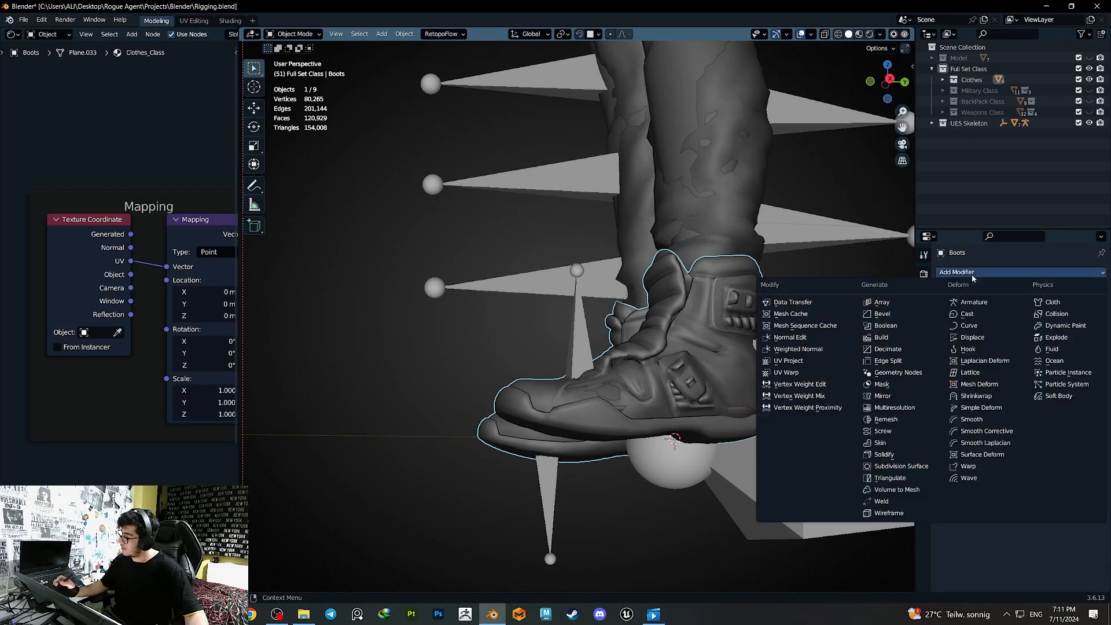
click(828, 302)
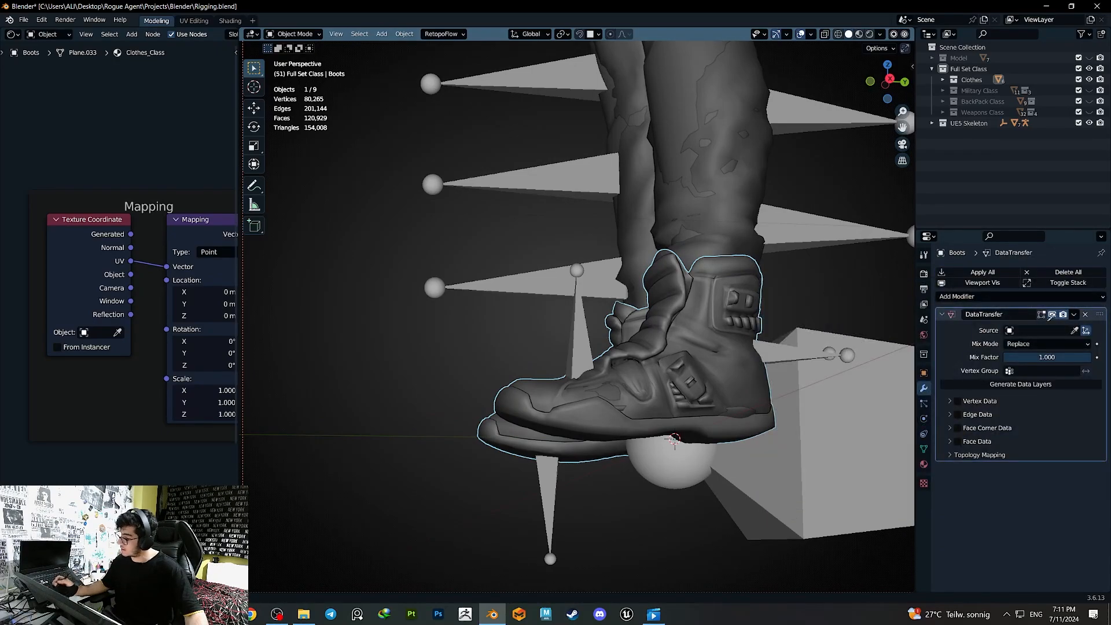
- Set the Boots' Data Transfer source to the Quinn mannequin mesh and enable Vertex Data with Vertex Groups
click(671, 85)
ctrl+middle_drag(697, 301, 668, 423)
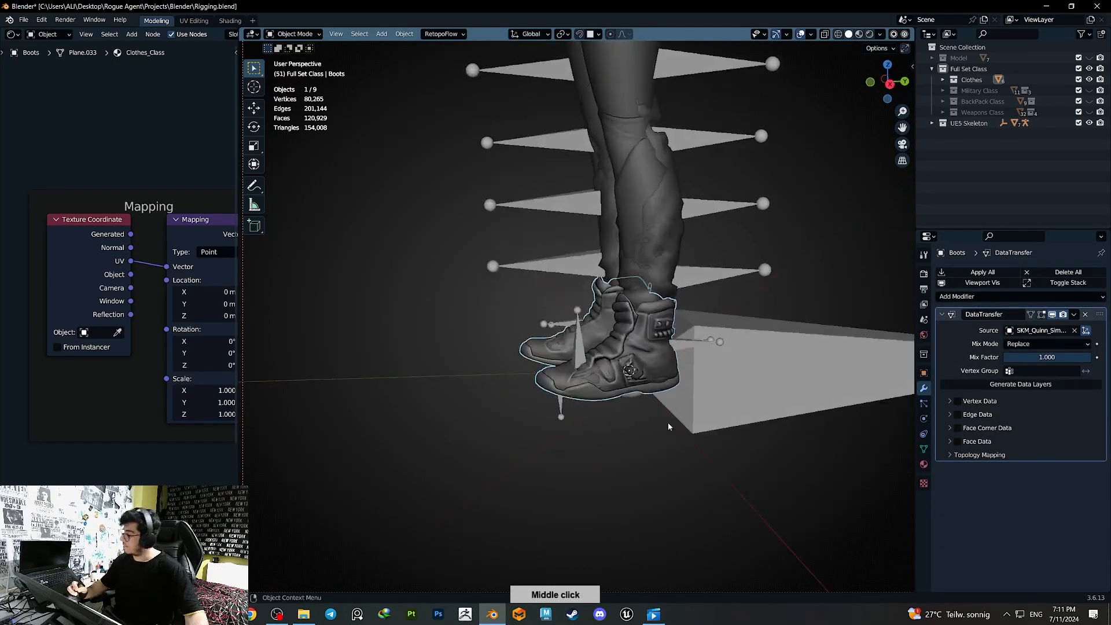
click(965, 403)
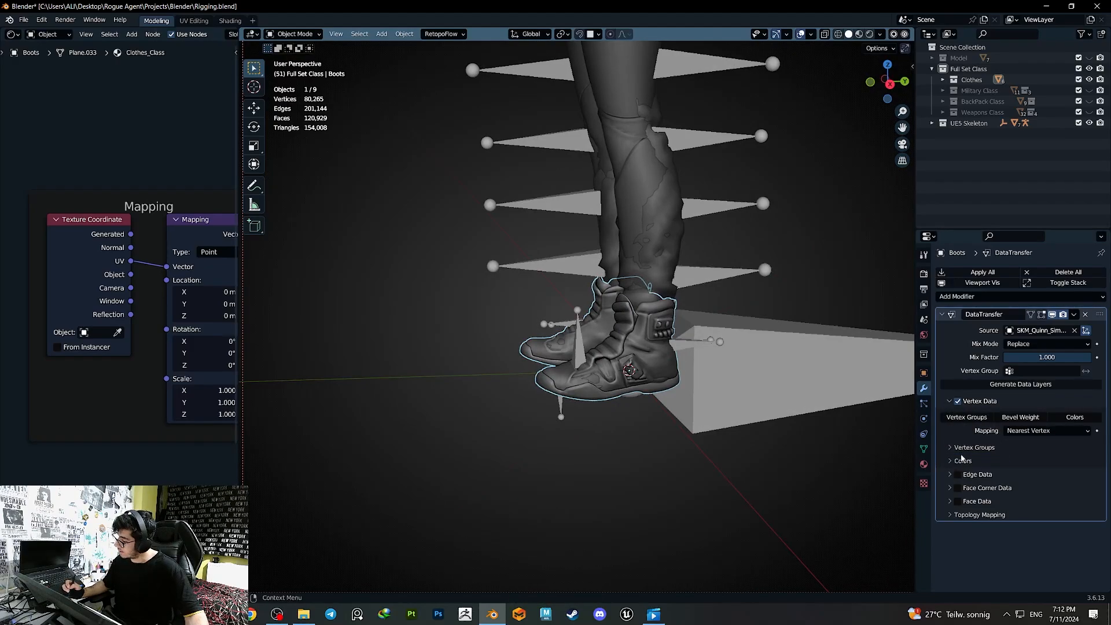
click(924, 449)
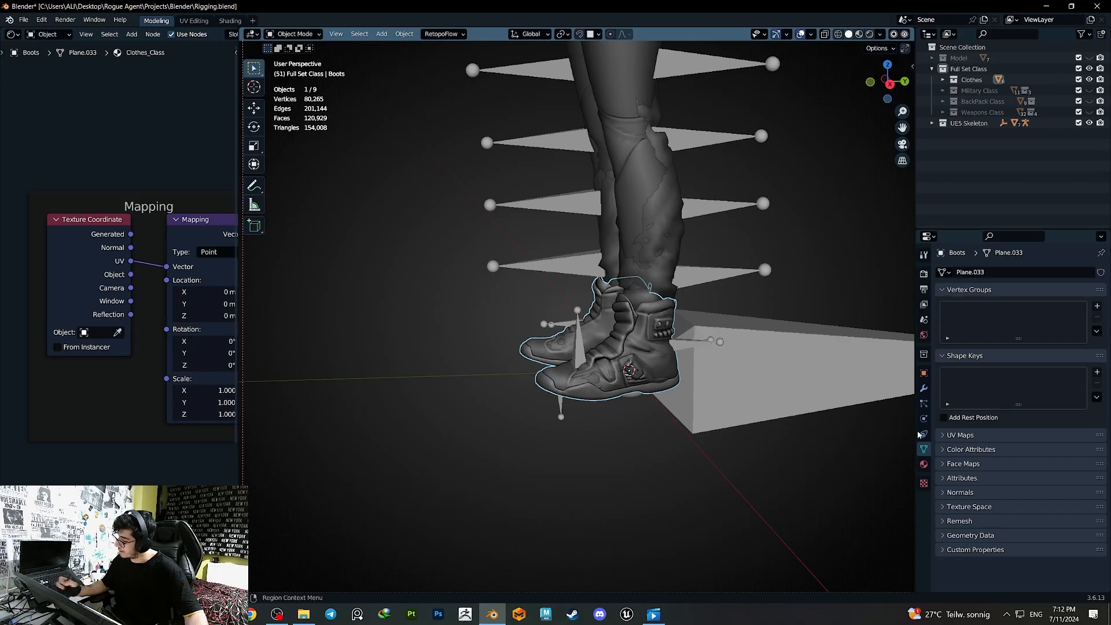
- Generate the data layers for the Boots' Data Transfer modifier and apply the modifier
click(924, 389)
click(1050, 384)
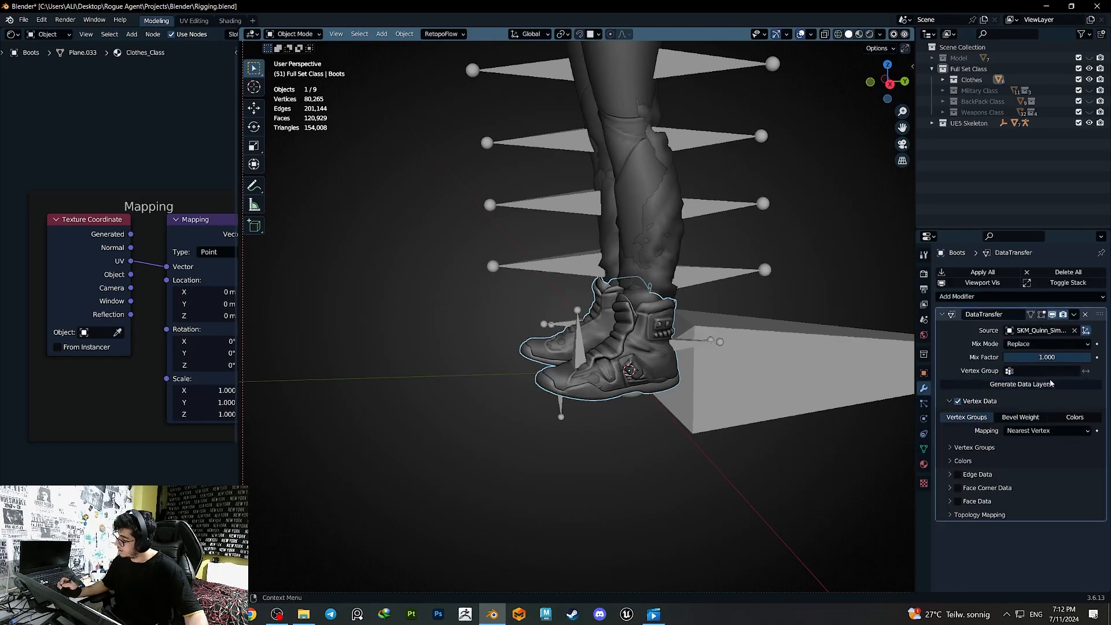
key(ctrl+a)
- Parent the Boots to the root armature with empty groups
middle_drag(652, 382, 664, 393)
shift+click(701, 340)
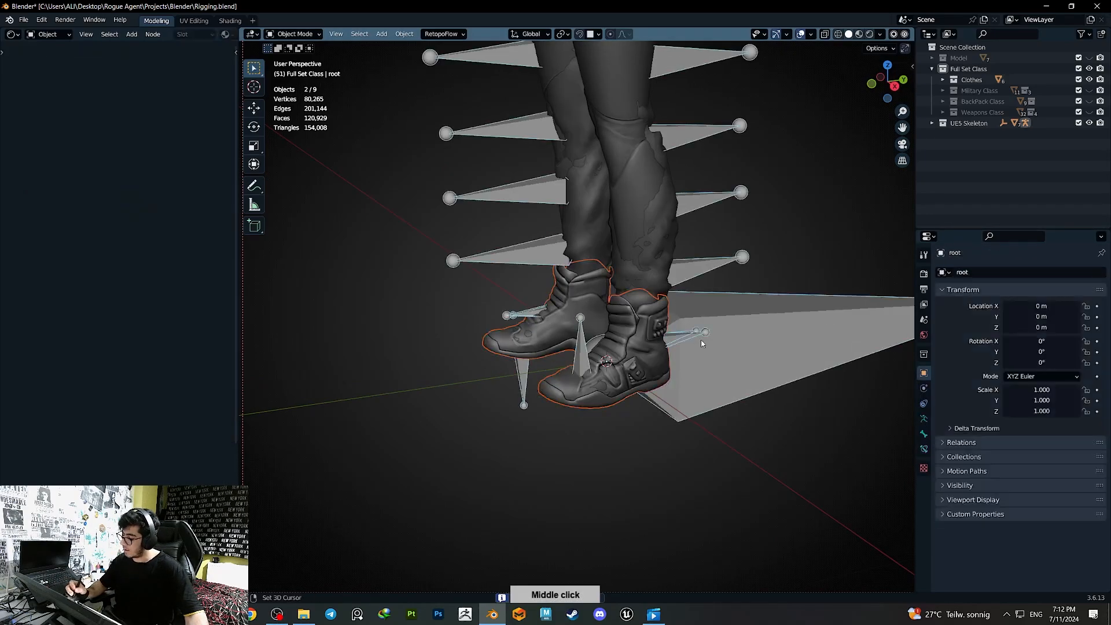
click(640, 368)
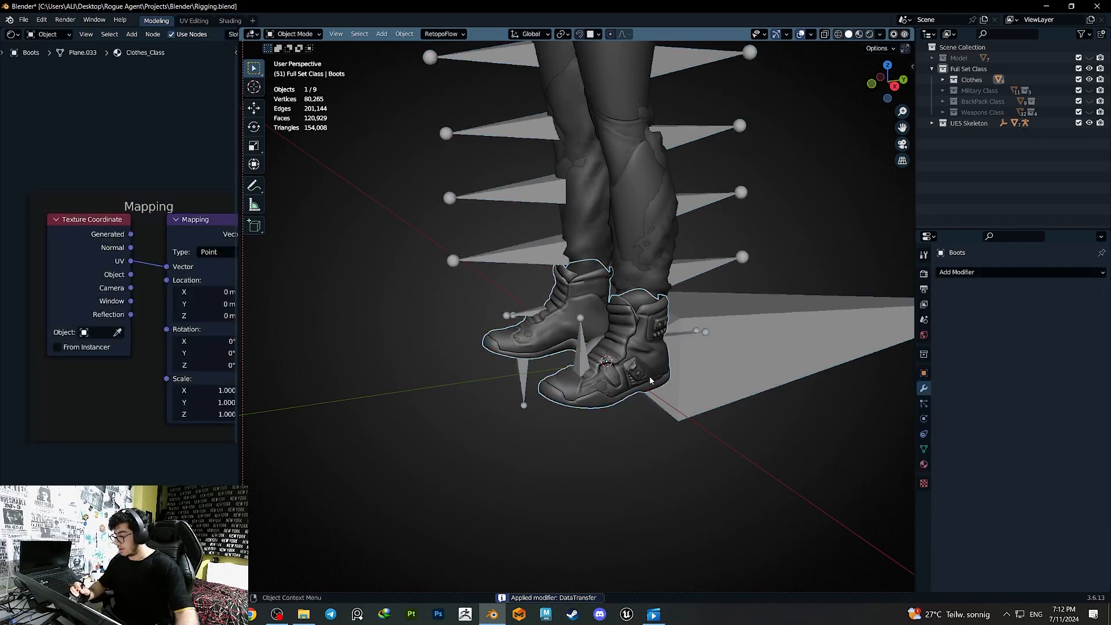
shift+click(709, 336)
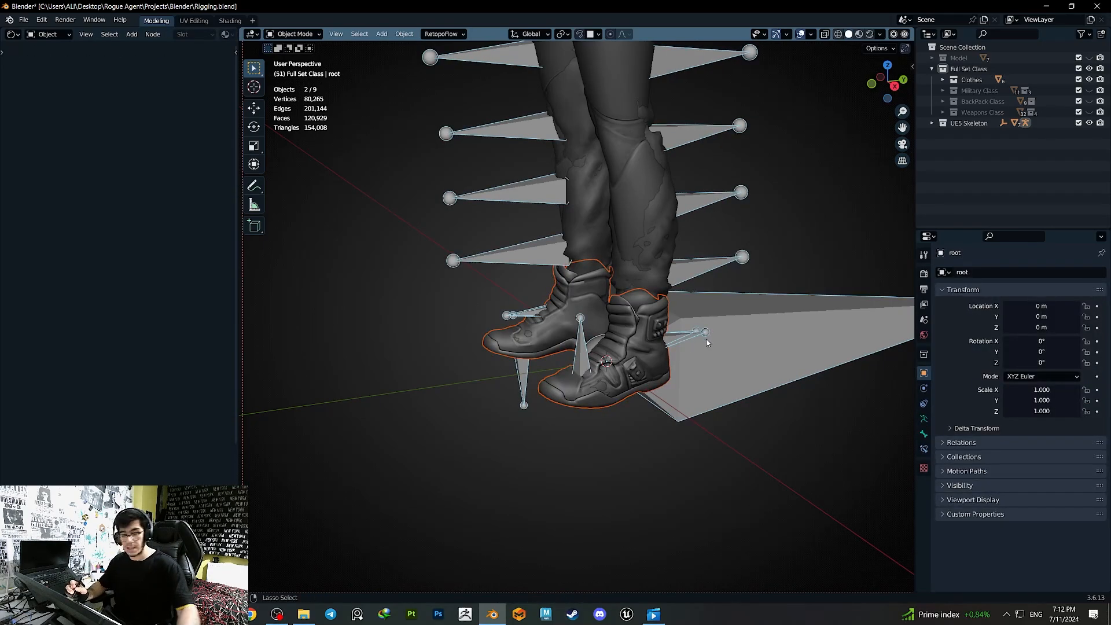
key(ctrl+p)
click(703, 338)
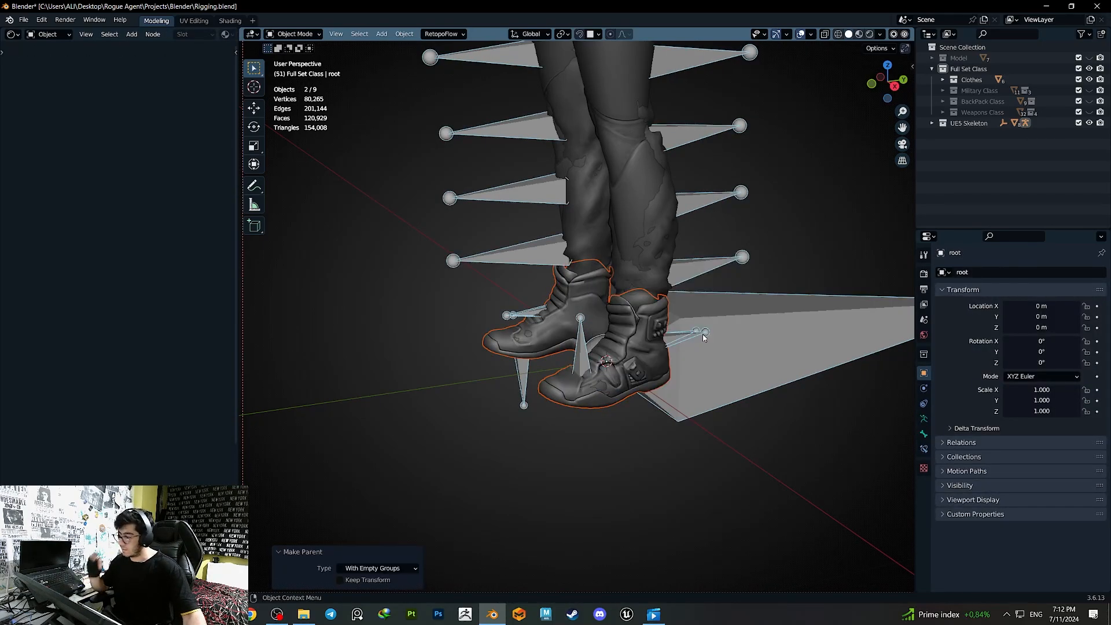
- Select the root armature together with the Boots as the active object and enter Weight Paint mode
middle_drag(702, 334, 697, 366)
click(706, 372)
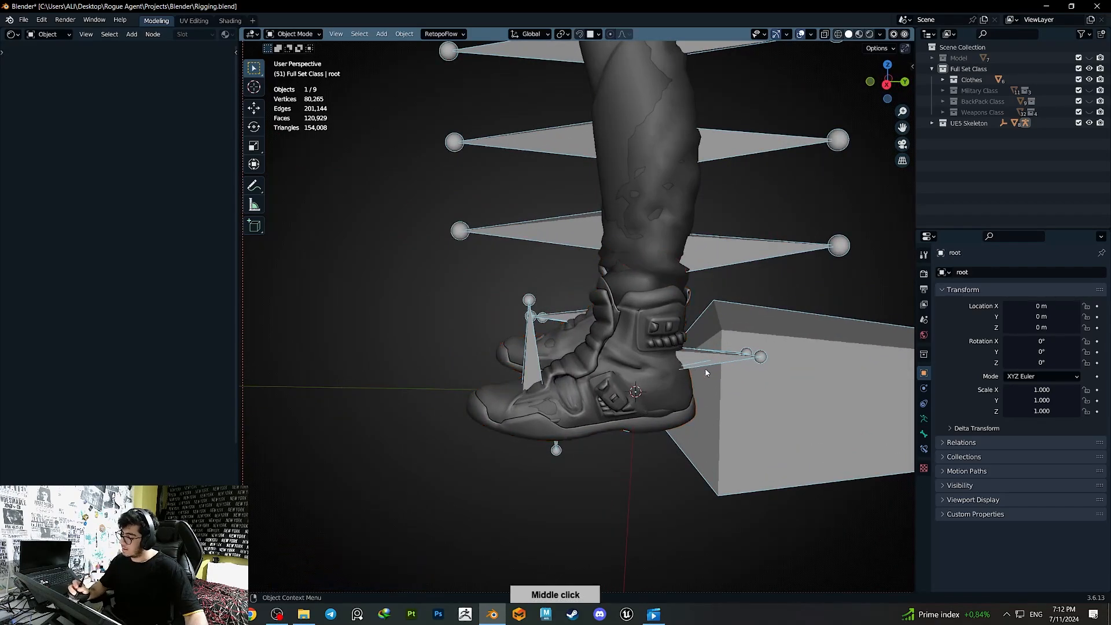
shift+click(627, 374)
click(705, 356)
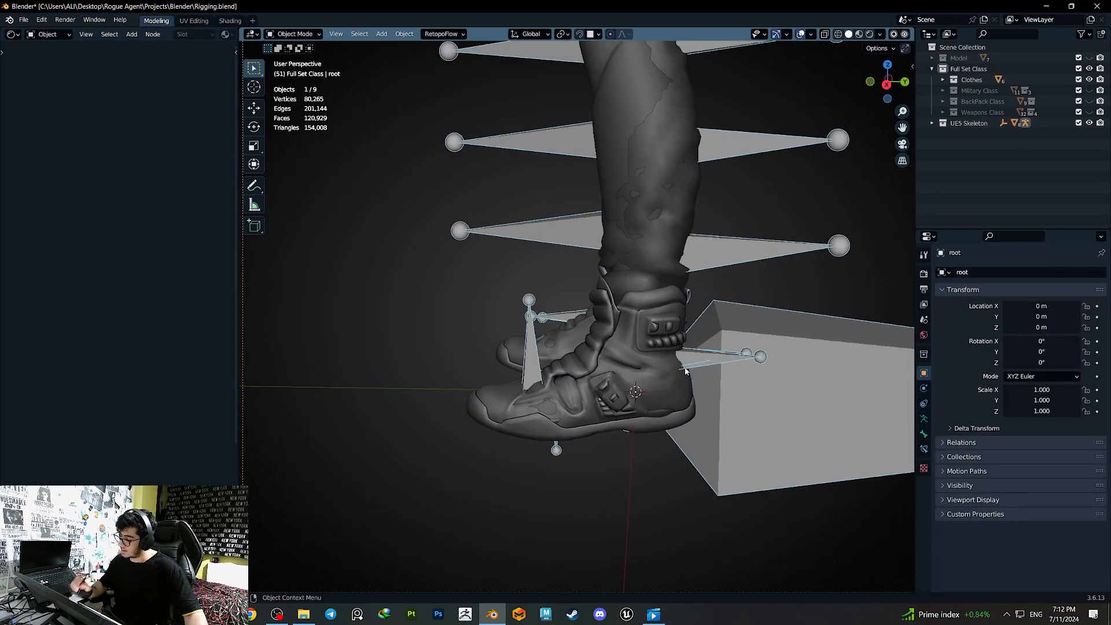
shift+click(629, 383)
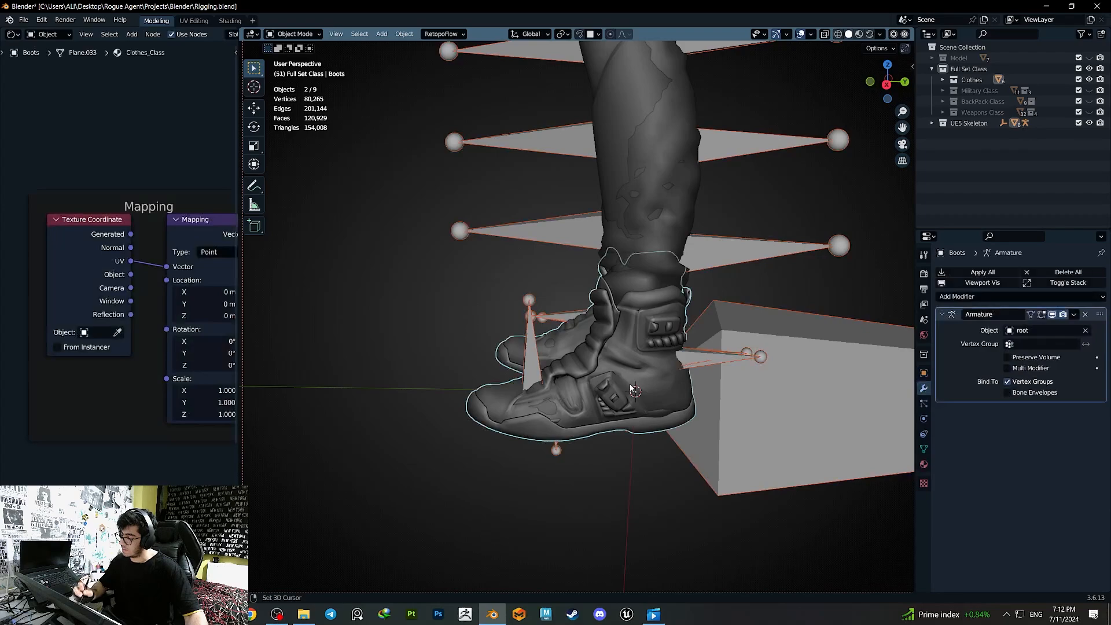
key(q)
click(607, 386)
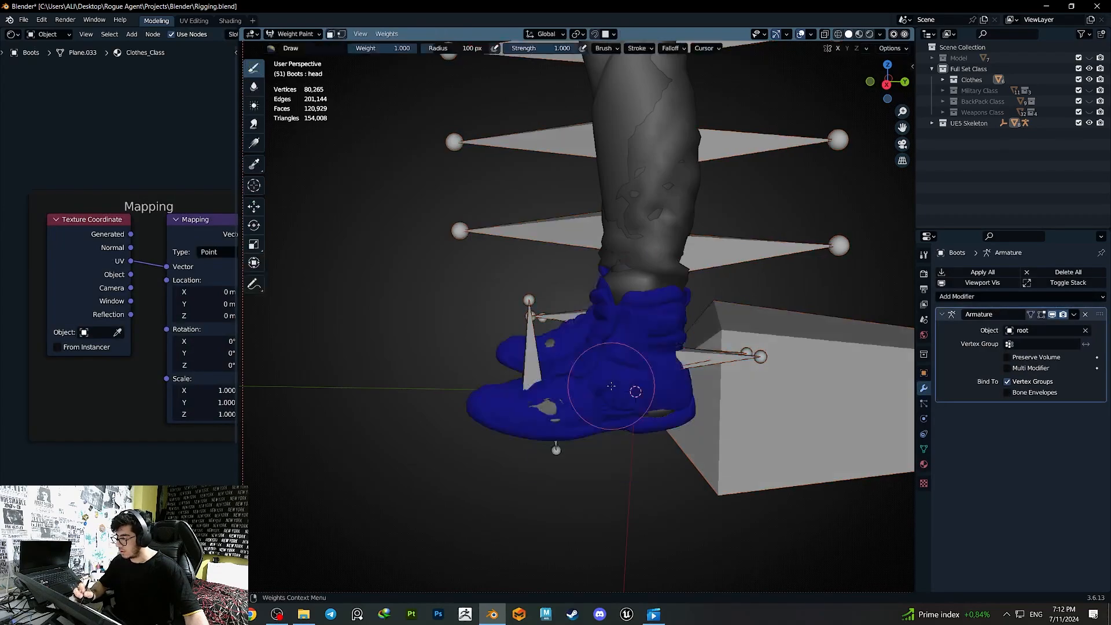
- Test-rotate the foot_l, calf_twist_02_l and calf_l bones to check how the boot deforms, cancelling each rotation
ctrl+click(746, 348)
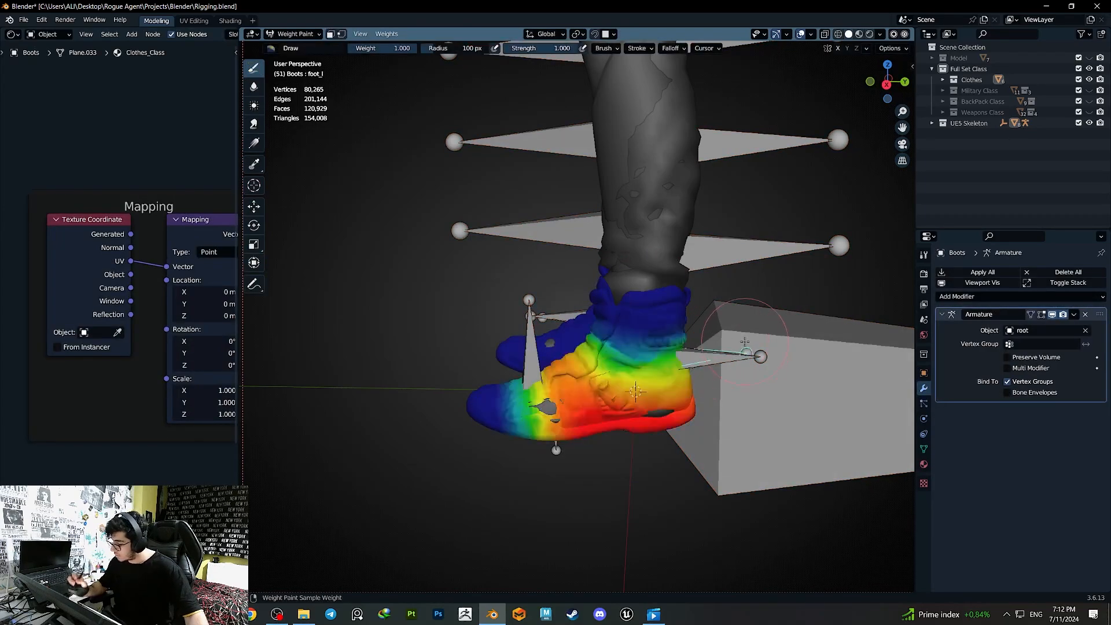
ctrl+middle_drag(744, 343, 703, 394)
key(r)
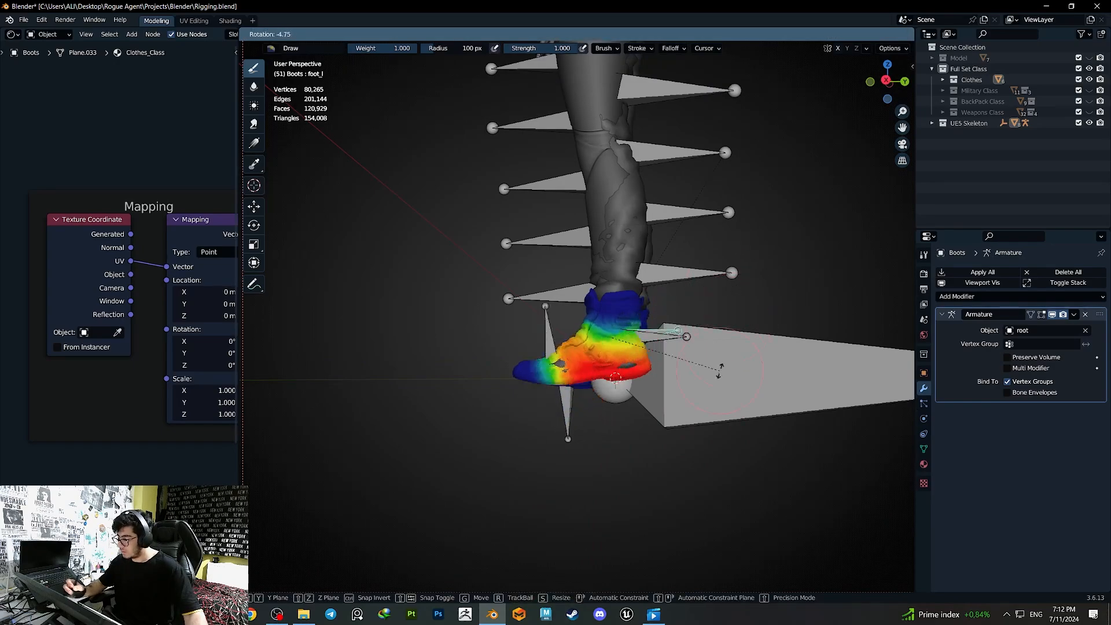
right_click(798, 305)
ctrl+click(702, 212)
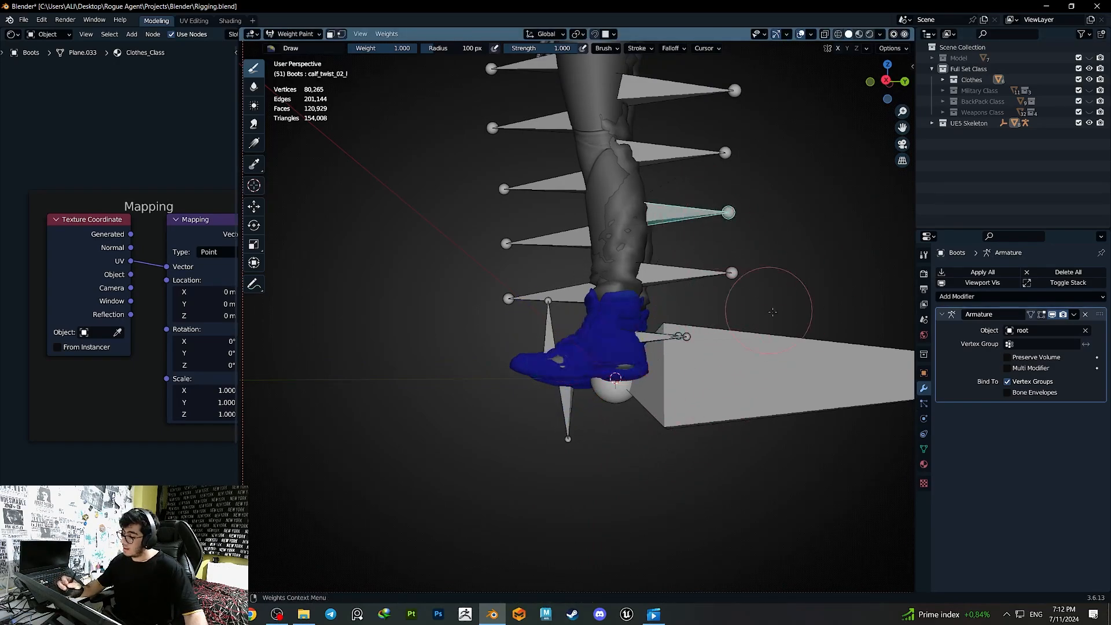
key(r)
right_click(787, 257)
ctrl+click(682, 156)
key(r)
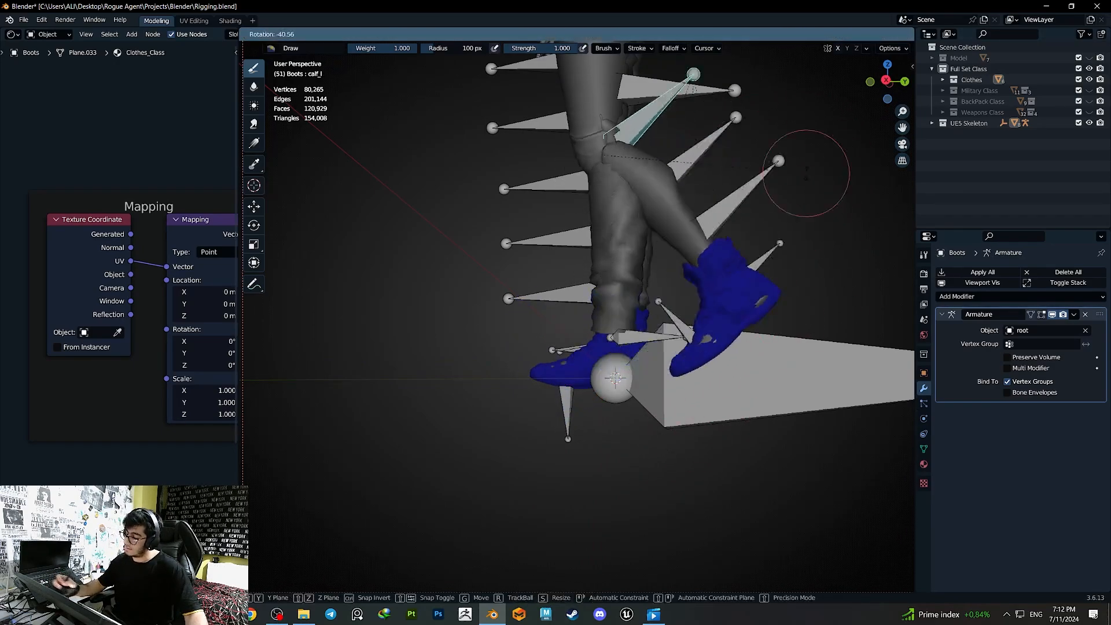
right_click(656, 319)
- Test-rotate the ball_l bone to check the toe bend, cancel the rotation, and inspect the toe weights up close
ctrl+click(548, 324)
key(r)
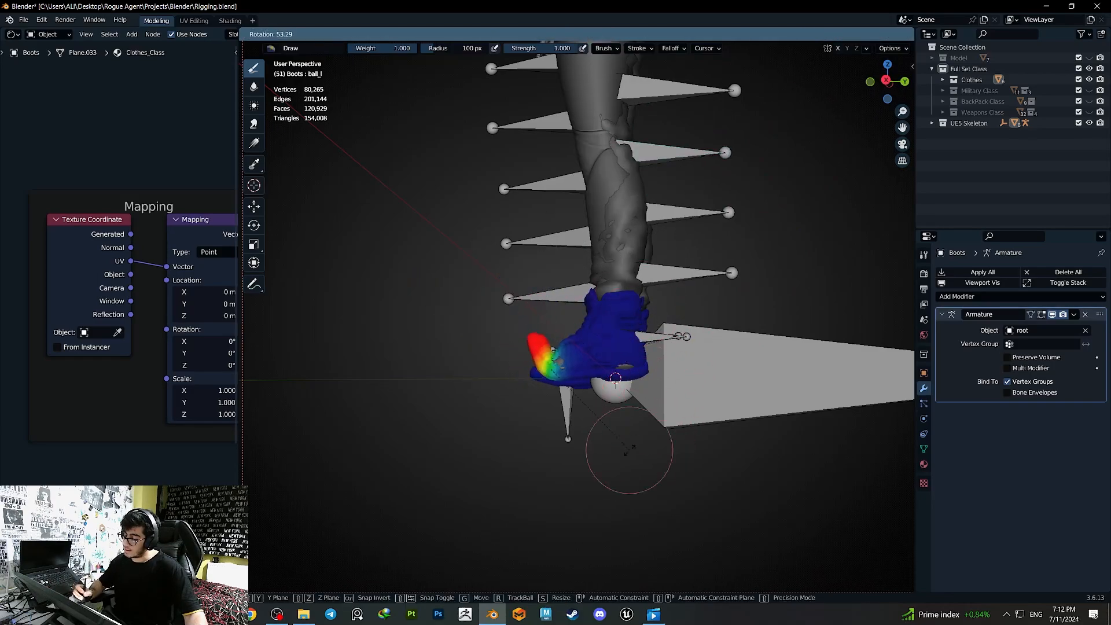
right_click(639, 452)
right_click(639, 453)
middle_drag(639, 453, 652, 397)
key(r)
right_click(639, 405)
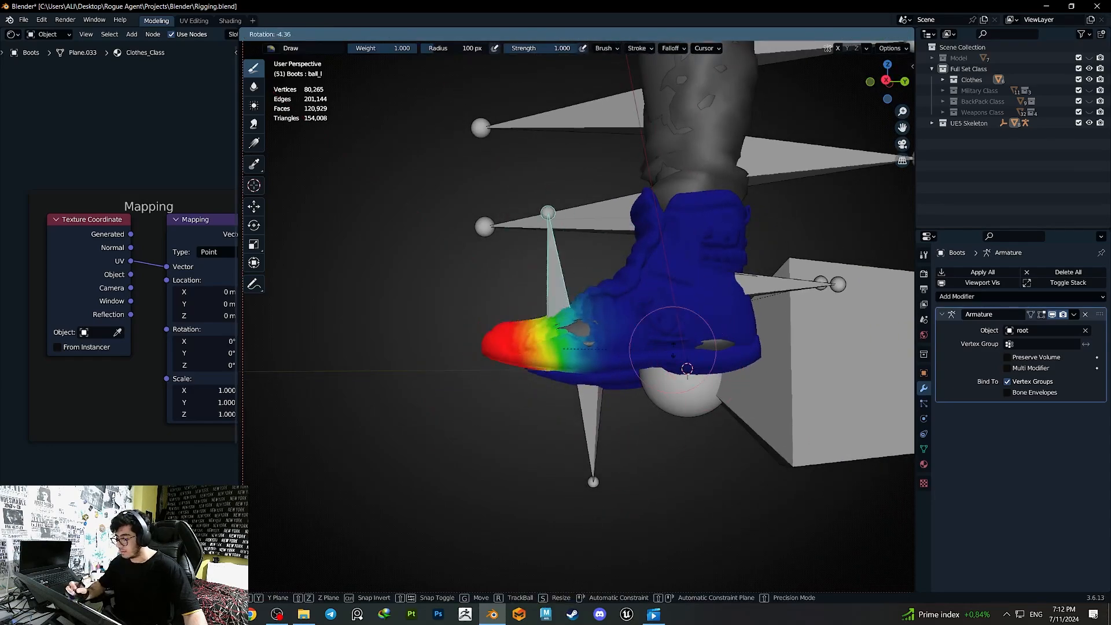
middle_drag(613, 343, 602, 486)
right_click(603, 486)
- Smooth the boot's ball_l vertex weights with factor 0.500 and 1 iteration, and test-rotate the toe, cancelling the rotation
key(q)
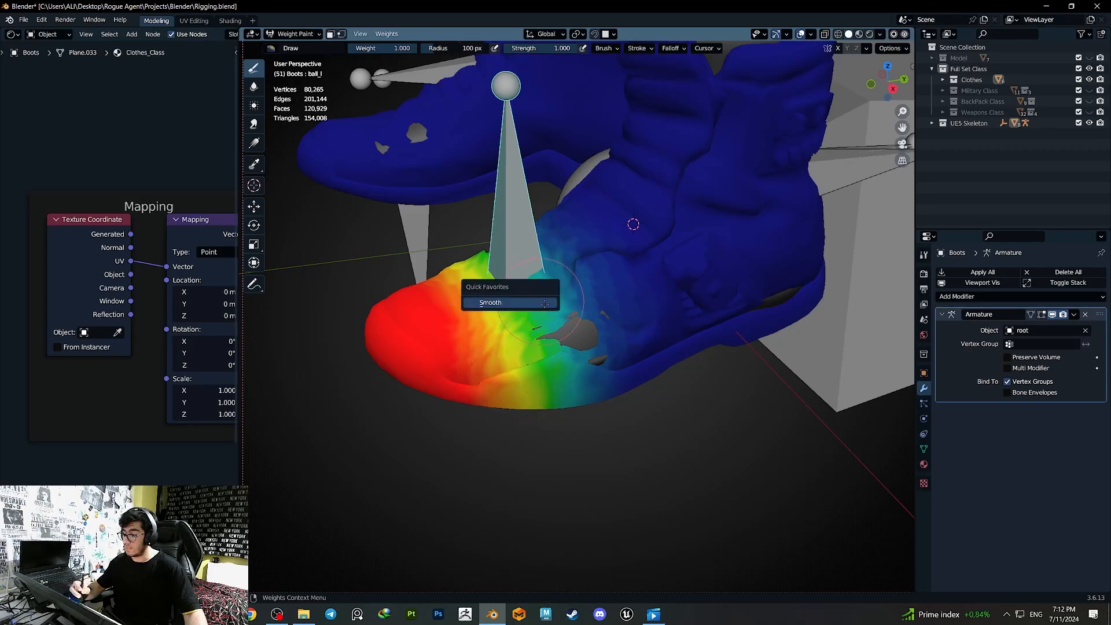
click(526, 311)
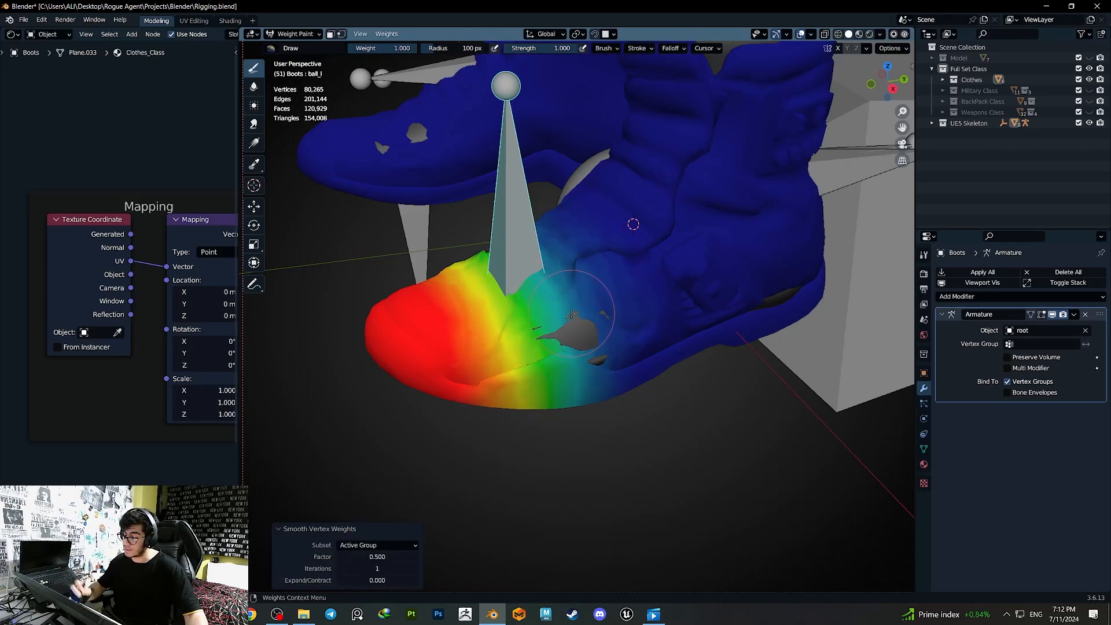
middle_drag(571, 313, 717, 278)
right_click(850, 236)
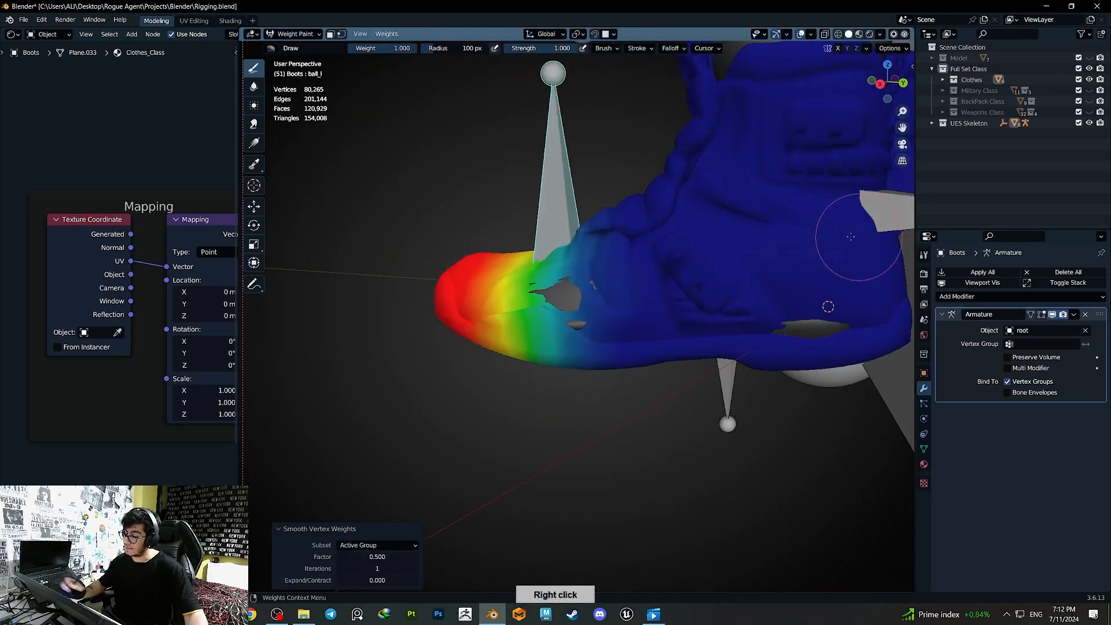
click(634, 338)
middle_drag(652, 335, 722, 313)
key(r)
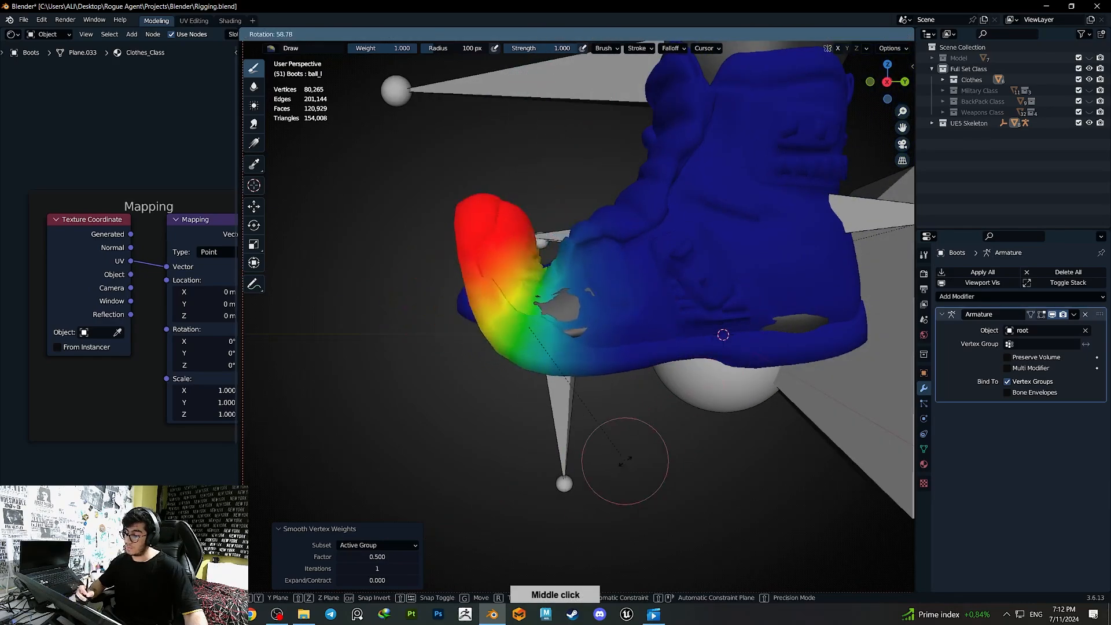
right_click(693, 299)
- Smooth the boot's foot_l vertex weights with factor 0.500 and test-rotate the foot, cancelling the rotation
ctrl+click(853, 217)
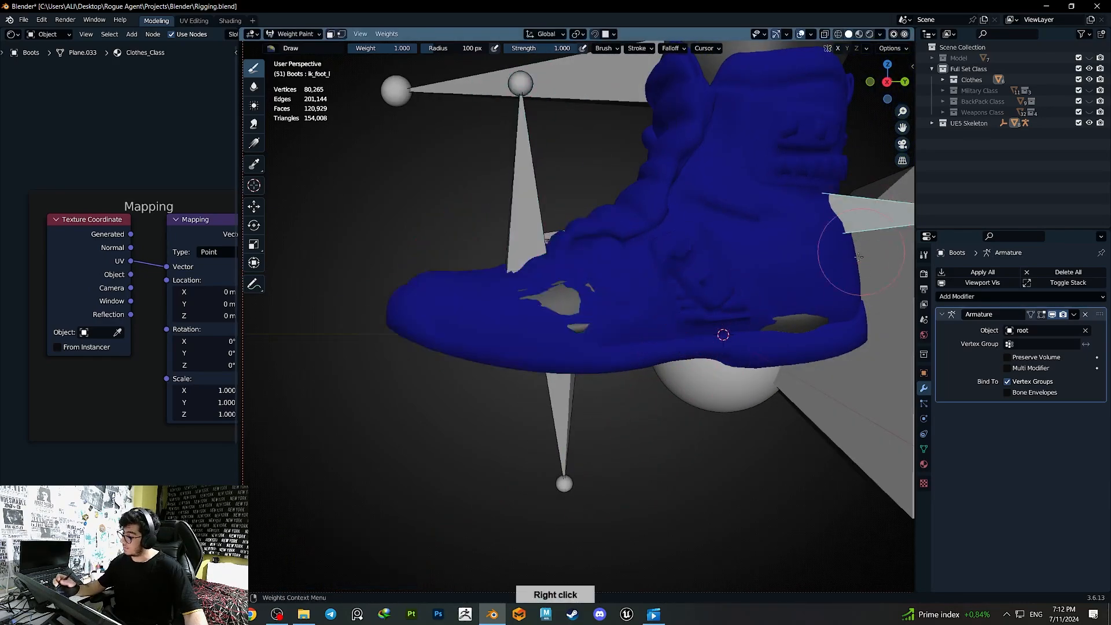
shift+middle_drag(867, 239, 721, 416)
ctrl+click(814, 289)
ctrl+click(809, 291)
key(q)
click(807, 322)
key(r)
right_click(749, 211)
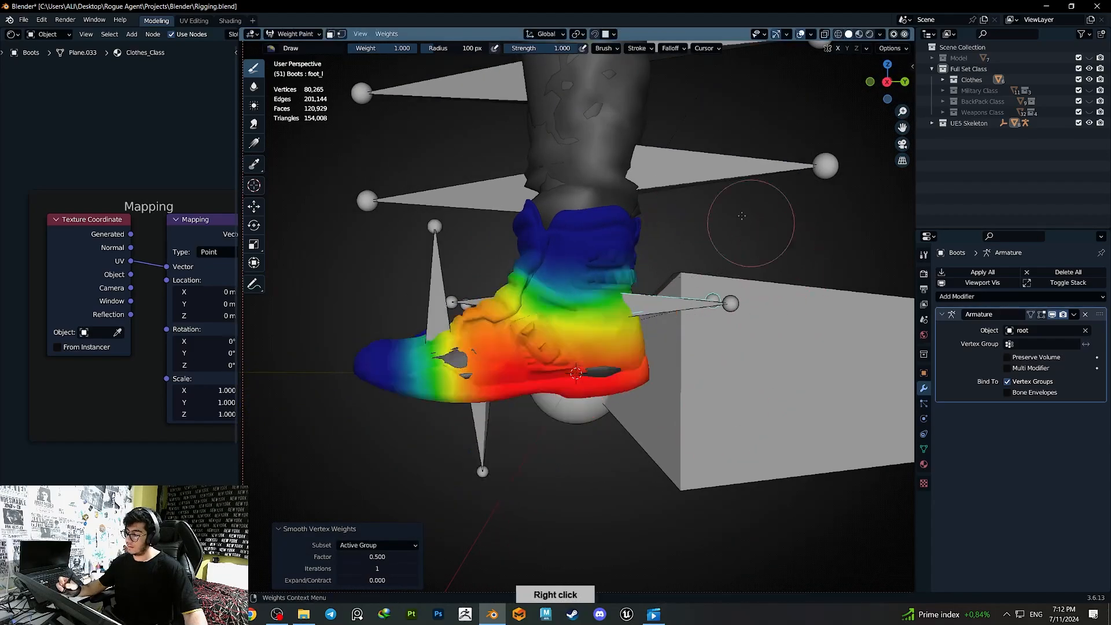
- Smooth the boot's weights for the lowest left calf twist bone and test-rotate foot_l, cancelling the rotation
ctrl+click(726, 170)
key(q)
click(752, 301)
ctrl+click(759, 303)
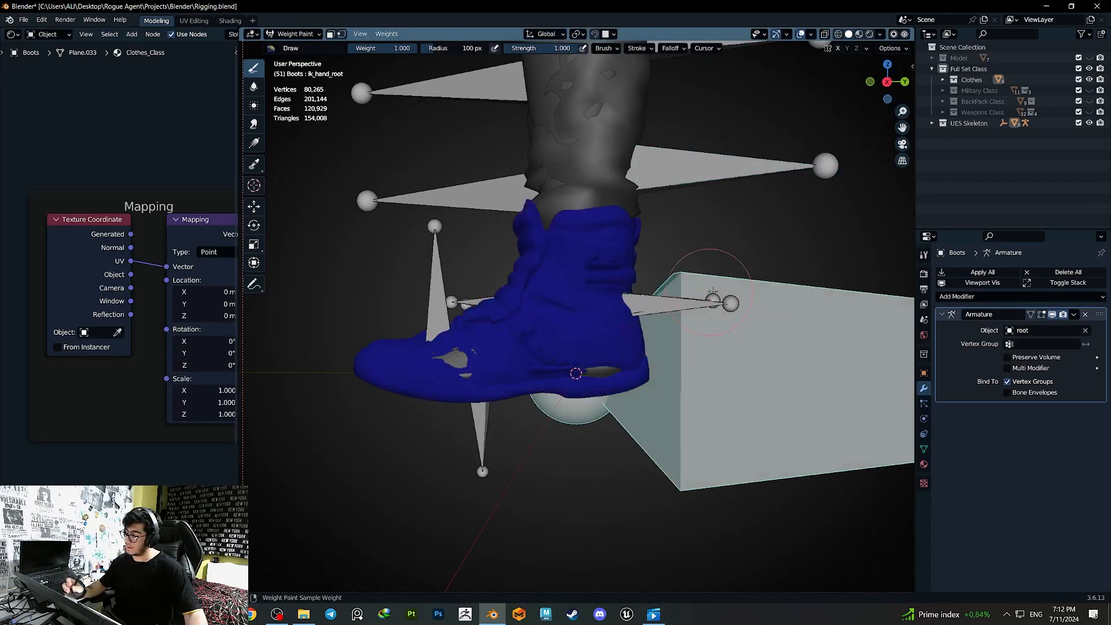
ctrl+click(724, 299)
key(r)
right_click(693, 307)
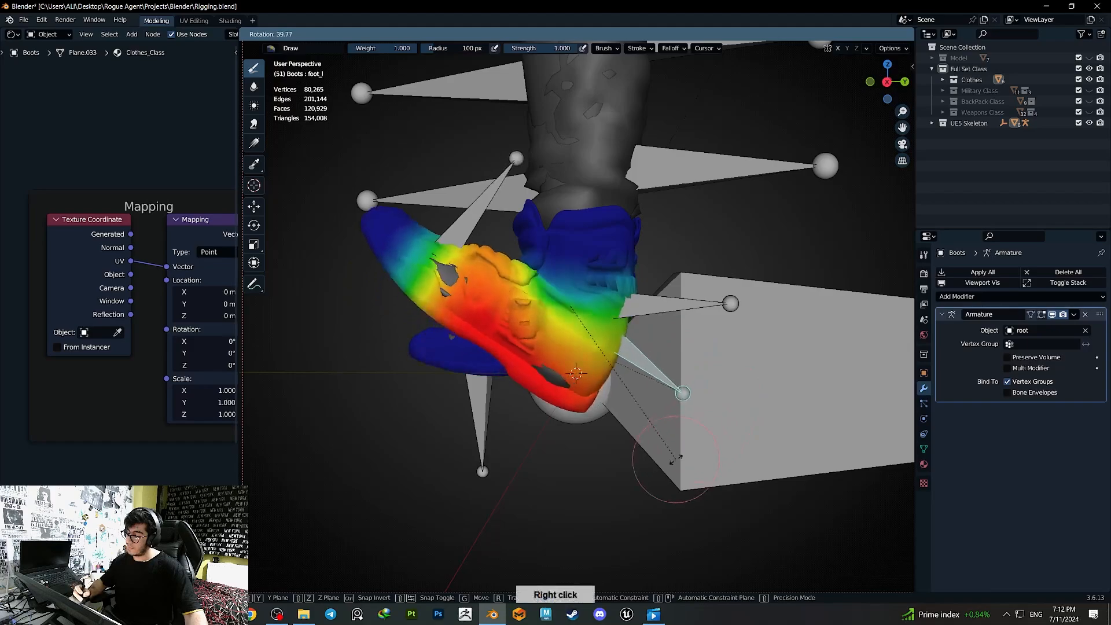
middle_drag(694, 307, 572, 372)
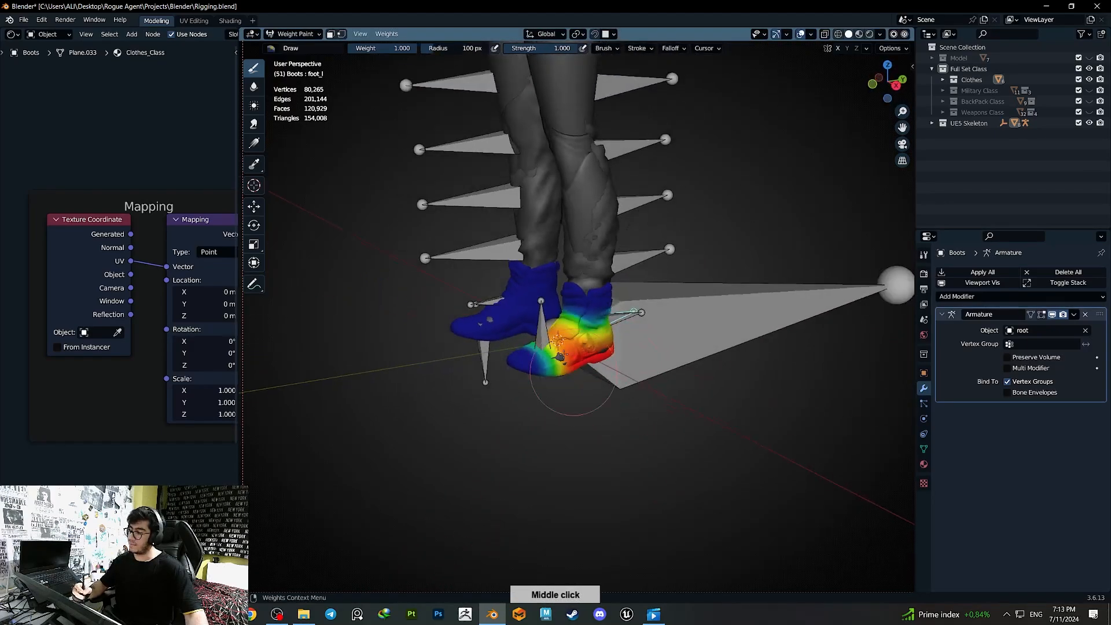
- Smooth the right boot's vertex weights for the ball_r and foot_r bones
ctrl+click(486, 364)
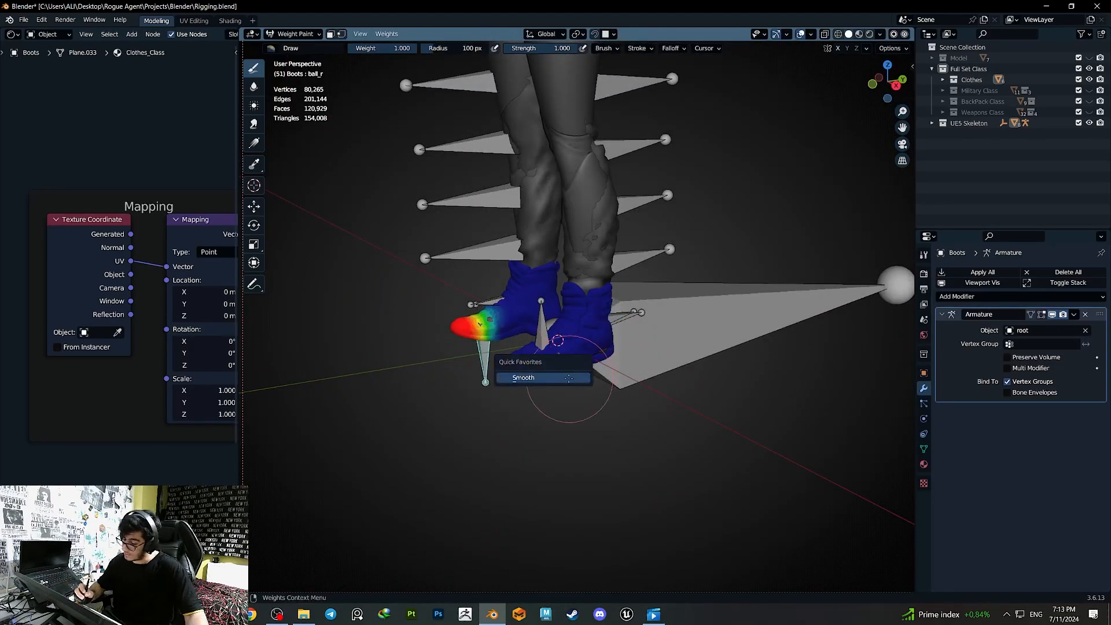
click(569, 377)
key(q)
click(566, 380)
middle_drag(540, 377, 631, 354)
ctrl+click(539, 313)
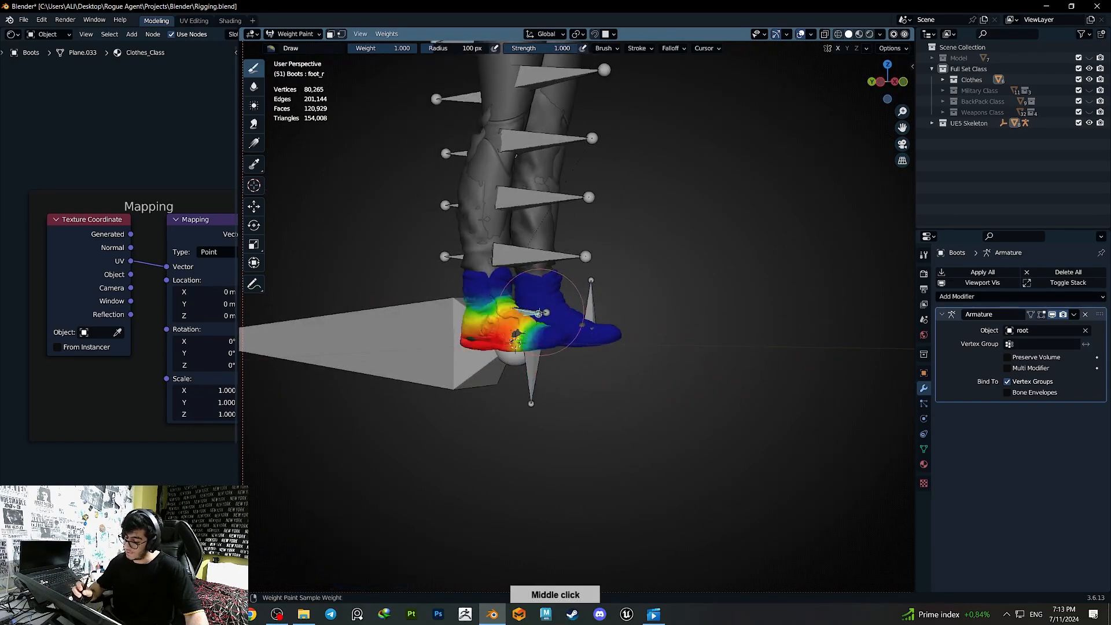
key(q)
click(535, 350)
- Smooth the Boots' vertex weights for the calf_twist_01_l and calf_twist_01_r bones
ctrl+click(444, 256)
key(q)
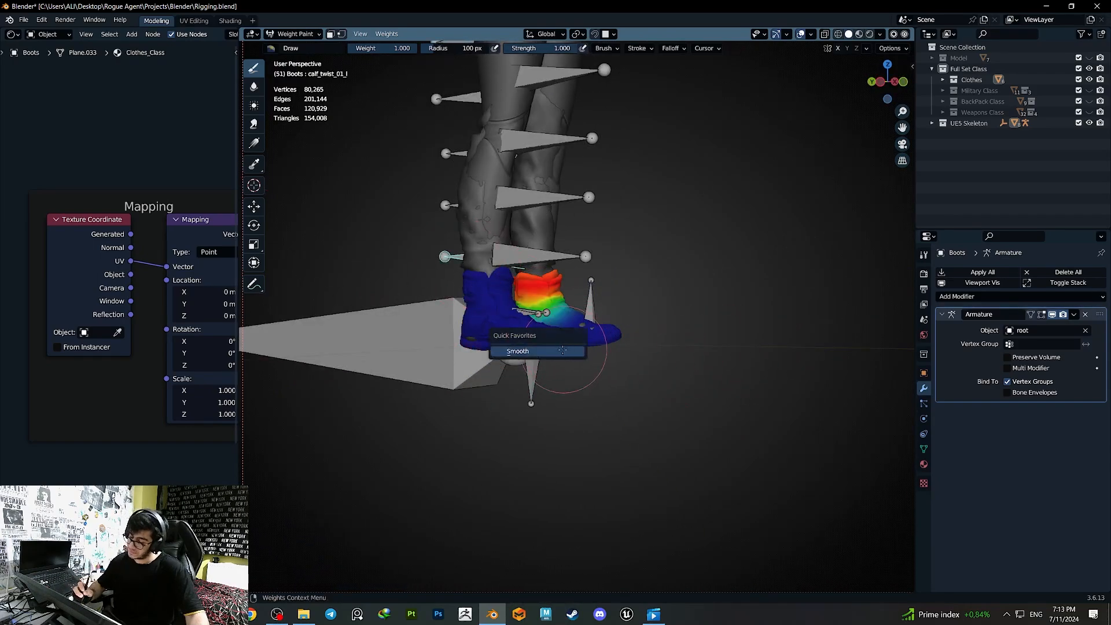
click(562, 351)
ctrl+click(572, 256)
key(q)
click(558, 350)
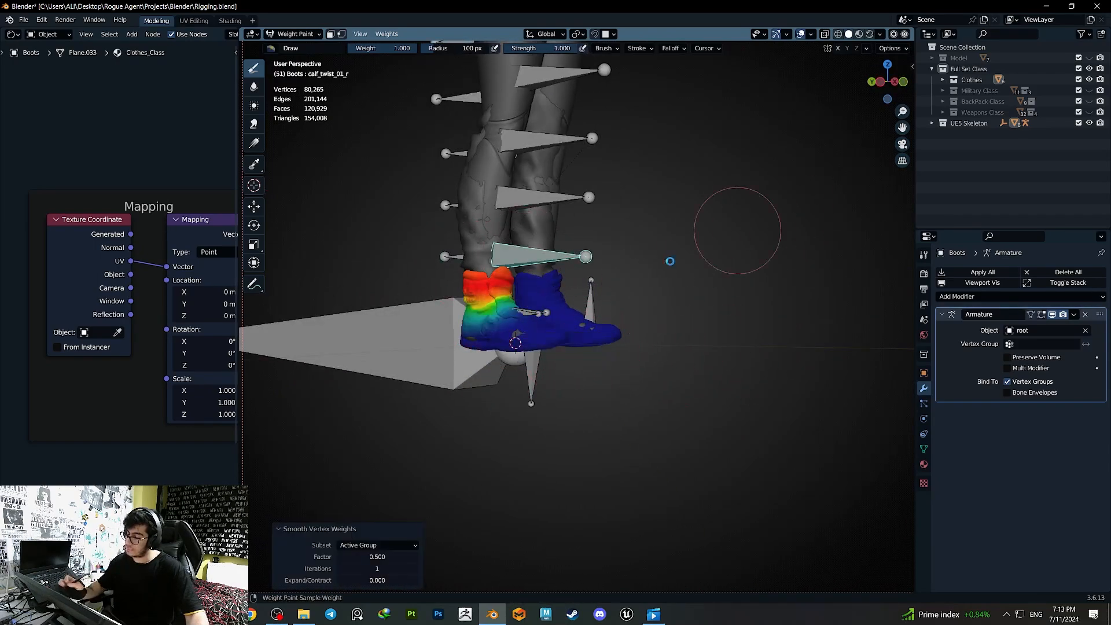
- Return to Object Mode, select the Pants and add a Data Transfer modifier to them
middle_drag(670, 261, 503, 231)
click(295, 34)
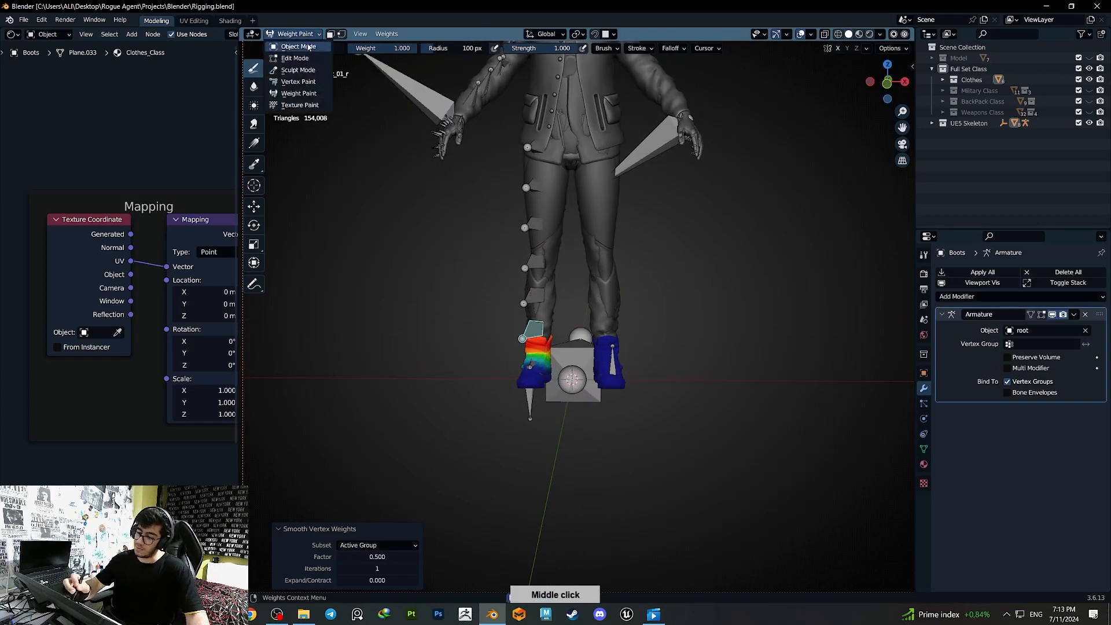
click(309, 46)
scroll(626, 252, up, 3)
click(626, 252)
scroll(661, 373, up, 2)
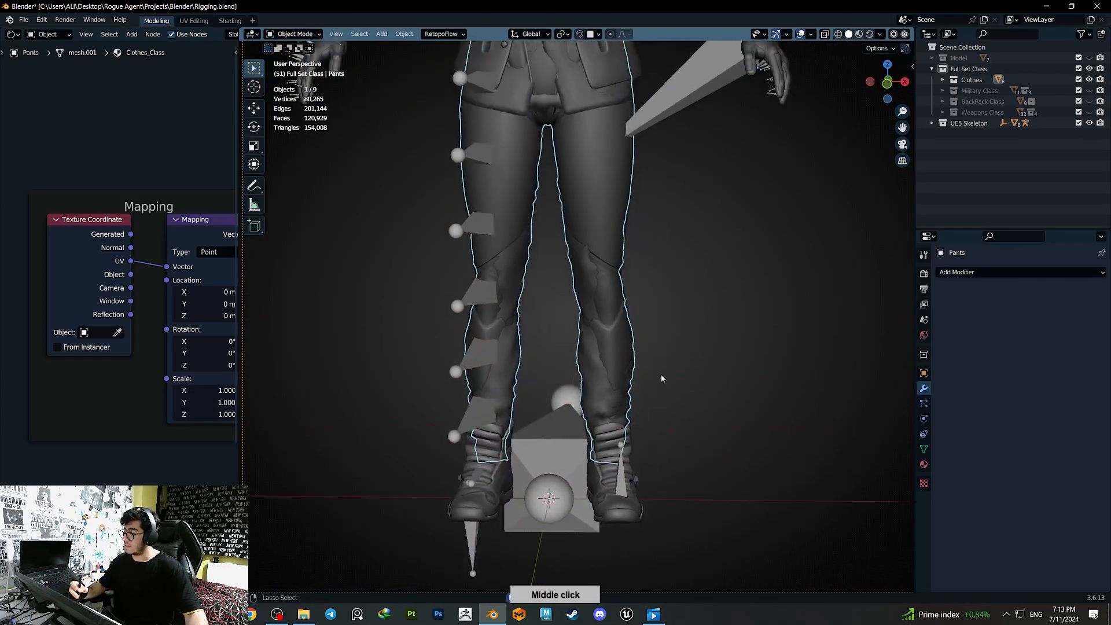
right_click(661, 378)
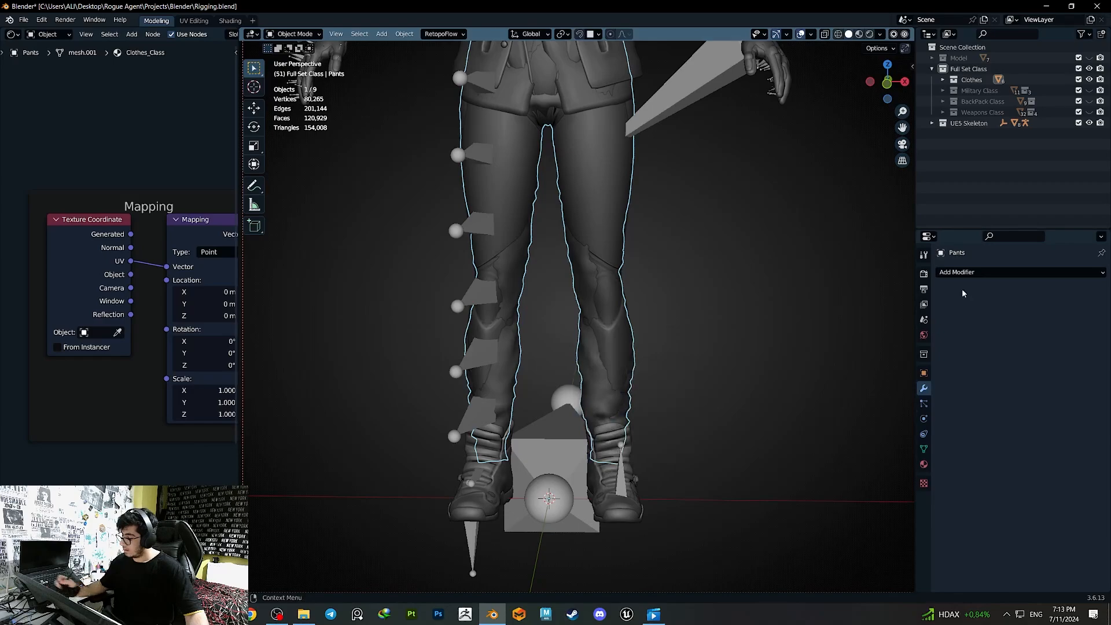
right_click(619, 432)
click(570, 533)
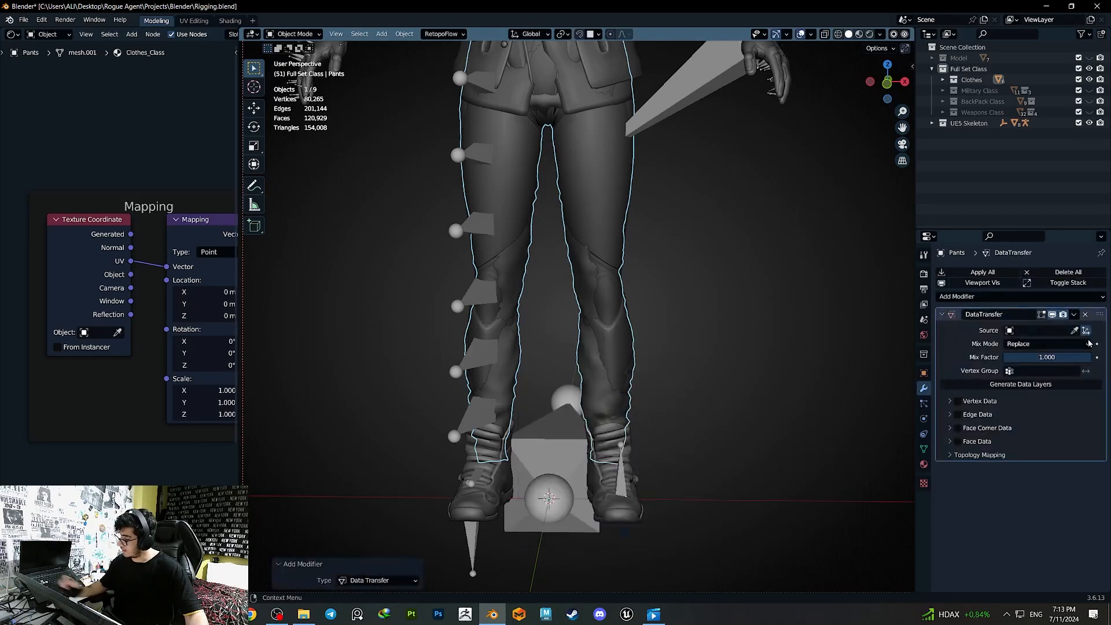
- Set the SKM_Quinn_Simple mannequin as the transfer source, enable vertex data for vertex groups, and apply the Pants' Data Transfer modifier
click(601, 243)
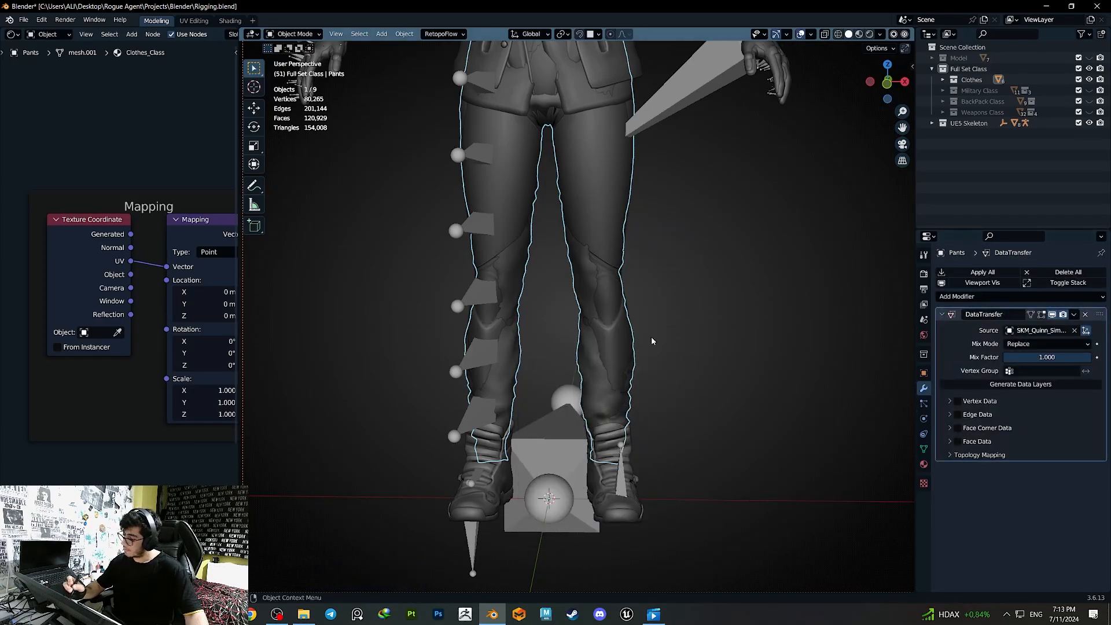
click(956, 402)
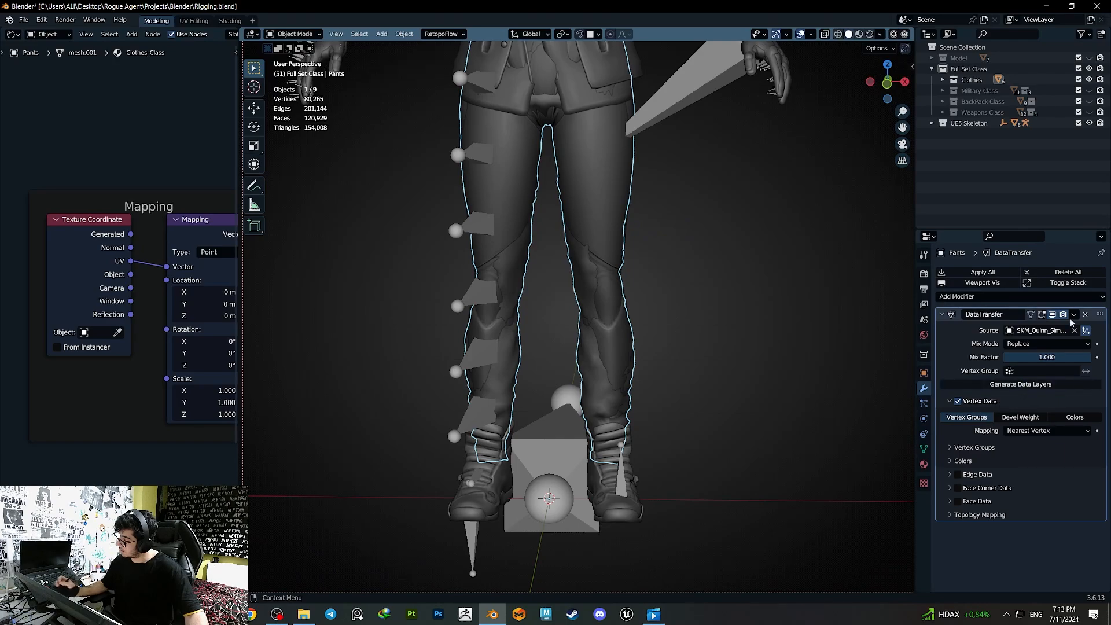
key(ctrl+a)
click(923, 449)
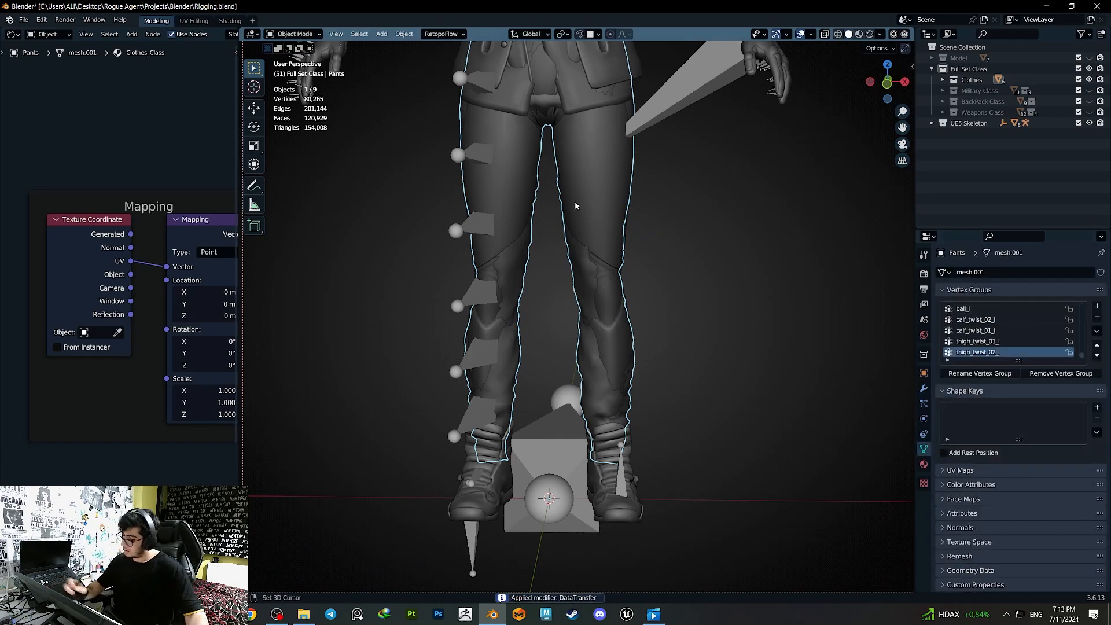
- Parent the Pants to the root armature with empty groups and hide the mannequin mesh
shift+click(503, 217)
key(ctrl+p)
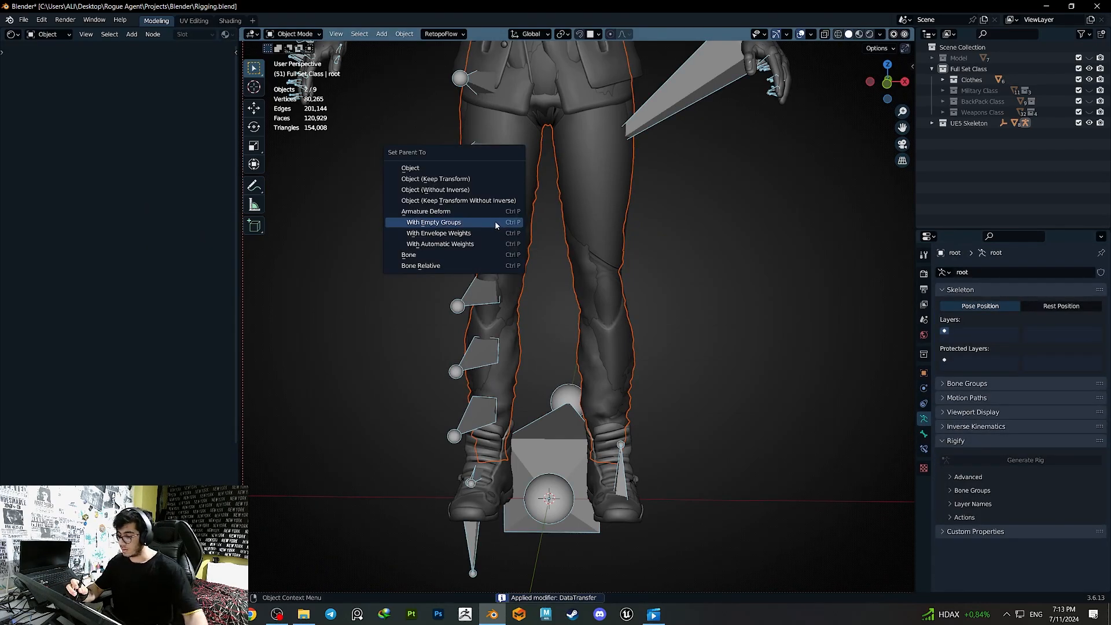
click(494, 222)
ctrl+middle_drag(559, 189, 524, 272)
click(520, 255)
key(q)
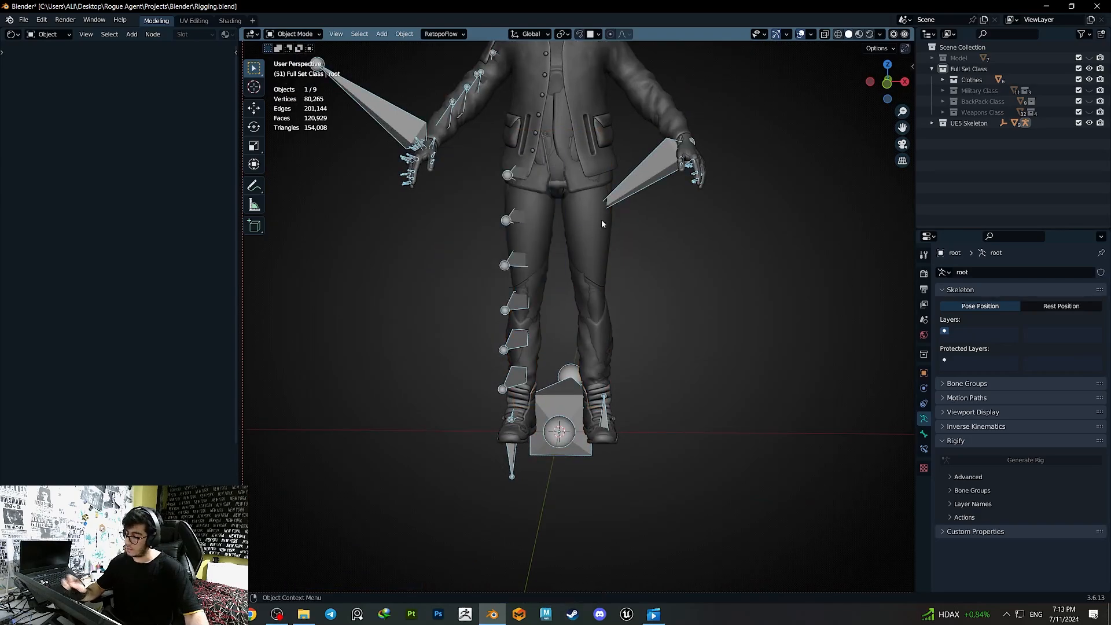
click(590, 233)
key(h)
- Put the root armature into Pose Mode and test-rotate the calf_r bone, cancelling the rotation
click(527, 257)
key(q)
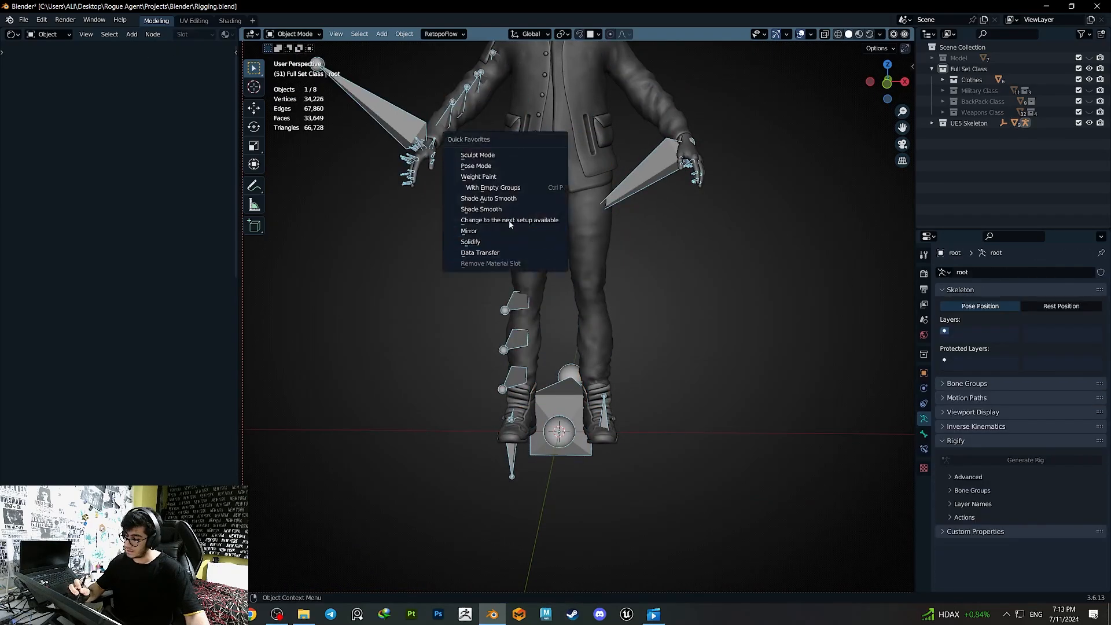
click(490, 167)
middle_drag(570, 252, 689, 278)
click(590, 296)
middle_drag(611, 299, 650, 304)
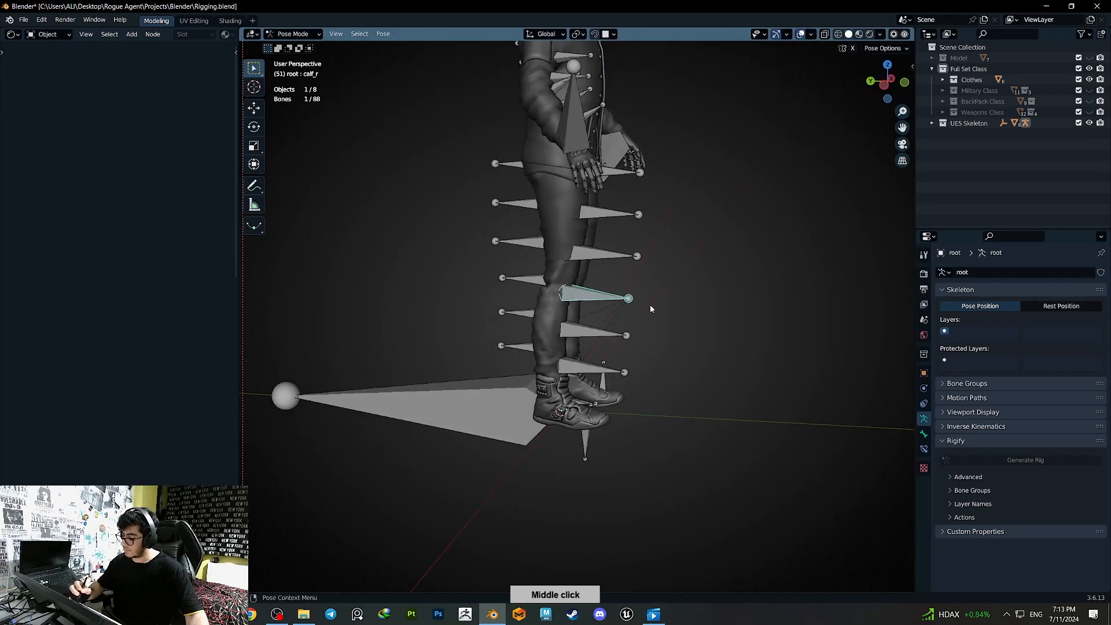
key(r)
right_click(541, 419)
- Test-rotate the thigh_twist_01_r and thigh_r bones to check the Pants' deformation, without keeping the thigh_r rotation
click(603, 216)
middle_drag(603, 215, 740, 212)
key(r)
click(743, 211)
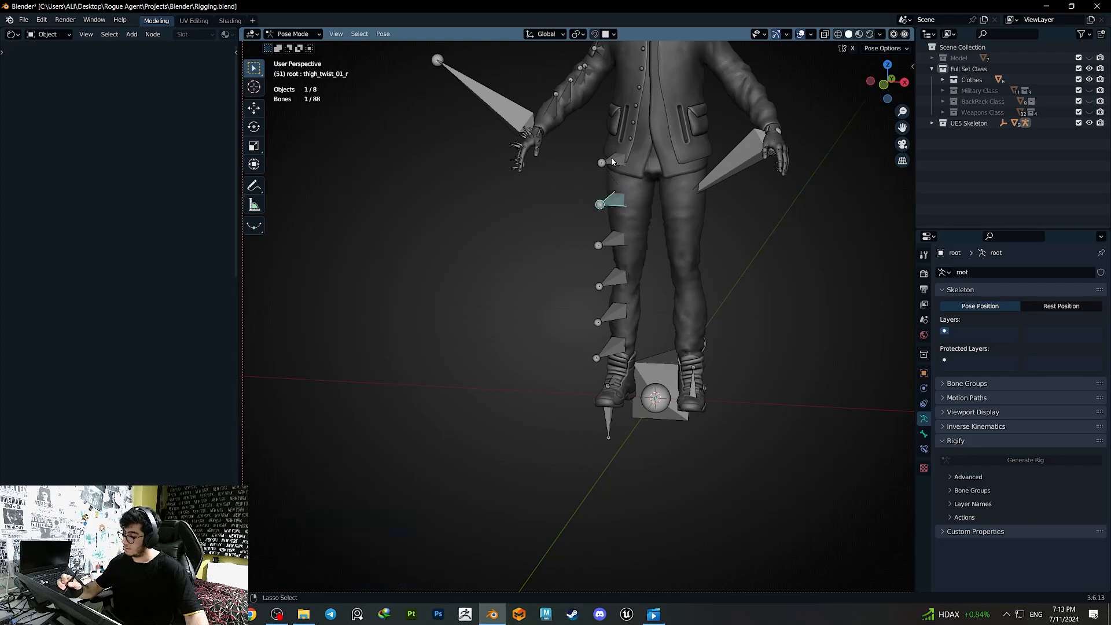
mouse_move(638, 182)
middle_down()
mouse_move(688, 177)
mouse_move(636, 161)
middle_up()
click(636, 161)
key(r)
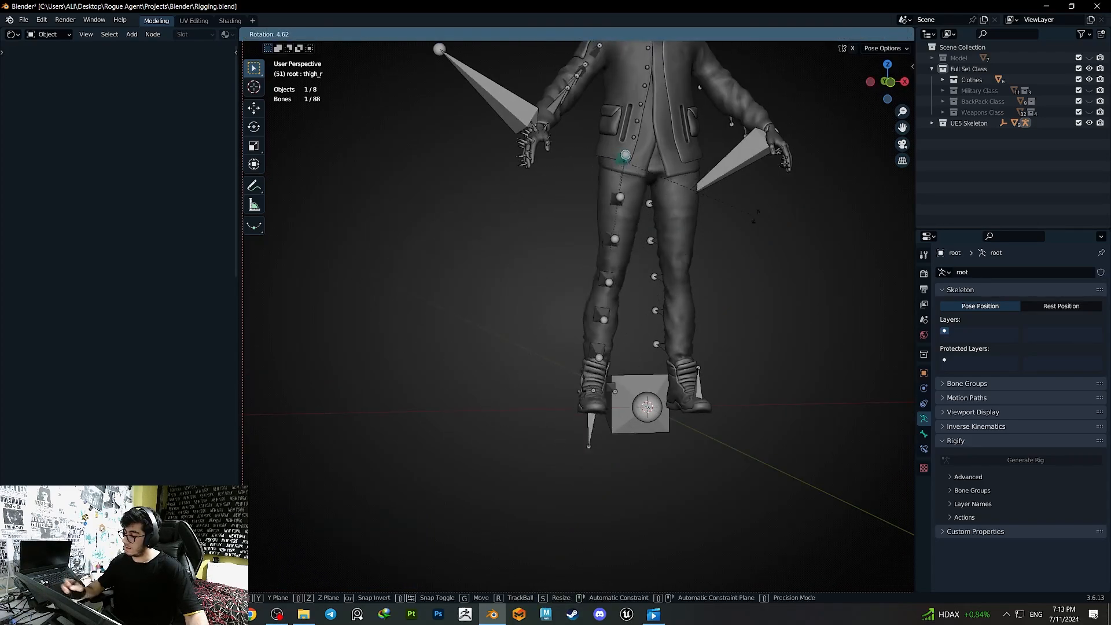
right_click(612, 128)
- Leave Pose Mode, select the root armature together with the Pants, and enter Weight Paint on the Pants
click(298, 33)
middle_drag(473, 258, 612, 366)
click(590, 342)
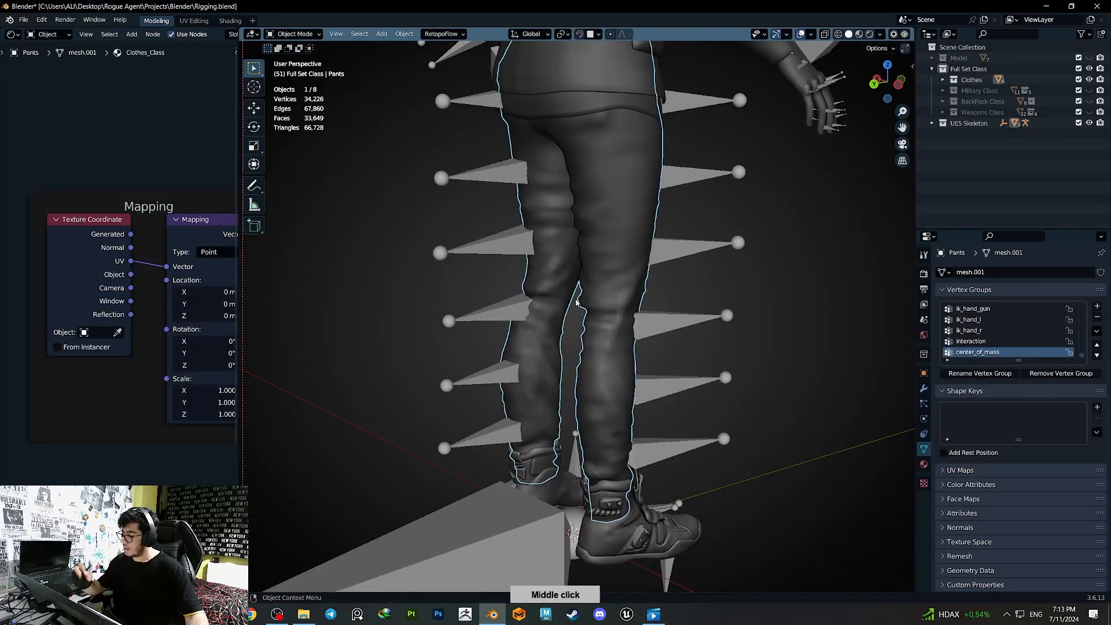
shift+click(666, 325)
key(q)
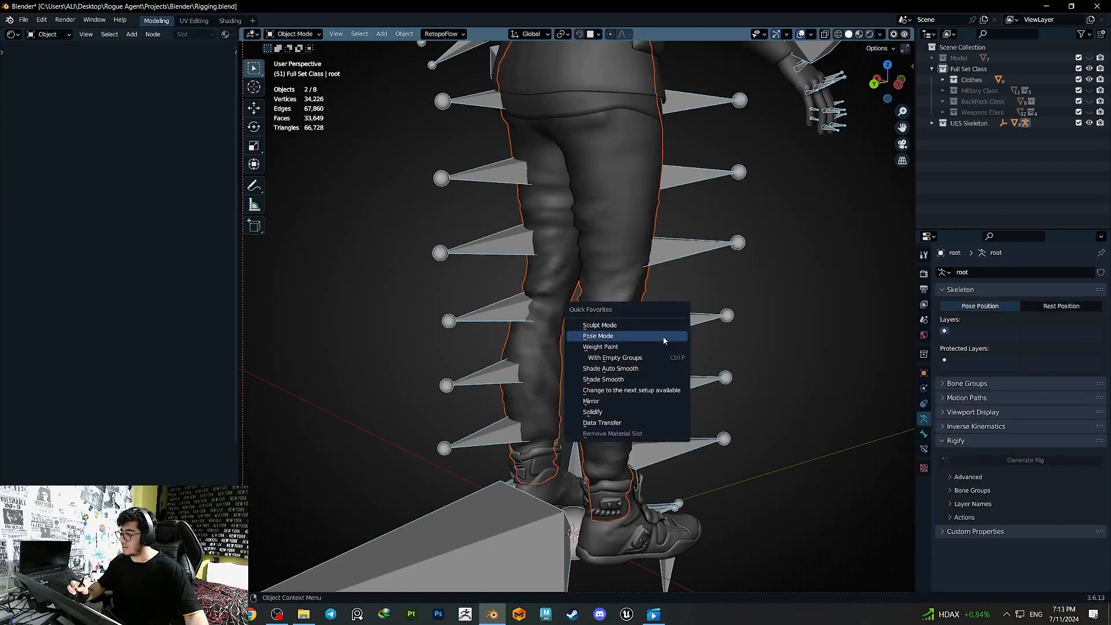
click(629, 350)
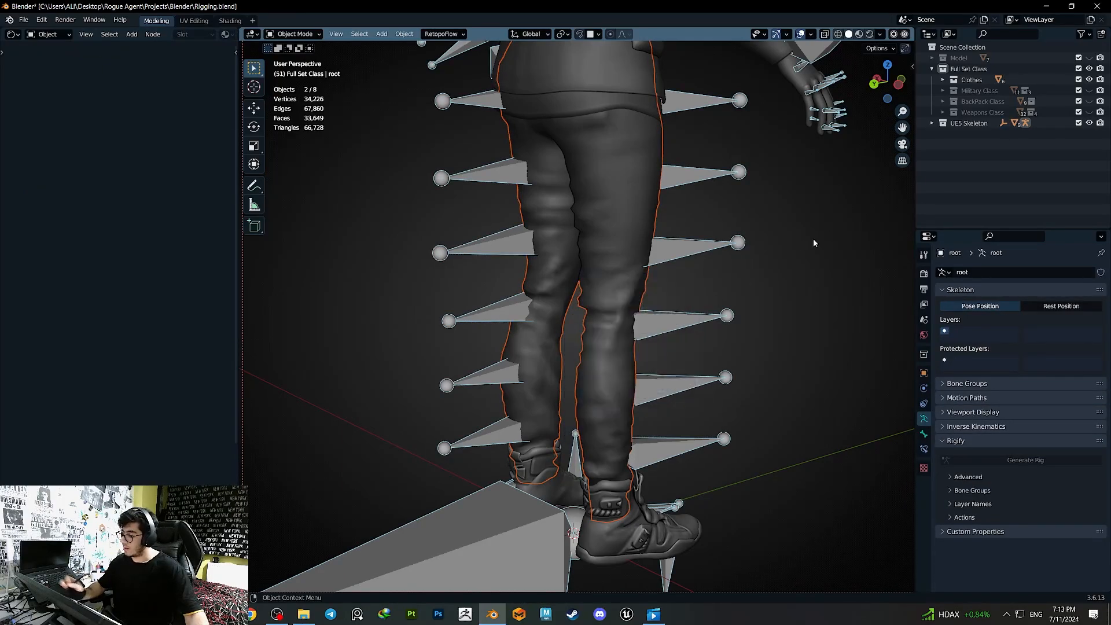
click(677, 327)
shift+click(610, 359)
key(q)
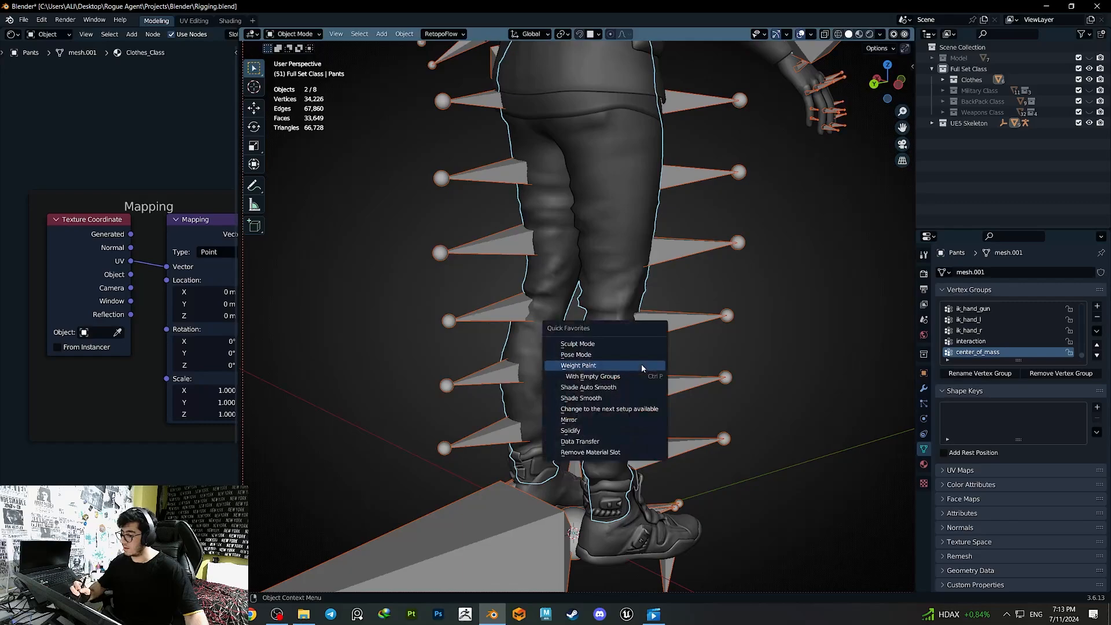
click(641, 363)
- Review the right leg bones' weights on the Pants and smooth the calf_twist_01_r vertex weights with factor 0.500
ctrl+click(670, 325)
middle_drag(670, 325, 612, 315)
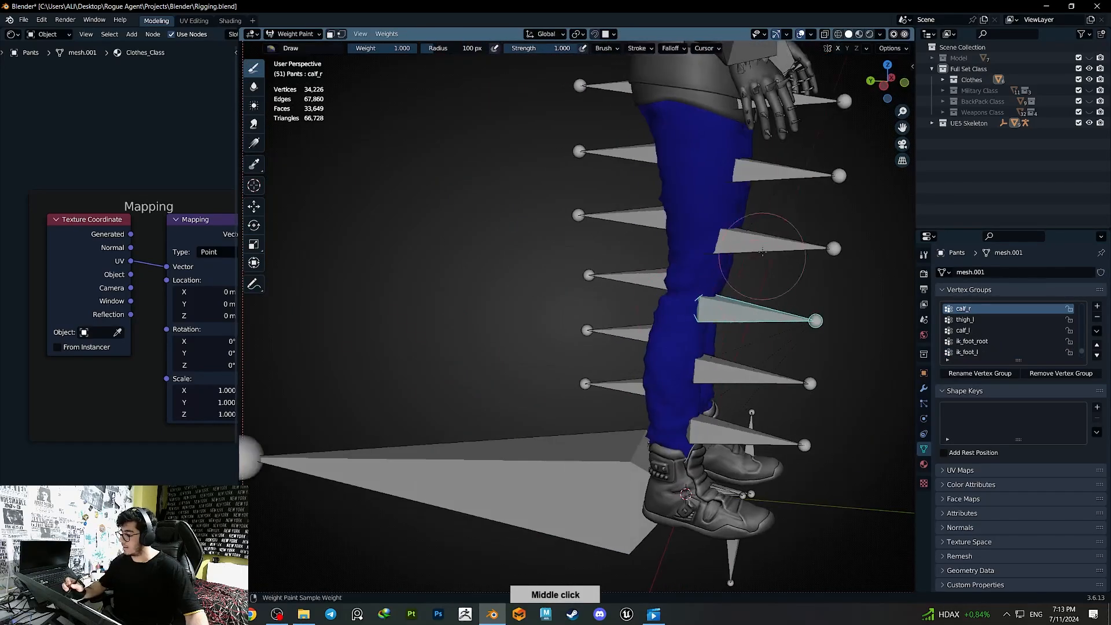
ctrl+click(769, 252)
middle_drag(768, 252, 709, 366)
ctrl+click(695, 375)
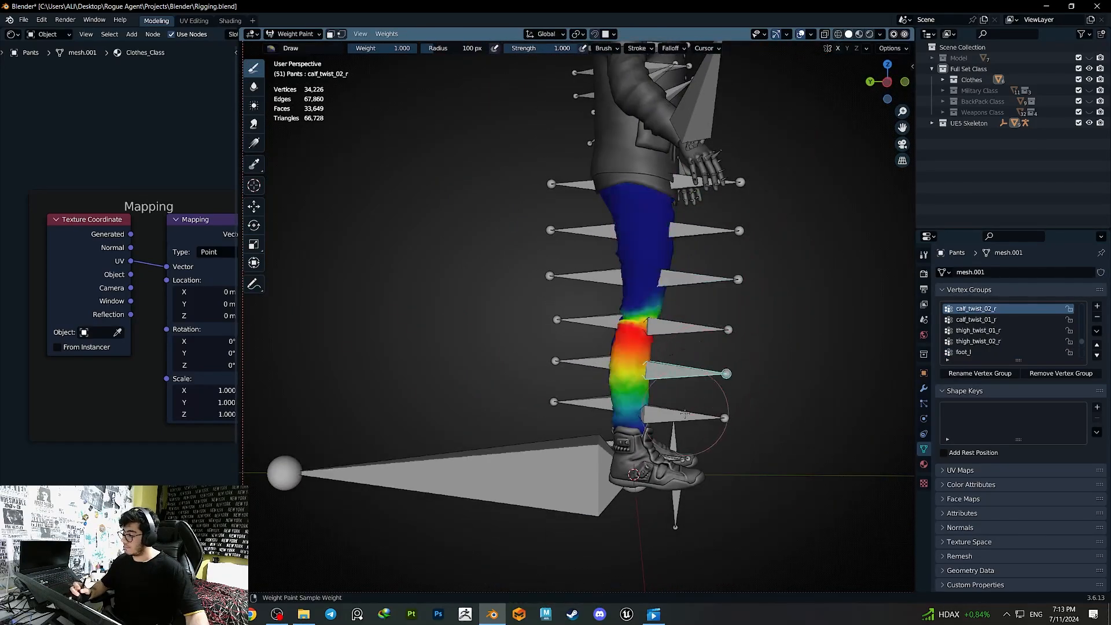
ctrl+click(692, 414)
ctrl+click(694, 374)
ctrl+click(688, 412)
key(q)
click(687, 407)
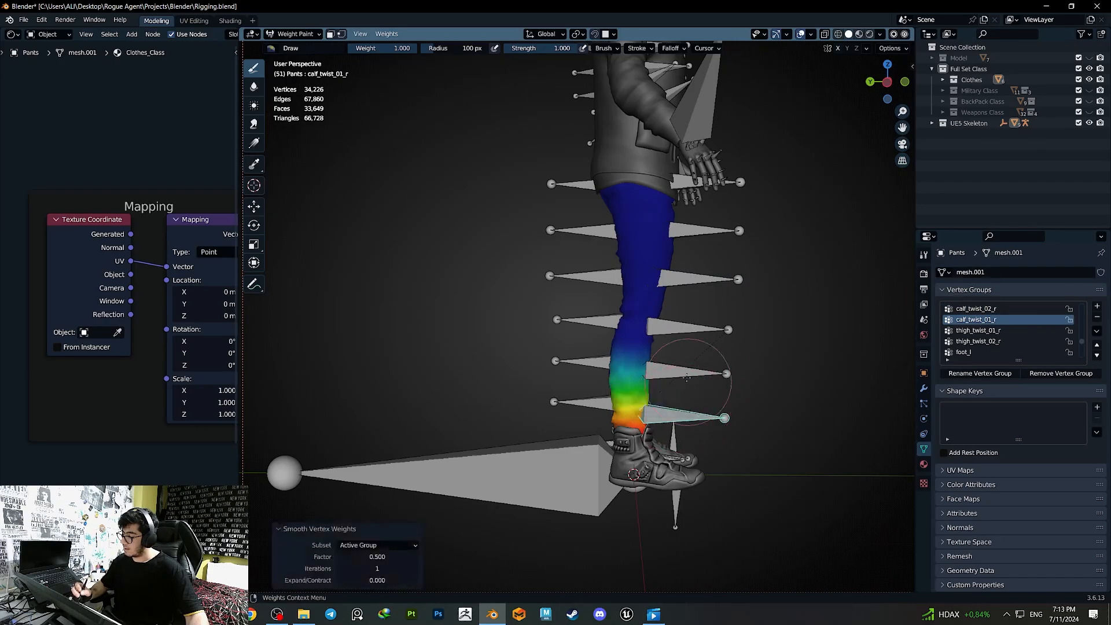
- Smooth the Pants' vertex weights from calf_twist_02_r with the subset set to All Groups
ctrl+click(683, 377)
key(q)
click(682, 377)
click(390, 545)
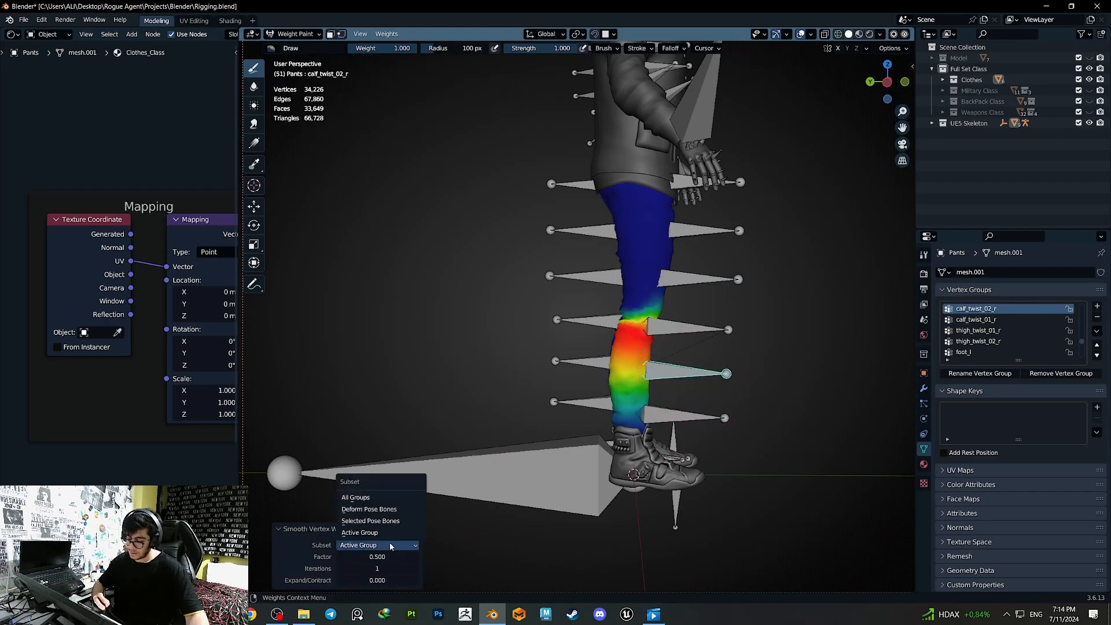
click(370, 498)
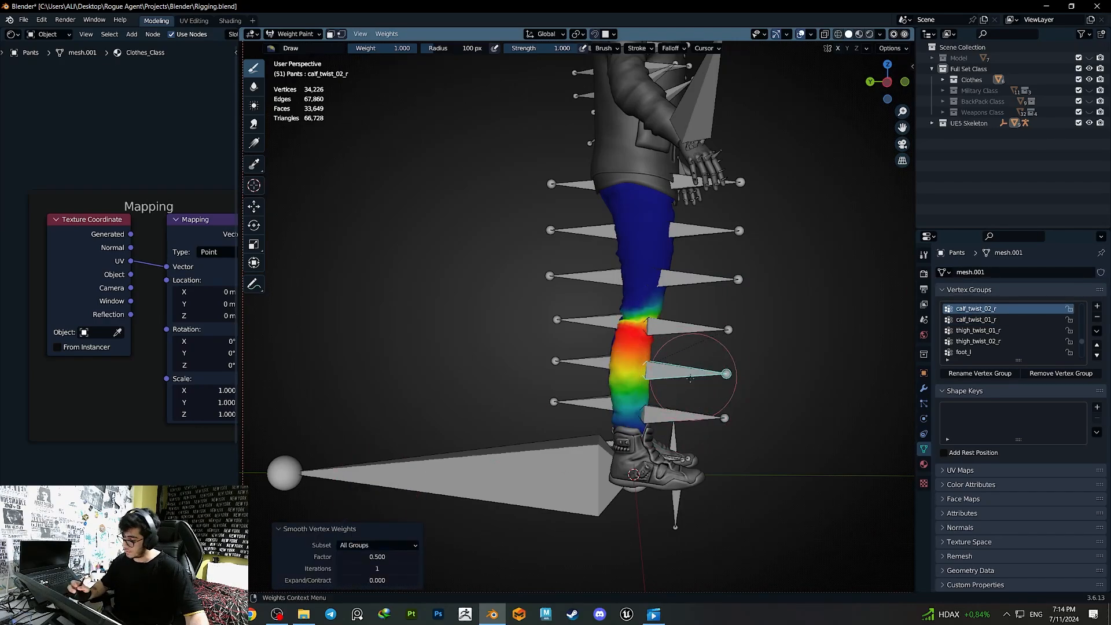
- Test-rotate calf_r, cancel the rotation, and smooth the Pants' vertex weights again
ctrl+click(682, 329)
key(r)
right_click(781, 300)
key(q)
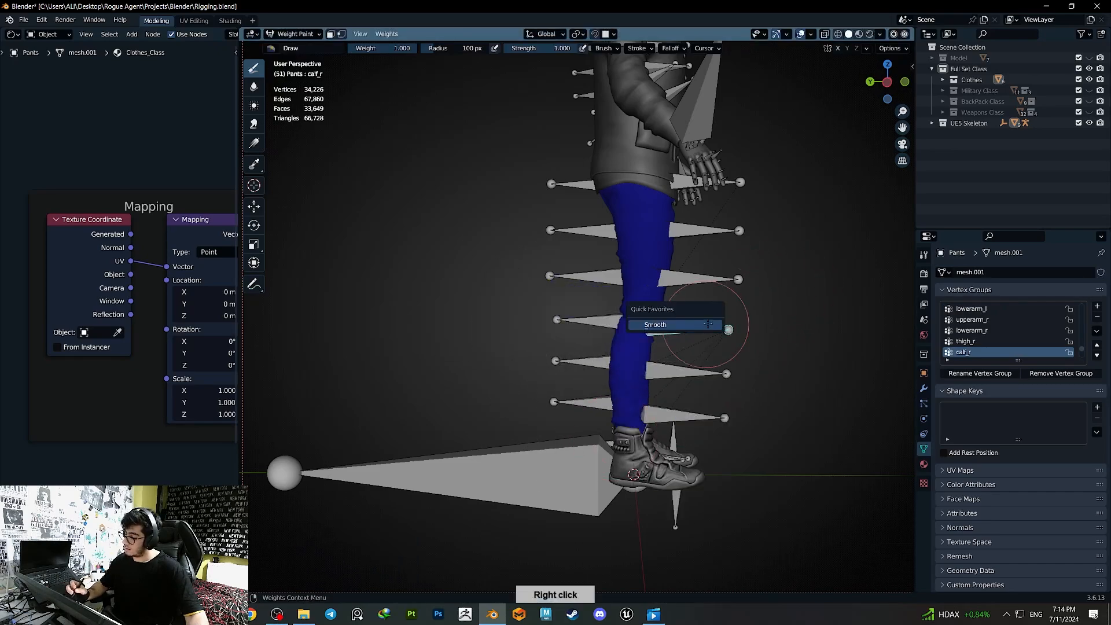
click(708, 324)
- Inspect the Pants' twist bone weights on both legs and test-rotate thigh_twist_02_r, cancelling the rotation
ctrl+click(738, 230)
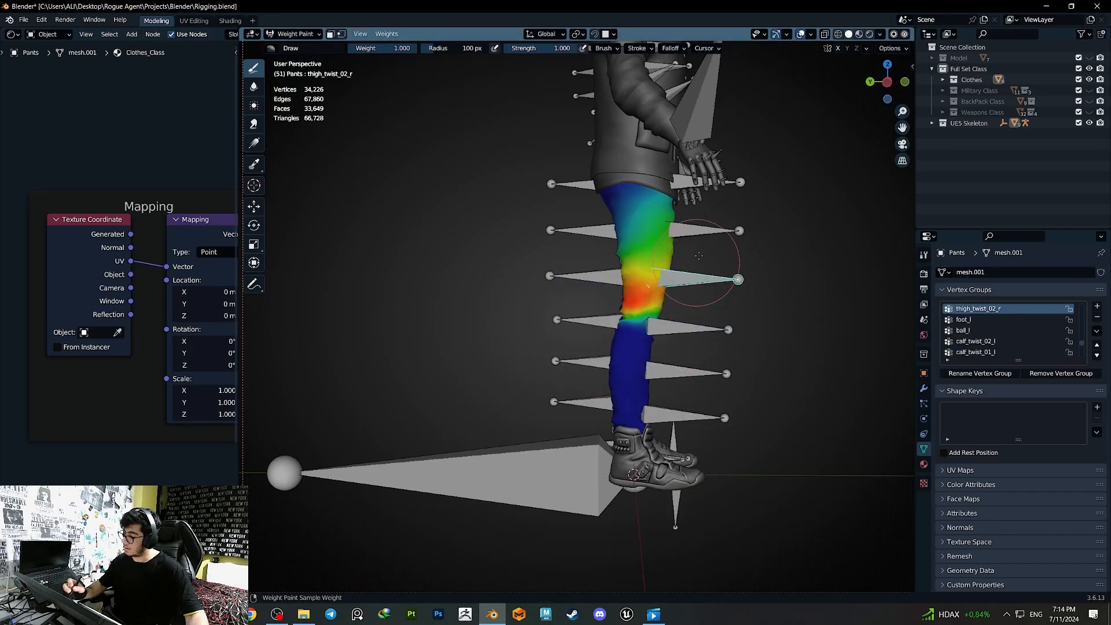
ctrl+click(588, 275)
ctrl+click(578, 395)
ctrl+click(693, 278)
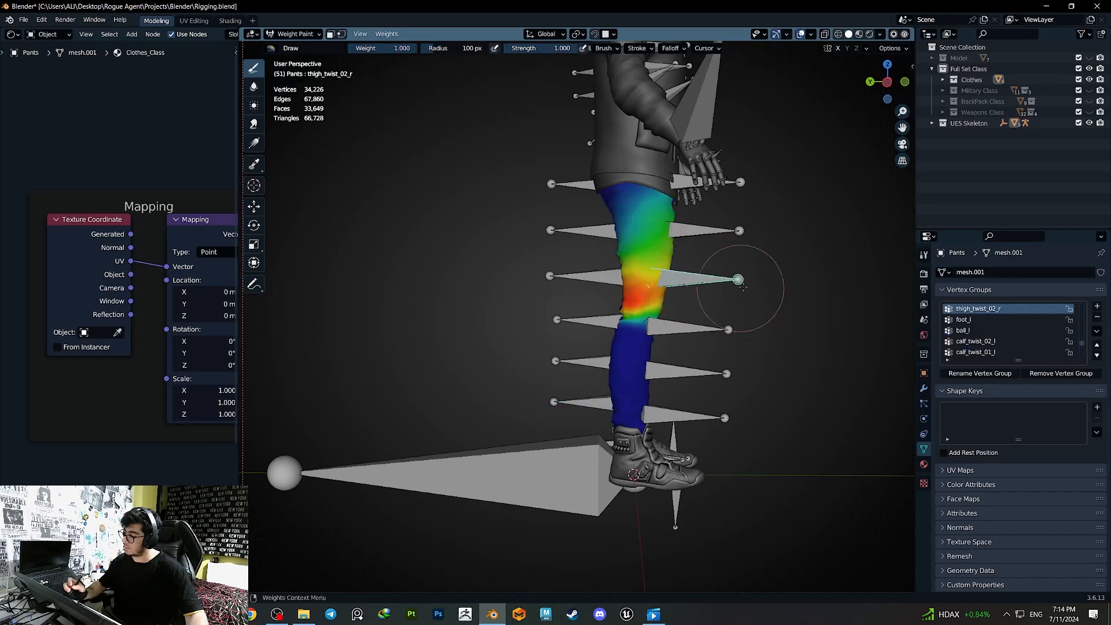
key(r)
right_click(759, 300)
- Test-rotate calf_r repeatedly to examine the Pants' knee deformation from several angles, cancelling each rotation
ctrl+click(701, 328)
key(r)
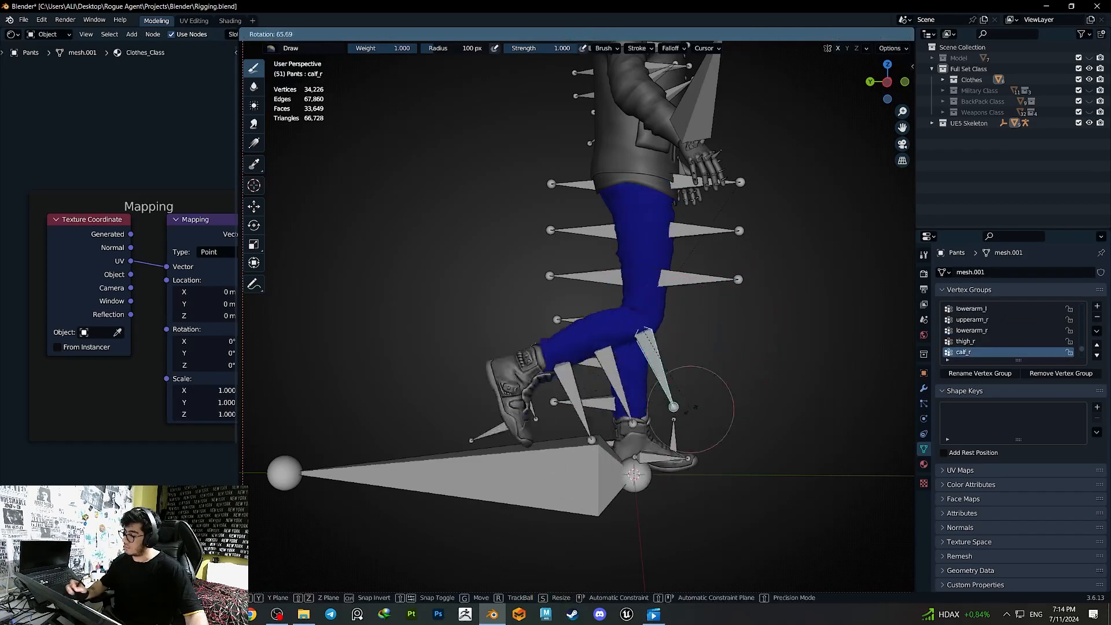
right_click(725, 375)
ctrl+middle_drag(725, 376, 758, 271)
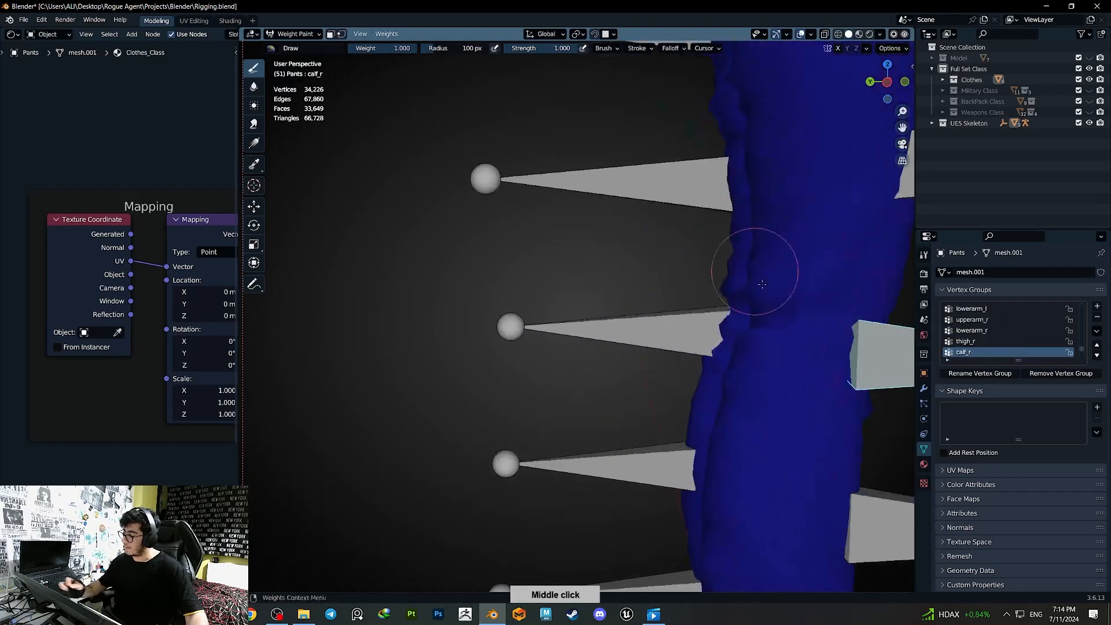
key(r)
right_click(731, 494)
middle_drag(836, 371, 682, 415)
key(r)
right_click(714, 446)
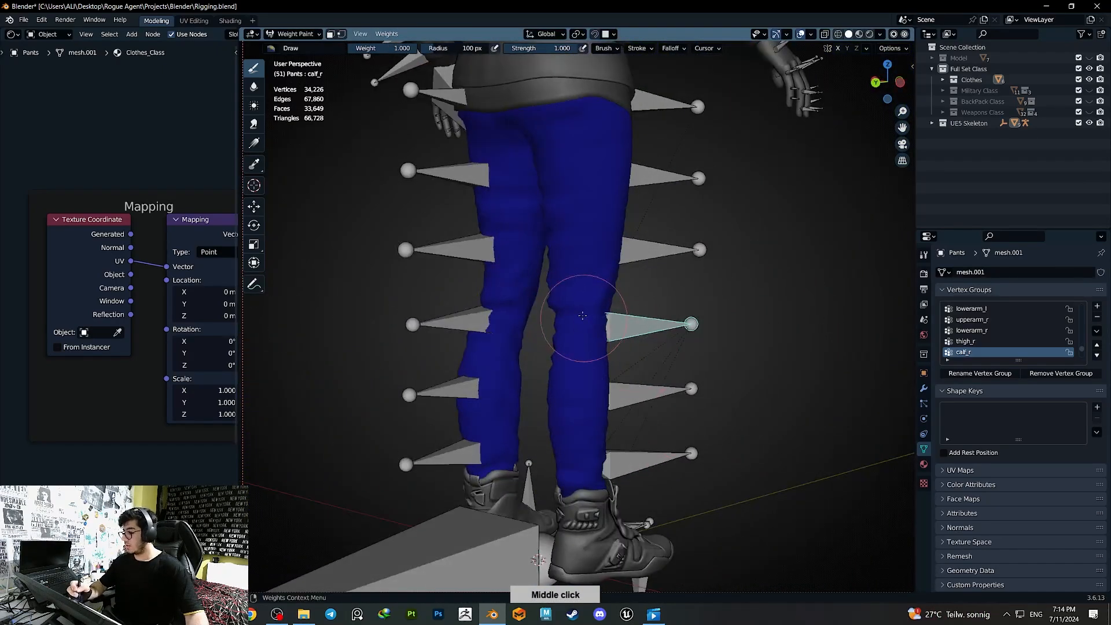
middle_drag(582, 315, 642, 362)
middle_drag(564, 322, 572, 332)
- Test-rotate thigh_l twice, cancelling each rotation, and show the Pants' thigh_twist_01_l weights
ctrl+click(605, 125)
middle_drag(668, 180, 603, 189)
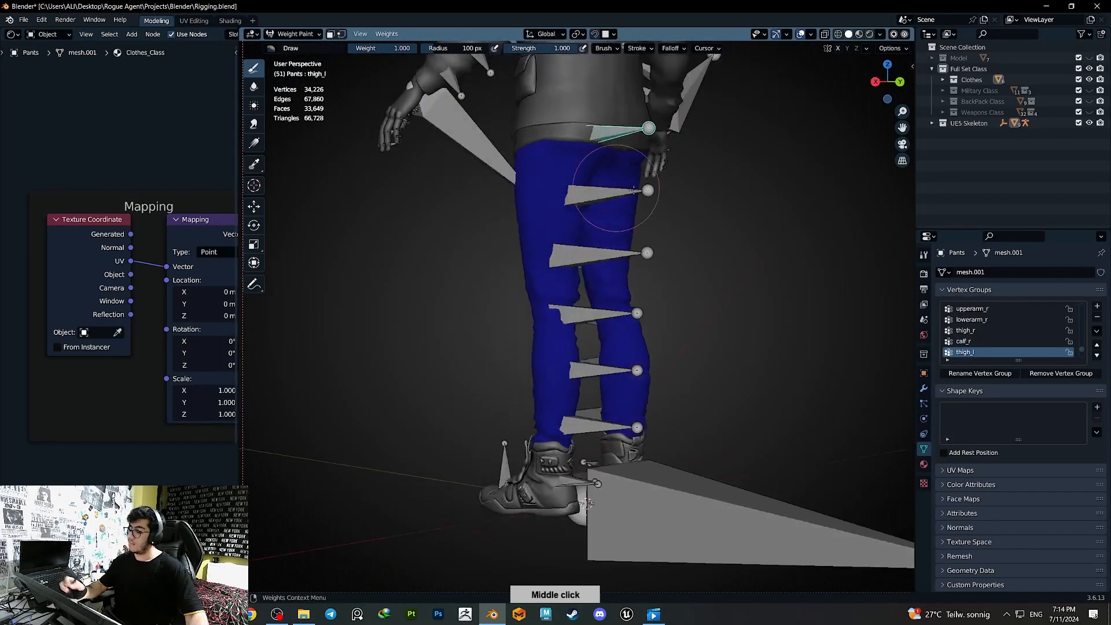
key(r)
right_click(692, 283)
key(r)
middle_drag(793, 246, 831, 266)
right_click(702, 324)
ctrl+click(592, 299)
- Return to Object Mode and try moving an upper-body clothing piece, cancelling the move
click(292, 38)
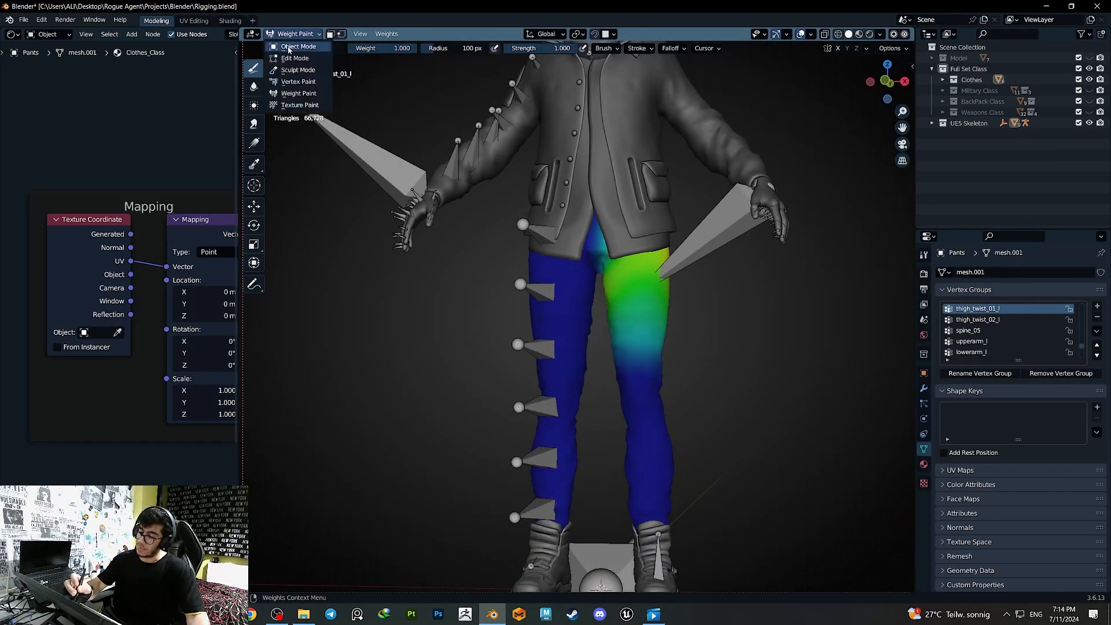
click(296, 46)
shift+middle_drag(536, 262, 597, 341)
click(690, 223)
click(672, 286)
key(g)
shift+middle_drag(672, 286, 616, 407)
right_click(705, 373)
- Unhide the SKM_Quinn_Simple.001 mannequin mesh in the UE5 Skeleton collection and select it
click(932, 123)
click(1089, 177)
scroll(617, 374, down, 1)
click(573, 166)
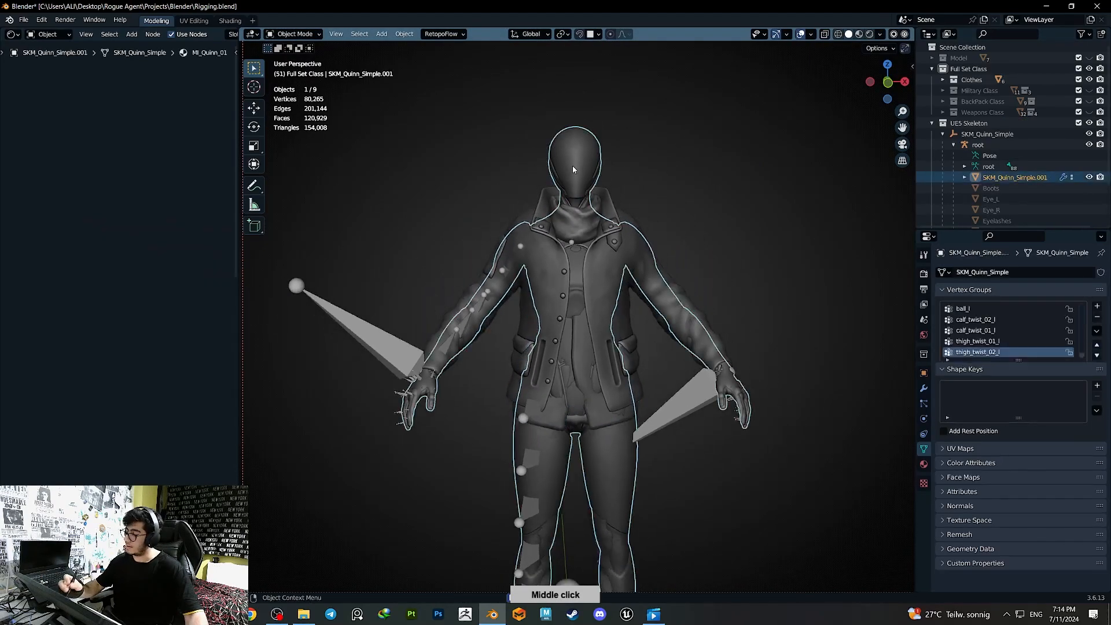
- Select the Shirt and add a Data Transfer modifier to it
click(591, 355)
click(924, 388)
key(q)
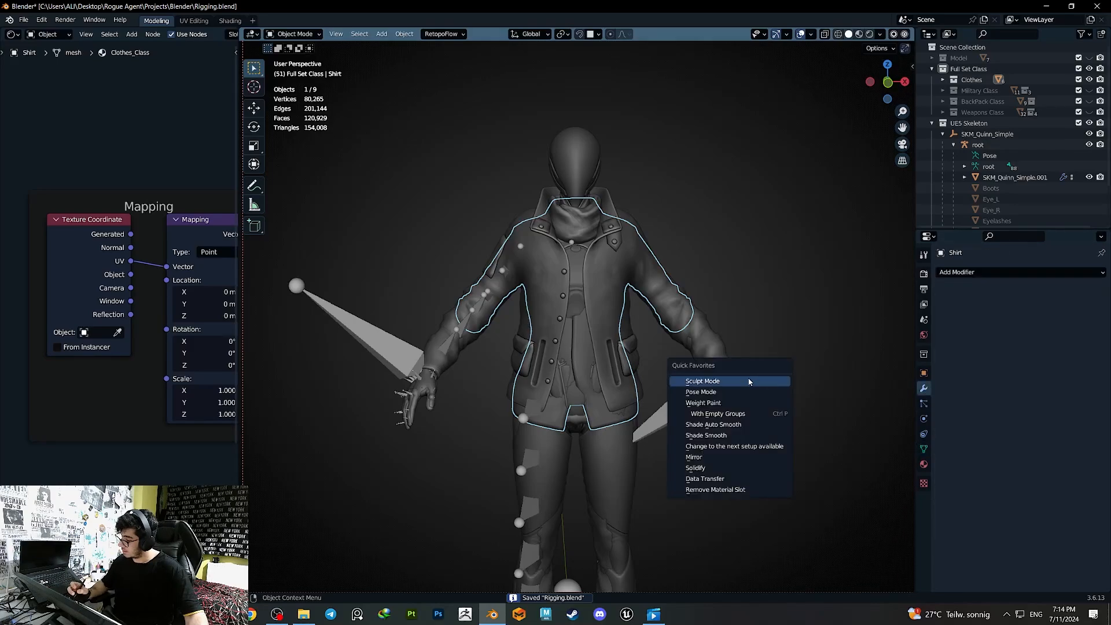
click(721, 480)
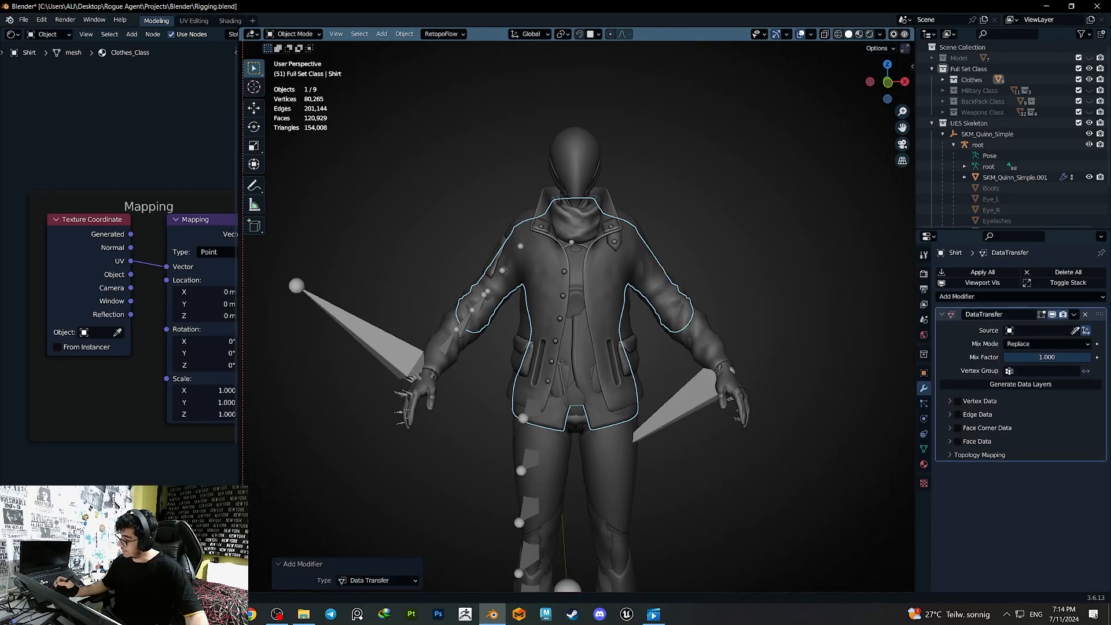
- Transfer vertex group weights from SKM_Quinn_Simple.001 to the Shirt using Nearest Vertex mapping, generate the data layers and apply the modifier
click(610, 466)
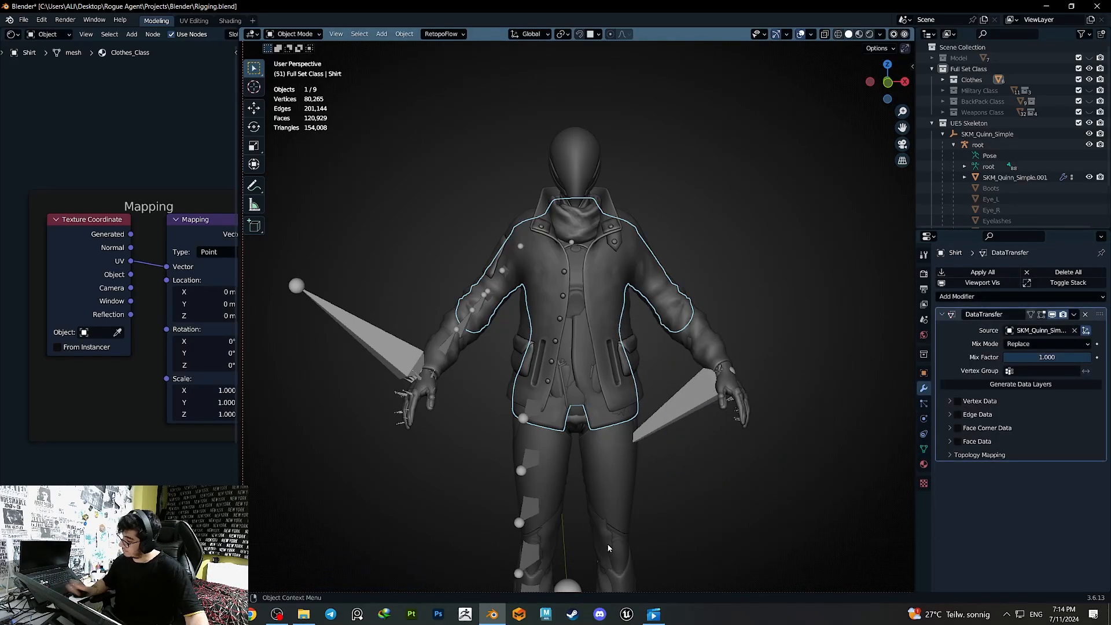
click(956, 405)
click(1034, 384)
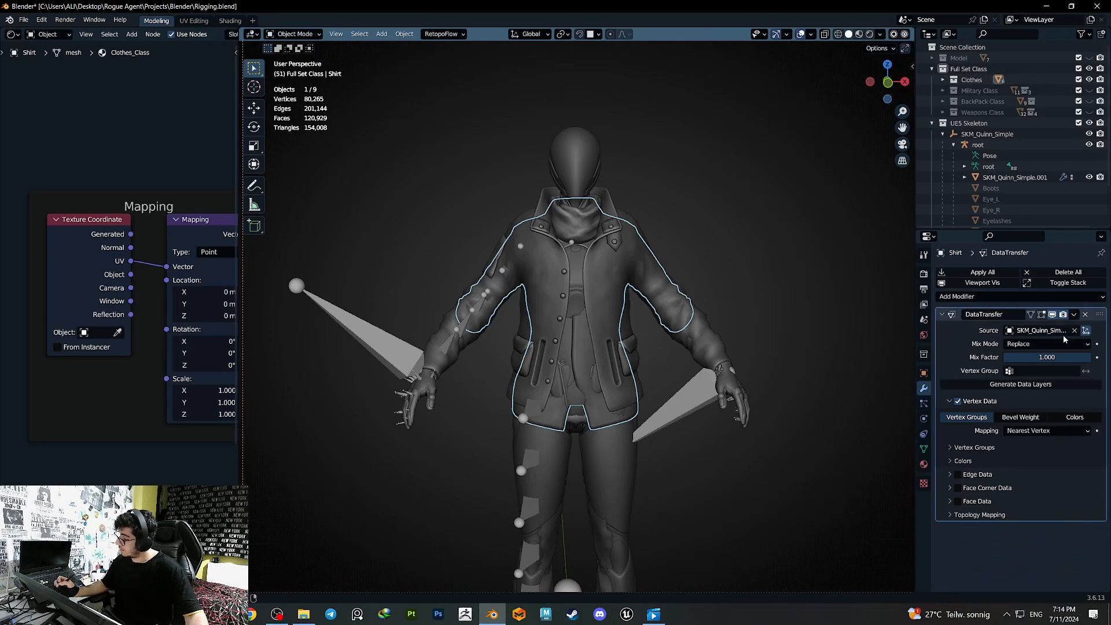
key(ctrl+a)
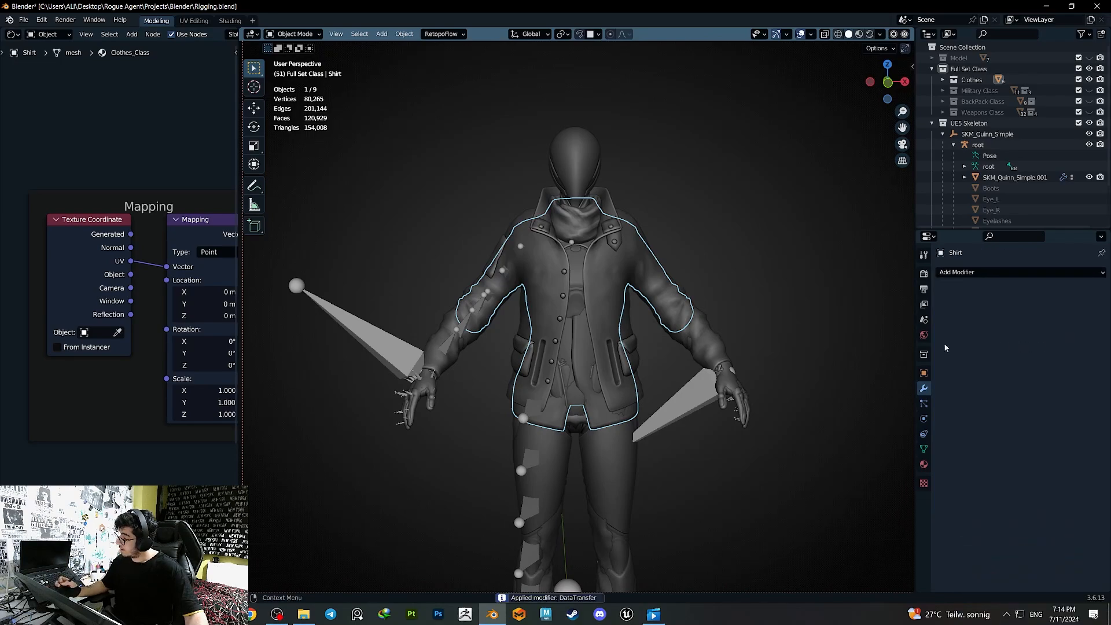
- Parent the Shirt to the root armature
click(923, 447)
shift+click(684, 407)
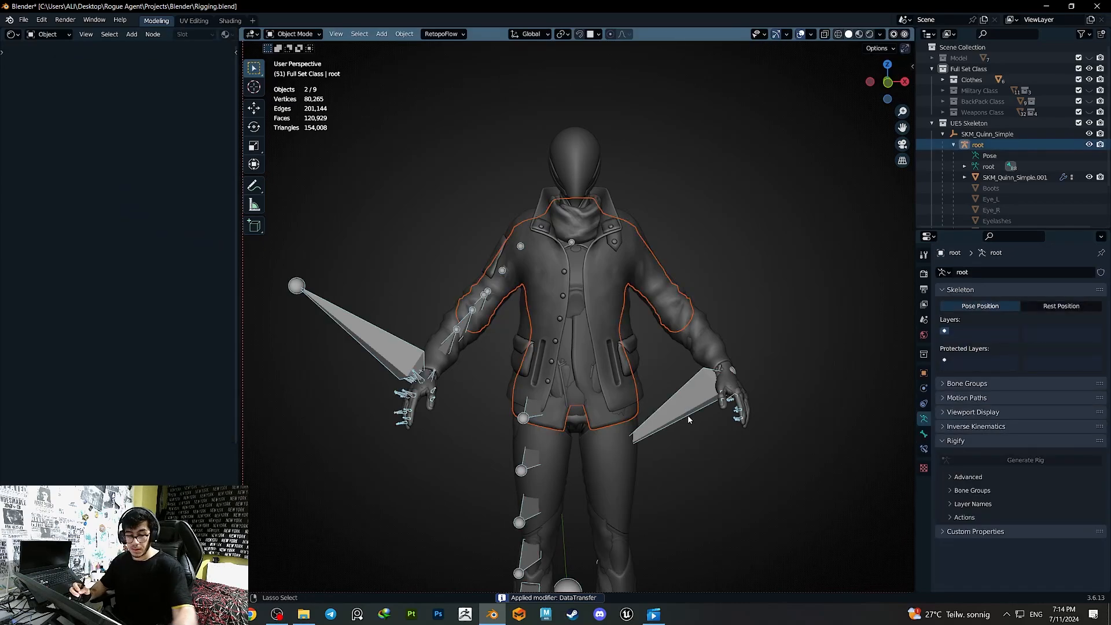
key(ctrl+p)
click(685, 416)
- Hide the outer jacket and the SKM_Quinn_Simple.001 mannequin mesh to expose the Shirt
middle_drag(636, 443, 620, 289)
click(697, 344)
key(h)
click(623, 316)
key(h)
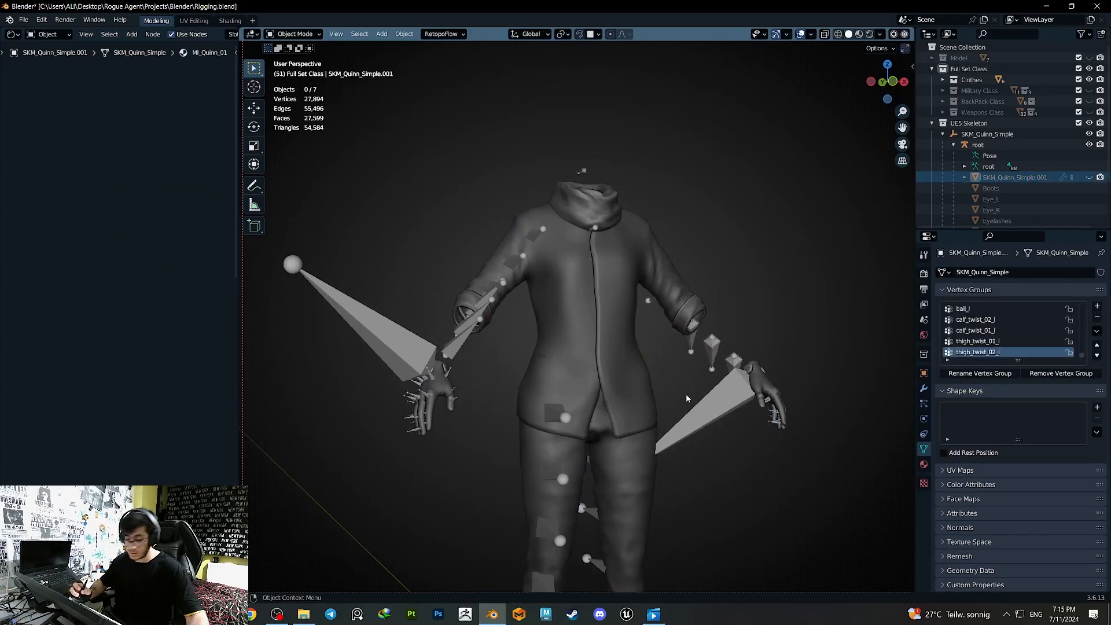
- Enter Pose Mode on the root armature and test-rotate upperarm_r, cancelling the rotation
click(700, 405)
key(q)
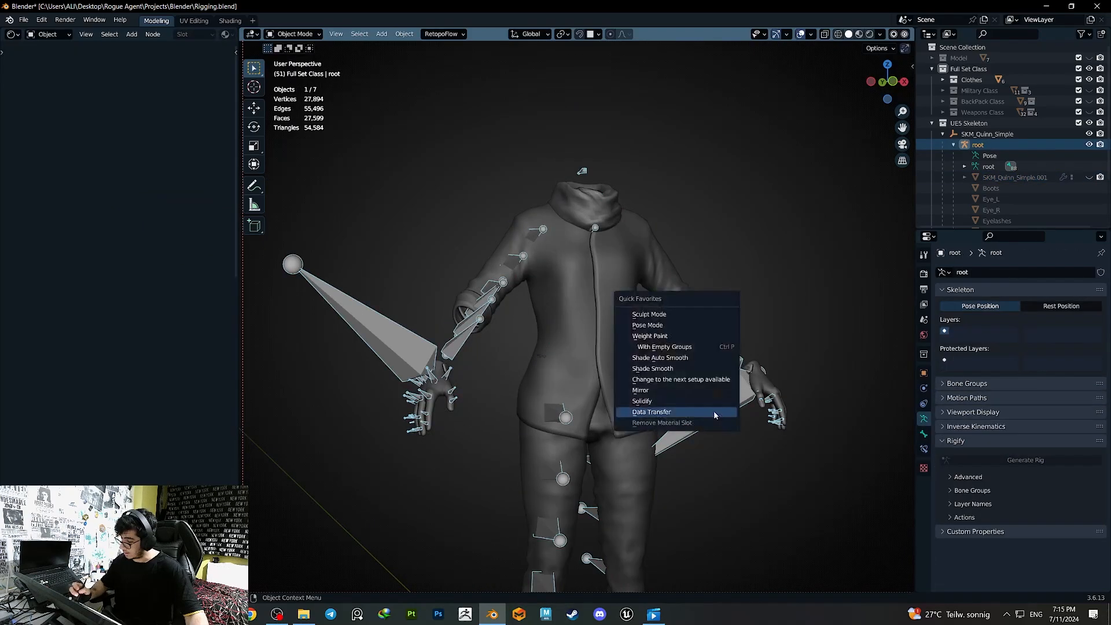
click(672, 328)
middle_drag(671, 328, 657, 328)
click(523, 235)
key(r)
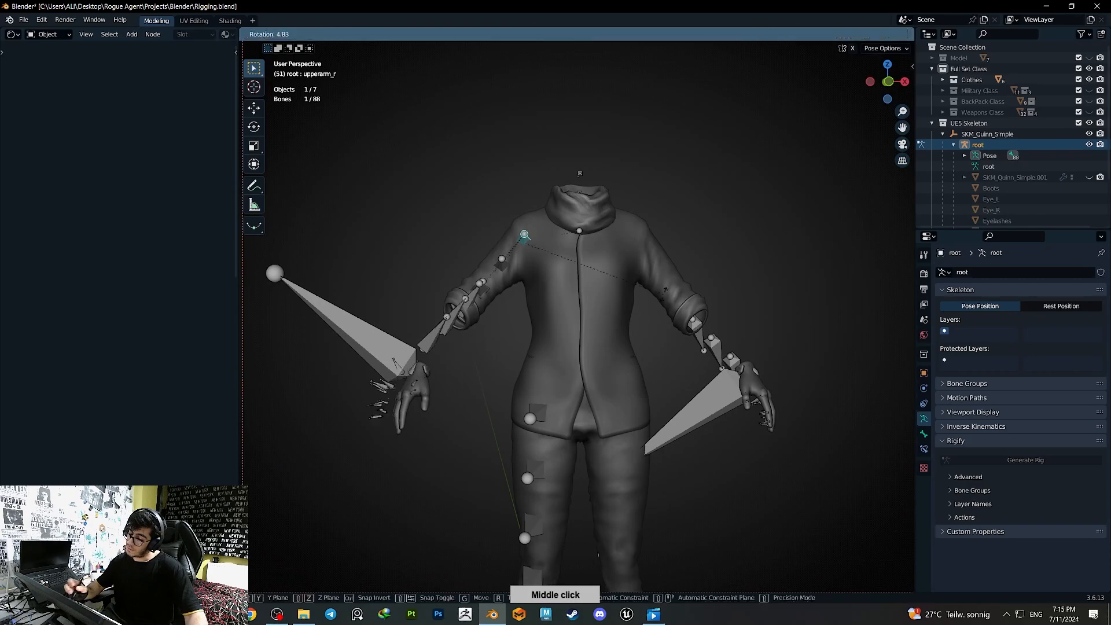
right_click(591, 438)
- Test-rotate clavicle_r twice, reverting each rotation, and return to Object Mode
click(579, 232)
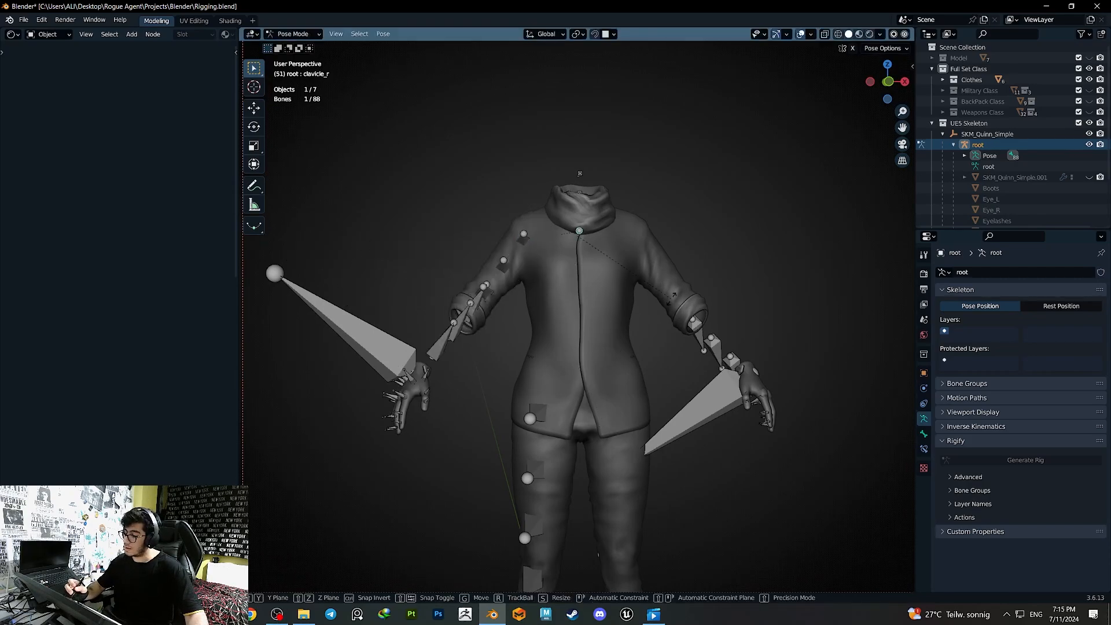
key(r)
right_click(623, 394)
middle_drag(624, 394, 576, 206)
key(r)
click(524, 272)
middle_drag(522, 258, 330, 73)
key(ctrl+z)
click(293, 34)
click(289, 44)
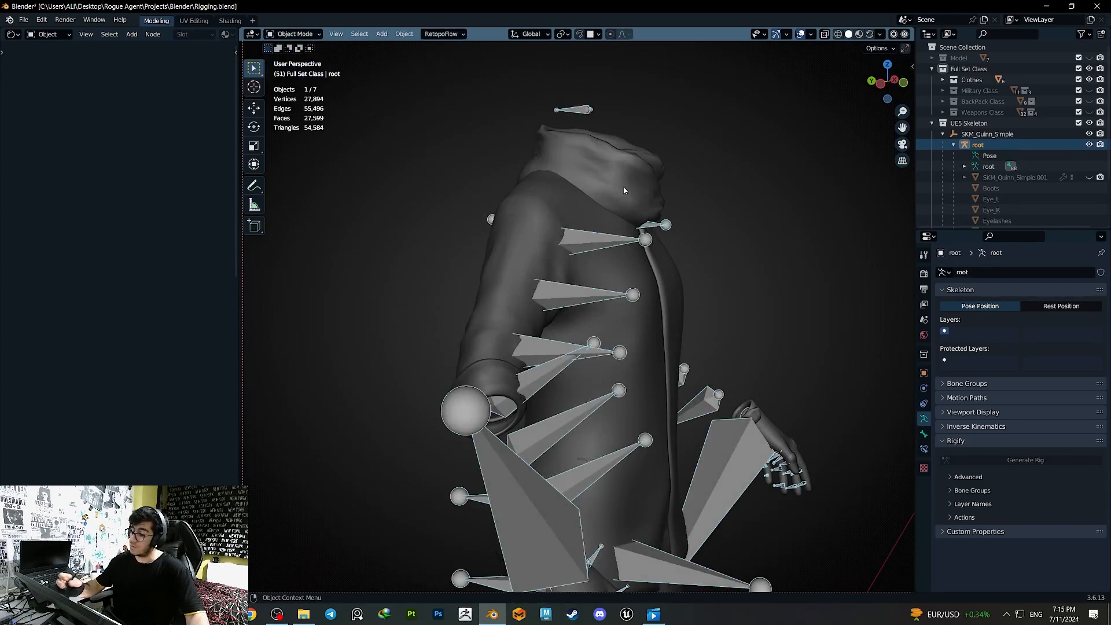
click(560, 260)
shift+click(590, 242)
key(ctrl+p)
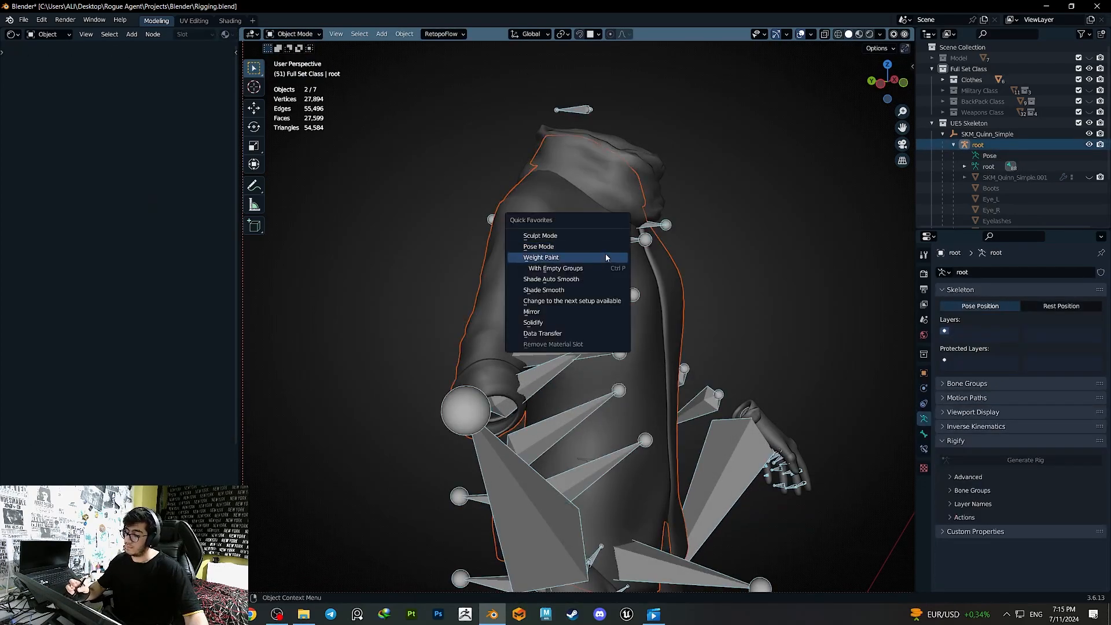
key(Escape)
- Select the root armature, add the Shirt as the active object and enter Weight Paint mode
click(590, 249)
middle_drag(603, 242, 545, 276)
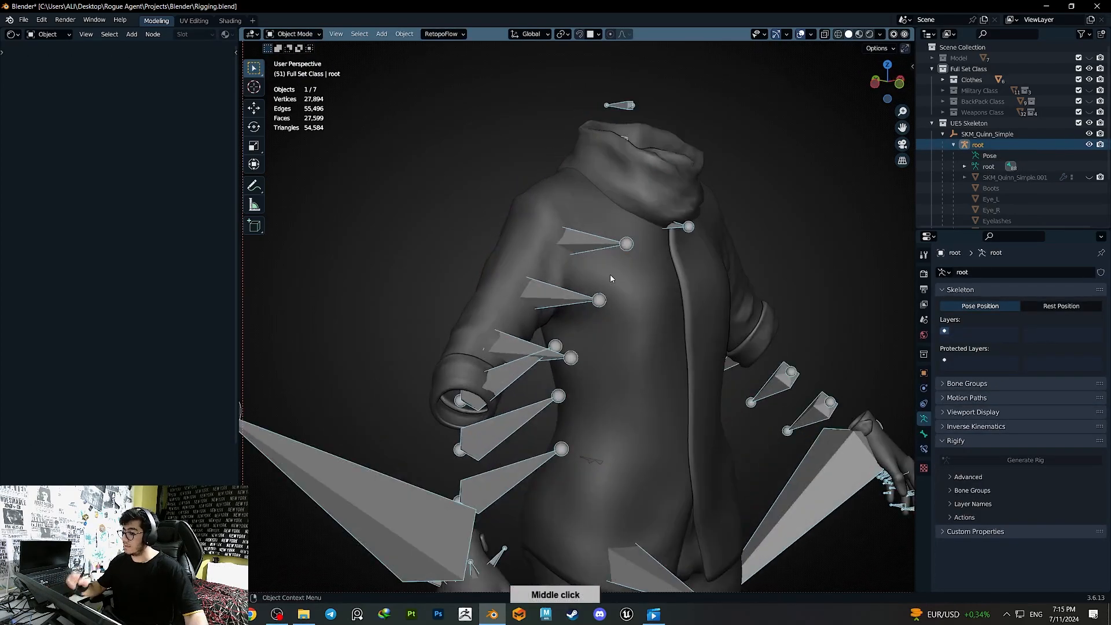
shift+click(653, 287)
key(q)
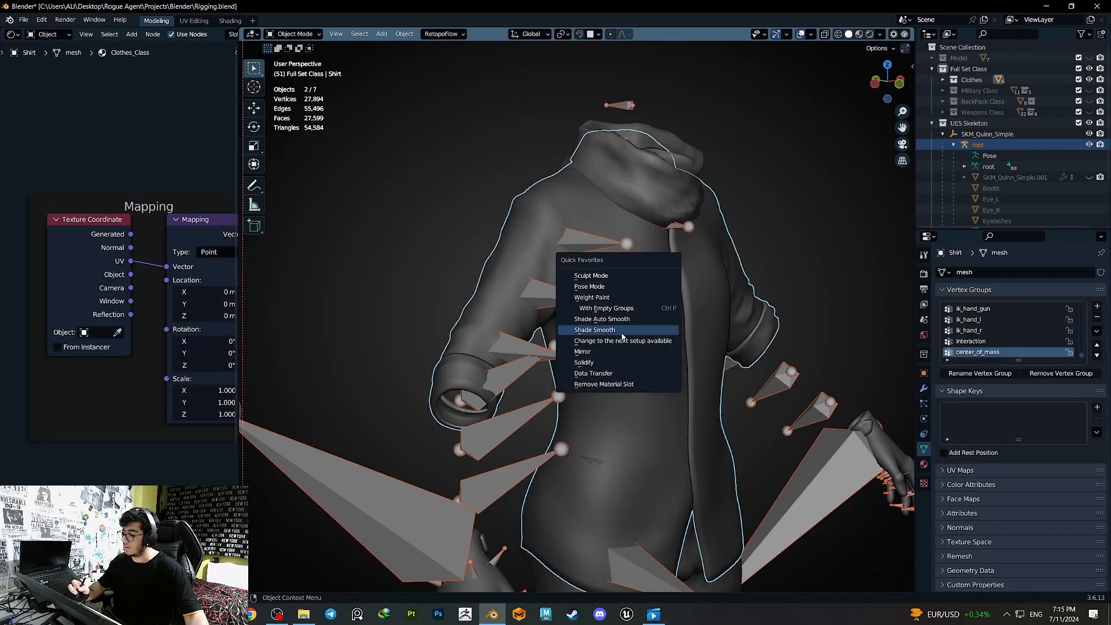
click(620, 297)
- Inspect the Shirt's weights for upperarm_r, upperarm_twist_01_r and clavicle_l from front and back
ctrl+click(578, 238)
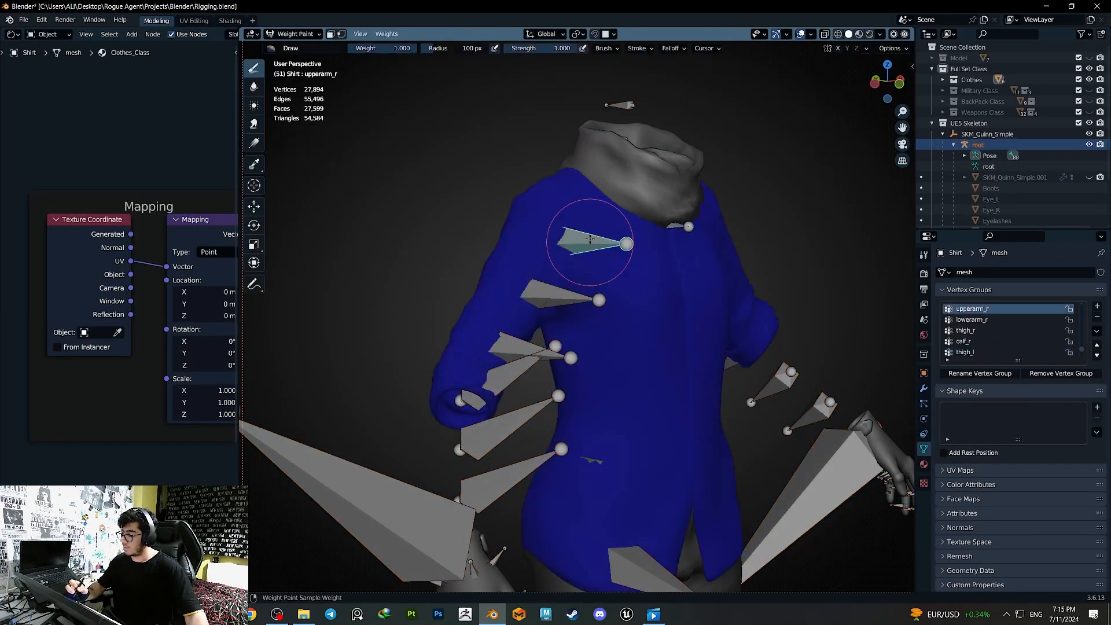
middle_drag(565, 224, 622, 287)
ctrl+click(553, 296)
middle_drag(552, 296, 484, 260)
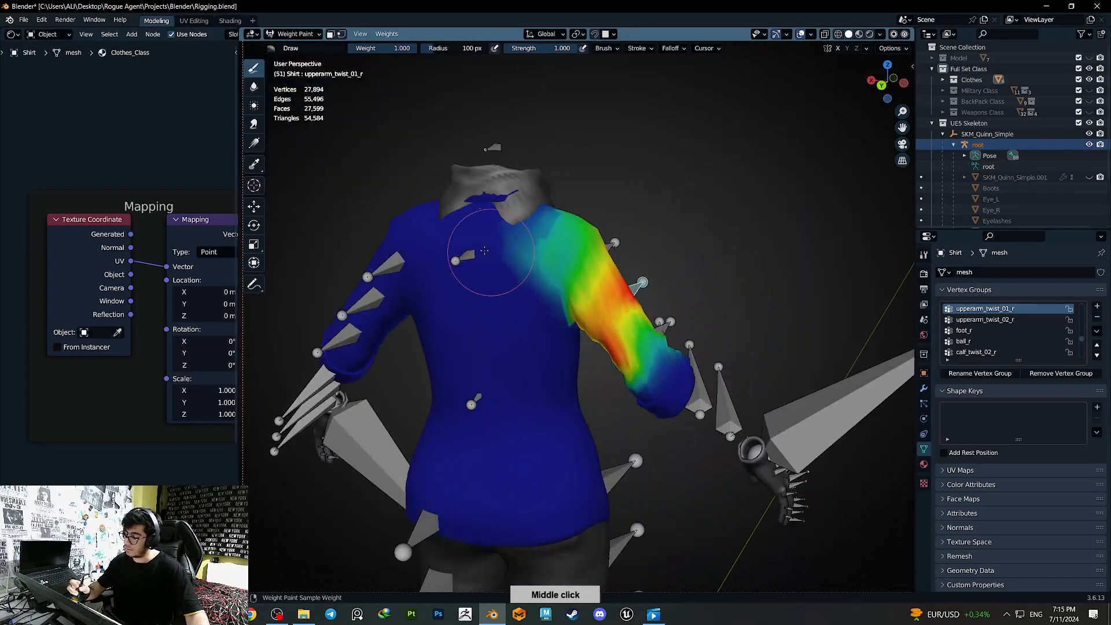
ctrl+click(460, 259)
- Show the Shirt's clavicle_r weights in front wireframe view and test-rotate the bone, cancelling the rotation
click(904, 83)
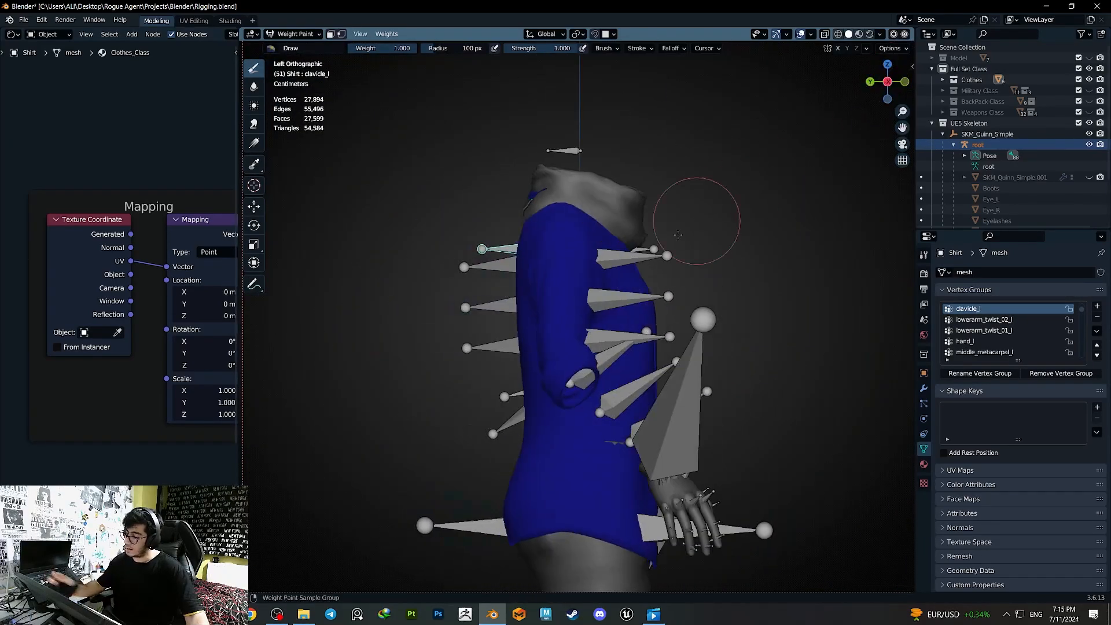
click(904, 82)
key(shift+z)
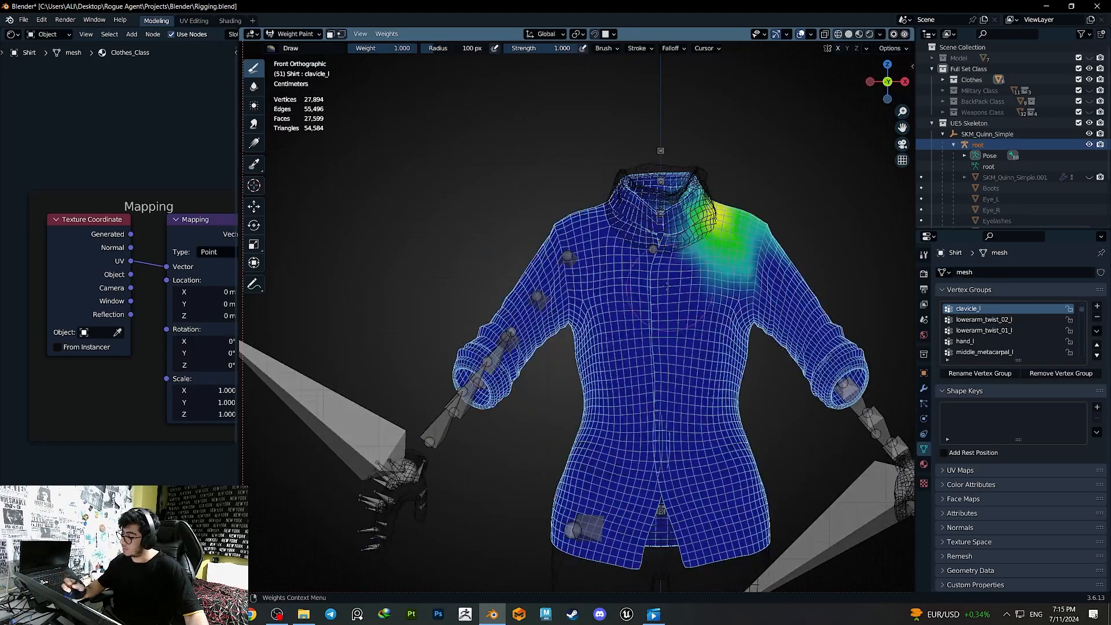
ctrl+click(657, 255)
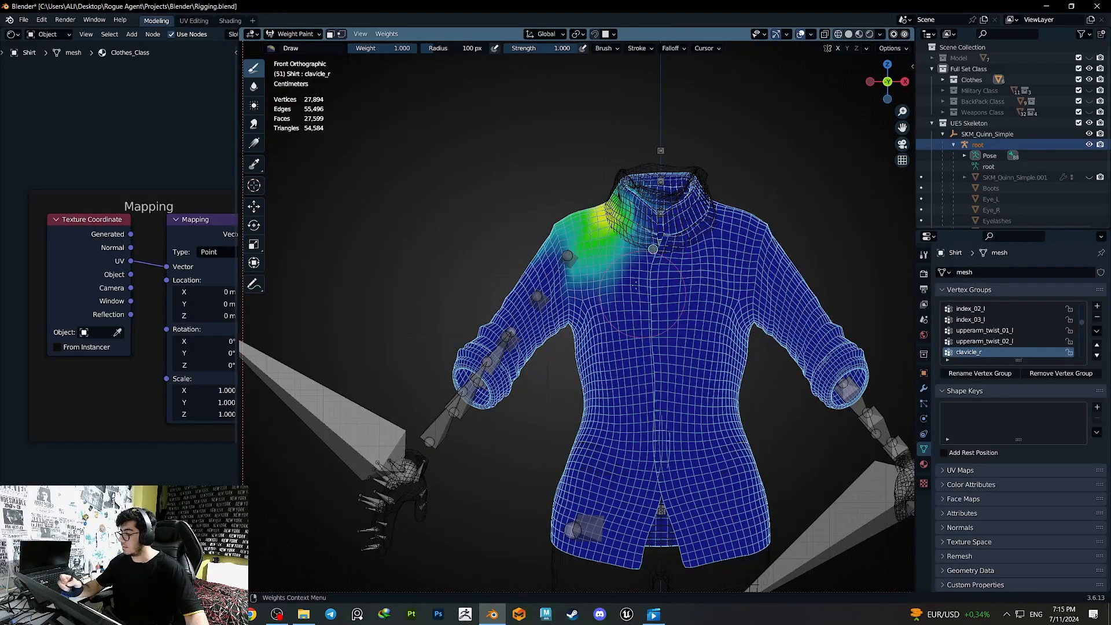
key(r)
right_click(668, 325)
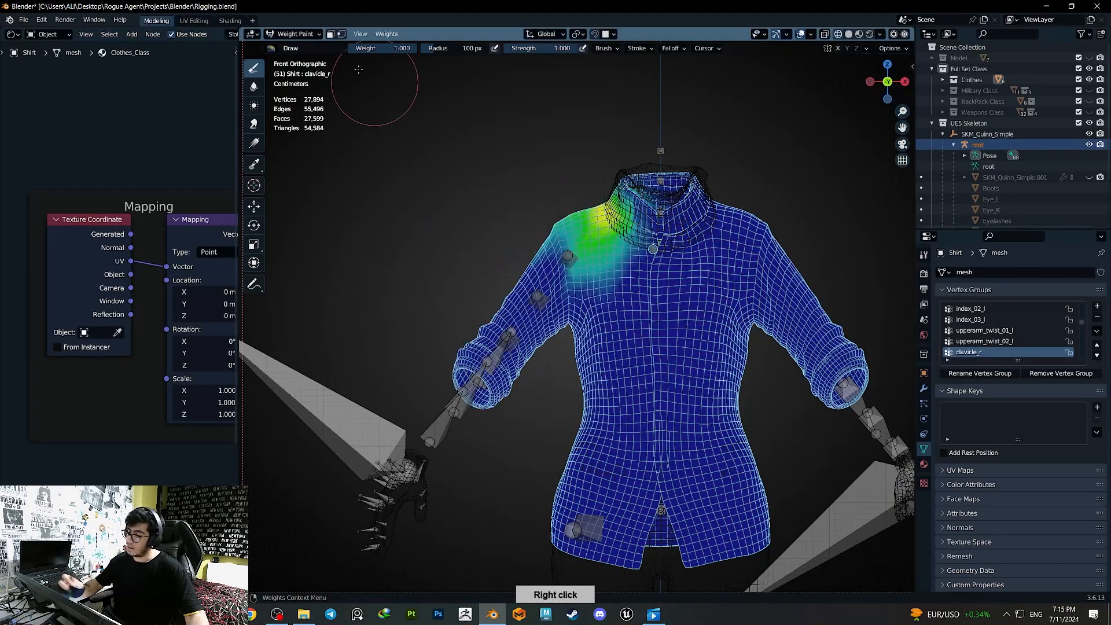
- Return to Object Mode, hide the Scarf and select the Shirt
click(294, 33)
click(292, 45)
click(669, 226)
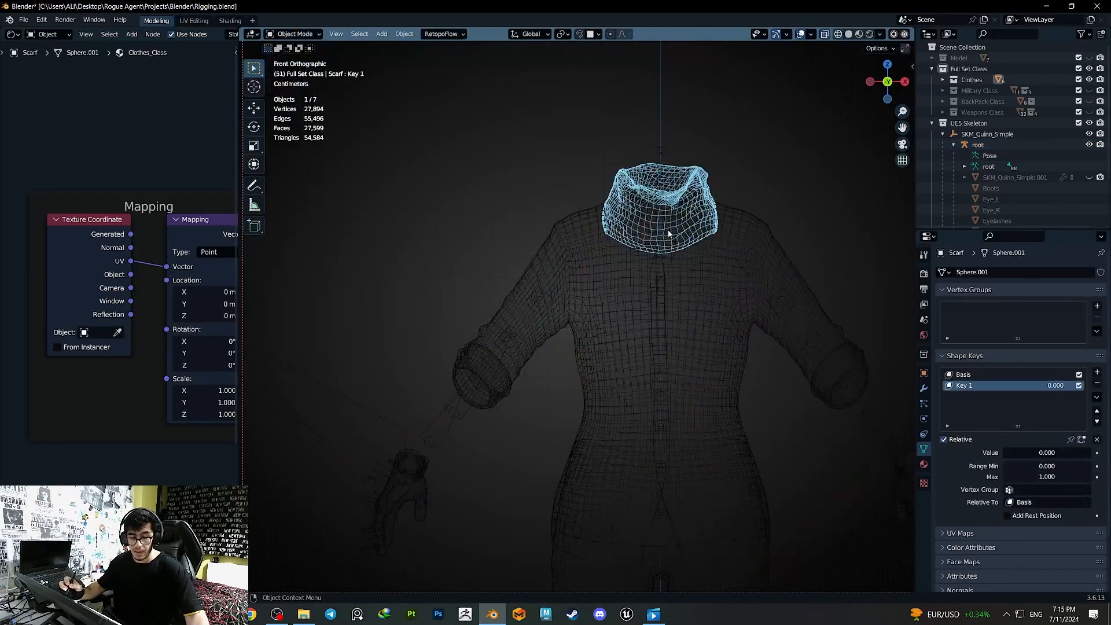
click(668, 230)
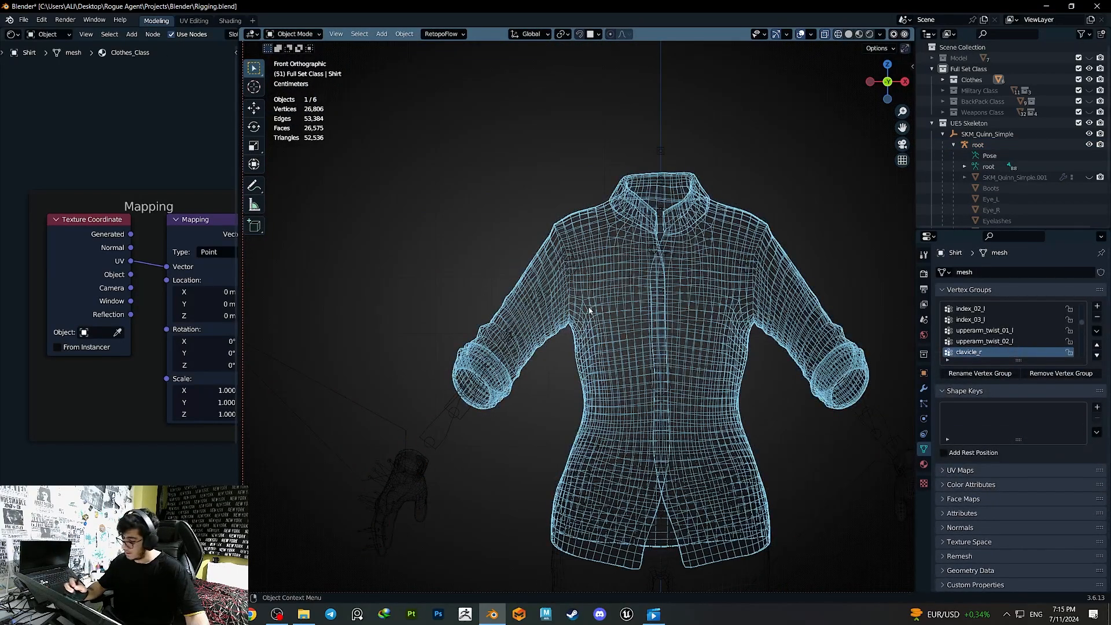
- Put the root armature in Pose Mode with solid shading and test-rotate clavicle_r, cancelling the rotation
click(450, 407)
key(q)
click(444, 398)
key(shift+z)
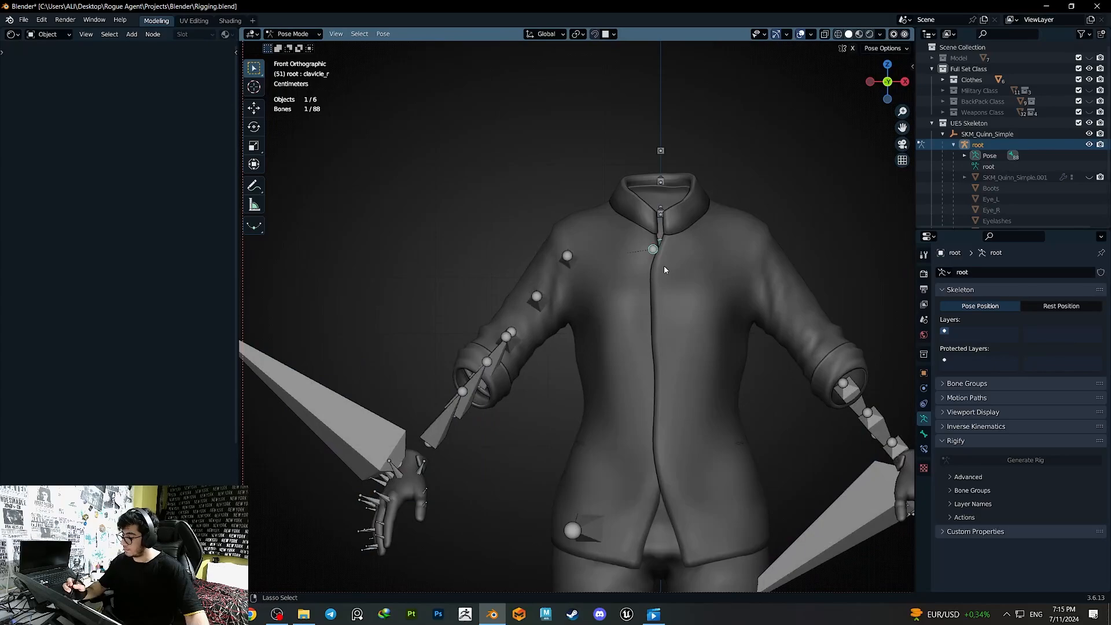
key(r)
right_click(512, 160)
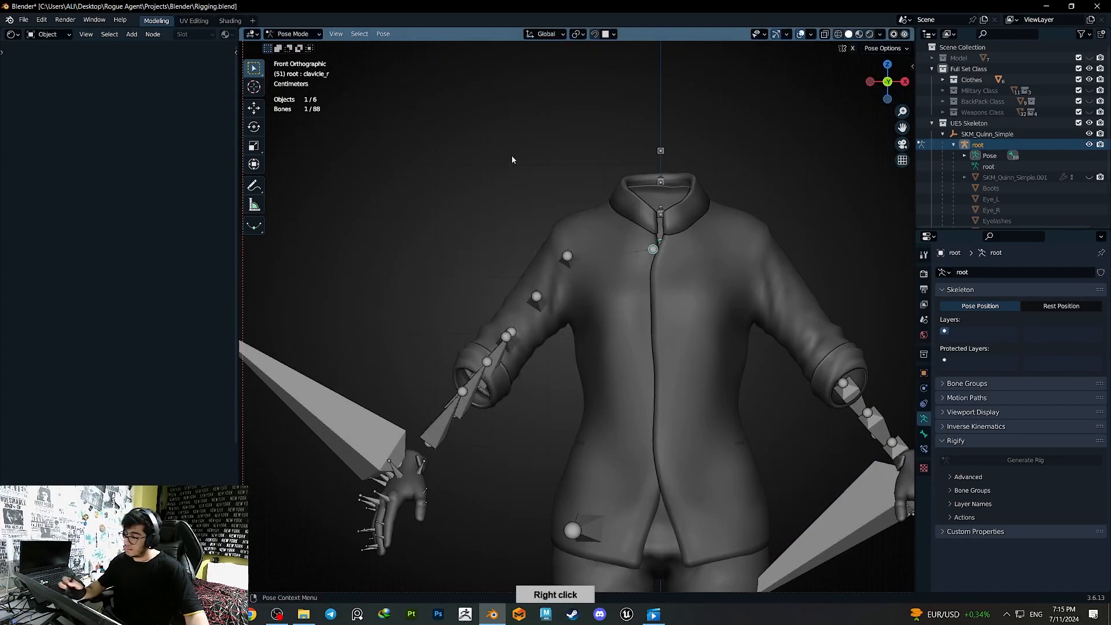
- Return to Object Mode, add the Shirt to the armature selection and enter Weight Paint mode on it
click(293, 33)
click(286, 44)
shift+click(616, 265)
key(q)
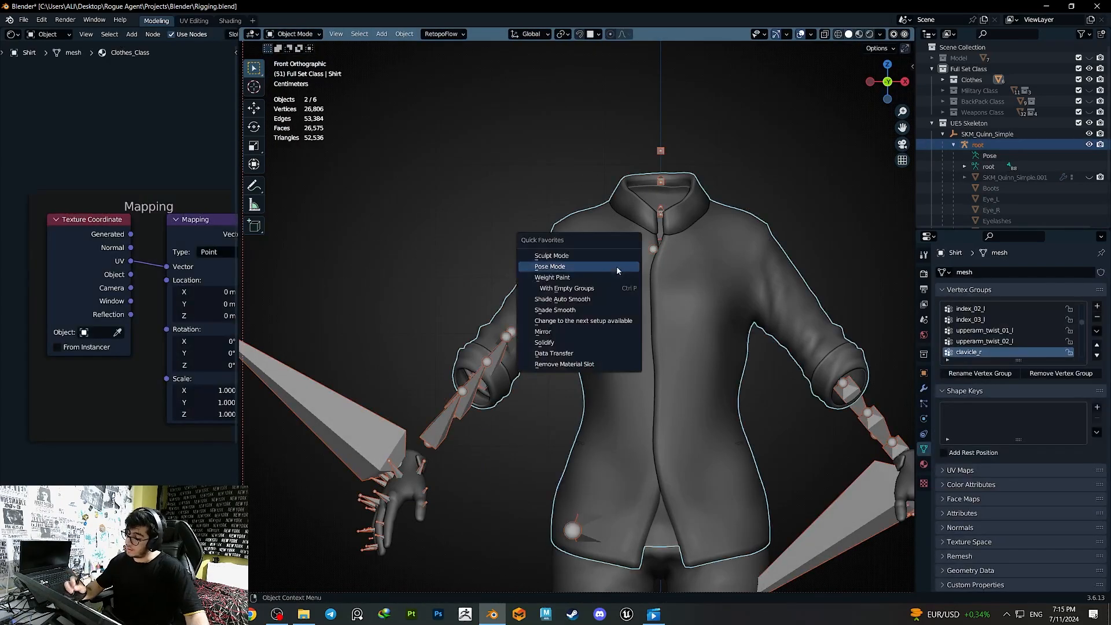
click(580, 280)
- Test-rotate clavicle_r twice with the Shirt's weights displayed, checking the collar's deformation and reverting both rotations
key(r)
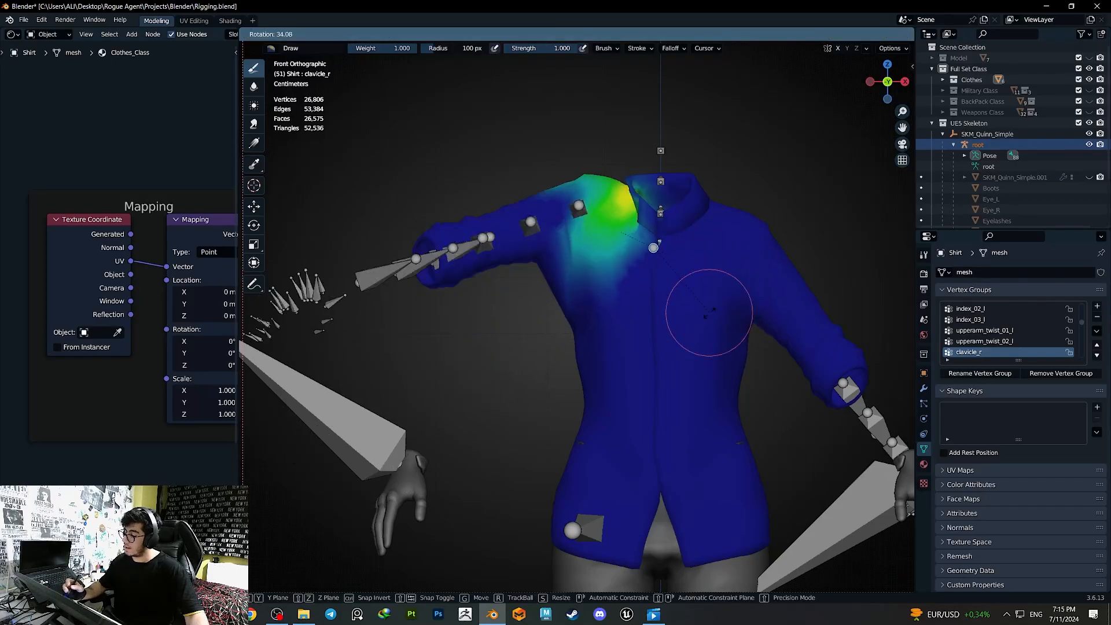
click(710, 299)
shift+middle_drag(707, 268, 703, 244)
key(ctrl+z)
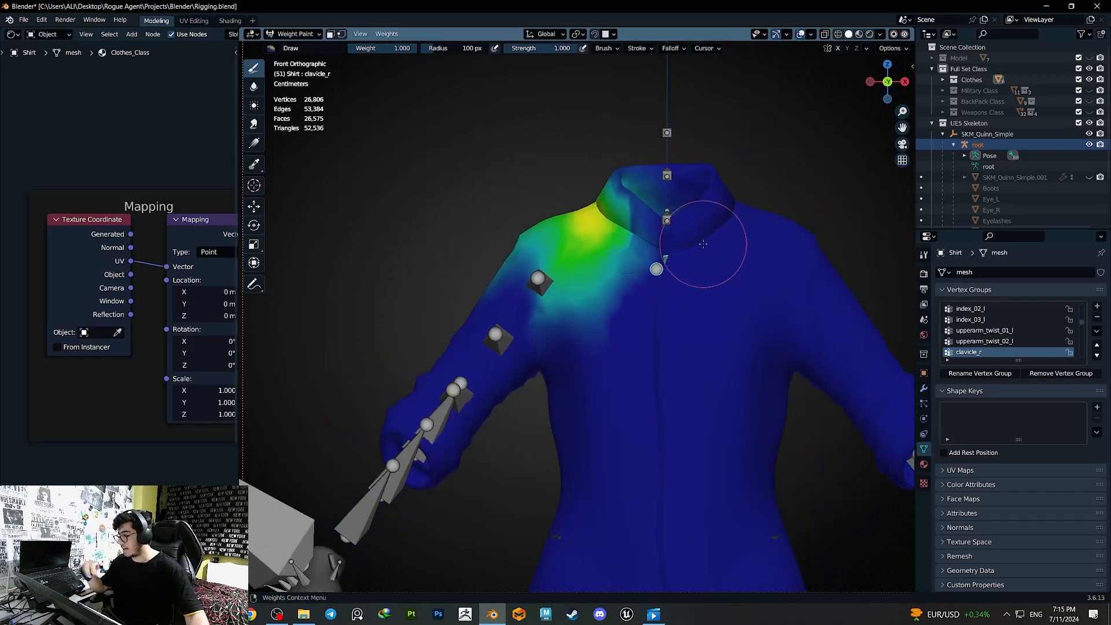
key(r)
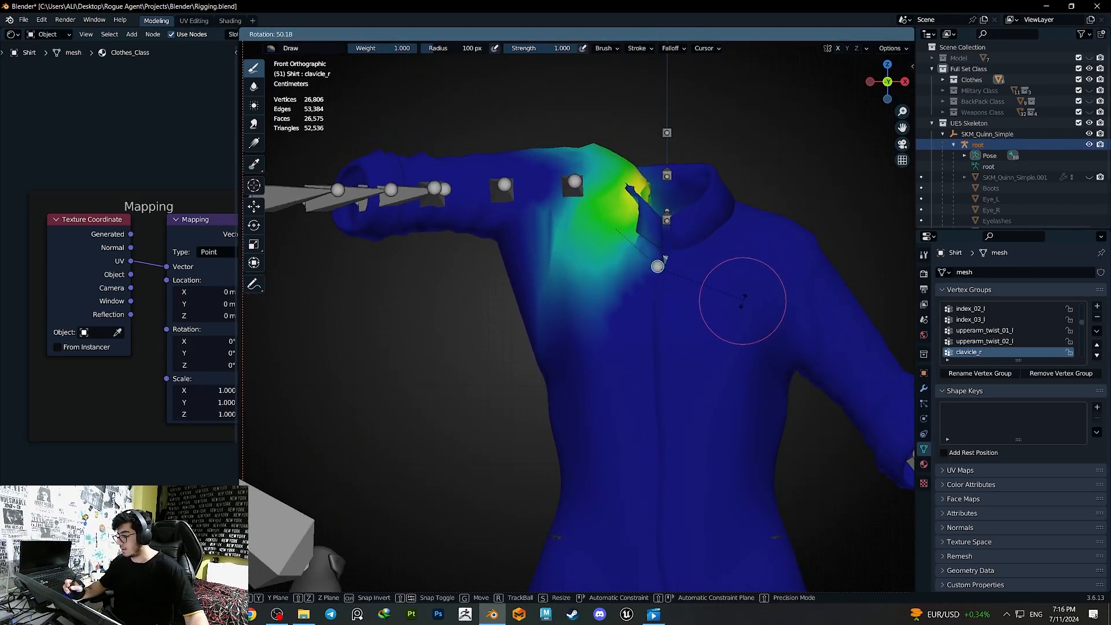
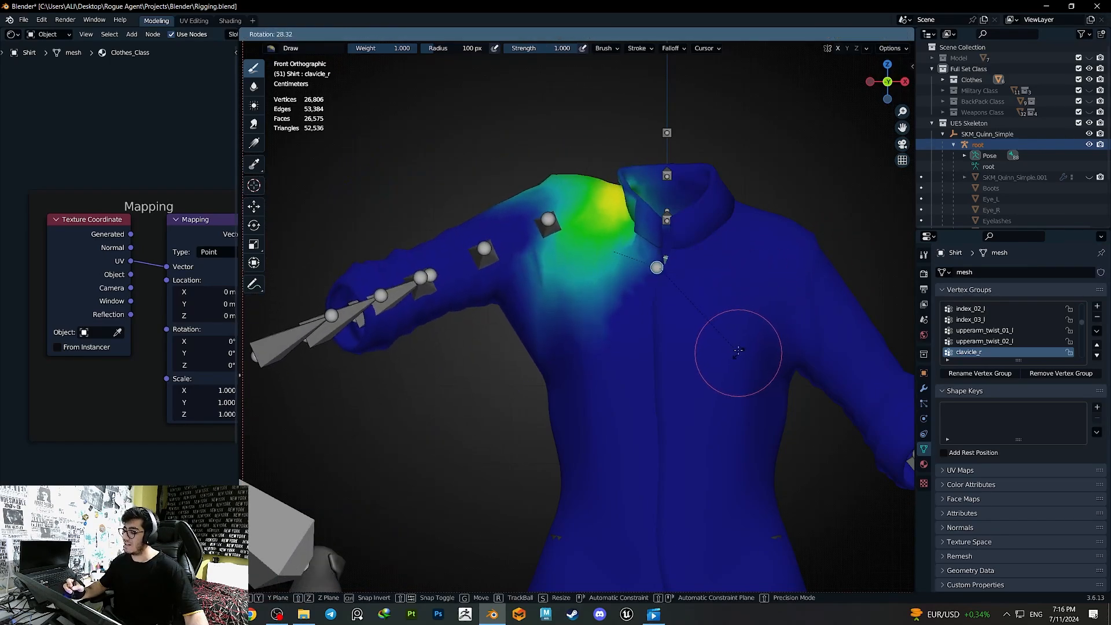
right_click(752, 284)
shift+middle_drag(666, 226, 649, 316)
scroll(654, 307, up, 1)
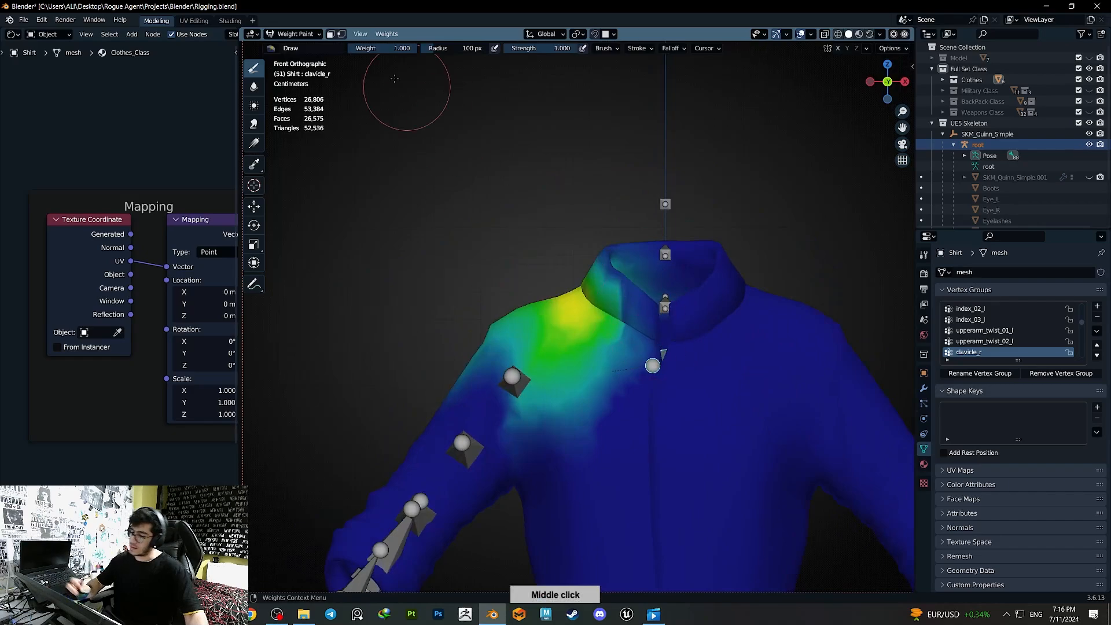
- Select the Shirt's outer collar in Edit Mode, remove it from the clavicle_r vertex group and return to Weight Paint mode
key(Tab)
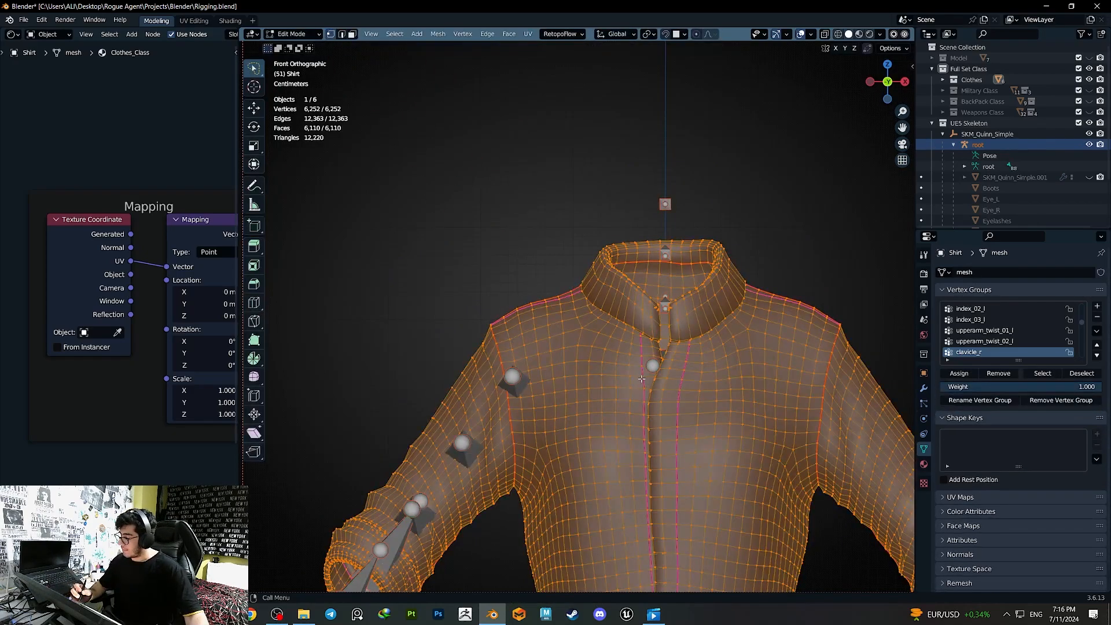
alt+click(617, 308)
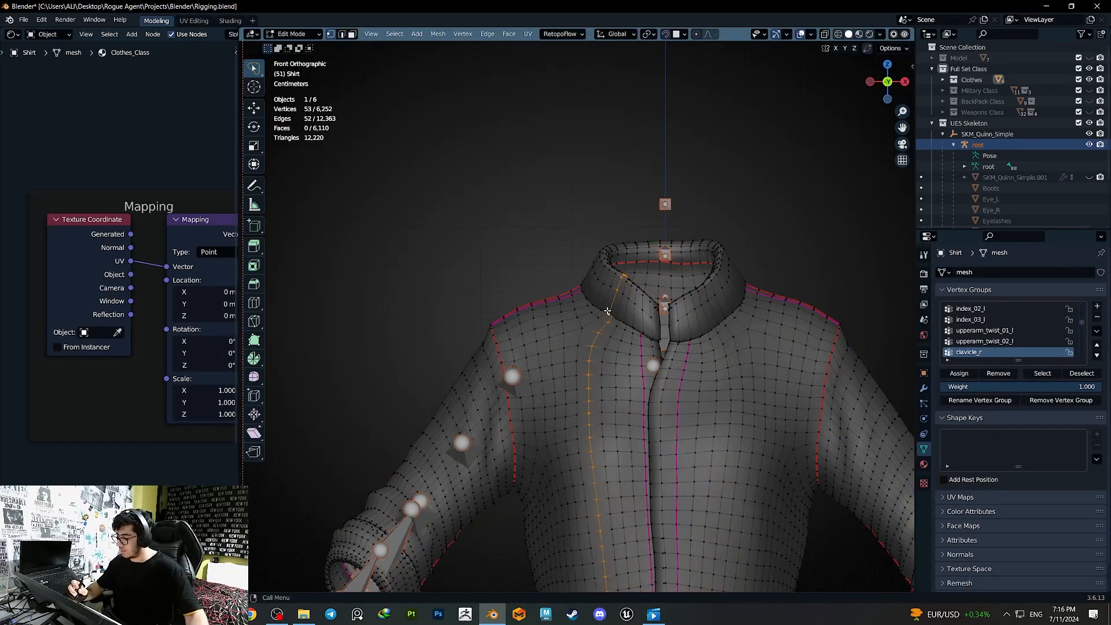
key(ctrl+KP_Add)
key(ctrl+KP_Add)
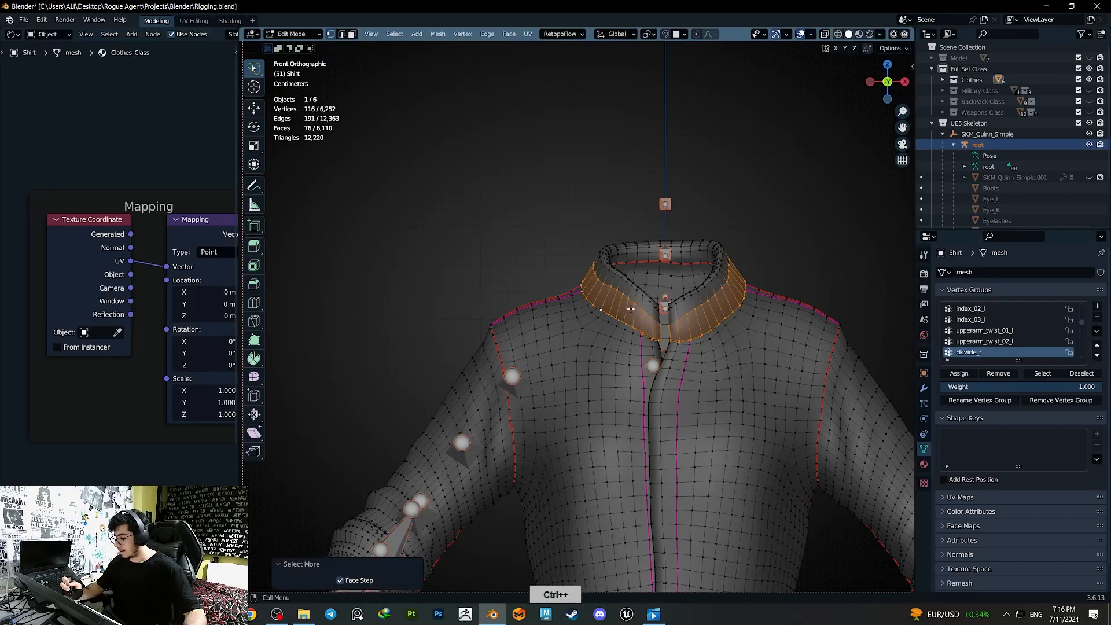
middle_drag(640, 355, 940, 399)
click(1000, 375)
key(Tab)
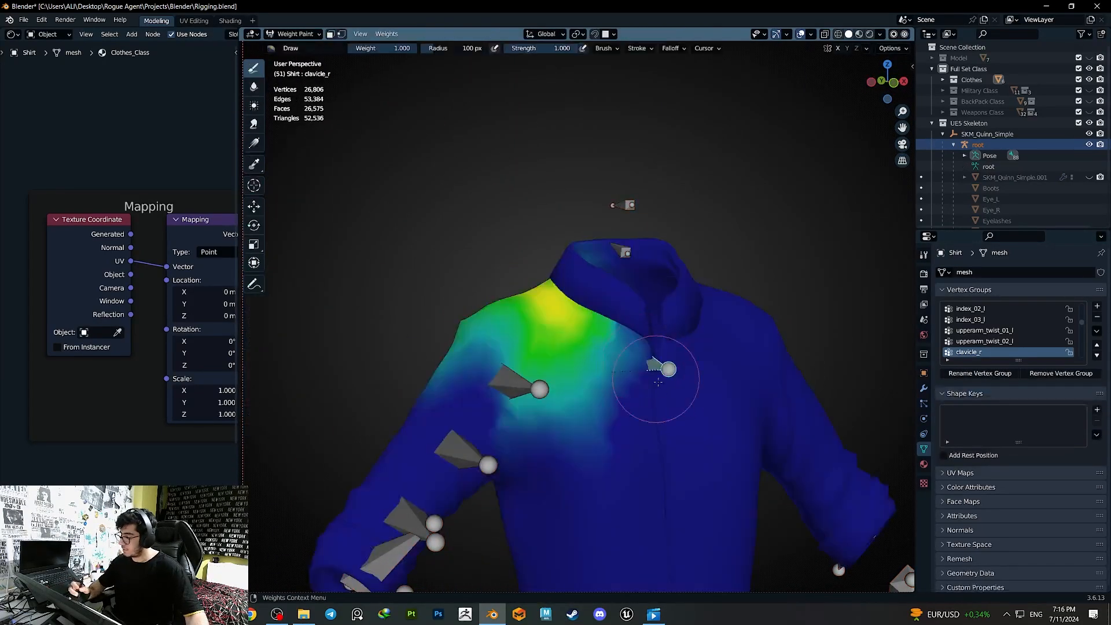
- Test-rotate clavicle_r to check the edited collar, then undo the rotation
middle_drag(657, 379, 630, 373)
key(r)
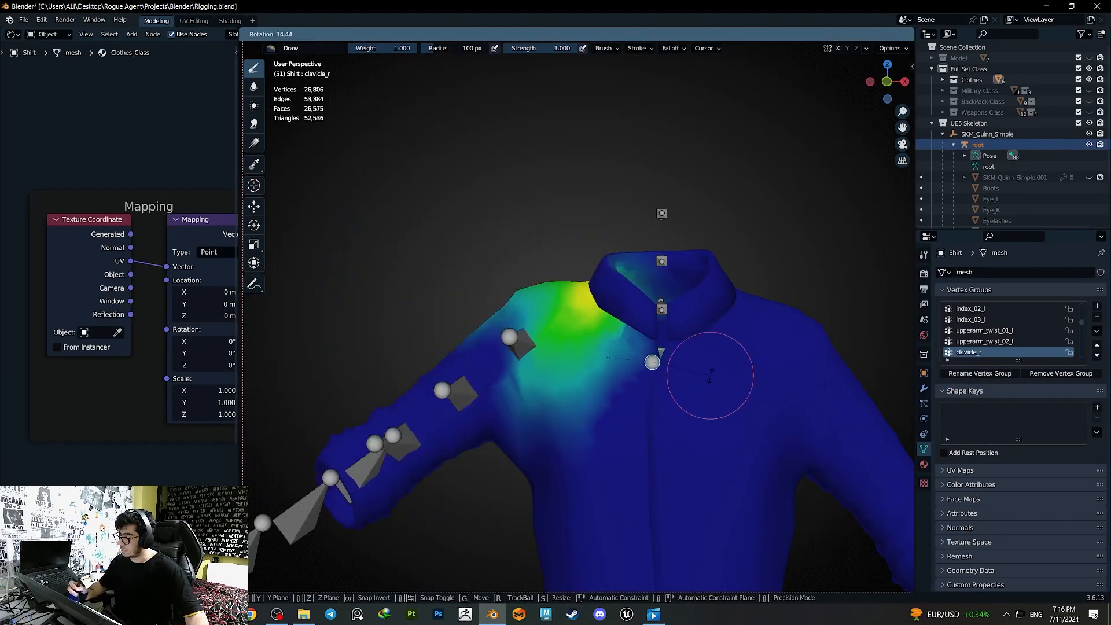
click(717, 409)
key(ctrl+z)
- Grow the Shirt's collar selection in Edit Mode, remove it from the clavicle_r vertex group and return to Weight Paint mode
mouse_move(674, 322)
middle_down()
mouse_move(584, 330)
mouse_move(663, 332)
middle_up()
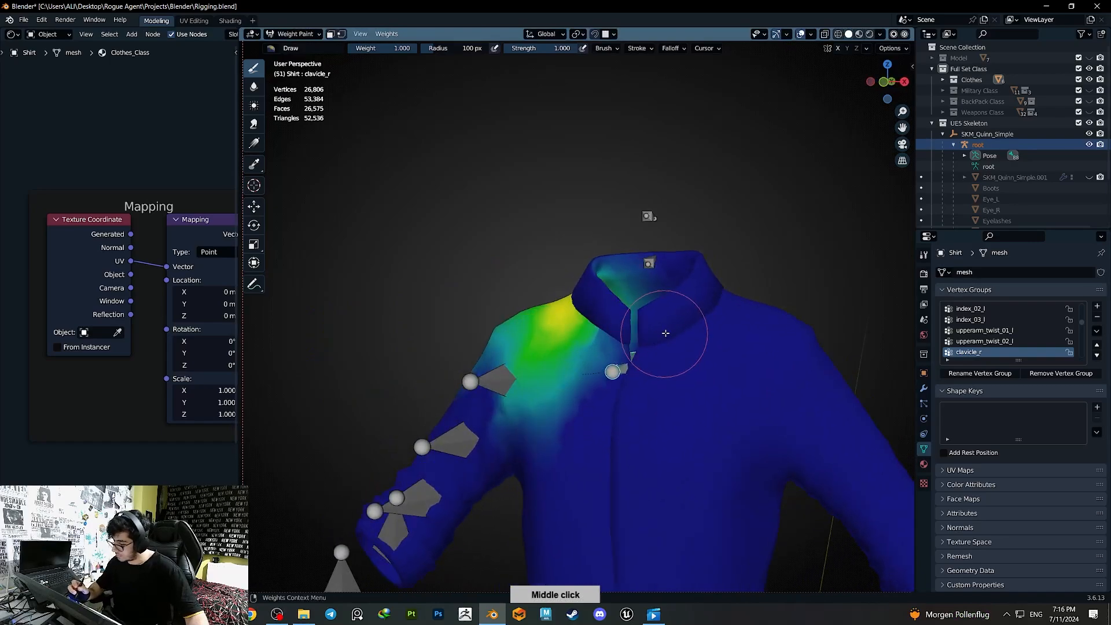
key(Tab)
key(ctrl+minus)
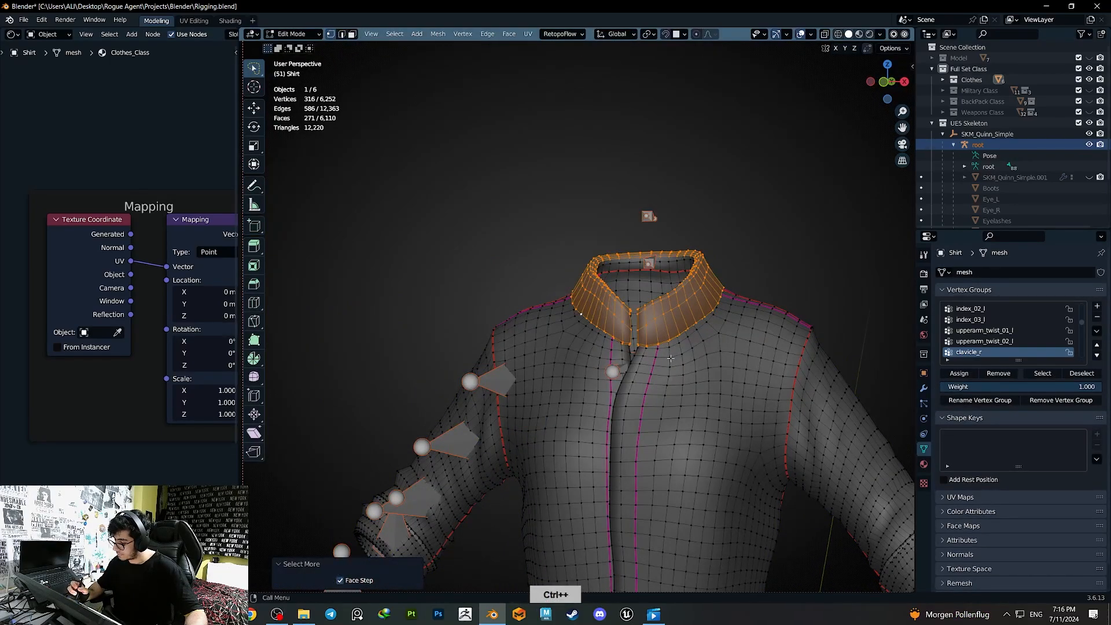
click(991, 375)
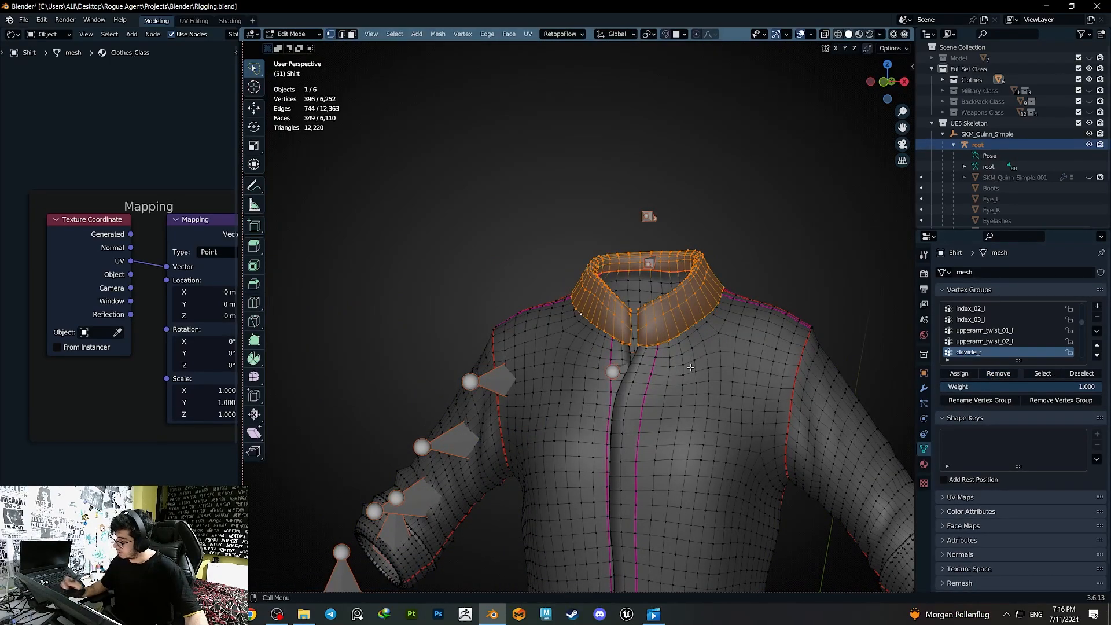
key(Tab)
- Test-rotate clavicle_r against the enlarged collar exclusion and cancel the rotation
middle_drag(690, 323, 698, 313)
key(r)
right_click(639, 374)
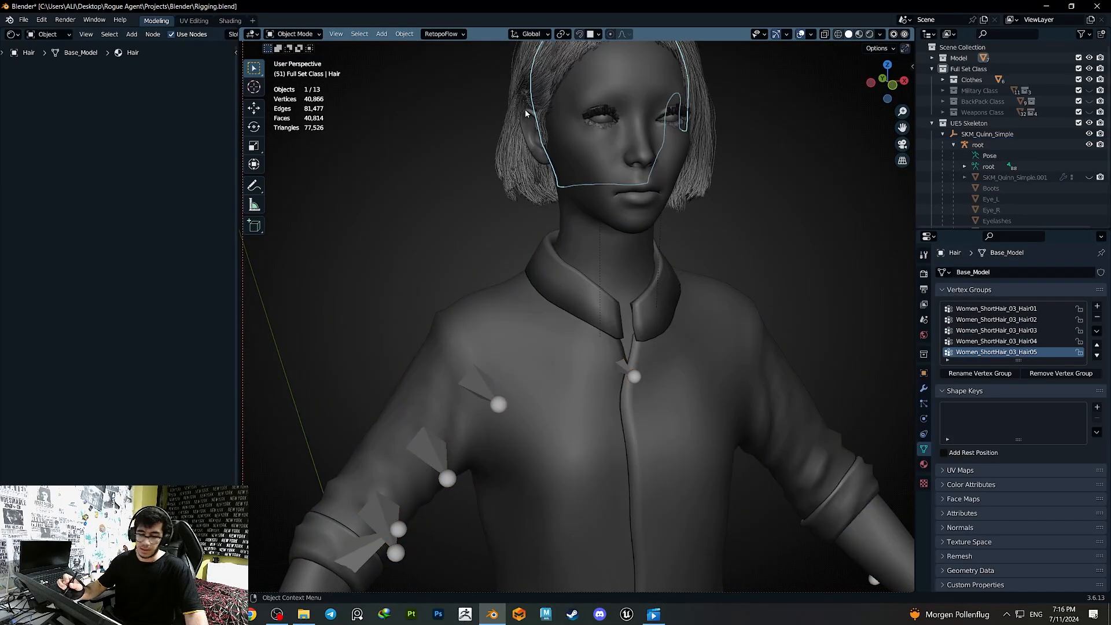
- Hide the Hair mesh, select the armature, enter Pose Mode and show the viewport as wireframe
key(h)
click(630, 372)
key(q)
click(617, 355)
key(shift+z)
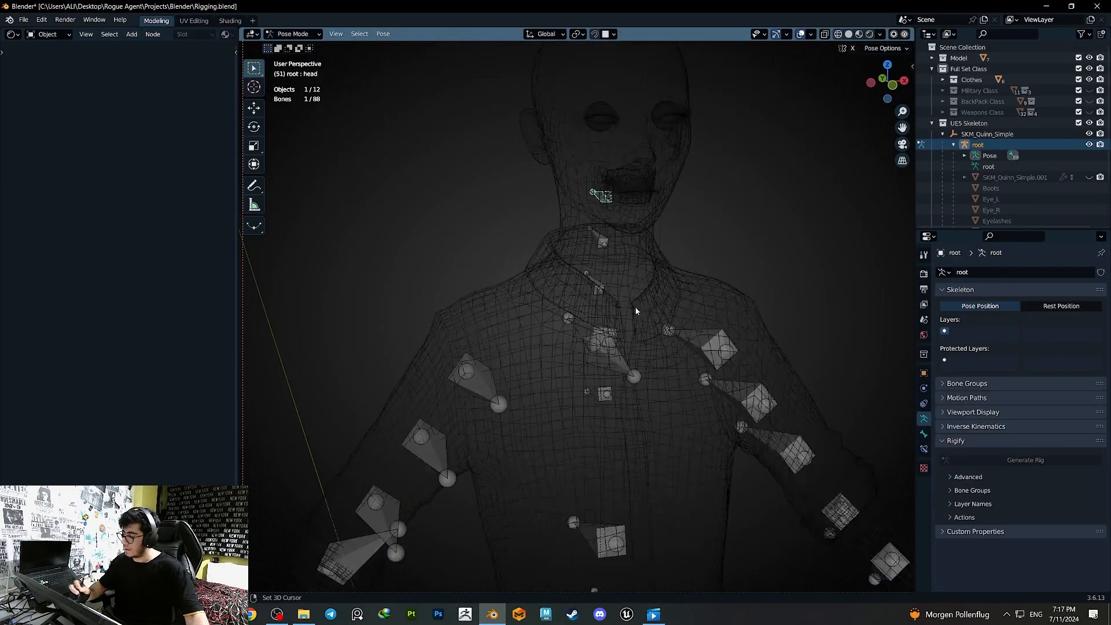
- Test-rotate the head bone freely twice in shaded view to check the neck and collar, then undo both rotations
key(r)
key(r)
click(685, 261)
key(shift+z)
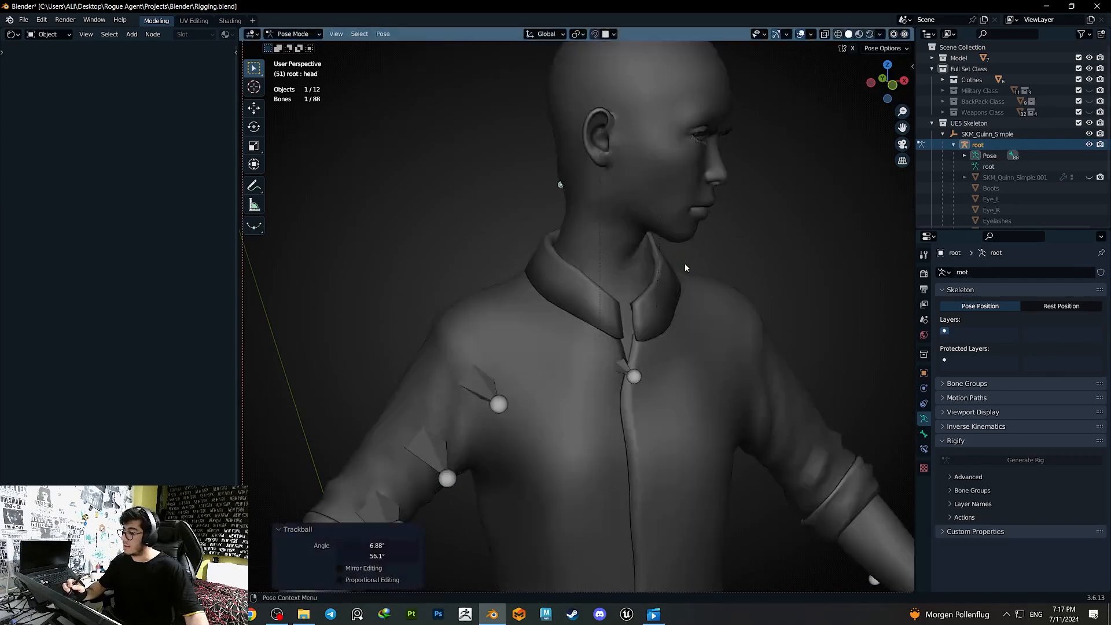
key(r)
key(r)
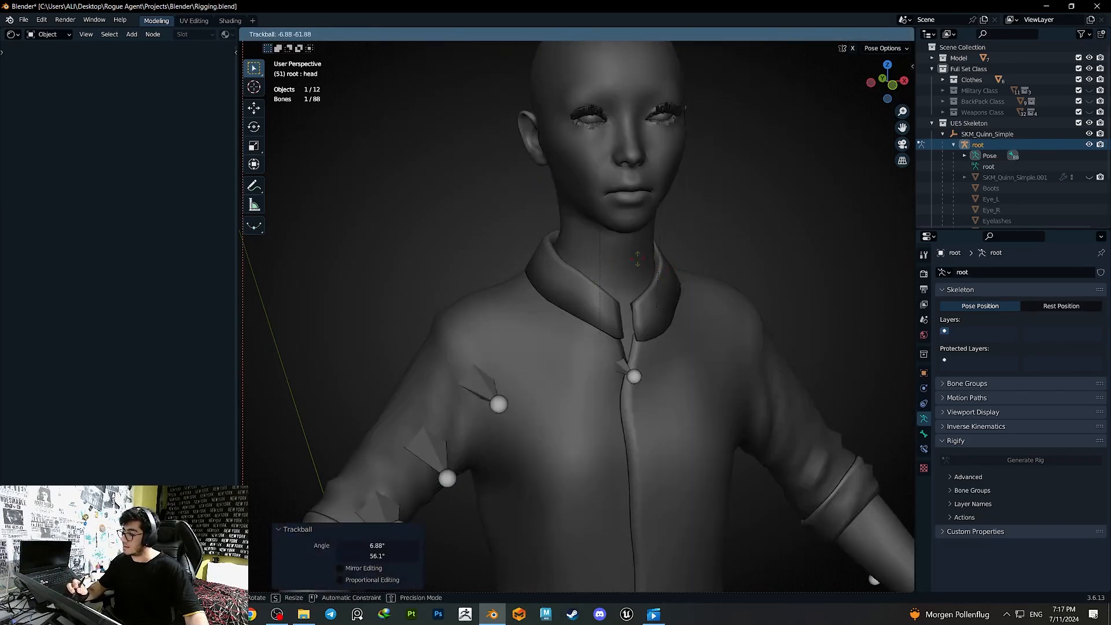
click(663, 278)
key(ctrl+z)
key(ctrl+z)
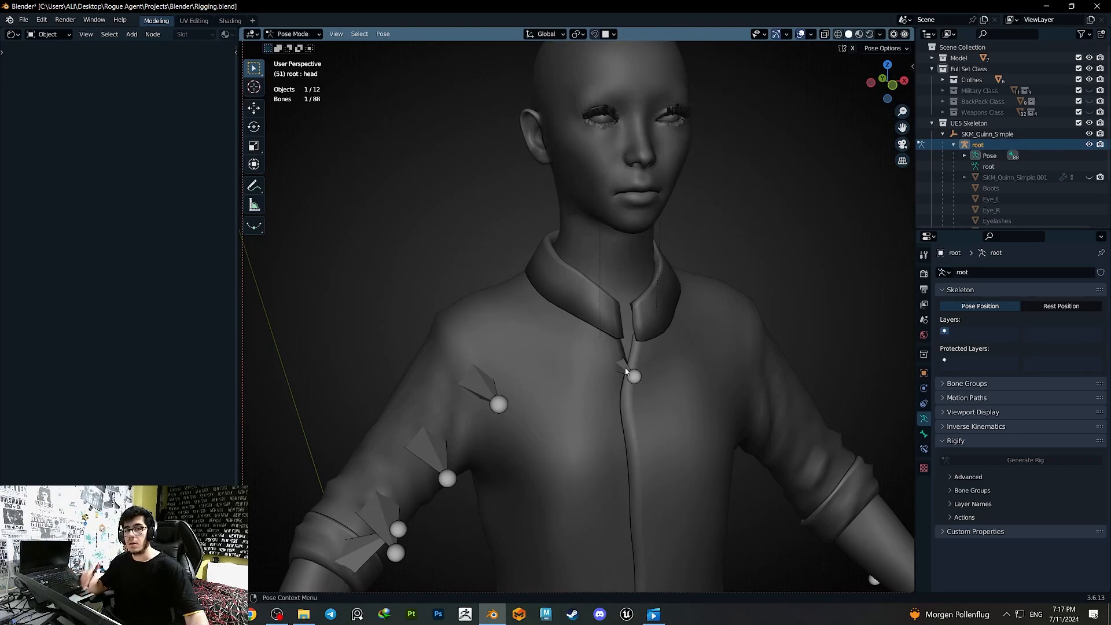
- Return to Object Mode, add the Shirt to the armature selection and enter Weight Paint mode on it
click(293, 34)
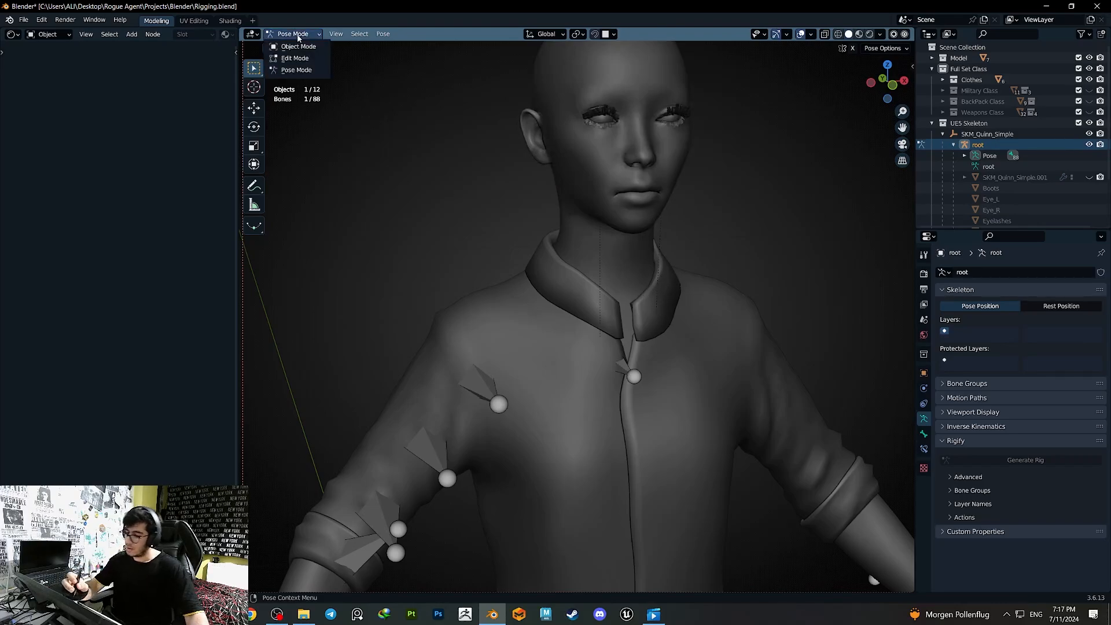
click(296, 42)
shift+click(519, 358)
key(q)
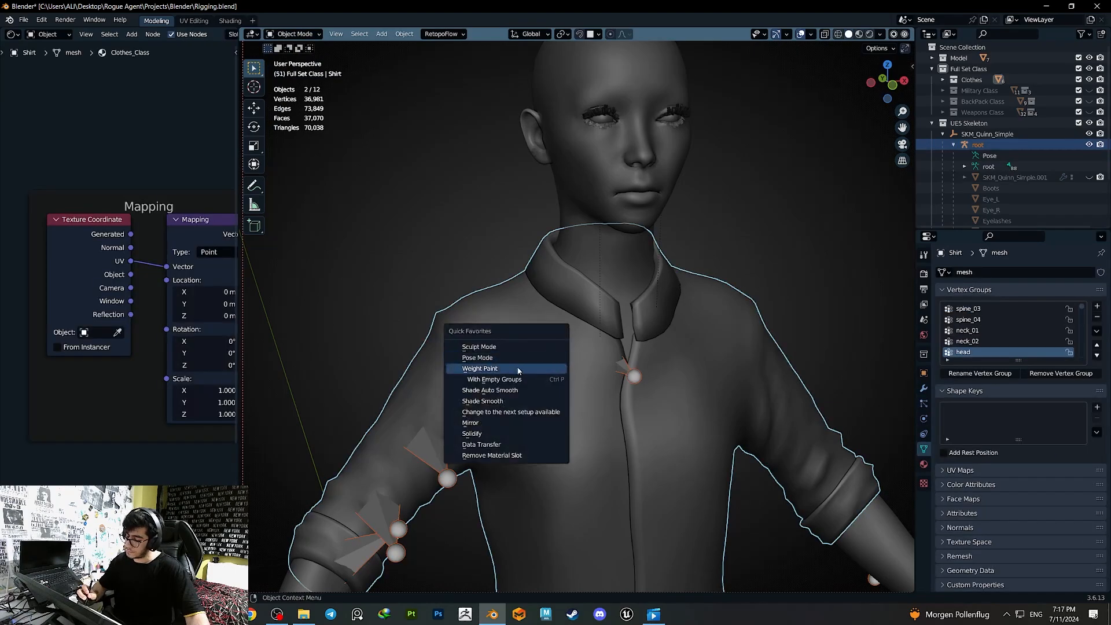
click(519, 369)
- Inspect the Shirt mesh in Edit Mode, then test-rotate the head bone with its weights displayed and undo the rotation
key(Tab)
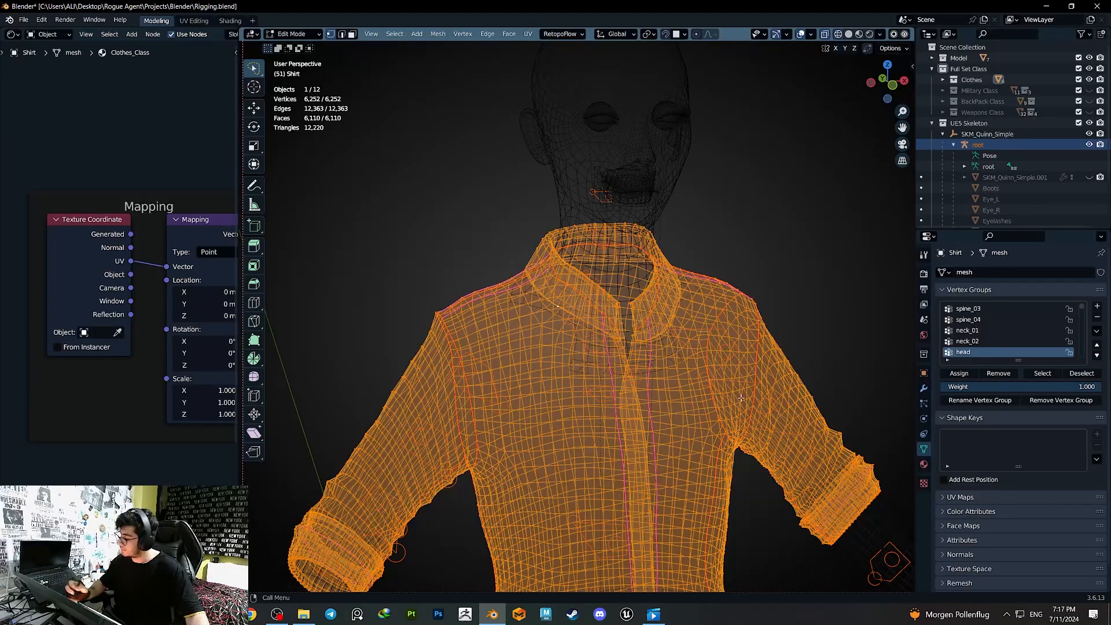
middle_drag(741, 397, 746, 365)
key(Tab)
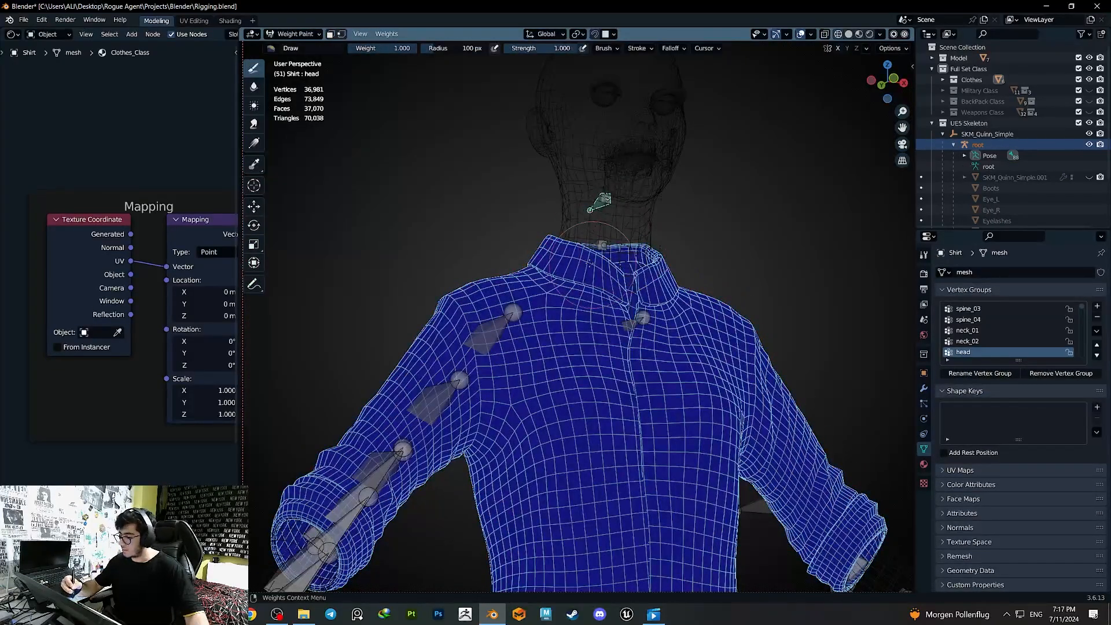
middle_drag(603, 245, 564, 242)
key(r)
key(r)
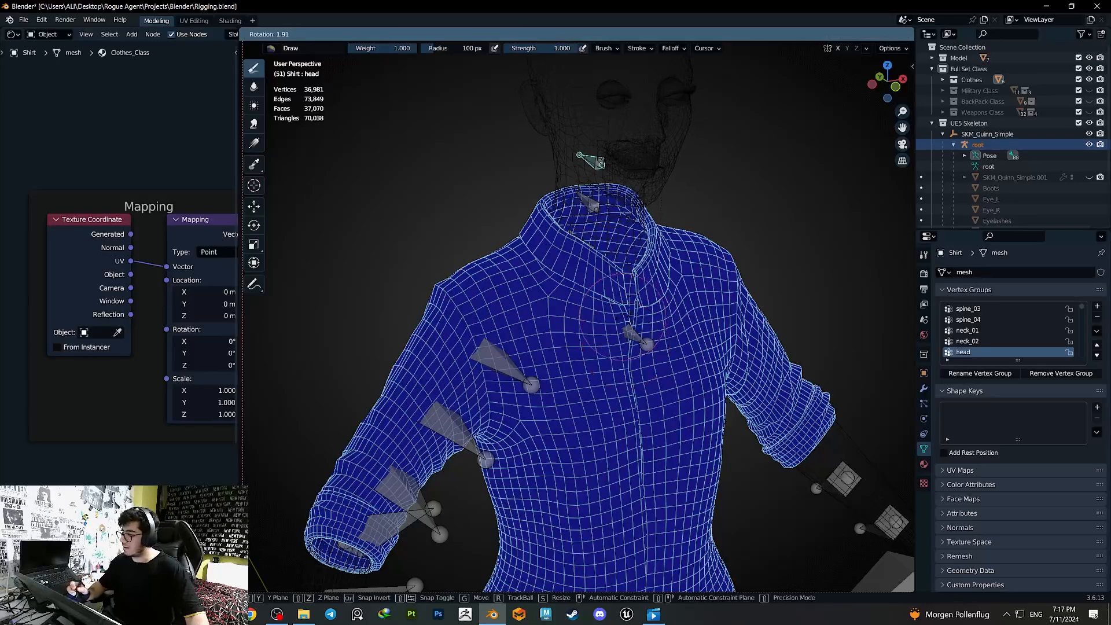
click(685, 270)
key(ctrl+z)
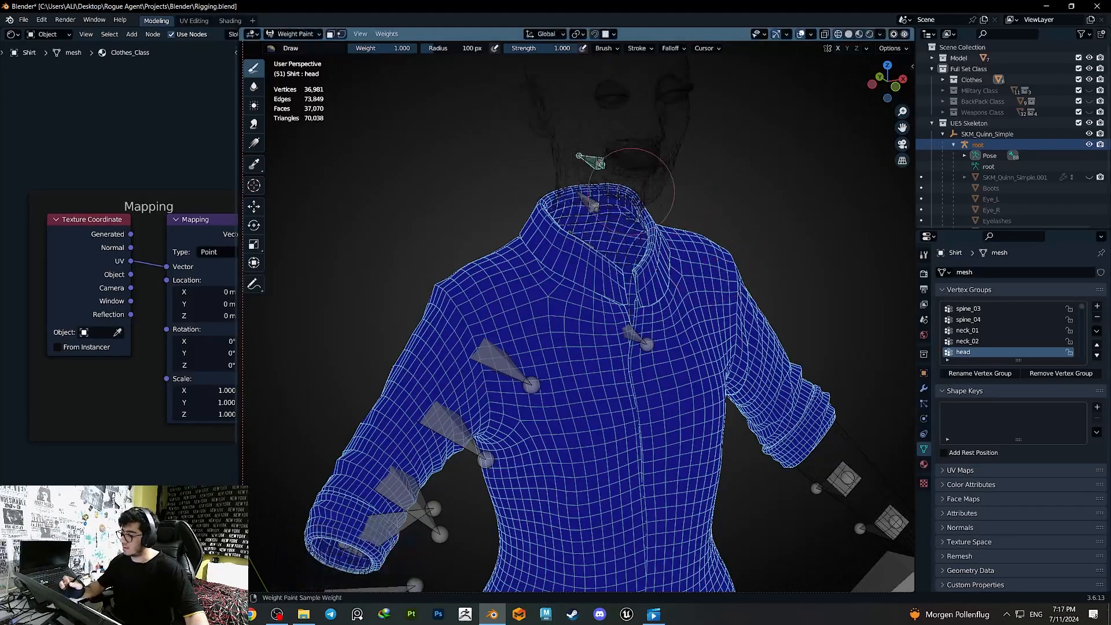
- Pick the neck bone inside the Shirt's collar and test-rotate it to check the collar's response
ctrl+click(602, 188)
middle_drag(730, 278, 709, 254)
key(r)
key(r)
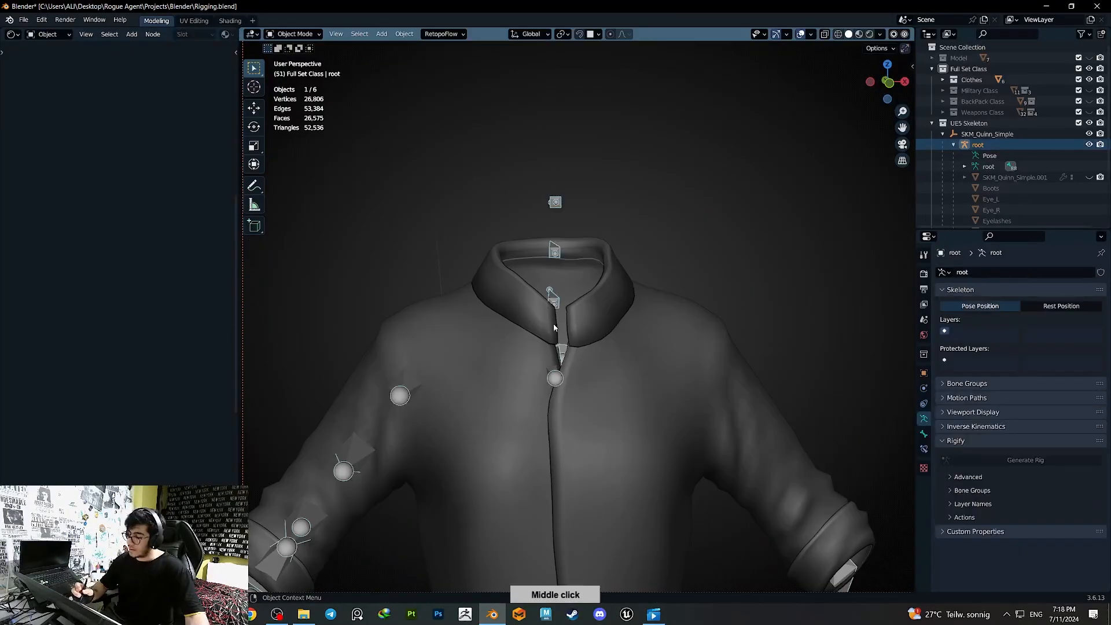
- Select the armature together with the Shirt and enter Weight Paint mode to display the collar's neck_02 weights
middle_drag(557, 323, 571, 343)
click(522, 341)
click(550, 273)
shift+click(526, 323)
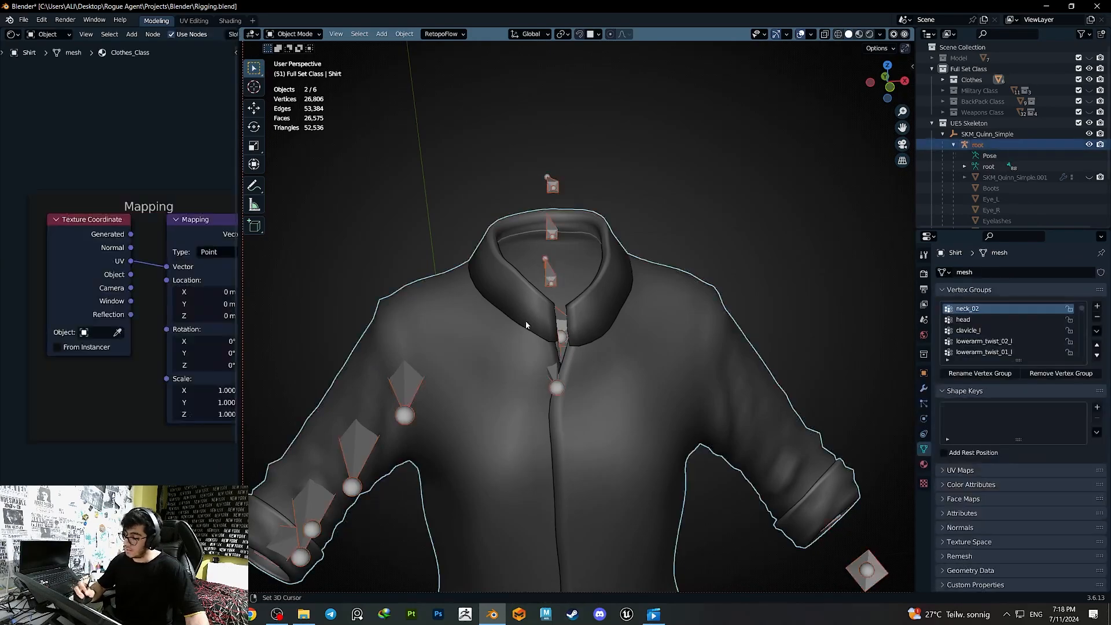
key(q)
click(505, 347)
mouse_move(530, 336)
middle_down()
mouse_move(602, 293)
mouse_move(572, 378)
middle_up()
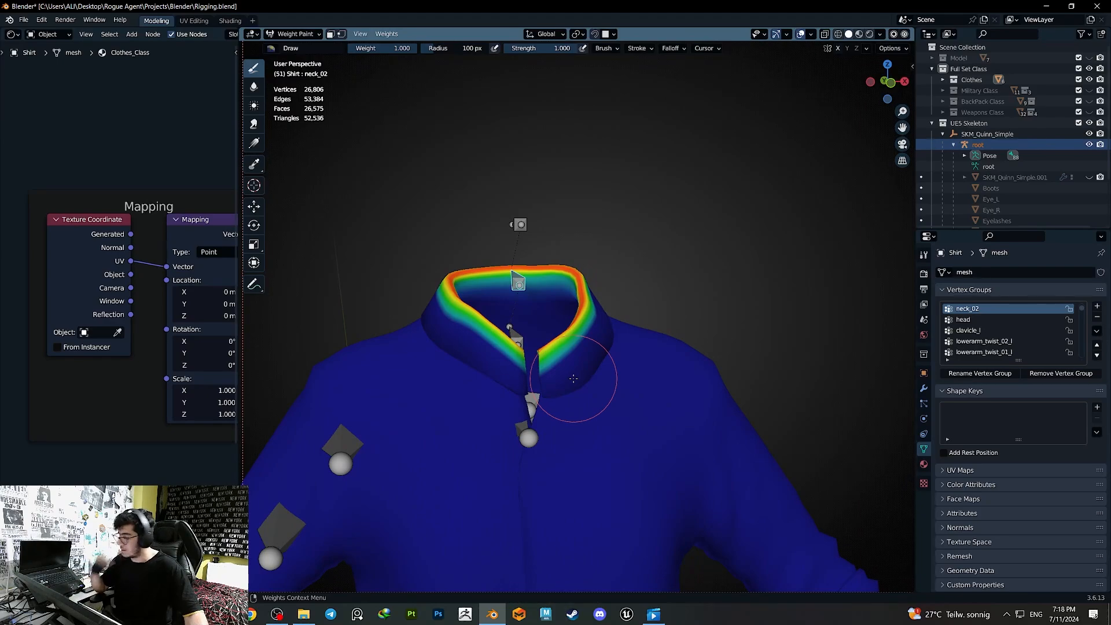
- Select all of the Shirt's vertices, remove them from the neck_01 vertex group and return to Weight Paint mode
key(Tab)
key(a)
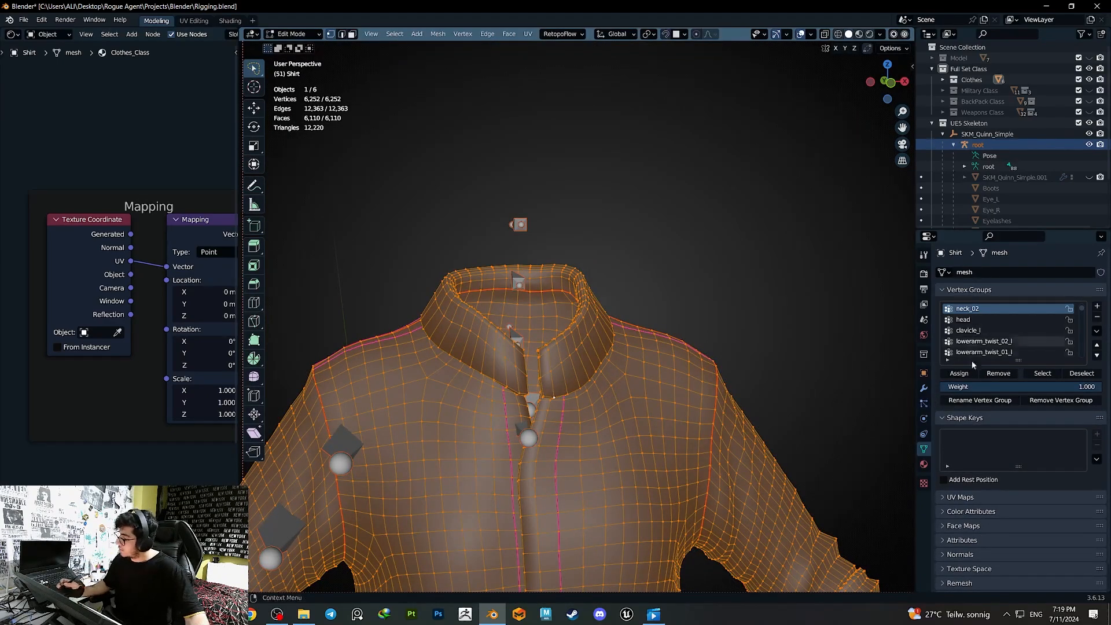
key(Tab)
ctrl+click(517, 337)
middle_drag(521, 340, 606, 371)
key(Tab)
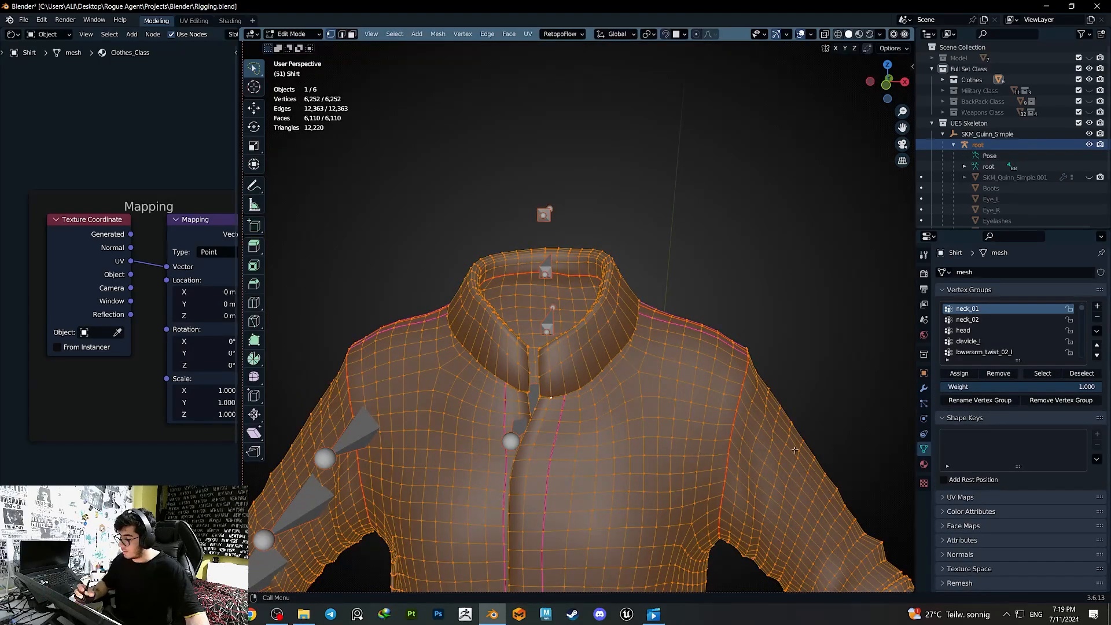
click(999, 374)
key(Tab)
- Test-rotate neck_01 to check that the collar stays free of it, and cancel the rotation
key(r)
key(r)
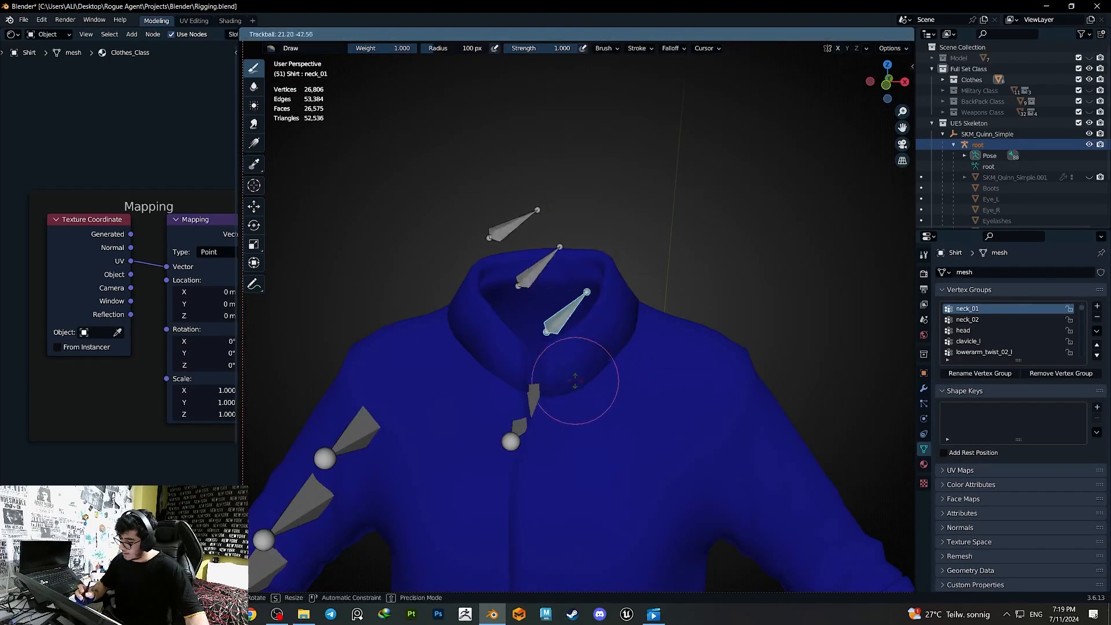
right_click(630, 366)
- Select the collar's upper edge loop, grow it over the whole outer collar and assign it to neck_01 at weight 1.000
key(Tab)
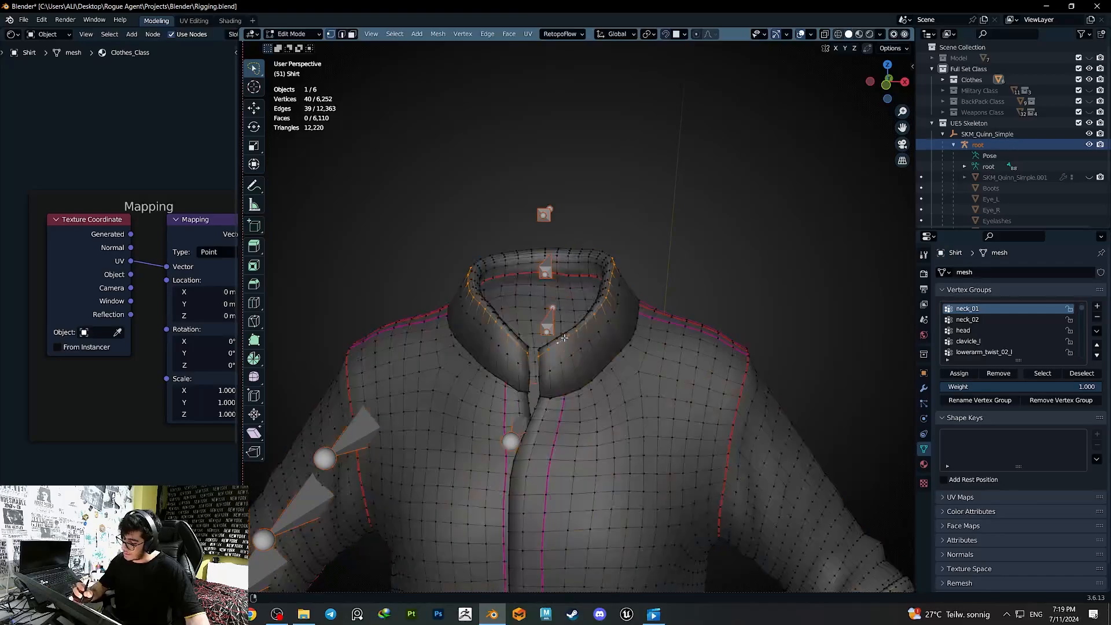
middle_drag(562, 336, 590, 342)
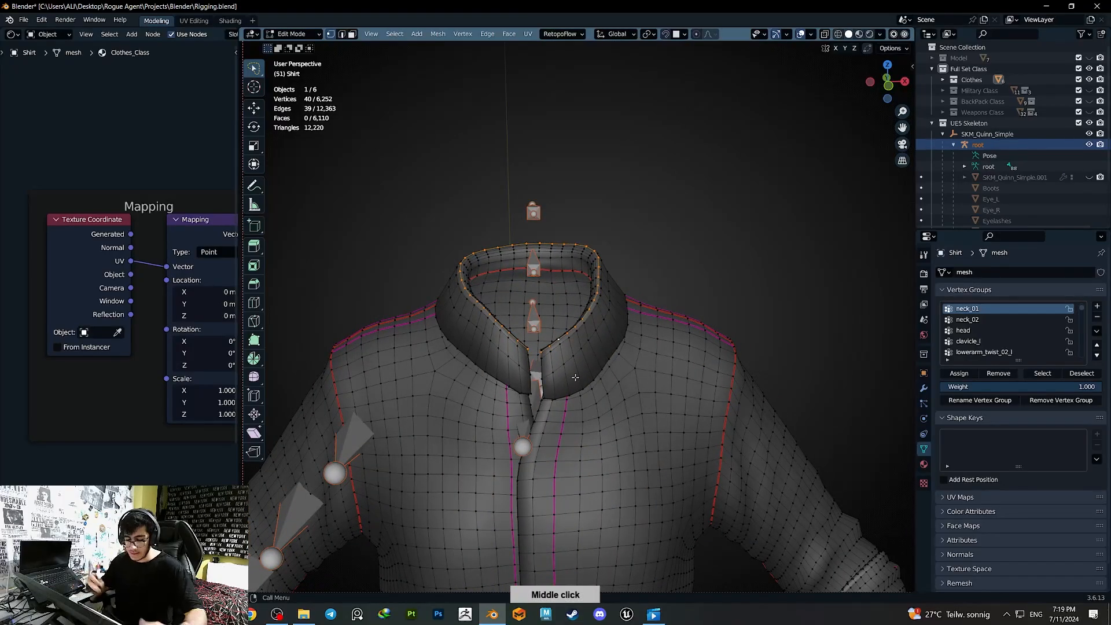
key(ctrl+KP_Add)
key(ctrl+KP_Add)
key(ctrl+KP_Add)
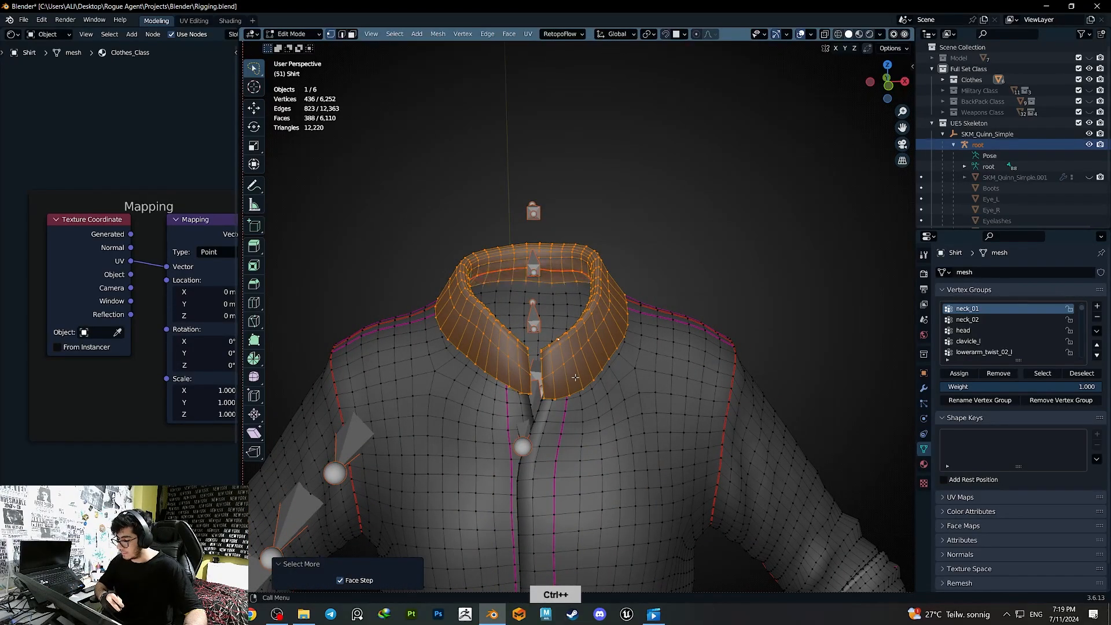
click(954, 375)
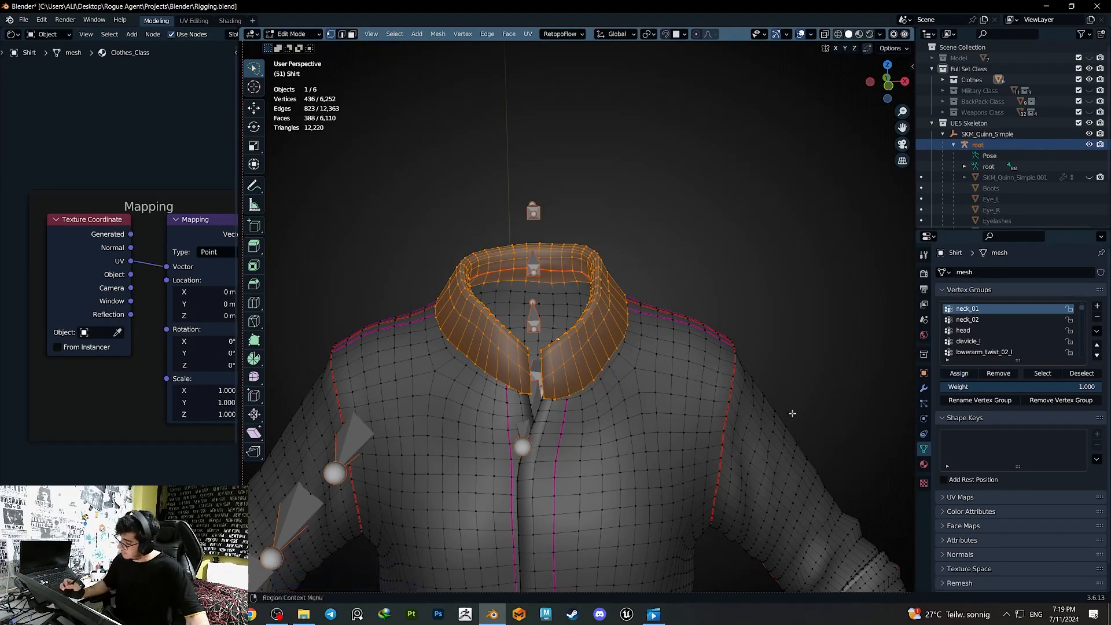
- Smooth the neck_01 weights at factor 0.500 with one iteration, then test-rotate the bone and undo the rotation
key(Tab)
key(shift+r)
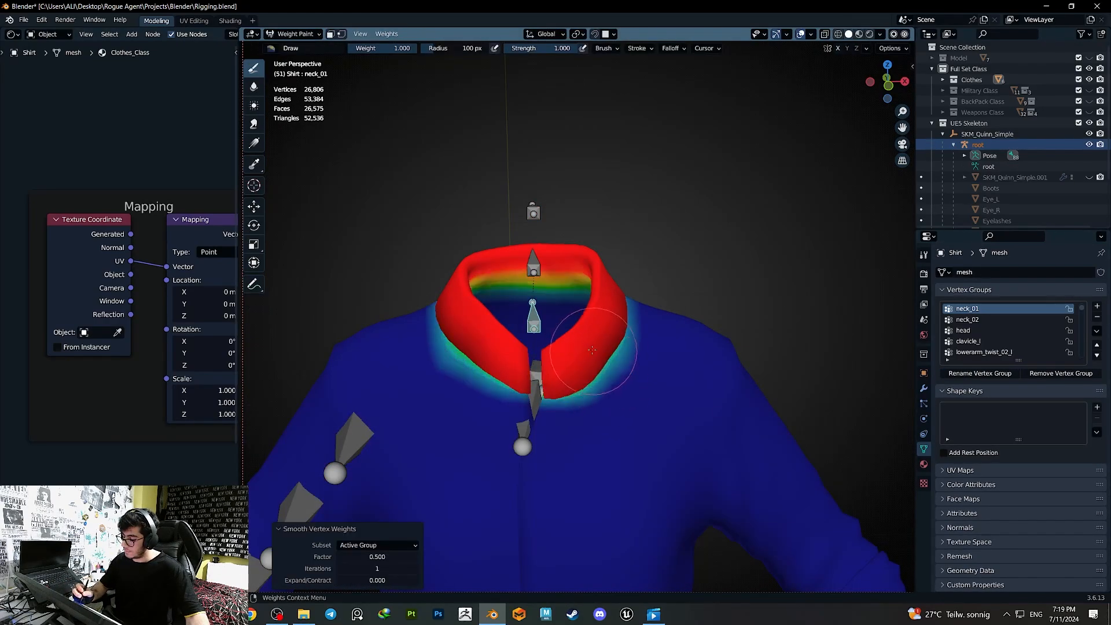
key(r)
key(r)
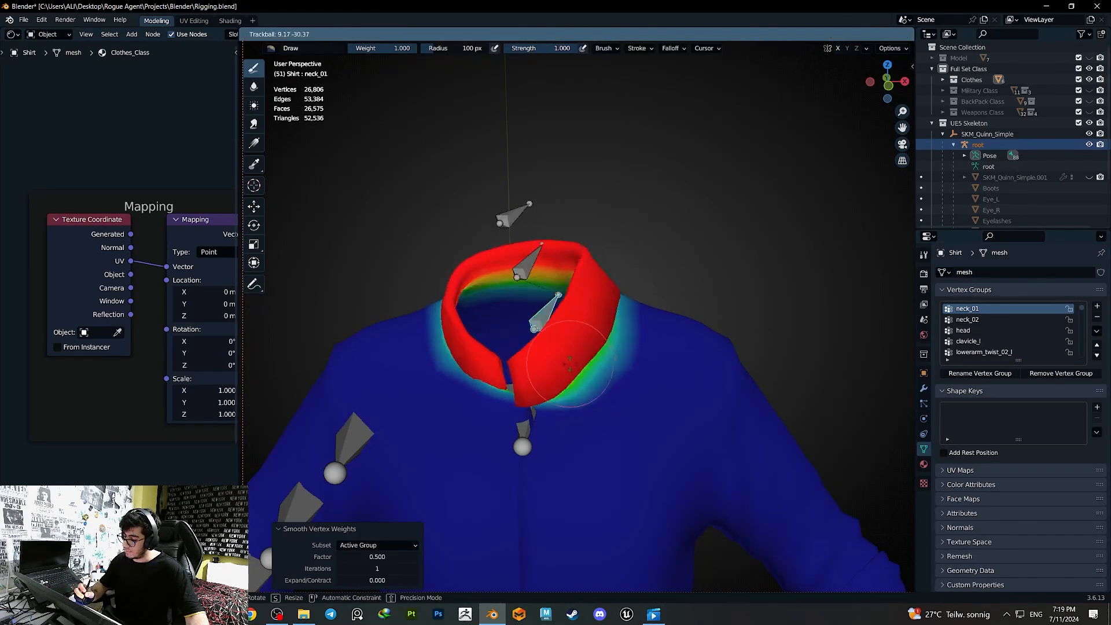
click(597, 348)
key(ctrl+z)
- Test-rotate neck_02 to check its influence on the collar, then undo the rotation
ctrl+click(533, 268)
key(r)
key(r)
click(580, 312)
key(ctrl+z)
- Pick clavicle_r with the Shirt's weights displayed, test-rotate it freely and undo the rotation
ctrl+click(538, 403)
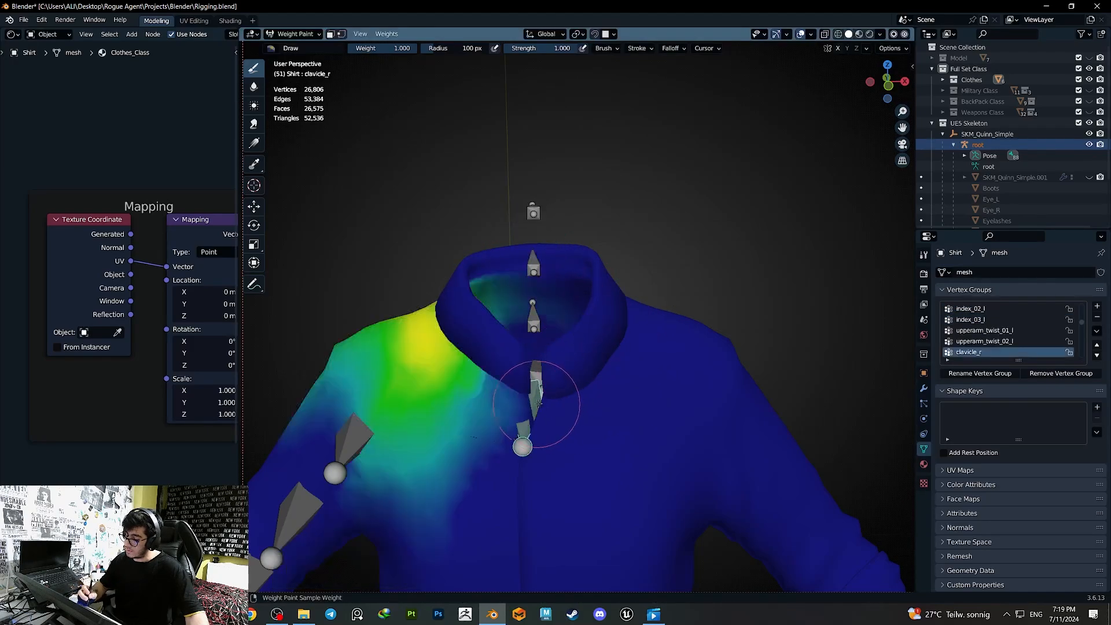
key(r)
key(r)
click(532, 381)
key(ctrl+z)
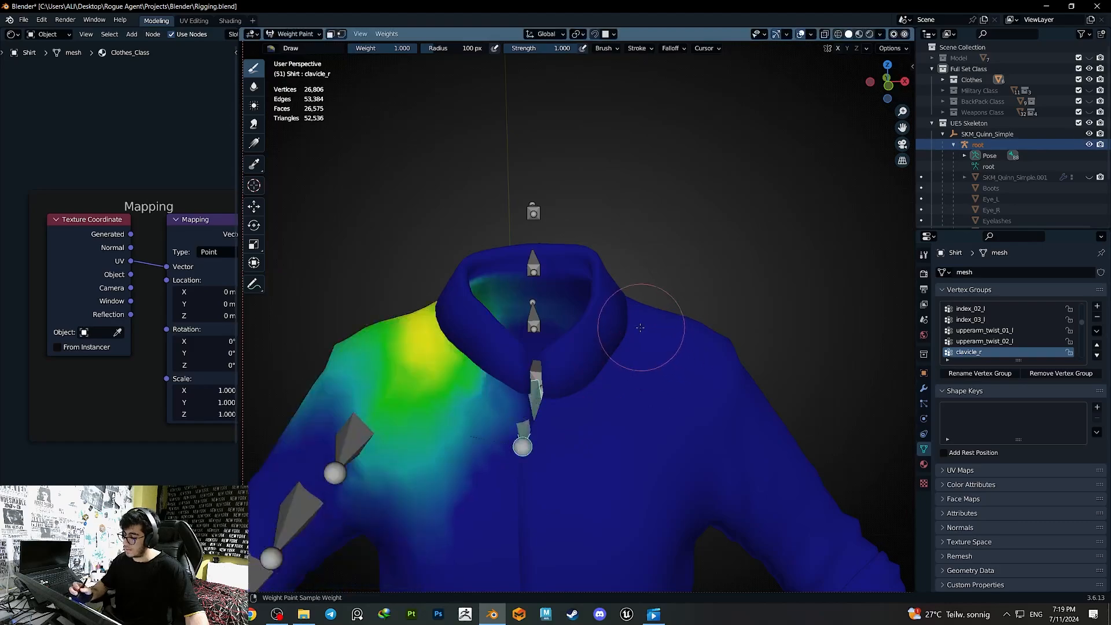
- Rotate clavicle_r in front view by about 15° to raise the right sleeve
middle_drag(640, 327, 603, 389)
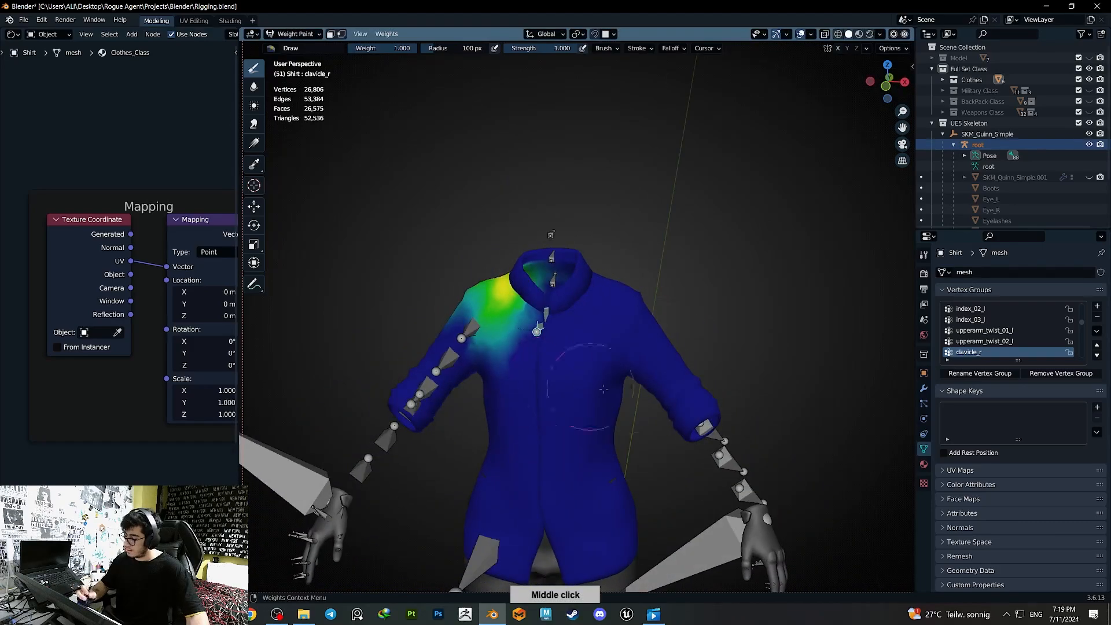
ctrl+click(542, 319)
click(885, 83)
key(r)
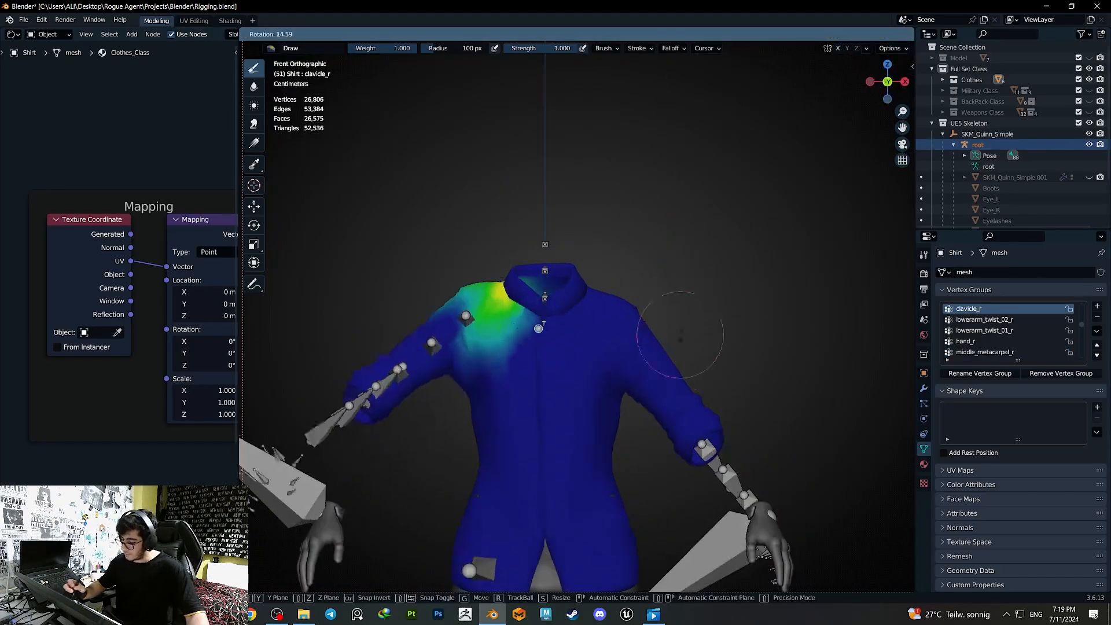
click(670, 350)
- Pick the upperarm_twist_01_r bone and examine its weights around the raised sleeve and underarm
ctrl+click(429, 330)
middle_drag(428, 329, 646, 261)
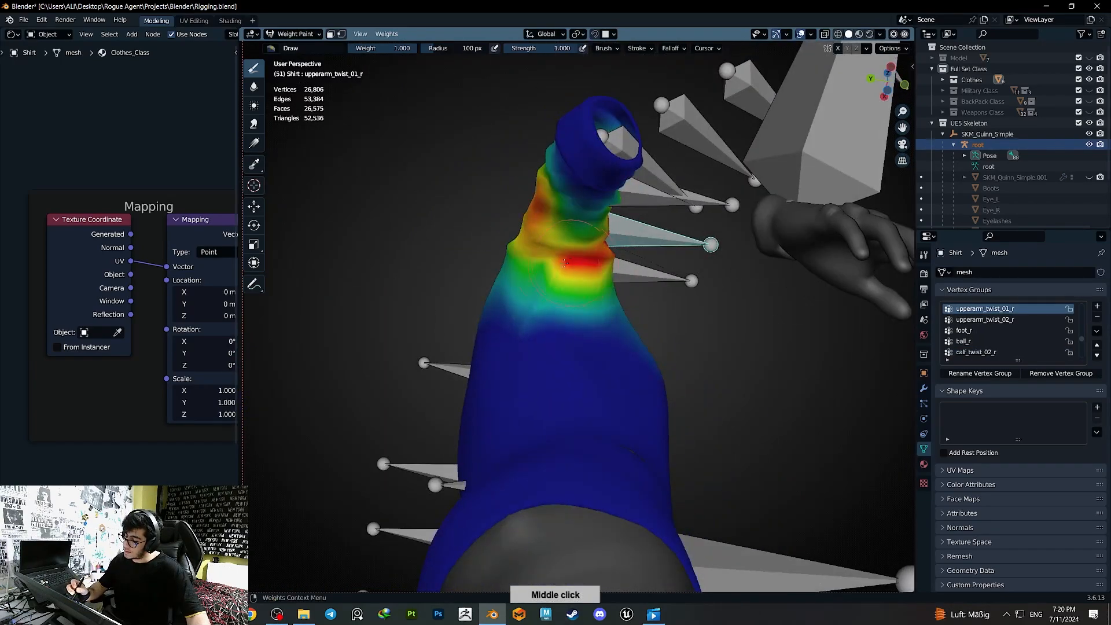
middle_drag(566, 264, 463, 347)
key(q)
click(398, 344)
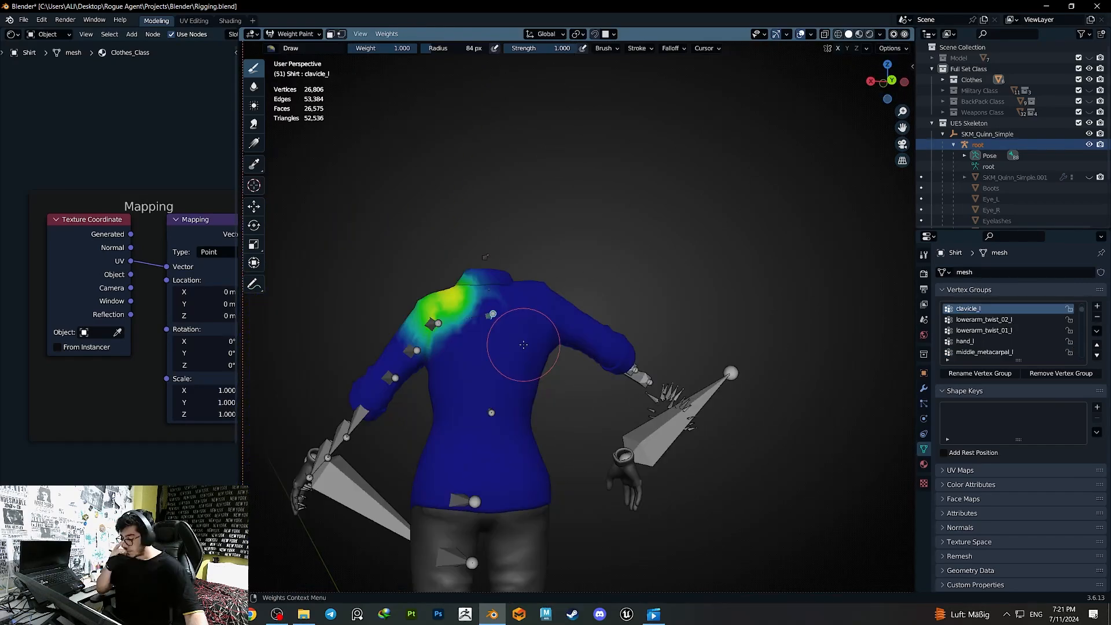
- Rotate clavicle_l in back view by about 20° to raise the left sleeve
key(ctrl+KP_1)
key(r)
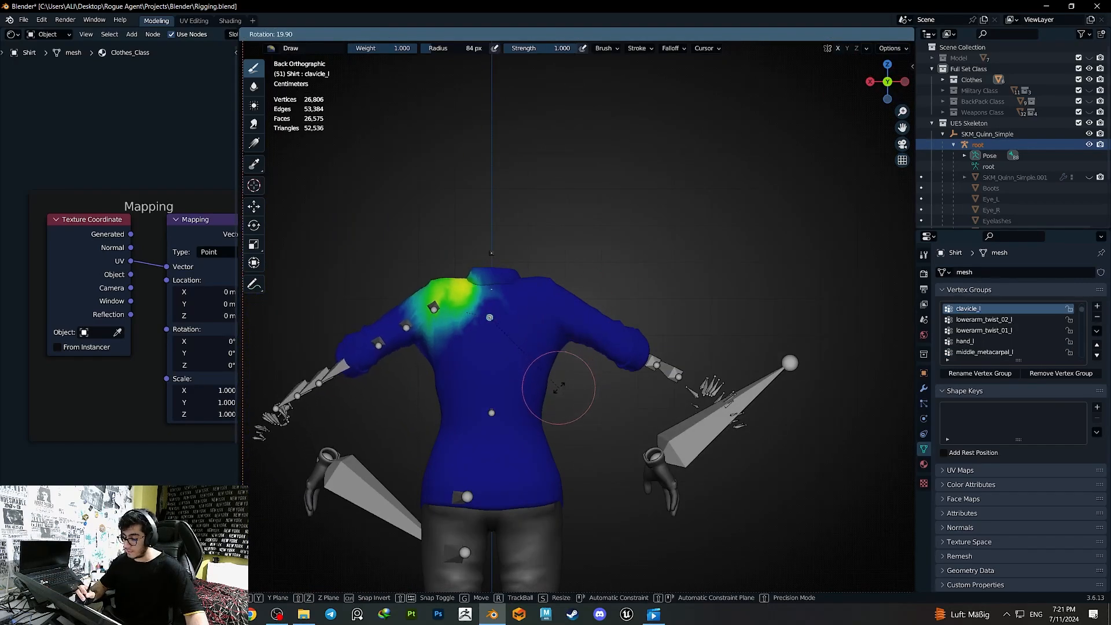
click(557, 388)
- Pick upperarm_twist_01_l and paint weight 1.000 over the Shirt's left underarm and the adjoining back of the sleeve
middle_drag(458, 392, 503, 341)
ctrl+middle_drag(607, 347, 610, 318)
ctrl+click(603, 311)
ctrl+click(541, 321)
middle_drag(506, 376, 514, 402)
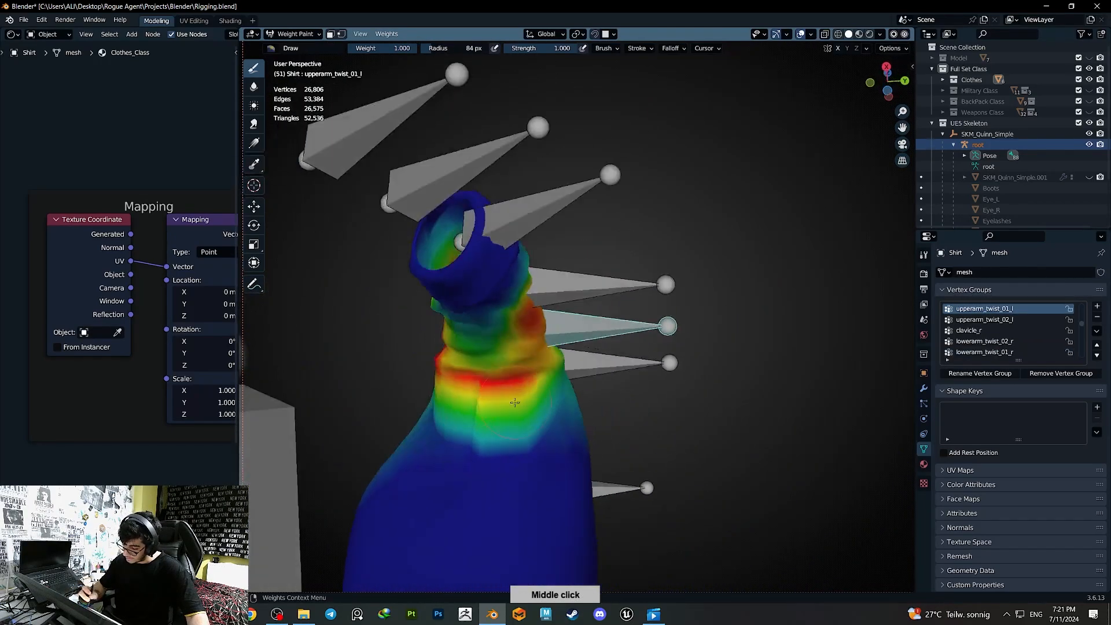
drag(470, 428, 495, 441)
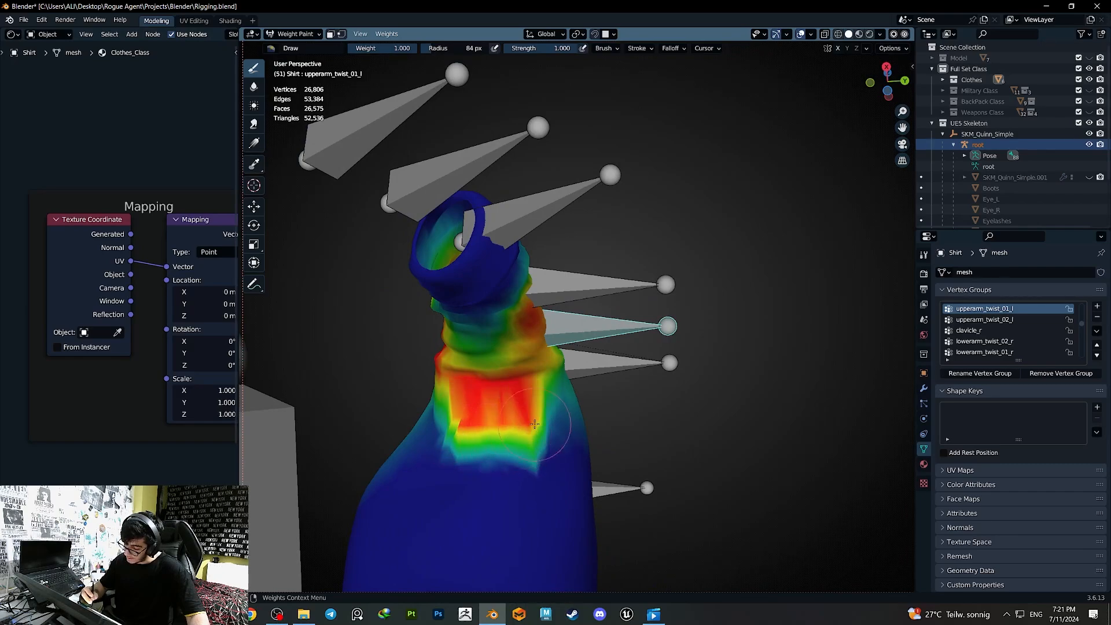
middle_drag(534, 424, 542, 431)
middle_drag(449, 414, 431, 357)
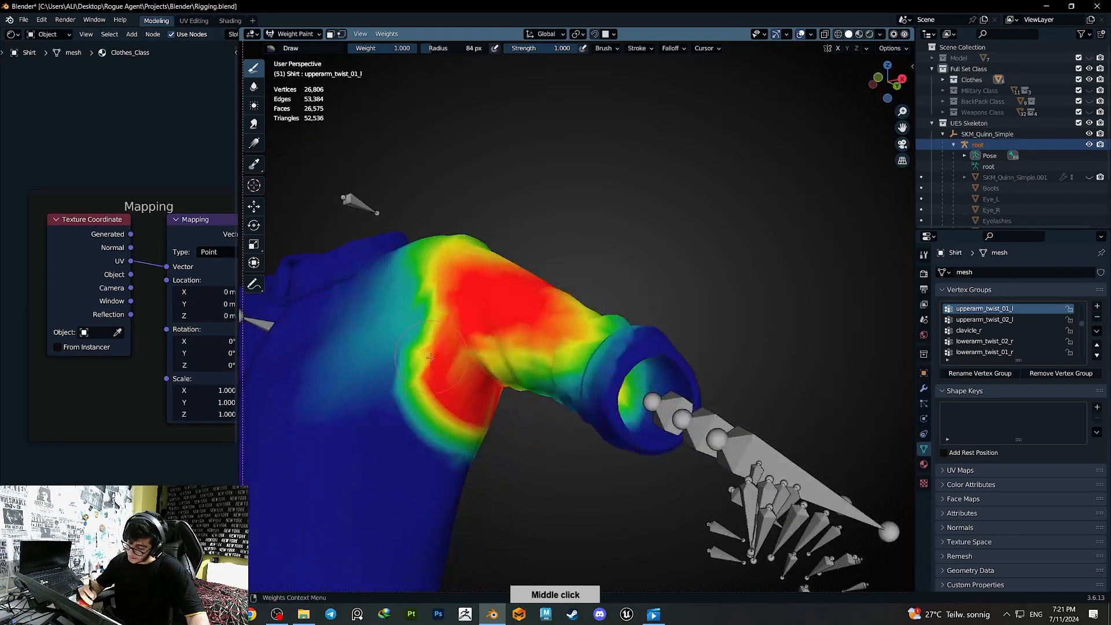
middle_drag(431, 309, 561, 356)
drag(525, 333, 559, 270)
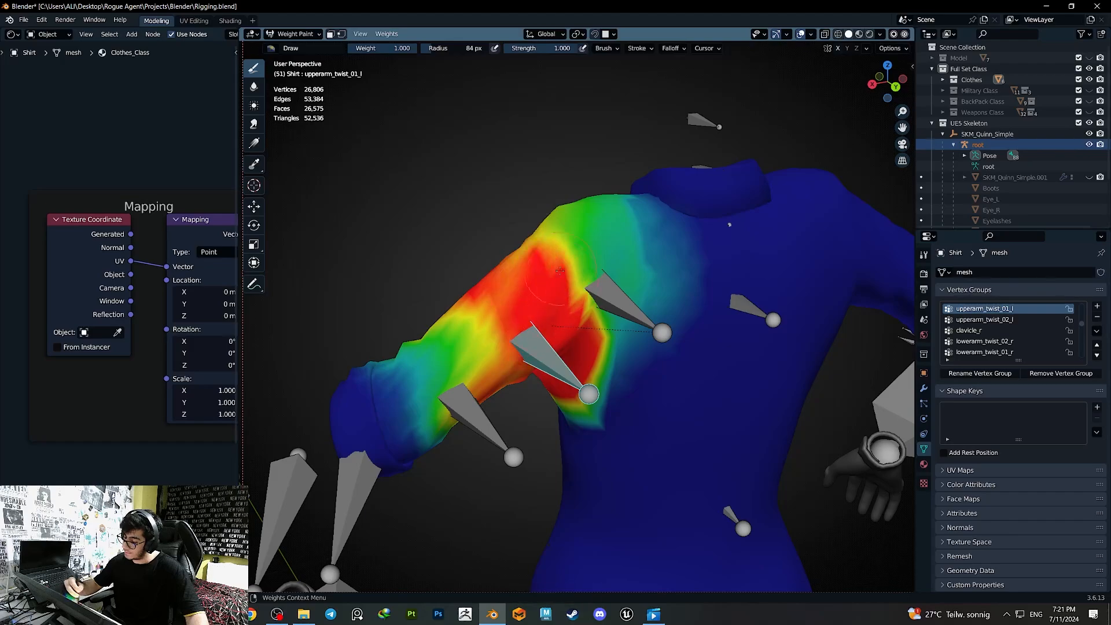
- Smooth the Shirt's upperarm_twist_01_l weights on the active group with factor 0.500 and 1 iteration
mouse_move(553, 313)
middle_down()
mouse_move(605, 299)
mouse_move(561, 320)
middle_up()
key(q)
click(609, 297)
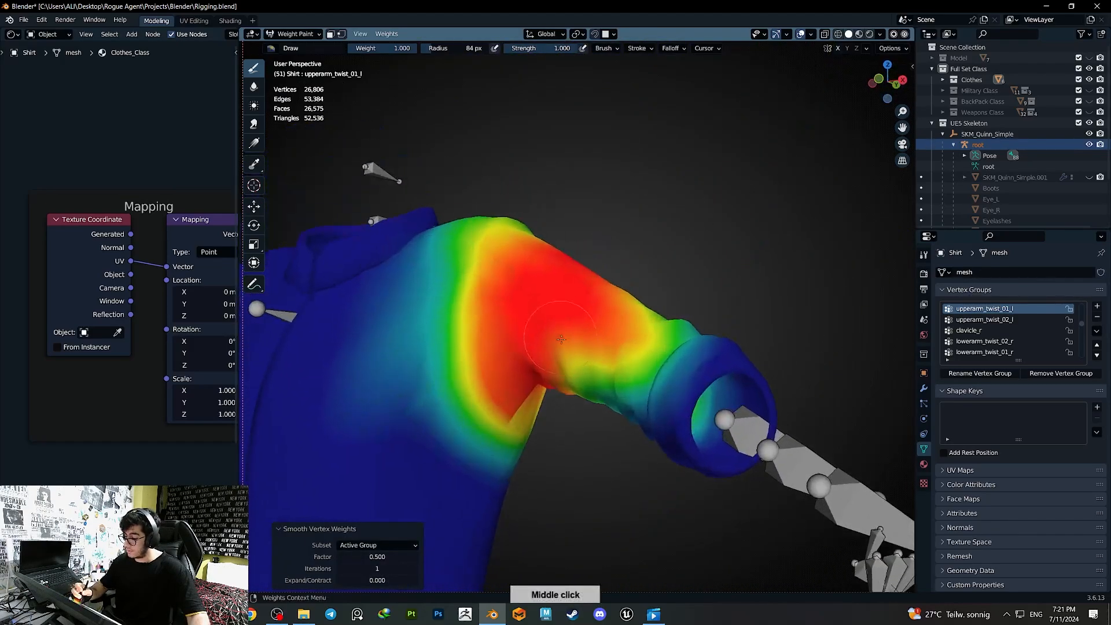
middle_drag(510, 361, 540, 392)
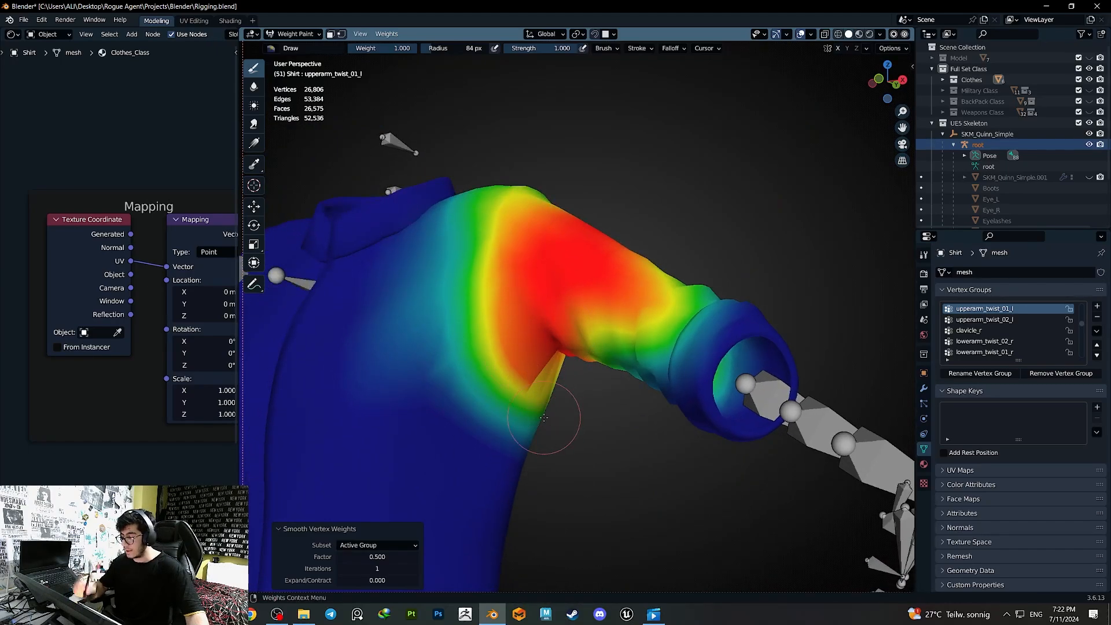
click(386, 34)
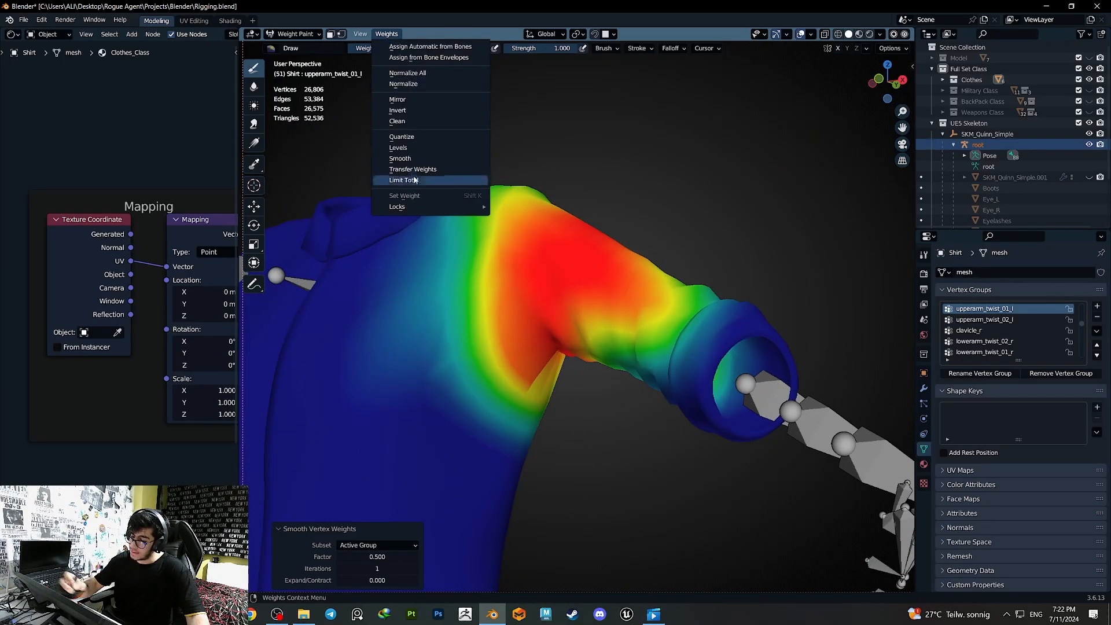
click(408, 160)
- Test-rotate clavicle_l to lower the left sleeve and undo the rotation
middle_drag(654, 359, 521, 284)
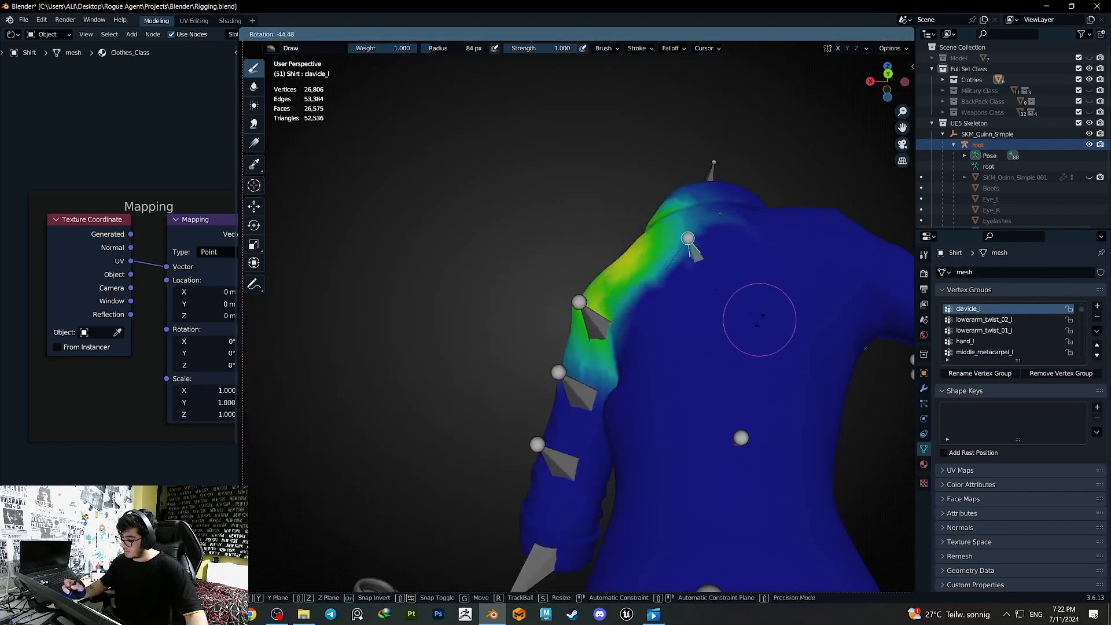
click(736, 373)
key(ctrl+z)
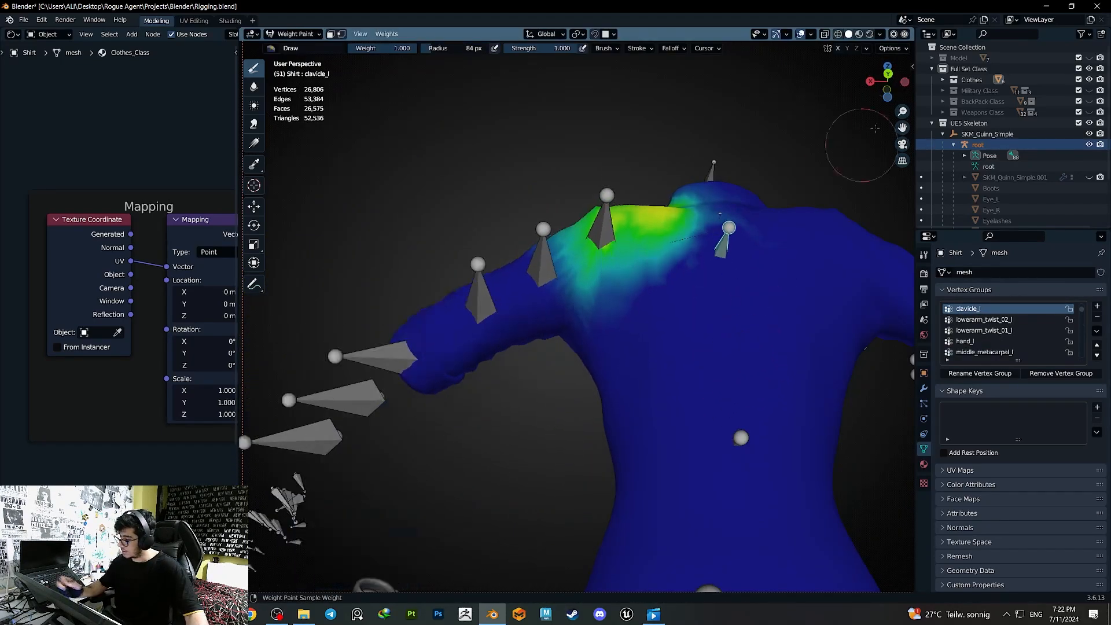
- Pick the neck_01 bone in back view, test-rotate it against the Shirt's collar and undo the rotation
click(888, 74)
ctrl+middle_drag(726, 306, 722, 369)
ctrl+click(687, 236)
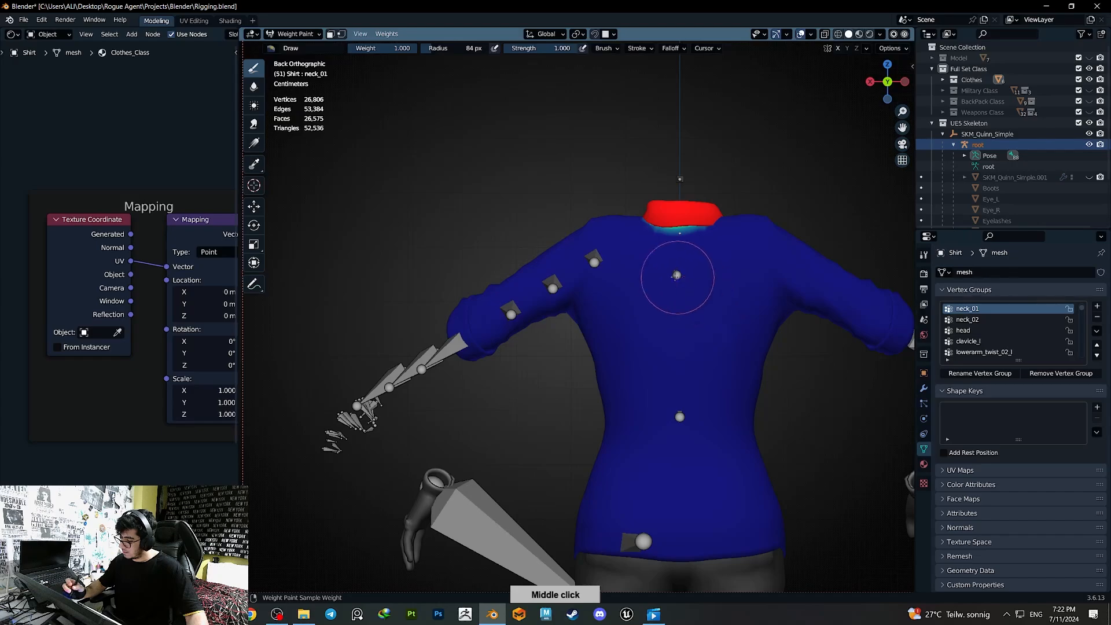
key(r)
click(695, 288)
key(ctrl+z)
- Inspect the Shirt's collar weights in wireframe, pick clavicle_l among the collar bones and restore solid shading
key(shift+z)
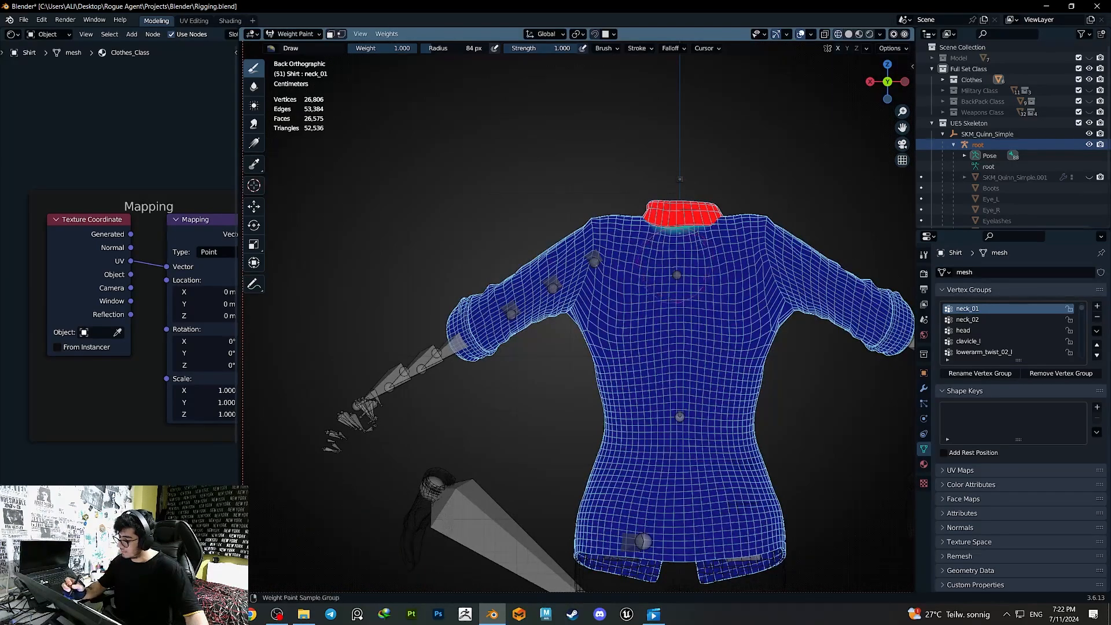
middle_drag(680, 179, 583, 184)
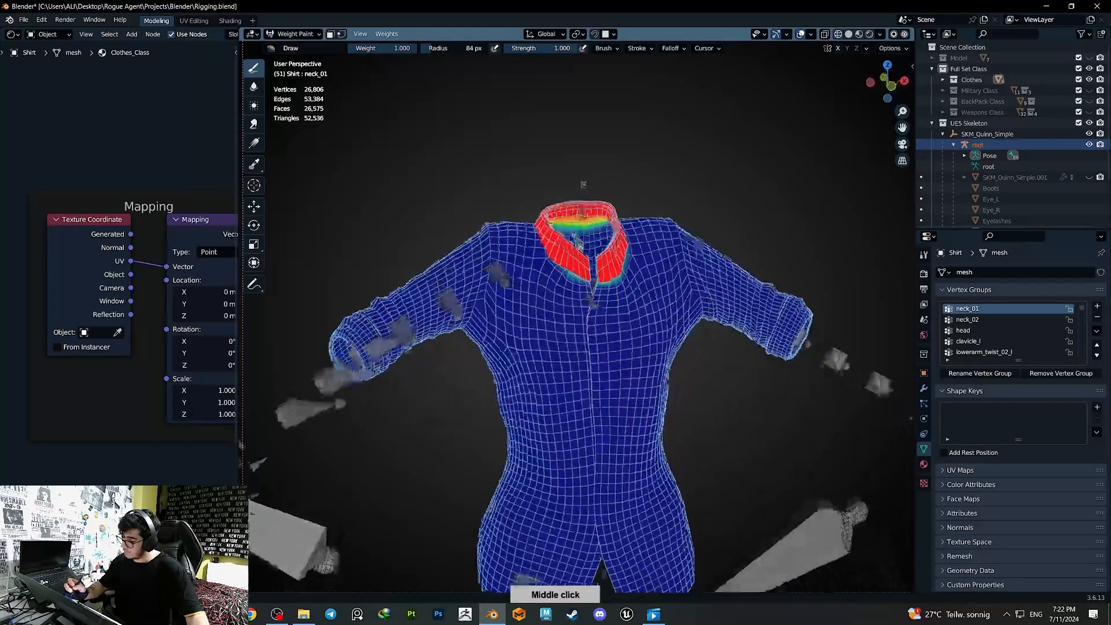
middle_drag(578, 242, 591, 264)
ctrl+click(619, 255)
key(shift+z)
middle_drag(694, 231, 700, 196)
- Test-rotate clavicle_l down and up in front view, undoing each rotation and the bone pick
click(888, 83)
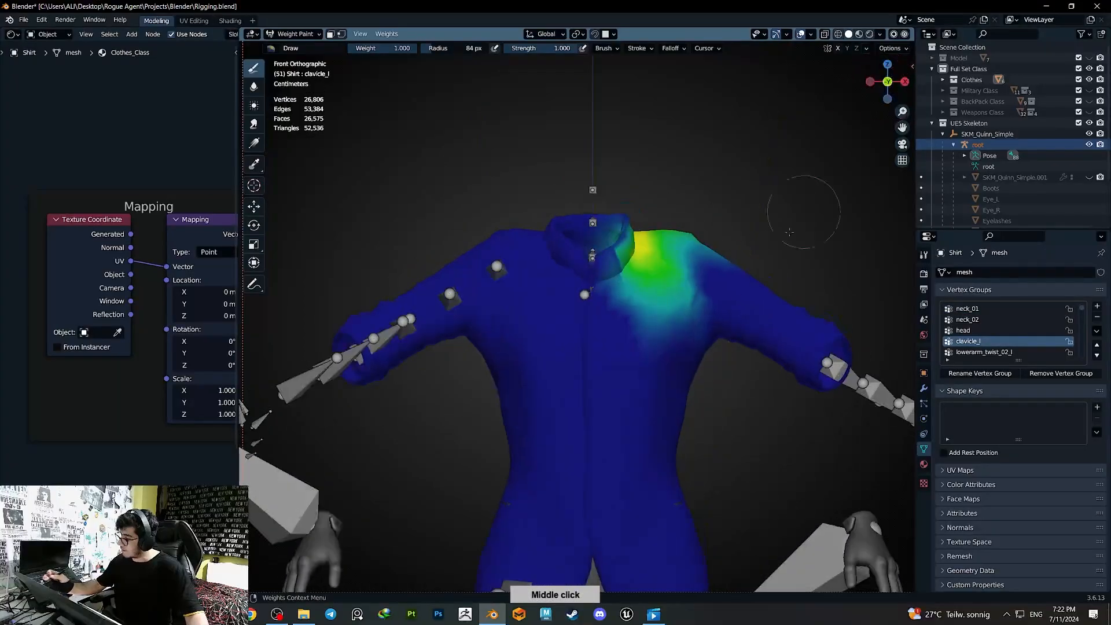
key(r)
click(831, 335)
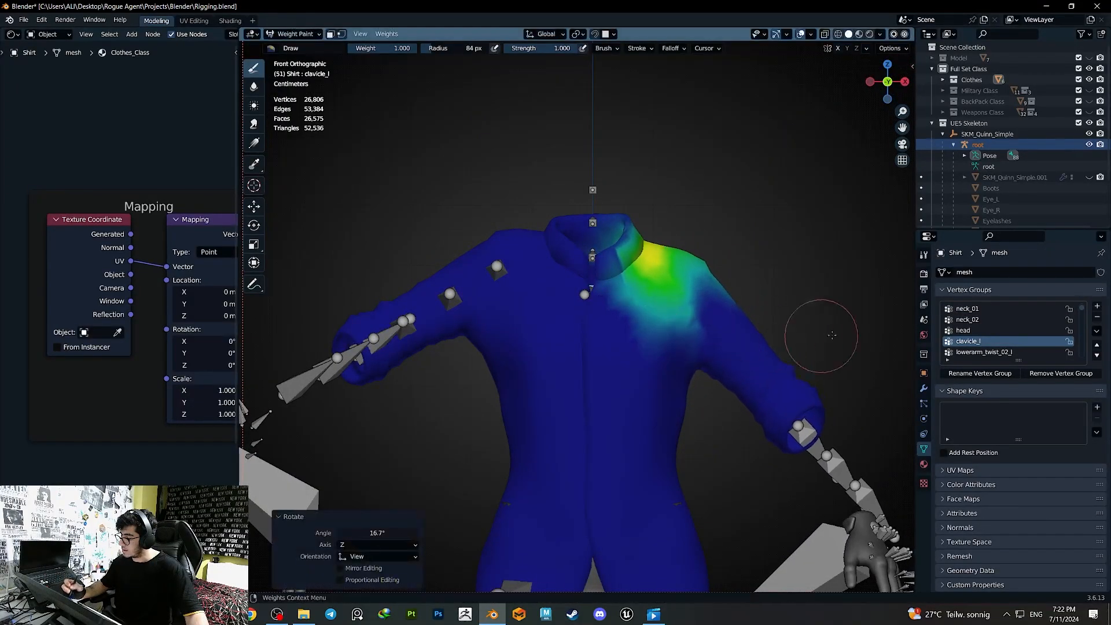
key(ctrl+z)
key(r)
click(816, 363)
key(ctrl+z)
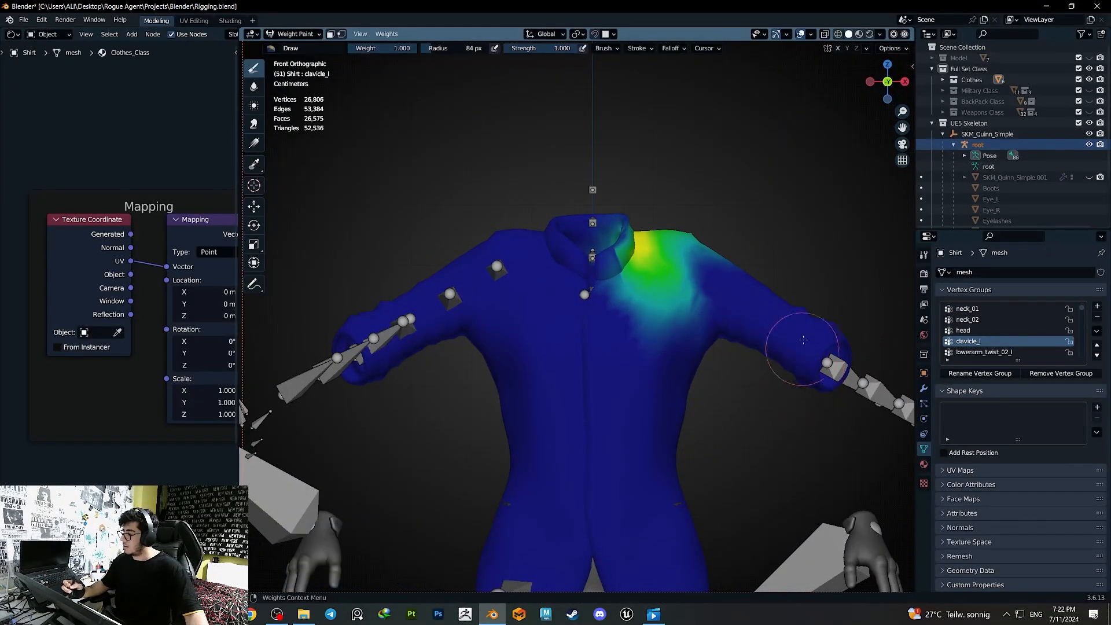
key(r)
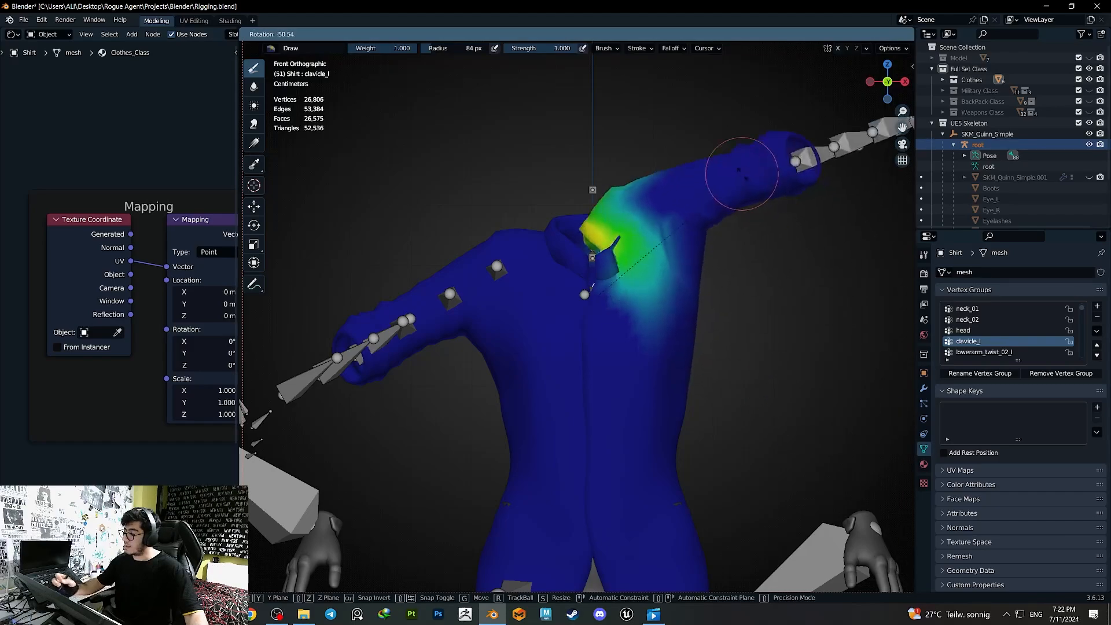
click(742, 173)
key(ctrl+z)
key(ctrl+z)
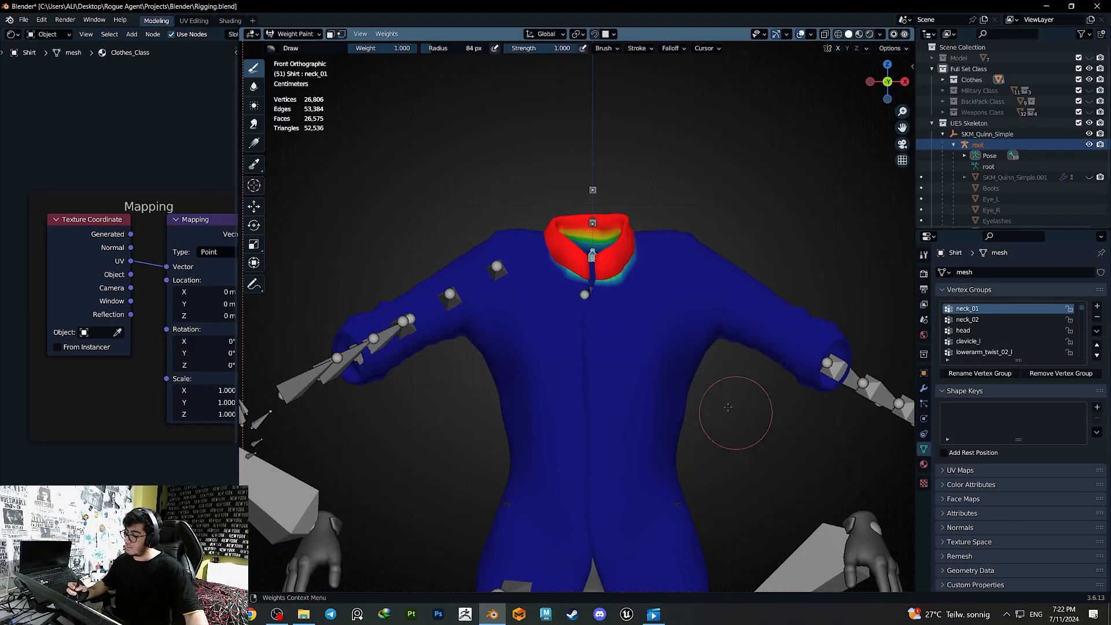
- Leave Weight Paint mode for Object Mode, select the root armature and switch it to Pose Mode
click(306, 35)
click(305, 46)
scroll(547, 405, down, 5)
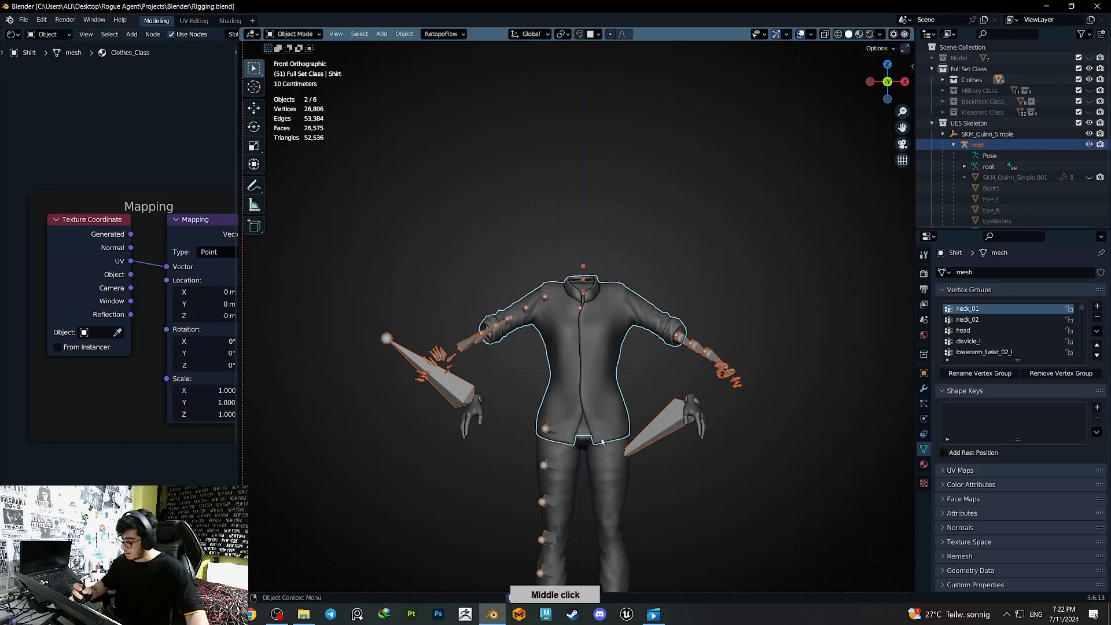
click(548, 429)
key(q)
click(543, 443)
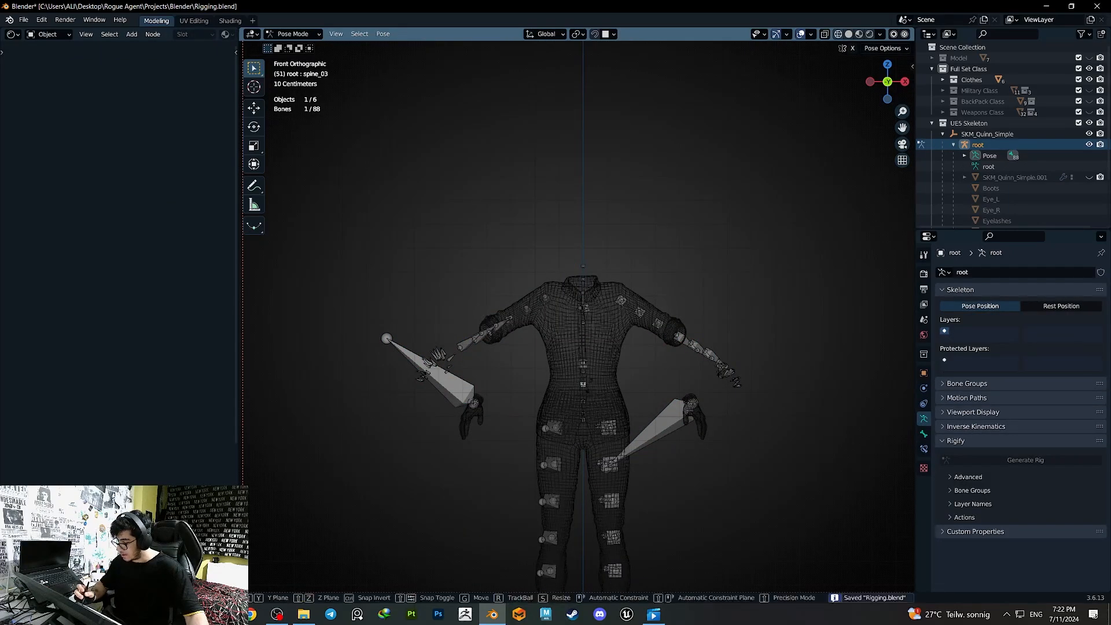
click(291, 51)
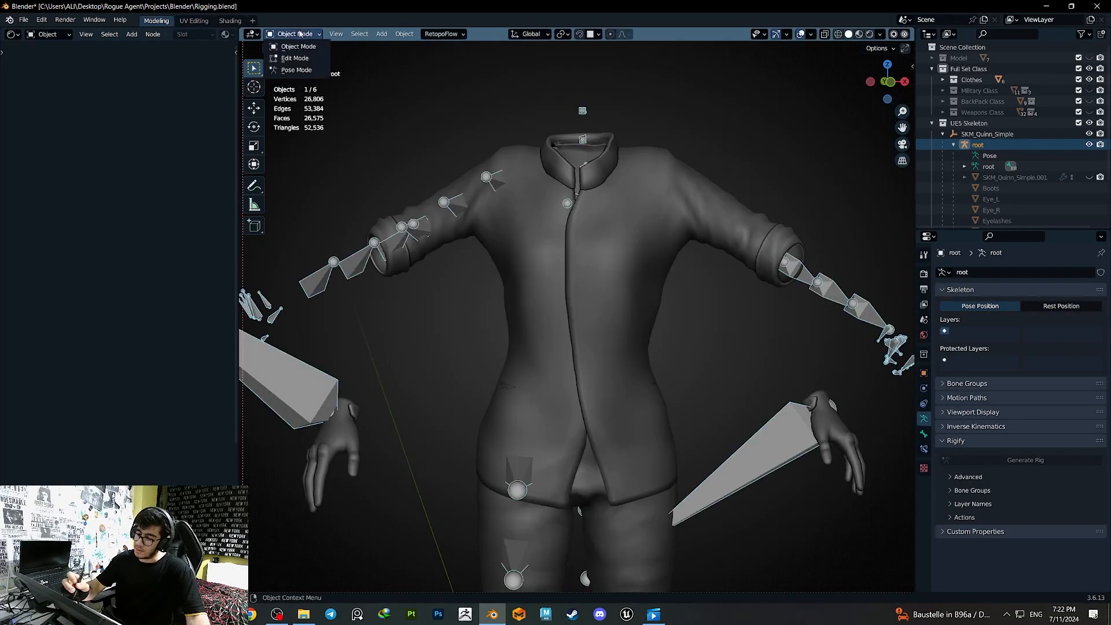
click(296, 70)
- Clear all transforms on every bone of the root armature and save the file
key(a)
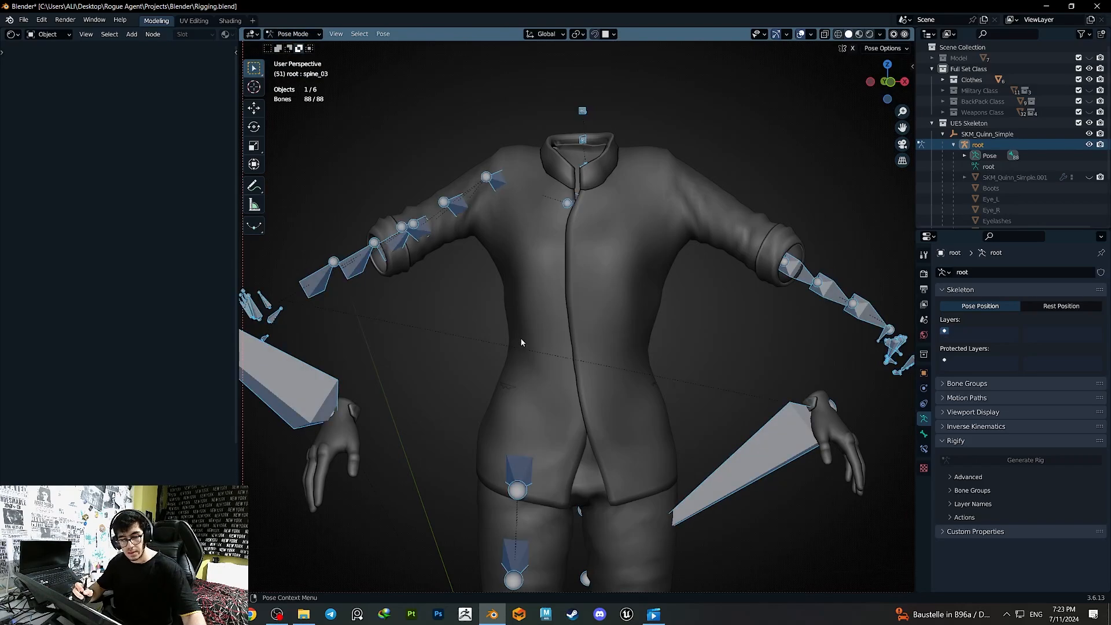
key(F3)
text(cl)
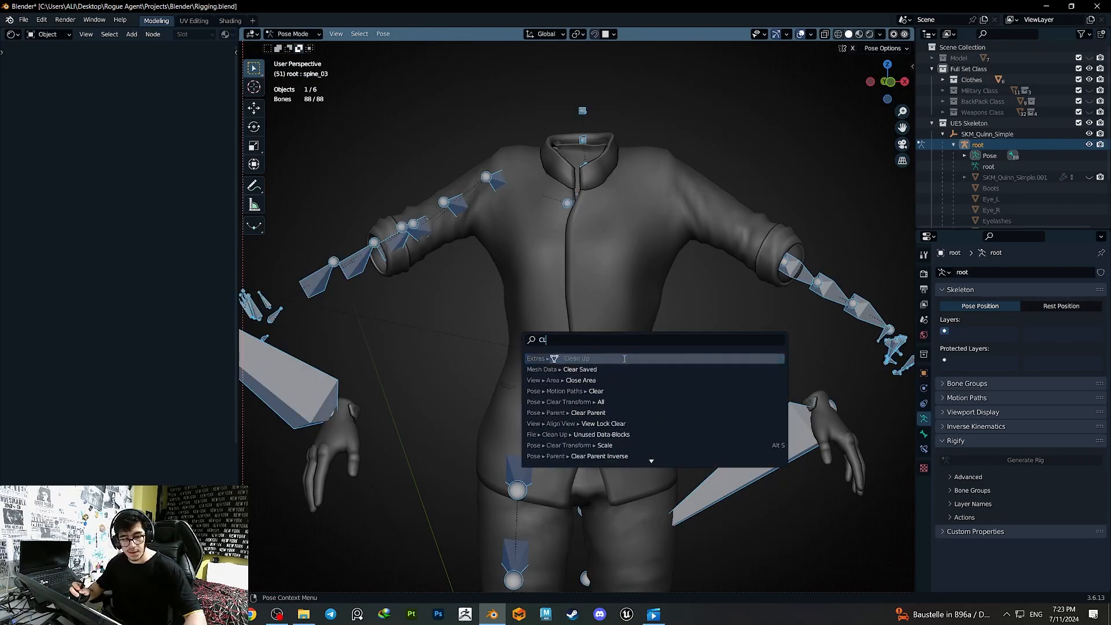
text(EAR A)
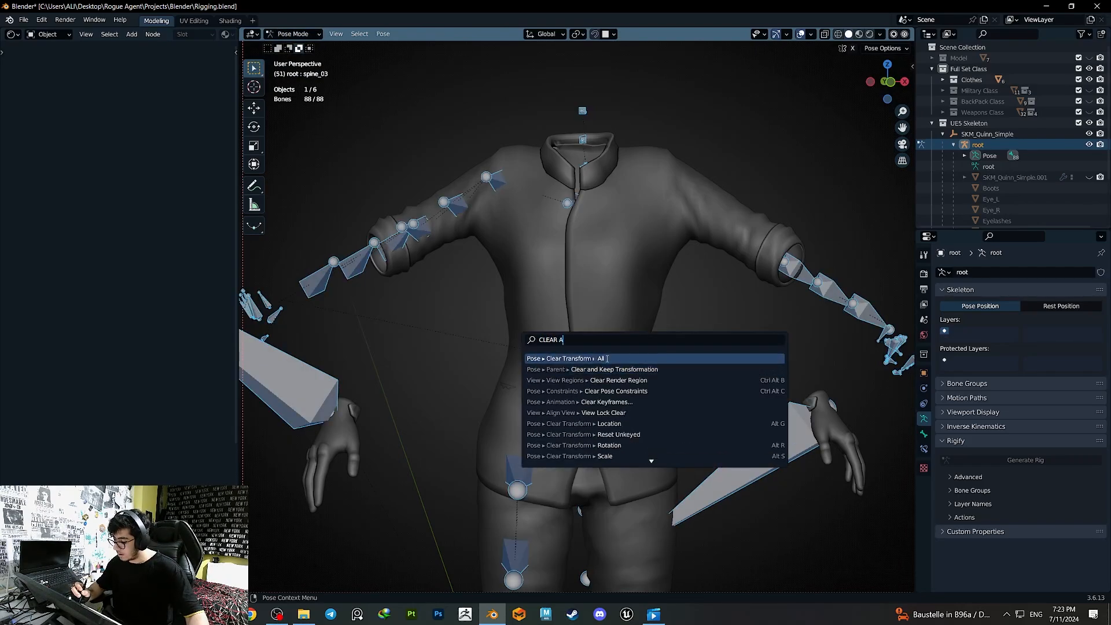
click(610, 361)
middle_drag(565, 445, 614, 376)
key(ctrl+s)
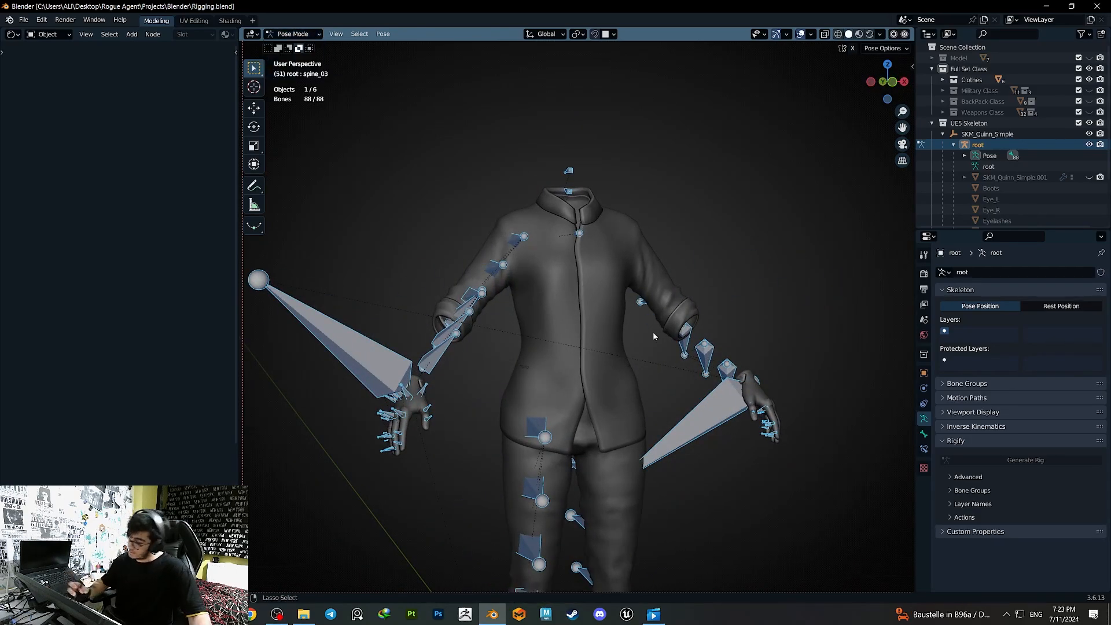
- Hide the coat covering the mannequin and select the Scarf
middle_drag(652, 331, 563, 400)
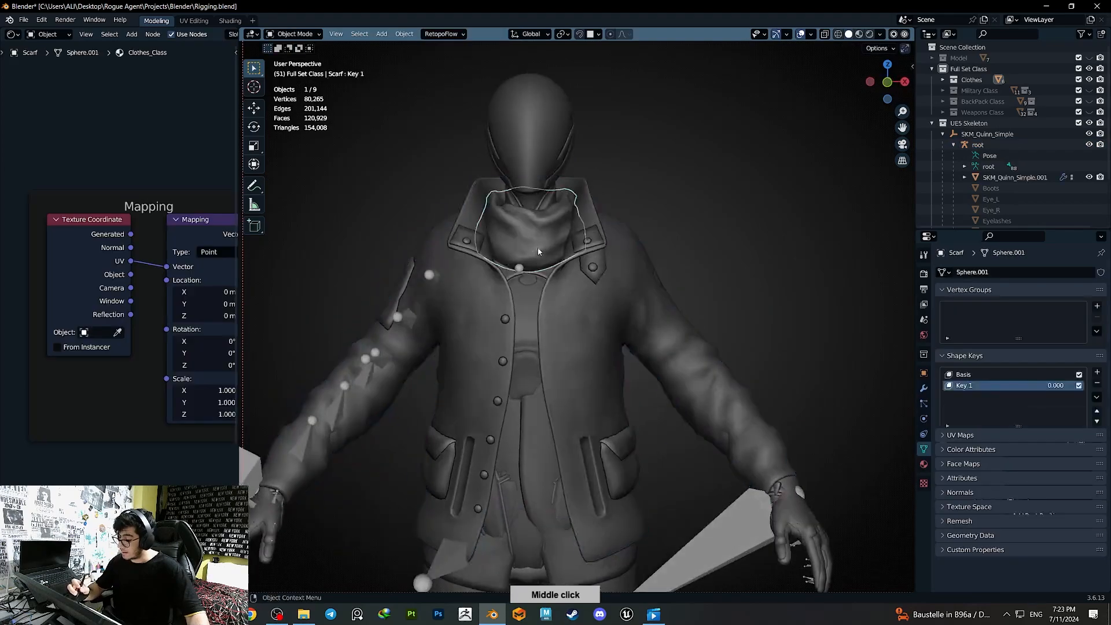
middle_drag(556, 289, 543, 342)
click(574, 360)
key(h)
click(557, 317)
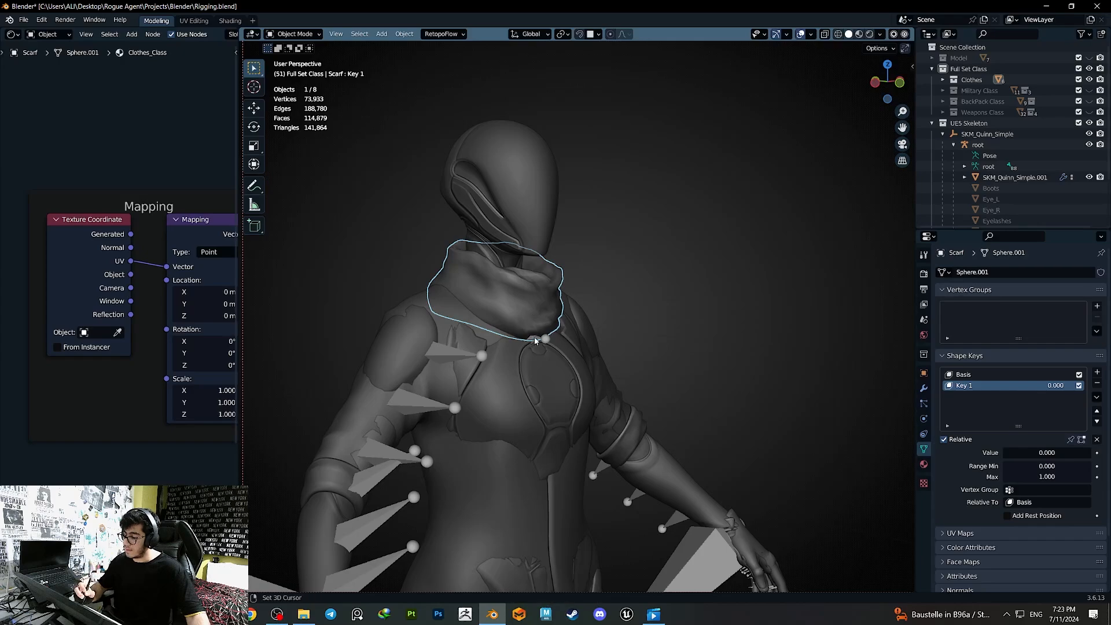
- Parent the Scarf to the root armature with empty groups
shift+click(541, 339)
key(q)
click(548, 342)
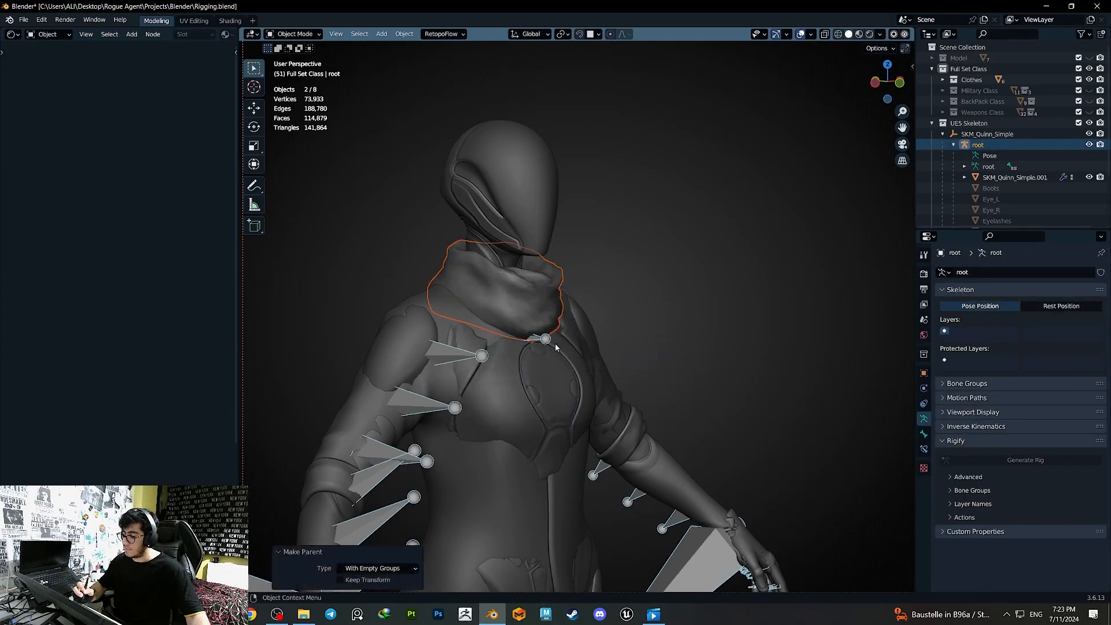
- Select the root armature together with the Scarf and put the Scarf in Weight Paint mode
click(538, 338)
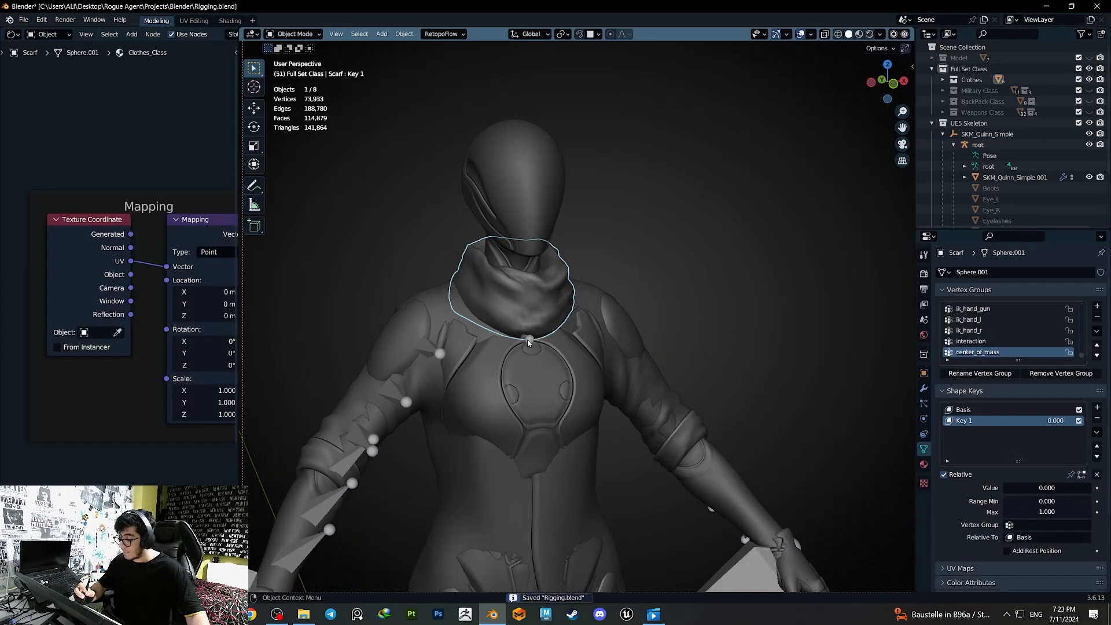
click(548, 317)
shift+click(529, 296)
key(q)
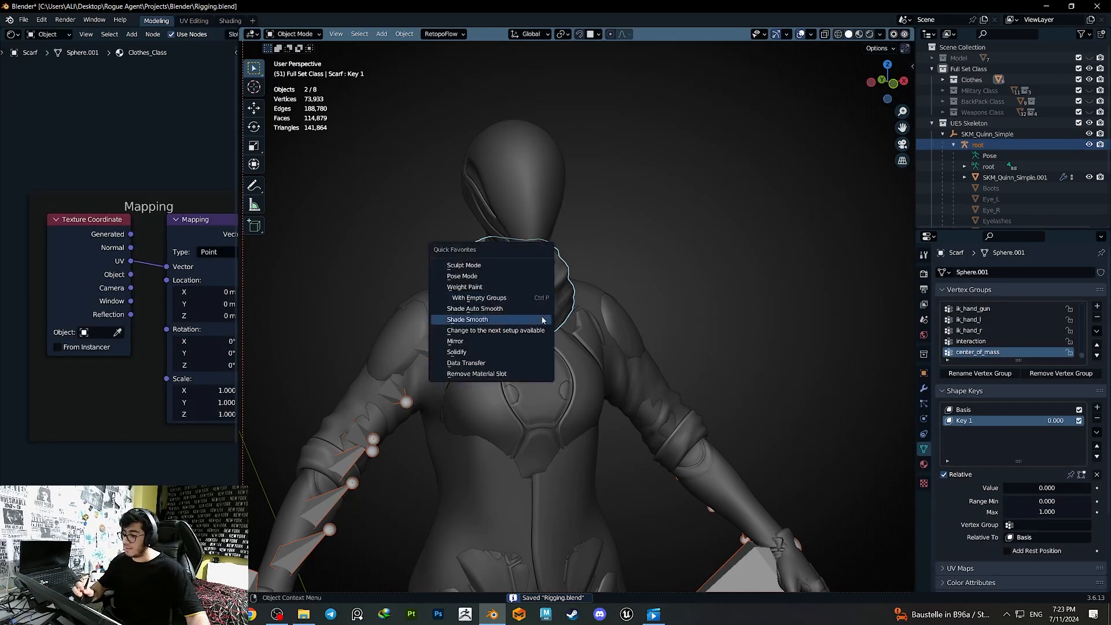
click(464, 286)
middle_click(530, 285)
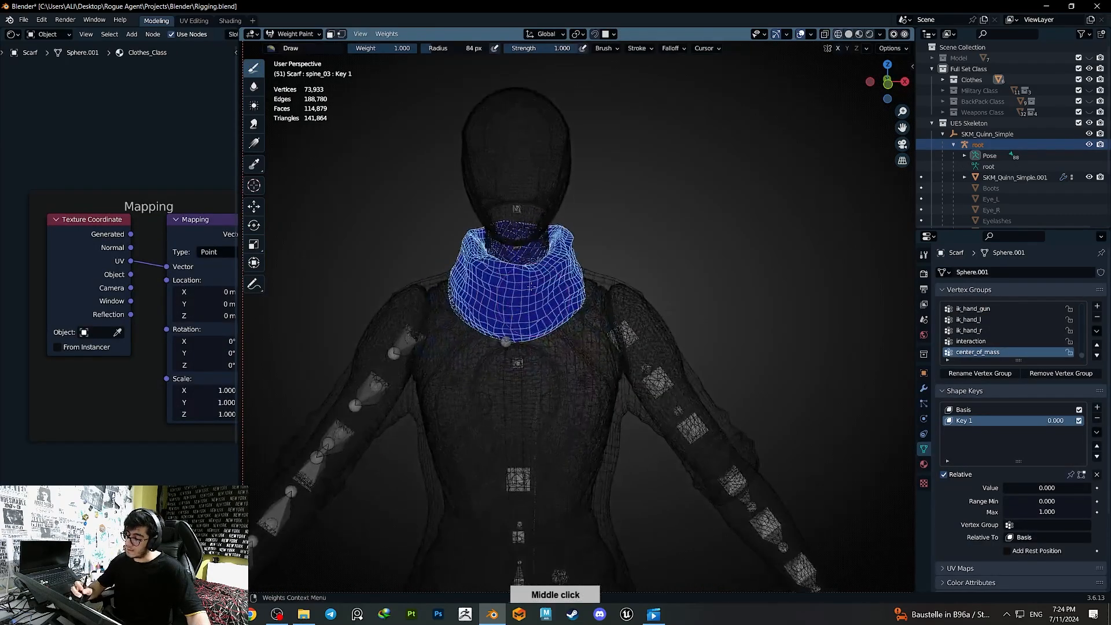
- Test-rotate the spine_05 bone freely behind the Scarf and undo the rotation
middle_drag(530, 285, 677, 313)
key(r)
key(r)
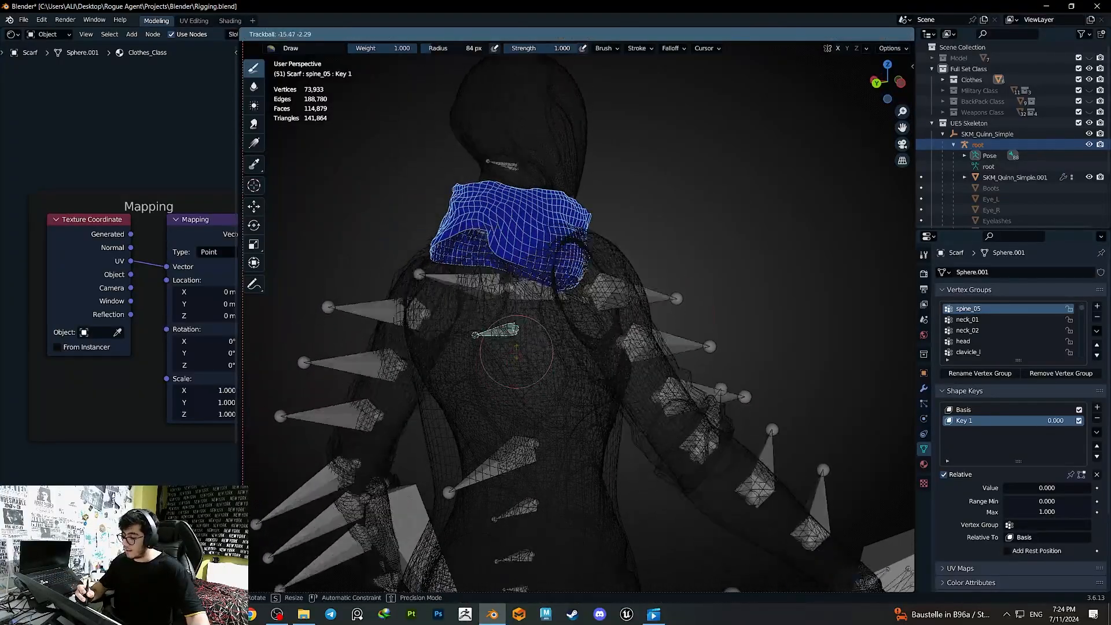
click(538, 370)
key(ctrl+z)
- Pick the neck_01 bone inside the Scarf, test-rotate it freely and undo the rotation
scroll(533, 359, up, 3)
mouse_move(532, 359)
middle_down()
mouse_move(521, 353)
mouse_move(544, 341)
middle_up()
shift+middle_drag(463, 254, 520, 278)
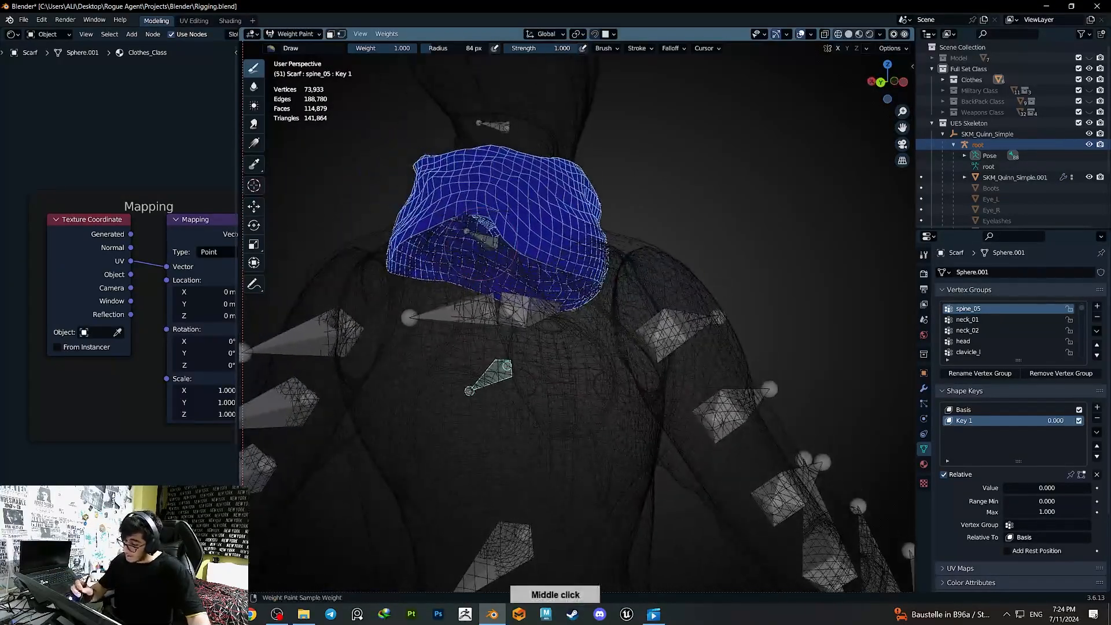
ctrl+click(487, 238)
key(r)
key(r)
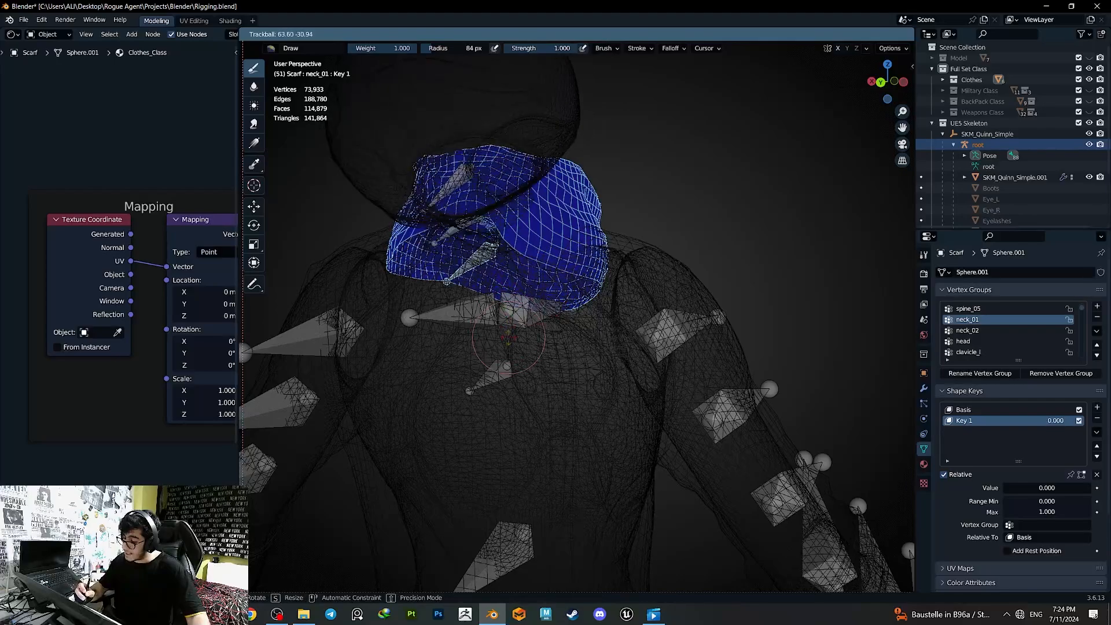
click(509, 289)
key(ctrl+z)
- Test-rotate the neck_01 bone forward about 20° in the left orthographic view to check the Scarf
middle_drag(514, 295, 422, 298)
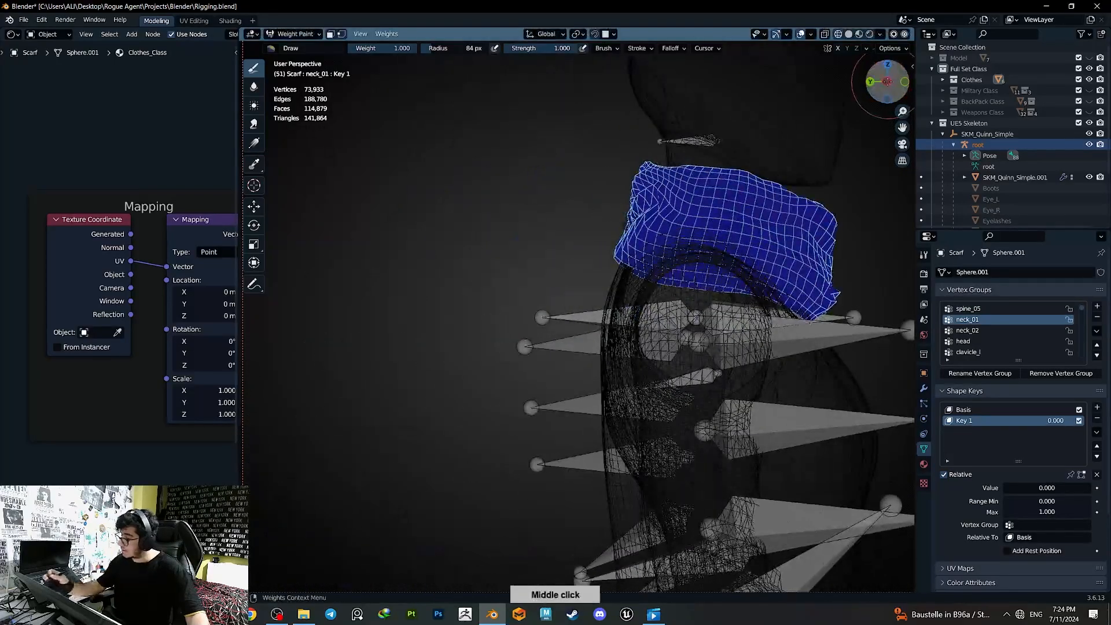
click(887, 82)
click(870, 82)
shift+middle_drag(813, 234, 748, 249)
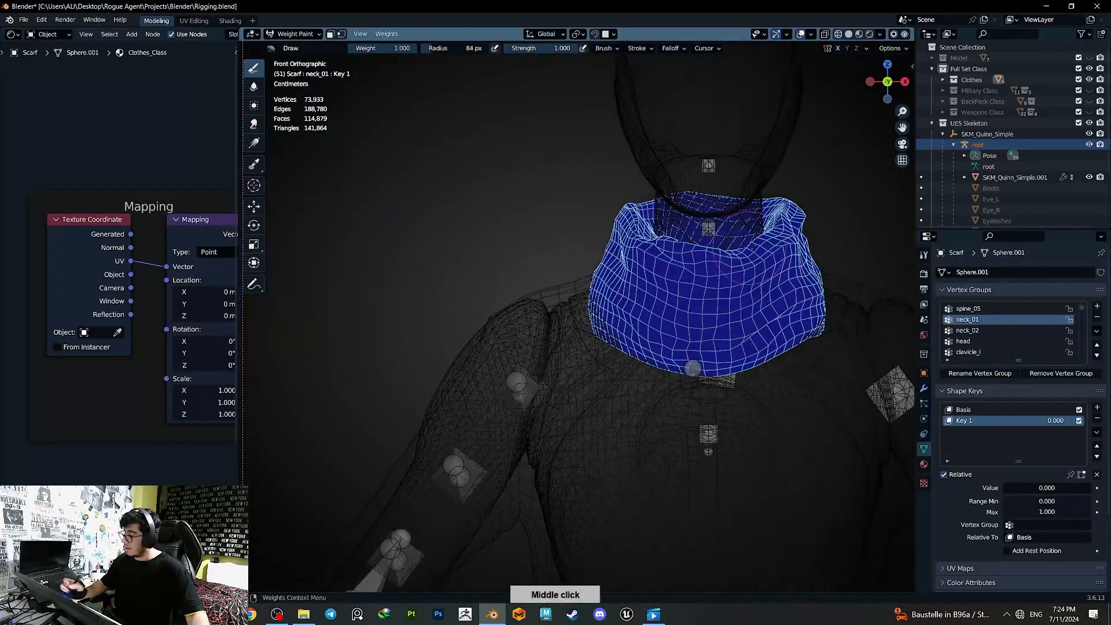
click(869, 82)
key(r)
key(r)
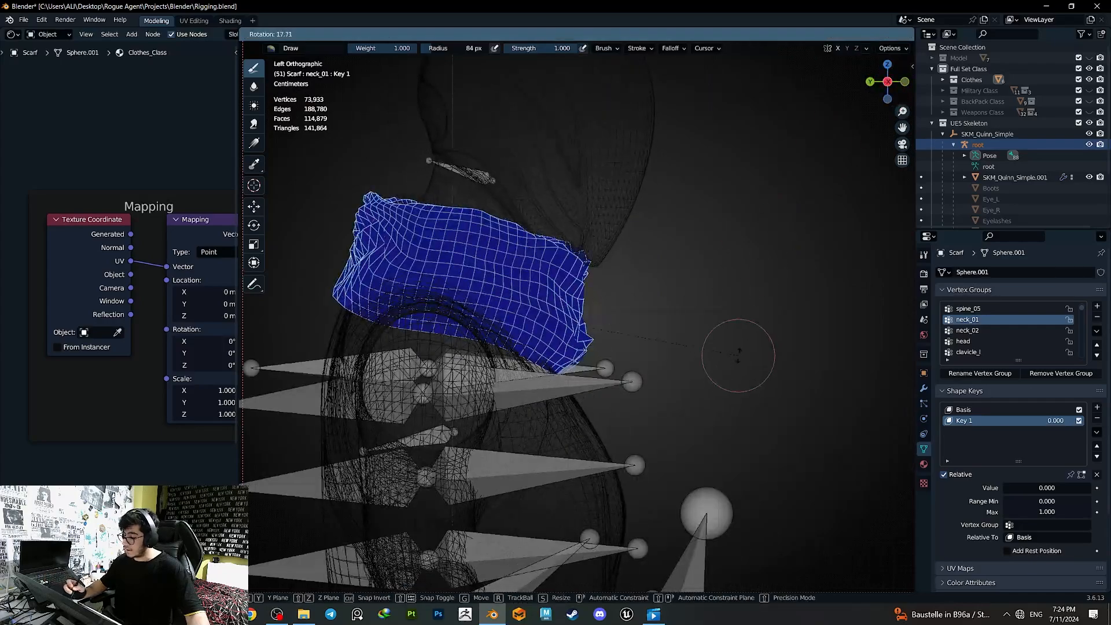
click(725, 374)
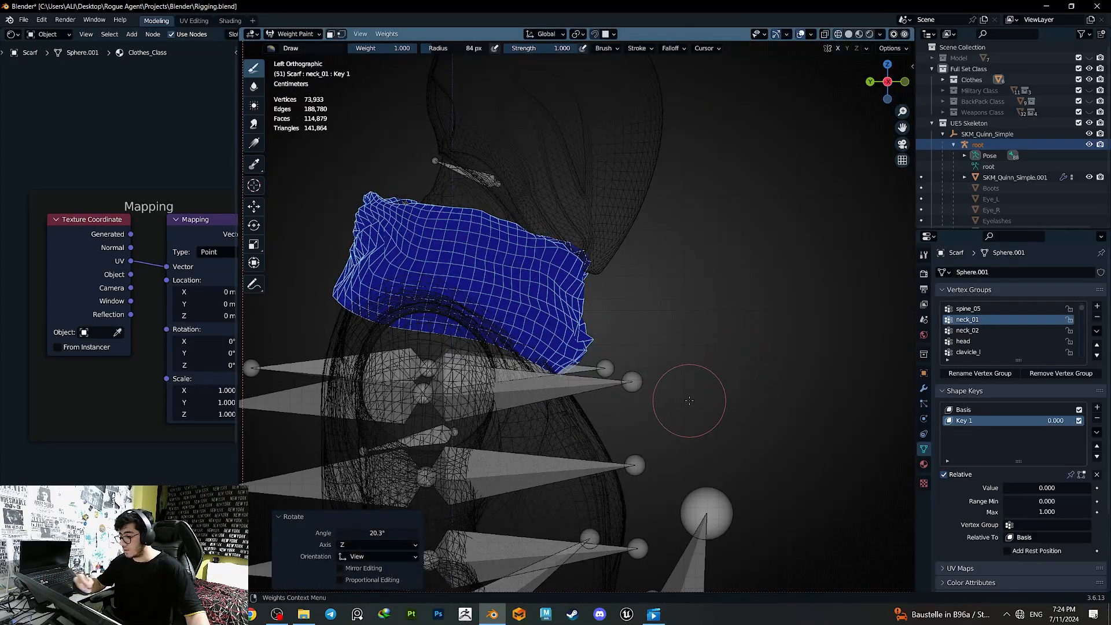
- Assign all Scarf vertices to the spine_05 group with weight 1.000 and return to Weight Paint mode
middle_drag(689, 400, 526, 433)
key(Tab)
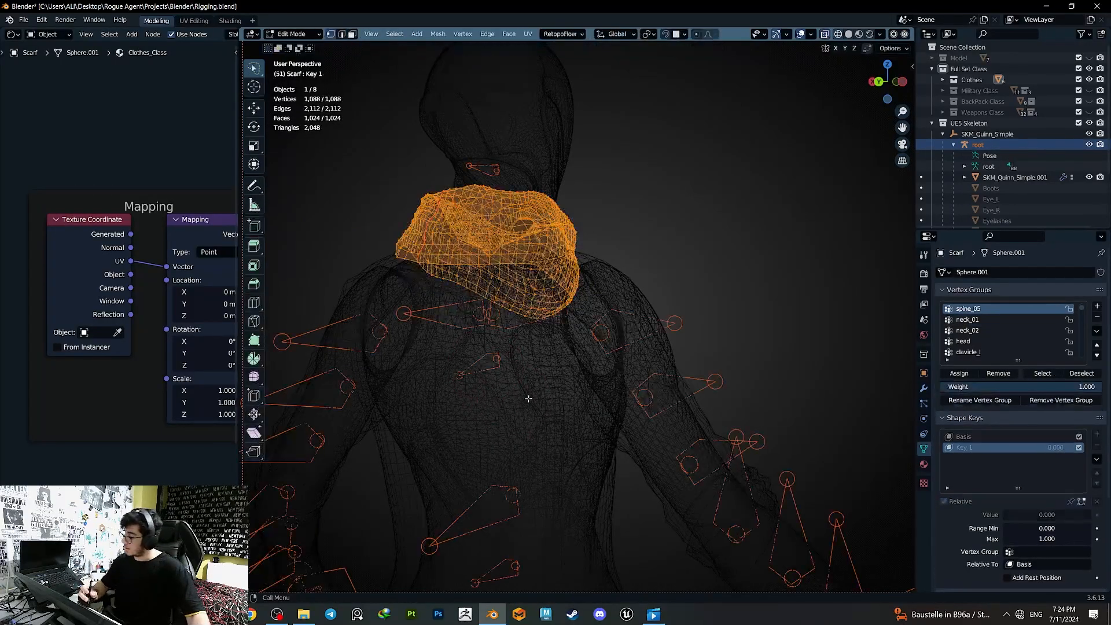
key(Tab)
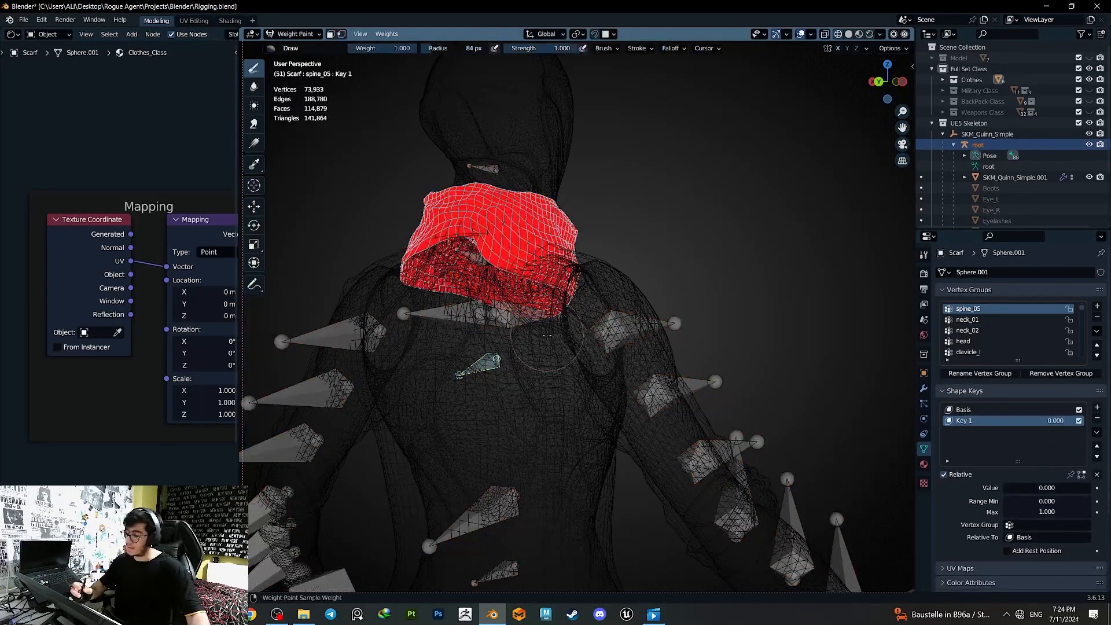
- Test-rotate the spine_05 bone forward about 36° in the left orthographic view and undo the rotation
mouse_move(636, 359)
middle_down()
mouse_move(496, 347)
mouse_move(532, 345)
middle_up()
click(898, 84)
key(r)
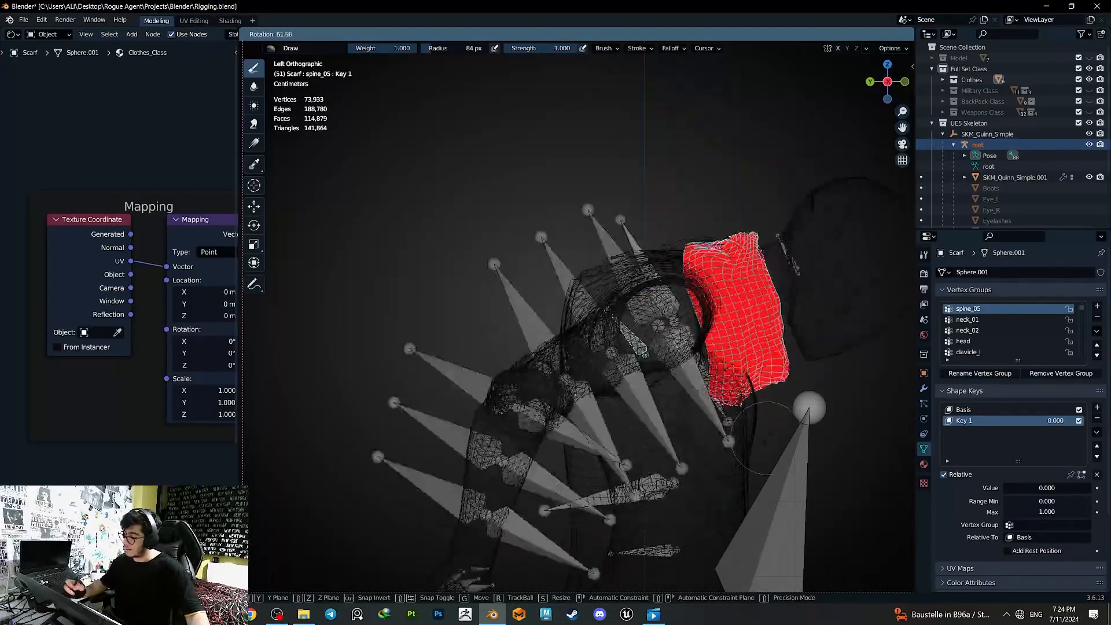
click(788, 371)
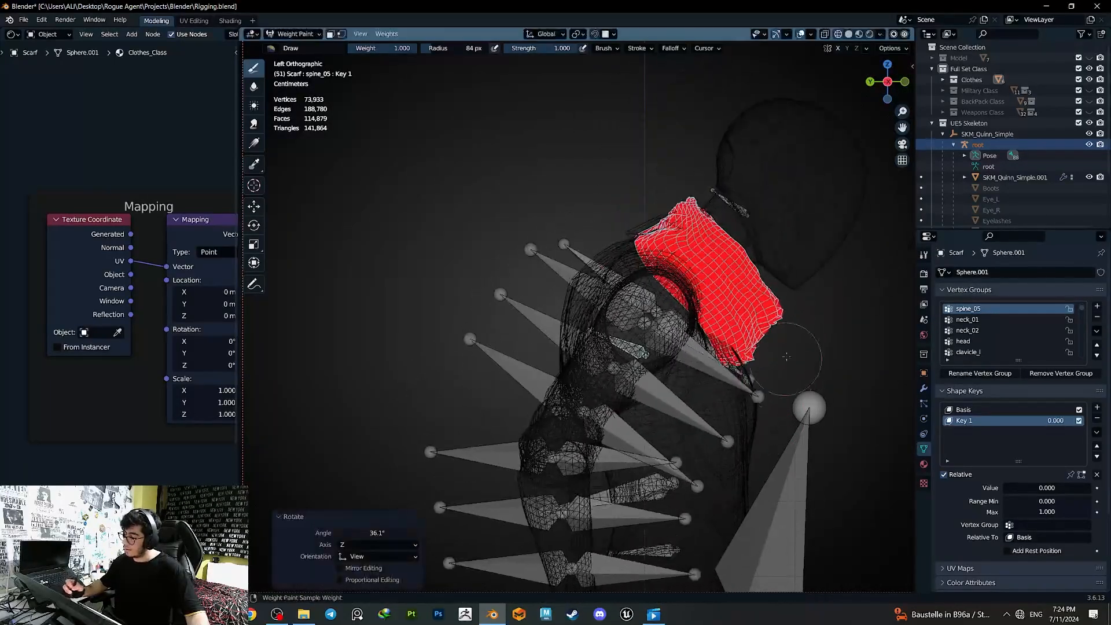
key(ctrl+z)
- Pick the neck_01 bone, test-rotate it forward about 19° in the left view and undo the rotation
shift+middle_drag(735, 265, 682, 312)
key(shift+z)
key(shift+z)
mouse_move(572, 309)
middle_down()
mouse_move(655, 318)
mouse_move(494, 328)
mouse_move(506, 327)
middle_up()
ctrl+click(491, 329)
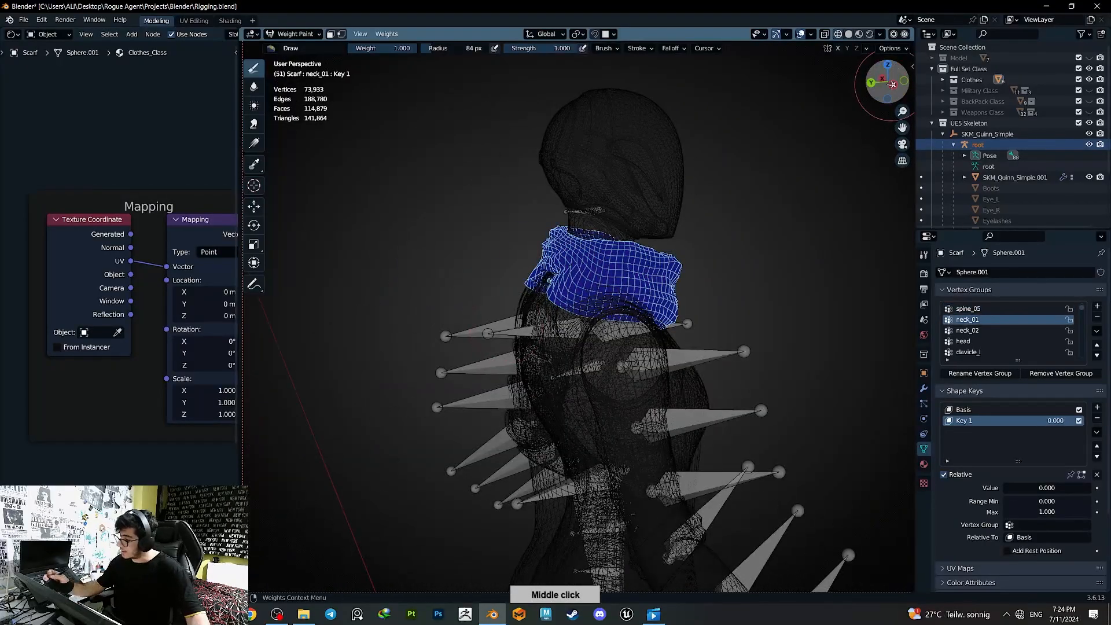
click(892, 84)
key(shift+z)
key(shift+z)
key(r)
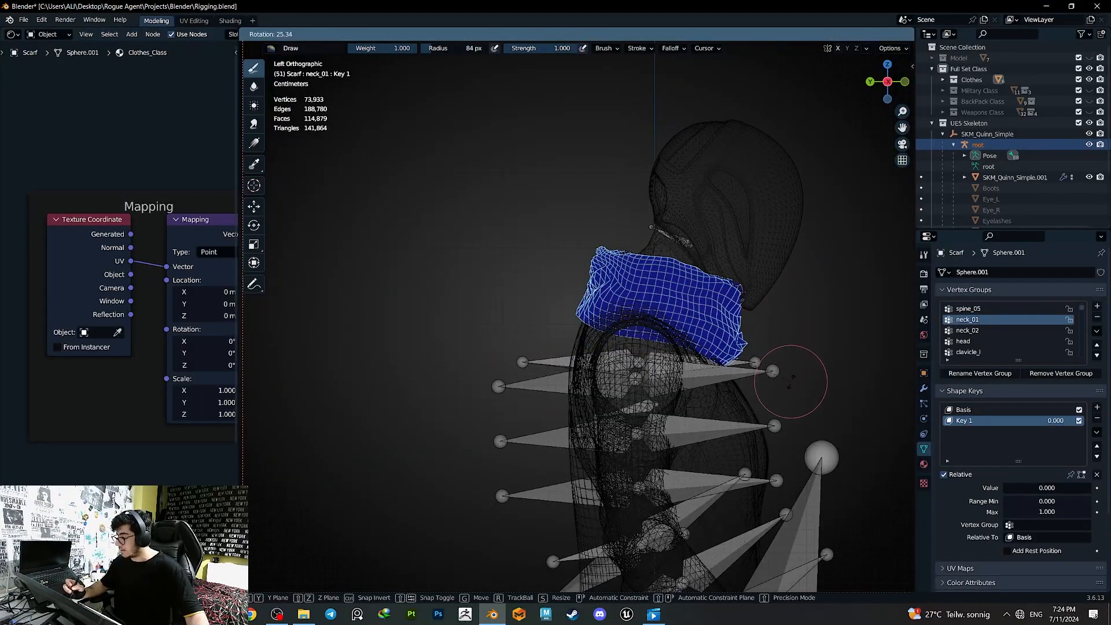
click(803, 373)
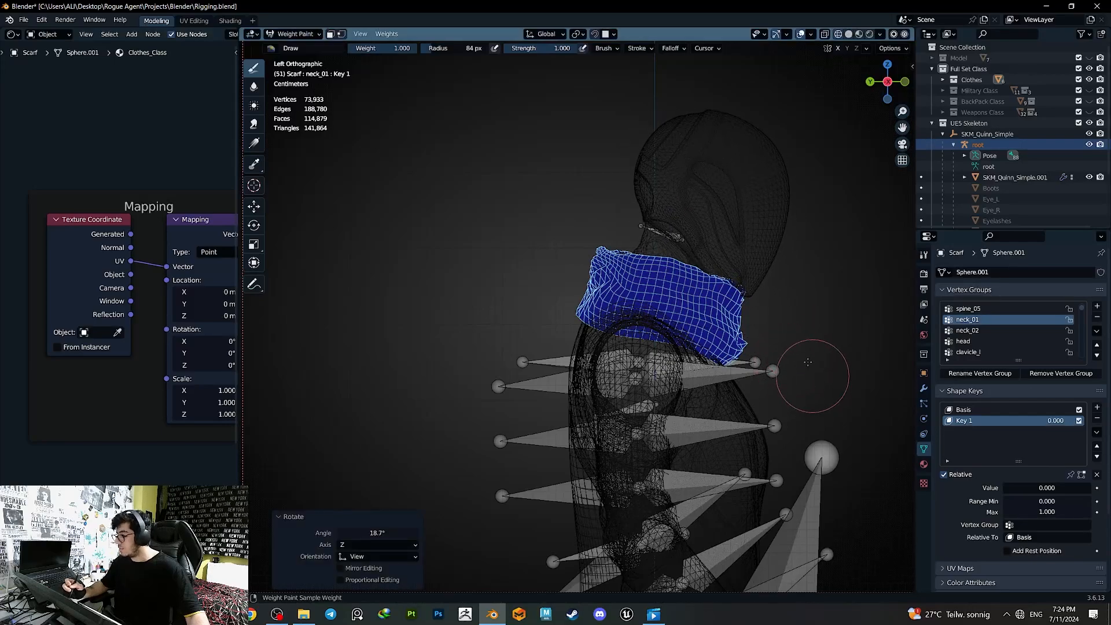
key(ctrl+z)
- Assign all Scarf vertices to the neck_01 group with weight 0.112 and return to Weight Paint mode
key(Tab)
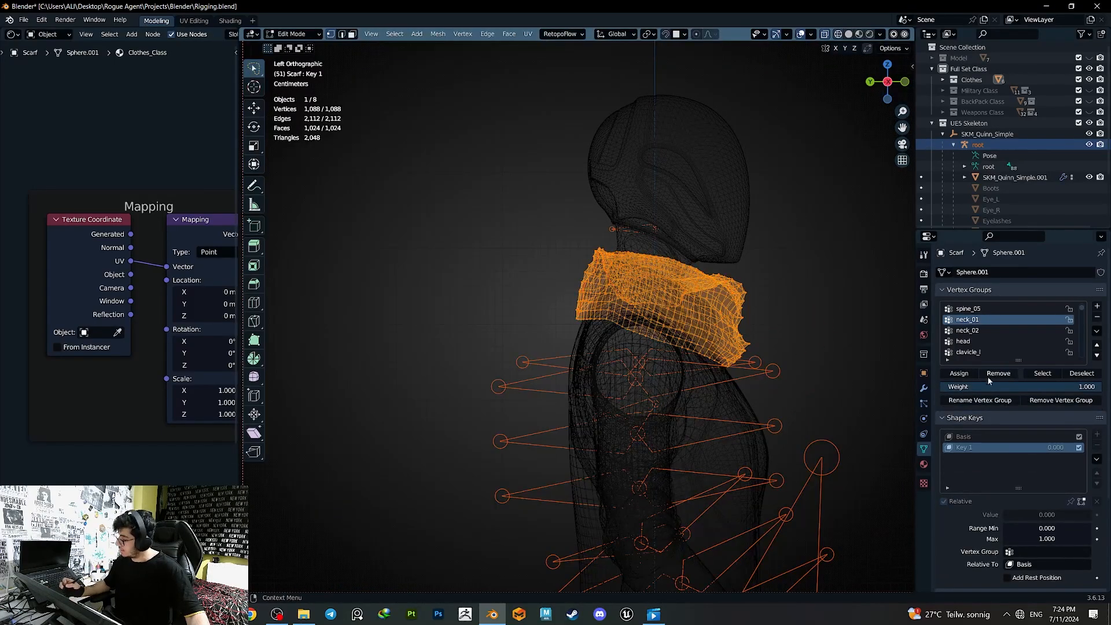
drag(946, 394, 924, 402)
click(959, 373)
key(Tab)
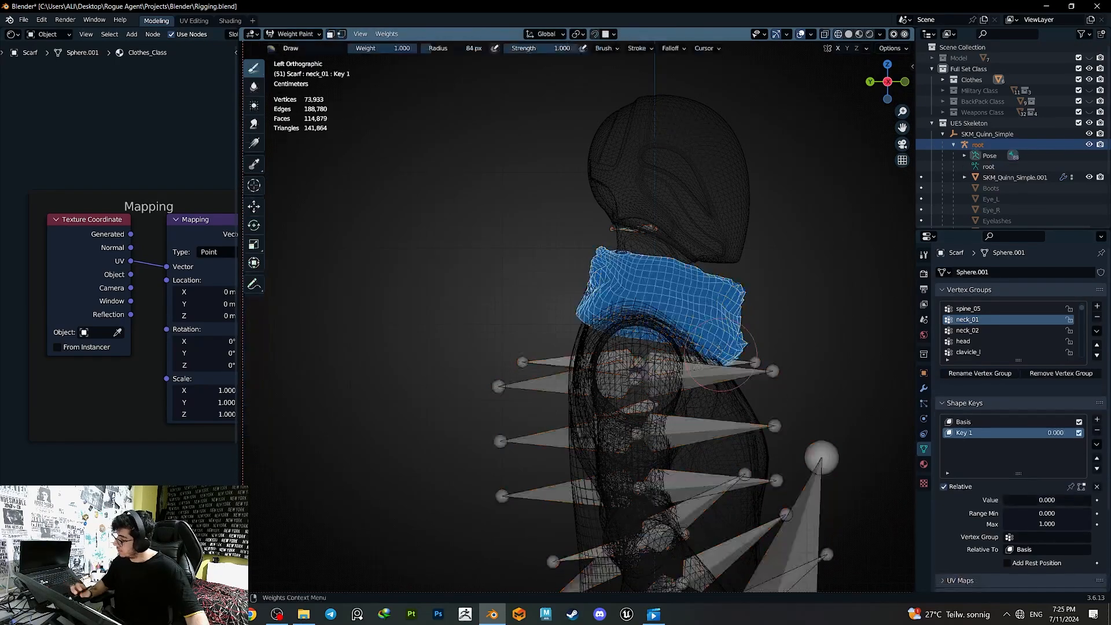
- Test-rotate the neck_01 bone forward and about 20° backward from the side, undoing each rotation
key(r)
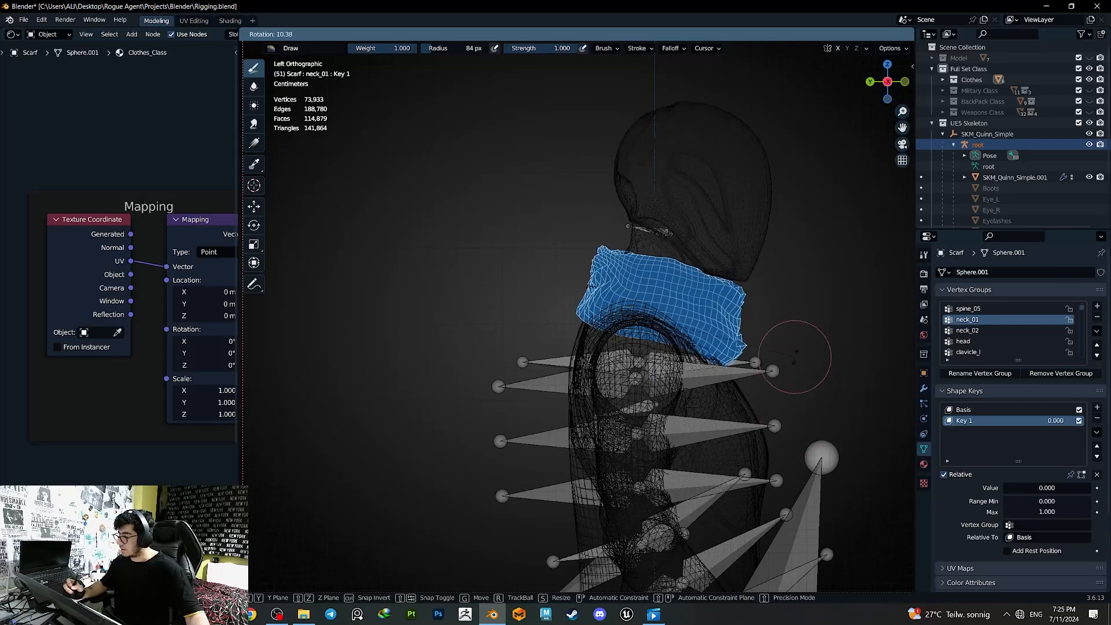
click(809, 392)
key(ctrl+z)
shift+middle_drag(808, 391, 816, 491)
ctrl+middle_drag(815, 491, 813, 463)
key(r)
click(778, 403)
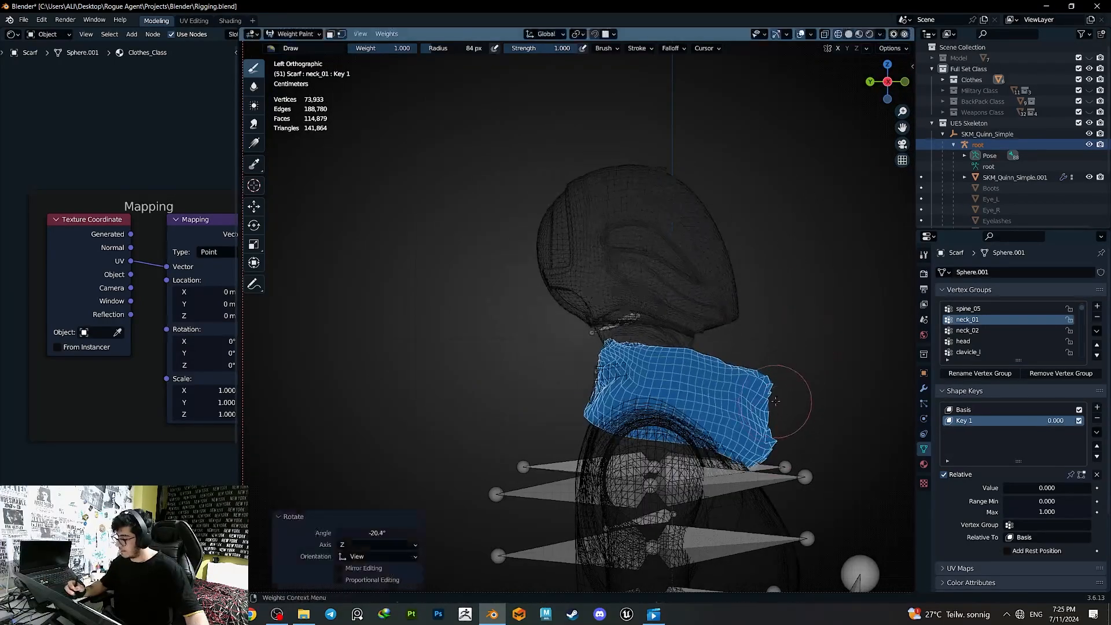
shift+middle_drag(779, 403, 681, 290)
key(ctrl+z)
- Select the Scarf's lower rim loop, grow the selection over the lower folds and remove those vertices from the neck_01 group
key(Tab)
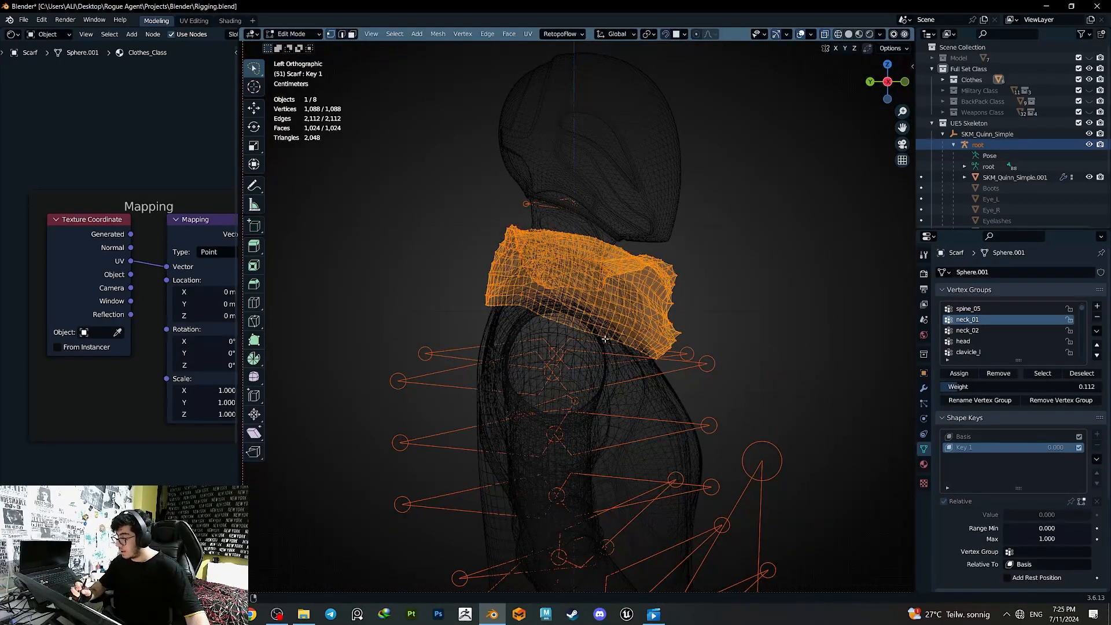
key(ctrl+KP_Subtract)
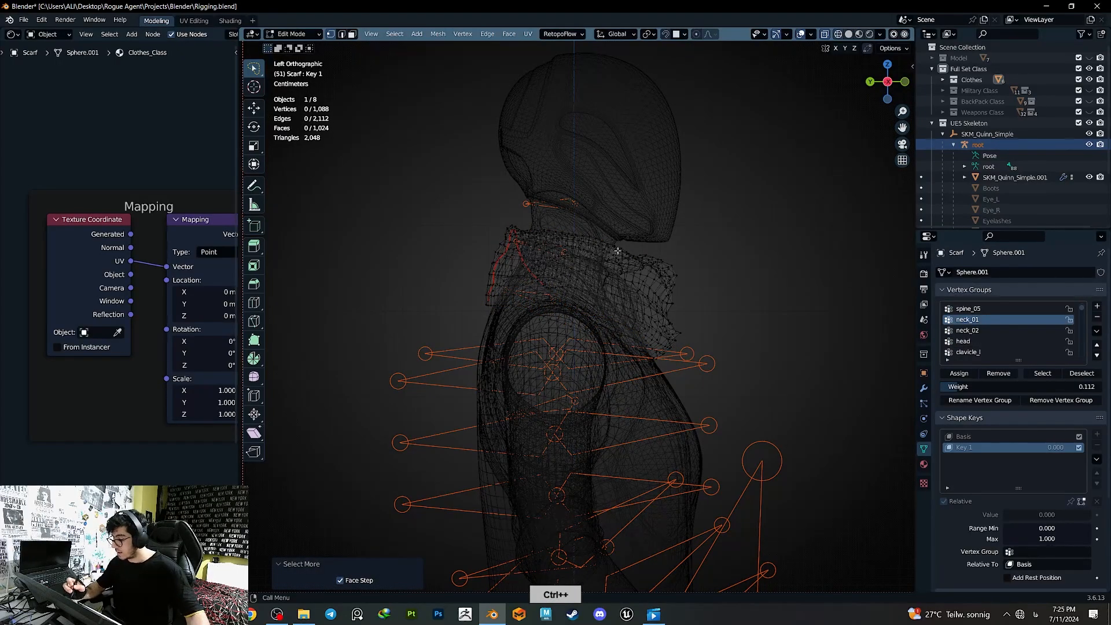
alt+click(601, 332)
key(ctrl+KP_Add)
key(ctrl+KP_Add)
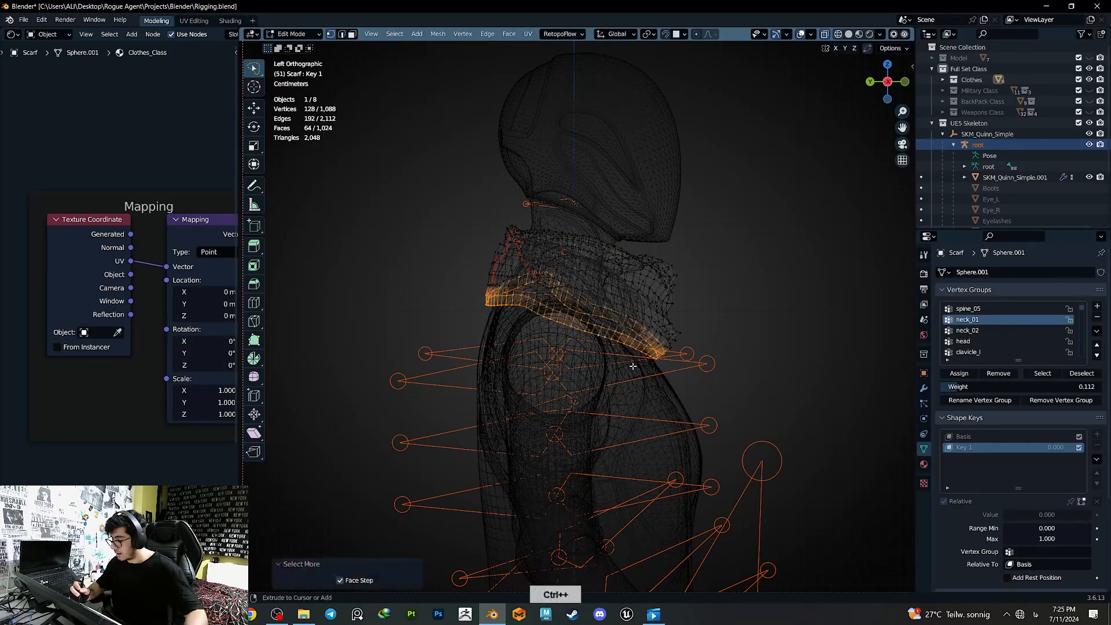
click(961, 376)
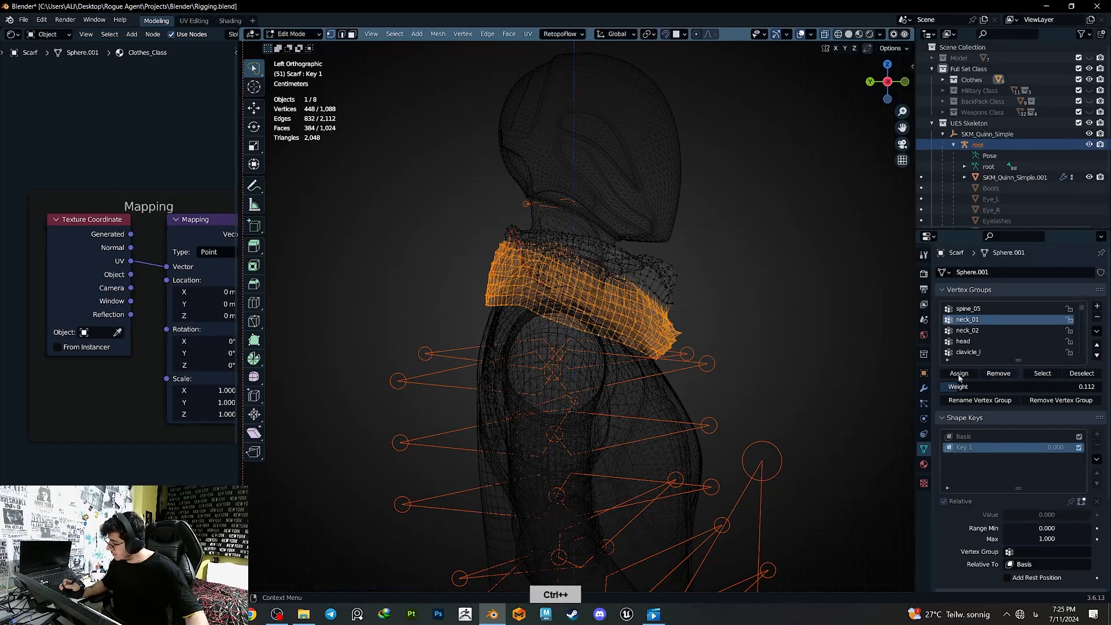
key(Tab)
key(alt+z)
key(alt+z)
key(alt+z)
key(alt+z)
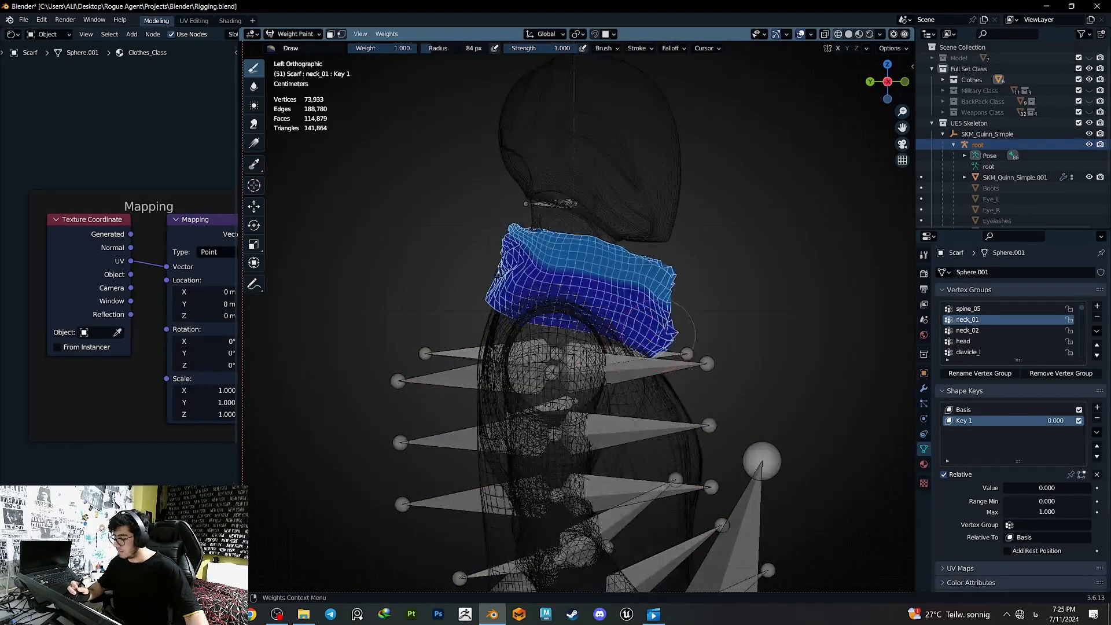
key(alt+z)
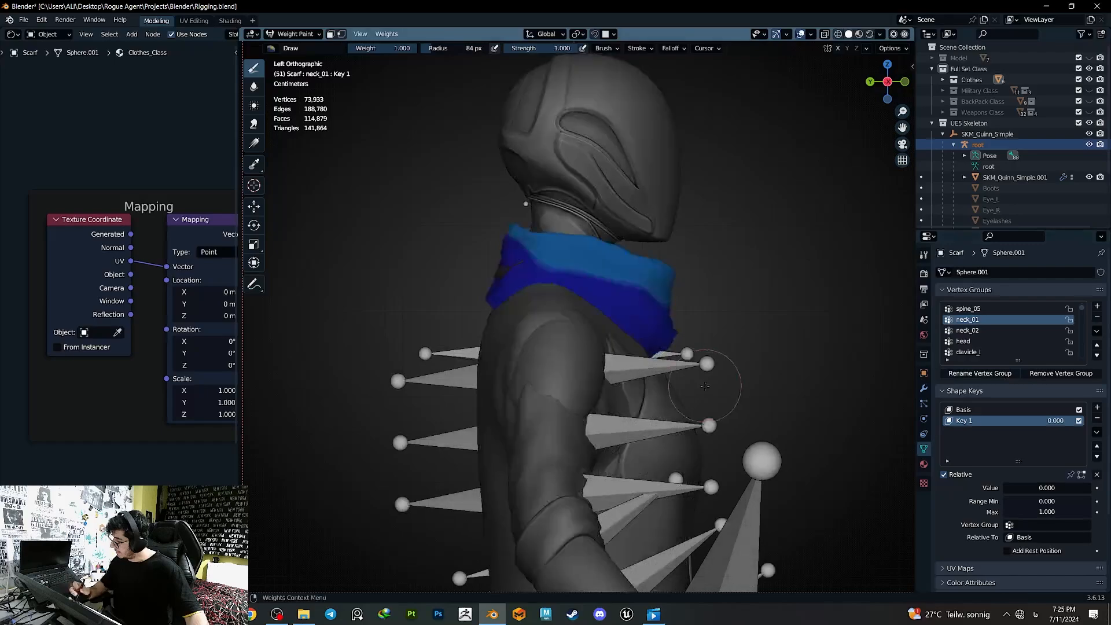
- Select the Scarf vertices still in the neck_01 group and assign them a higher weight
key(Tab)
key(alt+a)
click(1041, 373)
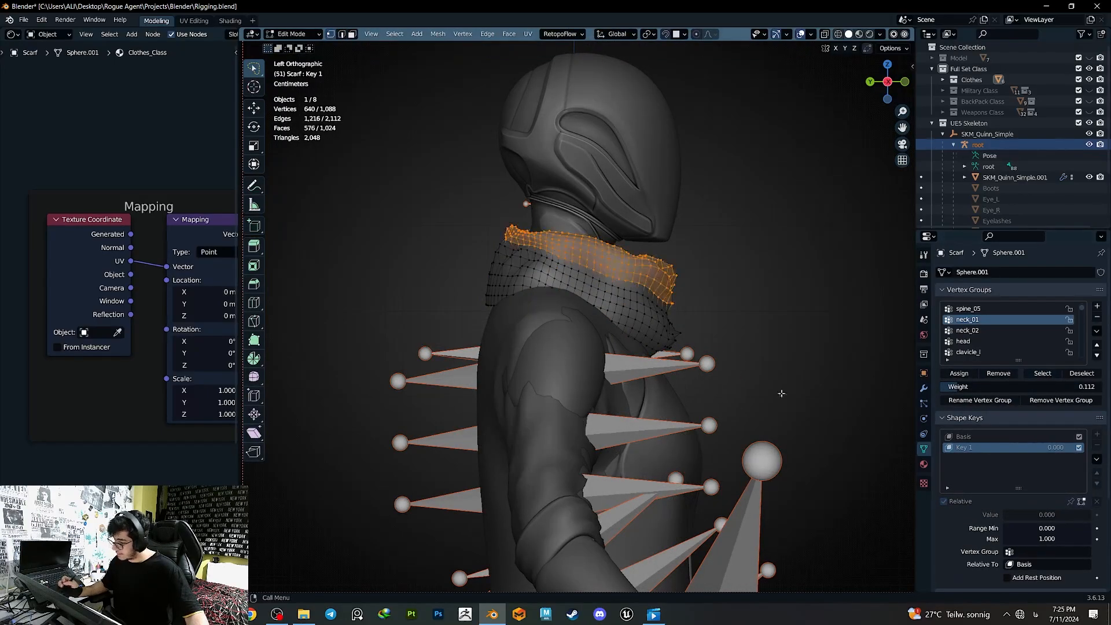
key(ctrl+g)
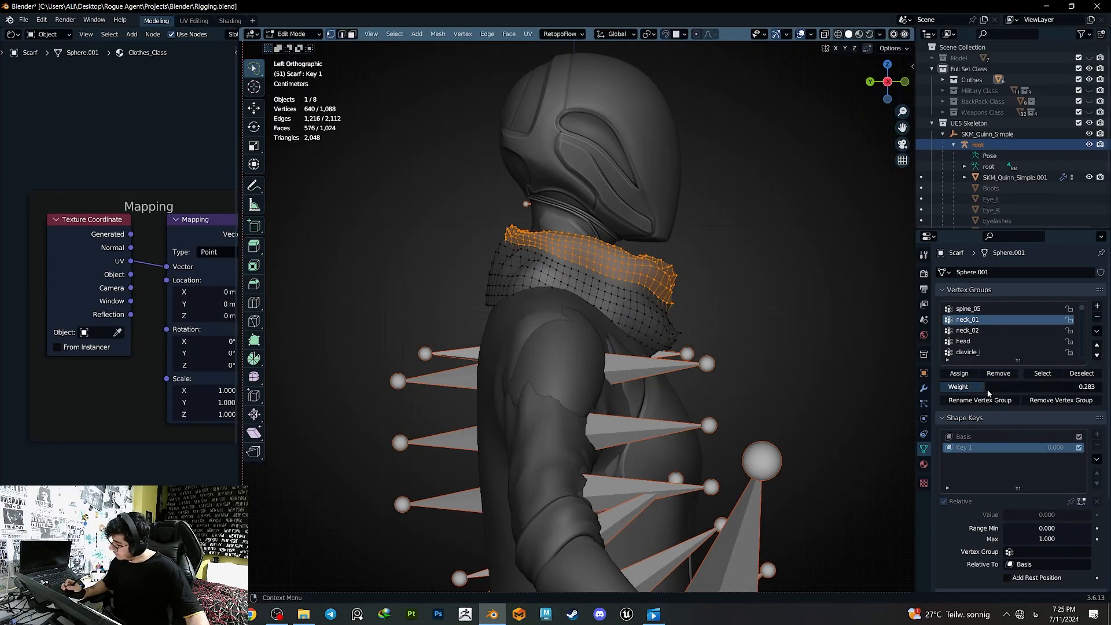
- Smooth the Scarf's neck_01 vertex weights in Weight Paint mode with factor 0.500 and 1 iteration
key(Tab)
key(q)
click(683, 324)
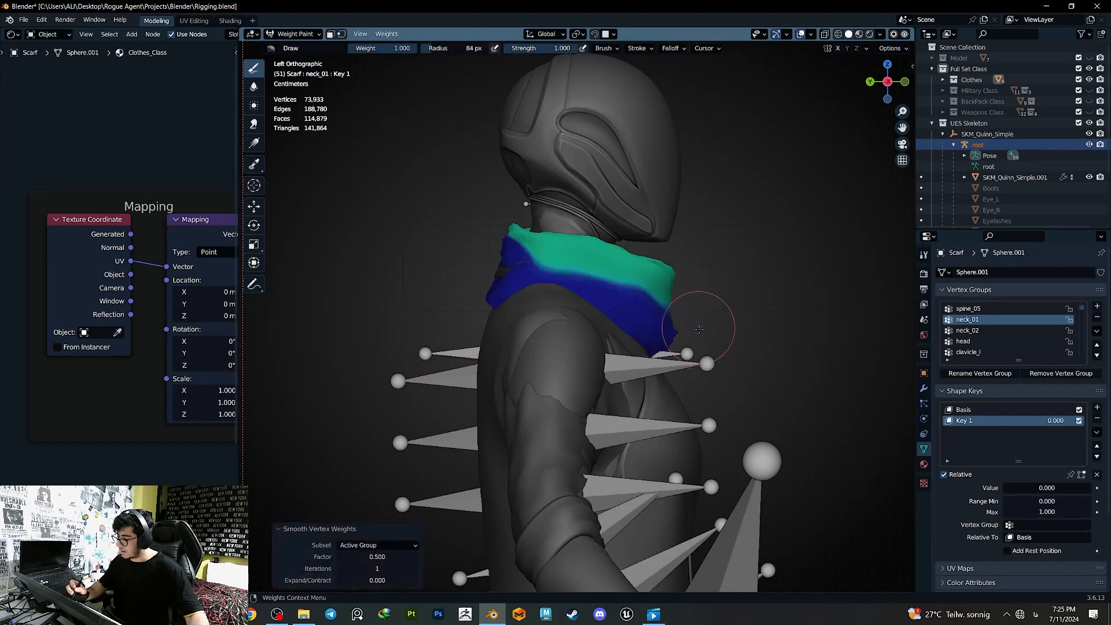
- Test-rotate the neck_01 bone forward, up to about 31°, in see-through side view to check the smoothed Scarf
key(alt+z)
middle_drag(631, 362, 570, 321)
key(alt+z)
key(alt+z)
key(alt+a)
click(888, 81)
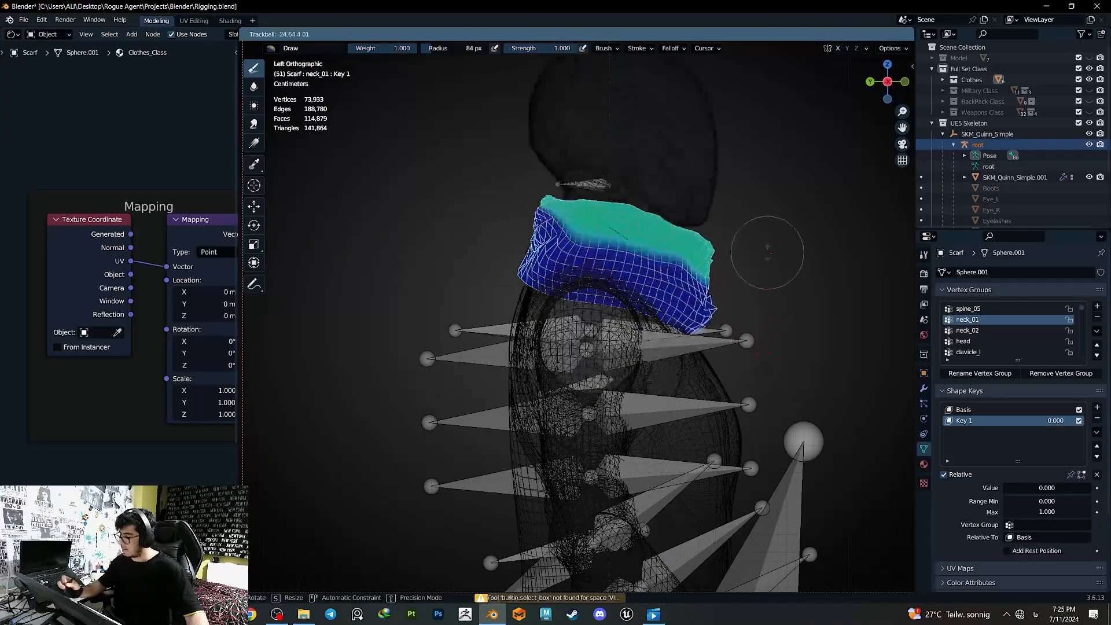
key(r)
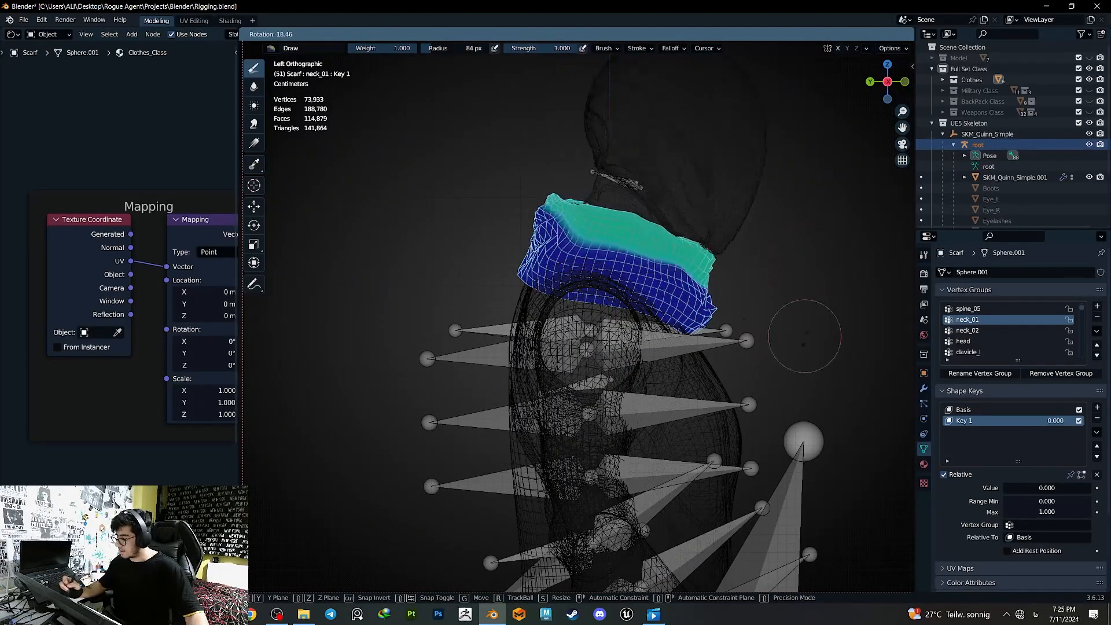
click(793, 298)
shift+middle_drag(774, 290, 721, 332)
key(r)
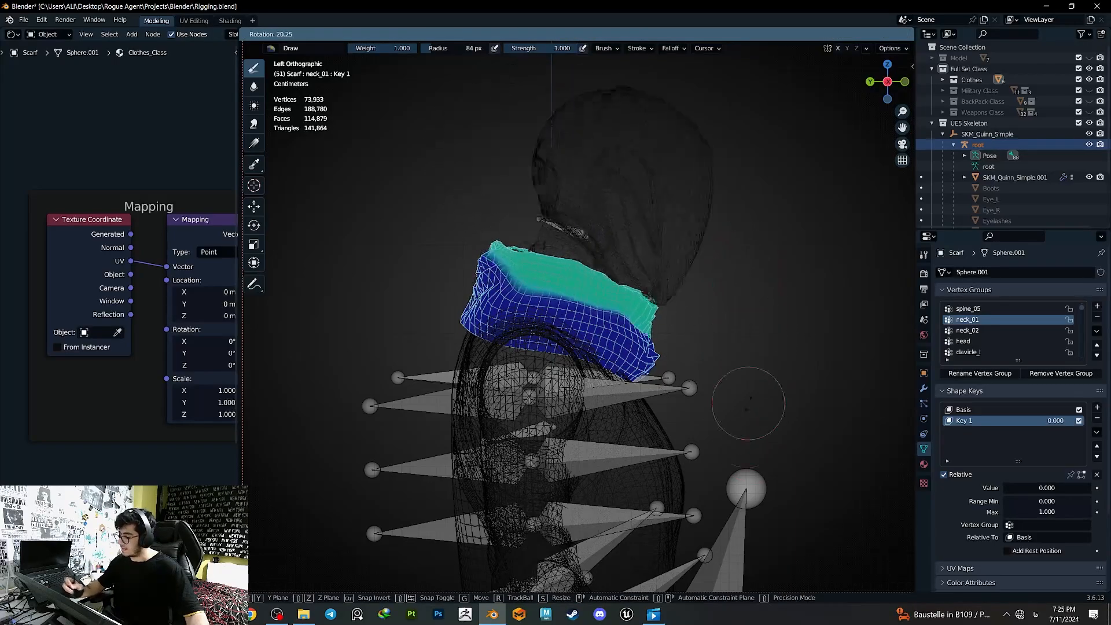
click(750, 450)
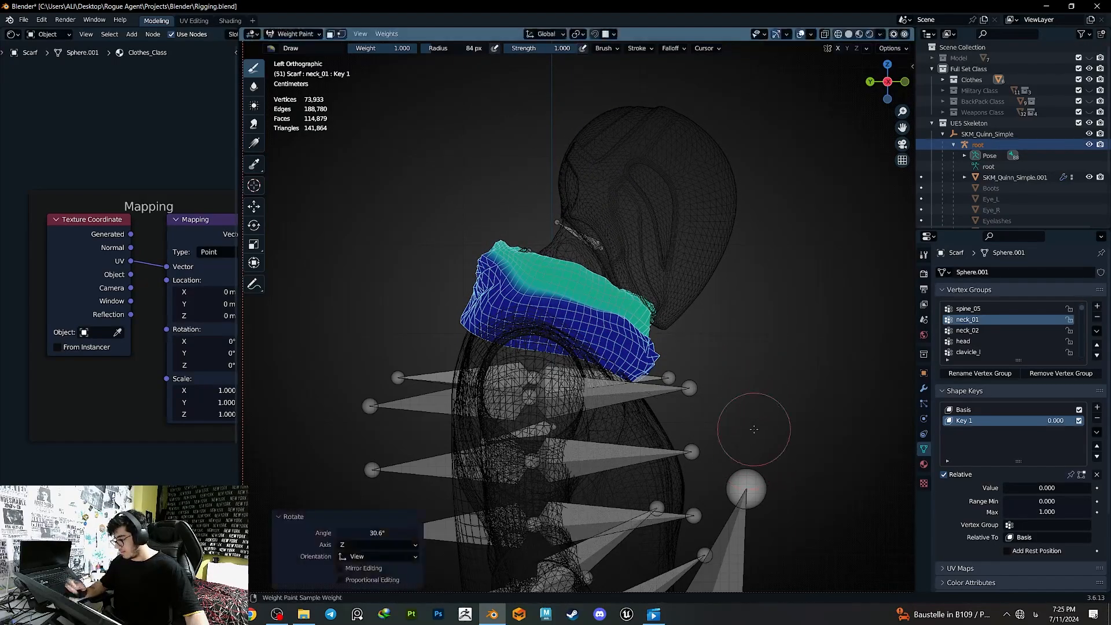
- Assign the selected upper Scarf vertices to neck_01 with weight 0.500 and show the result in solid Weight Paint view
key(Tab)
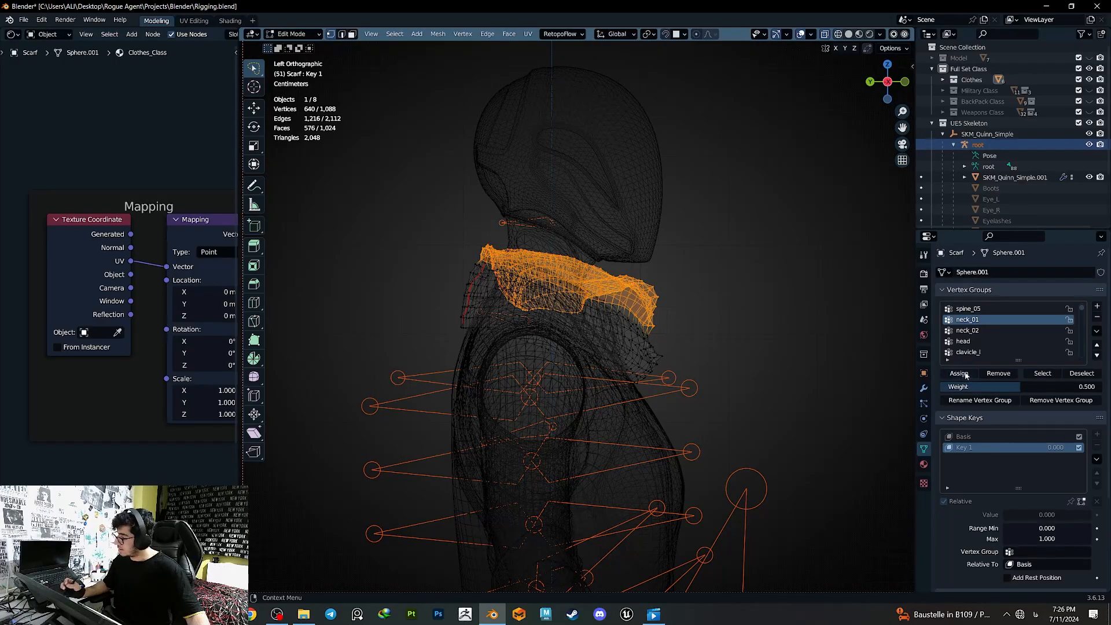
key(Tab)
key(shift+z)
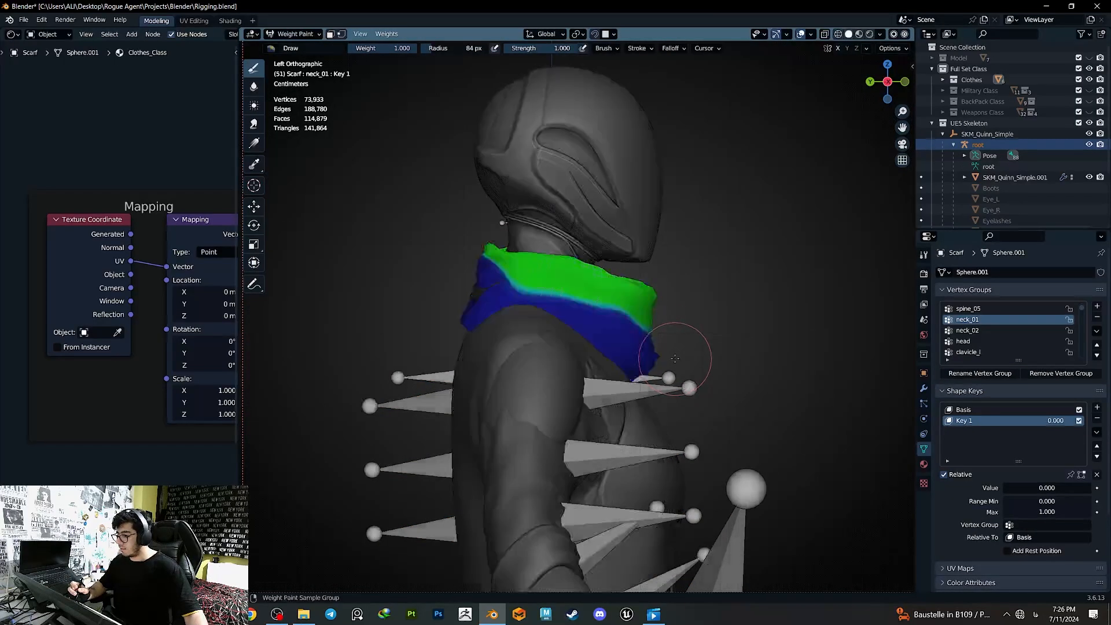
- Test-rotate the neck_01 bone freely and forward from the side, and cancel the rotation
key(r)
key(r)
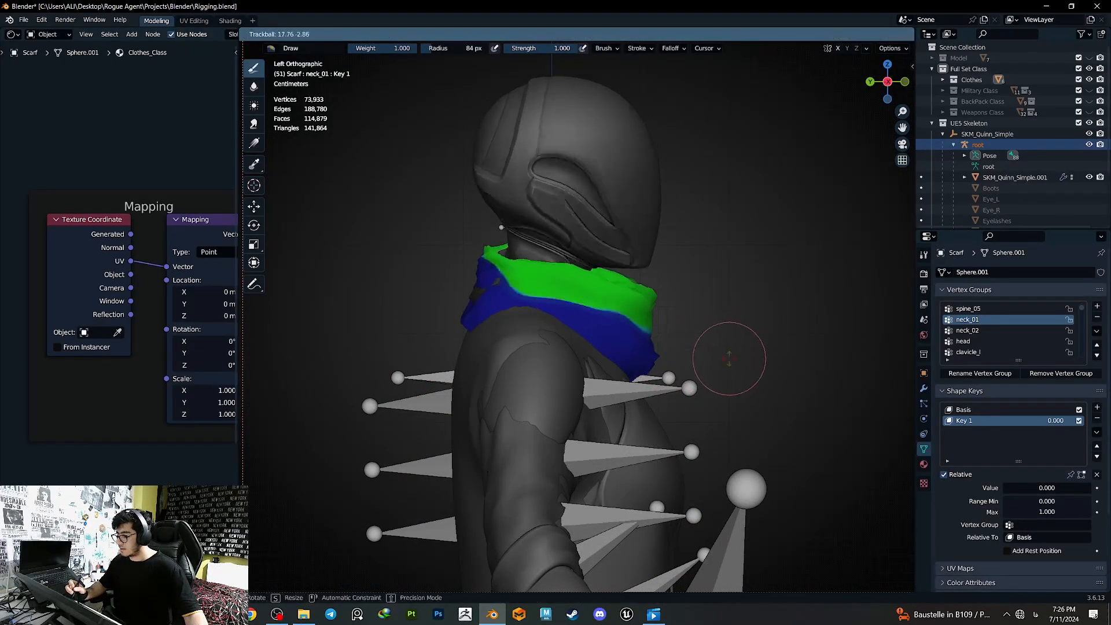
key(r)
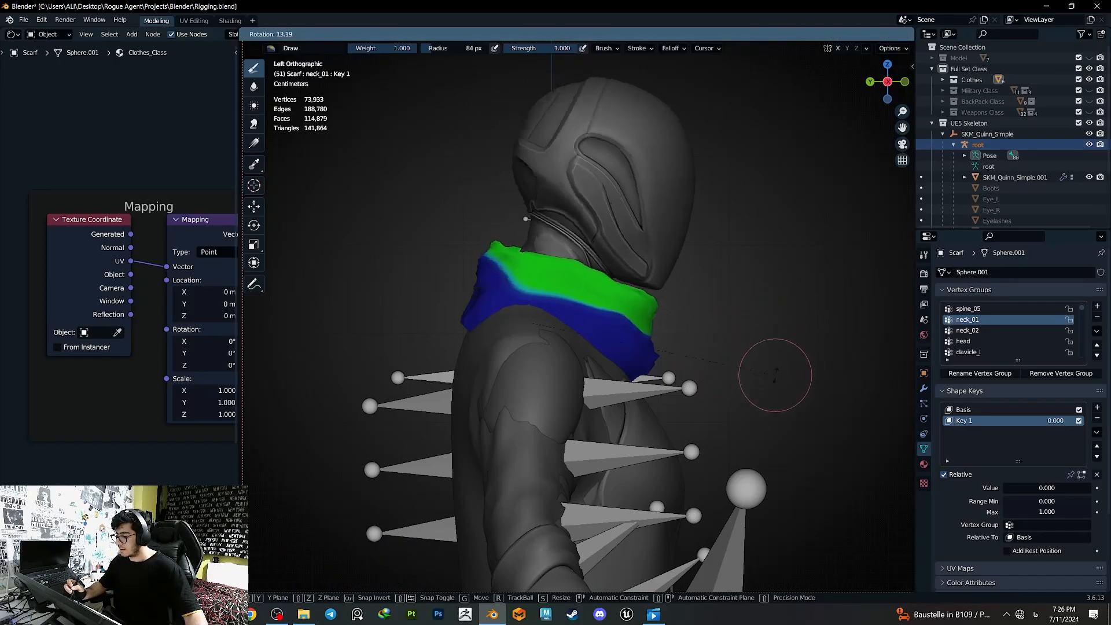
key(Escape)
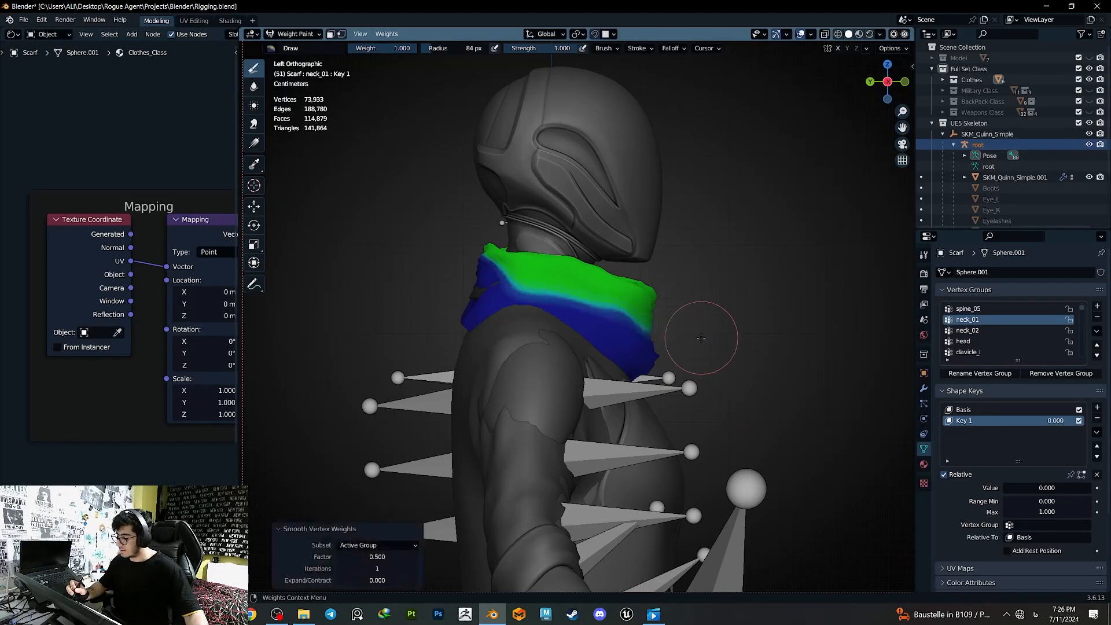
- Smooth the Scarf's neck_01 weights repeatedly with factor 0.500 and test-rotate the bone to check the blend
key(r)
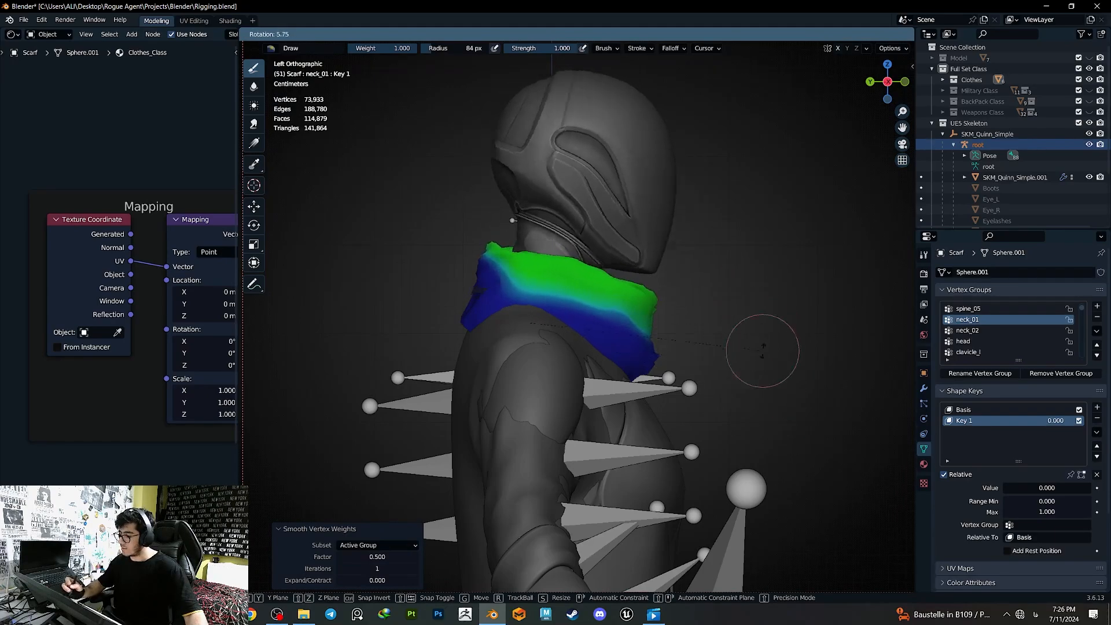
click(718, 304)
middle_drag(718, 304, 372, 134)
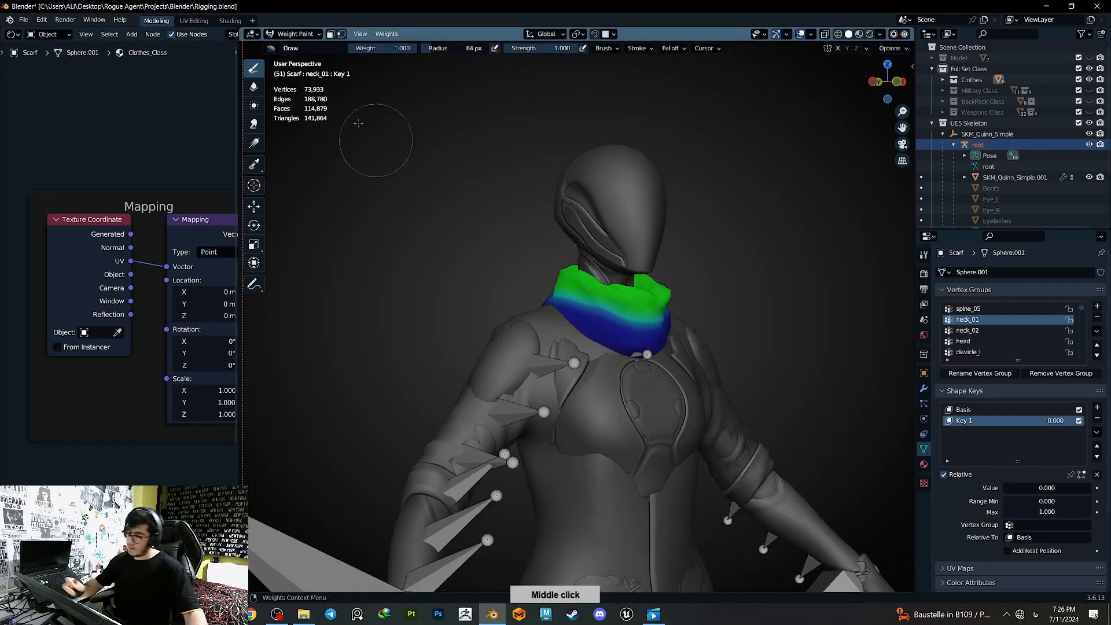
- Leave Weight Paint for Object Mode and reveal the hidden objects
click(296, 34)
click(298, 46)
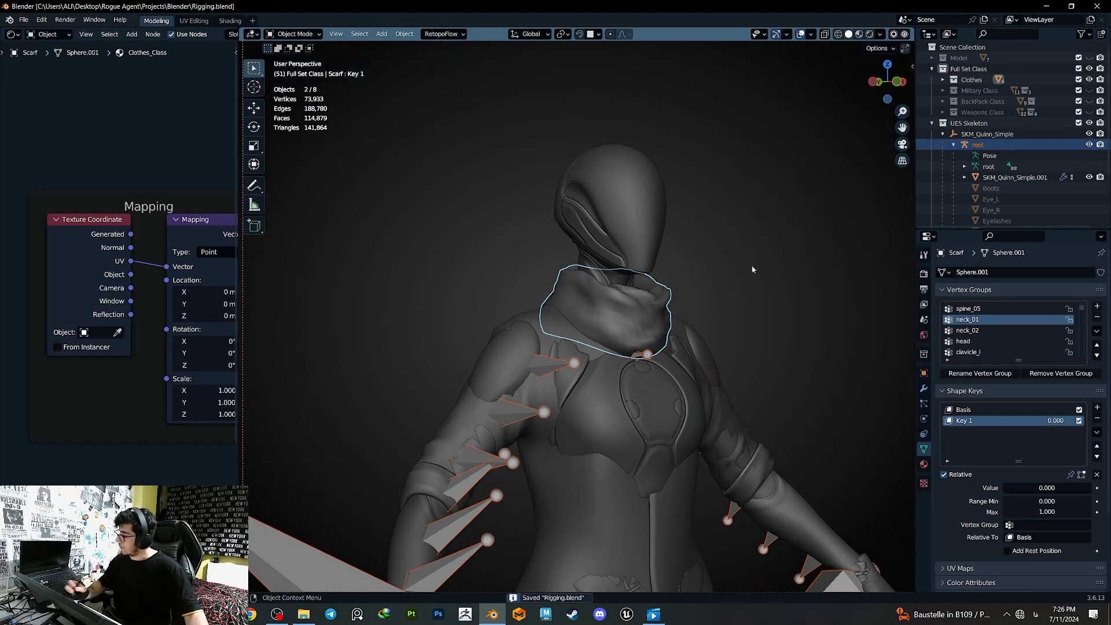
key(alt+h)
- Add a Data Transfer modifier to the Jacket, sourcing vertex groups from the Quinn body mesh, and apply it
click(703, 344)
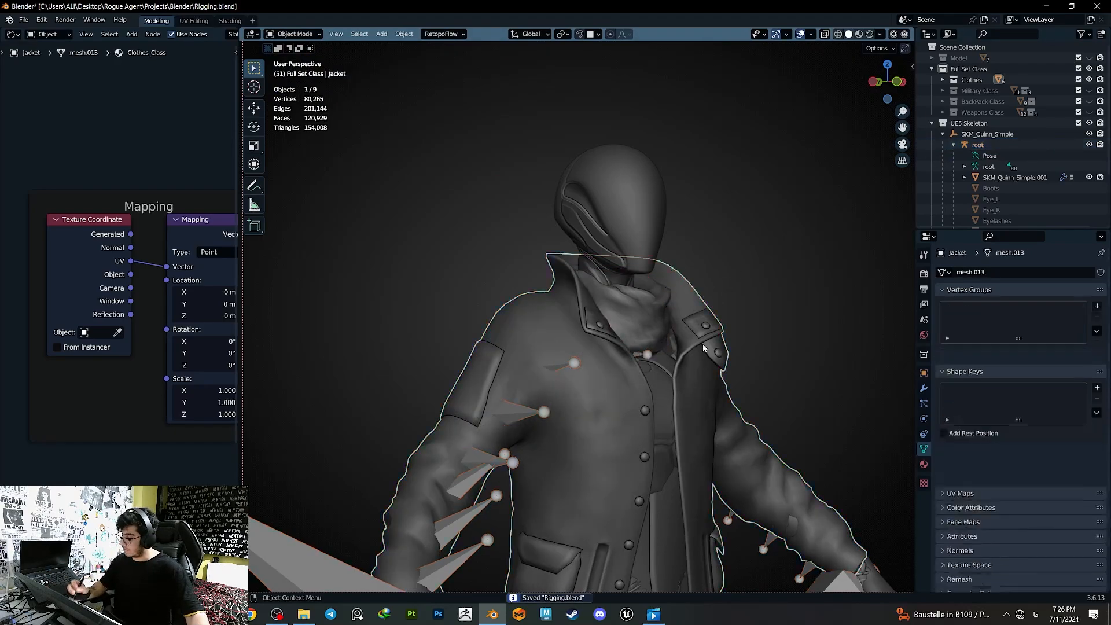
middle_drag(702, 344, 672, 414)
middle_drag(673, 419, 694, 420)
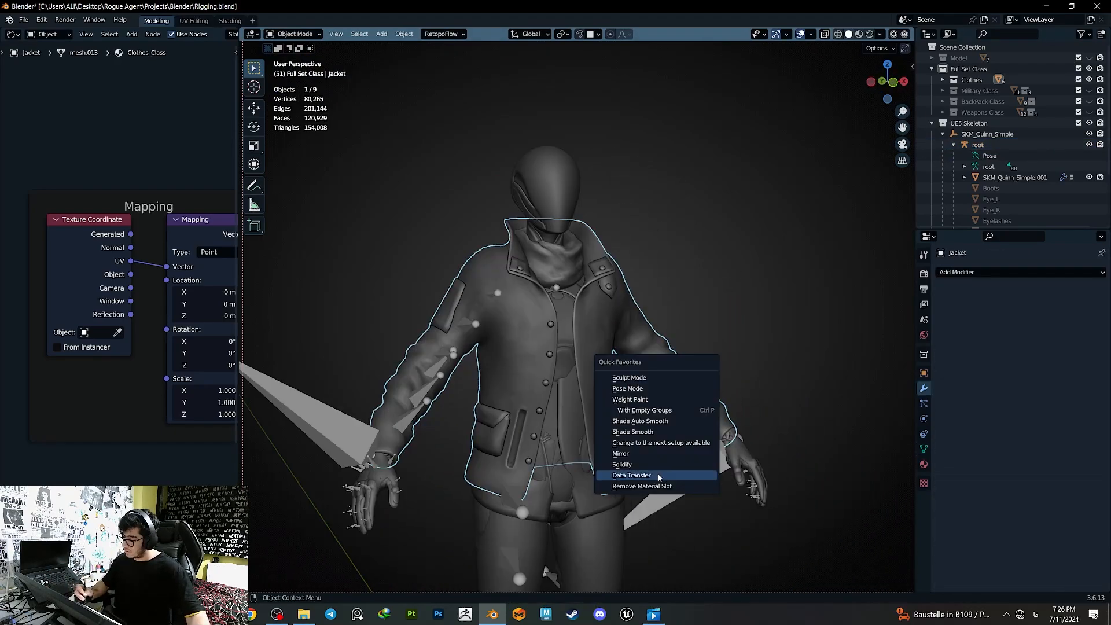
click(658, 475)
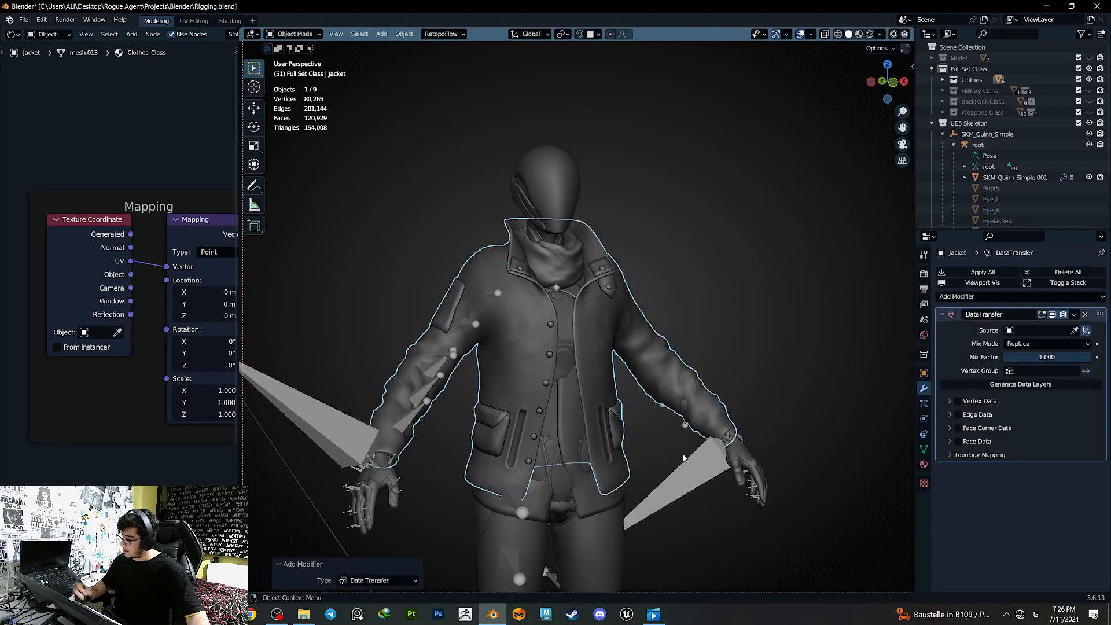
click(549, 196)
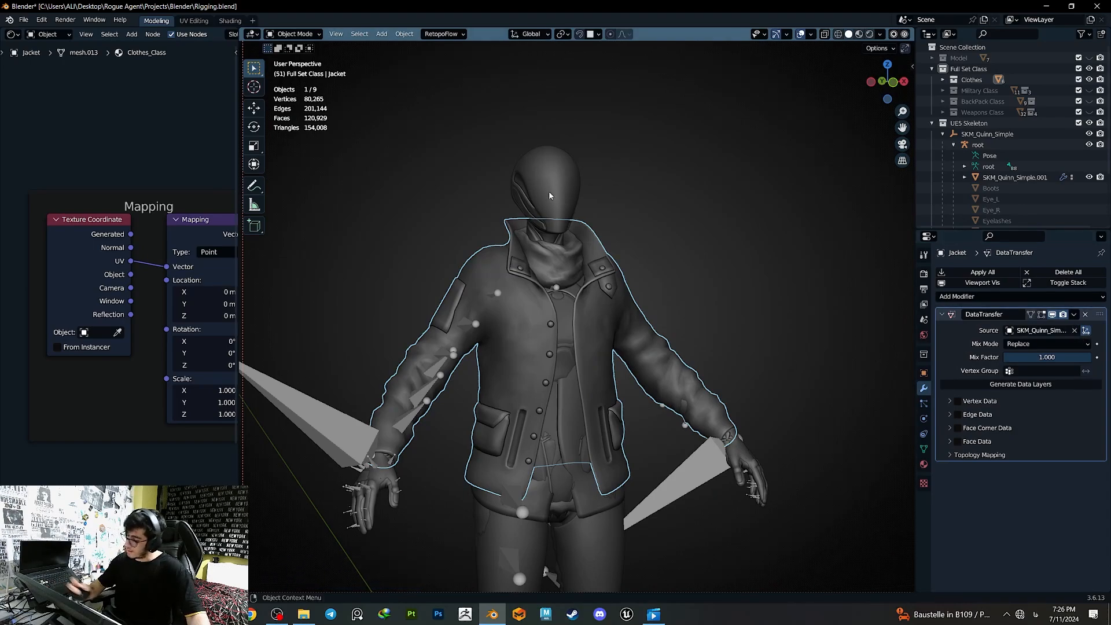
click(959, 402)
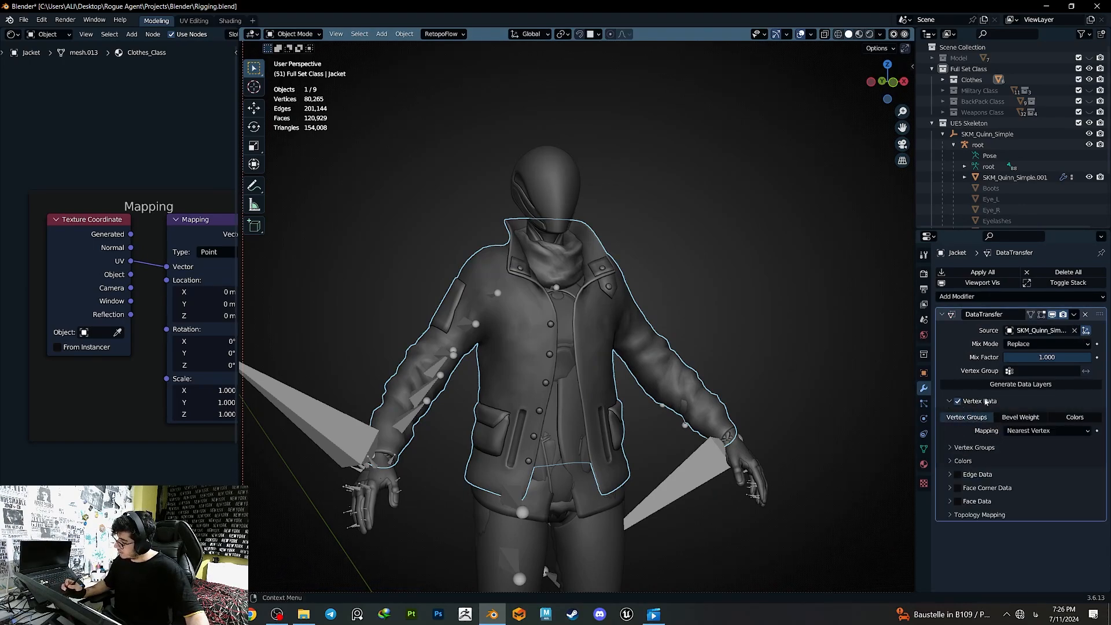
key(ctrl+a)
click(923, 449)
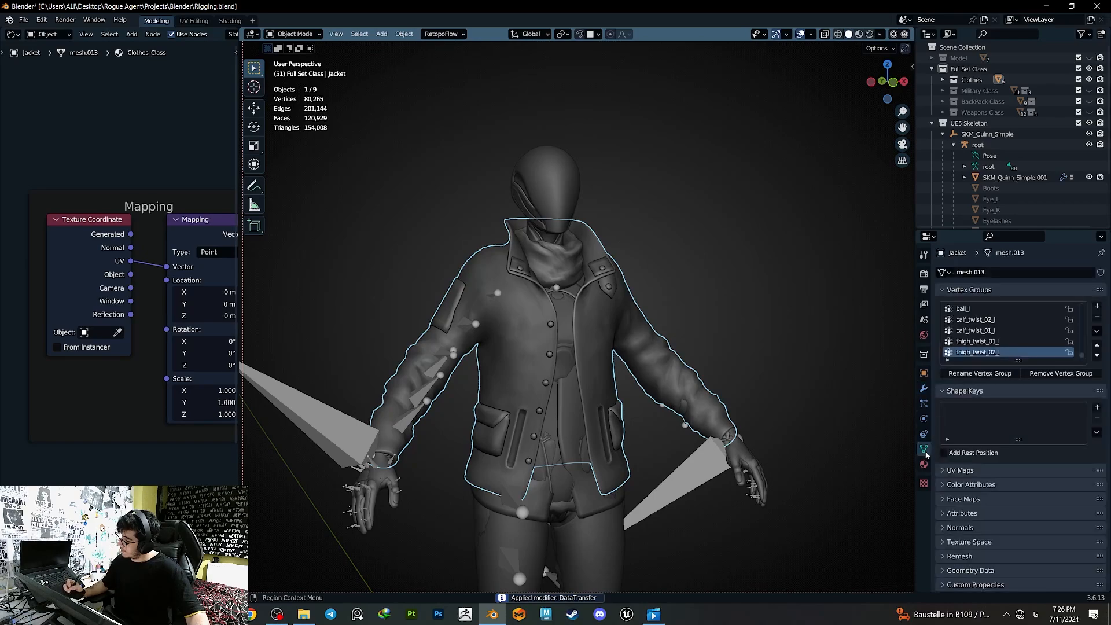
- Parent the Jacket to the root armature using Armature Deform With Empty Groups
shift+click(693, 465)
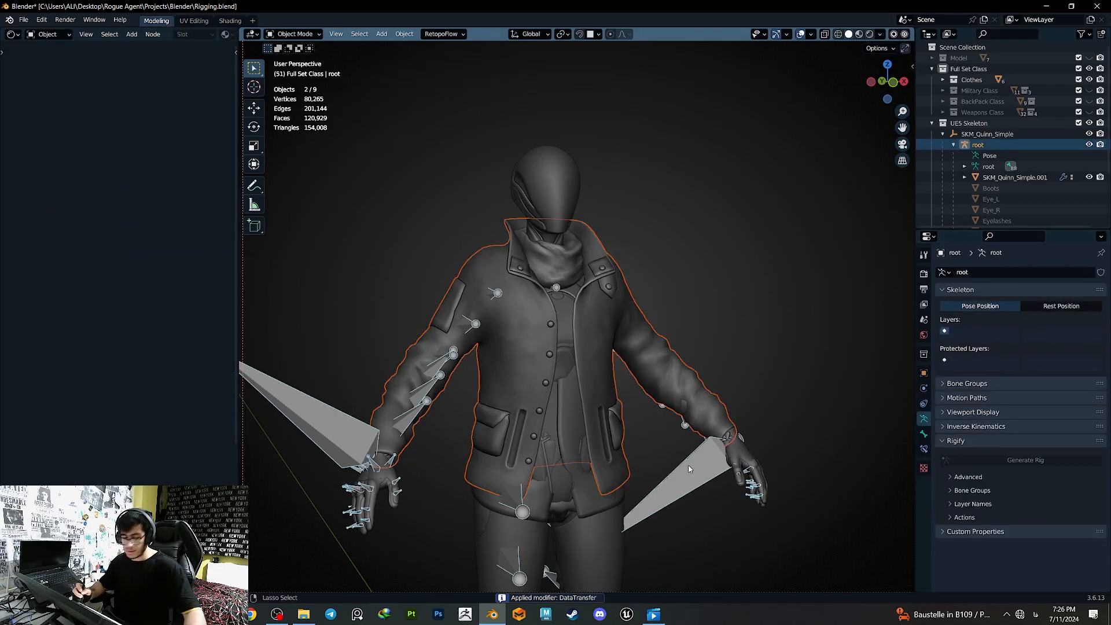
key(ctrl+p)
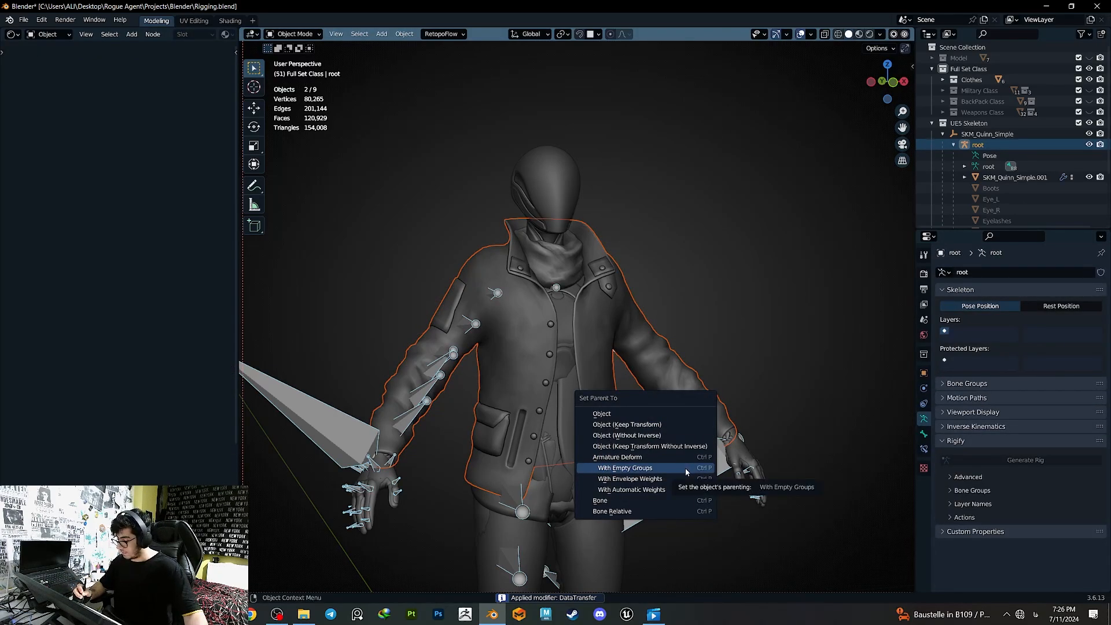
click(684, 466)
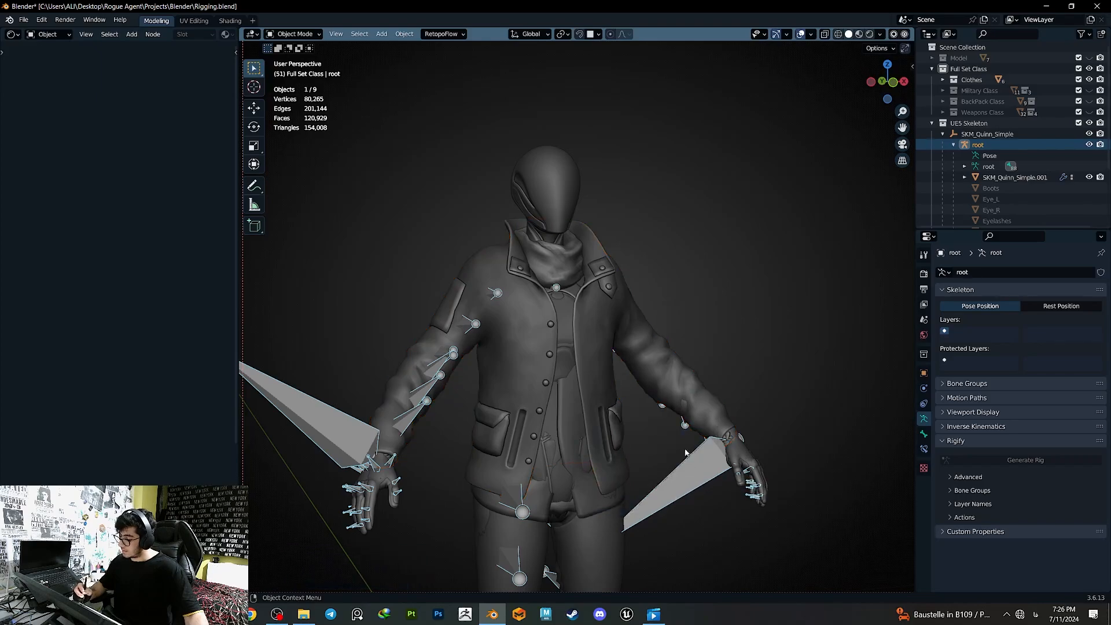
- Enter Weight Paint mode on the Jacket with the root armature also selected
shift+click(665, 379)
key(q)
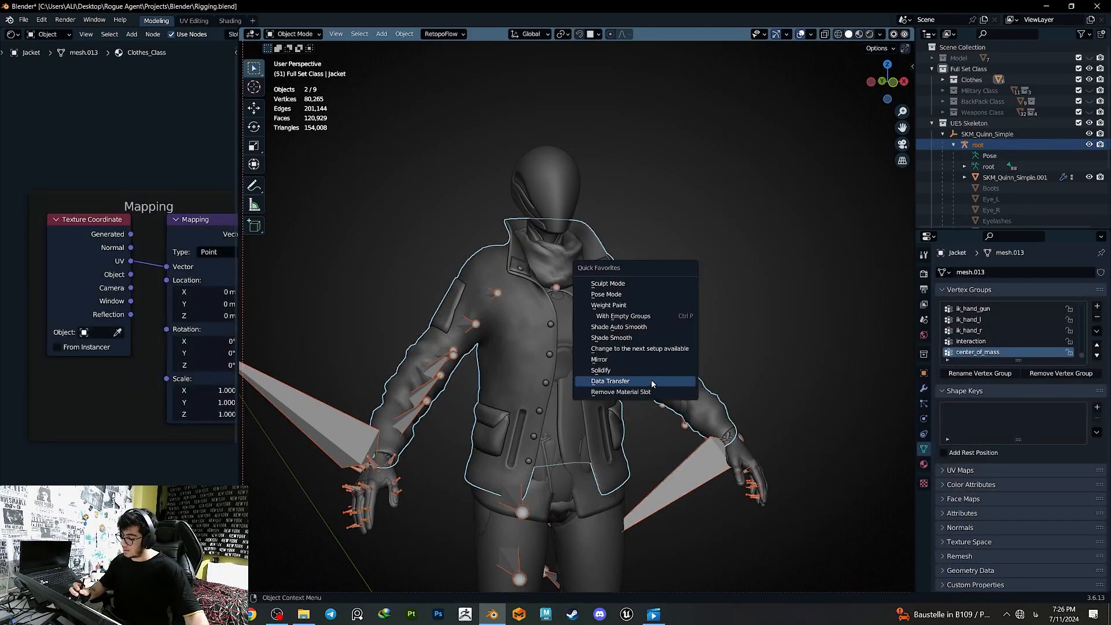
click(608, 304)
mouse_move(630, 312)
middle_down()
mouse_move(572, 318)
mouse_move(563, 341)
mouse_move(541, 309)
middle_up()
- Test-rotate the clavicle_r bone twice in front view, by about 30° and 33°, undoing each rotation
ctrl+click(542, 309)
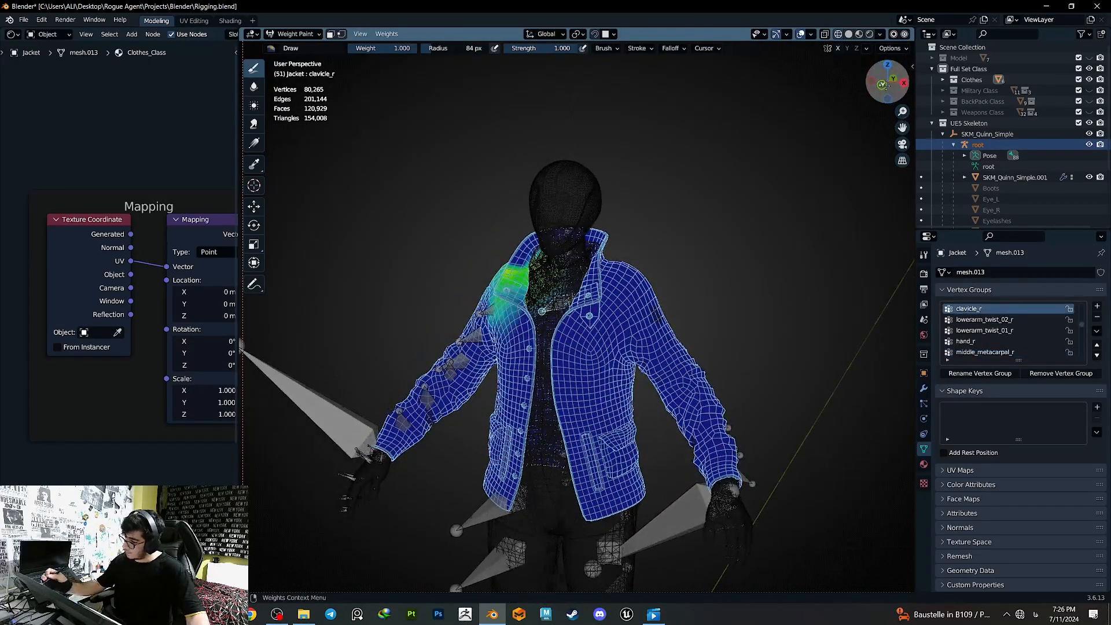
click(882, 86)
key(r)
click(687, 330)
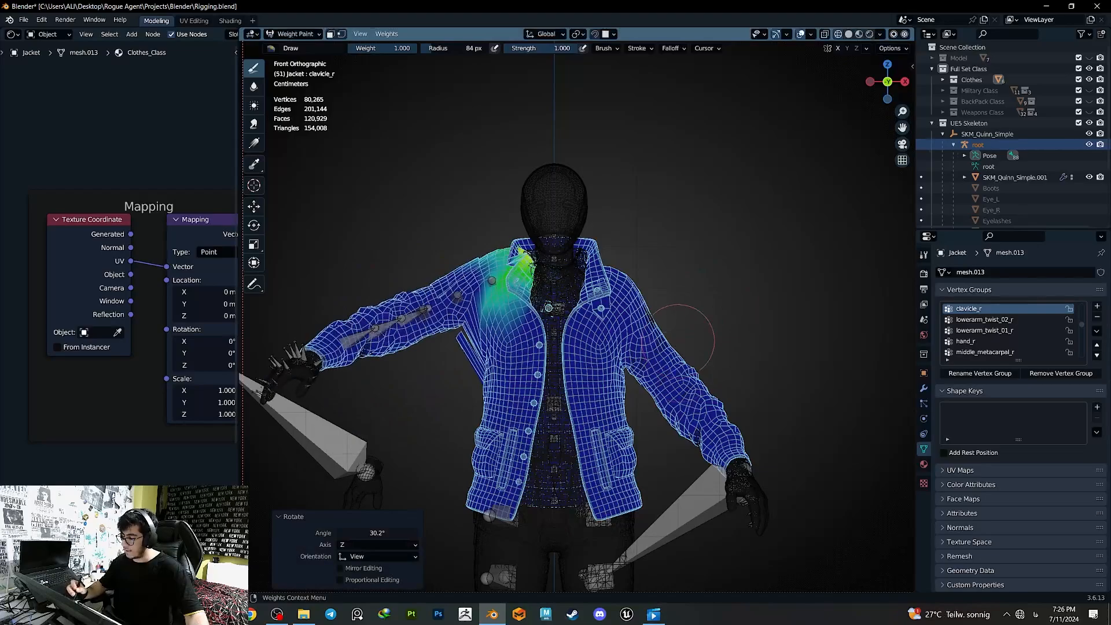
key(ctrl+z)
key(r)
click(633, 497)
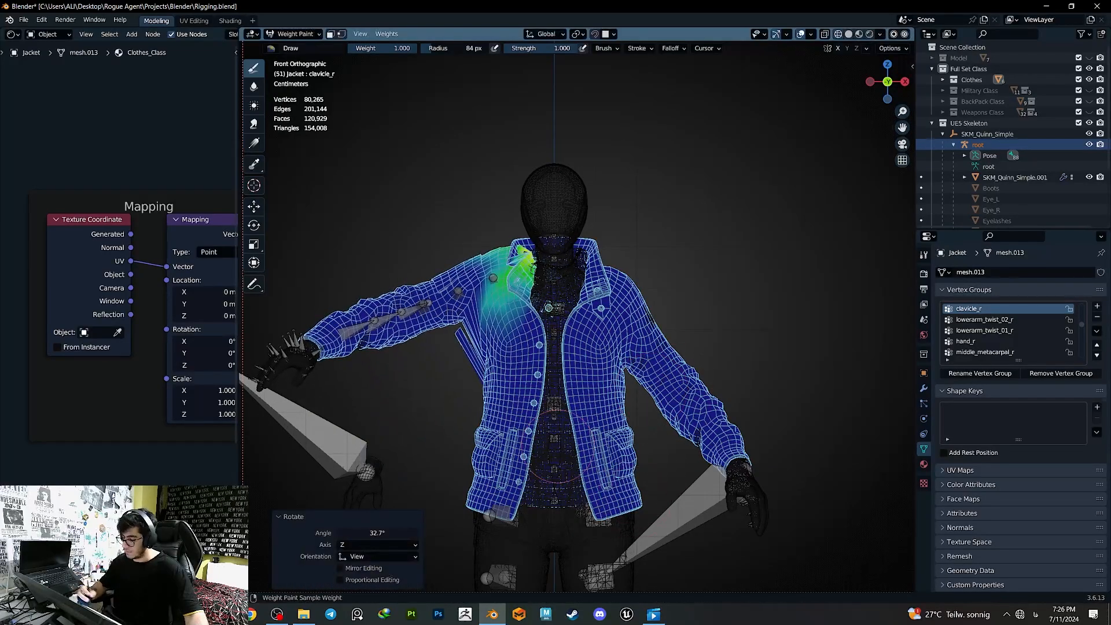
key(ctrl+z)
- Test-rotate the lowerarm_twist_02_l bone to check the left sleeve, and undo the rotation
middle_drag(633, 498, 591, 498)
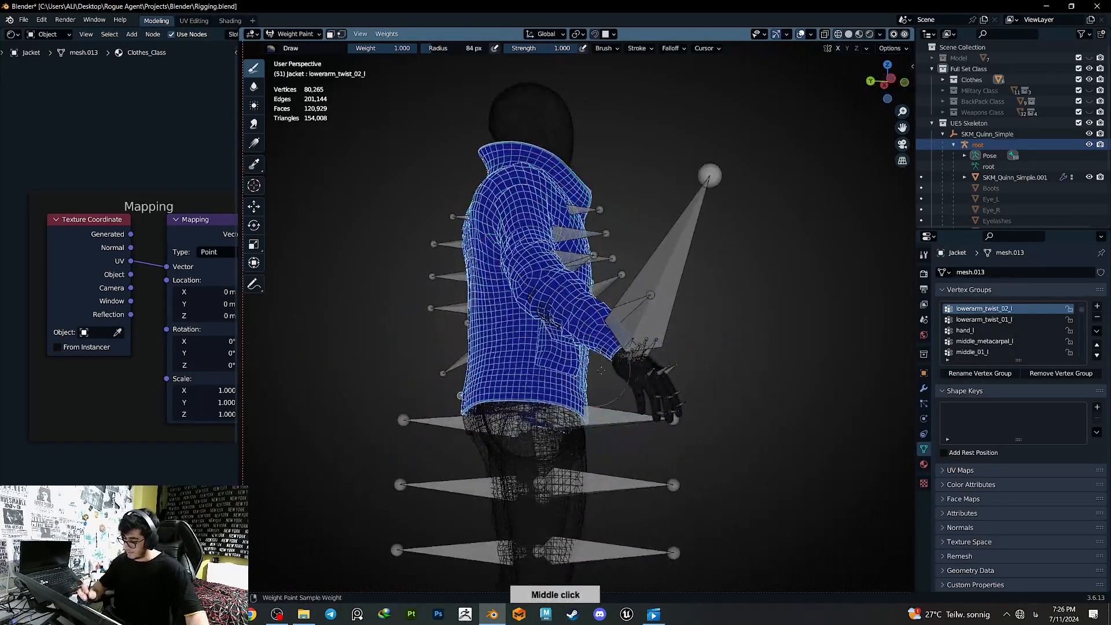
middle_drag(602, 370, 625, 381)
key(r)
click(584, 487)
key(ctrl+z)
middle_drag(621, 439, 735, 422)
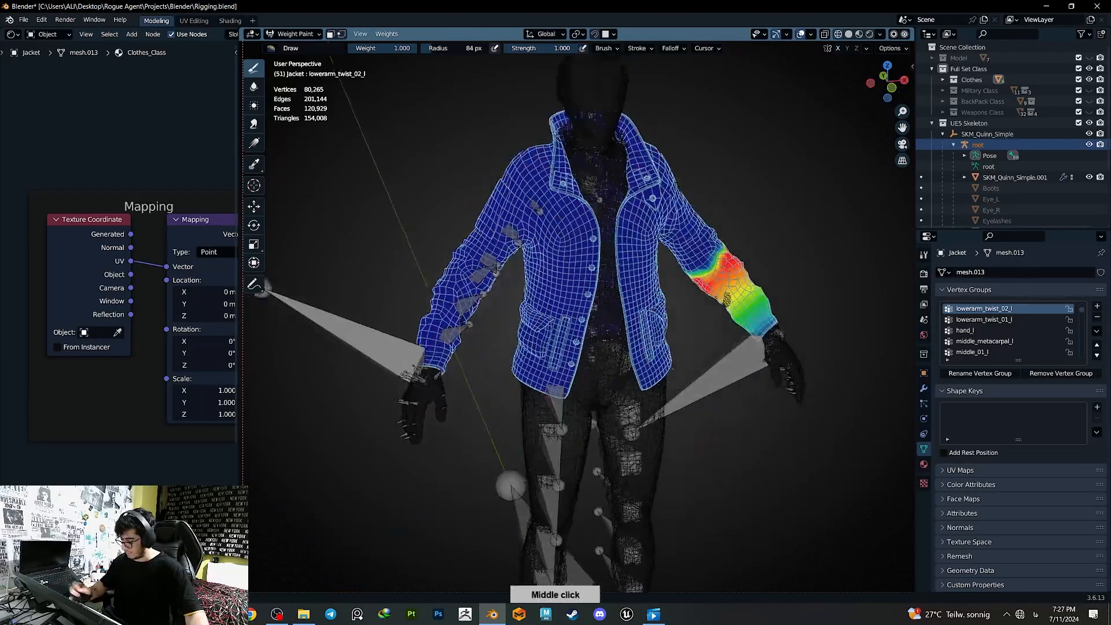
- Test-rotate the spine_03 bone from the side to check the Jacket's bending, and undo the rotation
ctrl+middle_drag(578, 231, 689, 397)
ctrl+click(577, 311)
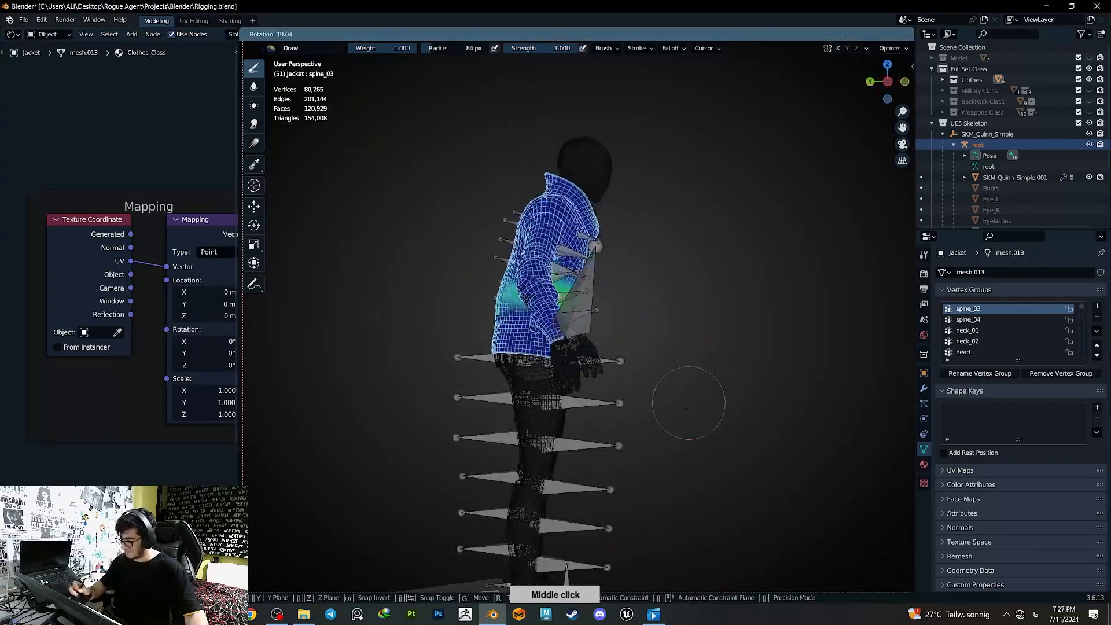
key(r)
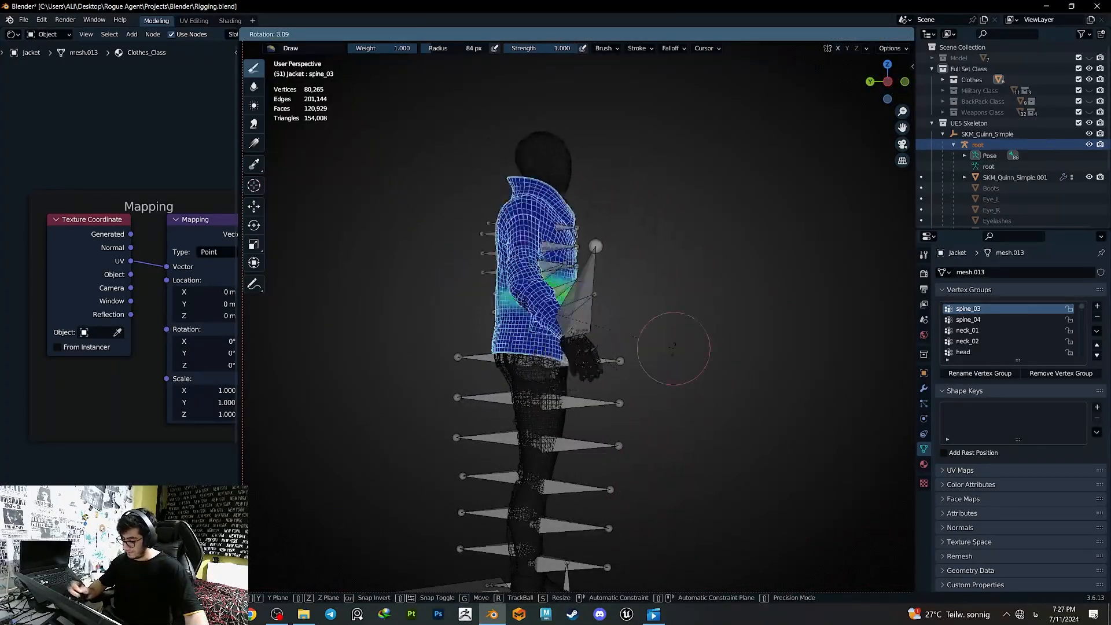
click(674, 275)
key(ctrl+z)
- Test-rotate the spine_05 bone freely with the trackball by about 23.5° and -52.7°, and undo it
middle_drag(657, 405, 570, 405)
shift+middle_drag(519, 341, 492, 434)
ctrl+middle_drag(544, 440, 544, 376)
middle_drag(581, 379, 583, 337)
ctrl+click(552, 307)
key(r)
key(r)
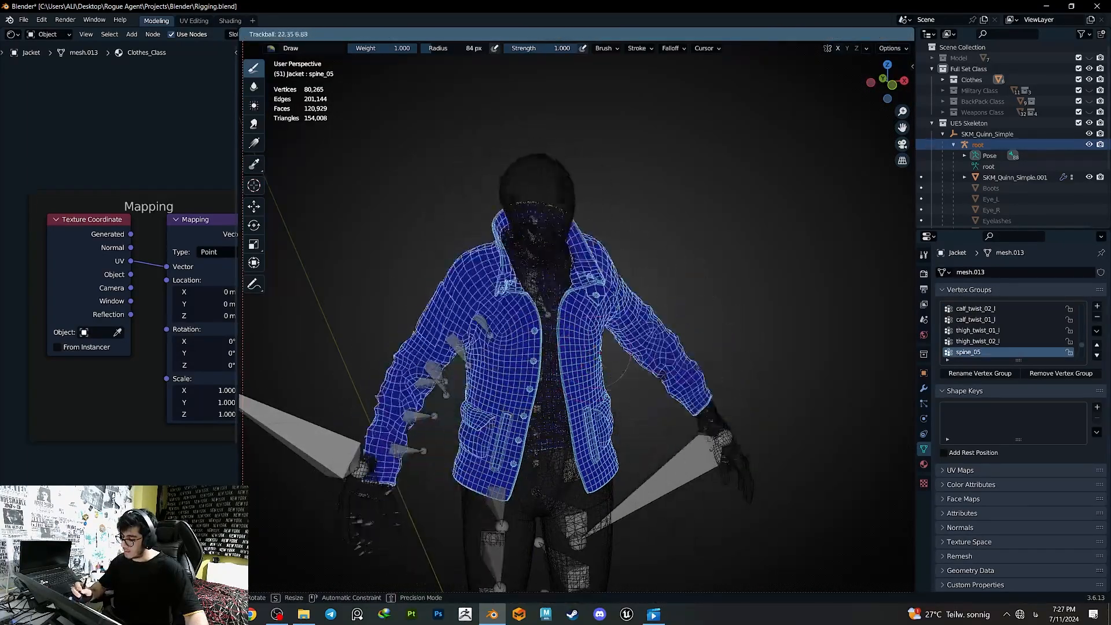
click(608, 371)
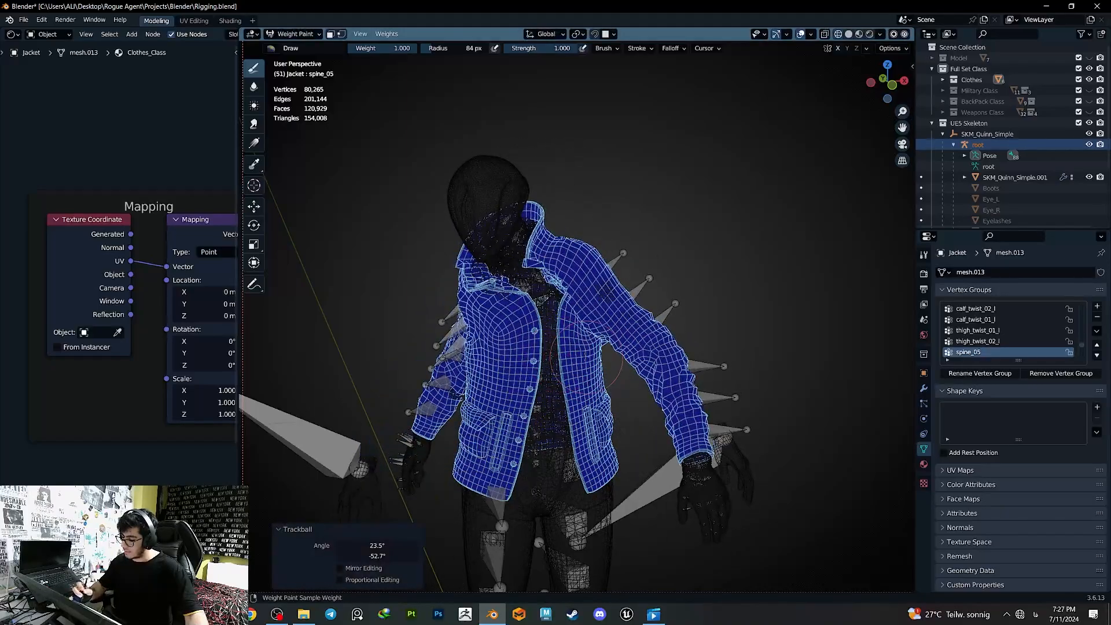
key(ctrl+z)
- Test-rotate the lowerarm_r bone freely to check the right sleeve, and undo the rotation
middle_drag(587, 367, 567, 368)
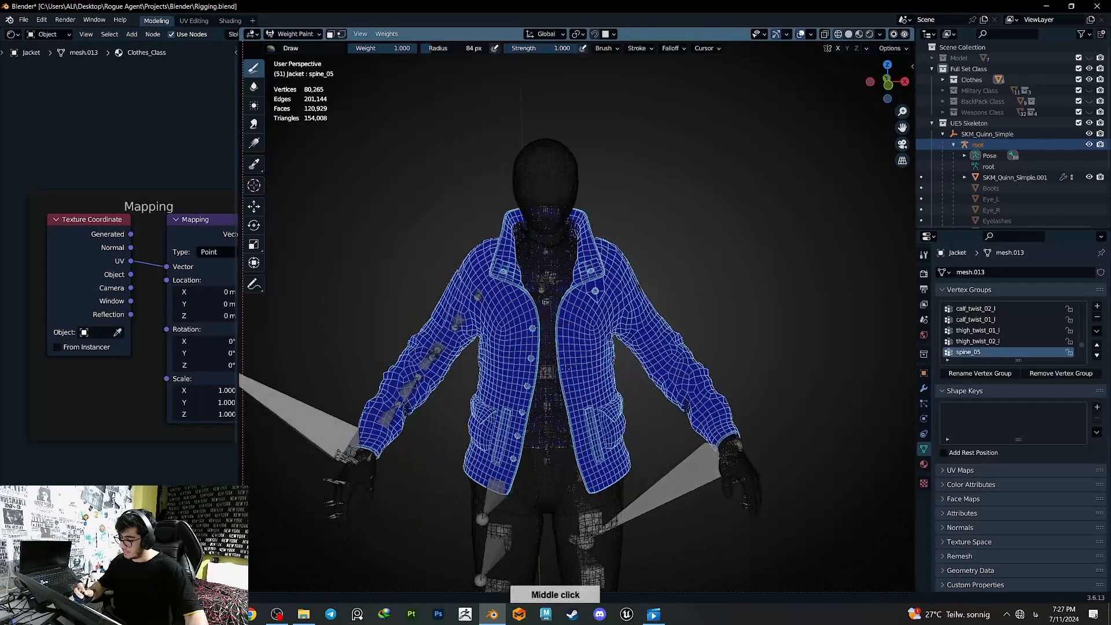
ctrl+click(384, 417)
key(r)
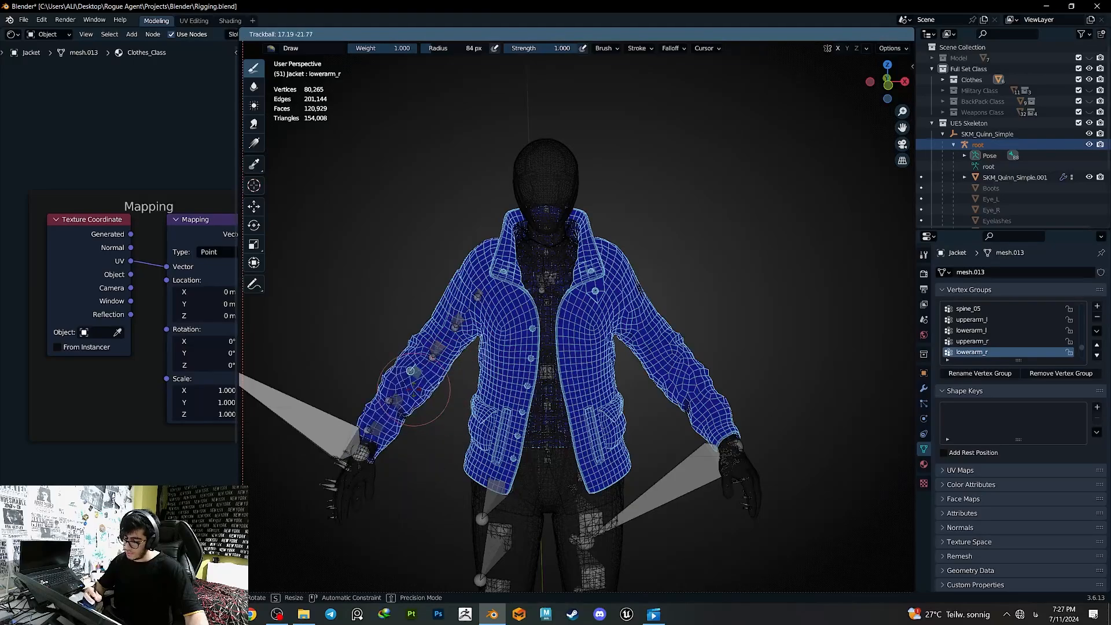
click(425, 384)
key(ctrl+z)
- Test-rotate the spine_04 bone freely by about 5.7° and 41.8° to check the chest, and undo it
middle_drag(521, 371, 523, 355)
ctrl+click(546, 343)
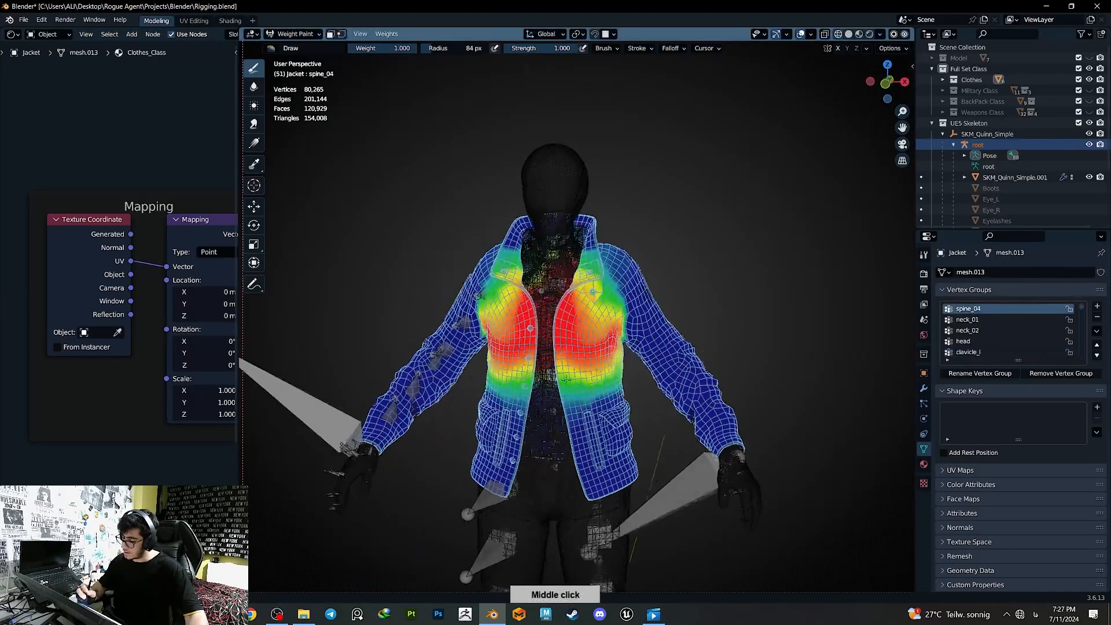
key(r)
key(r)
click(590, 391)
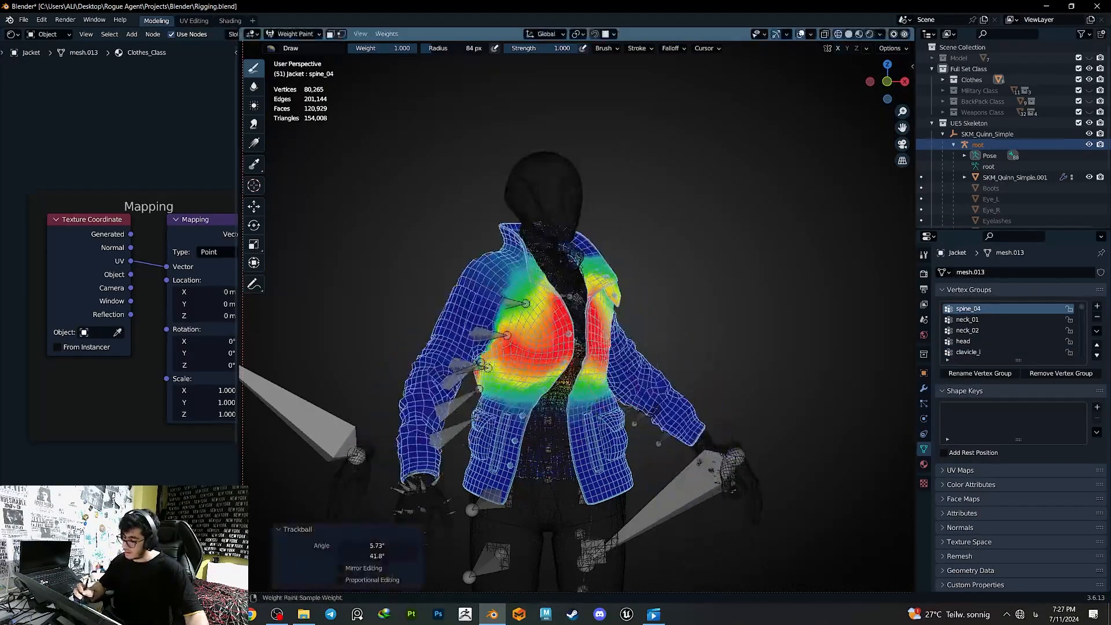
key(ctrl+z)
- Test-rotate the spine_03 bone twice from the front to check the Jacket's waist, undoing each rotation
ctrl+click(549, 411)
key(r)
key(r)
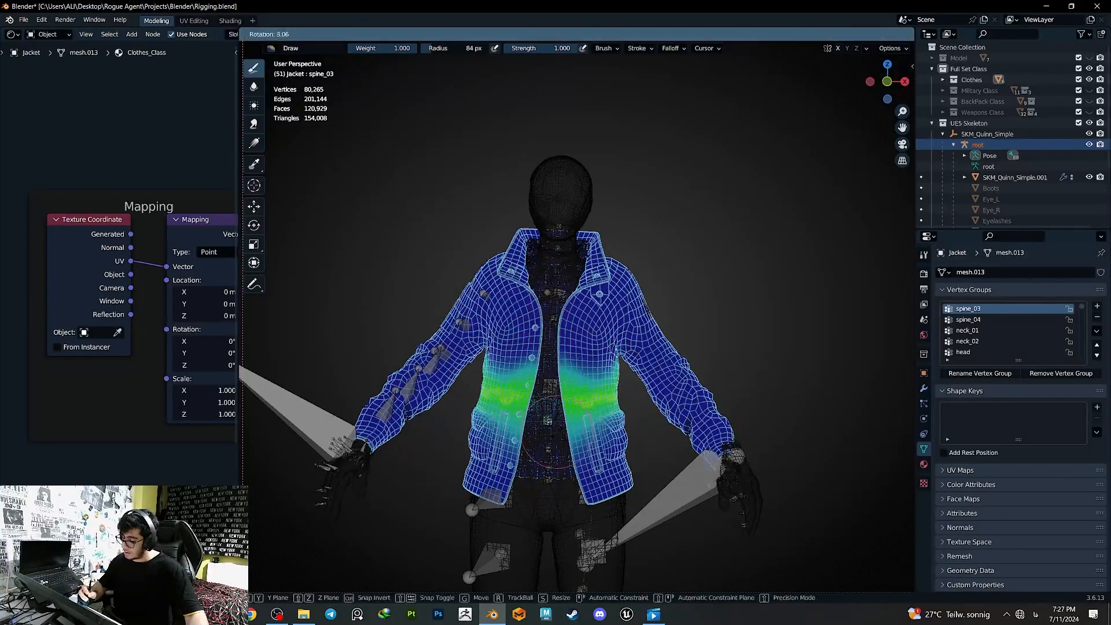
click(515, 397)
key(ctrl+z)
key(r)
key(r)
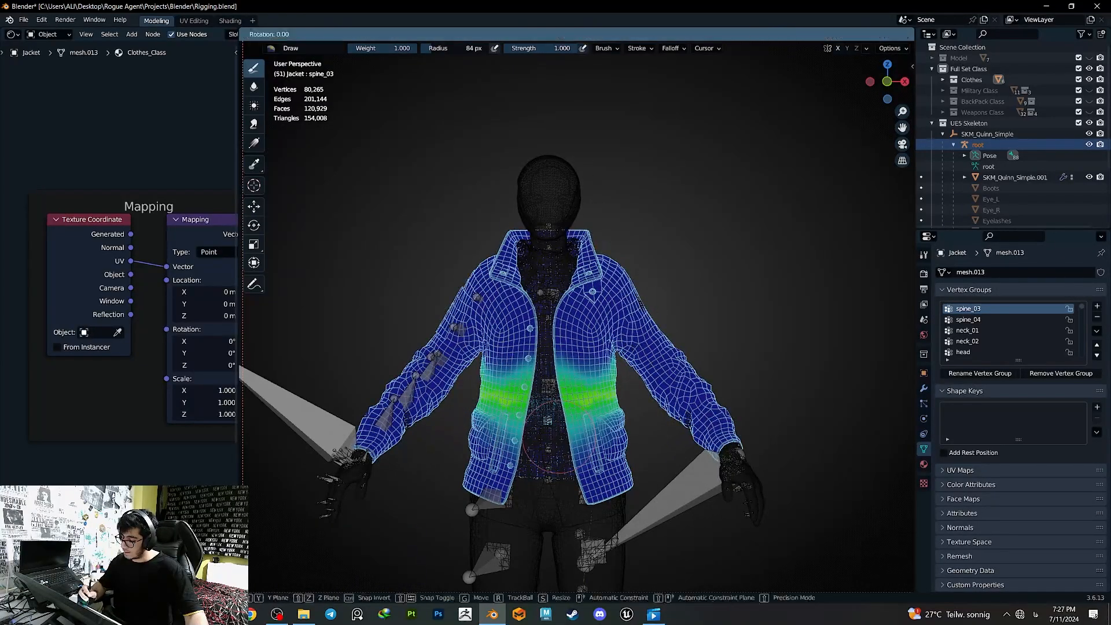
click(547, 419)
key(ctrl+z)
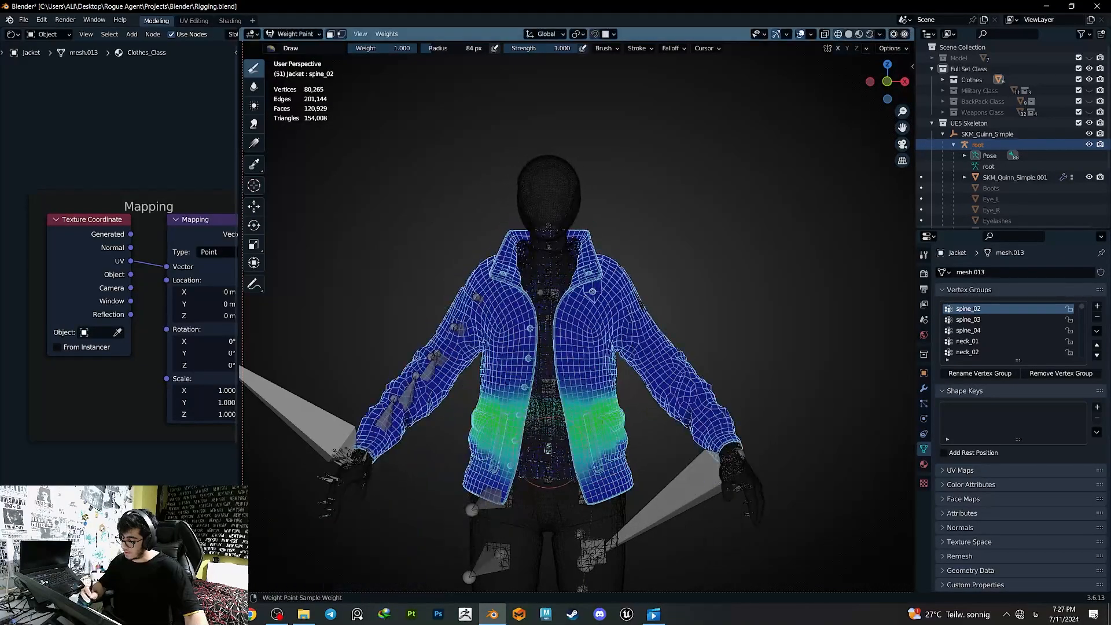
- Test-rotate the spine_02 bone freely to check the Jacket's lower part, and undo the rotation
ctrl+click(553, 443)
key(r)
key(r)
click(550, 449)
key(ctrl+z)
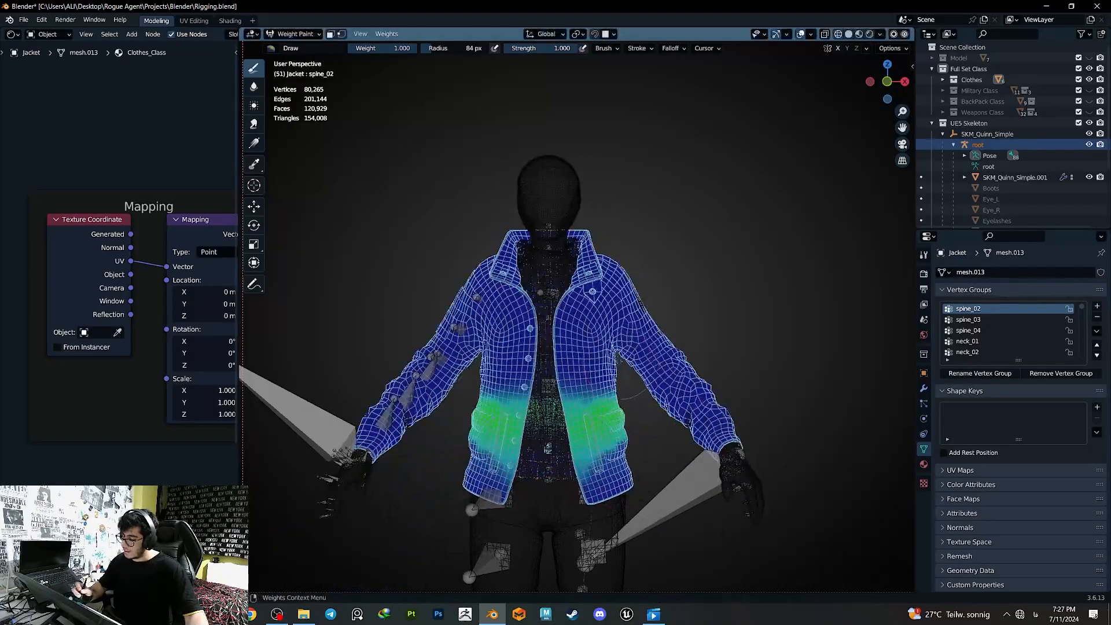
- Raise the right arm in back view by rotating the clavicle_r bone about -21.5°
ctrl+click(549, 292)
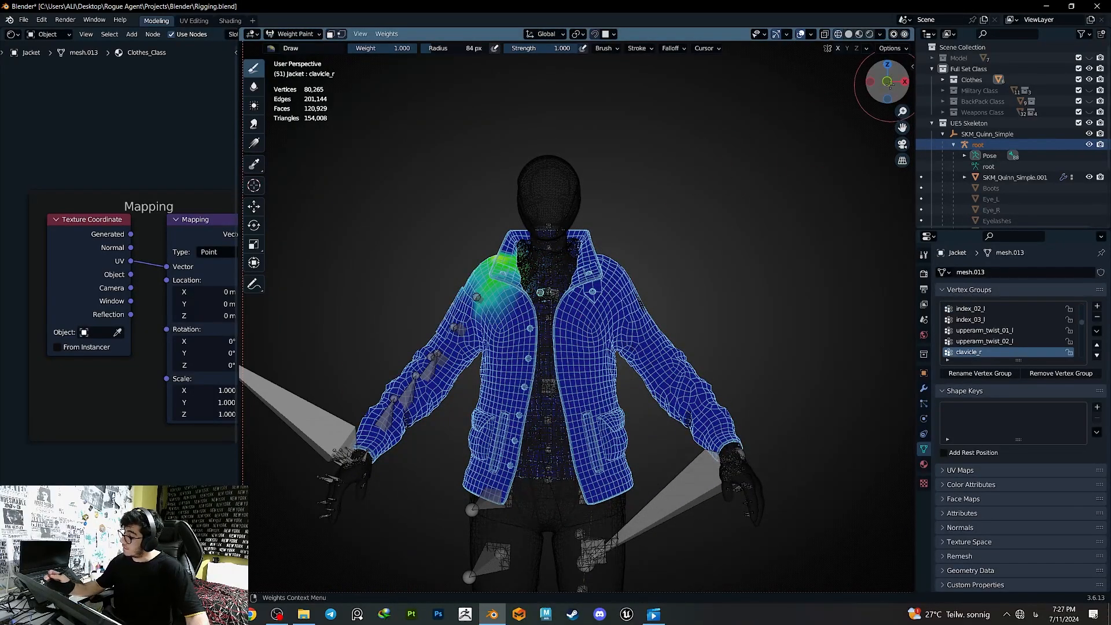
key(ctrl+KP_1)
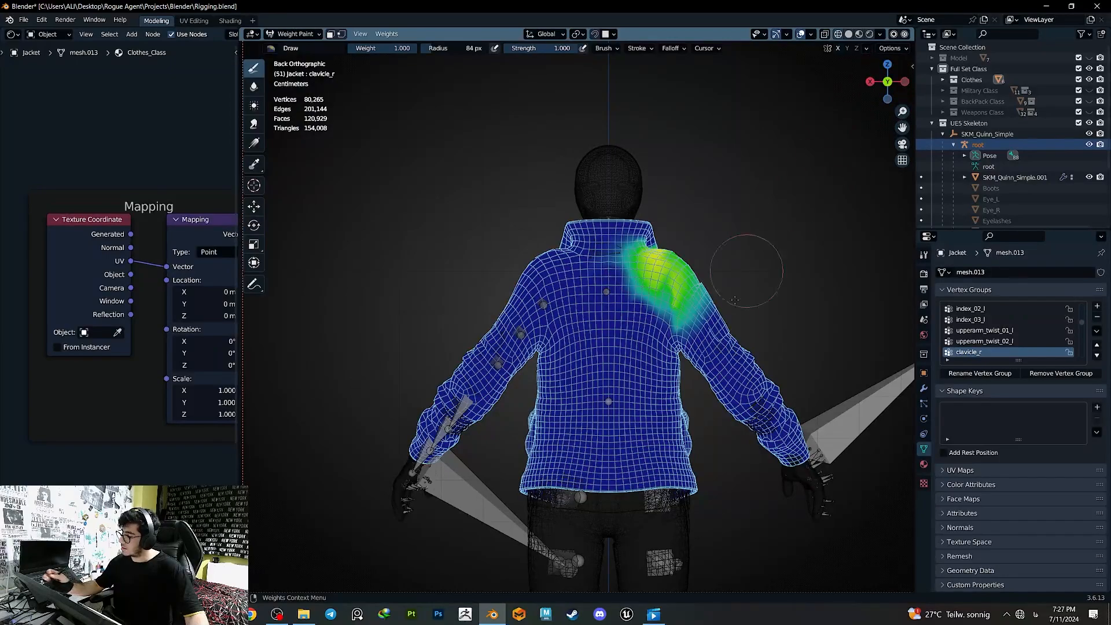
key(r)
click(733, 361)
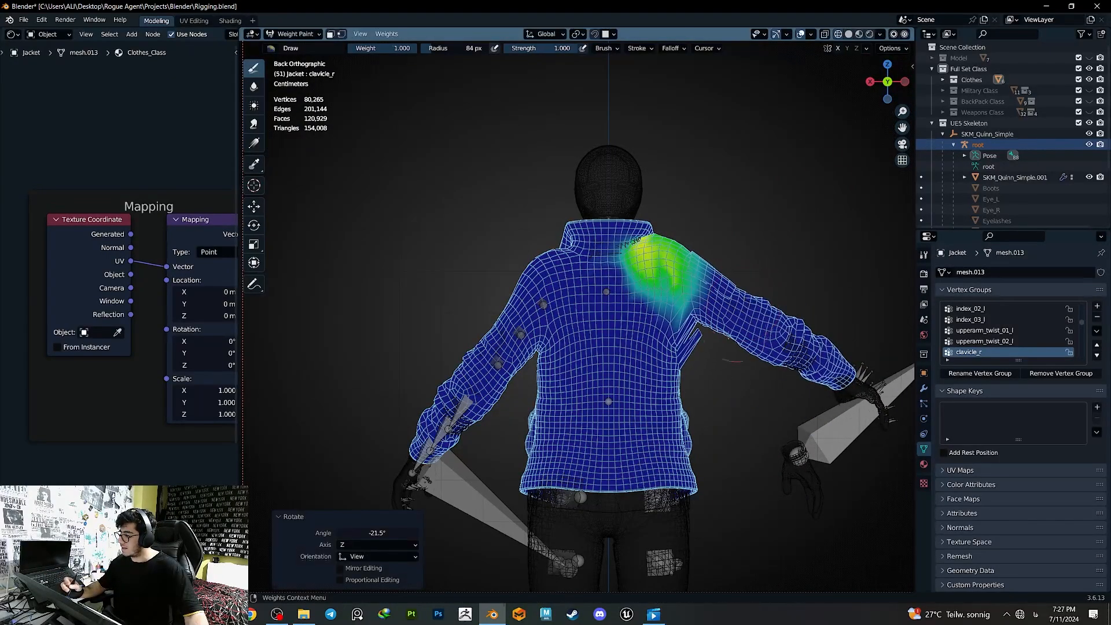
- Raise the left arm in back view by rotating the clavicle_l bone about 23.4°
ctrl+click(564, 296)
key(r)
click(692, 360)
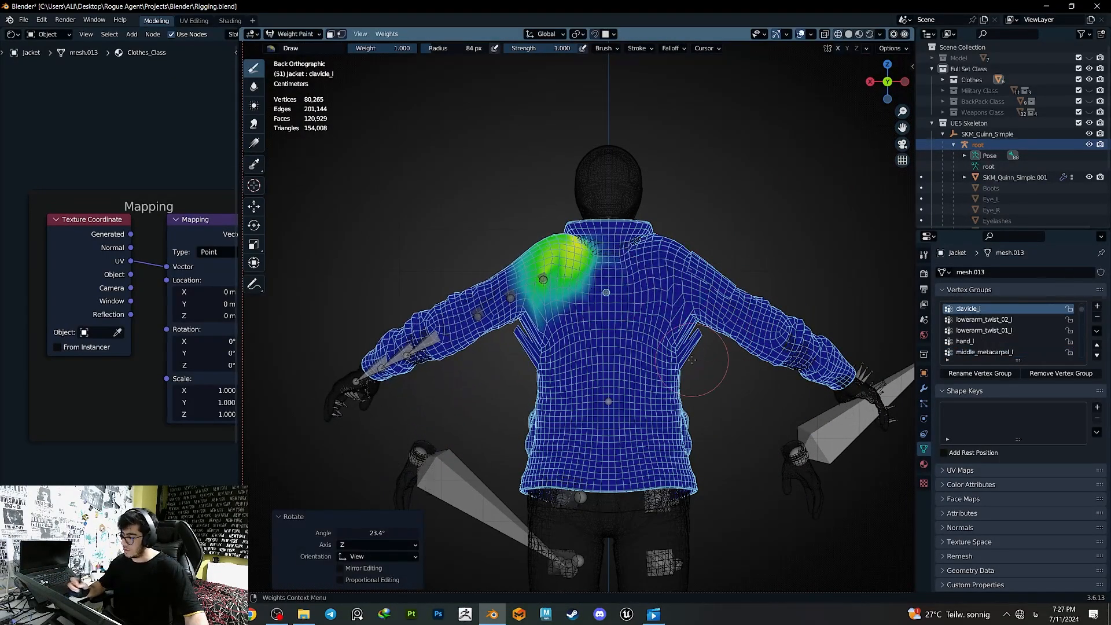
- Select the upperarm_twist_02_l bone to examine its Jacket weights around the left armpit, and switch the weight brush to Subtract
middle_drag(692, 360, 619, 346)
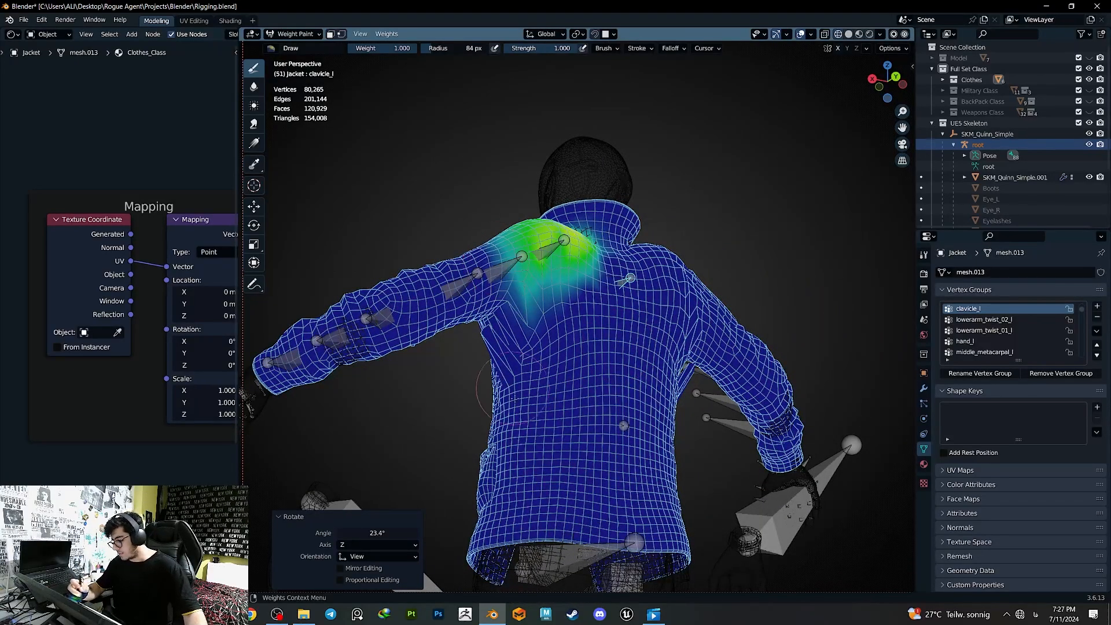
ctrl+click(462, 286)
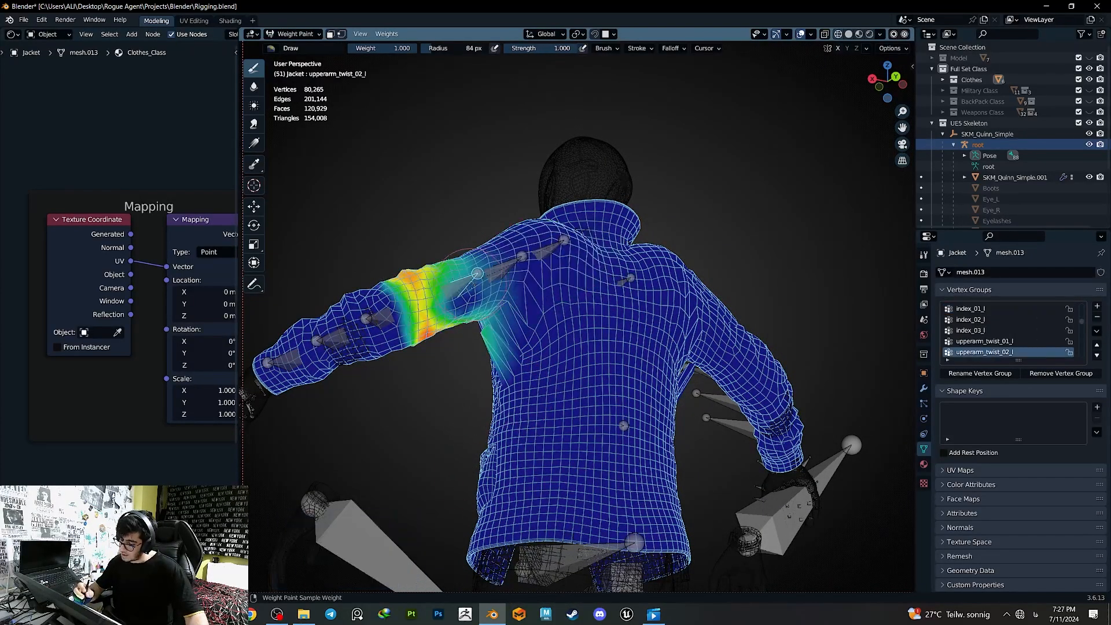
middle_drag(463, 290, 694, 235)
middle_drag(596, 289, 587, 293)
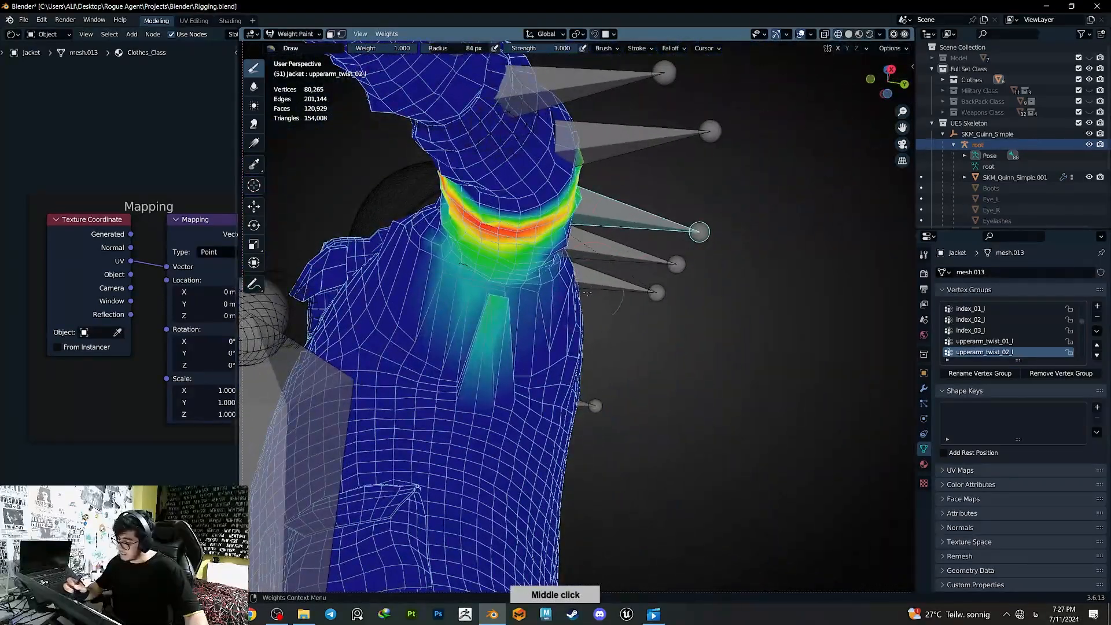
middle_drag(504, 383, 466, 365)
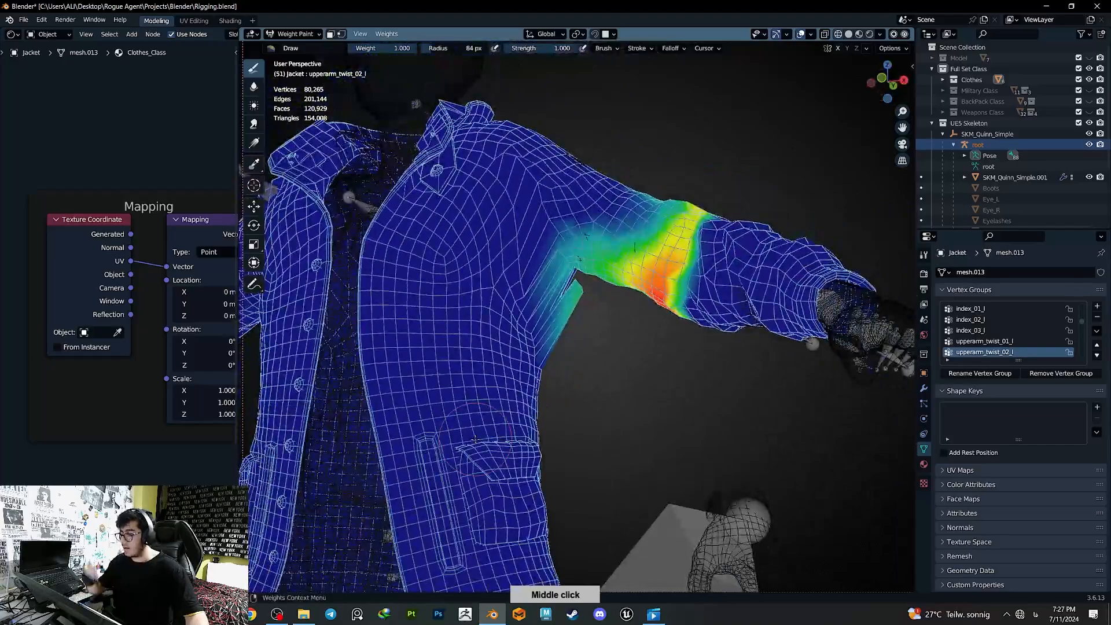
key(Tab)
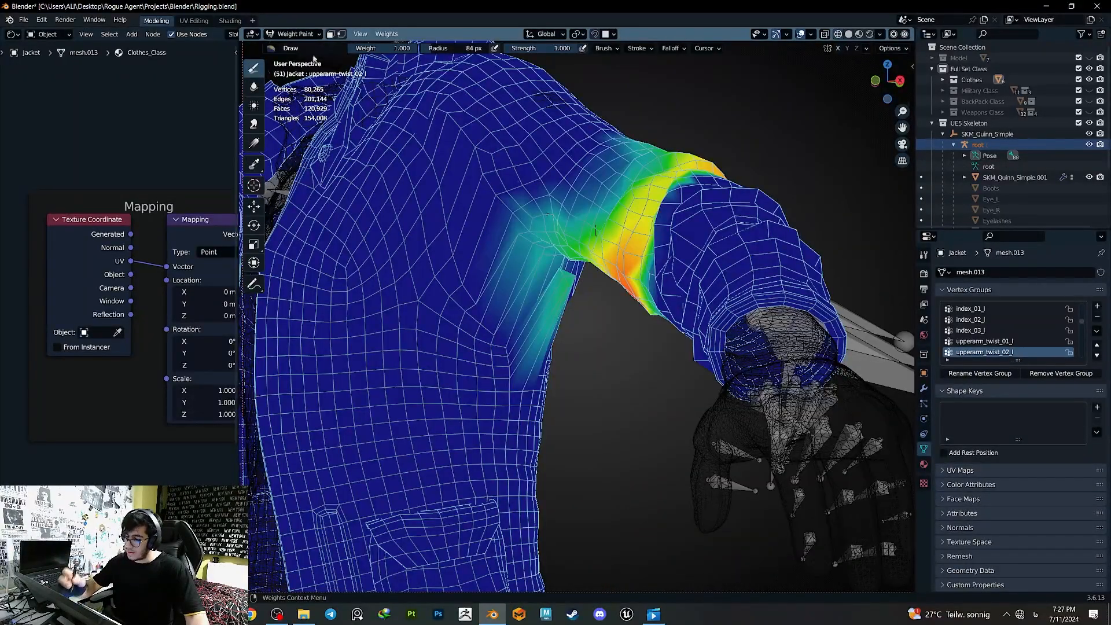
click(280, 47)
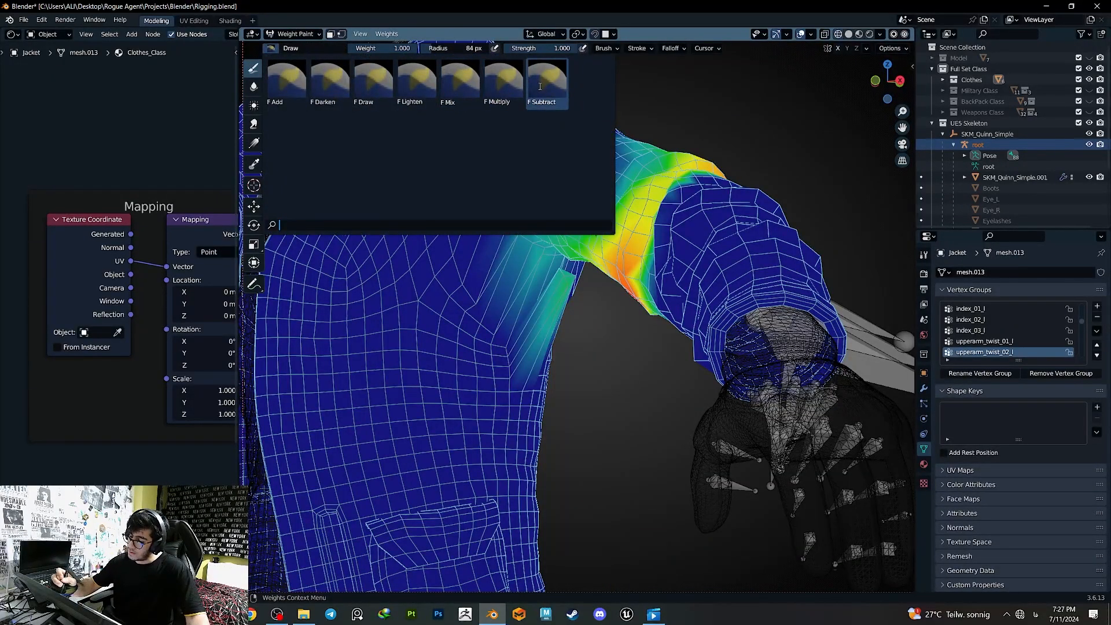
click(542, 85)
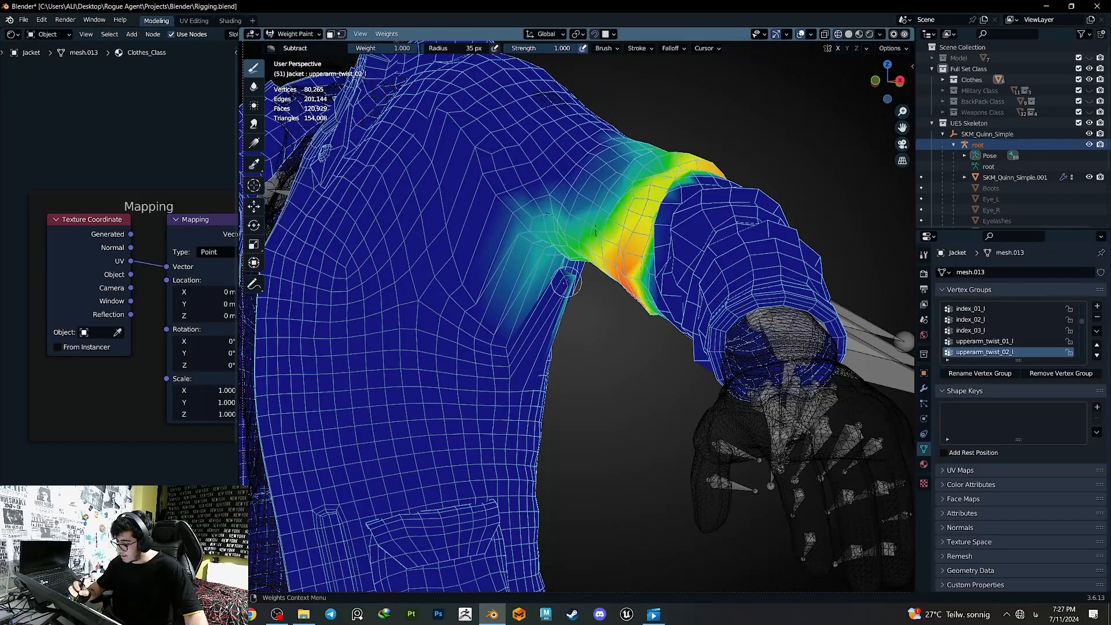
- Subtract the upperarm_twist_02_l weights from the Jacket's side below the left armpit
middle_drag(569, 283, 498, 329)
middle_drag(594, 338, 620, 262)
middle_drag(561, 337, 594, 396)
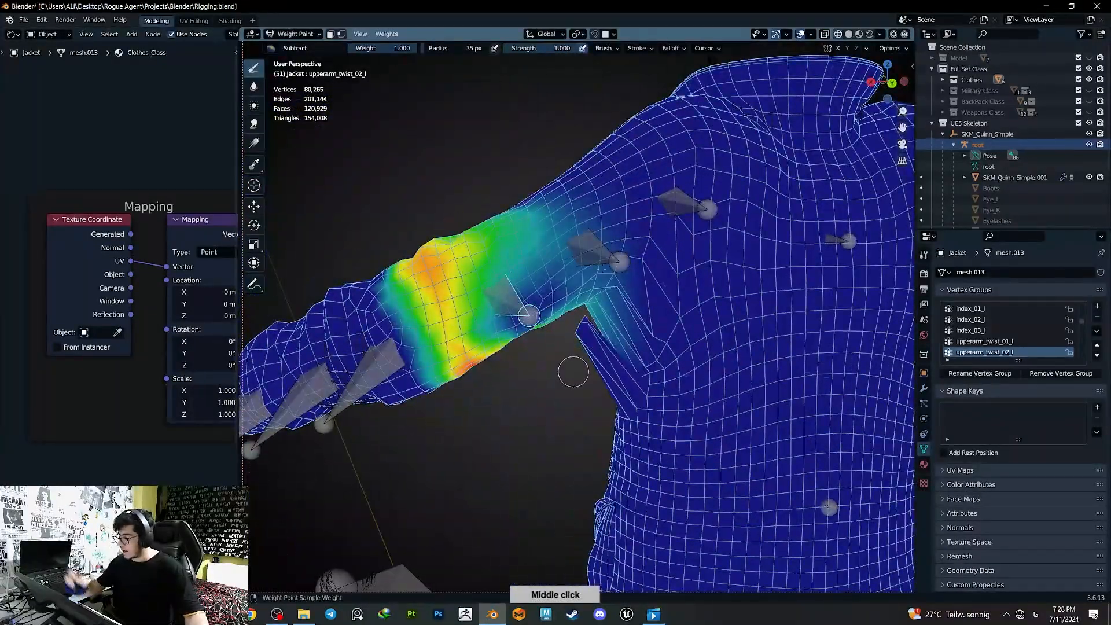
ctrl+click(608, 237)
ctrl+click(525, 289)
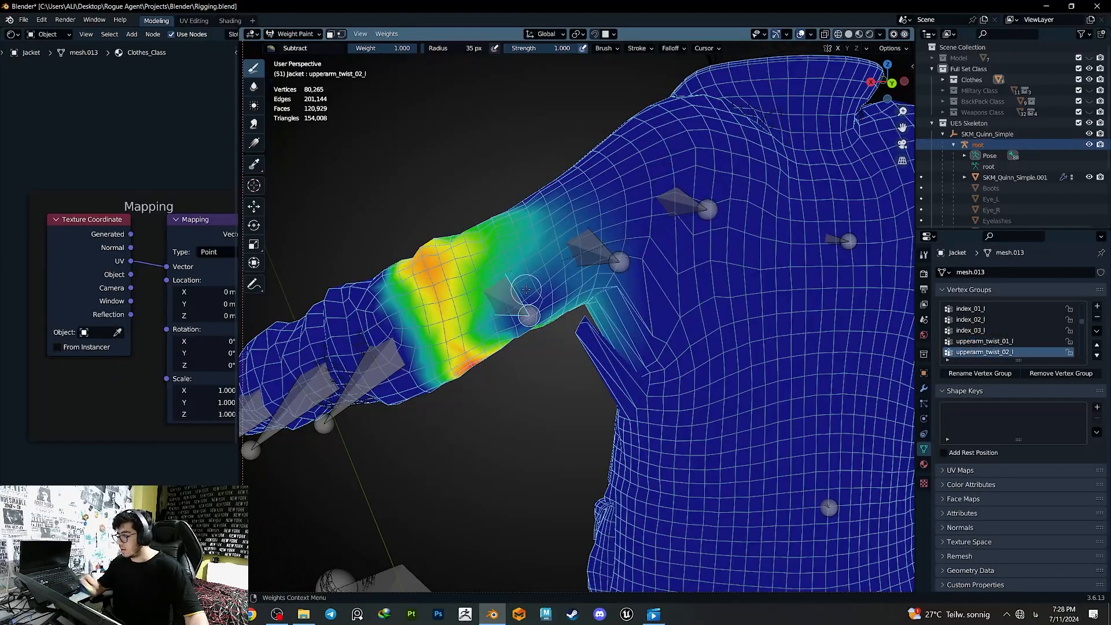
- Select the upperarm_twist_01_l bone and subtract its weights from the Jacket's stretched side below the left armpit
ctrl+click(593, 240)
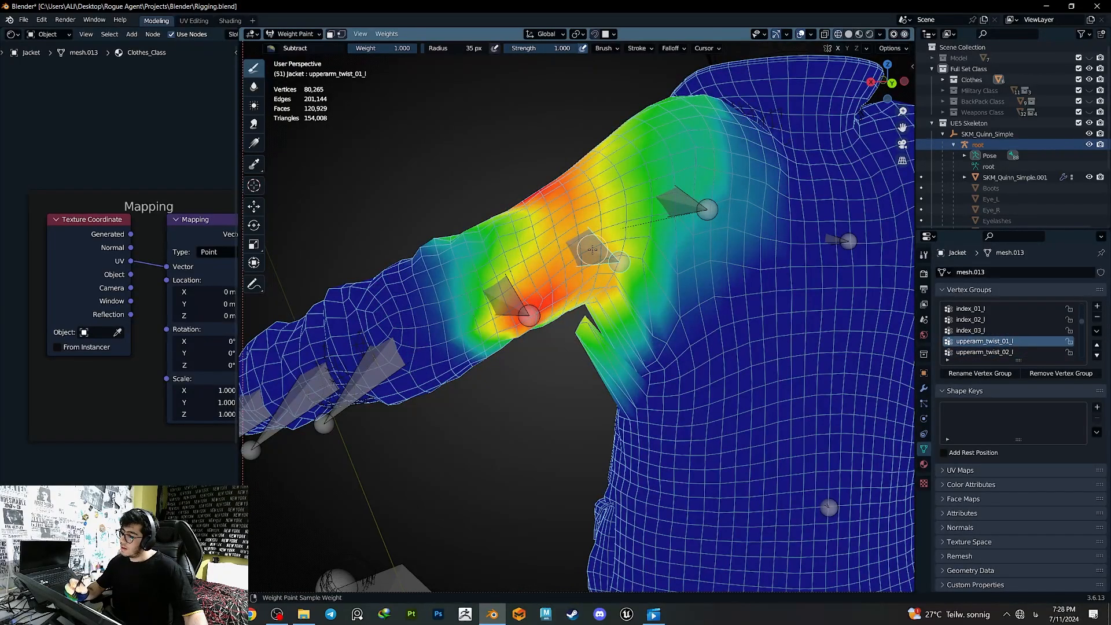
mouse_move(592, 250)
middle_down()
mouse_move(582, 332)
mouse_move(615, 389)
mouse_move(597, 311)
mouse_move(571, 457)
mouse_move(572, 361)
mouse_move(523, 409)
mouse_move(479, 340)
mouse_move(476, 305)
mouse_move(541, 304)
mouse_move(554, 400)
mouse_move(525, 447)
middle_up()
click(569, 363)
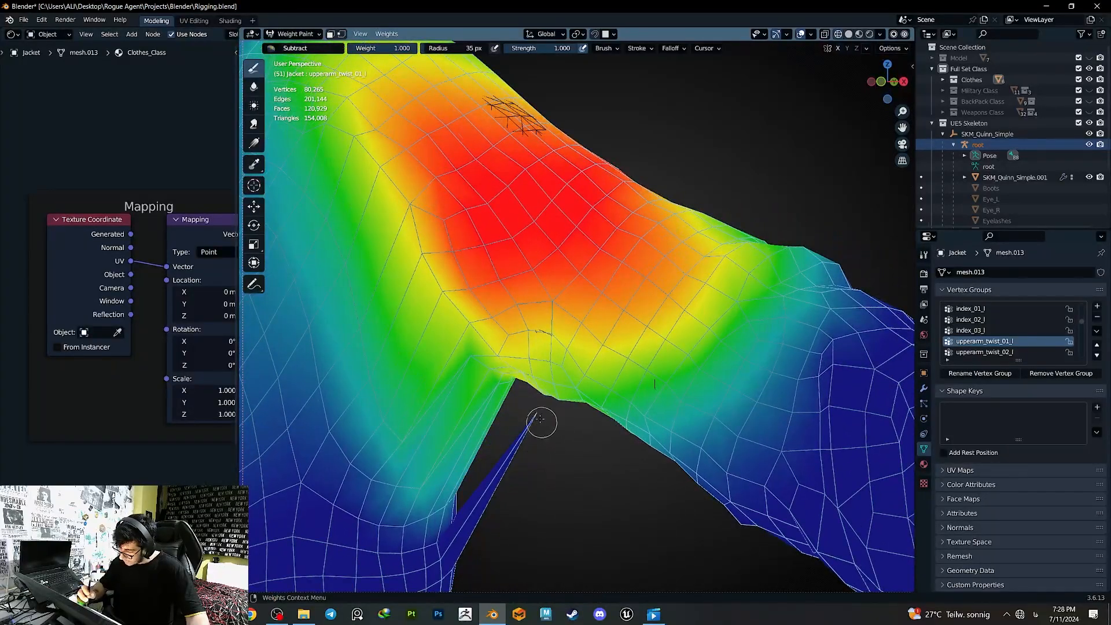
middle_drag(526, 409, 370, 428)
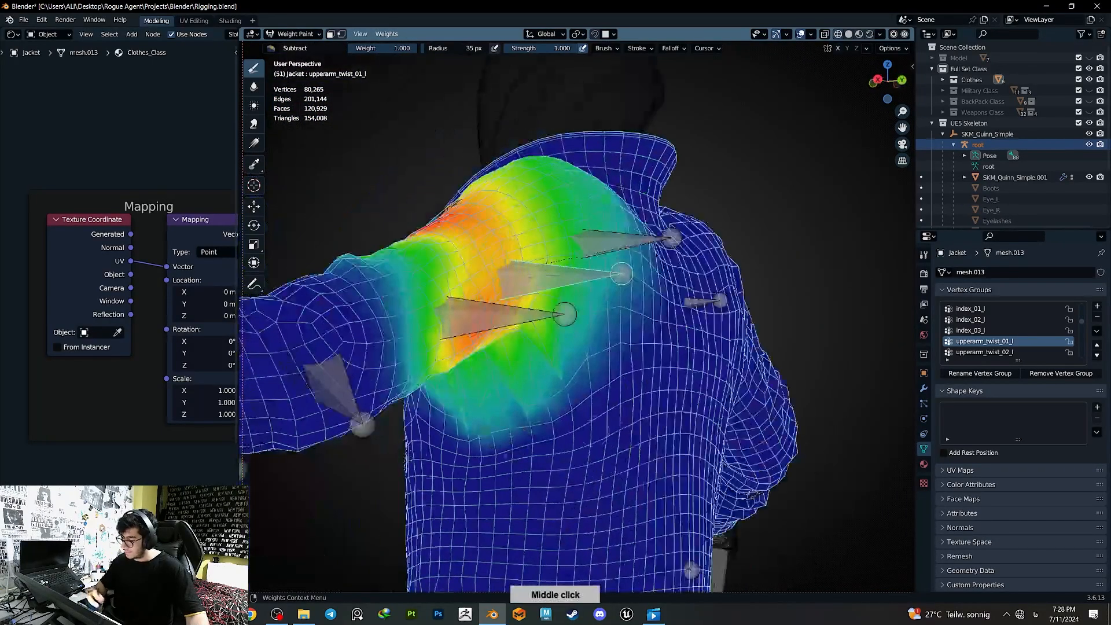
key(shift+r)
middle_drag(538, 376, 469, 382)
drag(469, 382, 471, 378)
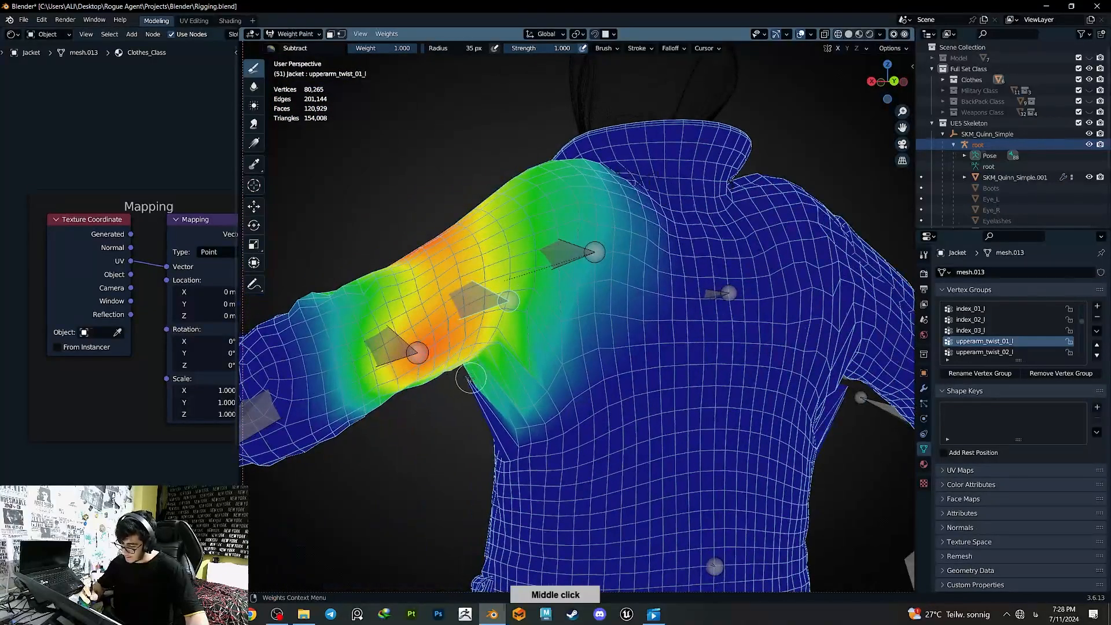
middle_drag(487, 409, 463, 376)
- Select upperarm_twist_01_r and then upperarm_twist_02_r on the Jacket, and enlarge the Subtract brush radius to 85 px
ctrl+click(601, 381)
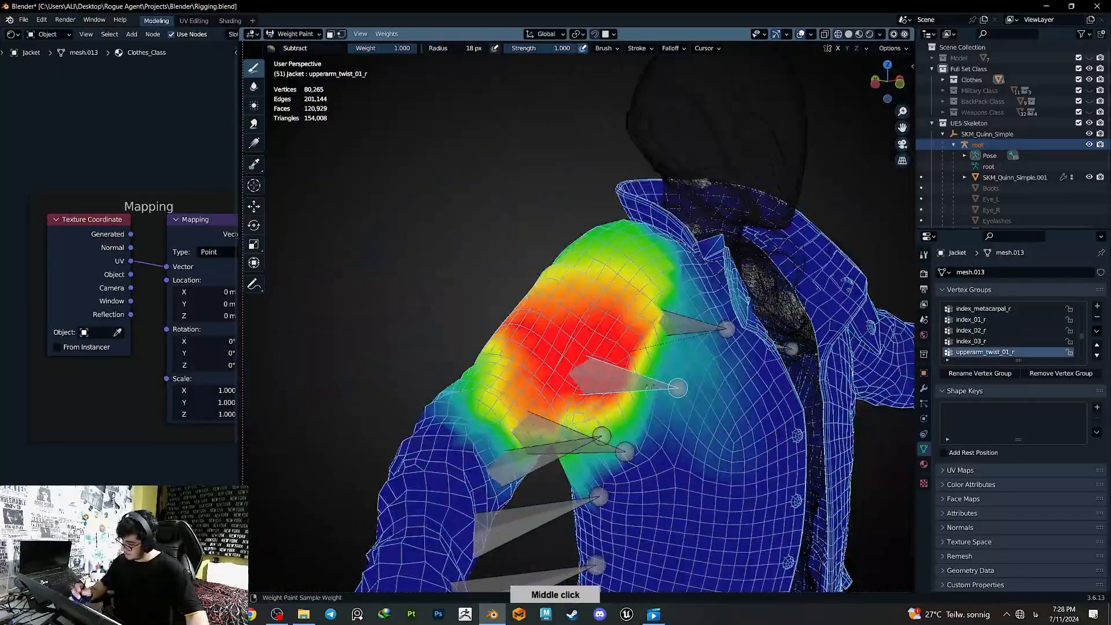
middle_drag(601, 383, 627, 404)
ctrl+click(461, 373)
middle_drag(610, 458, 664, 416)
key(f)
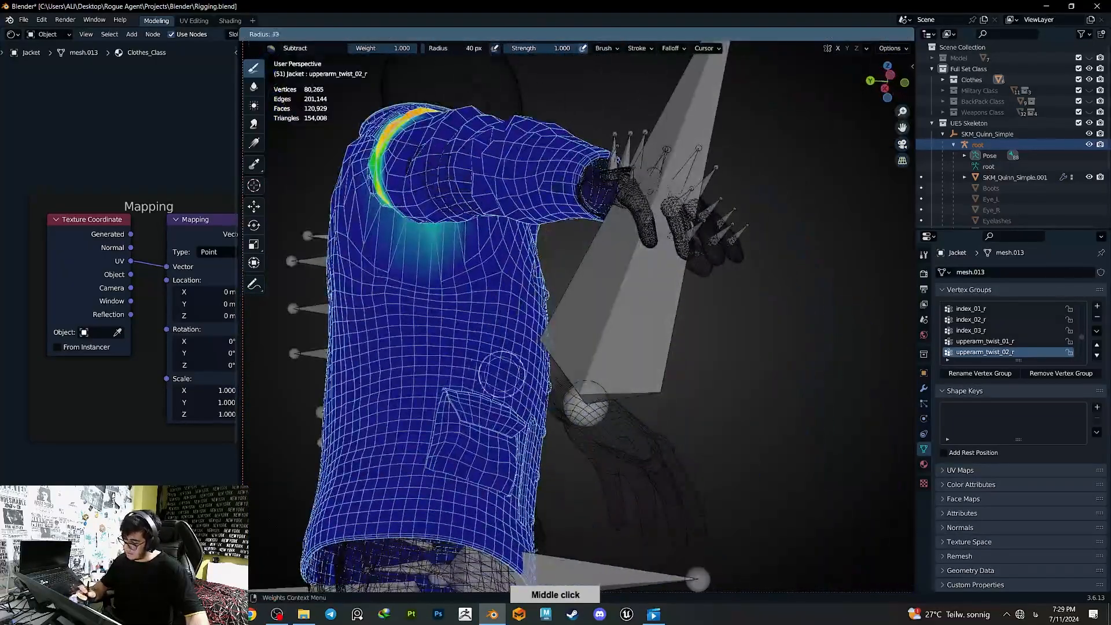
click(396, 302)
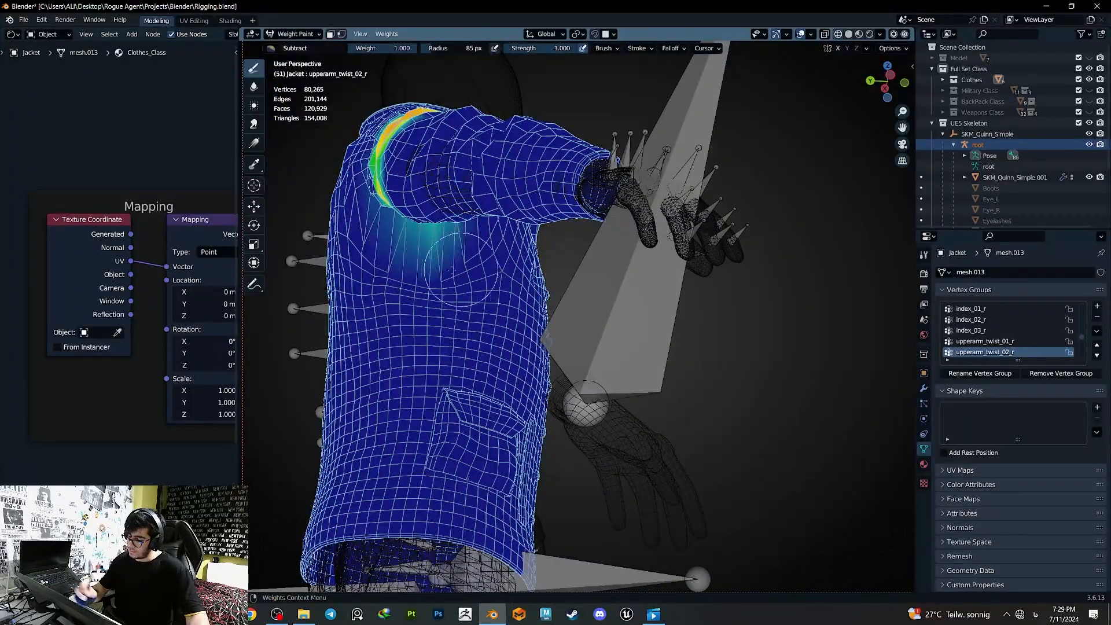
- Smooth the upperarm_twist_02_r weights with factor 0.5 and one iteration, and reduce the brush radius to 36 px
mouse_move(453, 270)
middle_down()
mouse_move(562, 363)
mouse_move(525, 220)
middle_up()
scroll(535, 357, down, 3)
key(q)
click(534, 358)
key(q)
key(f)
click(467, 212)
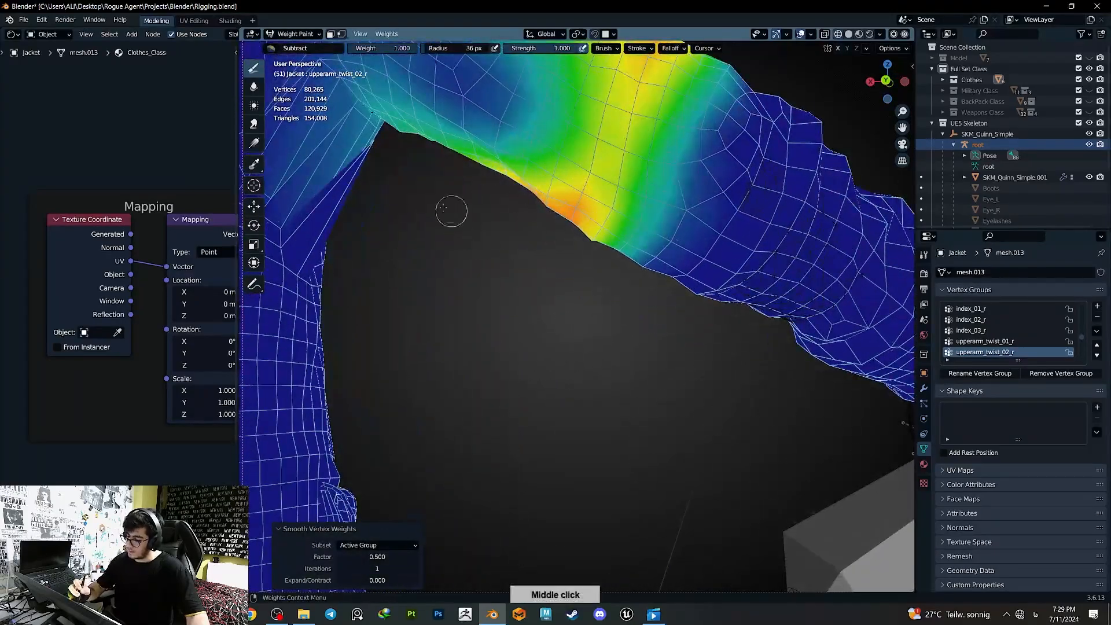
- Touch up the upperarm_twist_02_r weights around the Jacket's right armpit with the Subtract brush
shift+middle_drag(451, 210, 509, 283)
mouse_move(443, 240)
middle_down()
mouse_move(458, 256)
mouse_move(444, 482)
middle_up()
middle_drag(480, 399, 548, 392)
click(498, 391)
middle_drag(538, 463, 561, 561)
- Select the upperarm_twist_01_r bone, smooth its weights and subtract some of them around the Jacket's right armpit
ctrl+click(557, 254)
mouse_move(557, 254)
middle_down()
mouse_move(474, 272)
mouse_move(489, 264)
mouse_move(544, 312)
mouse_move(529, 324)
middle_up()
key(q)
click(486, 278)
scroll(492, 266, up, 3)
drag(510, 324, 523, 347)
mouse_move(523, 347)
ctrl+middle_down()
mouse_move(514, 312)
mouse_move(503, 324)
ctrl+middle_up()
drag(504, 324, 490, 305)
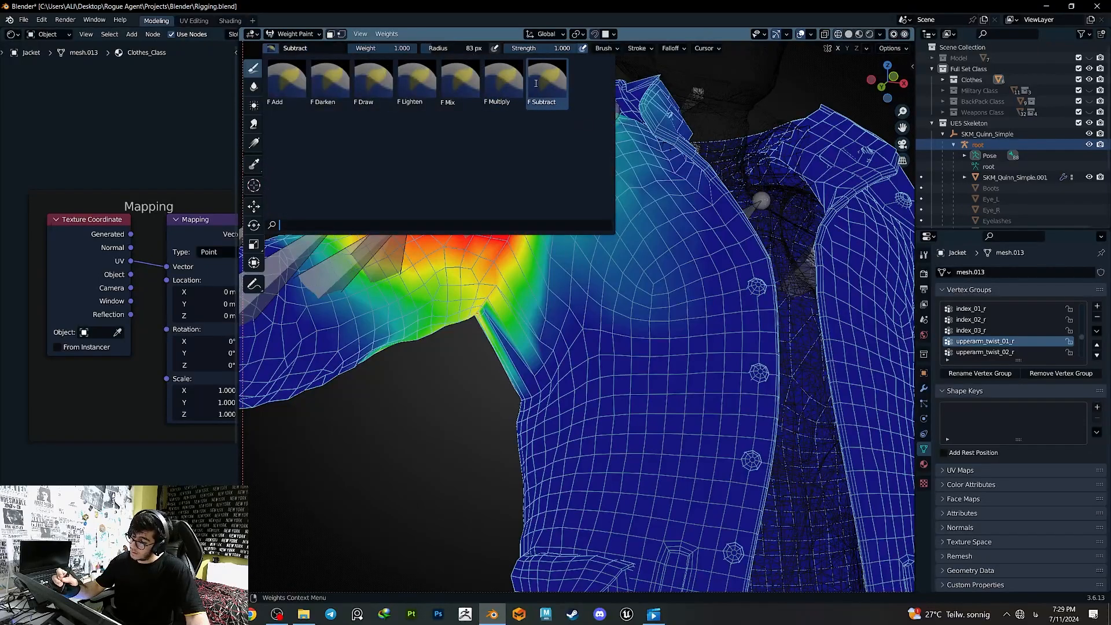
- Switch the weight brush to Multiply and open the brush choices again
click(503, 81)
click(271, 48)
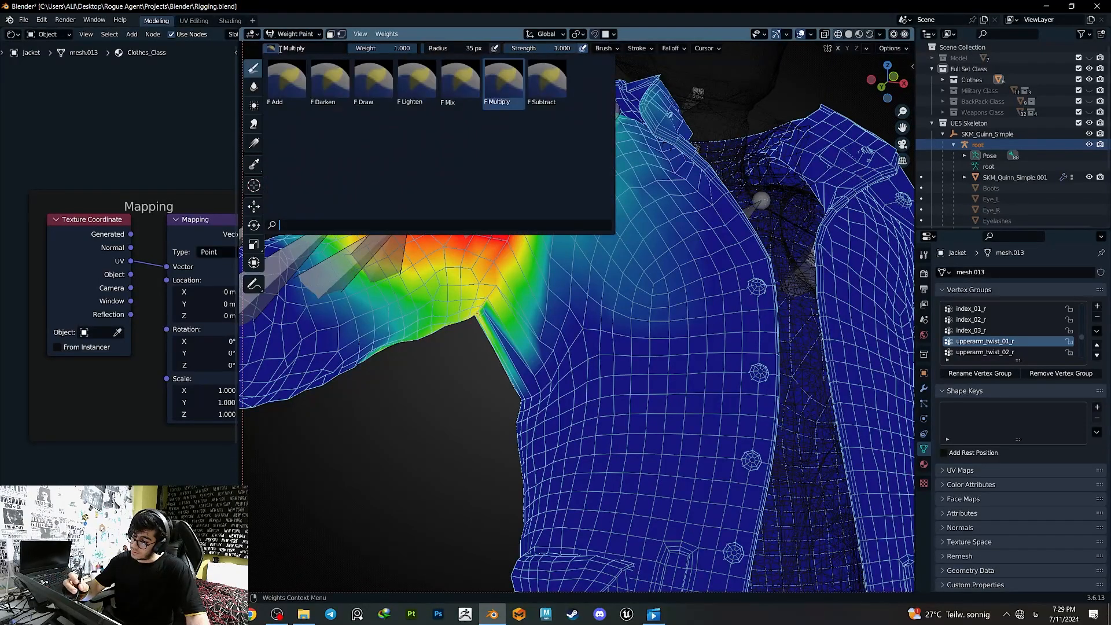
- Add weight to the upperarm_twist_01_r group around the jacket's right armpit using the Add brush with a 57 px radius
click(300, 89)
middle_drag(452, 301, 500, 325)
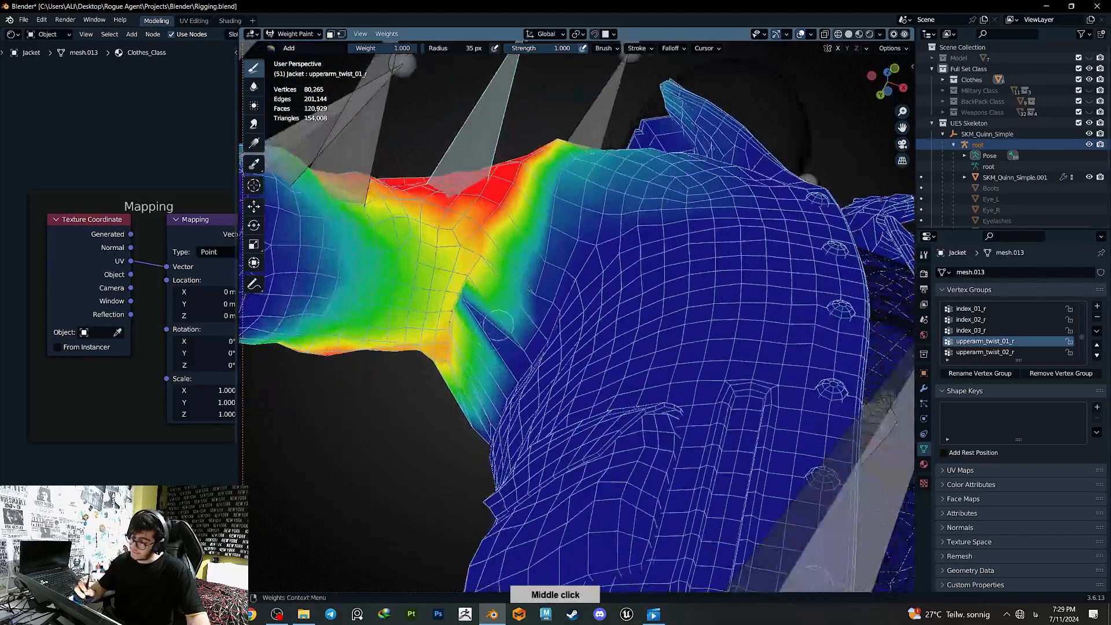
middle_drag(470, 288, 431, 297)
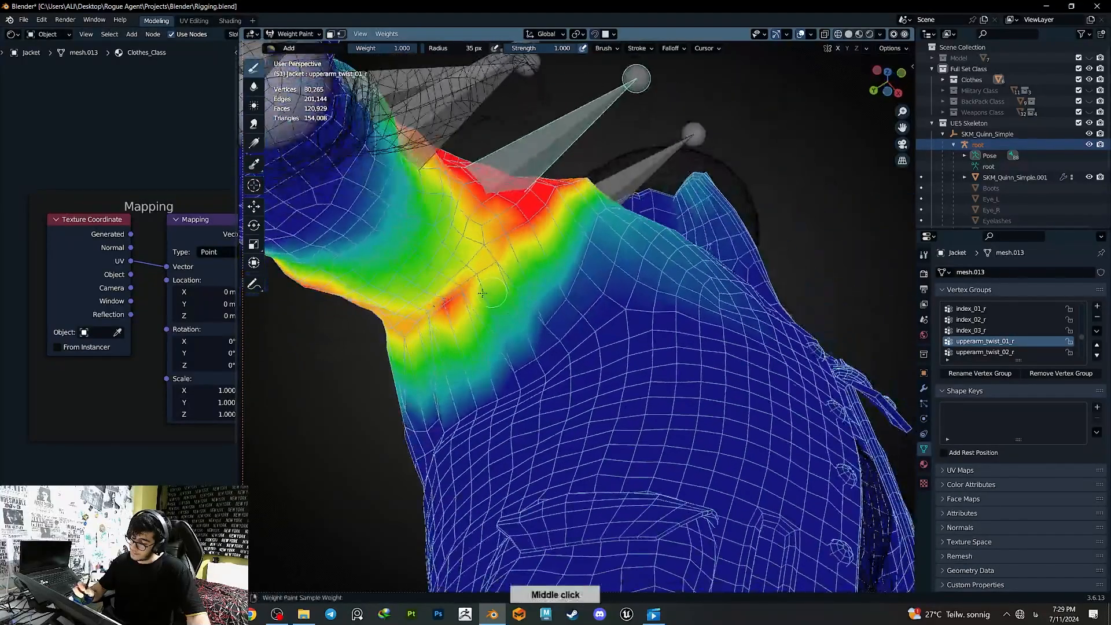
key(f)
click(457, 298)
mouse_move(457, 298)
mouse_down()
mouse_move(465, 307)
mouse_move(440, 310)
mouse_up()
- Switch to the Subtract brush with an 83 px radius and smooth the upperarm_twist_01_r vertex weights
mouse_move(493, 279)
middle_down()
mouse_move(479, 291)
mouse_move(509, 237)
mouse_move(529, 230)
middle_up()
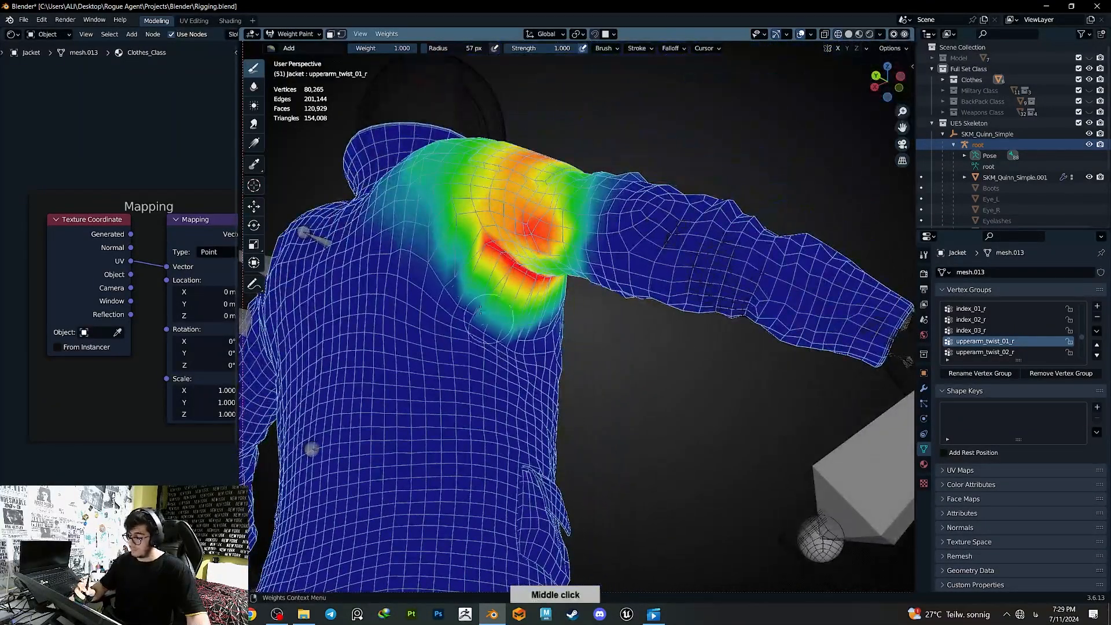
click(270, 48)
click(547, 81)
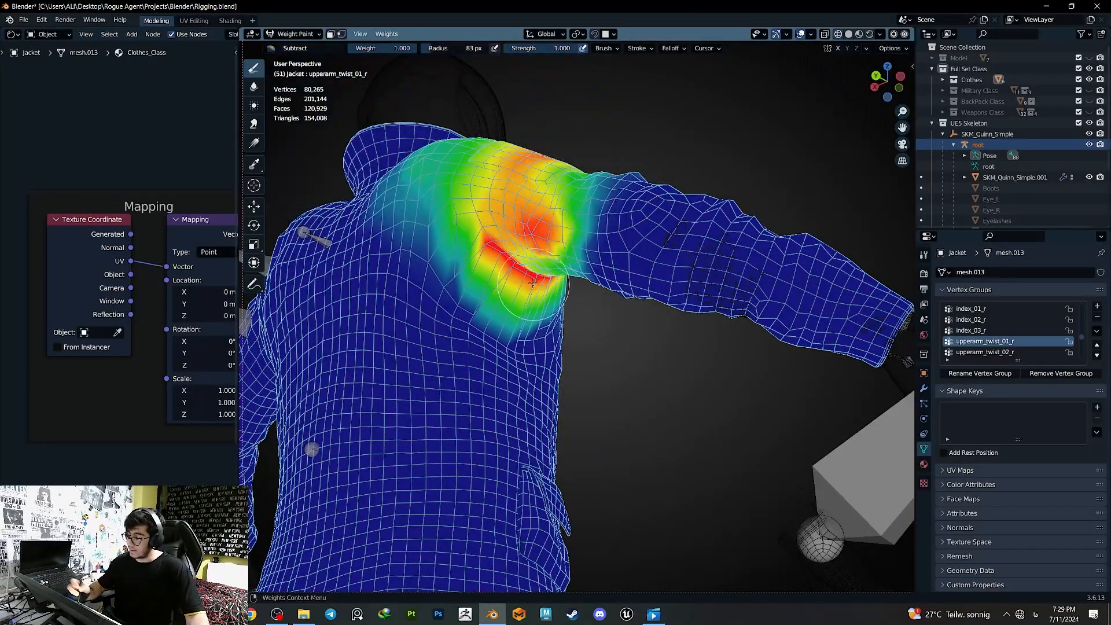
click(533, 283)
key(q)
click(532, 283)
- Subtract upperarm_twist_01_r weight from the back of the jacket's right armpit with a 46 px brush
scroll(533, 283, up, 2)
middle_drag(533, 283, 573, 335)
key(f)
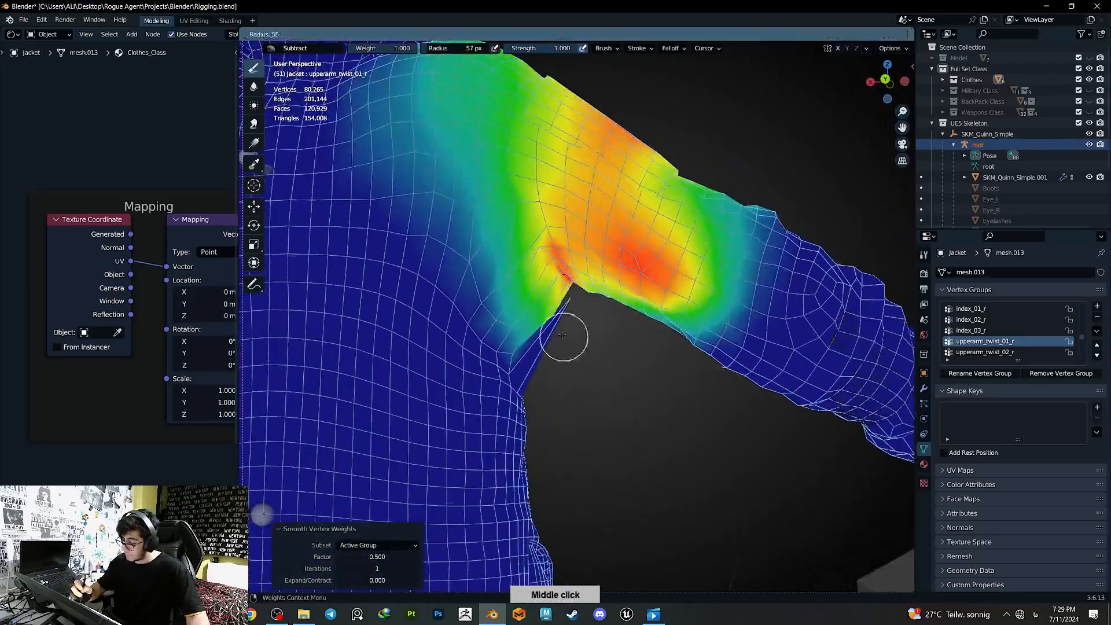
click(561, 335)
drag(573, 300, 569, 319)
- Examine the jacket's weights for the upperarm_r, clavicle_l and clavicle_r bones
scroll(572, 362, down, 4)
mouse_move(573, 363)
middle_down()
mouse_move(548, 363)
mouse_move(550, 417)
middle_up()
middle_drag(498, 370, 705, 364)
mouse_move(608, 370)
ctrl+middle_down()
mouse_move(601, 312)
mouse_move(568, 333)
mouse_move(579, 300)
ctrl+middle_up()
ctrl+click(555, 316)
middle_drag(578, 300, 621, 283)
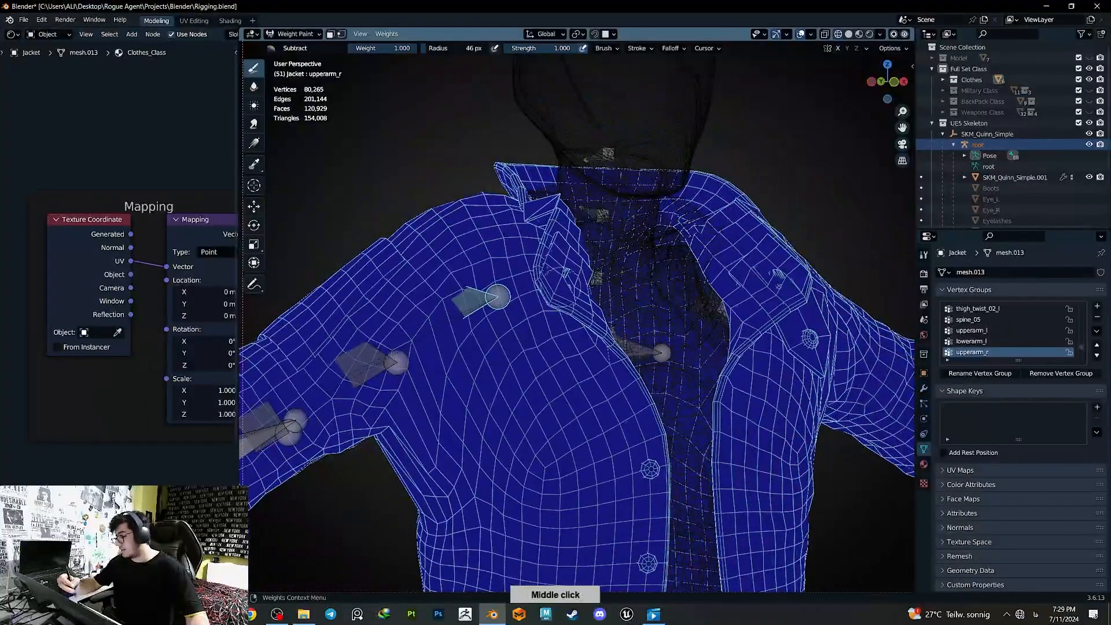
mouse_move(665, 331)
middle_down()
mouse_move(632, 336)
mouse_move(667, 347)
mouse_move(652, 358)
mouse_move(665, 337)
middle_up()
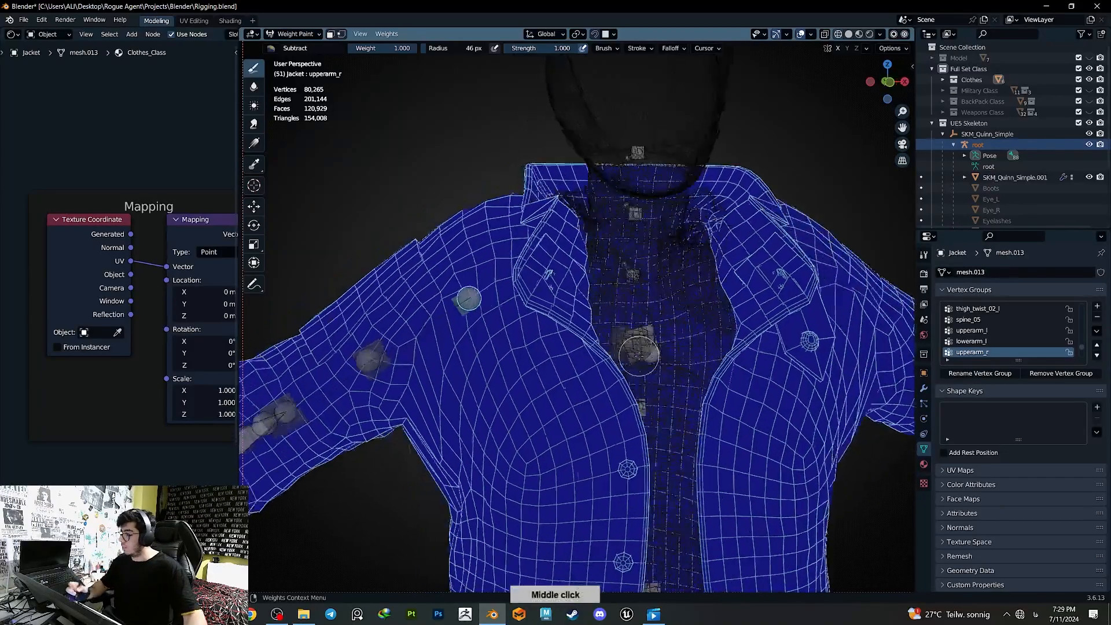
ctrl+click(639, 341)
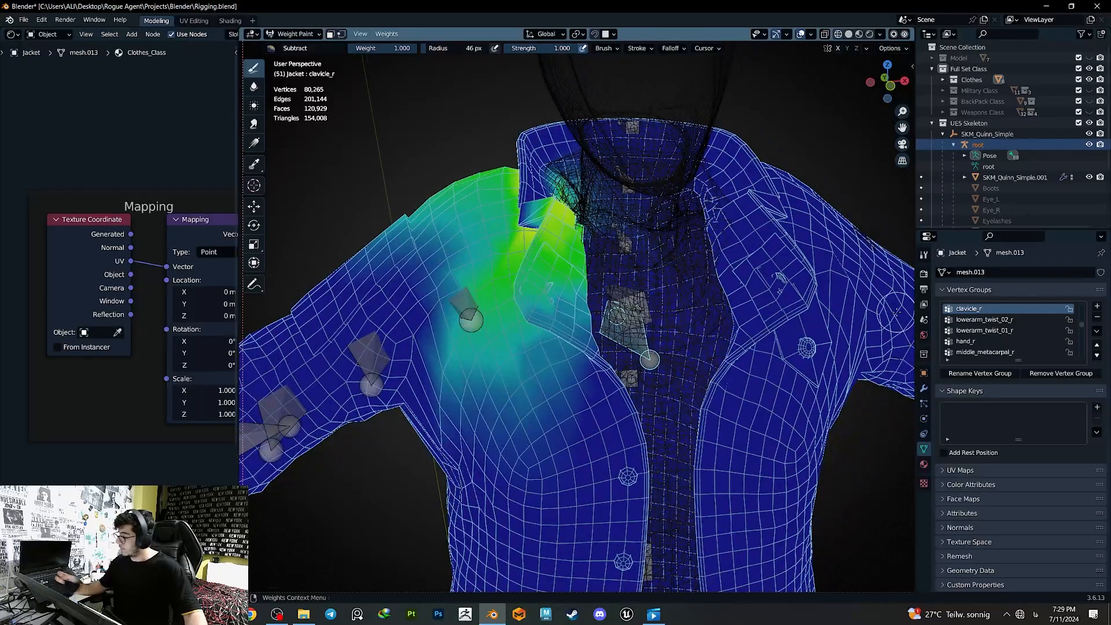
middle_drag(896, 312, 911, 313)
ctrl+click(627, 329)
middle_drag(660, 330, 596, 331)
ctrl+click(657, 332)
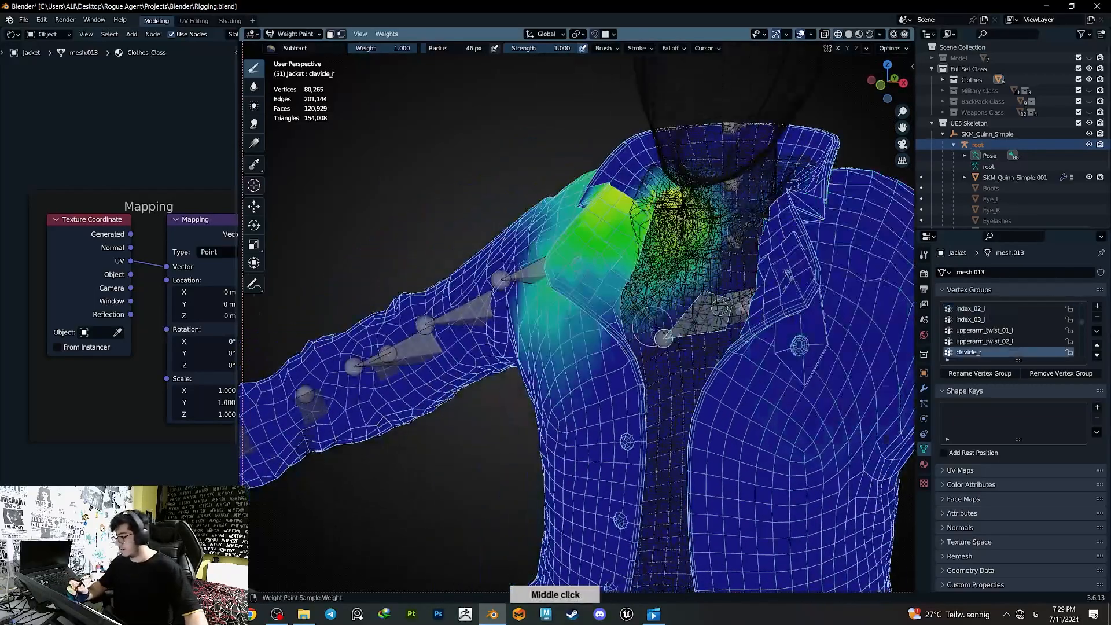
- Select the jacket's collar vertices in Edit Mode and grow the selection
key(Tab)
mouse_move(664, 338)
middle_down()
mouse_move(669, 310)
mouse_move(562, 311)
middle_up()
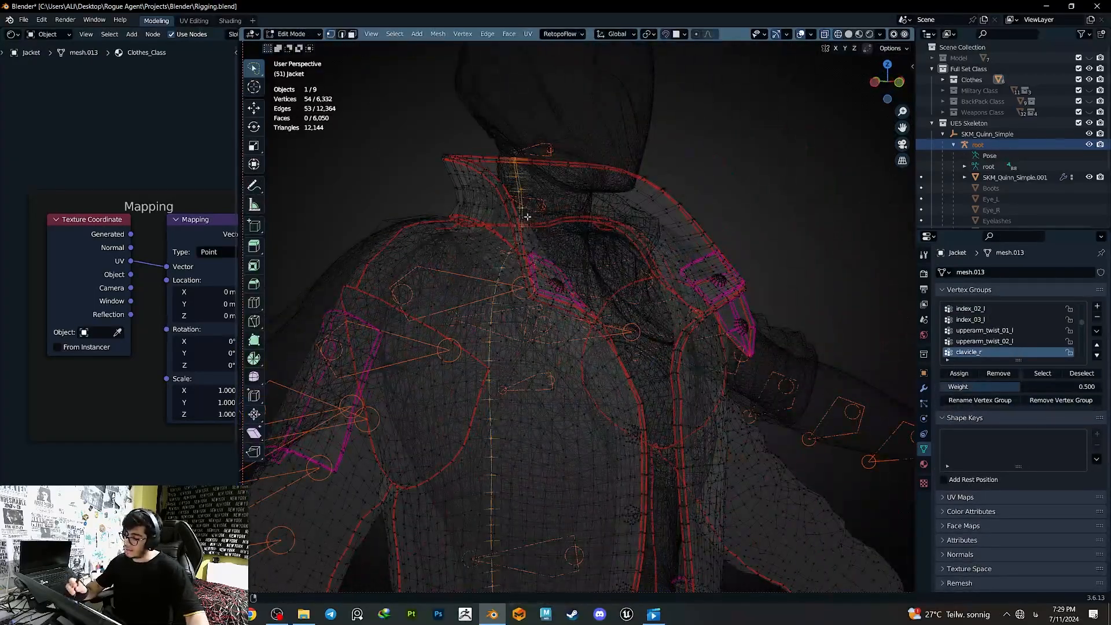
middle_drag(527, 216, 716, 270)
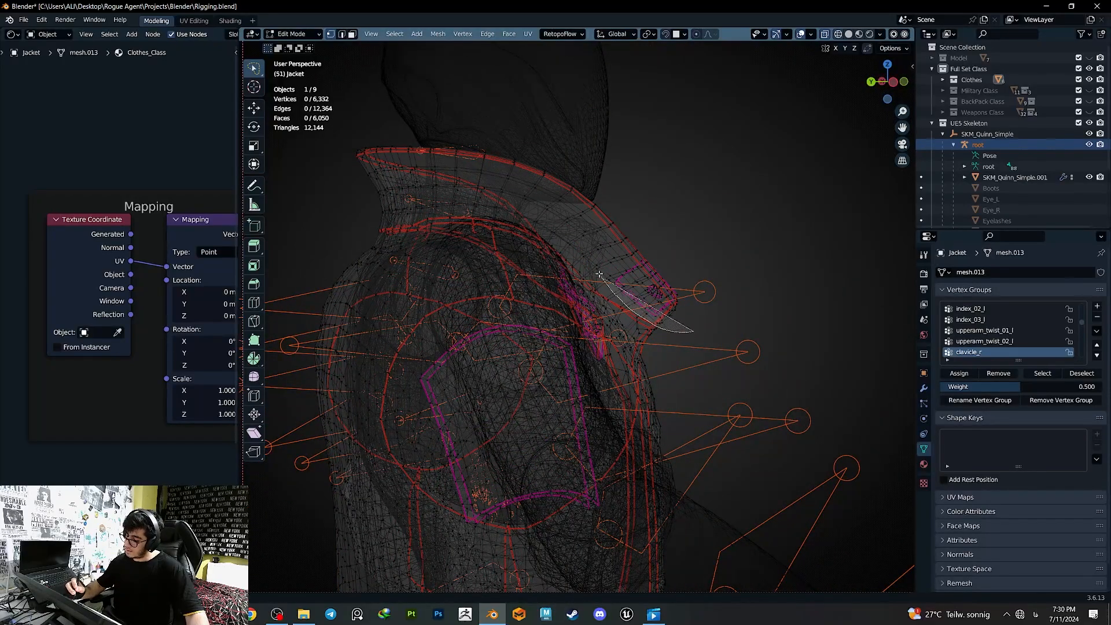
mouse_move(539, 218)
mouse_down()
mouse_move(387, 205)
mouse_move(686, 141)
mouse_move(865, 243)
mouse_up()
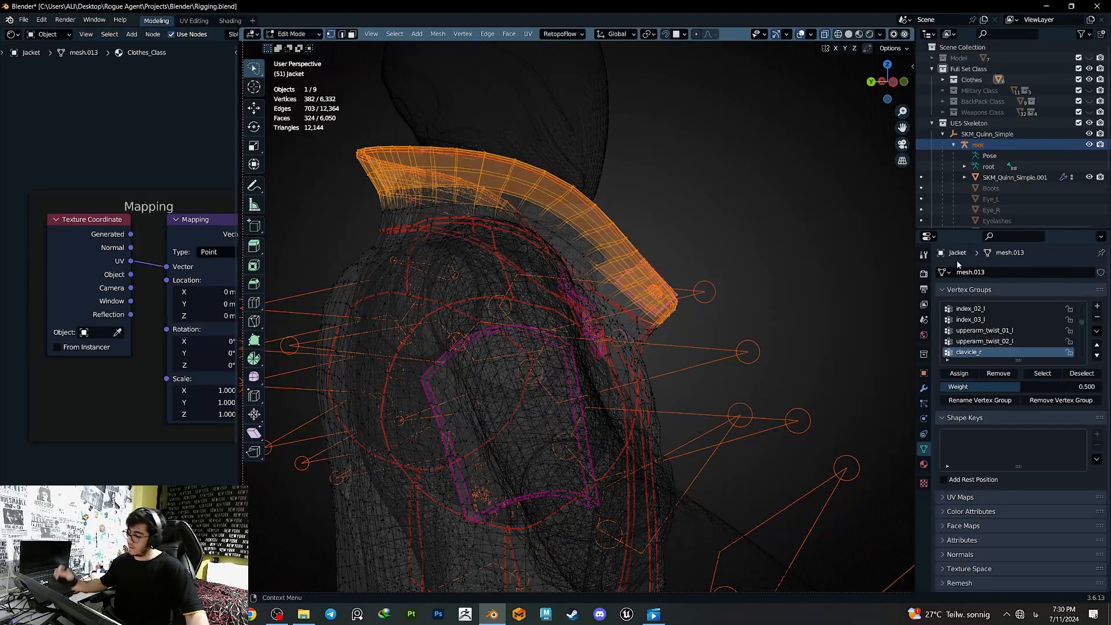
middle_drag(676, 322, 626, 279)
key(ctrl+KP_Add)
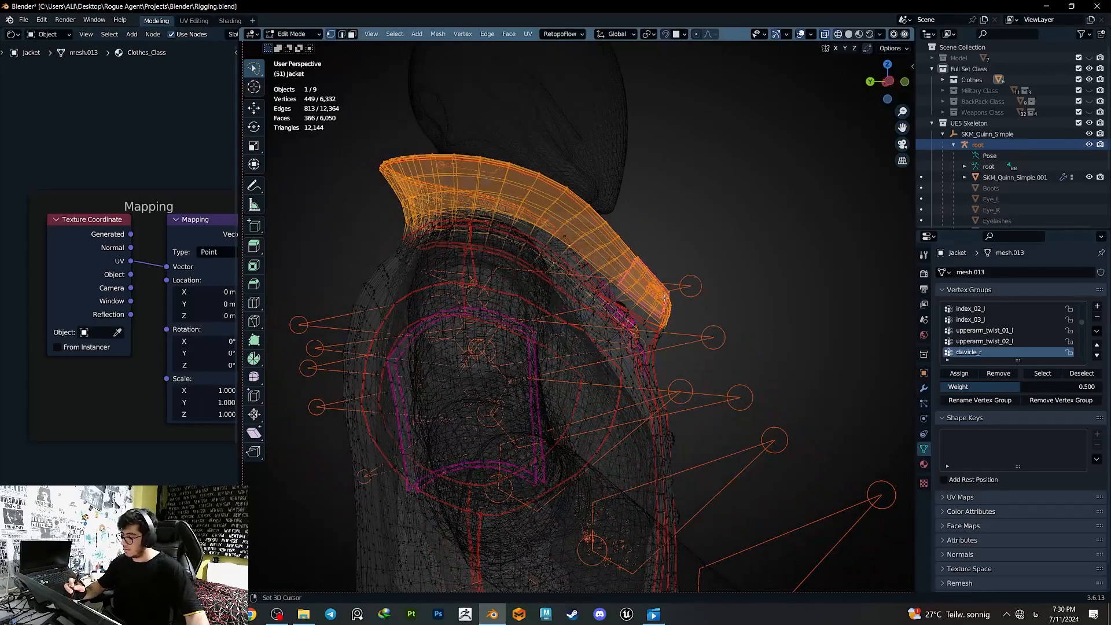
- Extend the collar selection to its front parts and button tab, adjusting the selection's boundary
key(shift+z)
mouse_move(833, 278)
middle_down()
mouse_move(682, 320)
mouse_move(704, 365)
mouse_move(804, 334)
middle_up()
key(shift+z)
mouse_move(724, 292)
shift+mouse_down()
mouse_move(873, 308)
mouse_move(888, 343)
shift+mouse_up()
mouse_move(848, 347)
middle_down()
mouse_move(767, 280)
mouse_move(689, 373)
mouse_move(659, 444)
mouse_move(671, 445)
mouse_move(646, 381)
mouse_move(741, 382)
middle_up()
key(shift+z)
key(ctrl+minus)
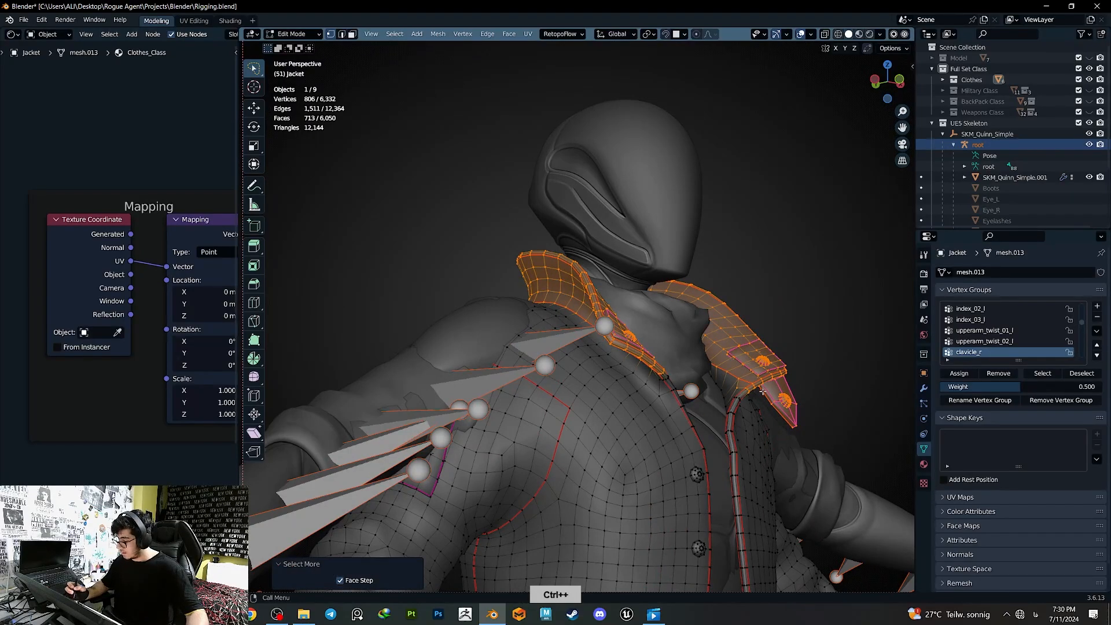
- Remove the selected collar vertices from the clavicle_r vertex group and return to Weight Paint mode
middle_drag(762, 391, 780, 341)
click(987, 377)
key(Tab)
mouse_move(584, 399)
middle_down()
mouse_move(525, 331)
mouse_move(549, 366)
mouse_move(596, 385)
mouse_move(558, 399)
middle_up()
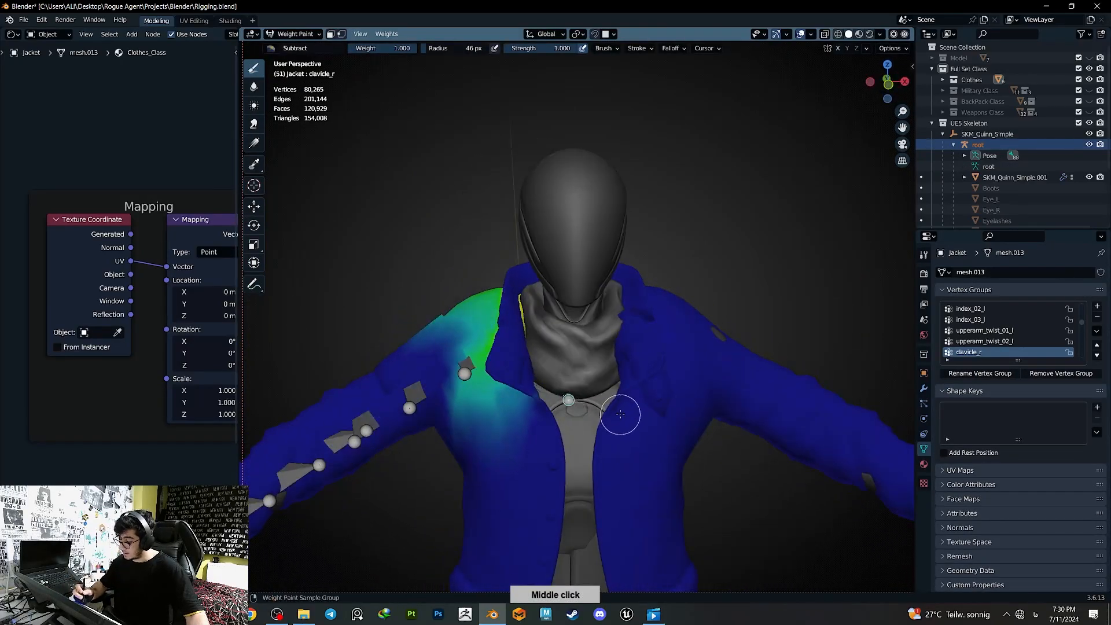
- Pick the clavicle_l bone and remove the selected collar vertices from its vertex group
key(shift+z)
ctrl+click(581, 375)
key(Tab)
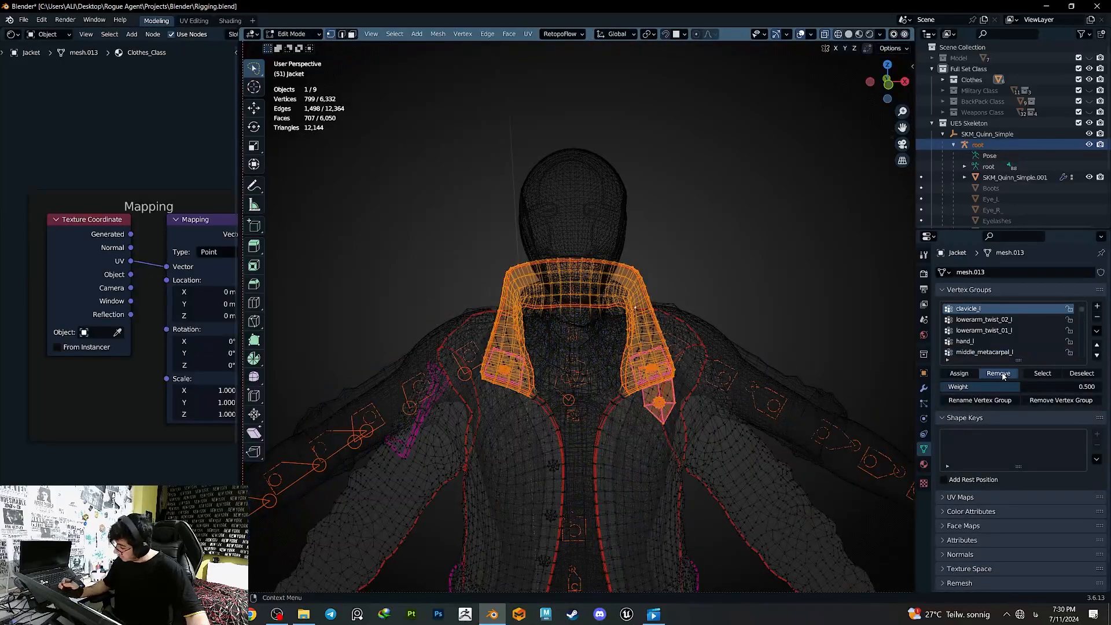
key(Tab)
- Check the upperarm_r weights, and remove the collar vertices from the upperarm_twist_01_r vertex group
mouse_move(523, 400)
middle_down()
mouse_move(529, 355)
mouse_move(521, 371)
middle_up()
ctrl+click(457, 389)
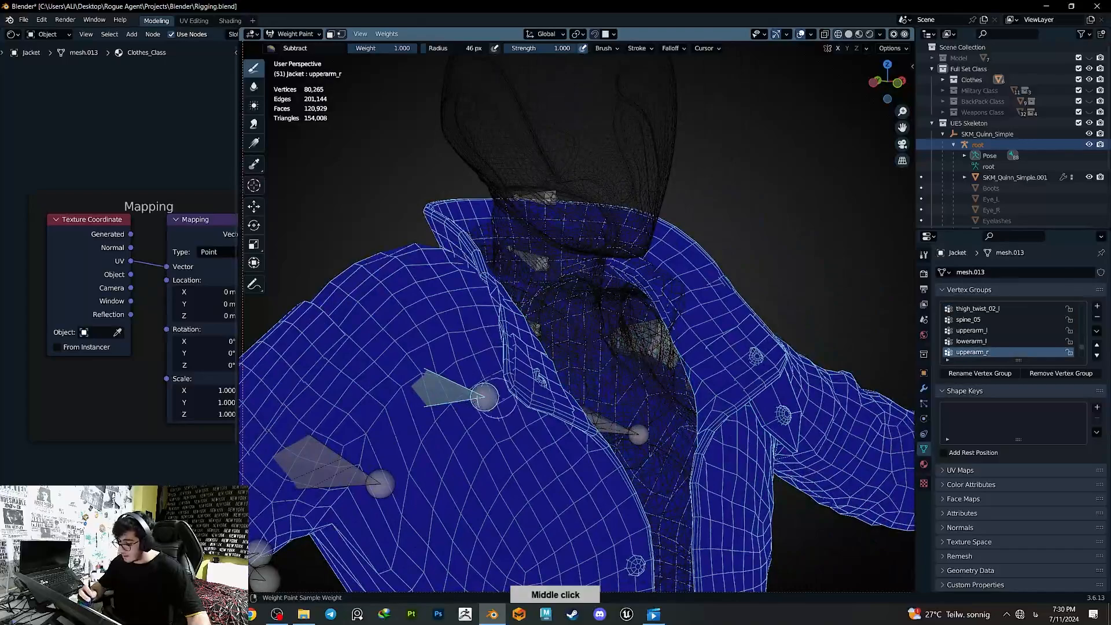
middle_drag(458, 394, 473, 396)
ctrl+click(353, 461)
middle_drag(422, 441, 433, 438)
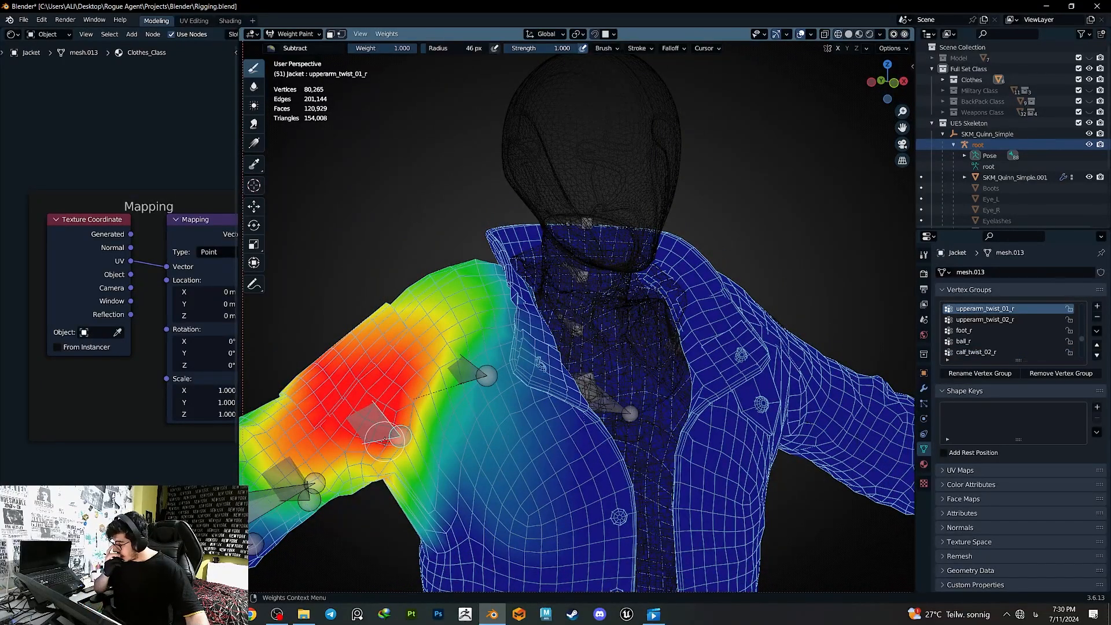
key(Tab)
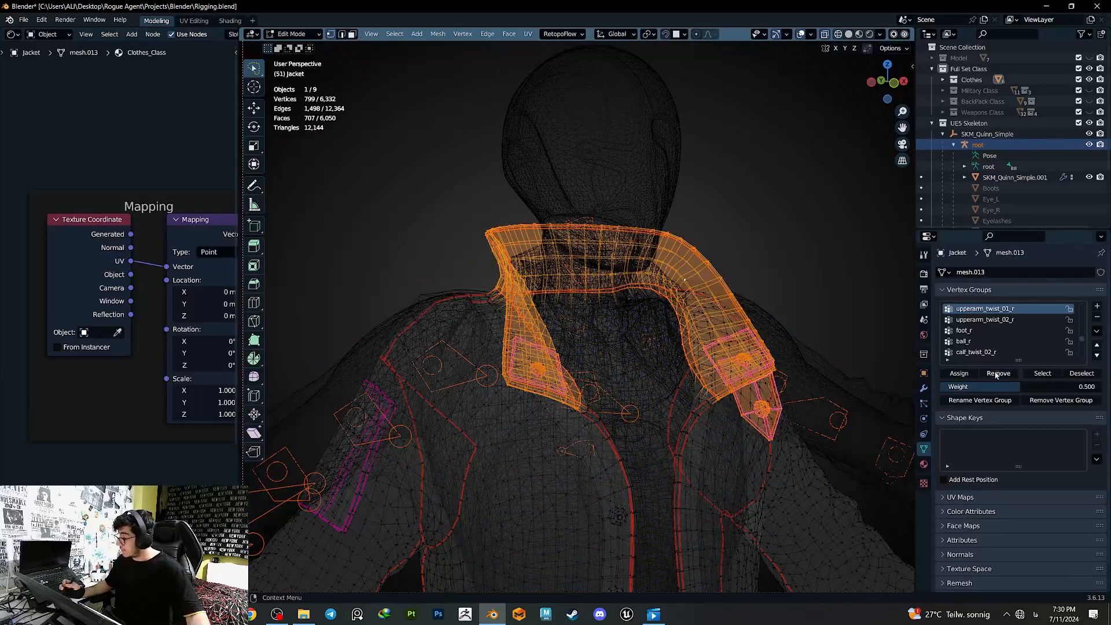
key(Tab)
- Pick the upperarm_twist_01_l bone and remove the collar vertices from its vertex group
mouse_move(775, 353)
middle_down()
mouse_move(873, 347)
mouse_move(804, 350)
mouse_move(792, 362)
mouse_move(665, 347)
middle_up()
scroll(792, 362, down, 2)
ctrl+click(528, 299)
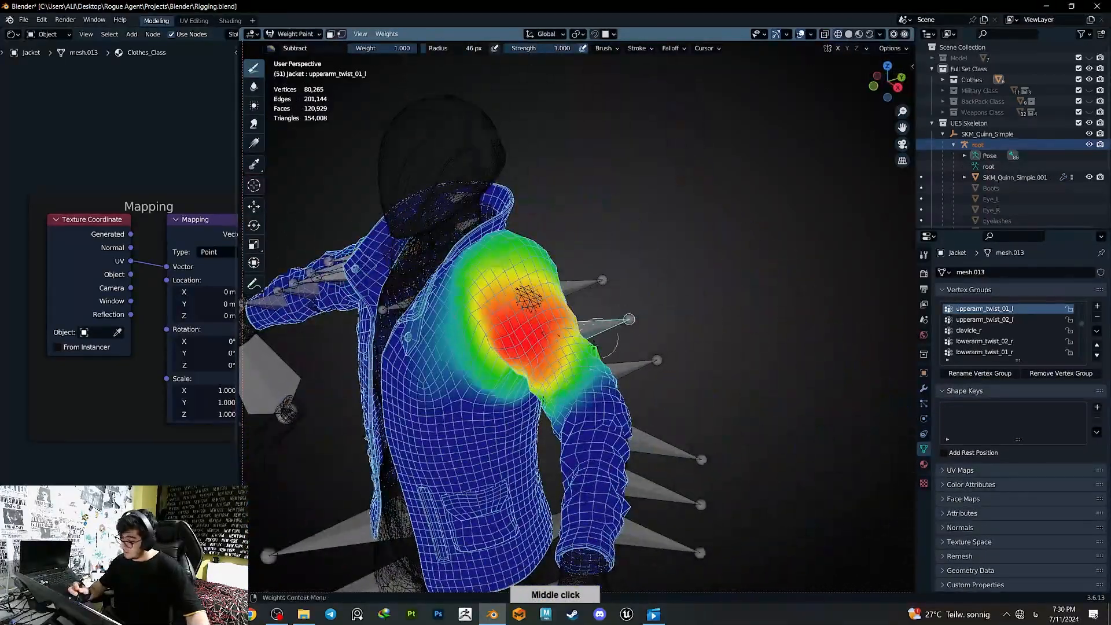
key(Tab)
mouse_move(538, 324)
middle_down()
mouse_move(642, 326)
mouse_move(718, 353)
mouse_move(770, 347)
mouse_move(567, 289)
mouse_move(273, 169)
middle_up()
click(996, 374)
key(Tab)
- Test the shoulder deformation in front view by rotating the clavicle_r and clavicle_l bones, undoing each rotation
mouse_move(486, 376)
middle_down()
mouse_move(601, 376)
mouse_move(700, 394)
mouse_move(637, 376)
middle_up()
click(969, 330)
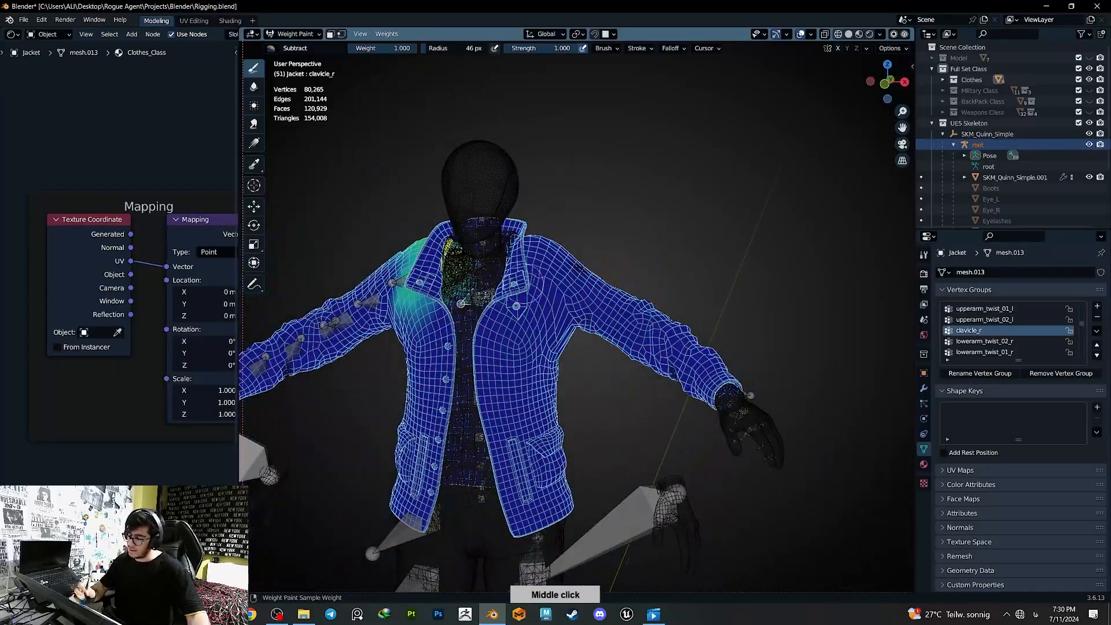
key(KP_1)
key(r)
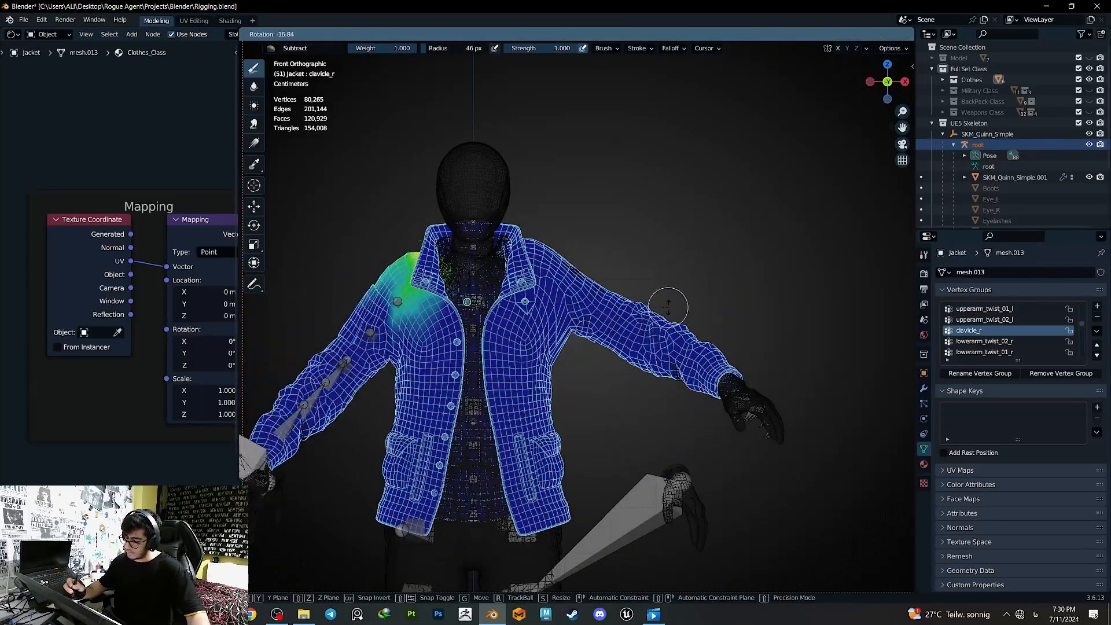
click(664, 340)
key(ctrl+z)
ctrl+click(523, 296)
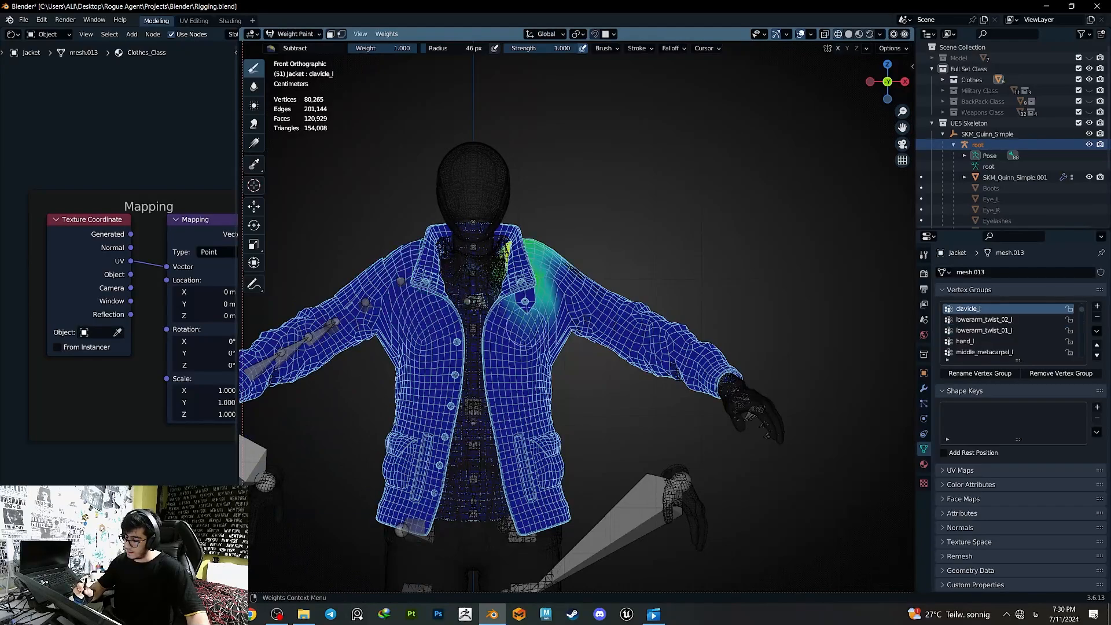
key(r)
click(567, 380)
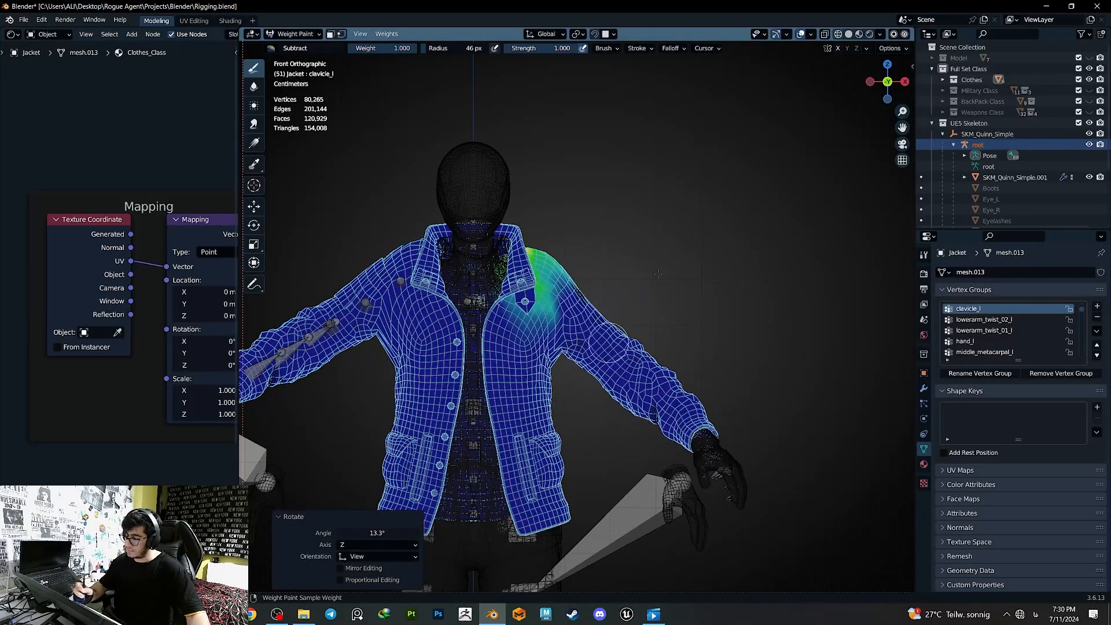
key(ctrl+z)
- Test the jacket's deformation by rotating the neck_01 and spine_04 bones freely, undoing each rotation
shift+middle_drag(554, 279, 579, 301)
ctrl+click(498, 288)
key(r)
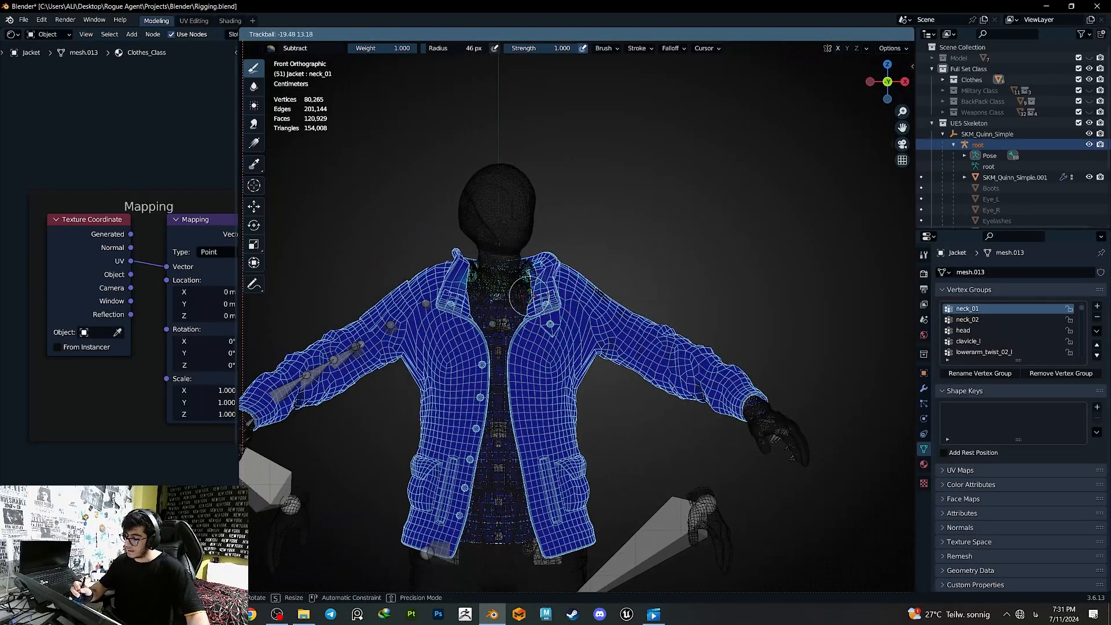
click(536, 446)
key(ctrl+z)
ctrl+click(497, 432)
key(r)
key(r)
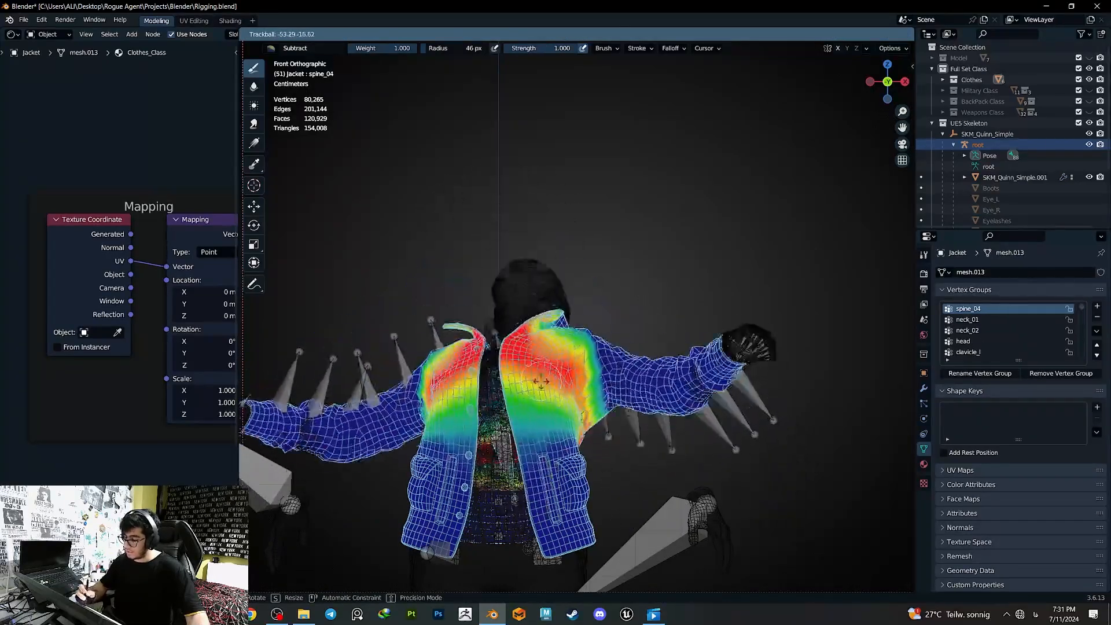
click(571, 352)
key(ctrl+z)
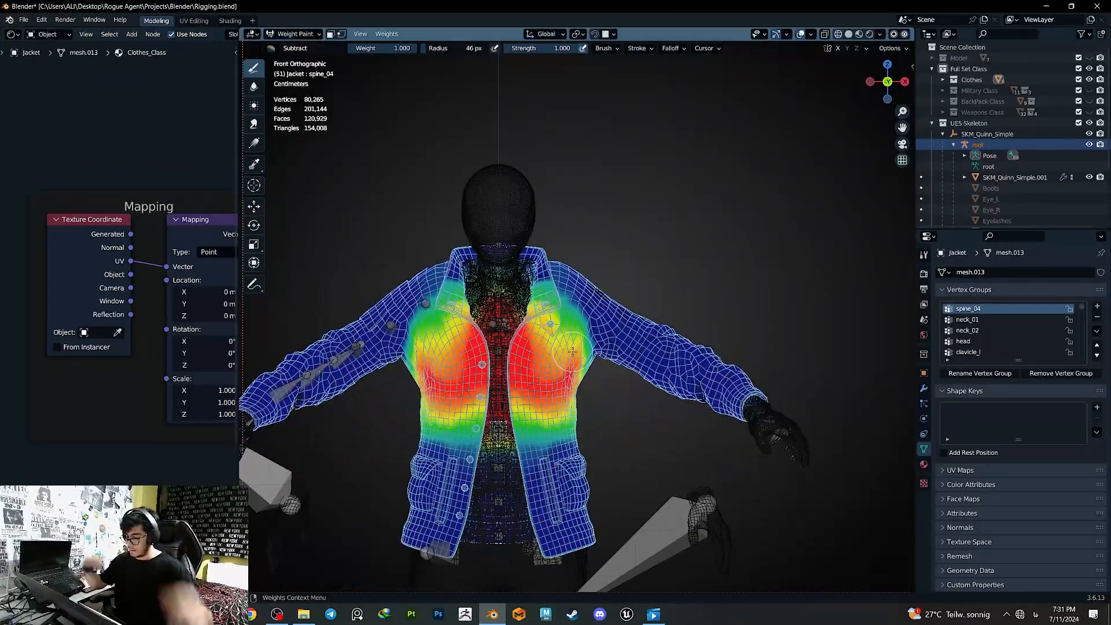
- Test the collar's deformation by trackball-rotating the spine_05 and neck_01 bones, undoing each rotation
ctrl+click(503, 351)
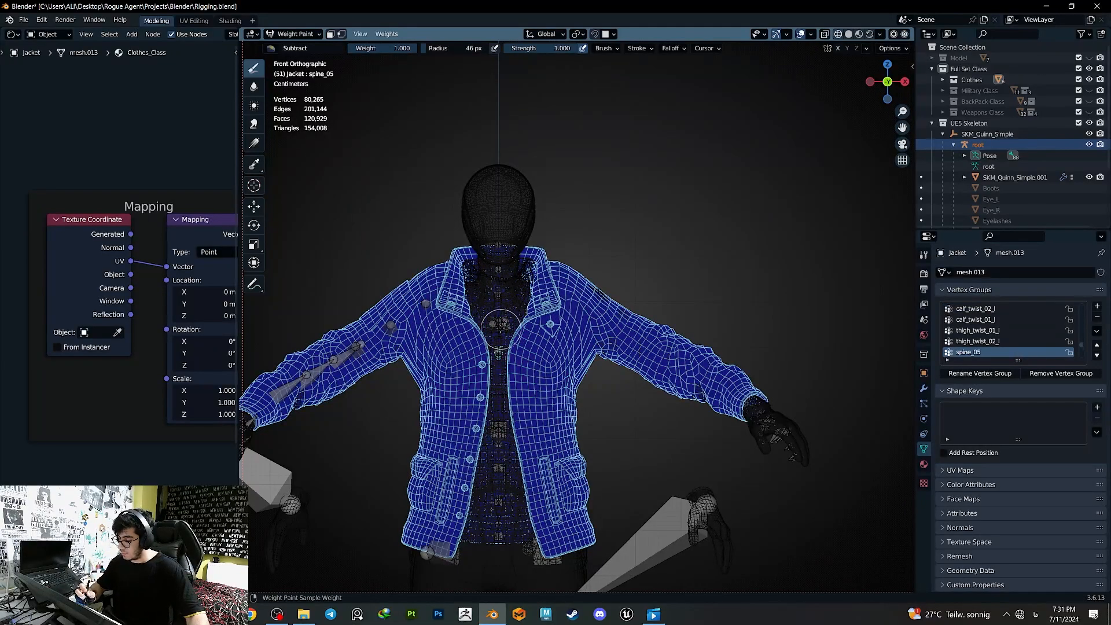
ctrl+click(494, 325)
key(r)
key(r)
click(489, 341)
key(ctrl+z)
ctrl+click(507, 306)
key(r)
key(r)
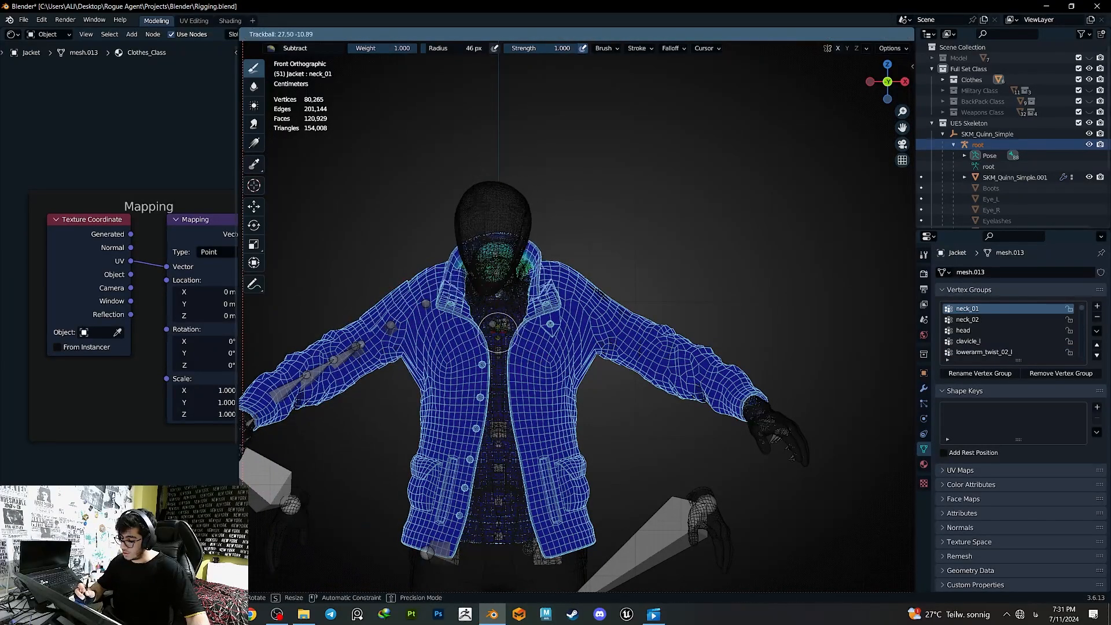
click(500, 304)
key(ctrl+z)
- Test the neck_01 bone's influence on the collar close up in wireframe and solid shading, undoing the rotation
ctrl+middle_drag(500, 312, 547, 289)
key(r)
key(r)
click(538, 382)
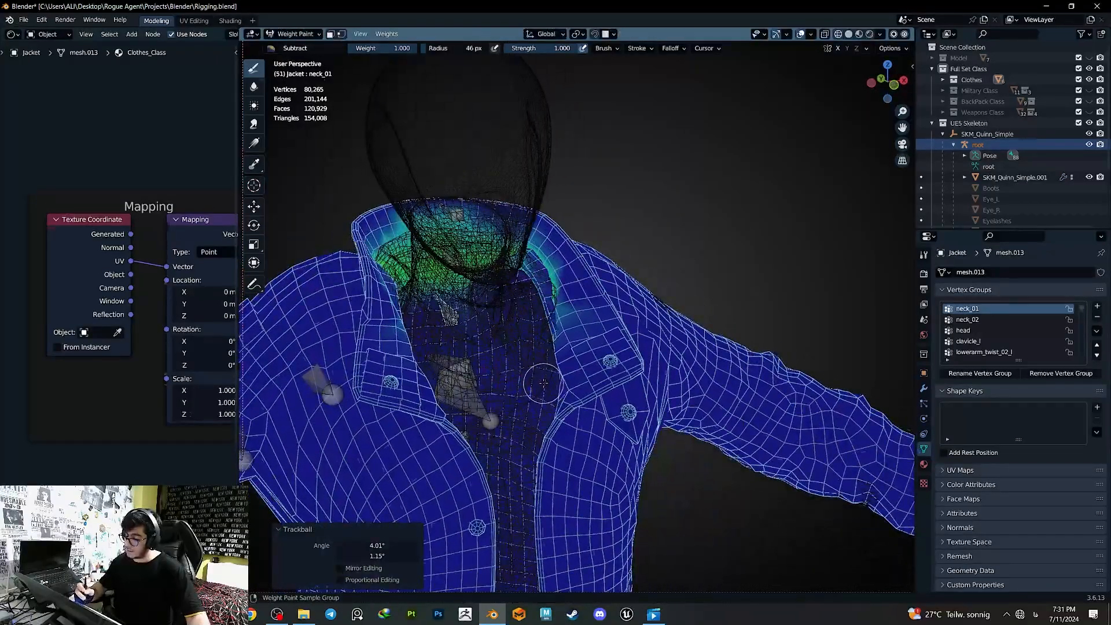
key(shift+z)
key(r)
key(r)
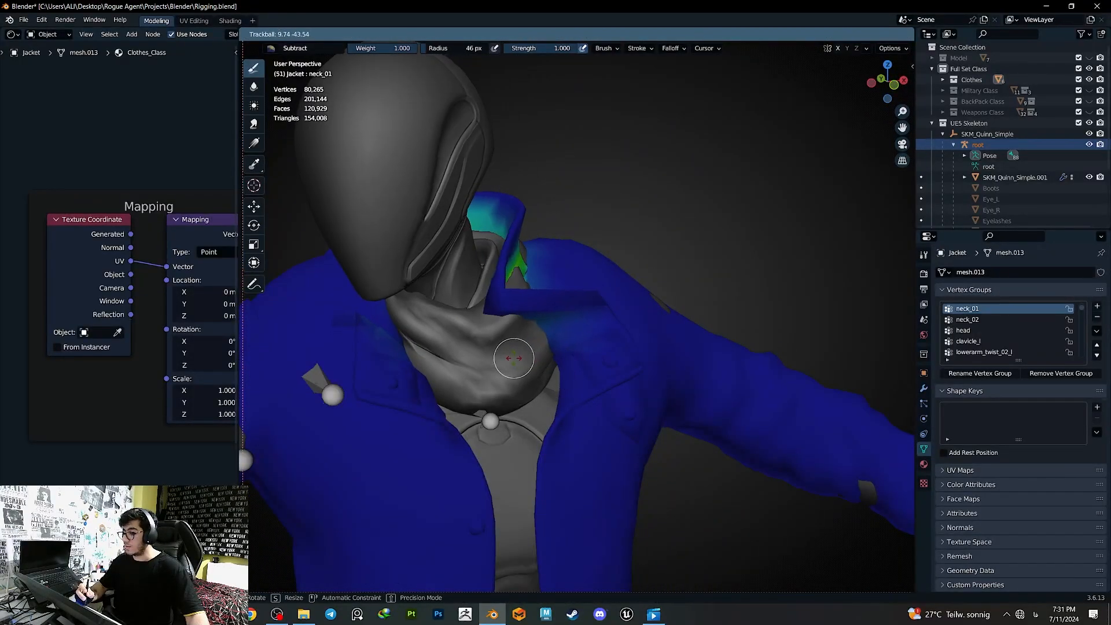
click(578, 353)
key(ctrl+z)
- Remove the collar vertices from the neck_01 vertex group and rotate the neck bone to check the deformation
key(Tab)
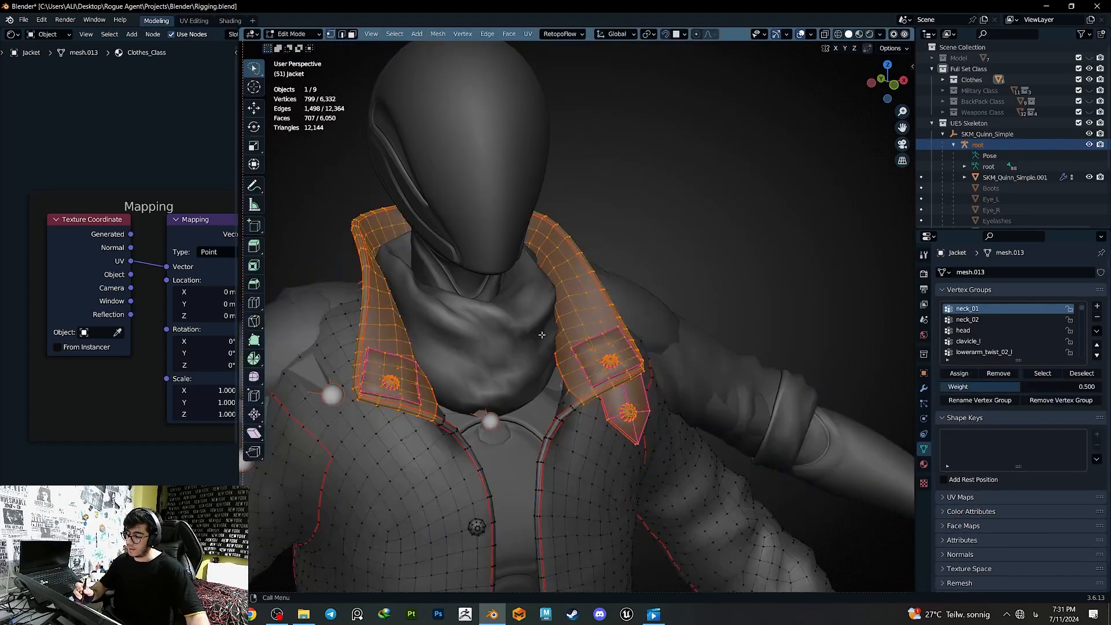
key(Tab)
key(shift+z)
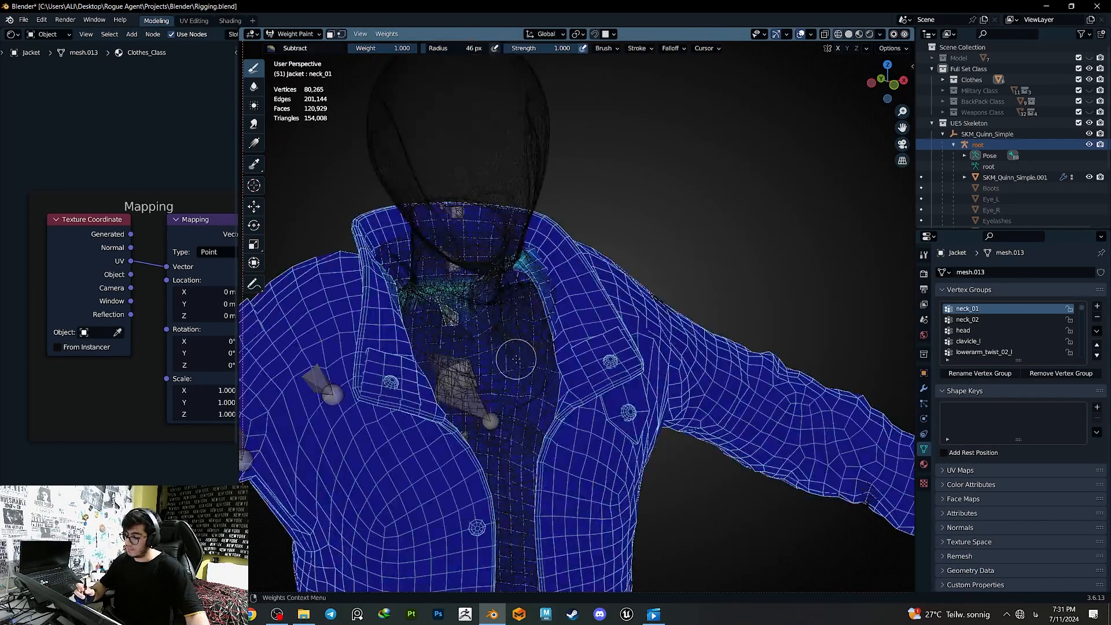
key(r)
key(r)
click(493, 367)
key(shift+z)
- Remove all the jacket's vertices from the neck_01 vertex group and test-rotate the neck bone, undoing the rotation
key(Tab)
key(a)
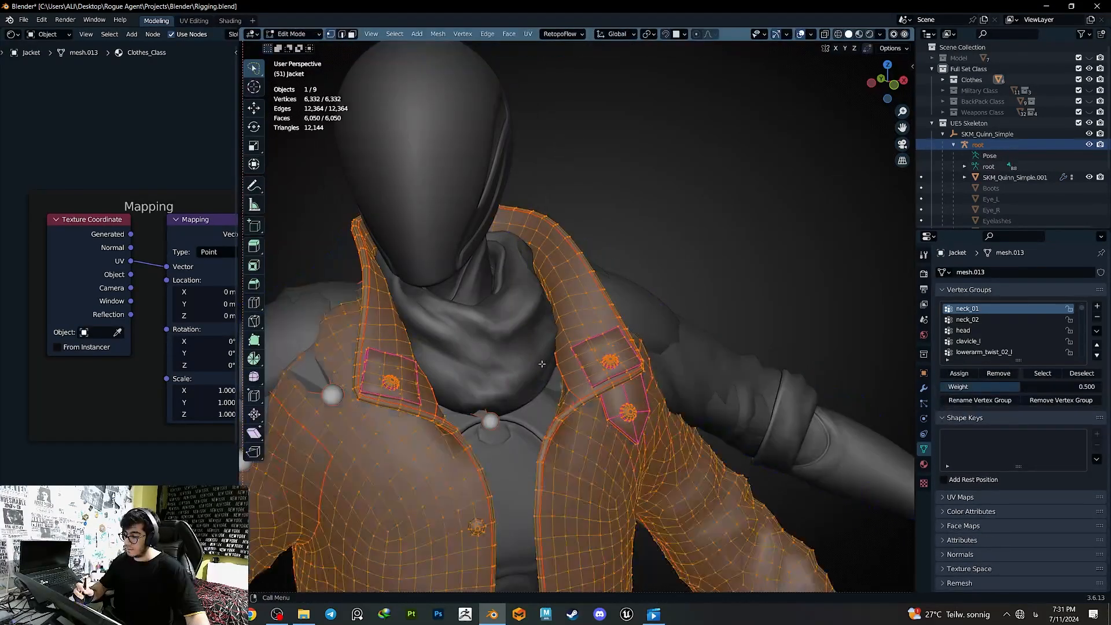
key(Tab)
key(shift+z)
key(r)
key(r)
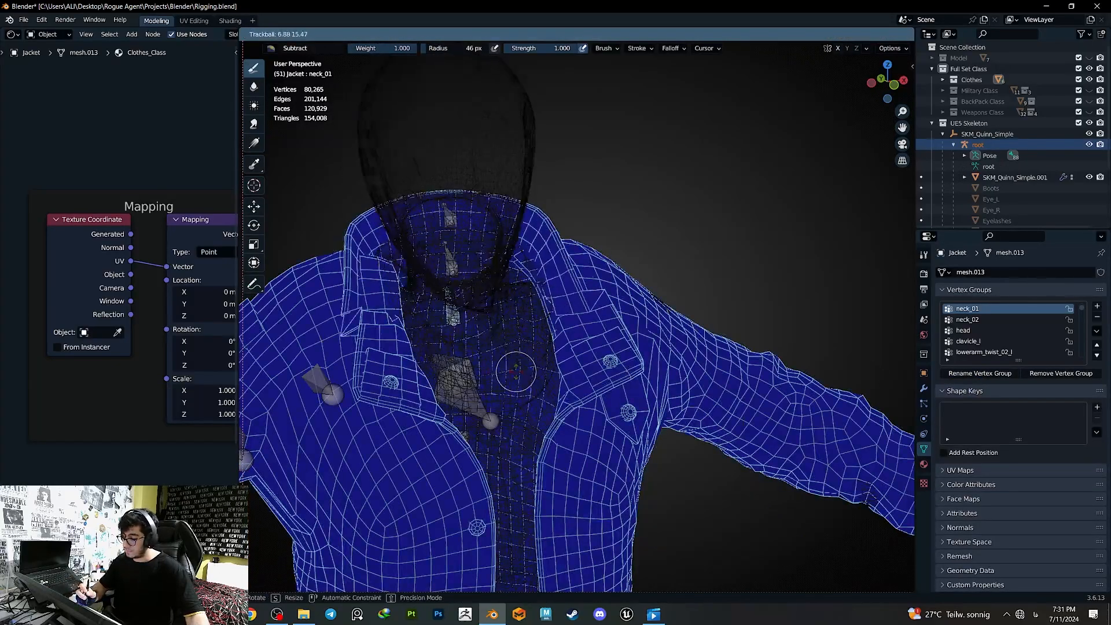
click(508, 339)
key(ctrl+z)
- Remove all the jacket's vertices from the neck_02 and head vertex groups
ctrl+click(443, 258)
key(Tab)
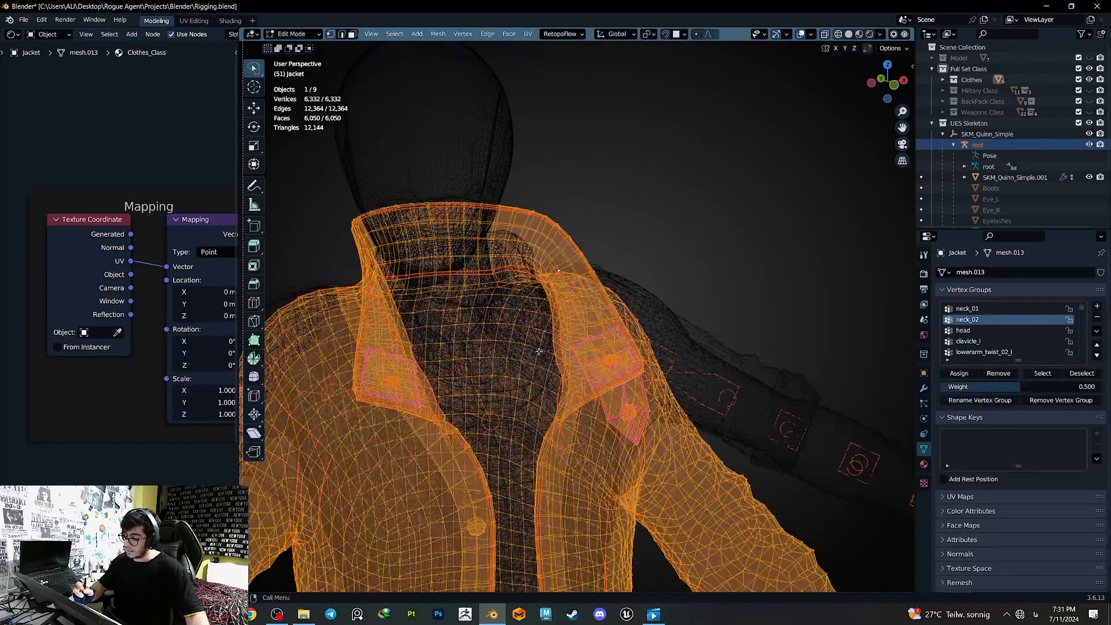
click(995, 373)
key(Tab)
ctrl+click(448, 222)
key(Tab)
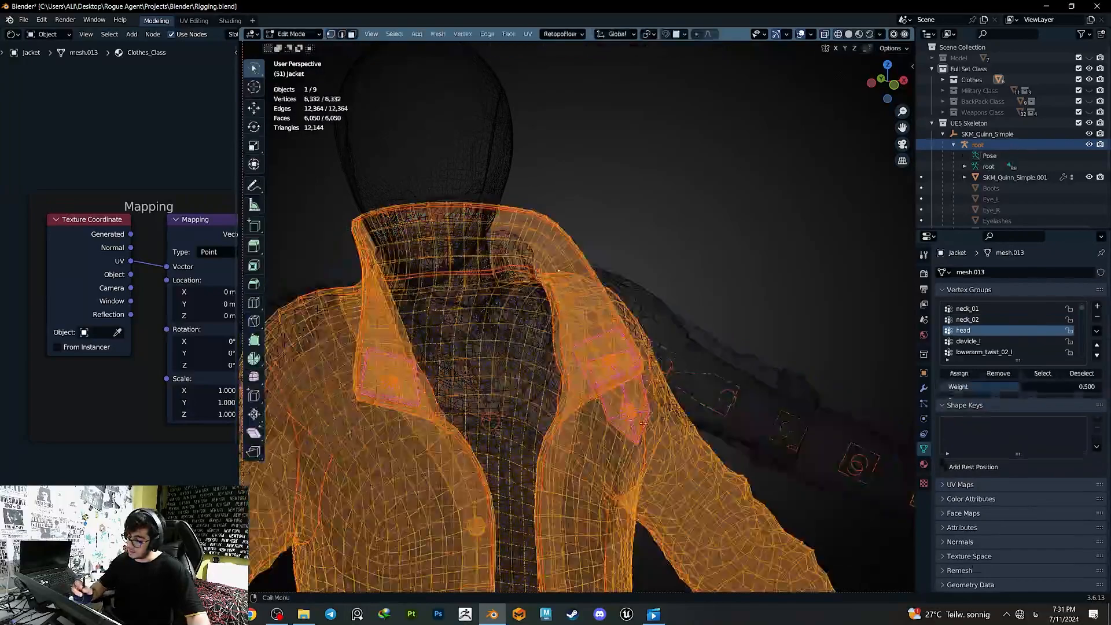
key(Tab)
- Trackball-rotate the neck_01 bone in wireframe to test the jacket's collar, undoing the rotation and returning to solid shading
ctrl+click(453, 315)
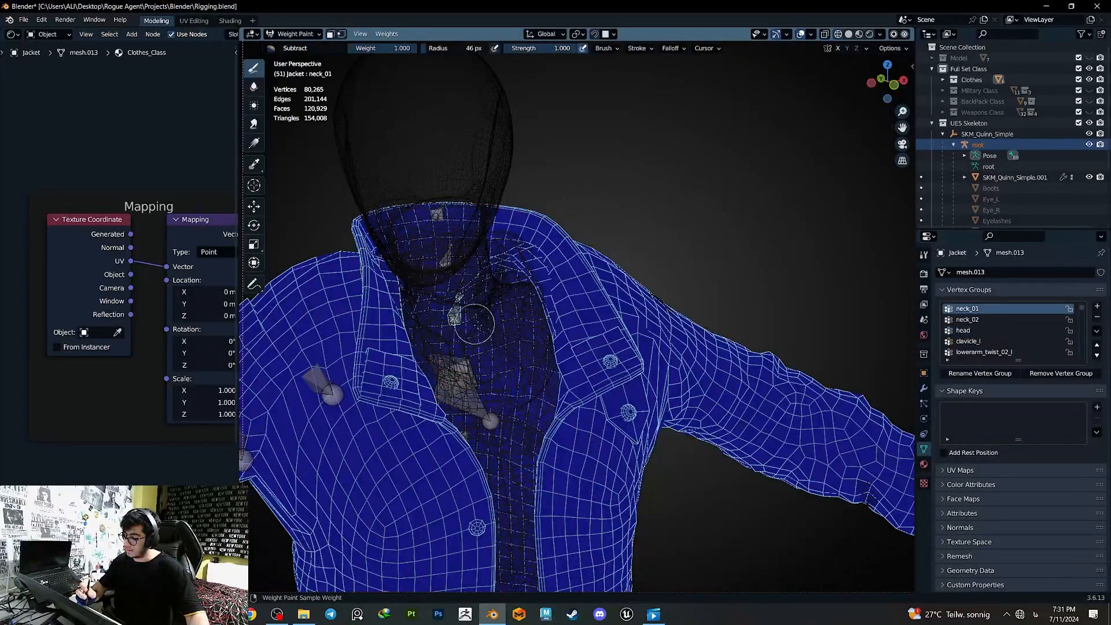
key(r)
key(r)
click(502, 334)
key(ctrl+z)
key(shift+z)
- Trackball-rotate the neck_01 bone in solid shading to check the collar's deformation from the front
ctrl+middle_drag(503, 334, 538, 422)
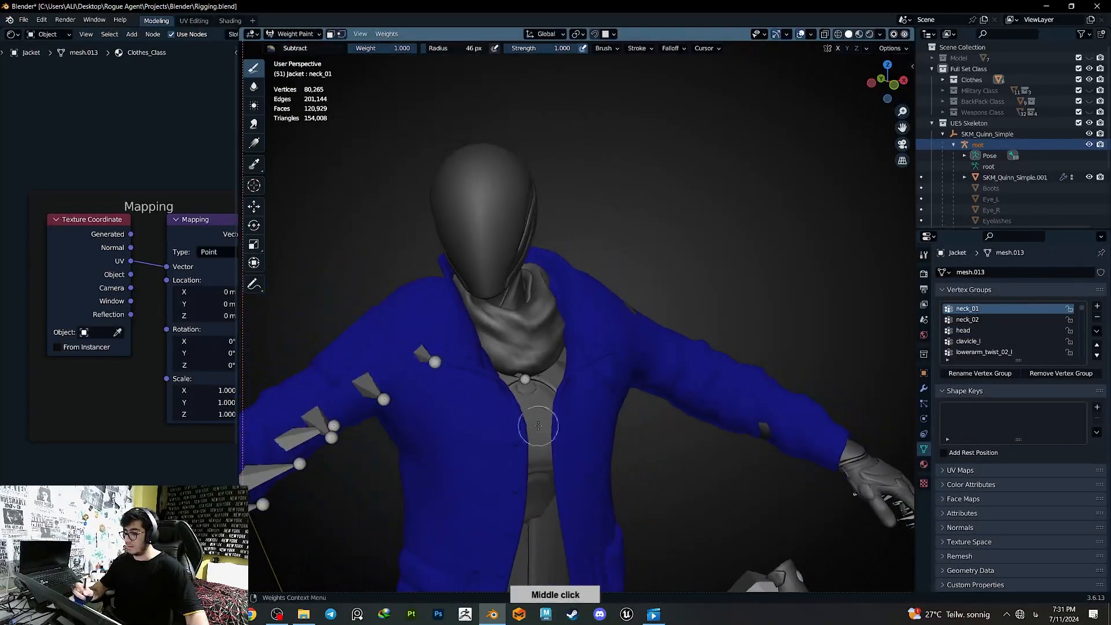
key(r)
key(r)
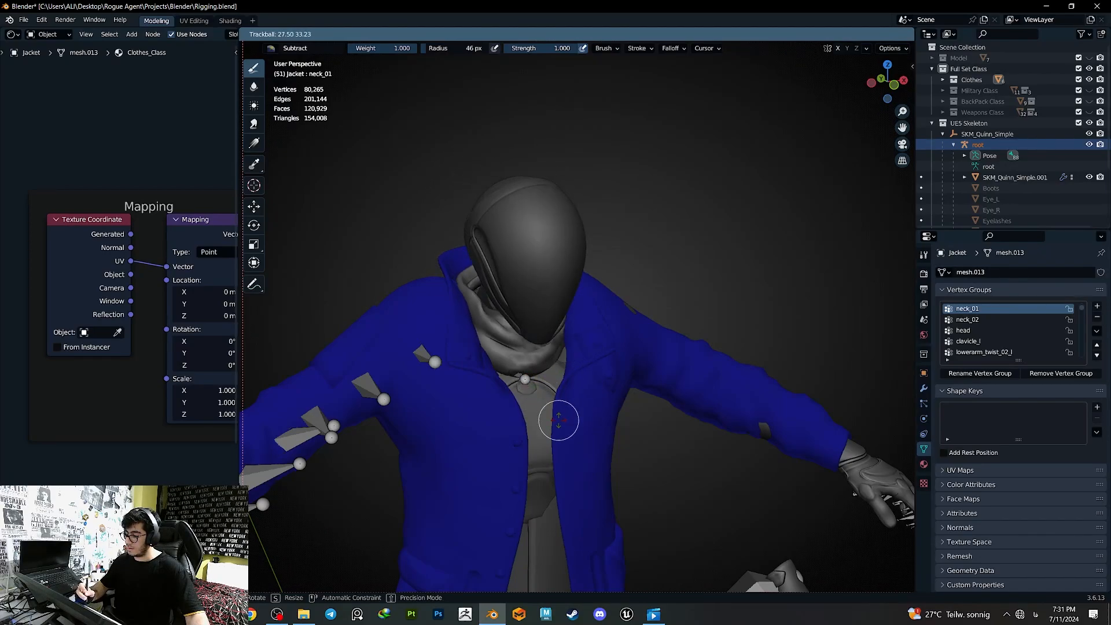
click(547, 397)
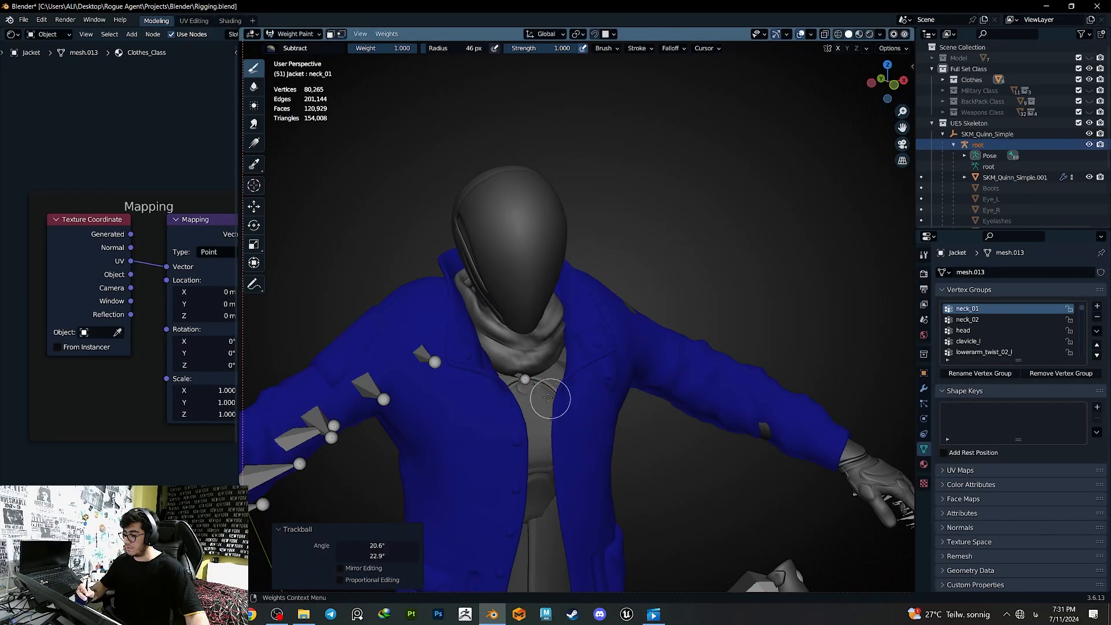
middle_drag(525, 340, 519, 367)
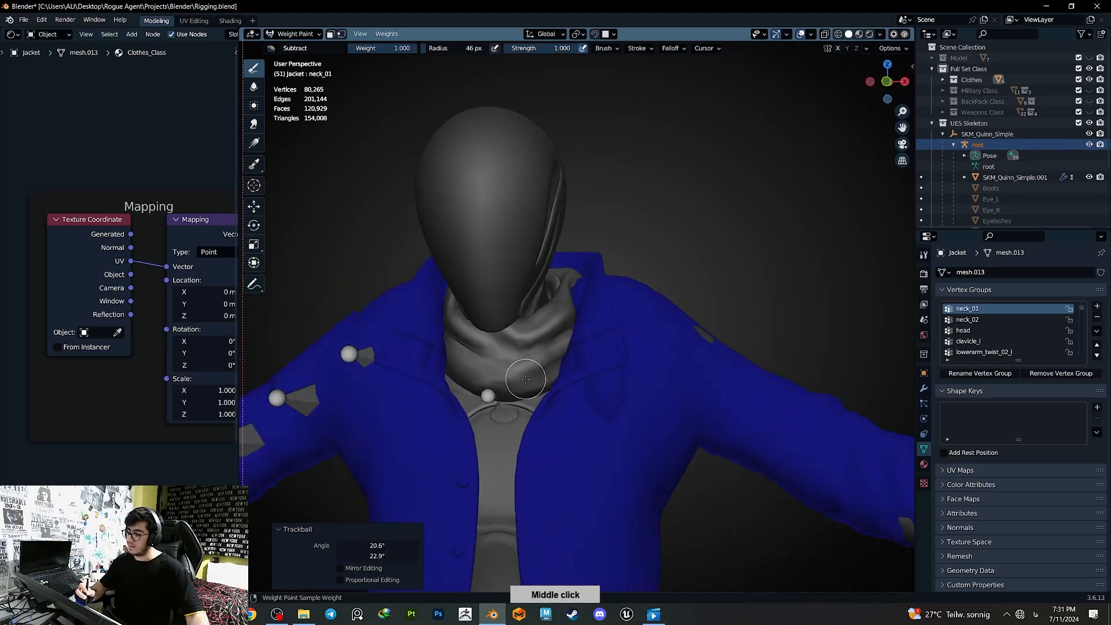
key(r)
key(r)
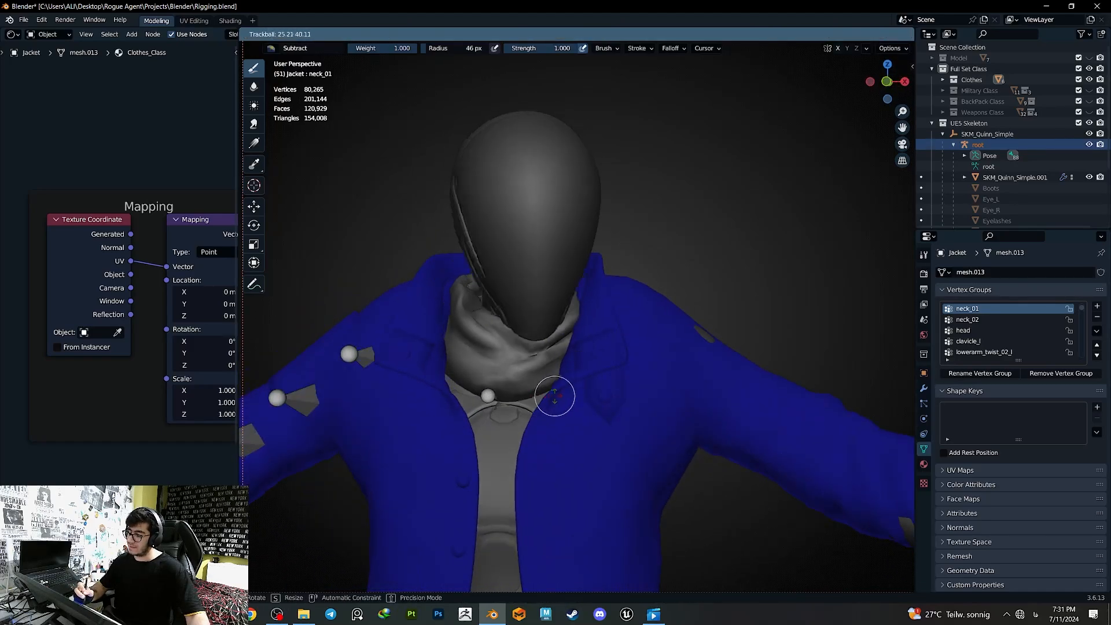
click(535, 392)
- Examine the scarf and collar close up while trackball-rotating the neck_01 bone in different directions
middle_click(514, 351)
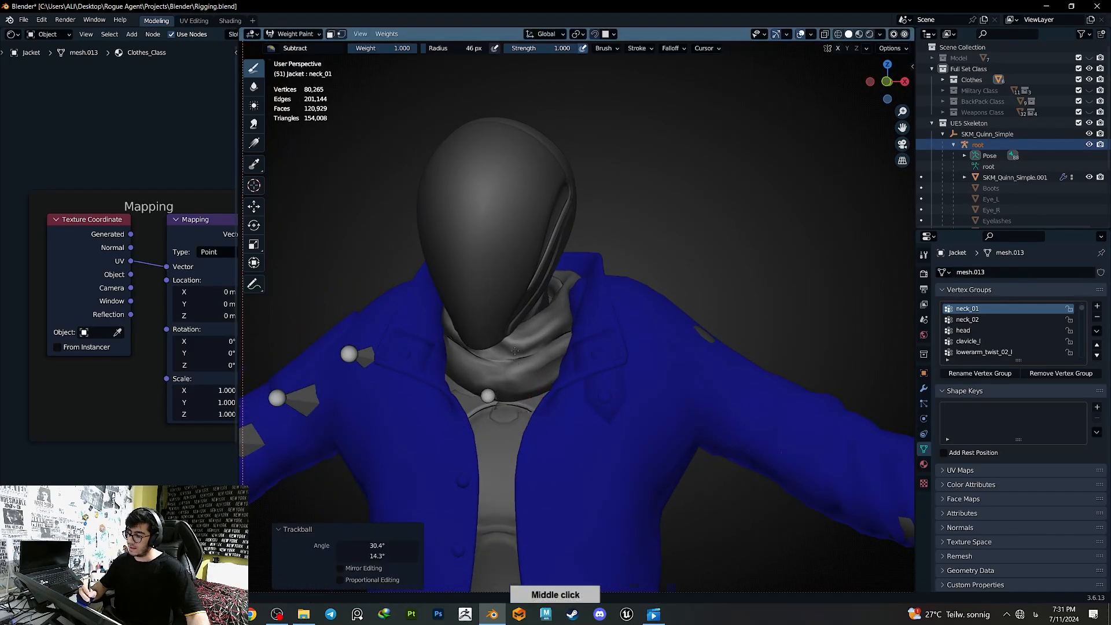
shift+middle_drag(514, 350, 532, 243)
mouse_move(533, 325)
ctrl+middle_down()
mouse_move(544, 260)
mouse_move(535, 324)
ctrl+middle_up()
middle_drag(535, 347, 521, 462)
ctrl+middle_drag(507, 394, 486, 350)
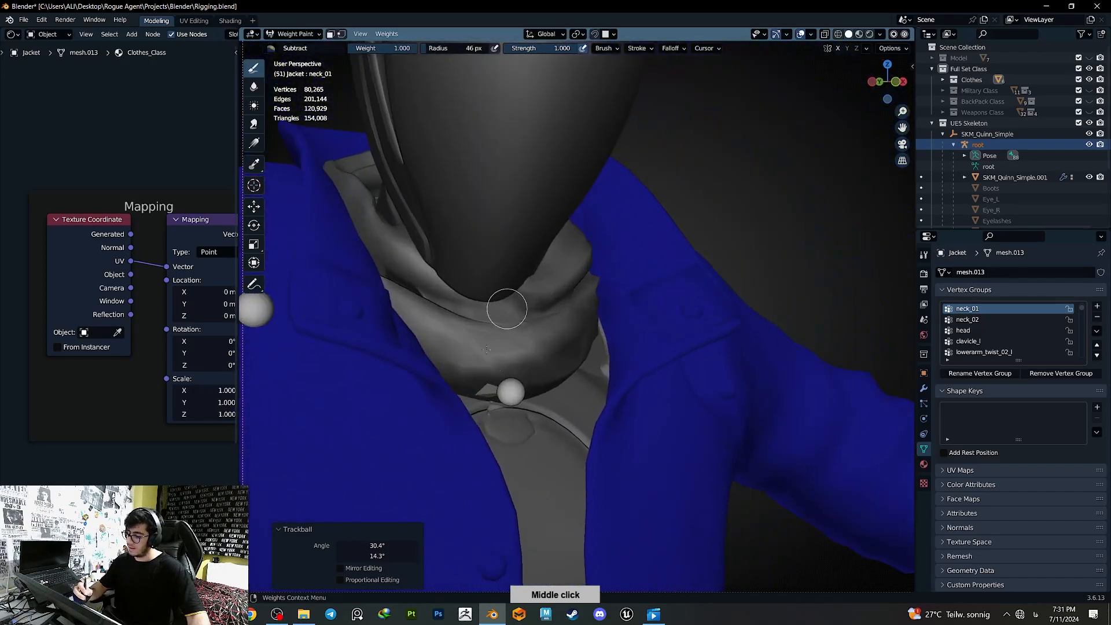
key(r)
key(r)
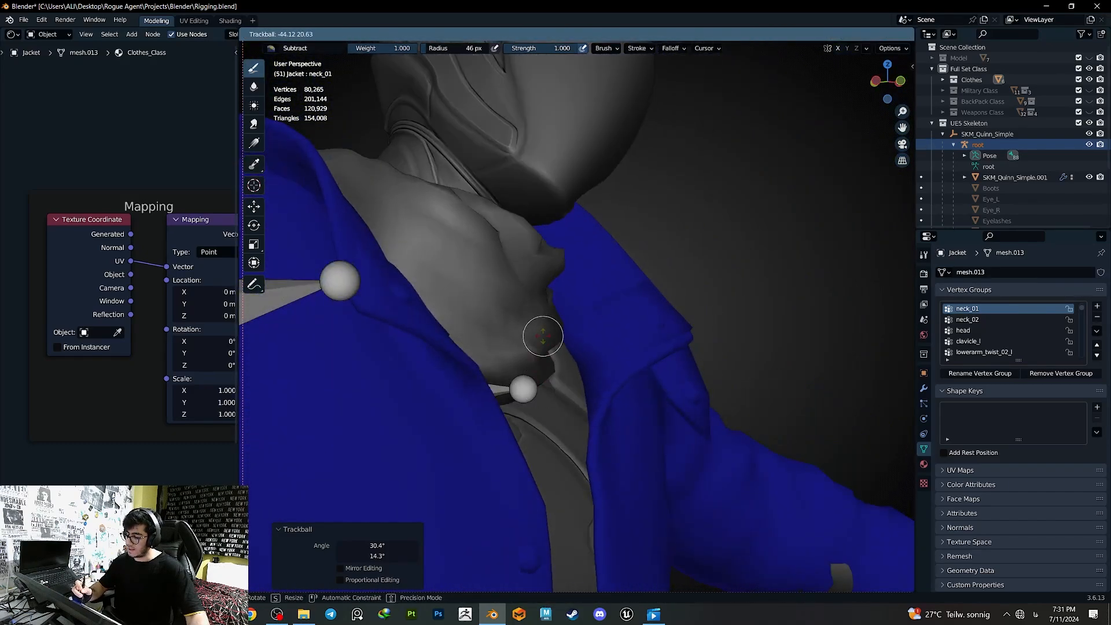
click(543, 395)
mouse_move(544, 342)
middle_down()
mouse_move(488, 325)
mouse_move(520, 488)
mouse_move(548, 416)
middle_up()
key(r)
key(r)
click(542, 394)
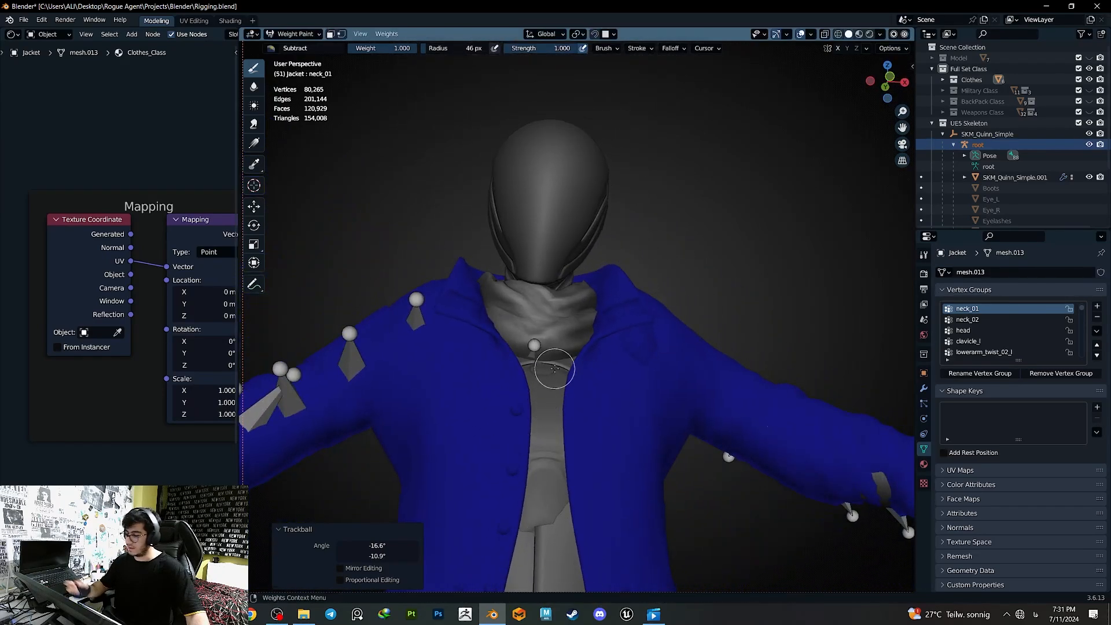
- Clear all pose transforms on every bone of the root armature in Pose Mode and save the file
click(300, 34)
click(301, 45)
mouse_move(579, 279)
ctrl+middle_down()
mouse_move(564, 371)
mouse_move(551, 383)
ctrl+middle_up()
click(488, 341)
key(q)
click(488, 348)
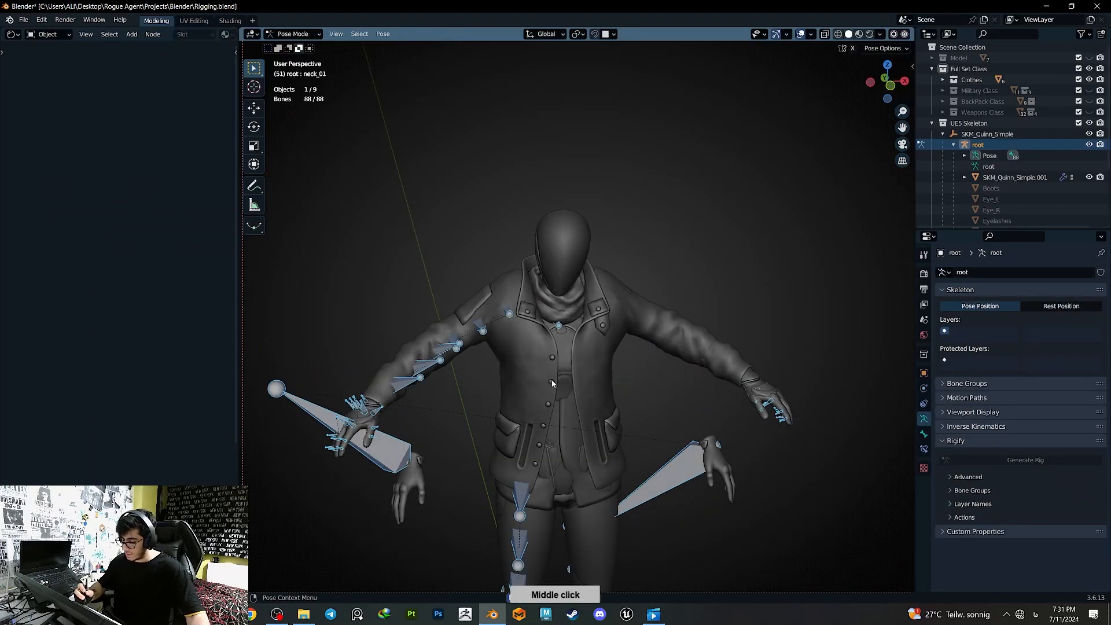
key(F3)
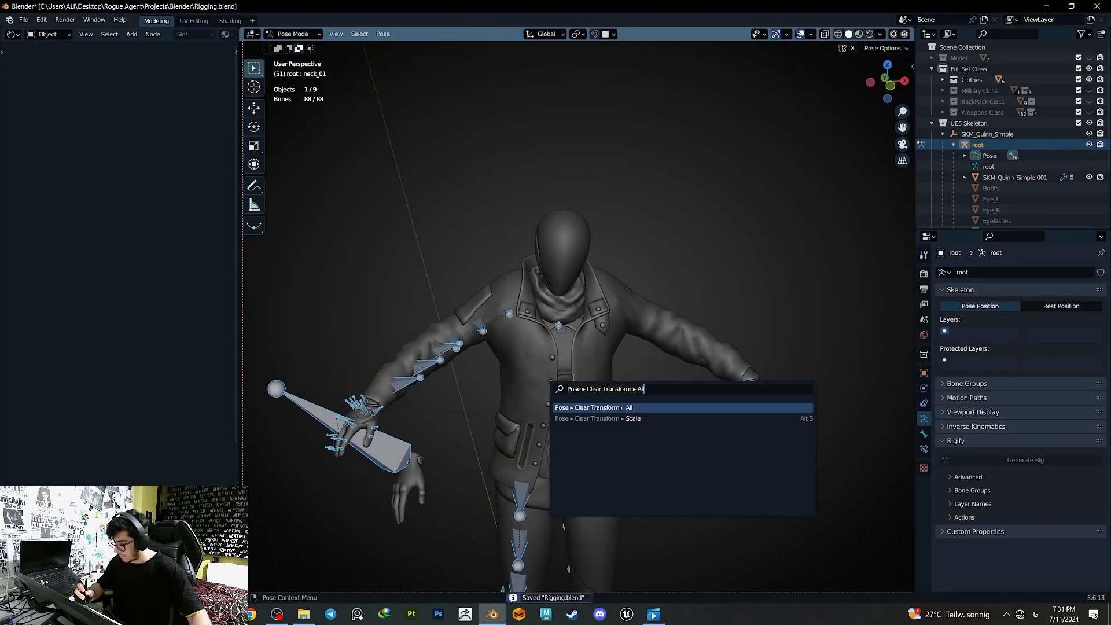
click(660, 409)
key(ctrl+s)
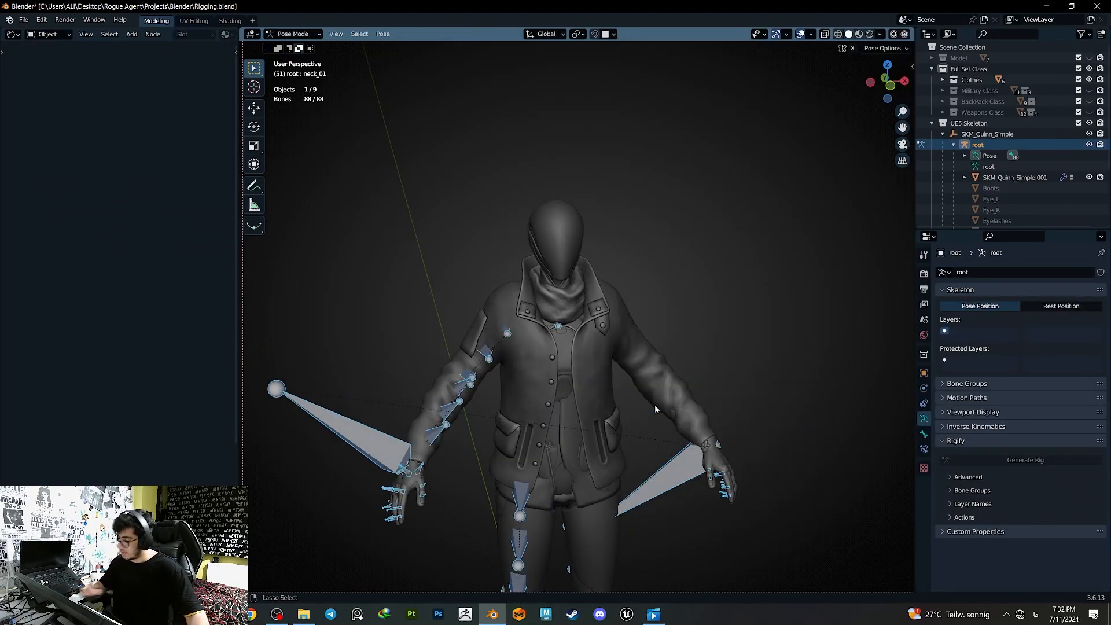
- Hide the Clothes collection and show the Military Class collection
middle_drag(654, 405, 452, 501)
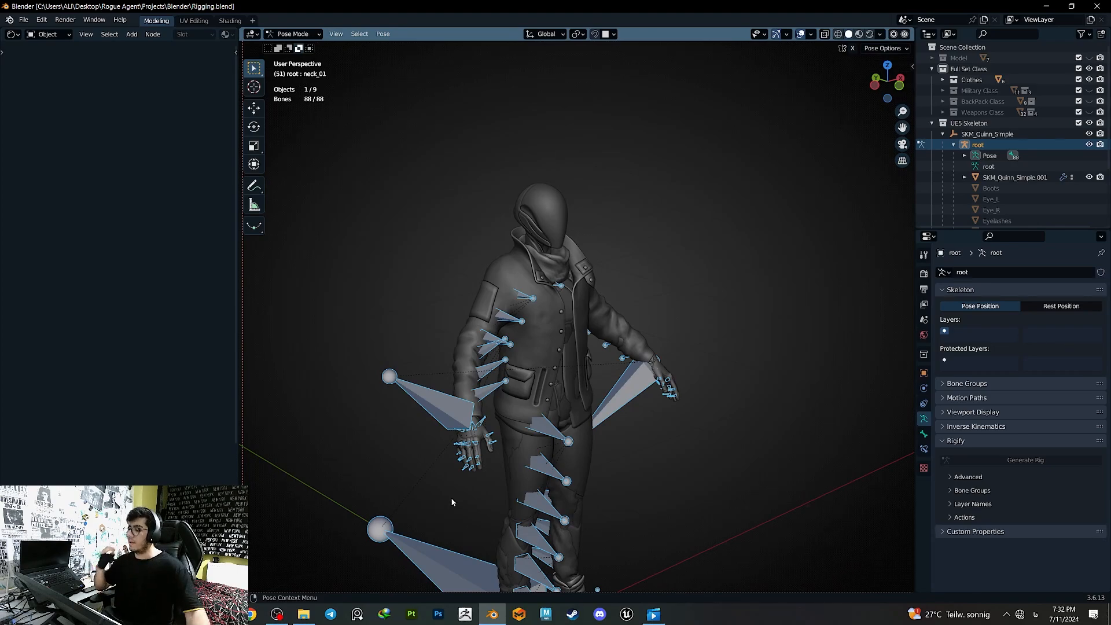
middle_drag(451, 500, 566, 465)
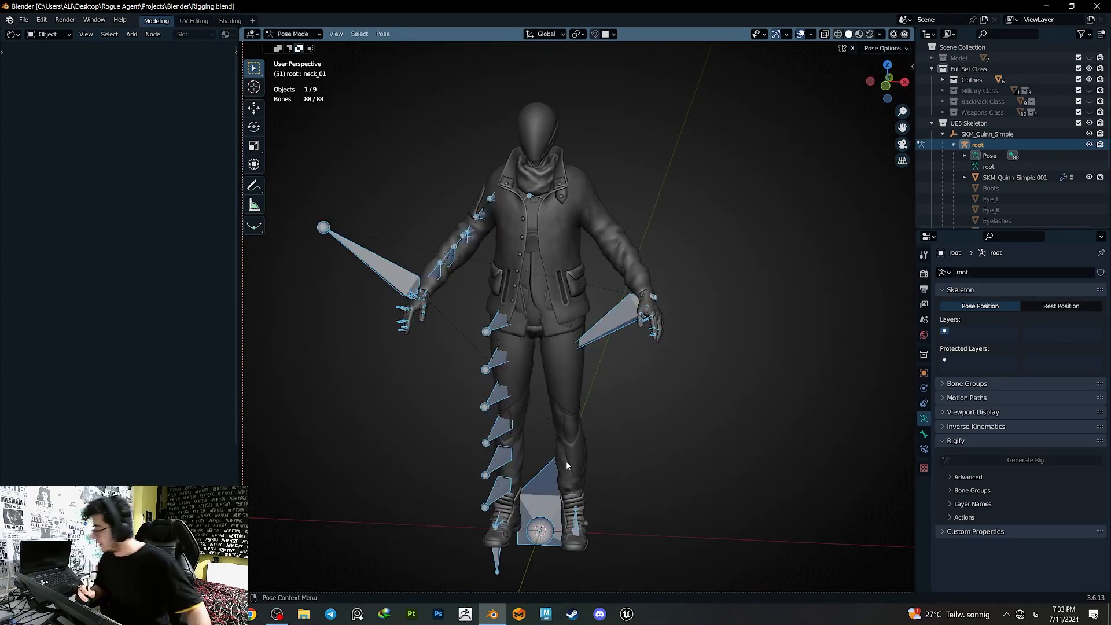
middle_drag(565, 407, 647, 331)
click(1089, 79)
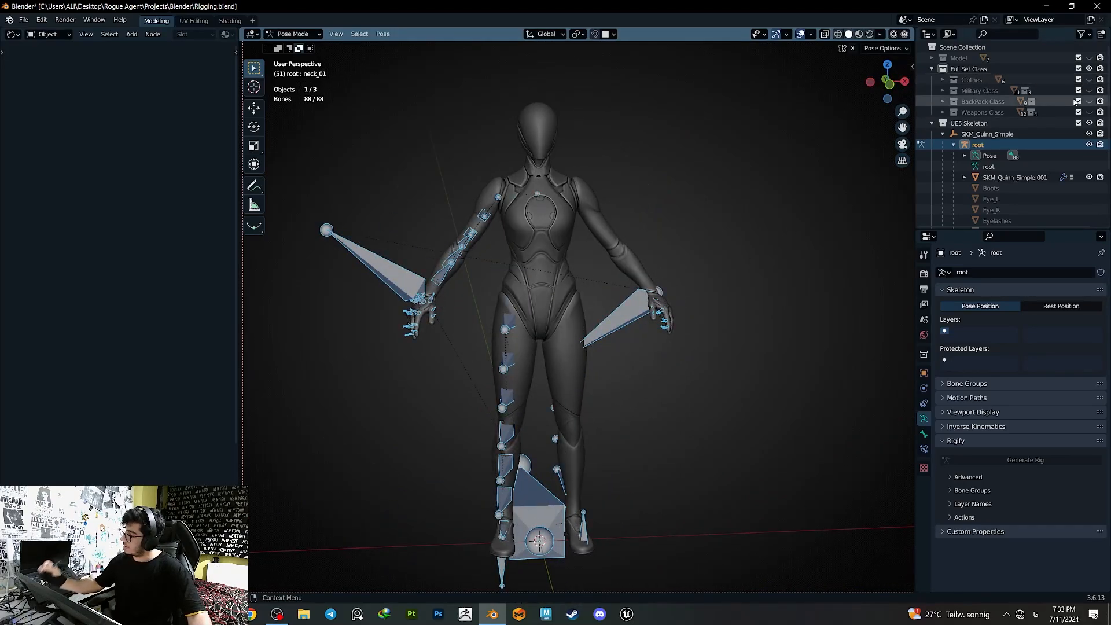
click(1088, 91)
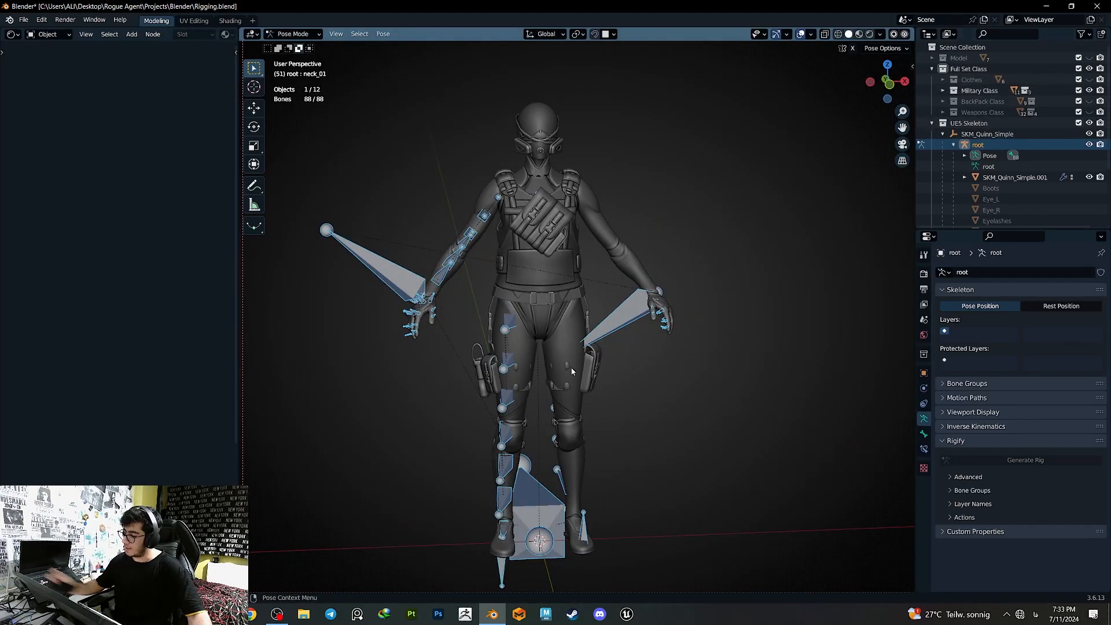
- Parent the knee pads to the root armature with empty groups in Object Mode
ctrl+middle_drag(569, 399, 571, 363)
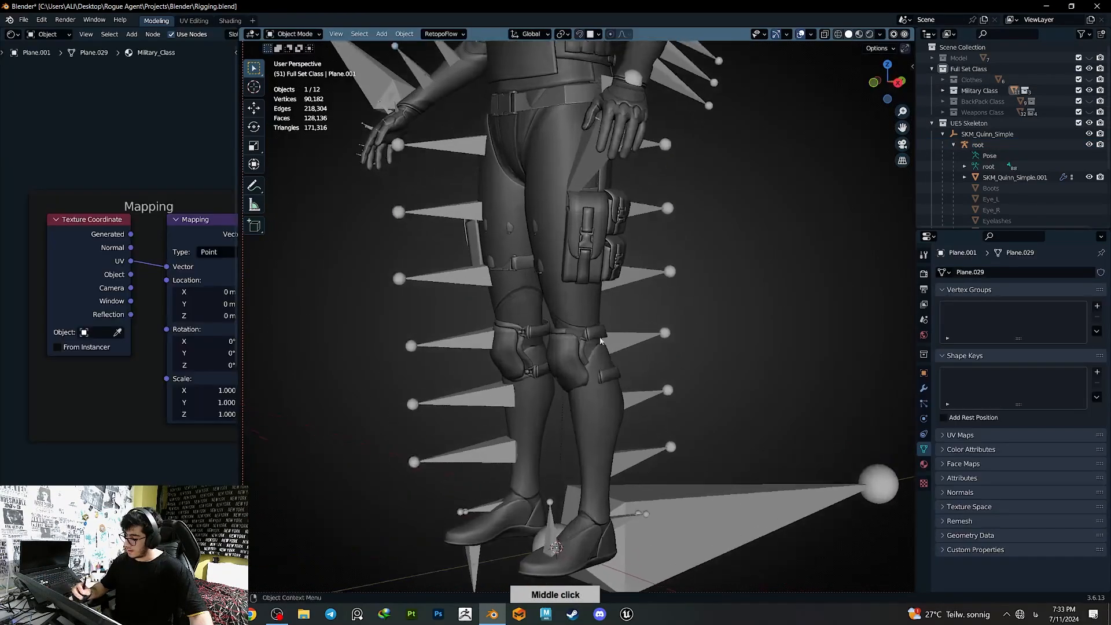
middle_drag(578, 385, 580, 327)
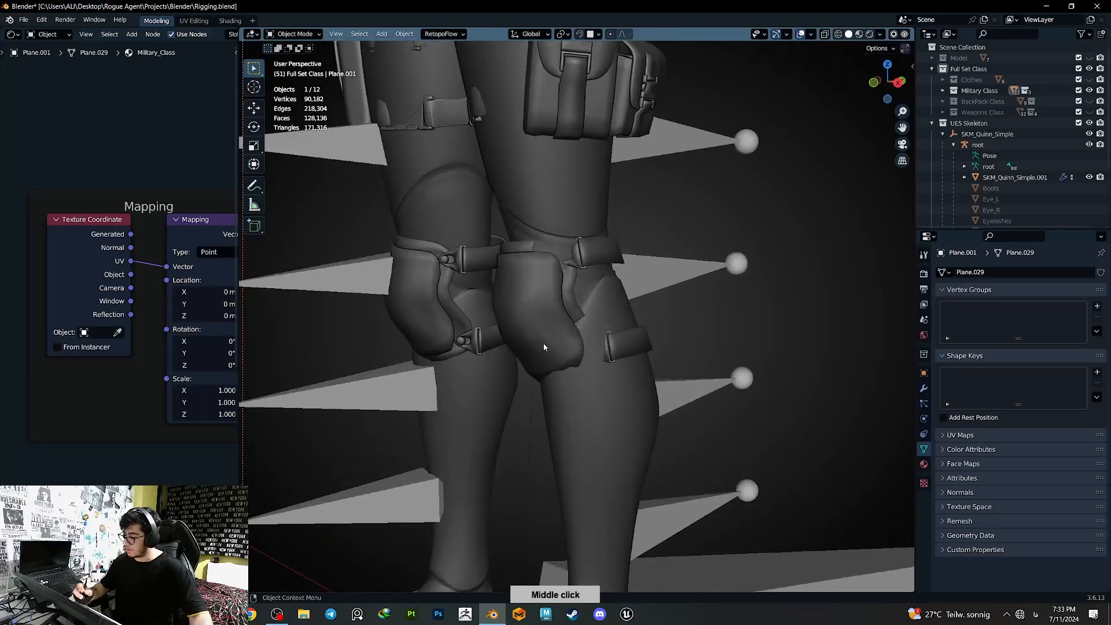
click(546, 347)
middle_drag(634, 368, 588, 399)
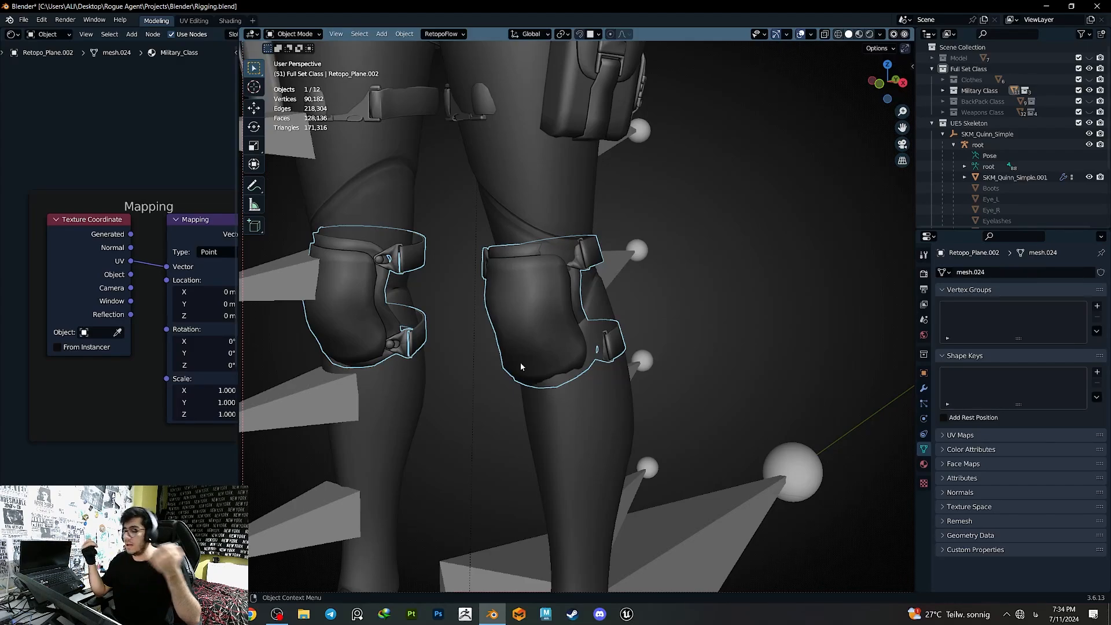
middle_drag(520, 366, 592, 395)
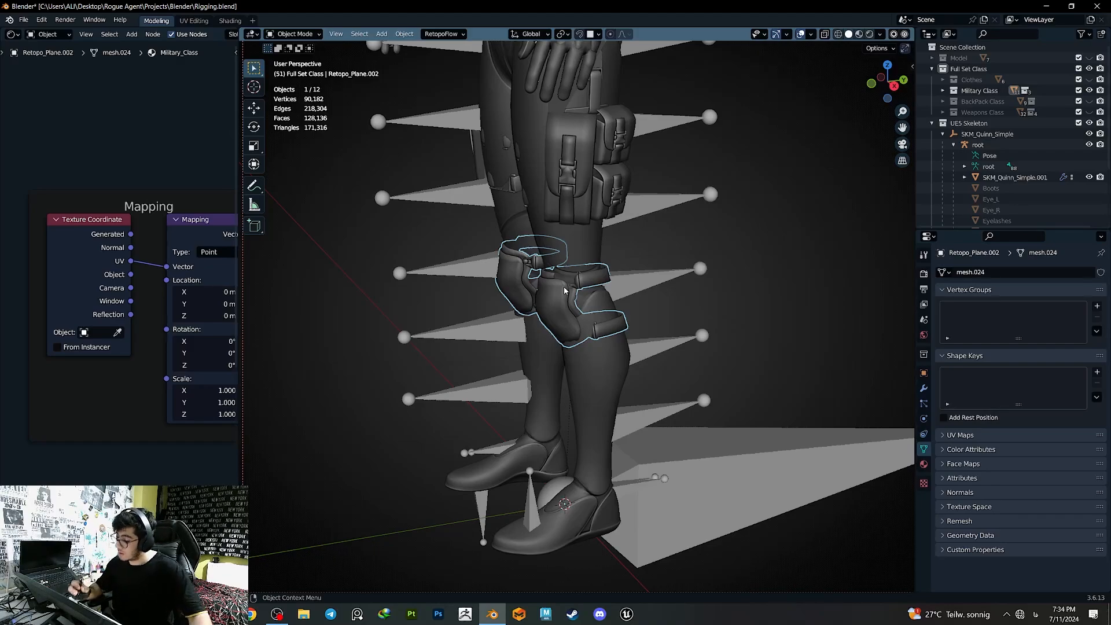
middle_drag(563, 287, 512, 313)
shift+click(524, 299)
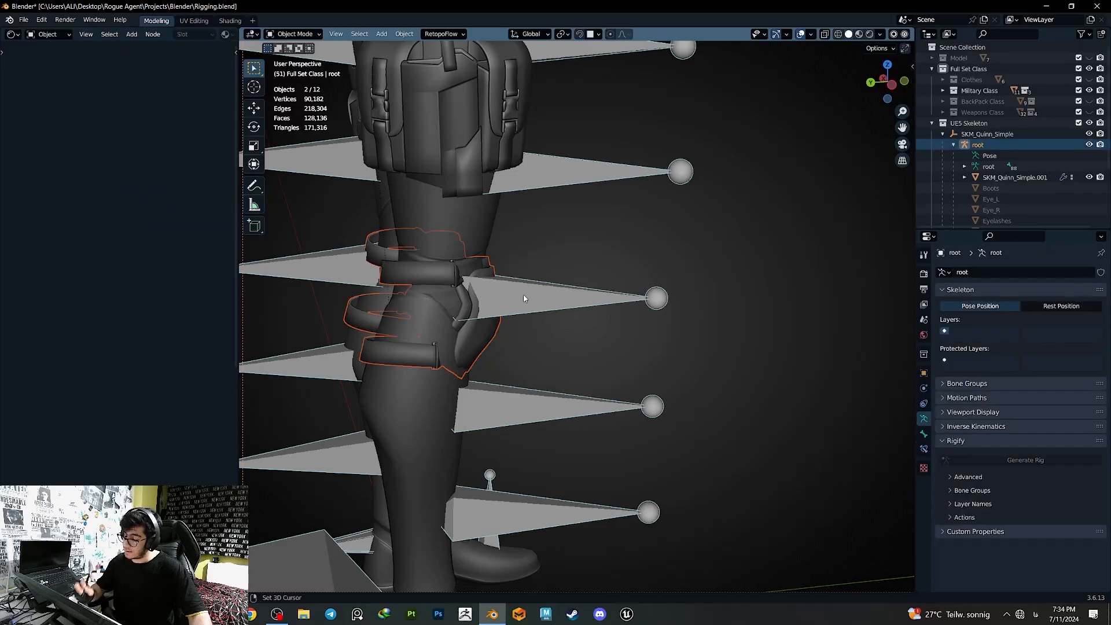
key(q)
click(505, 317)
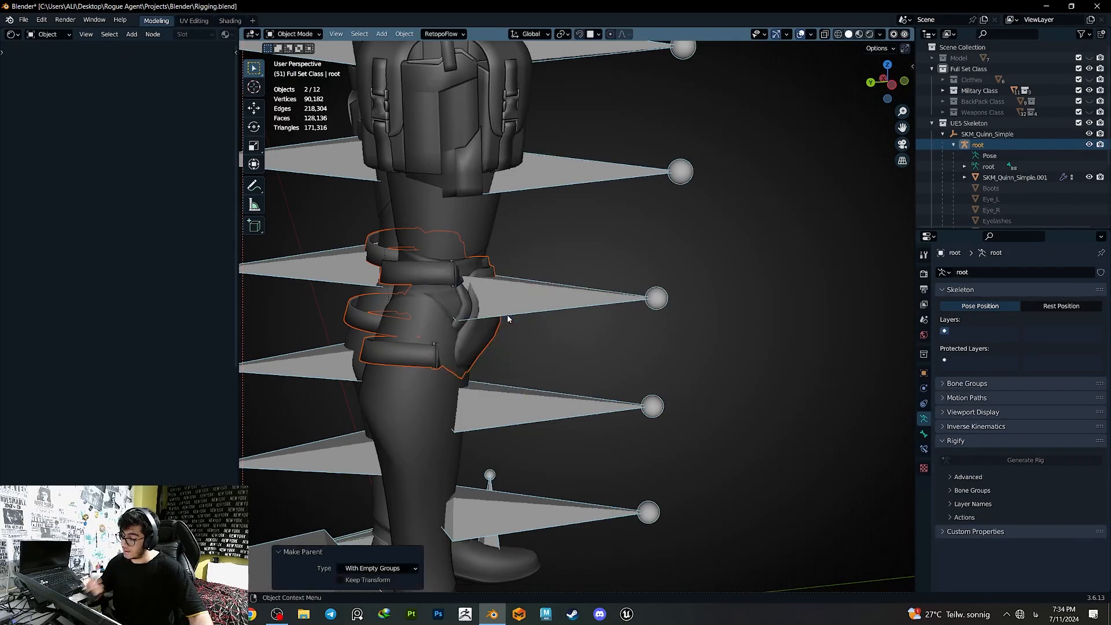
- Select the root armature with the knee pads as the active object and enter Weight Paint mode
shift+click(484, 328)
click(533, 303)
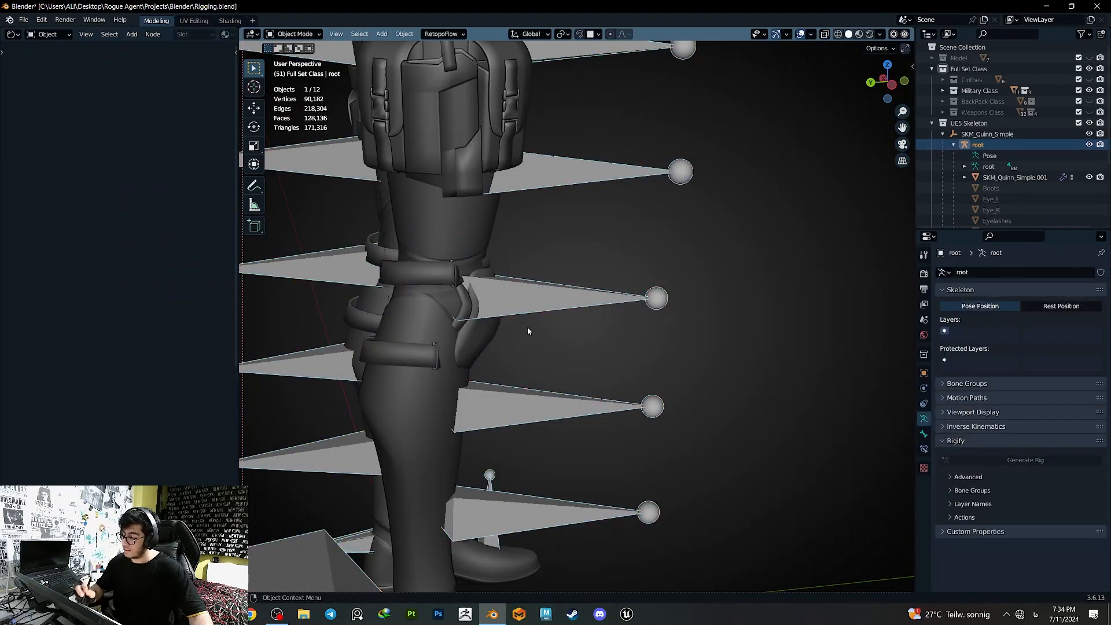
shift+click(480, 345)
key(q)
click(505, 345)
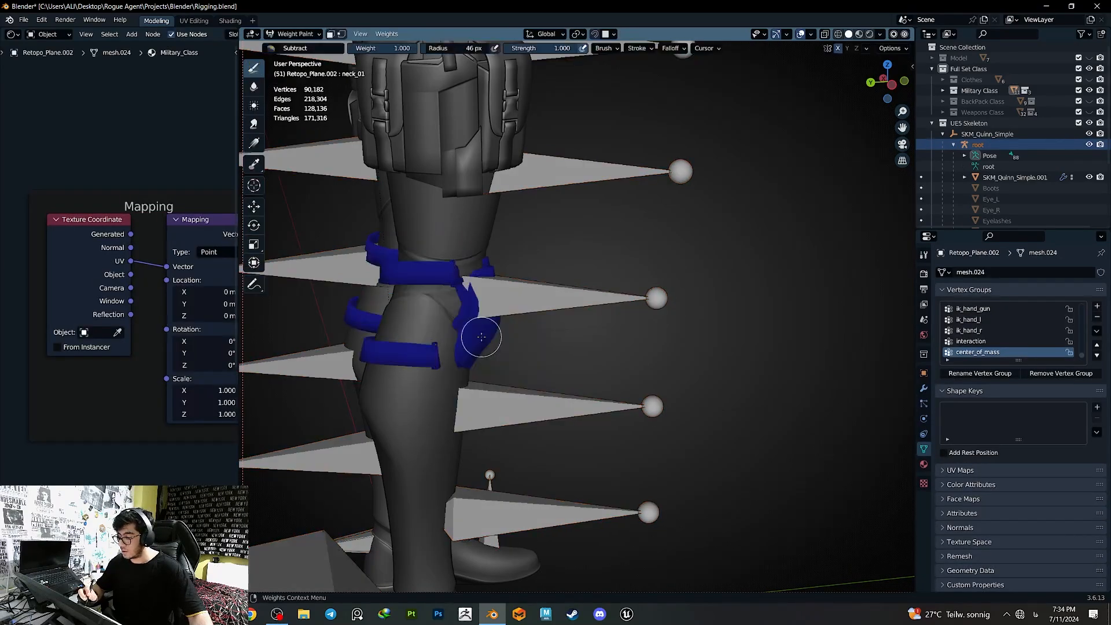
- Examine the knee pads' weights for the calf_r and thigh_twist_02_r bones, selecting each bone in turn
middle_drag(541, 313, 532, 316)
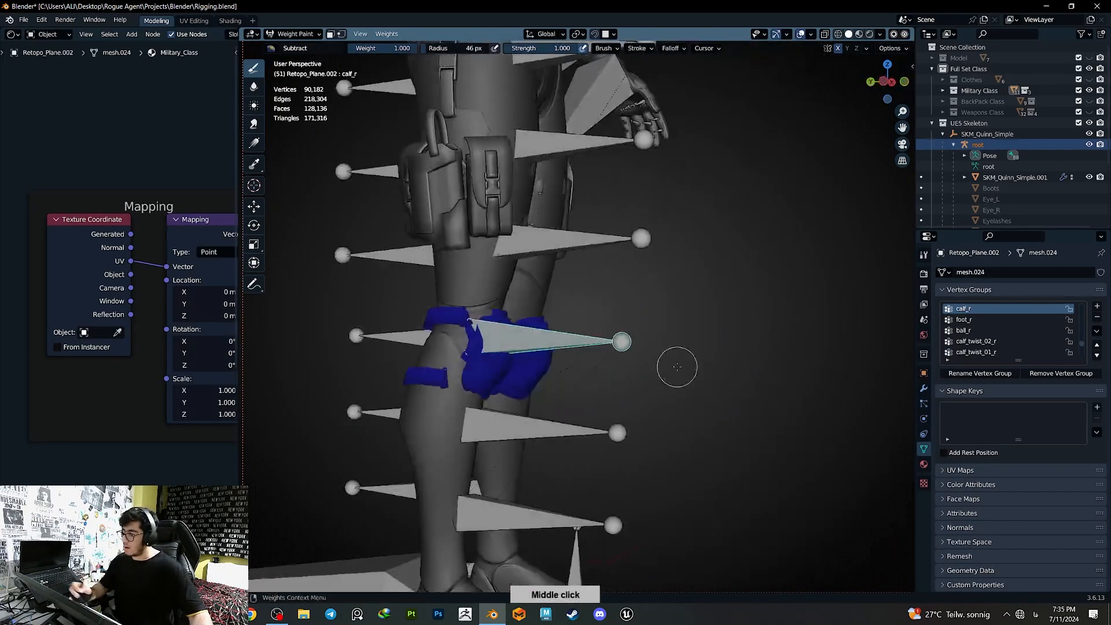
mouse_move(677, 365)
ctrl+middle_down()
mouse_move(583, 395)
mouse_move(612, 400)
ctrl+middle_up()
shift+middle_drag(612, 400, 540, 359)
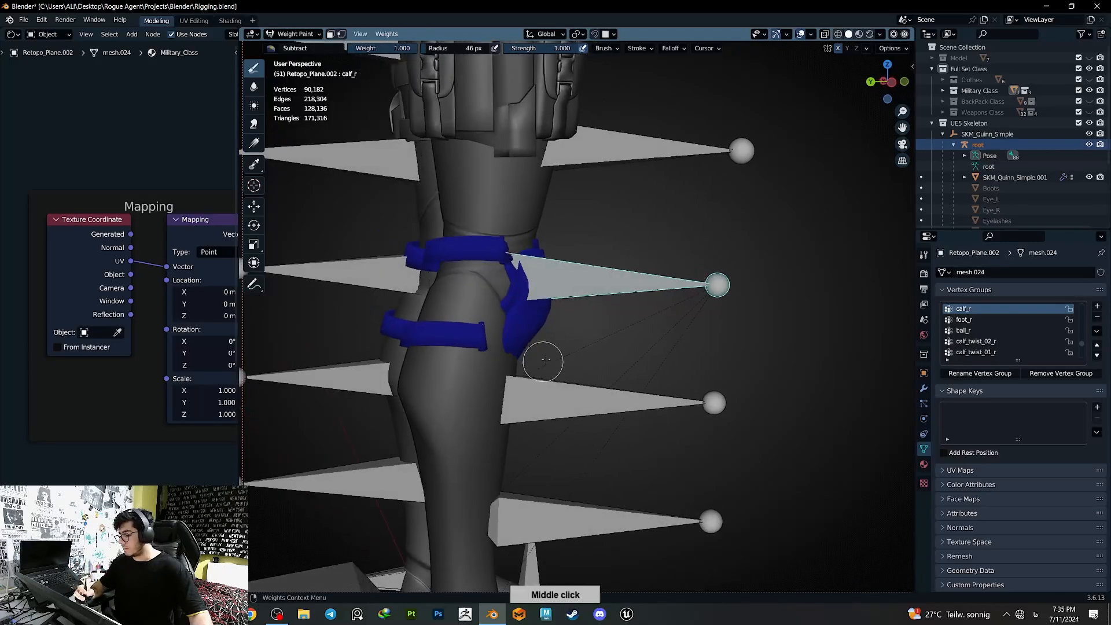
ctrl+click(608, 141)
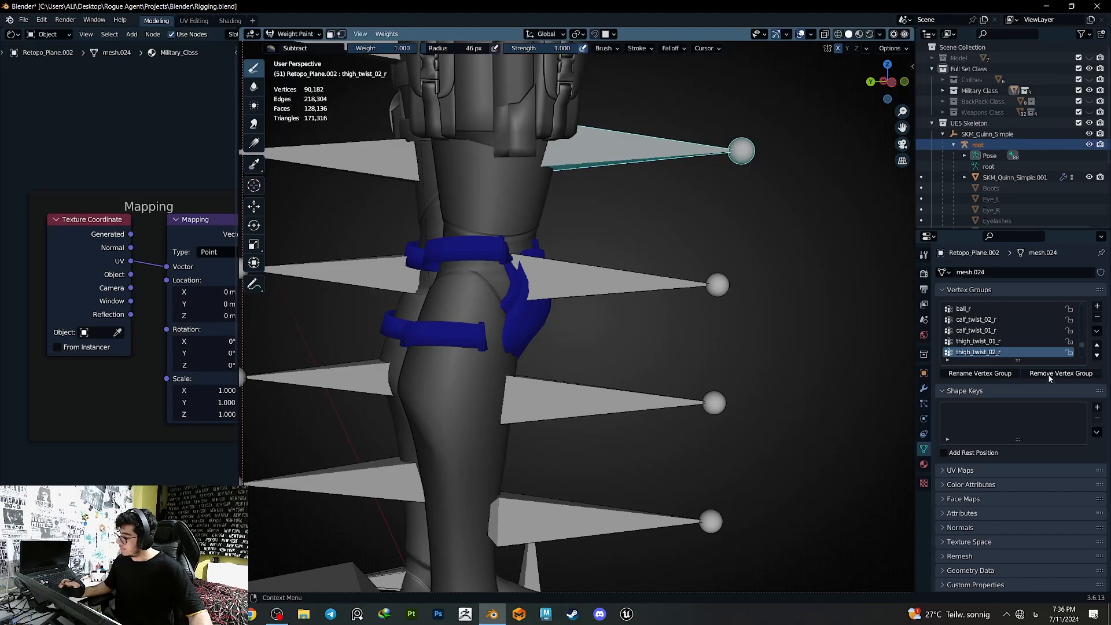
mouse_move(559, 337)
middle_down()
mouse_move(548, 362)
mouse_move(562, 339)
middle_up()
ctrl+click(588, 279)
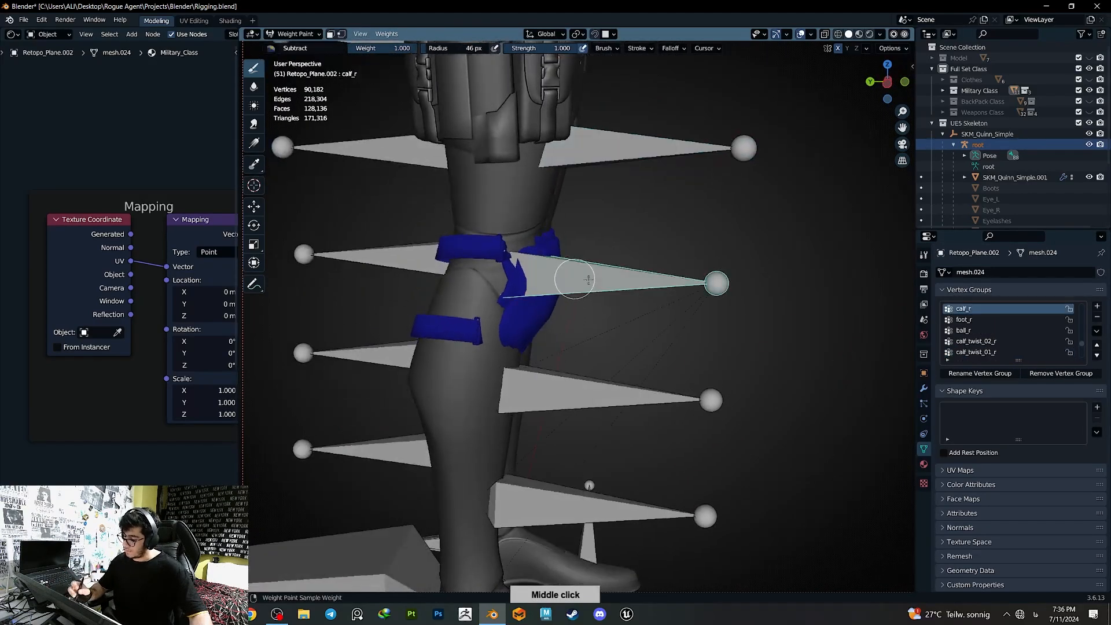
- Assign the upper part of the right knee pad to the thigh_twist_02_r vertex group in Edit Mode with weight 1.000
ctrl+click(620, 146)
key(Tab)
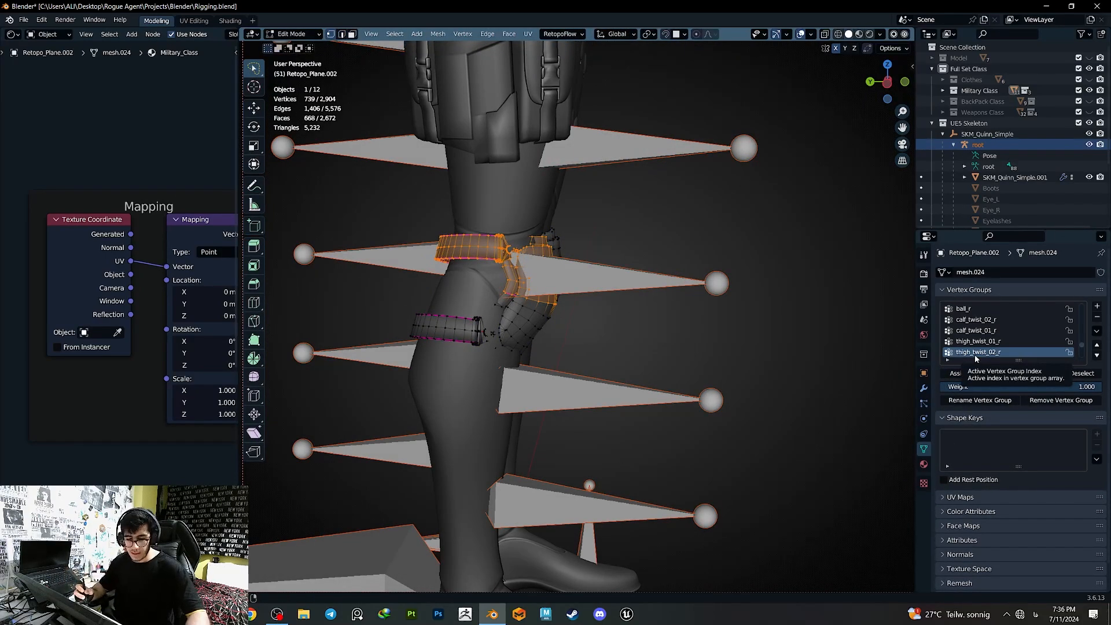
middle_drag(652, 342, 597, 355)
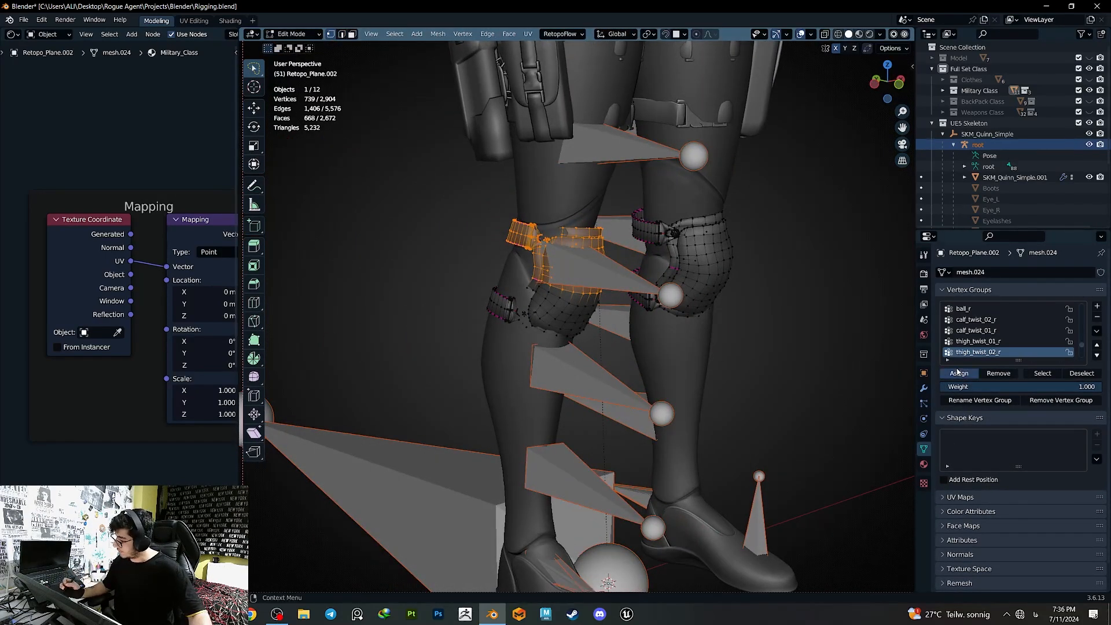
- Invert the selection, exclude the left knee pad, and assign the right pad's lower part to the calf_r group with weight 1.000
key(ctrl+i)
middle_drag(619, 322, 583, 306)
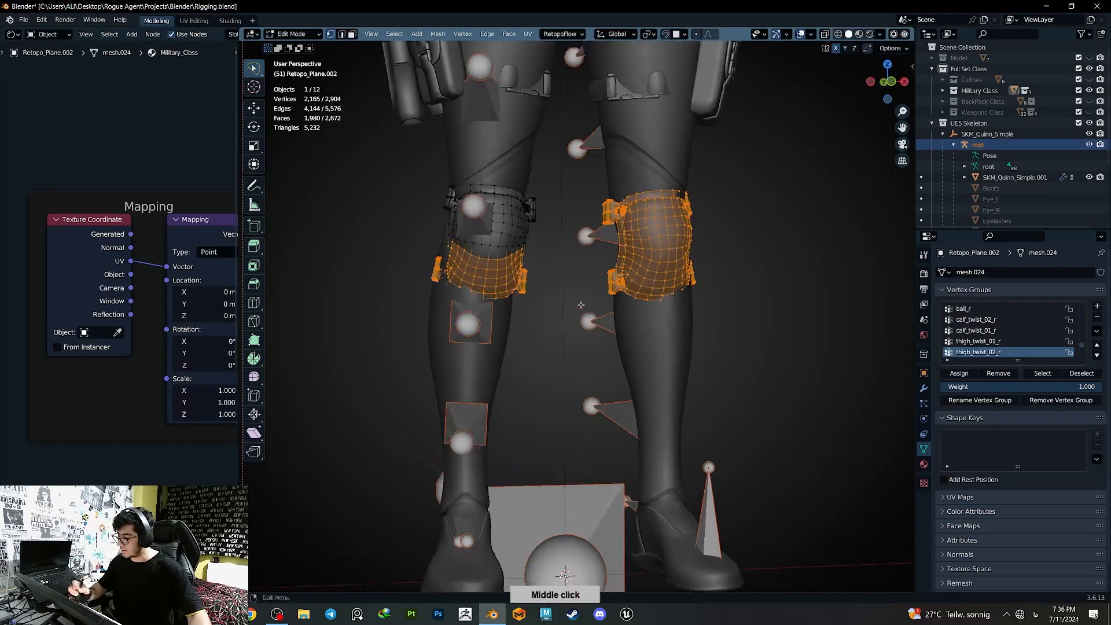
key(alt+z)
mouse_move(739, 301)
ctrl+mouse_down()
mouse_move(686, 372)
mouse_move(671, 444)
ctrl+mouse_up()
key(alt+z)
middle_drag(542, 287, 679, 262)
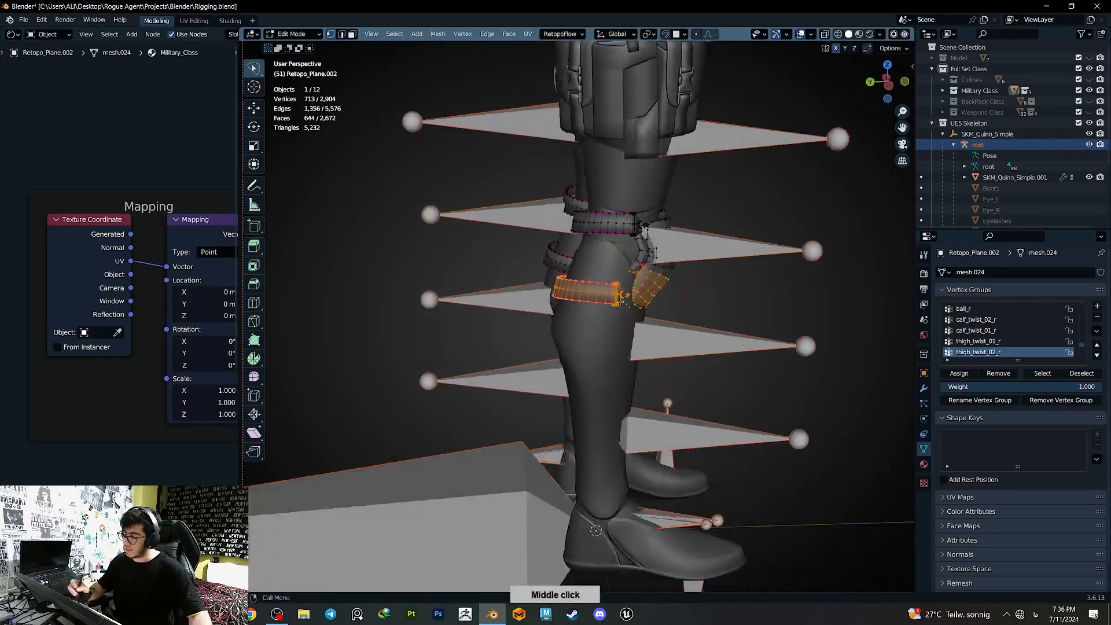
key(Tab)
ctrl+click(721, 247)
shift+middle_drag(762, 304, 683, 312)
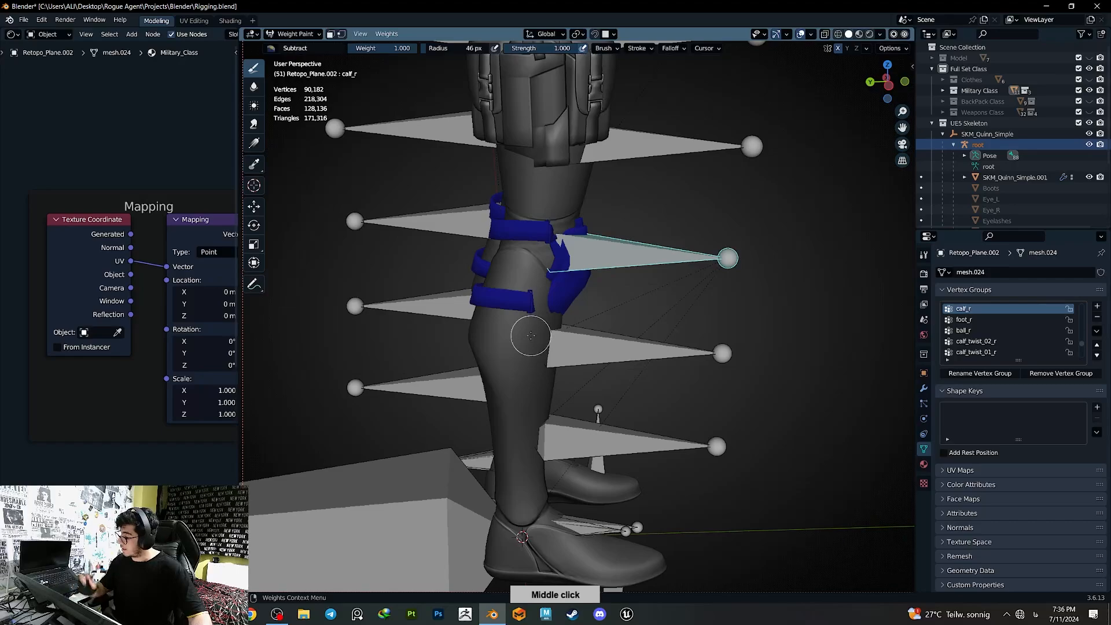
key(Tab)
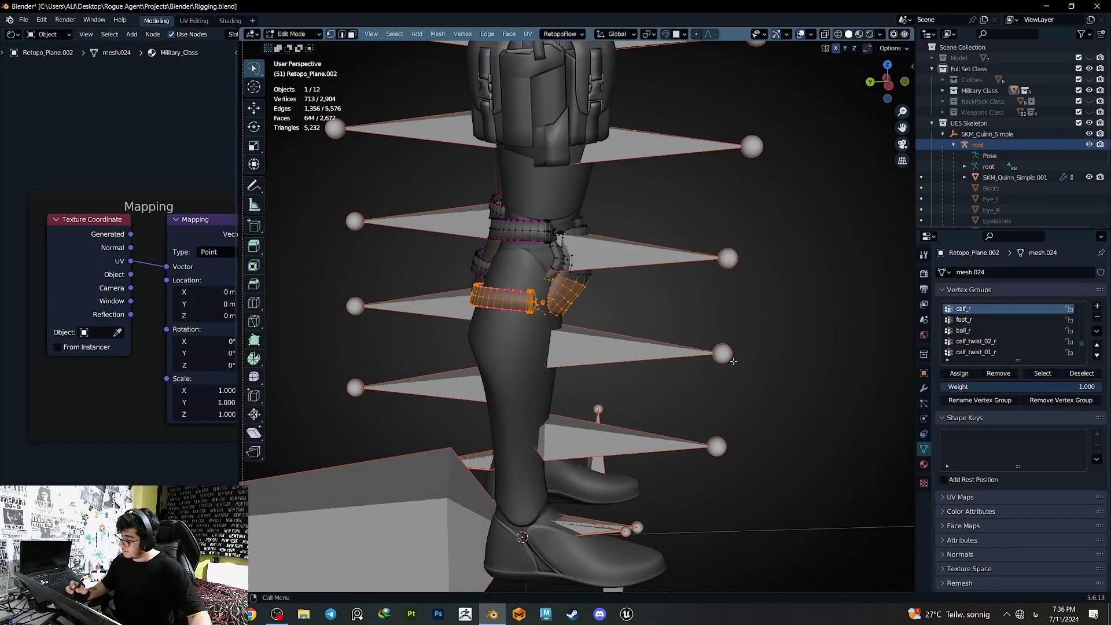
click(962, 376)
- Smooth the right knee pad's weights twice each for the calf_r and thigh_twist_02_r groups in Weight Paint mode
key(Tab)
key(q)
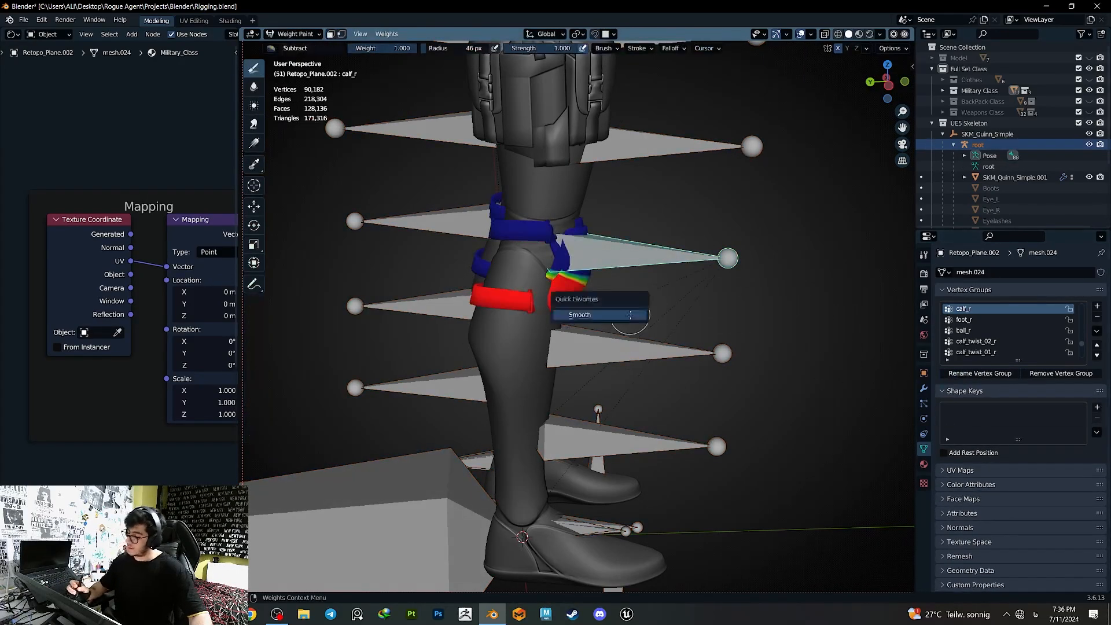
click(626, 319)
ctrl+click(653, 170)
key(q)
click(654, 258)
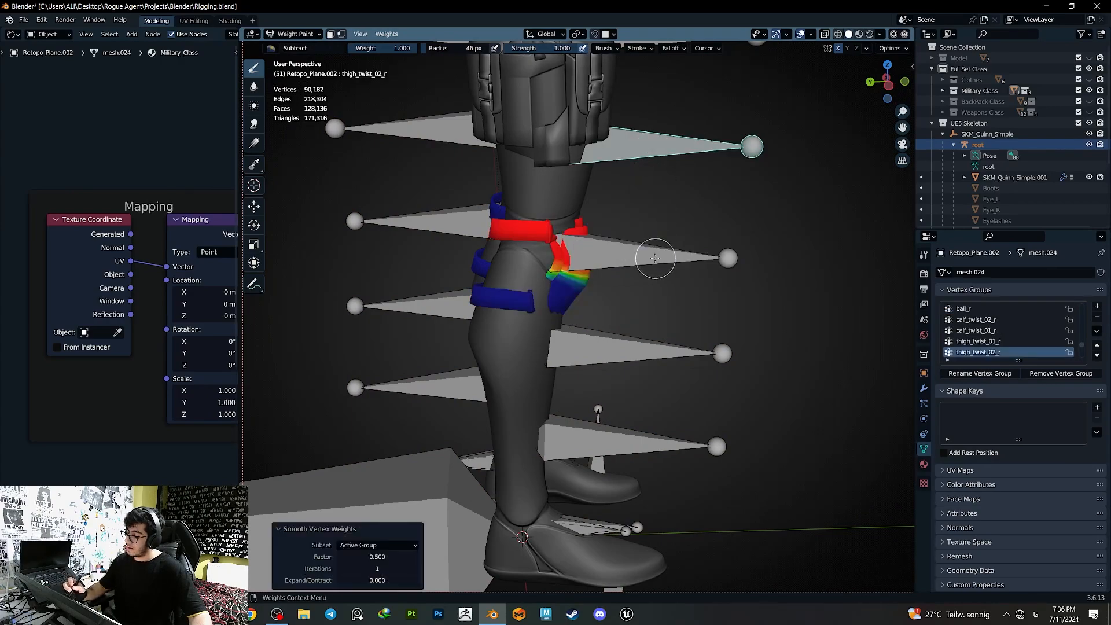
key(q)
click(653, 259)
ctrl+click(647, 263)
key(q)
click(653, 266)
- Rotate the calf_r bone about 73° in the side view to test the knee pad's deformation, and undo the rotation
middle_drag(653, 272, 653, 255)
click(889, 83)
key(r)
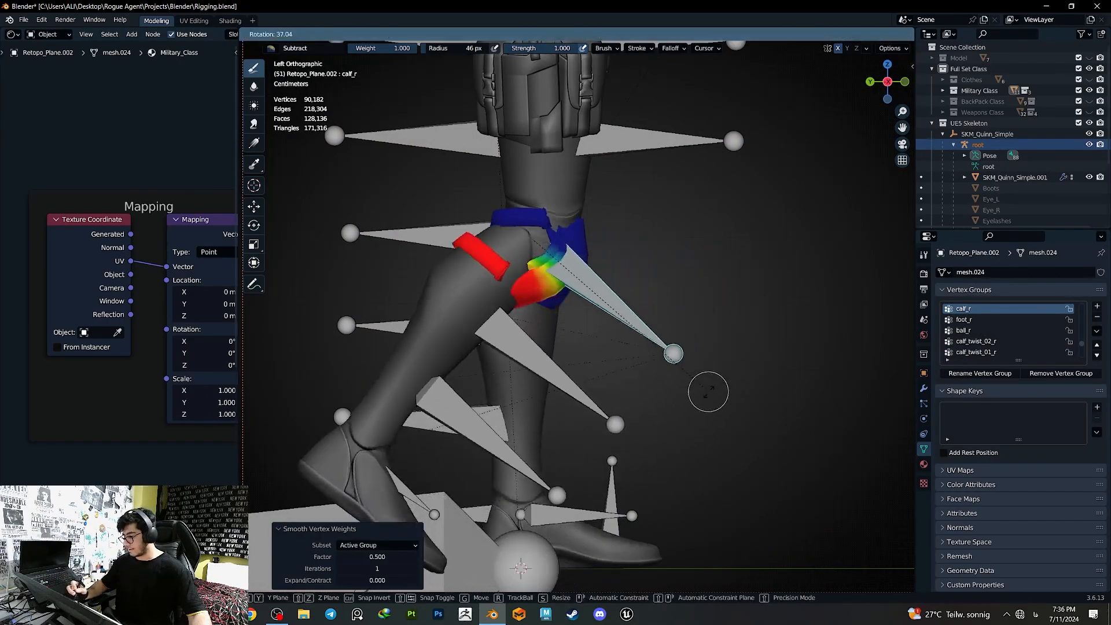
click(588, 409)
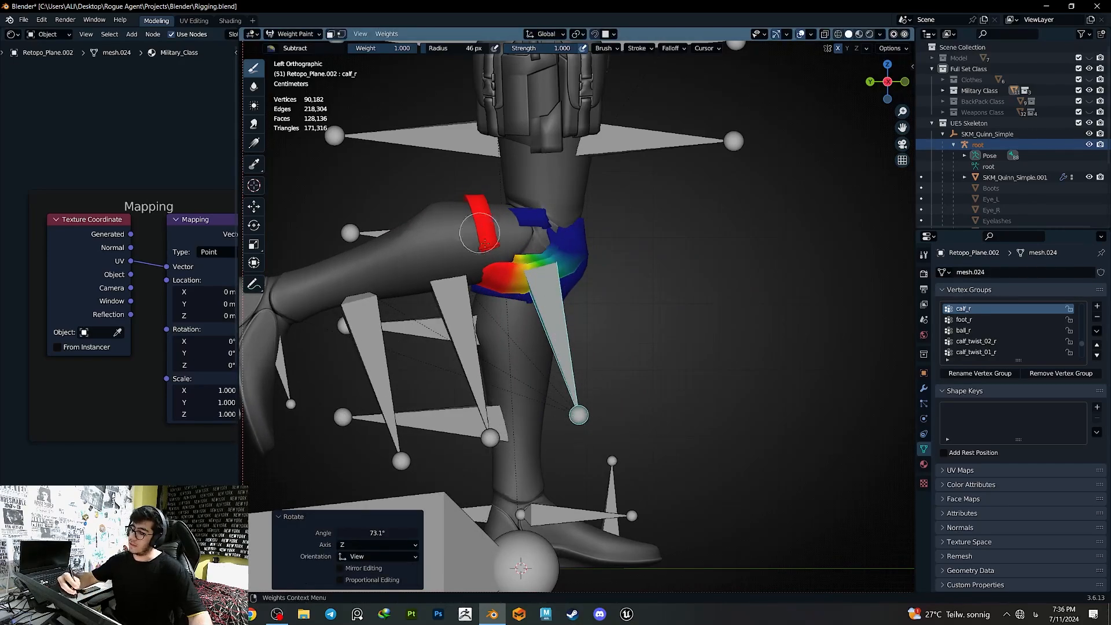
mouse_move(582, 284)
middle_down()
mouse_move(647, 290)
mouse_move(659, 324)
middle_up()
middle_drag(600, 246, 709, 375)
key(ctrl+z)
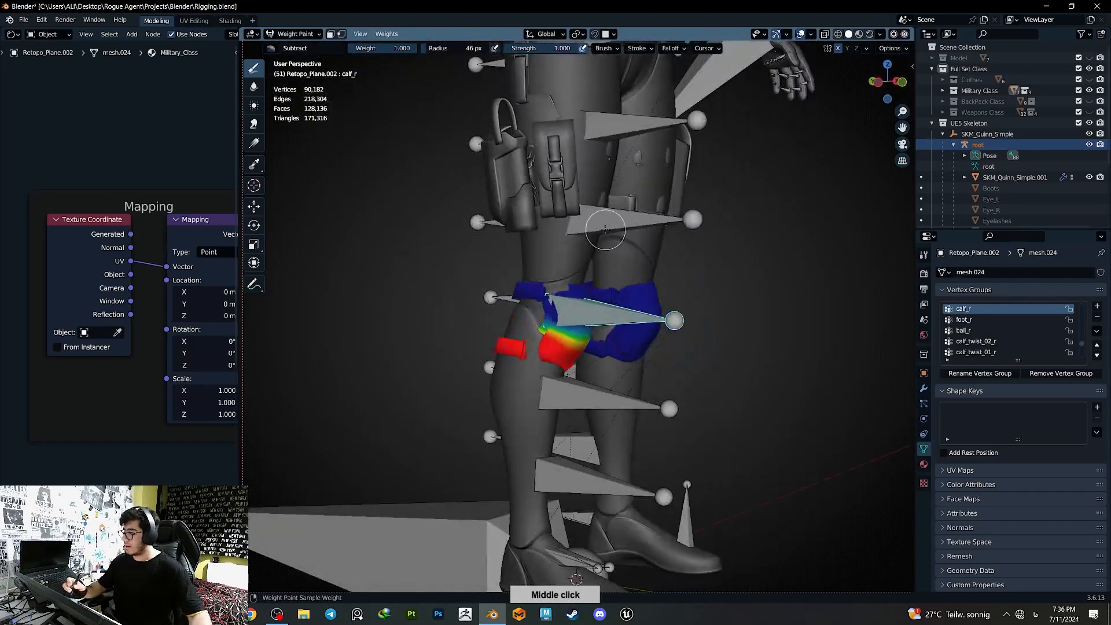
- Show the Clothes collection and hide the SKM_Quinn_Simple.001 body mesh in Object Mode
ctrl+click(612, 225)
click(900, 82)
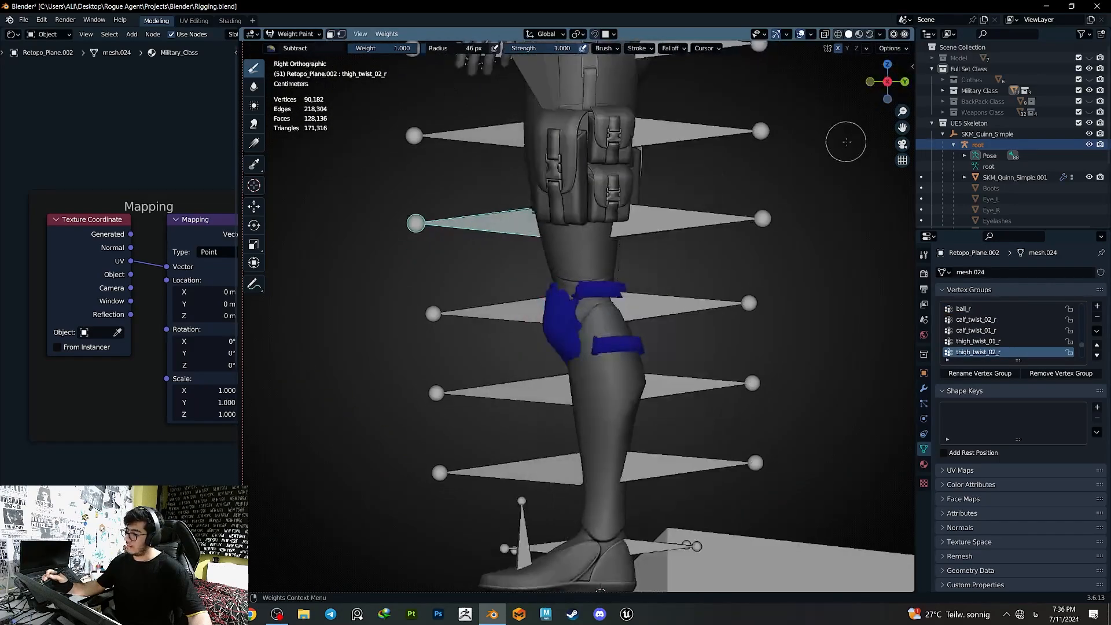
click(870, 84)
middle_drag(655, 345, 773, 324)
click(883, 82)
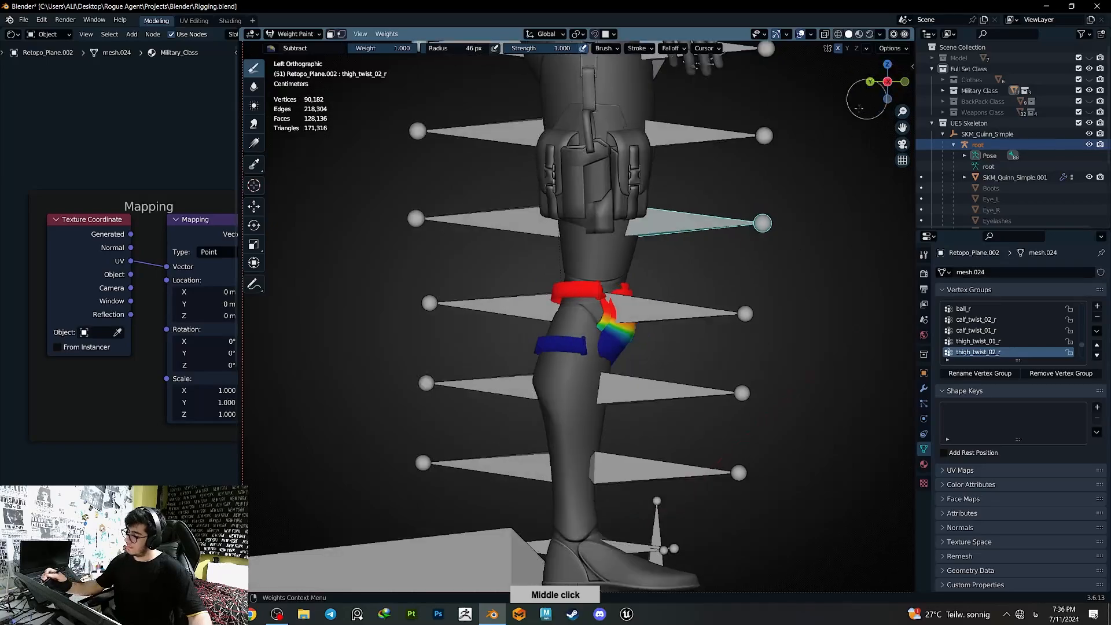
click(1089, 79)
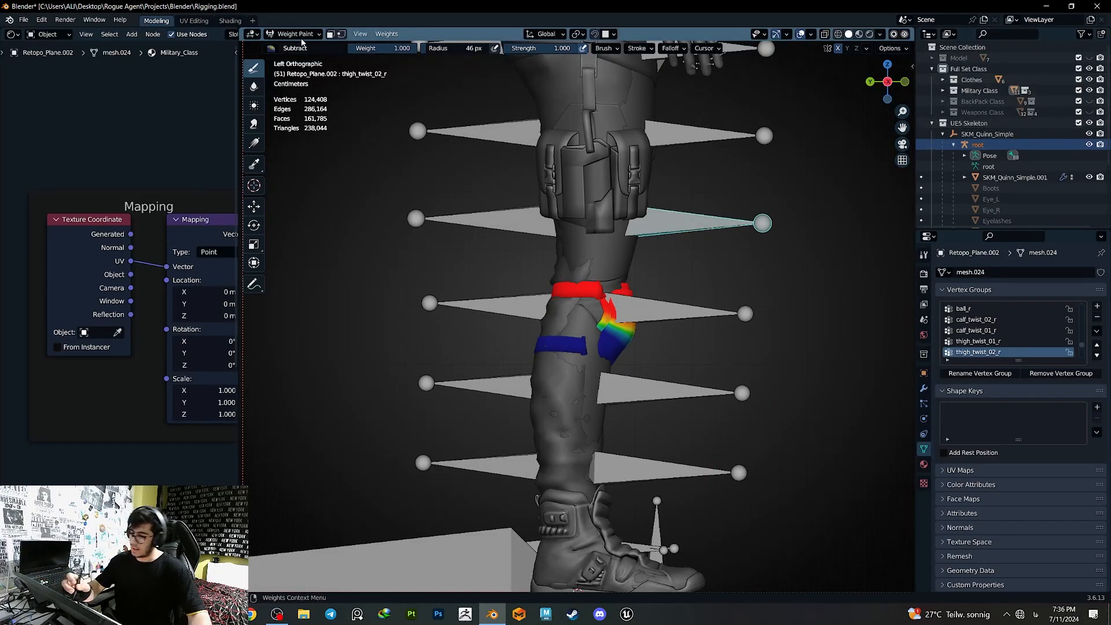
key(ctrl+Tab)
click(618, 272)
key(h)
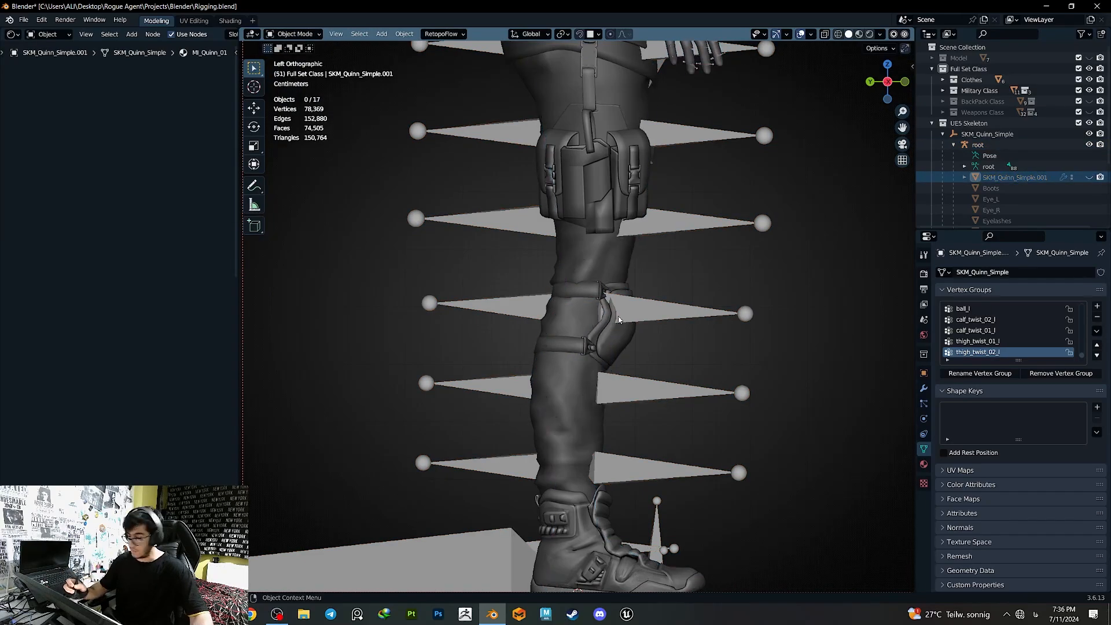
- Put the root armature in Pose Mode, bend calf_r to test the knee pad against the pants, and undo each rotation
click(654, 309)
key(q)
click(675, 319)
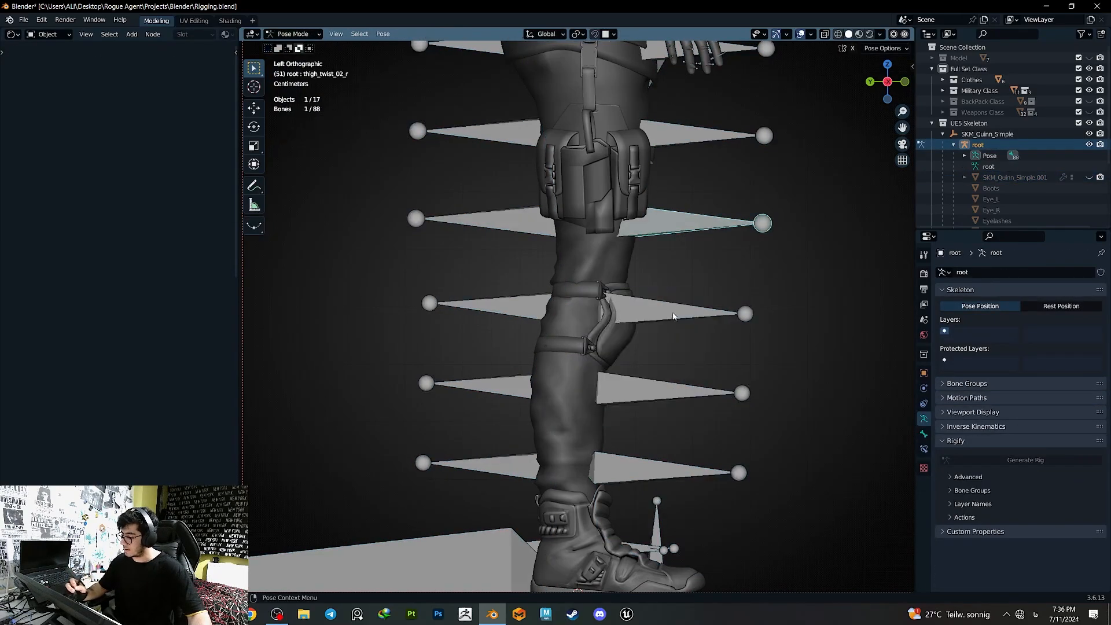
click(678, 315)
key(r)
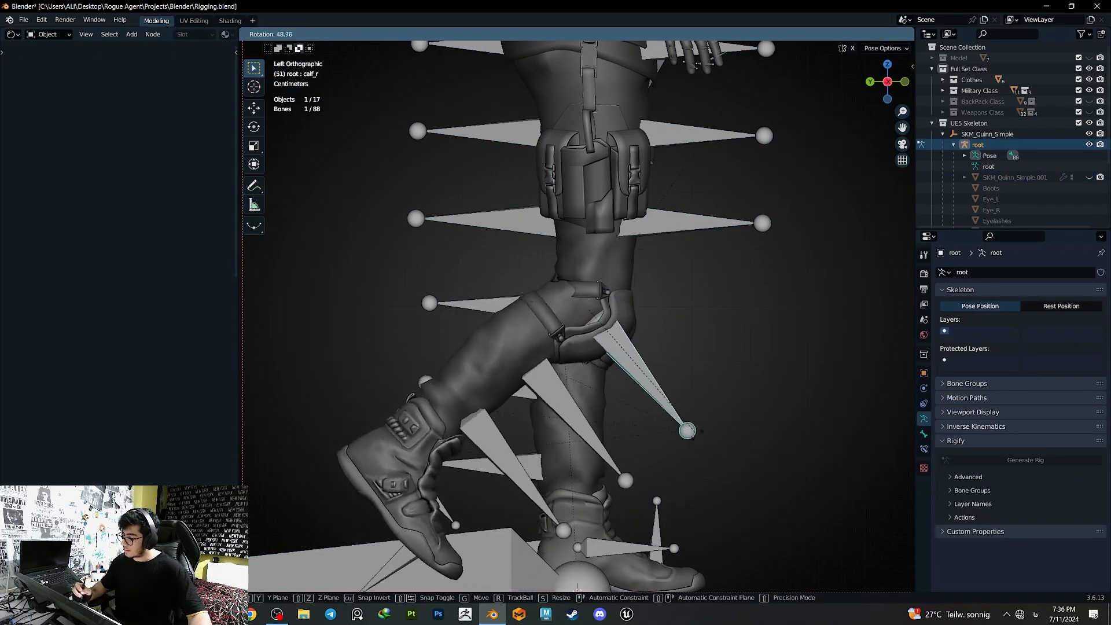
click(654, 406)
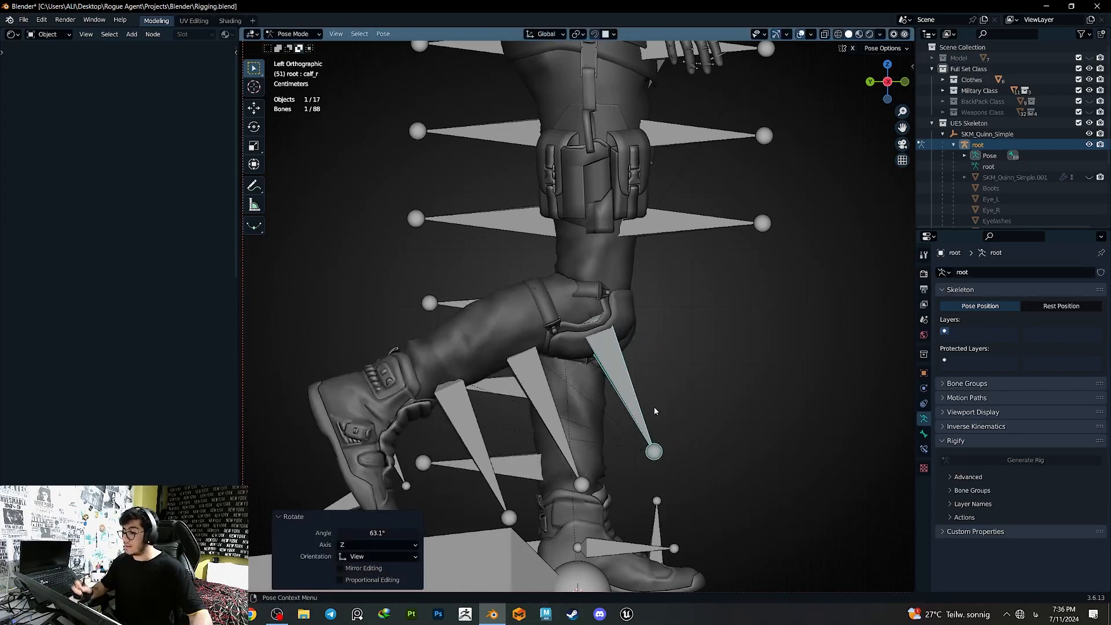
key(ctrl+z)
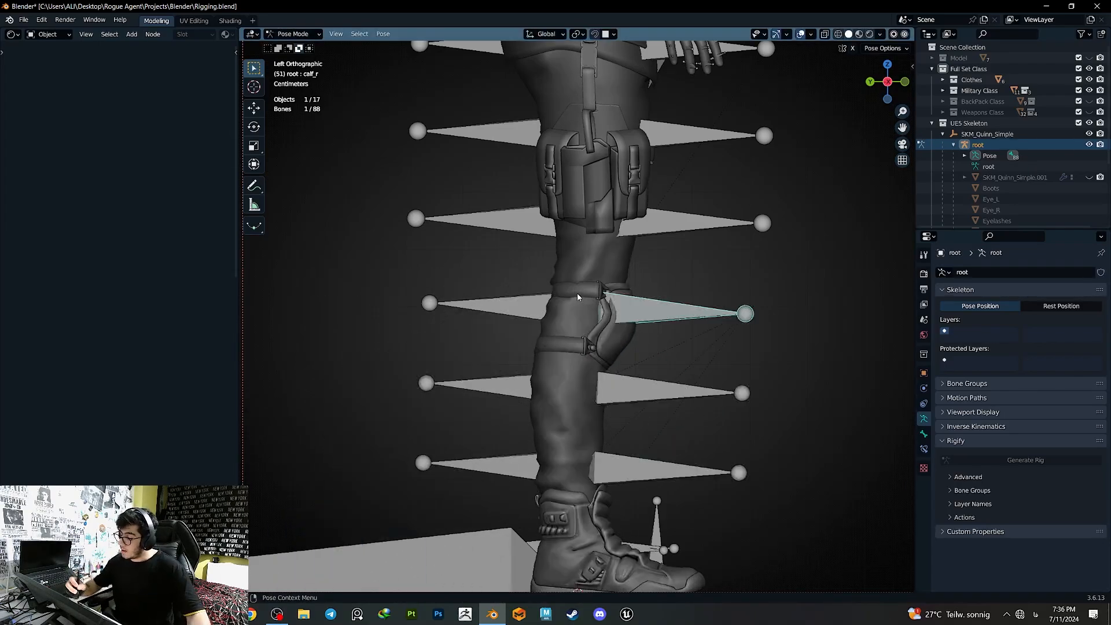
key(r)
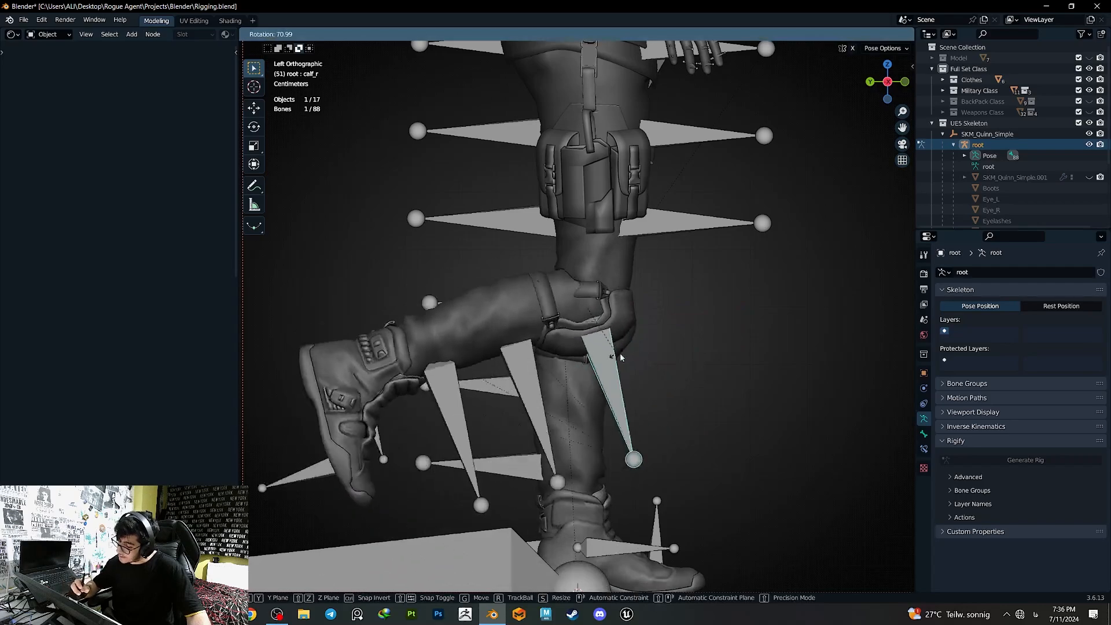
click(565, 309)
key(ctrl+z)
- Repeat the calf_r bend test from the left orthographic view and undo the rotations
middle_drag(537, 291, 520, 330)
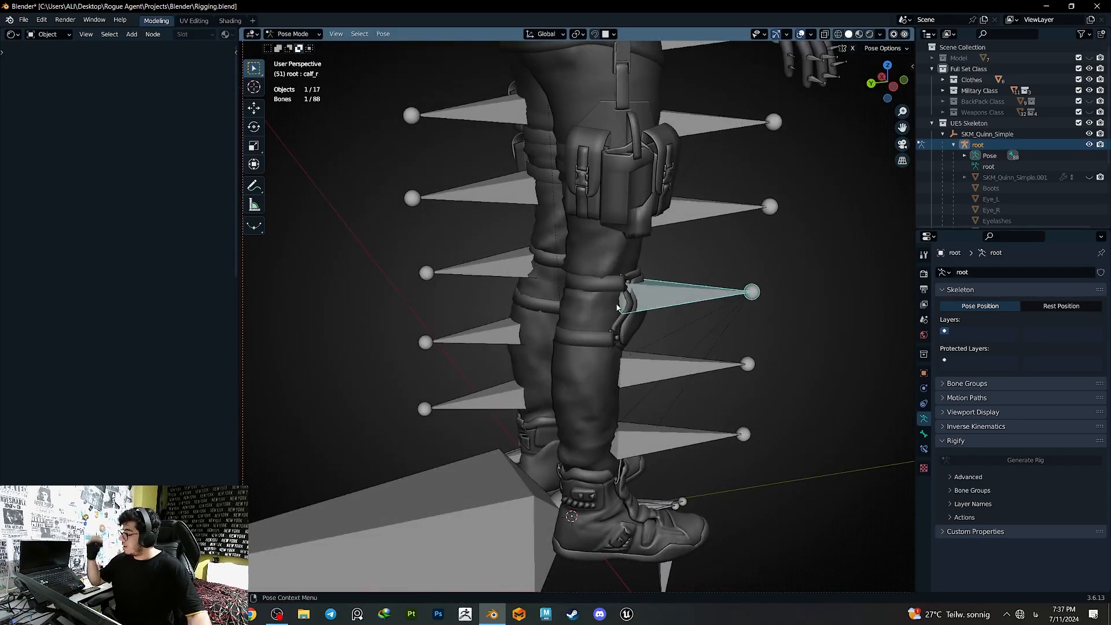
middle_drag(794, 440, 675, 290)
click(886, 84)
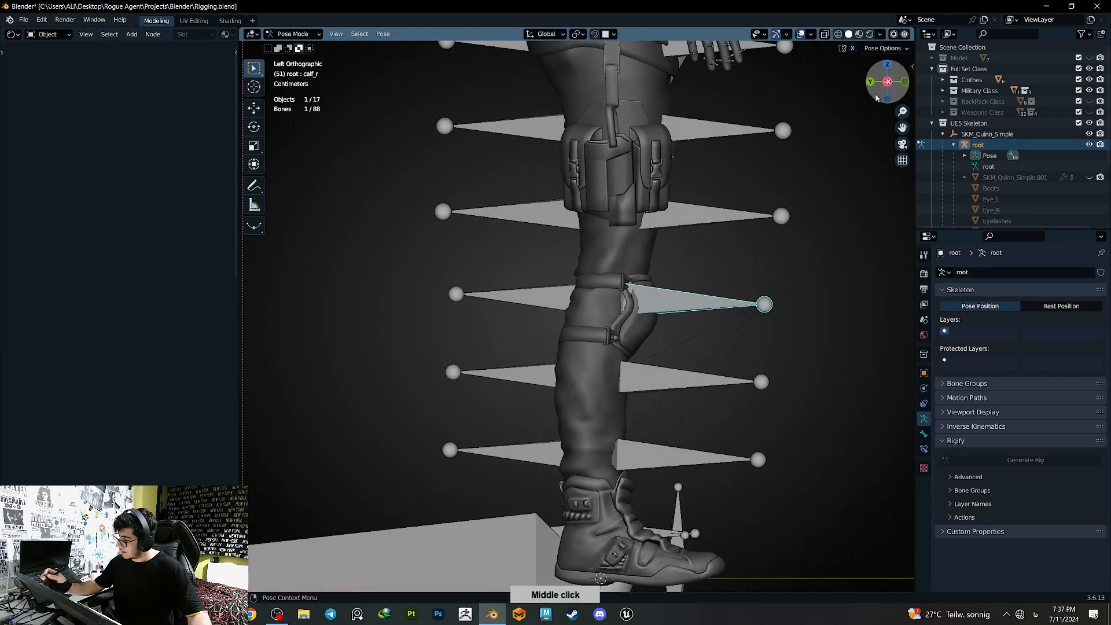
key(r)
click(694, 413)
key(ctrl+z)
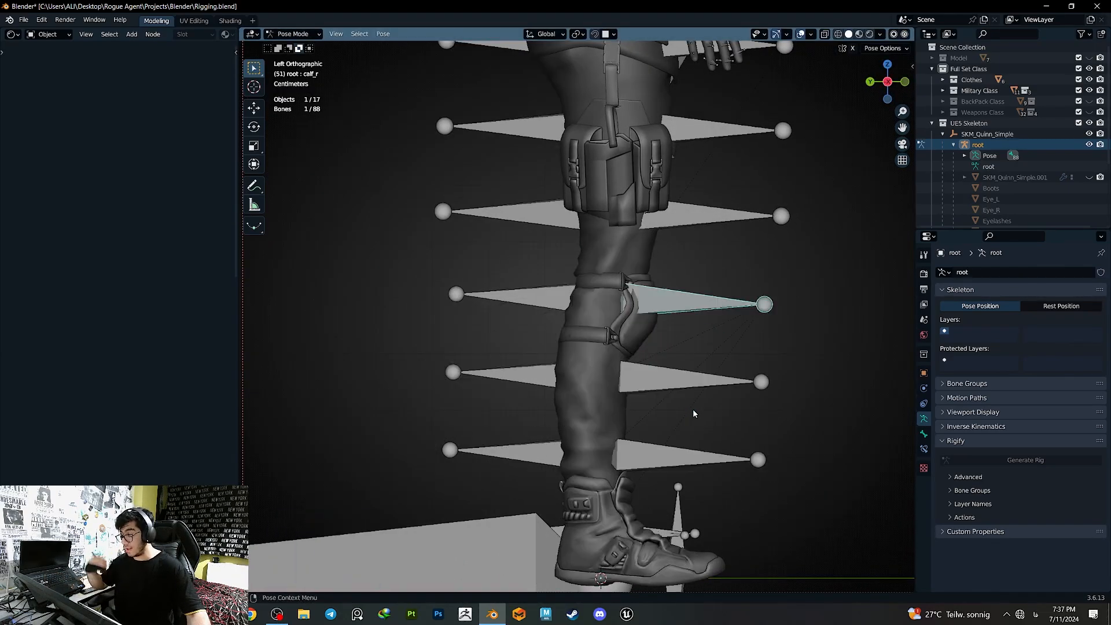
key(r)
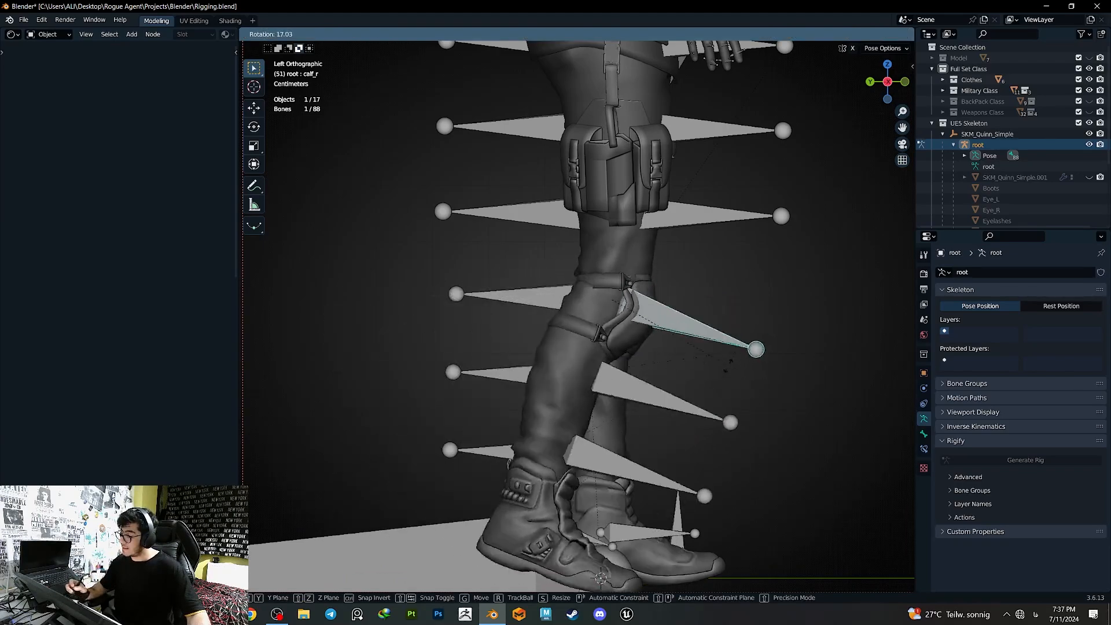
click(670, 400)
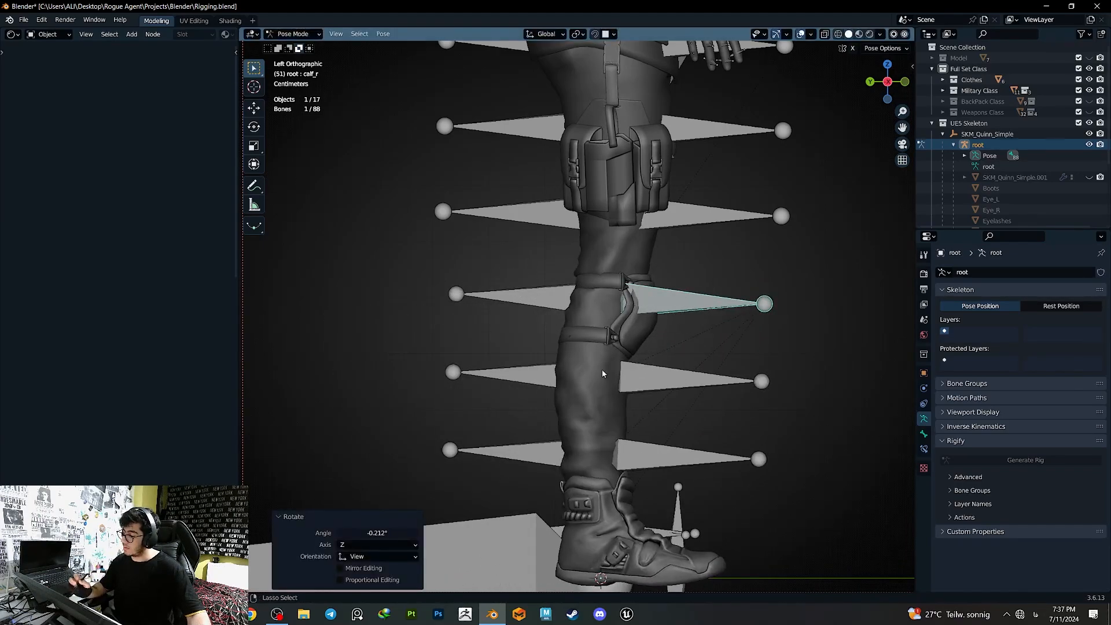
key(ctrl+z)
- Return to Object Mode, select the knee pads and delete all of their vertex groups
ctrl+middle_drag(602, 369, 754, 303)
shift+middle_drag(754, 304, 654, 337)
click(301, 34)
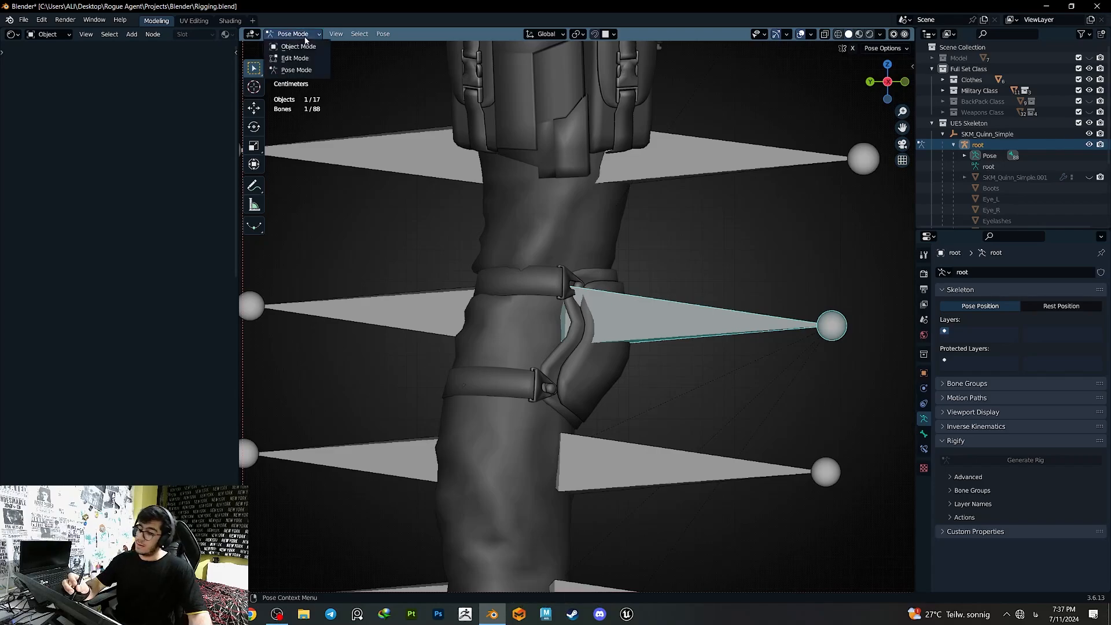
click(306, 45)
ctrl+middle_drag(591, 383, 562, 431)
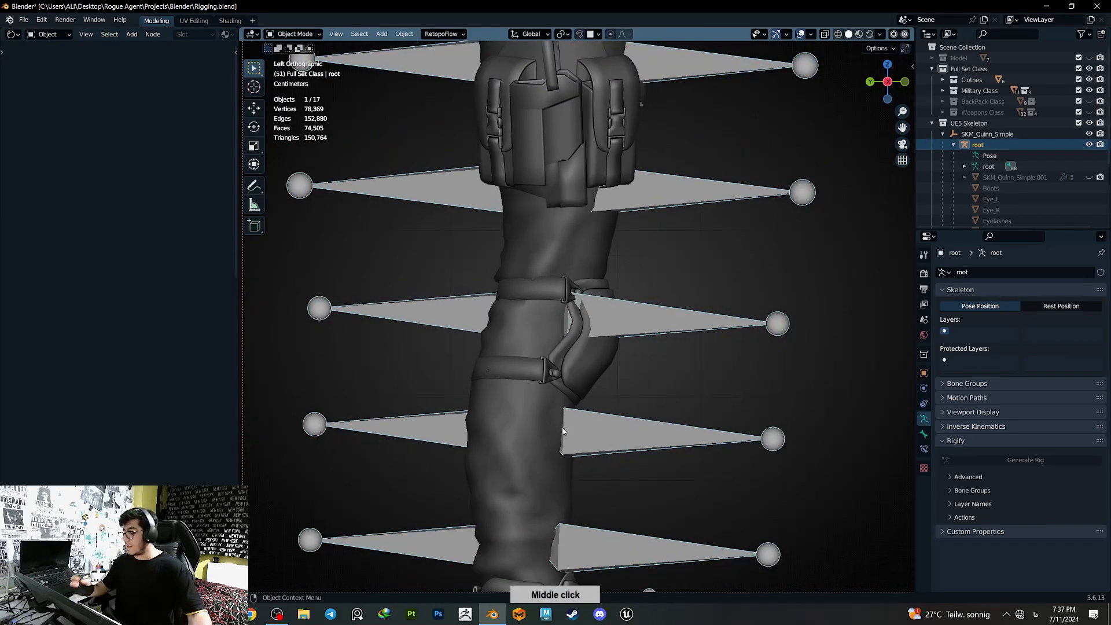
click(597, 383)
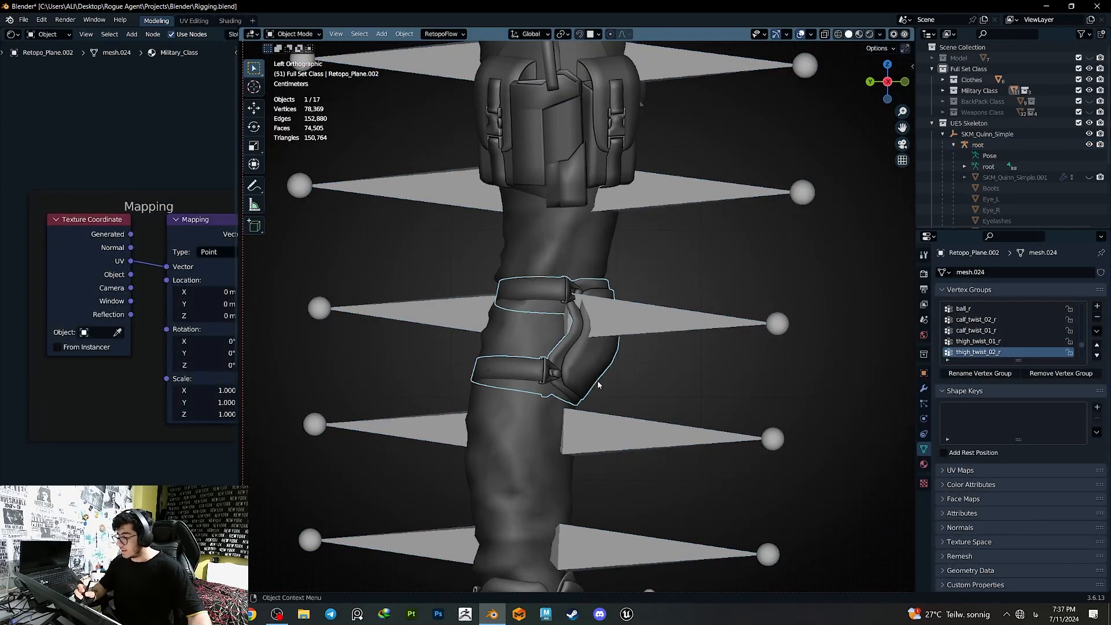
click(923, 388)
click(923, 449)
click(1096, 331)
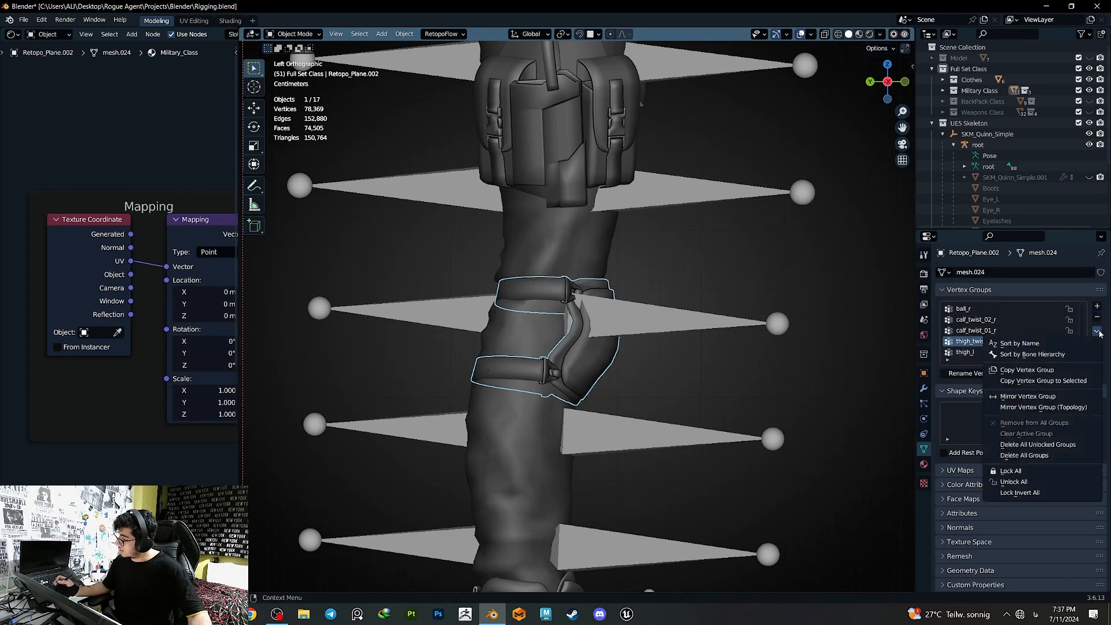
click(1018, 452)
- Add a Data Transfer modifier to the knee pads with Pants as source, transfer the vertex group data and apply it
key(q)
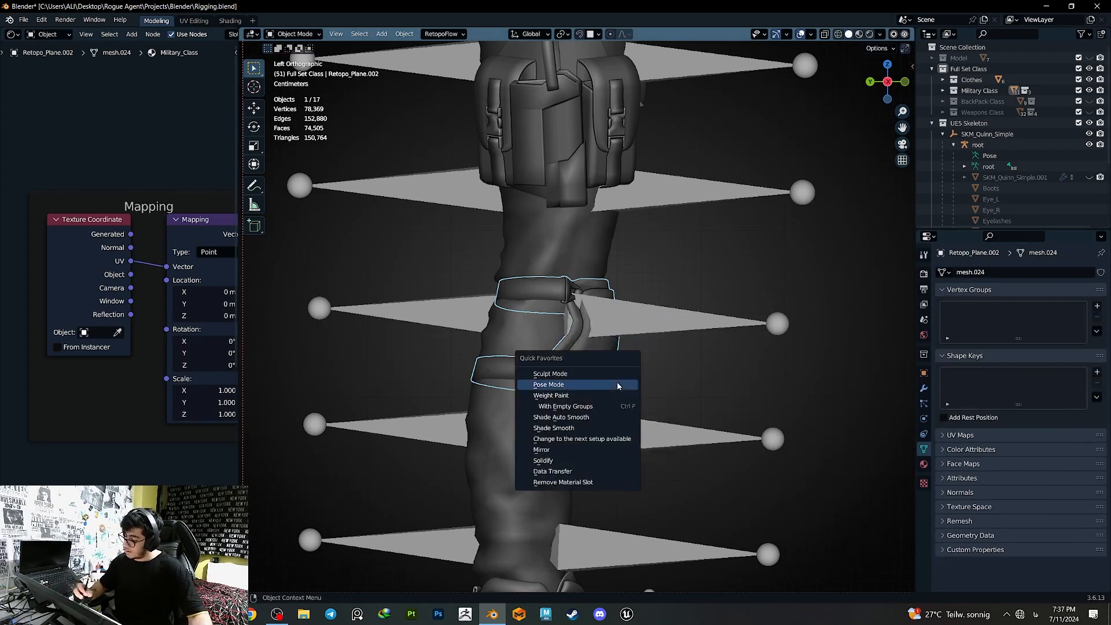
click(576, 471)
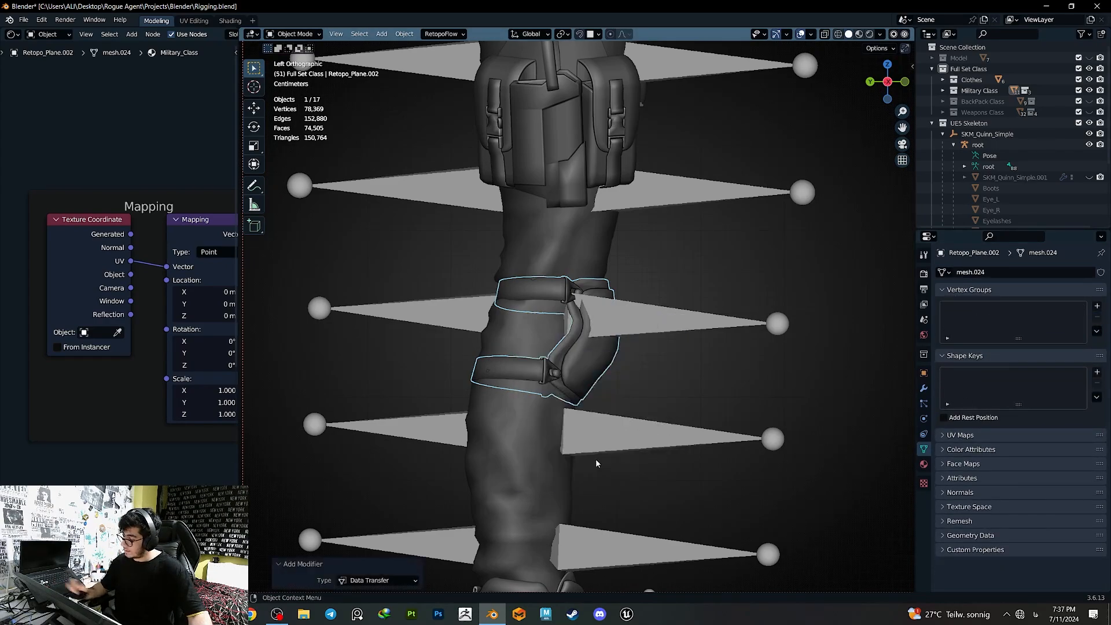
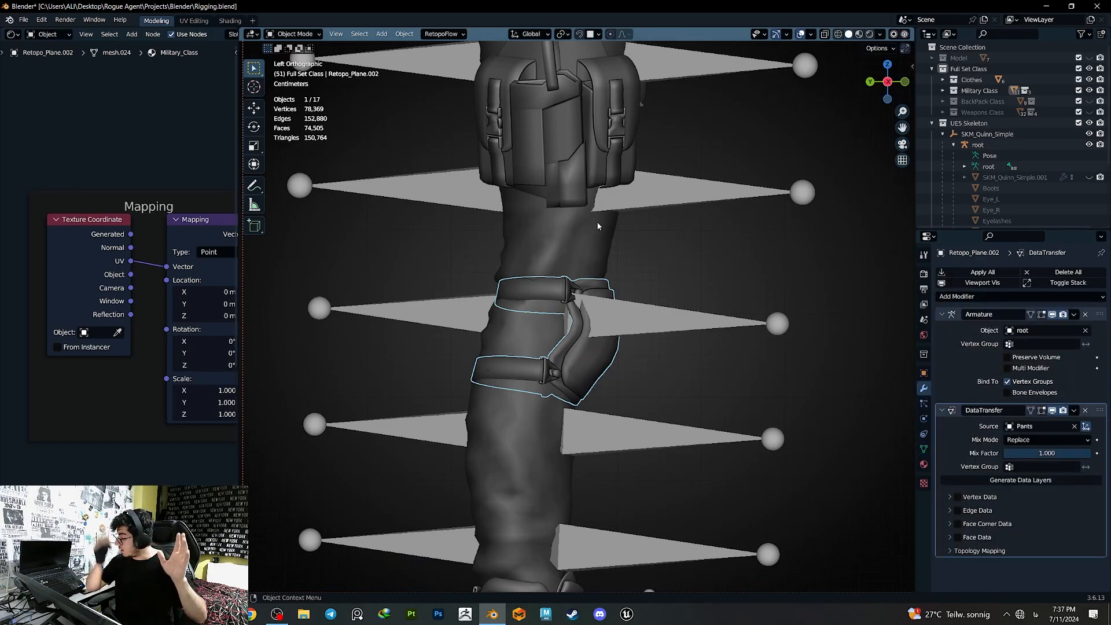
click(958, 496)
click(970, 498)
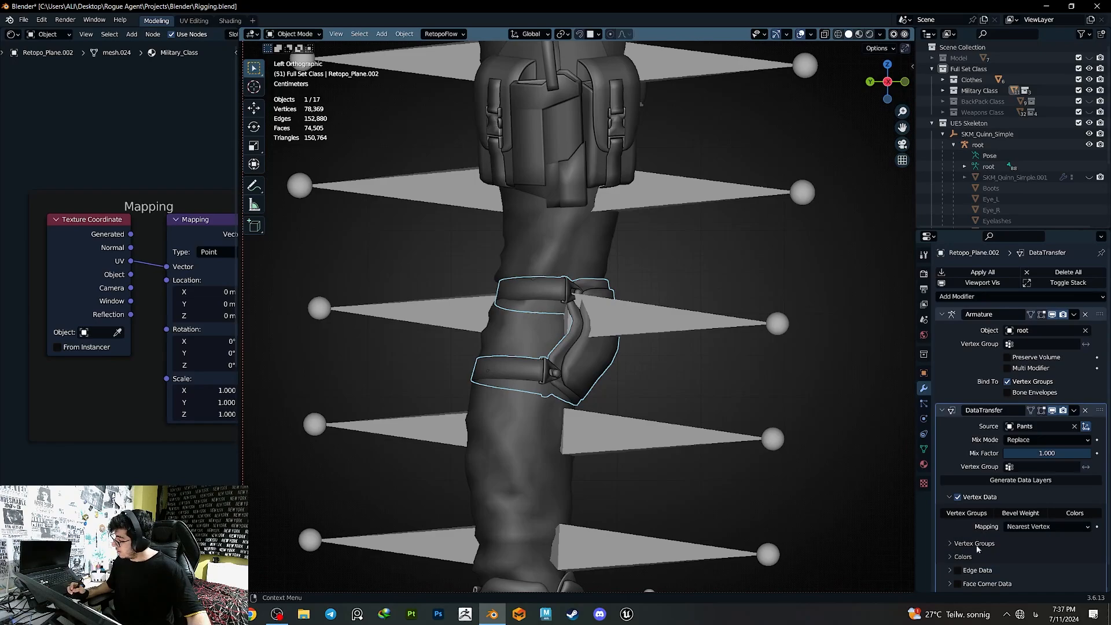
key(ctrl+a)
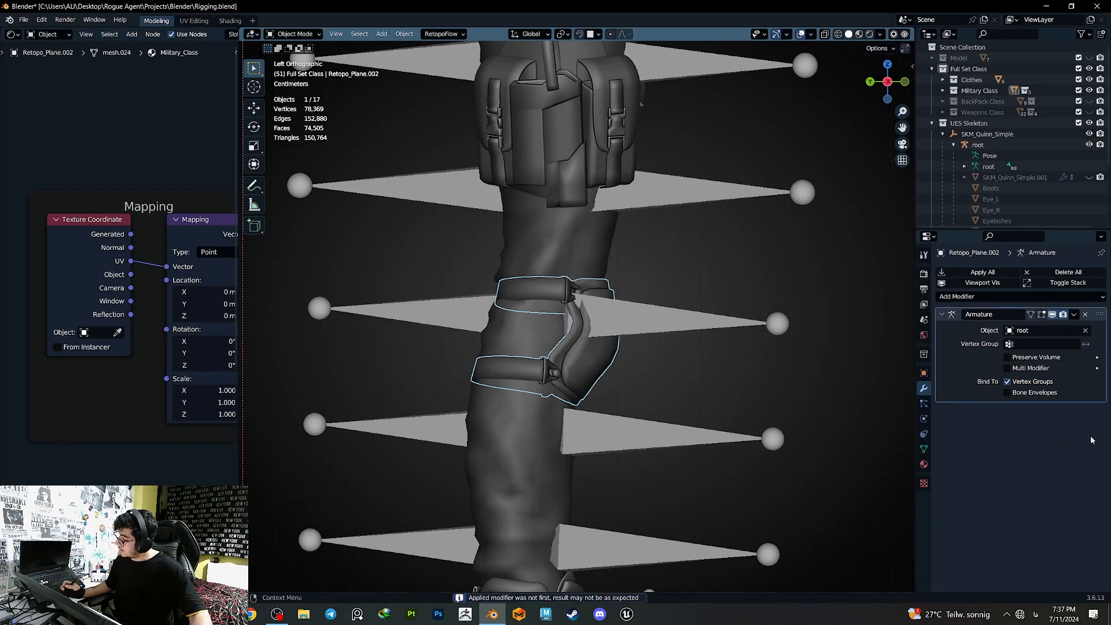
- Parent the knee pads to the root armature with empty groups
shift+click(642, 328)
key(ctrl+p)
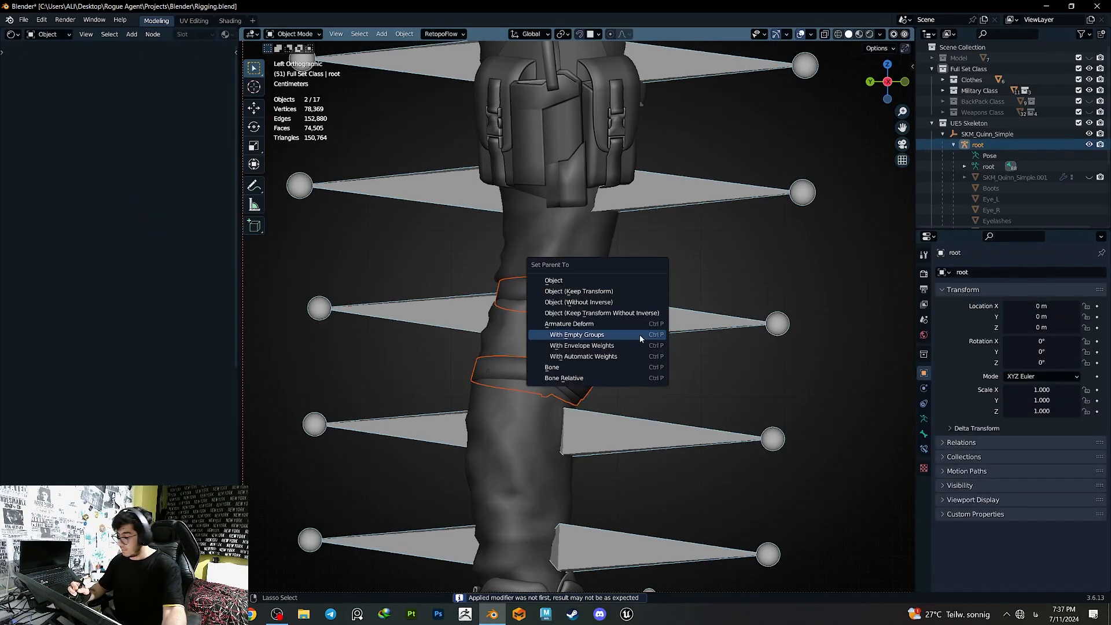
click(644, 333)
- Put the root armature in Pose Mode, bend calf_r to test the knee pad's transferred weights, and undo the rotation
click(654, 328)
key(q)
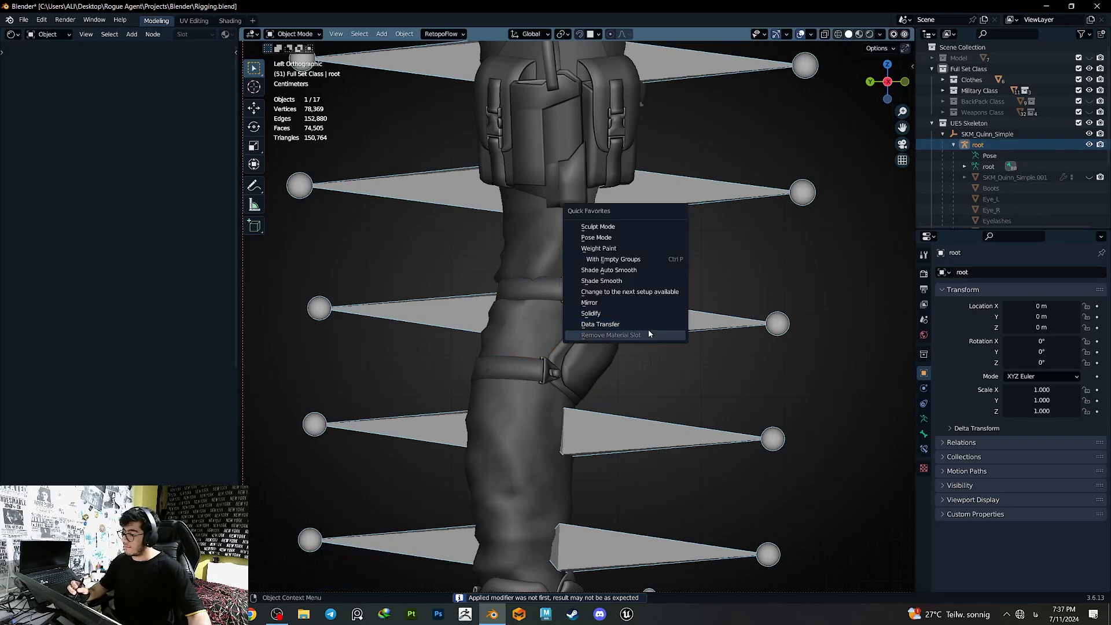
click(616, 243)
click(723, 318)
key(r)
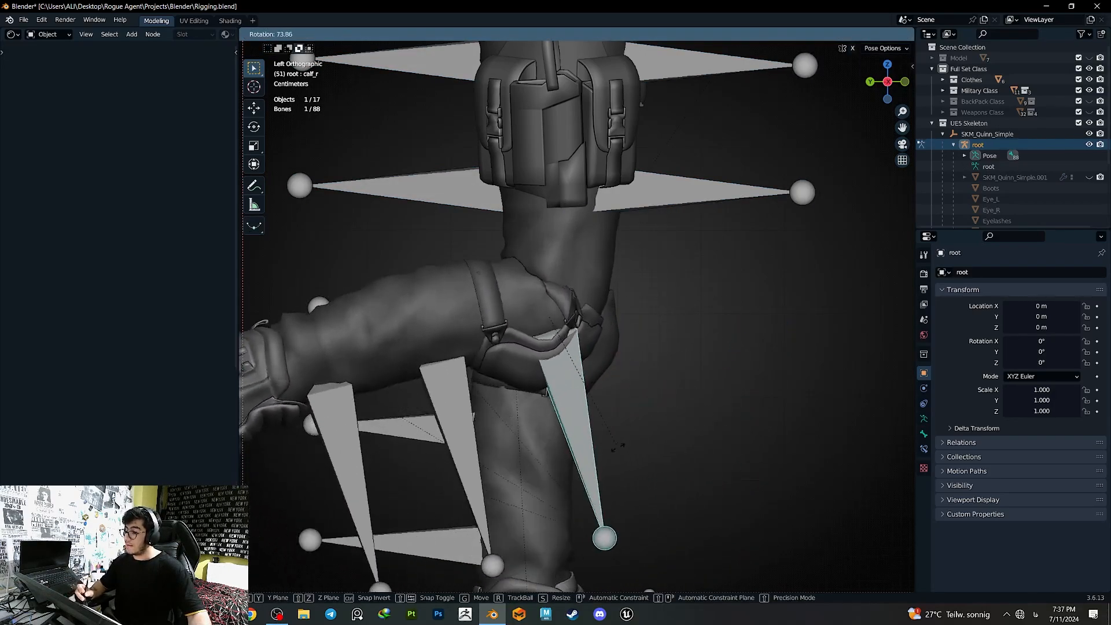
click(586, 492)
key(ctrl+z)
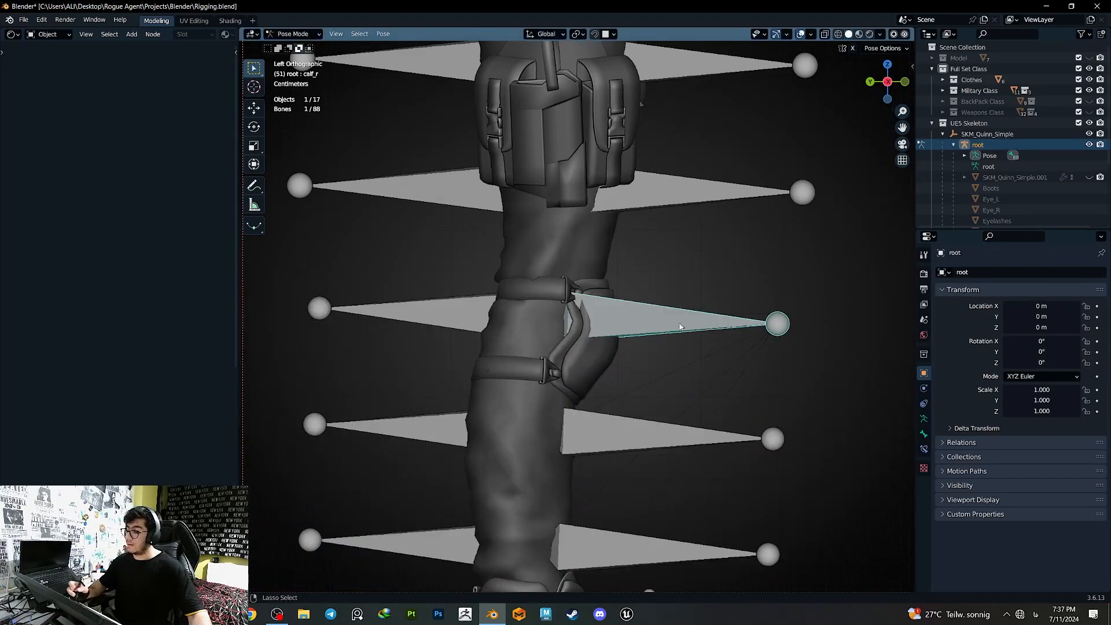
- Bend calf_r two more times, examine the knee pad straps behind the knee for clipping, and undo the rotations
ctrl+middle_drag(682, 325, 687, 366)
key(r)
click(610, 466)
key(ctrl+z)
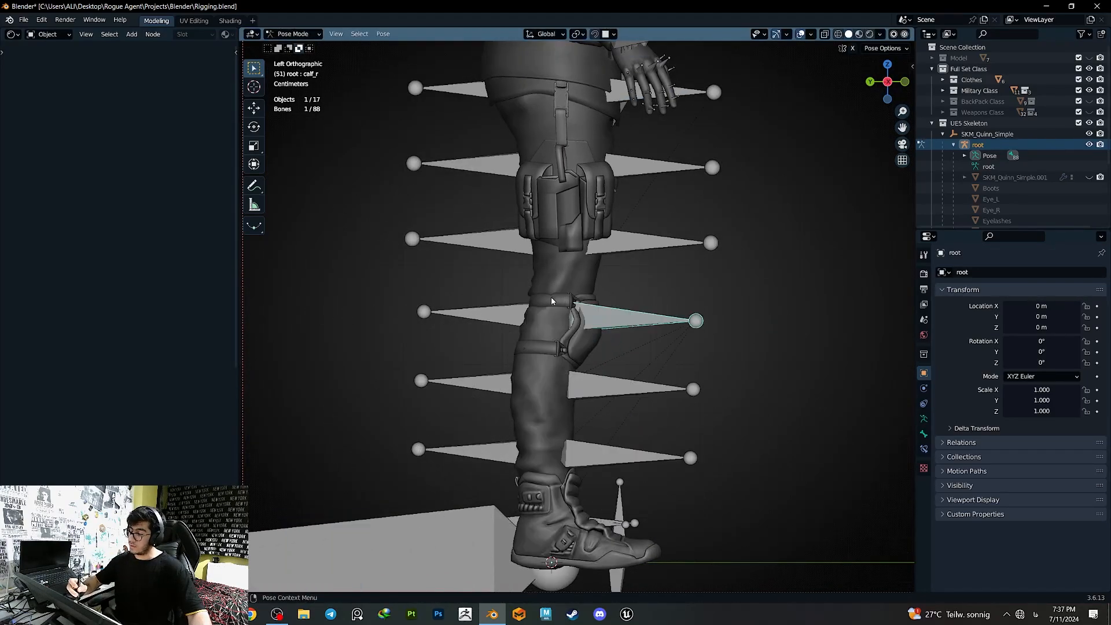
key(r)
click(543, 285)
ctrl+middle_drag(542, 285, 501, 310)
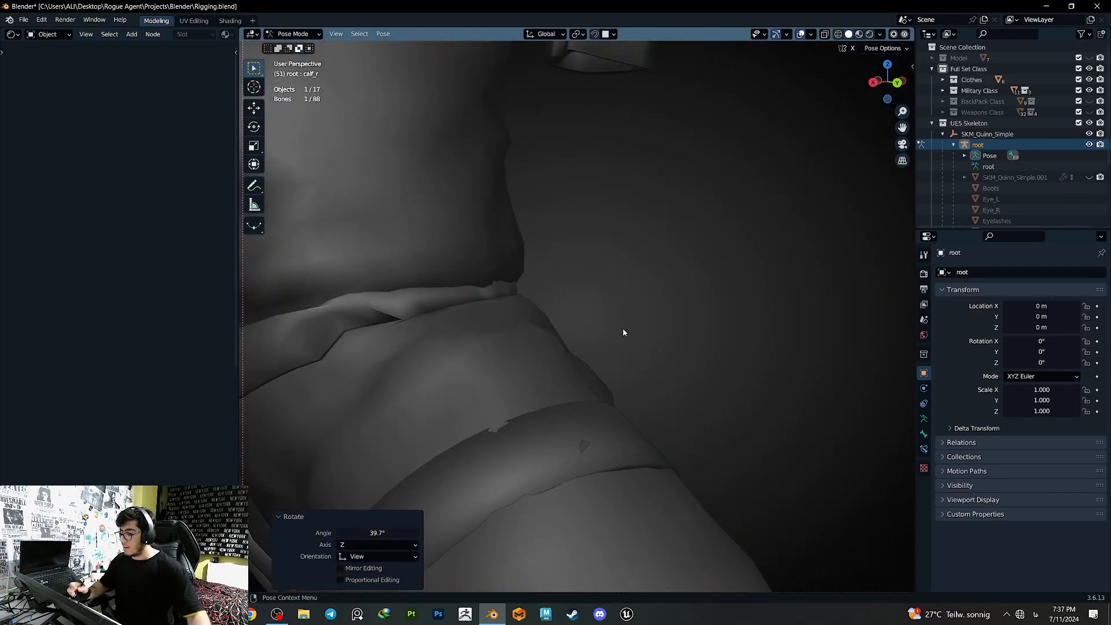
middle_drag(596, 346, 605, 440)
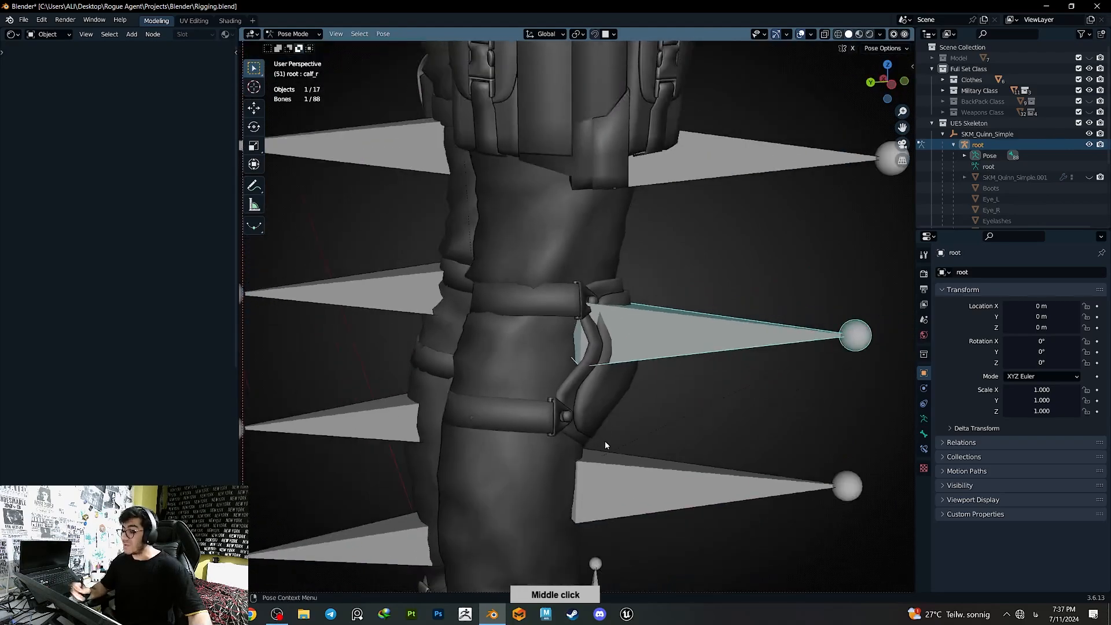
- Bend calf_r from the left orthographic view to check the knee pad in profile, undoing each rotation
click(892, 85)
key(r)
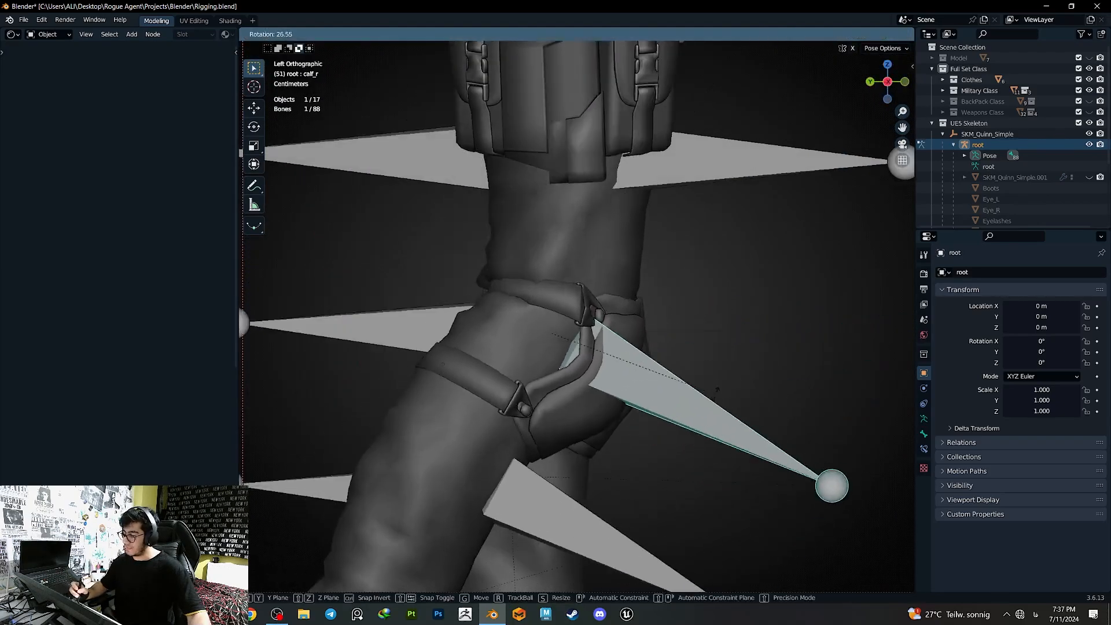
click(735, 392)
key(ctrl+z)
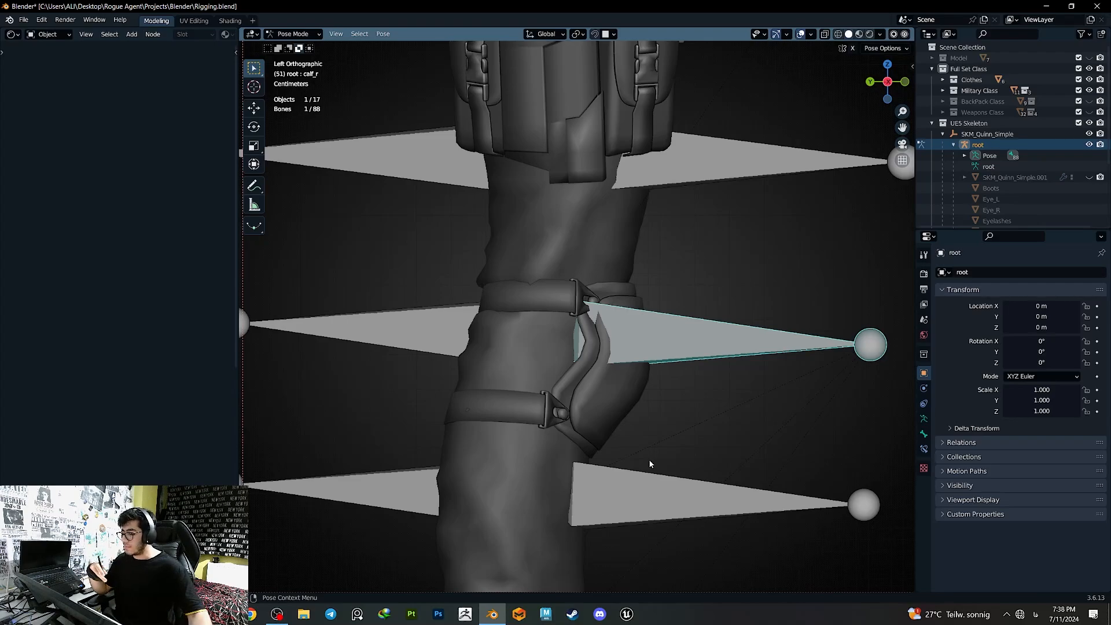
scroll(648, 459, down, 2)
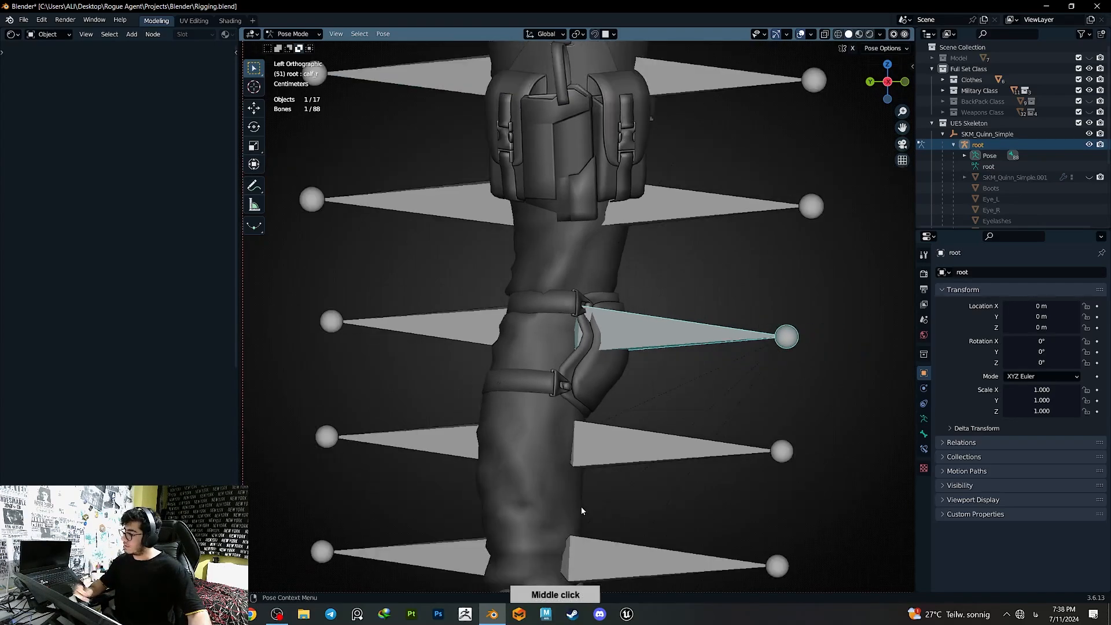
click(885, 83)
click(885, 86)
ctrl+middle_drag(740, 290, 697, 399)
key(r)
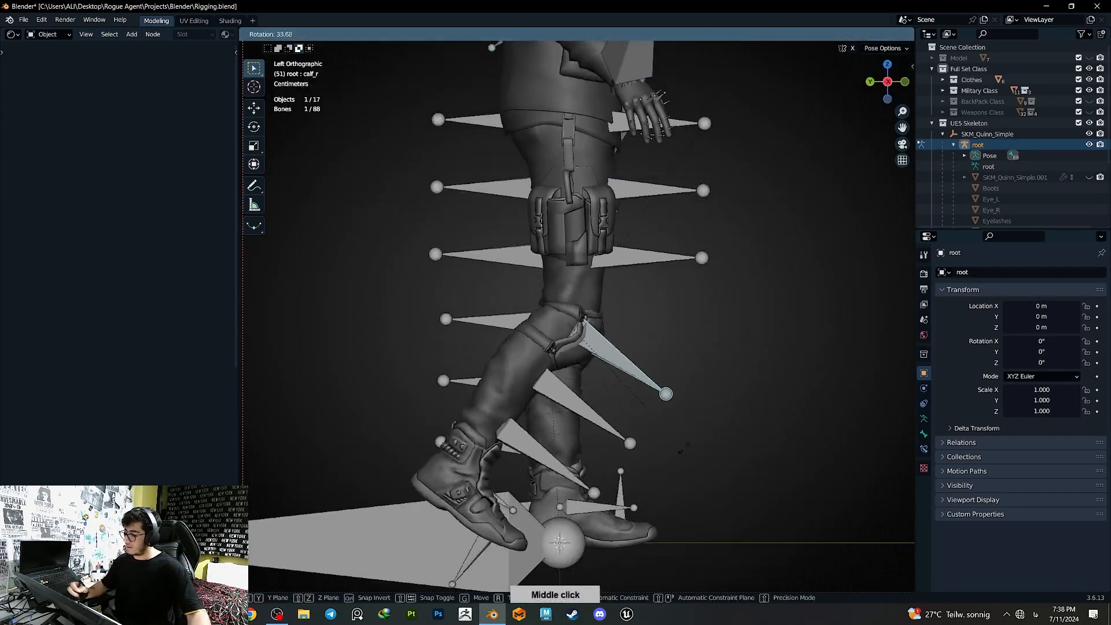
click(631, 455)
key(ctrl+z)
- Bend calf_r again to examine how the upper strap and its buckle deform, undoing each rotation
ctrl+middle_drag(631, 448, 628, 405)
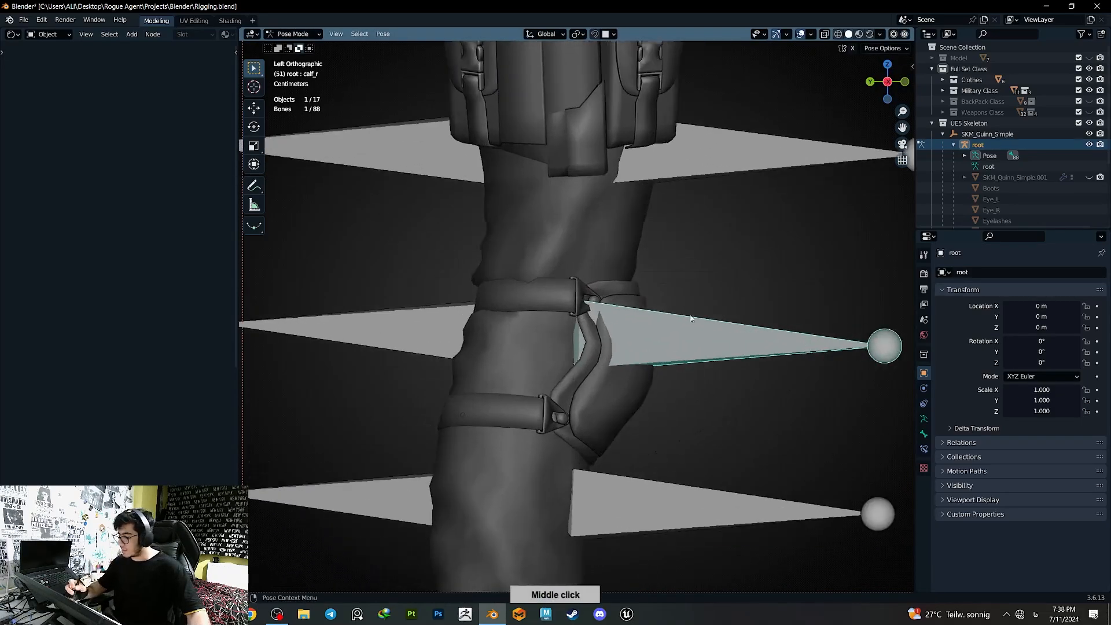
key(r)
click(601, 476)
key(ctrl+z)
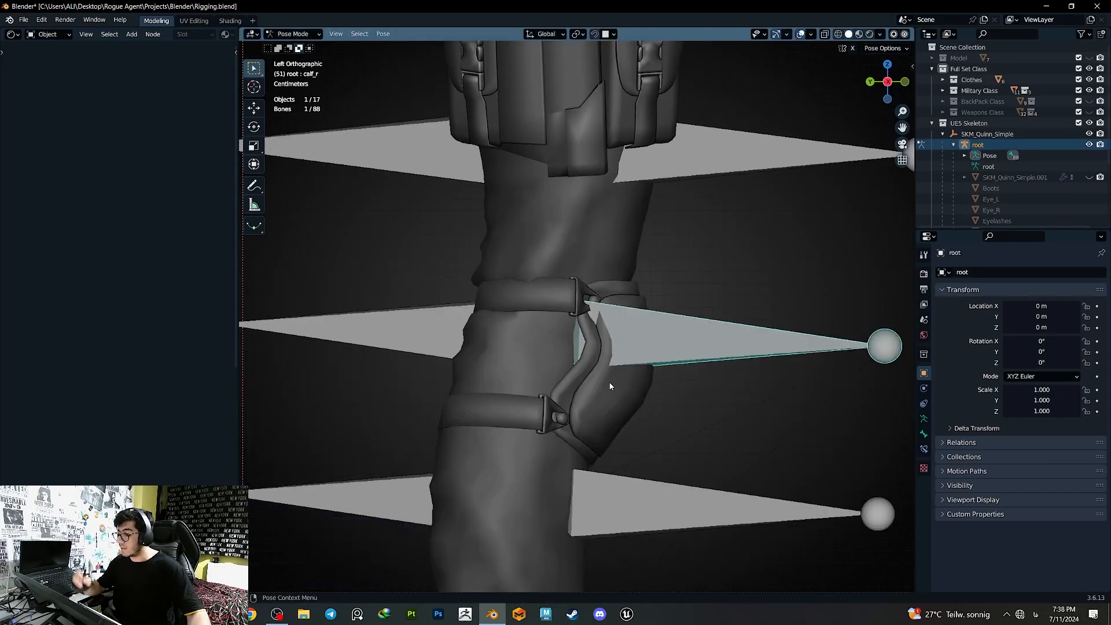
ctrl+middle_drag(620, 395, 626, 283)
ctrl+middle_drag(628, 350, 604, 314)
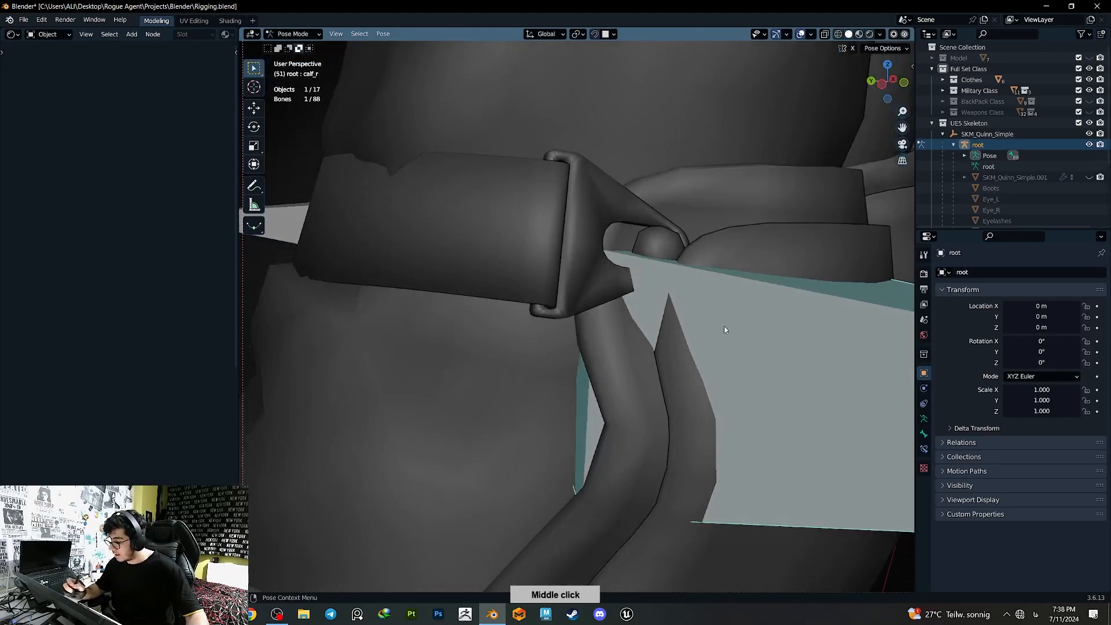
key(r)
click(676, 449)
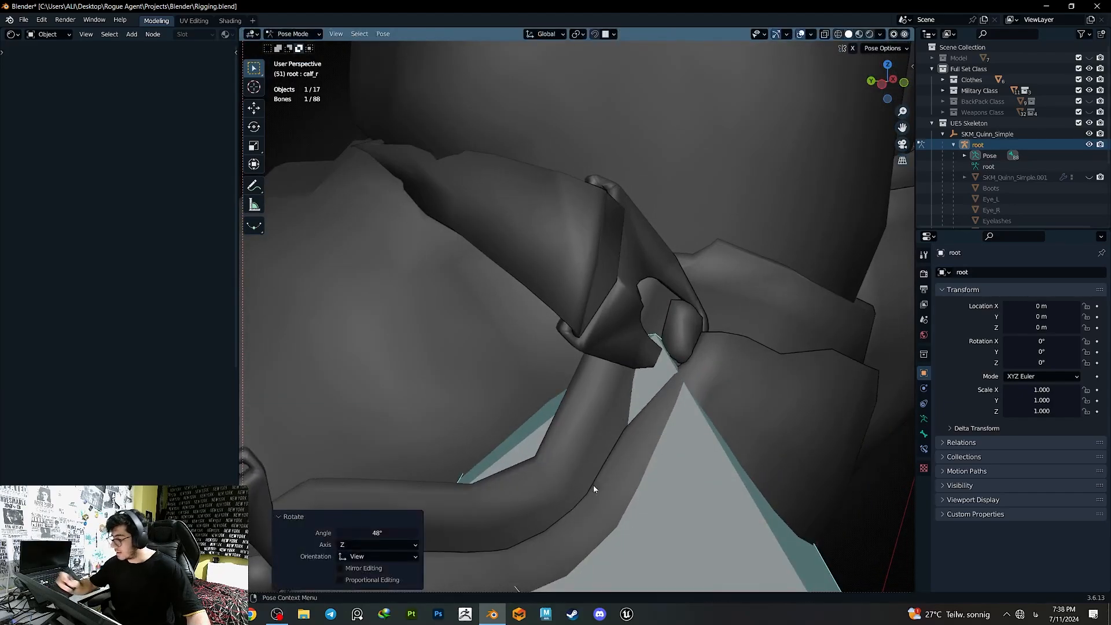
ctrl+middle_drag(593, 484, 601, 436)
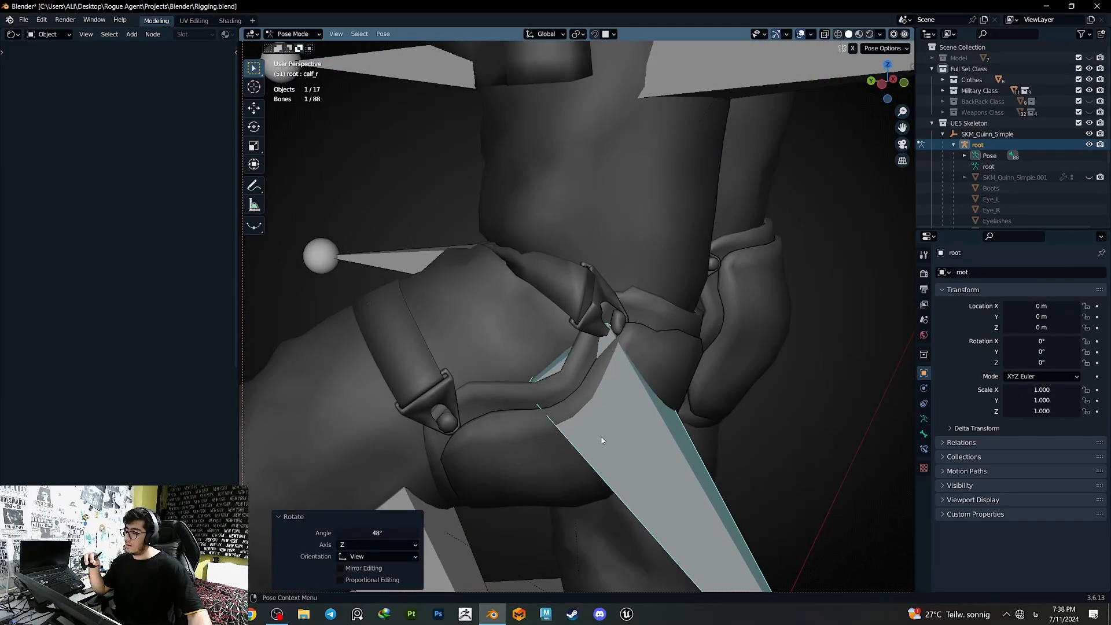
key(ctrl+z)
- Return to the left orthographic view, repeat the calf_r bend test on the whole knee pad, and undo every rotation
ctrl+middle_drag(659, 300, 658, 346)
click(883, 85)
key(r)
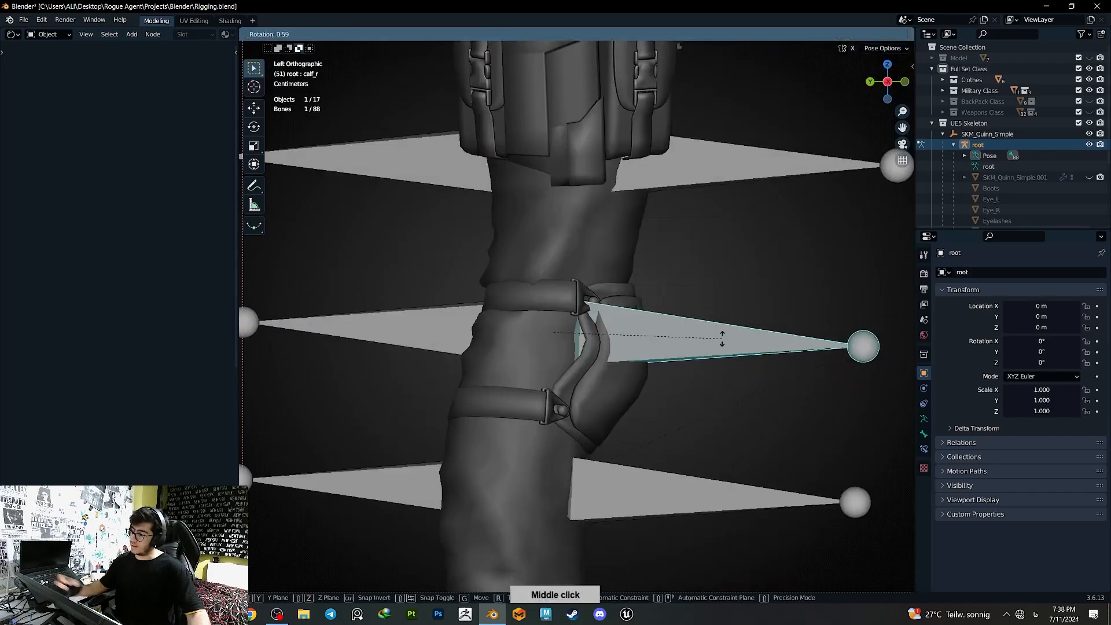
click(669, 471)
key(ctrl+z)
key(r)
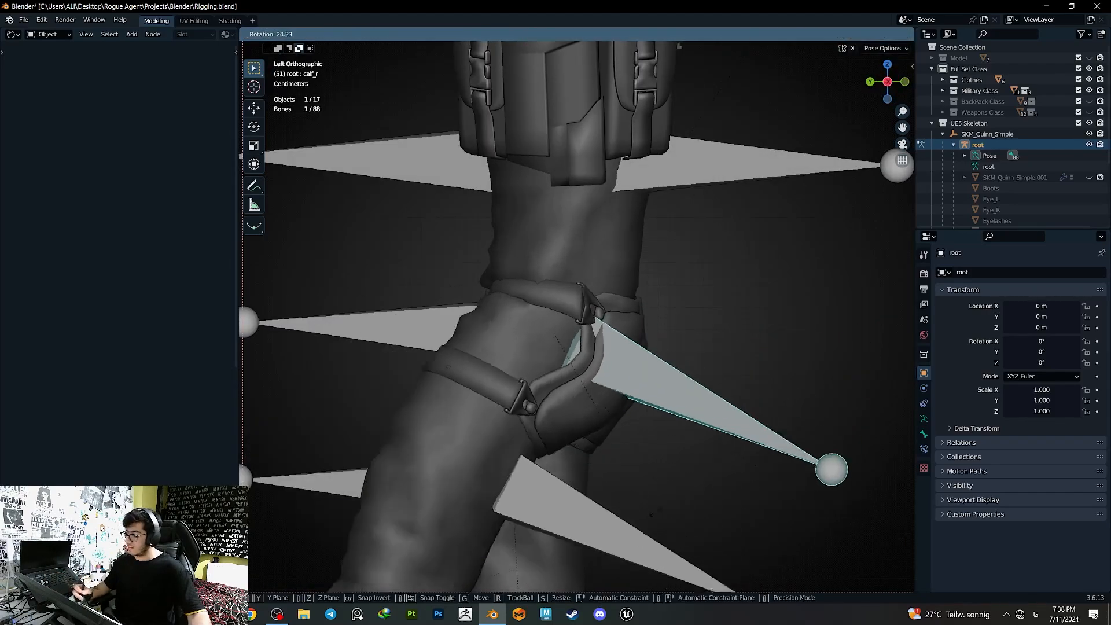
click(565, 501)
key(ctrl+z)
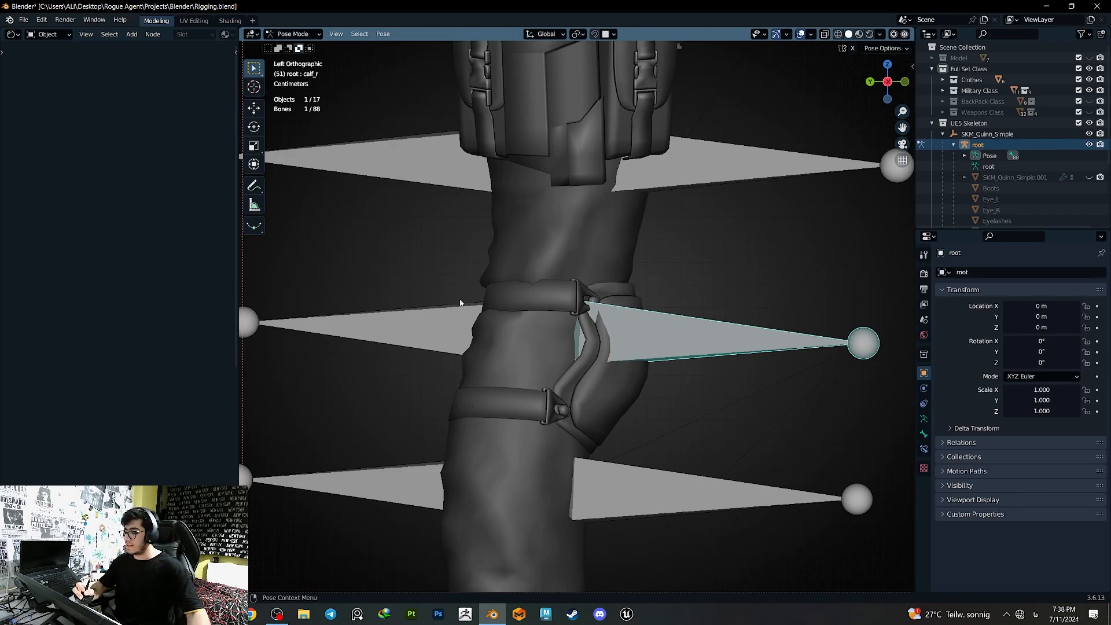
scroll(415, 296, down, 4)
key(r)
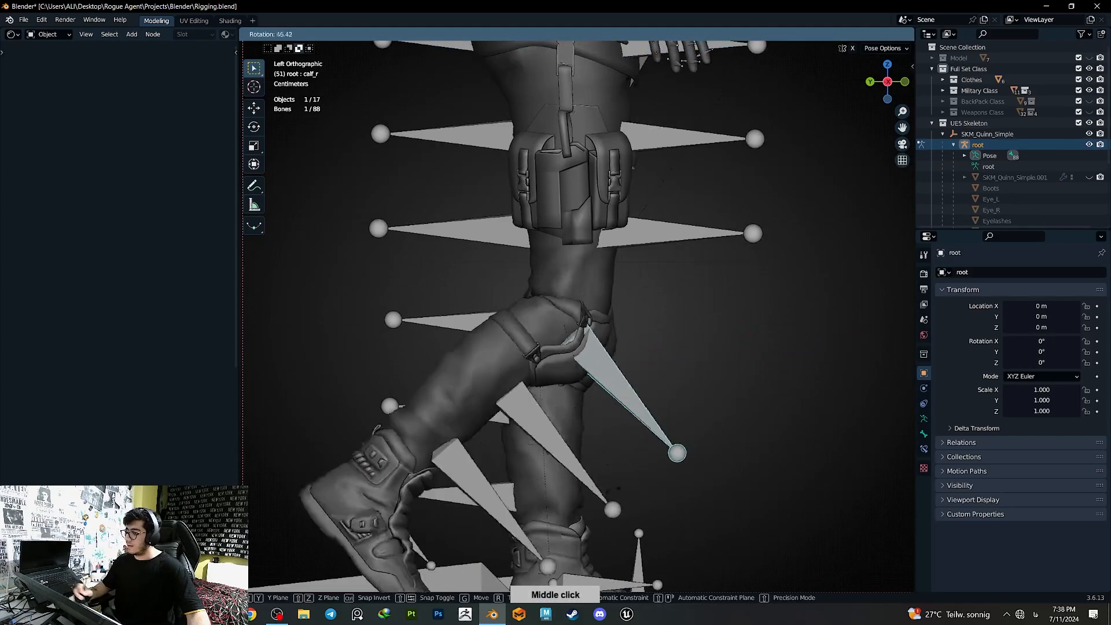
click(670, 441)
key(ctrl+z)
- Return to Object Mode and select the knee pads
middle_drag(670, 440, 649, 408)
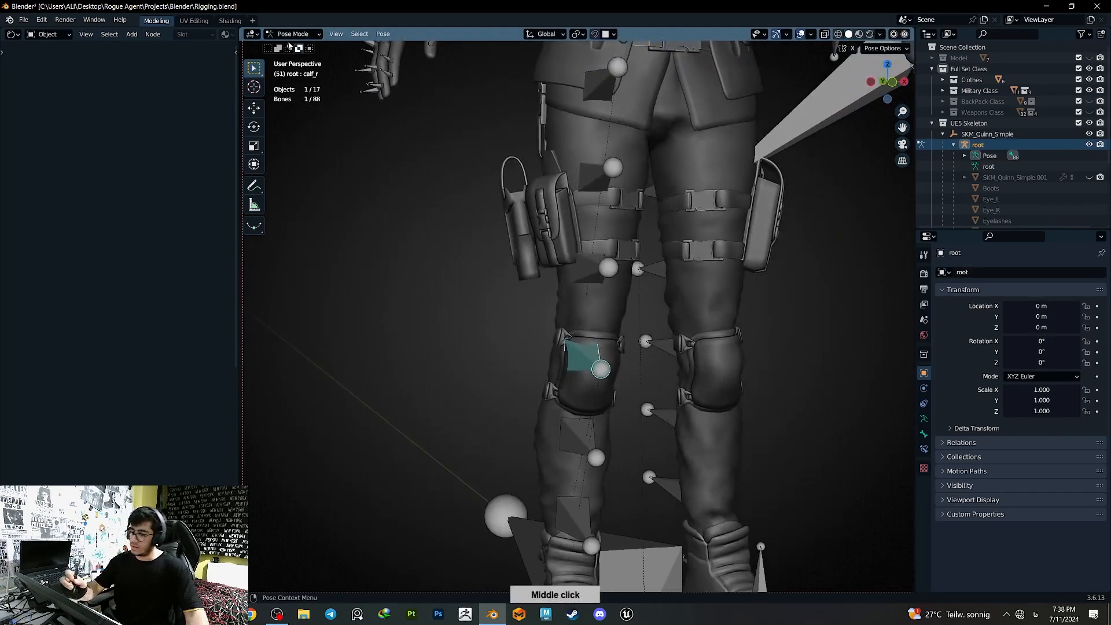
key(ctrl+Tab)
middle_drag(695, 376, 684, 342)
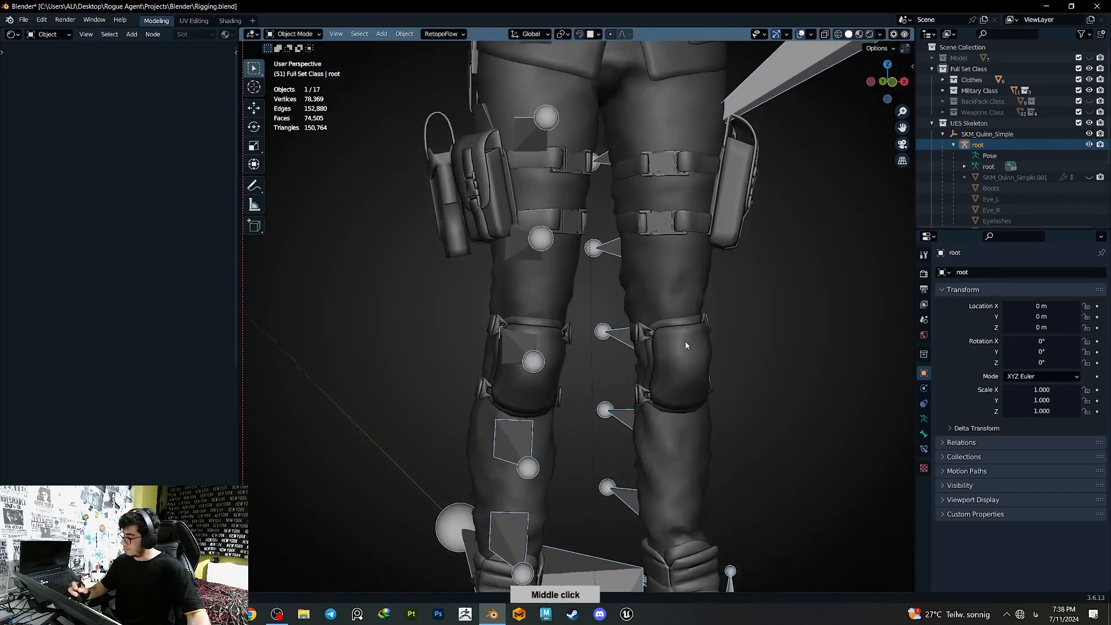
click(697, 381)
scroll(702, 370, up, 4)
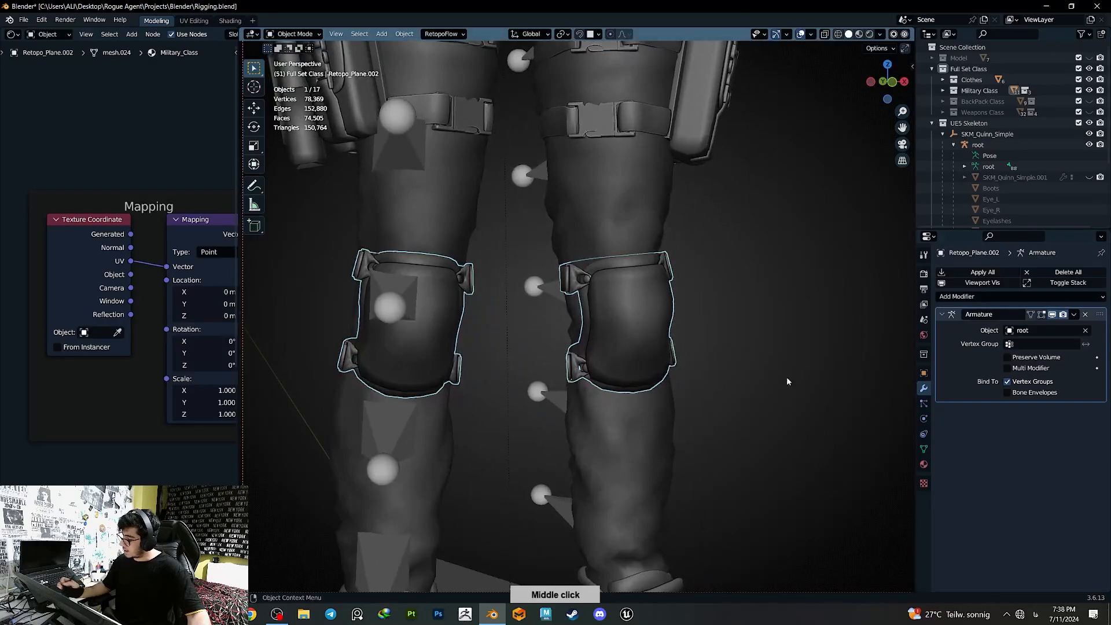
- Put root in Pose Mode, bend the opposite leg's calf bone to test its knee pad, and undo back to Object Mode
click(549, 291)
key(q)
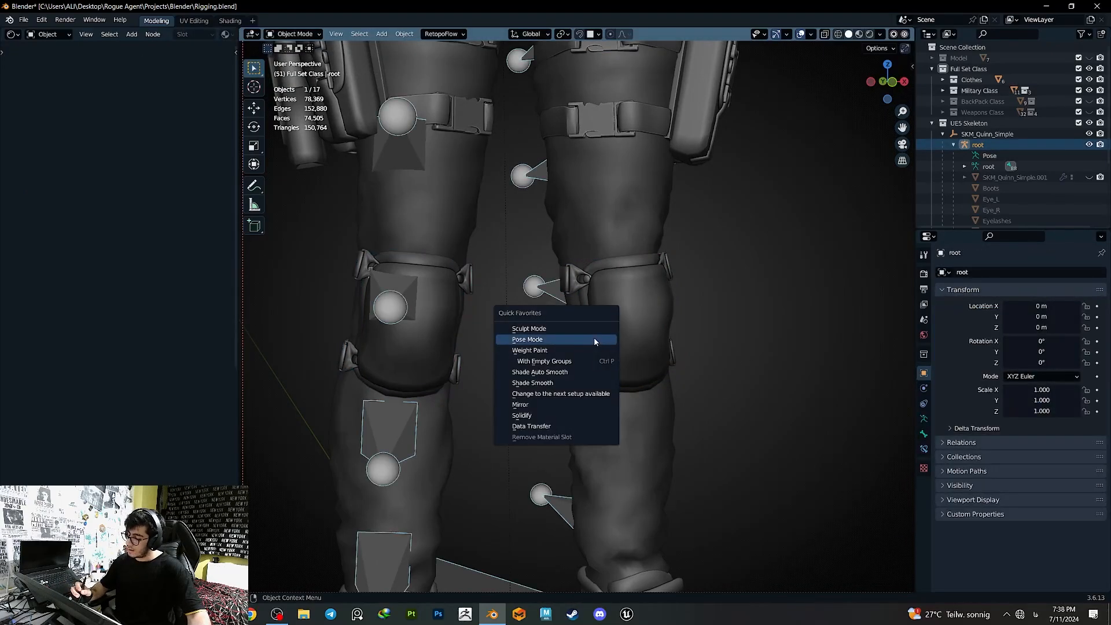
click(594, 336)
click(556, 292)
middle_drag(570, 298, 709, 324)
key(r)
click(668, 394)
middle_drag(792, 333, 613, 335)
scroll(613, 370, down, 4)
key(ctrl+z)
key(ctrl+z)
key(ctrl+z)
key(ctrl+z)
- Hide the Clothes collection to inspect the knee pads, save the file, and show the collection again
middle_drag(602, 435, 611, 425)
middle_drag(616, 319, 635, 316)
click(1089, 79)
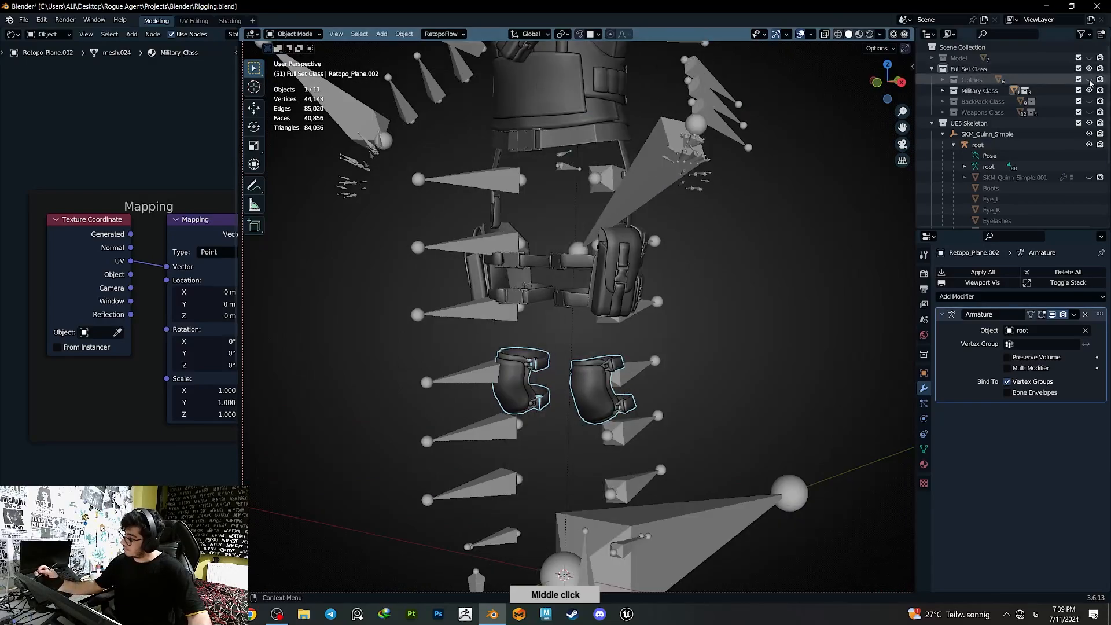
shift+middle_drag(591, 364, 587, 422)
ctrl+middle_drag(588, 422, 578, 346)
key(ctrl+s)
click(1089, 79)
- Try moving the thigh pouches and the holster to check which parts are separate objects, cancelling each move
click(617, 368)
click(596, 396)
key(g)
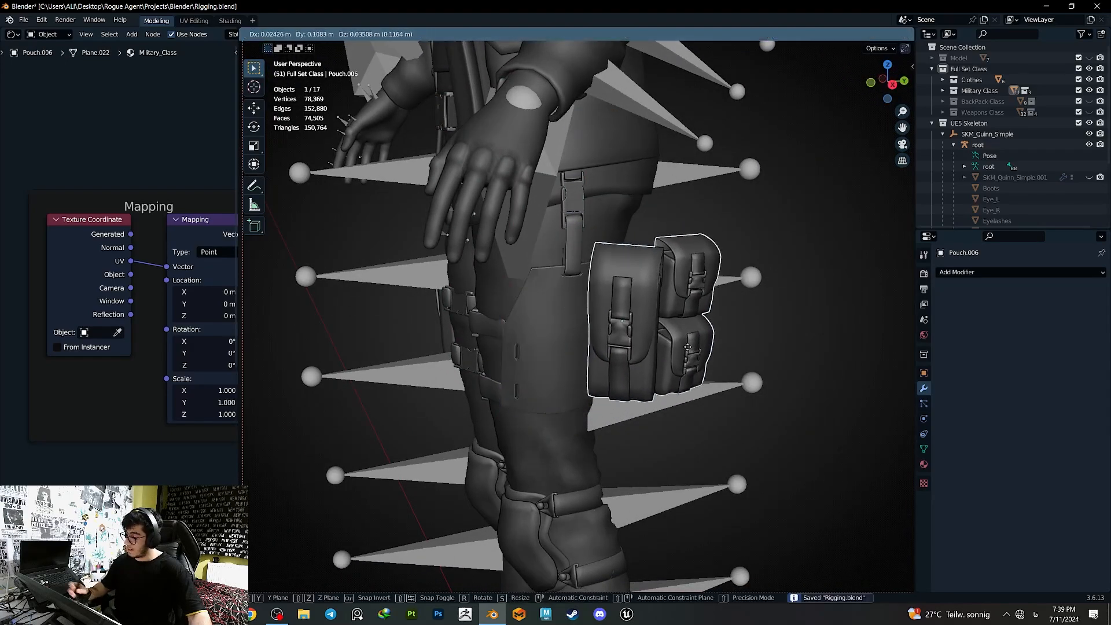
right_click(682, 363)
middle_drag(683, 363, 786, 324)
click(450, 322)
key(g)
right_click(438, 413)
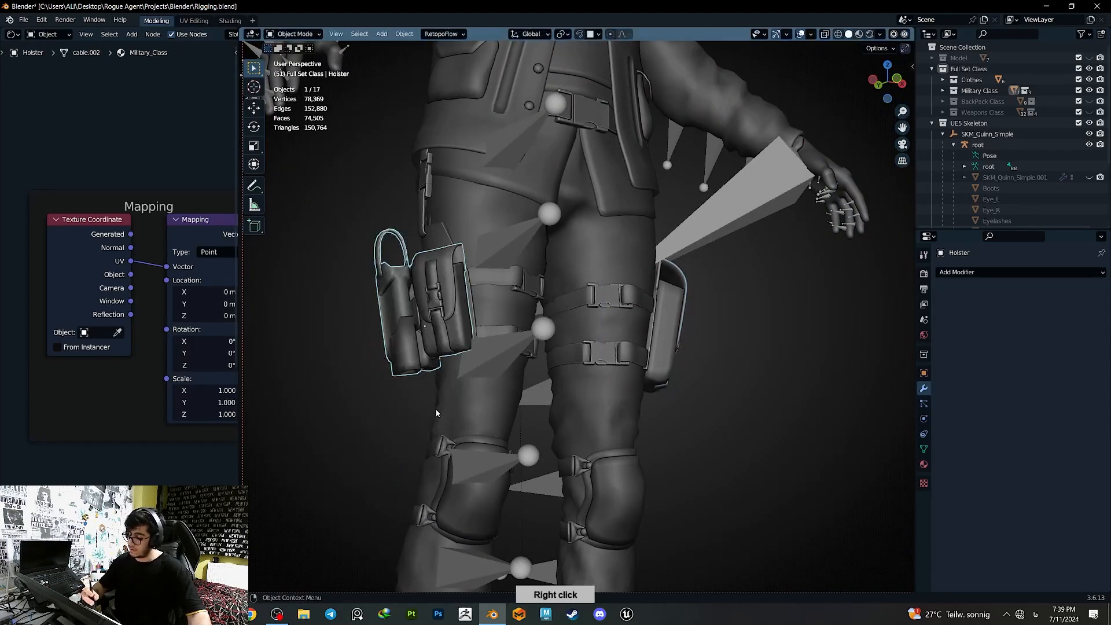
- Try moving the chest pouches to check what belongs to that object, and cancel the move
shift+middle_drag(562, 196, 550, 335)
scroll(549, 335, down, 3)
click(592, 178)
key(g)
right_click(683, 369)
right_click(709, 365)
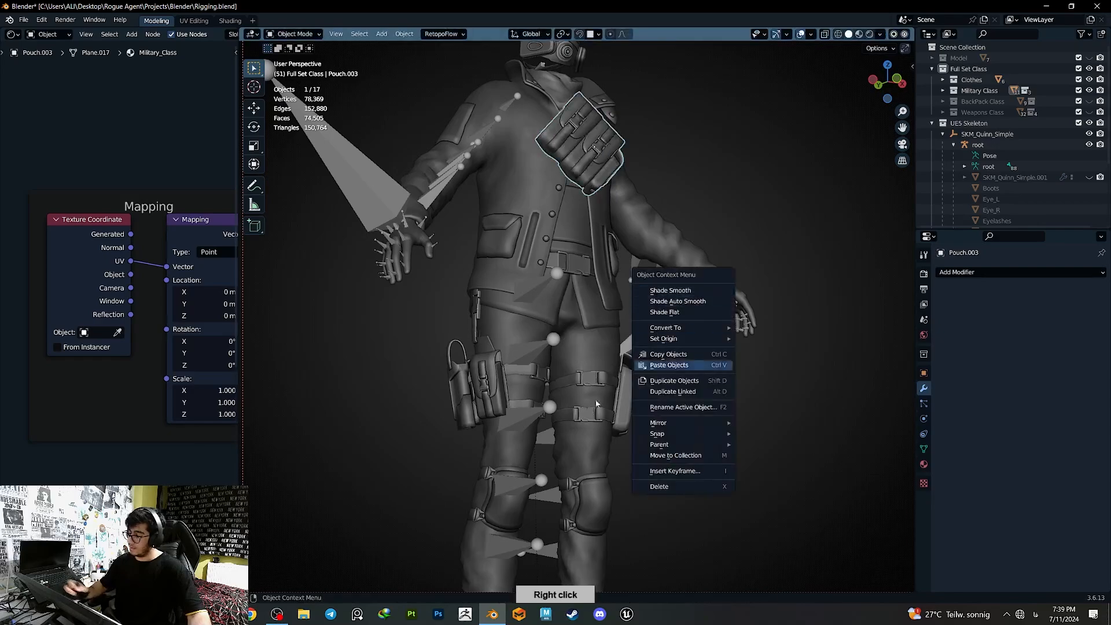
- Select the belts with their leg straps, checking the object's extent with test moves that are cancelled
click(595, 412)
key(g)
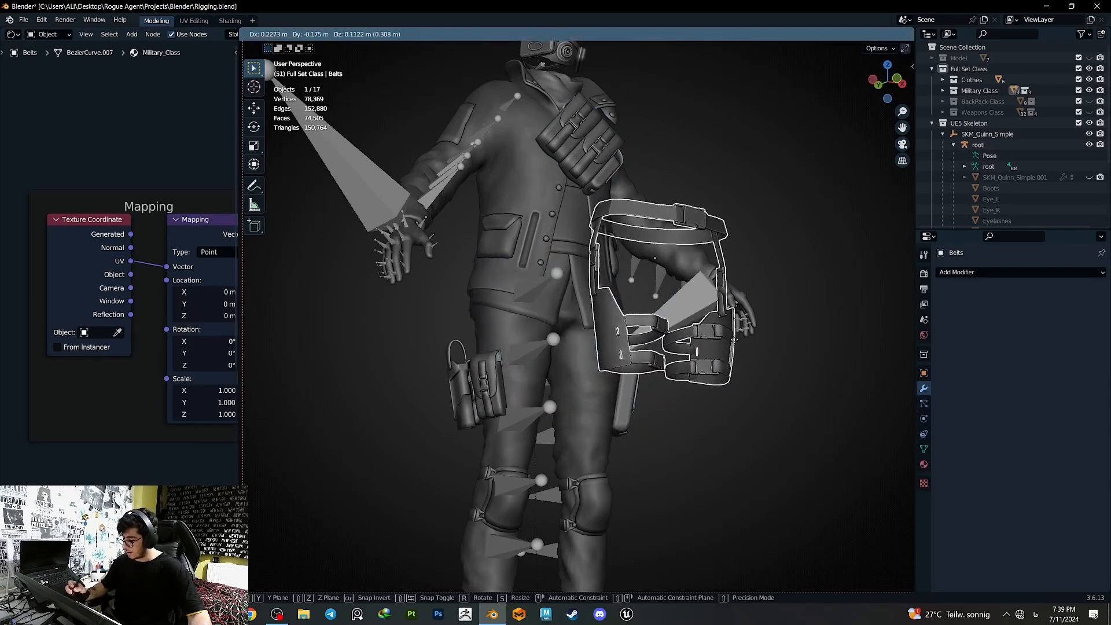
right_click(646, 373)
middle_drag(647, 373, 694, 382)
key(g)
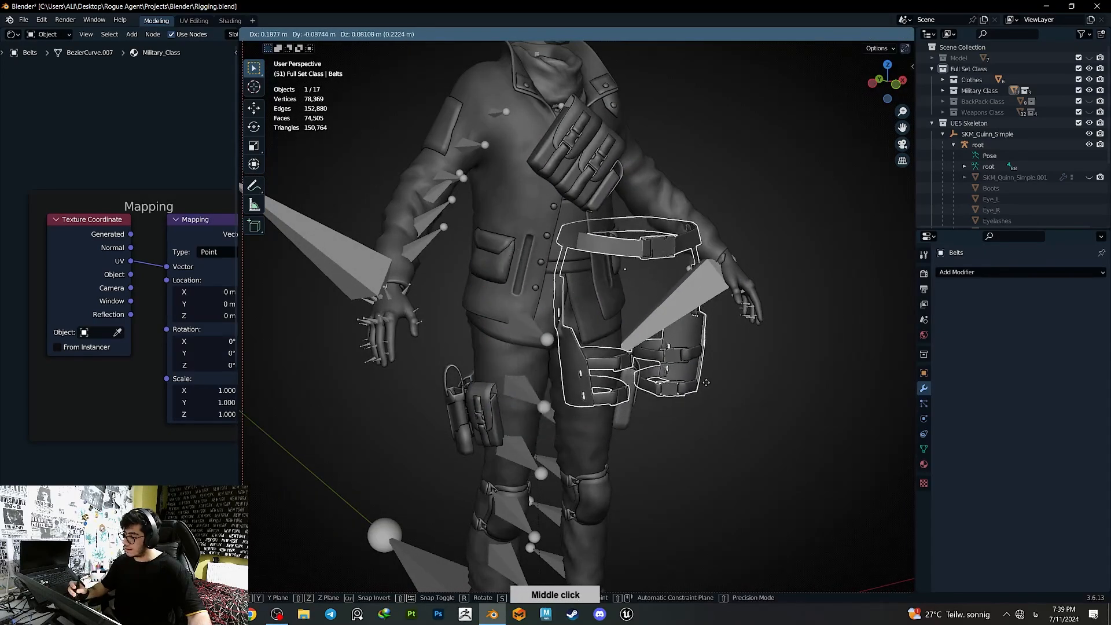
right_click(697, 389)
right_click(636, 393)
- Add a Data Transfer modifier to the belts and set its source to the unhidden SKM_Quinn_Simple.001 mesh
click(601, 480)
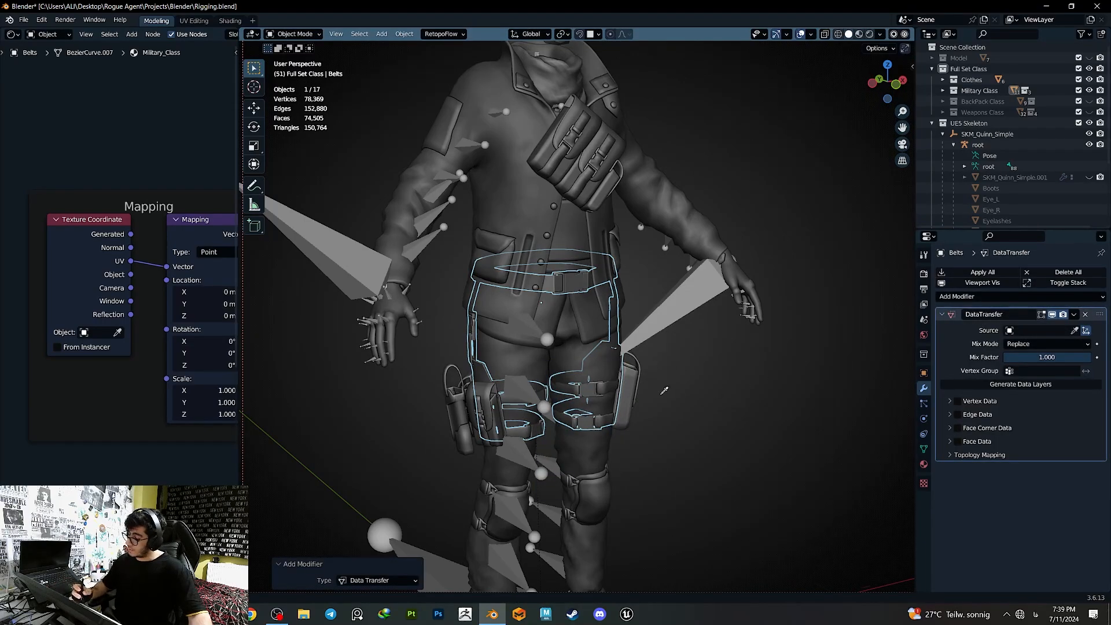
click(1089, 178)
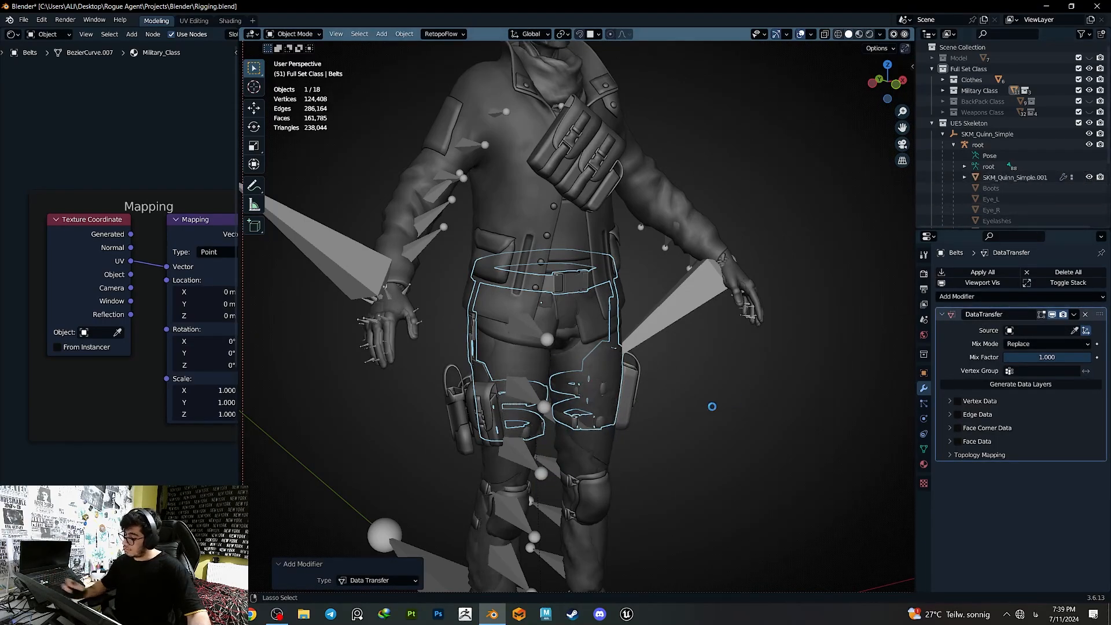
click(1069, 331)
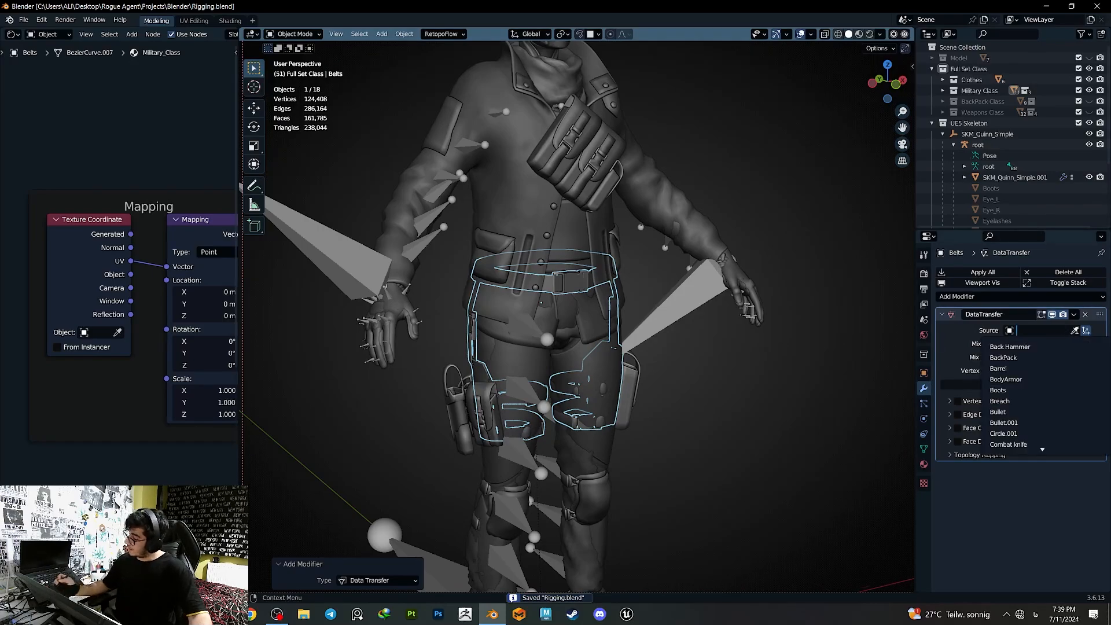
click(1073, 331)
shift+middle_drag(648, 337, 657, 382)
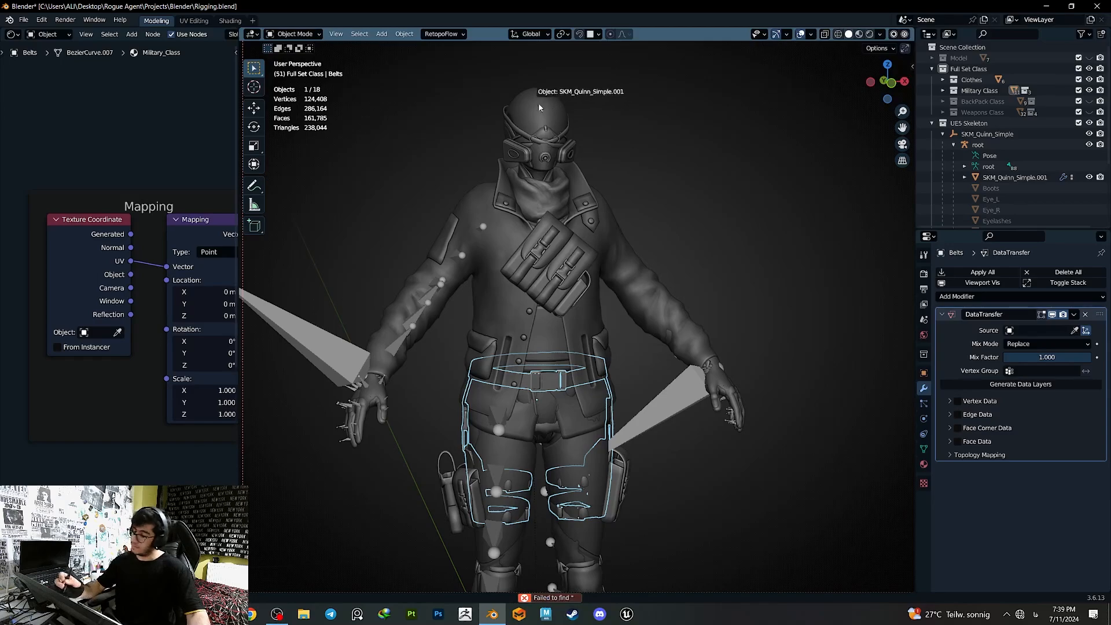
- Enable vertex group transfer under Vertex Data, generate the data layers, apply the modifier, and show the belts' vertex groups
click(949, 401)
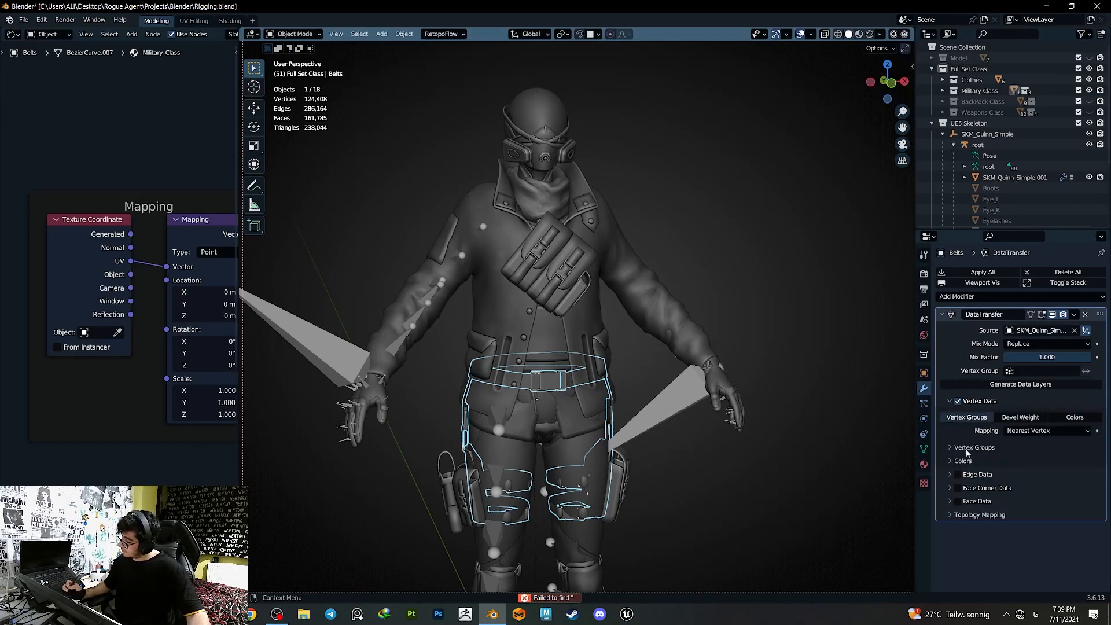
click(967, 448)
click(1034, 385)
key(ctrl+a)
click(924, 449)
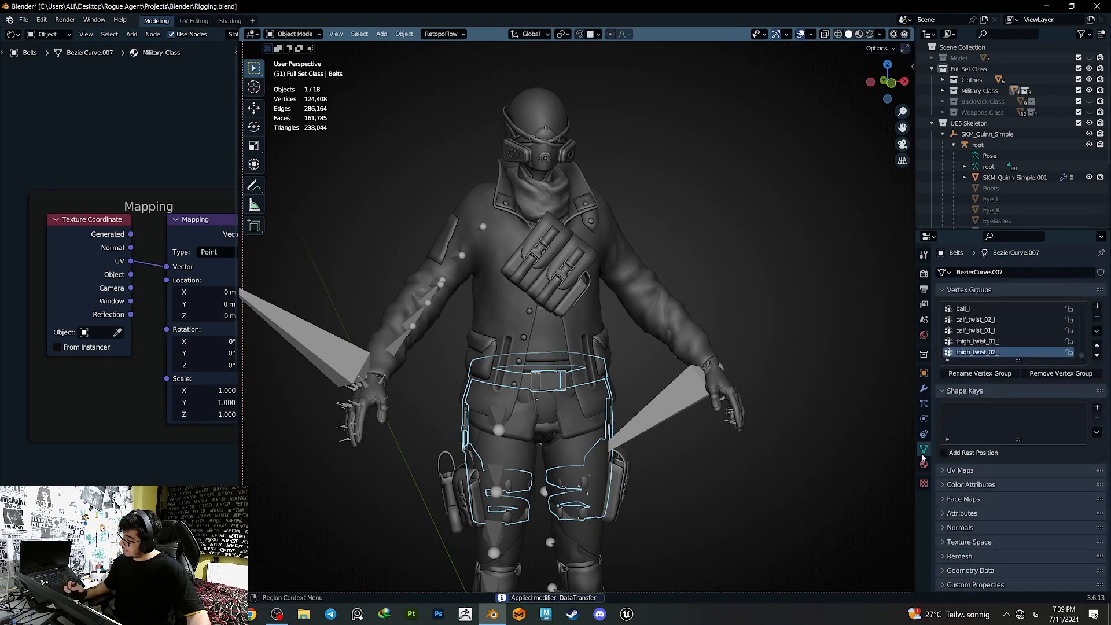
- Parent the belts to the root armature with Armature Deform With Empty Groups
shift+click(653, 424)
key(ctrl+p)
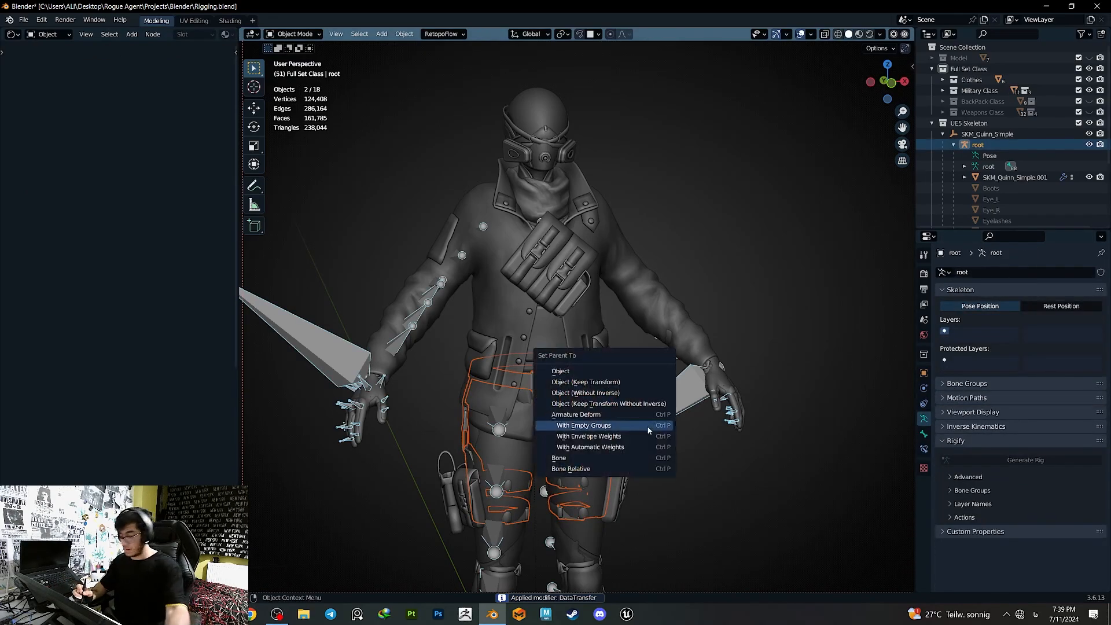
click(644, 423)
middle_drag(644, 423, 650, 349)
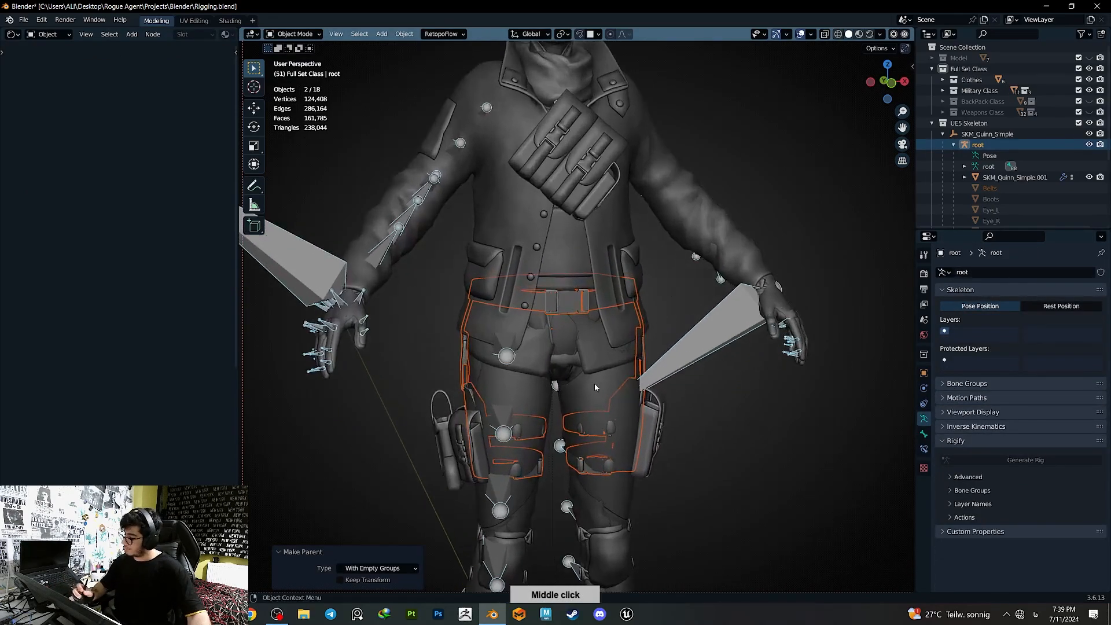
- Hide the SKM_Quinn_Simple.001 mesh and inspect the leg straps against the thighs
click(616, 415)
scroll(618, 349, up, 4)
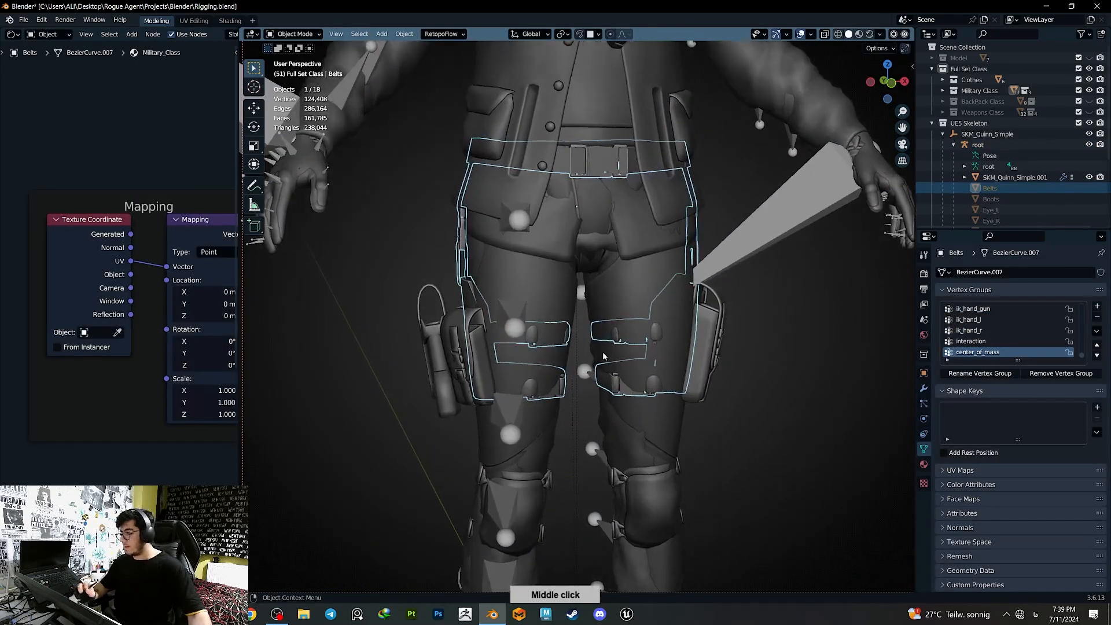
click(641, 302)
key(h)
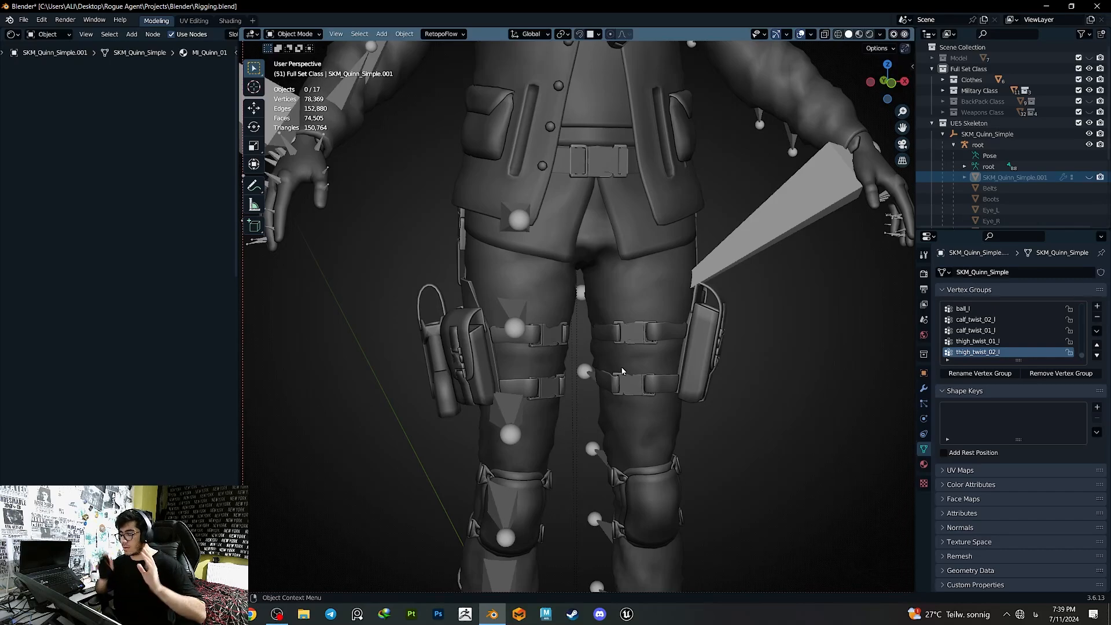
middle_drag(580, 331, 591, 307)
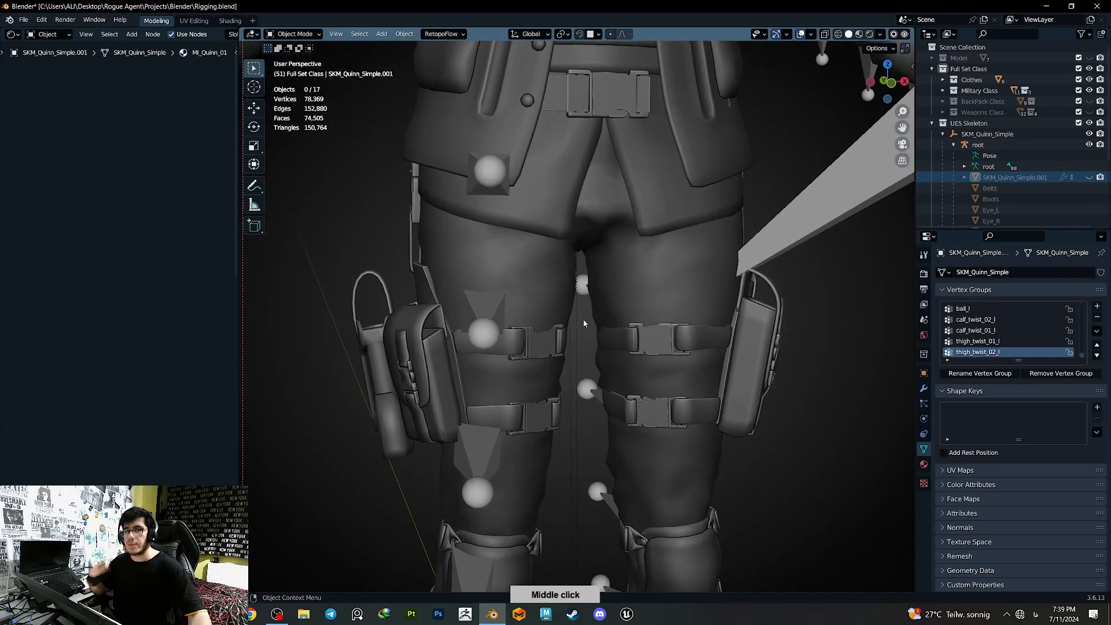
middle_drag(584, 323, 652, 373)
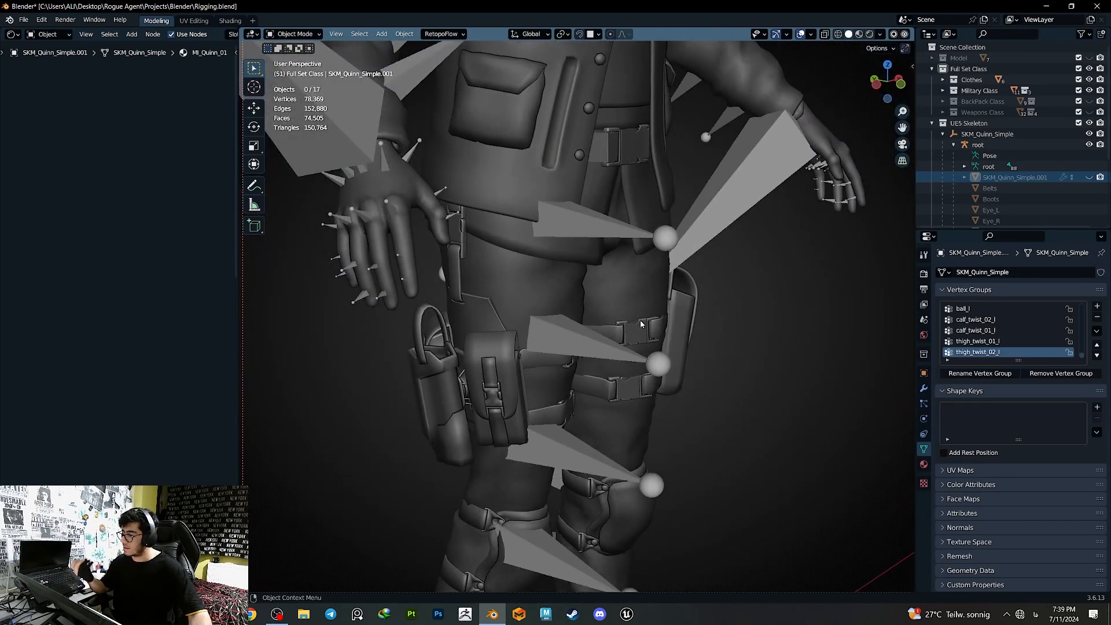
middle_drag(640, 320, 608, 373)
- Select the root armature together with the belts and enter Weight Paint mode on the belts
click(607, 375)
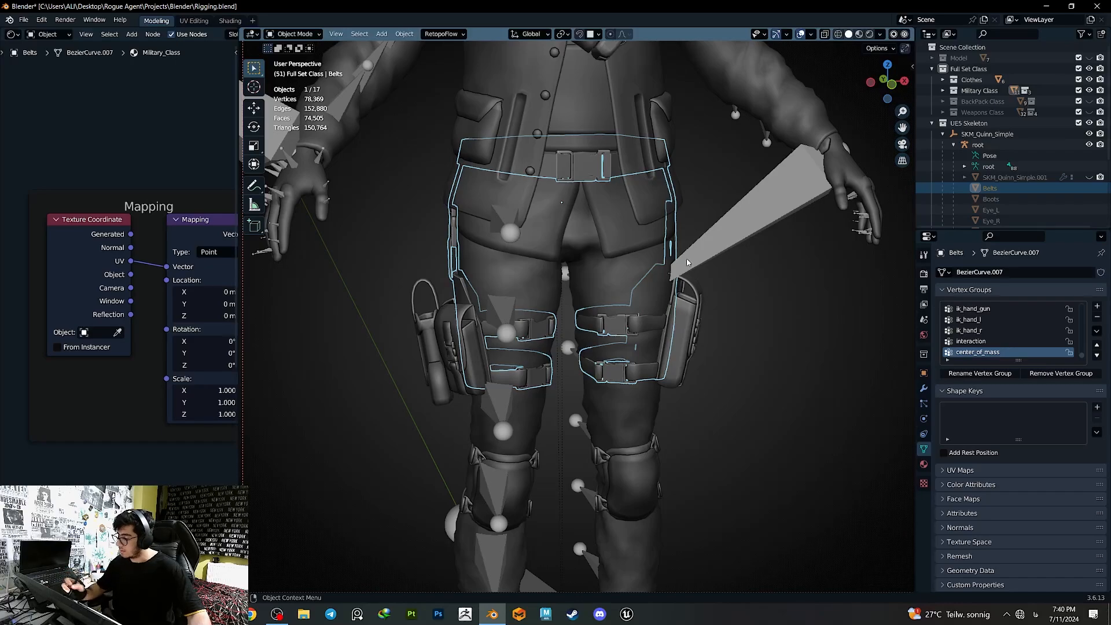
click(682, 298)
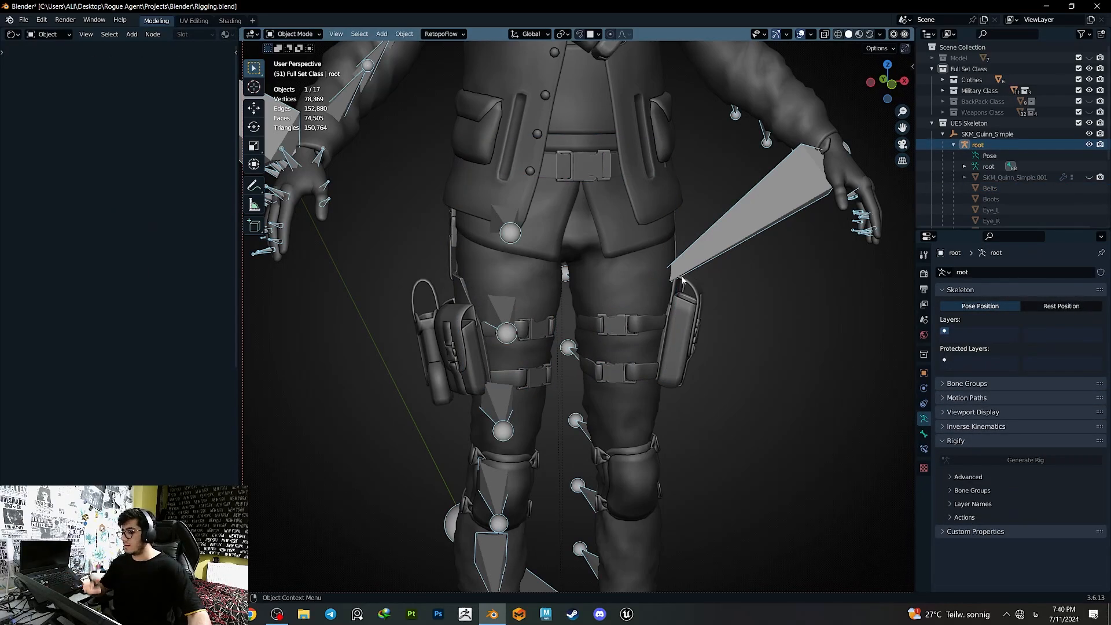
middle_drag(661, 350, 645, 328)
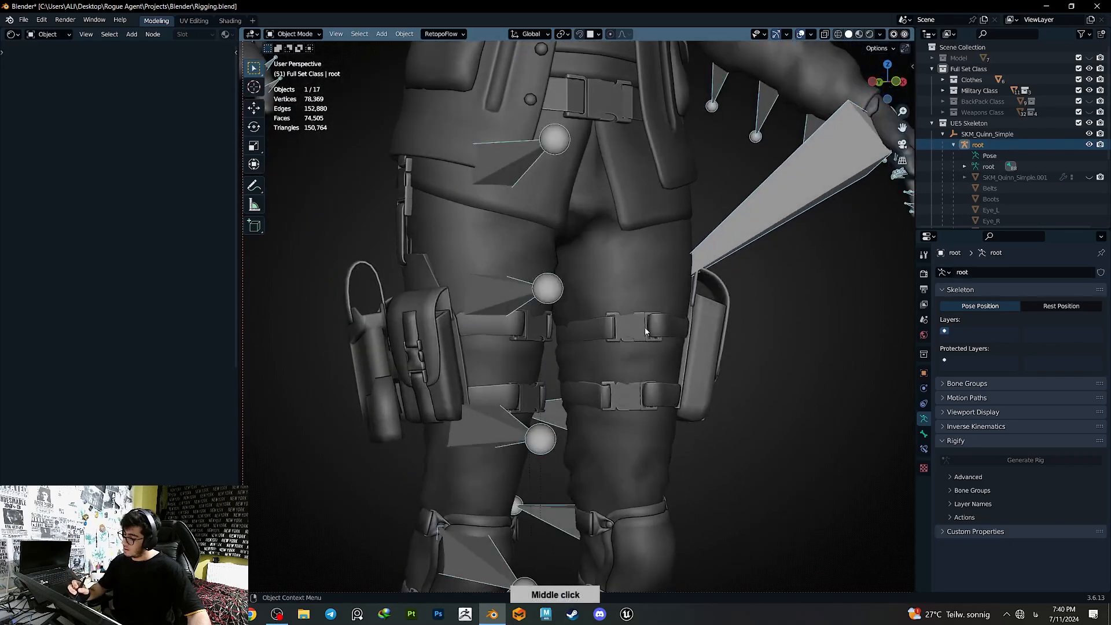
click(645, 328)
click(738, 229)
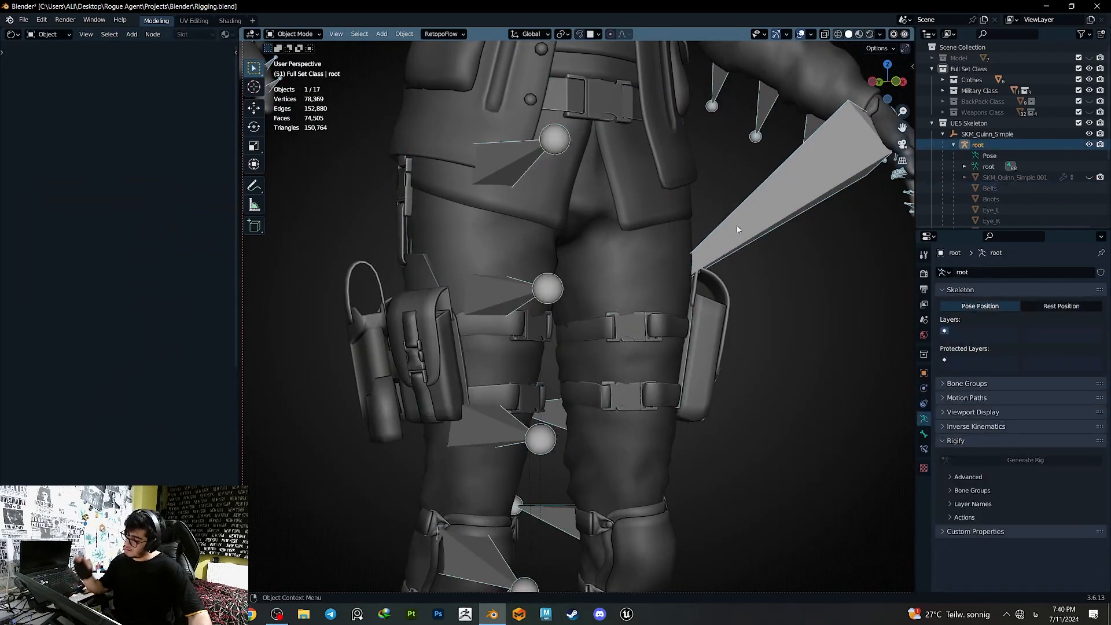
shift+click(648, 331)
key(q)
click(607, 260)
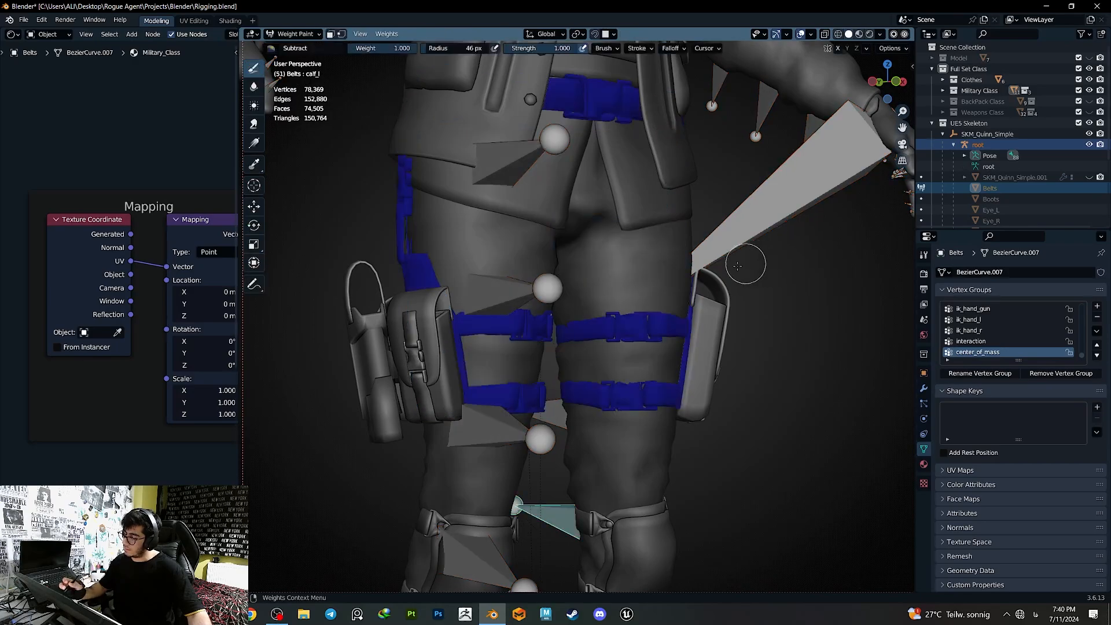
- Test the belts' deformation by rotating the thigh_r bone in a solid side view, undoing each rotation
middle_drag(607, 263, 636, 355)
key(r)
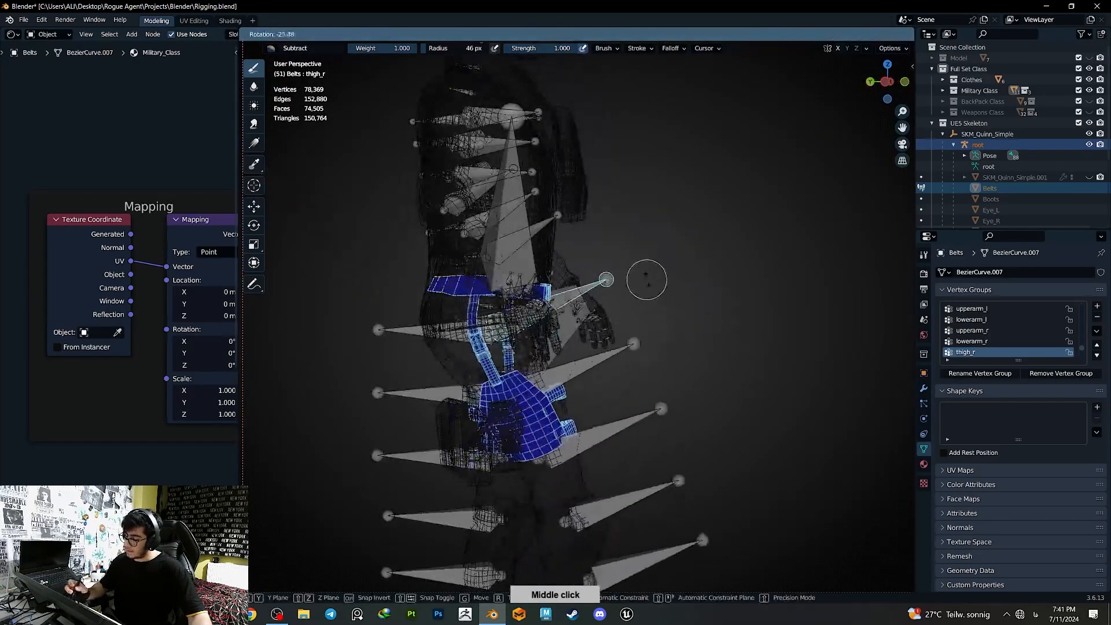
click(645, 282)
key(ctrl+z)
key(shift+z)
key(r)
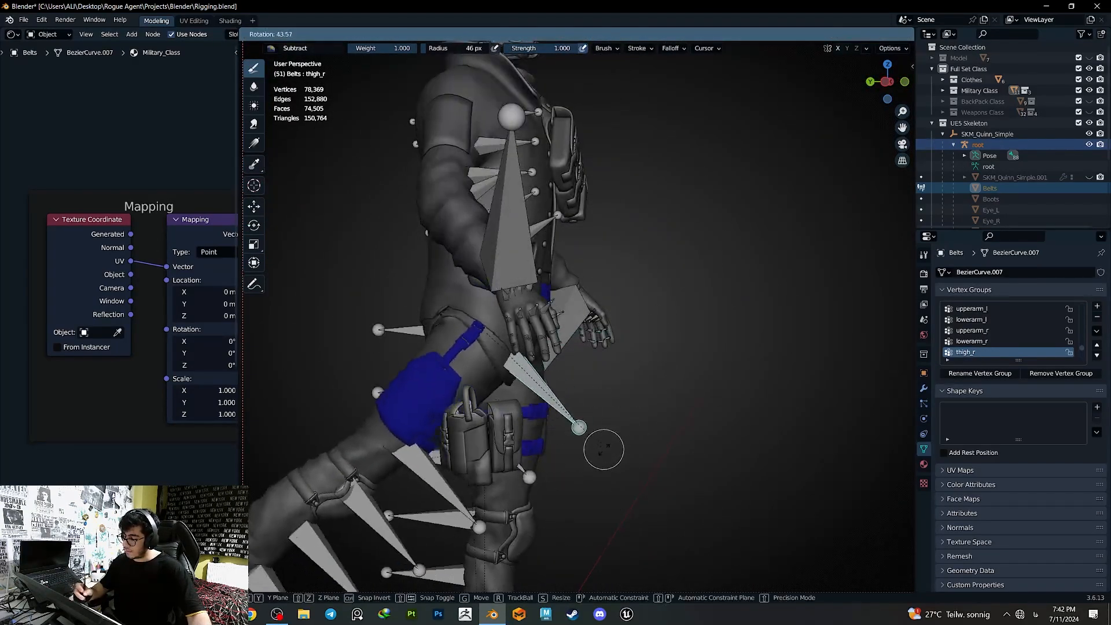
click(637, 345)
key(ctrl+z)
- Test-rotate the calf_r bone and the thigh_r bone again to check the straps, reverting each pose
ctrl+middle_drag(583, 497, 617, 501)
ctrl+click(579, 475)
key(r)
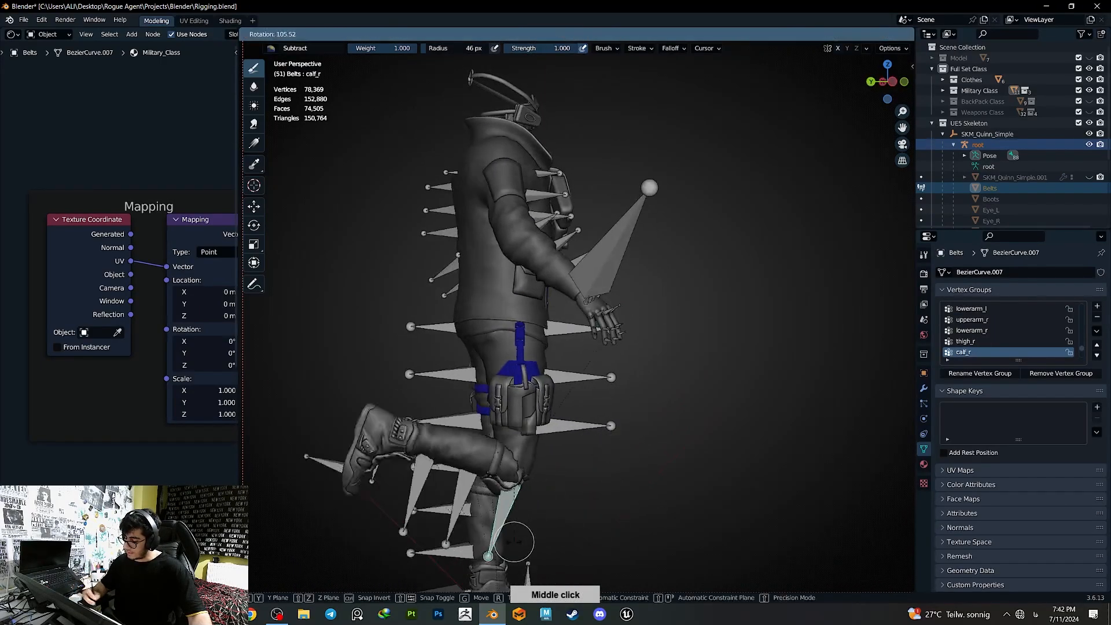
click(600, 521)
key(ctrl+z)
ctrl+click(576, 332)
key(r)
mouse_move(592, 363)
middle_down()
mouse_move(578, 370)
mouse_move(577, 490)
mouse_move(595, 342)
mouse_move(580, 376)
middle_up()
click(566, 377)
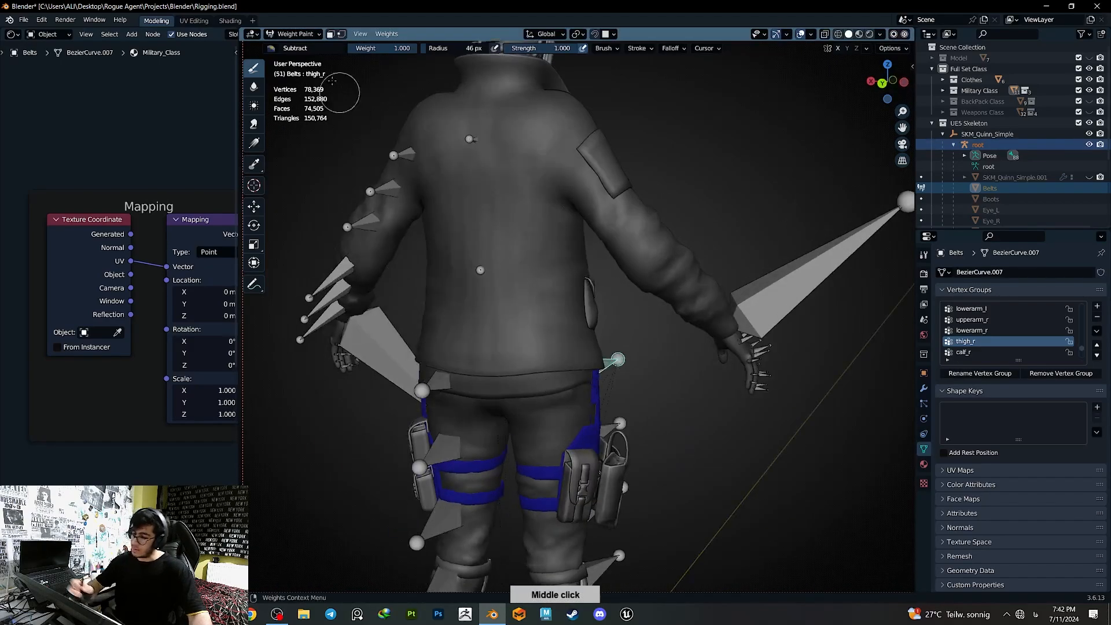
- Leave weight painting on the belts and open the jacket isolated in Weight Paint mode with the armature
click(295, 34)
click(298, 46)
mouse_move(498, 324)
middle_down()
mouse_move(532, 340)
mouse_move(570, 400)
mouse_move(627, 443)
middle_up()
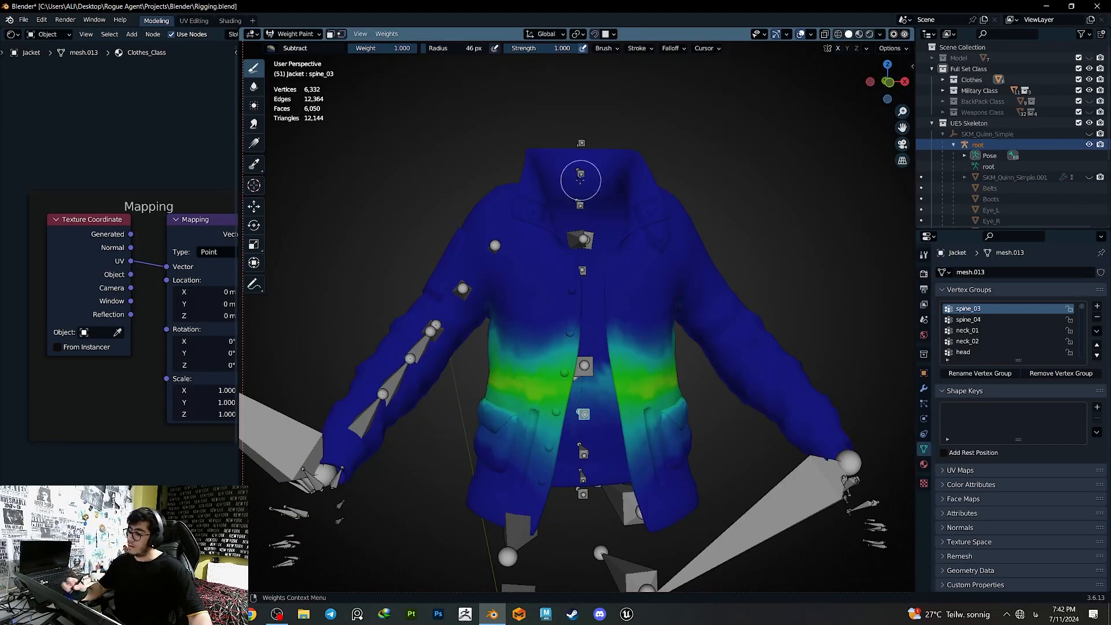
- Test the jacket's deformation by rotating the spine_03 bone freely, and undo the rotation
ctrl+click(580, 174)
ctrl+click(583, 413)
middle_drag(583, 412, 706, 325)
key(r)
key(r)
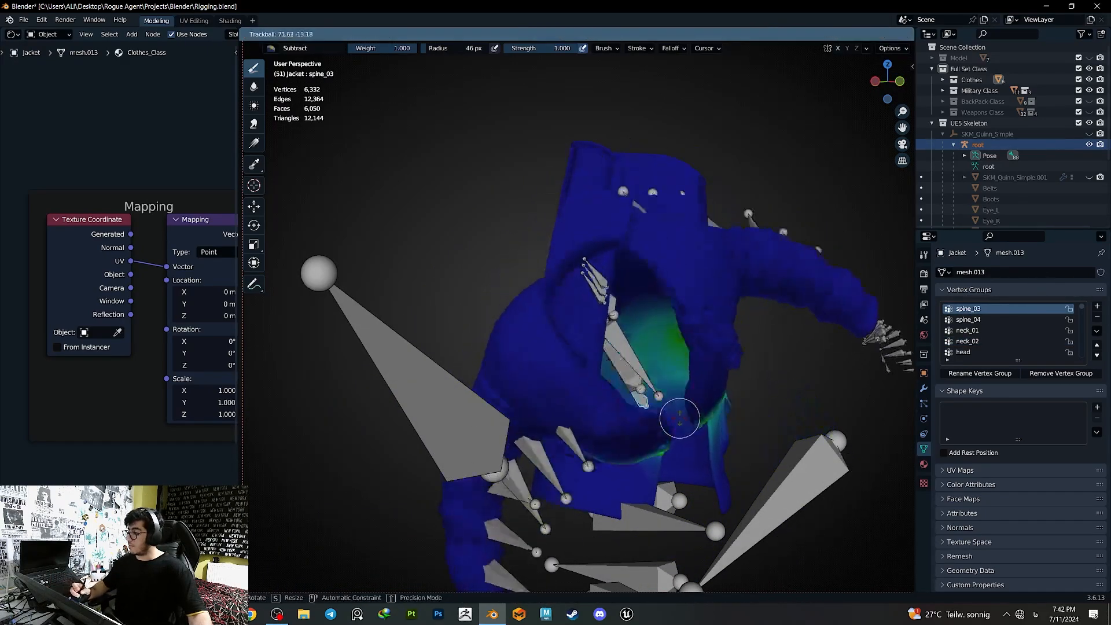
click(679, 415)
key(ctrl+z)
- Test-rotate the neck_01 bone to check the jacket collar's deformation, and undo the rotation
ctrl+middle_drag(699, 275, 566, 345)
ctrl+click(521, 254)
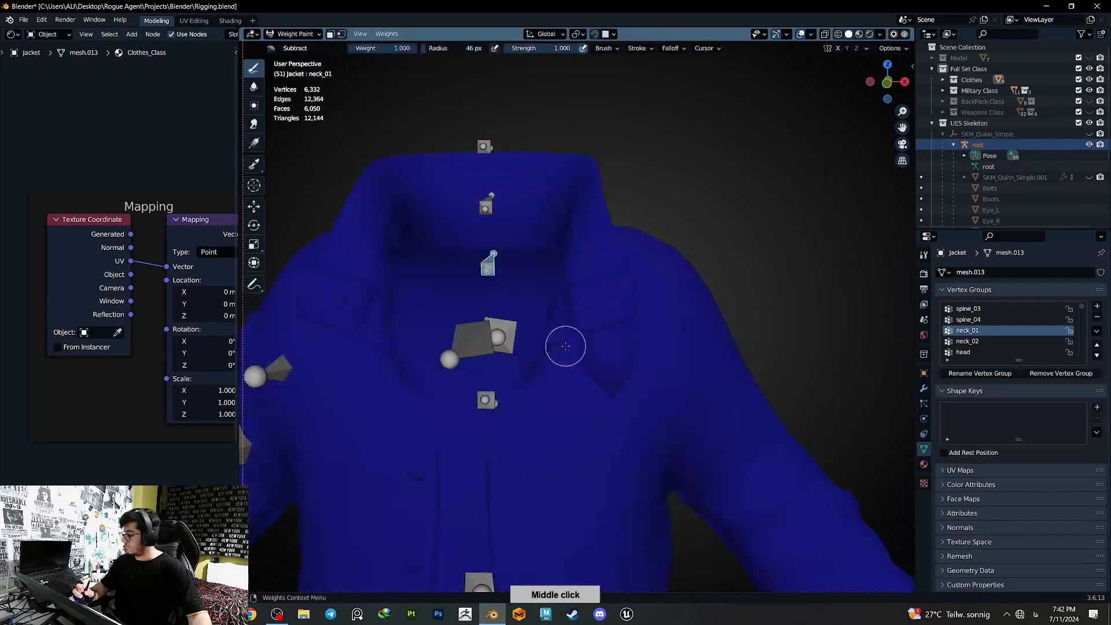
key(r)
key(r)
click(594, 348)
key(ctrl+z)
- Test-rotate the spine_05 bone to check its influence on the jacket and collar, cancelling each rotation
ctrl+click(489, 399)
key(r)
key(r)
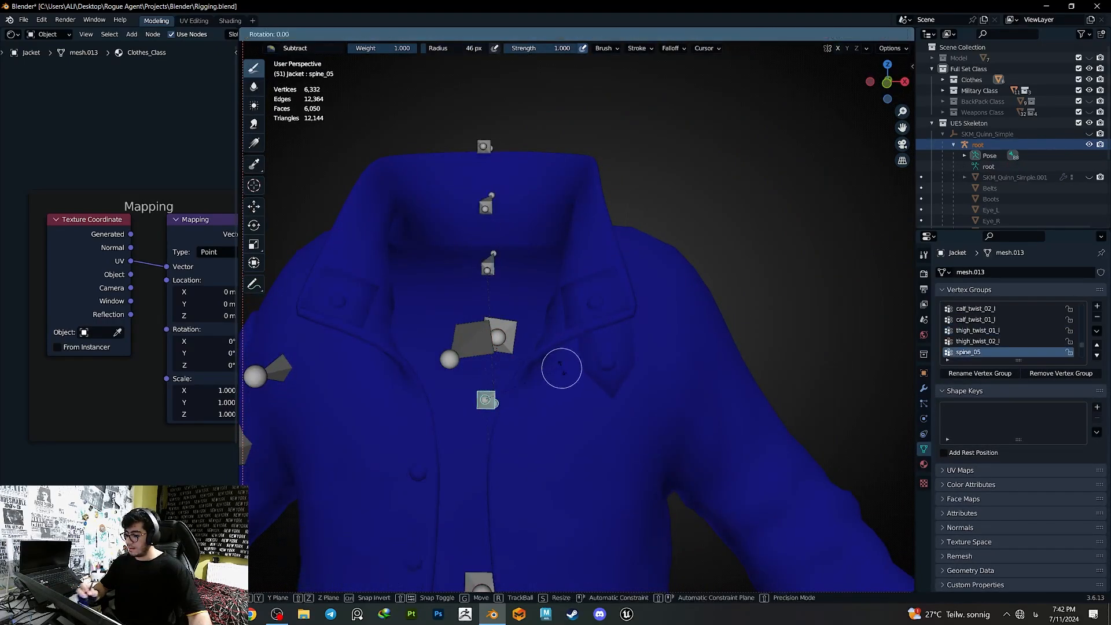
right_click(570, 391)
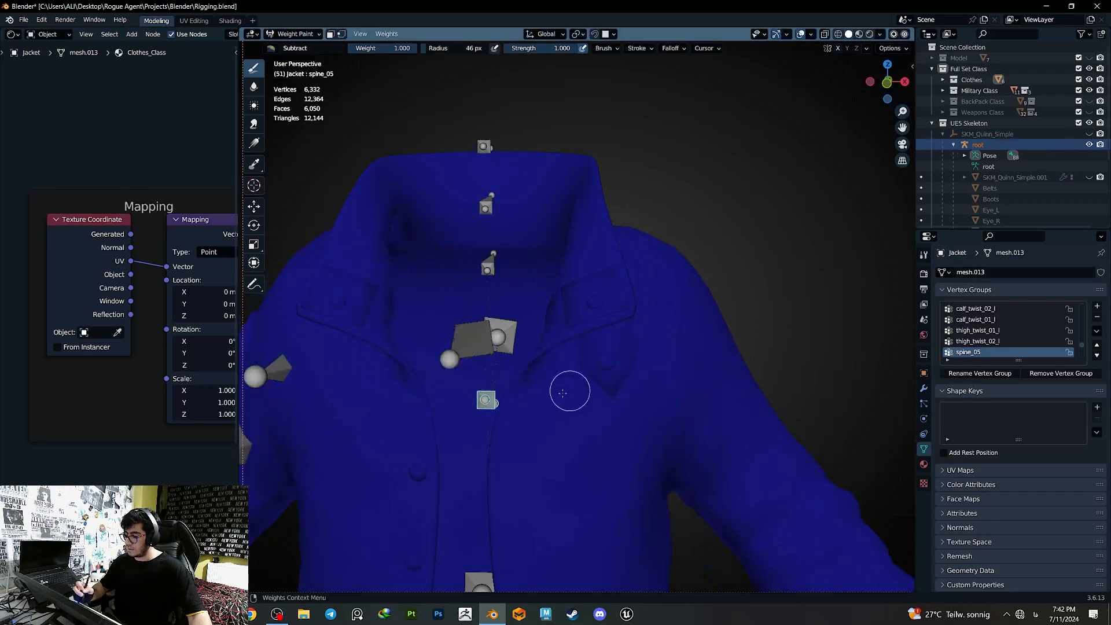
middle_drag(485, 400, 597, 312)
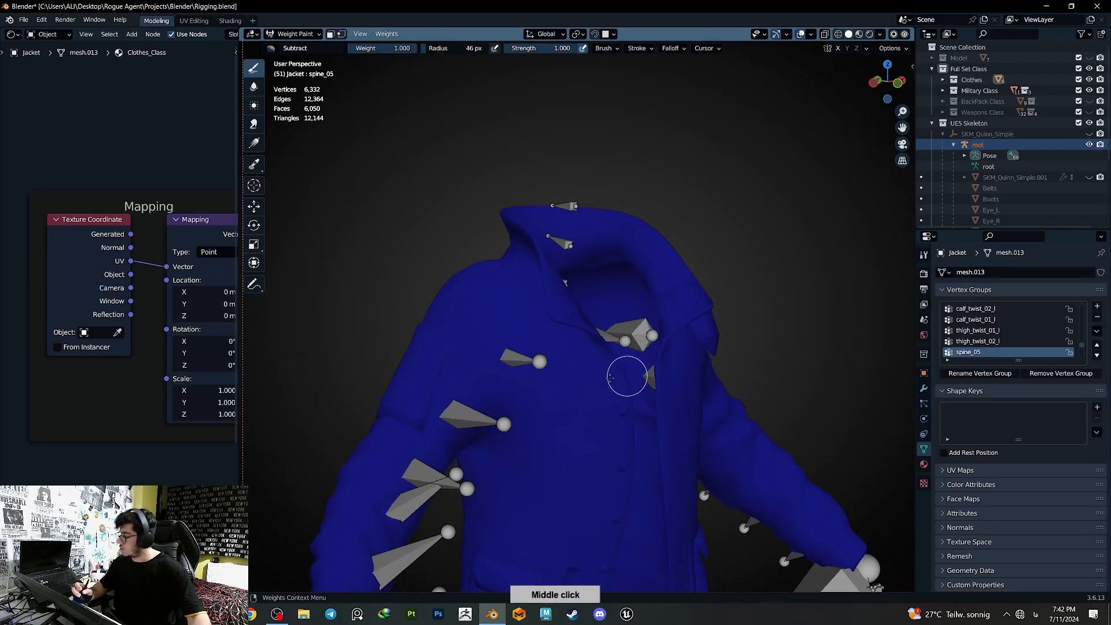
middle_drag(610, 377, 662, 374)
key(r)
key(r)
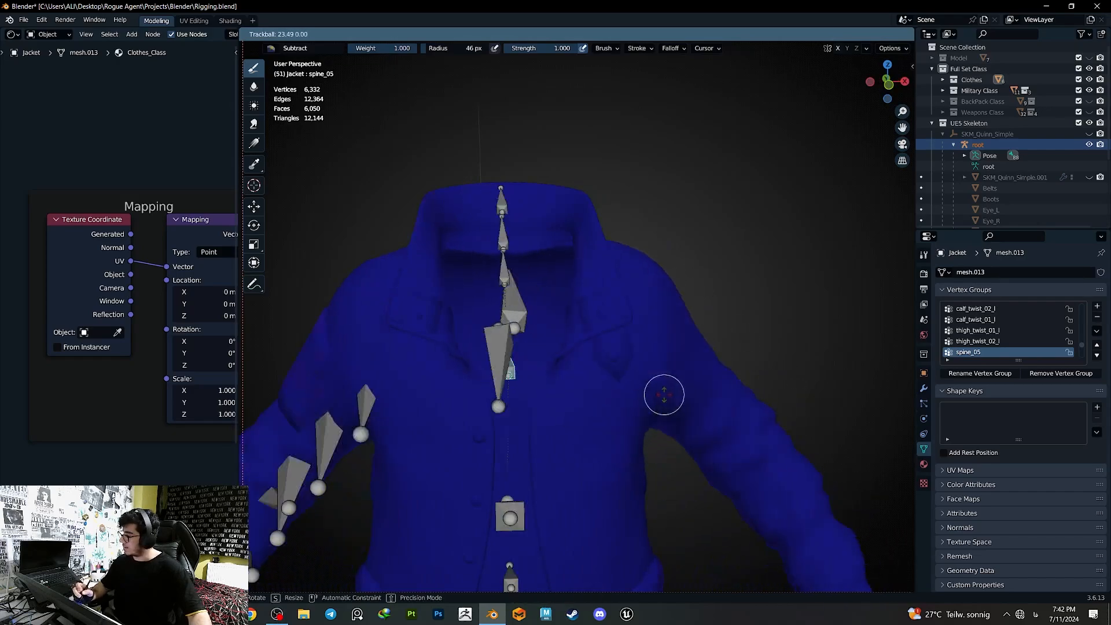
right_click(664, 395)
key(Tab)
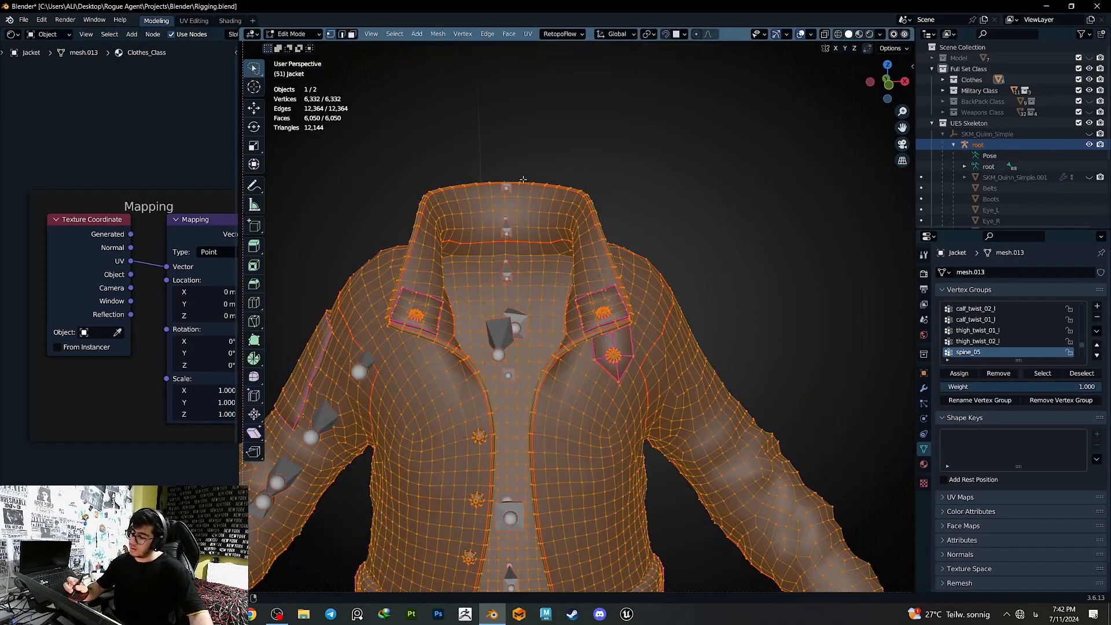
alt+click(523, 181)
middle_drag(552, 279, 699, 290)
key(a)
key(Tab)
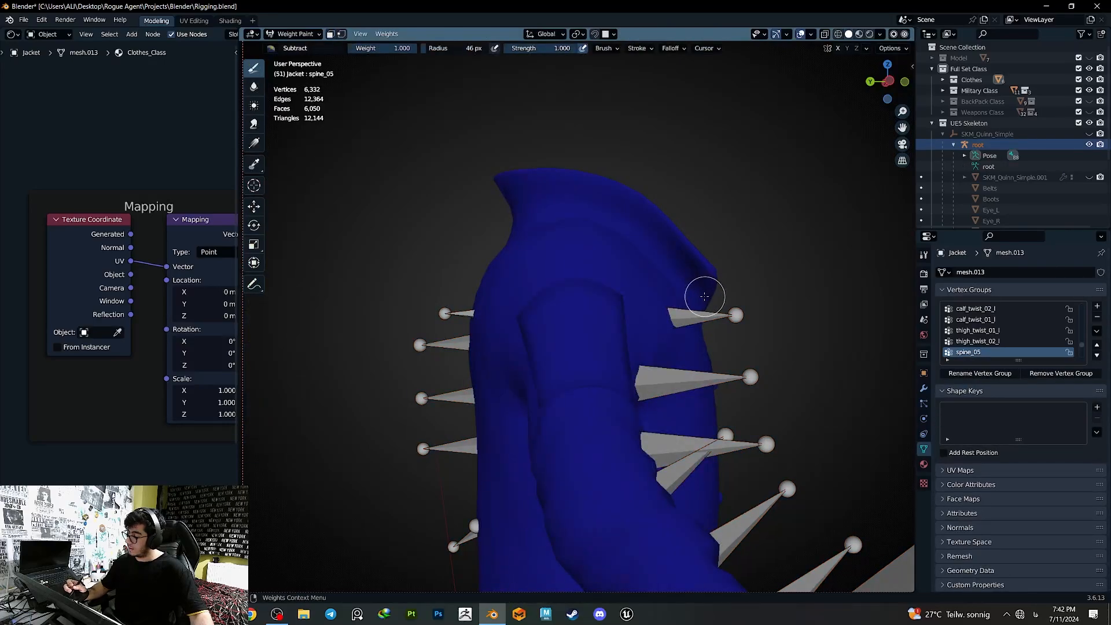
- In Edit Mode, select the jacket collar's vertices through the mesh and grow the selection toward the collar base
key(Tab)
click(720, 292)
mouse_move(721, 292)
mouse_down()
mouse_move(532, 204)
mouse_move(767, 145)
mouse_move(732, 301)
mouse_up()
key(alt+z)
mouse_move(670, 246)
mouse_down()
mouse_move(565, 94)
mouse_move(735, 240)
mouse_up()
middle_drag(734, 240, 715, 304)
mouse_move(669, 270)
mouse_down()
mouse_move(521, 213)
mouse_move(717, 298)
mouse_up()
key(ctrl+plus)
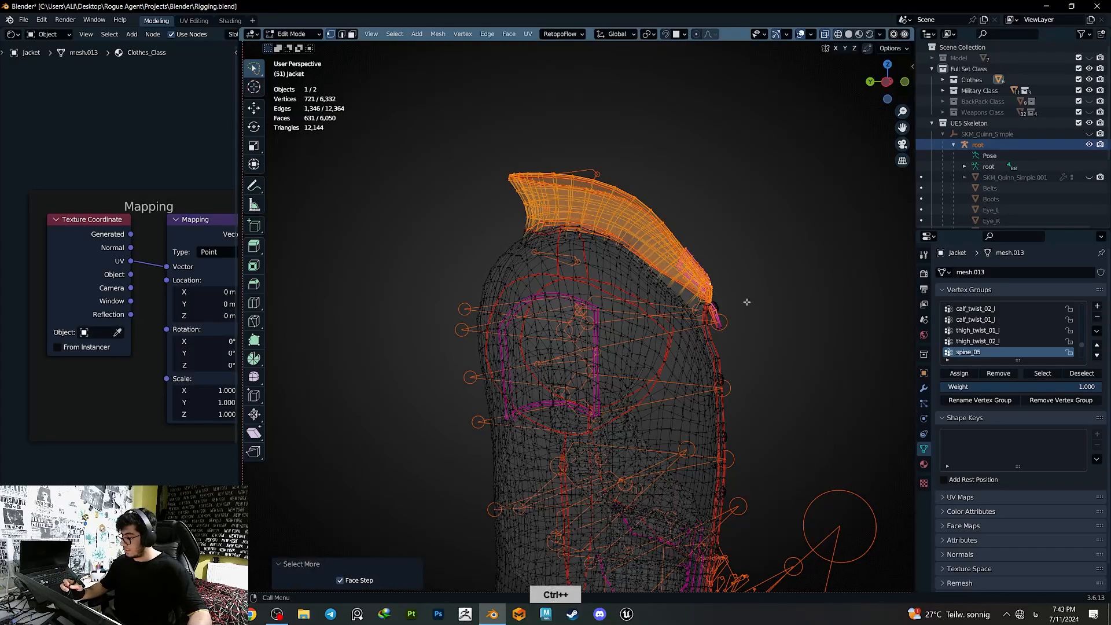
- Extend the jacket collar selection with the edge loop at its base and the linked strap and button geometry
key(shift+z)
middle_drag(660, 285, 813, 323)
alt+shift+click(686, 311)
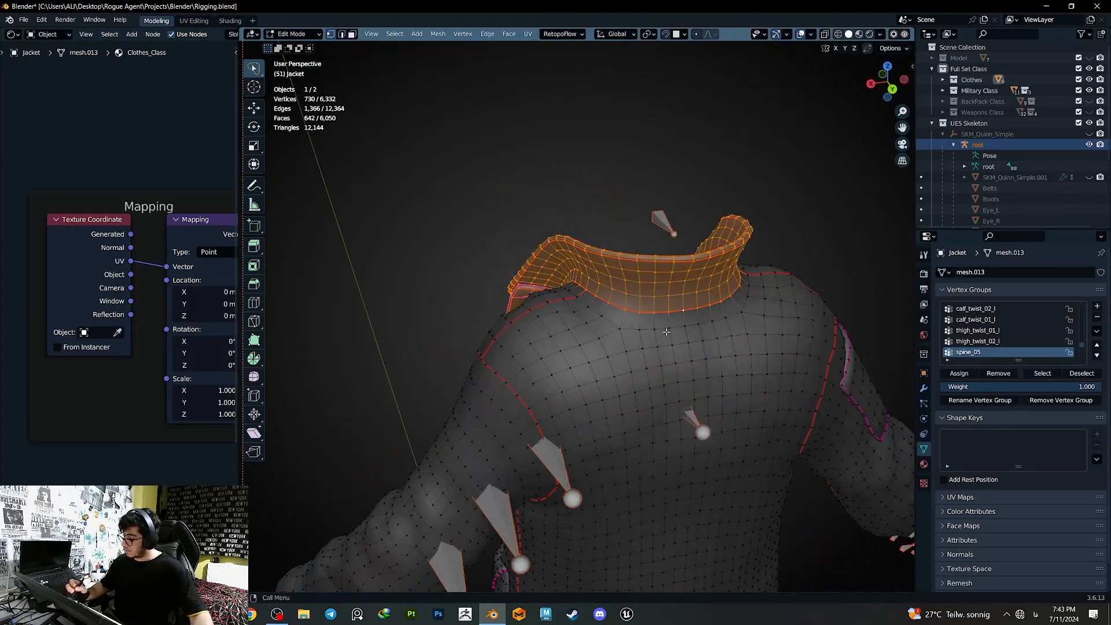
middle_drag(666, 332, 723, 334)
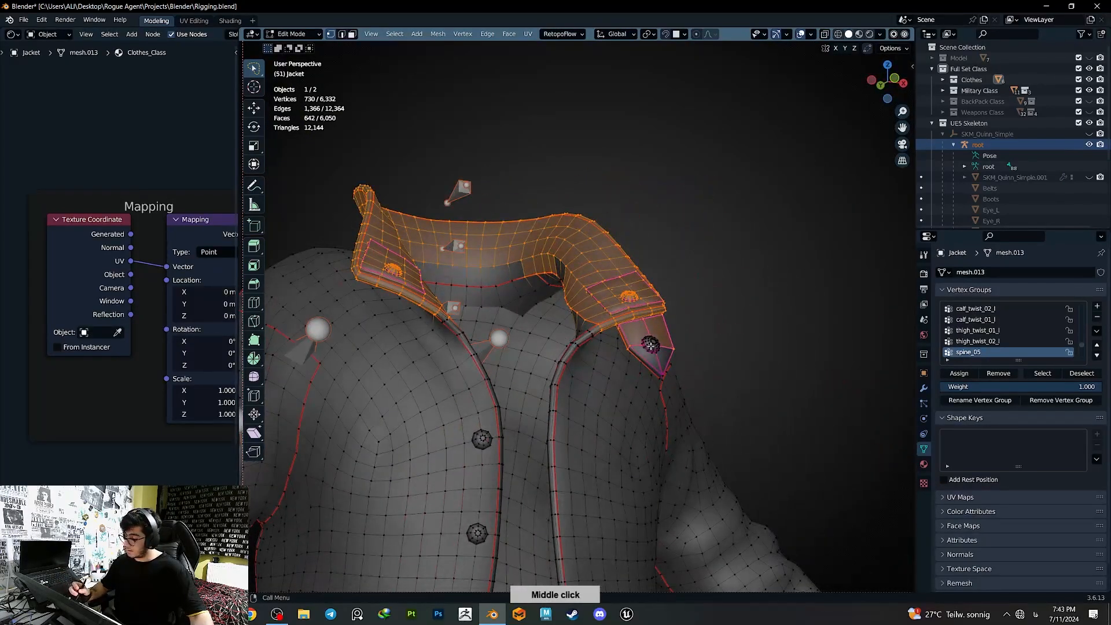
key(ctrl+l)
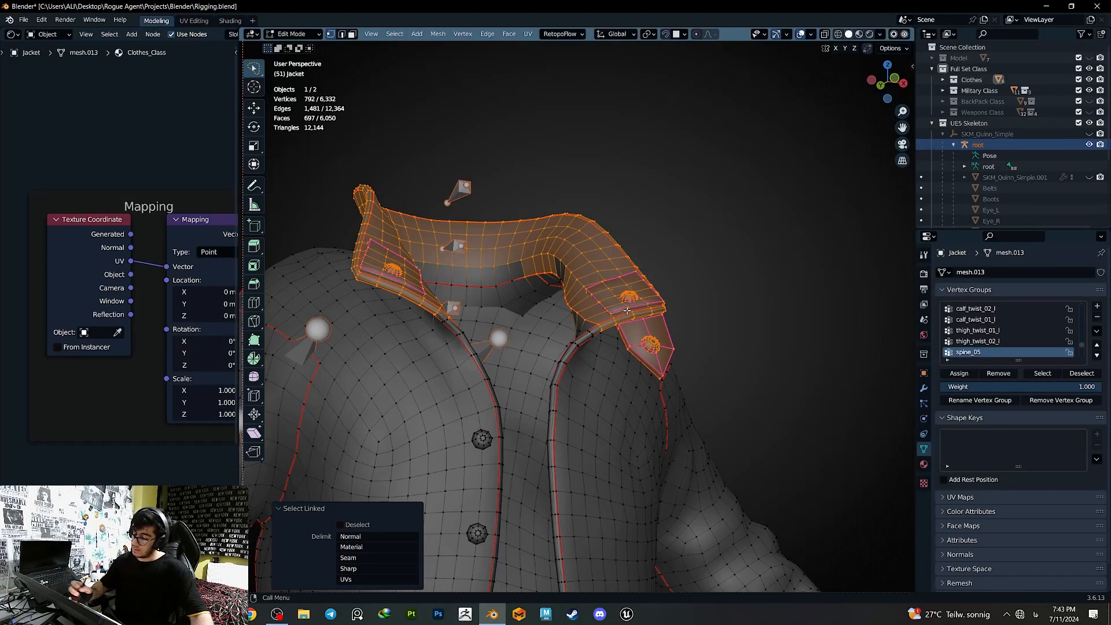
- Add the collar's remaining inner base vertices, undo the stray path selection, and assign the selection to spine_05 with weight 1.000
middle_drag(627, 310, 593, 335)
ctrl+click(512, 292)
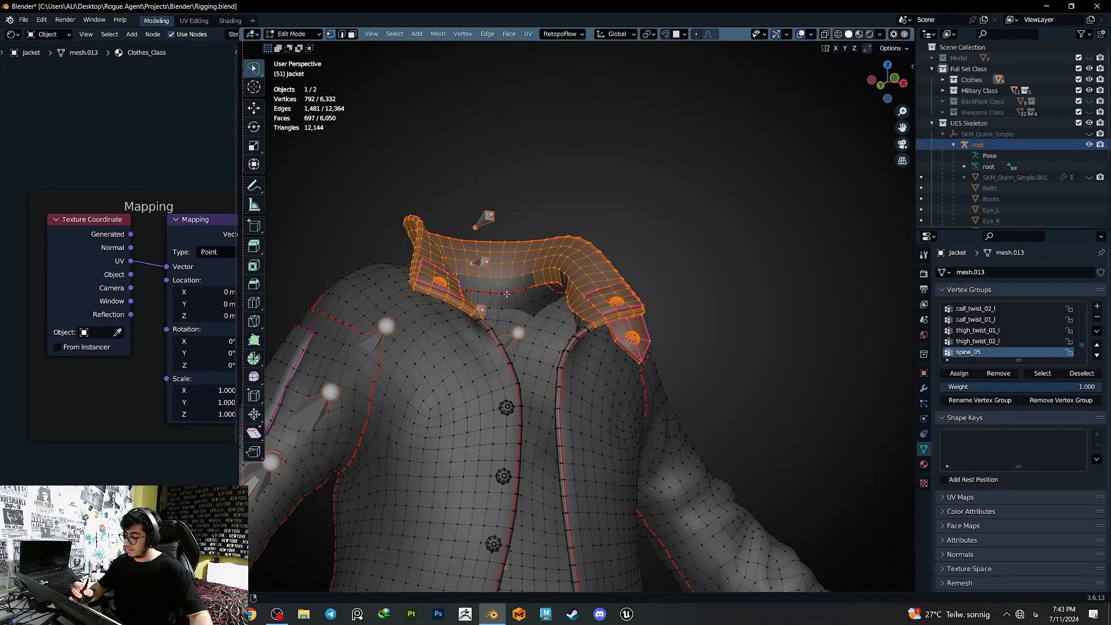
middle_drag(507, 294, 556, 296)
ctrl+click(499, 309)
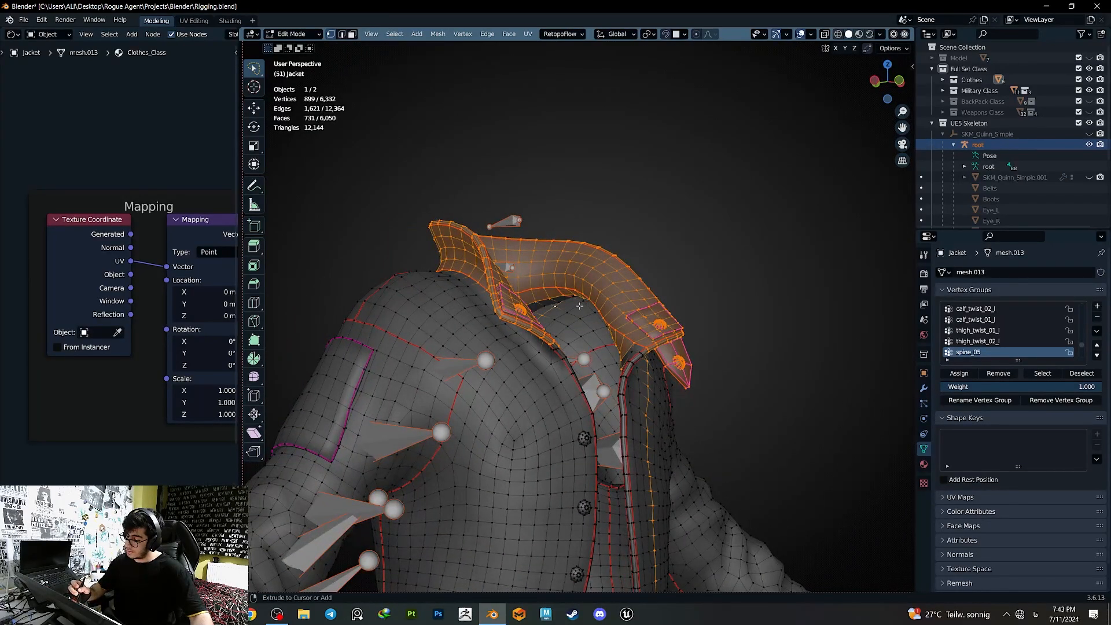
key(alt+z)
mouse_move(642, 313)
middle_down()
mouse_move(702, 332)
mouse_move(641, 360)
mouse_move(645, 333)
middle_up()
key(ctrl+z)
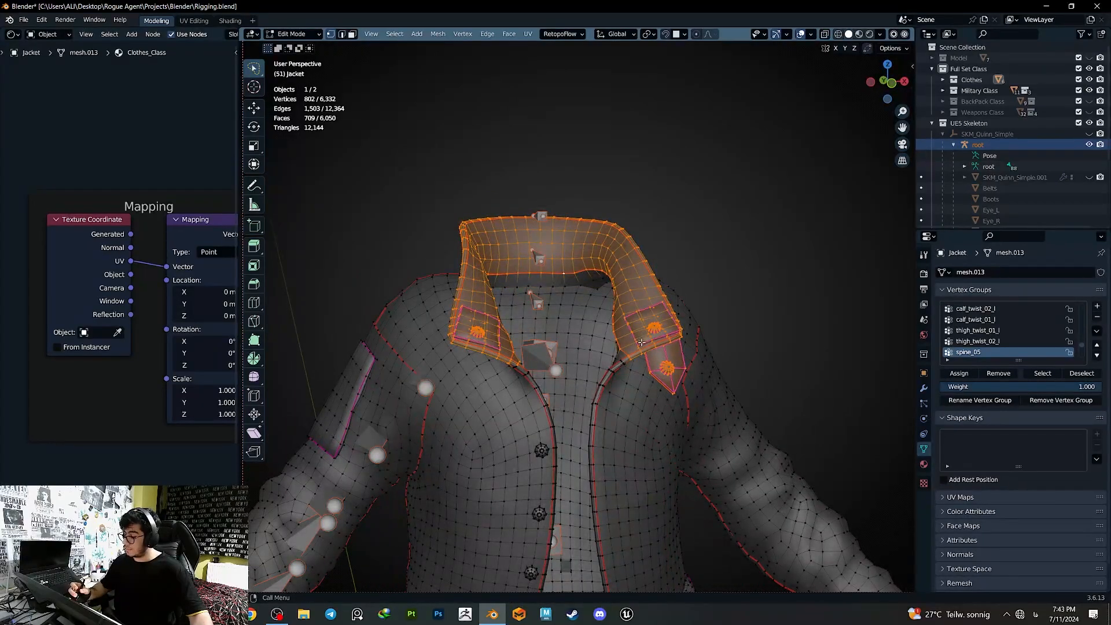
click(962, 375)
- Return to Weight Paint mode and test-rotate the spine_05 bone freely to check the collar, cancelling the rotation
key(Tab)
middle_drag(615, 414, 568, 394)
key(r)
key(r)
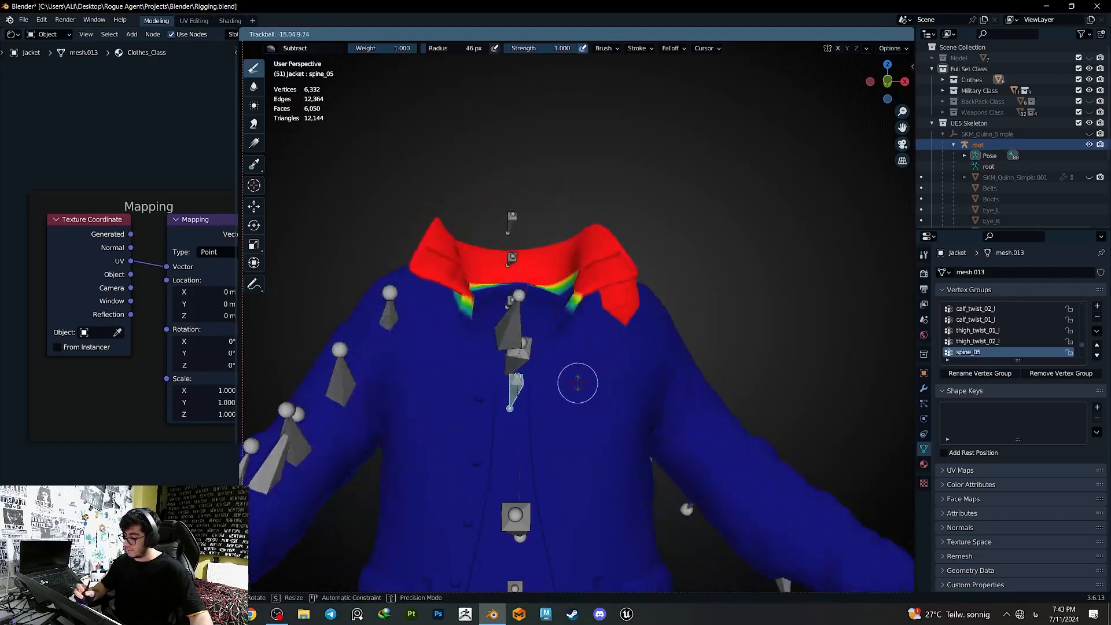
key(Escape)
- Smooth the active spine_05 vertex weights with factor 0.500 and 1 iteration, and check the collar by test-rotating the bone
click(604, 382)
key(r)
key(r)
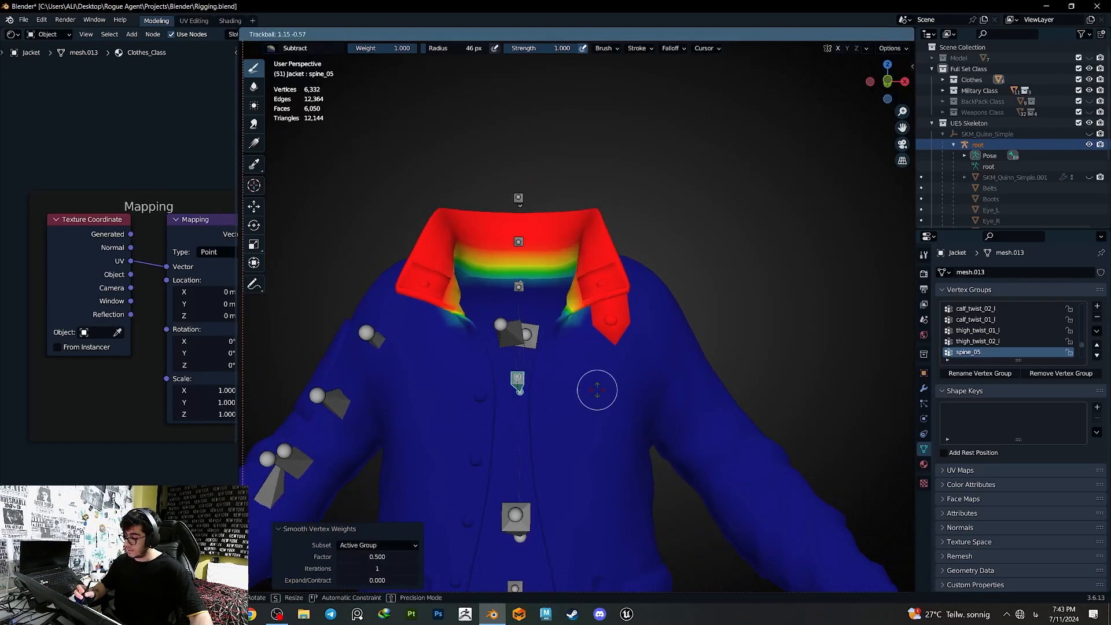
key(Escape)
key(shift+z)
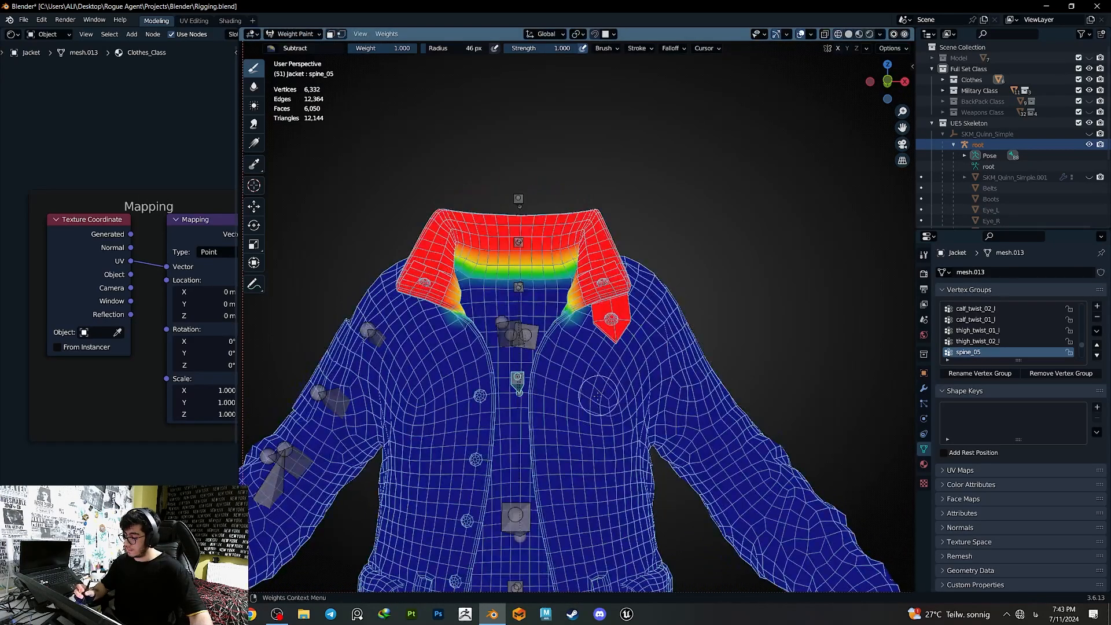
key(r)
key(r)
key(Escape)
- Test-rotate the spine_04 bone freely in wireframe overlay and in solid view to check the jacket's deformation
ctrl+middle_drag(627, 371, 610, 404)
ctrl+click(542, 446)
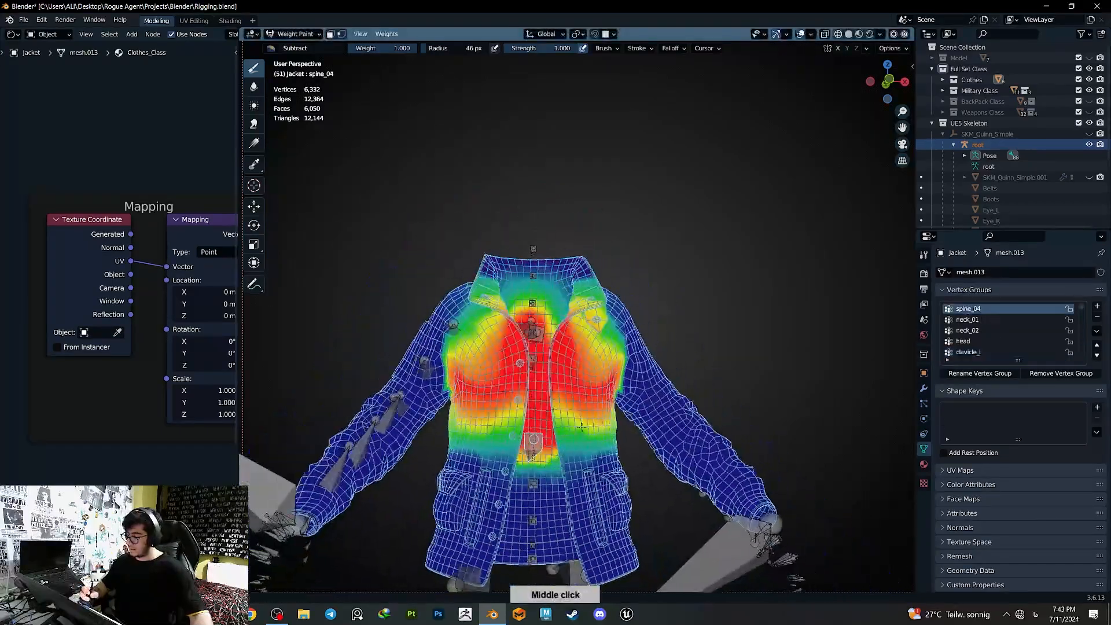
key(r)
key(r)
click(646, 416)
key(ctrl+z)
key(shift+z)
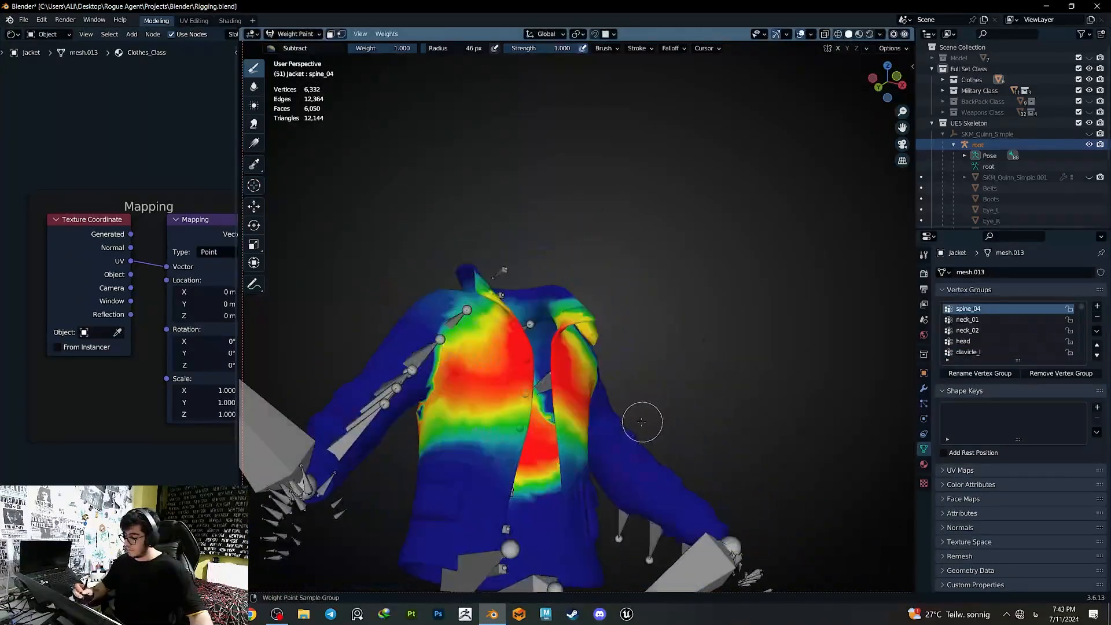
key(r)
key(r)
click(613, 439)
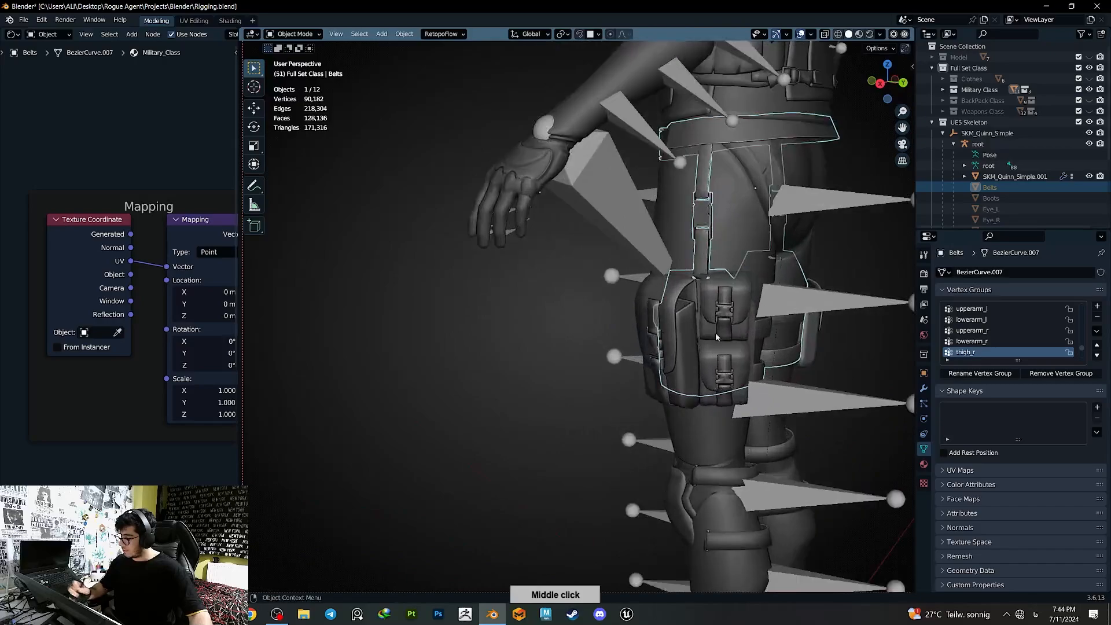
- Parent the left thigh pouch, Pouch.006, to the root armature with empty groups
middle_drag(636, 370, 684, 385)
click(612, 365)
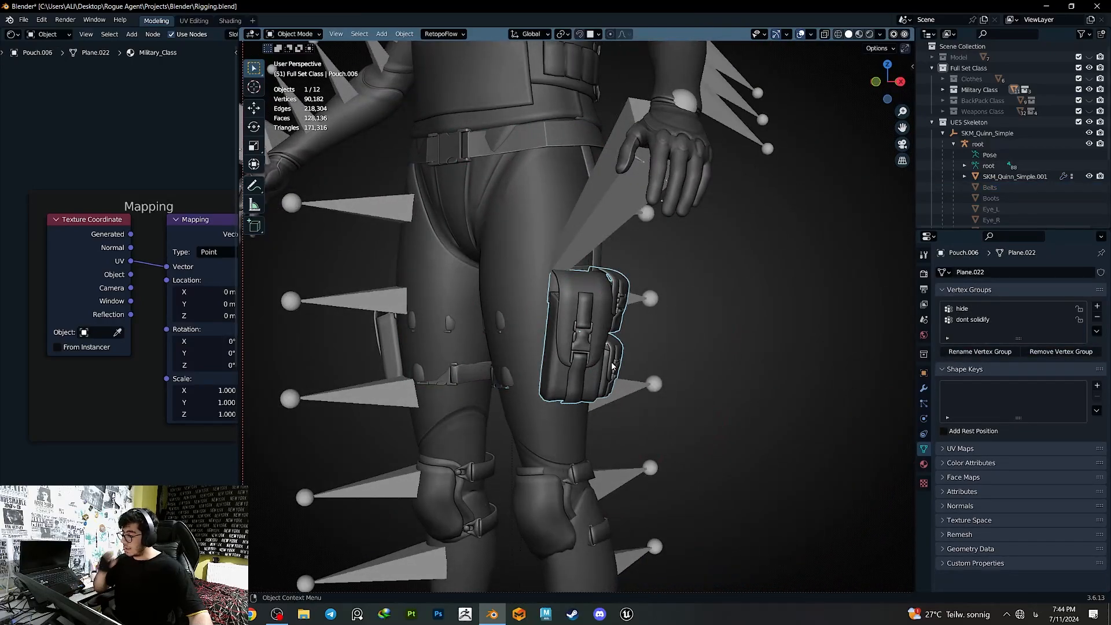
middle_drag(612, 365, 575, 385)
middle_drag(570, 287, 516, 384)
shift+click(584, 331)
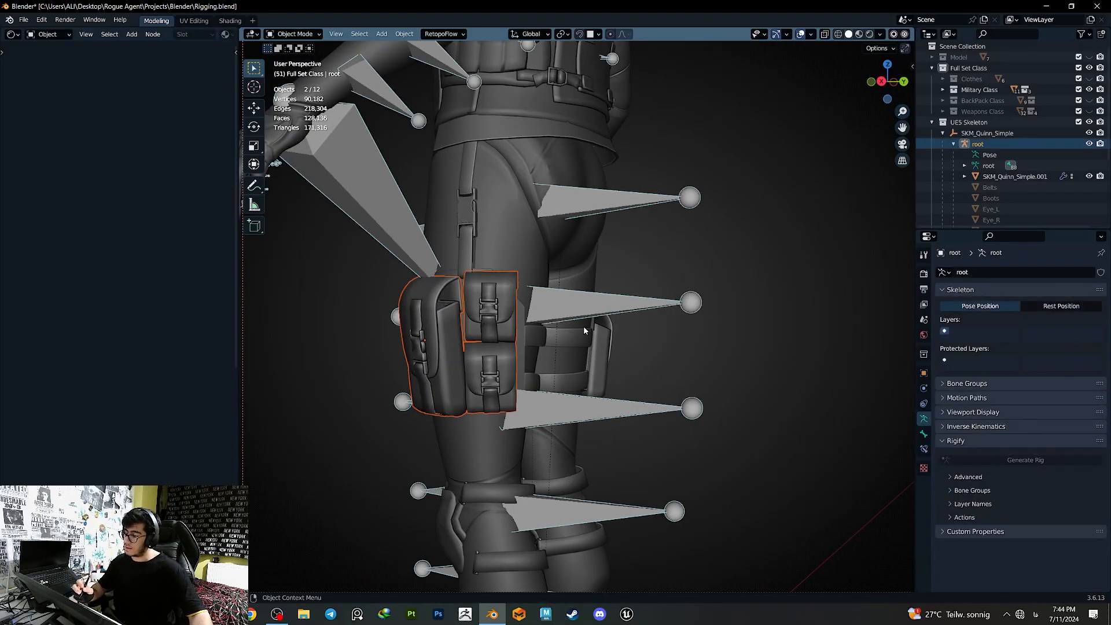
key(ctrl+p)
click(578, 340)
- Bring the thigh pouch and the armature into Weight Paint mode and try rotating the thigh_l bone
click(595, 304)
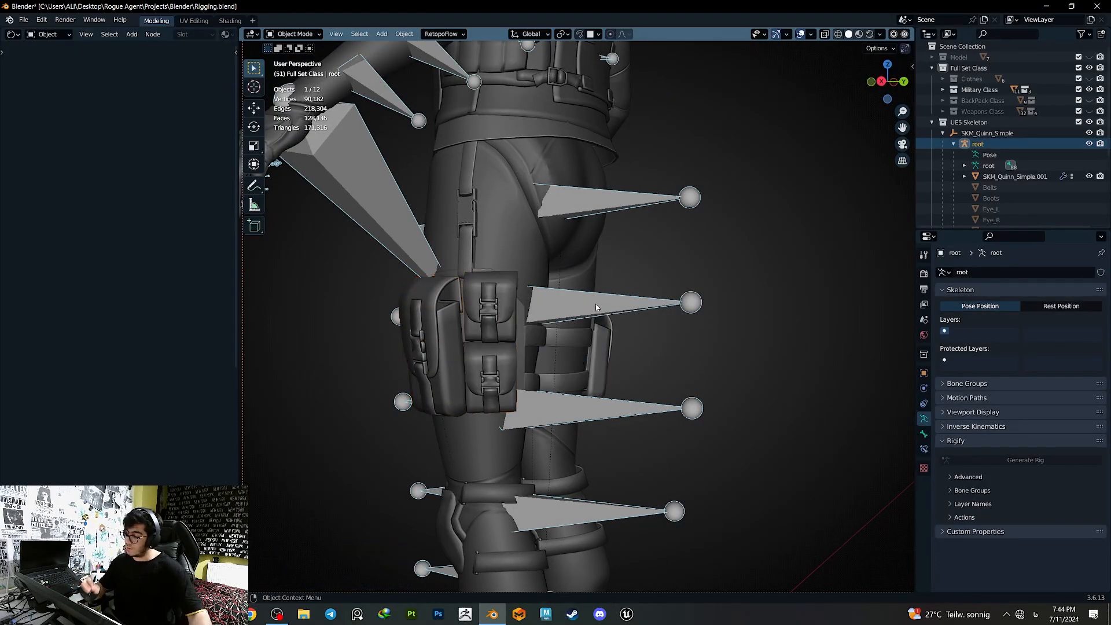
shift+click(502, 359)
key(q)
click(503, 383)
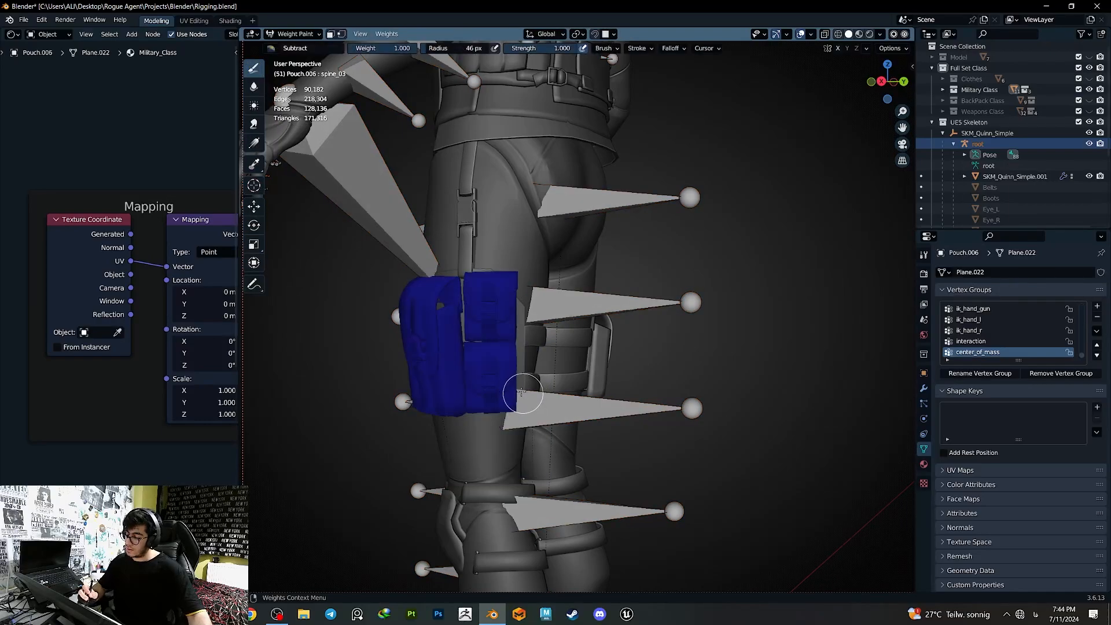
key(shift+z)
middle_drag(583, 343, 570, 349)
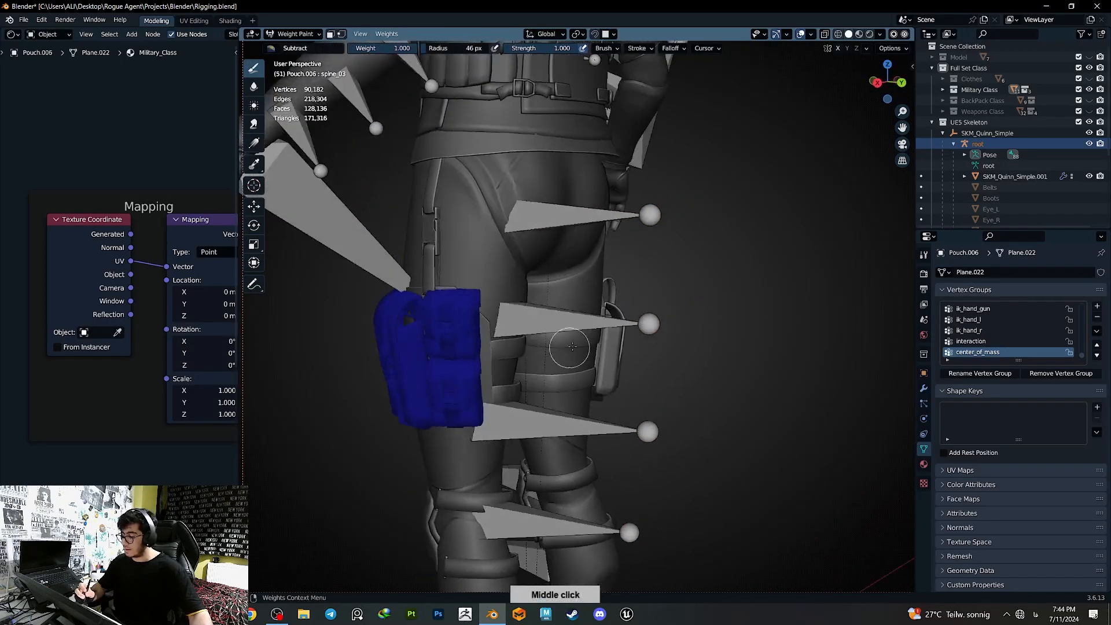
ctrl+click(568, 333)
ctrl+click(574, 216)
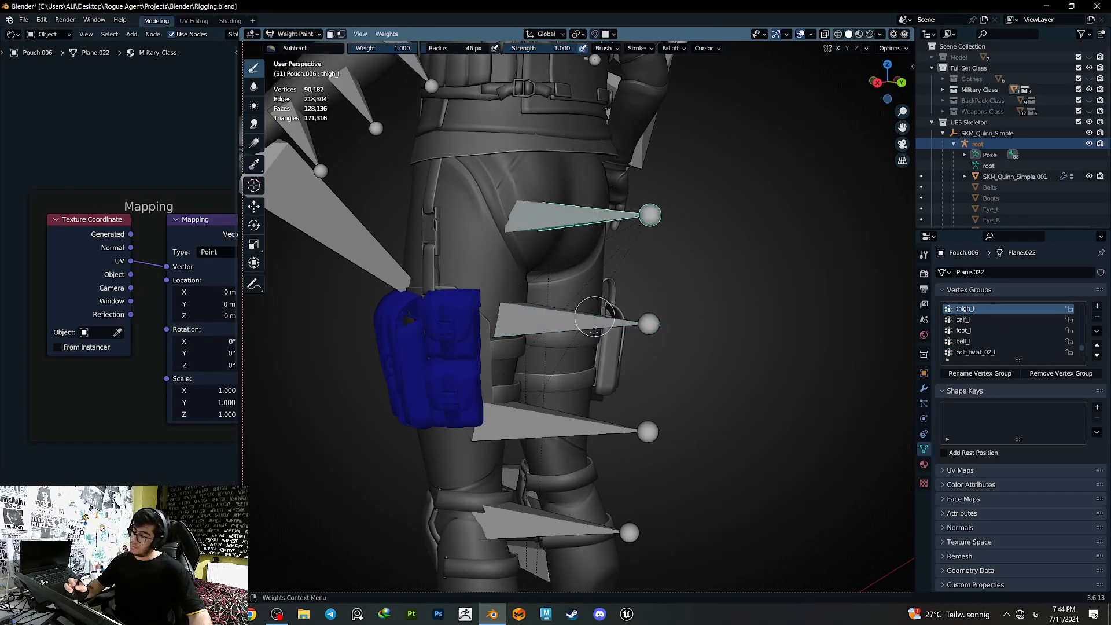
key(r)
right_click(582, 313)
- Assign all of the thigh pouch's vertices to the thigh_twist_01_l vertex group with weight 1.000
key(Tab)
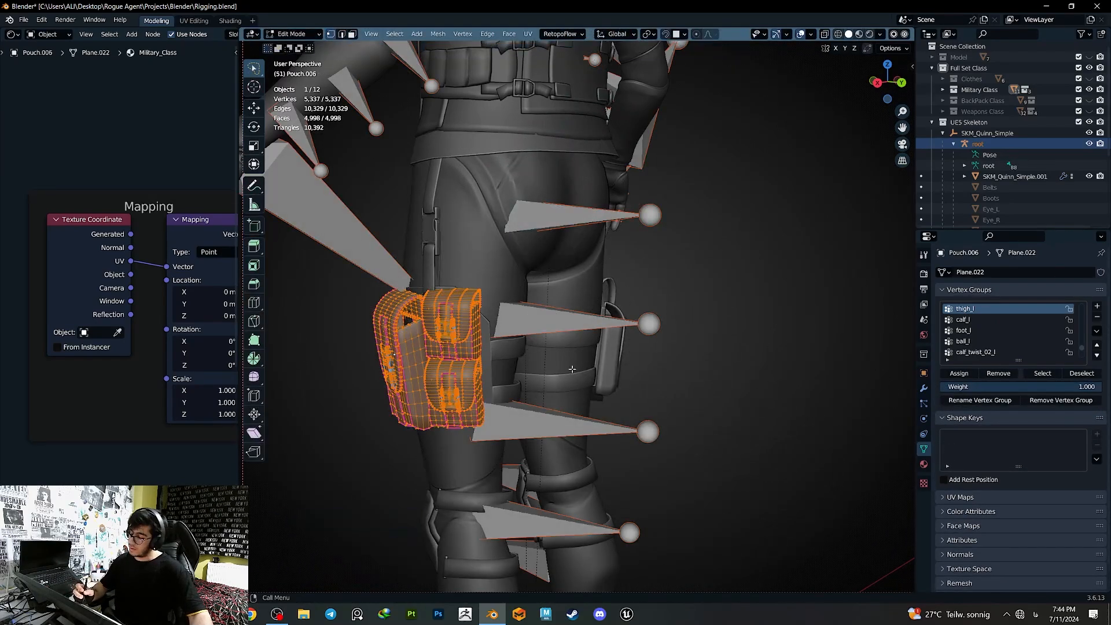
key(Tab)
ctrl+click(556, 322)
key(Tab)
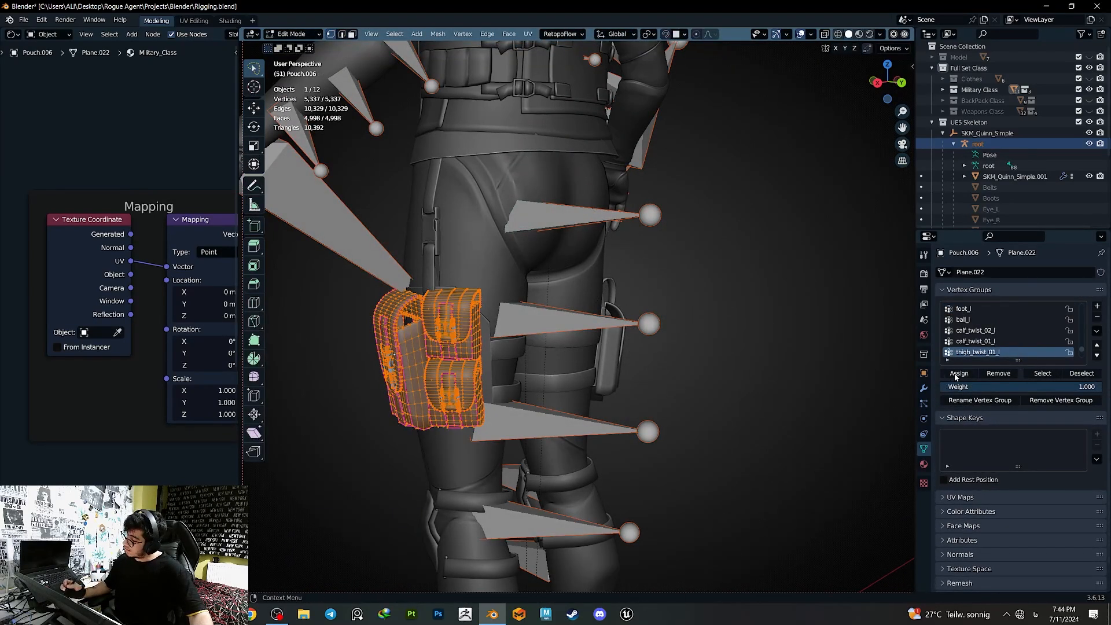
key(Tab)
- In the right orthographic view, test-rotate the thigh_l bone by about -45.8° to check the pouch, and undo the rotation
ctrl+click(566, 213)
middle_drag(590, 307, 654, 322)
scroll(694, 300, down, 3)
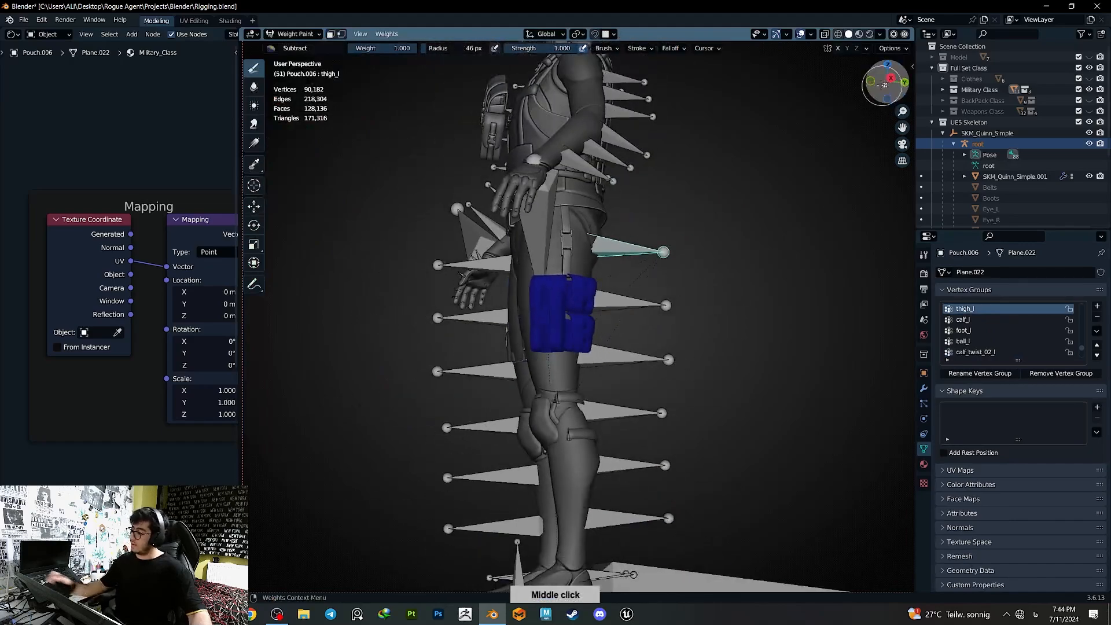
click(887, 83)
key(r)
click(701, 359)
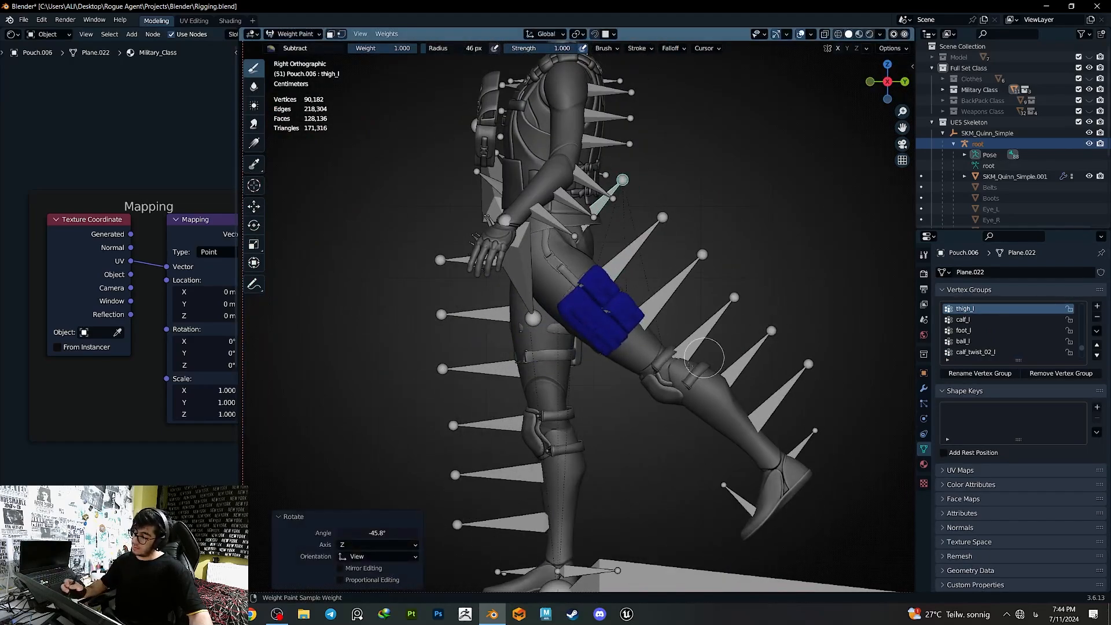
key(ctrl+z)
- Test-rotate the lower left thigh twist bone and the calf_l bone to check their influence on the pouch, undoing each rotation
ctrl+click(614, 372)
key(r)
click(701, 322)
key(ctrl+z)
ctrl+click(617, 423)
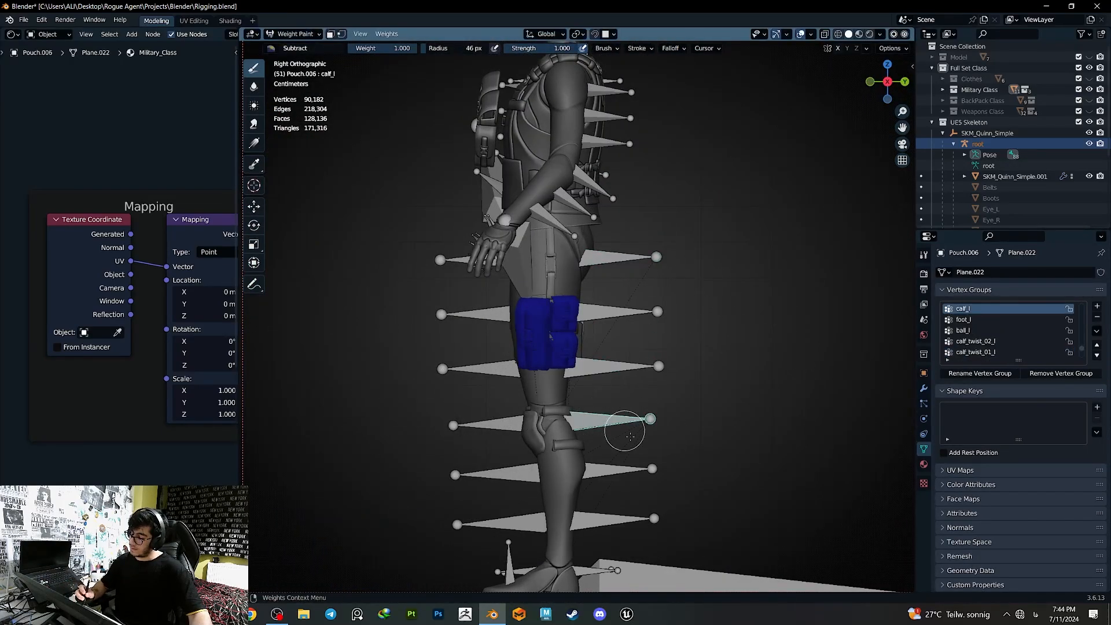
key(r)
click(701, 334)
key(ctrl+z)
- Save the file and switch from Weight Paint to Object Mode
middle_drag(541, 409, 646, 360)
key(ctrl+s)
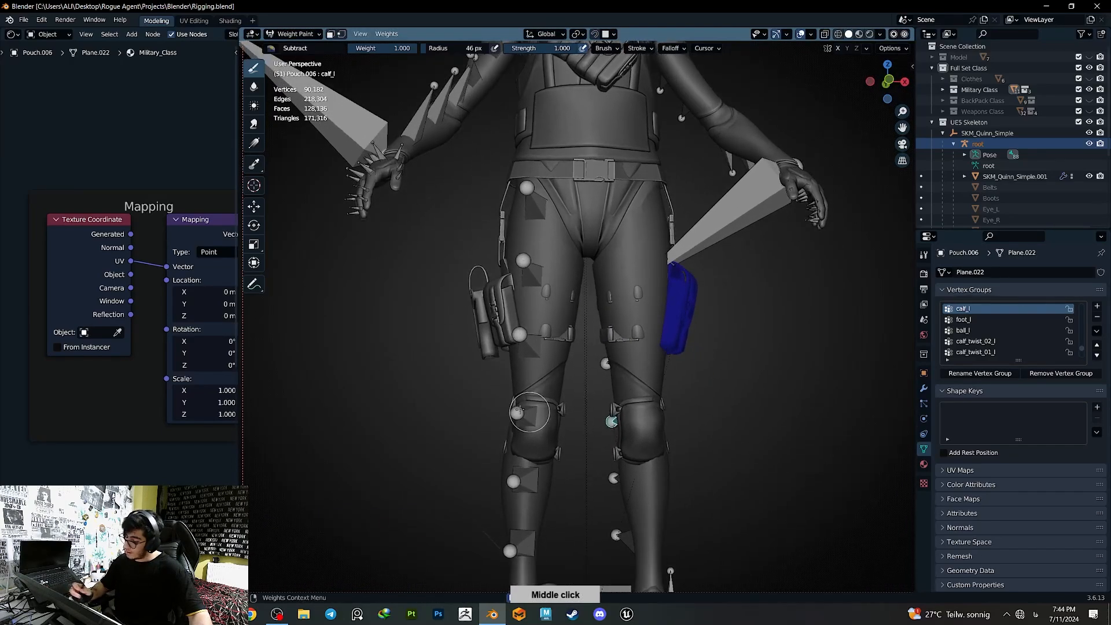
middle_drag(381, 260, 452, 272)
click(293, 34)
click(294, 46)
- Parent the Holster on the right thigh to the root armature with empty groups
ctrl+middle_drag(458, 414, 462, 359)
click(466, 324)
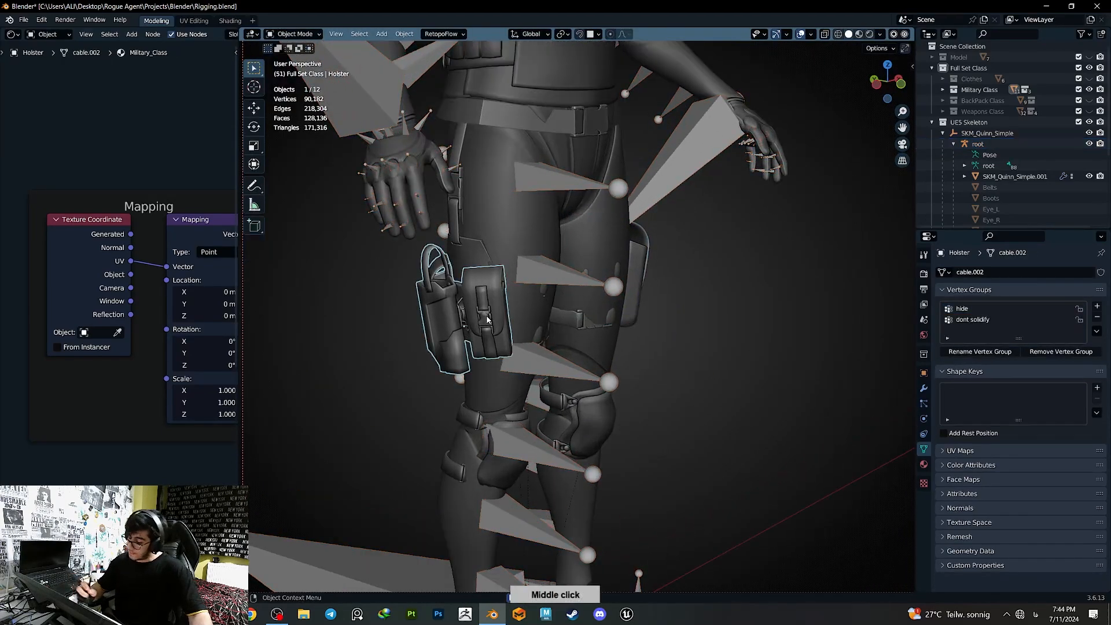
middle_drag(411, 324, 491, 328)
shift+click(526, 279)
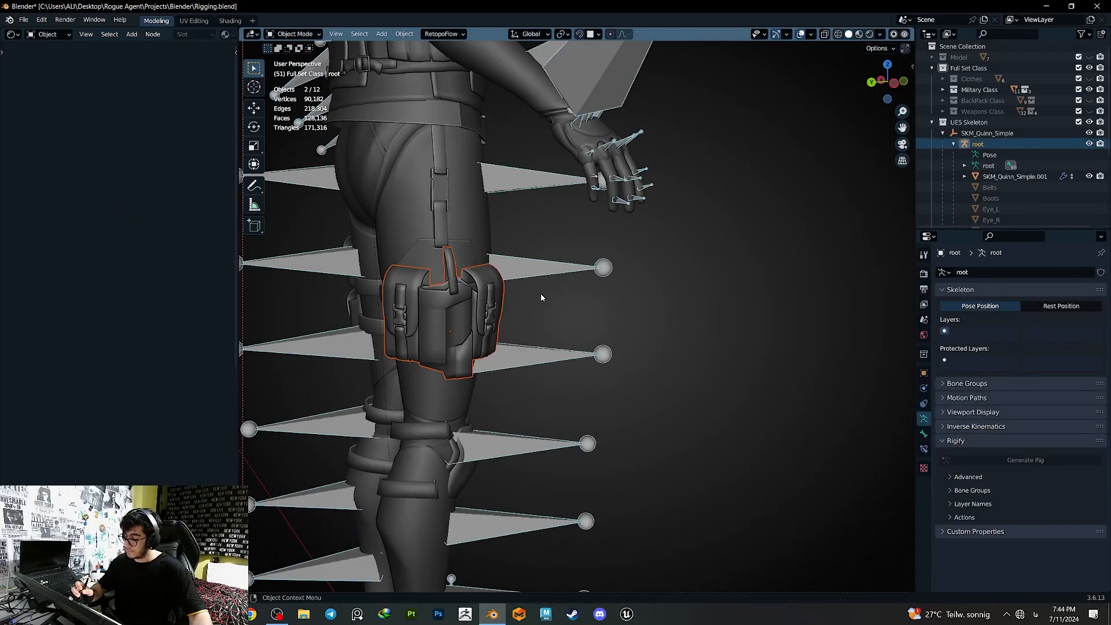
key(q)
click(532, 303)
- Bring the Holster and armature into Weight Paint mode and assign all holster vertices to the upper right thigh twist bone
shift+click(481, 311)
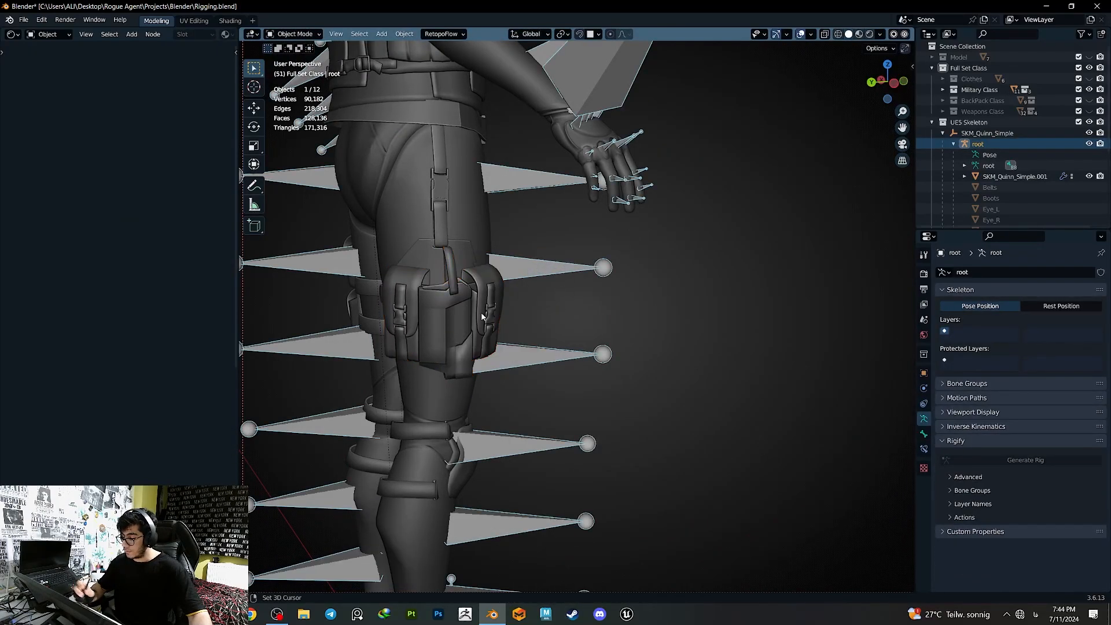
key(q)
click(503, 318)
key(shift+z)
ctrl+click(513, 280)
middle_drag(521, 358, 617, 378)
key(Tab)
key(Tab)
- Test-rotate the right thigh bone to check how the holster follows, and cancel the rotation
mouse_move(695, 323)
middle_down()
mouse_move(595, 310)
mouse_move(584, 420)
middle_up()
ctrl+click(539, 253)
key(r)
key(Escape)
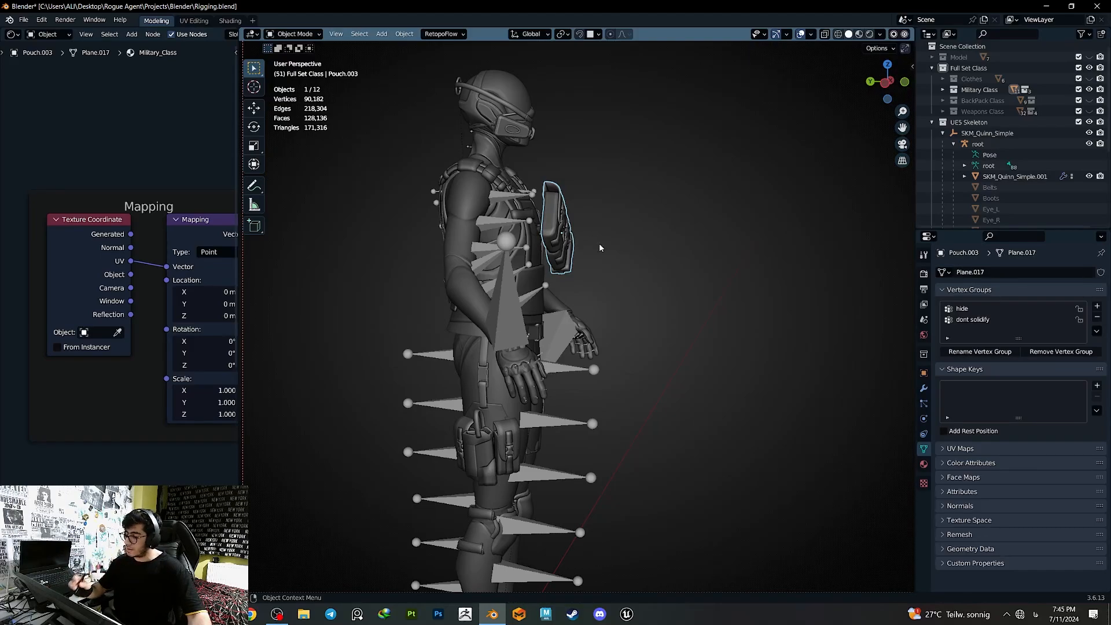
- Delete Pouch.003 in front of the chest, and transfer the body mesh's vertex groups to BodyArmor with an applied Data Transfer modifier
key(Delete)
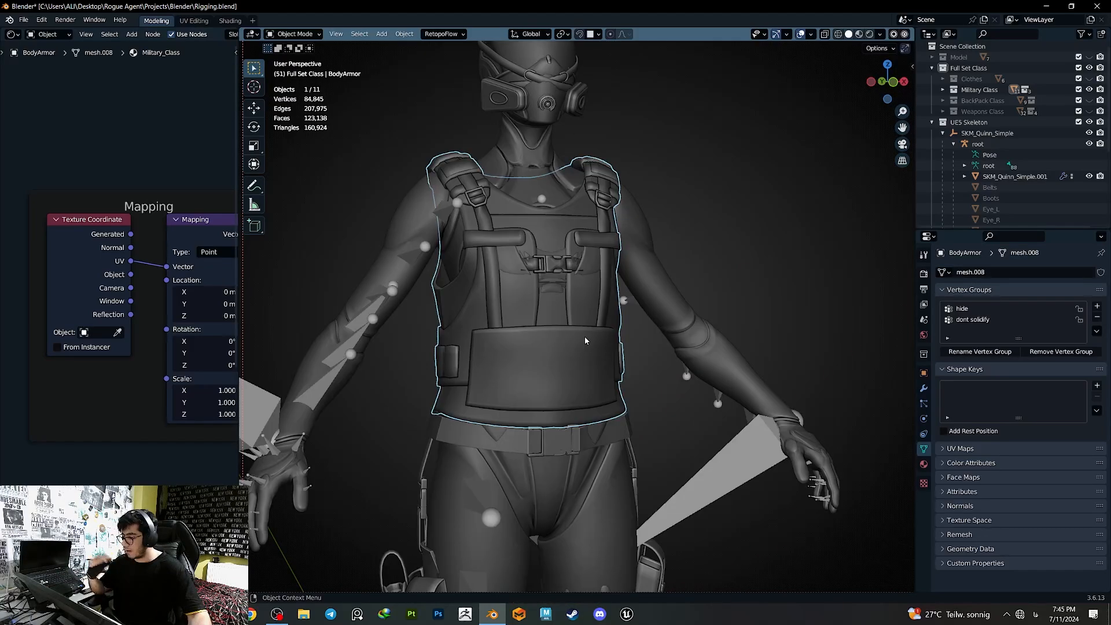
right_click(605, 286)
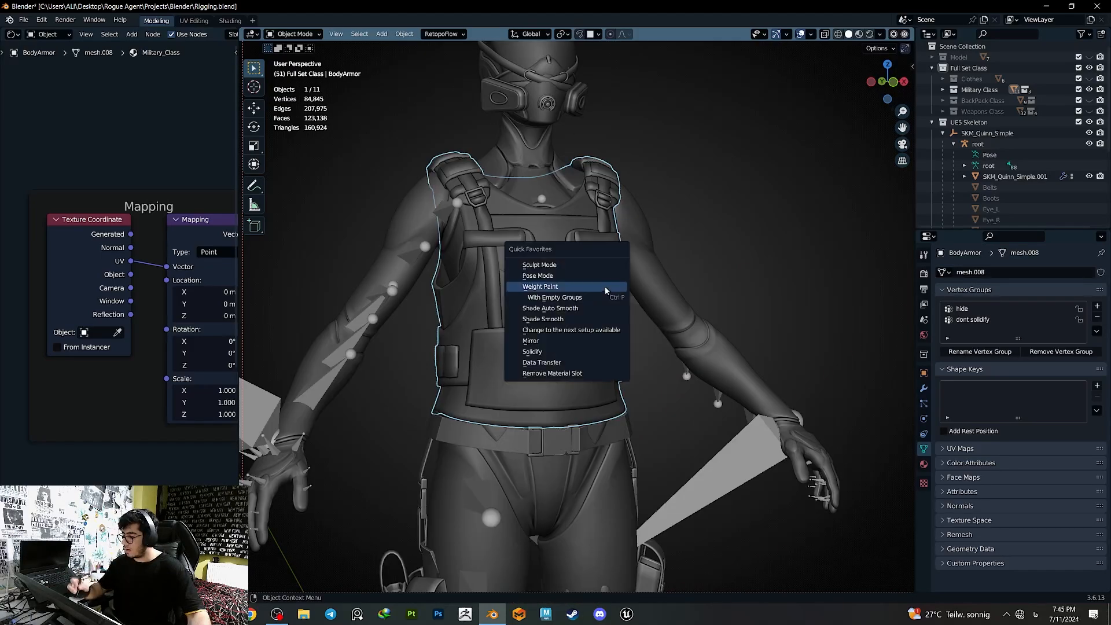
click(567, 352)
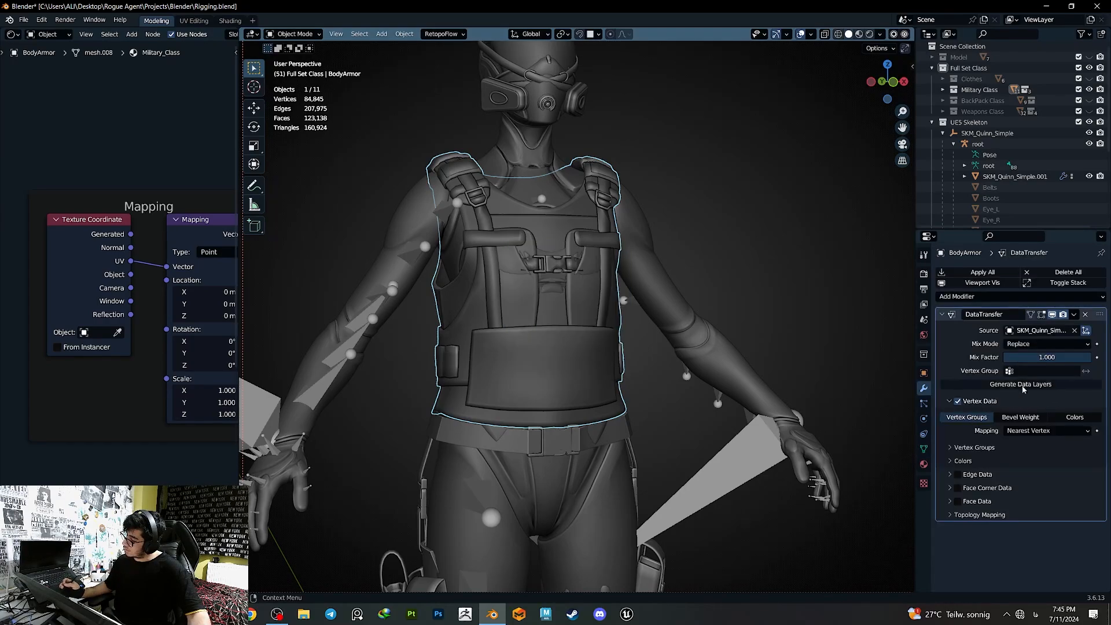
key(ctrl+a)
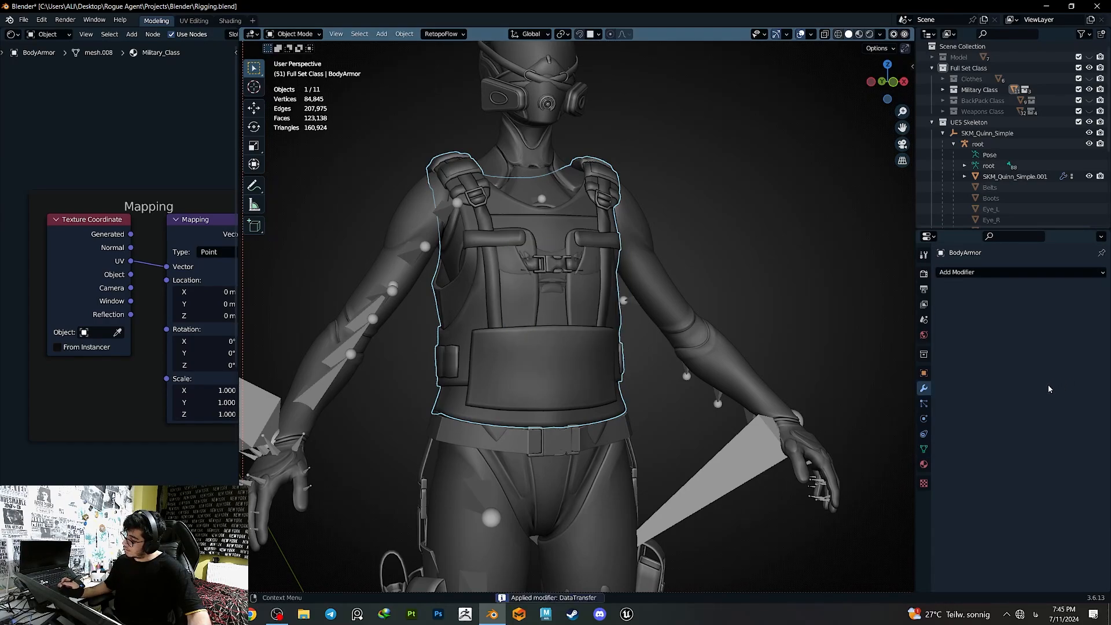
- Parent BodyArmor to the root armature with empty groups
shift+click(716, 479)
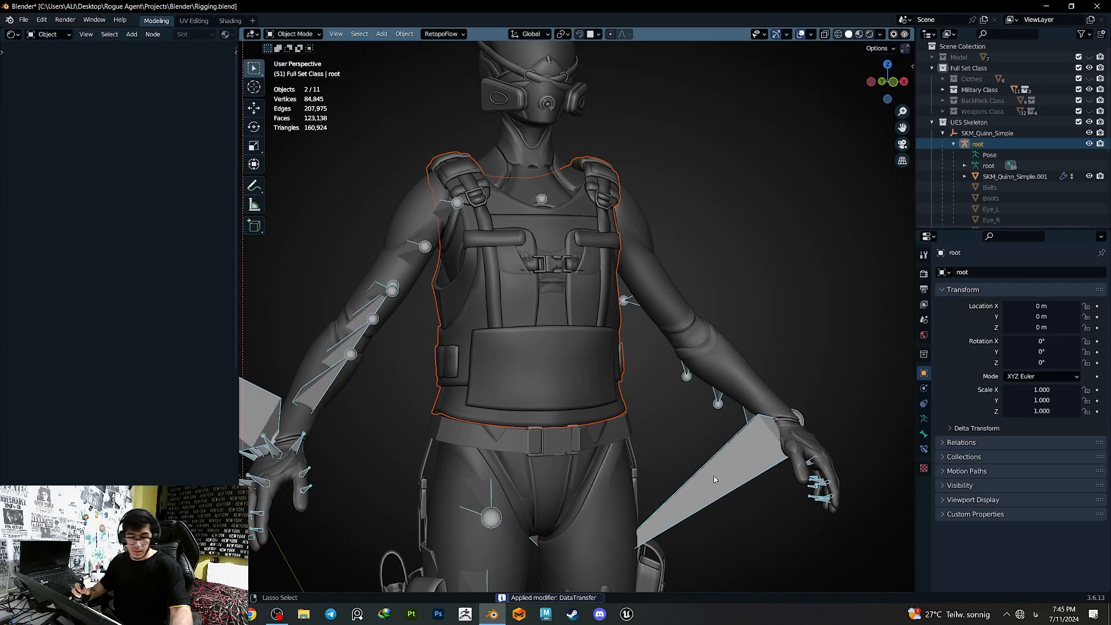
key(ctrl+p)
click(709, 474)
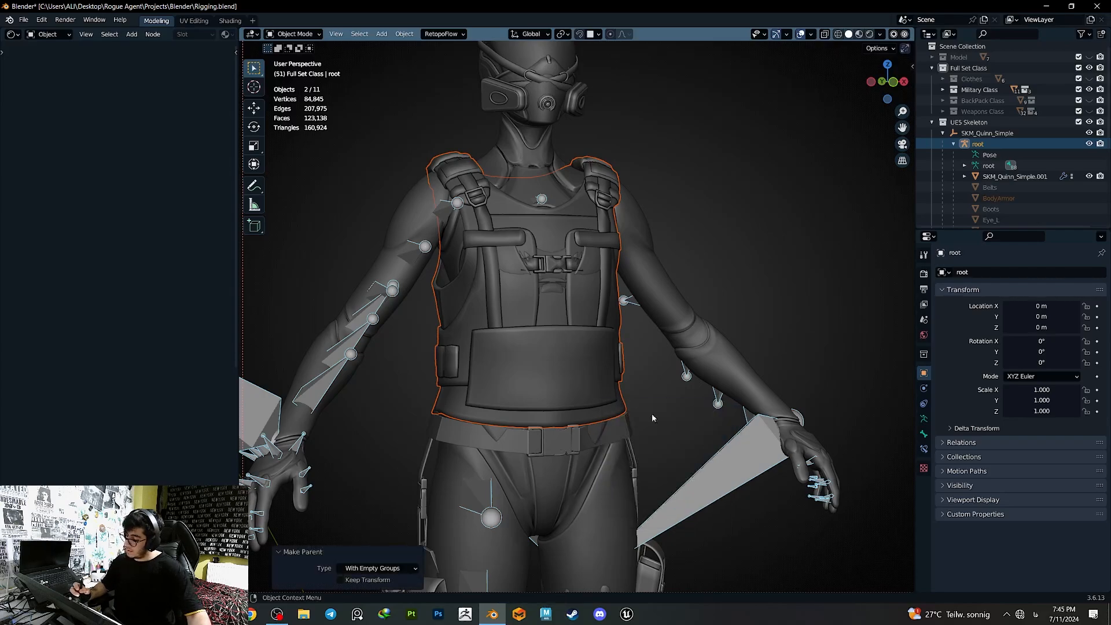
- Hide the SKM_Quinn_Simple.001 body mesh and select the root armature
click(651, 248)
key(h)
click(721, 465)
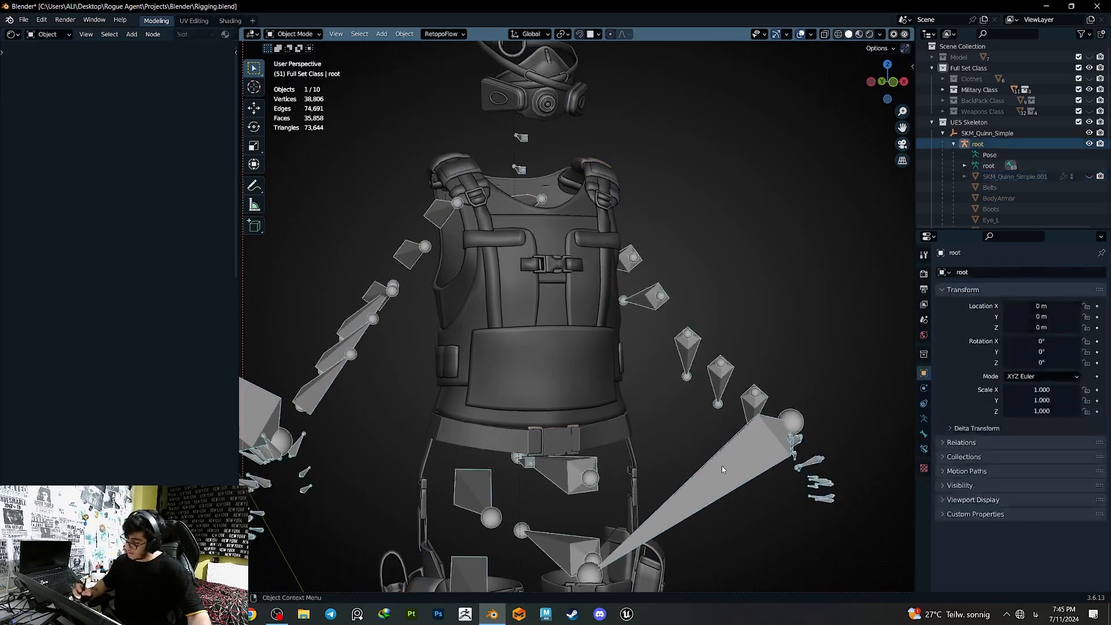
- Switch the root armature to Pose Mode, test-rotate the spine_04 bone to check how the body armor follows, and undo the rotation
key(q)
click(662, 380)
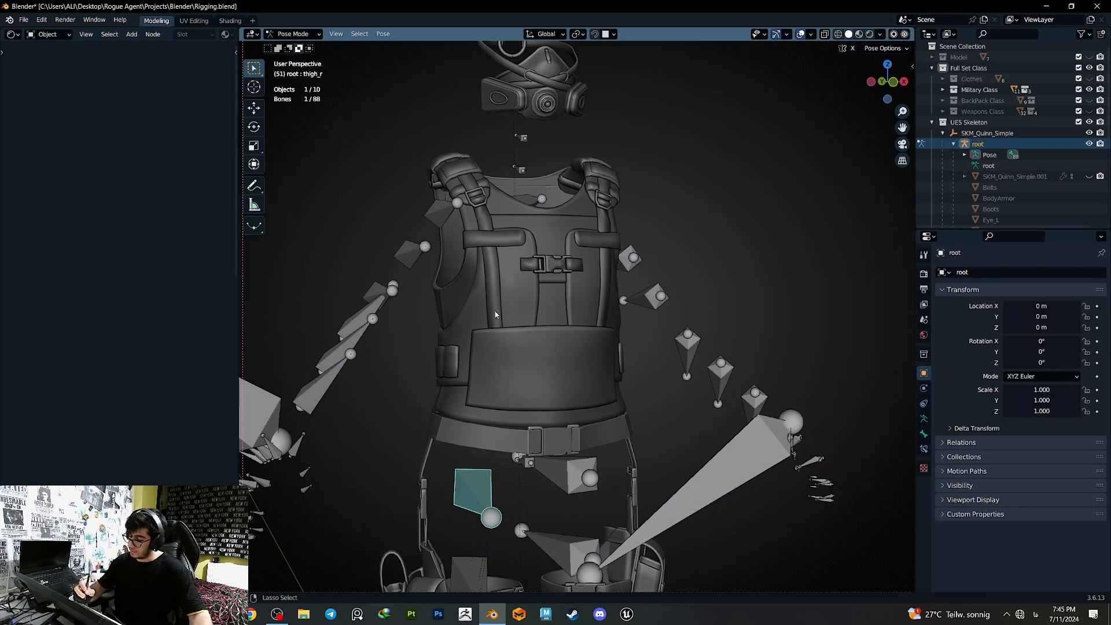
key(shift+z)
click(538, 325)
key(shift+z)
key(r)
key(r)
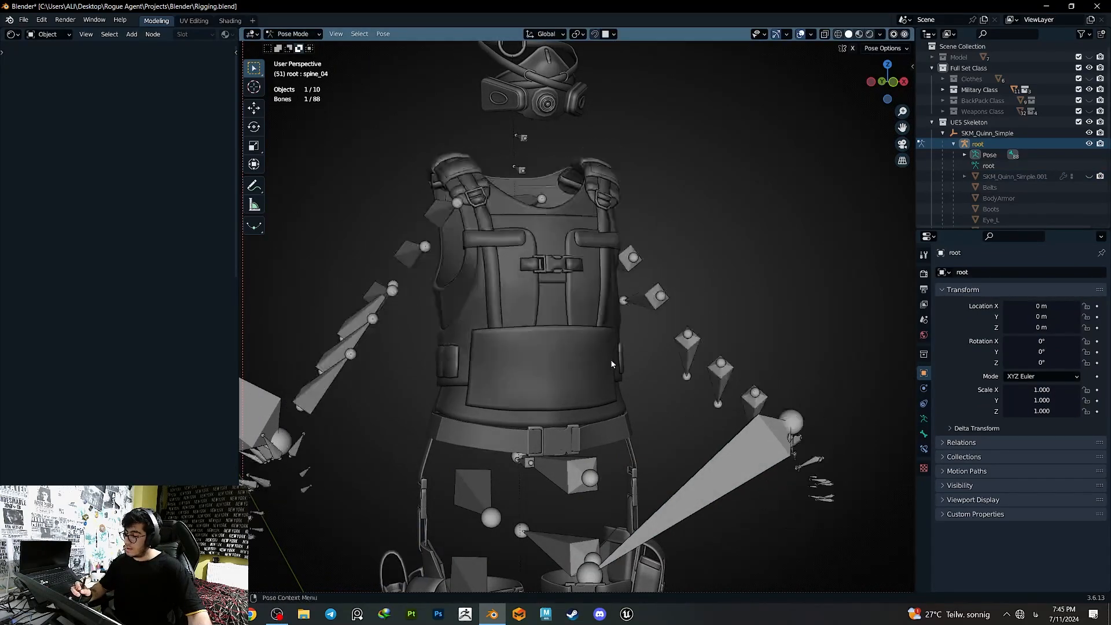
click(498, 335)
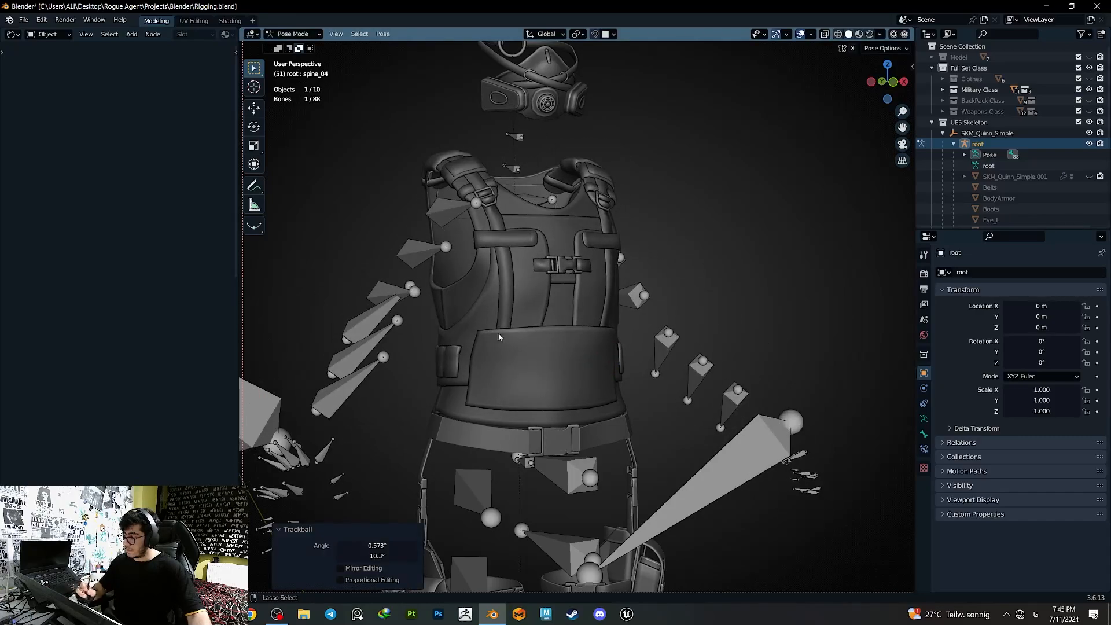
key(ctrl+z)
key(ctrl+z)
- Test-rotate the spine_03 bone freely in several directions to check how the body armor bends with the torso, undoing the last rotation
key(shift+z)
key(r)
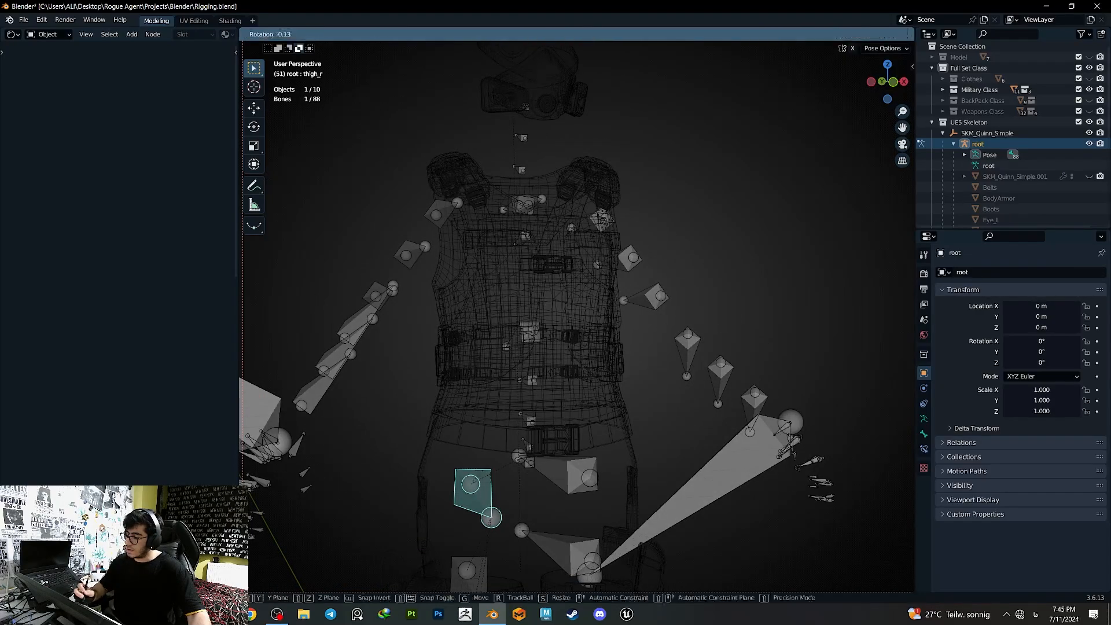
click(530, 382)
key(ctrl+z)
click(532, 381)
key(r)
key(r)
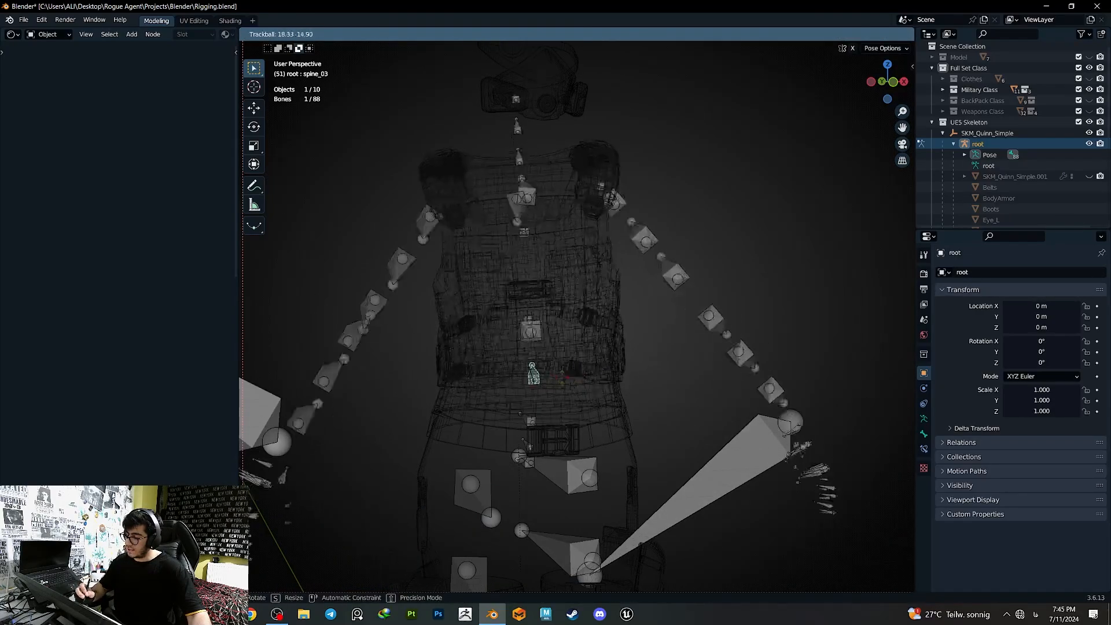
click(574, 376)
key(shift+z)
key(r)
key(r)
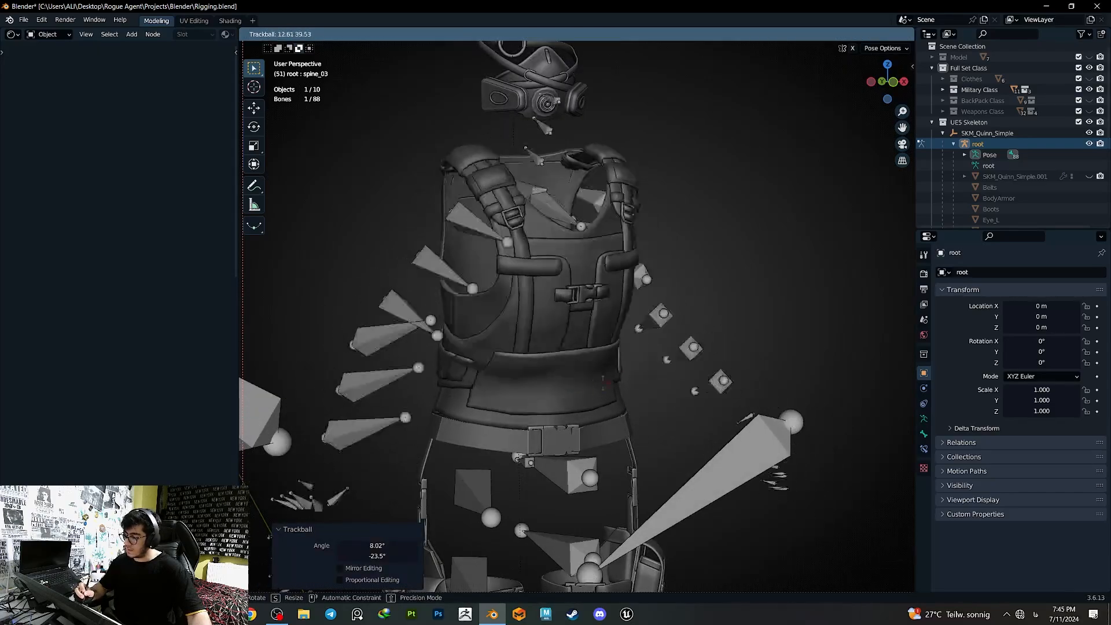
click(610, 347)
key(ctrl+z)
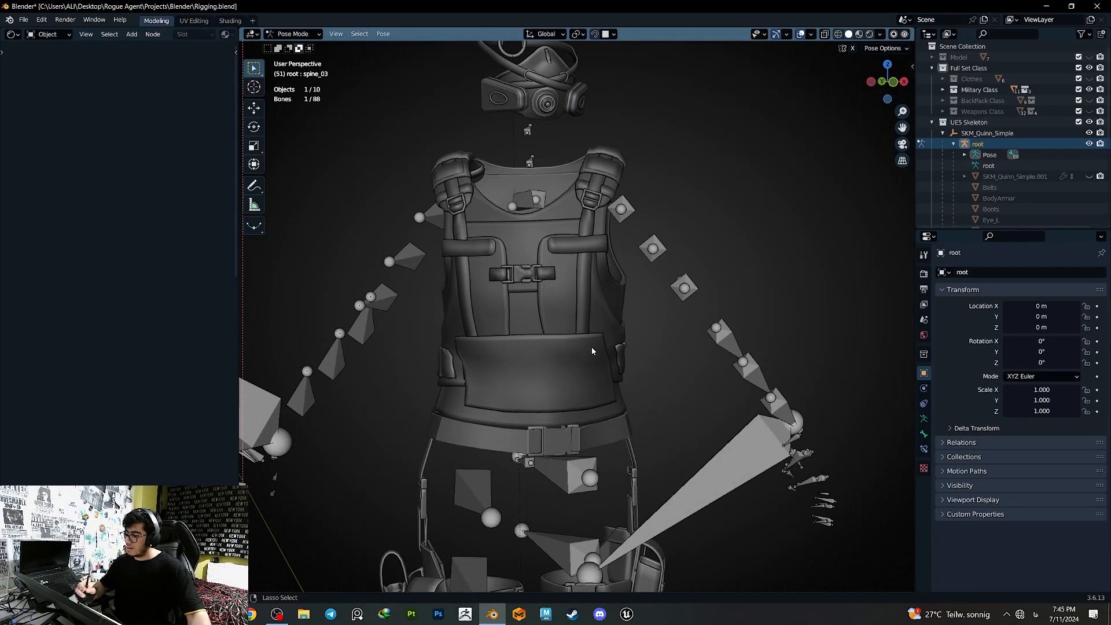
- Rotate the left clavicle bone by 26.4° and refine its pose from the front view to test the armor's shoulder and armhole
middle_drag(591, 346, 486, 372)
key(r)
click(561, 373)
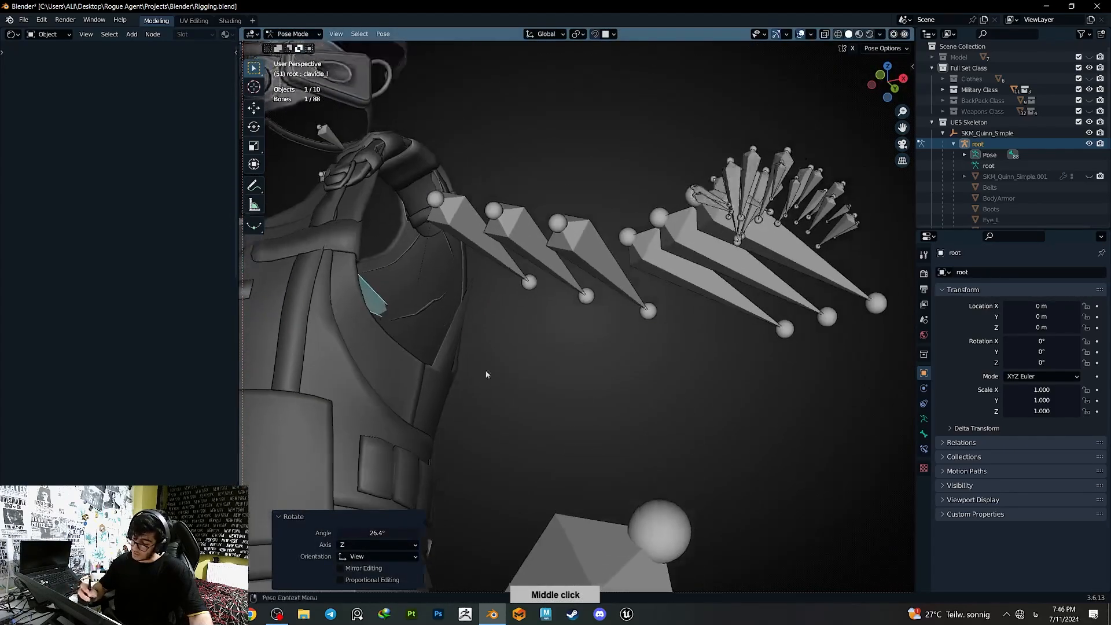
scroll(518, 305, down, 5)
click(871, 84)
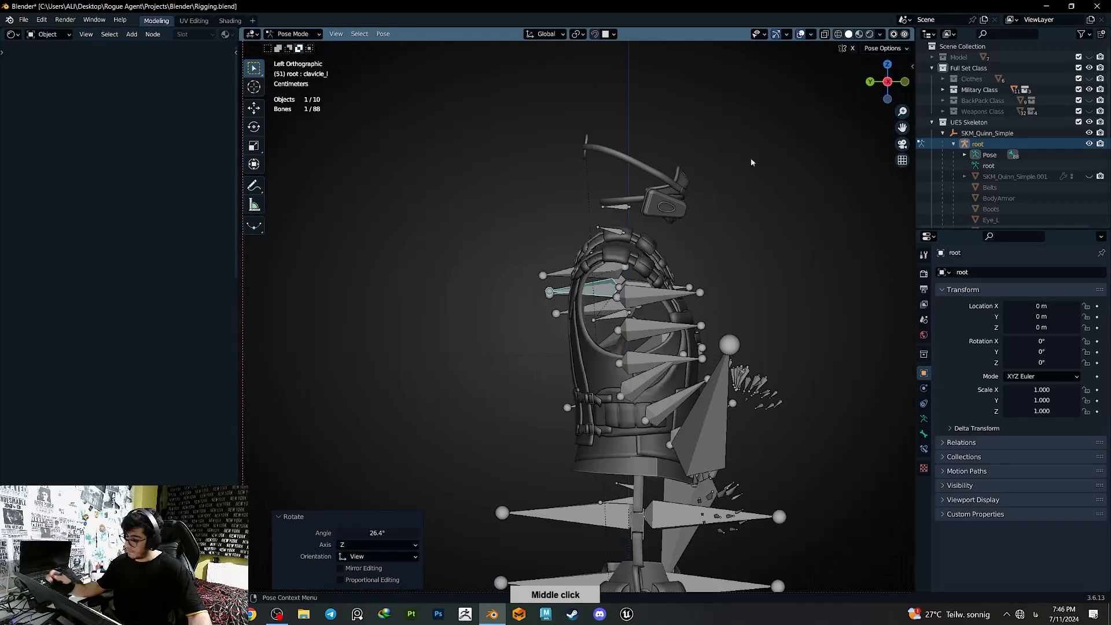
click(905, 82)
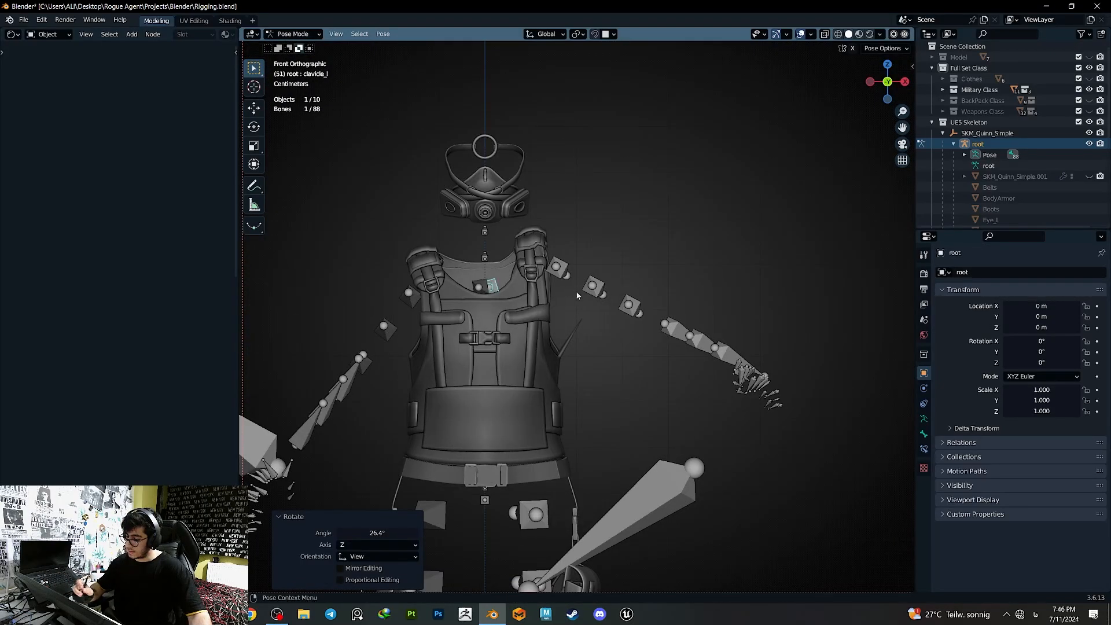
key(r)
click(582, 312)
key(r)
click(583, 308)
key(r)
click(579, 307)
- Rotate the right clavicle bone by 22.2° in the front view to test the armor's other shoulder
click(479, 287)
key(r)
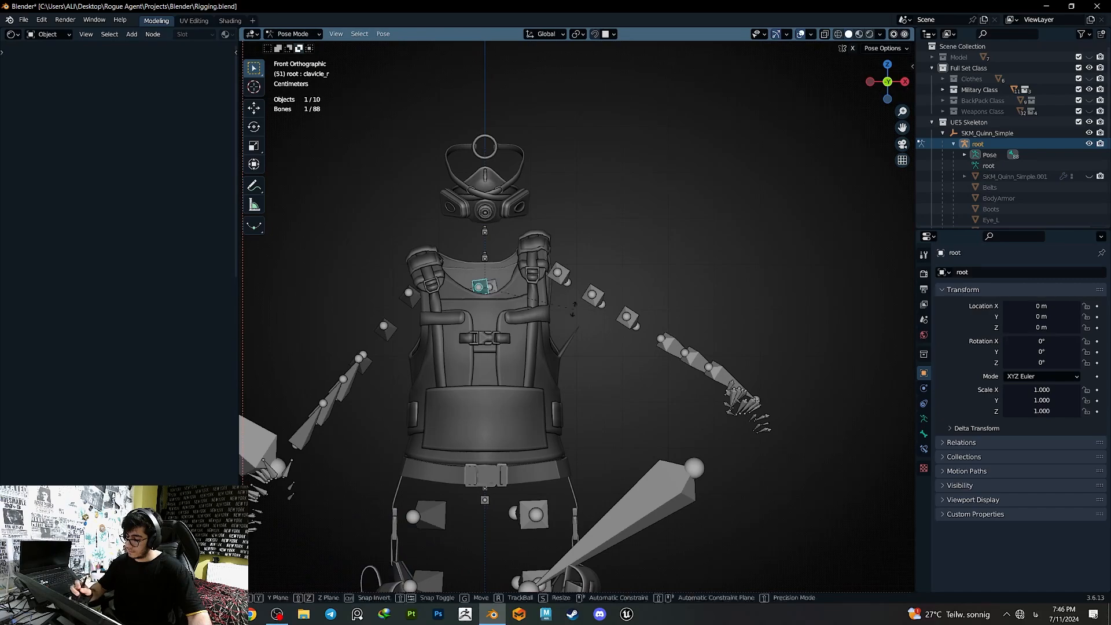
click(555, 372)
shift+middle_drag(373, 265, 400, 209)
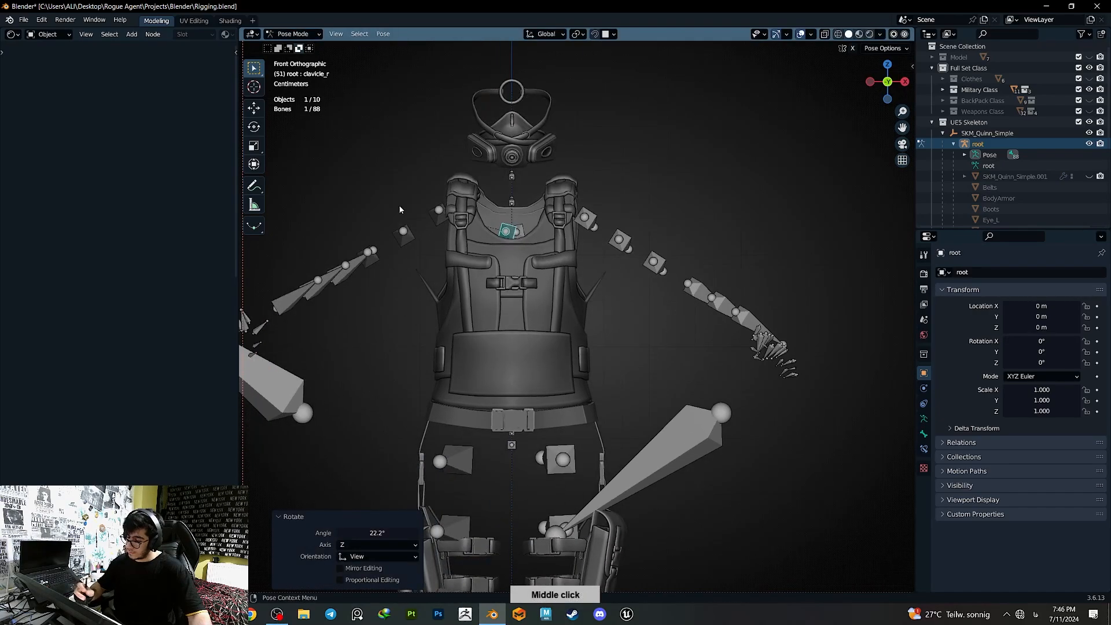
- Return to Object Mode, select BodyArmor together with the root armature, and enter Weight Paint mode
click(300, 38)
click(295, 46)
middle_drag(572, 300, 514, 237)
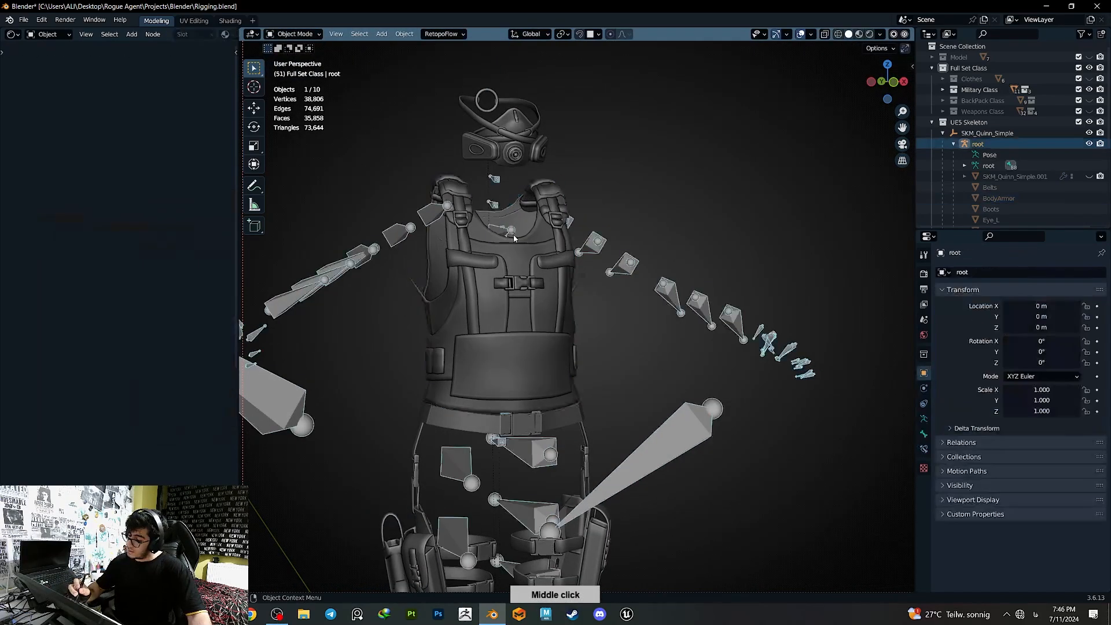
shift+click(527, 326)
key(q)
click(496, 336)
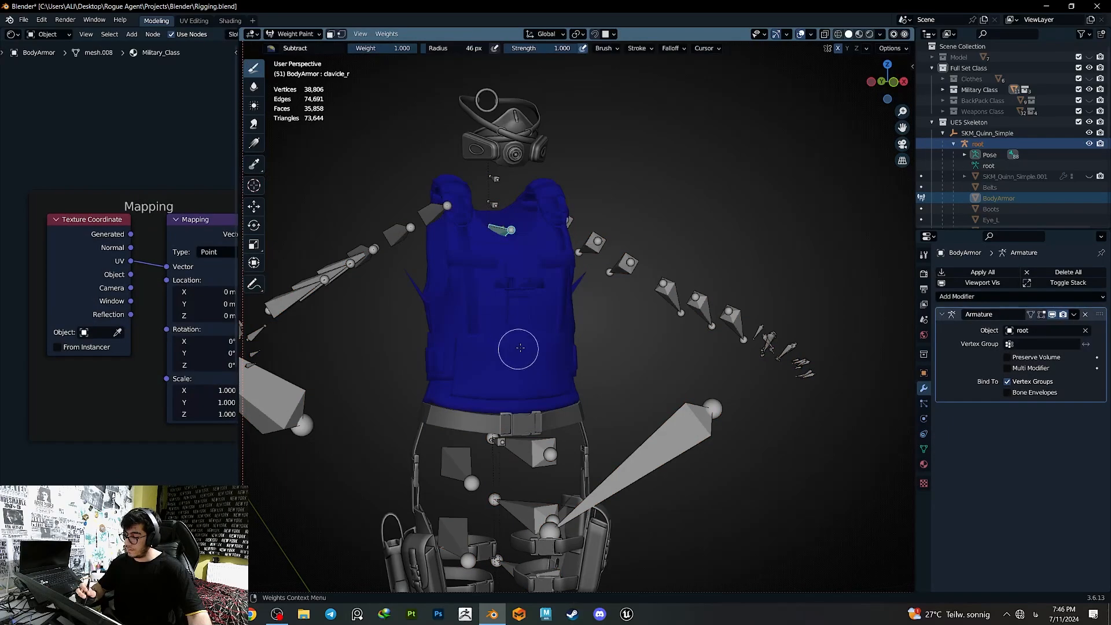
- Examine BodyArmor's weights for the upper arm and upper arm twist bones on both sides, around the spikes at the armholes
middle_drag(533, 336, 453, 328)
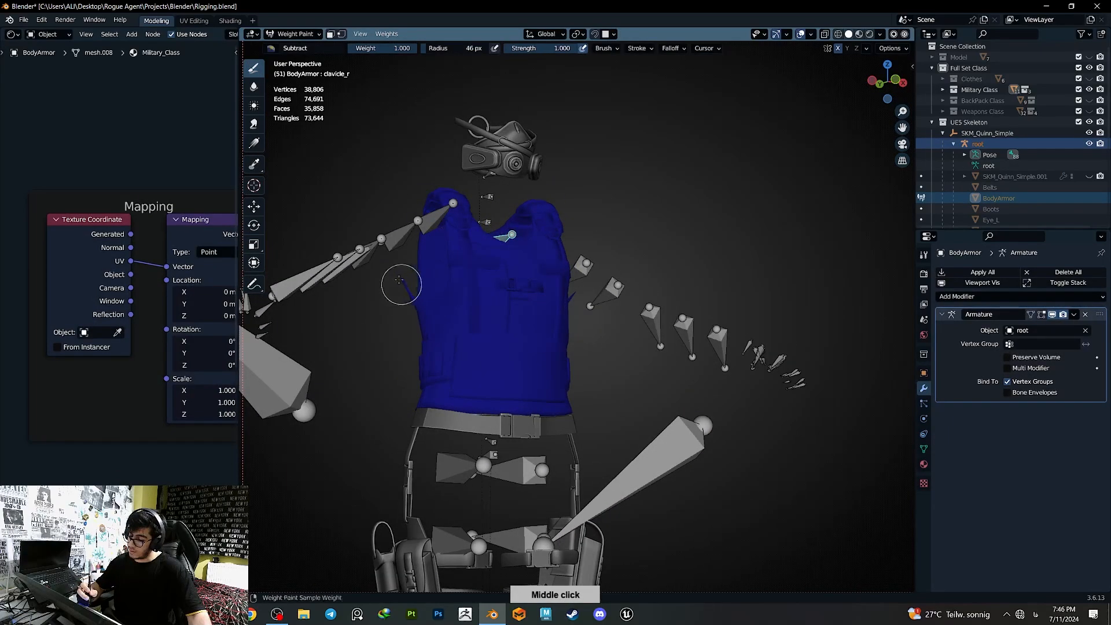
ctrl+click(399, 280)
middle_drag(426, 287, 663, 373)
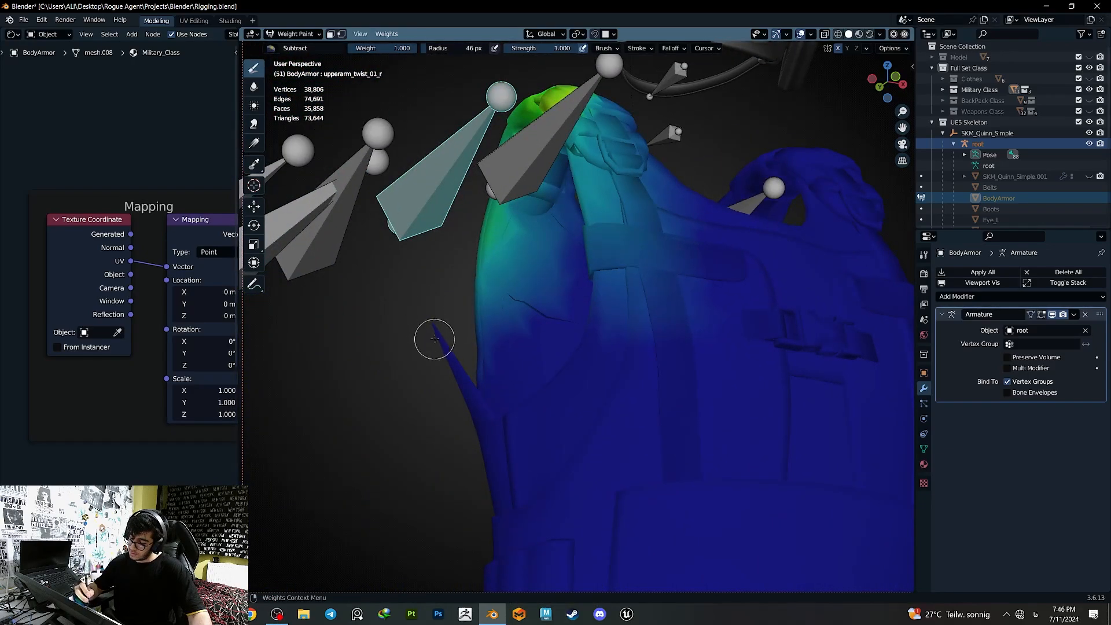
ctrl+click(467, 188)
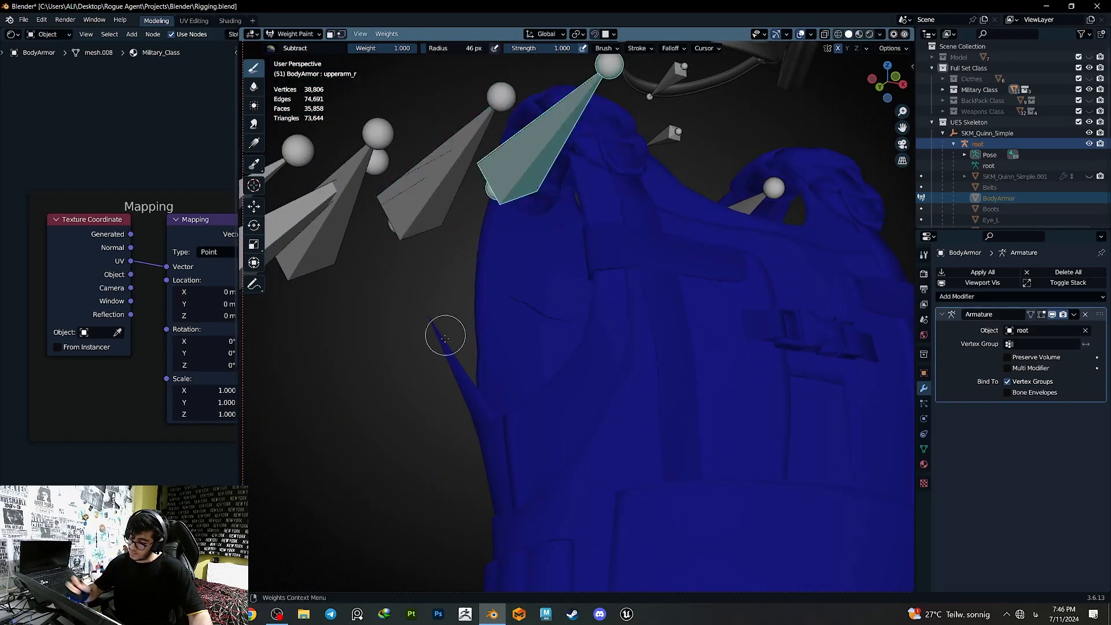
ctrl+click(402, 242)
middle_drag(427, 305, 449, 370)
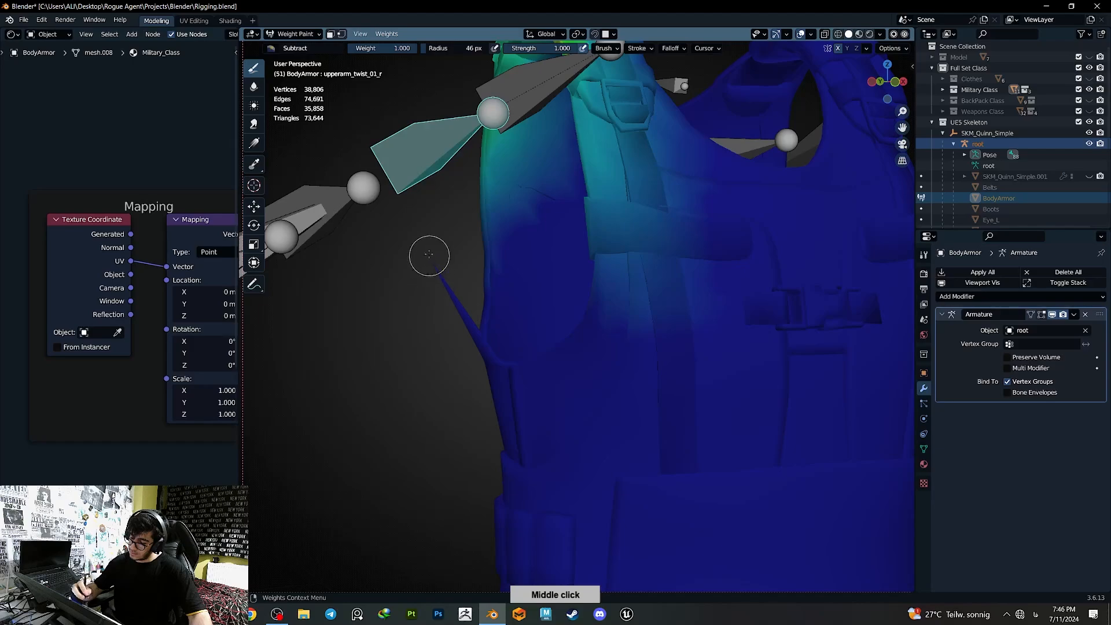
middle_drag(428, 254, 499, 240)
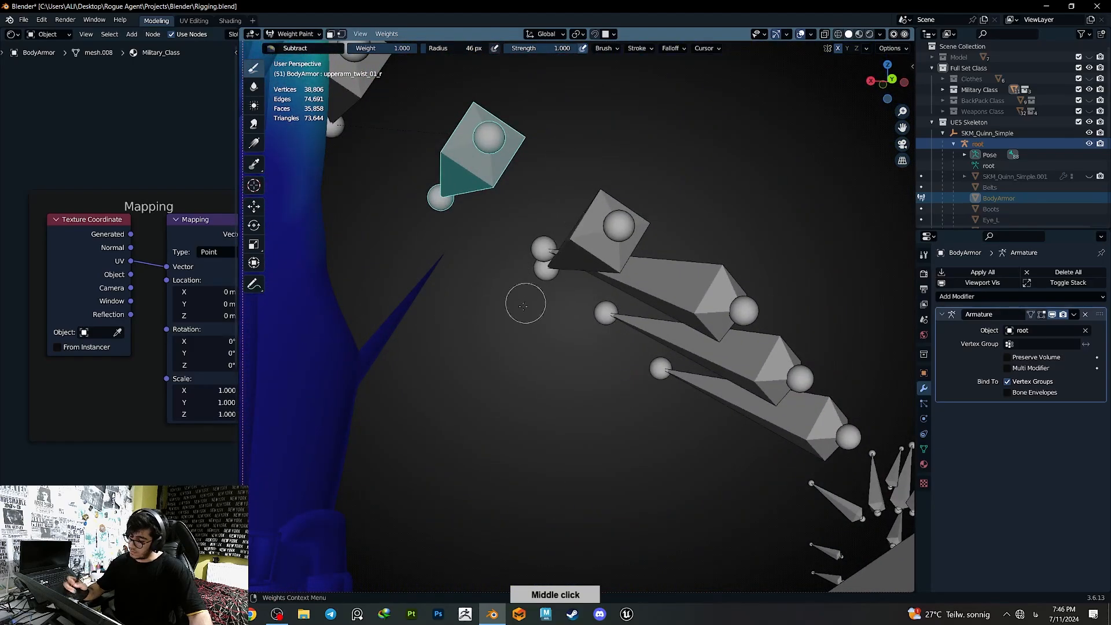
ctrl+click(498, 267)
shift+middle_drag(431, 235, 502, 202)
ctrl+click(429, 206)
middle_drag(472, 297, 730, 336)
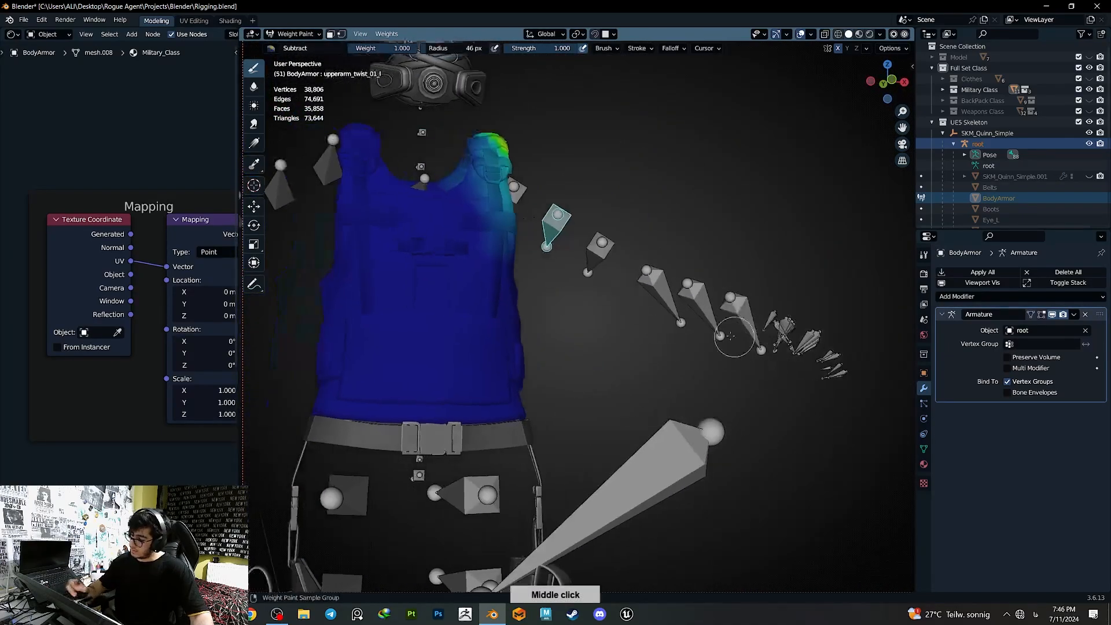
ctrl+click(657, 291)
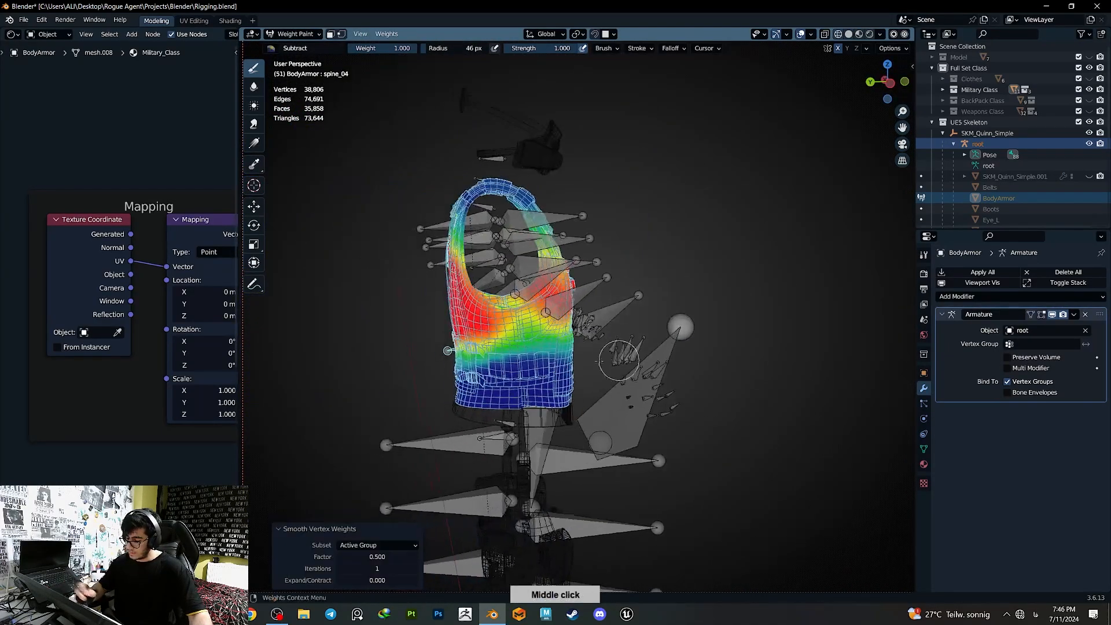
- Paint spine_04 weight over the weak patch at the bottom edge of BodyArmor's armhole using the Add brush at weight 1.000
mouse_move(520, 399)
ctrl+middle_down()
mouse_move(520, 347)
mouse_move(585, 341)
mouse_move(537, 334)
mouse_move(538, 313)
mouse_move(572, 347)
ctrl+middle_up()
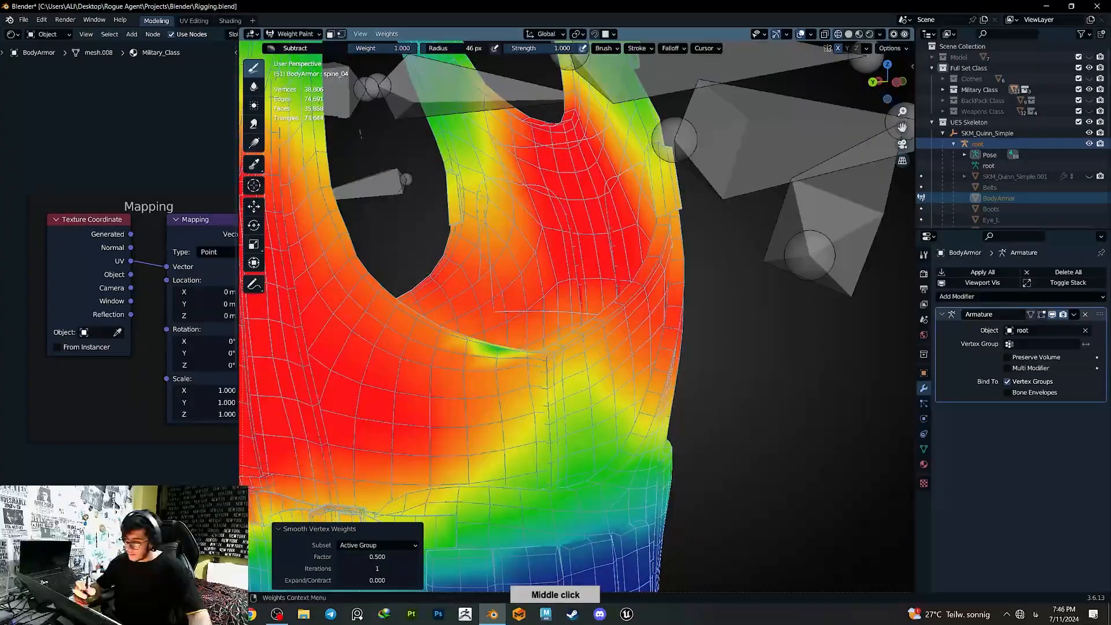
click(272, 49)
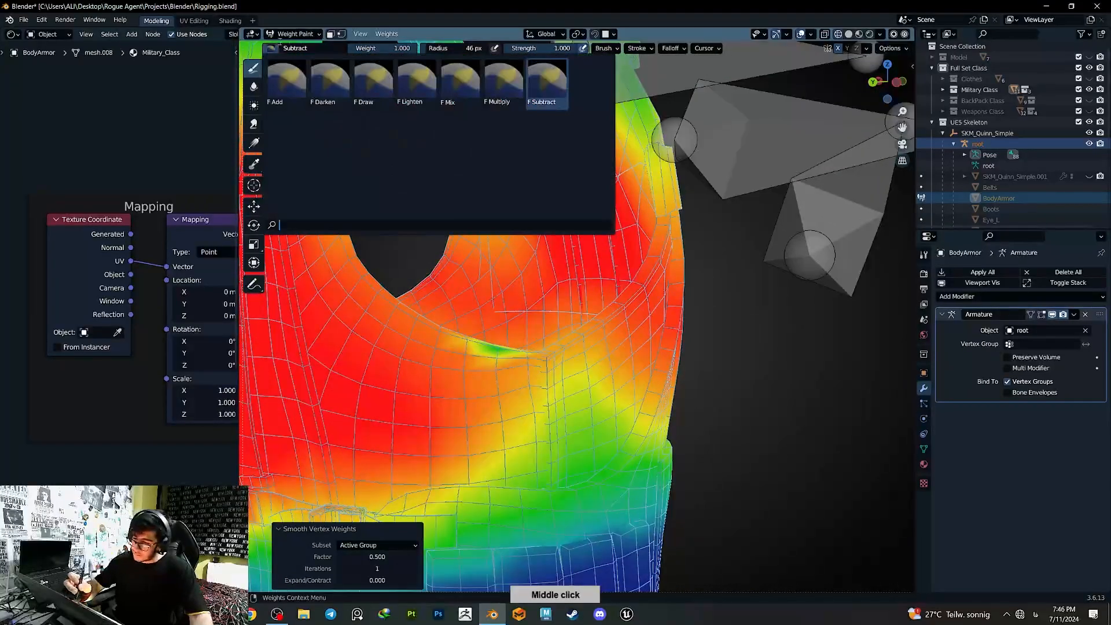
click(281, 95)
mouse_move(439, 300)
middle_down()
mouse_move(486, 347)
mouse_move(453, 305)
middle_up()
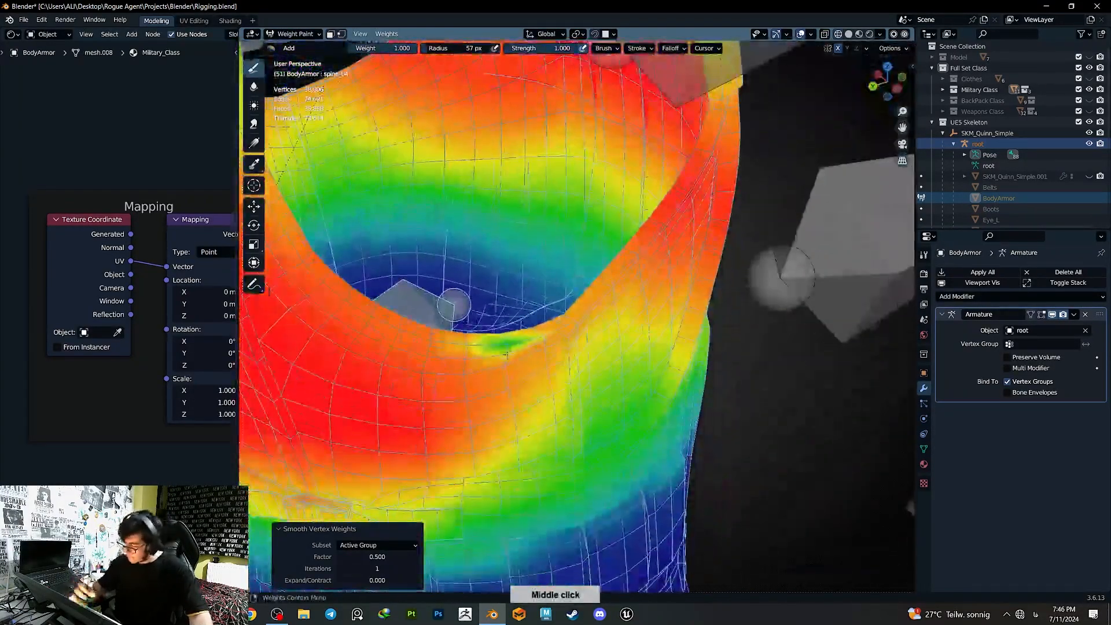
drag(506, 354, 458, 344)
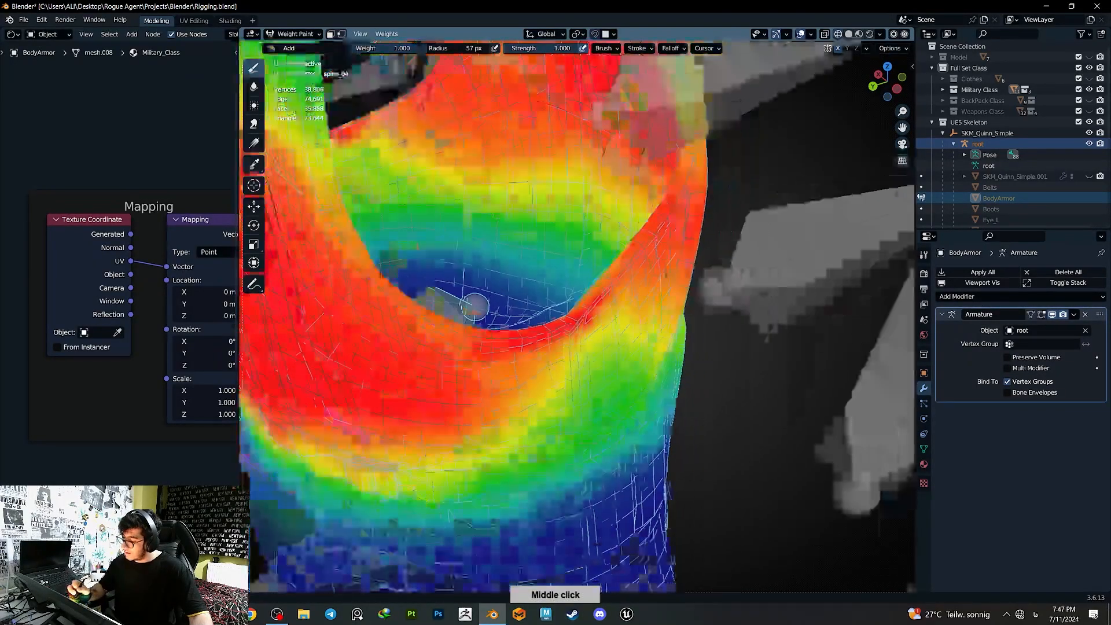
- Test-rotate the spine_04 bone freely to check the repainted armhole, and cancel the rotation
mouse_move(604, 298)
middle_down()
mouse_move(493, 359)
mouse_move(492, 371)
mouse_move(538, 371)
middle_up()
ctrl+middle_drag(544, 347, 603, 416)
key(shift+r)
key(r)
key(r)
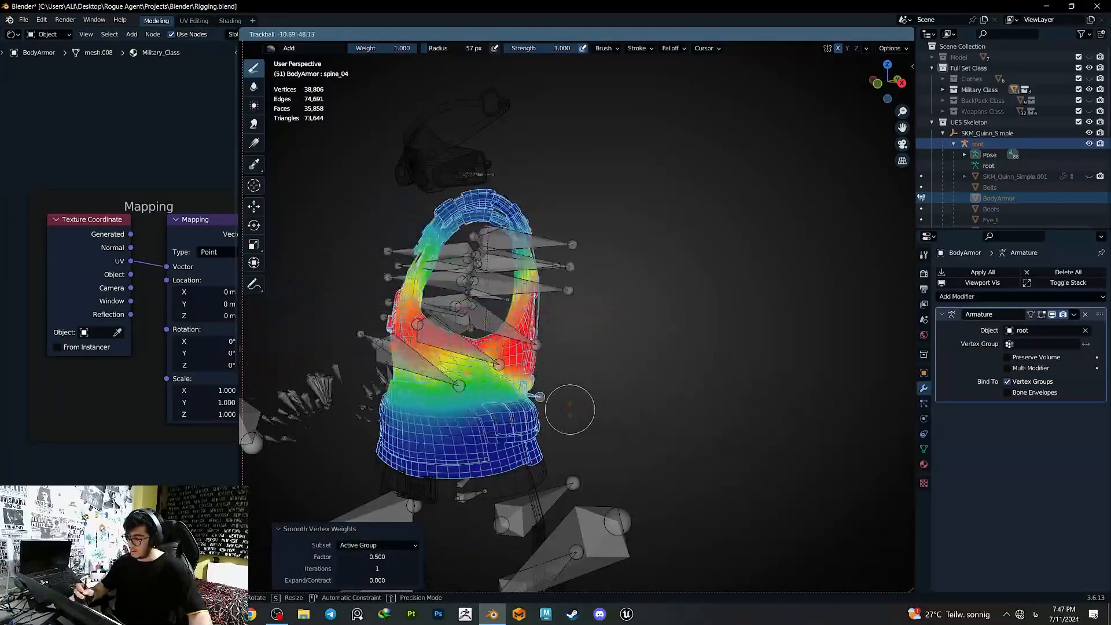
right_click(680, 311)
- Parent the gas mask meshes Circle.001 and Plane.001 to the root armature with empty groups
mouse_move(521, 277)
middle_down()
mouse_move(492, 290)
mouse_move(485, 248)
mouse_move(544, 308)
middle_up()
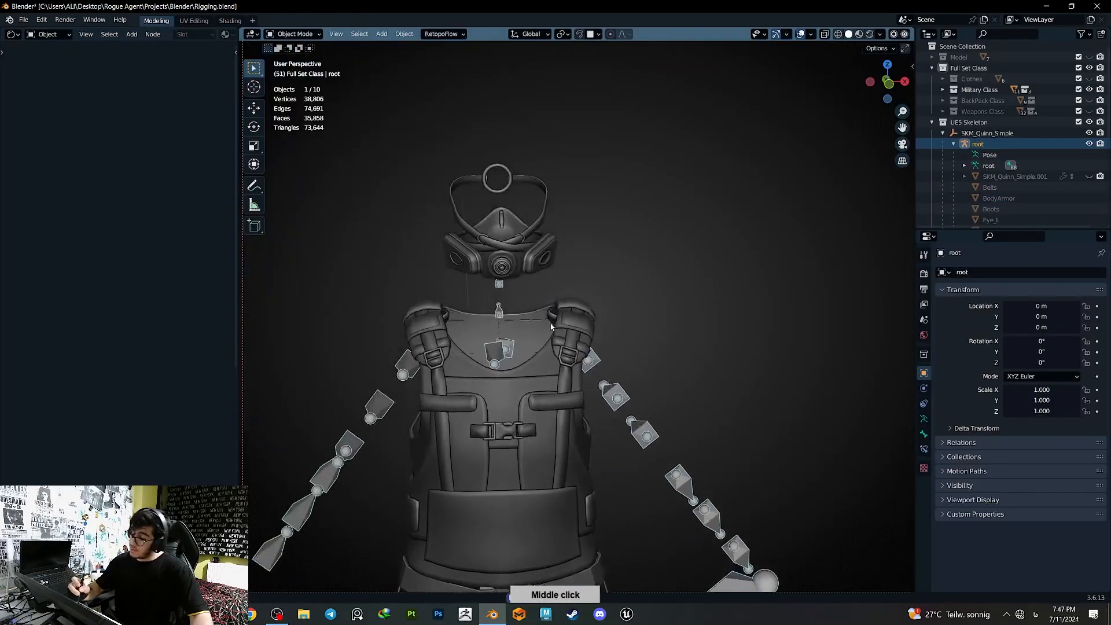
click(496, 304)
shift+click(495, 304)
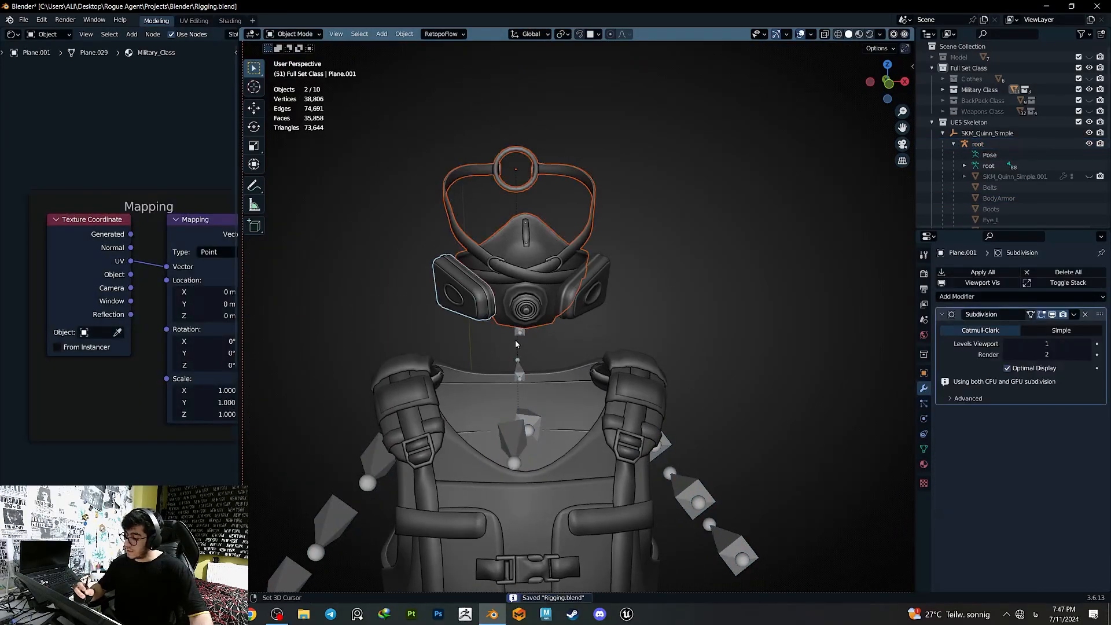
shift+click(523, 335)
key(ctrl+p)
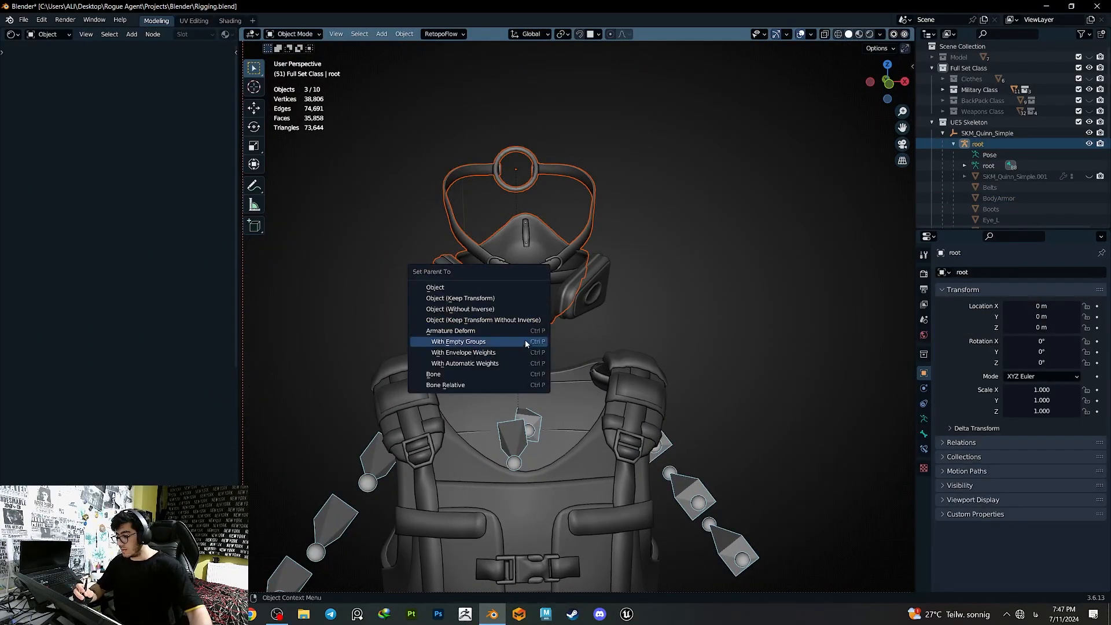
click(526, 339)
- Select the root armature together with the mask mesh Circle.001 and enter Weight Paint mode
mouse_move(525, 339)
middle_down()
mouse_move(509, 339)
mouse_move(540, 317)
mouse_move(534, 354)
middle_up()
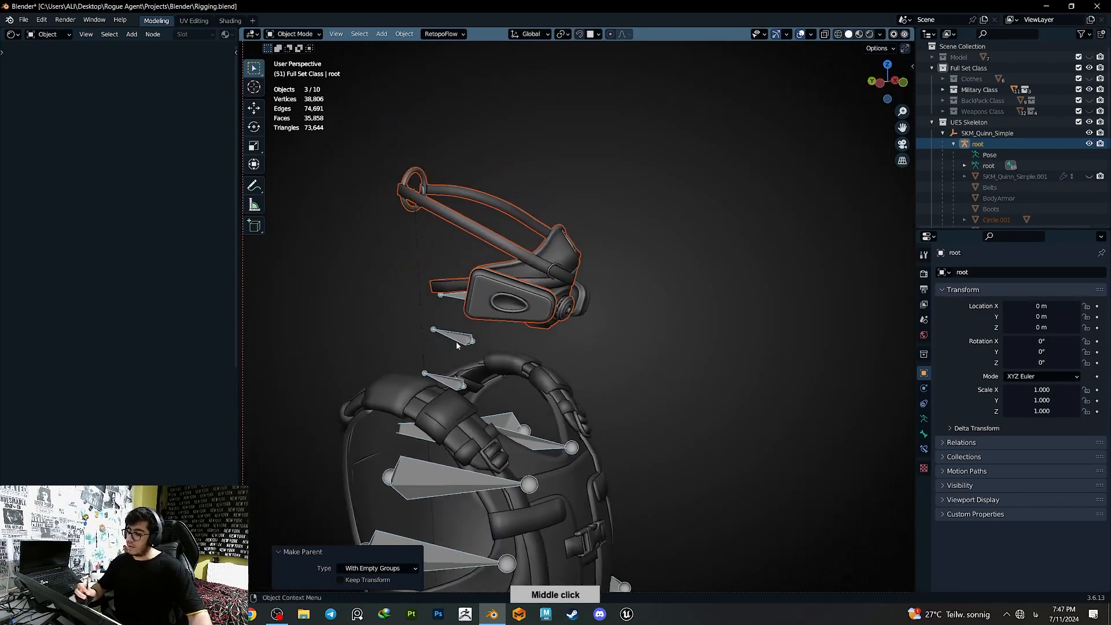
click(456, 340)
shift+click(528, 319)
click(468, 337)
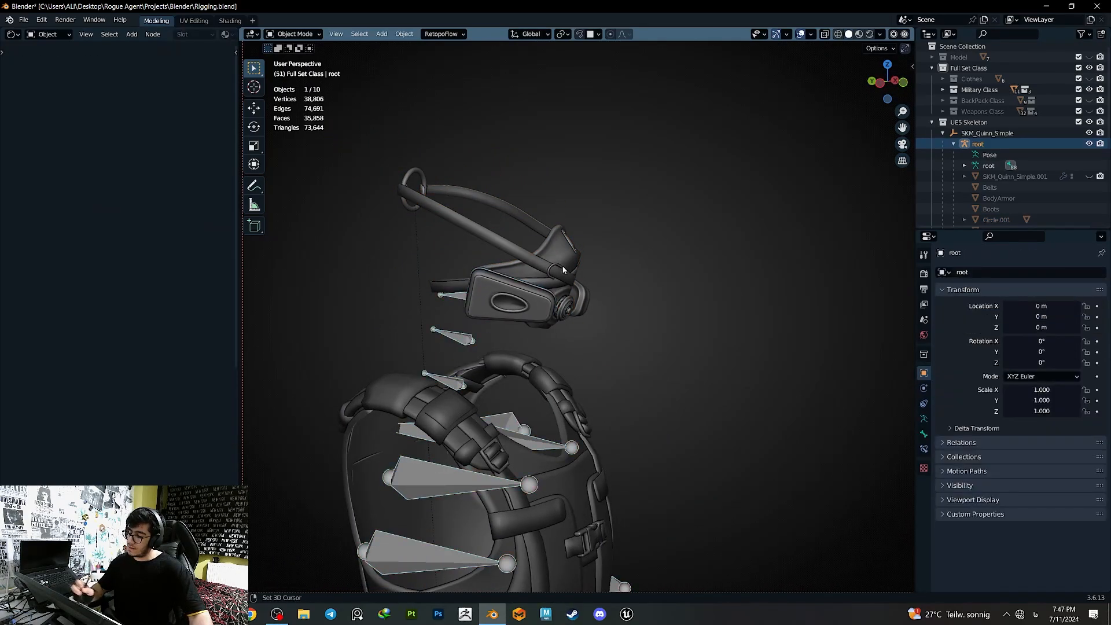
shift+click(563, 266)
key(q)
click(556, 284)
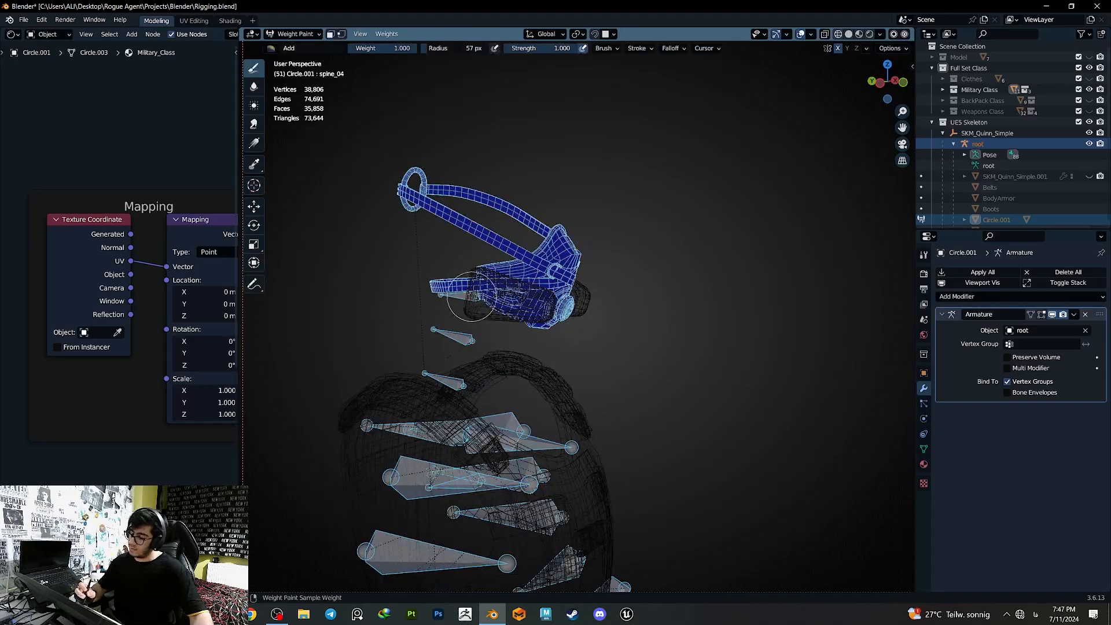
- Assign all vertices of Circle.001 to the head vertex group with weight 1.000, and return to Weight Paint mode
key(Tab)
key(a)
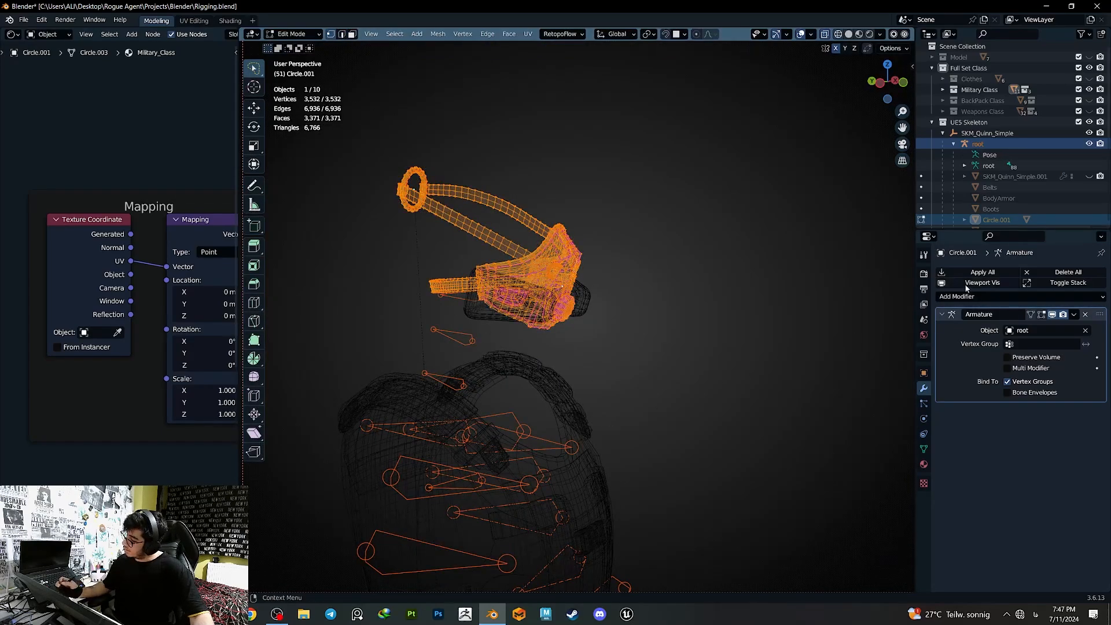
click(924, 449)
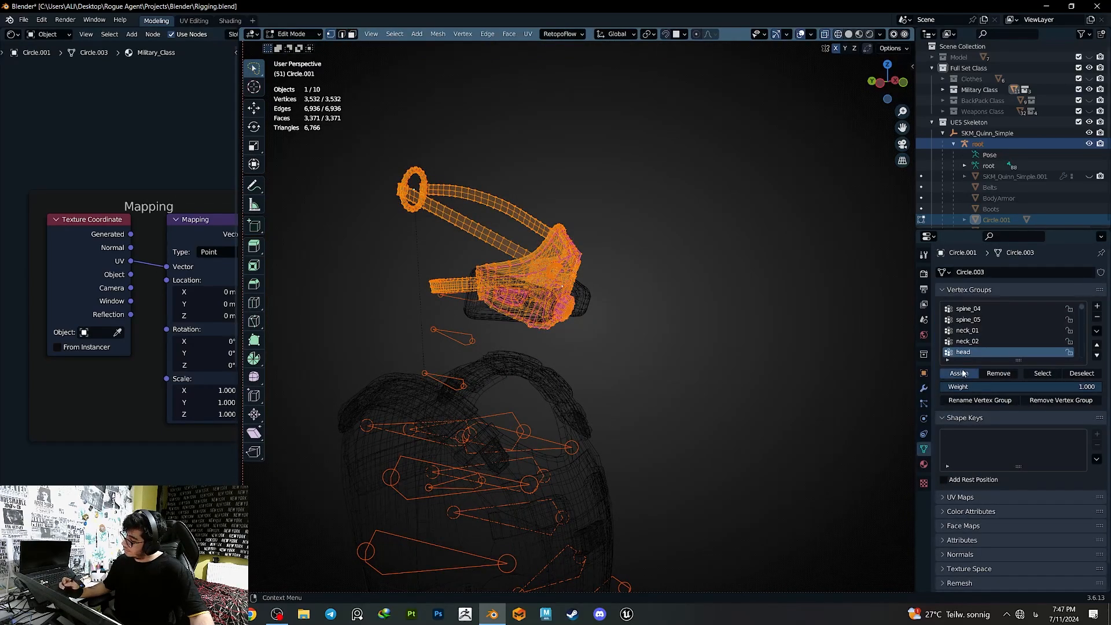
key(Tab)
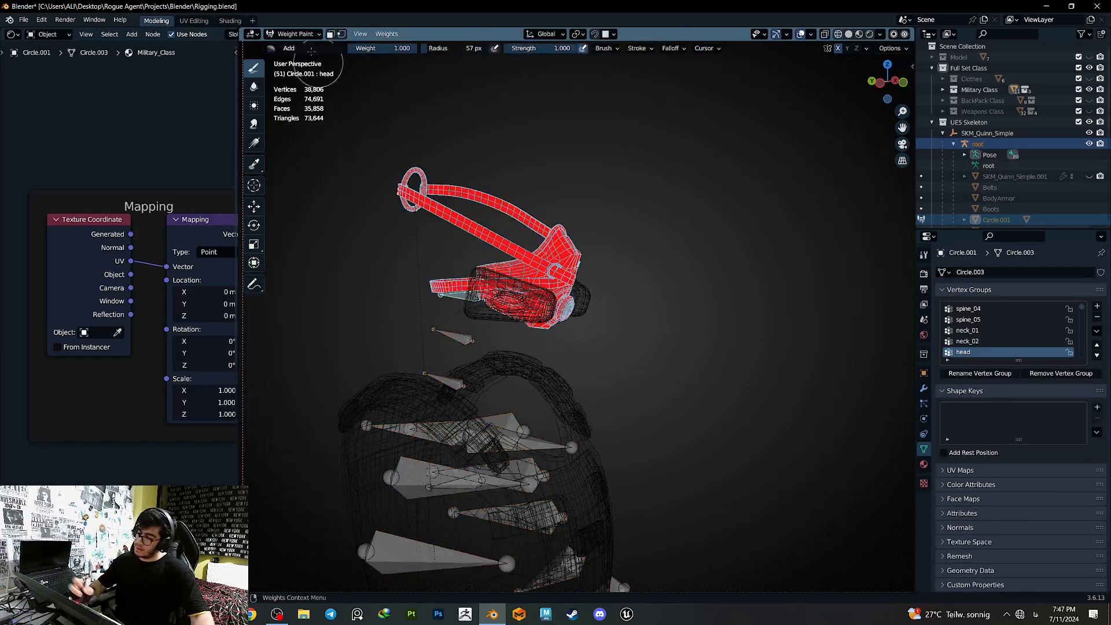
- Leave weight painting on Circle.001 and enter Weight Paint mode on the mask filter Plane.001 with the root armature also selected
click(294, 35)
click(298, 47)
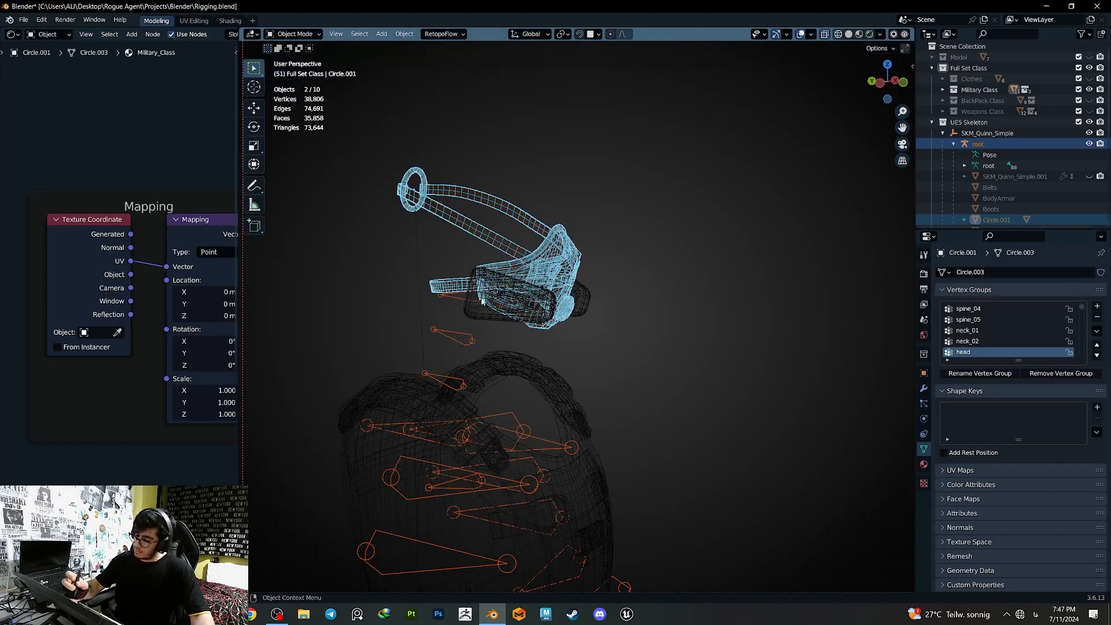
click(519, 319)
click(525, 317)
click(476, 330)
shift+click(509, 322)
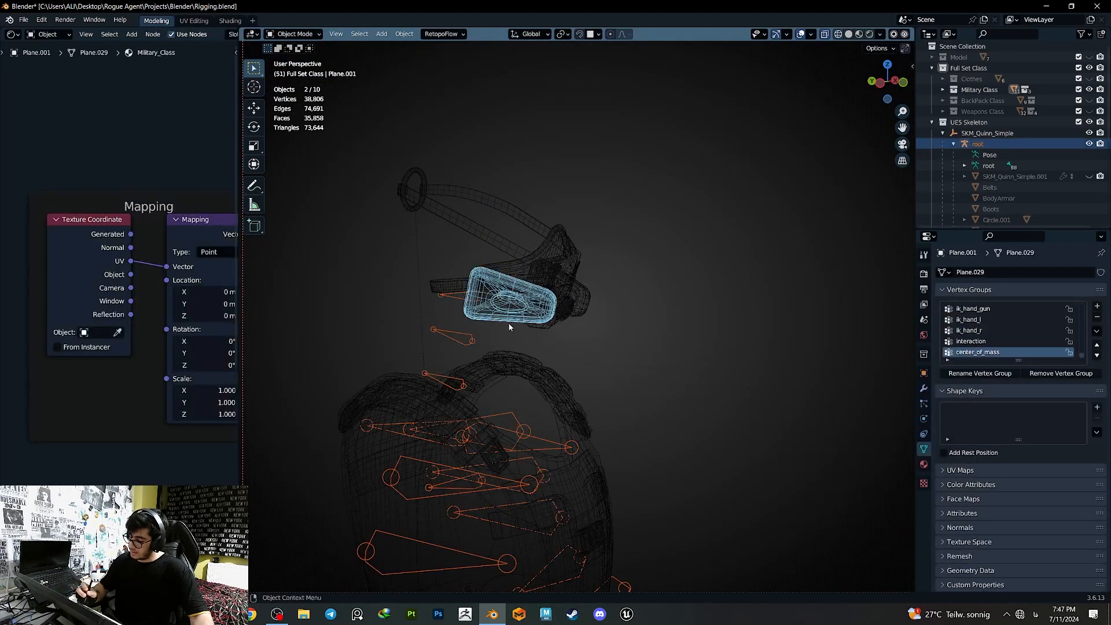
key(q)
click(500, 324)
- Assign all vertices of Plane.001 to the head vertex group with weight 1.000, and return to Object Mode
key(shift+z)
ctrl+click(460, 296)
key(Tab)
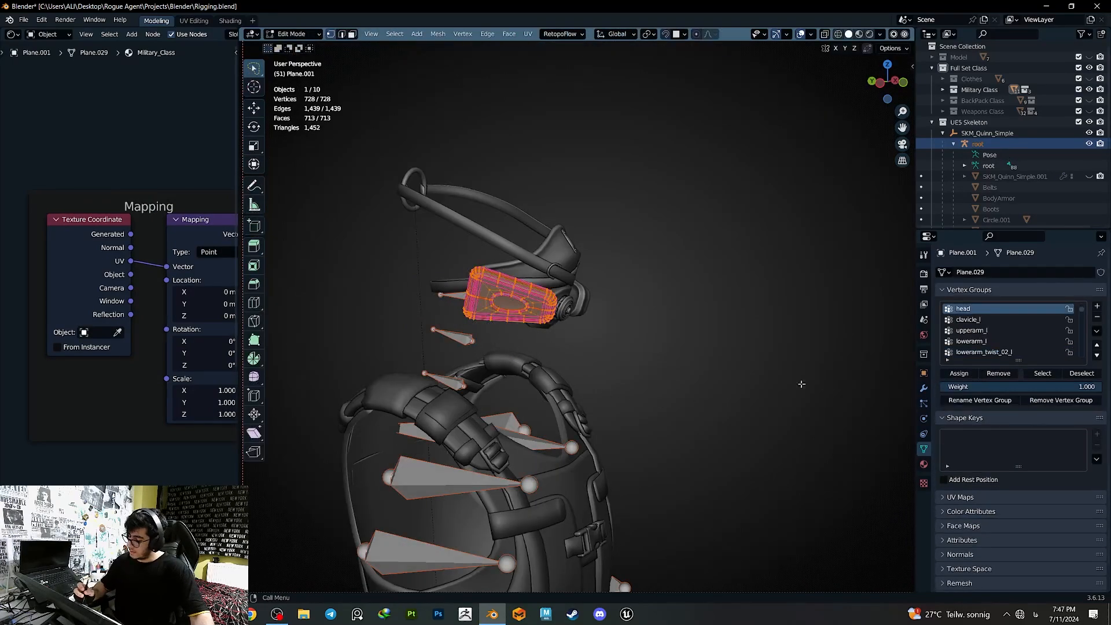
key(Tab)
middle_drag(700, 347, 625, 327)
click(298, 34)
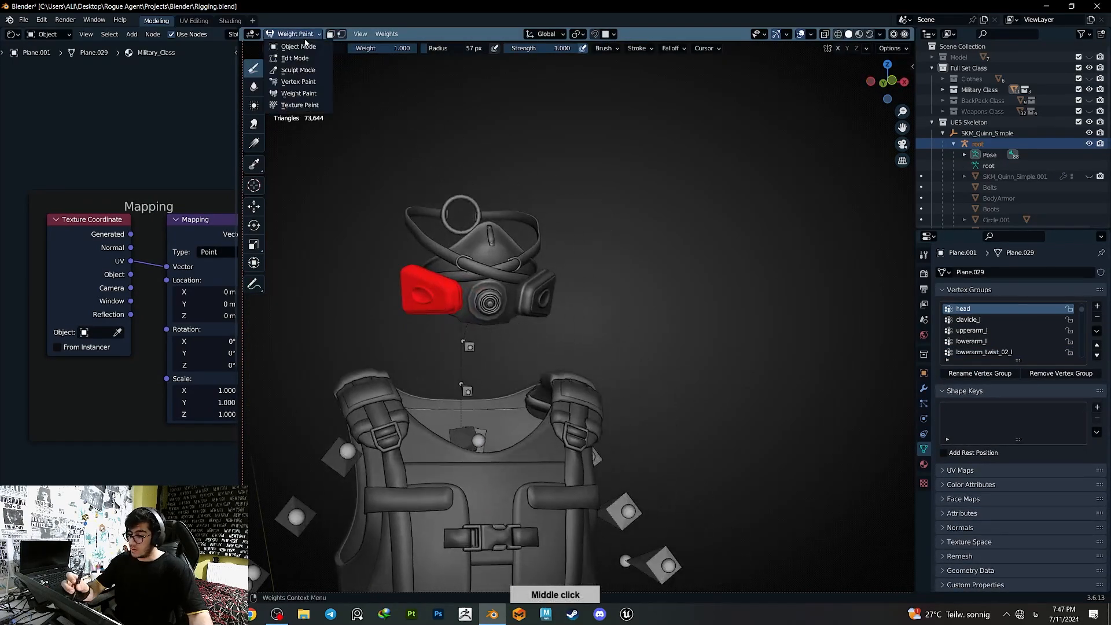
click(302, 47)
- Select the opposite mask filter Plane.031 together with the root armature and set it up for binding to the skeleton
middle_drag(562, 305, 520, 324)
click(532, 302)
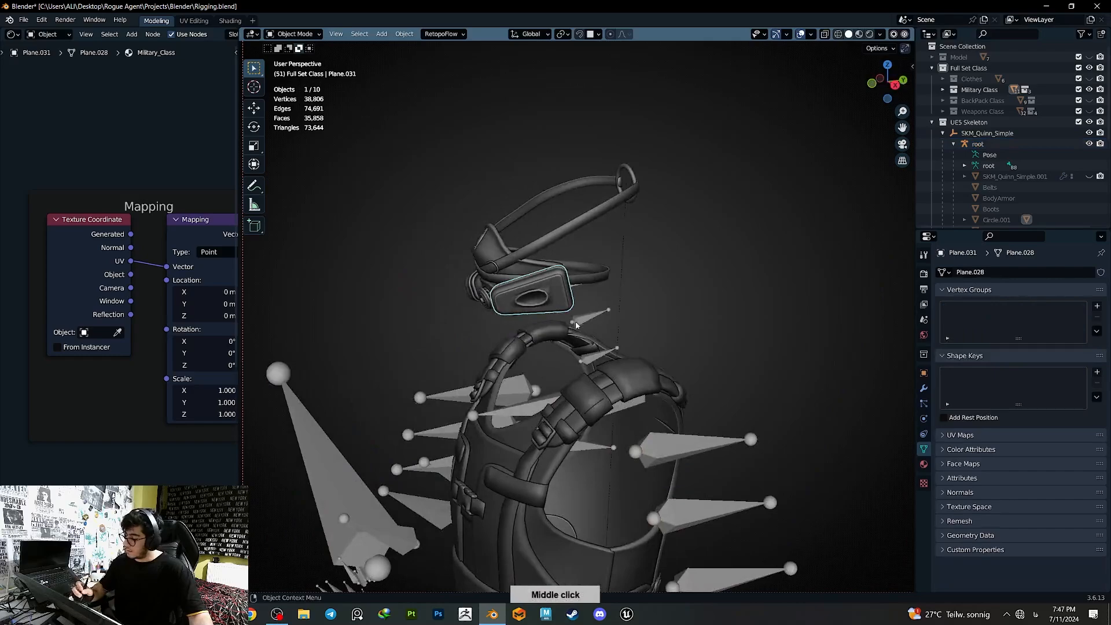
click(590, 317)
shift+click(570, 310)
key(q)
click(553, 302)
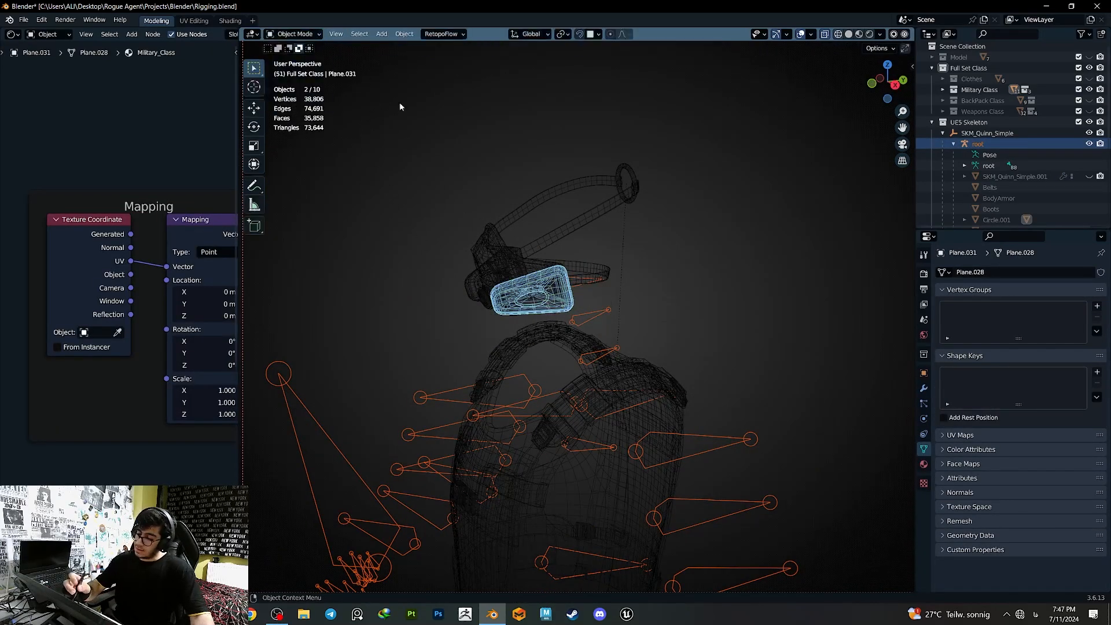
key(ctrl+Tab)
click(591, 316)
key(q)
click(555, 305)
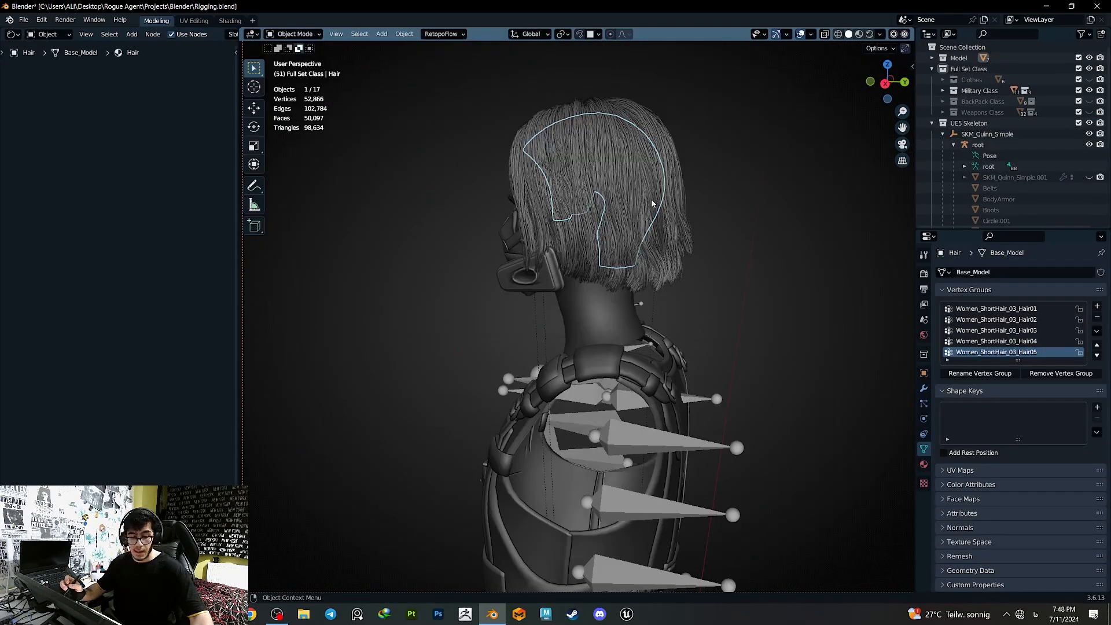
- Hide the Hair mesh and put the root armature in Pose Mode with the head bone selected
key(Delete)
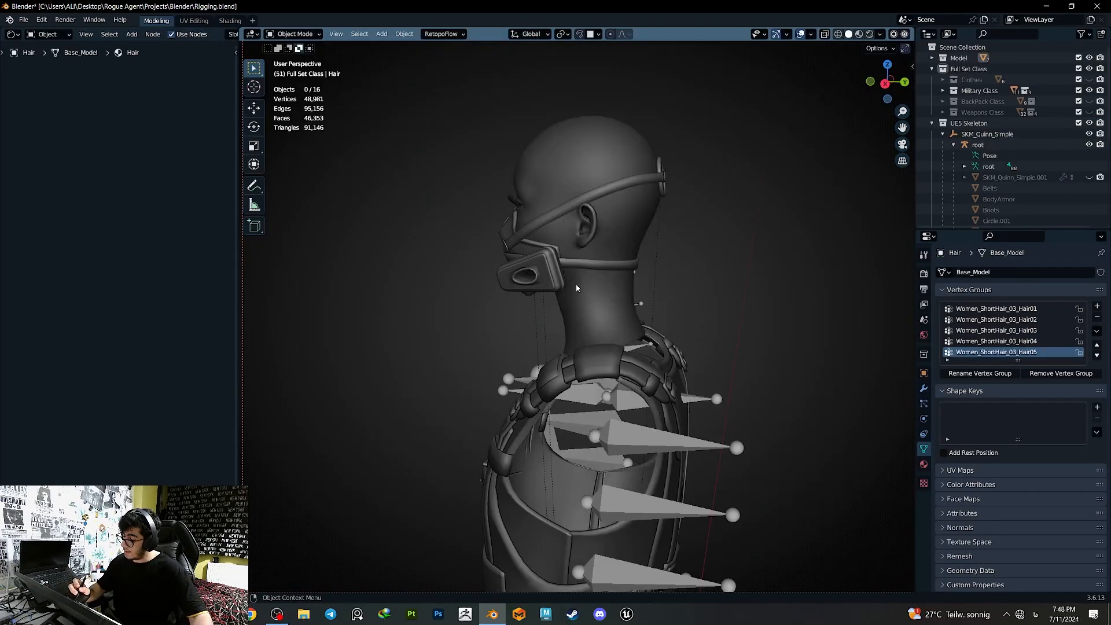
click(637, 272)
click(638, 272)
key(q)
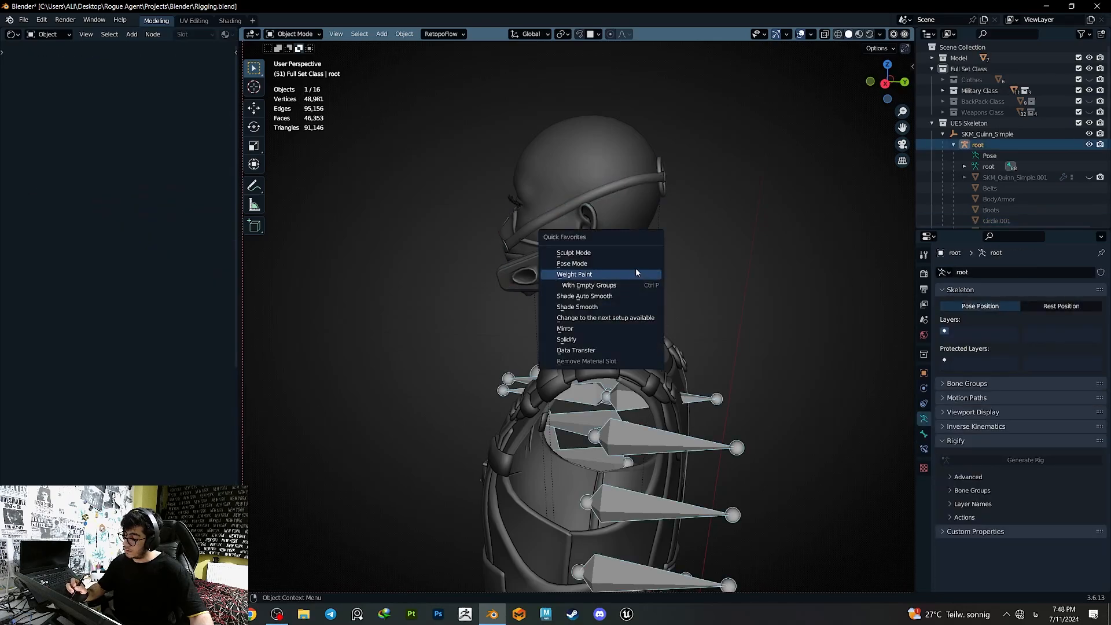
click(636, 263)
key(shift+z)
- Test-rotate the head bone freely several times to check how the gas mask follows the head
key(r)
key(r)
click(678, 311)
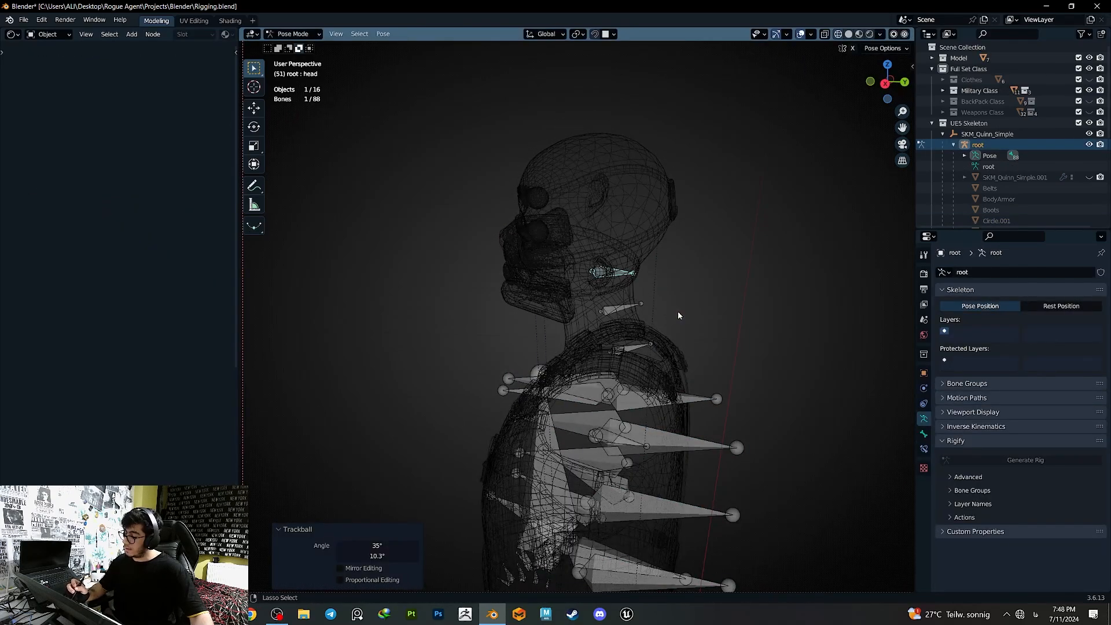
key(ctrl+z)
key(r)
key(r)
click(676, 313)
key(shift+z)
key(r)
key(r)
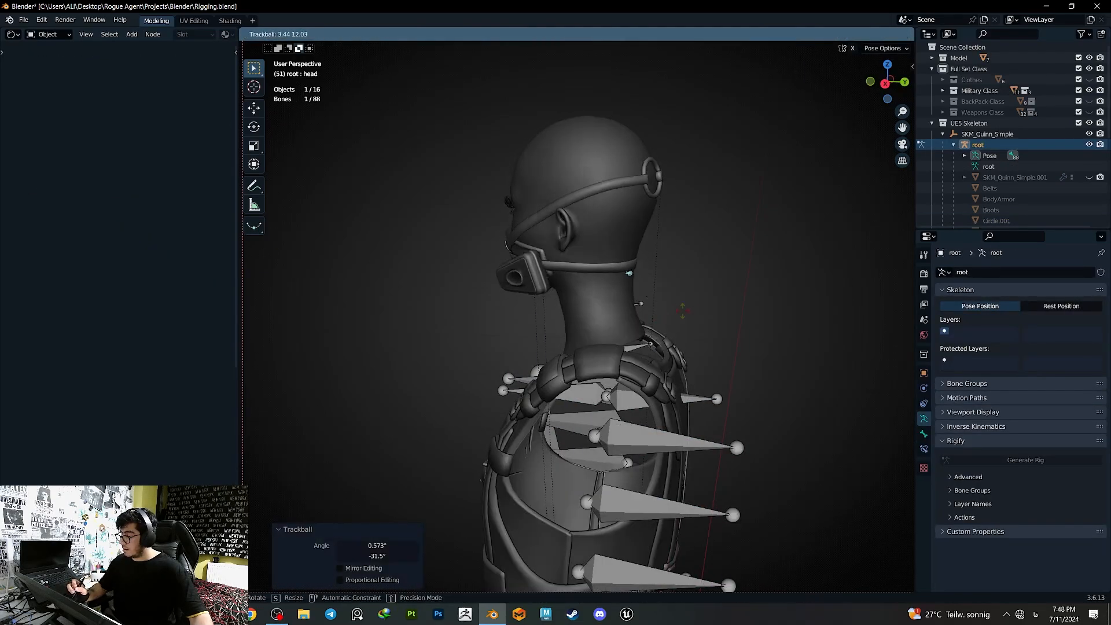
click(698, 305)
- Test-rotate the head bone freely from the right side view, and undo the test rotations
click(884, 84)
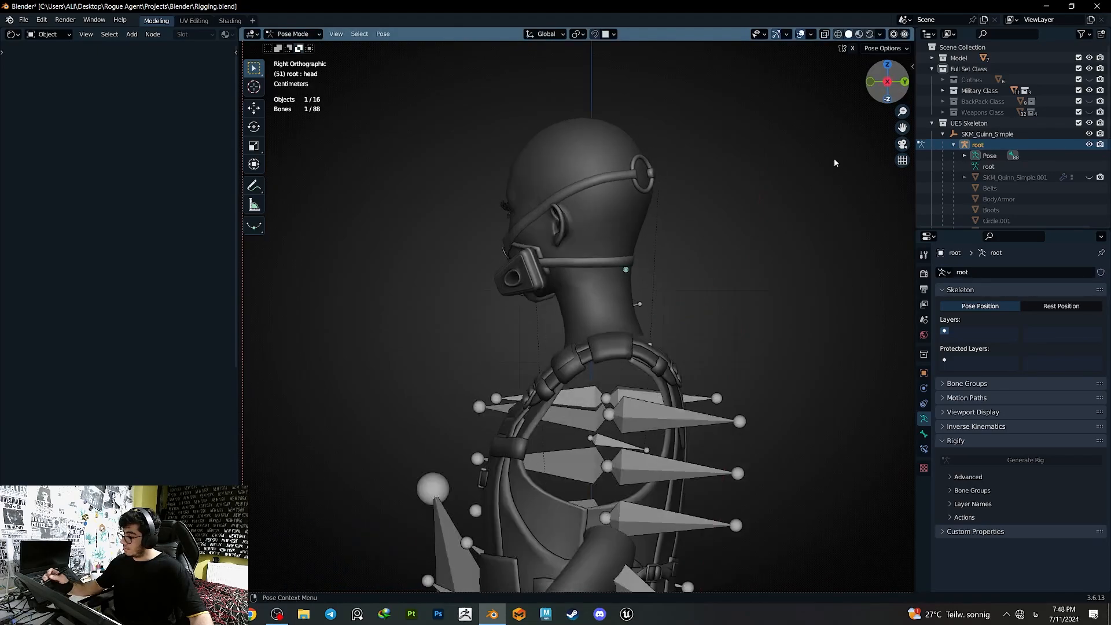
key(r)
key(r)
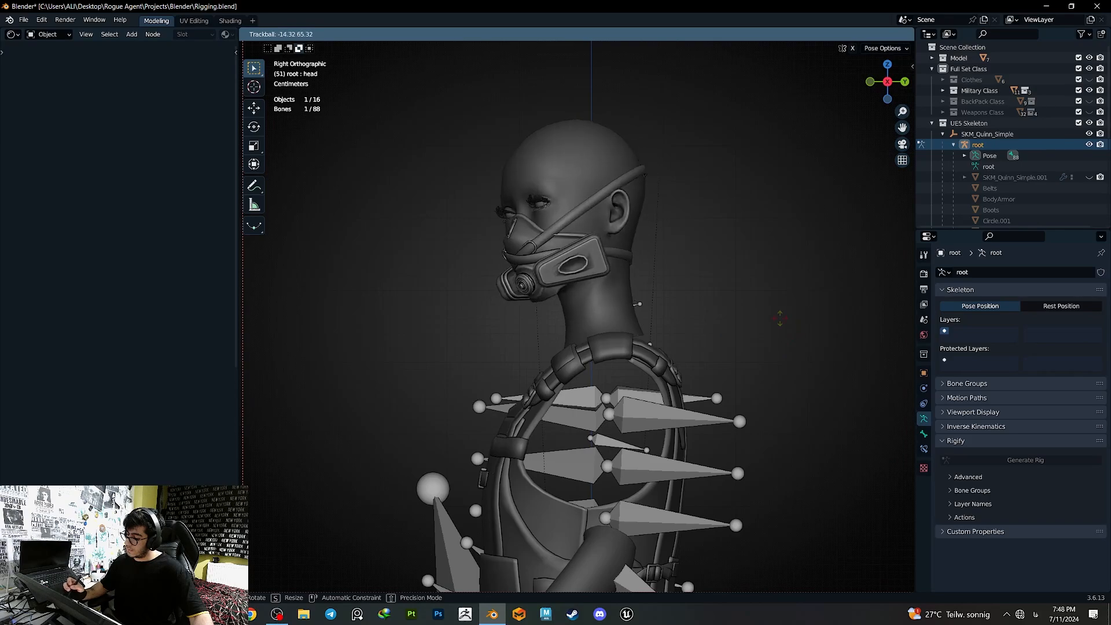
click(727, 342)
key(ctrl+z)
key(ctrl+z)
key(ctrl+z)
key(ctrl+z)
key(ctrl+z)
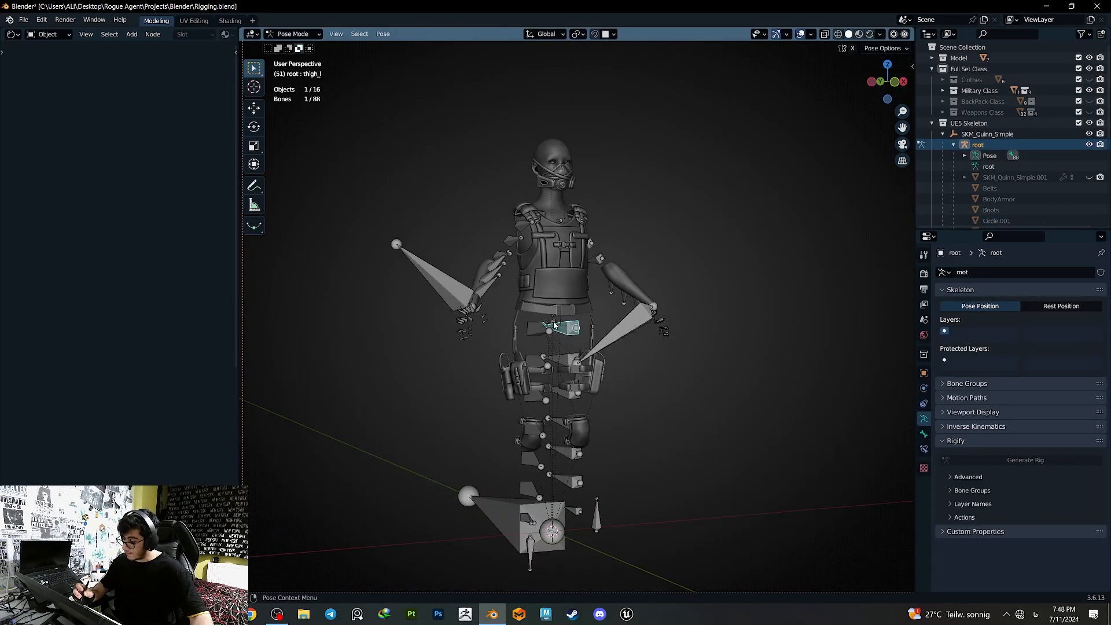
- Test-move the pelvis bone twice to check that the whole outfit follows, undoing each move
key(g)
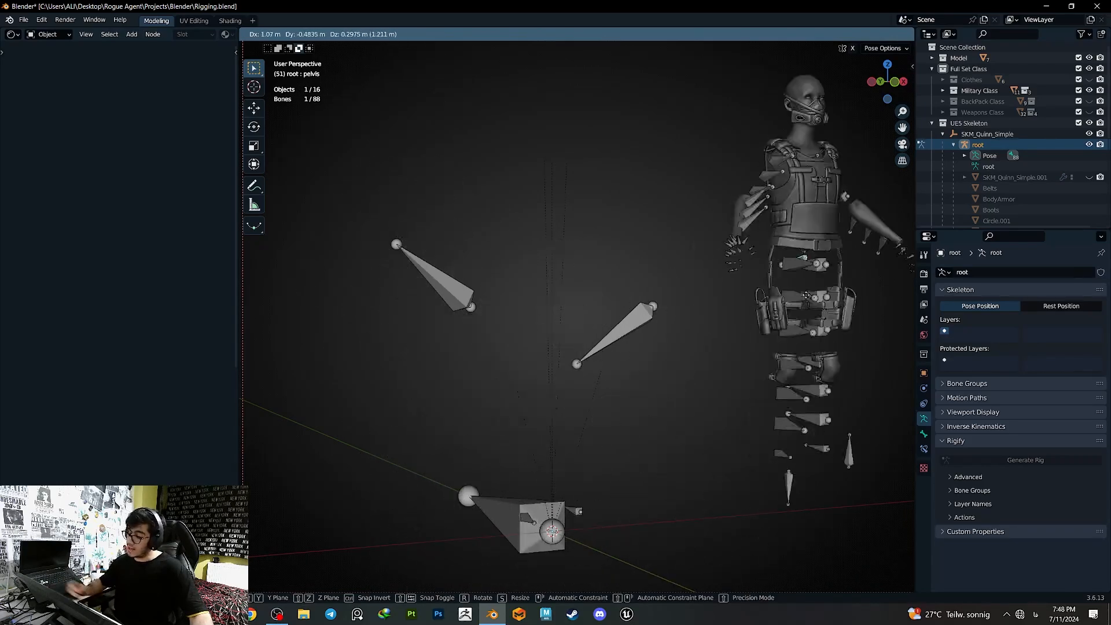
click(569, 322)
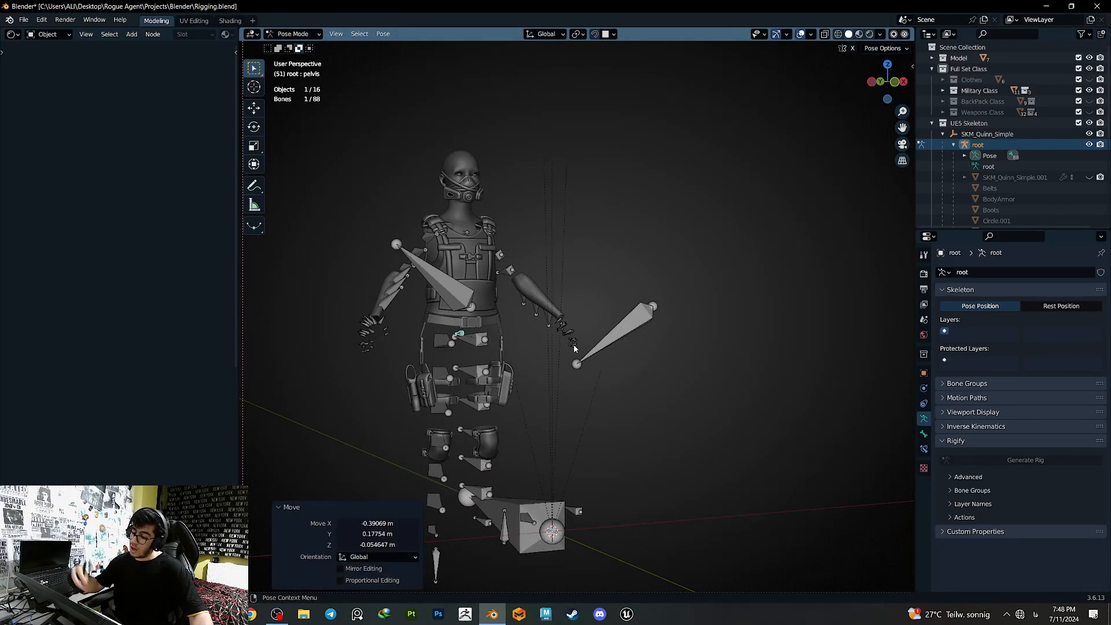
key(ctrl+z)
key(g)
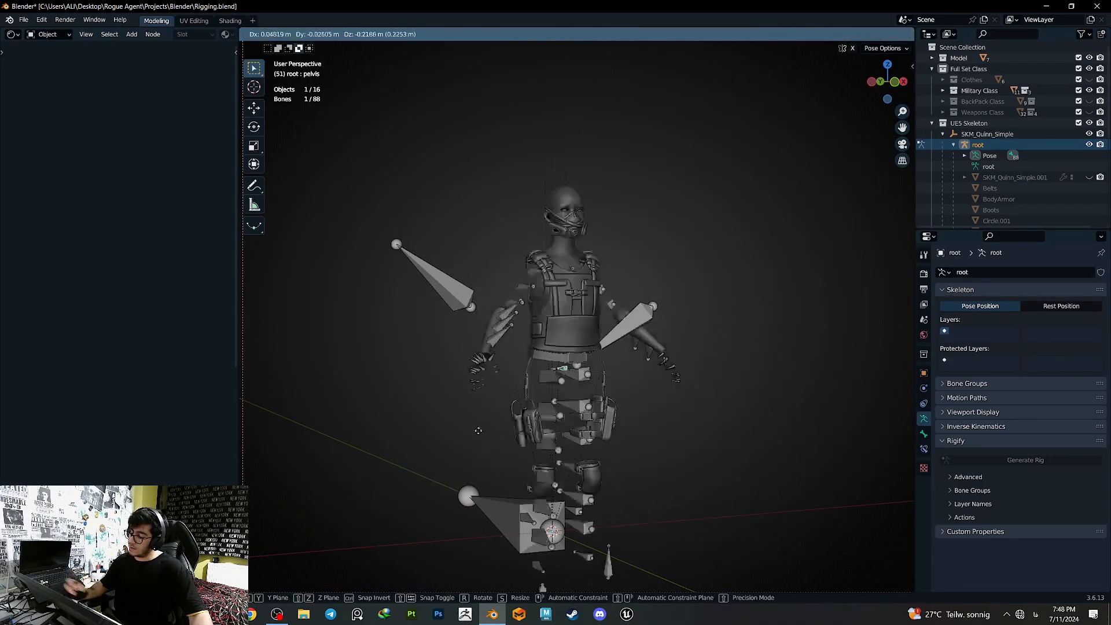
click(562, 363)
key(ctrl+z)
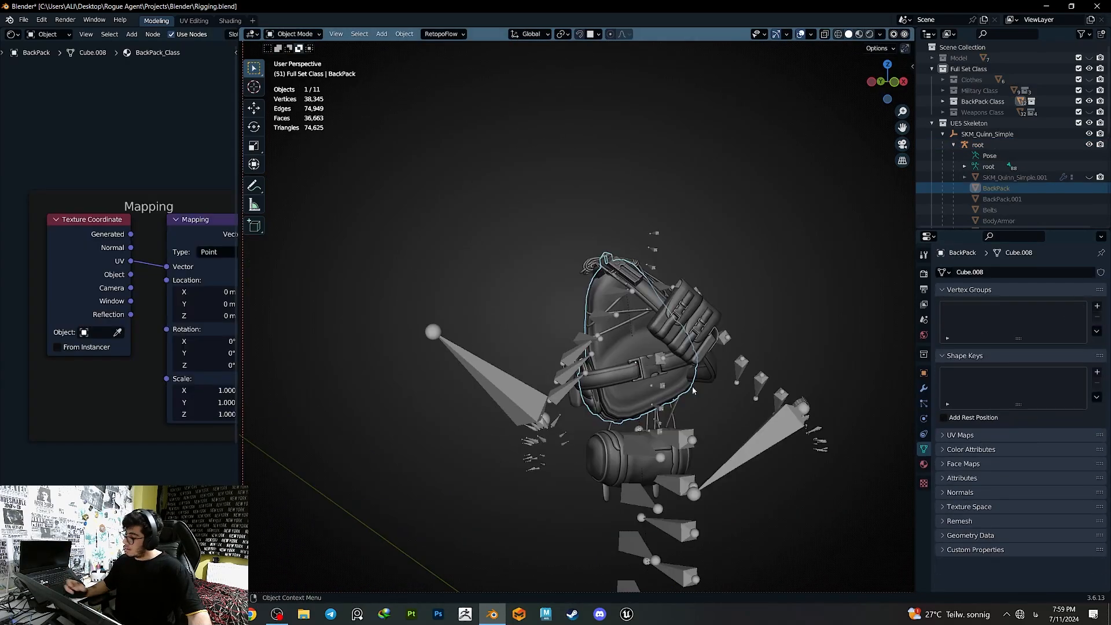
- Isolate the BackPack and BackPack.001 meshes together with the root armature by hiding everything else
middle_drag(614, 347, 632, 359)
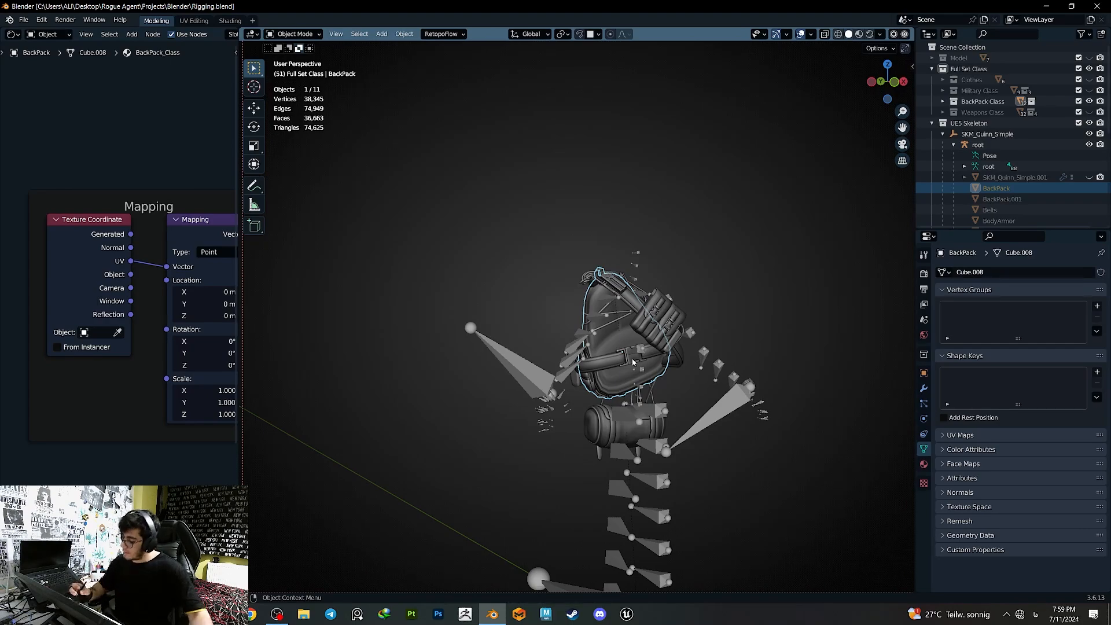
middle_drag(633, 363, 578, 385)
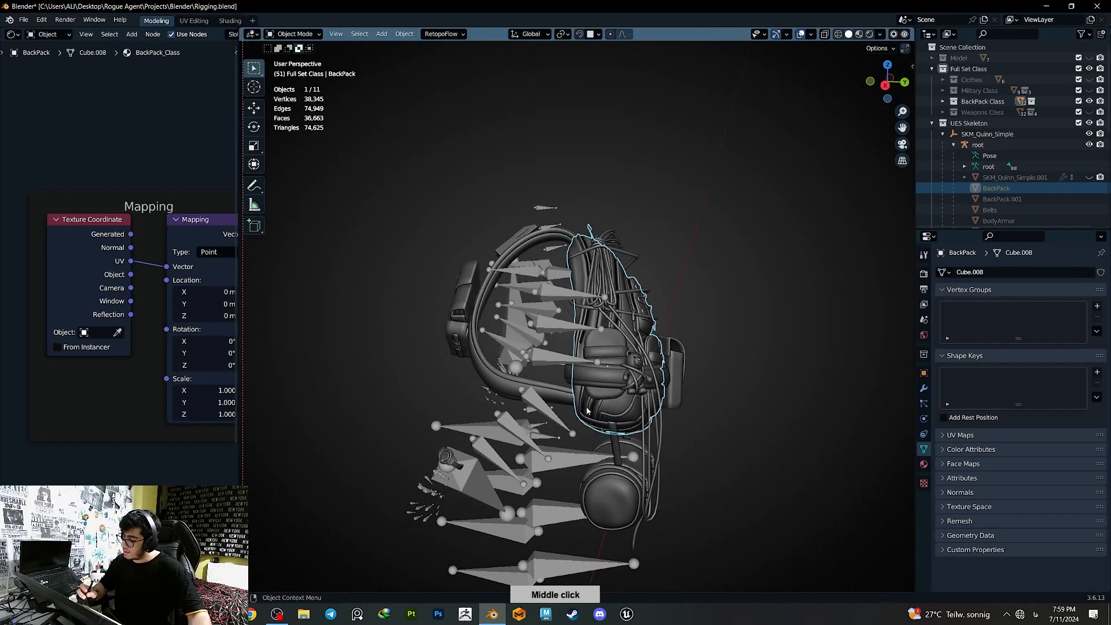
shift+click(558, 394)
shift+click(548, 425)
key(shift+h)
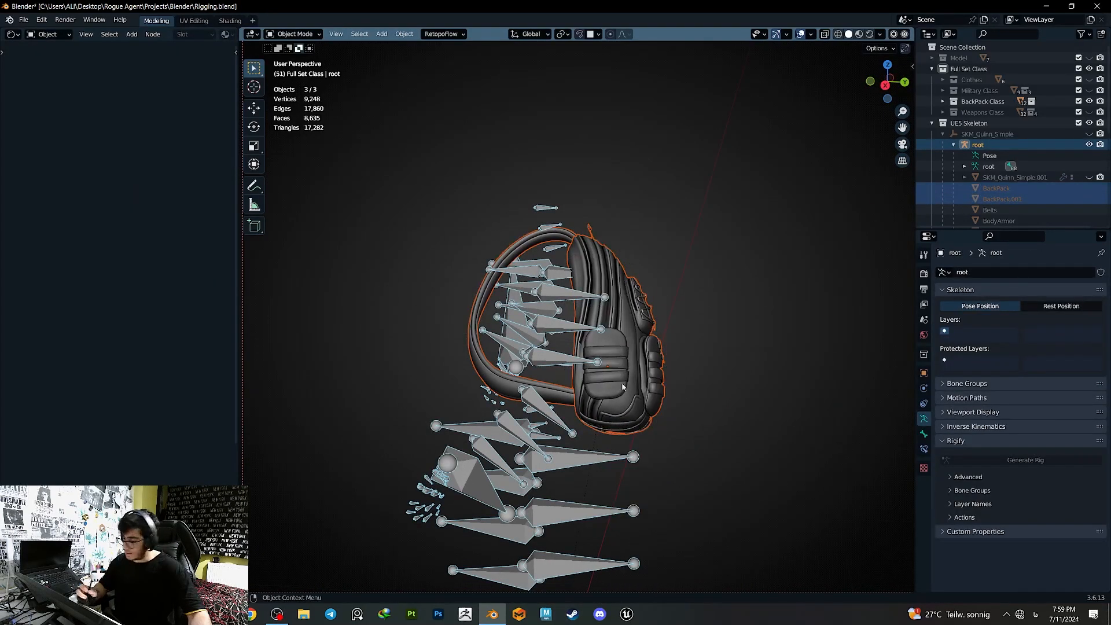
middle_drag(548, 424, 600, 377)
click(629, 373)
- Transfer the Jacket's vertex groups to the BackPack using a Data Transfer modifier with Nearest Vertex mapping, and apply it
click(523, 373)
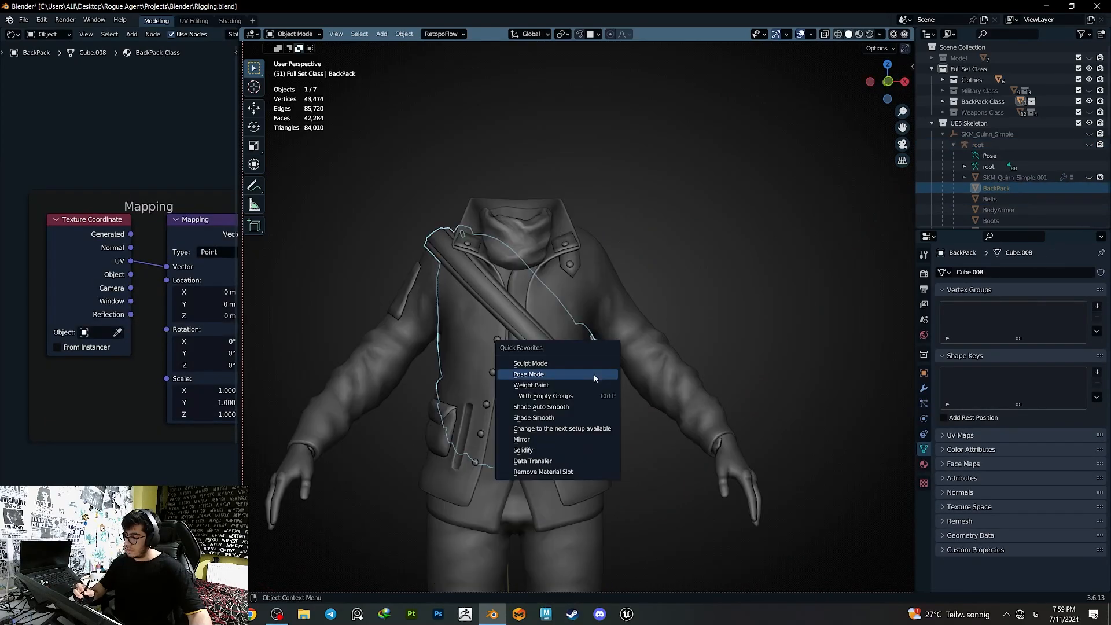
click(557, 461)
click(924, 388)
click(952, 401)
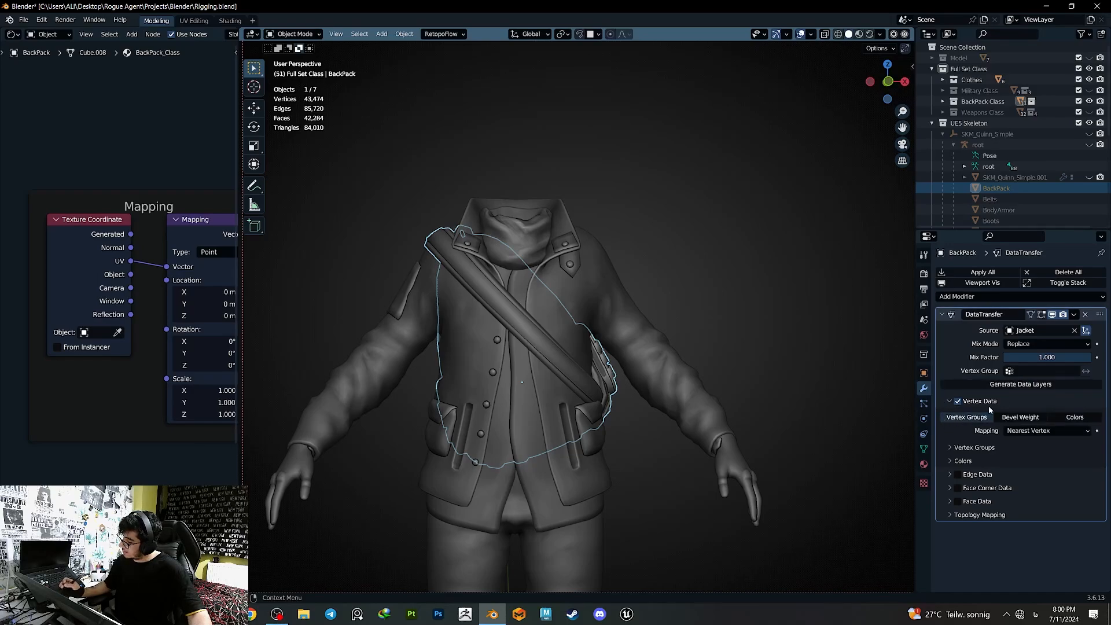
click(924, 449)
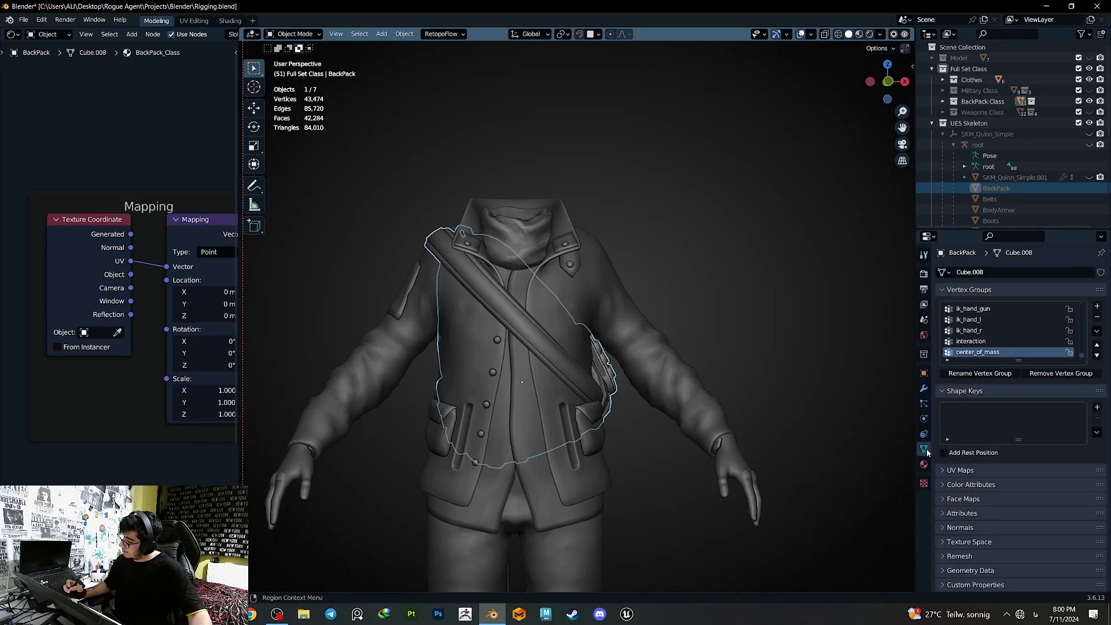
click(924, 390)
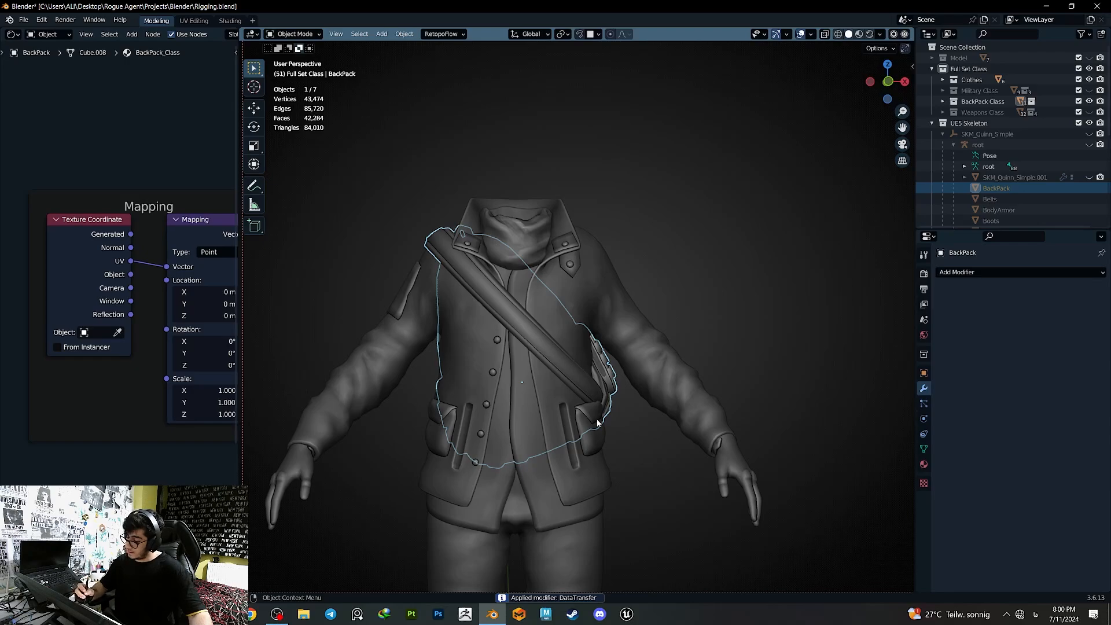
- Unhide the root armature and parent the BackPack to it with empty groups
click(1089, 145)
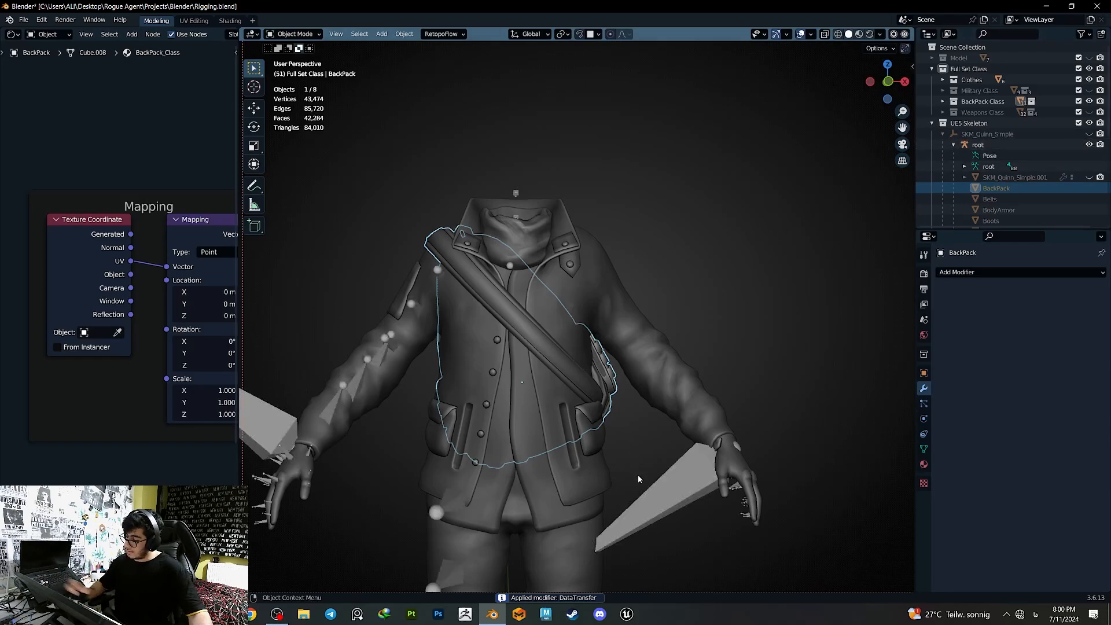
shift+click(671, 489)
key(ctrl+p)
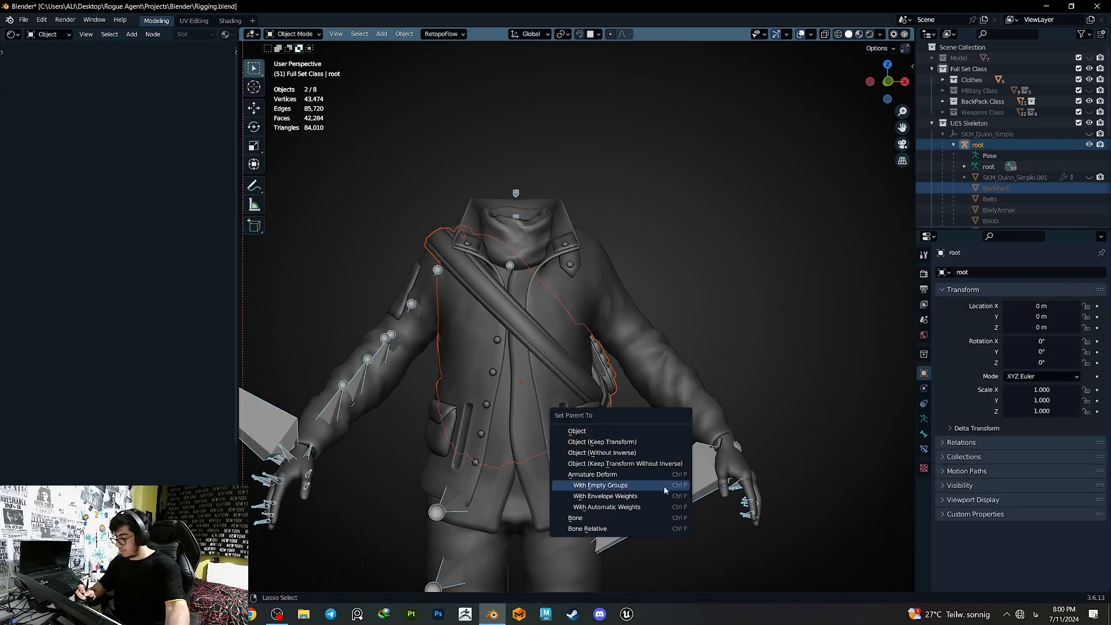
click(662, 484)
- Select only the root armature and switch it to Pose Mode
click(572, 391)
key(q)
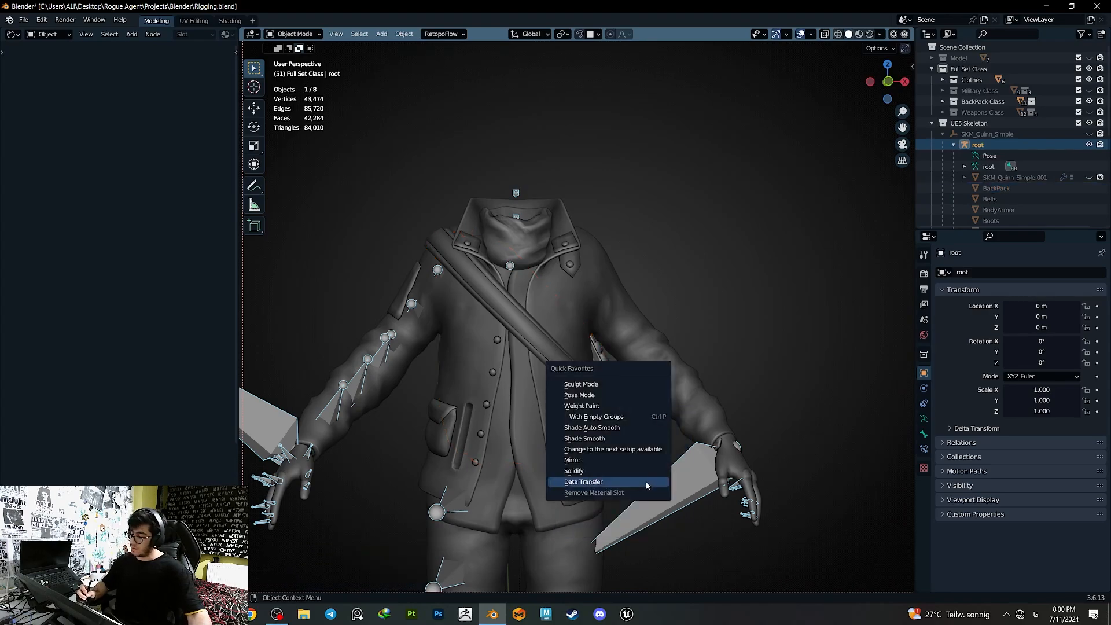
key(q)
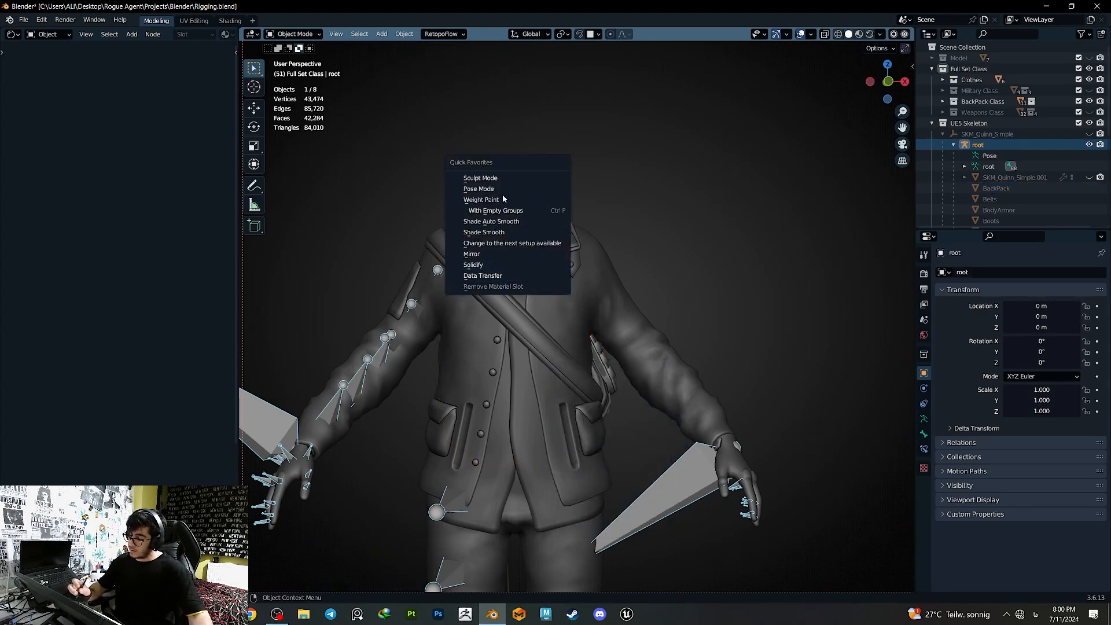
click(510, 191)
- Select the spine_04 bone and show the character in the left orthographic view
key(shift+z)
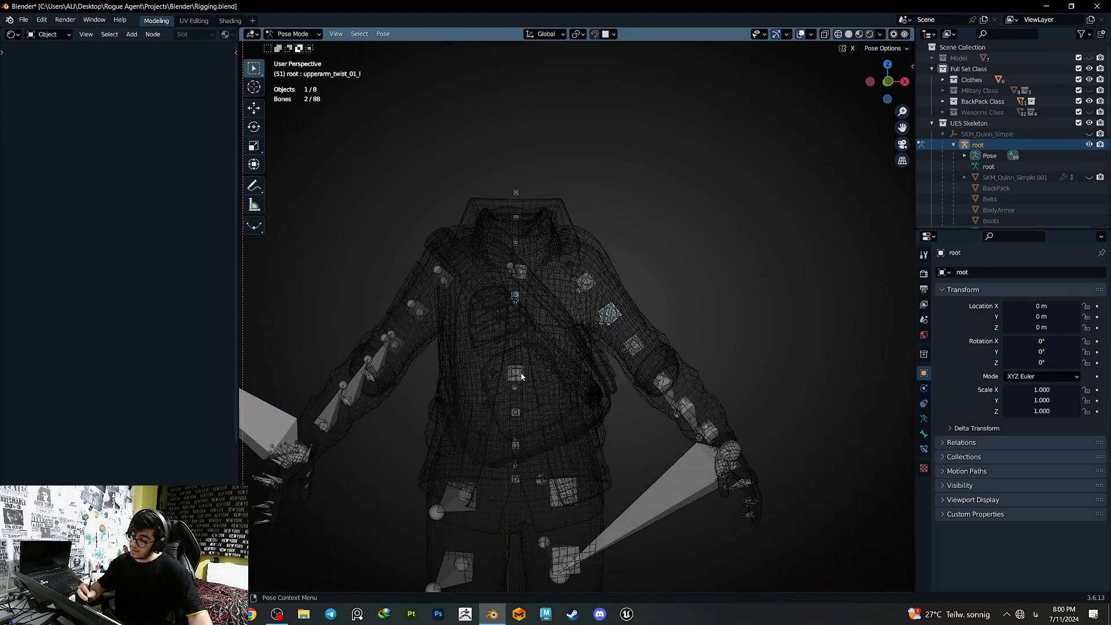
click(622, 297)
key(shift+z)
click(870, 81)
click(694, 382)
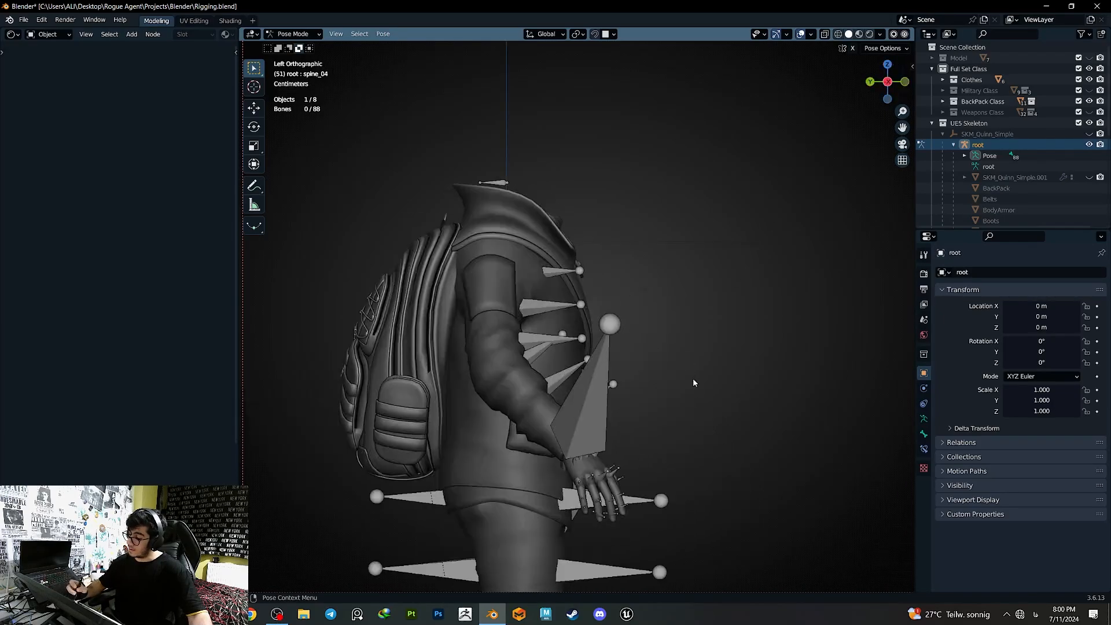
key(shift+z)
click(511, 377)
middle_drag(517, 386, 581, 367)
click(875, 82)
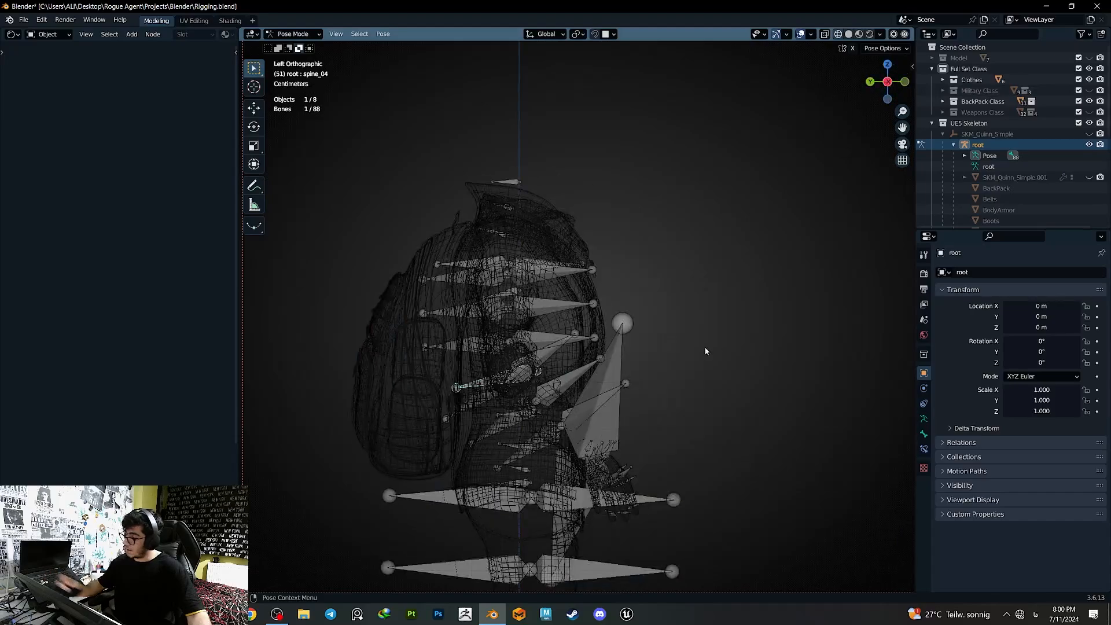
- Test-rotate the spine_04 bone forward and back to check how the backpack deforms, and undo both rotations
key(r)
click(755, 357)
key(shift+z)
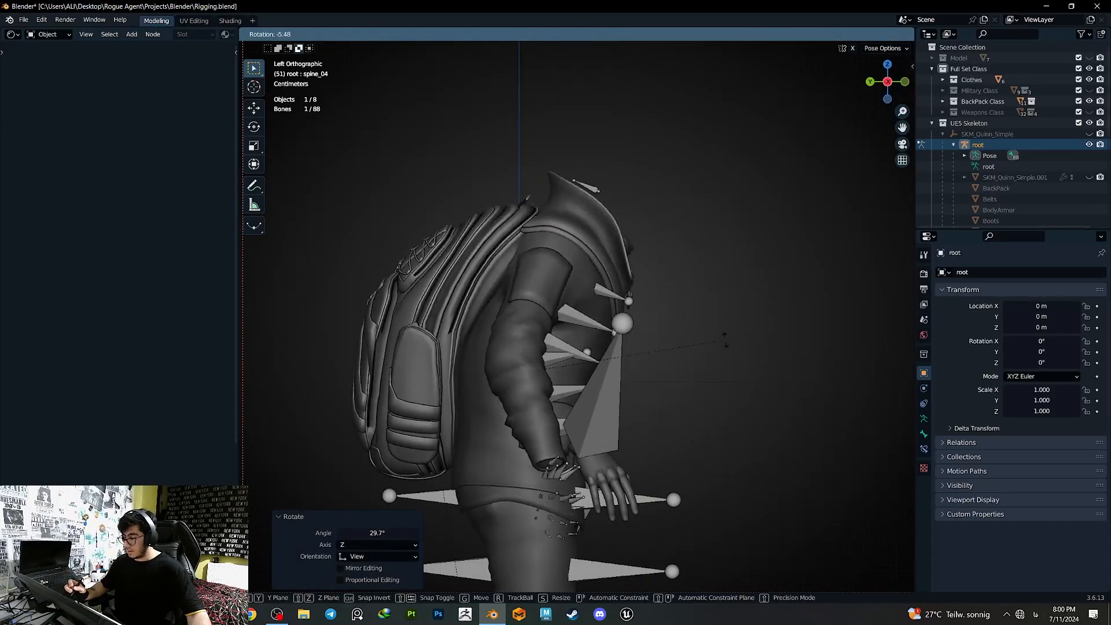
click(711, 344)
mouse_move(711, 344)
ctrl+middle_down()
mouse_move(637, 457)
mouse_move(644, 361)
ctrl+middle_up()
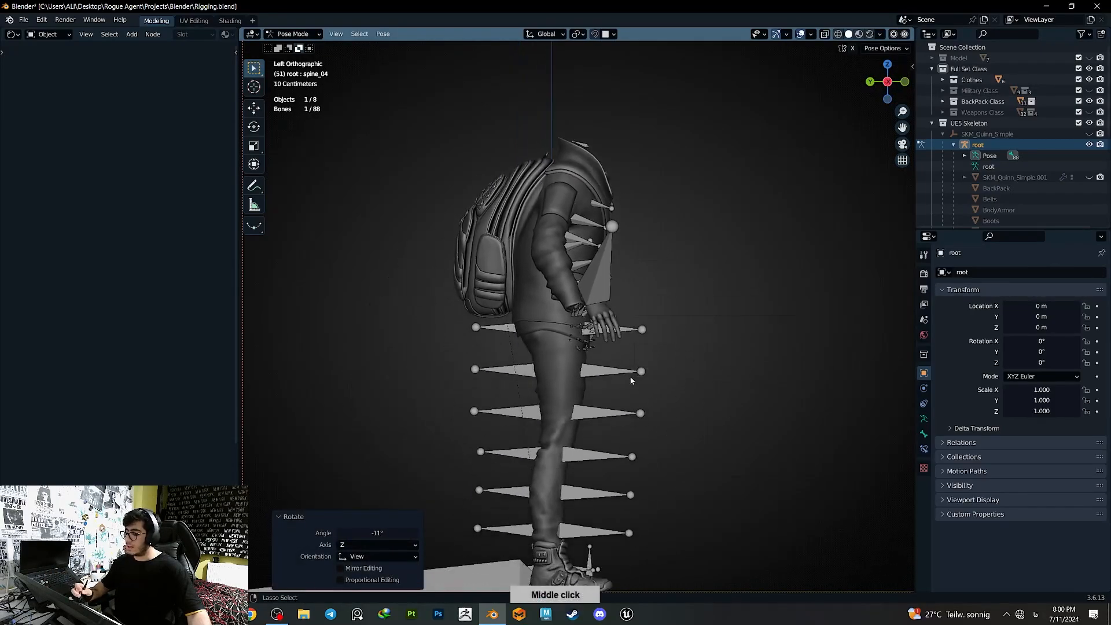
key(ctrl+z)
key(ctrl+z)
key(shift+z)
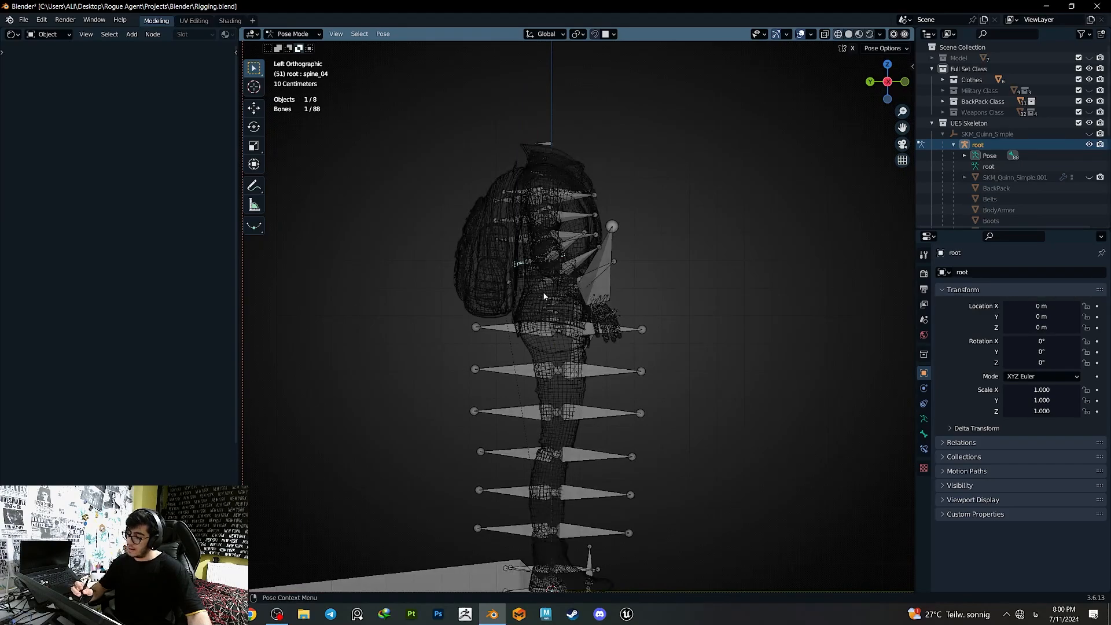
- Test-rotate the spine_02, spine_01 and pelvis bones in turn to check how the backpack deforms, resetting each rotation
click(552, 299)
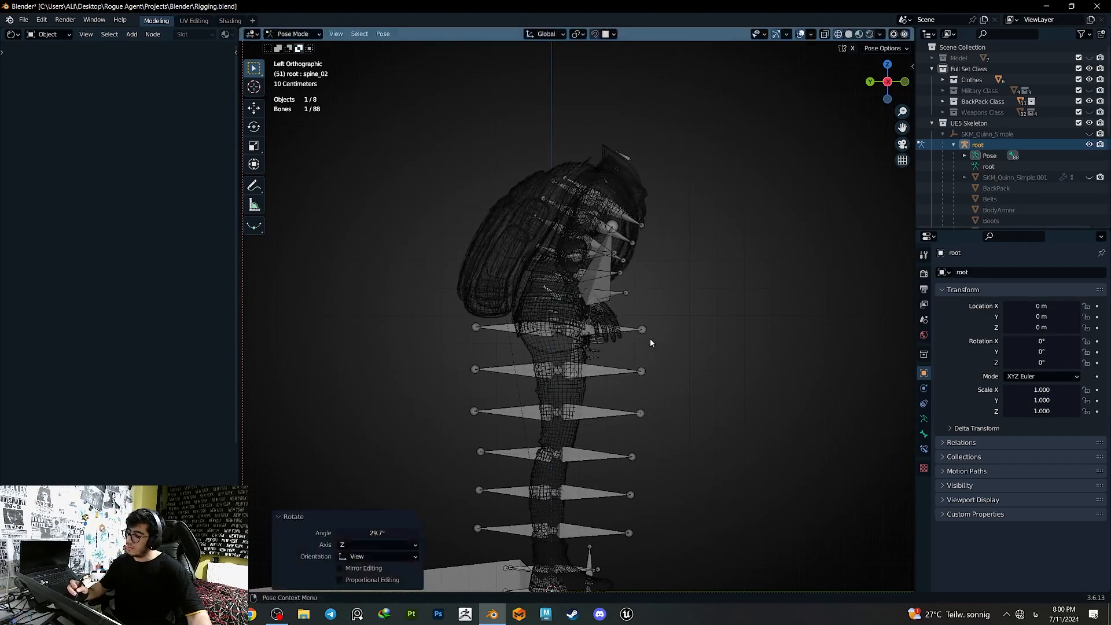
key(r)
click(612, 357)
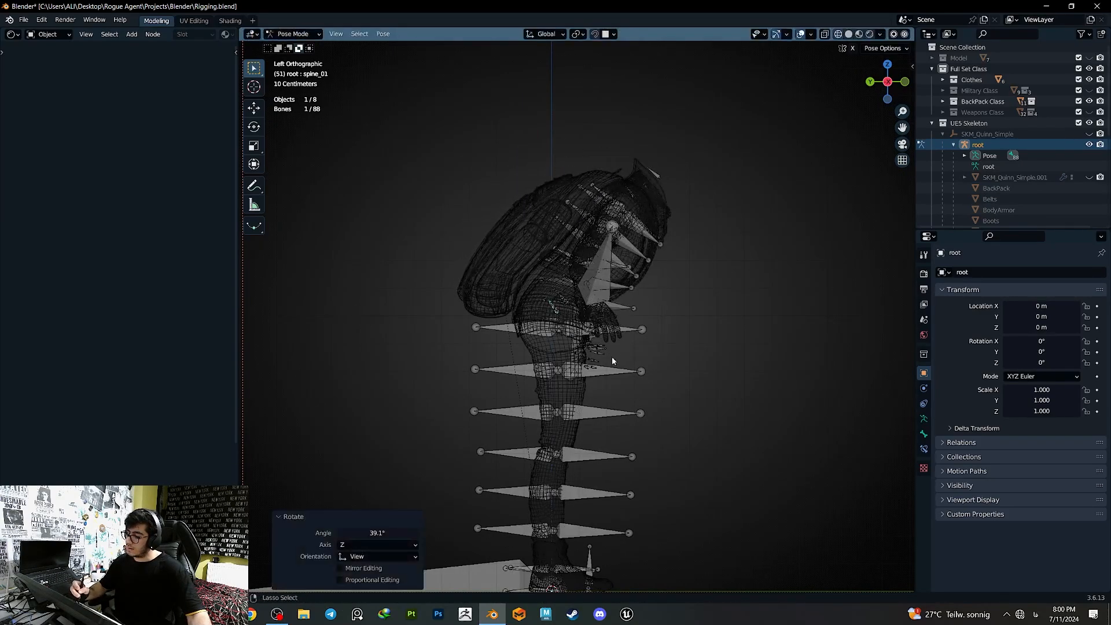
key(ctrl+z)
click(560, 320)
key(r)
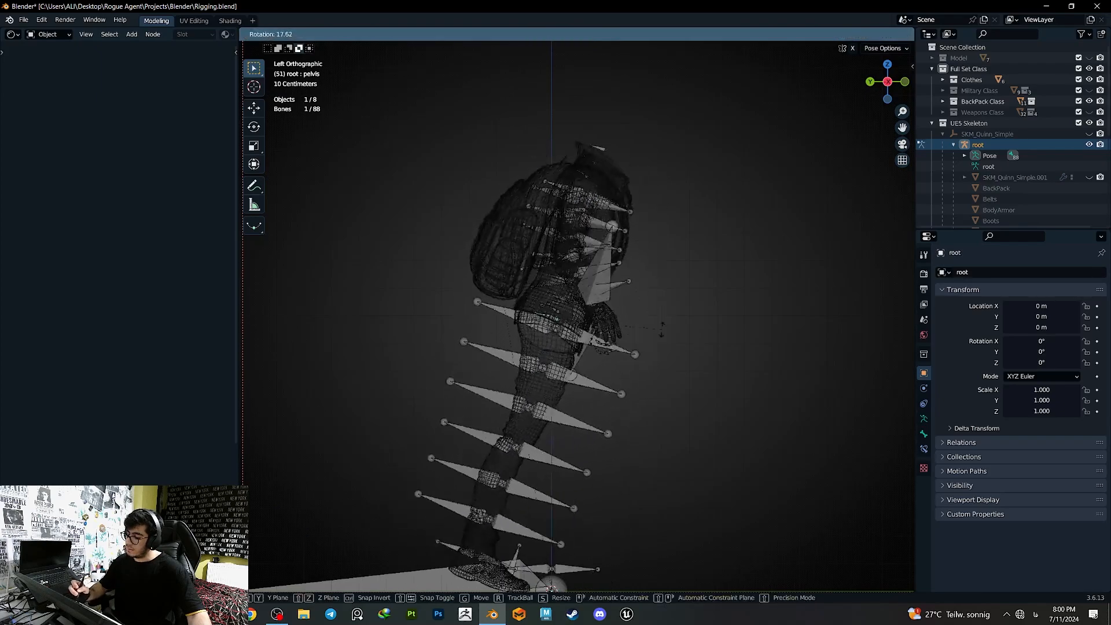
key(Escape)
- Test-rotate the spine_04 bone in the left orthographic view to check the backpack against the body
key(shift+z)
mouse_move(573, 336)
middle_down()
mouse_move(551, 308)
mouse_move(569, 287)
middle_up()
key(shift+z)
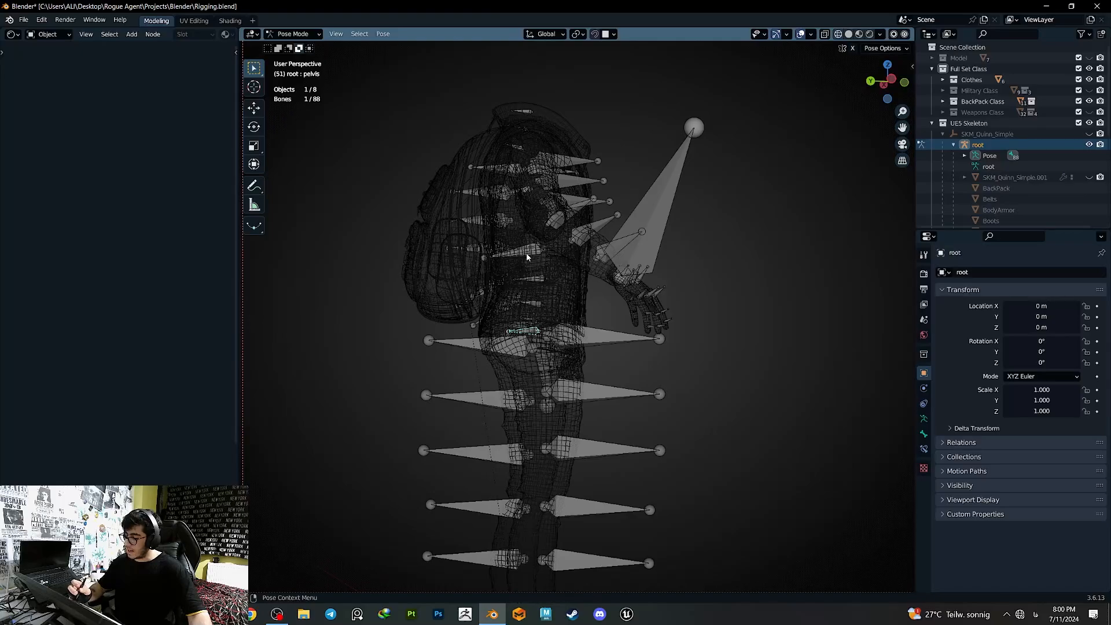
click(883, 85)
key(r)
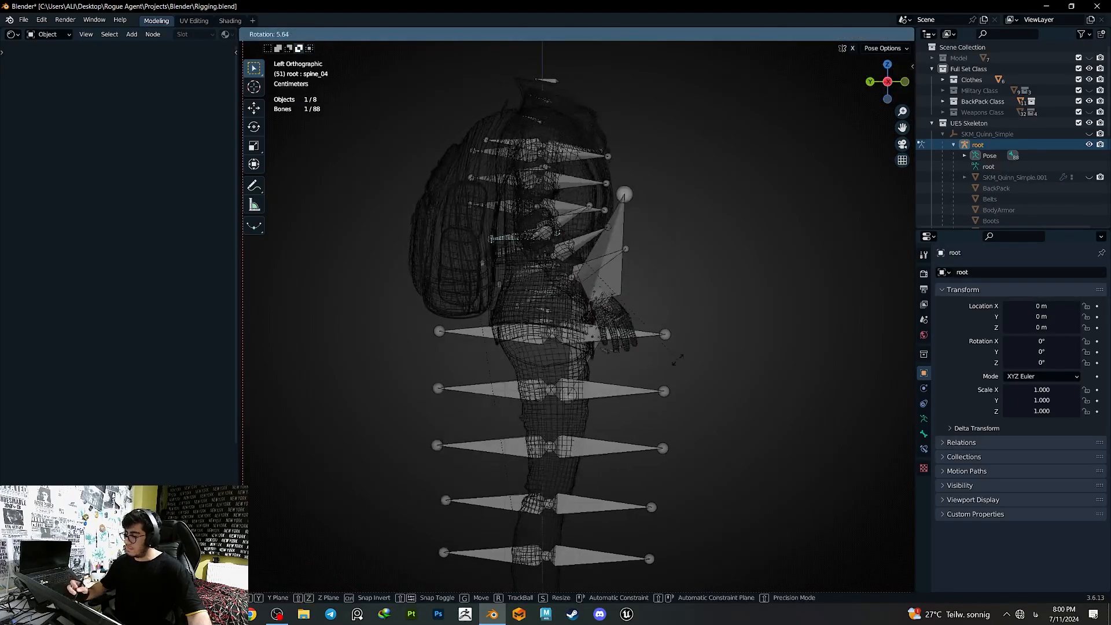
click(640, 416)
- Bend the spine_01 bone forward about 62°, inspect the backpack from the side and behind in solid shading, and undo the rotation
click(544, 307)
key(r)
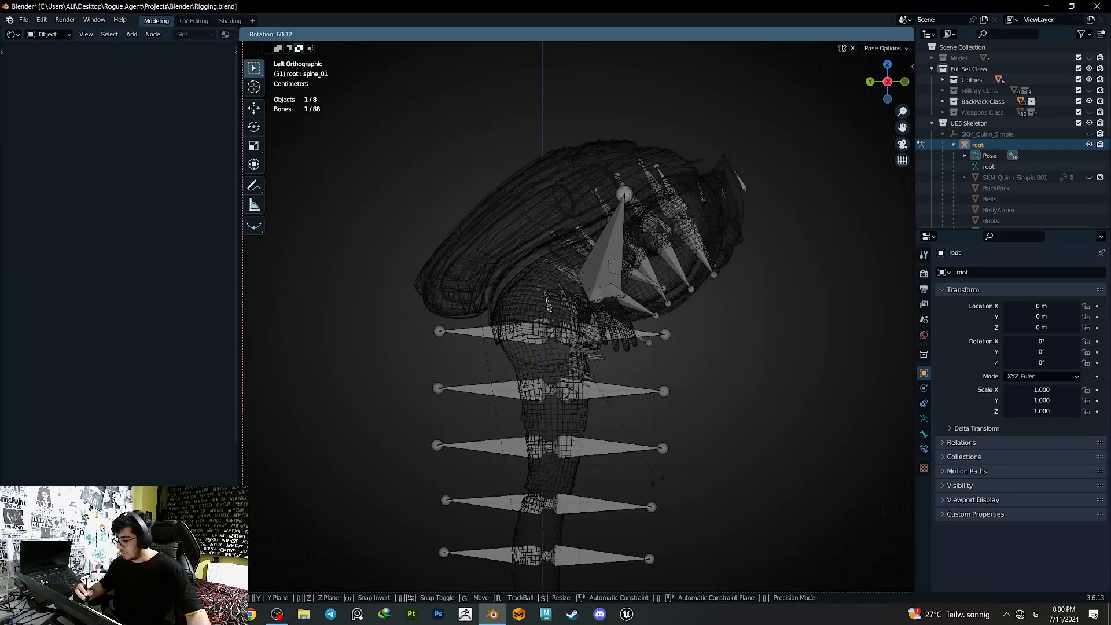
click(654, 484)
ctrl+middle_drag(579, 334, 548, 335)
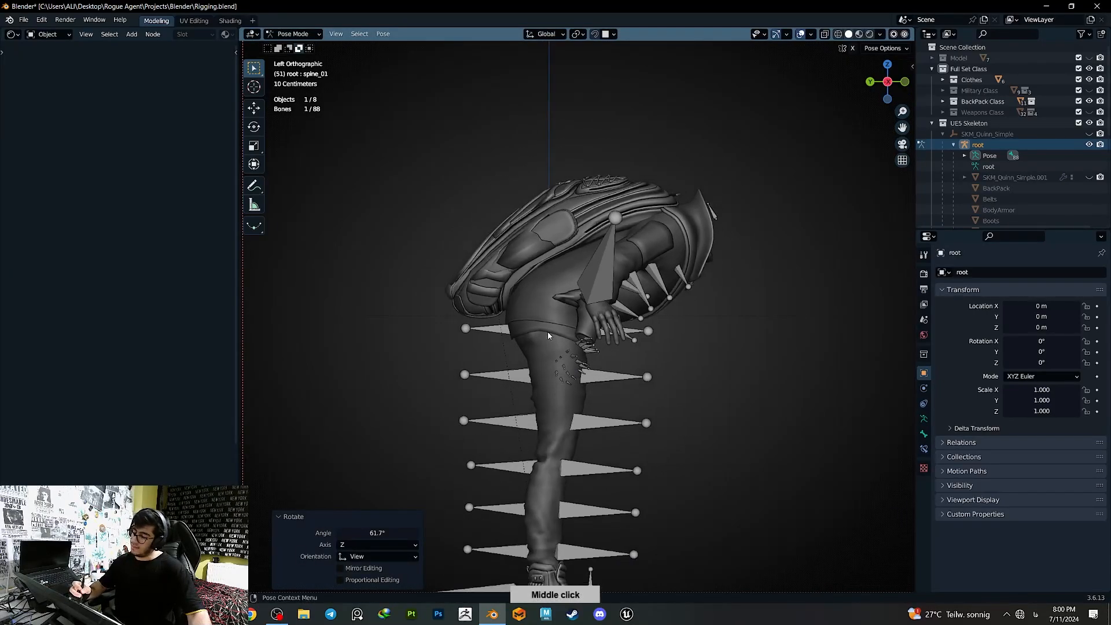
mouse_move(551, 385)
ctrl+middle_down()
mouse_move(556, 335)
mouse_move(539, 379)
ctrl+middle_up()
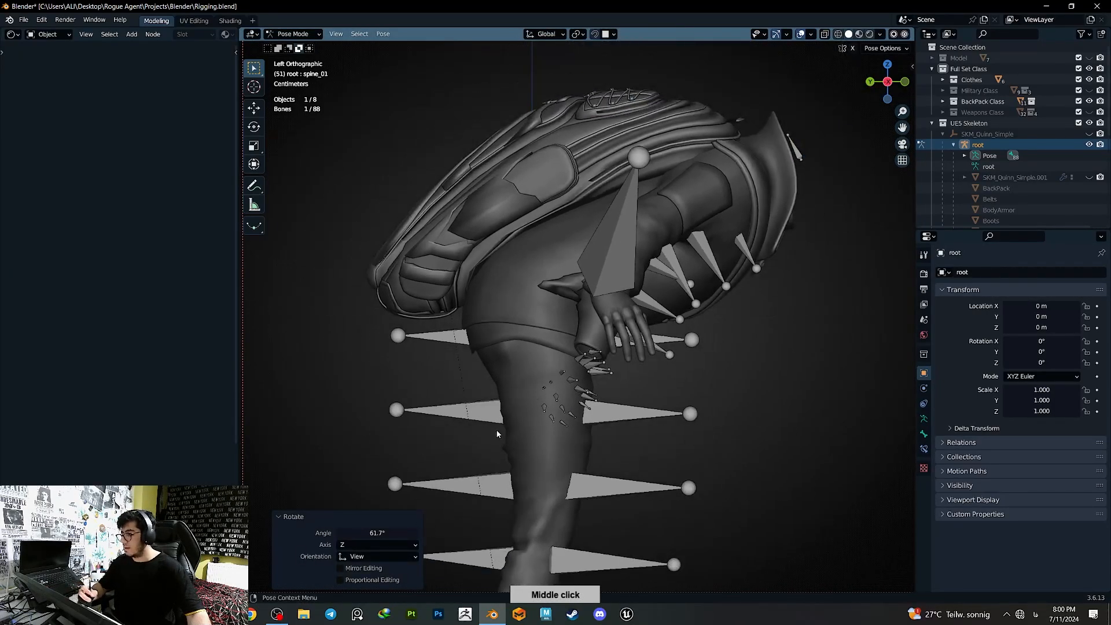
middle_drag(496, 434, 524, 491)
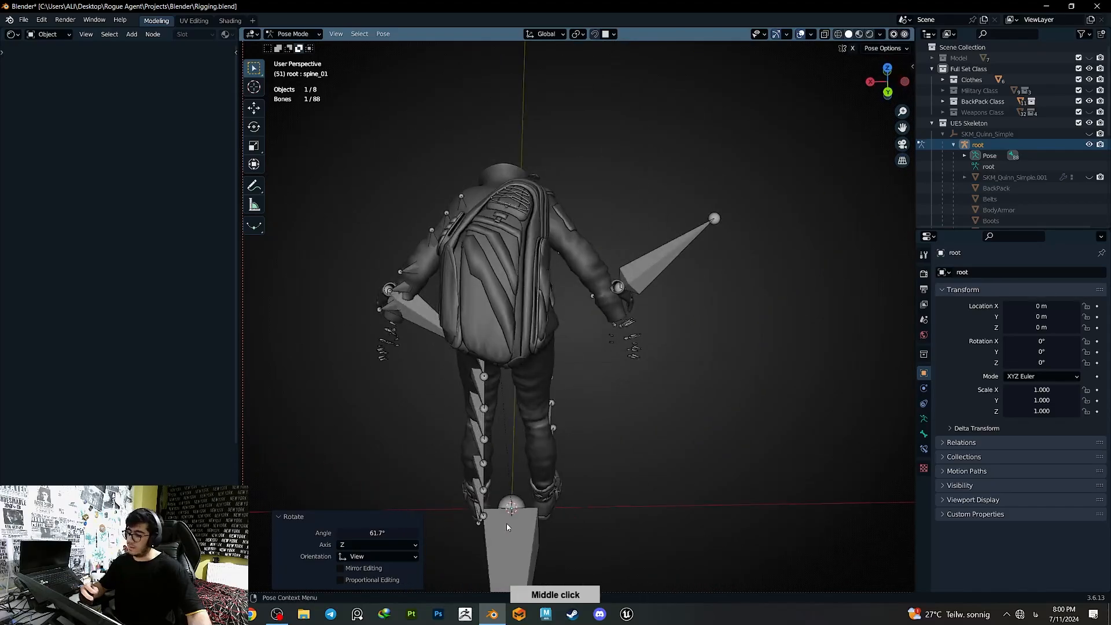
key(ctrl+z)
- Return the root armature to Object Mode, add the BackPack to the selection and switch to Weight Paint
key(Tab)
middle_drag(507, 341, 457, 275)
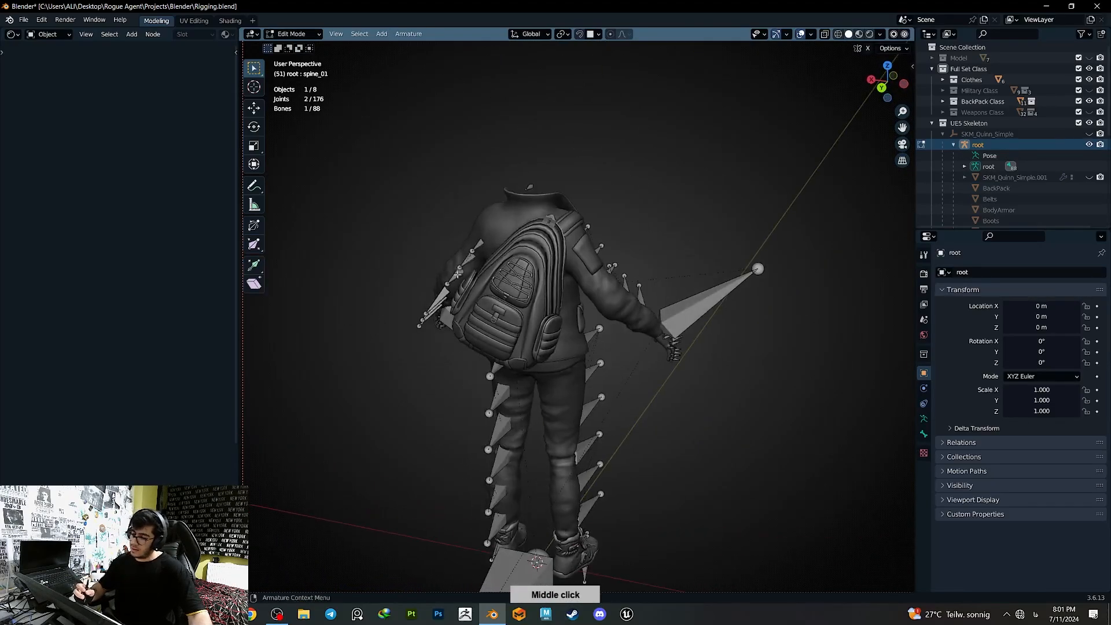
click(292, 33)
click(289, 44)
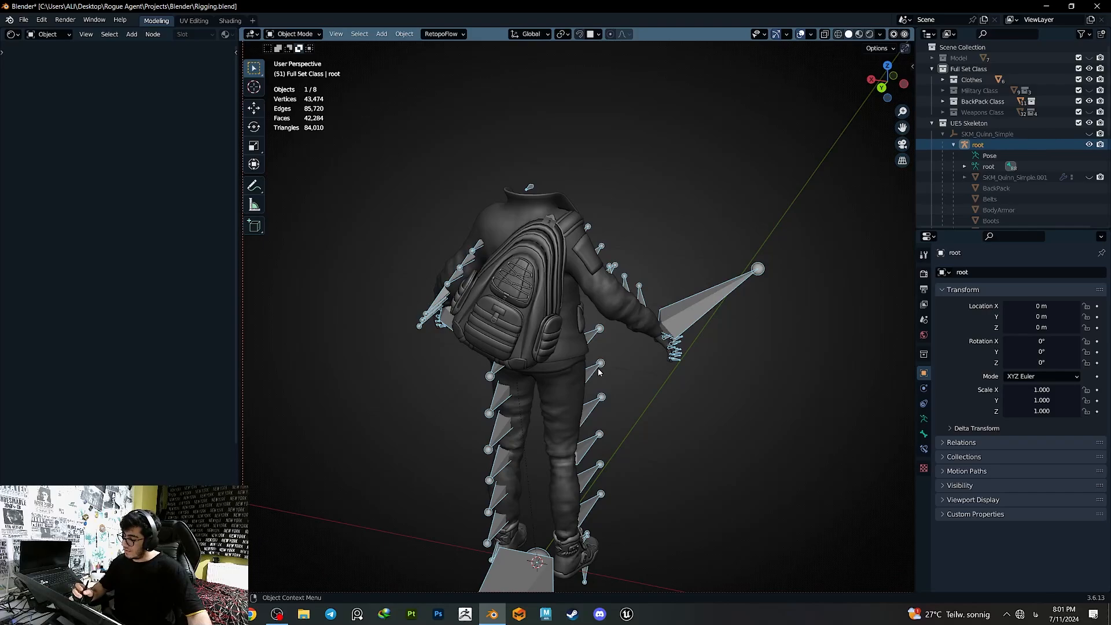
shift+click(528, 342)
key(q)
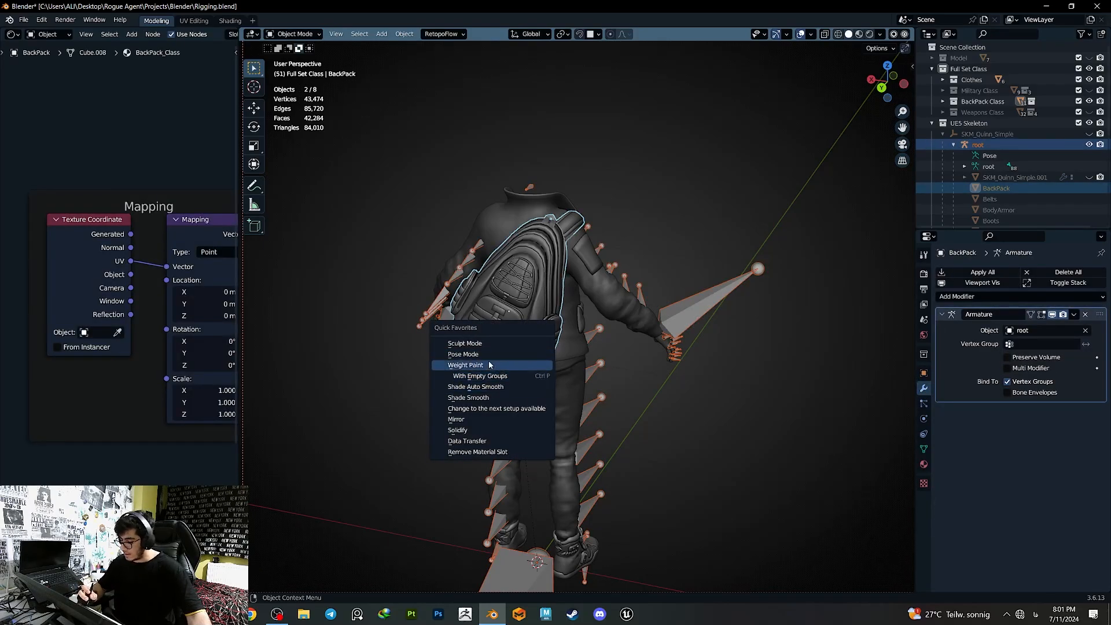
click(489, 365)
- Pick the pelvis bone and remove all of the backpack's vertices from the pelvis vertex group
mouse_move(495, 360)
middle_down()
mouse_move(555, 406)
mouse_move(536, 365)
mouse_move(574, 401)
middle_up()
ctrl+click(541, 365)
key(Tab)
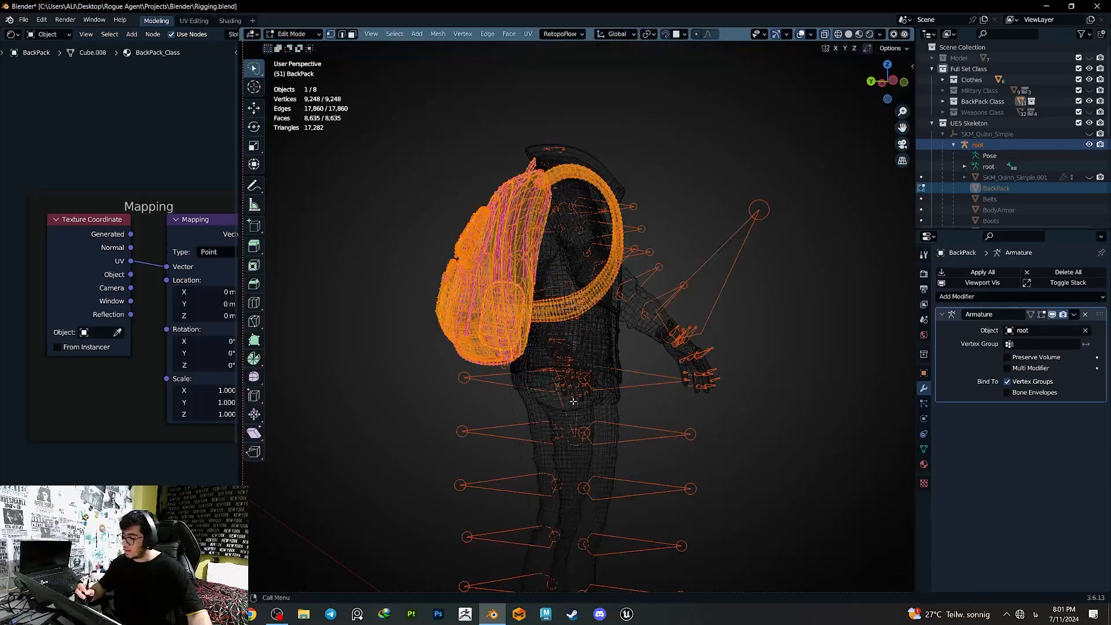
click(924, 450)
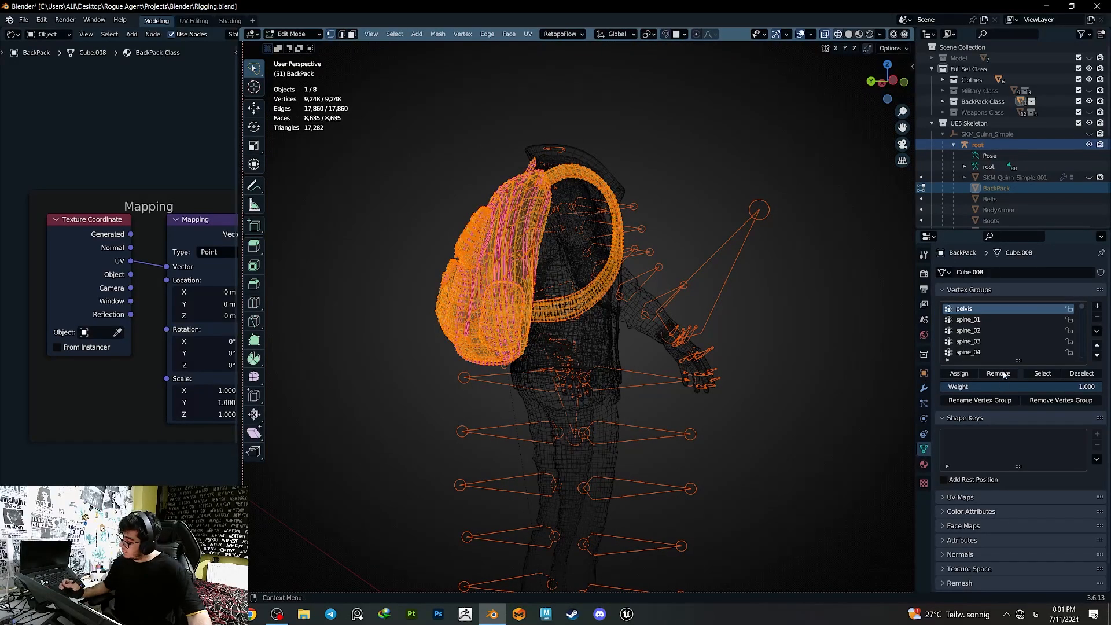
key(Tab)
- Test-rotate the pelvis bone three times to see how the backpack follows without pelvis weights, undoing each rotation
middle_drag(583, 396, 570, 394)
key(r)
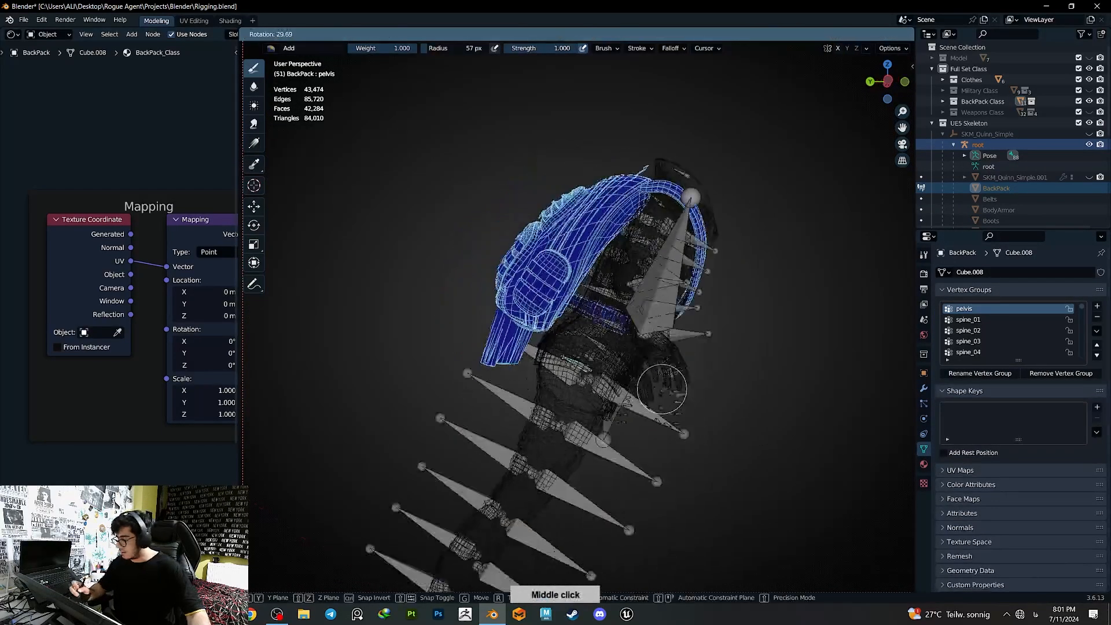
click(657, 409)
key(ctrl+z)
key(r)
click(623, 445)
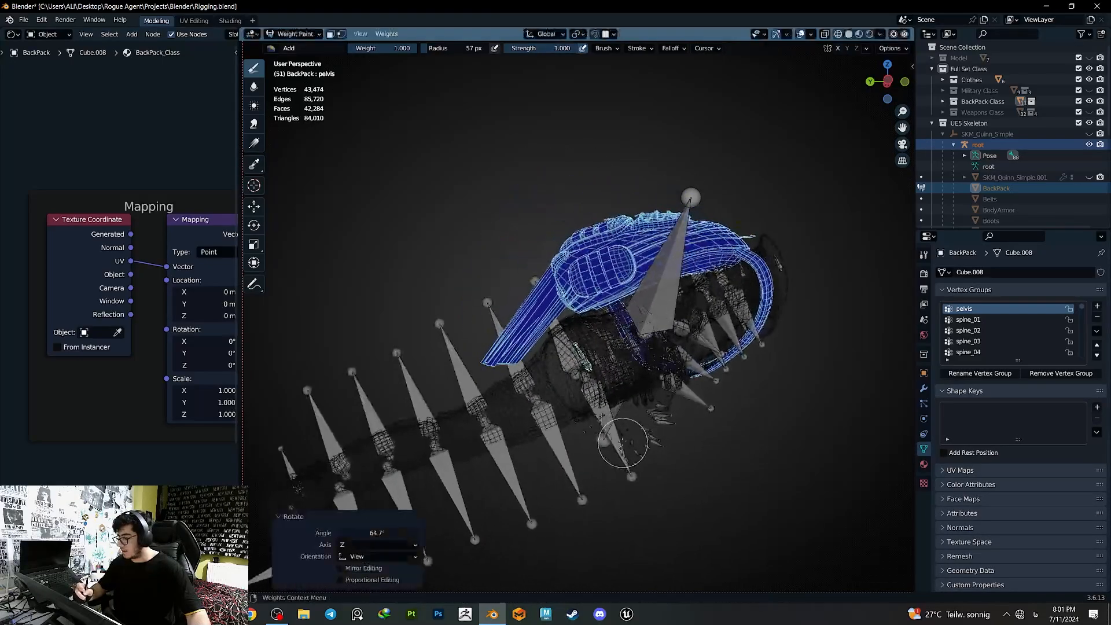
key(ctrl+z)
key(r)
click(618, 438)
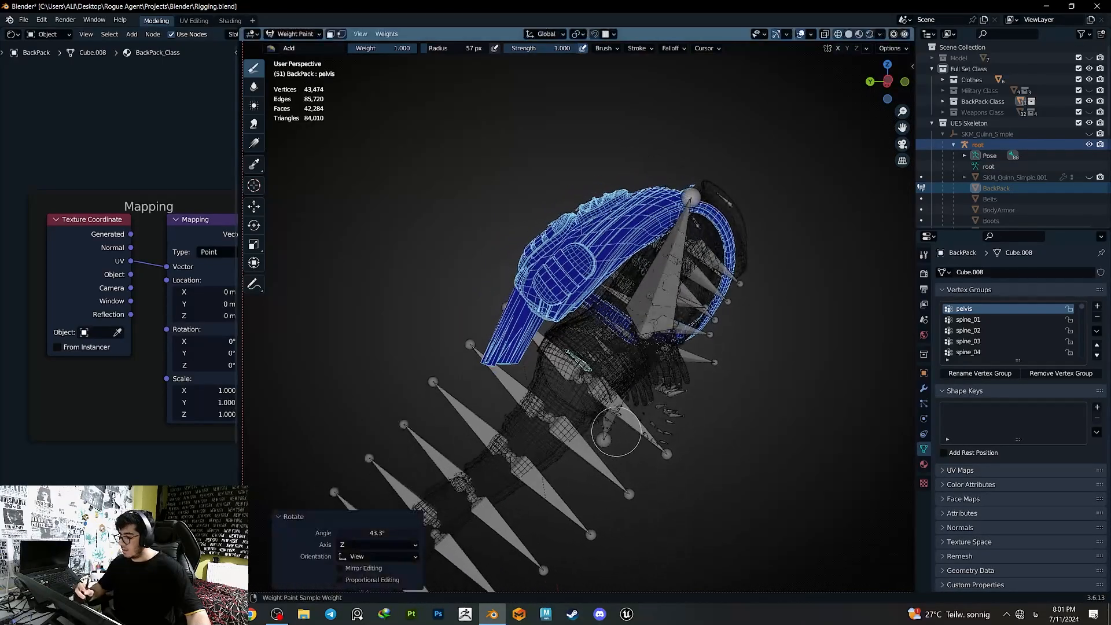
key(ctrl+z)
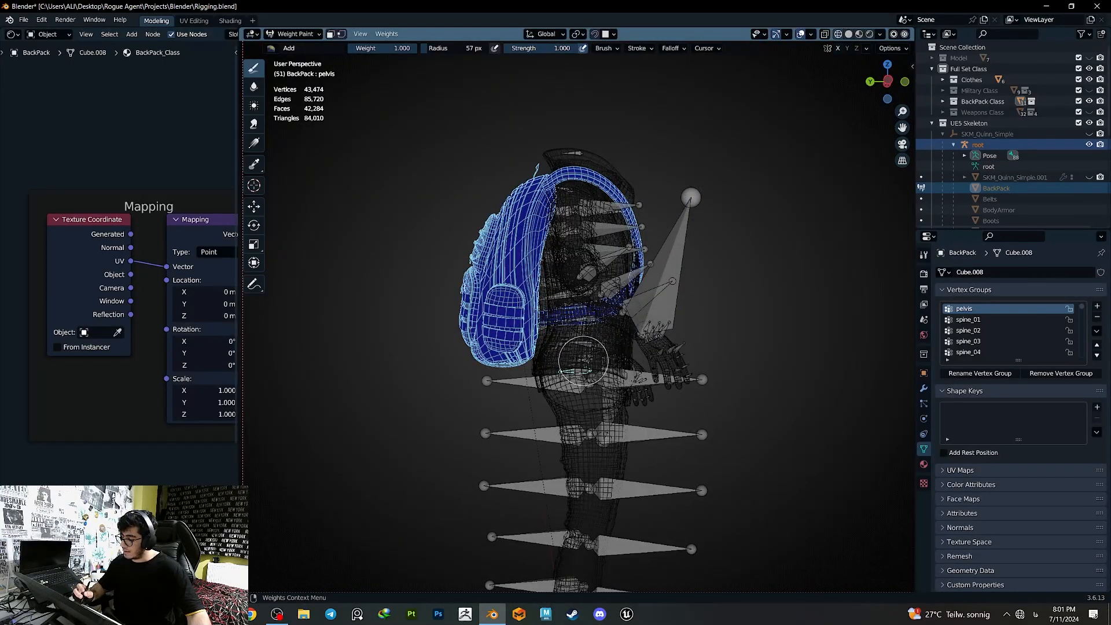
- Make spine_01 the active bone and show the character in the left orthographic view
ctrl+click(584, 361)
ctrl+click(621, 355)
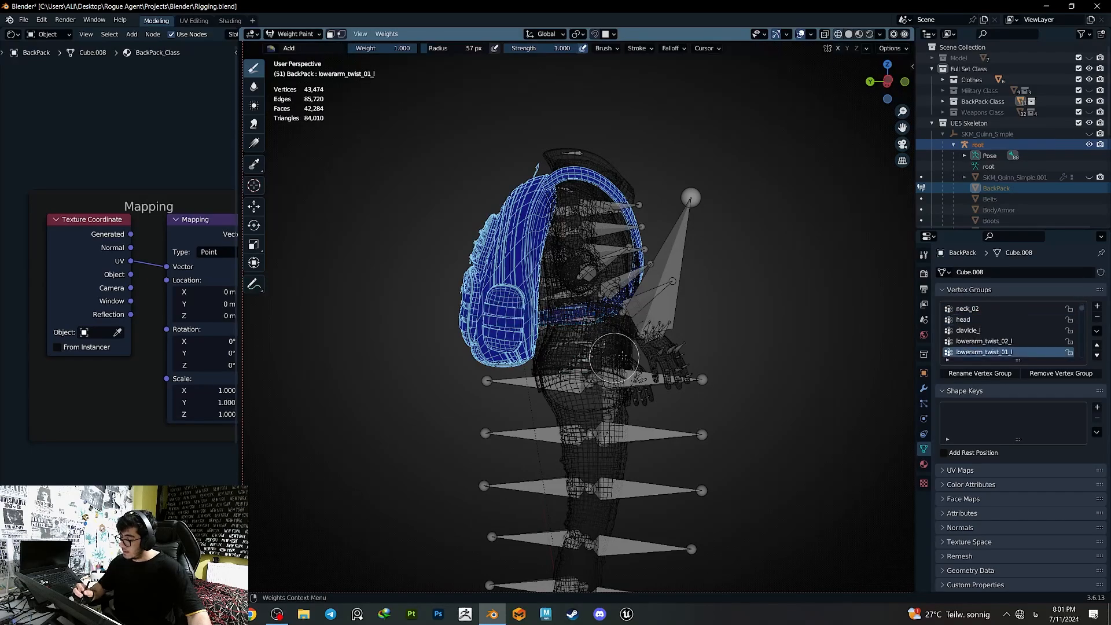
ctrl+click(588, 361)
mouse_move(588, 361)
middle_down()
mouse_move(685, 350)
mouse_move(579, 355)
middle_up()
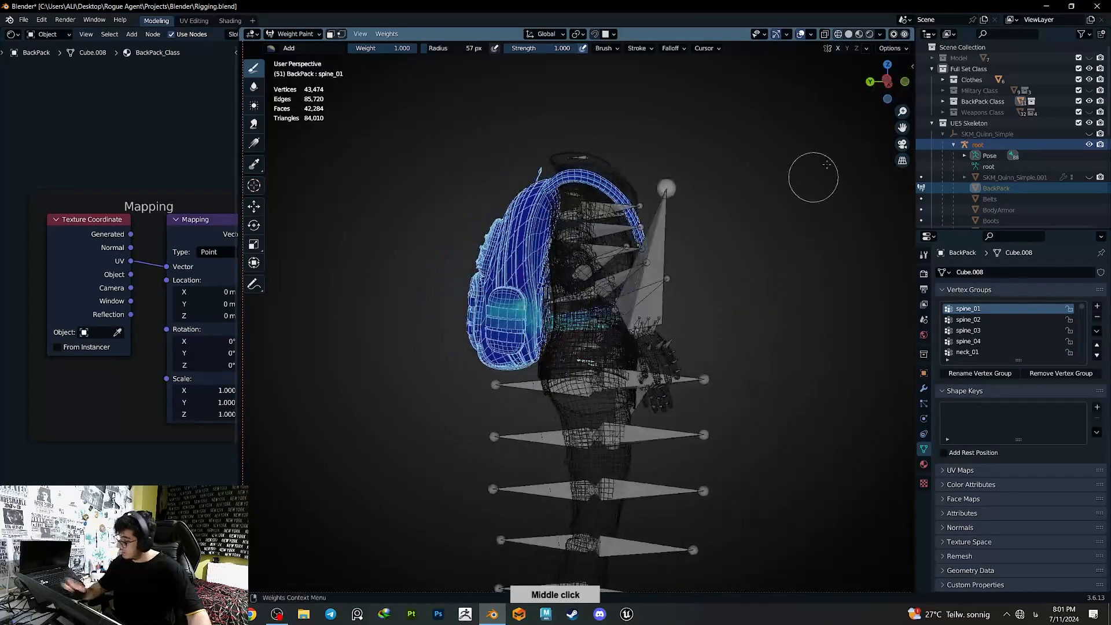
click(886, 82)
- Test-rotate the spine_01 bone forward to check the backpack's bottom, and undo or cancel each rotation
key(r)
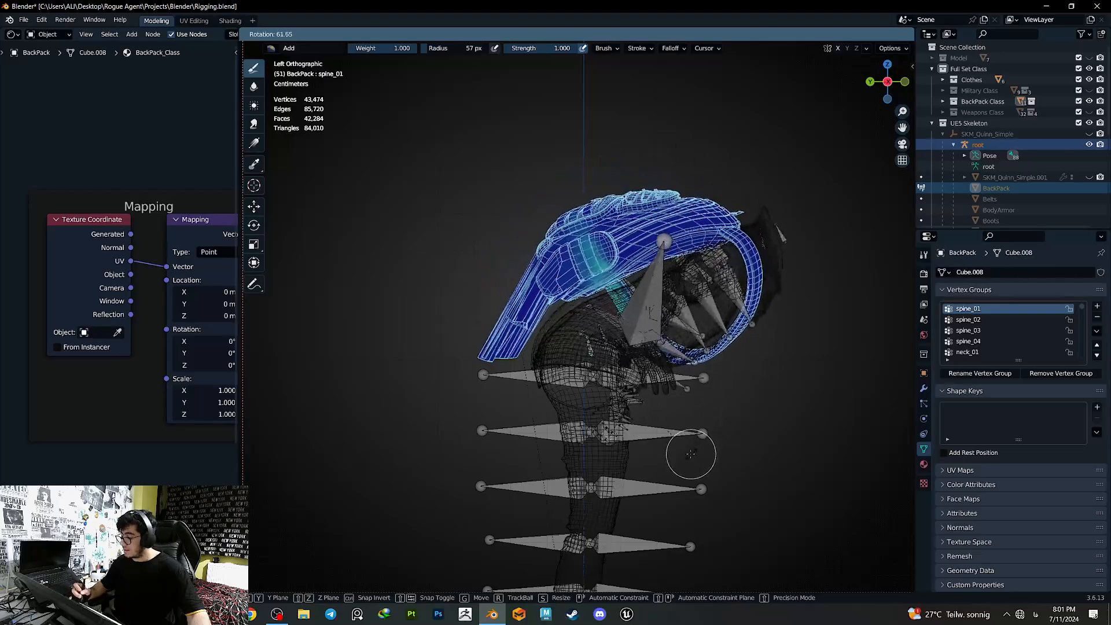
click(689, 456)
key(ctrl+z)
key(r)
right_click(681, 361)
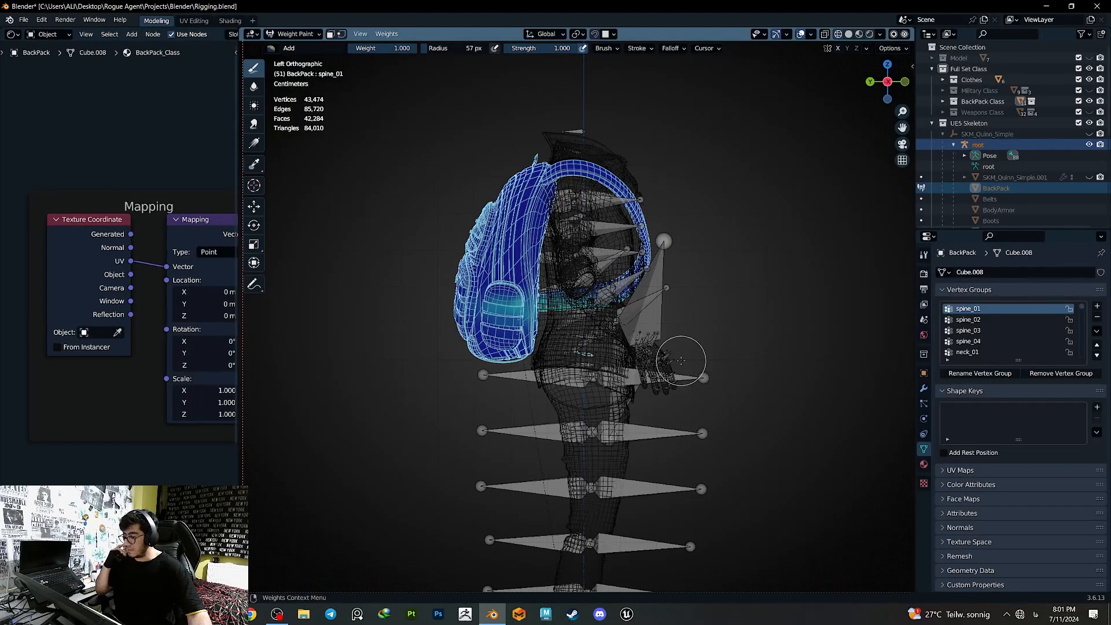
key(r)
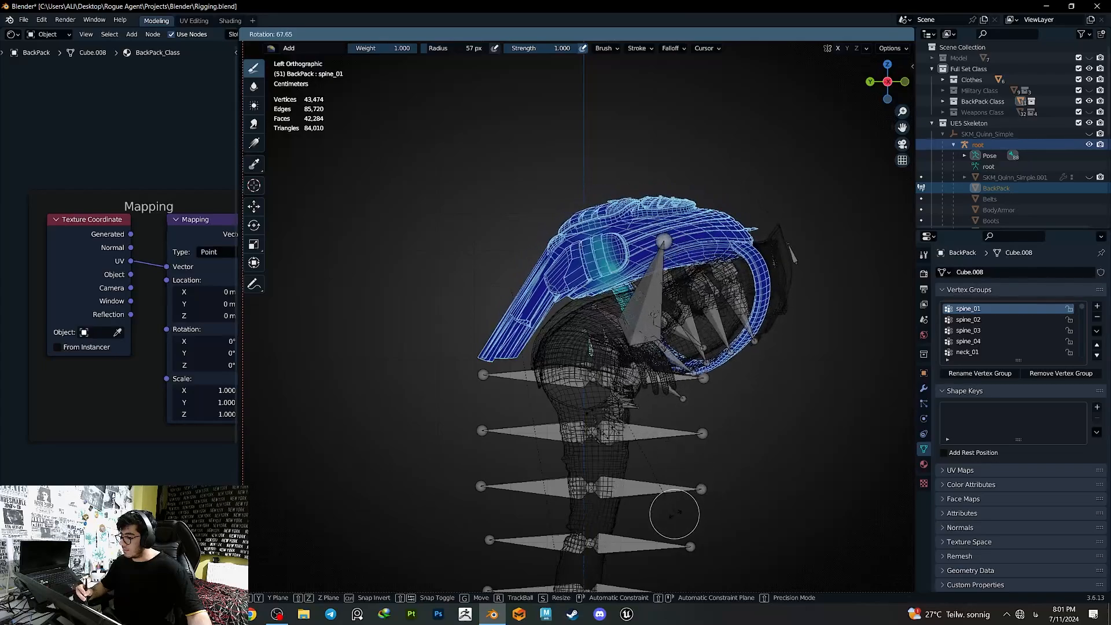
click(723, 428)
key(ctrl+z)
- Assign the backpack's bottom vertices to the spine_01 group at weight 1.000 and smooth that group's weights with factor 0.500 and 11 iterations
key(Tab)
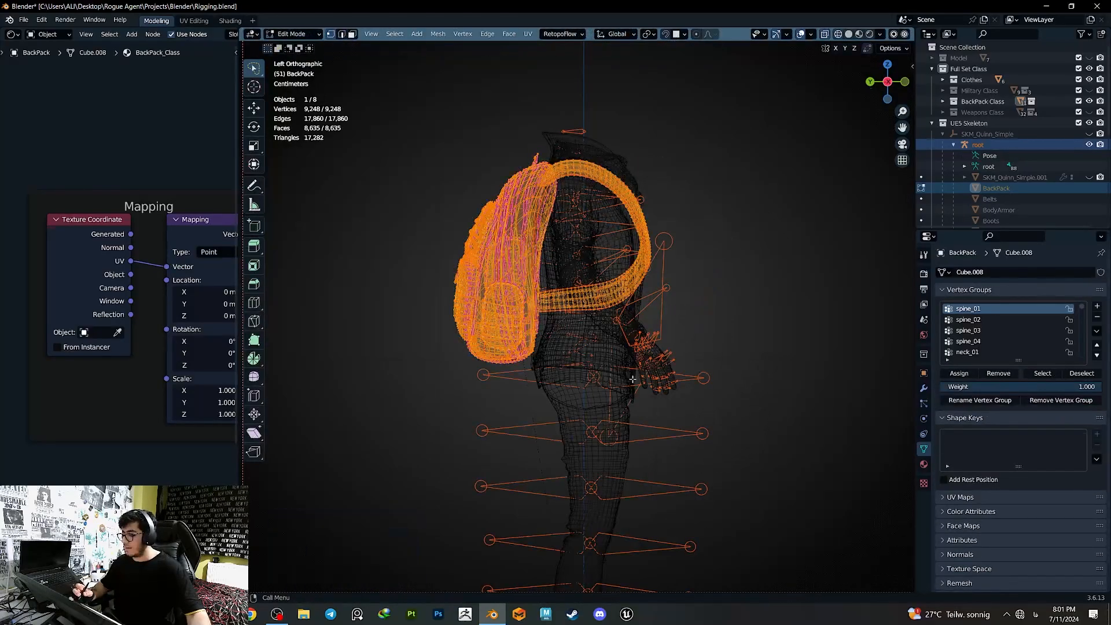
key(alt+a)
mouse_move(639, 364)
mouse_down()
mouse_move(466, 312)
mouse_move(642, 302)
mouse_up()
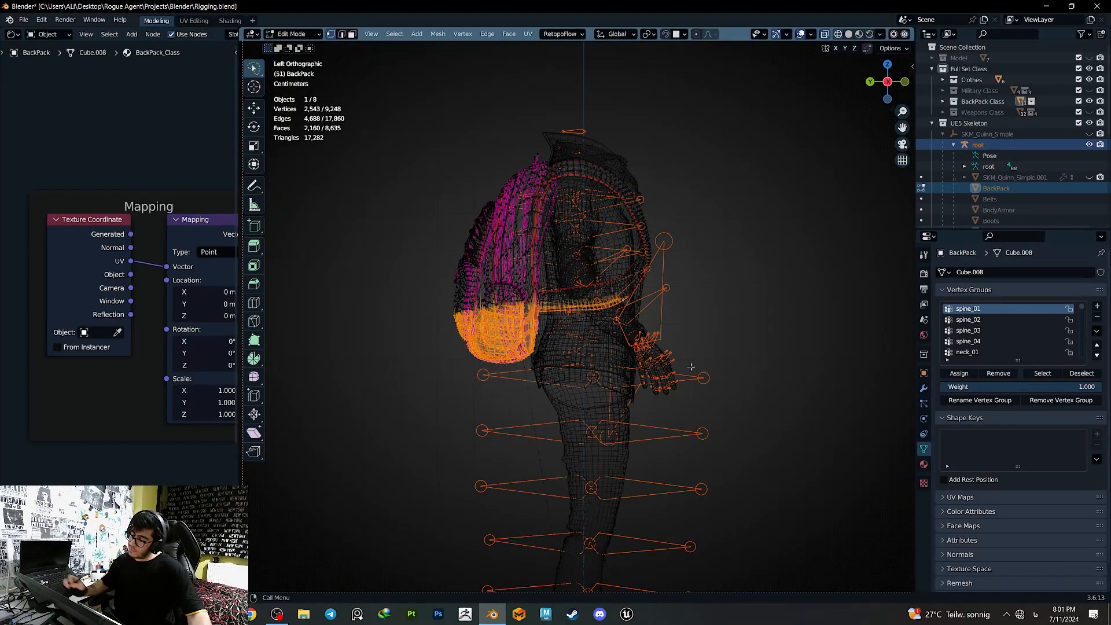
mouse_move(550, 393)
mouse_down()
mouse_move(504, 331)
mouse_move(613, 327)
mouse_up()
mouse_move(602, 373)
mouse_down()
mouse_move(409, 350)
mouse_move(622, 348)
mouse_up()
mouse_move(559, 387)
mouse_down()
mouse_move(457, 327)
mouse_move(645, 367)
mouse_up()
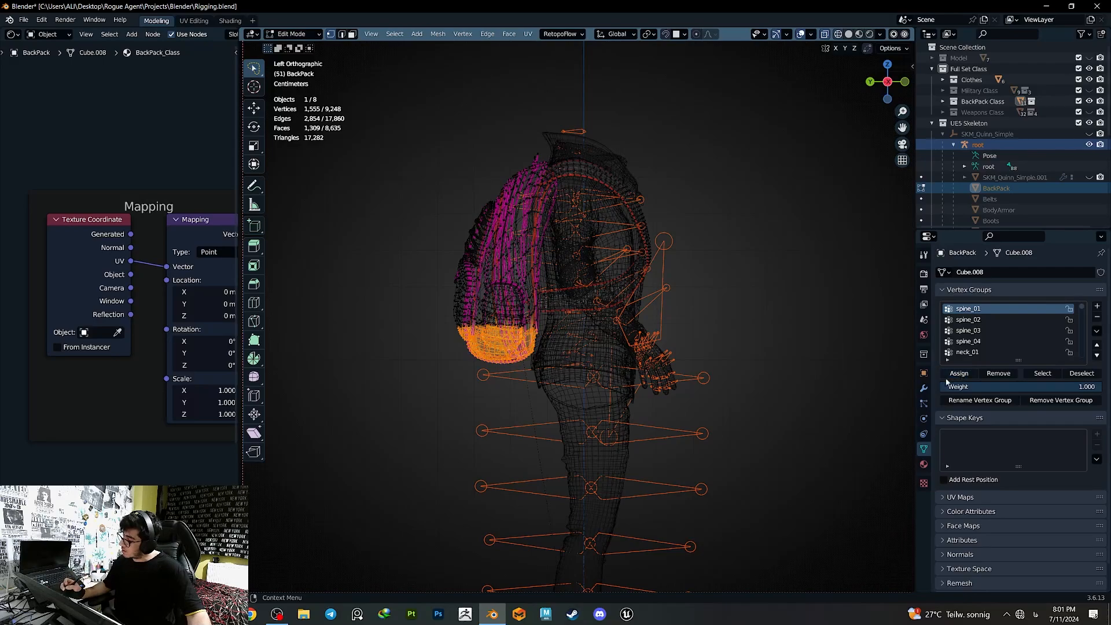
key(Tab)
click(632, 372)
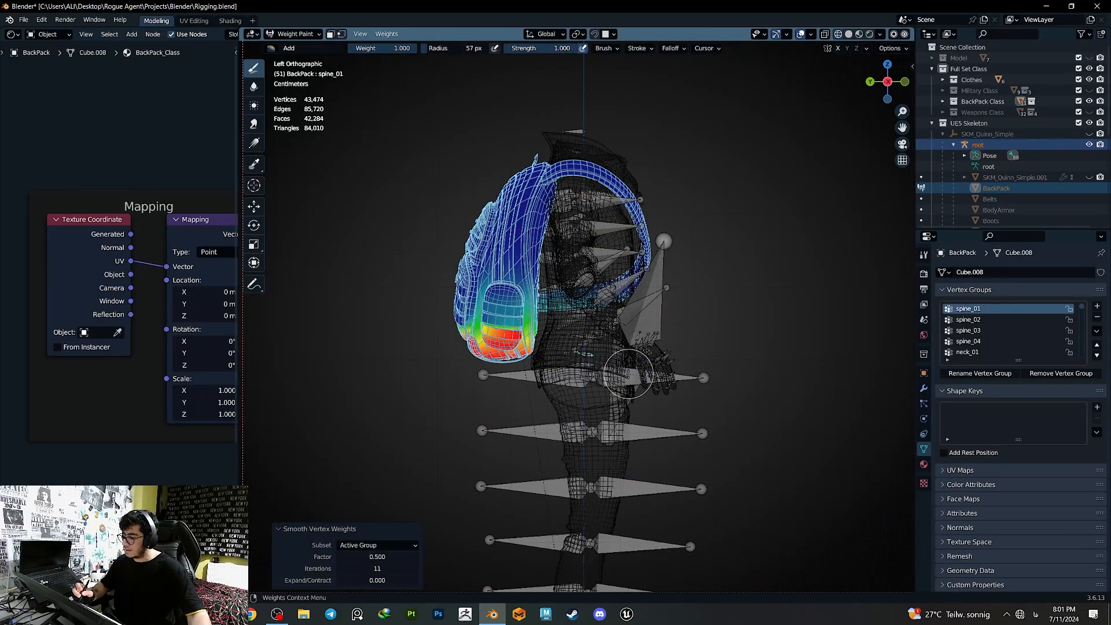
- Test-rotate the spine_01 bone forward and freely around all axes to check the smoothed backpack weights and the front strap
key(r)
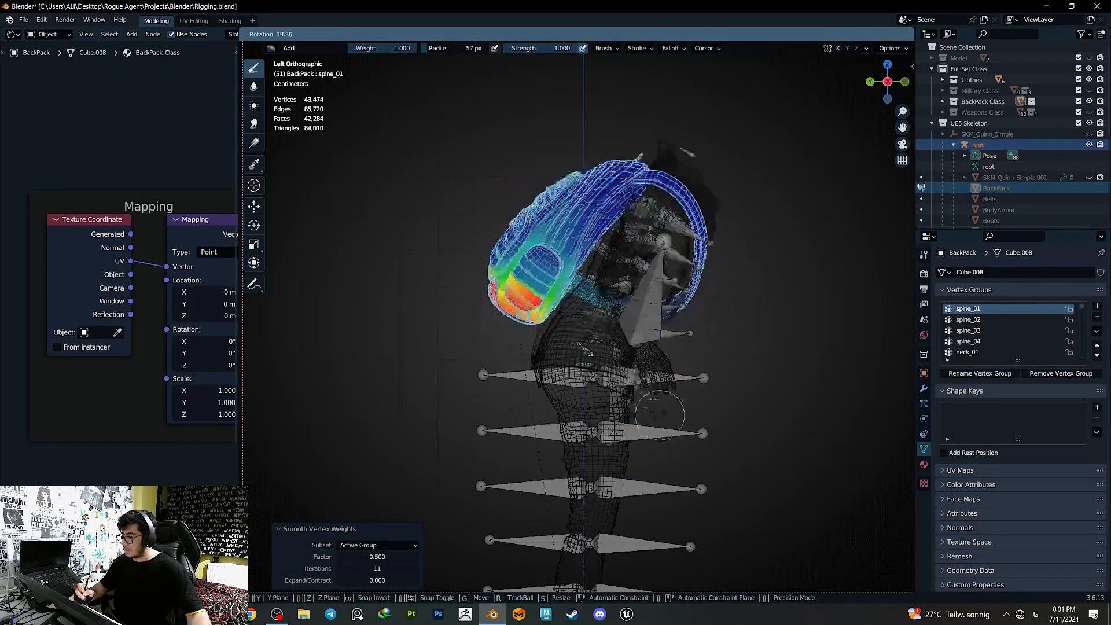
click(604, 396)
key(ctrl+z)
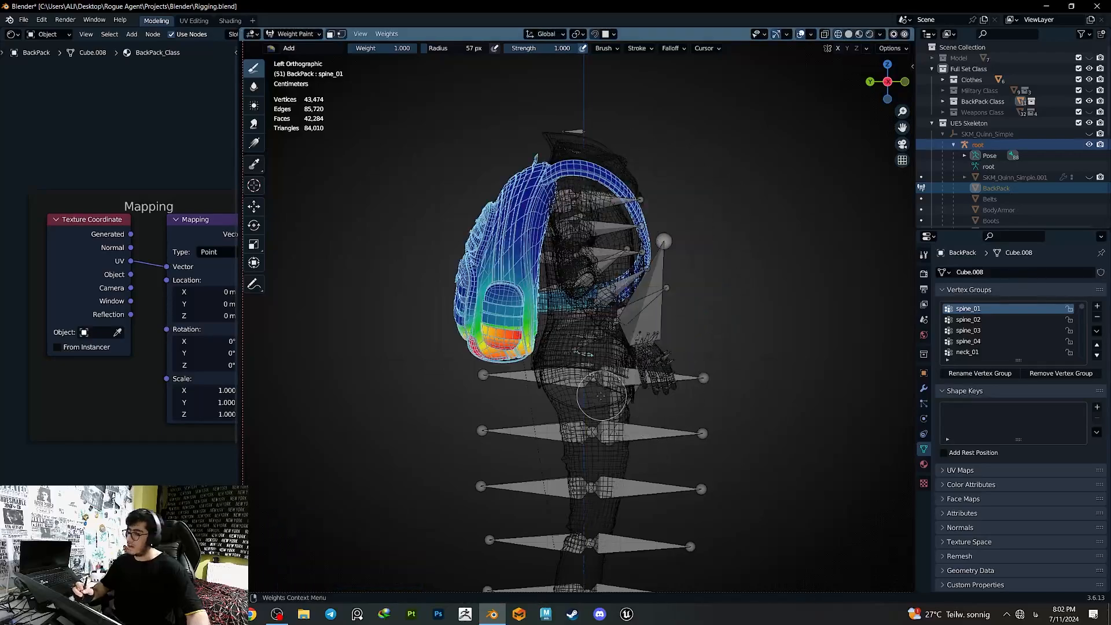
middle_drag(566, 409, 575, 310)
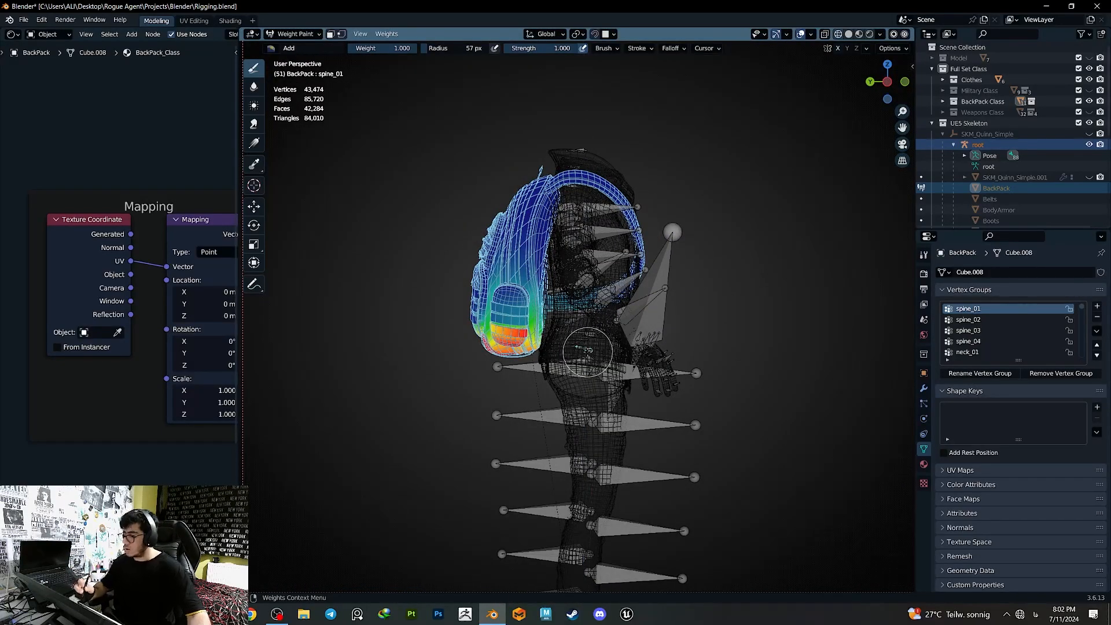
key(r)
key(r)
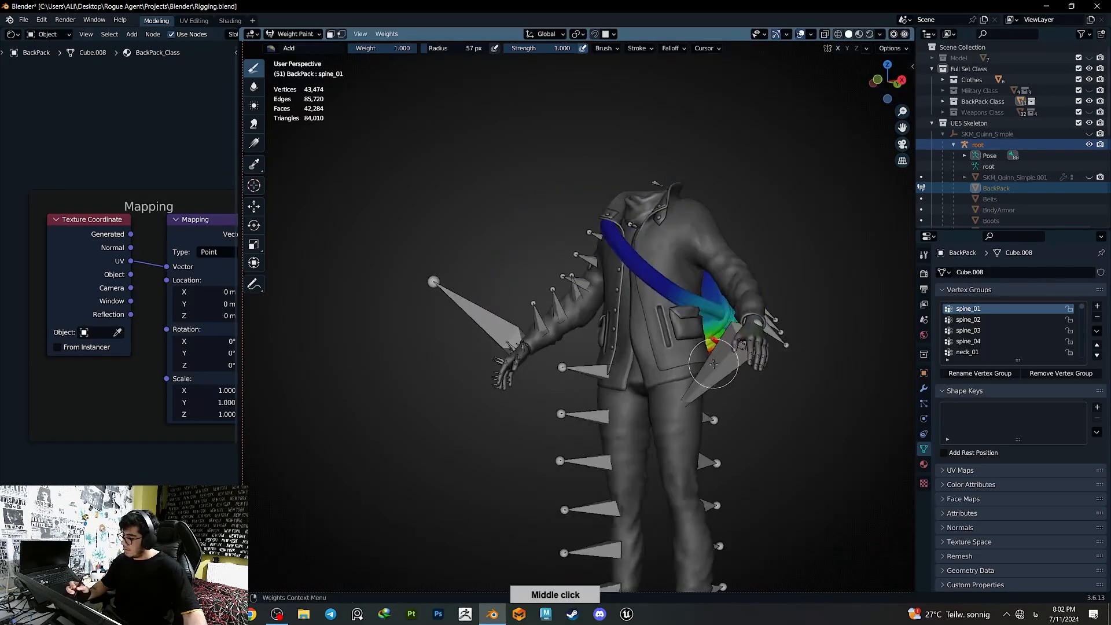
key(r)
key(r)
click(713, 369)
middle_drag(713, 368, 706, 373)
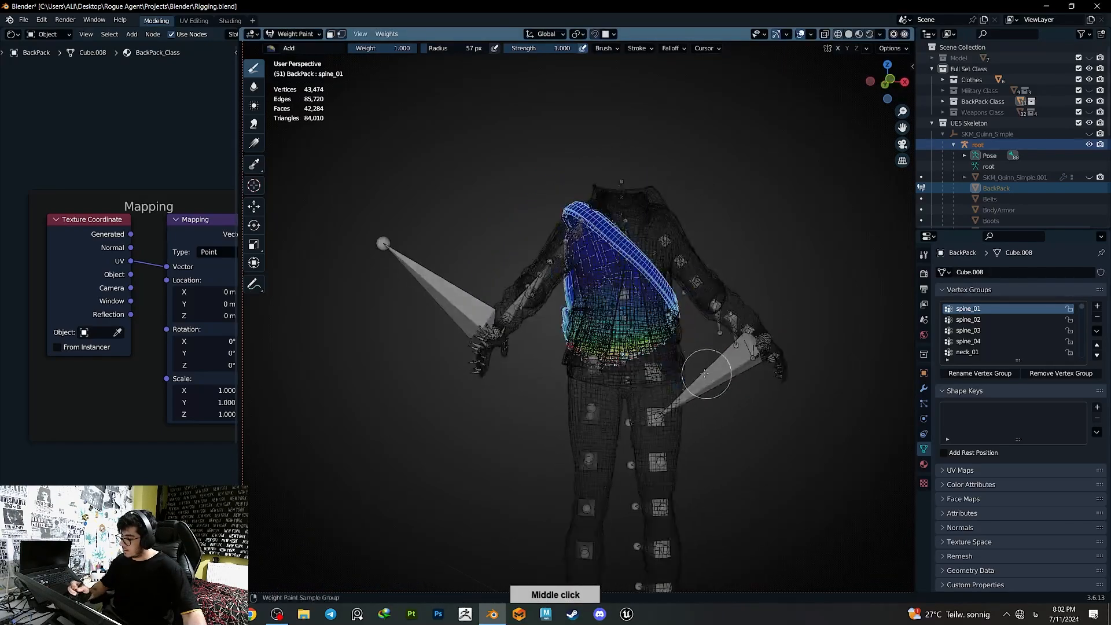
- Pick bones around the chest and shoulder until clavicle_r is active on the backpack's weight display
ctrl+click(623, 295)
middle_drag(623, 295, 662, 322)
middle_drag(662, 277, 608, 244)
ctrl+click(612, 246)
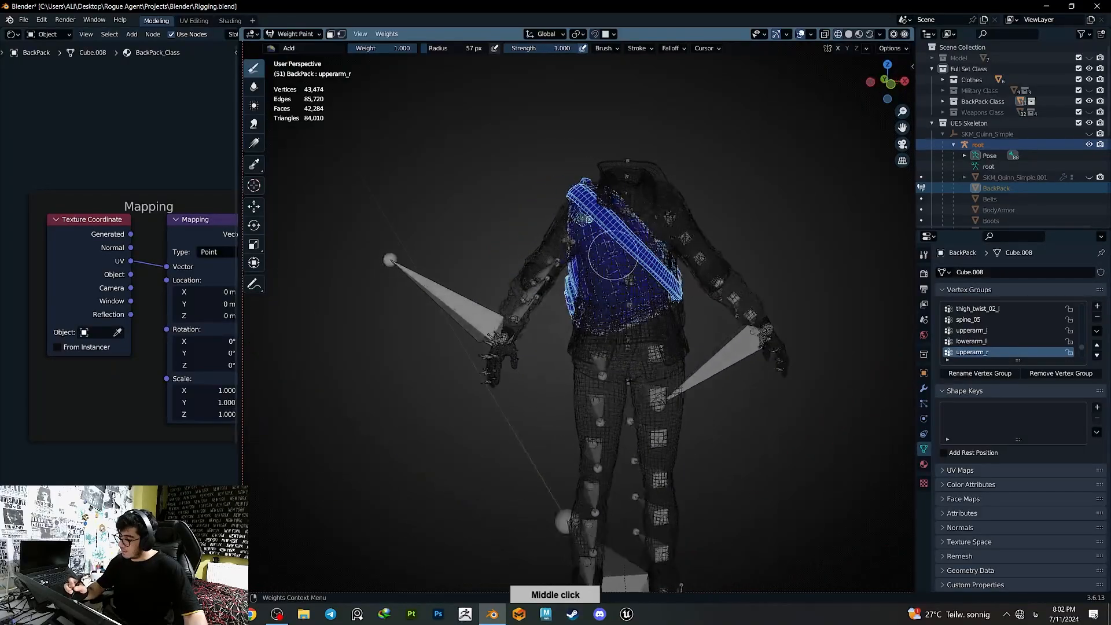
ctrl+click(646, 240)
- Test-rotate the clavicle_r bone from the front, side and back in solid shading to check its pull on the backpack, undoing the rotations
key(r)
click(678, 399)
key(shift+z)
middle_drag(674, 373, 816, 353)
key(r)
key(r)
click(796, 318)
key(ctrl+z)
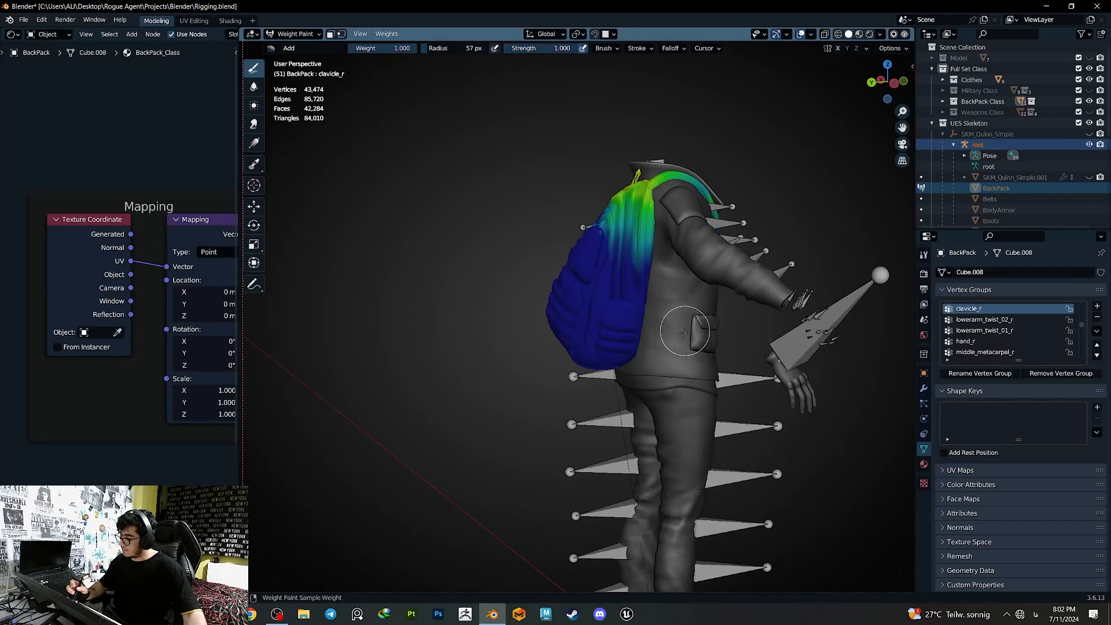
middle_drag(679, 328, 749, 347)
key(r)
key(r)
click(766, 317)
key(ctrl+z)
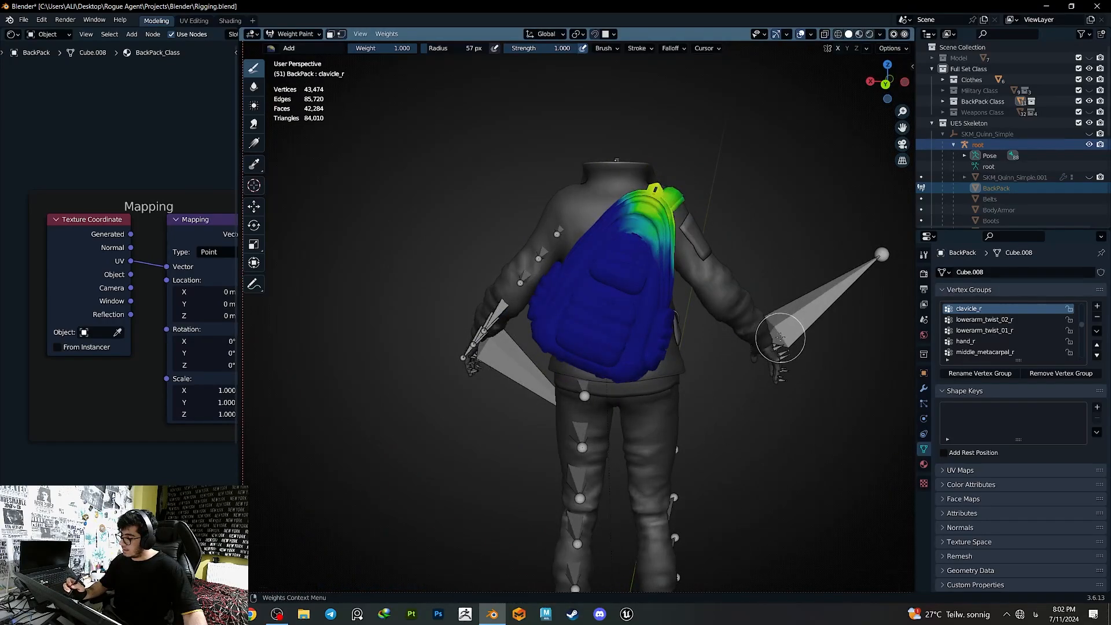
- Test-rotate the clavicle_r bone freely around all axes to check its pull on the backpack, undoing each rotation
key(r)
key(r)
click(790, 313)
key(ctrl+z)
key(r)
key(r)
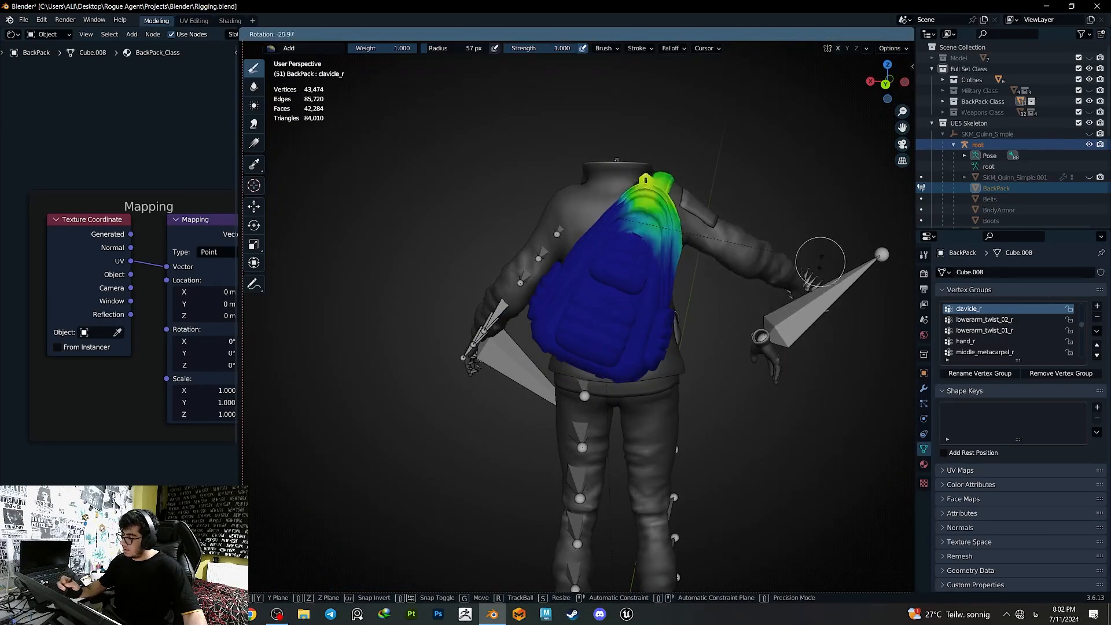
click(826, 255)
key(ctrl+z)
- Check the bones around the shoulder in wireframe and test-rotate clavicle_r in the back view, undoing the rotation
ctrl+click(558, 233)
key(shift+z)
middle_drag(470, 332, 539, 354)
ctrl+click(554, 207)
ctrl+click(555, 209)
middle_drag(555, 209, 499, 194)
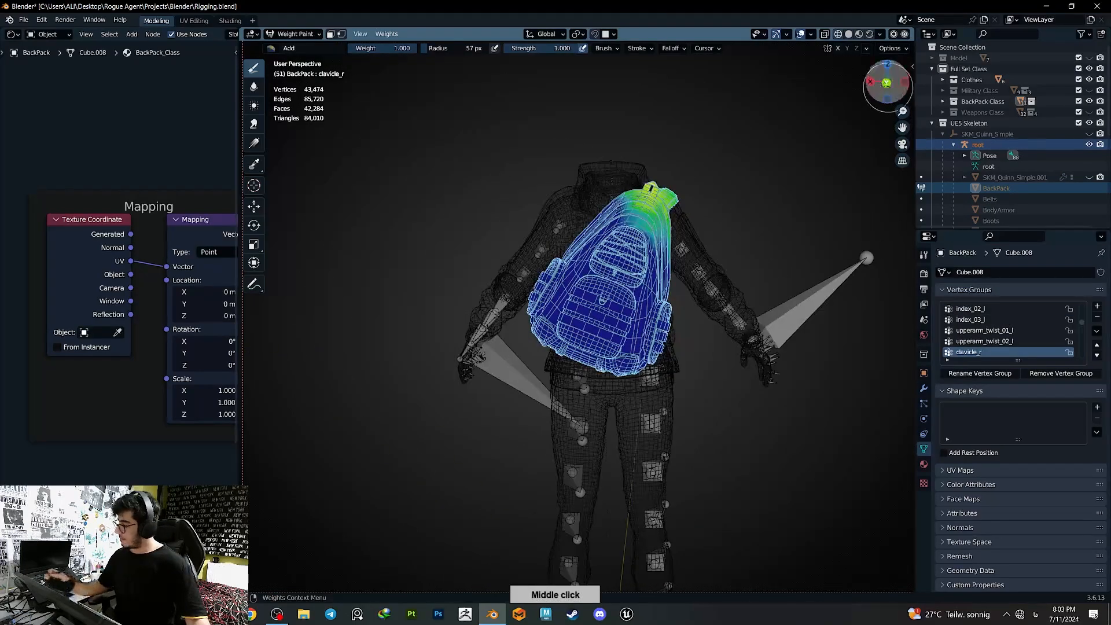
click(886, 84)
key(r)
click(672, 331)
key(ctrl+z)
key(shift+z)
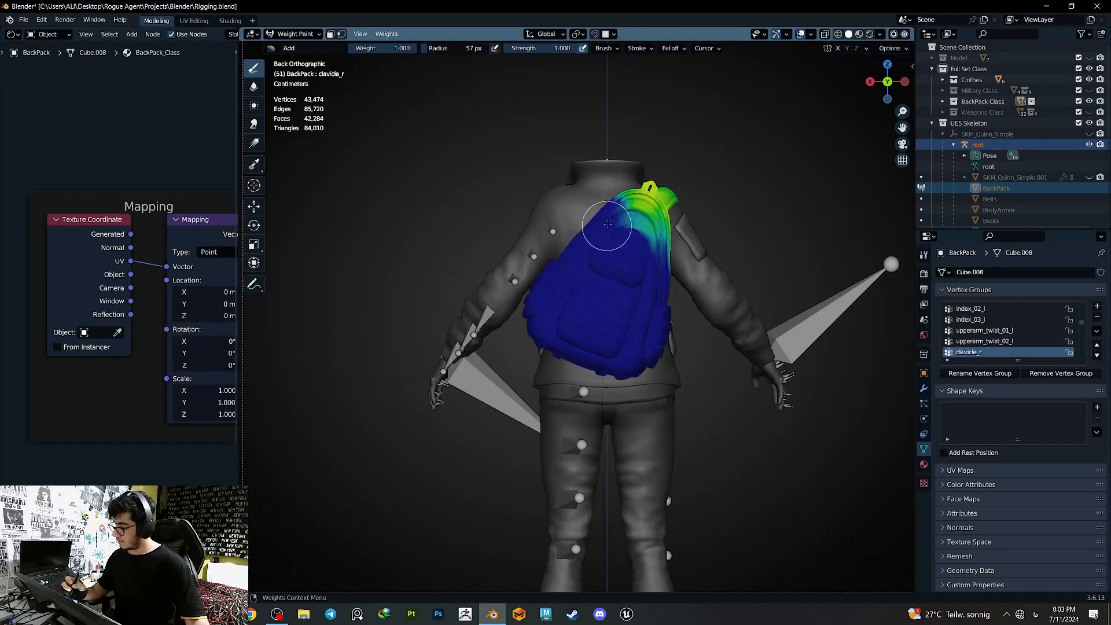
- Make clavicle_l the active bone and test-rotate it 25.7° in the back view to check the backpack's side pocket
ctrl+click(571, 230)
mouse_move(572, 230)
middle_down()
mouse_move(625, 238)
mouse_move(583, 240)
middle_up()
click(890, 84)
key(r)
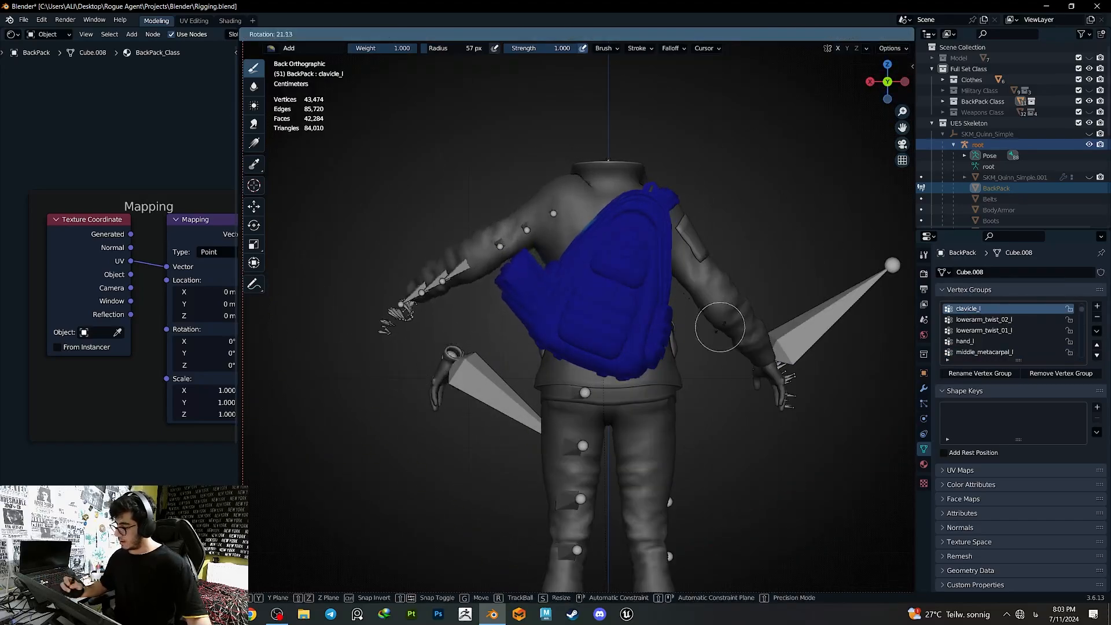
click(707, 344)
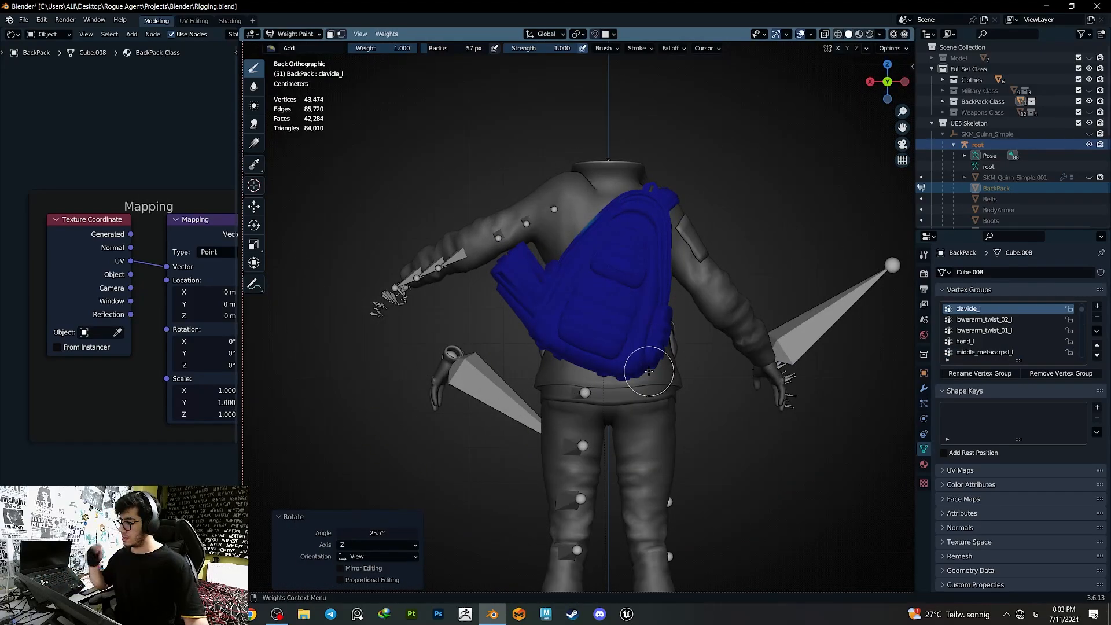
- In Edit Mode, lasso more of the backpack's outer vertices into the selection and grow it across the whole pack
mouse_move(649, 371)
middle_down()
mouse_move(764, 224)
mouse_move(641, 289)
mouse_move(646, 365)
middle_up()
key(Tab)
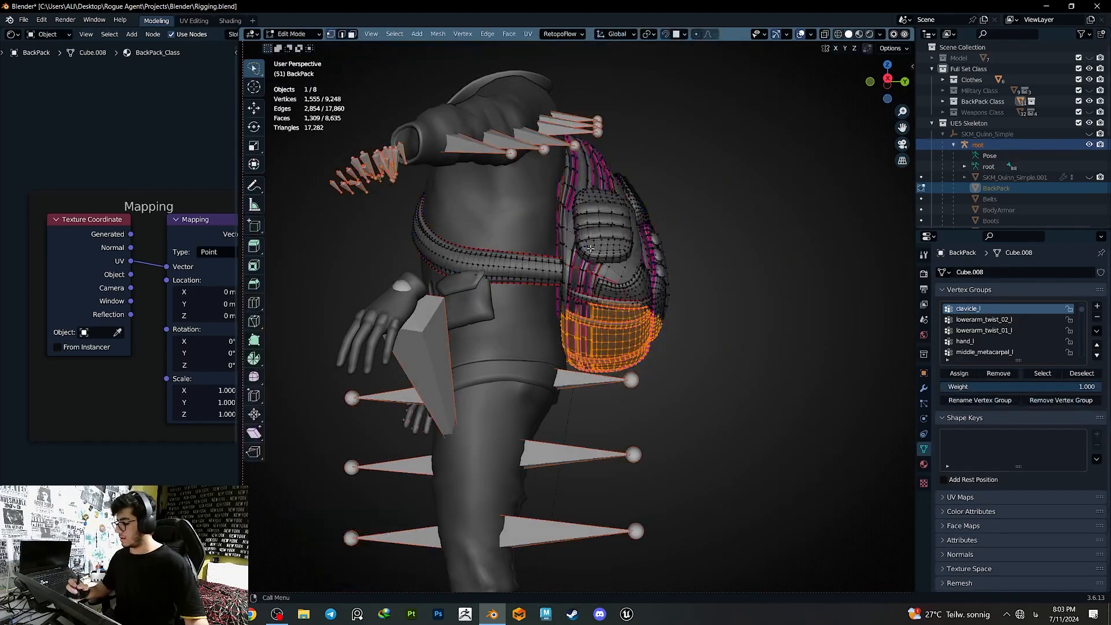
middle_drag(609, 262, 617, 269)
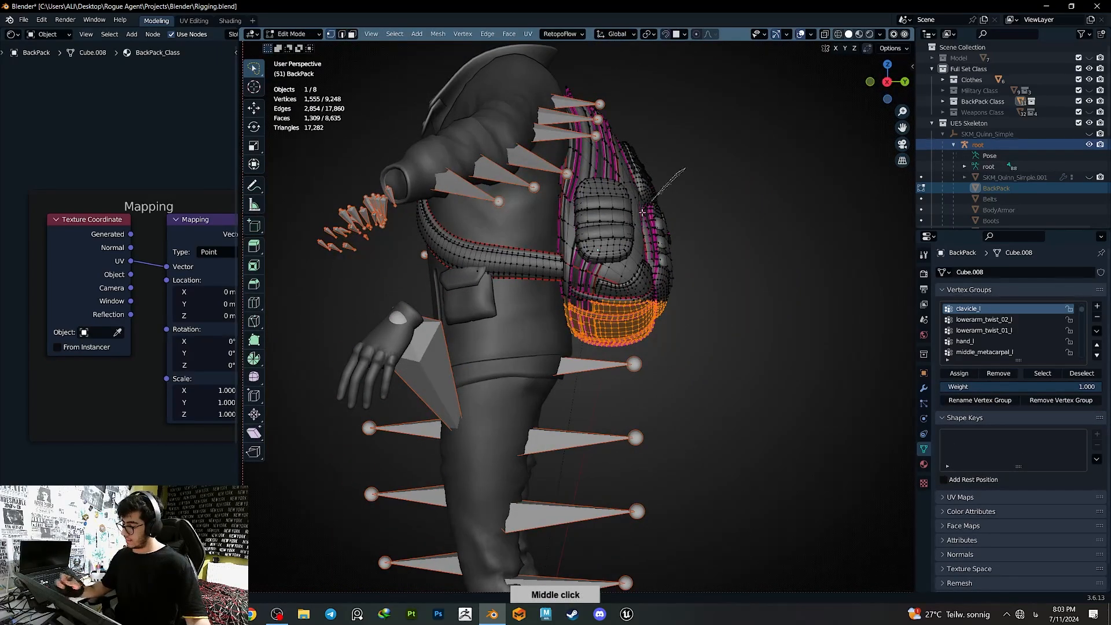
mouse_move(642, 212)
ctrl+right_down()
mouse_move(595, 278)
mouse_move(622, 174)
ctrl+right_up()
middle_drag(606, 253, 630, 244)
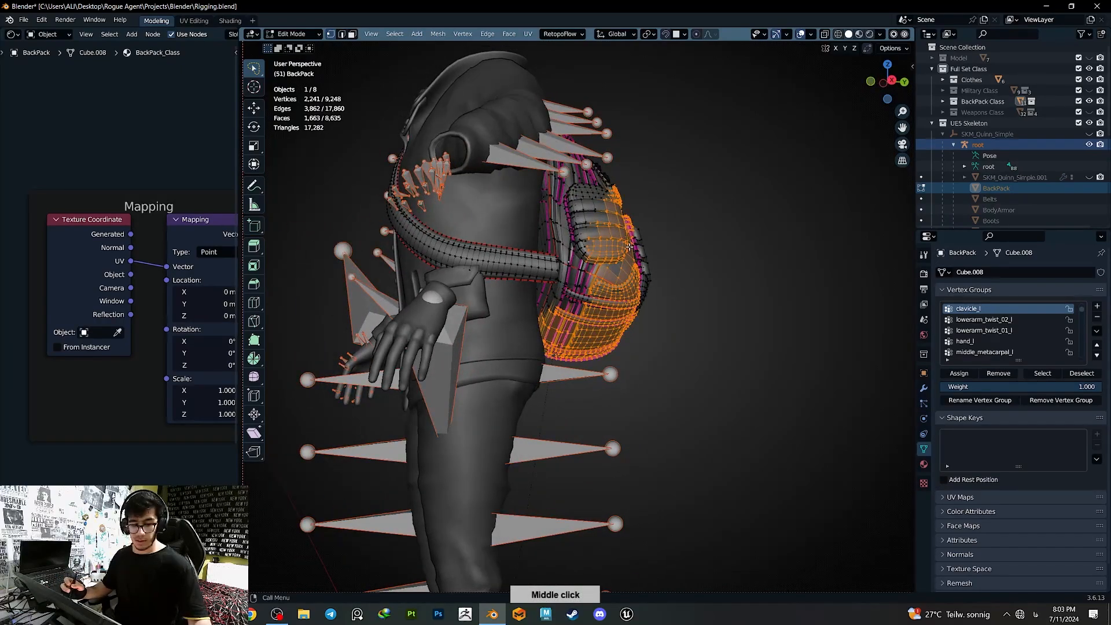
key(ctrl+KP_Add)
key(ctrl+KP_Add)
key(ctrl+KP_Add)
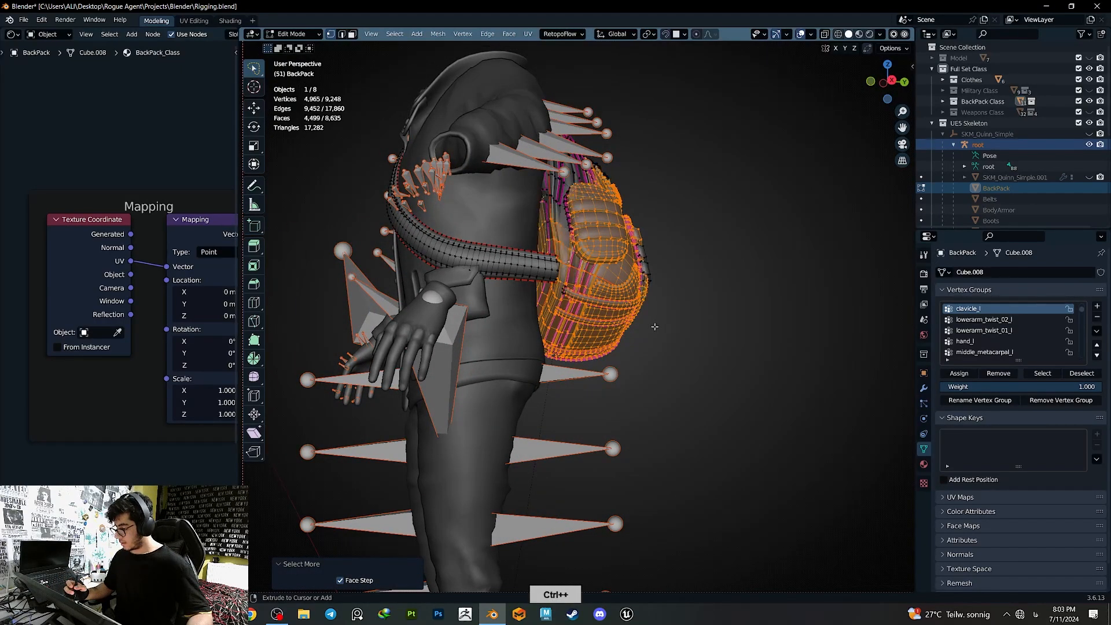
key(ctrl+KP_Add)
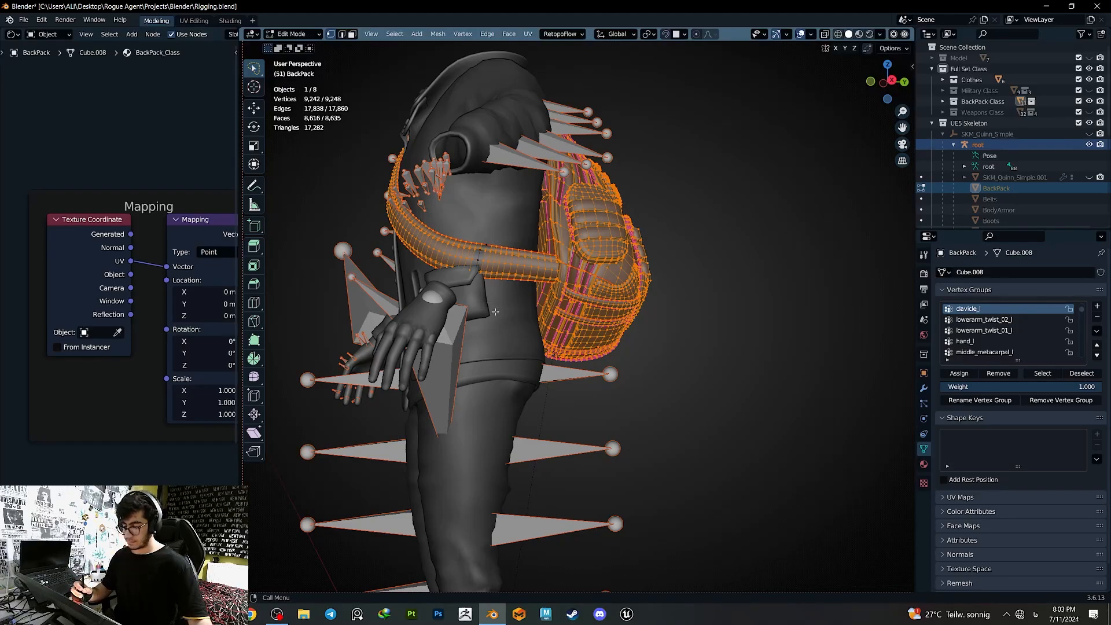
- Shrink the vertex selection until the chest strap is excluded and only the backpack body remains selected
key(ctrl+KP_Subtract)
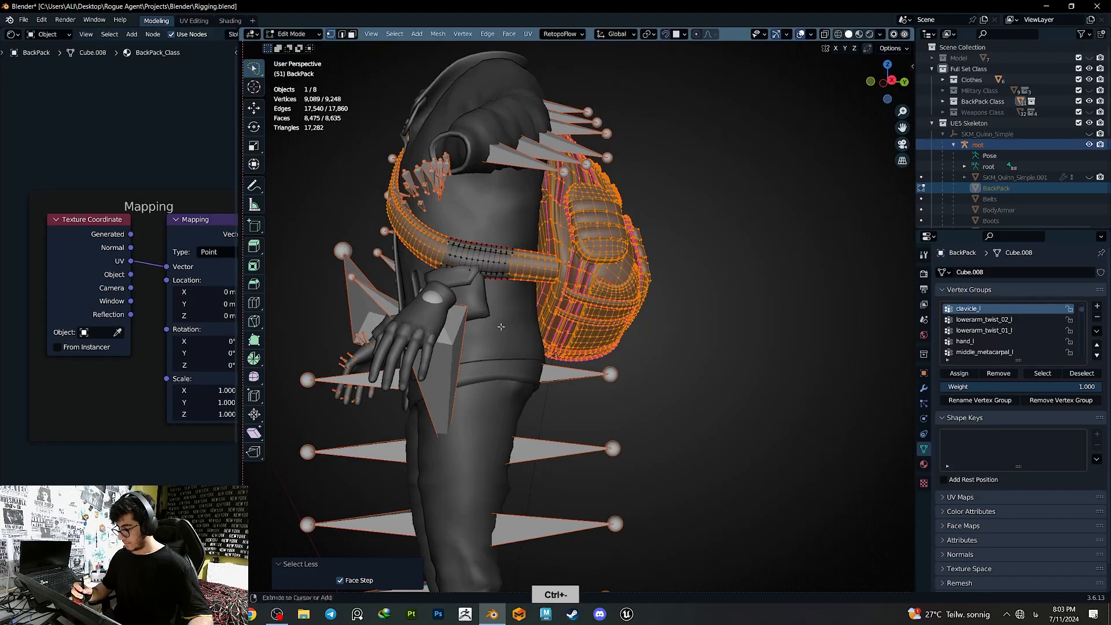
key(ctrl+KP_Subtract)
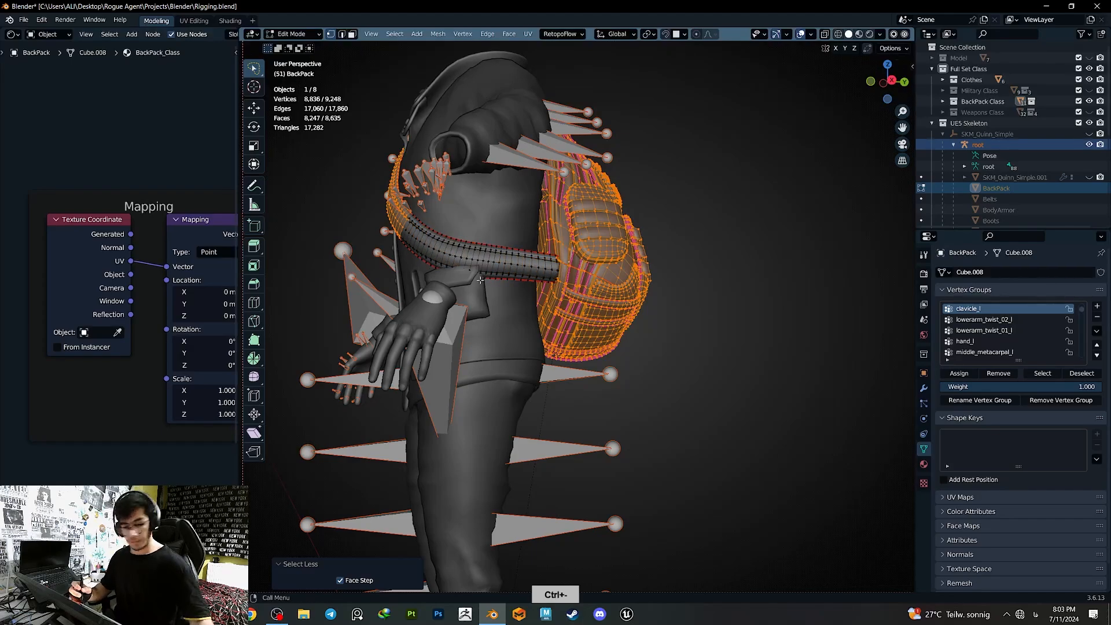
key(shift+z)
key(ctrl+KP_Subtract)
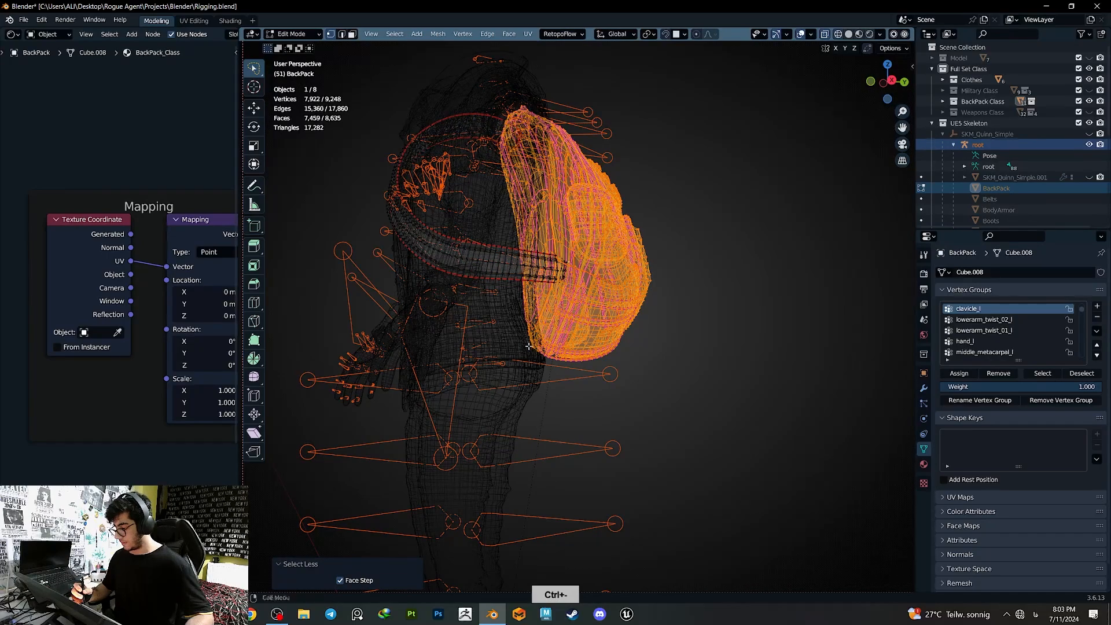
key(shift+z)
- Make upperarm_l the active group and remove the selected backpack body vertices from it
mouse_move(531, 348)
middle_down()
mouse_move(580, 301)
mouse_move(549, 272)
middle_up()
key(ctrl+Tab)
ctrl+click(610, 95)
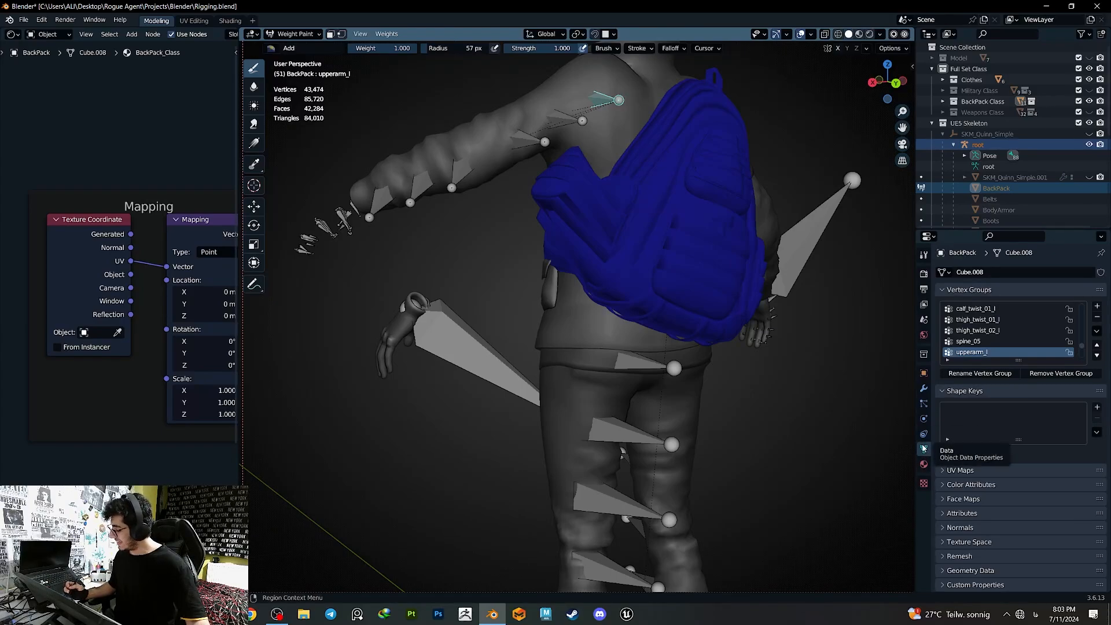
middle_drag(673, 366, 608, 162)
key(Tab)
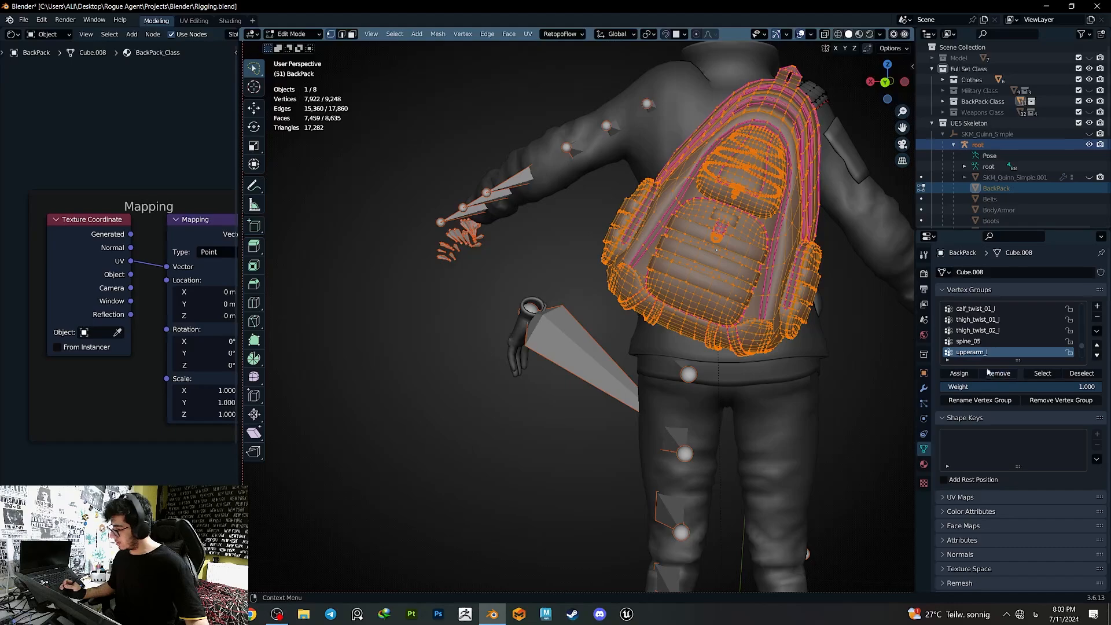
- Remove the selected backpack vertices from the upperarm_twist_01_l and upperarm_twist_02_l vertex groups
key(ctrl+Tab)
ctrl+click(618, 114)
key(Tab)
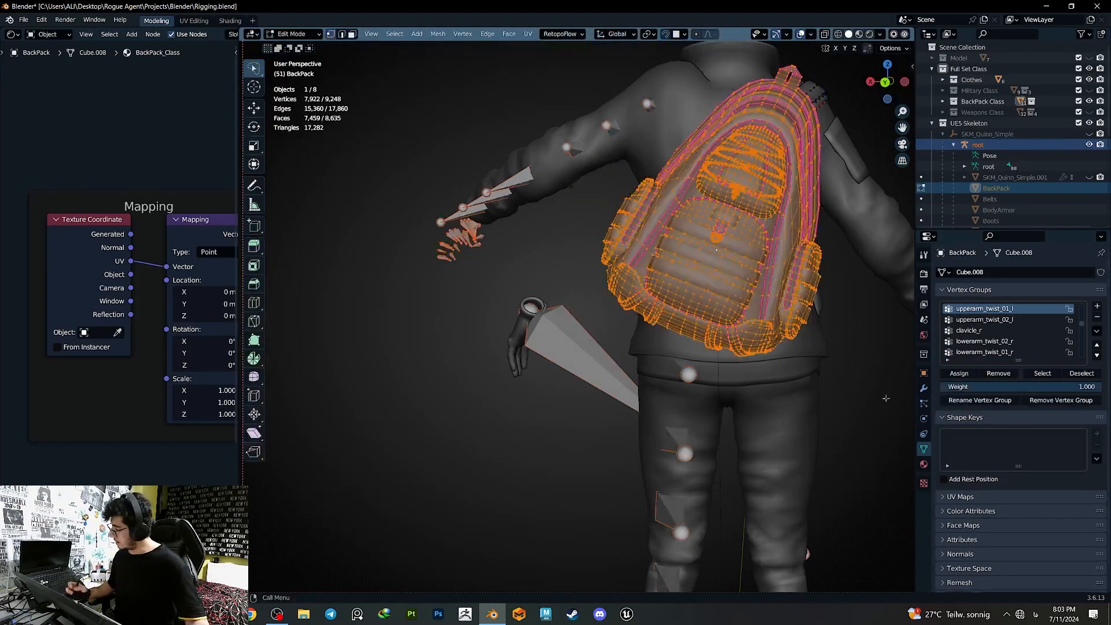
key(ctrl+Tab)
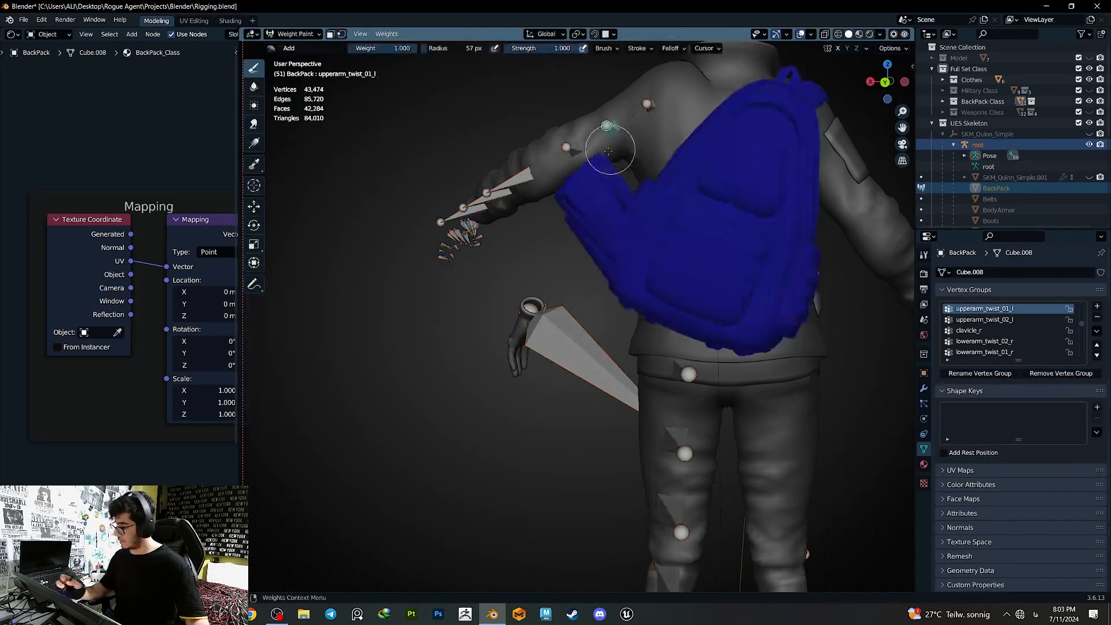
ctrl+click(619, 218)
key(Tab)
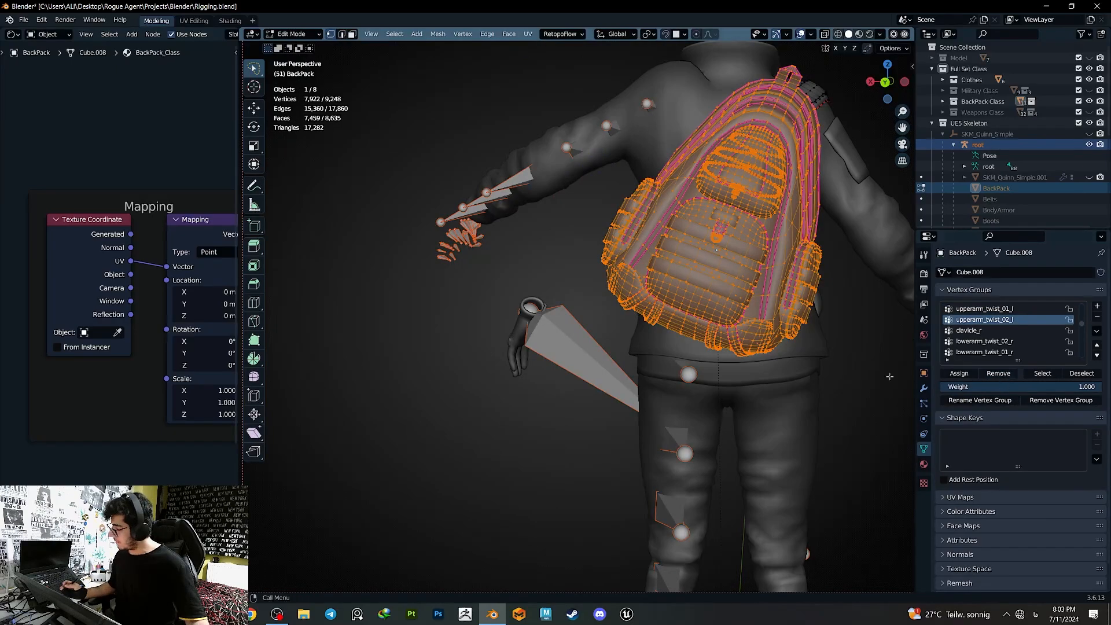
- Pick through the forearm bones to lowerarm_l and remove the selected backpack vertices from that vertex group
key(ctrl+Tab)
ctrl+click(527, 174)
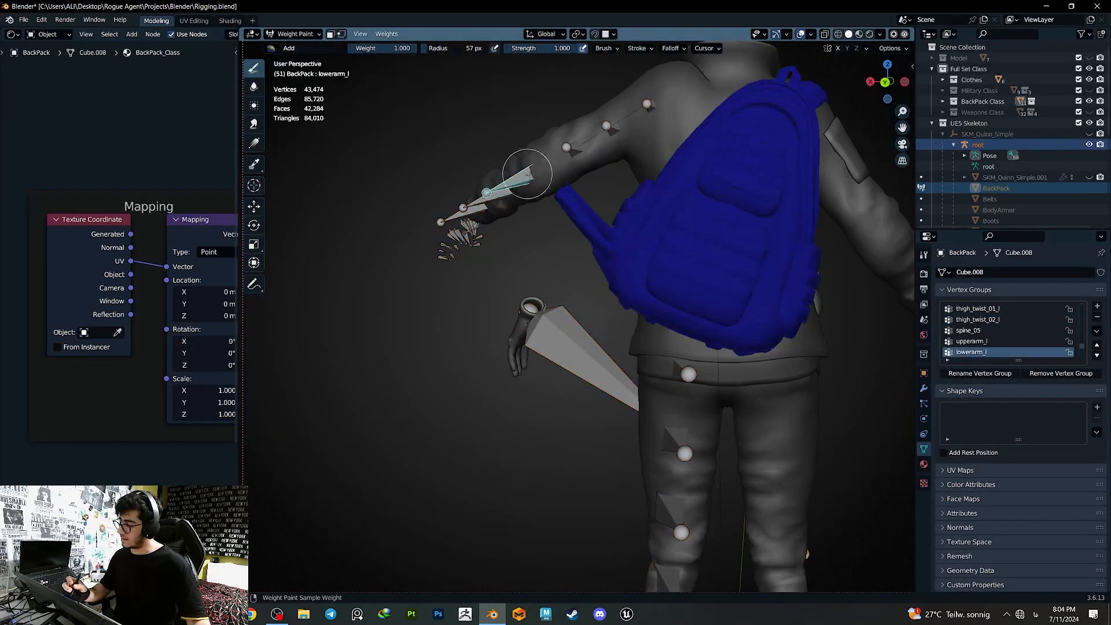
ctrl+click(500, 199)
middle_drag(502, 202, 509, 255)
ctrl+click(461, 248)
middle_drag(540, 311, 542, 338)
ctrl+click(523, 216)
key(Tab)
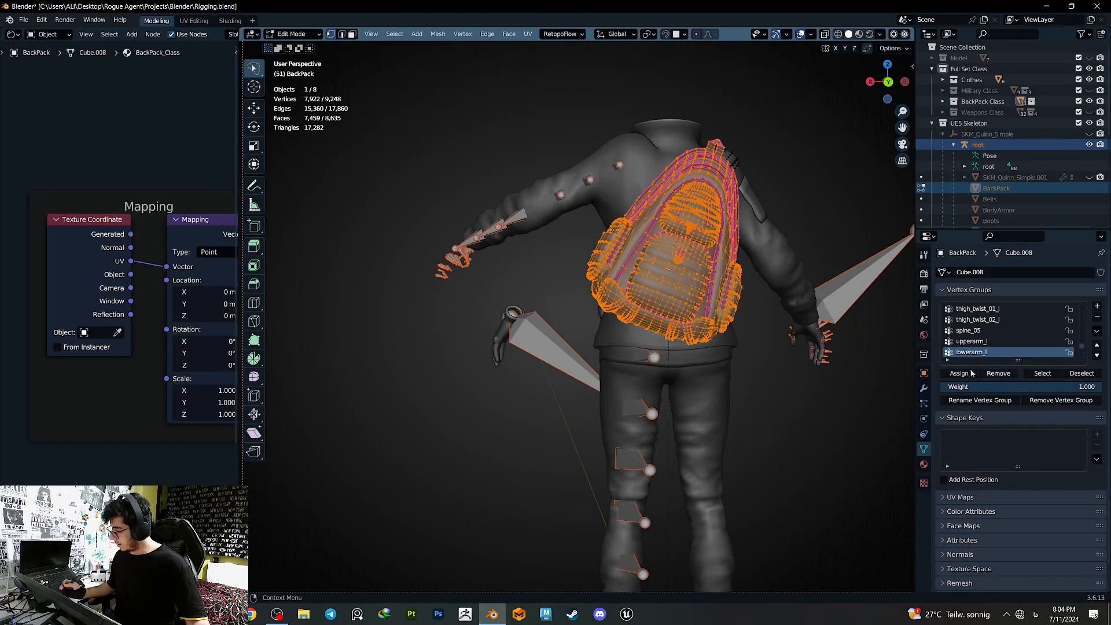
- Remove the selected backpack vertices from the lowerarm_twist_02_l and lowerarm_twist_01_l vertex groups
key(ctrl+Tab)
ctrl+click(491, 237)
key(Tab)
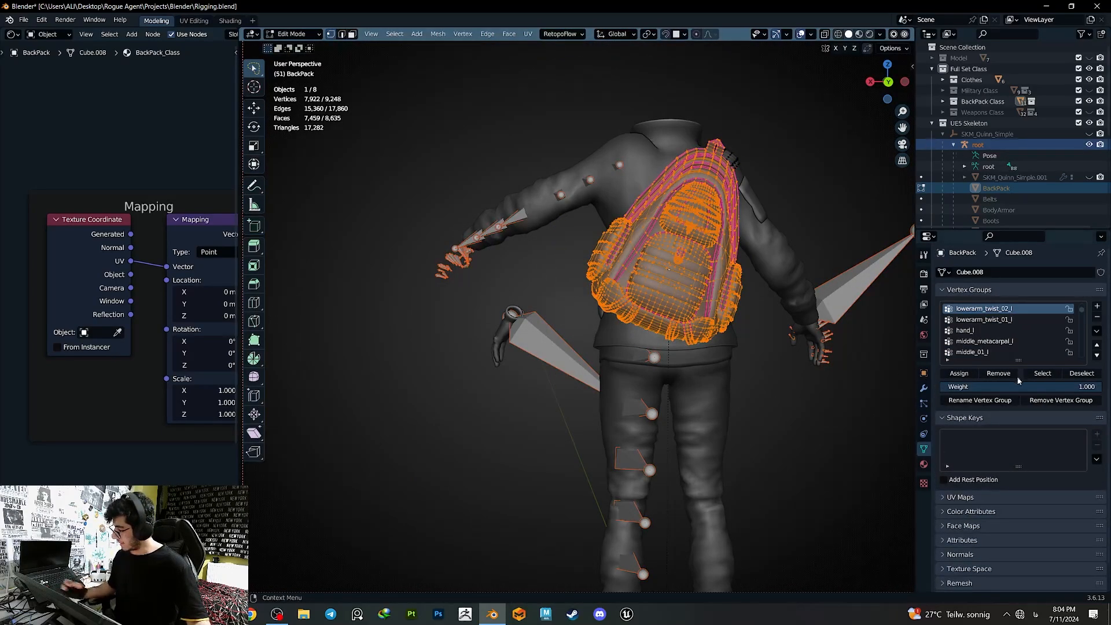
key(ctrl+Tab)
ctrl+click(461, 243)
middle_drag(461, 243, 515, 347)
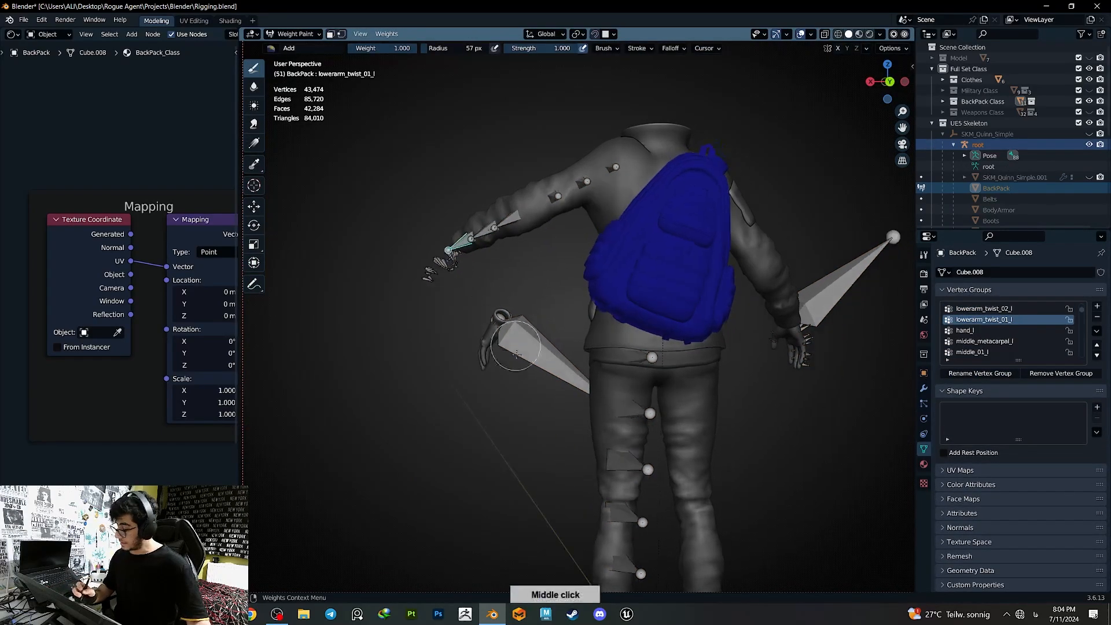
key(Tab)
click(999, 374)
key(ctrl+Tab)
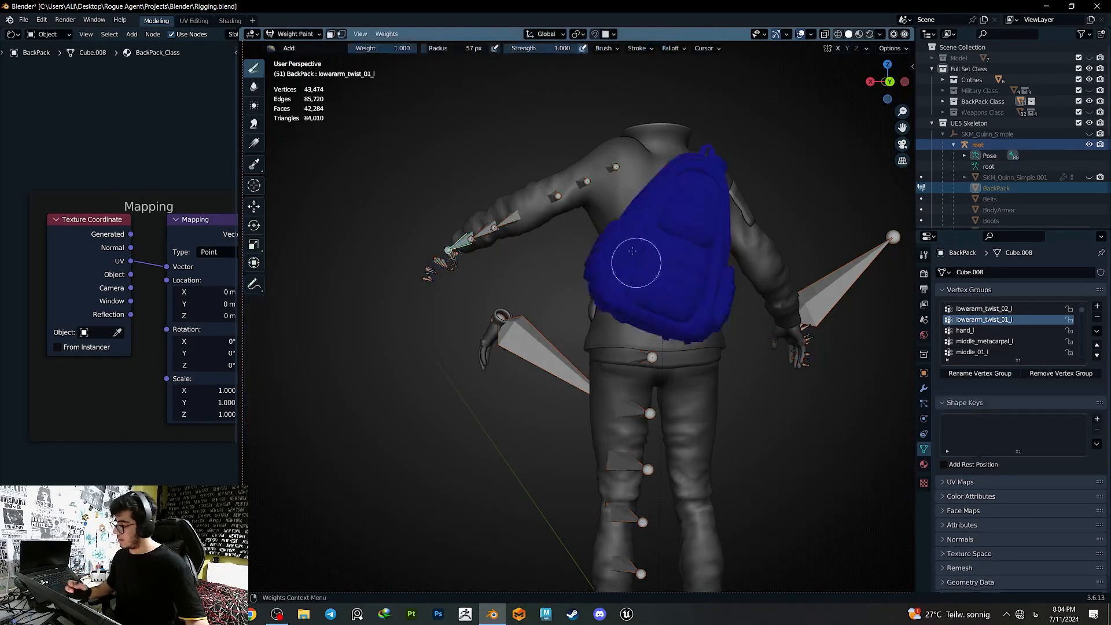
- Test-rotate the upperarm_l bone and inspect the backpack and its strap from the back and front
ctrl+click(652, 193)
key(r)
click(689, 282)
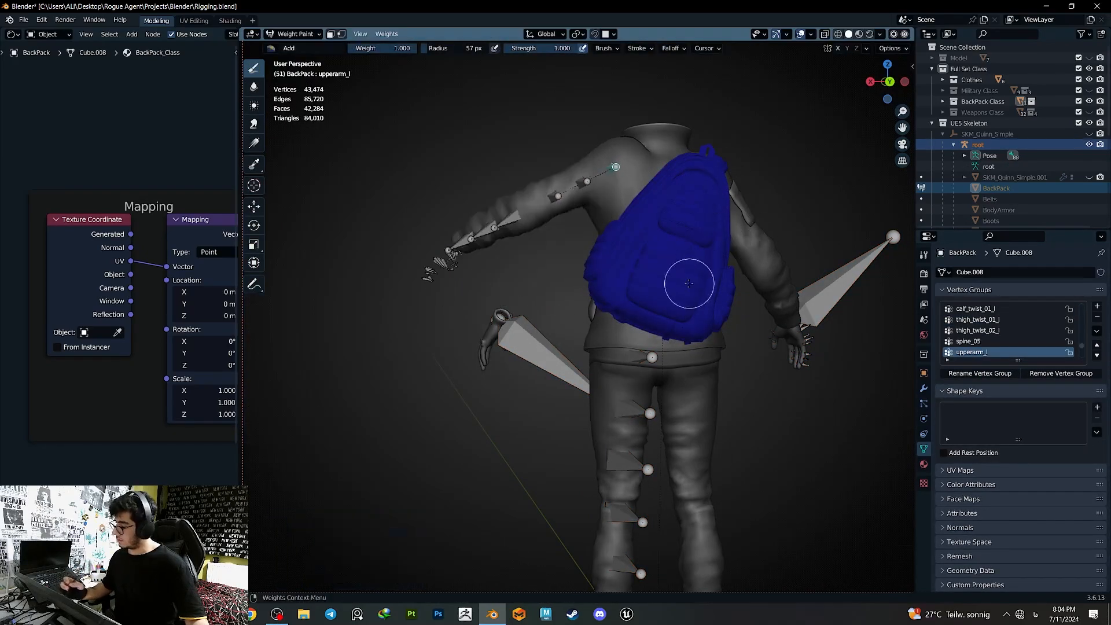
key(shift+z)
key(shift+z)
mouse_move(622, 283)
middle_down()
mouse_move(808, 284)
mouse_move(585, 309)
mouse_move(669, 280)
middle_up()
key(shift+z)
key(shift+z)
ctrl+middle_drag(750, 248, 625, 320)
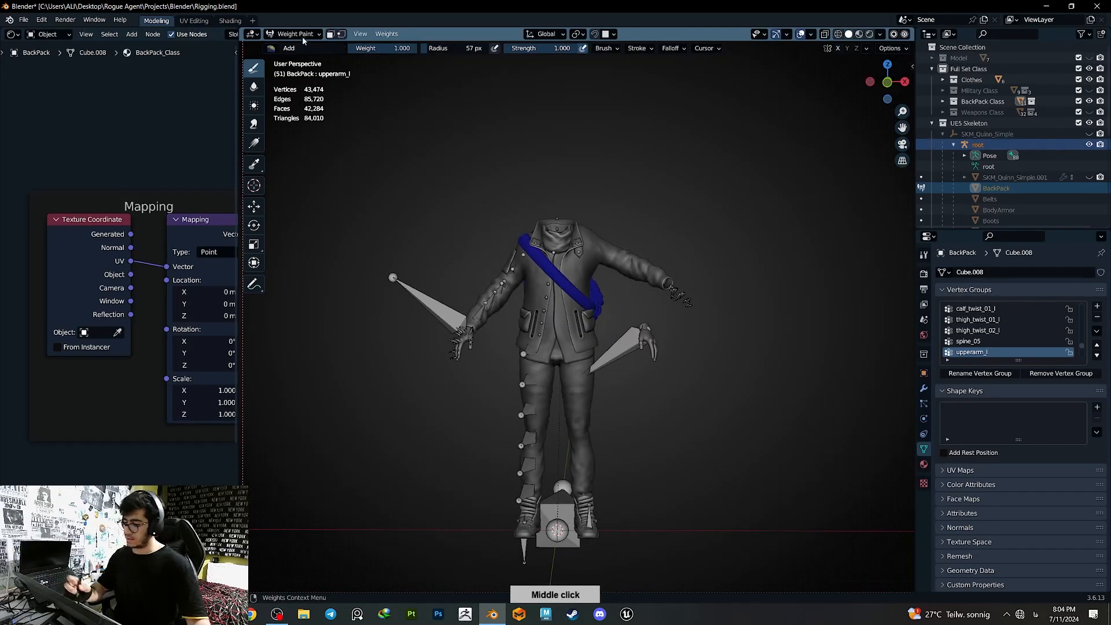
ctrl+middle_drag(597, 405, 681, 301)
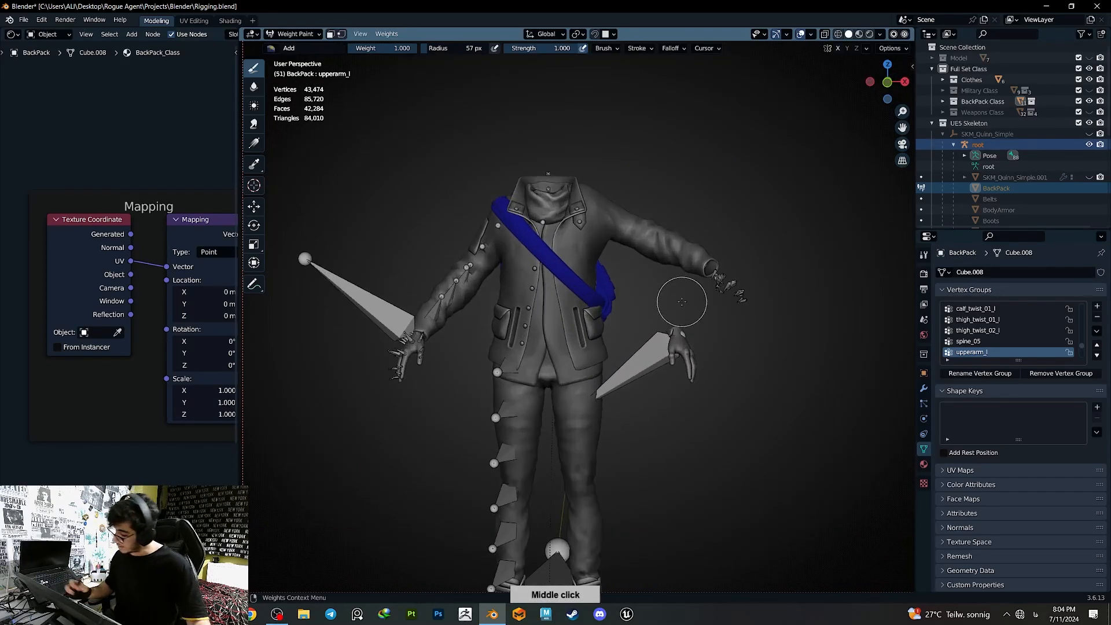
- Leave Weight Paint for Object Mode, select the root armature and put it in Pose Mode
click(295, 34)
click(302, 49)
ctrl+middle_drag(538, 347, 537, 298)
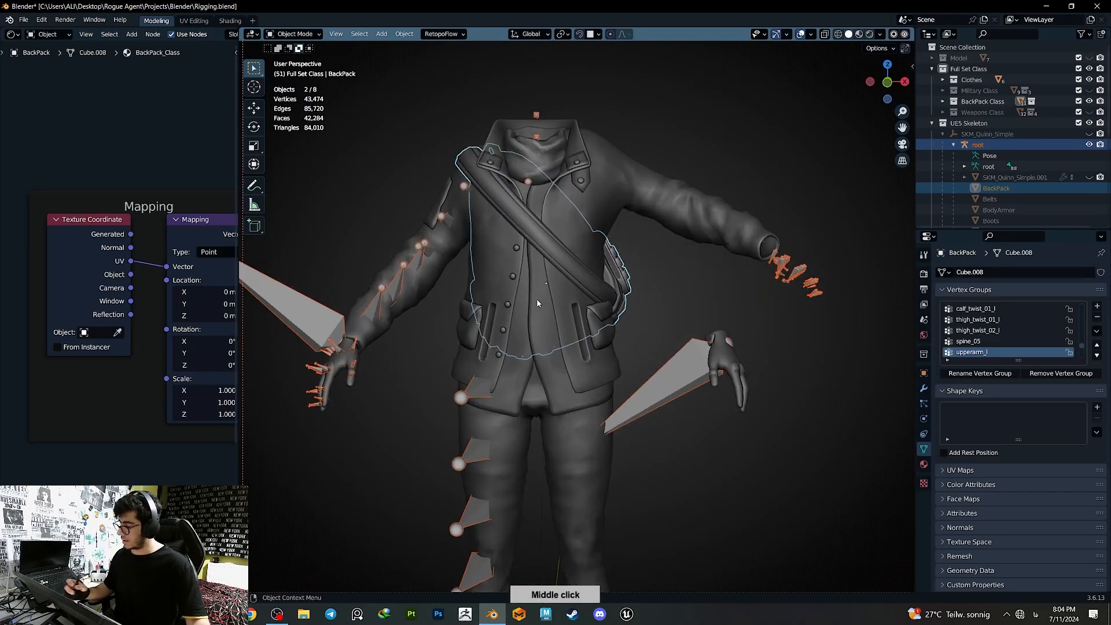
click(445, 216)
key(q)
click(461, 227)
- Select all bones, reset them to the rest pose and save the file
key(a)
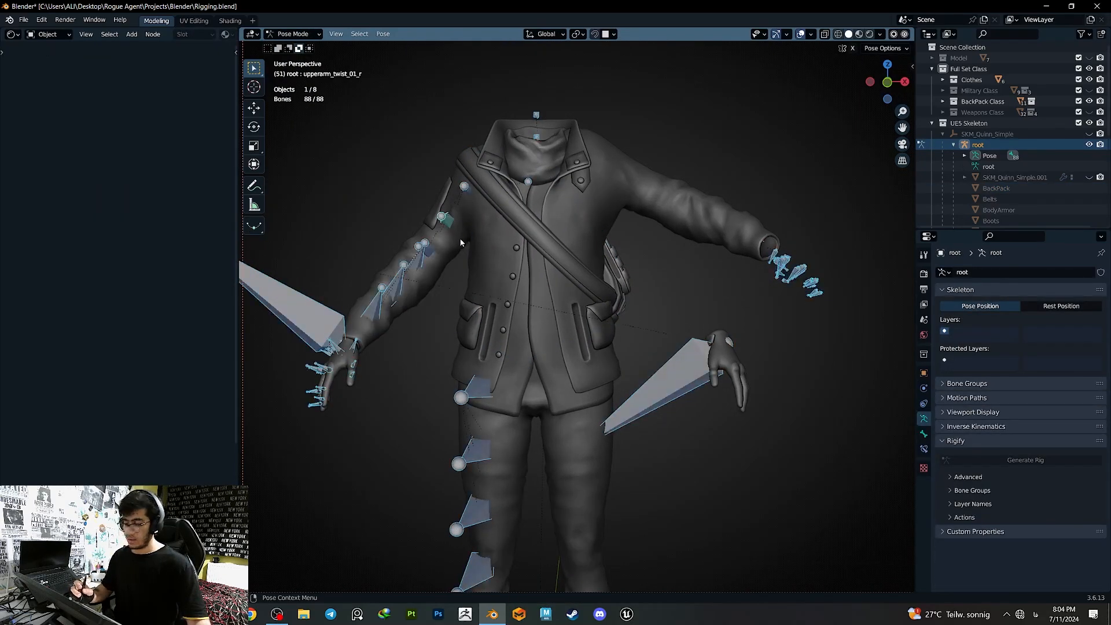
key(ctrl+a)
click(579, 268)
key(ctrl+s)
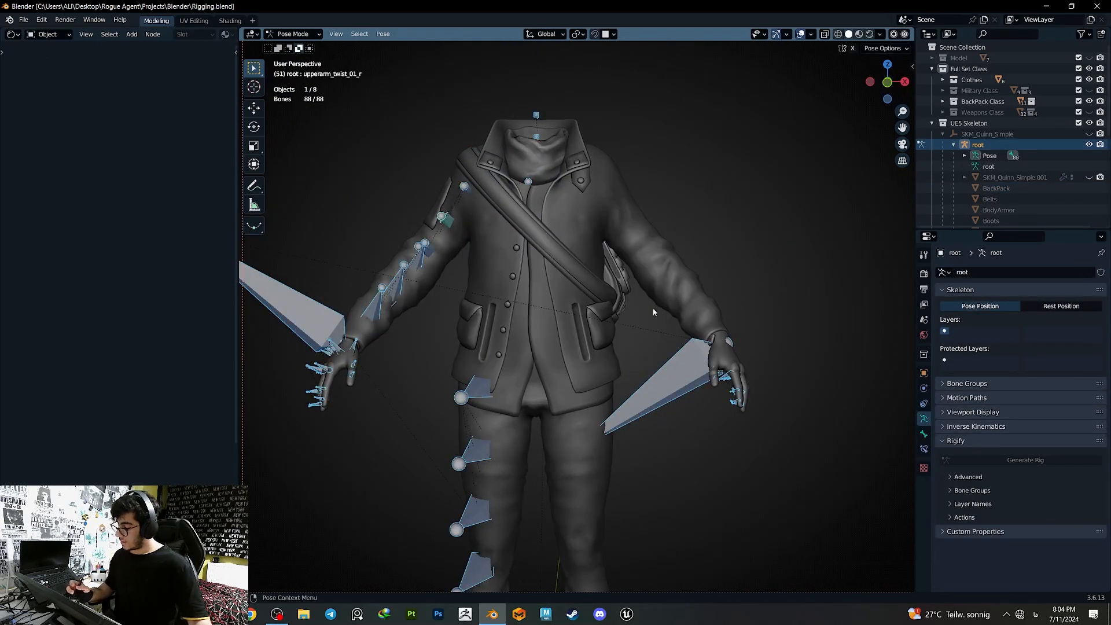
- Return to Object Mode, review the backpack from behind and unhide the SKM_Quinn_Simple.001 mesh
click(297, 37)
click(295, 47)
ctrl+middle_drag(428, 249, 483, 338)
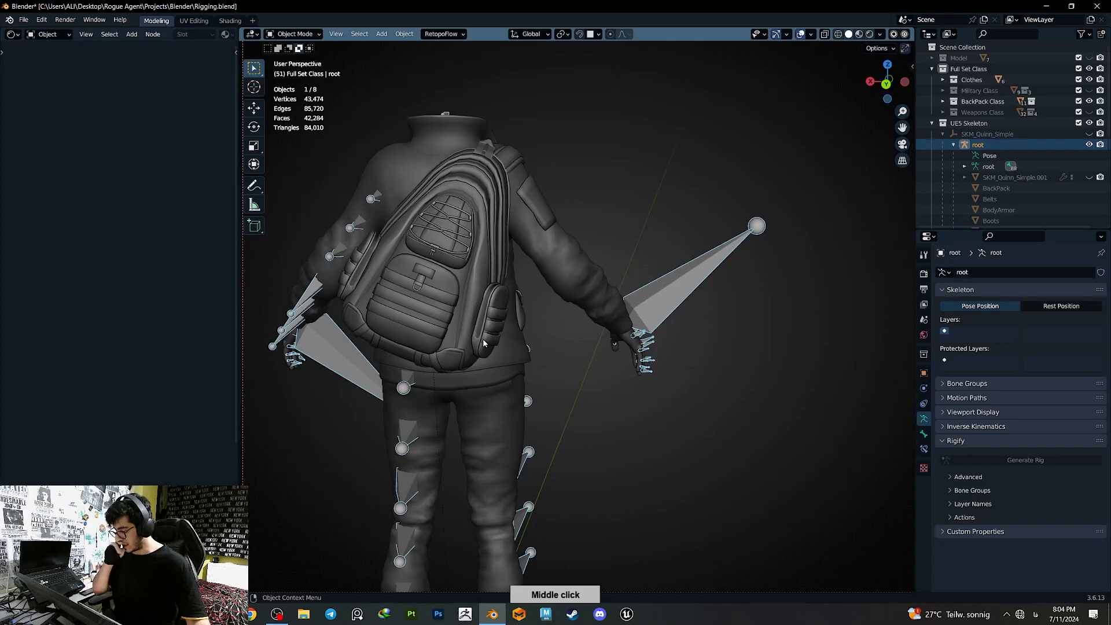
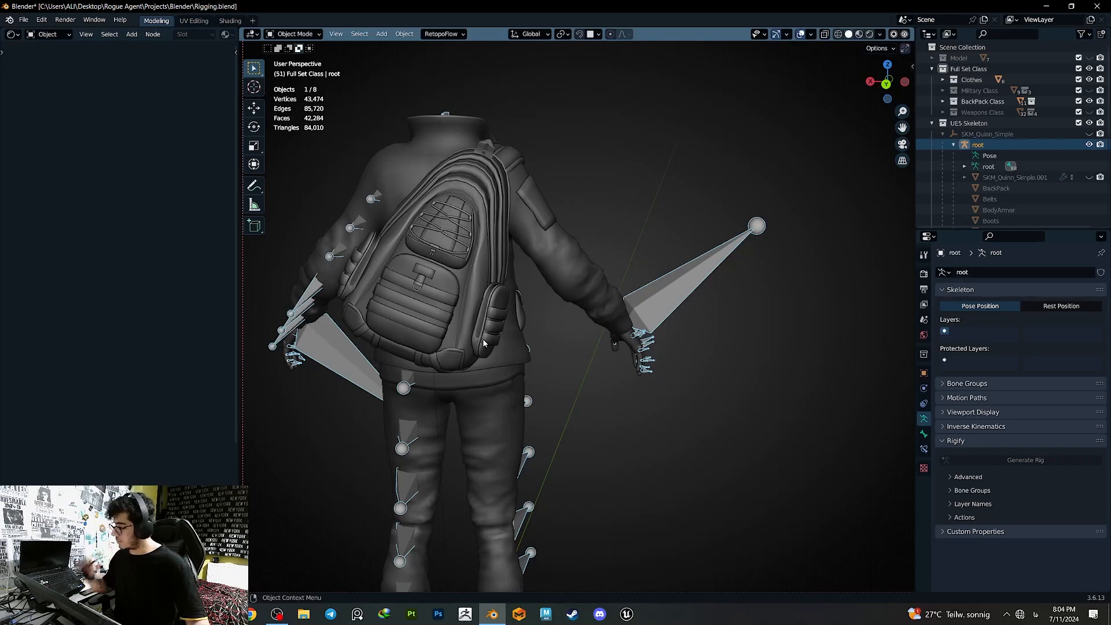
middle_drag(482, 338, 850, 263)
click(1088, 177)
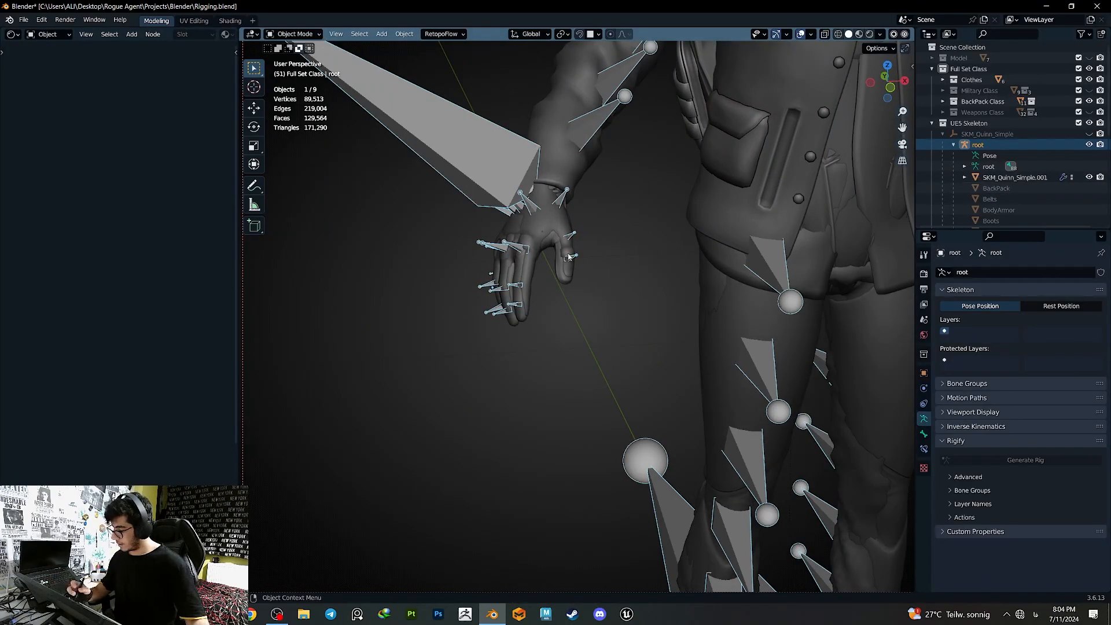
- Add a Data Transfer modifier to the Glove mesh with SKM_Quinn_Simple.001 as its source
click(567, 209)
click(546, 251)
key(g)
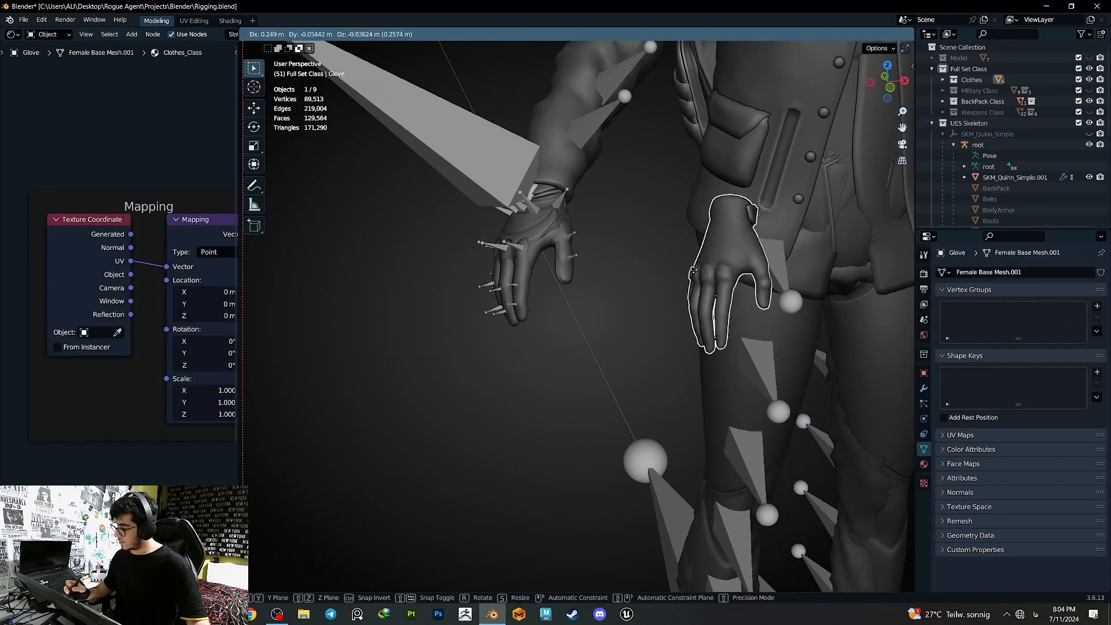
right_click(741, 274)
key(q)
click(654, 383)
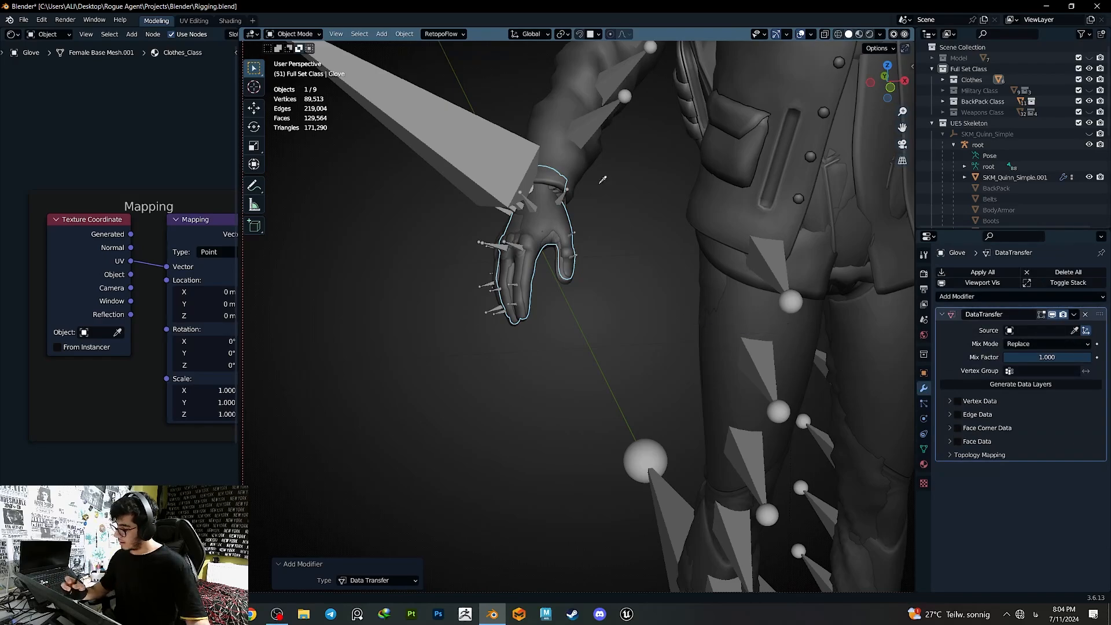
click(782, 326)
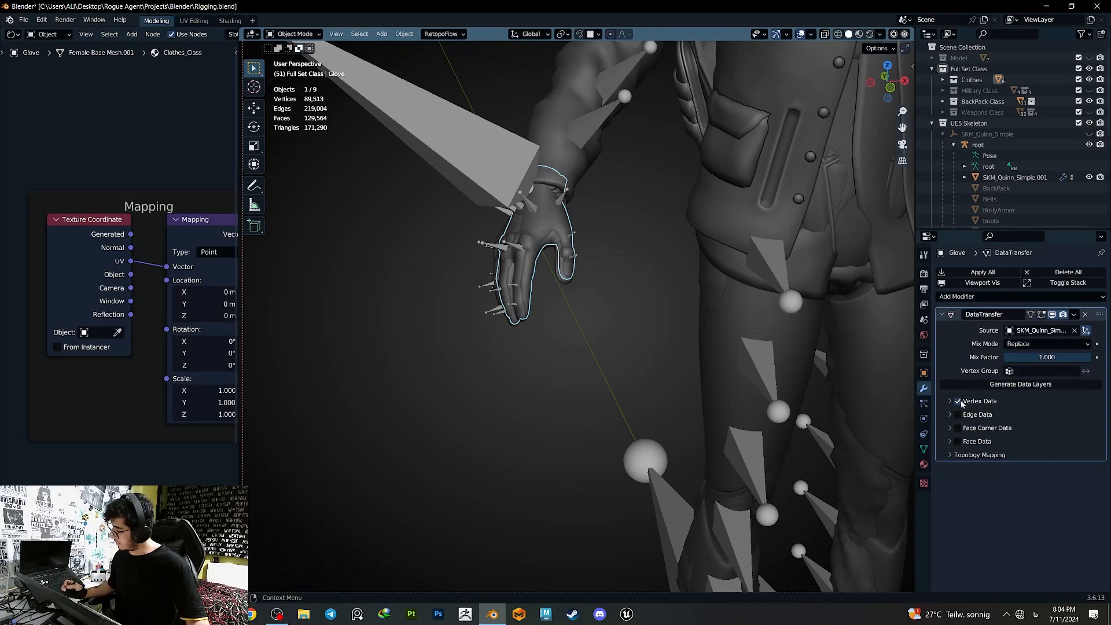
- Enable vertex group transfer in the modifier, generate the data layers, apply it and check the Glove's vertex groups
click(962, 401)
click(1013, 383)
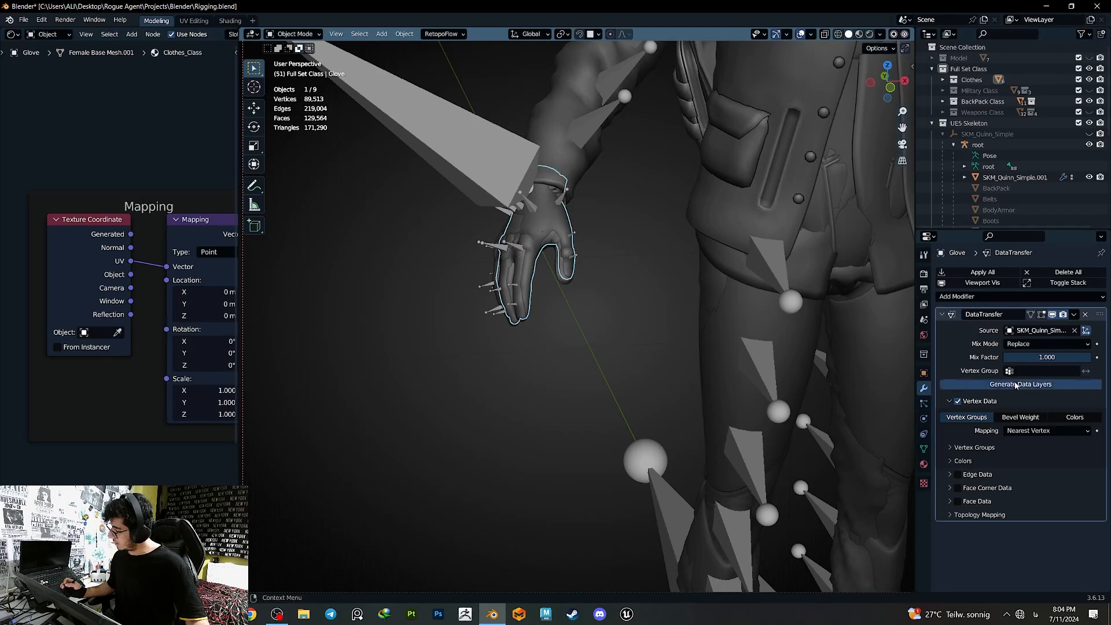
key(ctrl+a)
click(923, 450)
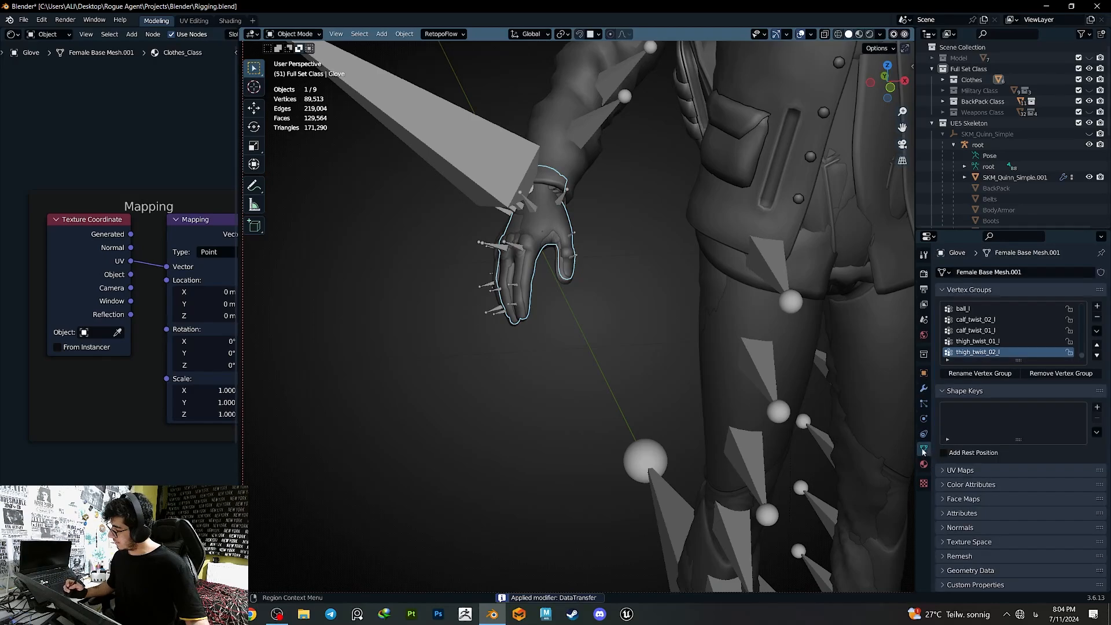
- Parent the Glove to the root armature with empty groups and hide the SKM_Quinn_Simple.001 mesh
shift+click(524, 247)
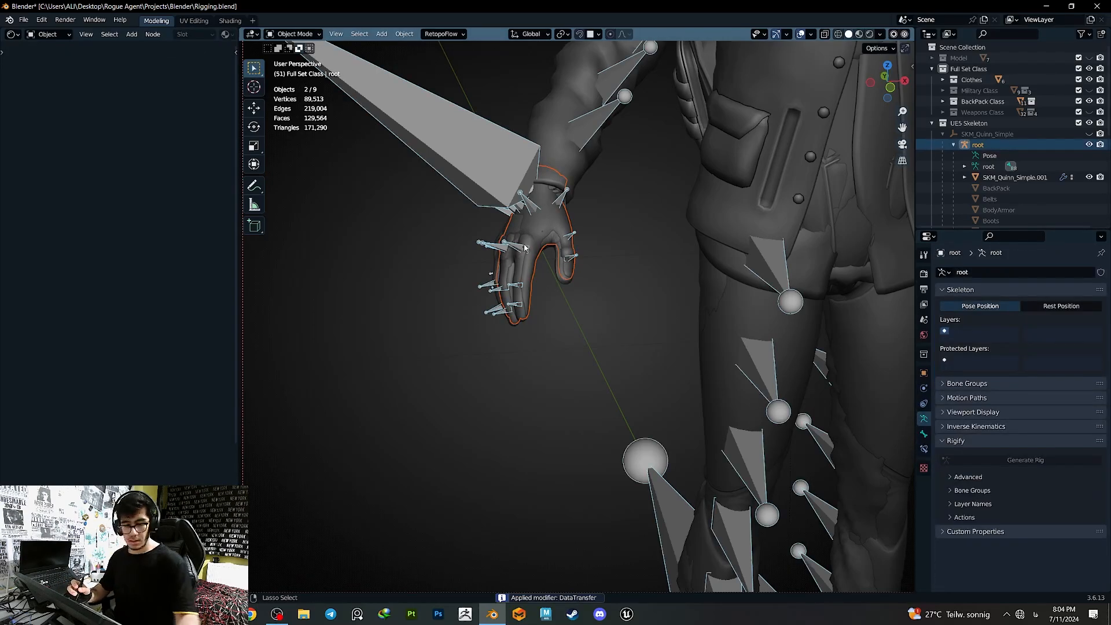
right_click(525, 248)
click(523, 244)
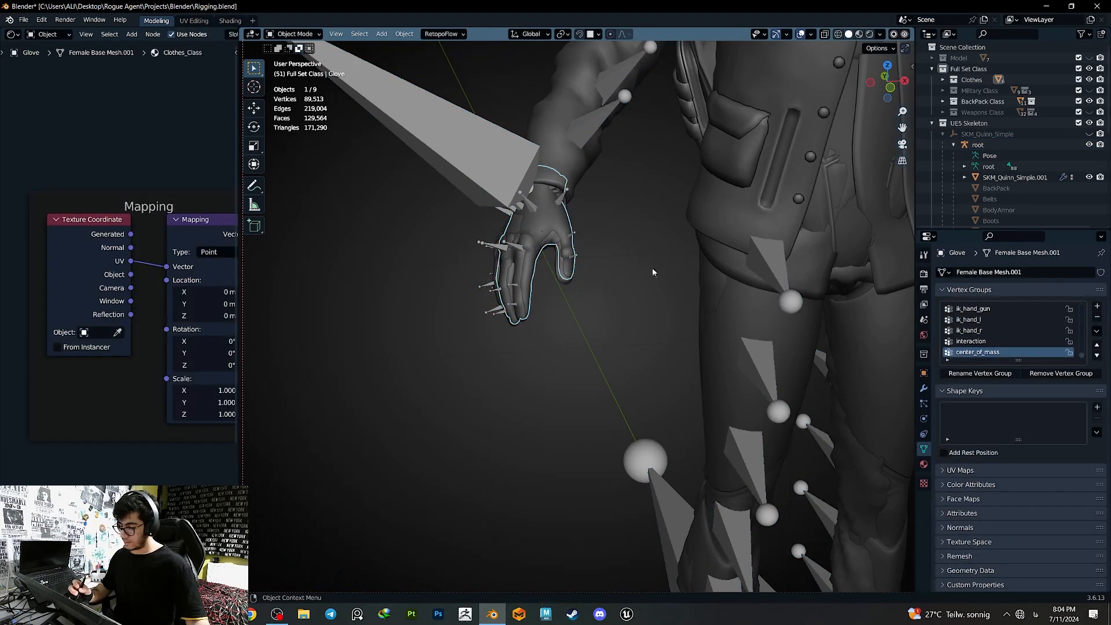
click(756, 301)
click(576, 240)
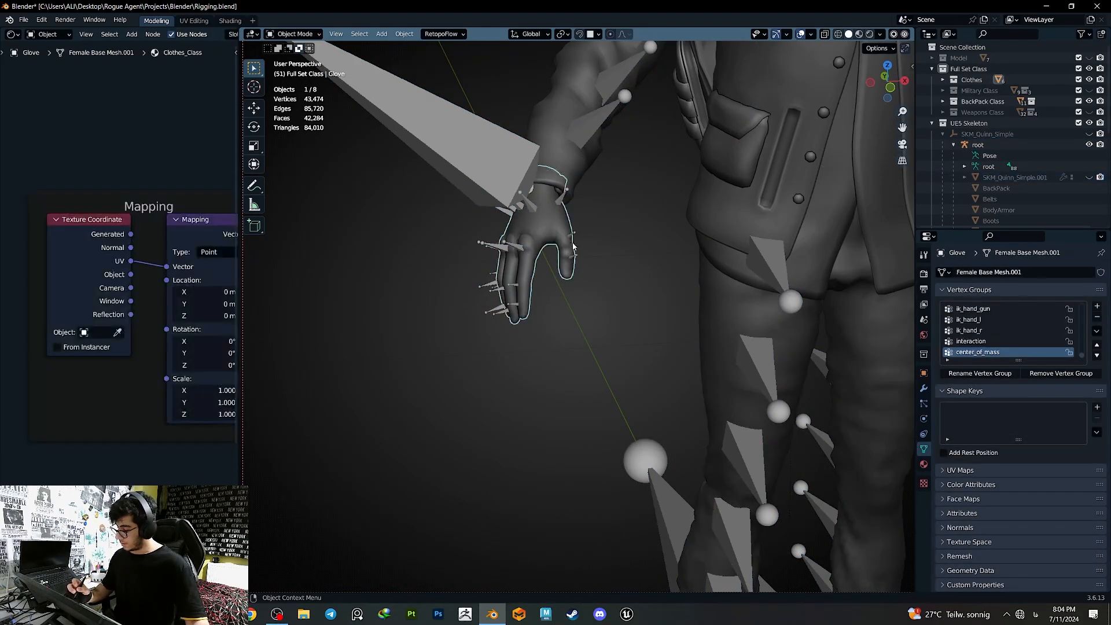
- Put the root armature in Pose Mode, test-rotate the thumb_01_r and index_metacarpal_r bones and undo each rotation
key(q)
click(508, 150)
key(r)
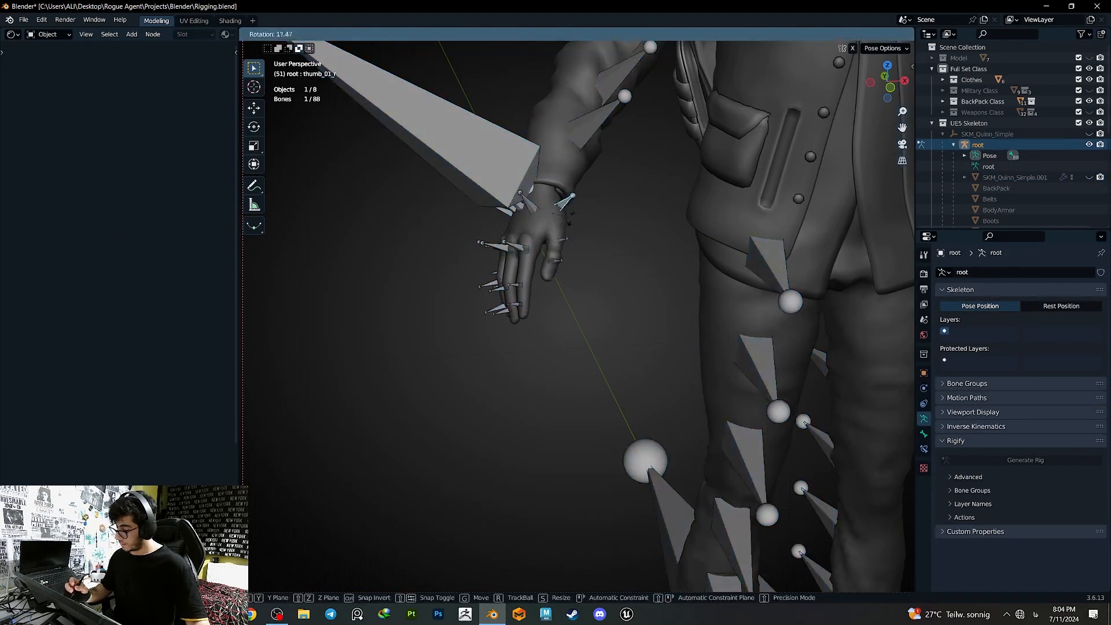
click(583, 208)
key(ctrl+z)
click(532, 205)
key(r)
key(r)
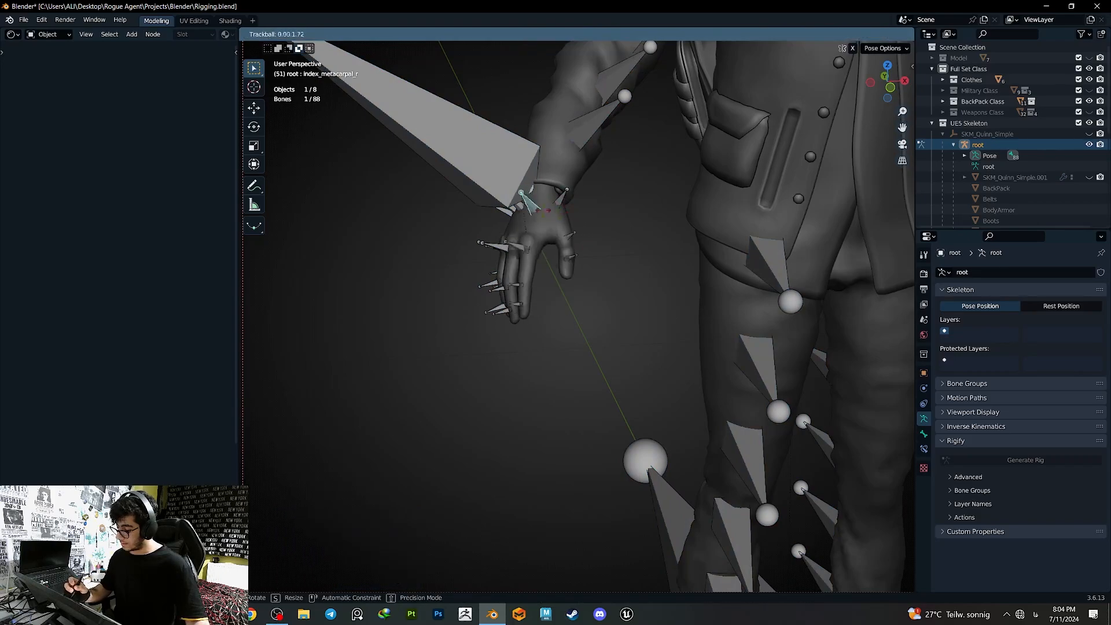
click(543, 211)
key(ctrl+z)
- Test-rotate index_metacarpal_r again from a closer view of the hand and undo the rotation
middle_drag(541, 213, 580, 232)
ctrl+middle_drag(580, 269, 580, 248)
key(r)
key(r)
click(578, 205)
key(ctrl+z)
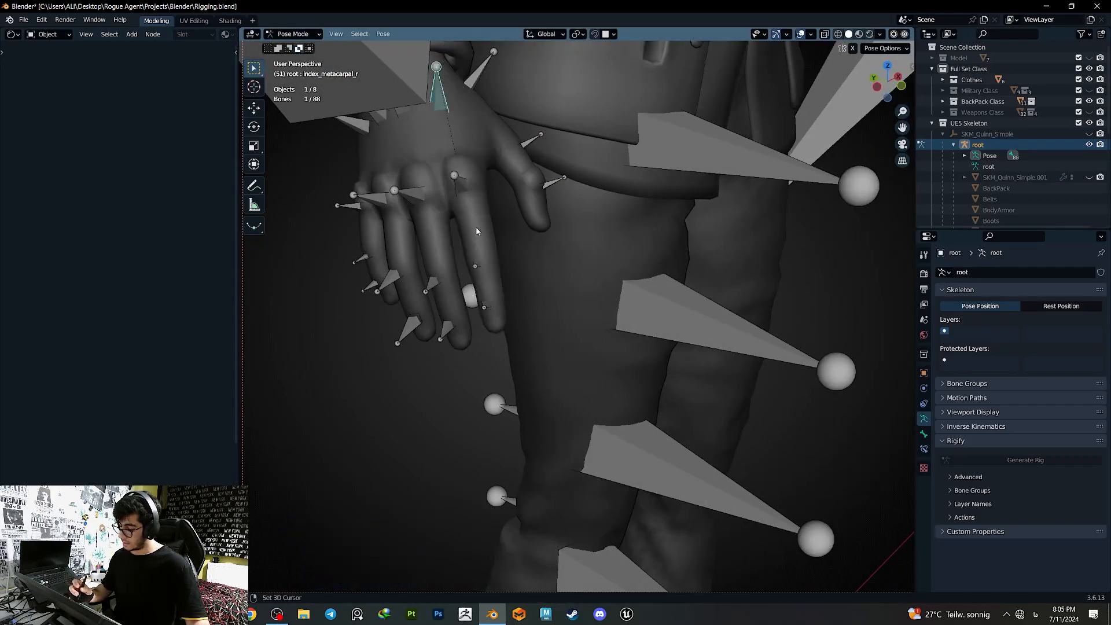
- Test-rotate the middle_metacarpal_r bone to check the glove's deformation and undo it
middle_drag(476, 230, 542, 183)
click(541, 183)
key(r)
key(r)
click(565, 223)
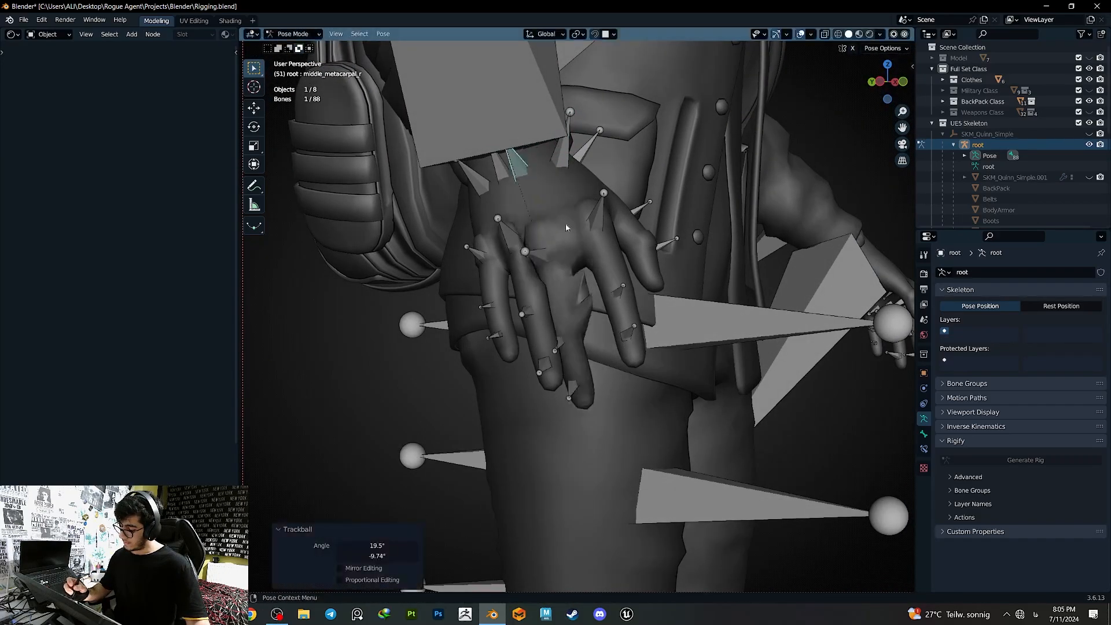
key(ctrl+z)
- Return to Object Mode, select the root armature together with the Glove and enter Weight Paint mode
key(ctrl+Tab)
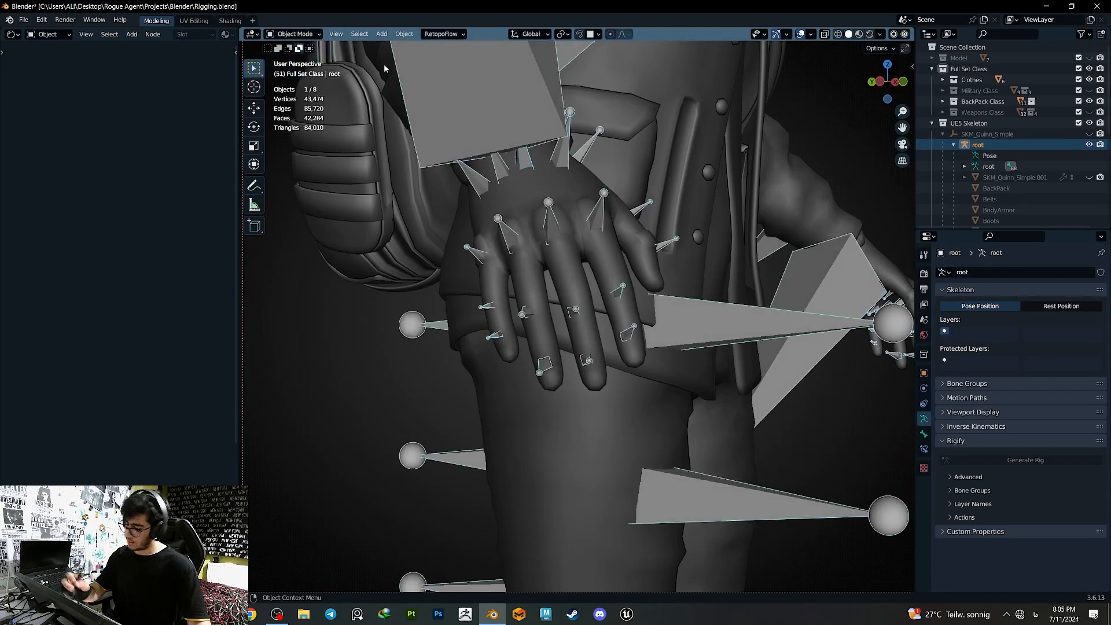
click(572, 186)
shift+click(561, 154)
key(q)
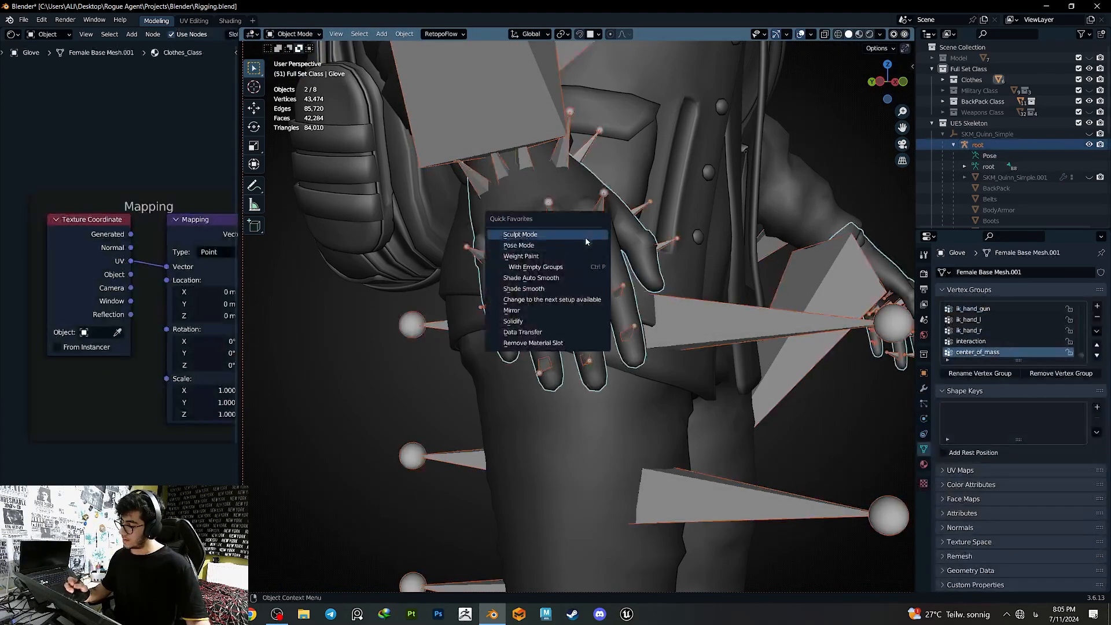
click(568, 260)
middle_drag(588, 297, 602, 261)
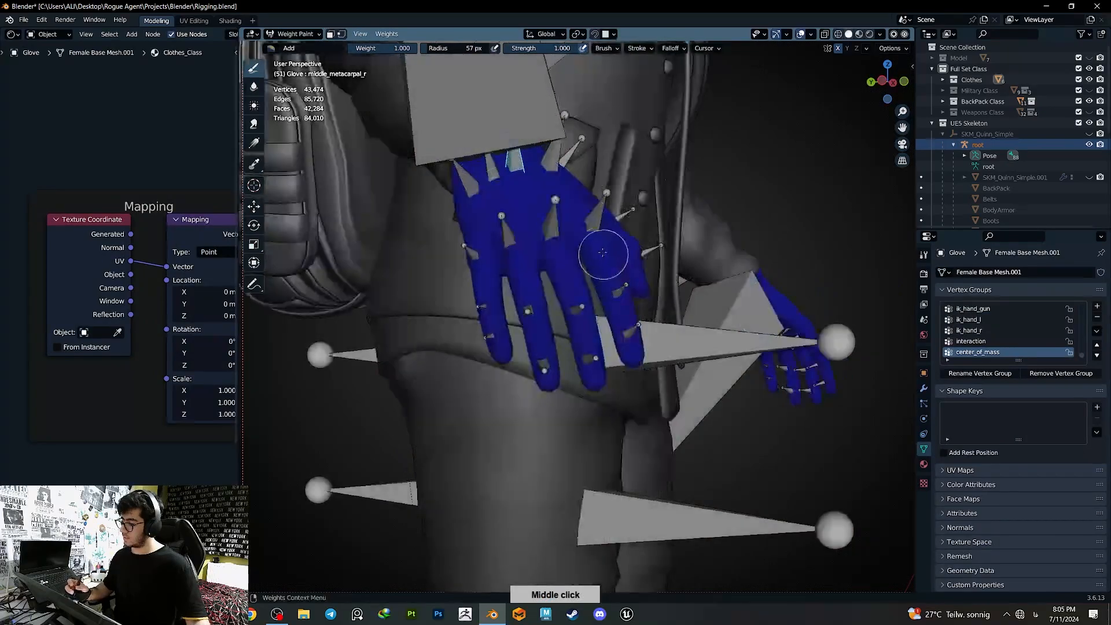
- Select the middle_01_r bone and smooth the Glove's vertex weights for all groups with factor 0.5 and 11 iterations
ctrl+click(547, 221)
middle_drag(547, 222, 667, 355)
click(709, 263)
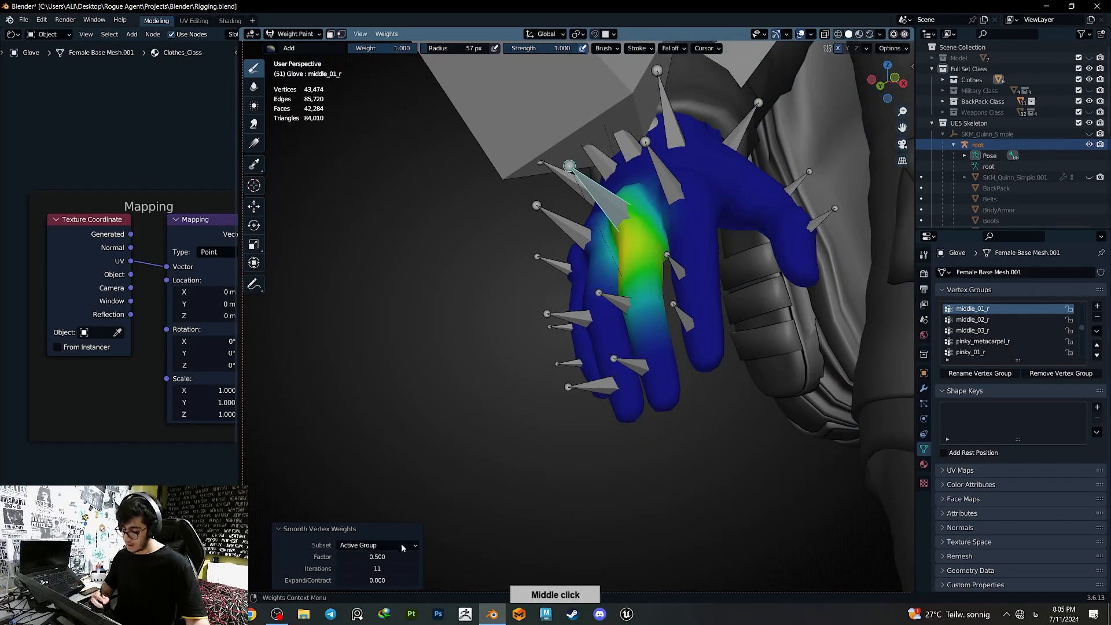
drag(633, 211, 640, 260)
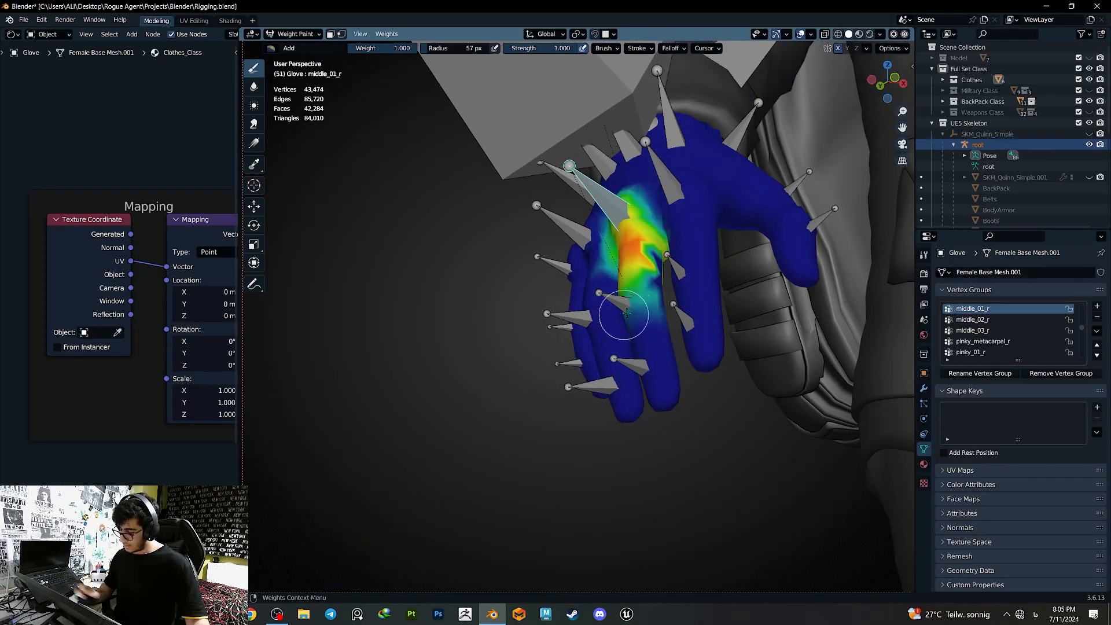
click(385, 34)
click(408, 159)
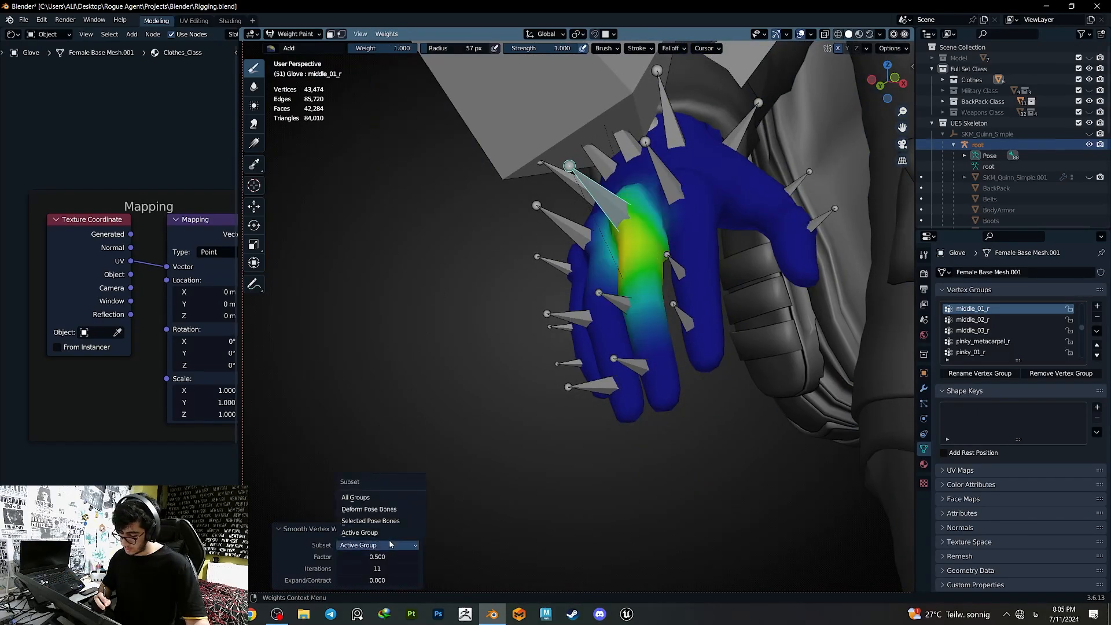
middle_drag(630, 228, 659, 236)
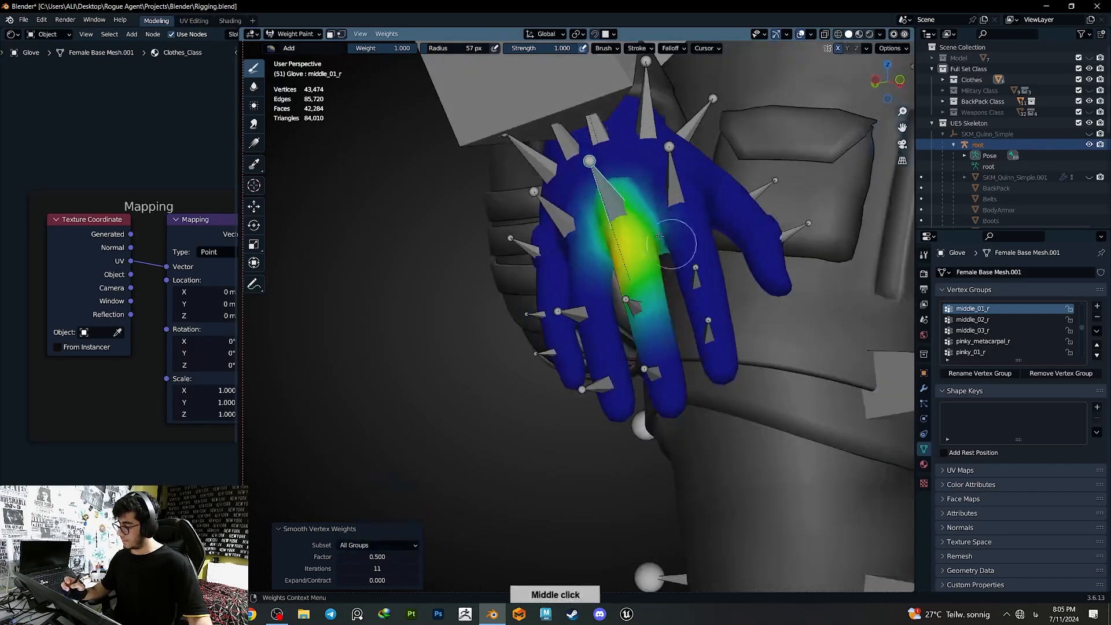
- Test-rotate middle_metacarpal_r to check the smoothed glove weights and undo the rotation
ctrl+click(597, 133)
key(r)
key(r)
click(625, 178)
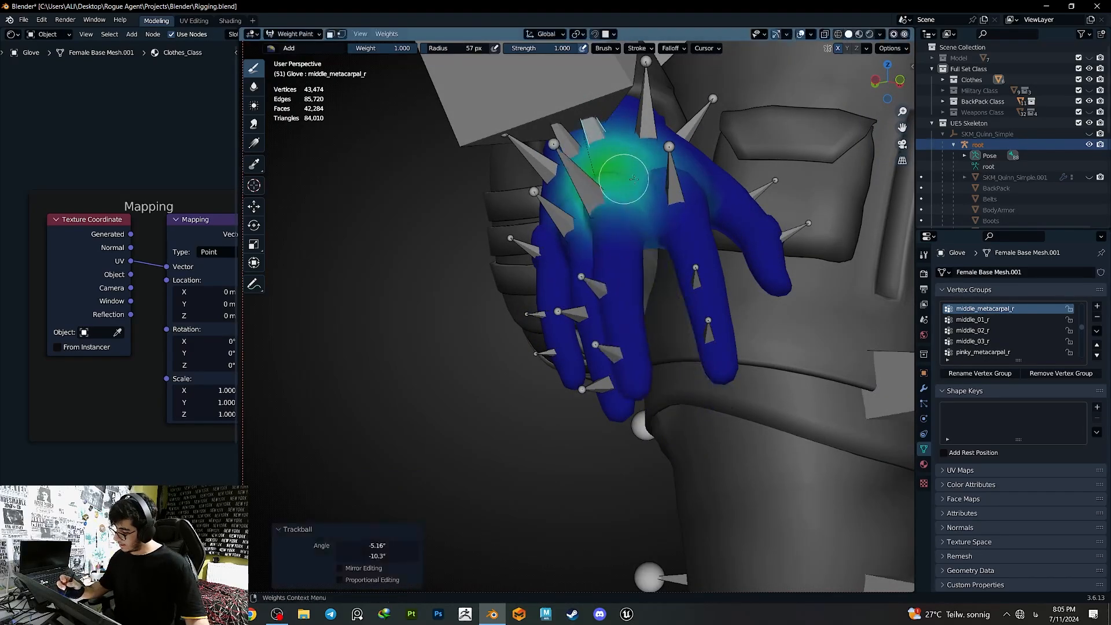
key(ctrl+z)
ctrl+click(649, 131)
key(ctrl+z)
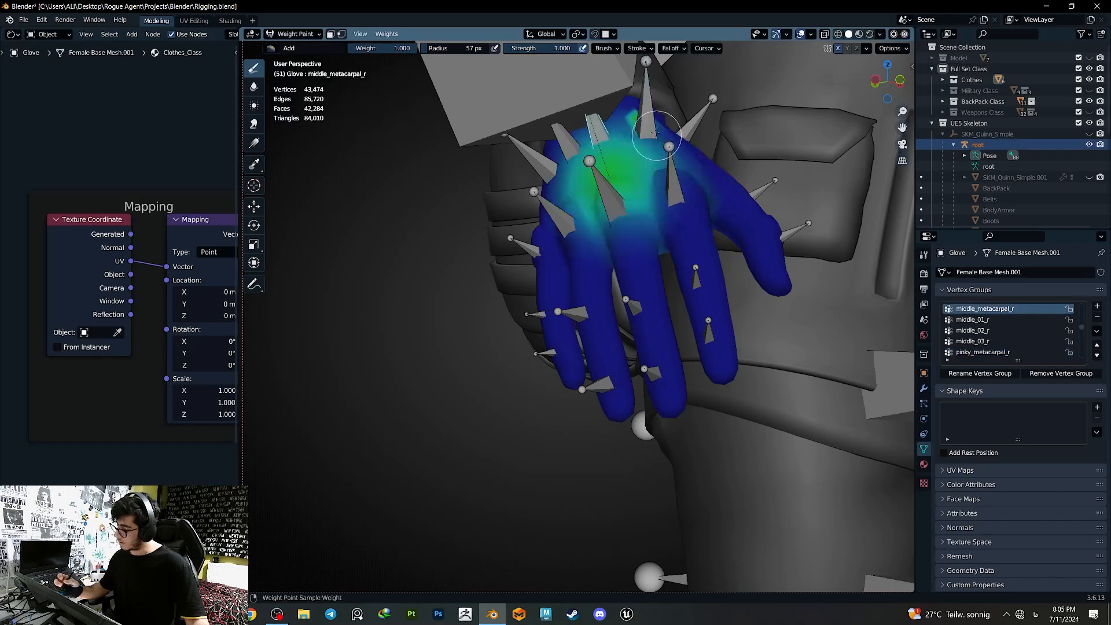
- Test-rotate index_metacarpal_r from two angles to check the smoothed weights, undoing each rotation
ctrl+click(648, 118)
key(r)
key(r)
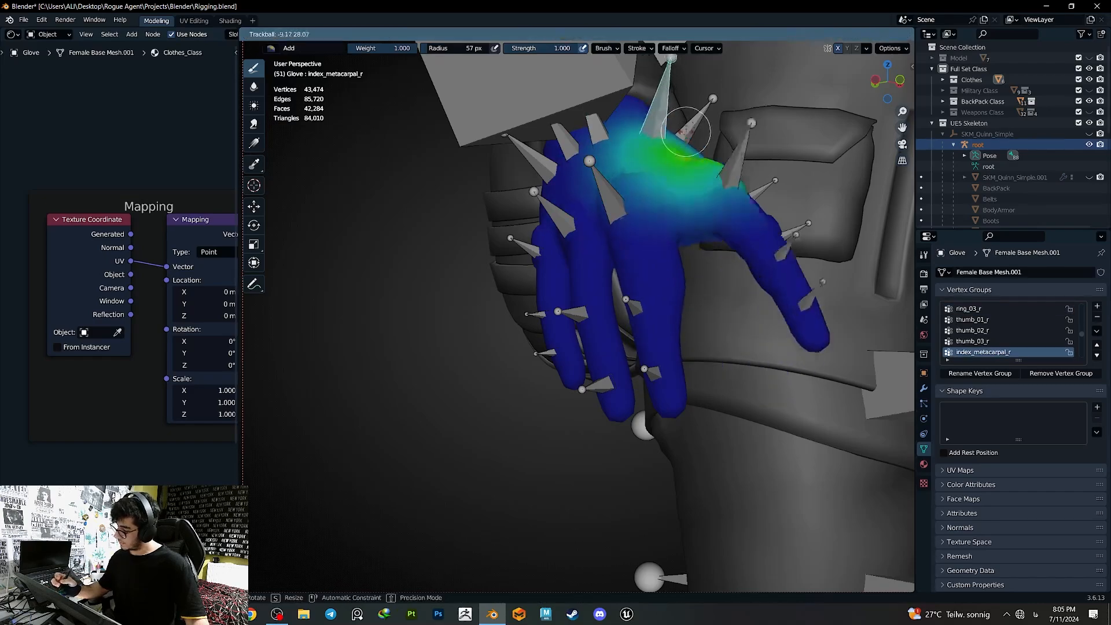
click(681, 229)
key(ctrl+z)
middle_drag(687, 267, 666, 292)
key(r)
key(r)
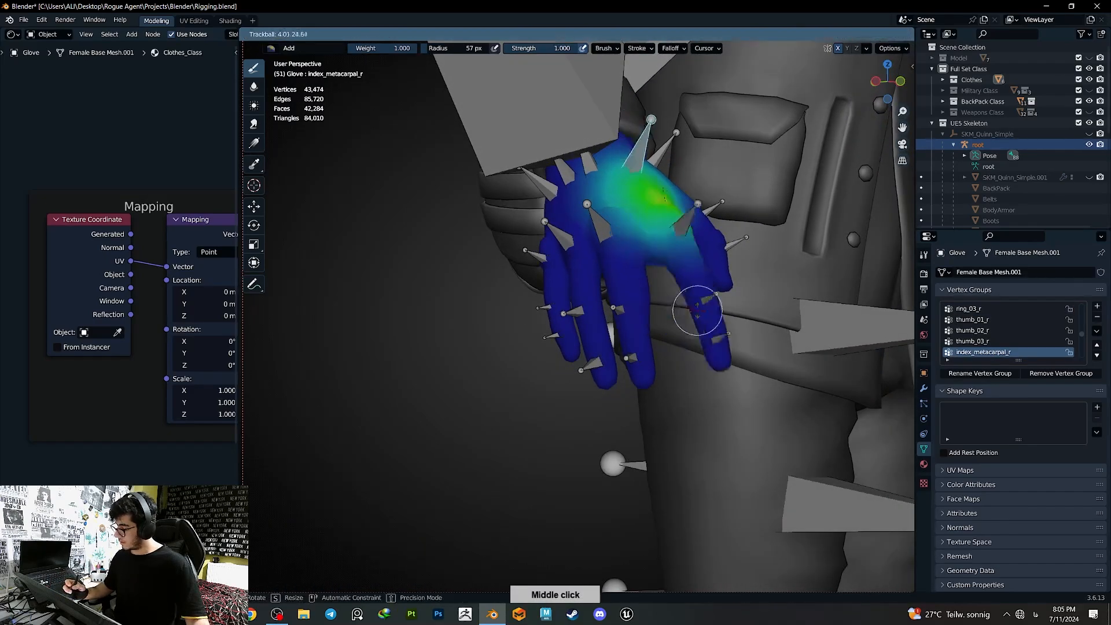
click(696, 268)
key(ctrl+z)
- Display the index_01_r weights, switch the Glove to Edit Mode and clear its vertex selection
ctrl+click(658, 216)
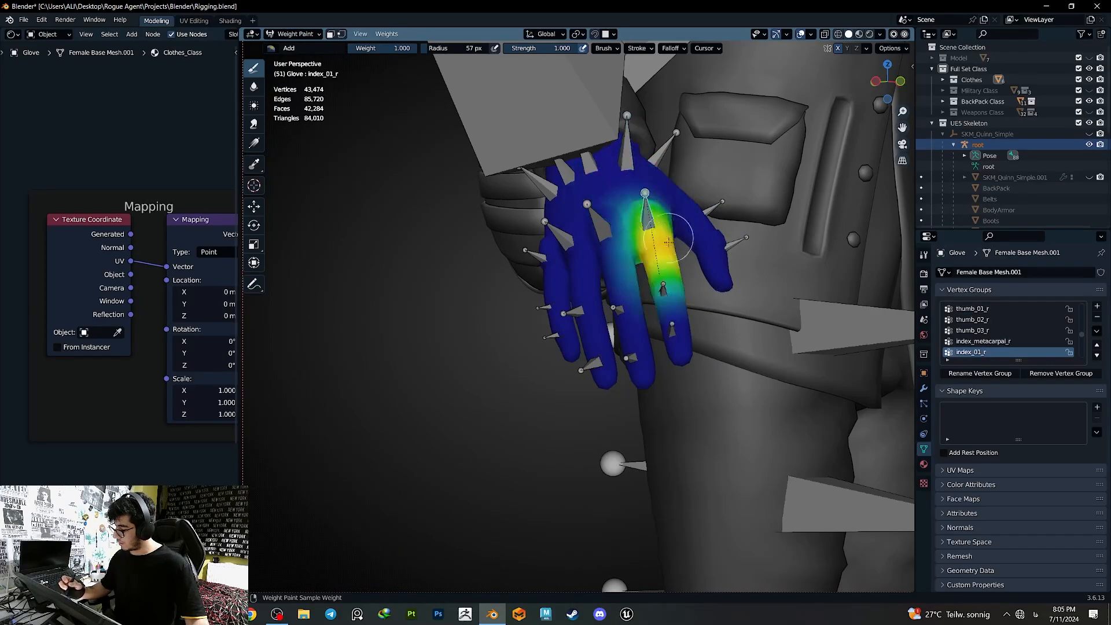
mouse_move(659, 216)
middle_down()
mouse_move(601, 237)
mouse_move(584, 209)
mouse_move(573, 263)
middle_up()
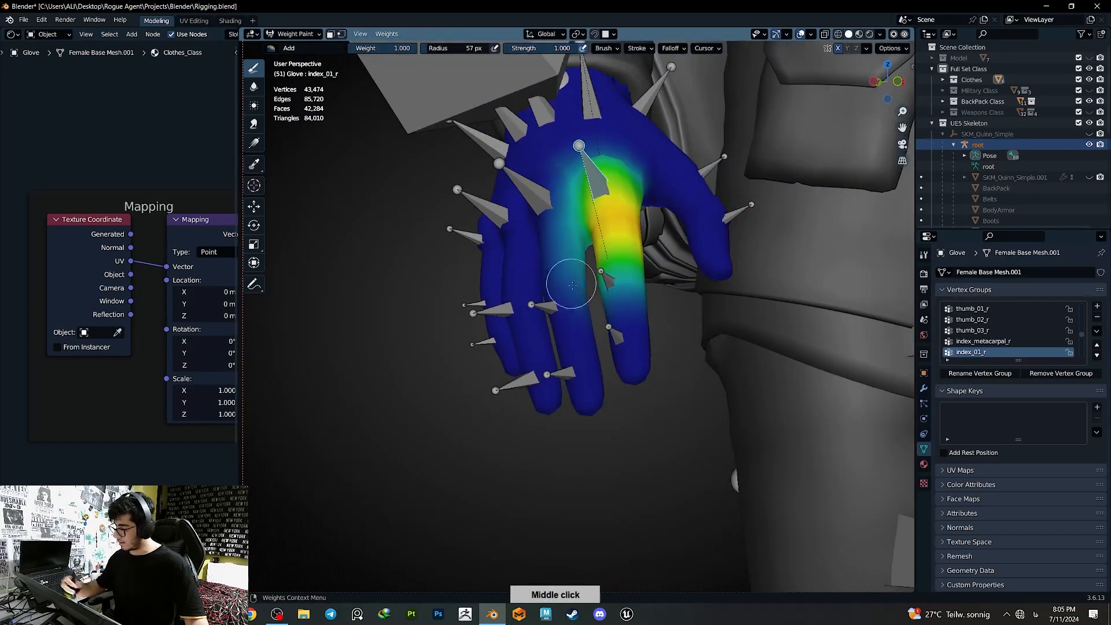
key(Tab)
key(Tab)
key(Tab)
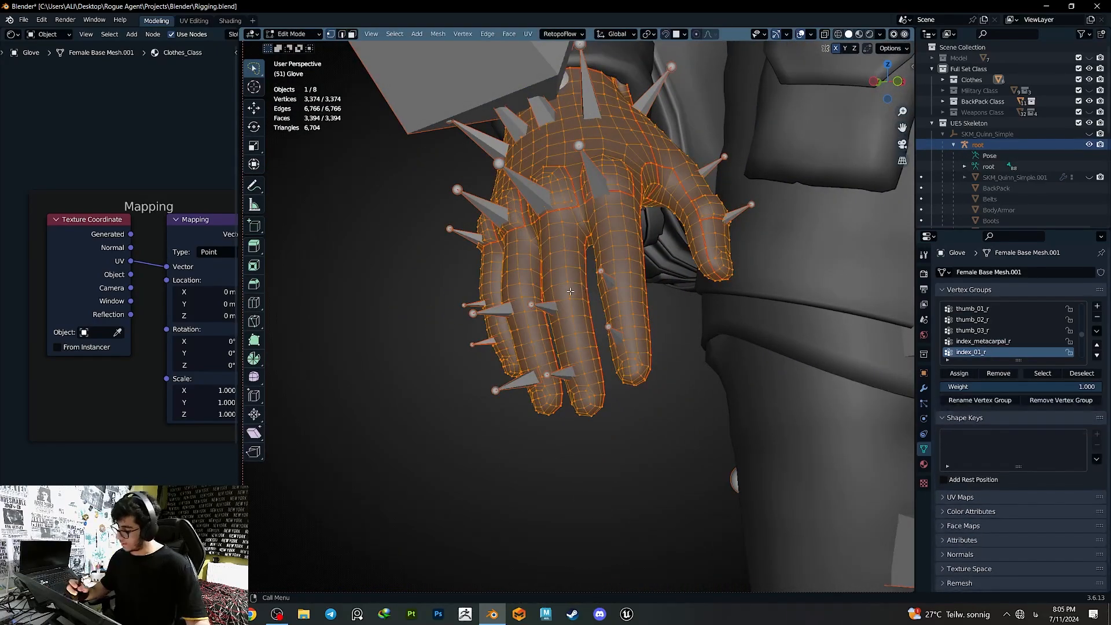
click(572, 283)
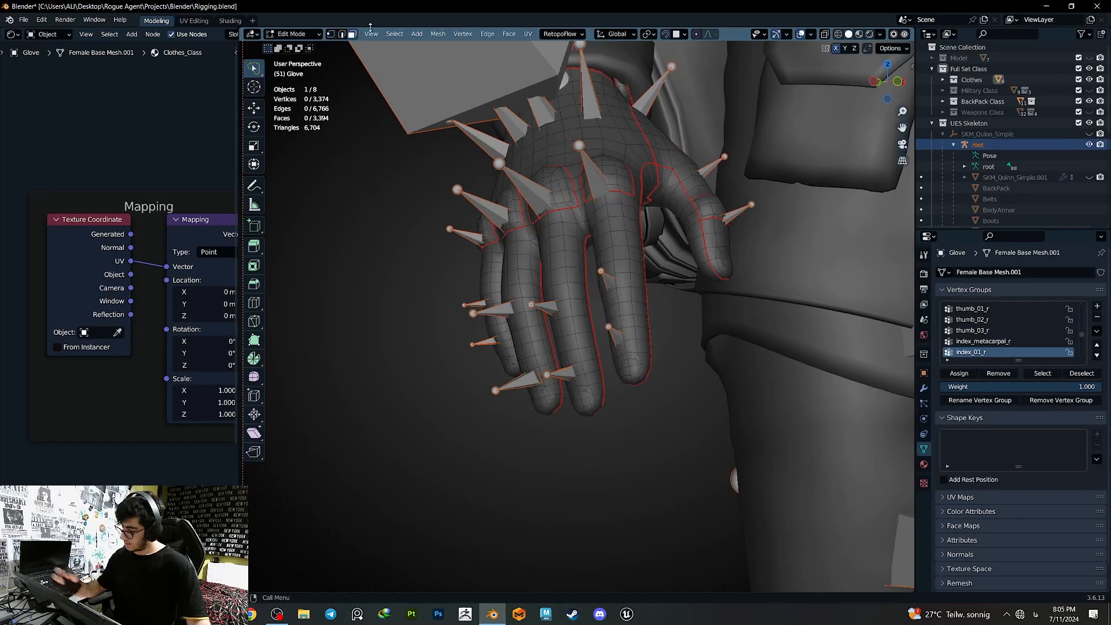
- Lasso-select all the way through the middle finger's vertices, remove them from the index_01_r group and return to Weight Paint
key(l)
key(alt+a)
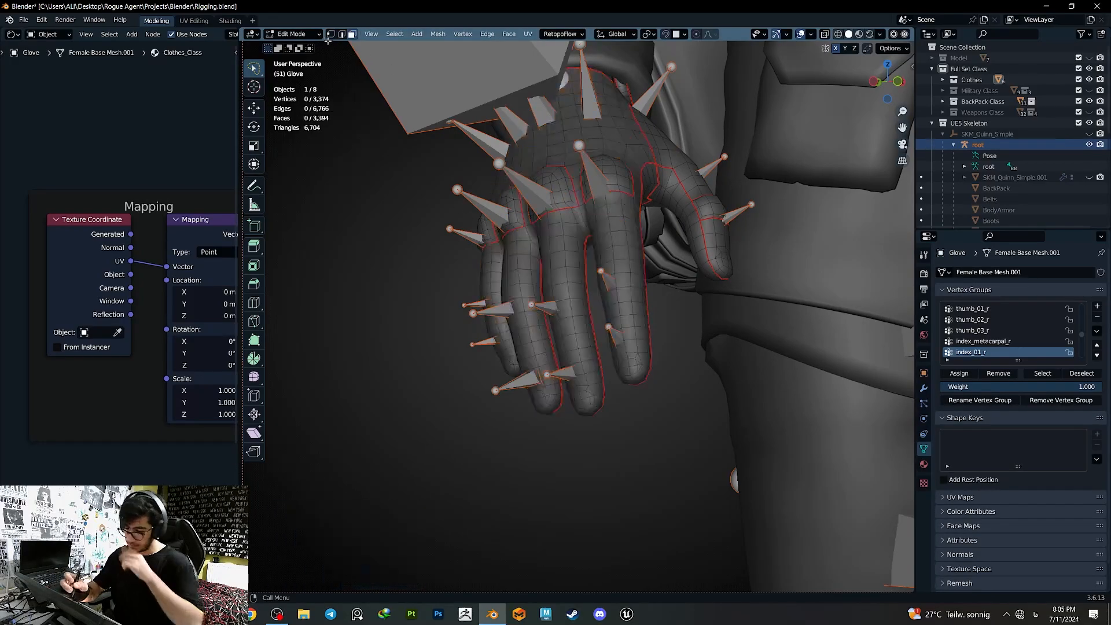
middle_drag(514, 207, 575, 239)
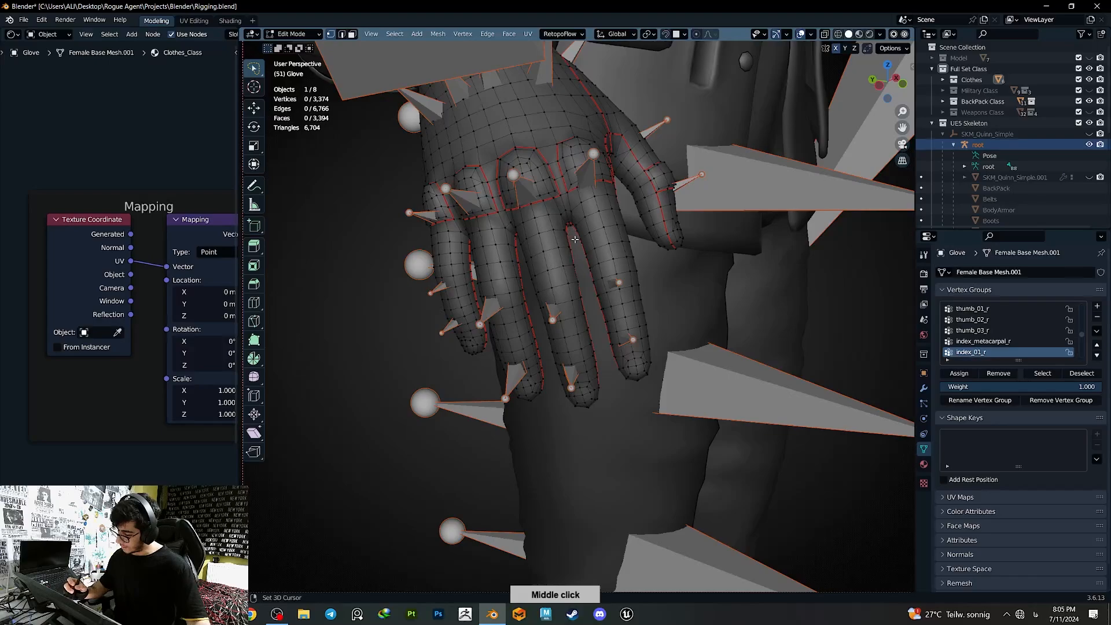
key(alt+z)
ctrl+right_drag(575, 242, 538, 374)
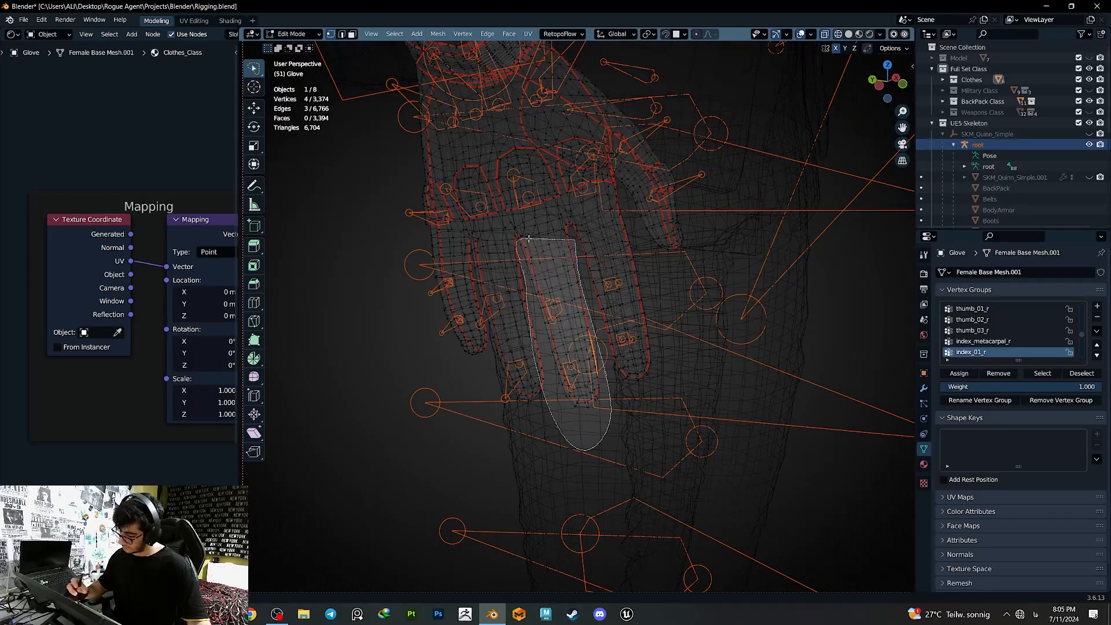
ctrl+right_drag(529, 238, 529, 239)
key(alt+z)
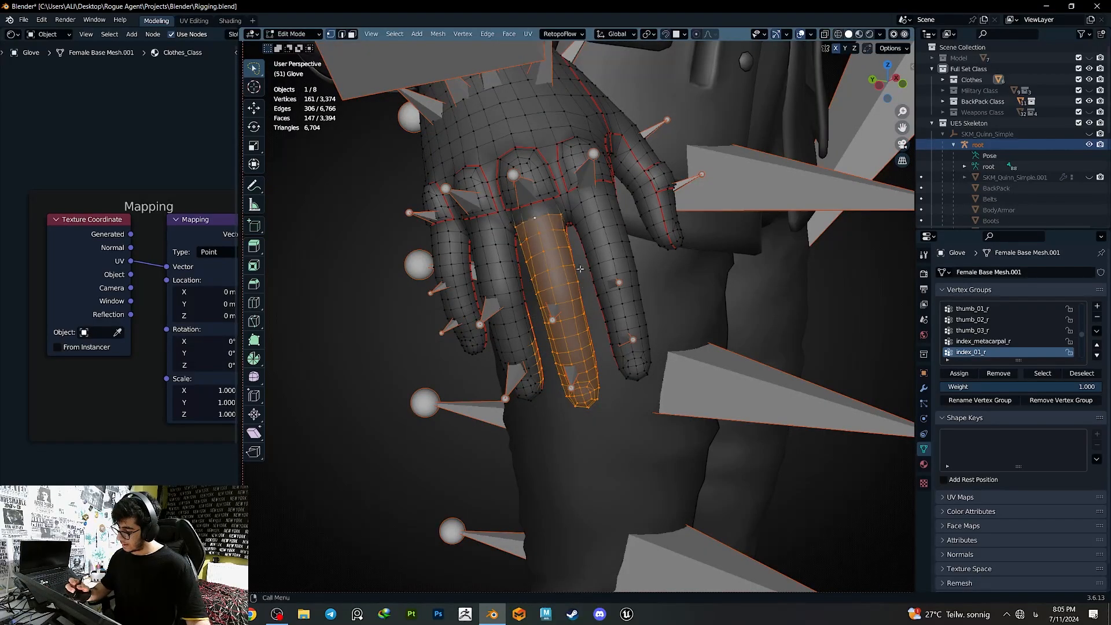
key(Tab)
- Test-rotate the index_01_r bone to check that finger's deformation and cancel the rotation
middle_drag(578, 315, 545, 308)
key(r)
key(r)
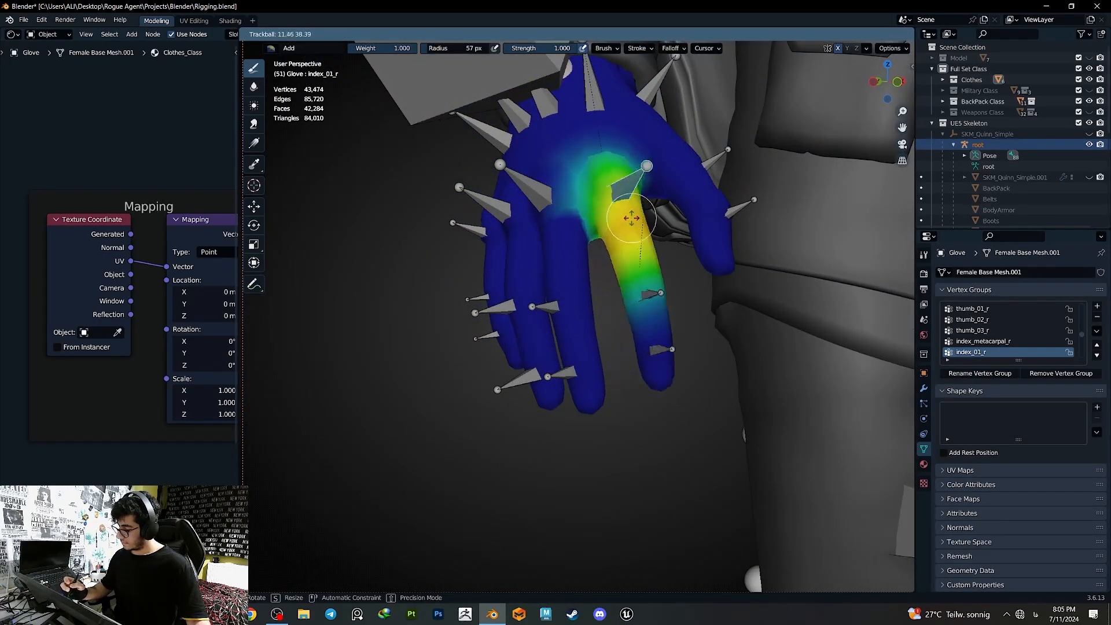
right_click(619, 202)
- Check the index_02_r weights, then try another rotation of index_01_r and cancel it
ctrl+click(607, 283)
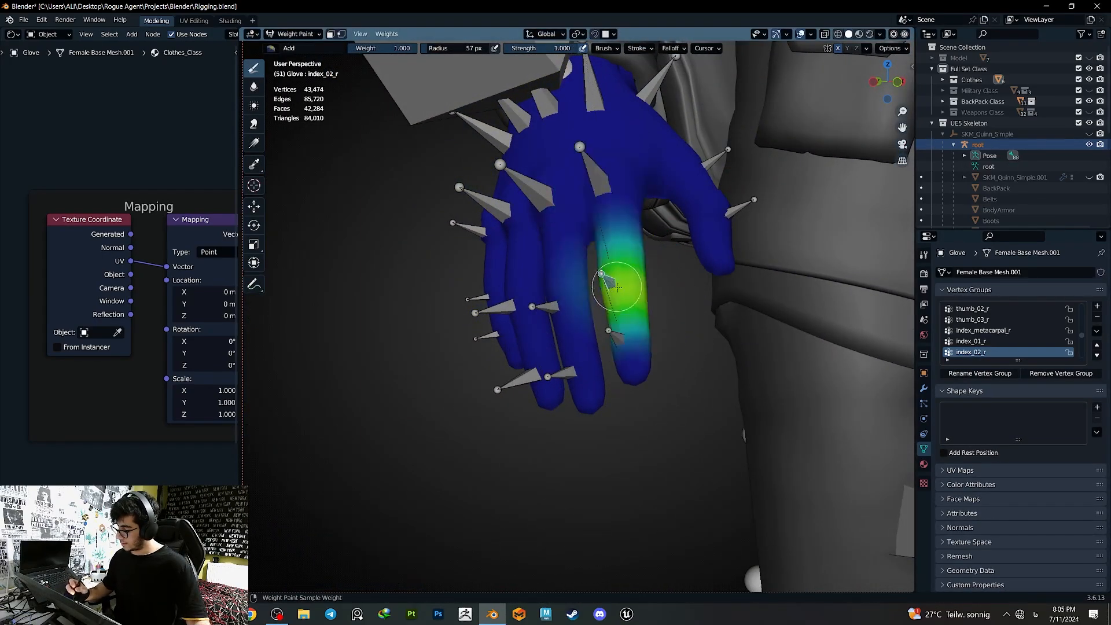
key(Tab)
key(Tab)
ctrl+click(600, 181)
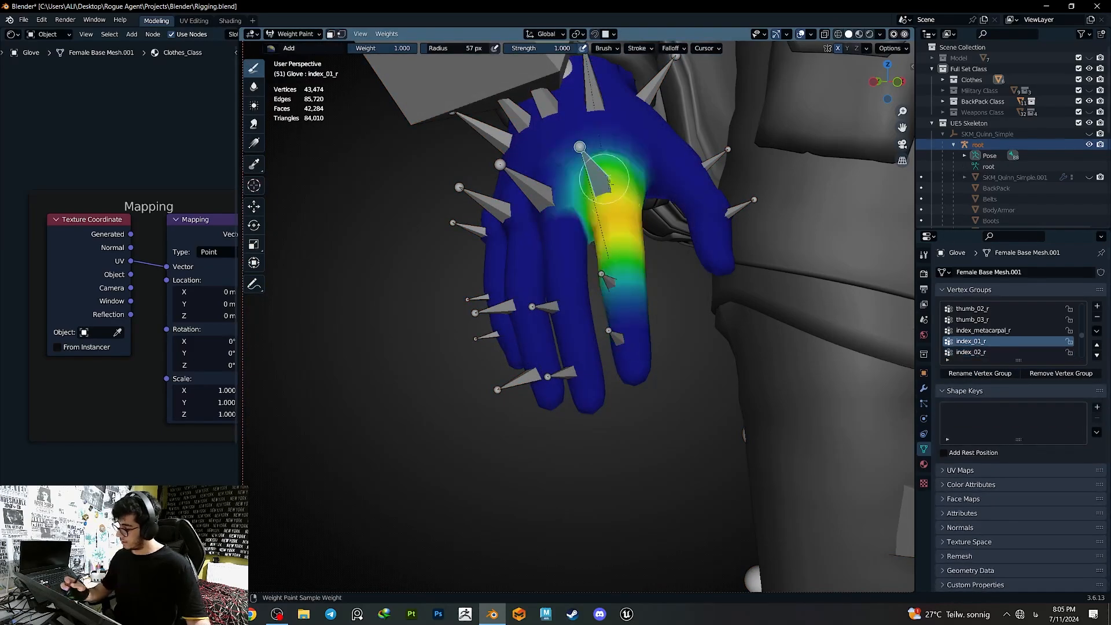
key(r)
key(r)
right_click(725, 198)
- Test-rotate the middle_01_r bone and check how the glove's middle finger deforms
middle_drag(724, 195, 564, 199)
ctrl+click(551, 194)
key(r)
key(r)
click(594, 281)
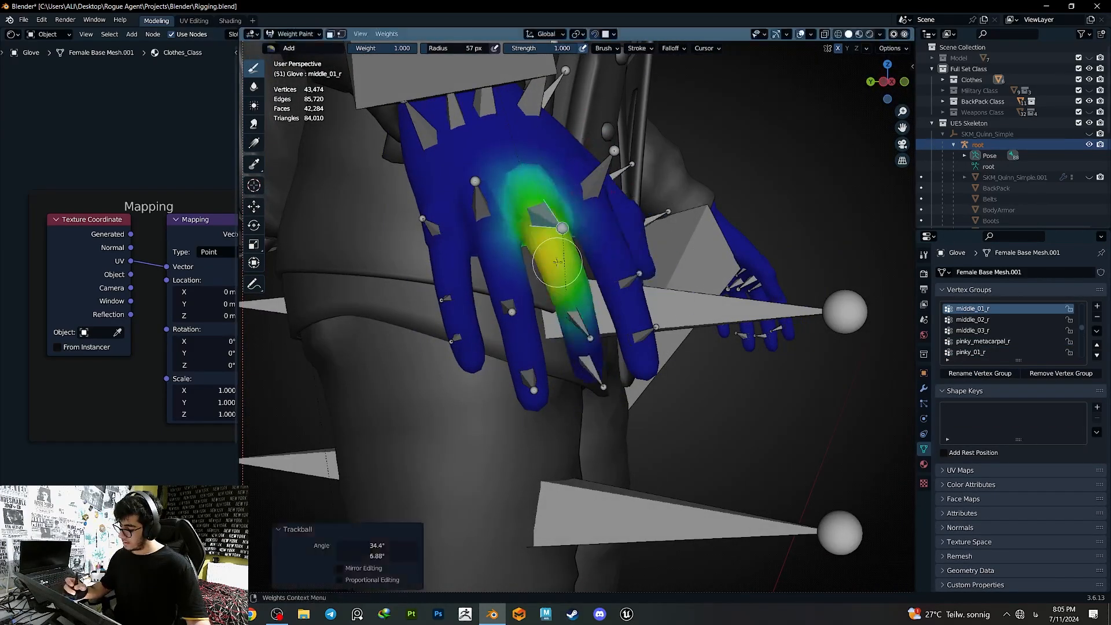
- Test-rotate the ring_01_r and pinky_01_r bones to check how the glove's fingers deform, restoring the pose each time
ctrl+click(484, 188)
key(r)
key(r)
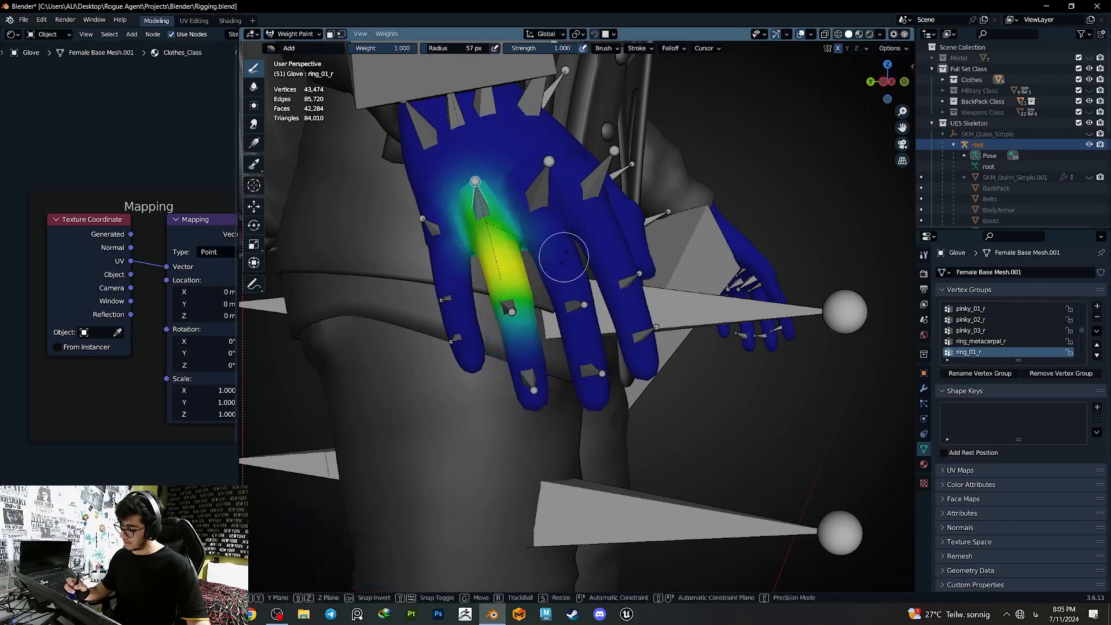
click(573, 217)
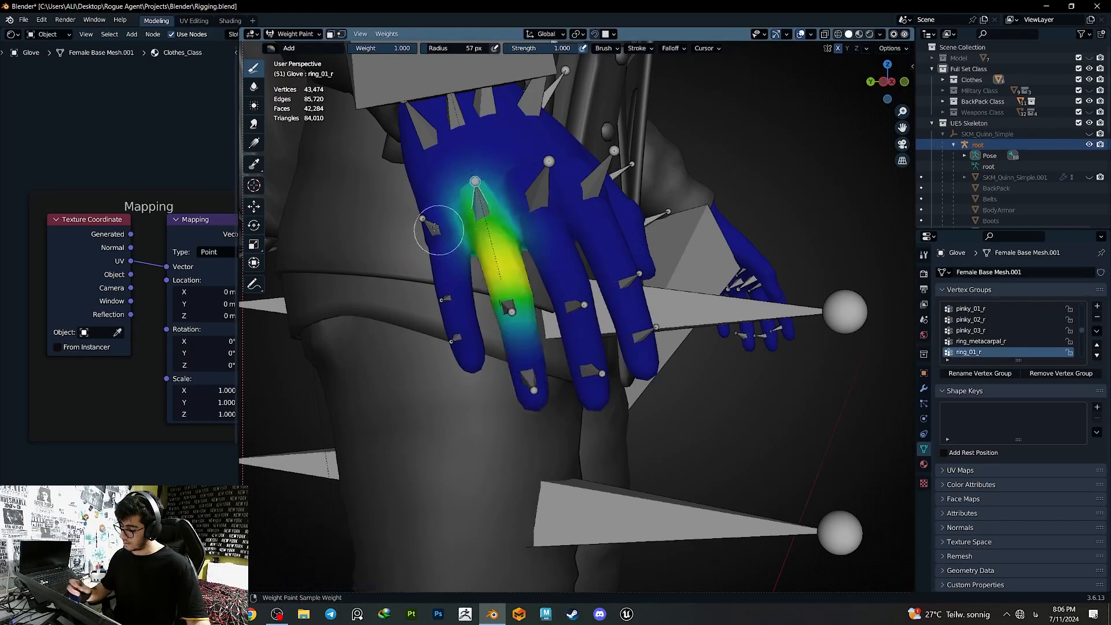
ctrl+click(431, 228)
key(r)
key(r)
click(517, 274)
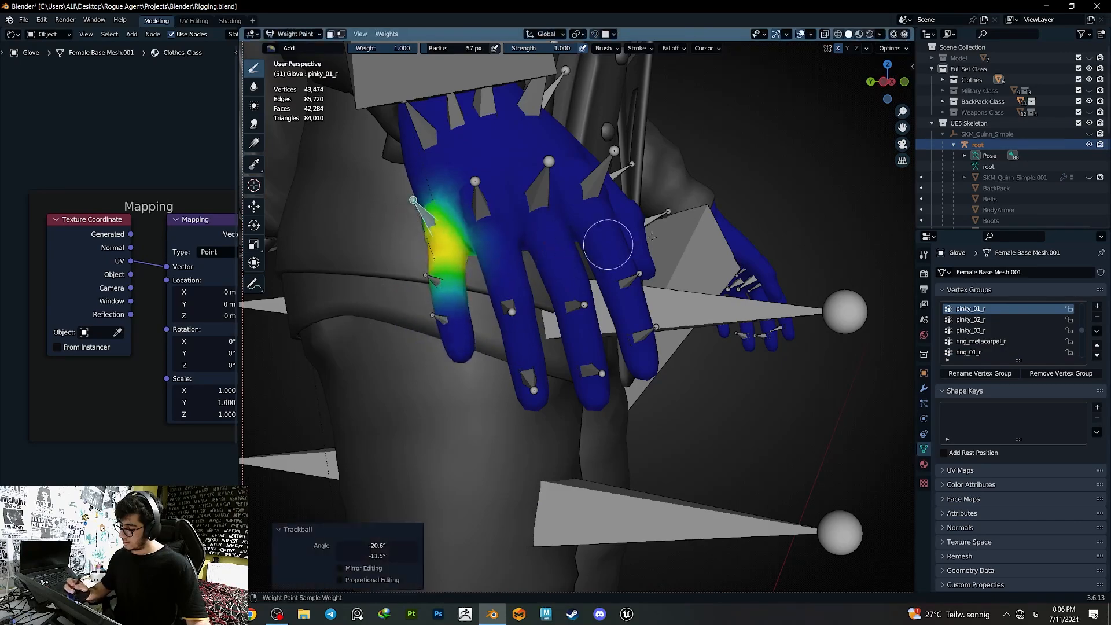
key(ctrl+z)
- Test-rotate the other hand's index_01_l bone to check the finger's deformation and undo the rotation
scroll(665, 252, down, 6)
middle_drag(735, 252, 536, 293)
scroll(537, 293, up, 6)
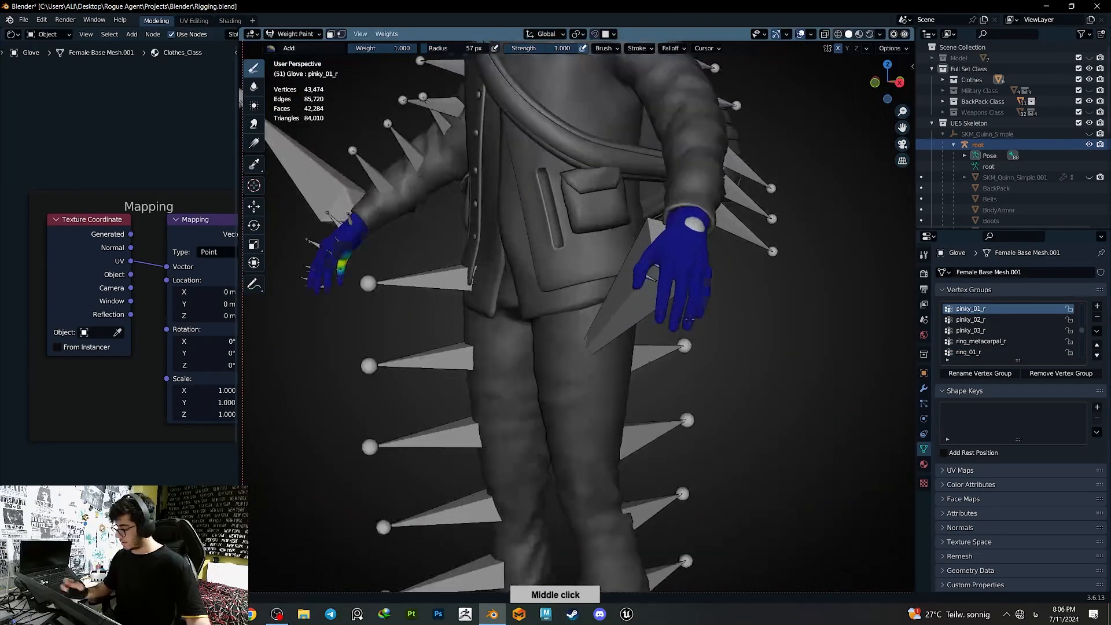
shift+middle_drag(735, 283, 607, 224)
key(r)
key(r)
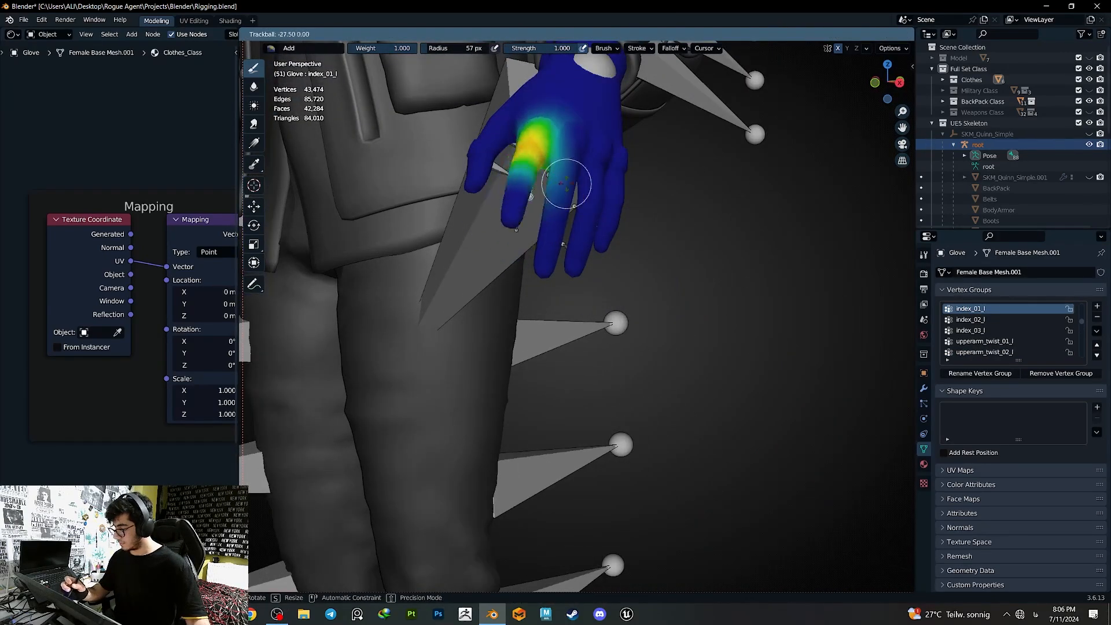
click(533, 175)
key(ctrl+z)
- In Edit Mode, mirror the vertex selection across X, remove it from the index_01_l group and return to Weight Paint
key(Tab)
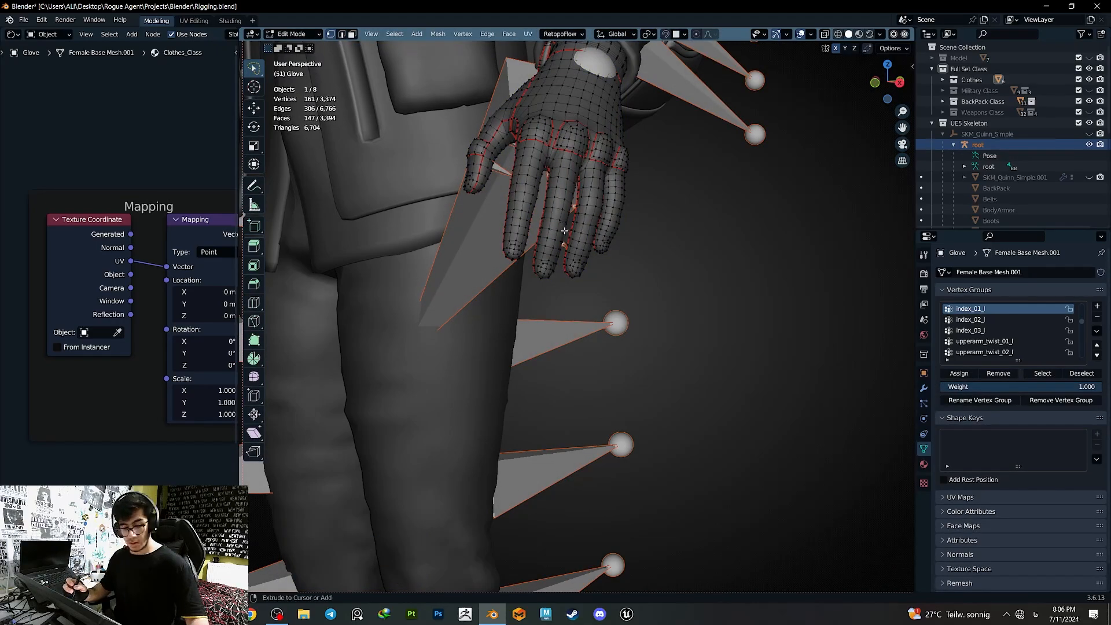
key(ctrl+shift+m)
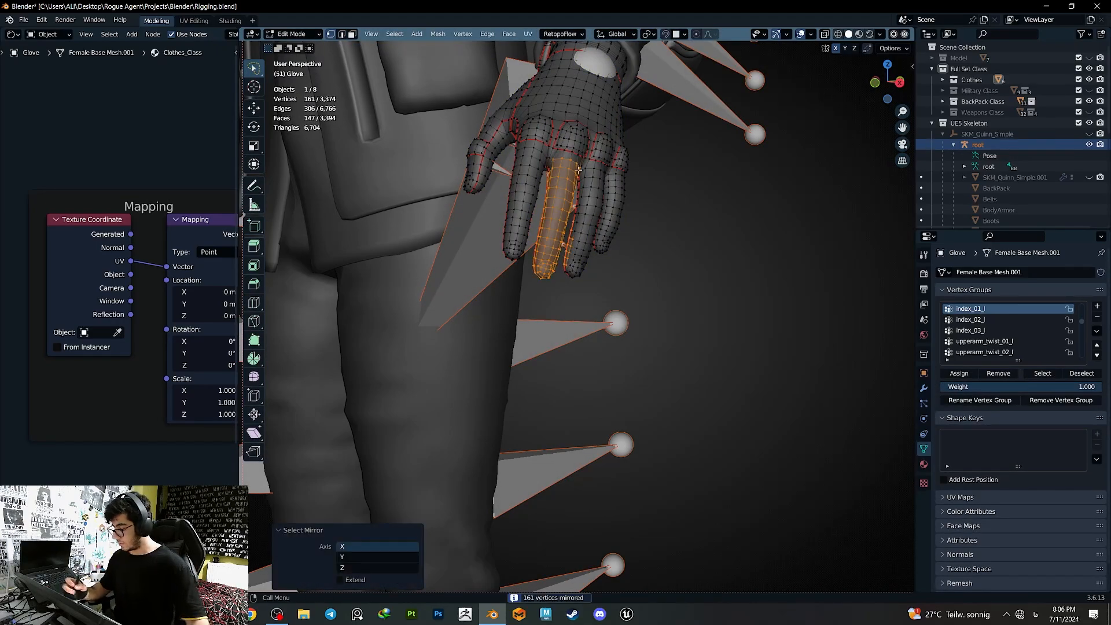
middle_drag(578, 169, 574, 314)
click(998, 373)
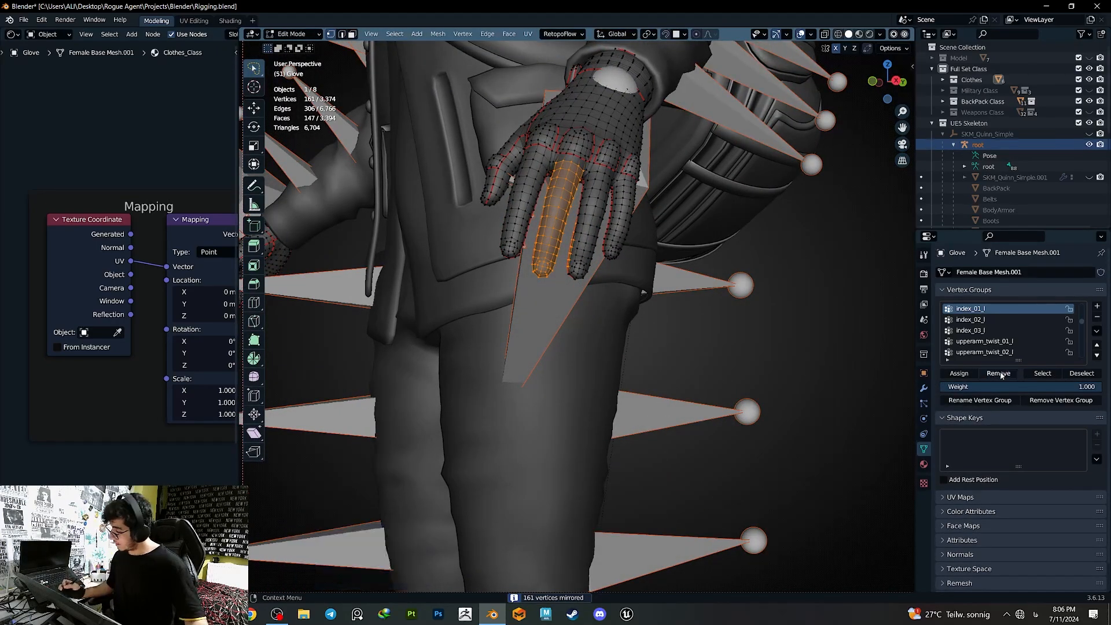
key(Tab)
- Rotate the index_01_l bone once more to recheck the glove's index finger, and undo the rotation
key(r)
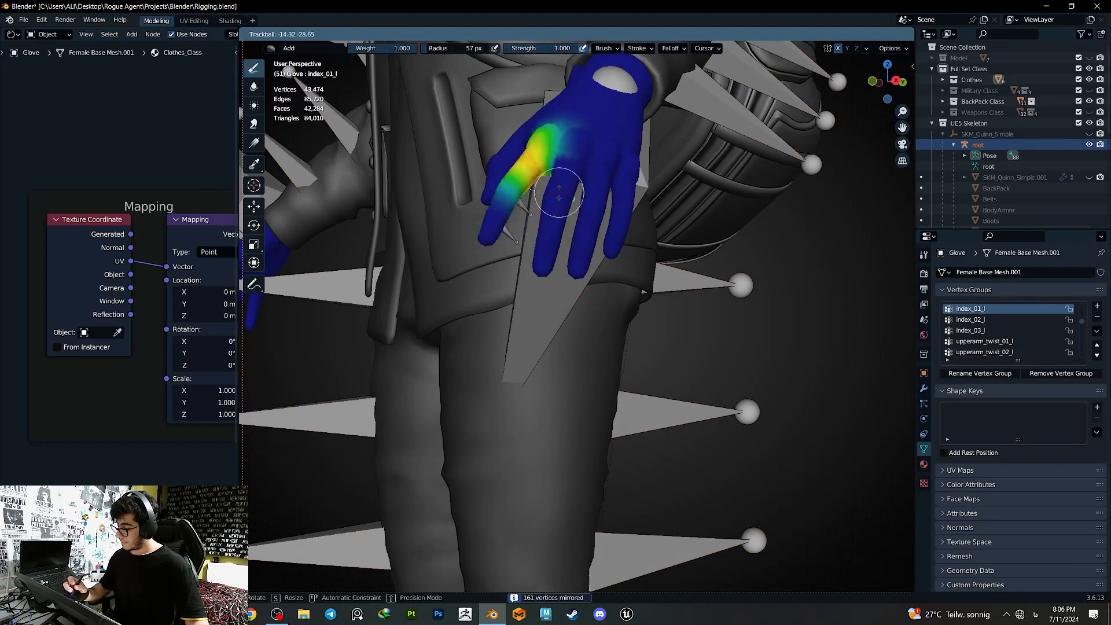
click(538, 209)
key(ctrl+z)
- Remove the mirrored middle-finger vertices from the index_02_l group as well and return to Weight Paint
ctrl+click(525, 218)
key(Tab)
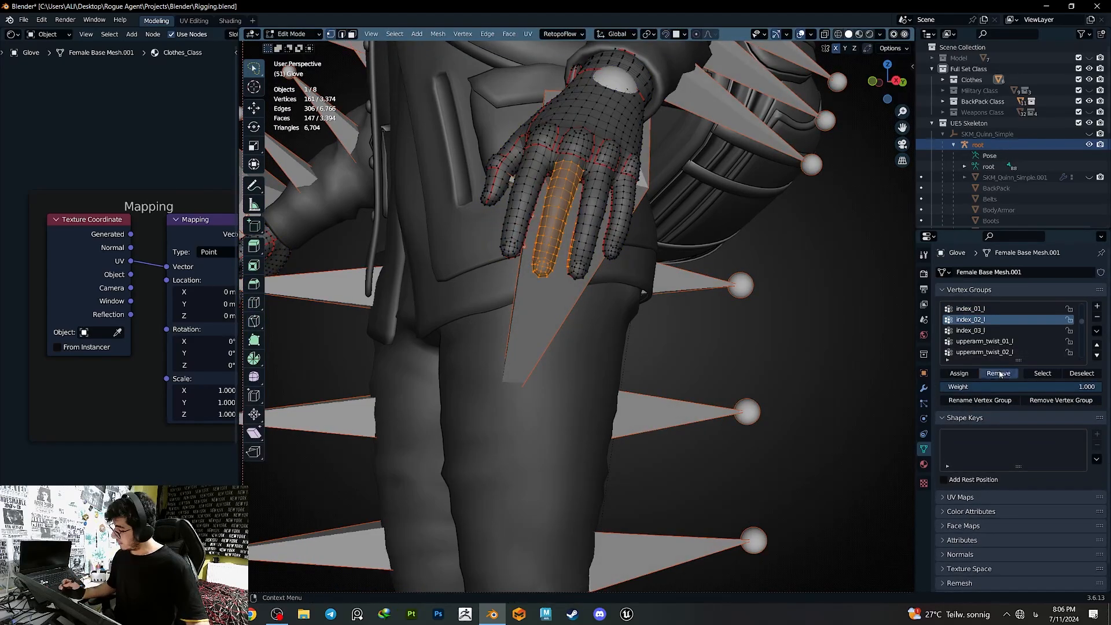
click(999, 374)
key(Tab)
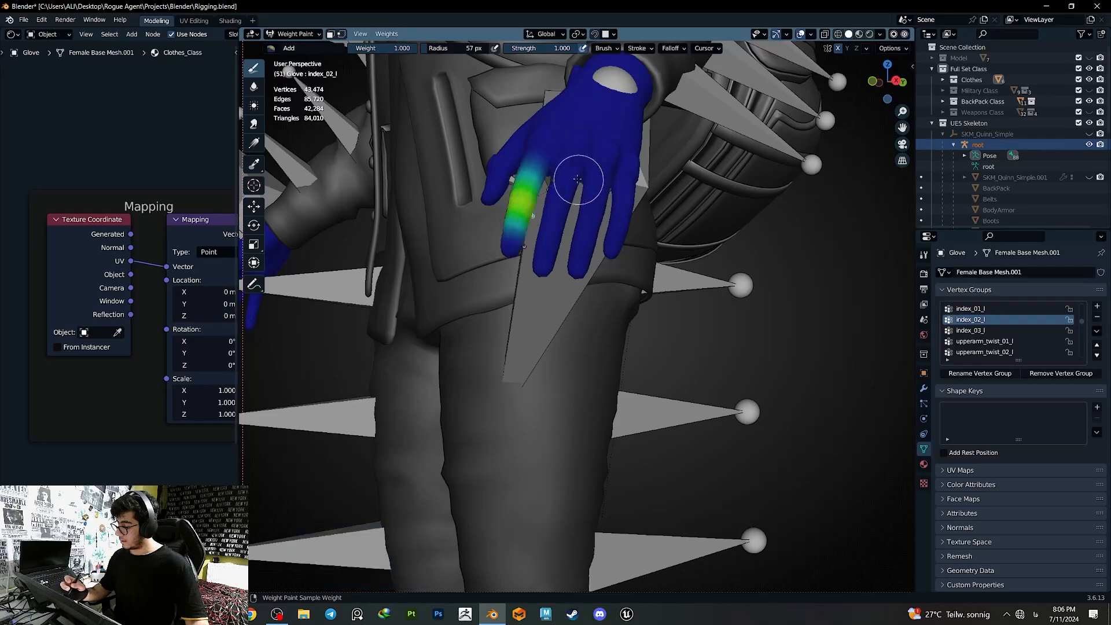
- Test-rotate the middle_01_l bone to check the glove's middle finger and undo the rotation
ctrl+click(578, 179)
key(r)
key(r)
click(541, 248)
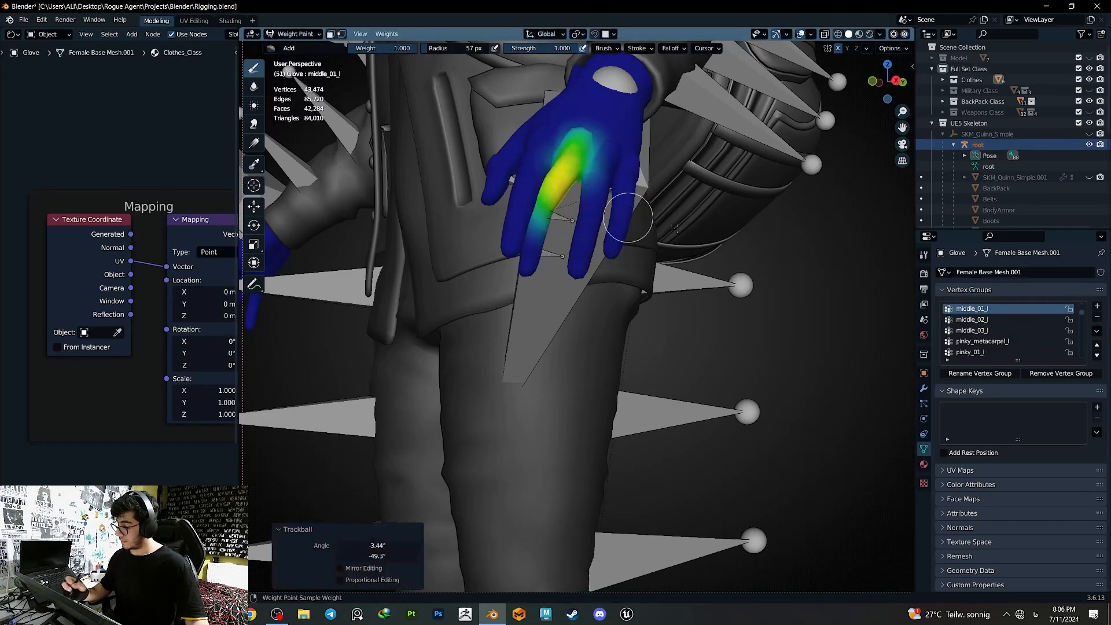
key(ctrl+z)
- Return to Object Mode with the whole character in view and save the file
scroll(596, 290, down, 4)
middle_drag(548, 283, 590, 283)
scroll(578, 266, down, 2)
shift+middle_drag(558, 241, 589, 305)
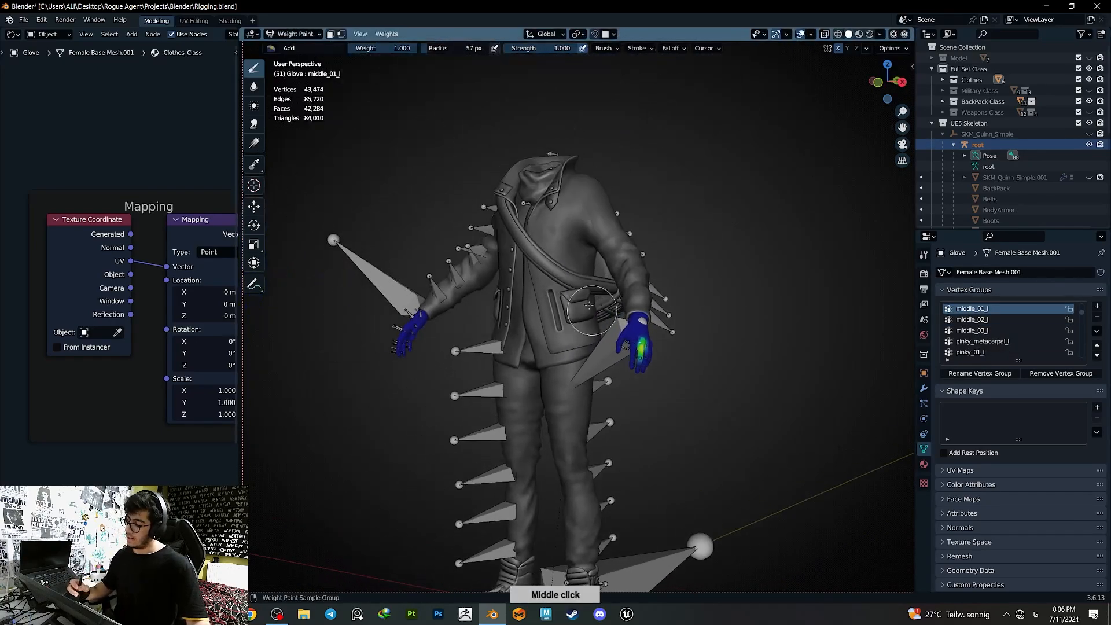
click(300, 49)
middle_drag(578, 376, 612, 390)
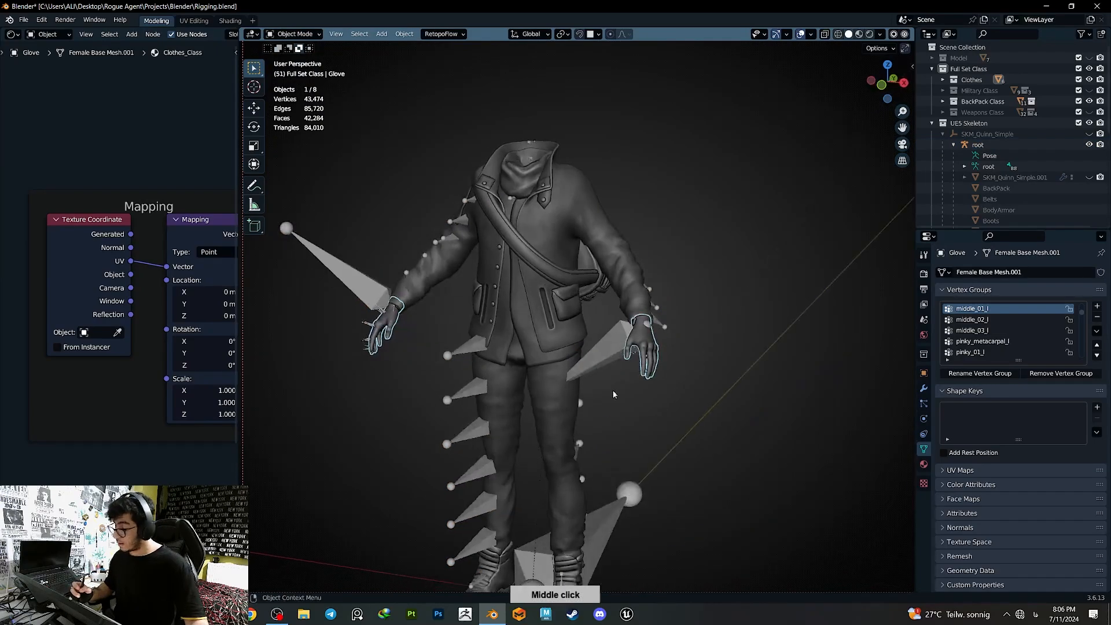
scroll(587, 346, up, 3)
middle_drag(587, 346, 563, 382)
key(ctrl+s)
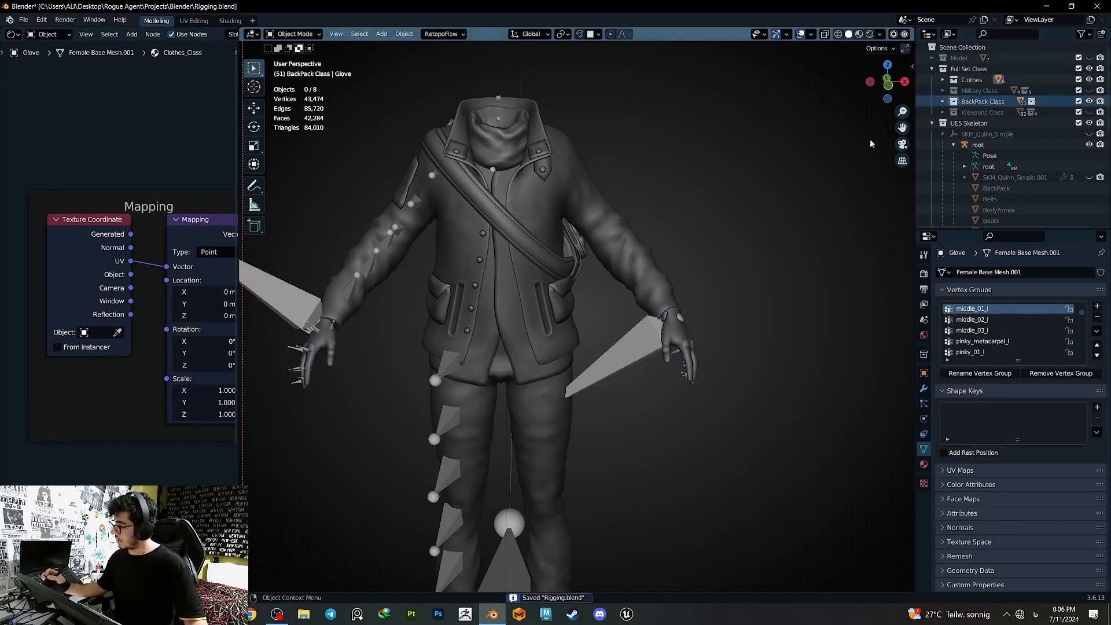
- Hide the Clothes collection, reveal all individually hidden objects and hide the unneeded one among the backpack pieces
click(1088, 80)
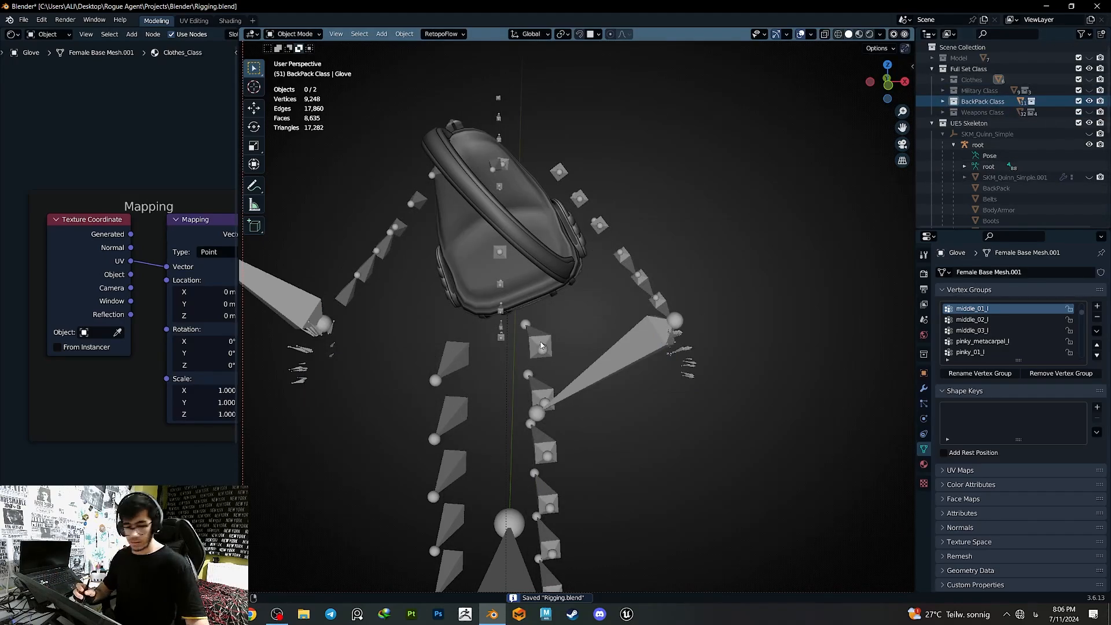
key(alt+h)
middle_drag(454, 294, 610, 359)
click(477, 291)
key(h)
- Select the backpack's main belt with its pouches, try moving it and cancel the move
click(642, 318)
key(g)
right_click(594, 367)
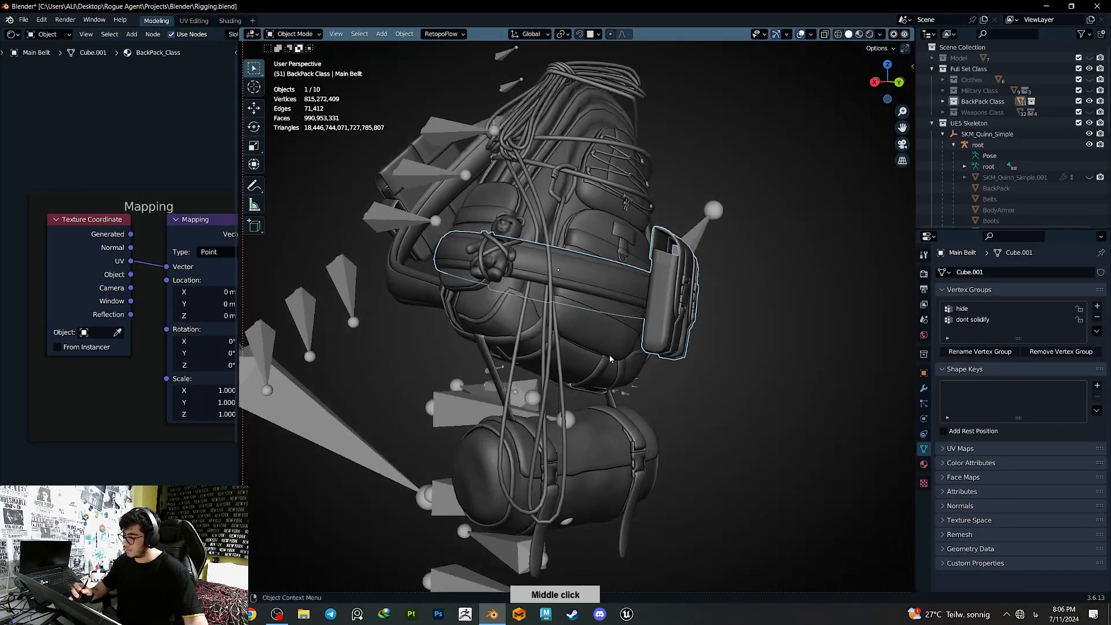
click(505, 256)
middle_drag(550, 353, 585, 369)
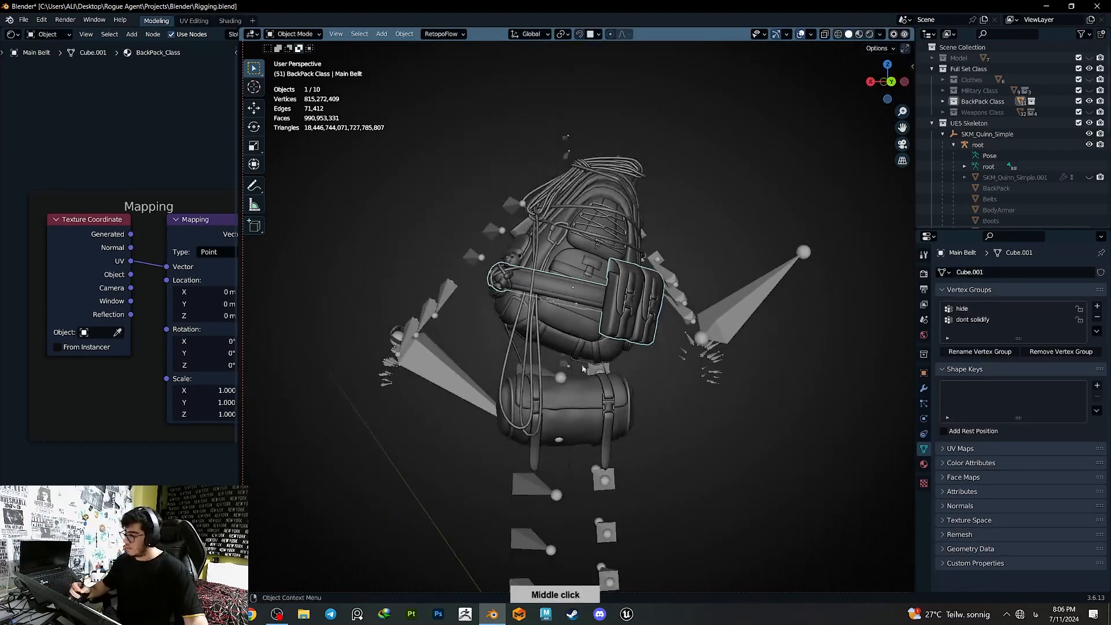
- Put the root armature into Pose Mode and inspect the spine_02 bone against the backpack from the side
click(494, 264)
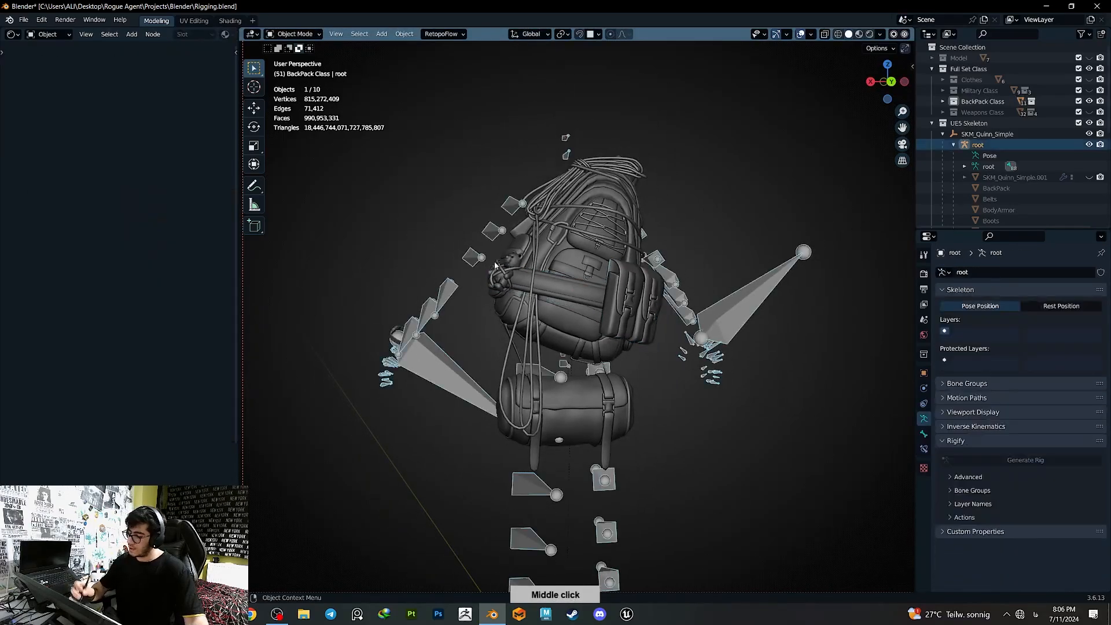
key(q)
click(521, 234)
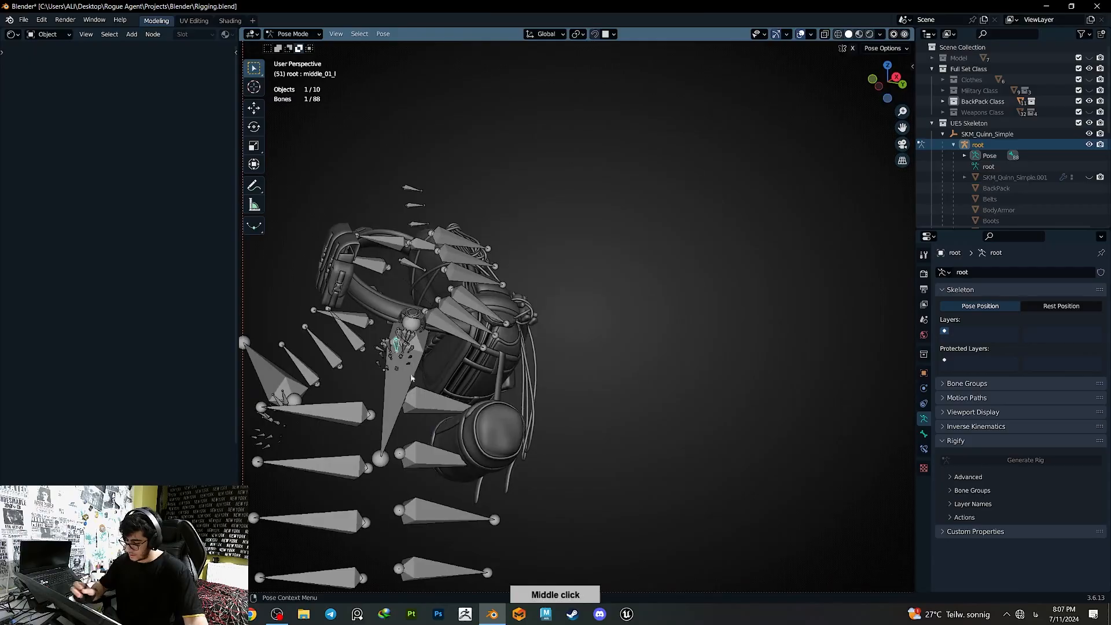
middle_drag(410, 378, 472, 360)
click(360, 342)
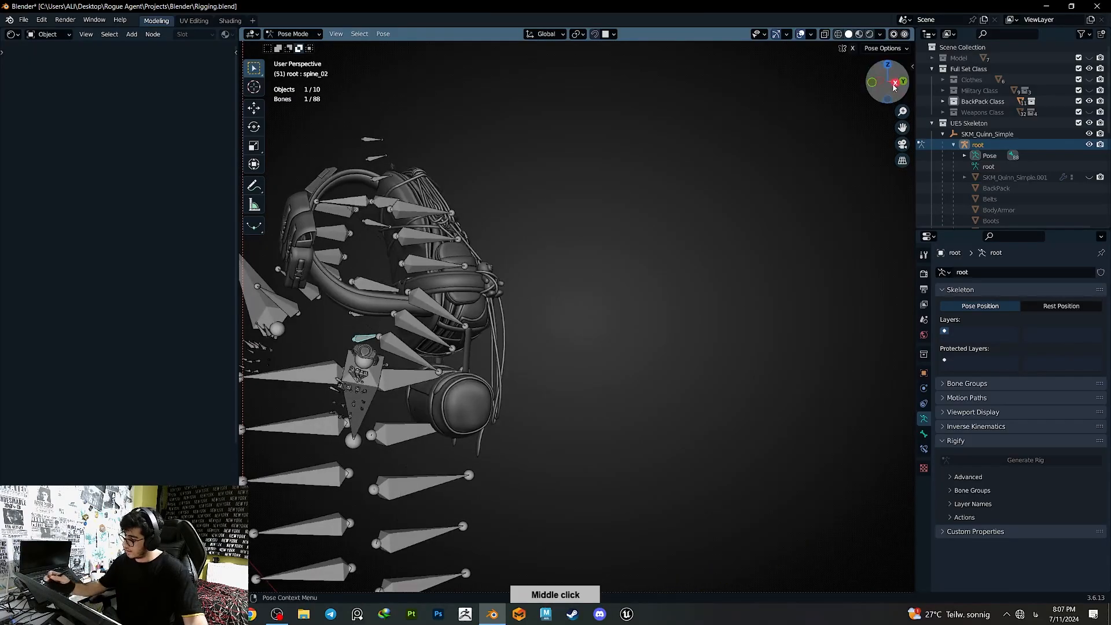
middle_drag(894, 86, 859, 90)
click(294, 33)
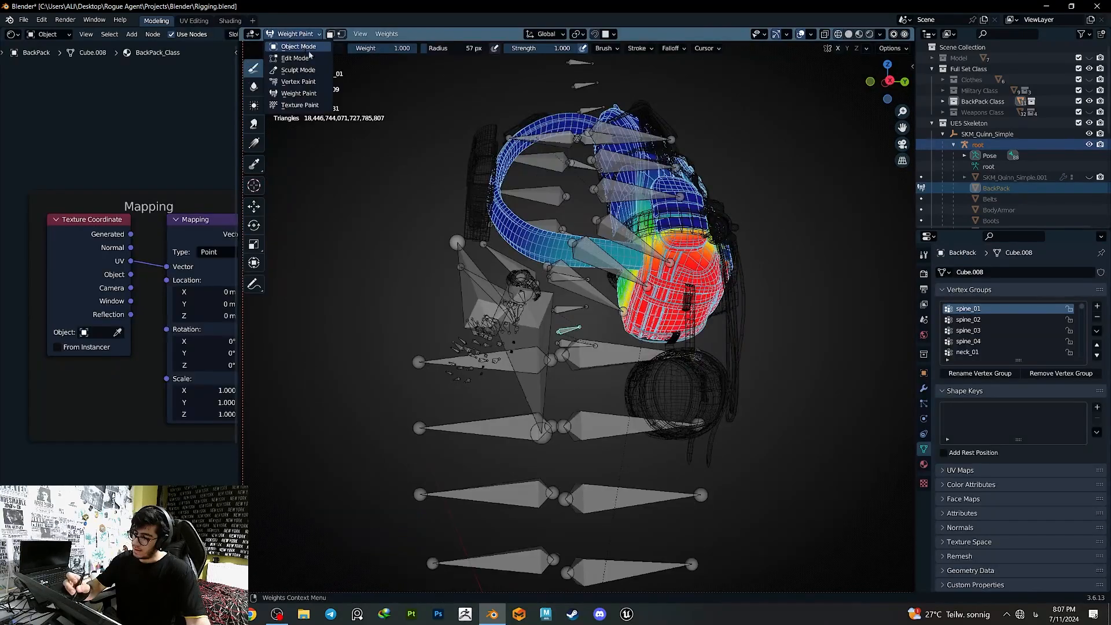
- Leave Weight Paint mode and parent the main belt to the root armature using Armature Deform With Empty Groups
click(308, 48)
key(shift+z)
mouse_move(694, 298)
middle_down()
mouse_move(651, 278)
mouse_move(718, 289)
middle_up()
click(674, 275)
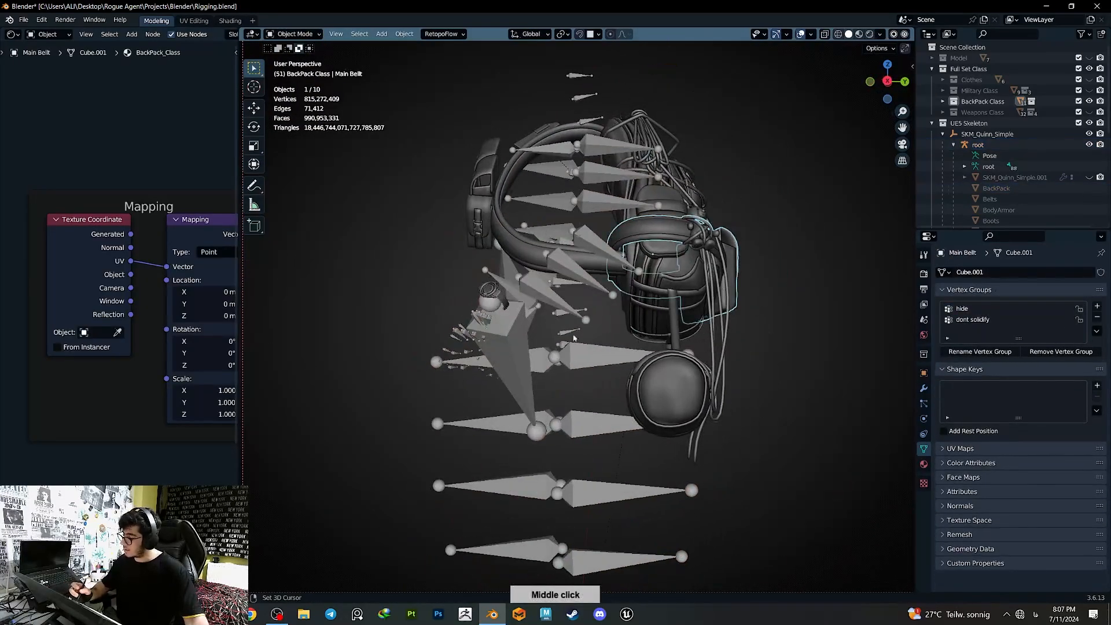
shift+click(635, 366)
middle_drag(635, 300, 609, 342)
key(ctrl+p)
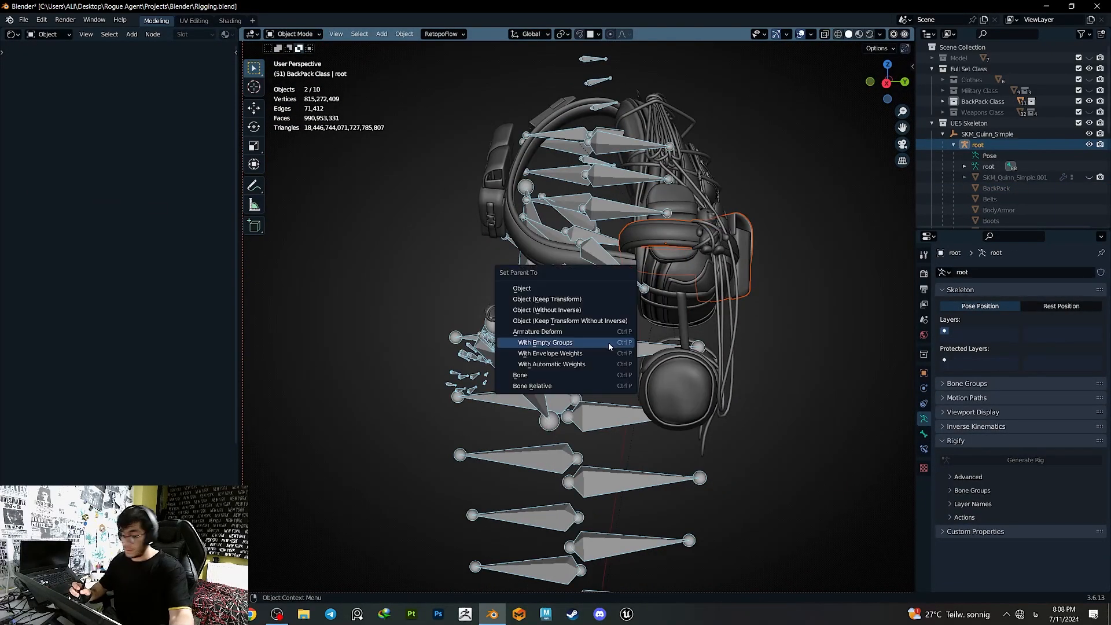
click(608, 342)
key(ctrl+p)
- Select the armature and the main belt, and assign all belt vertices to the spine_01 vertex group with weight 1.000
click(663, 254)
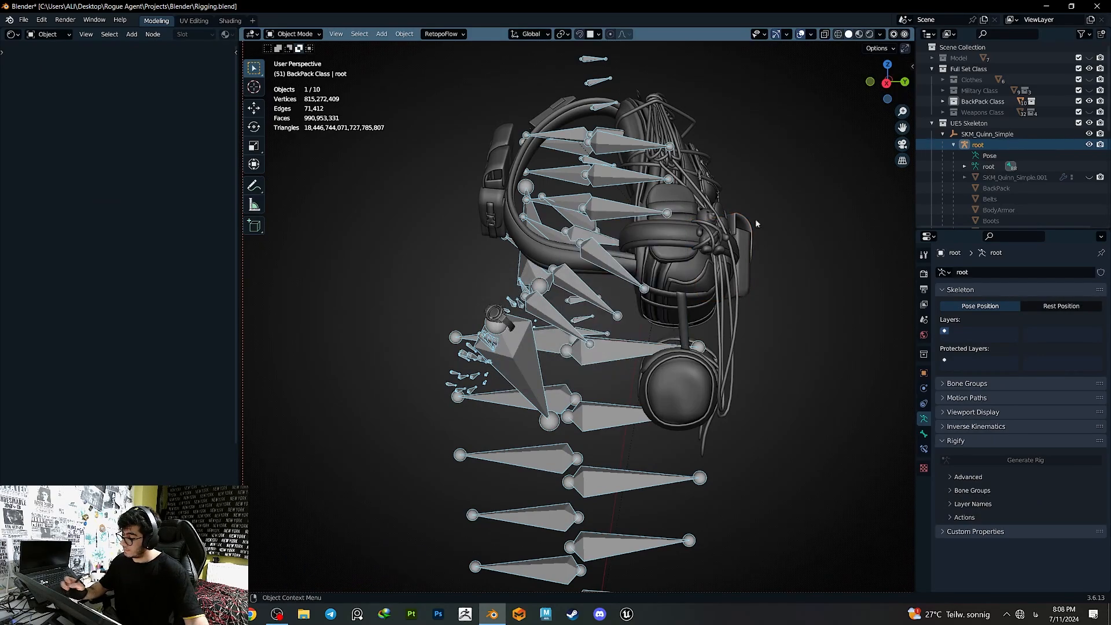
shift+click(671, 238)
key(Tab)
key(shift+z)
click(961, 375)
- In Weight Paint mode, test-rotate the spine_01 and spine_02 bones to check how the main belt follows, and undo the rotation
mouse_move(743, 415)
middle_down()
mouse_move(700, 380)
mouse_move(722, 404)
mouse_move(675, 424)
mouse_move(704, 422)
middle_up()
key(ctrl+Tab)
key(r)
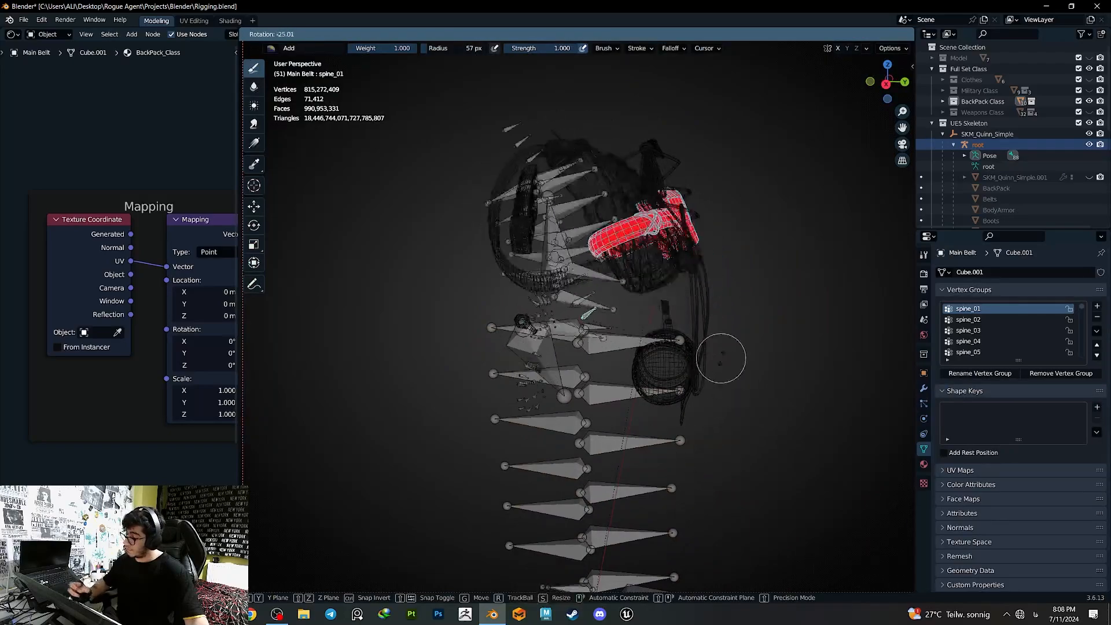
click(588, 308)
ctrl+click(593, 301)
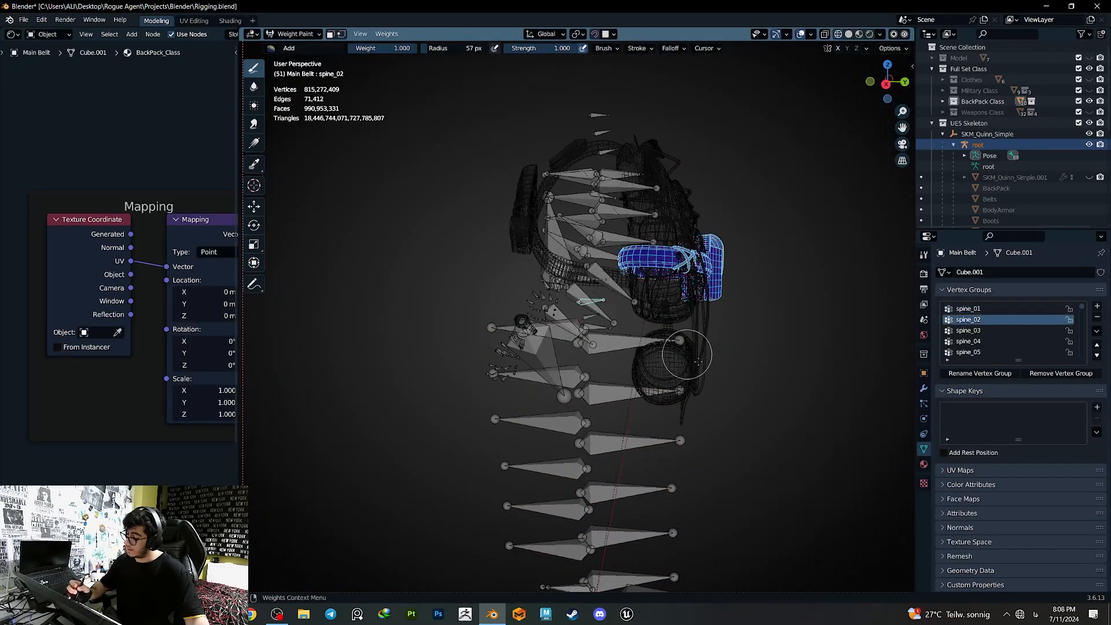
key(r)
click(742, 307)
key(ctrl+z)
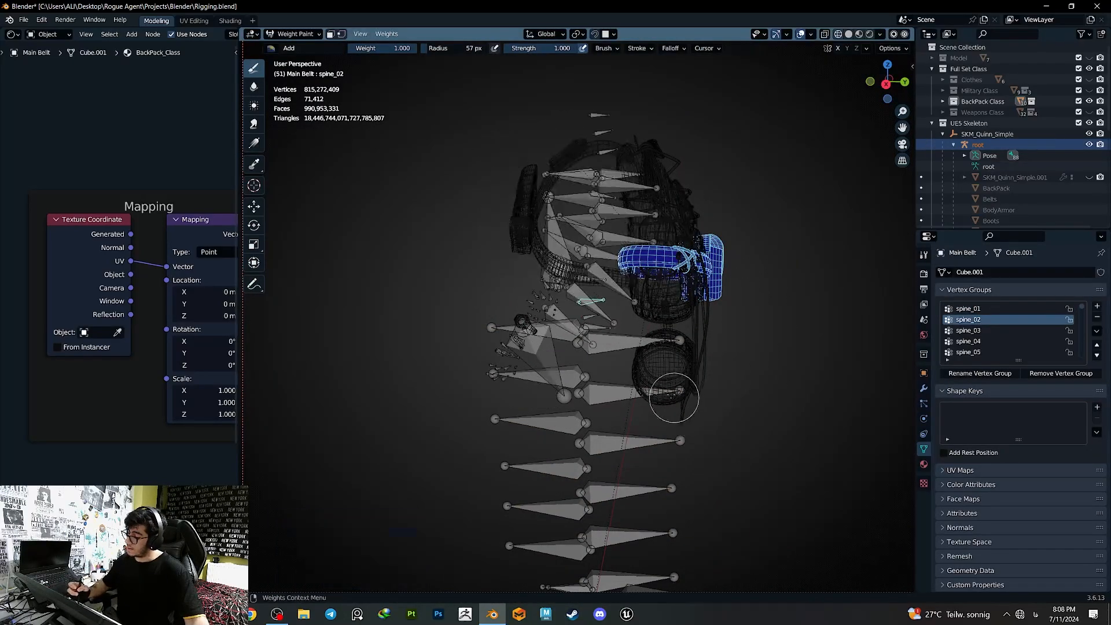
- Assign all main belt vertices to the spine_02 vertex group with weight 1.000 and return to Weight Paint mode
key(Tab)
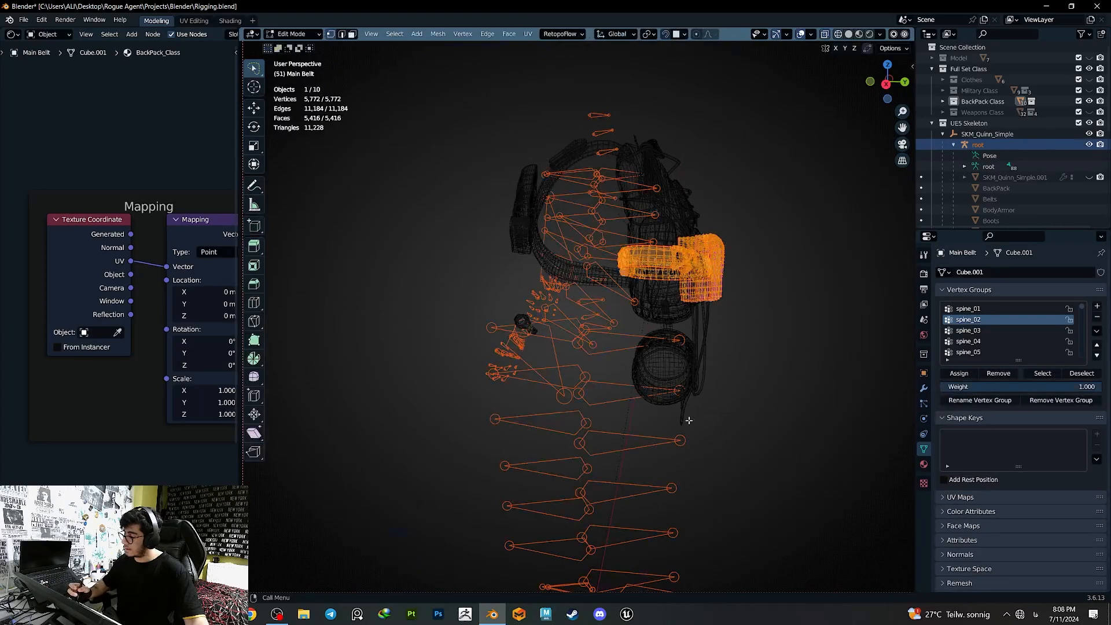
click(958, 373)
key(Tab)
- Test-rotate the spine_02 bone to check the main belt's deformation in wireframe and solid shading, and undo the rotation
key(r)
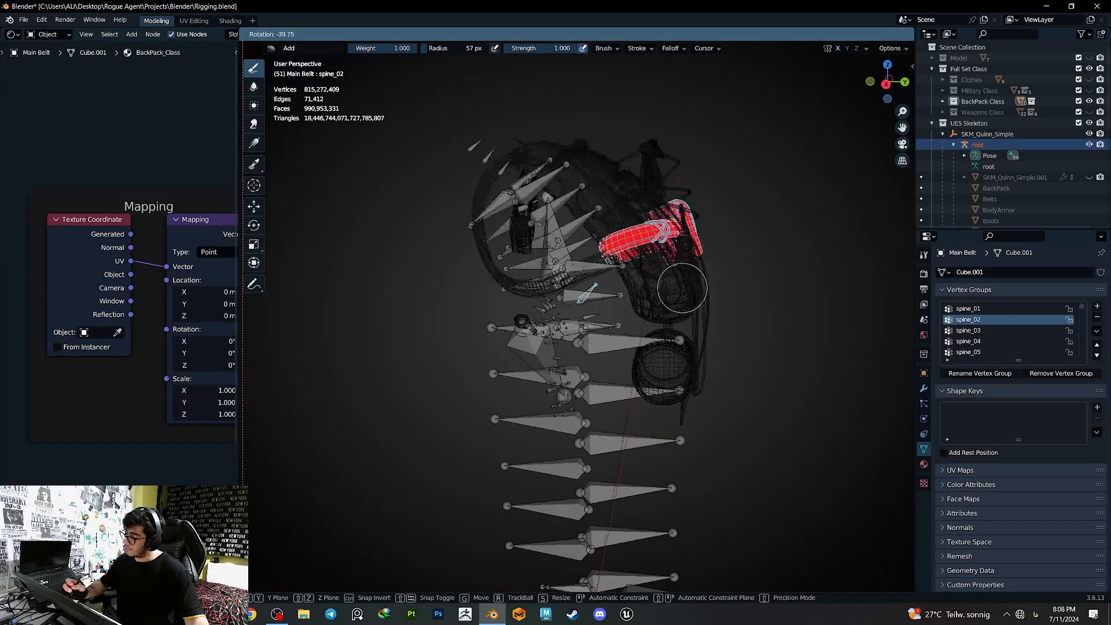
click(689, 319)
key(shift+z)
key(r)
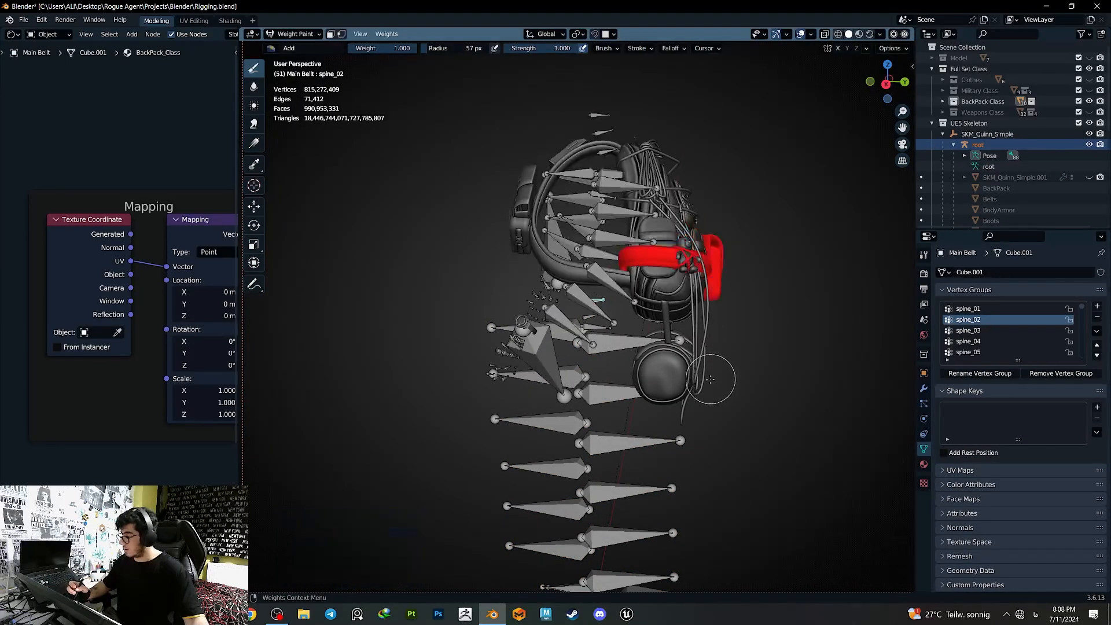
click(693, 362)
key(ctrl+z)
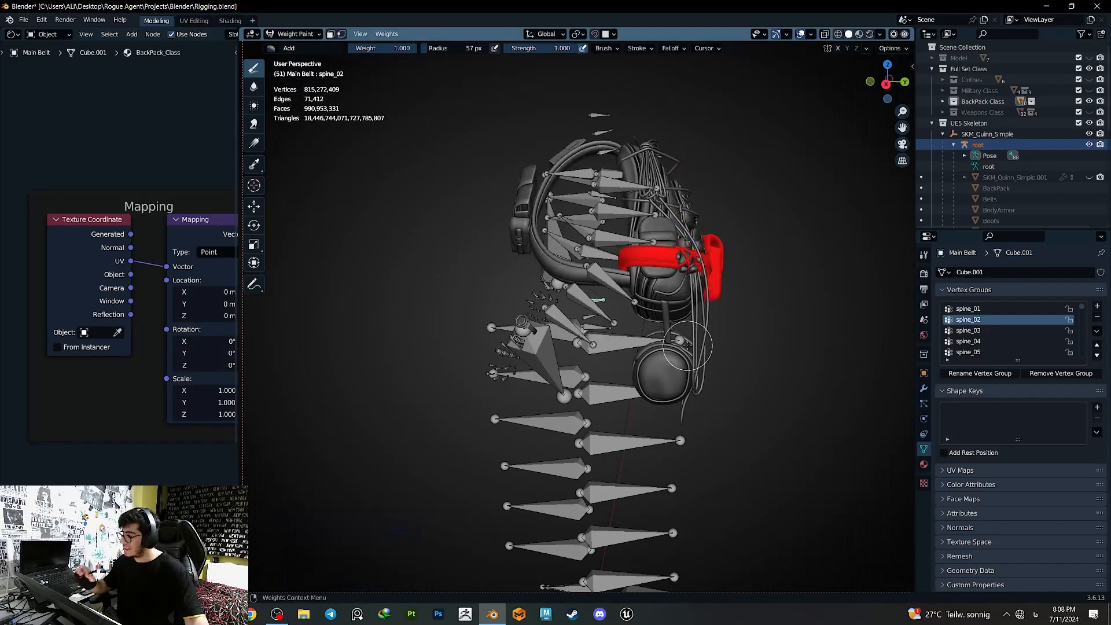
- Test-rotate the spine_01 bone repeatedly and inspect how the main belt moves against the backpack
key(r)
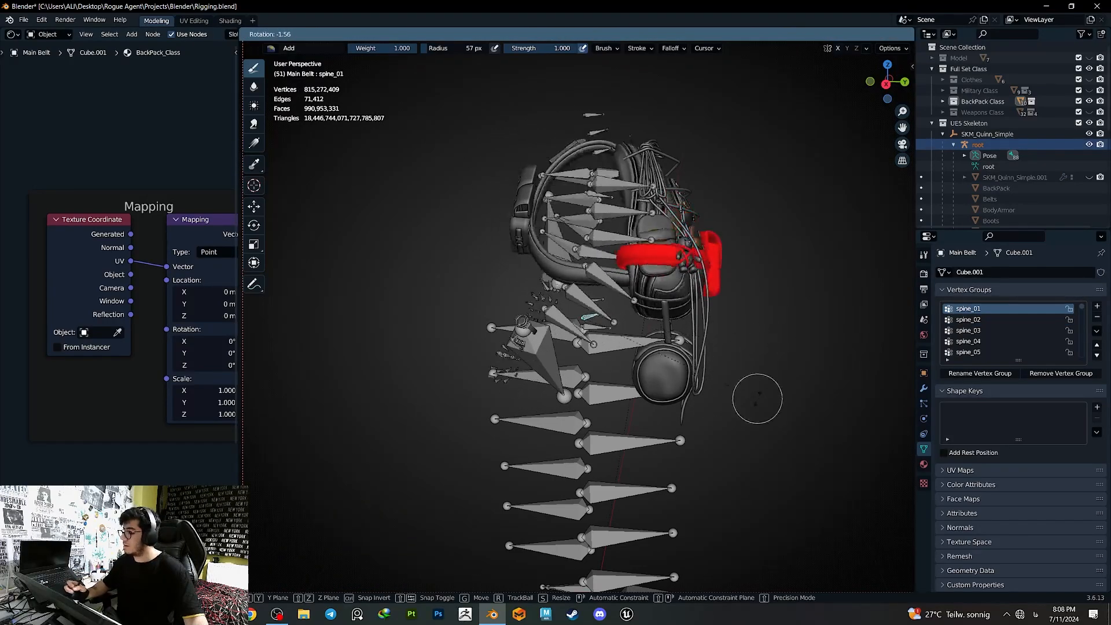
click(761, 376)
key(ctrl+z)
key(r)
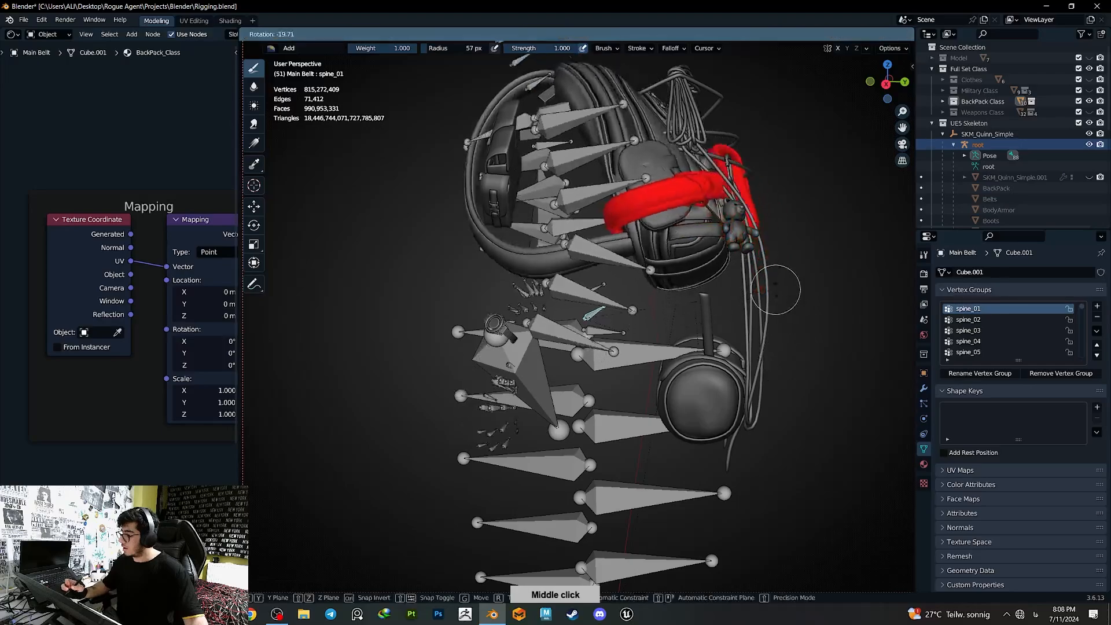
click(773, 386)
mouse_move(774, 385)
middle_down()
mouse_move(707, 351)
mouse_move(657, 238)
middle_up()
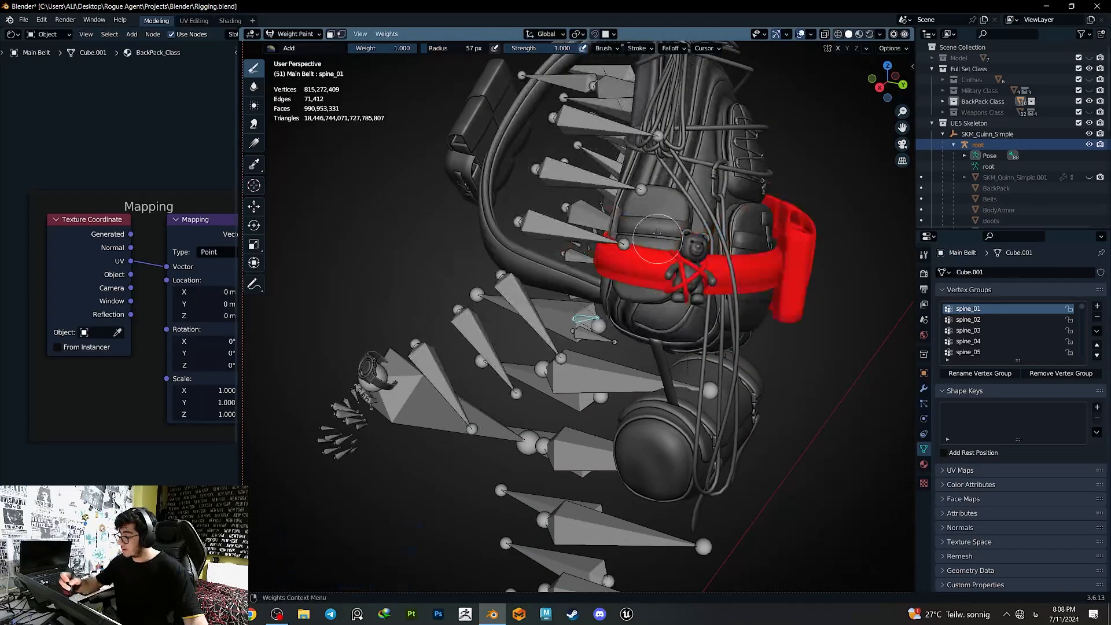
middle_drag(629, 293, 620, 299)
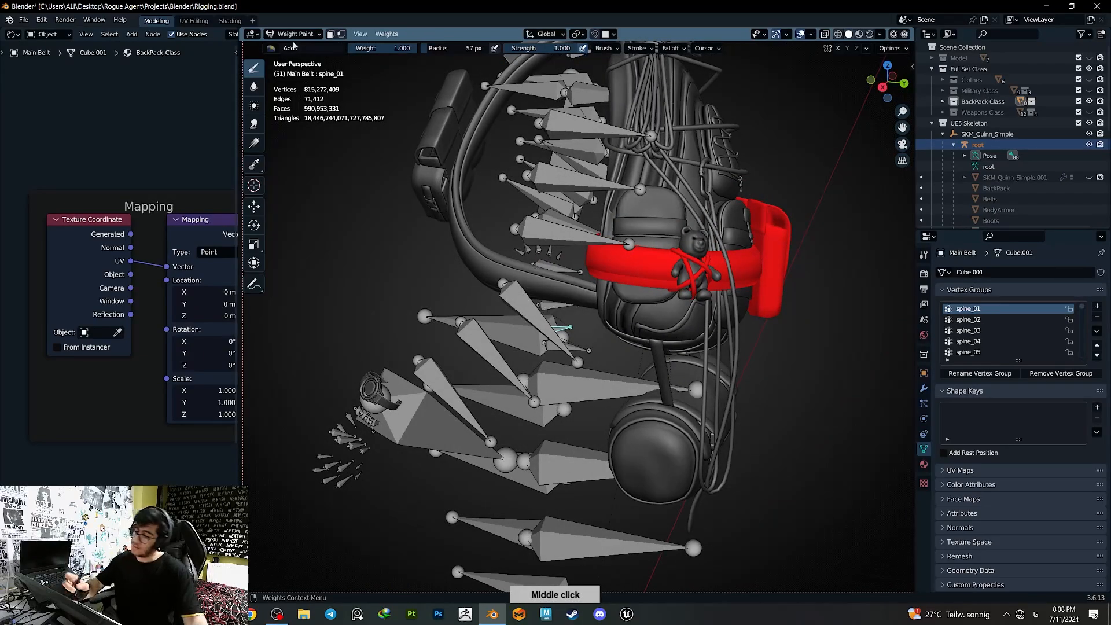
- Return to Object Mode, select the armature together with the backpack, and open the backpack mesh for editing
click(318, 36)
click(317, 46)
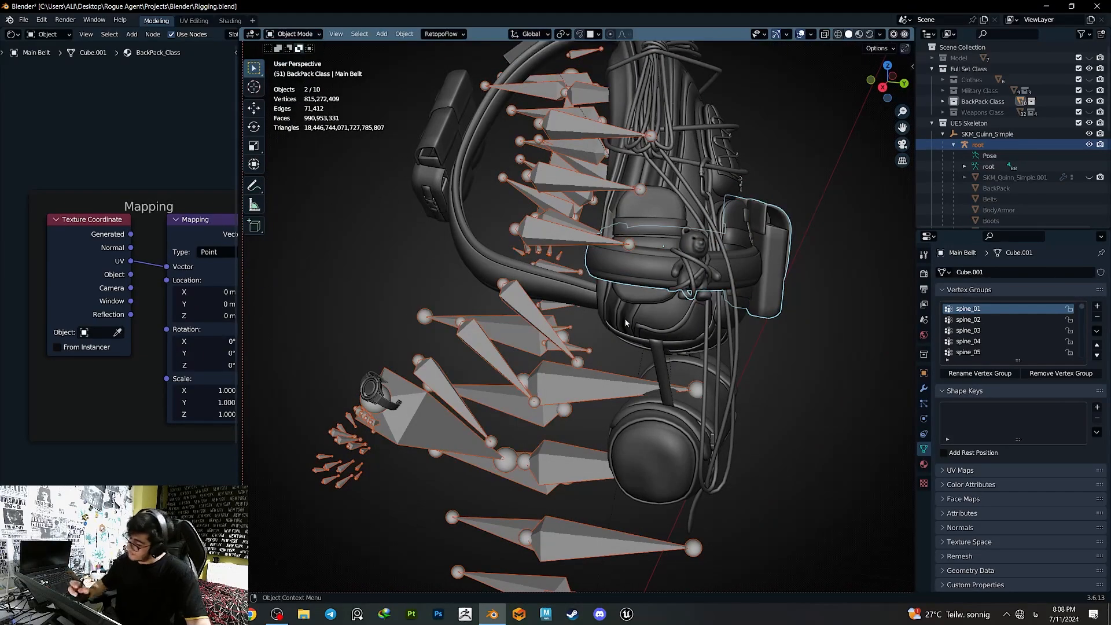
click(569, 328)
shift+click(630, 326)
key(Tab)
- Select the linked geometry of the pockets on both sides of the backpack in solid shading
key(l)
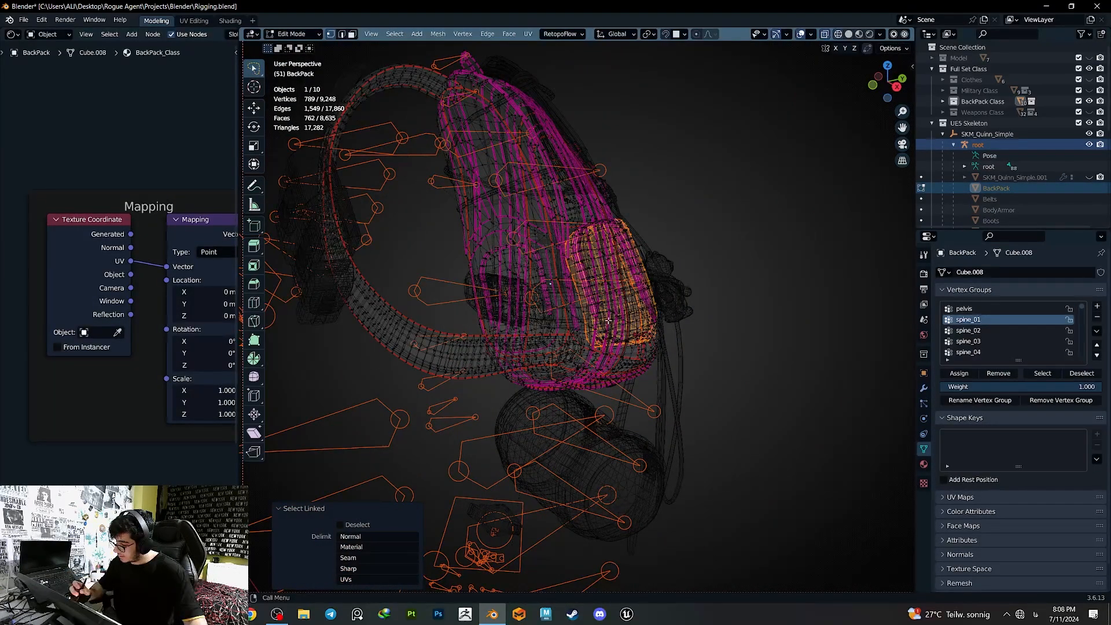
mouse_move(631, 321)
middle_down()
mouse_move(643, 311)
mouse_move(602, 328)
middle_up()
key(shift+z)
click(604, 339)
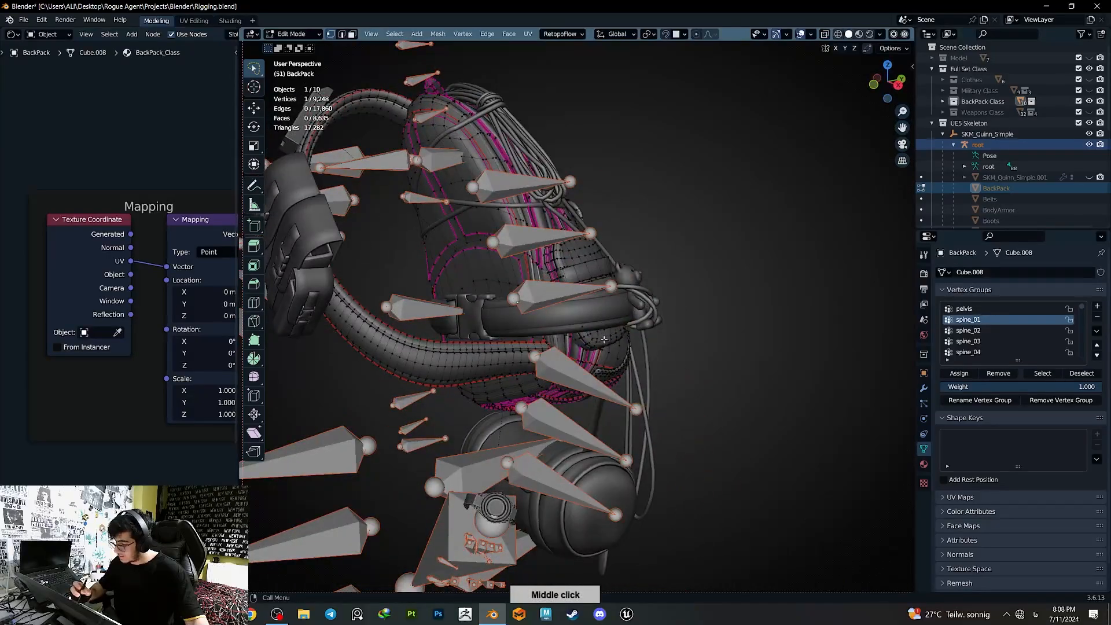
key(l)
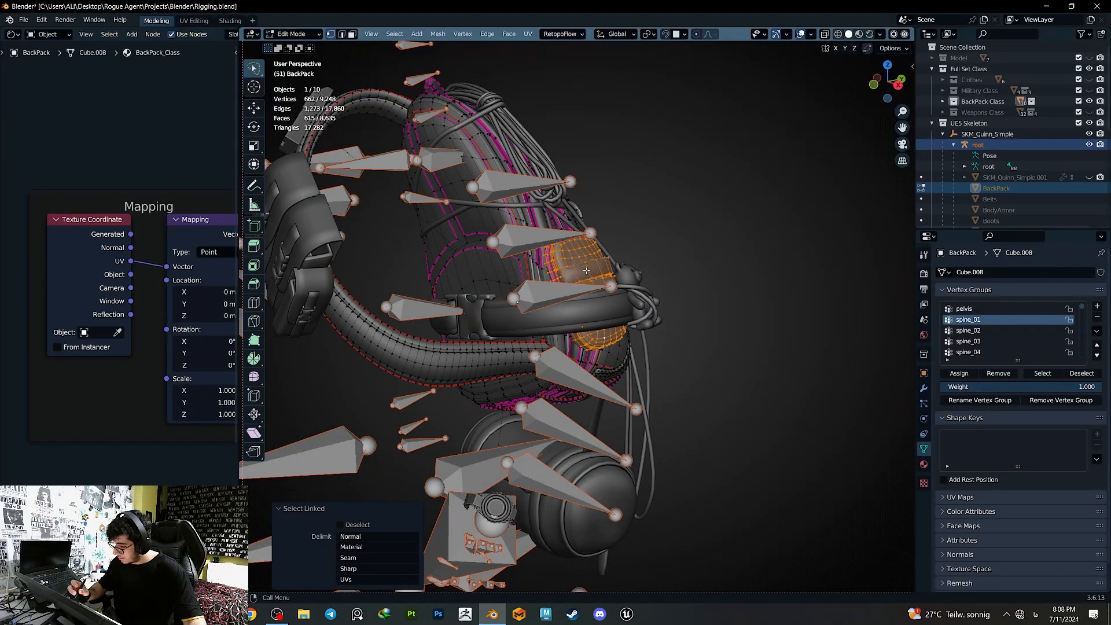
middle_drag(586, 271, 473, 417)
key(l)
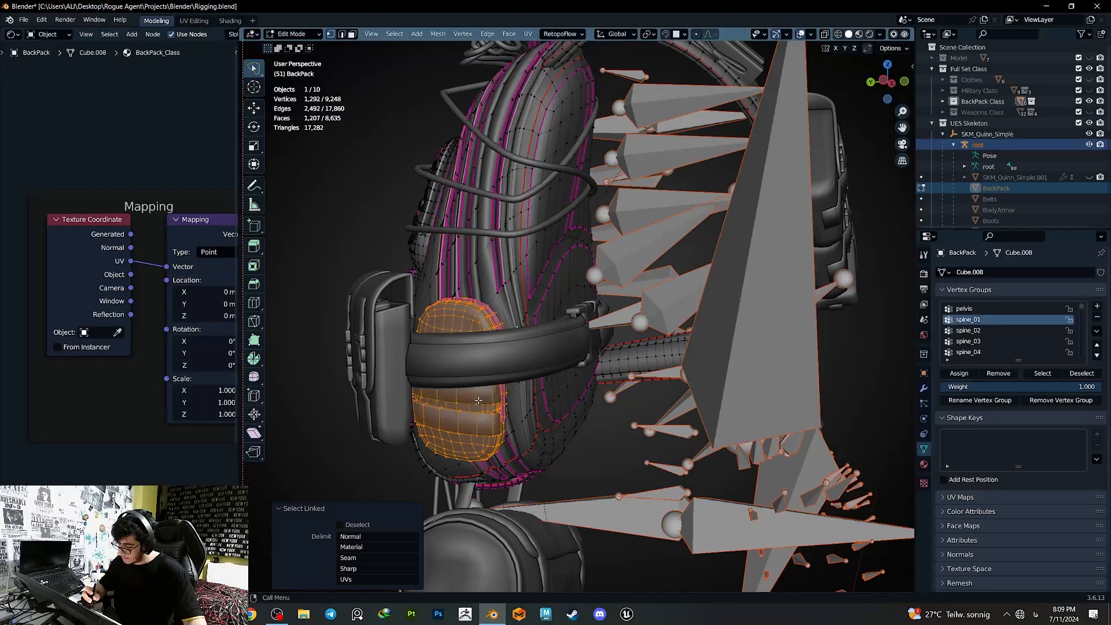
mouse_move(464, 360)
middle_down()
mouse_move(606, 367)
mouse_move(550, 344)
mouse_move(577, 367)
middle_up()
- Assign the selected side pockets to the backpack's spine_01 vertex group with weight 1.000 and return to Weight Paint mode
key(Tab)
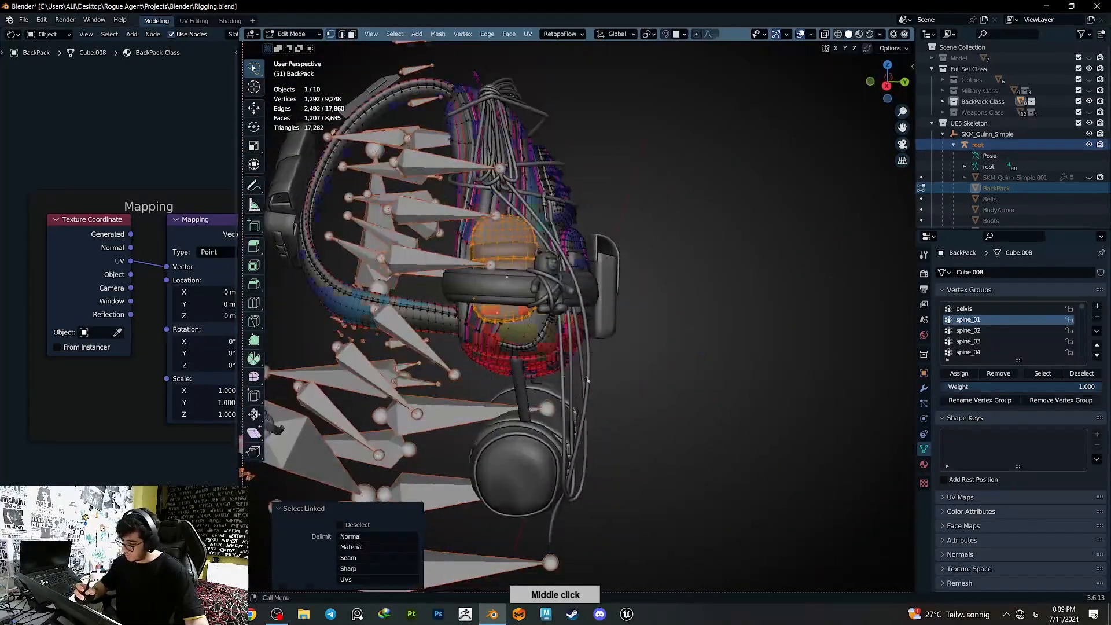
key(Tab)
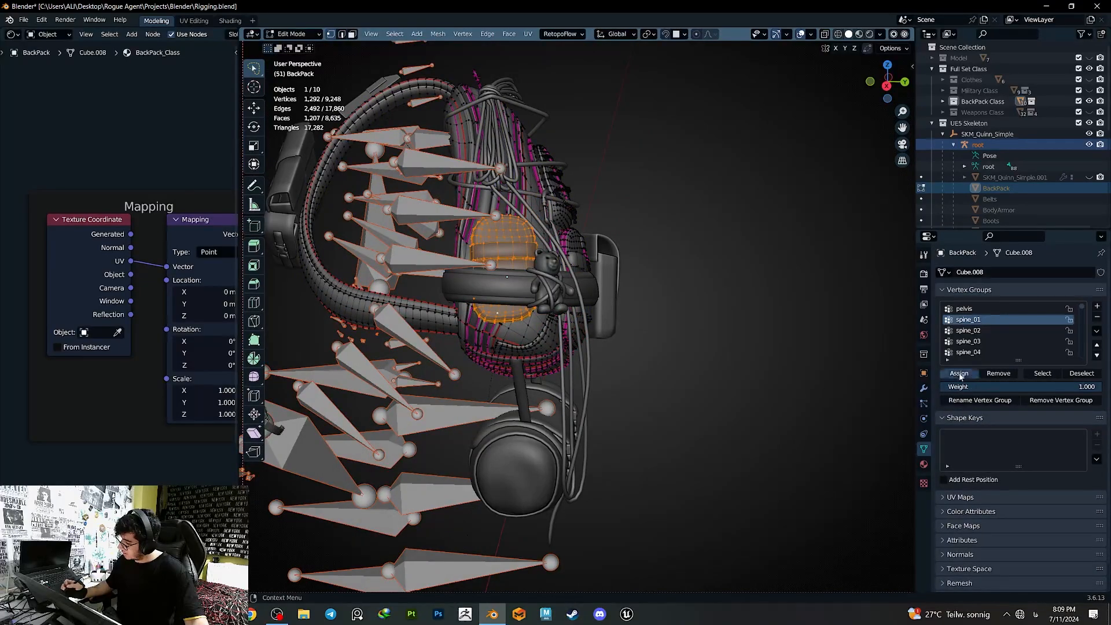
key(Tab)
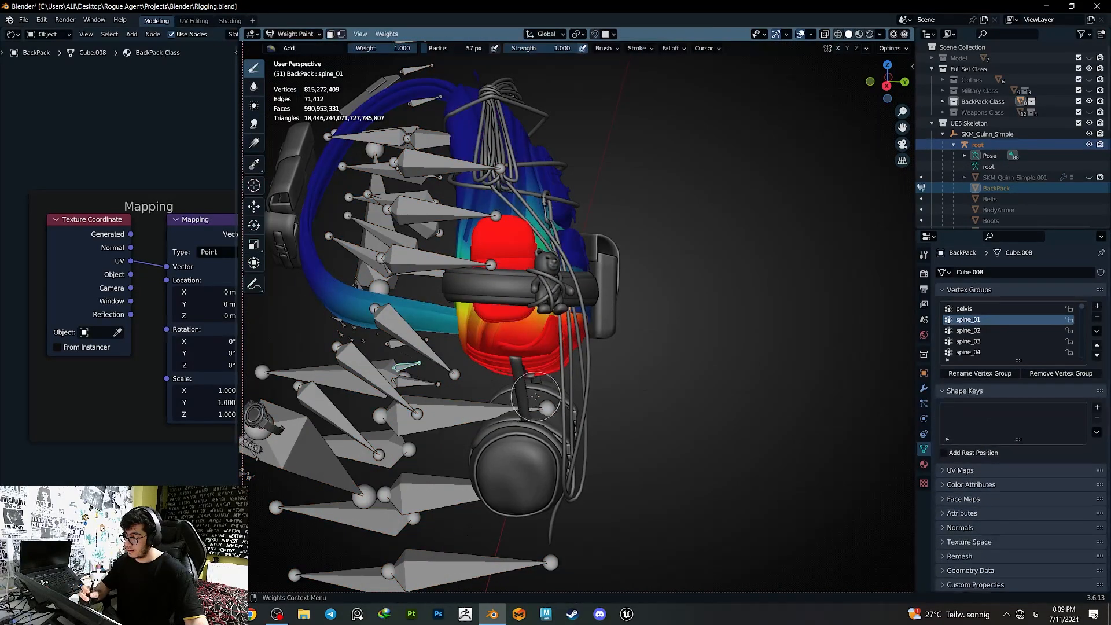
- Test the side pockets' new weights by freely rotating the spine_01 bone with trackball rotation
key(r)
key(r)
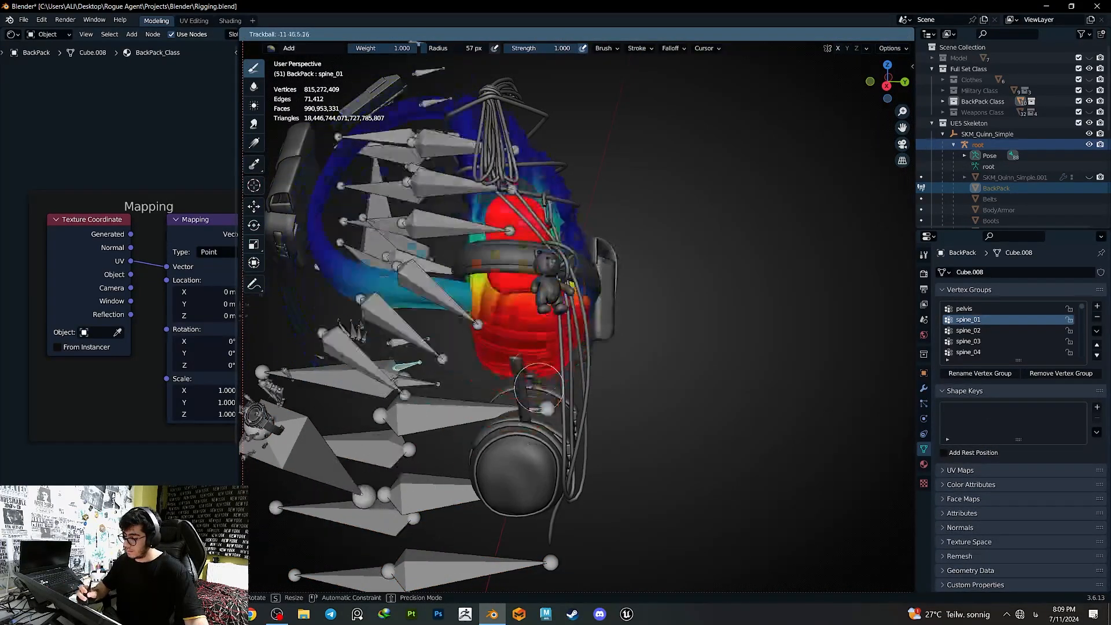
middle_click(633, 330)
click(633, 330)
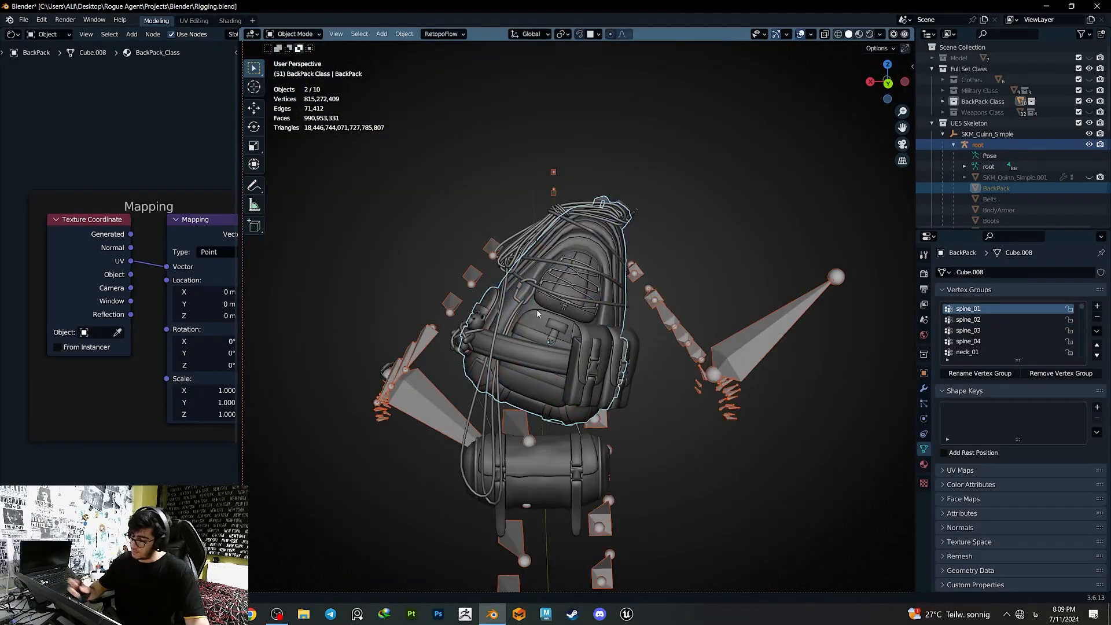
- In Object Mode, parent the teddy bear to the root armature using Armature Deform With Empty Groups
middle_drag(469, 306, 537, 320)
click(516, 311)
shift+click(467, 293)
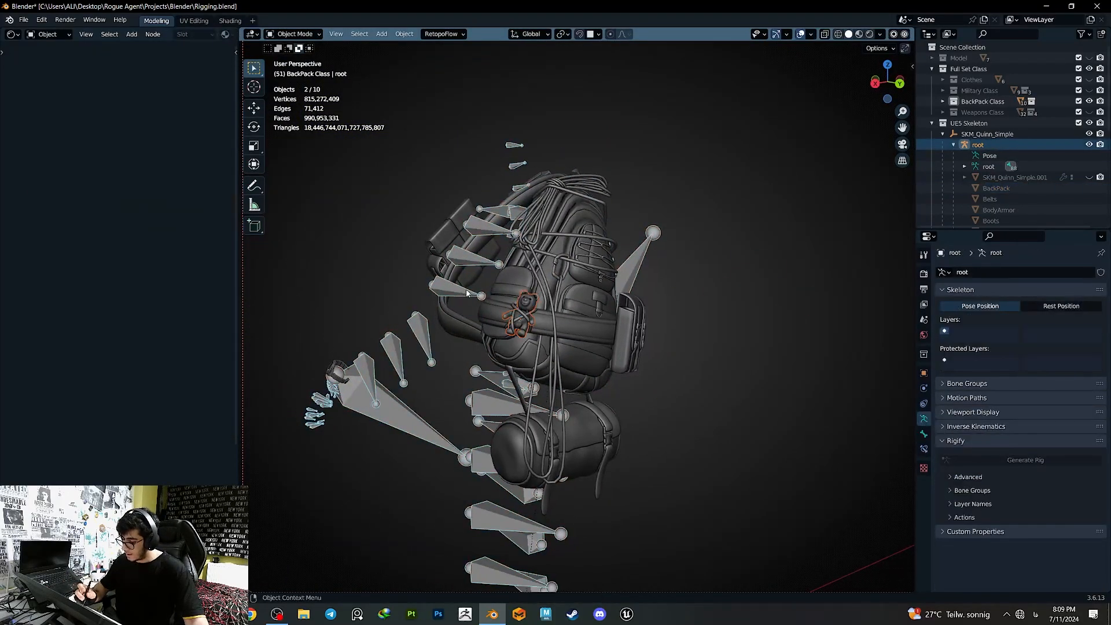
key(ctrl+p)
click(466, 298)
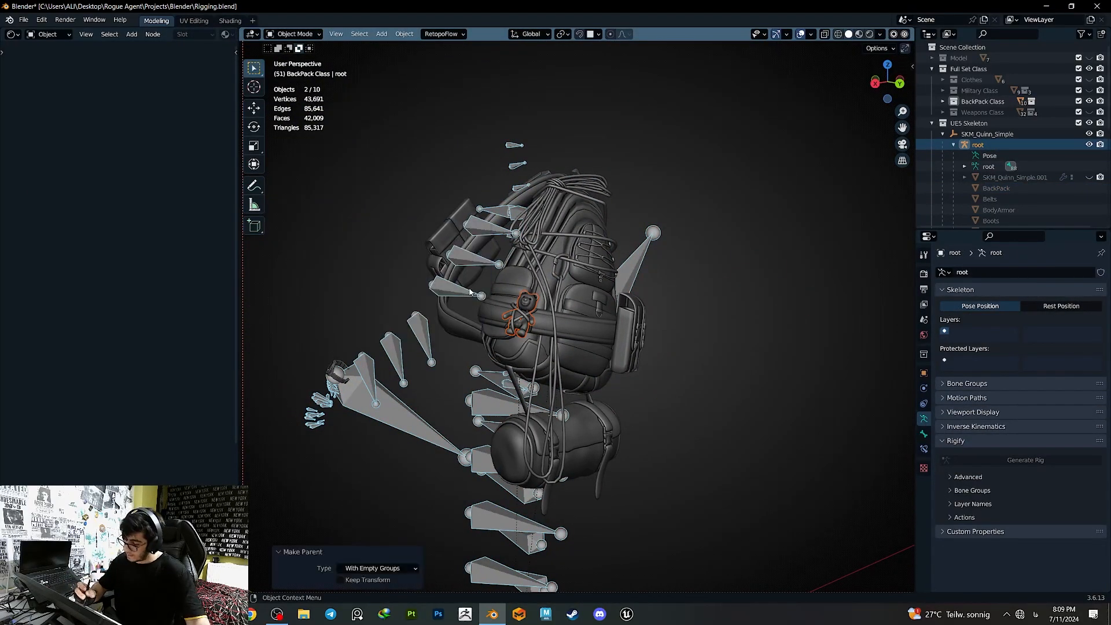
- Put the teddy bear in Weight Paint mode with the armature selected and assign all its vertices to spine_01 with weight 1.000
shift+click(529, 310)
key(q)
click(502, 343)
middle_drag(433, 395, 489, 381)
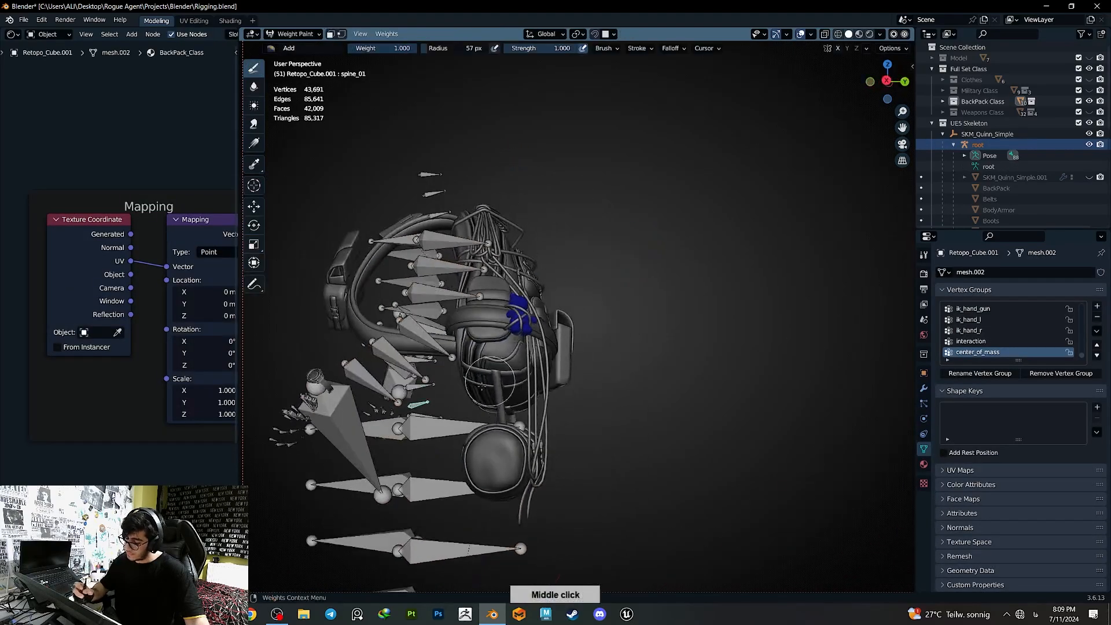
key(Tab)
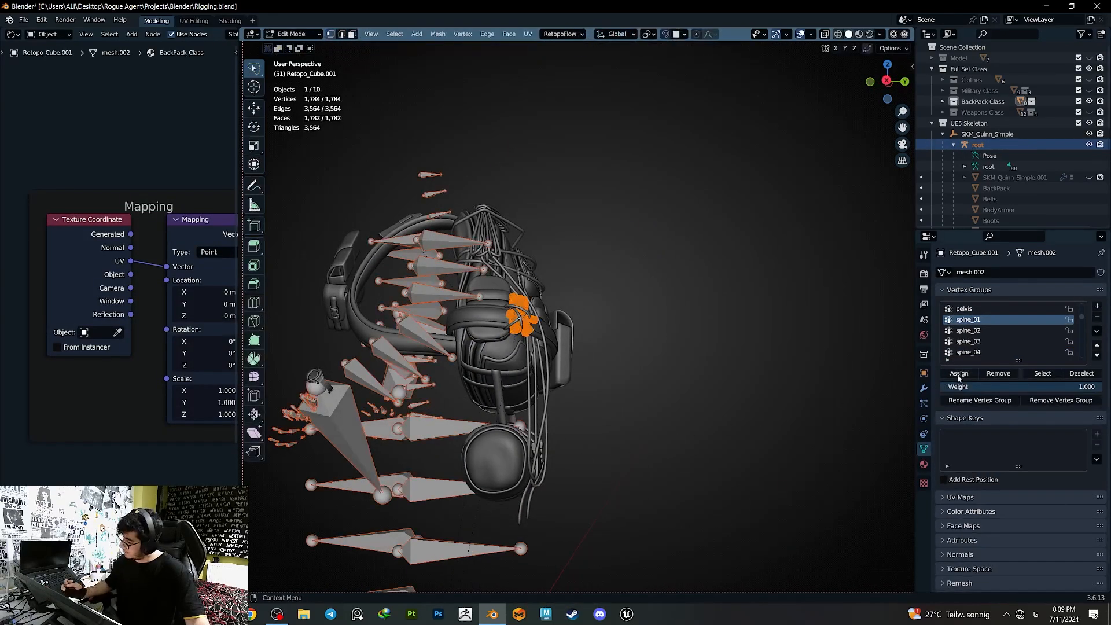
key(Tab)
- Return the teddy bear to Object Mode and save the file
middle_drag(509, 393, 446, 402)
click(295, 35)
click(297, 45)
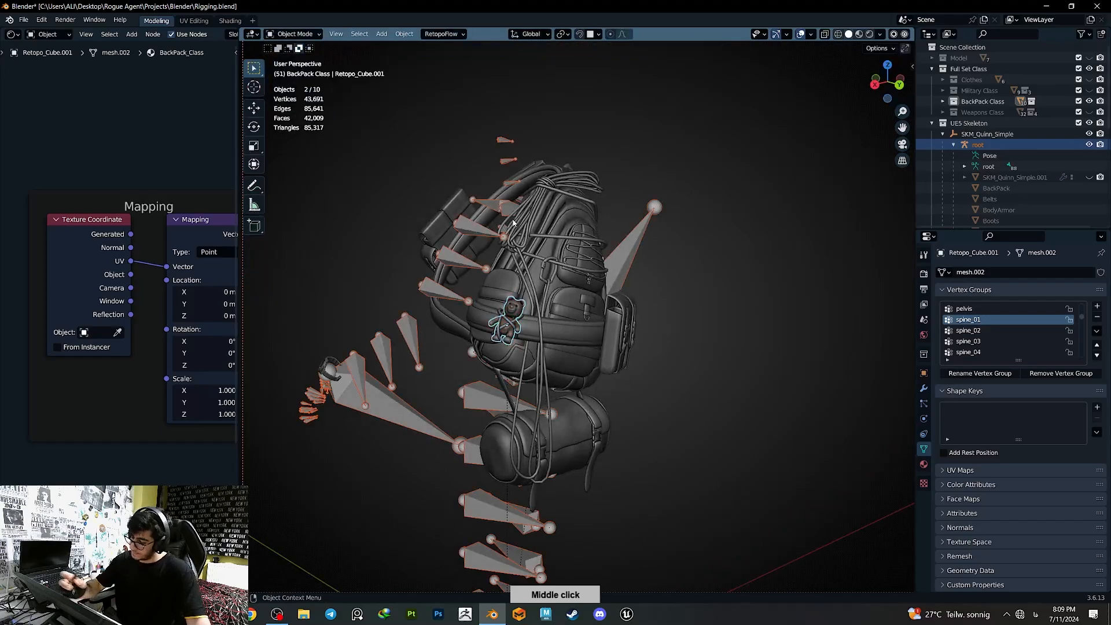
key(ctrl+s)
- Select the rope on the backpack and examine how it hangs from several sides, including the left orthographic view
mouse_move(613, 359)
middle_down()
mouse_move(579, 367)
mouse_move(548, 401)
middle_up()
click(552, 409)
click(549, 282)
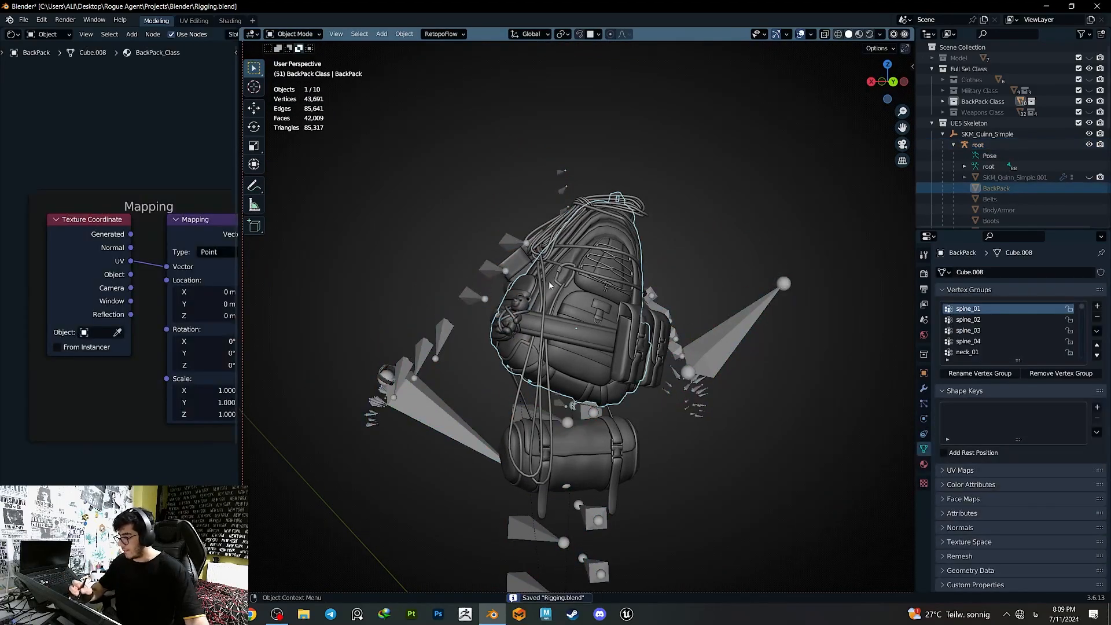
click(556, 260)
middle_drag(556, 260, 644, 290)
right_click(604, 302)
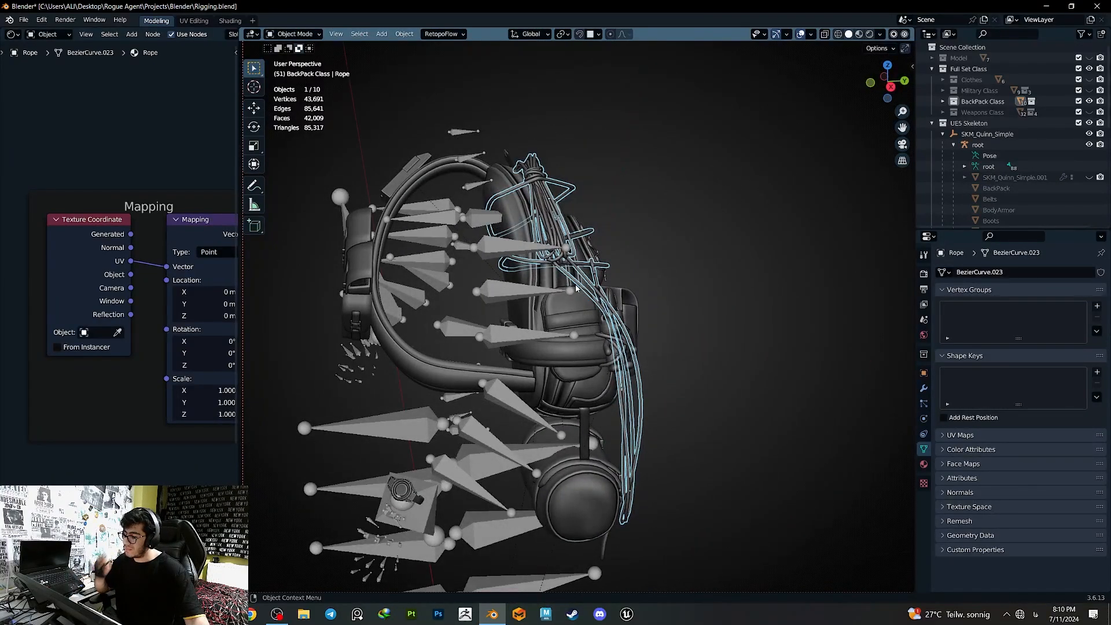
middle_drag(575, 288, 592, 345)
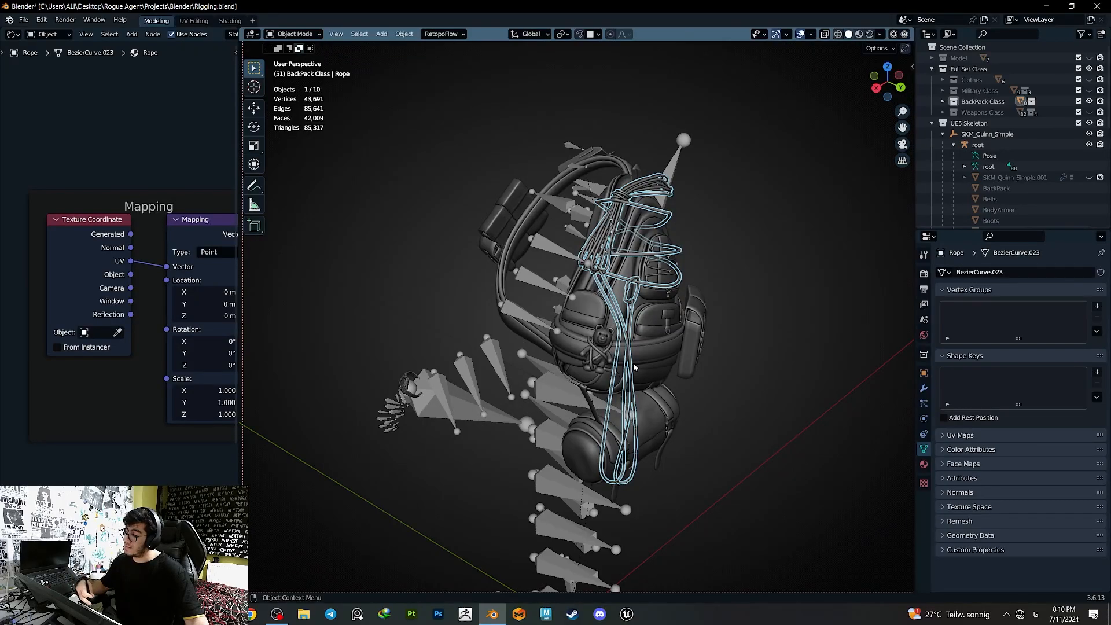
middle_drag(633, 366, 678, 442)
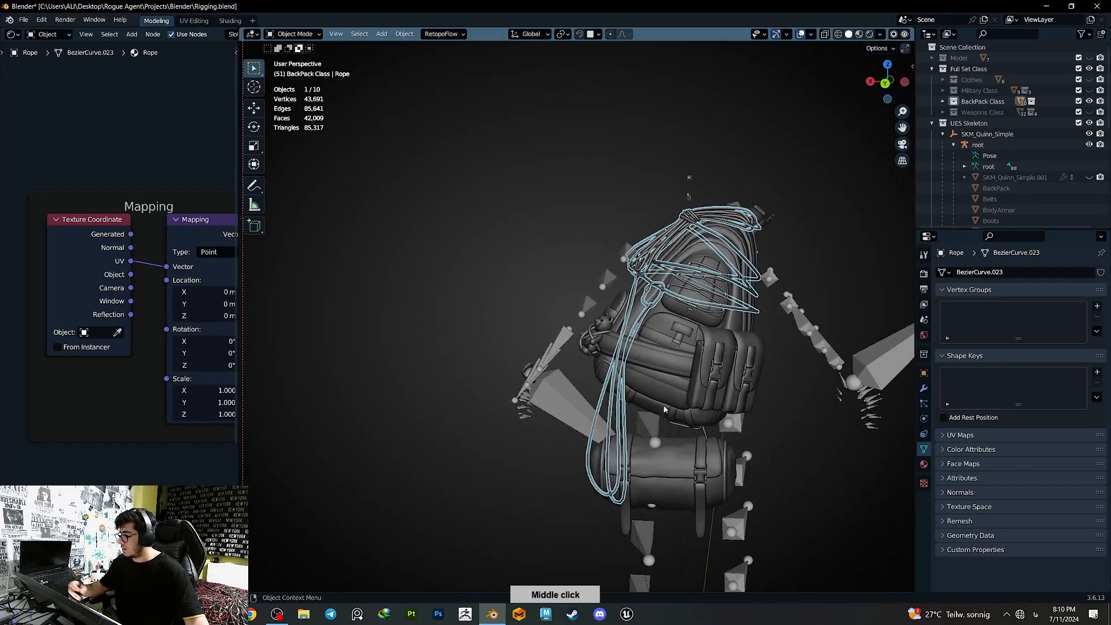
middle_drag(618, 403, 623, 377)
click(888, 86)
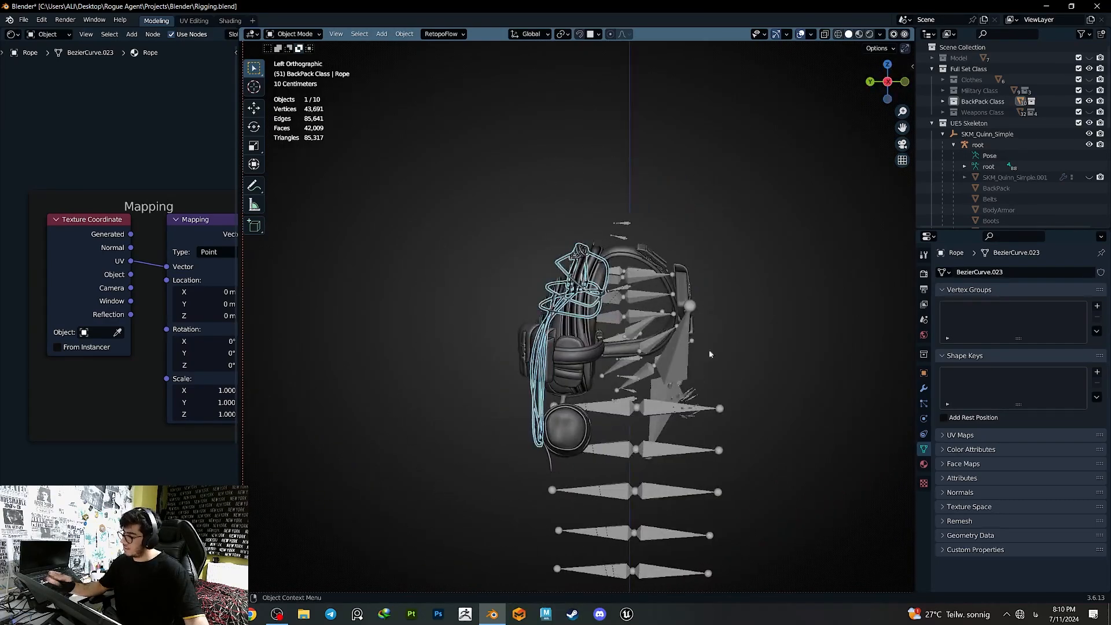
middle_drag(541, 421, 640, 466)
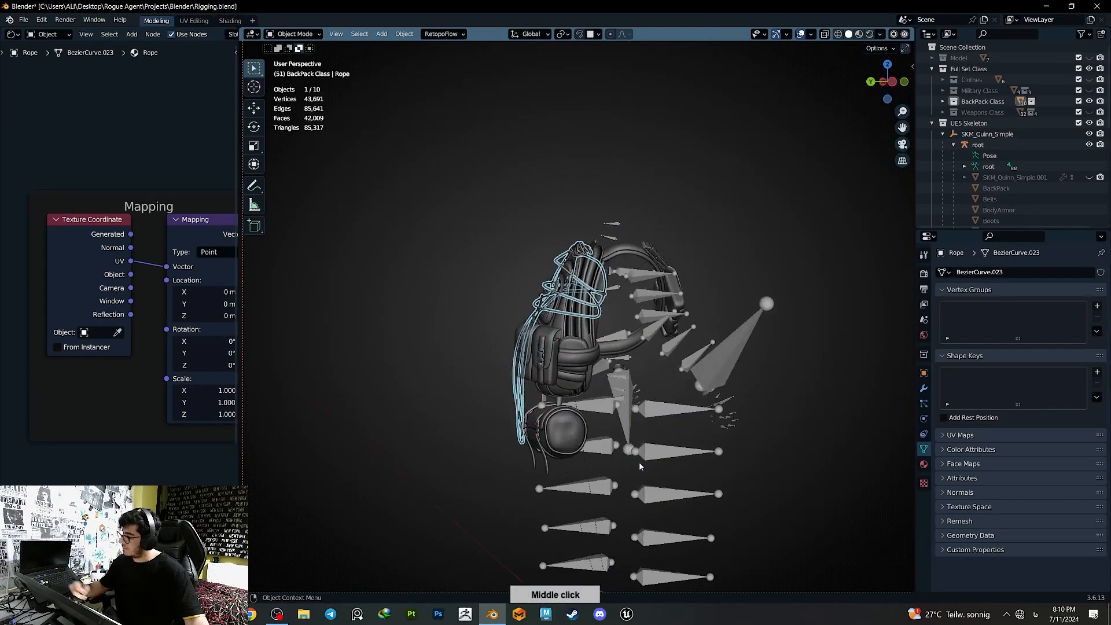
- Add a Data Transfer modifier to the rope with BackPack as the source, enable Vertex Data, and apply it
click(872, 86)
middle_drag(585, 418, 669, 416)
middle_drag(561, 325, 600, 351)
key(q)
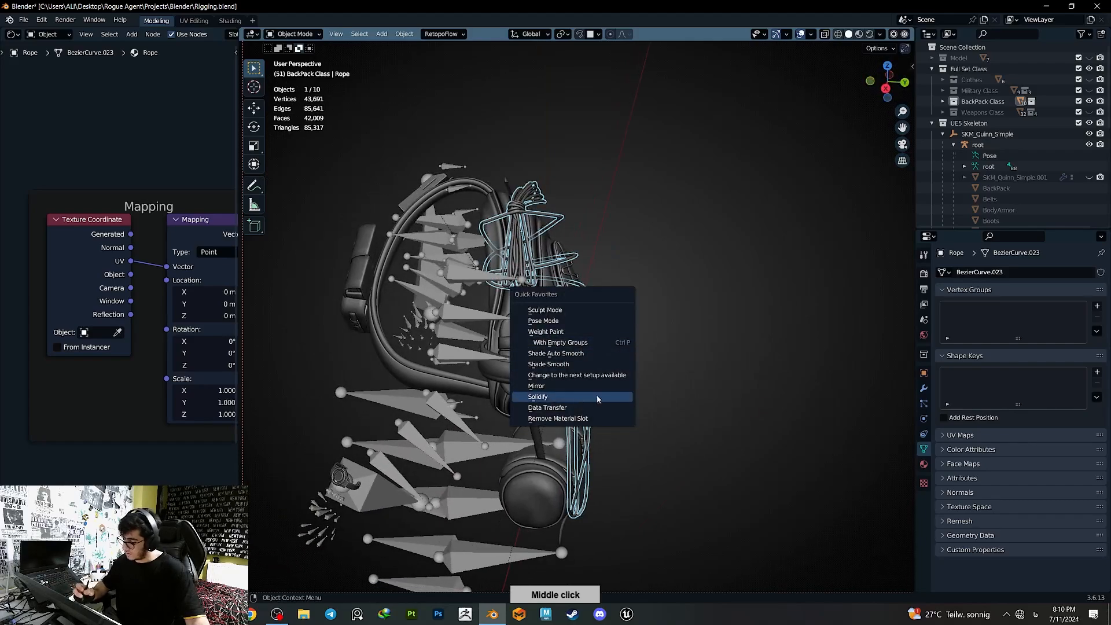
click(602, 407)
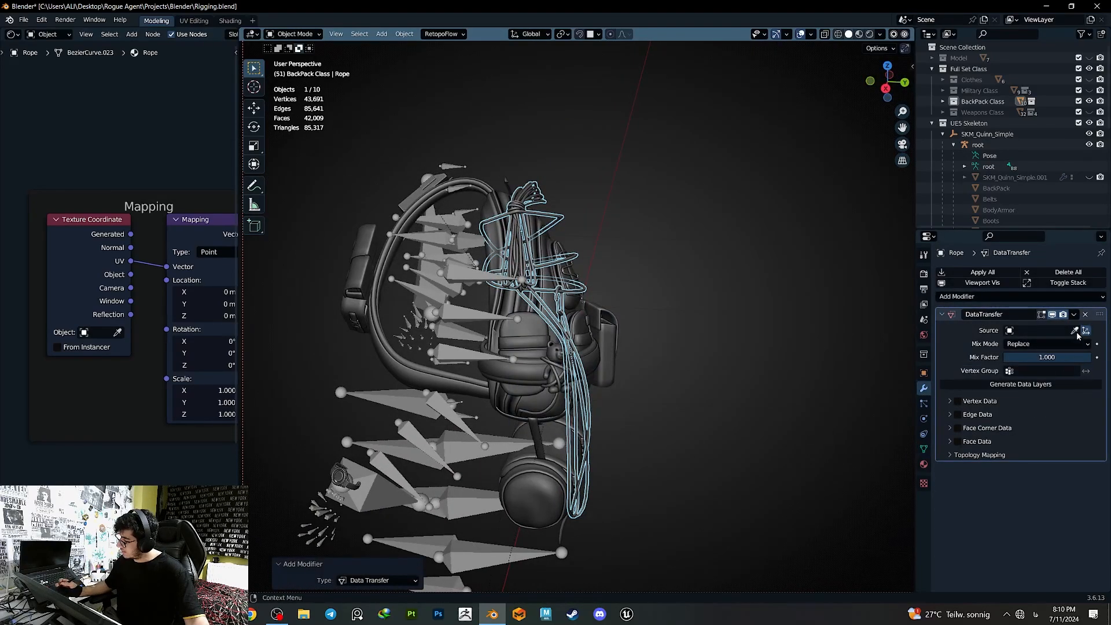
click(522, 313)
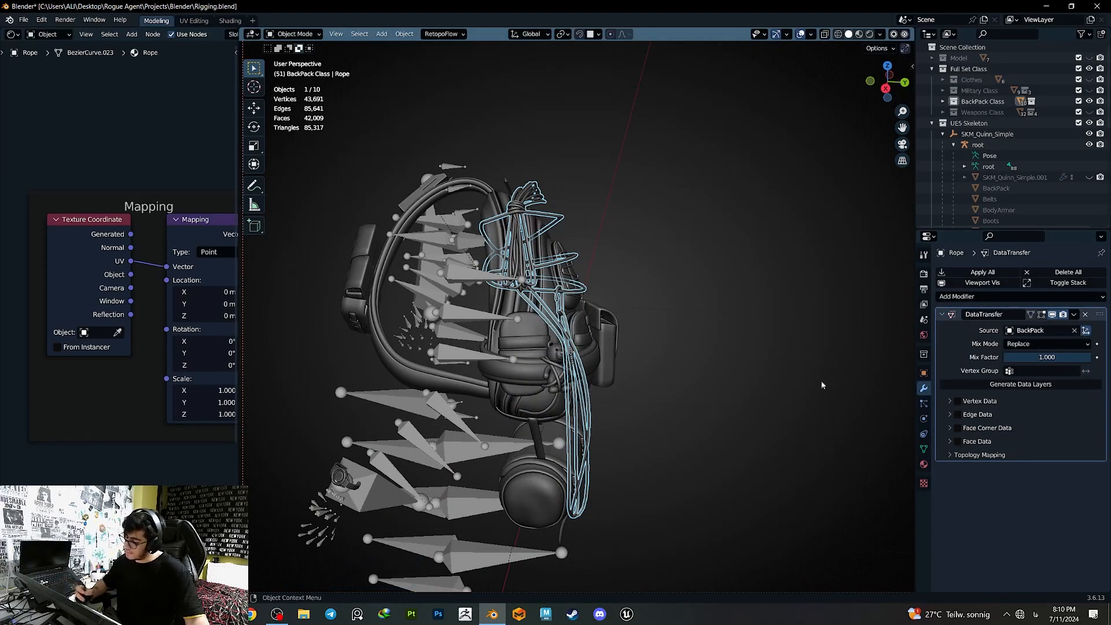
click(958, 401)
key(ctrl+a)
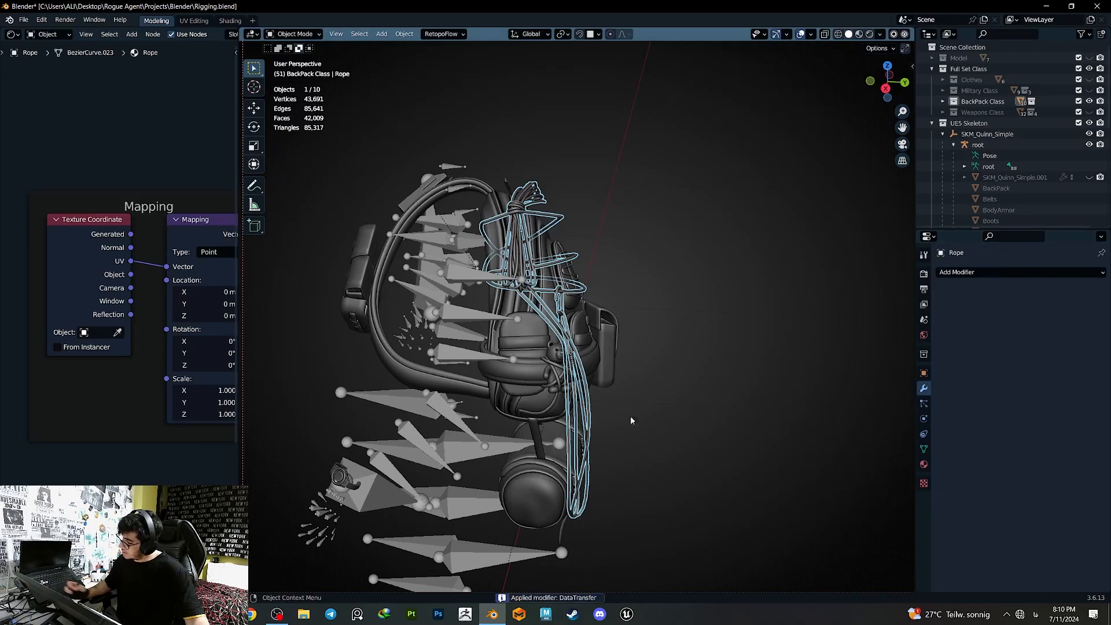
- Parent the rope to the root armature using Armature Deform With Empty Groups
shift+click(473, 355)
key(ctrl+p)
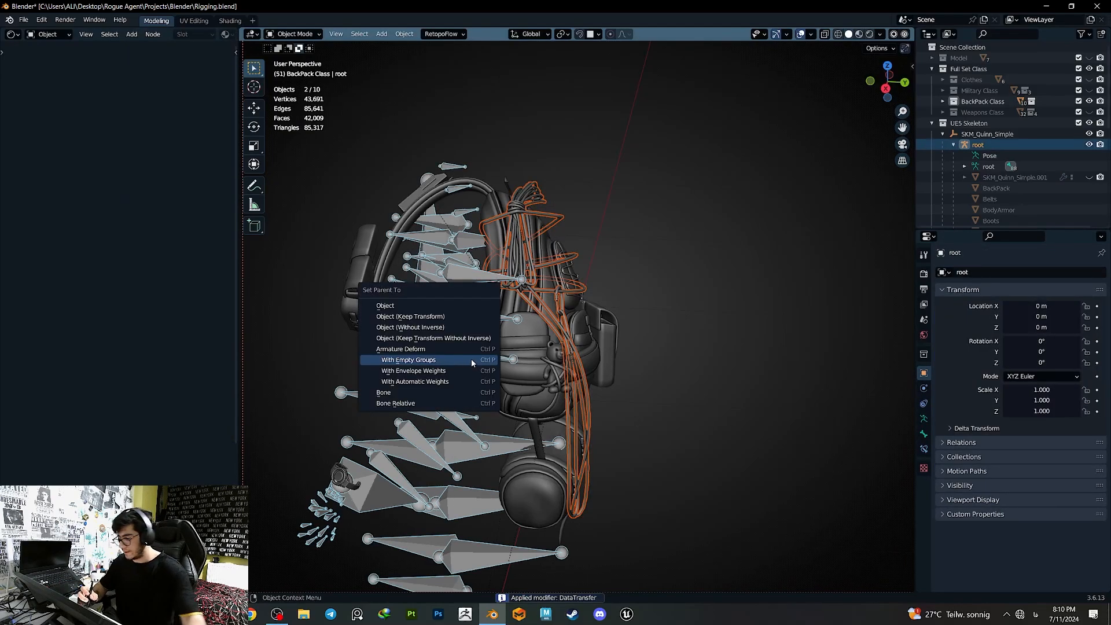
click(472, 360)
click(472, 335)
- Put the armature in Pose Mode and test-rotate spine_01 in the right orthographic view, undoing each rotation
key(q)
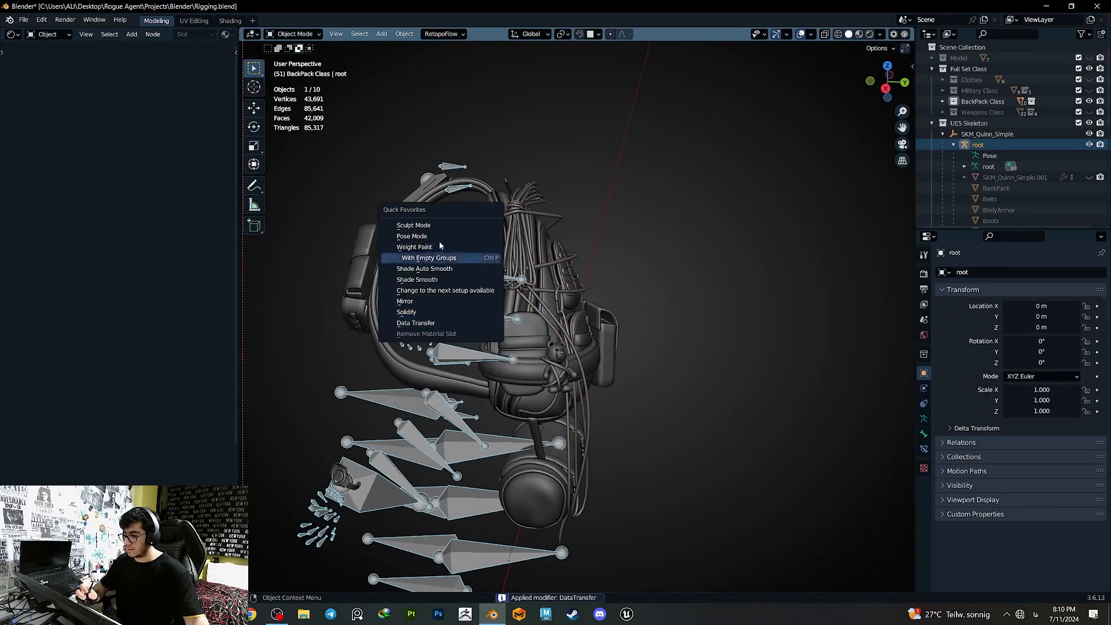
click(412, 235)
middle_drag(496, 316, 476, 401)
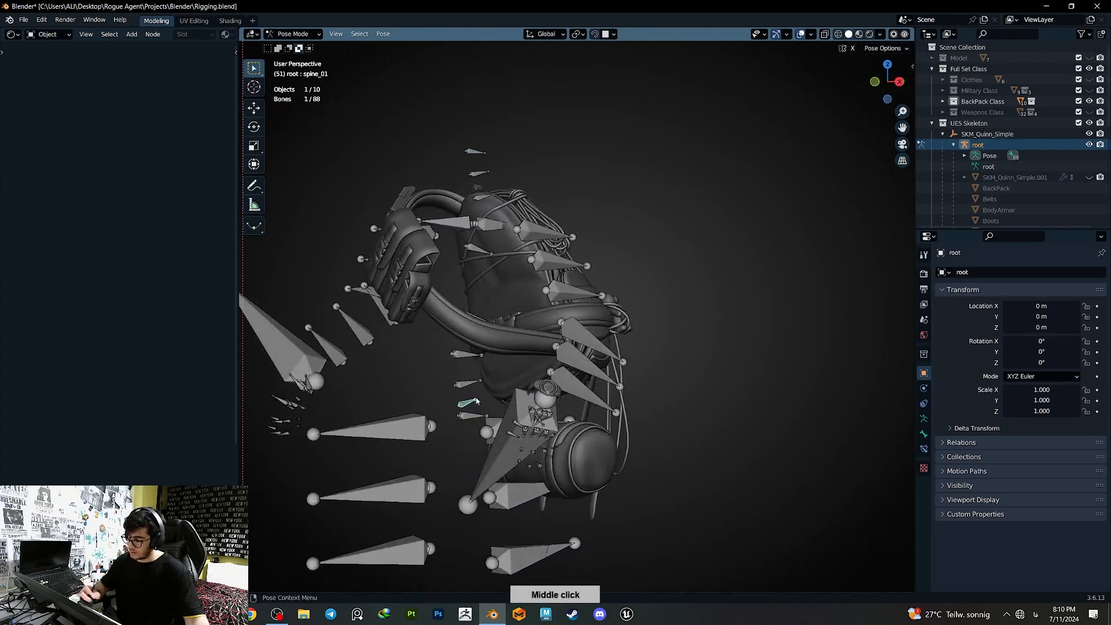
click(899, 82)
key(r)
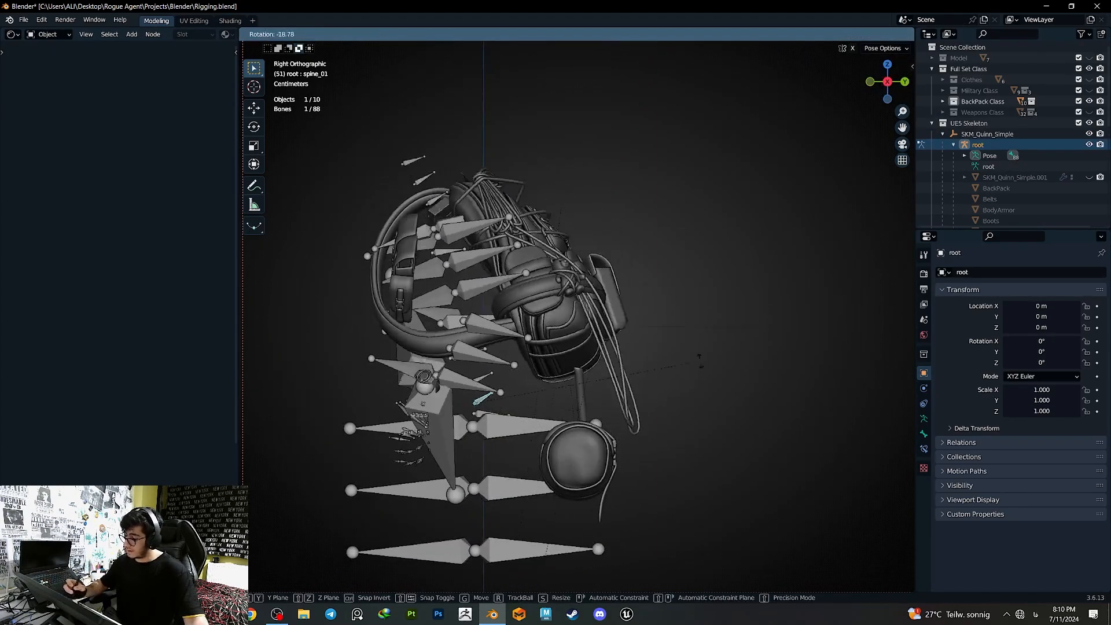
click(677, 429)
key(ctrl+z)
key(r)
click(666, 342)
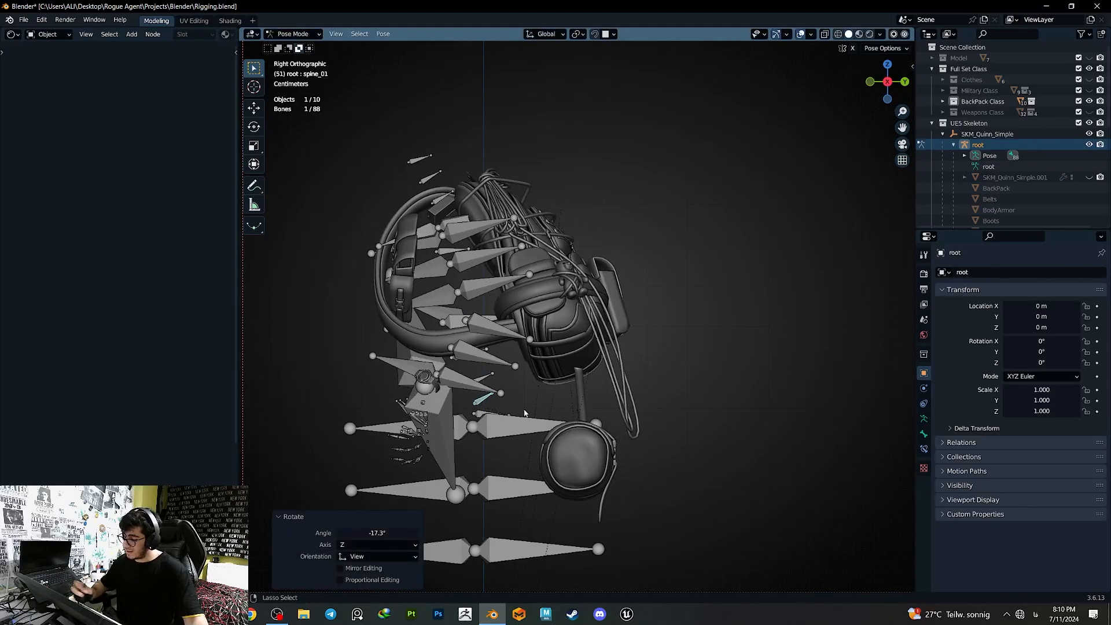
key(ctrl+z)
- Test-rotate spine_02 and the spine bone further up the armature, undoing each rotation
key(r)
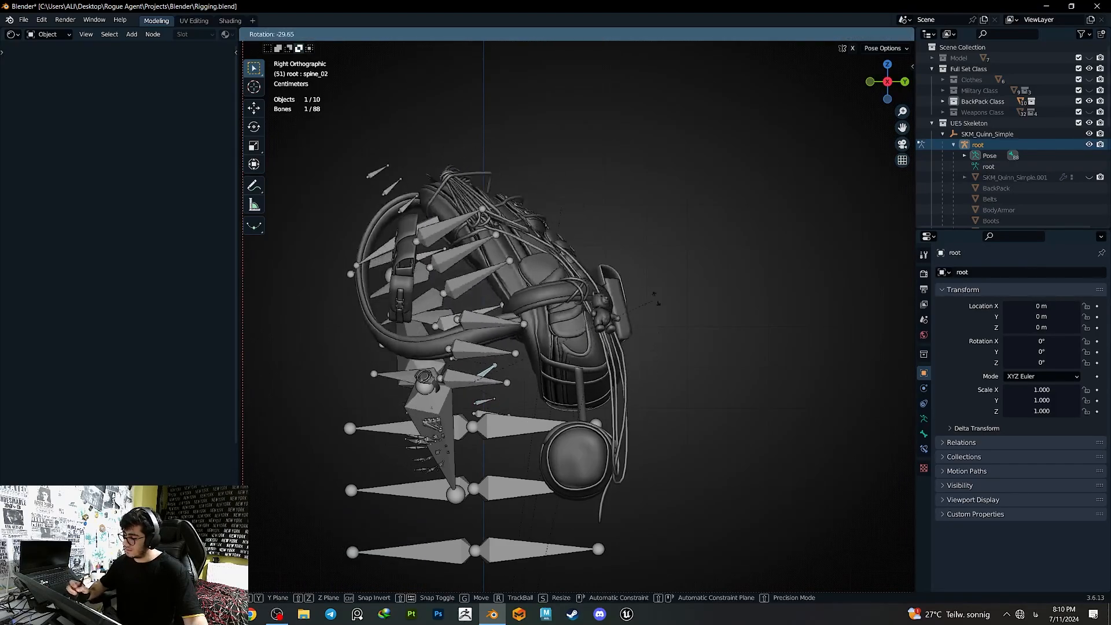
click(626, 374)
key(ctrl+z)
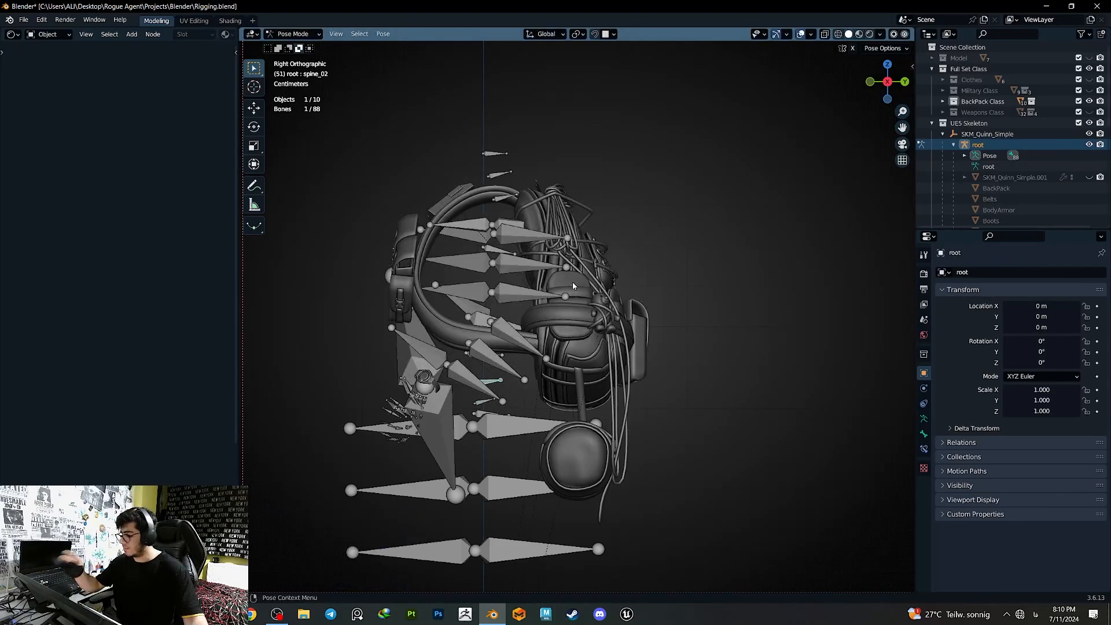
click(501, 320)
key(r)
click(645, 316)
key(ctrl+z)
- Test how the backpack and rope follow spine_05 with several trackball rotations, undoing each one
middle_drag(644, 316, 703, 365)
click(450, 231)
key(r)
key(r)
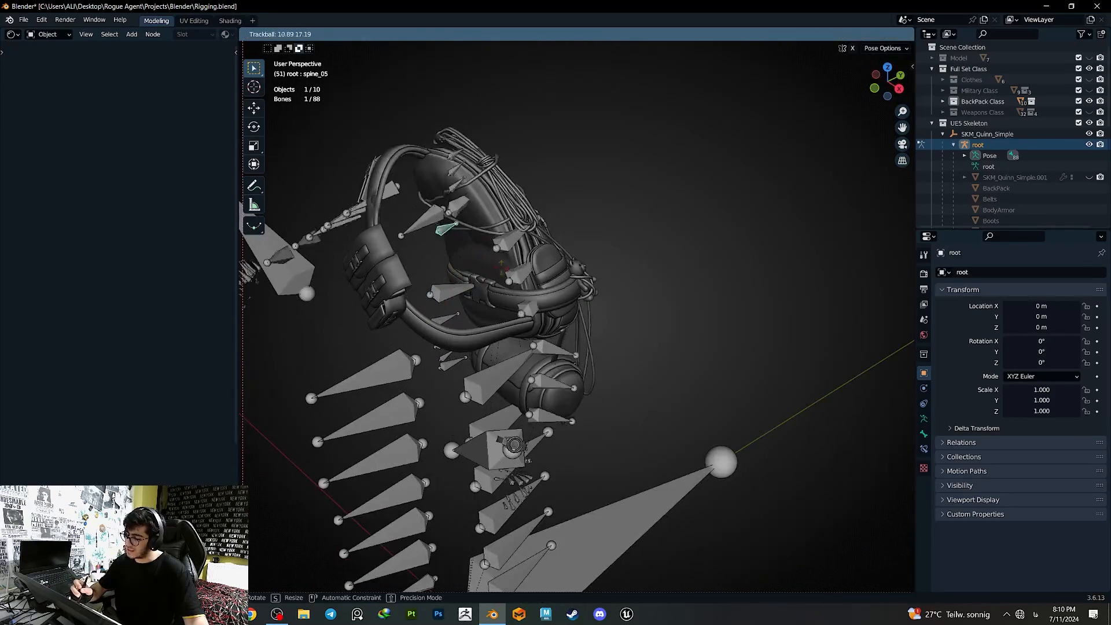
click(480, 248)
key(ctrl+z)
shift+middle_drag(486, 237, 568, 321)
key(r)
key(r)
click(519, 349)
key(ctrl+z)
key(r)
key(r)
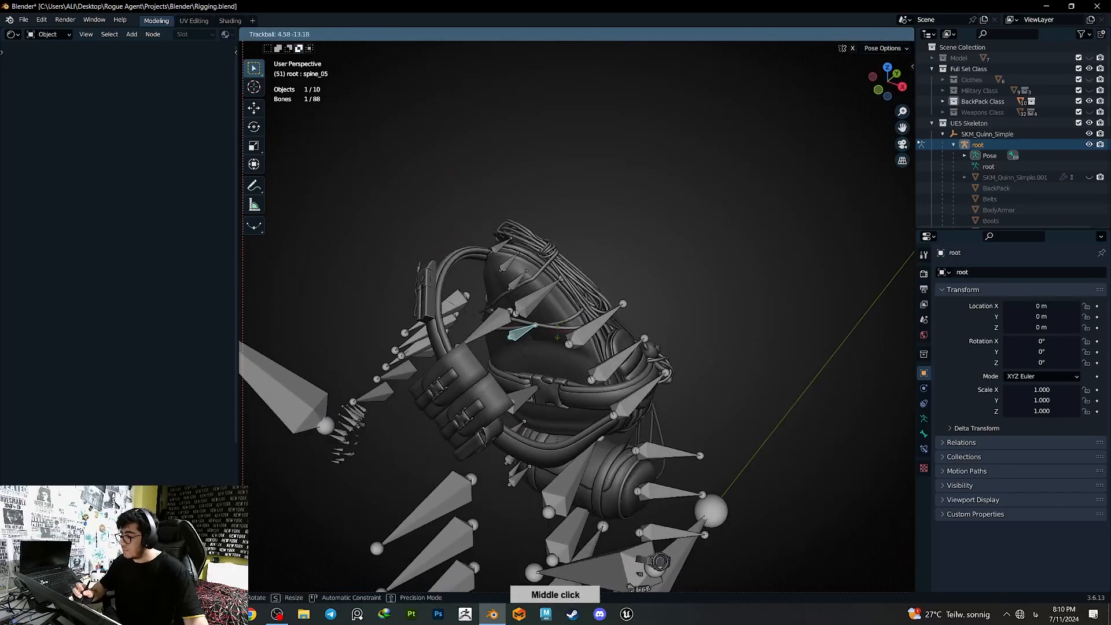
click(567, 308)
key(ctrl+z)
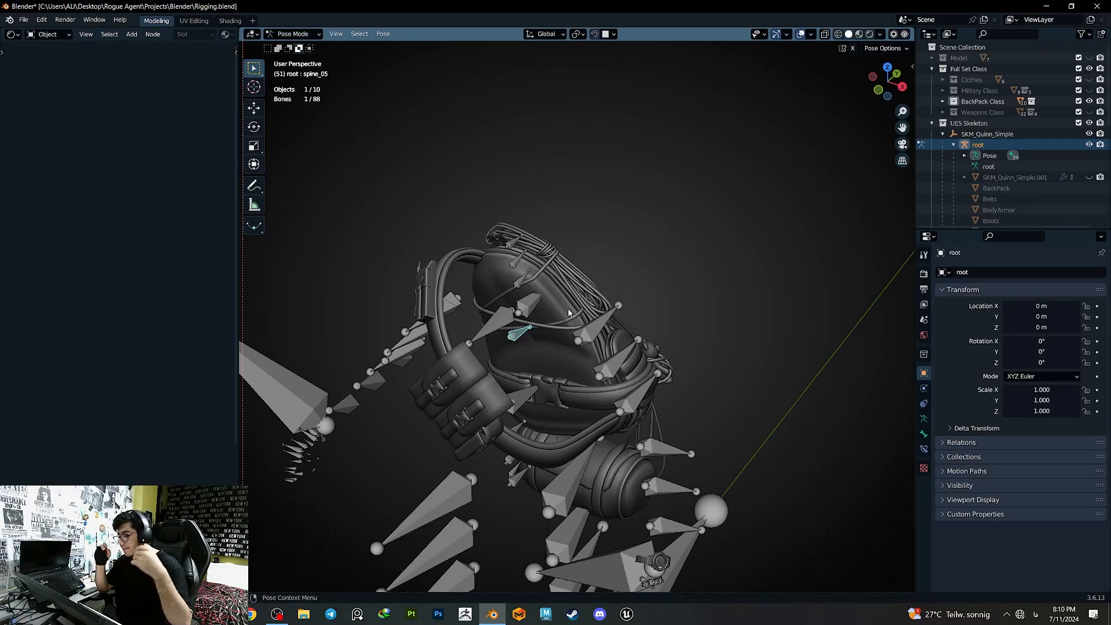
- Examine the backpack from behind and from the side, then repeat the trackball rotation of spine_05 and undo it
middle_drag(568, 308, 672, 346)
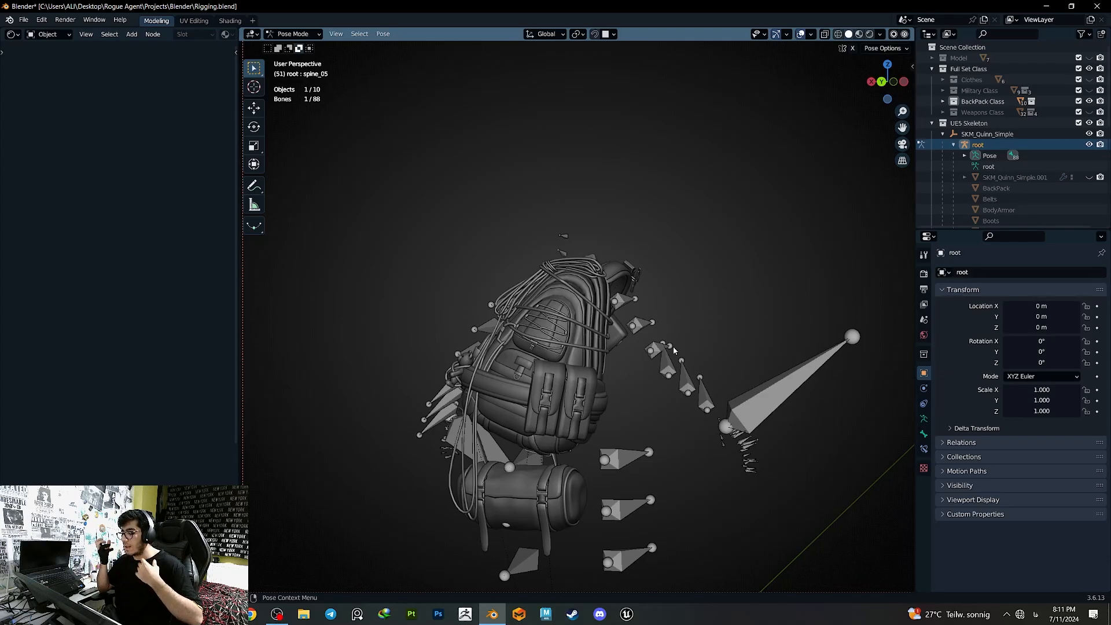
middle_drag(570, 317, 583, 300)
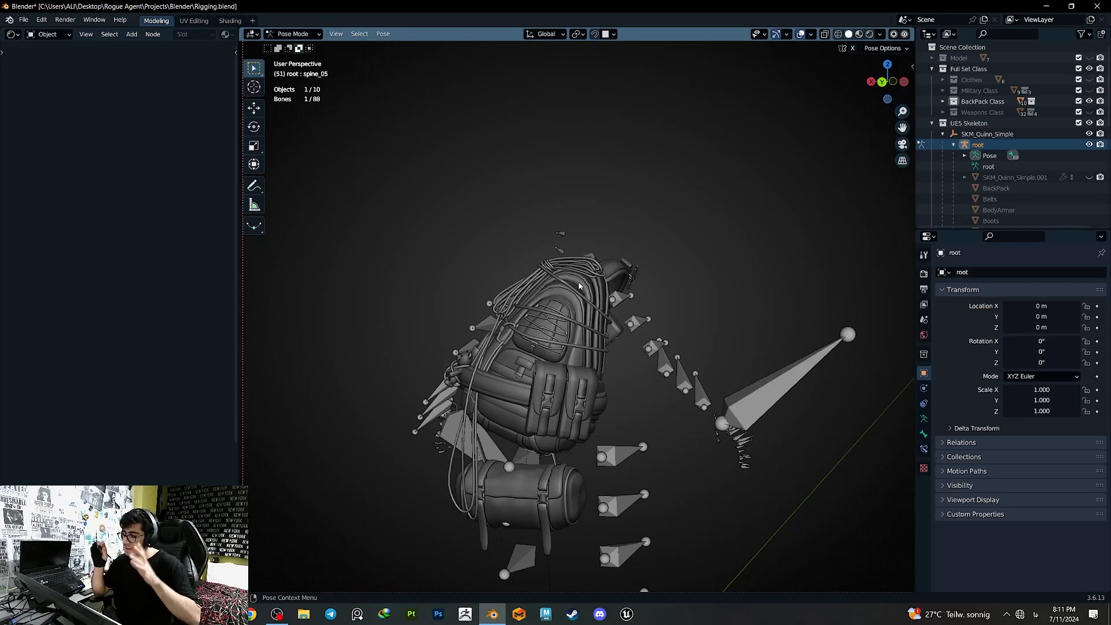
middle_drag(579, 286, 558, 359)
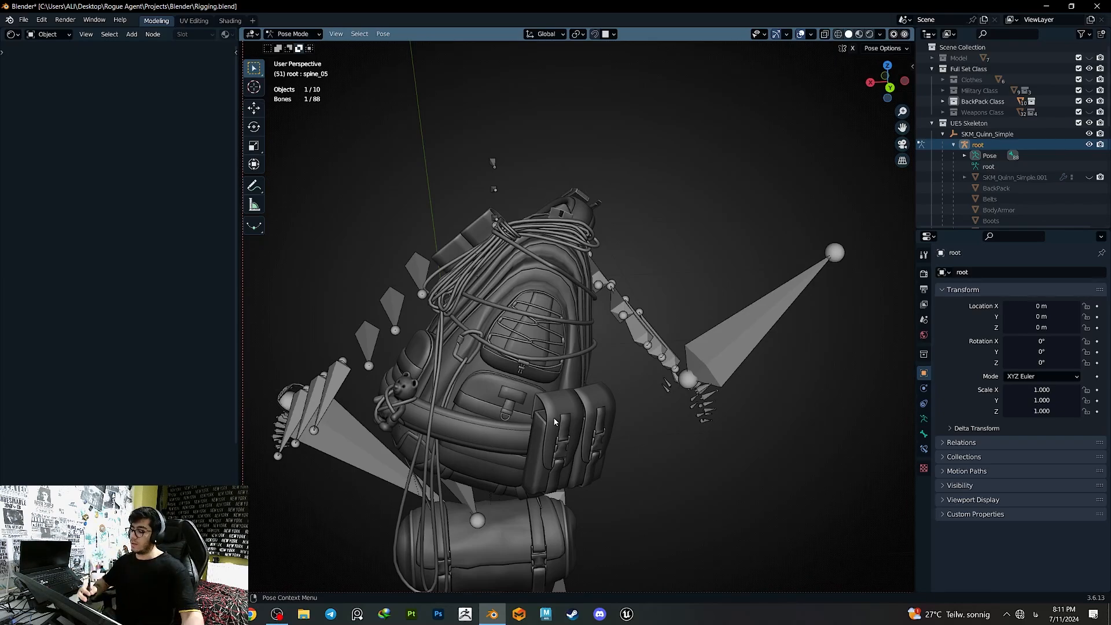
middle_drag(554, 421, 689, 353)
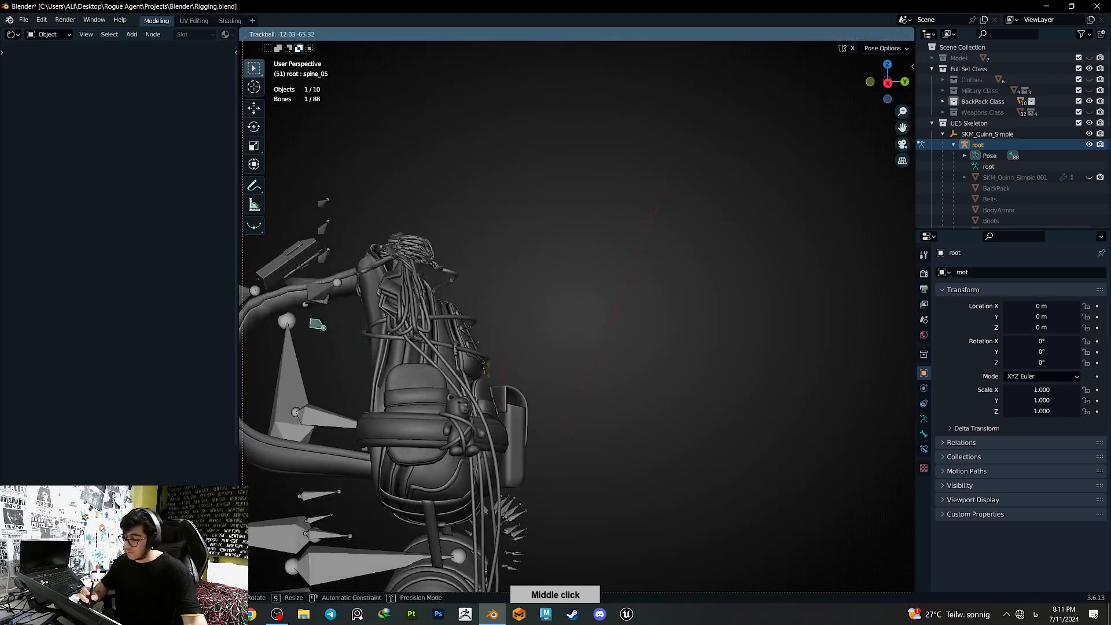
click(487, 368)
key(ctrl+z)
- Try a trackball rotation on lowerarm_twist_02_r and undo it
click(347, 341)
middle_drag(460, 412, 430, 432)
key(r)
key(r)
click(504, 371)
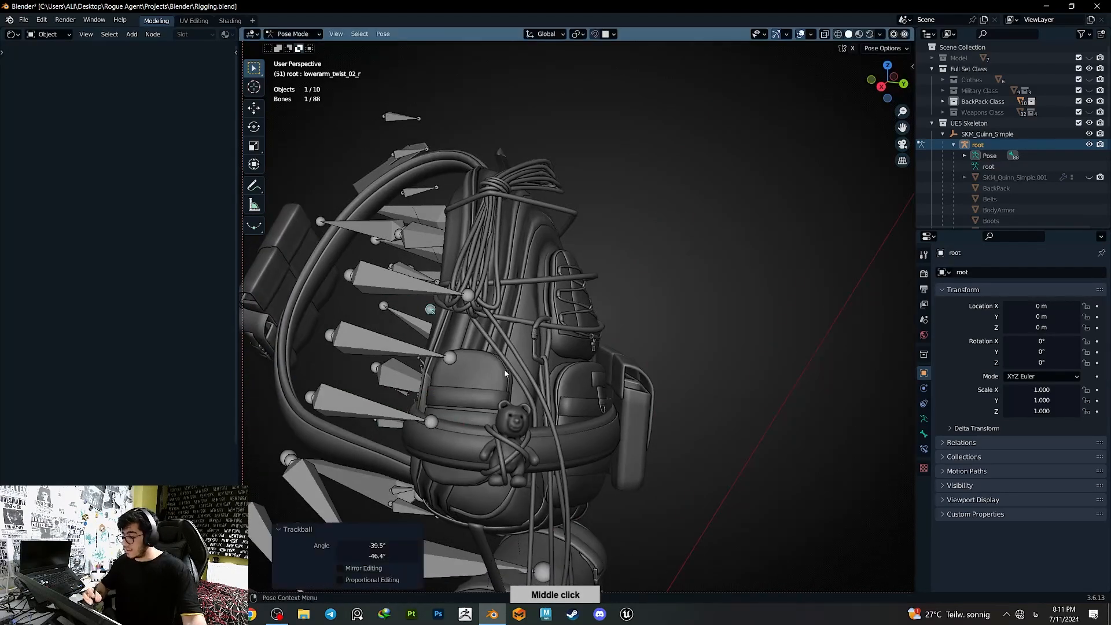
key(ctrl+z)
scroll(504, 374, down, 4)
mouse_move(509, 376)
middle_down()
mouse_move(535, 385)
mouse_move(499, 391)
middle_up()
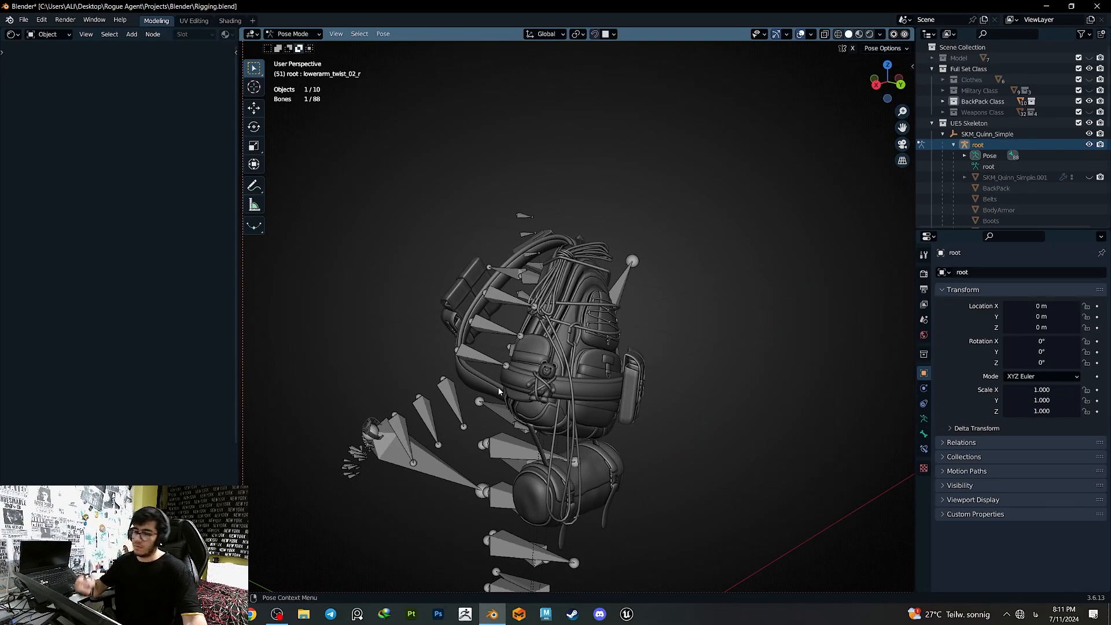
- Return the armature to Object Mode and save the file
click(292, 34)
click(287, 44)
middle_drag(612, 415, 639, 457)
click(647, 442)
scroll(647, 442, up, 3)
click(640, 456)
right_click(636, 453)
key(Escape)
key(ctrl+s)
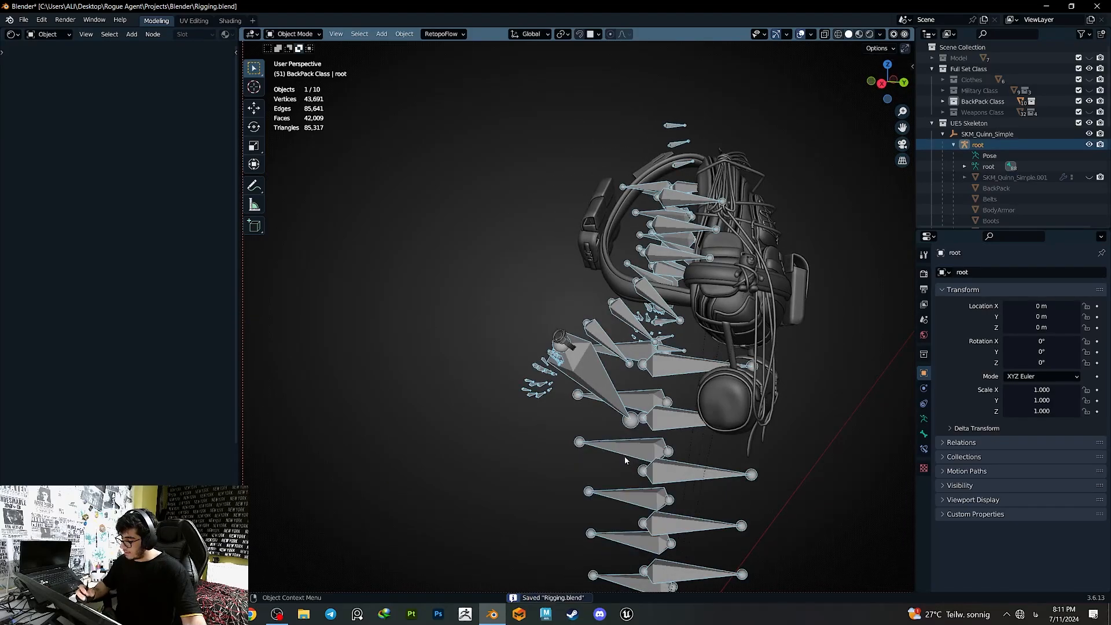
- Put the armature back in Pose Mode and test-move the pelvis bone from two angles, undoing each move
key(q)
click(611, 453)
key(q)
click(600, 445)
key(q)
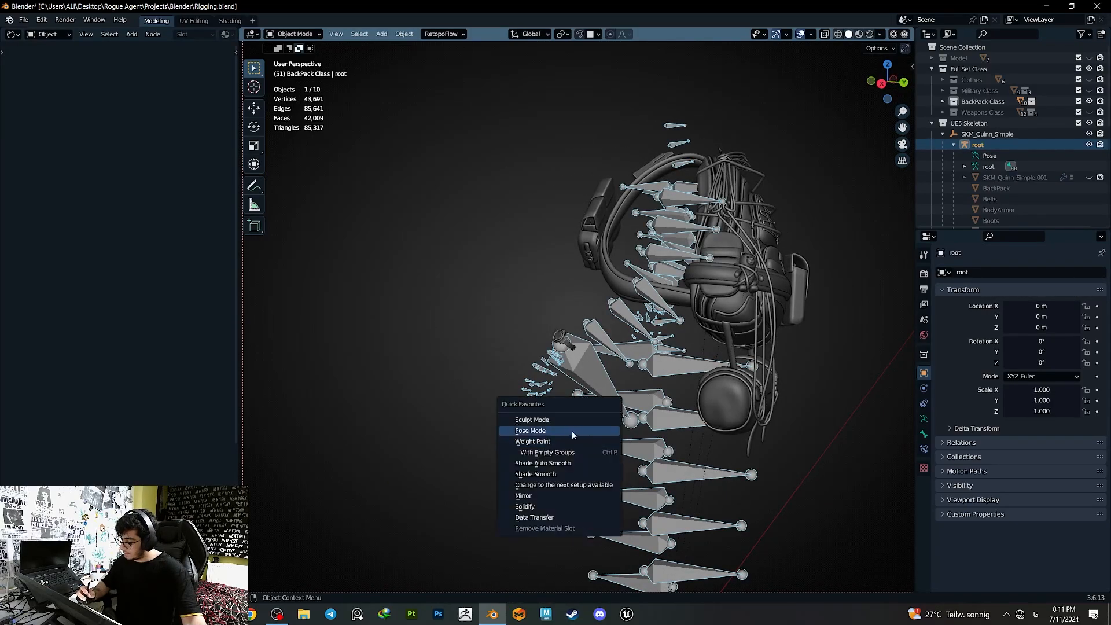
click(572, 434)
middle_drag(626, 427, 665, 429)
click(641, 344)
key(g)
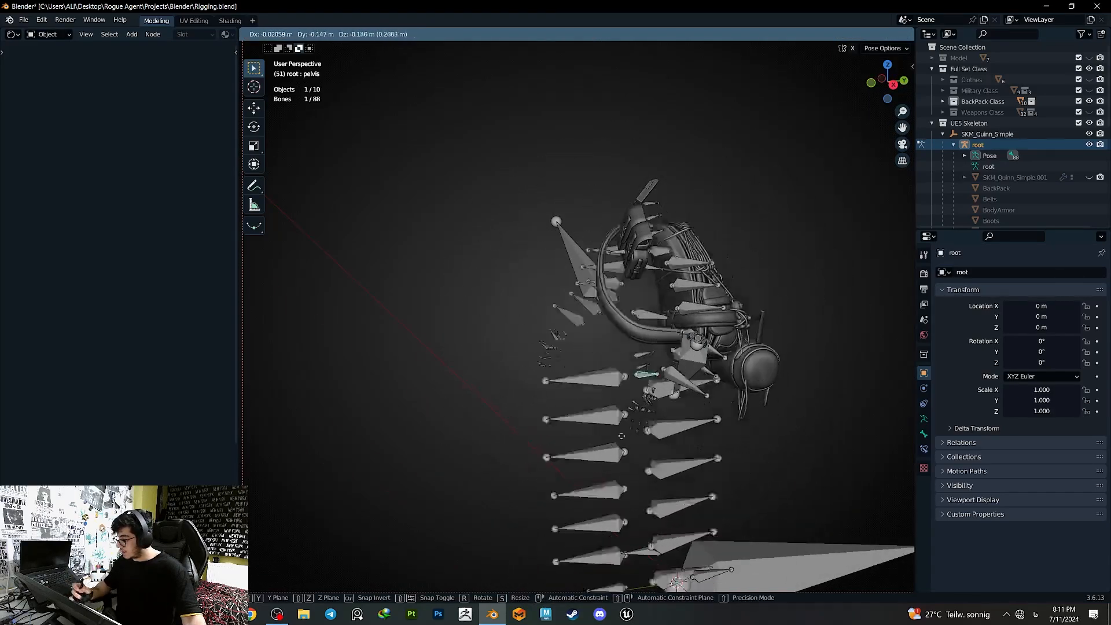
click(728, 412)
key(ctrl+z)
middle_drag(705, 412, 774, 399)
key(g)
click(821, 382)
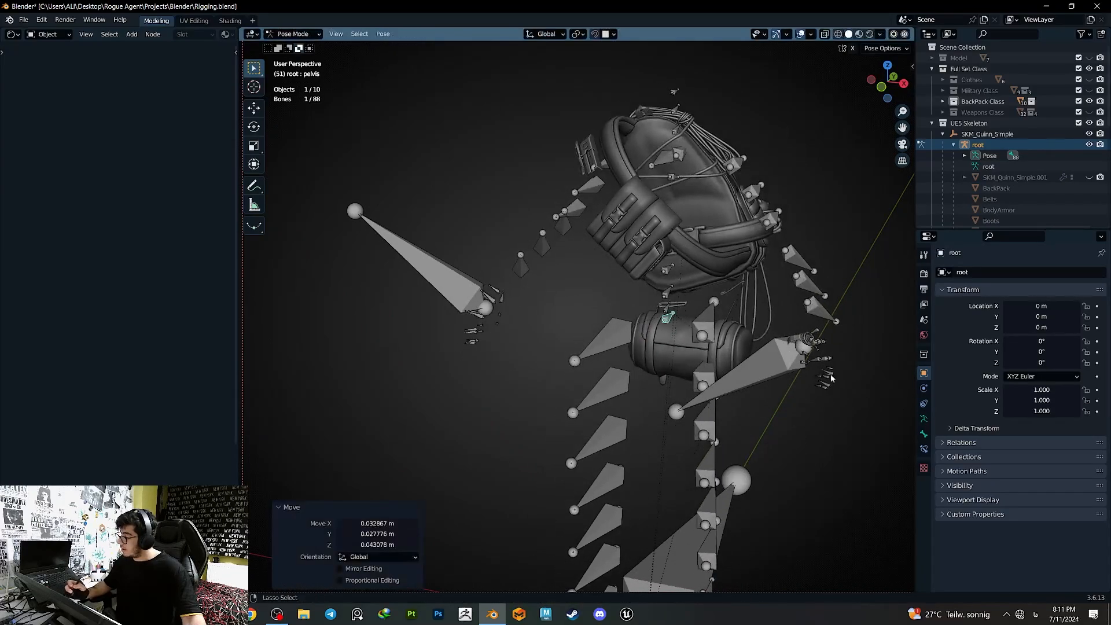
key(ctrl+z)
- Return to Object Mode, select the root armature together with the watch, and put the watch in Weight Paint mode
scroll(835, 370, up, 5)
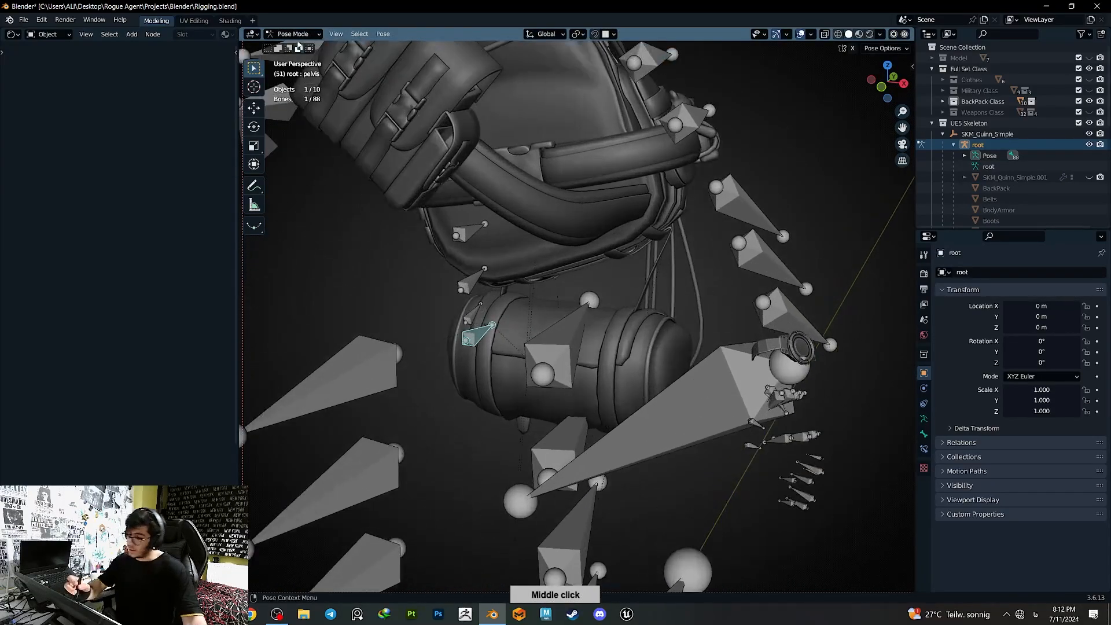
click(296, 35)
click(297, 49)
shift+middle_drag(778, 360, 650, 376)
click(665, 365)
shift+click(666, 370)
key(q)
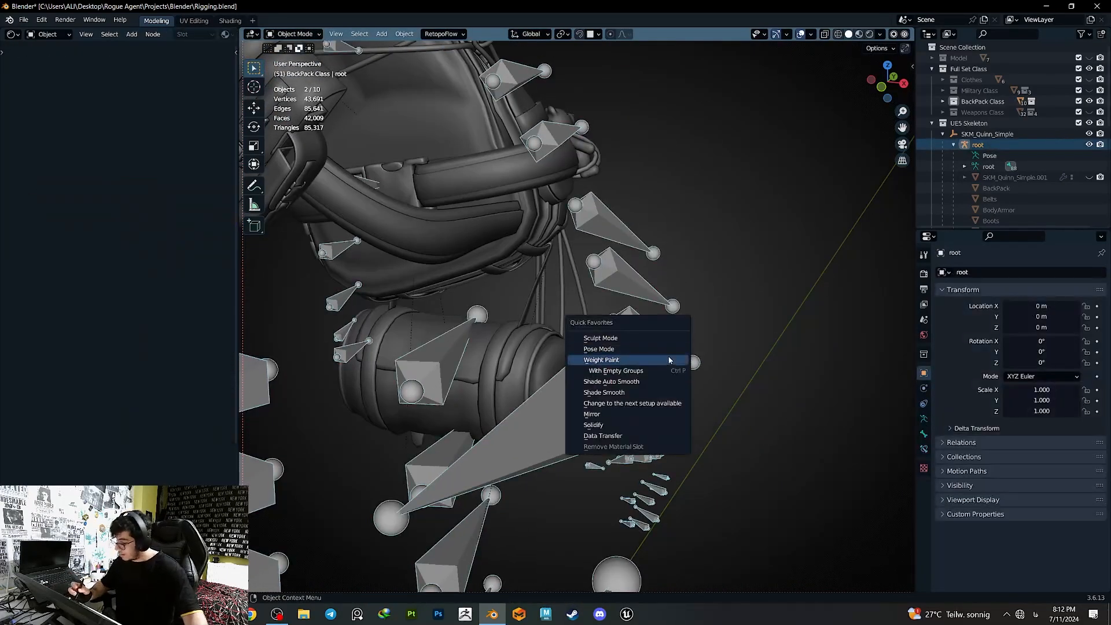
shift+right_click(644, 368)
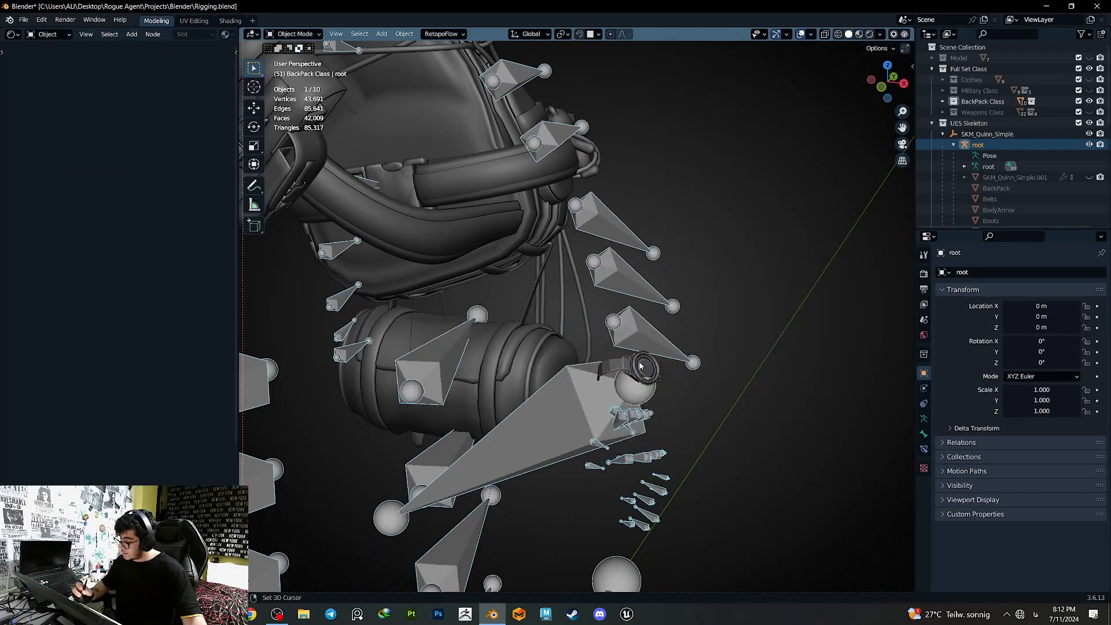
shift+click(641, 366)
key(q)
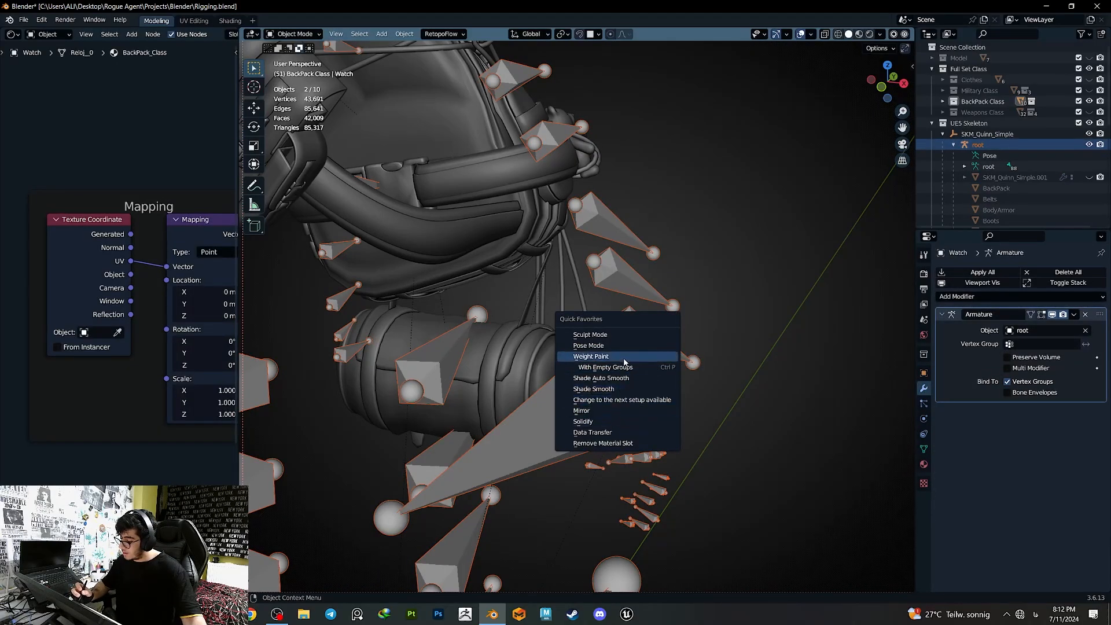
click(590, 357)
- Assign all of the watch's vertices to the hand_l vertex group with weight 1.000
middle_drag(702, 377, 651, 316)
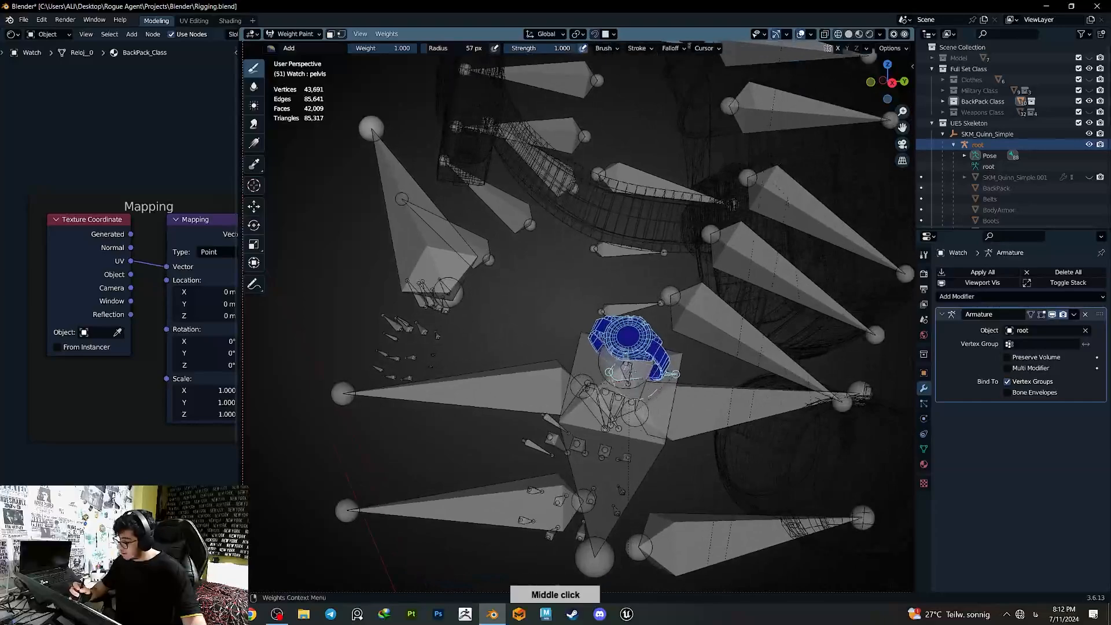
middle_drag(671, 374, 670, 397)
key(Tab)
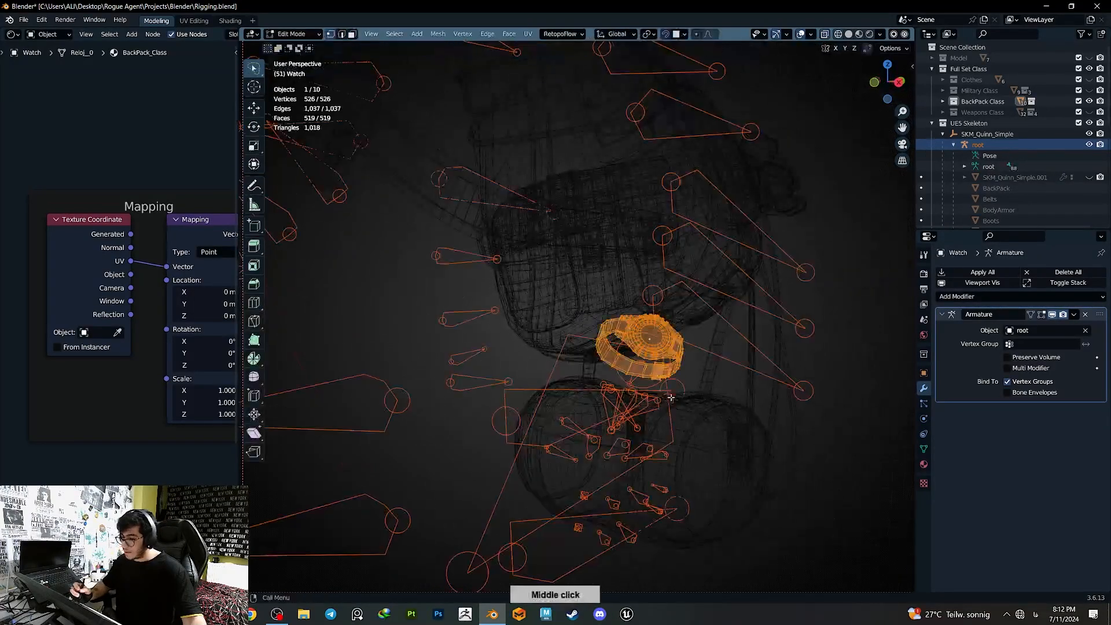
click(924, 449)
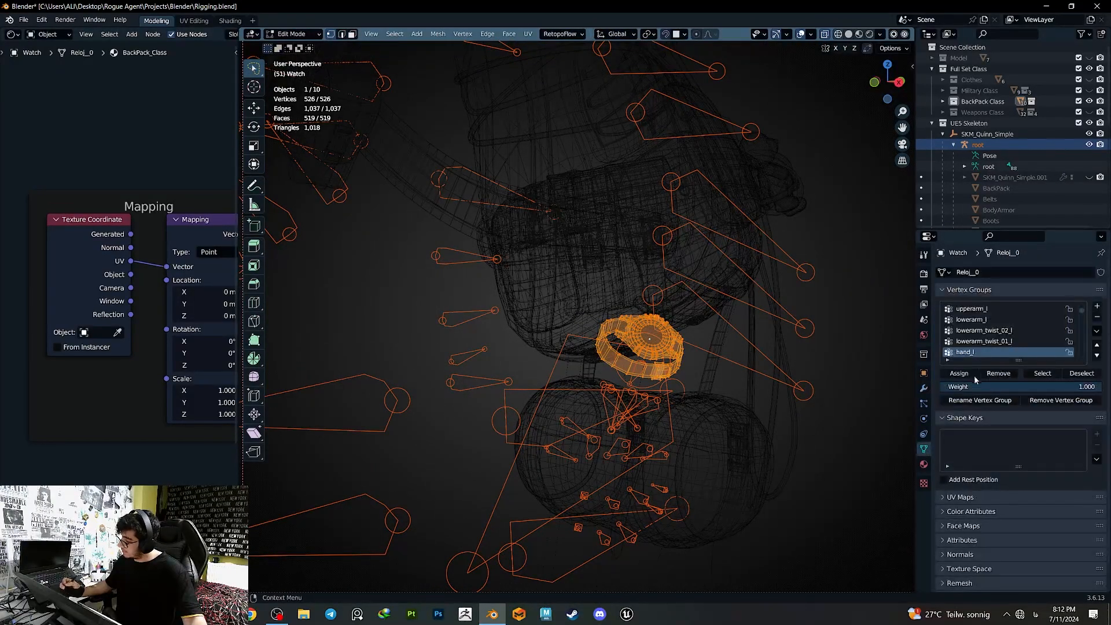
key(Tab)
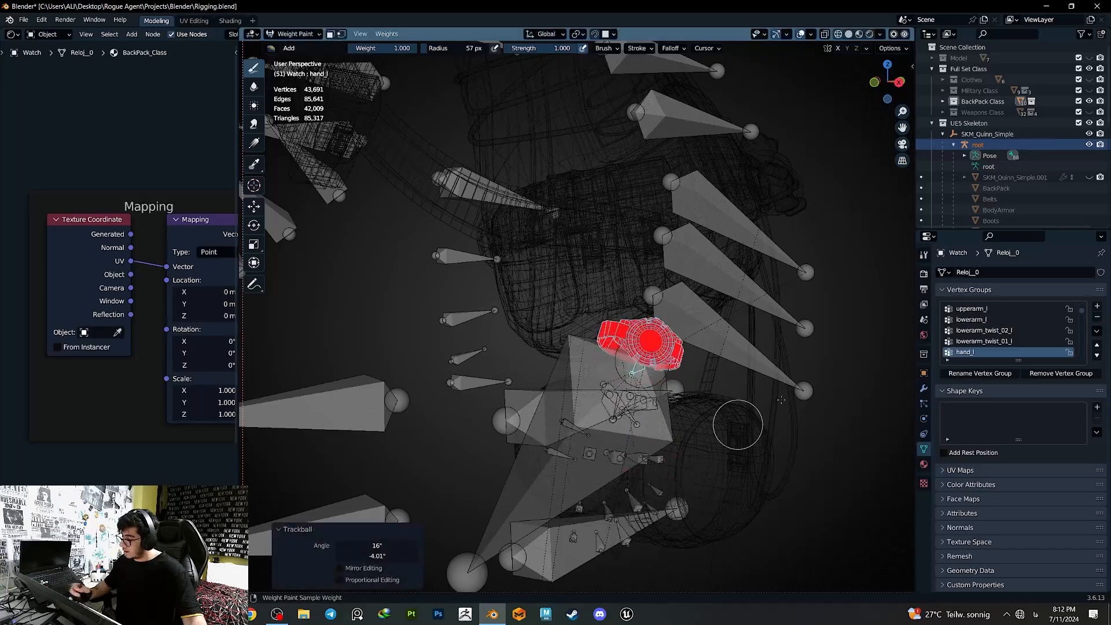
- Return the watch to Object Mode and save the file
click(294, 34)
click(306, 46)
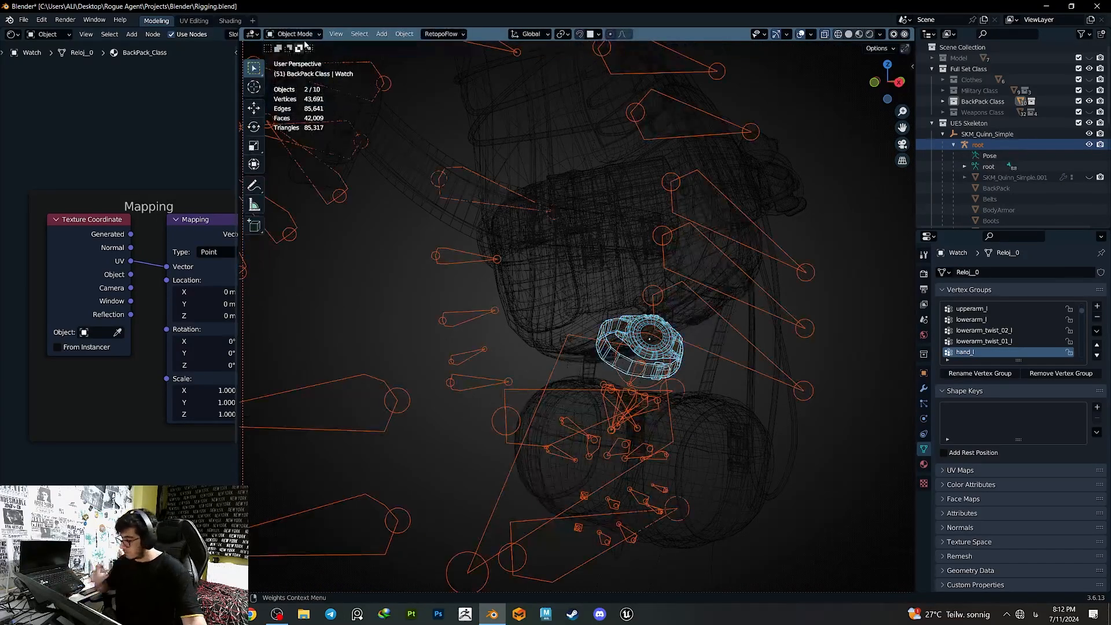
middle_drag(555, 347, 545, 386)
key(ctrl+s)
scroll(774, 357, down, 2)
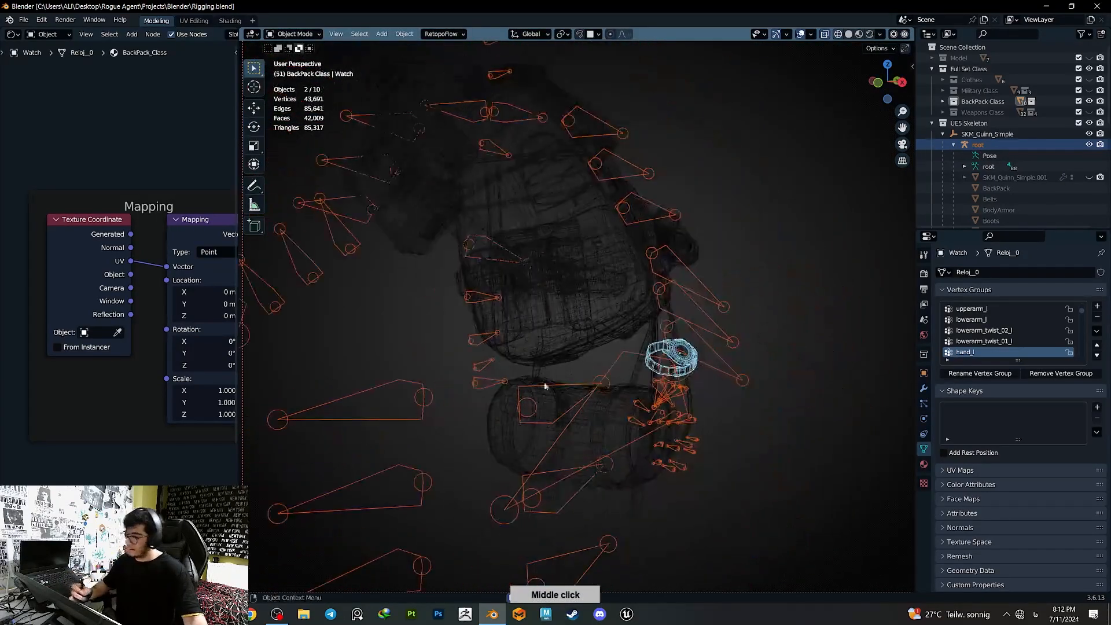
- Turn off wireframe shading in the viewport, cancel the started move, and select only the root armature
click(305, 34)
click(305, 47)
mouse_move(541, 312)
ctrl+middle_down()
mouse_move(628, 429)
mouse_move(579, 423)
mouse_move(539, 442)
mouse_move(662, 420)
mouse_move(608, 440)
mouse_move(619, 397)
mouse_move(537, 403)
ctrl+middle_up()
key(shift+z)
click(562, 421)
click(587, 394)
key(g)
right_click(641, 435)
shift+click(463, 358)
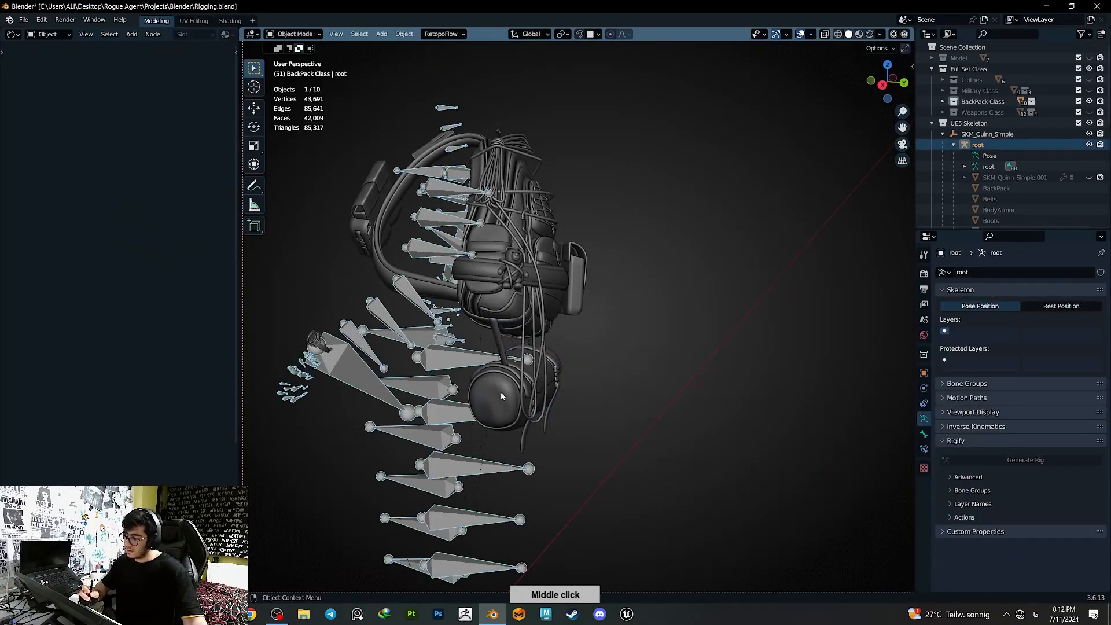
- Parent the Hazard roll beneath the backpack to the root armature with empty groups and put it in Weight Paint mode
key(q)
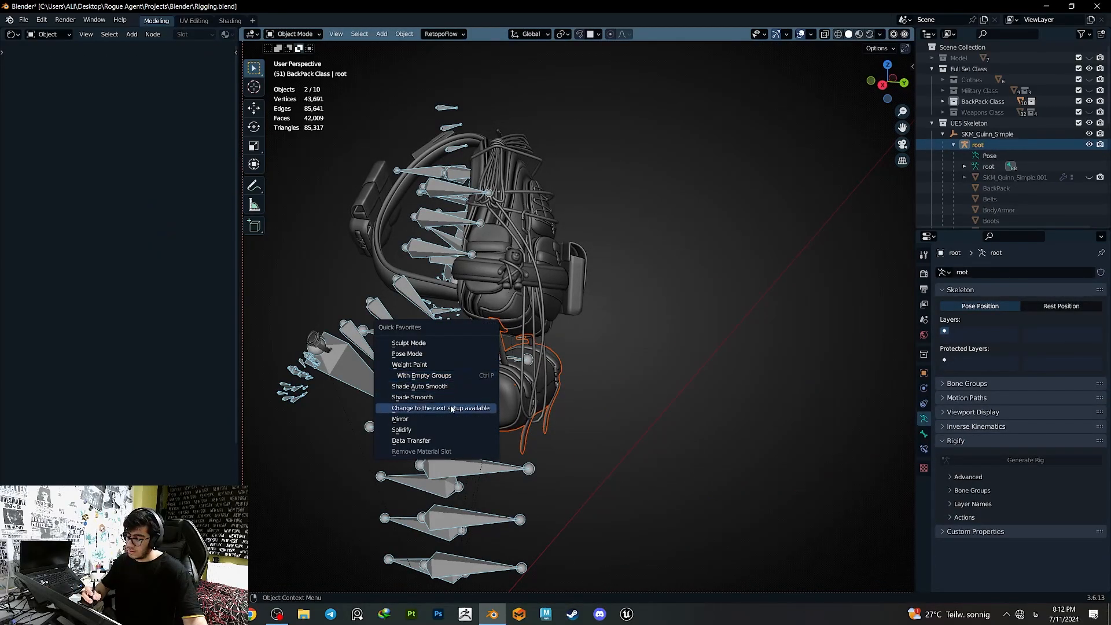
key(q)
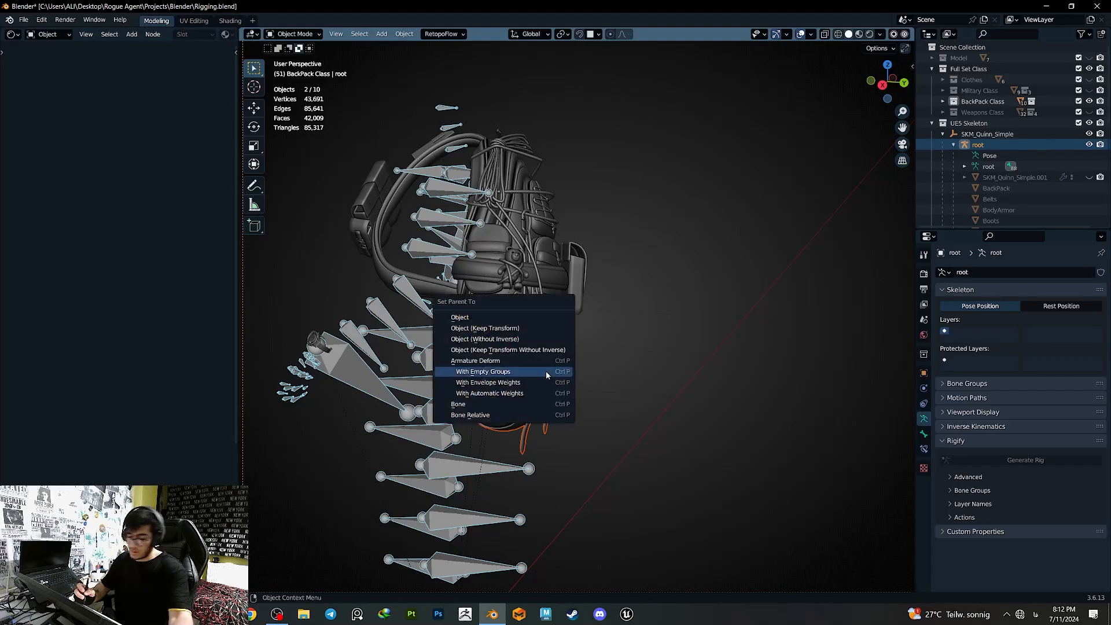
click(546, 371)
shift+click(497, 397)
key(q)
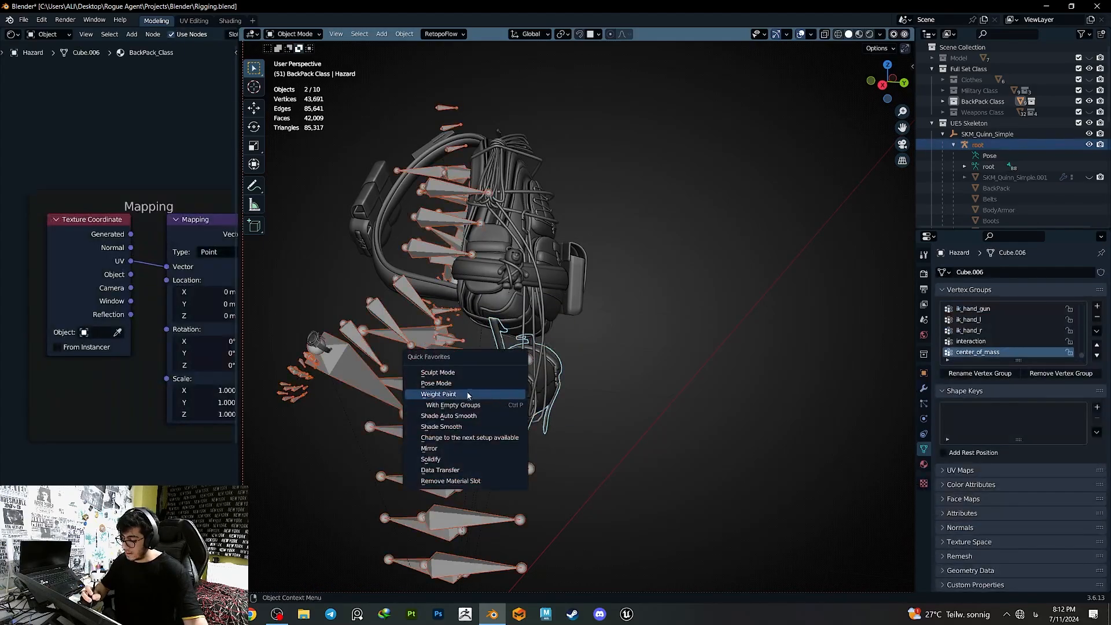
click(500, 393)
- Assign all of the Hazard roll's vertices to spine_01 with weight 1.000 and try rotating the bone, cancelling the rotation
middle_drag(480, 370, 442, 341)
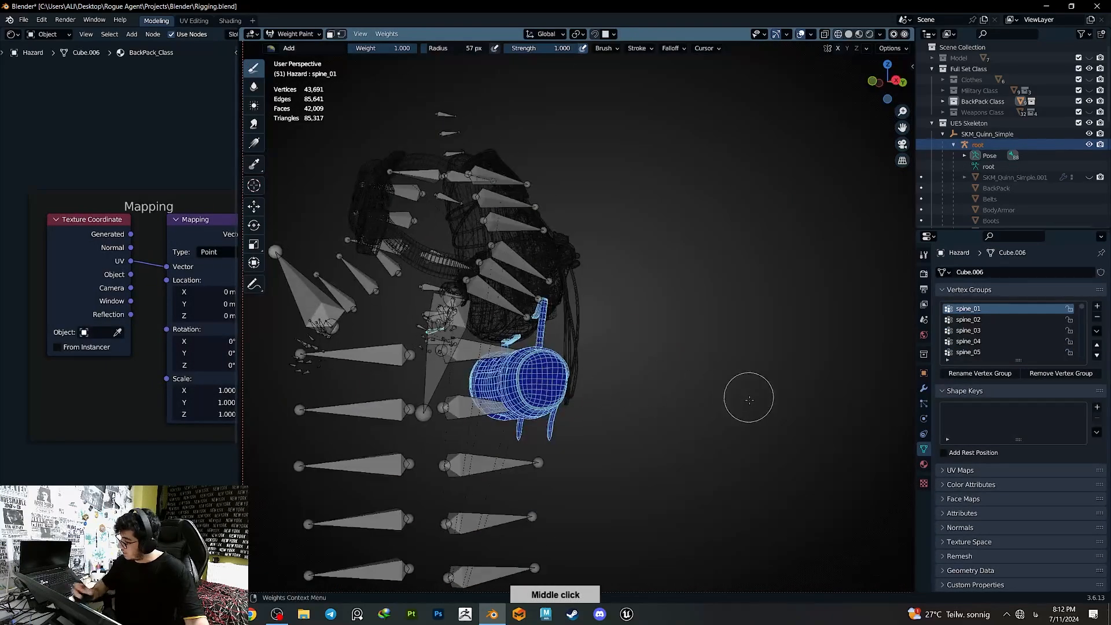
key(Tab)
click(956, 373)
key(Tab)
middle_drag(709, 479, 531, 451)
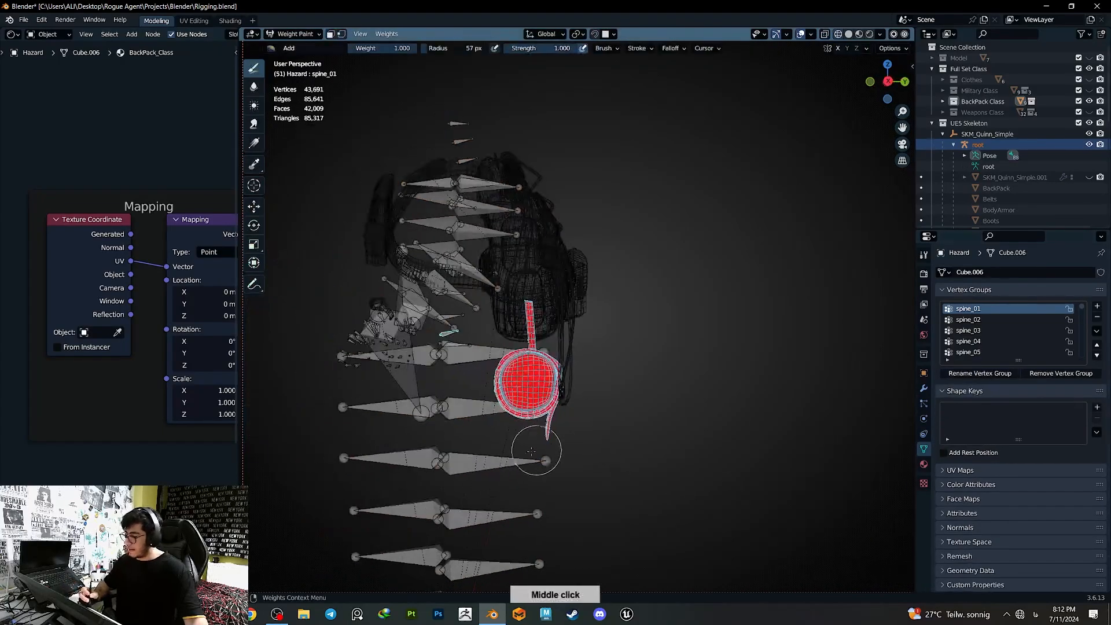
key(r)
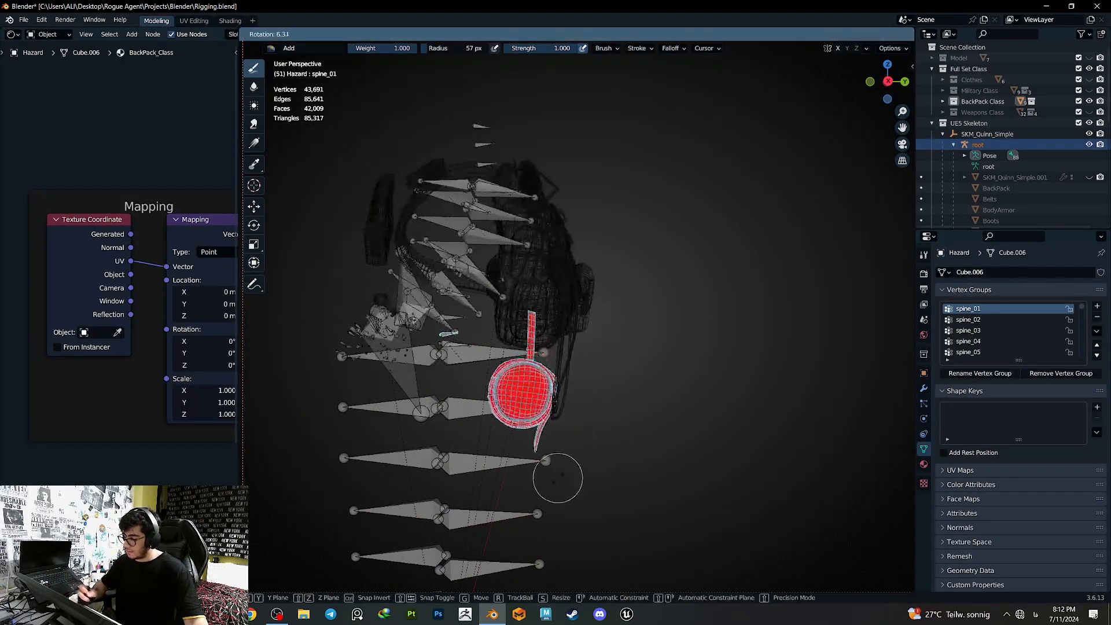
right_click(564, 357)
- Pick the pelvis bone and move it to test how the Hazard roll follows the skeleton
ctrl+click(454, 329)
scroll(463, 336, down, 2)
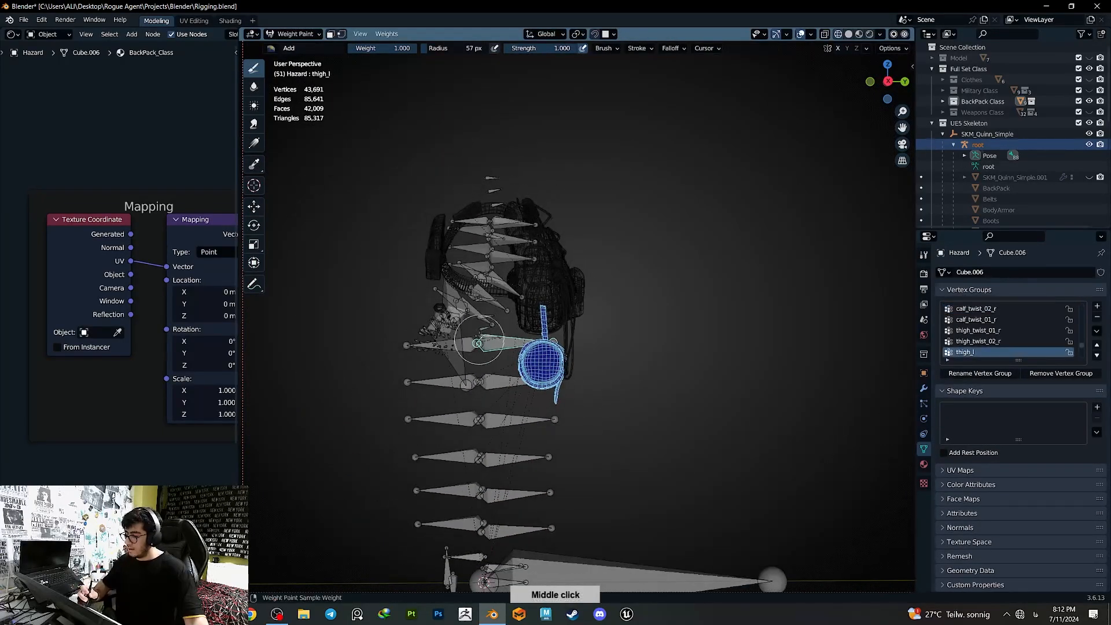
ctrl+click(479, 340)
middle_drag(480, 342, 544, 405)
key(g)
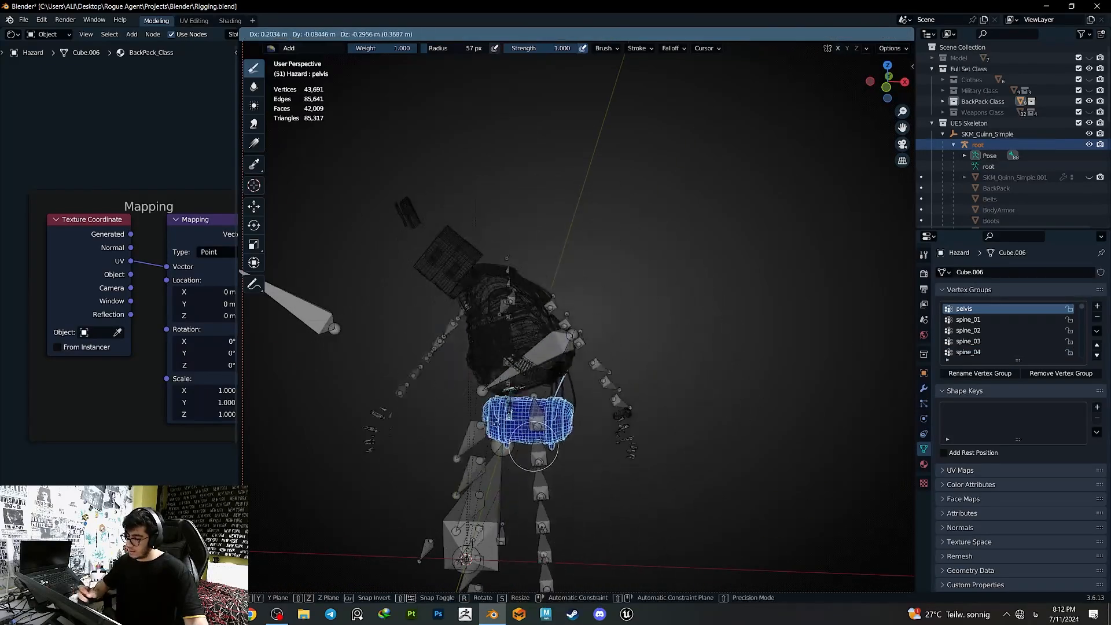
click(559, 343)
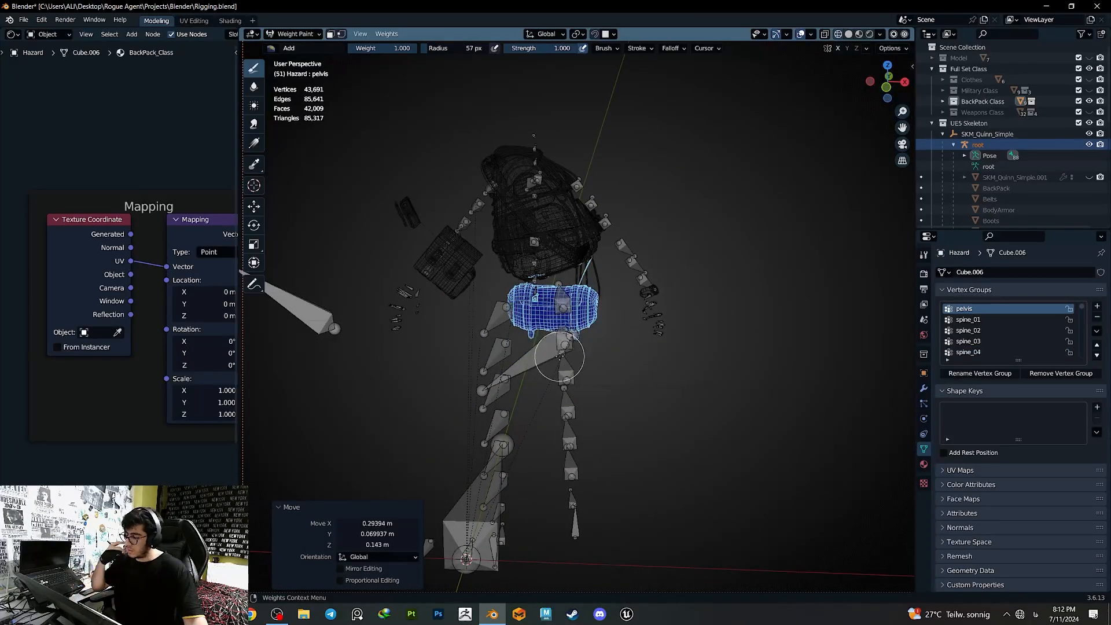
mouse_move(560, 357)
middle_down()
mouse_move(511, 356)
mouse_move(405, 296)
middle_up()
- Return the Hazard roll to Object Mode, then set up the radio on the root armature in Weight Paint mode with clavicle_r active
click(298, 35)
click(298, 46)
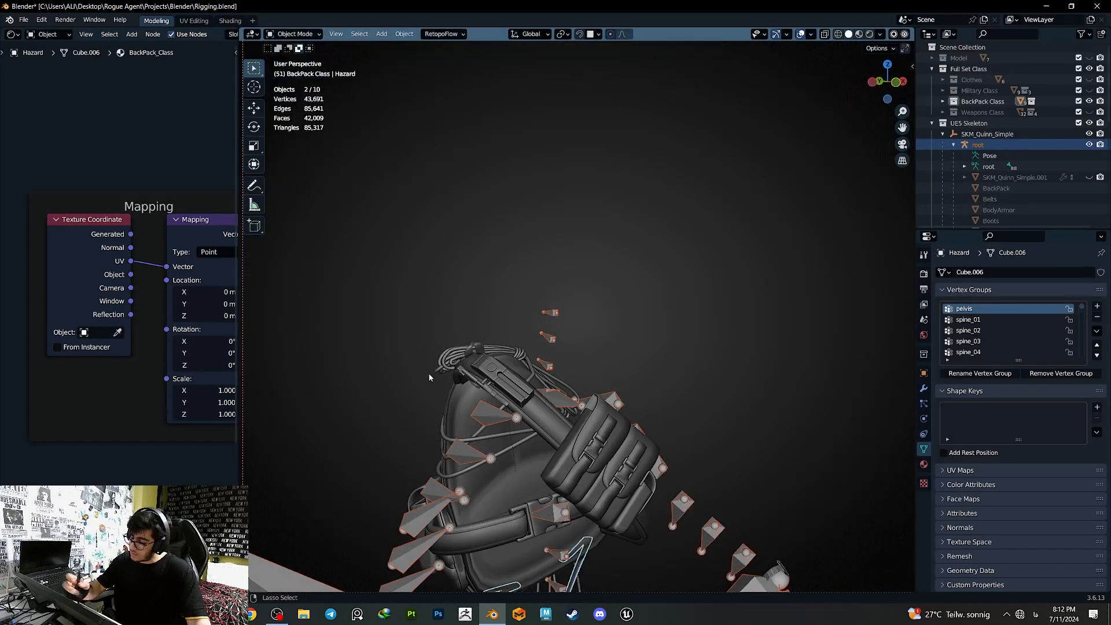
middle_drag(428, 373, 496, 353)
click(496, 352)
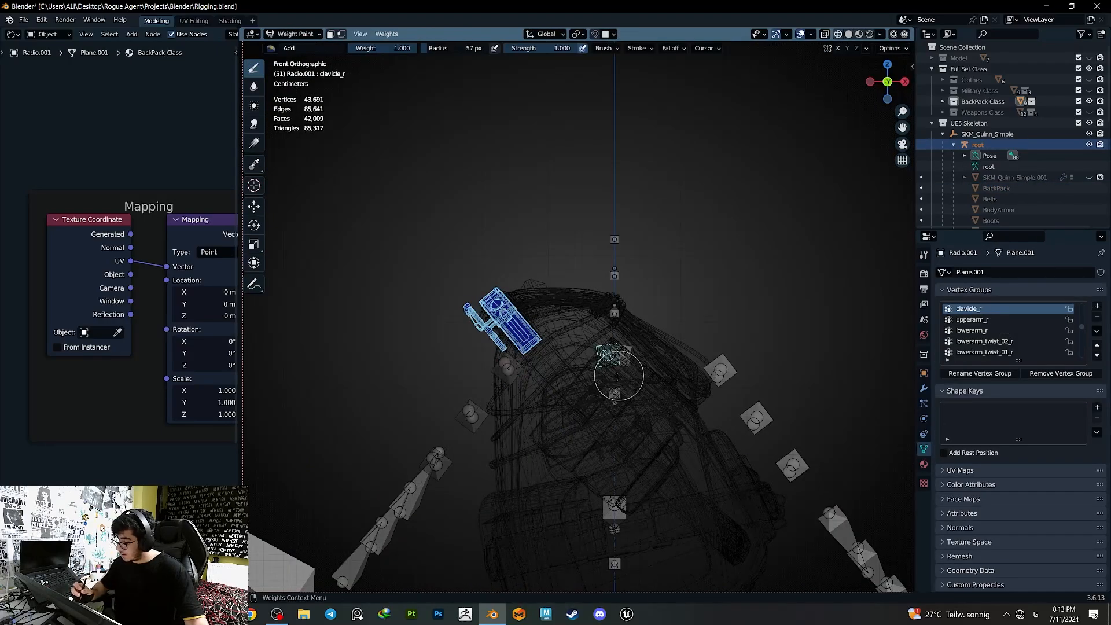
- Assign all of the radio's vertices to clavicle_r with weight 1.000, test-rotating the bone and undoing each rotation
key(r)
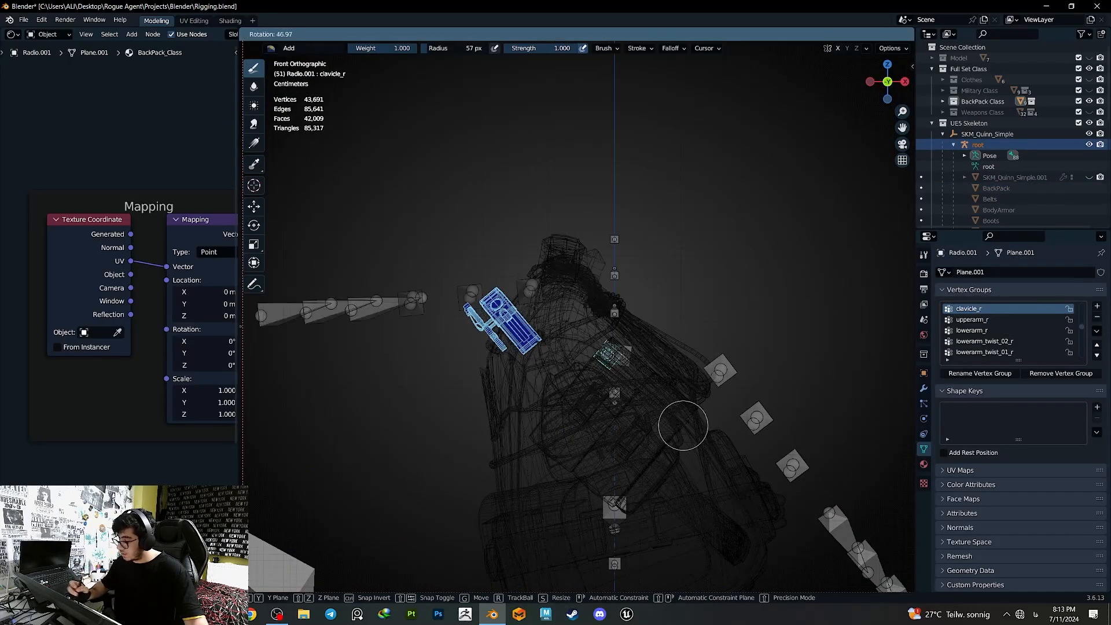
click(676, 422)
key(ctrl+z)
key(Tab)
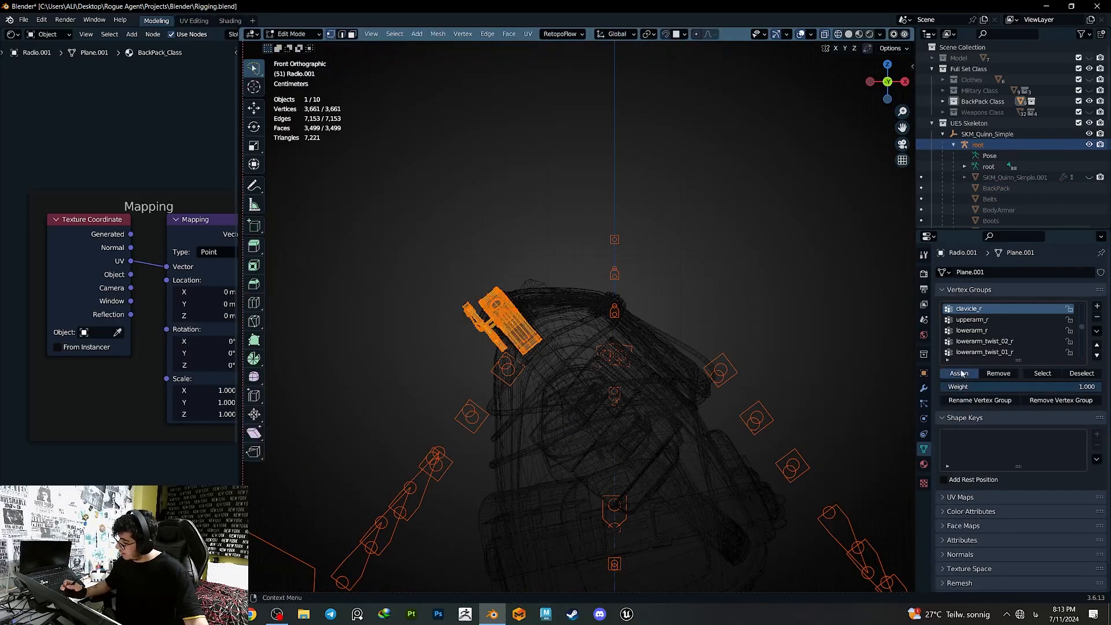
key(Tab)
key(r)
click(676, 393)
key(ctrl+z)
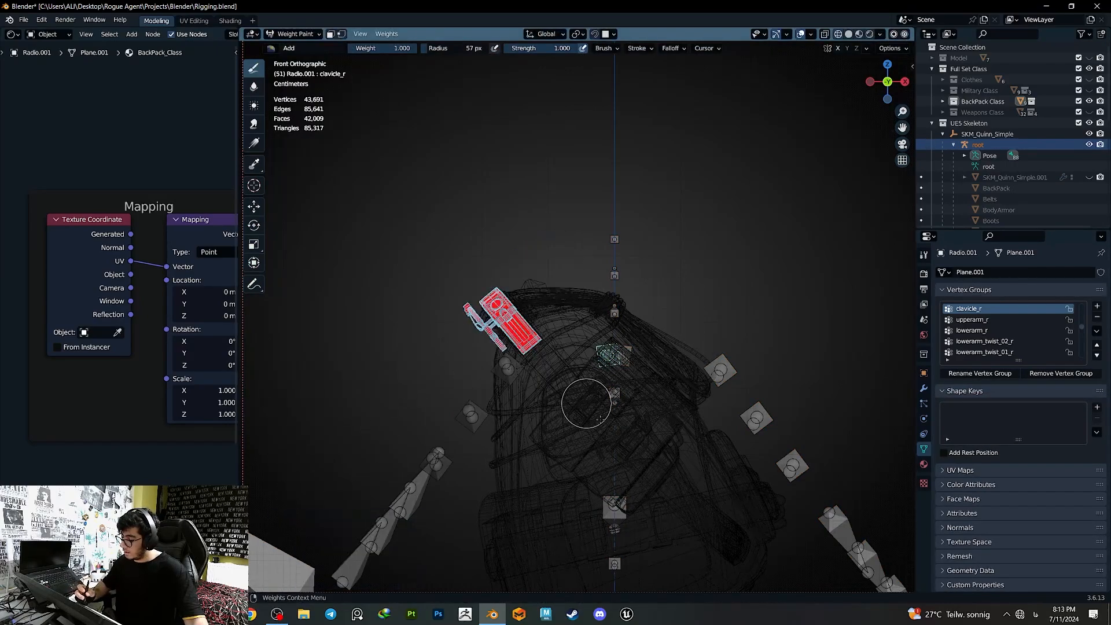
- Test-rotate the clavicle_r bone in the front view to check the radio's movement, and undo the rotations
middle_drag(600, 420, 605, 459)
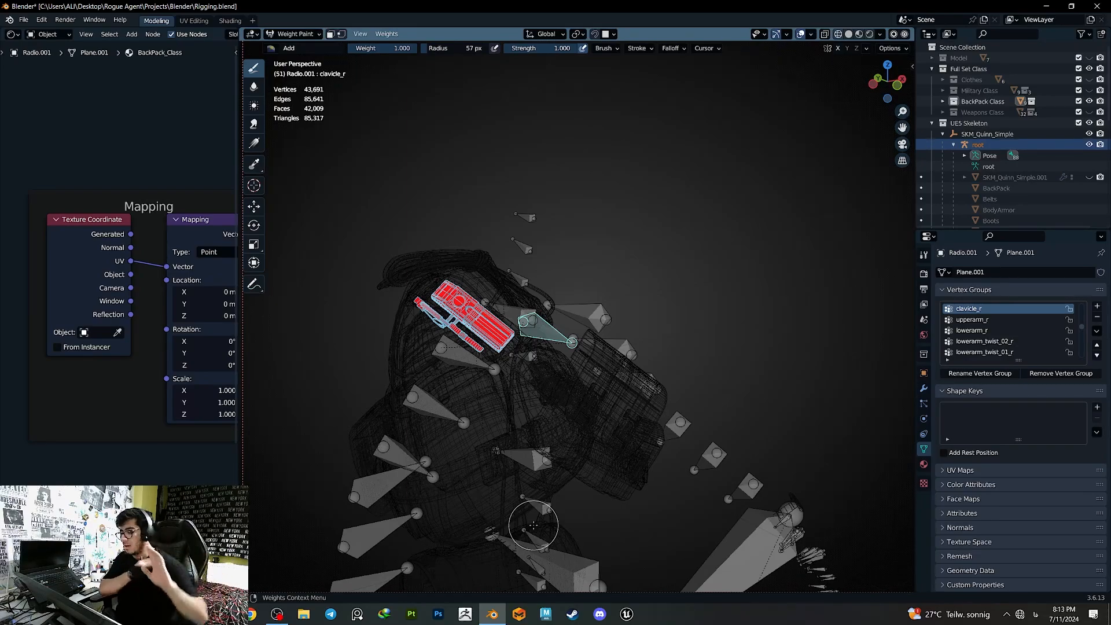
mouse_move(533, 525)
middle_down()
mouse_move(499, 515)
mouse_move(521, 527)
middle_up()
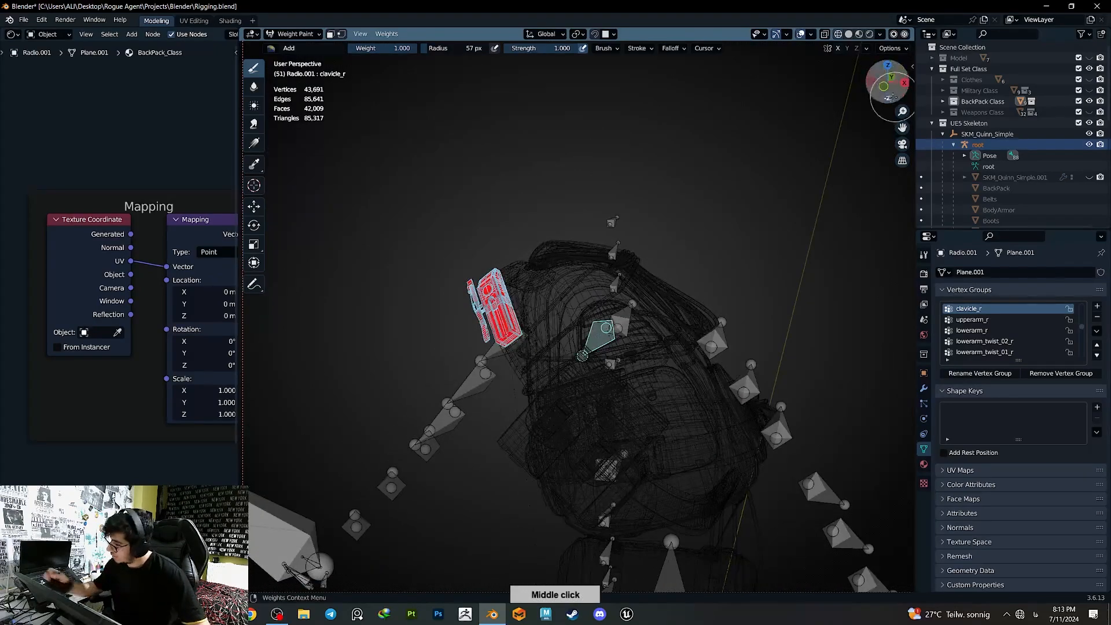
click(890, 93)
key(r)
click(696, 373)
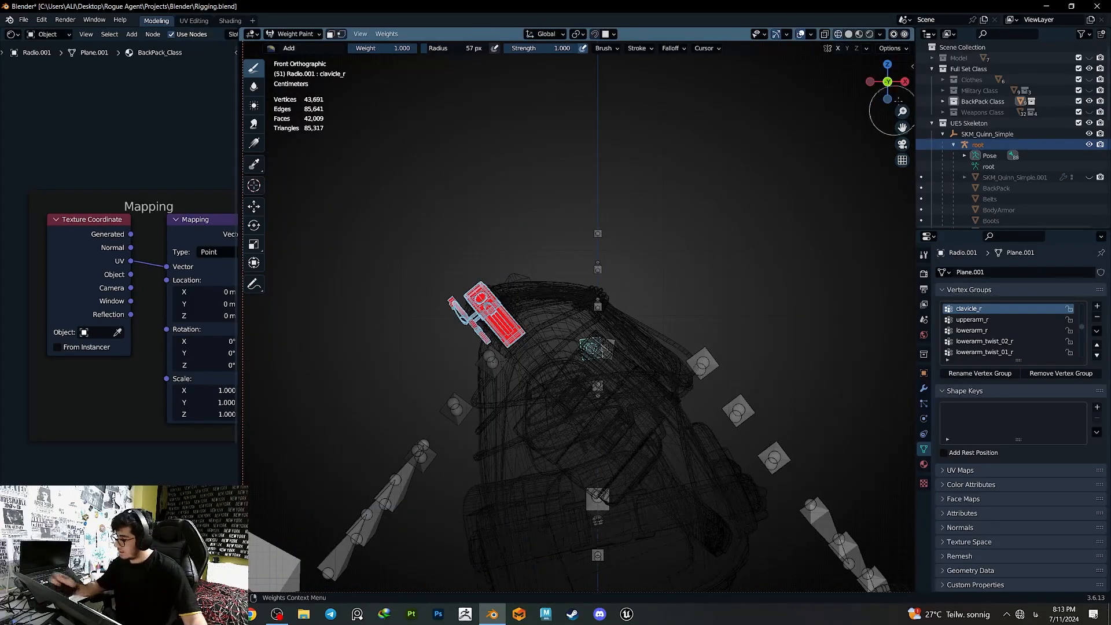
key(r)
click(690, 382)
key(ctrl+z)
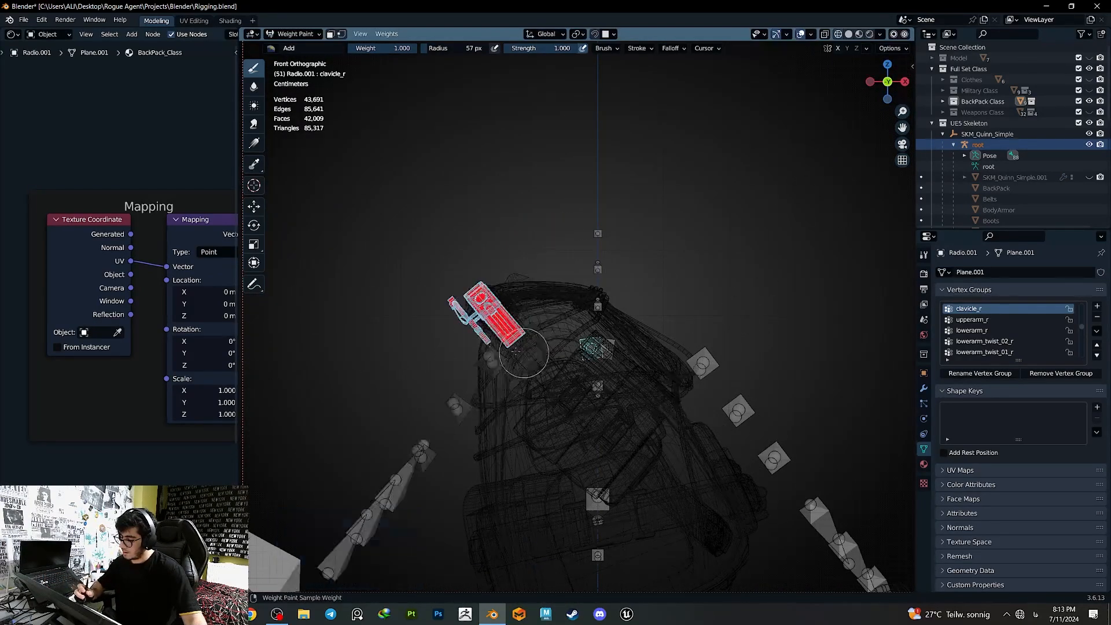
- Assign all of the radio's vertices to upperarm_r with weight 1.000, test-rotate that bone, and undo the rotation
ctrl+click(490, 360)
key(r)
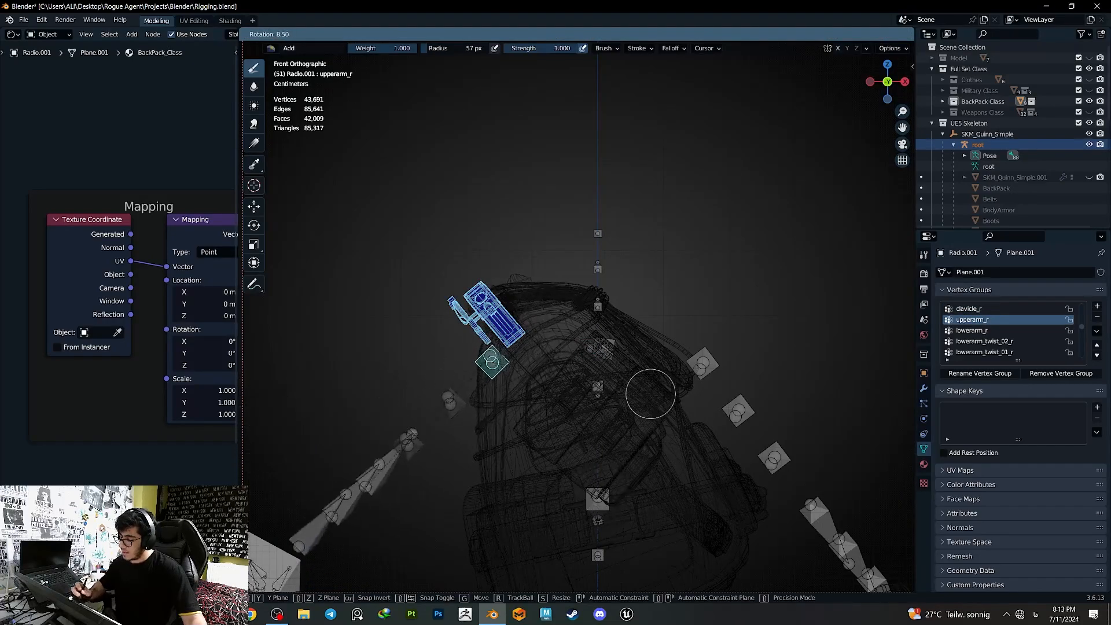
click(622, 427)
key(Tab)
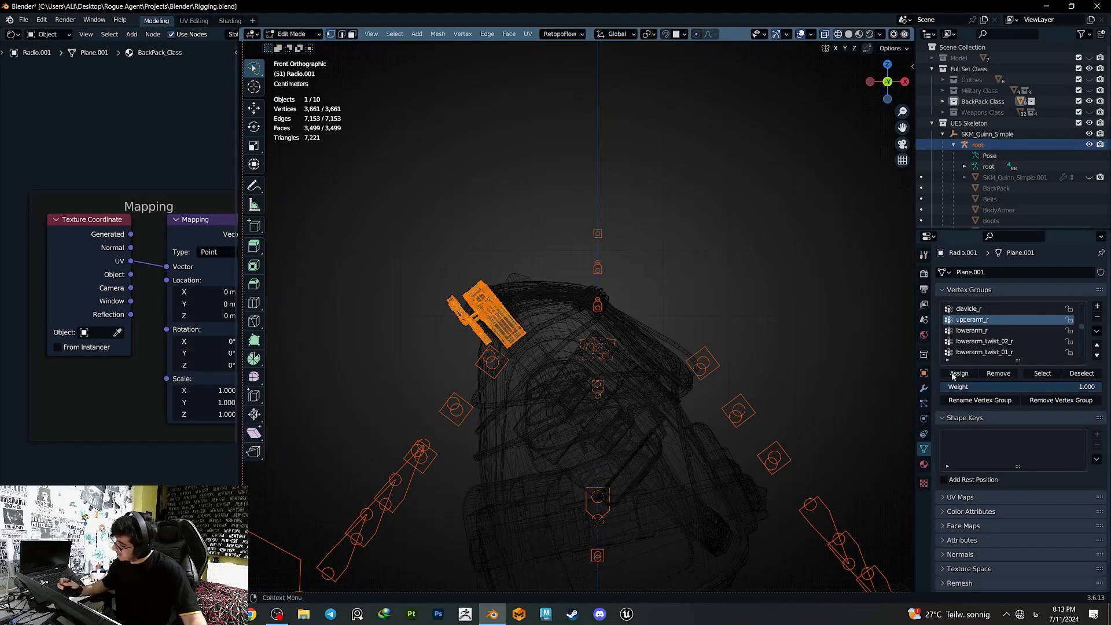
key(Tab)
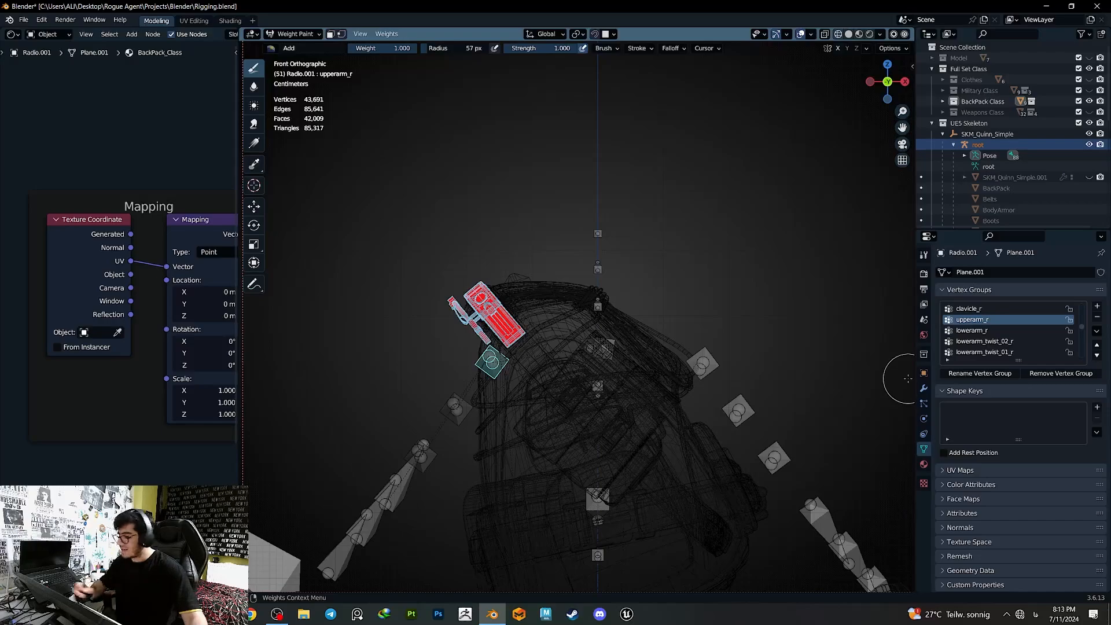
key(r)
click(621, 393)
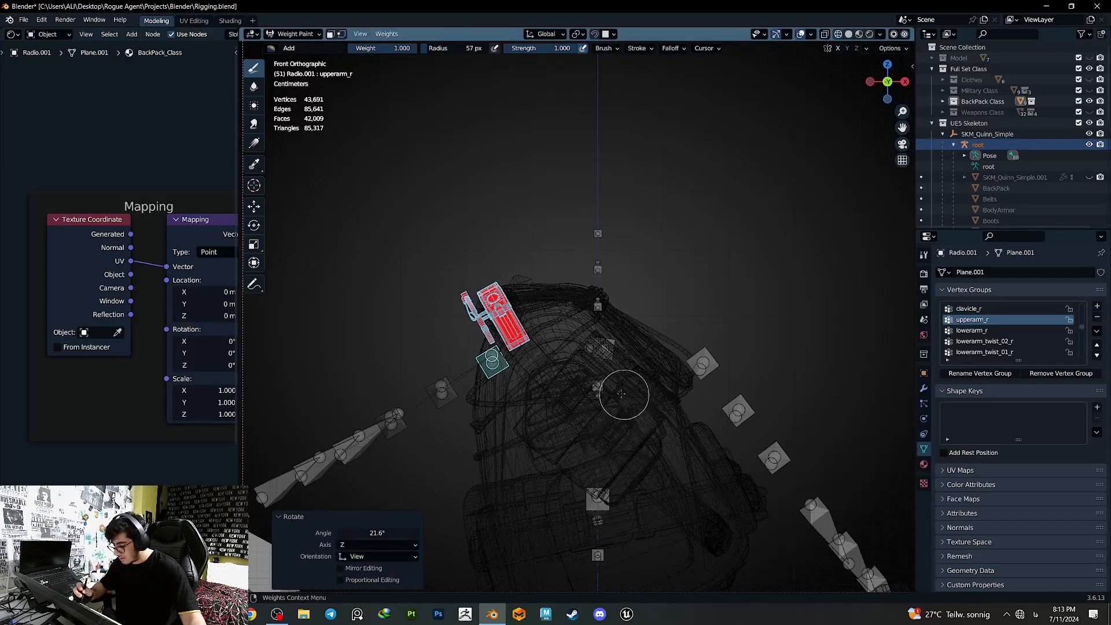
key(ctrl+z)
- Compare the radio's movement by test-rotating clavicle_r and upperarm_r in turn, undoing each rotation
ctrl+click(596, 349)
key(r)
click(655, 422)
key(ctrl+z)
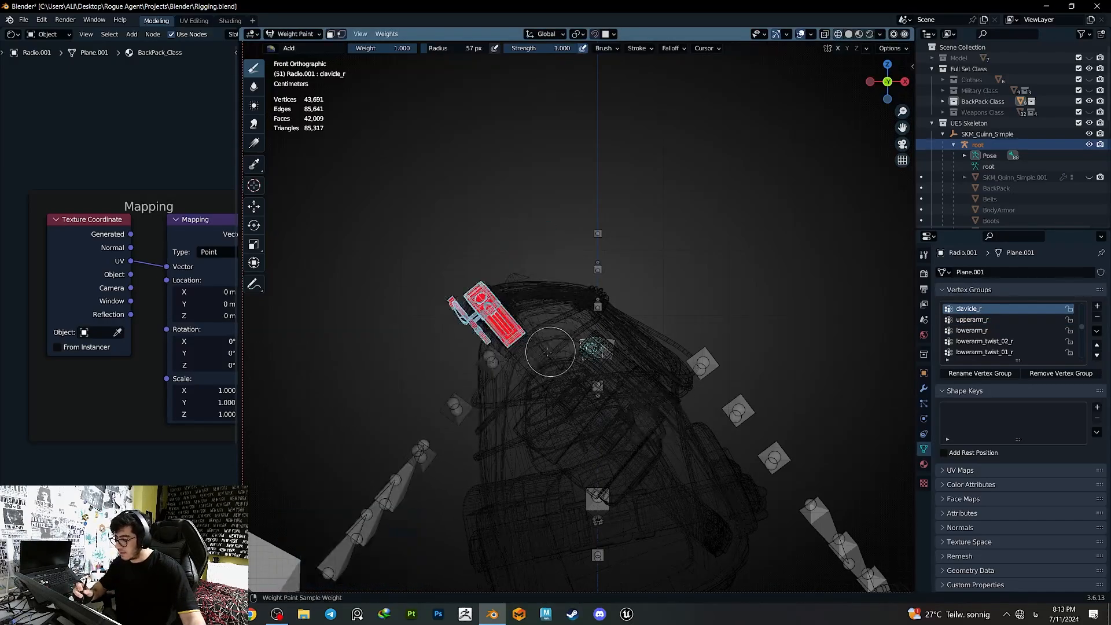
ctrl+click(558, 367)
key(r)
click(626, 419)
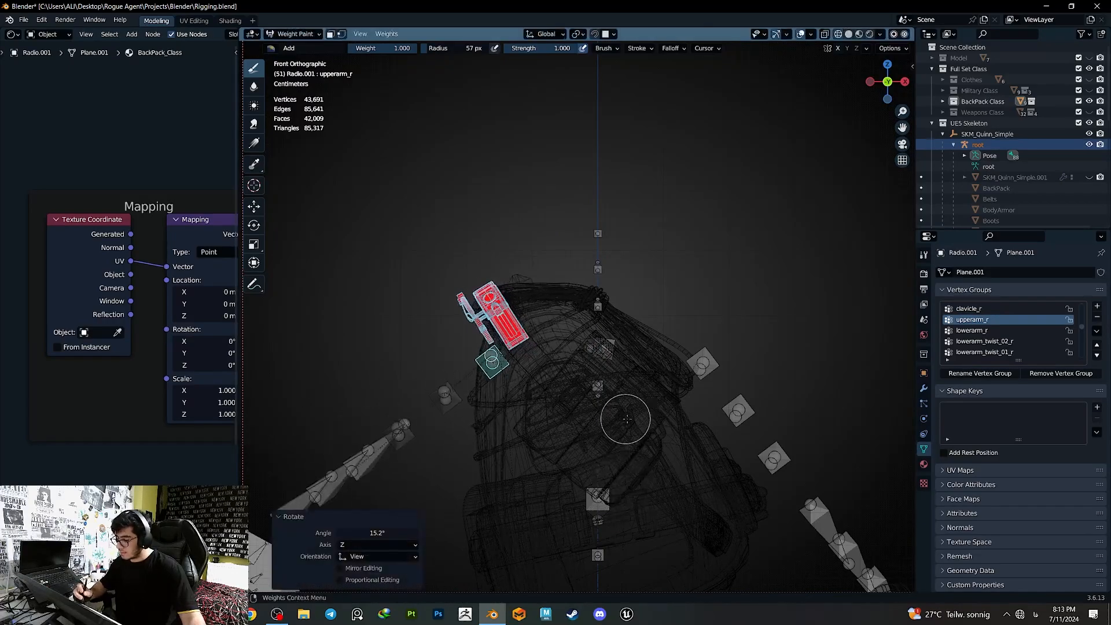
key(ctrl+z)
- Turn off wireframe shading and test-rotate upperarm_r from the front and side, undoing the rotations
key(shift+z)
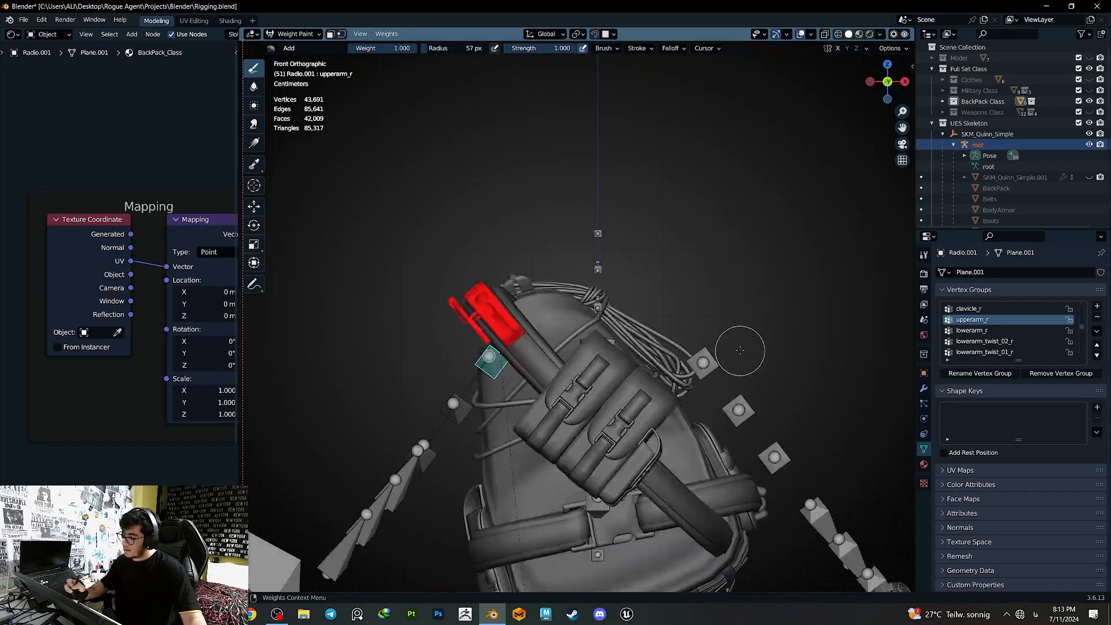
key(r)
click(594, 441)
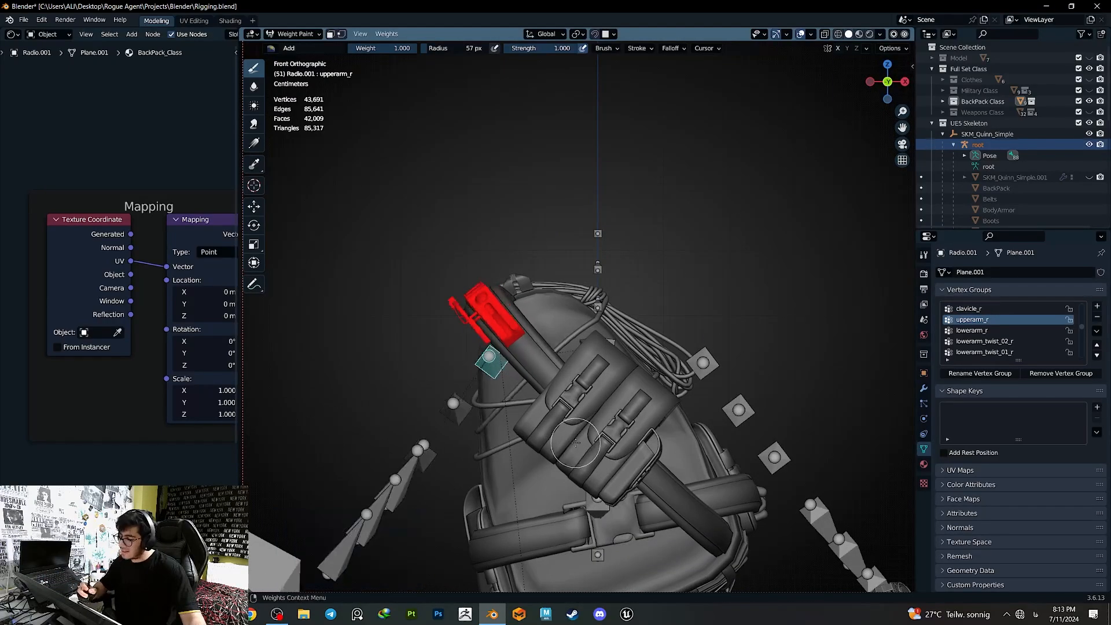
middle_drag(594, 442, 659, 364)
key(r)
key(r)
click(666, 353)
key(ctrl+z)
key(ctrl+z)
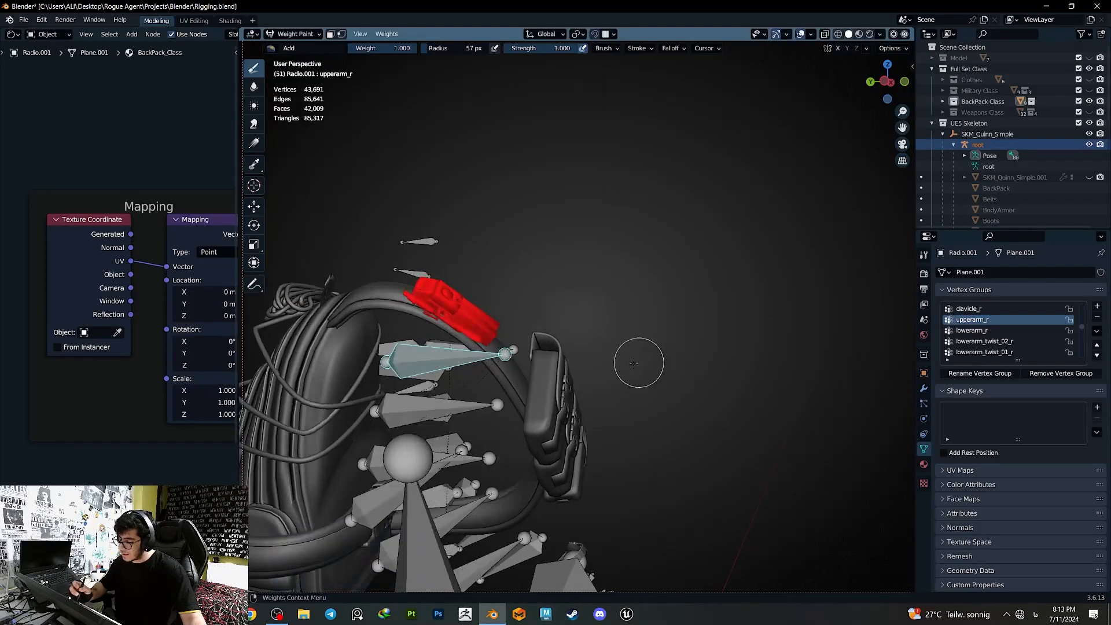
- Test-rotate the clavicle_r bone in solid shading to check the radio against the strap, and undo it
middle_drag(758, 342, 665, 335)
ctrl+click(698, 338)
key(r)
click(716, 408)
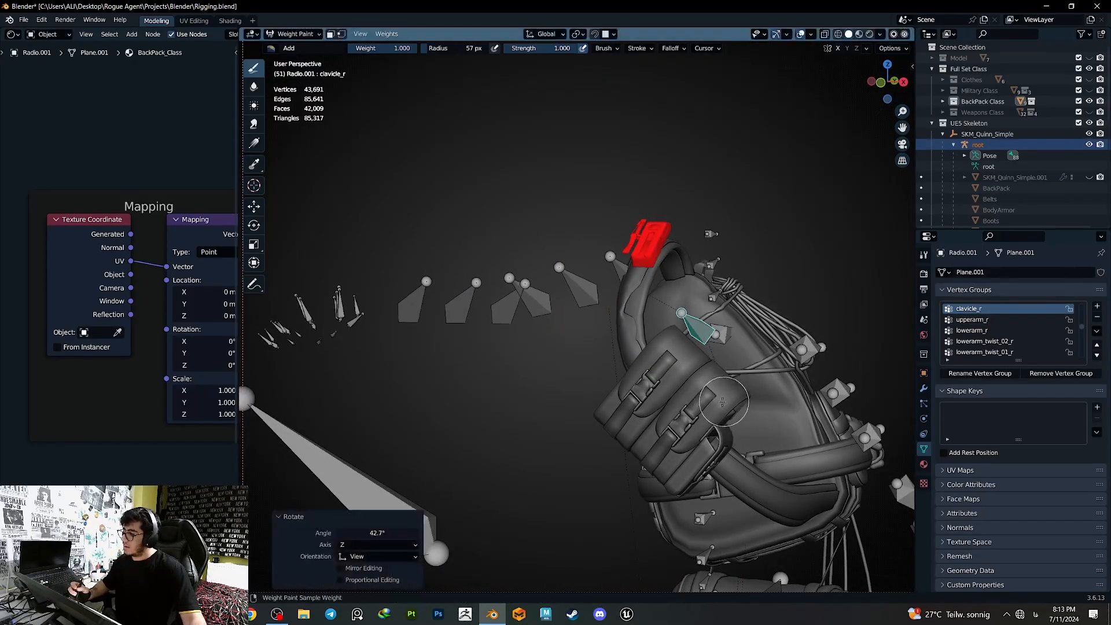
key(ctrl+z)
- Return the radio to Object Mode and save the file
middle_drag(681, 322, 372, 129)
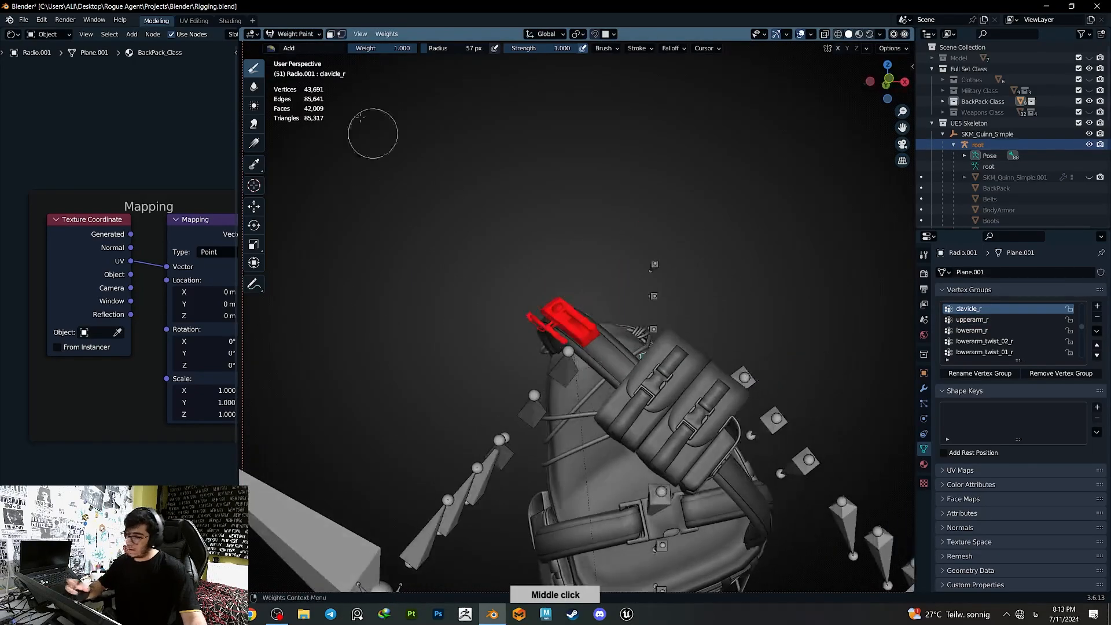
click(295, 34)
click(295, 46)
mouse_move(648, 371)
middle_down()
mouse_move(682, 407)
mouse_move(588, 443)
mouse_move(703, 410)
mouse_move(327, 367)
middle_up()
scroll(326, 367, up, 2)
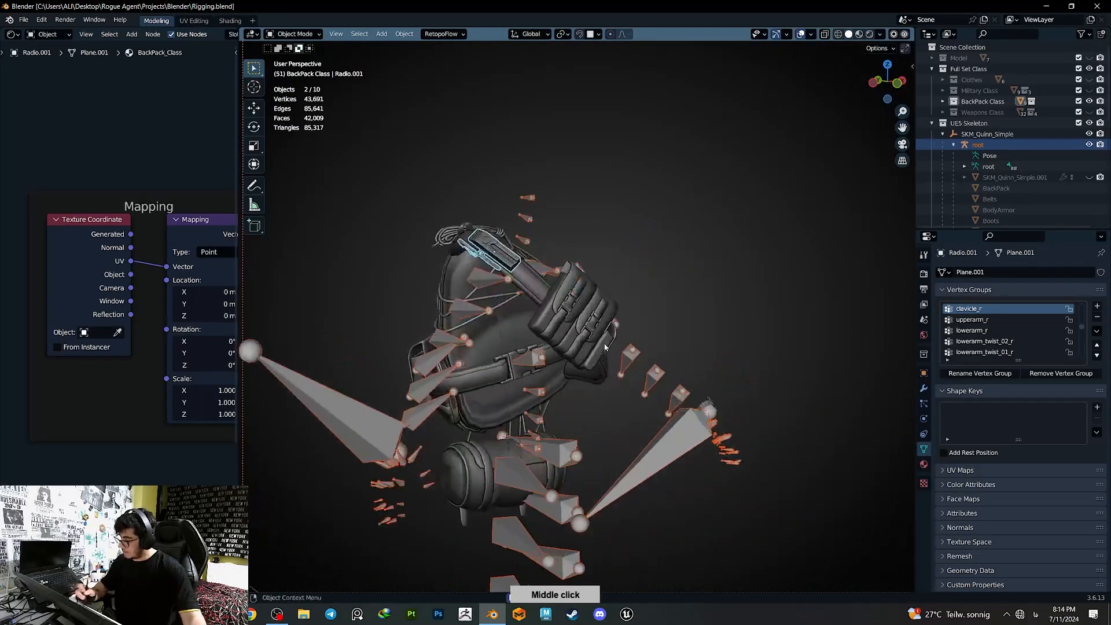
- Parent the double pouch on the strap to the root armature with empty groups and put it in Weight Paint mode
click(570, 333)
shift+click(472, 311)
key(q)
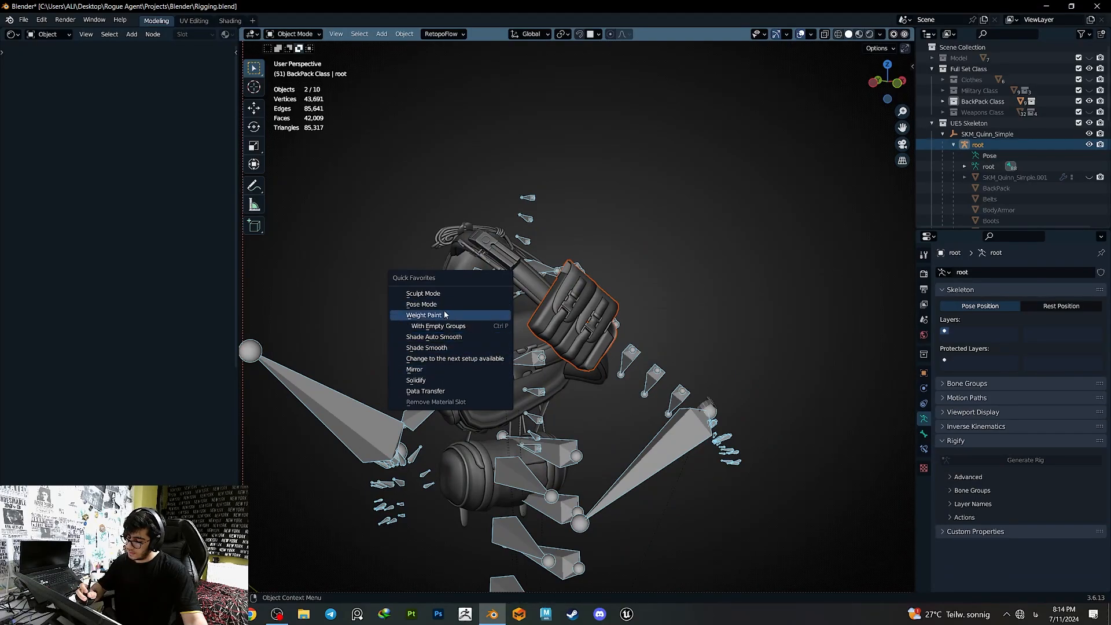
key(ctrl+p)
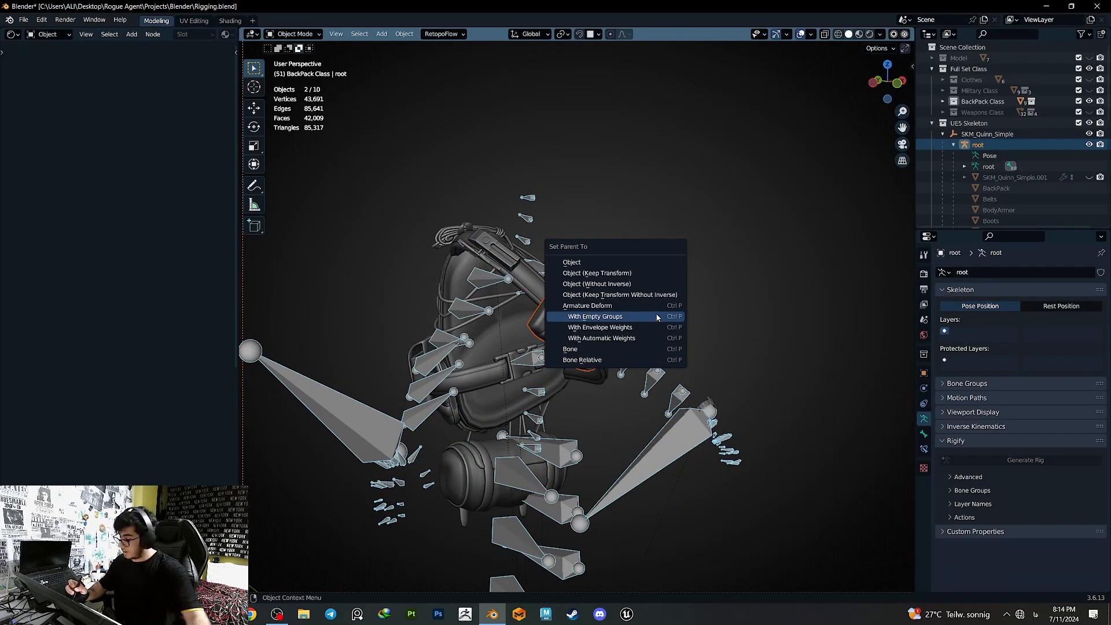
click(657, 316)
click(482, 307)
shift+click(580, 328)
key(q)
click(565, 326)
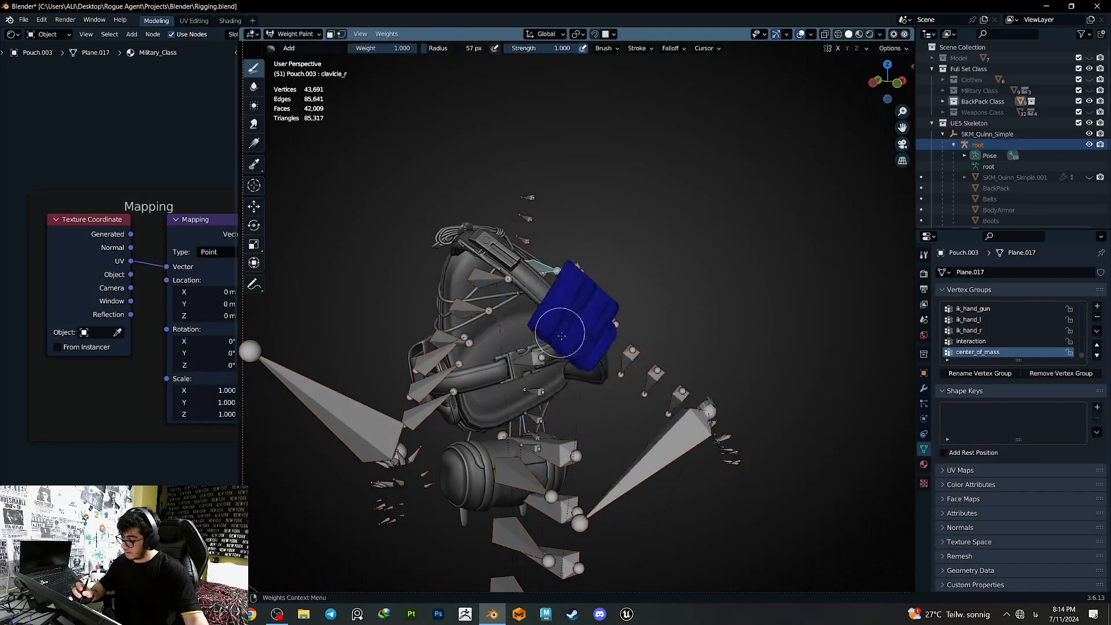
- Assign all vertices of the double pouch to the spine_04 vertex group with weight 1.000
key(shift+z)
middle_drag(515, 357, 543, 340)
middle_drag(561, 380, 538, 361)
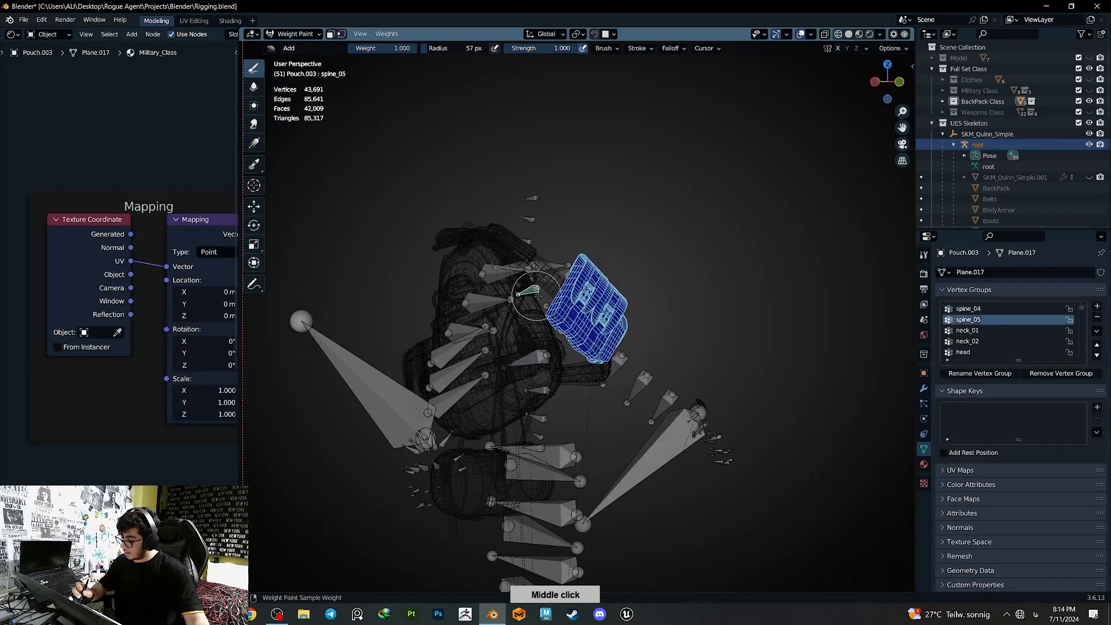
ctrl+right_click(533, 356)
key(Tab)
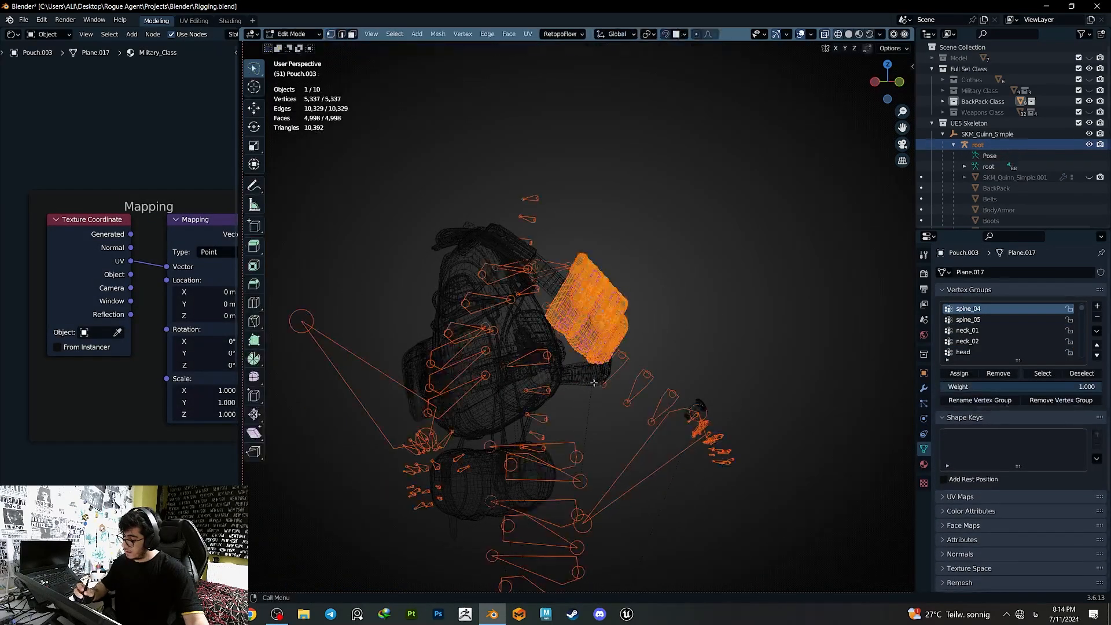
click(959, 376)
key(Tab)
- Test-rotate the spine_04 bone to check that the pouch follows, and undo the rotation
key(r)
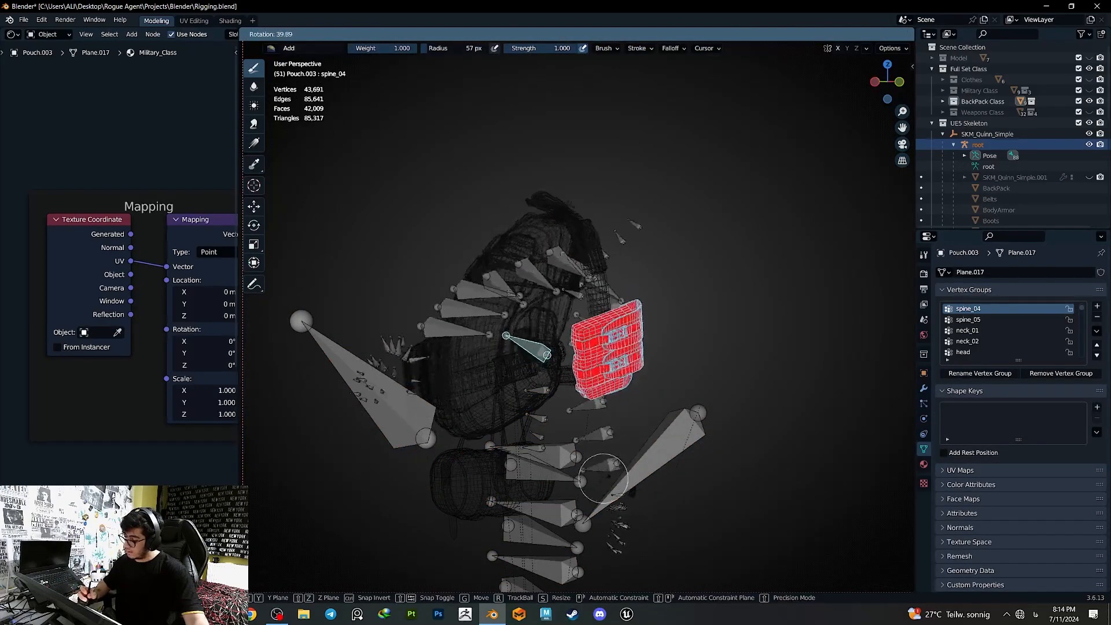
click(592, 470)
key(ctrl+z)
ctrl+middle_drag(523, 347, 521, 388)
- Return the pouch to Object Mode and save the file
click(294, 34)
click(298, 46)
key(ctrl+s)
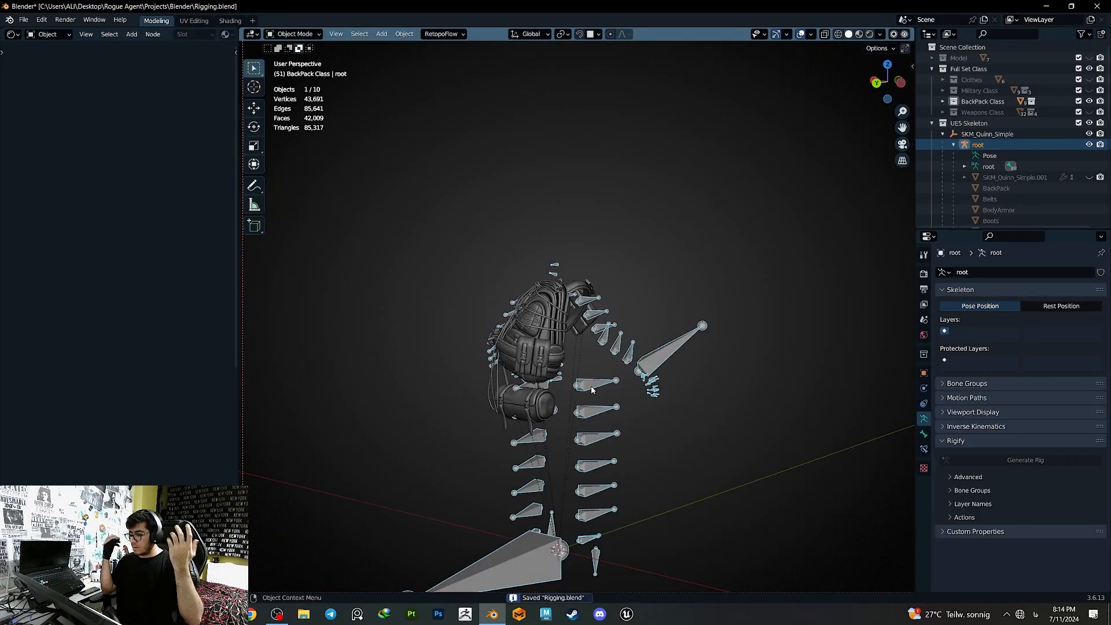
- Show the Clothes, Model and Military Class collections together with the backpack
click(1088, 80)
click(1089, 58)
click(1088, 91)
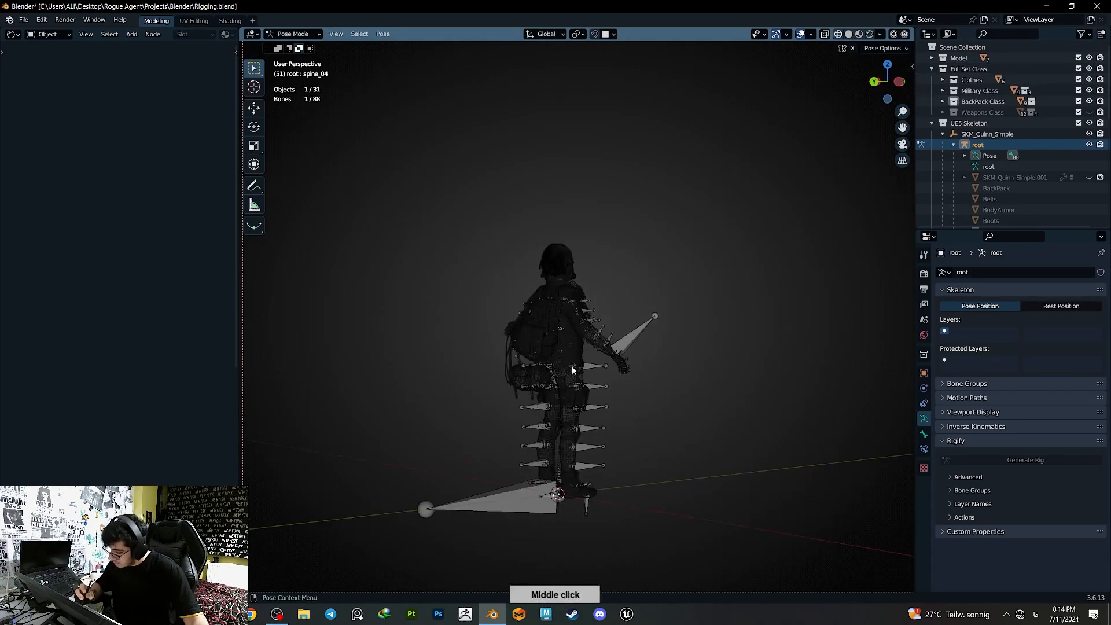
- Test-move the armature's pelvis bone in solid shading to check the whole character, and undo the move
click(571, 371)
middle_drag(571, 368, 572, 374)
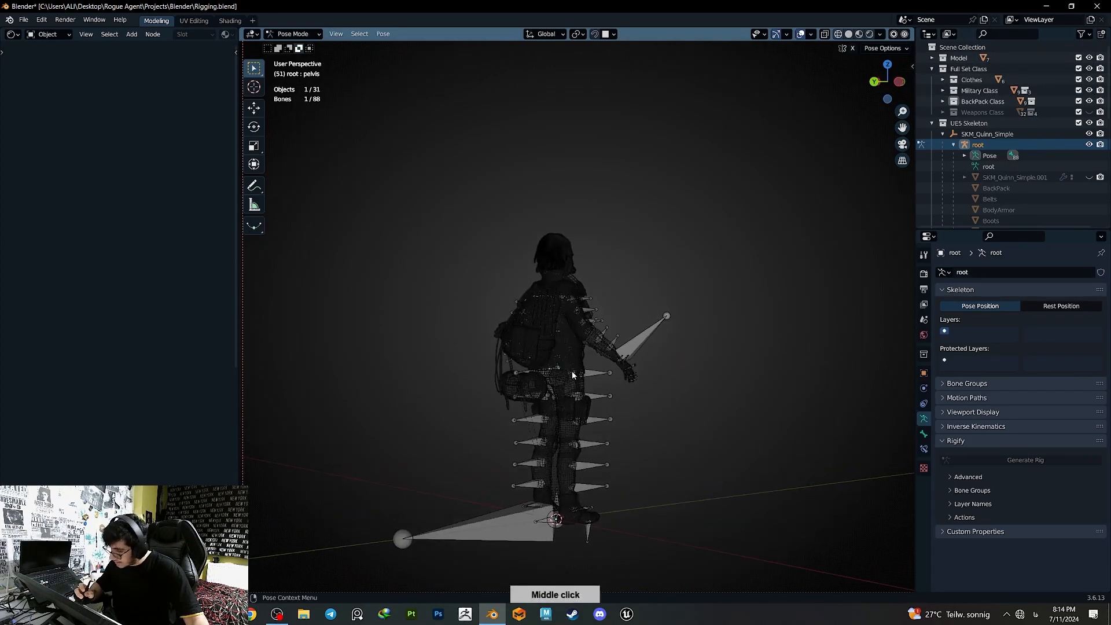
key(shift+z)
middle_drag(676, 388, 584, 398)
key(g)
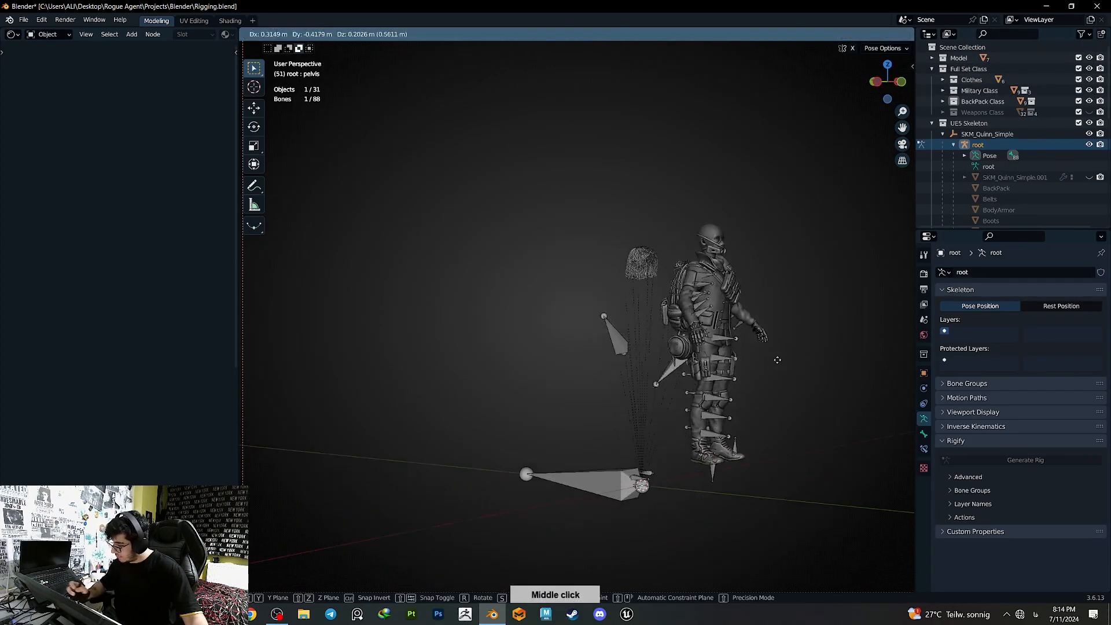
click(642, 388)
key(ctrl+z)
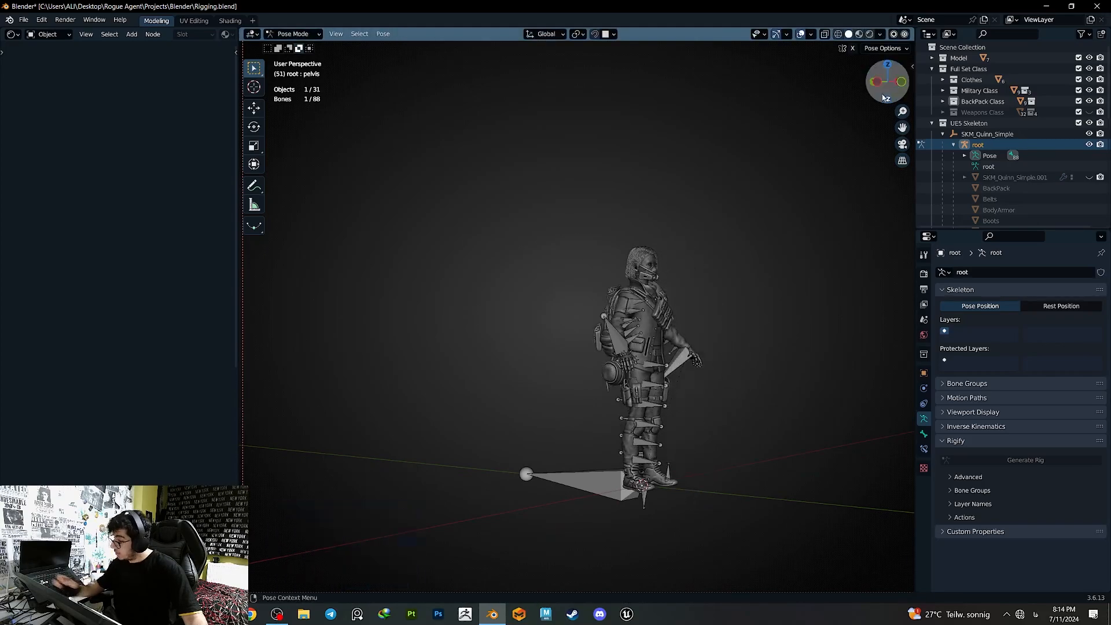
- Test-move the pelvis bone to both sides in the front view, undoing each move
click(901, 84)
click(869, 82)
ctrl+middle_drag(611, 312, 643, 351)
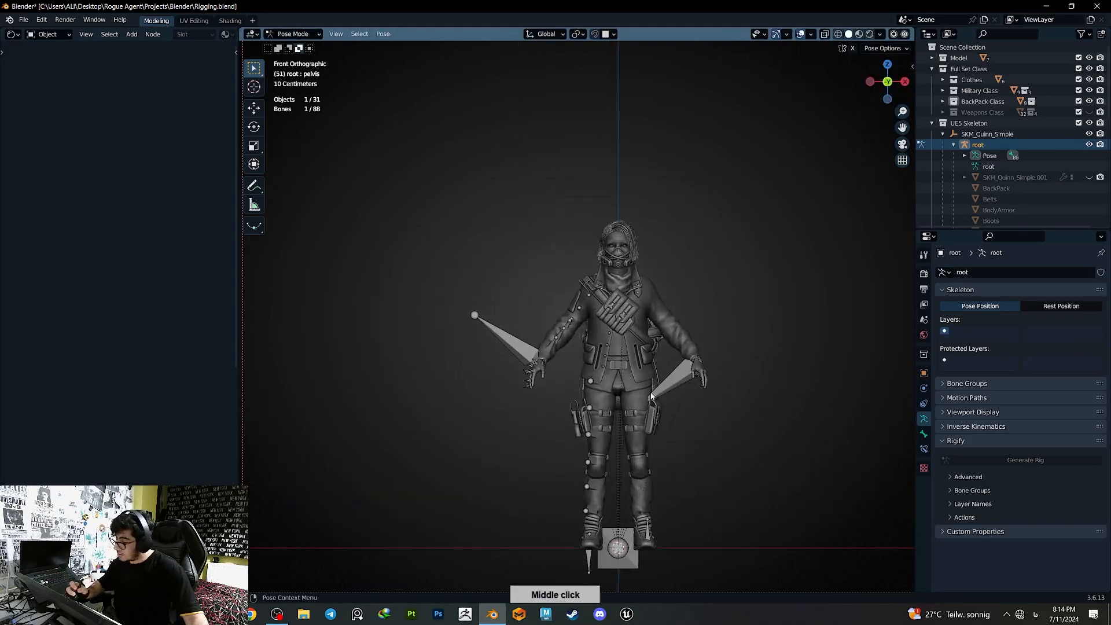
key(g)
click(504, 422)
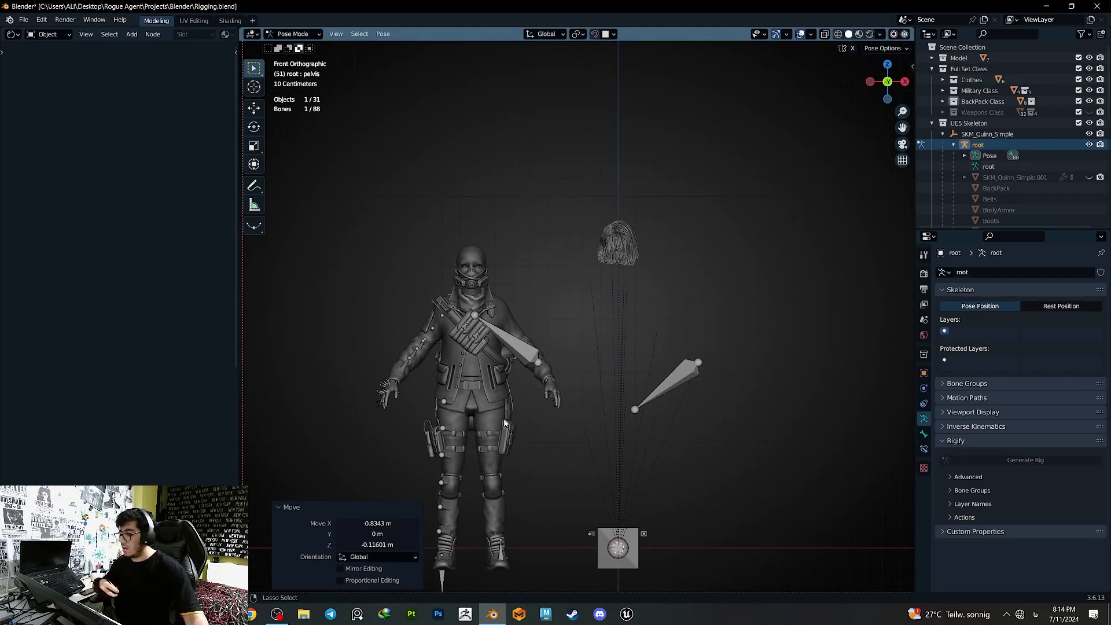
key(ctrl+z)
key(g)
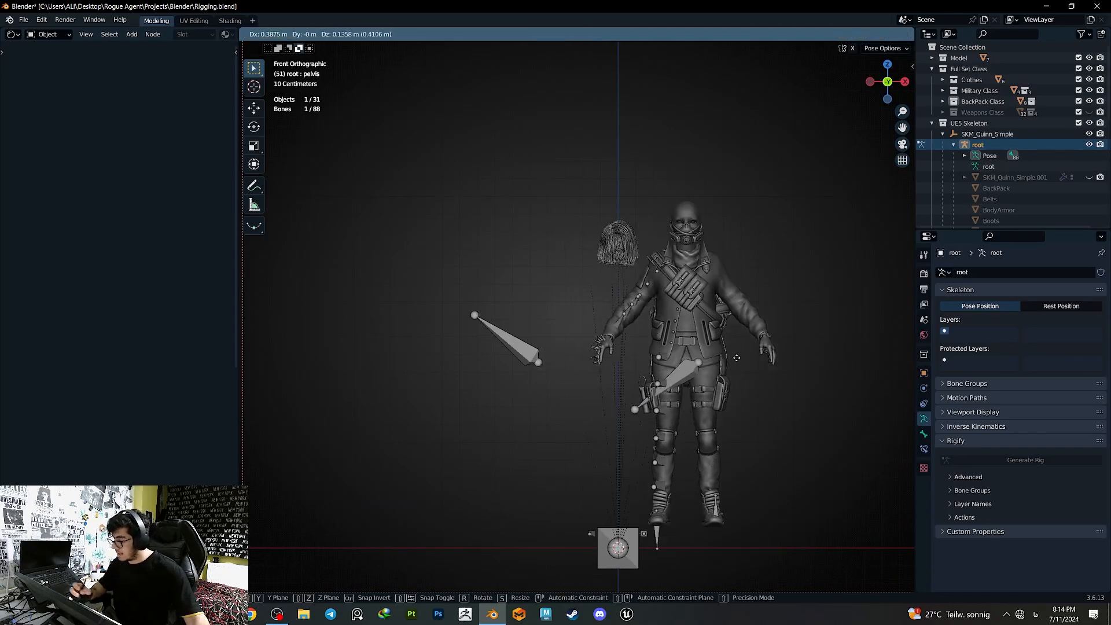
click(713, 392)
key(ctrl+z)
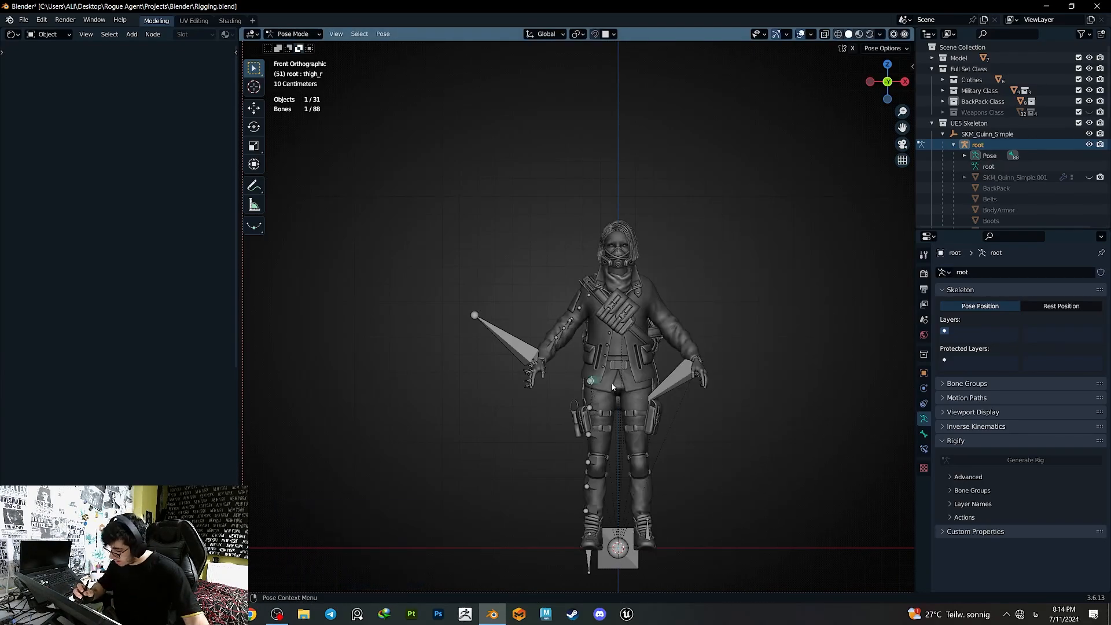
- Swing the thigh_r bone backward in the side view and bend calf_r by 68.5°
key(r)
right_click(624, 399)
middle_drag(624, 400, 711, 411)
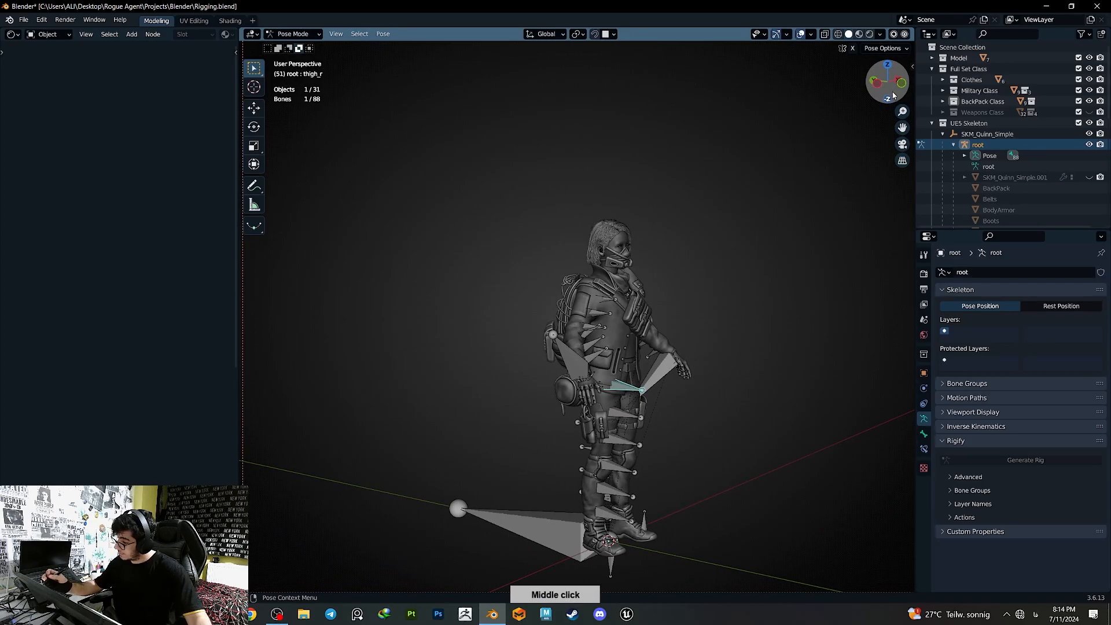
click(877, 83)
key(r)
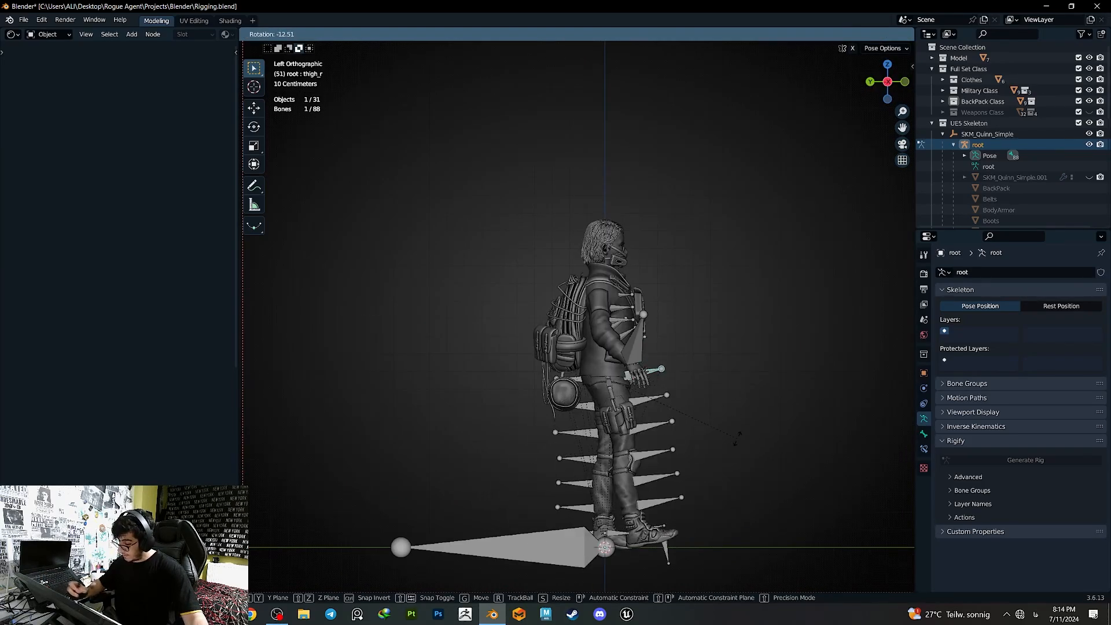
right_click(602, 380)
key(r)
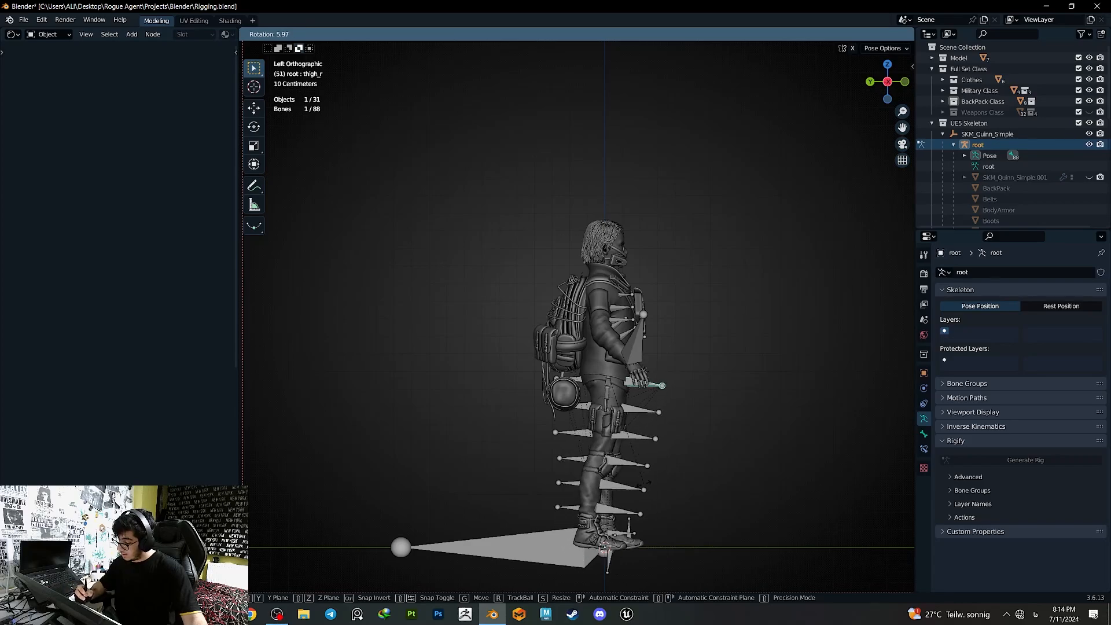
click(612, 493)
click(595, 464)
key(r)
click(608, 486)
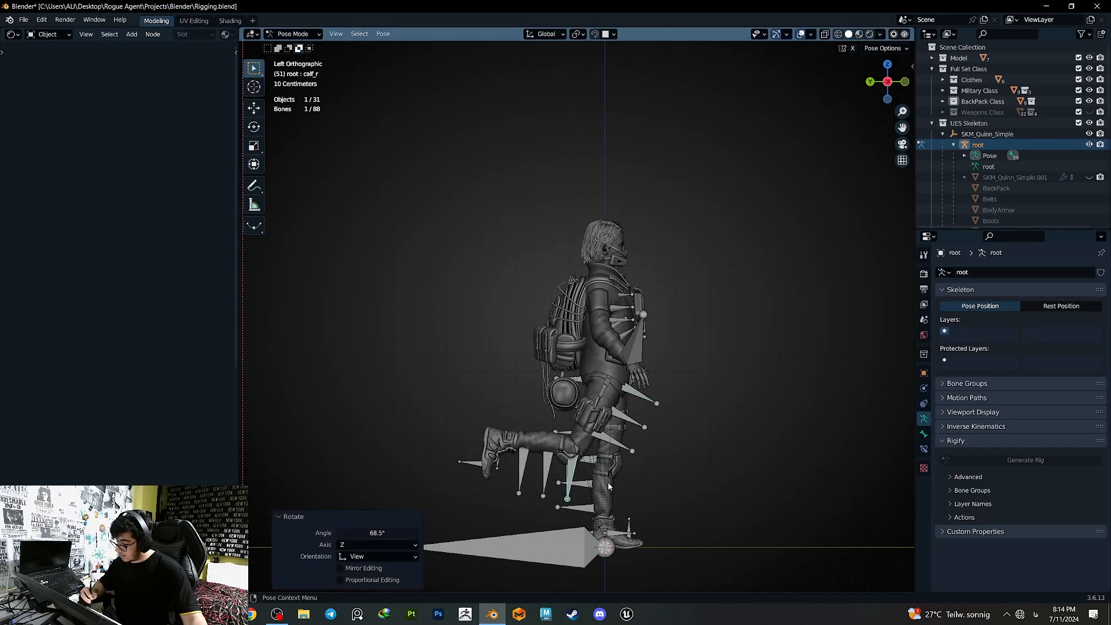
- Swing the thigh_l bone forward from the opposite side view and bend calf_l at the knee
click(887, 82)
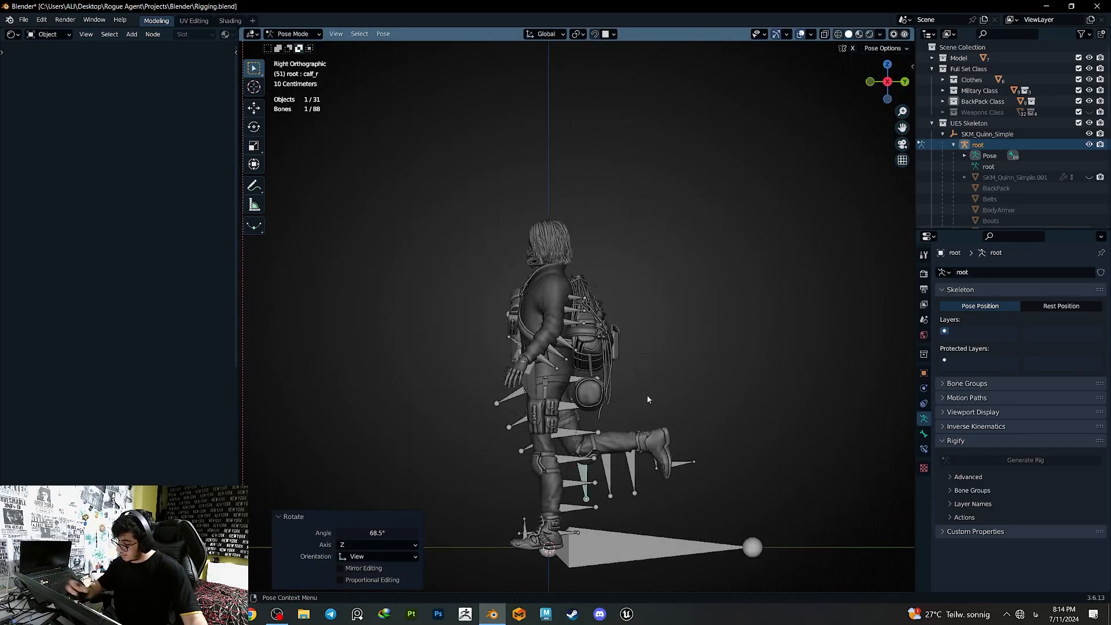
click(572, 380)
key(r)
click(475, 470)
click(486, 442)
key(r)
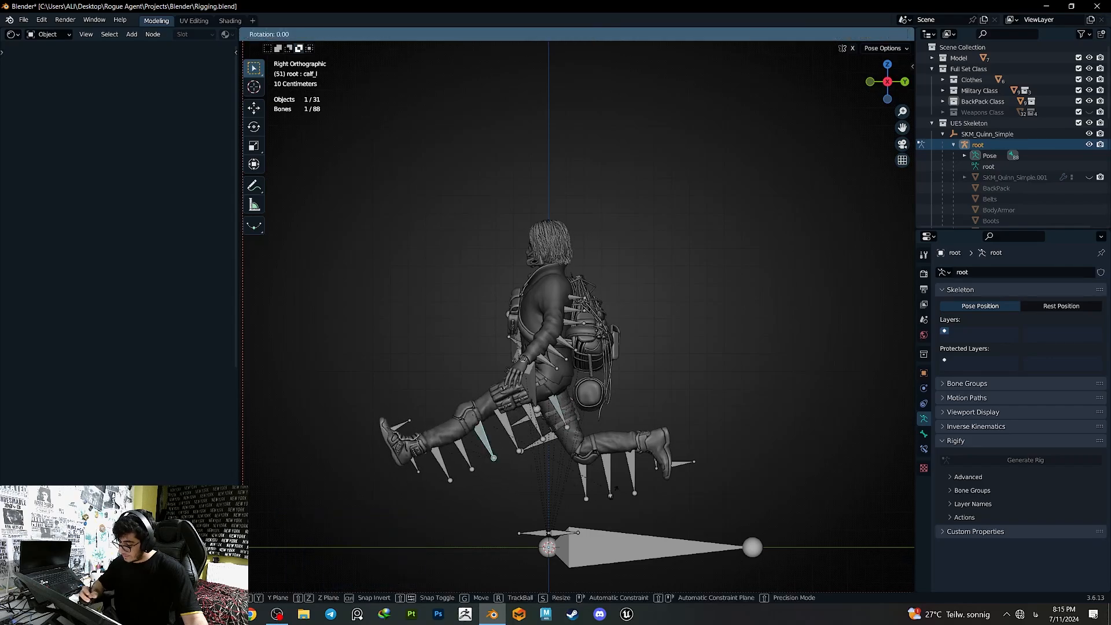
click(614, 488)
- Pose the left arm forward by rotating upperarm_l, lowerarm_l by -18.3° and upperarm_twist_01_l
click(576, 305)
key(r)
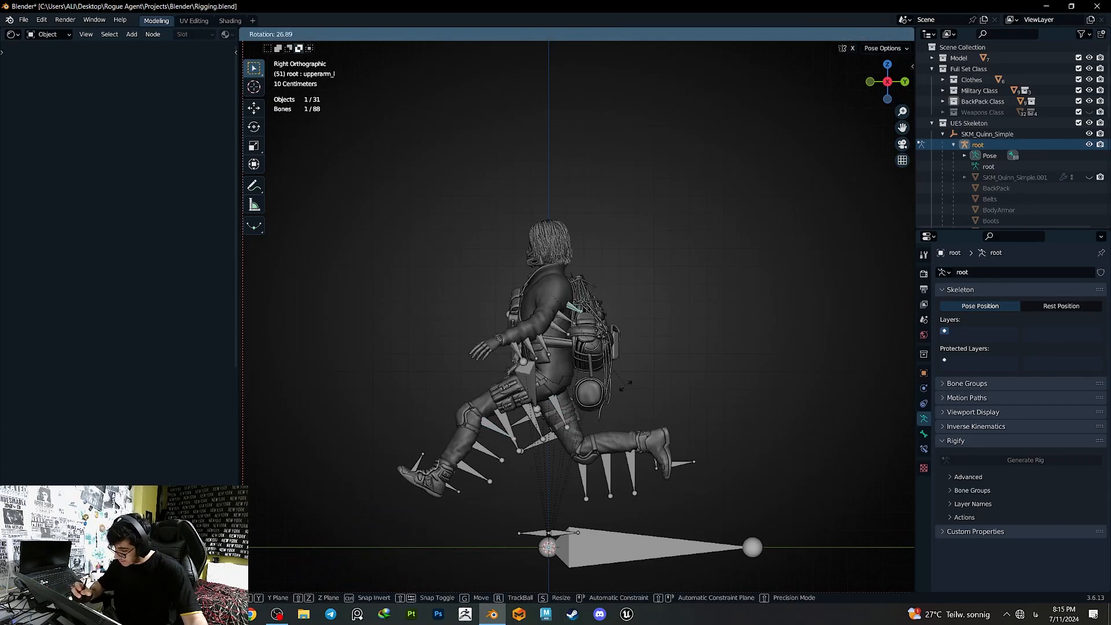
click(596, 400)
click(536, 338)
key(r)
click(605, 373)
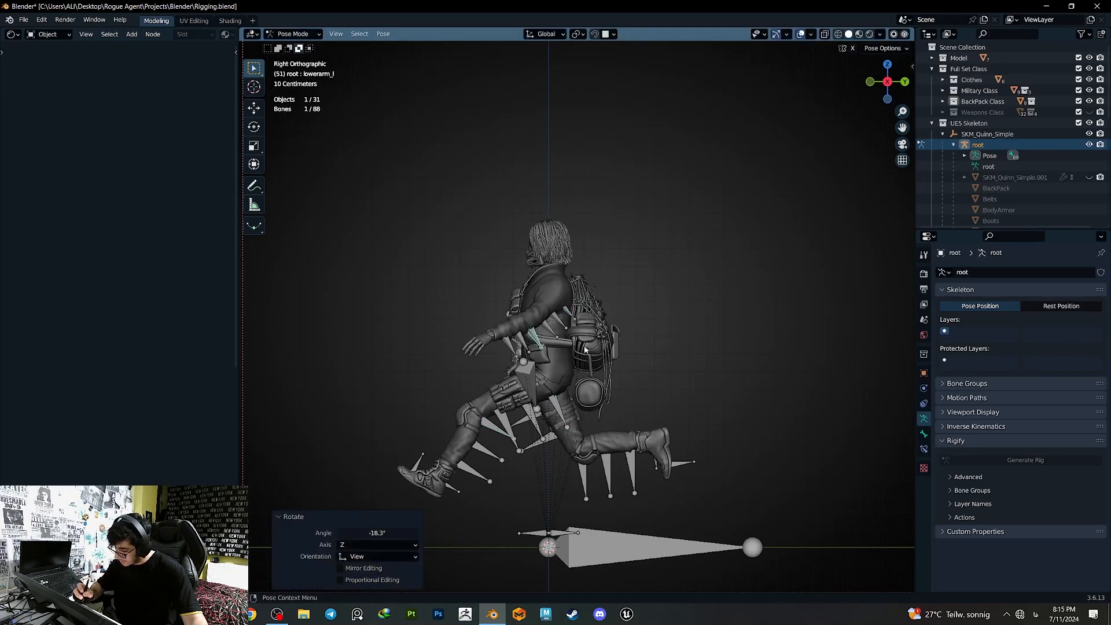
click(873, 84)
click(627, 316)
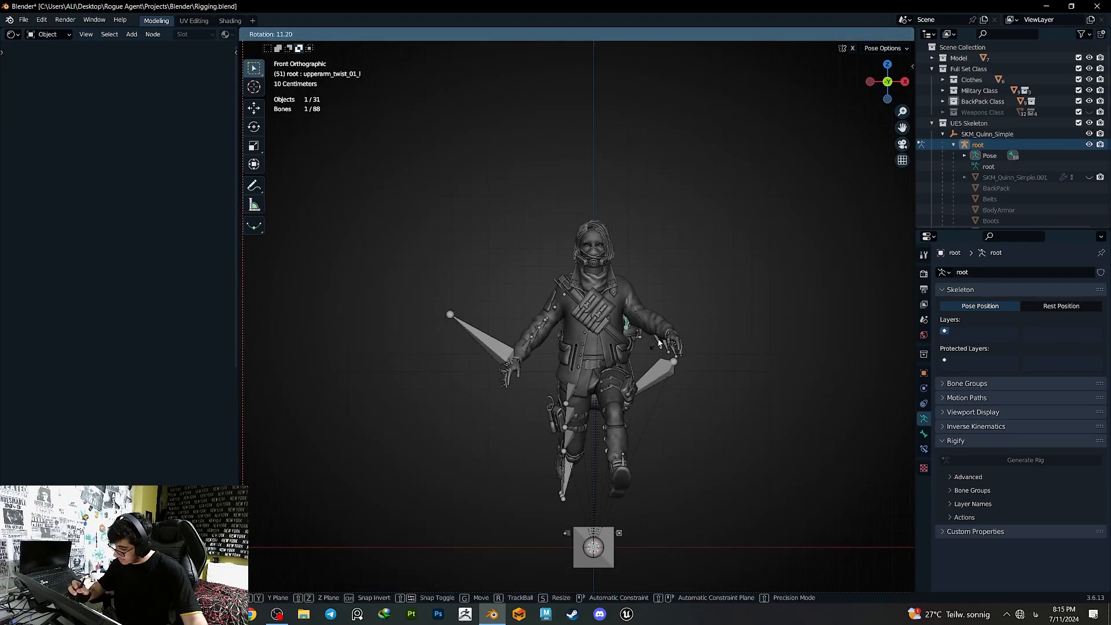
scroll(647, 304, up, 2)
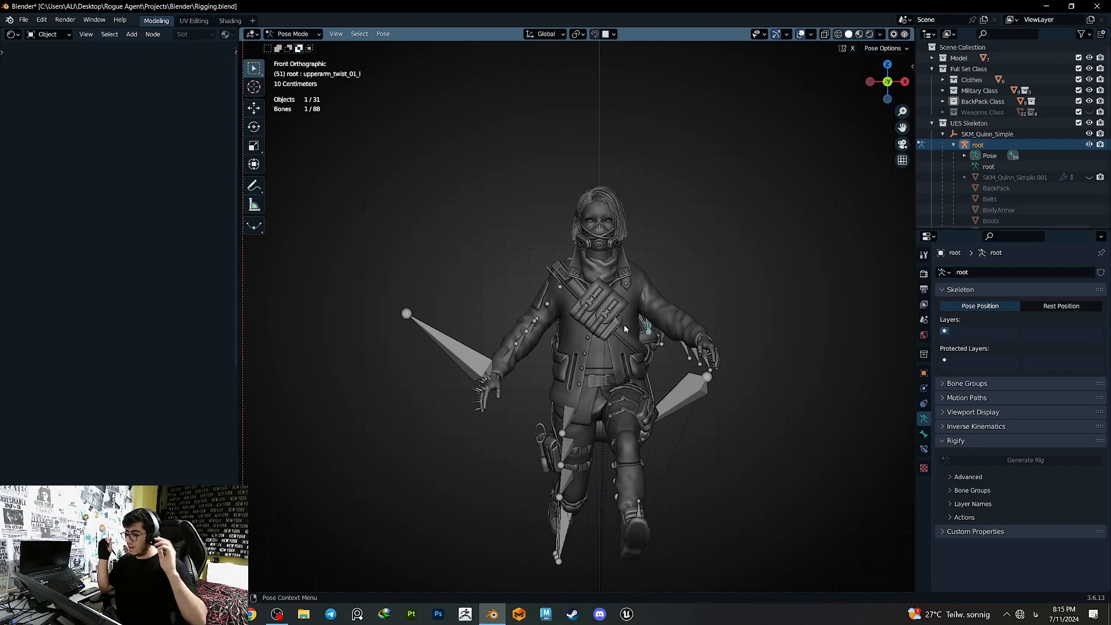
- Try swinging the upperarm_r bone backward by 49.8° in the side view, and undo it
middle_drag(624, 328, 672, 279)
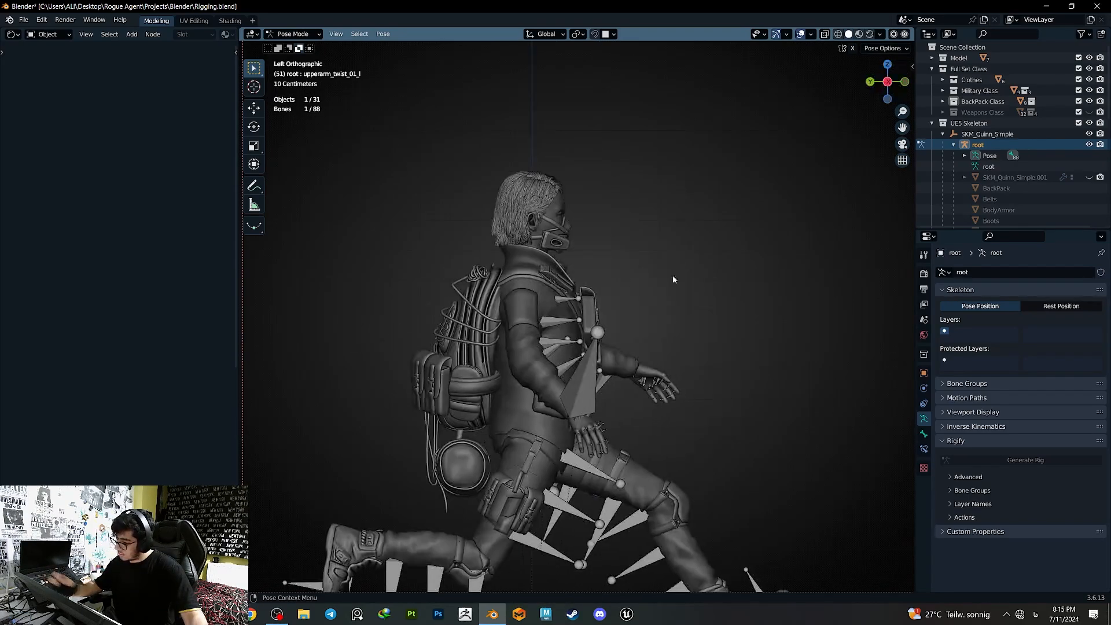
click(563, 297)
key(r)
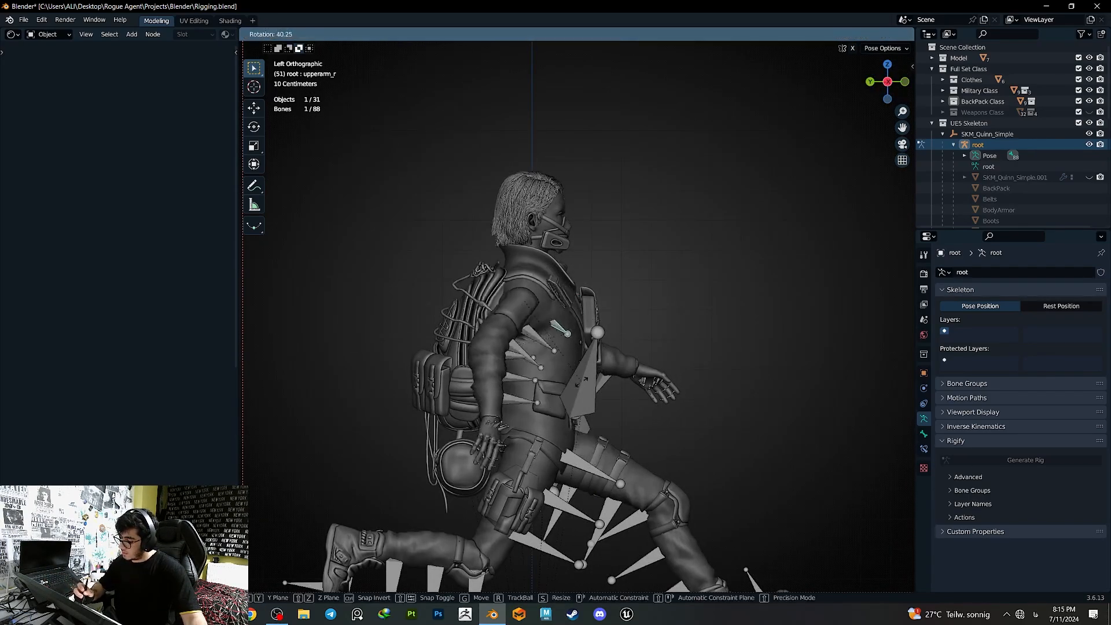
click(568, 391)
middle_drag(590, 388, 525, 401)
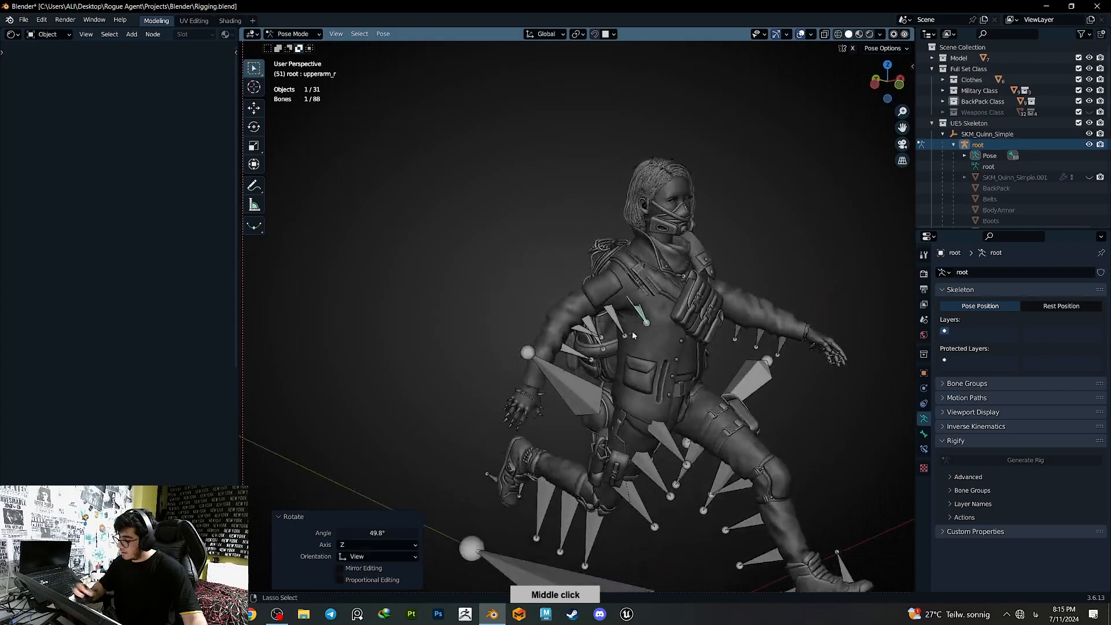
key(ctrl+z)
- Rotate the clavicle_r bone at the right shoulder
key(shift+z)
click(680, 280)
key(r)
mouse_move(690, 296)
middle_down()
mouse_move(686, 350)
mouse_move(634, 323)
mouse_move(652, 276)
middle_up()
key(z)
click(644, 353)
- Swing the upperarm_r bone backward by 45.5° and inspect the shoulder and backpack from several angles
key(shift+z)
click(622, 306)
key(r)
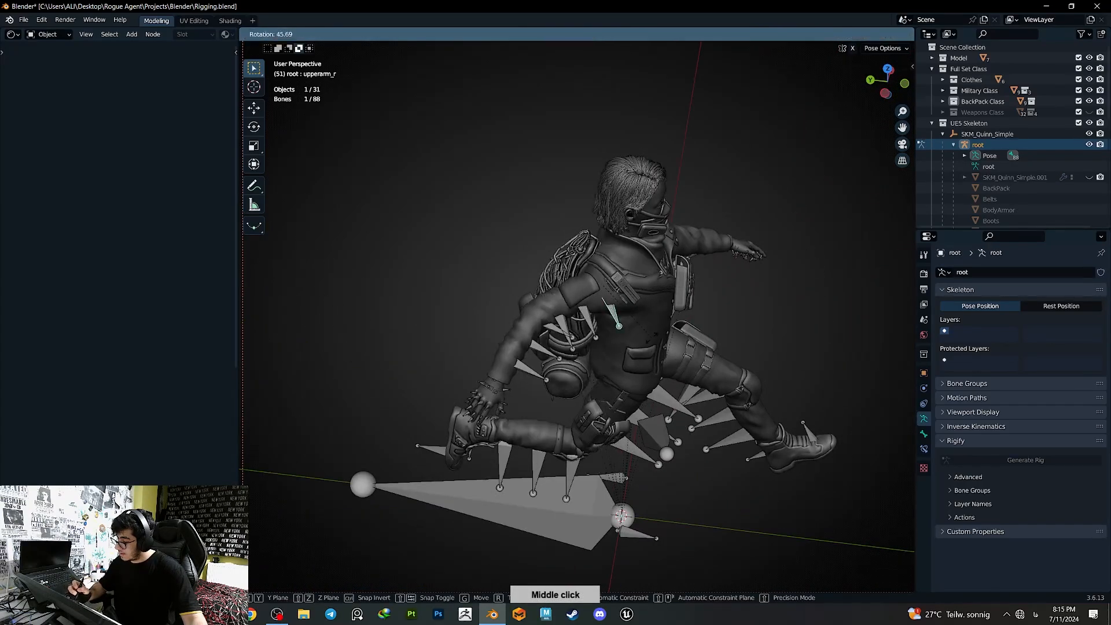
click(645, 331)
middle_drag(646, 334, 624, 366)
scroll(624, 366, up, 4)
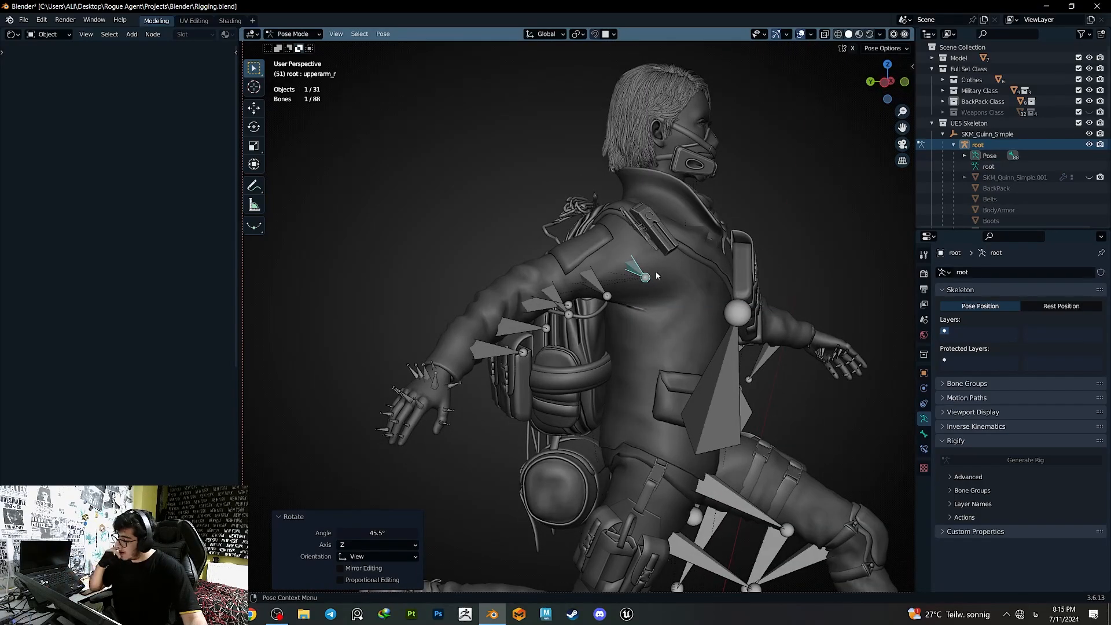
mouse_move(656, 276)
middle_down()
mouse_move(657, 213)
mouse_move(662, 294)
middle_up()
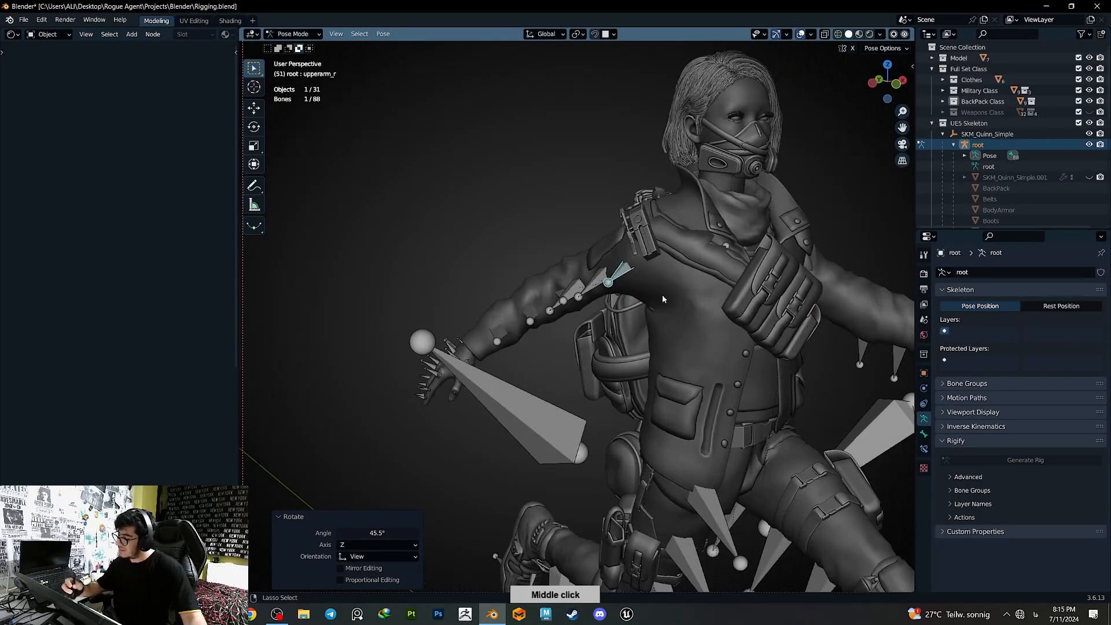
scroll(662, 294, down, 5)
- Bend the torso forward by rotating the spine_01 bone 30.2° in the side view and check the deformation
click(872, 93)
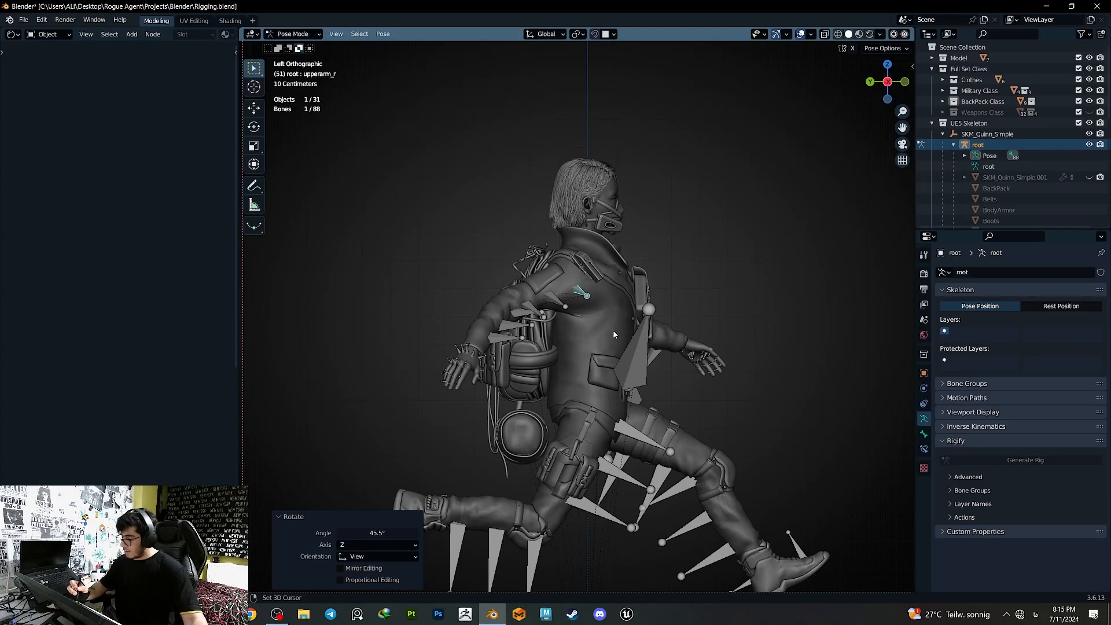
key(alt+z)
click(591, 398)
key(r)
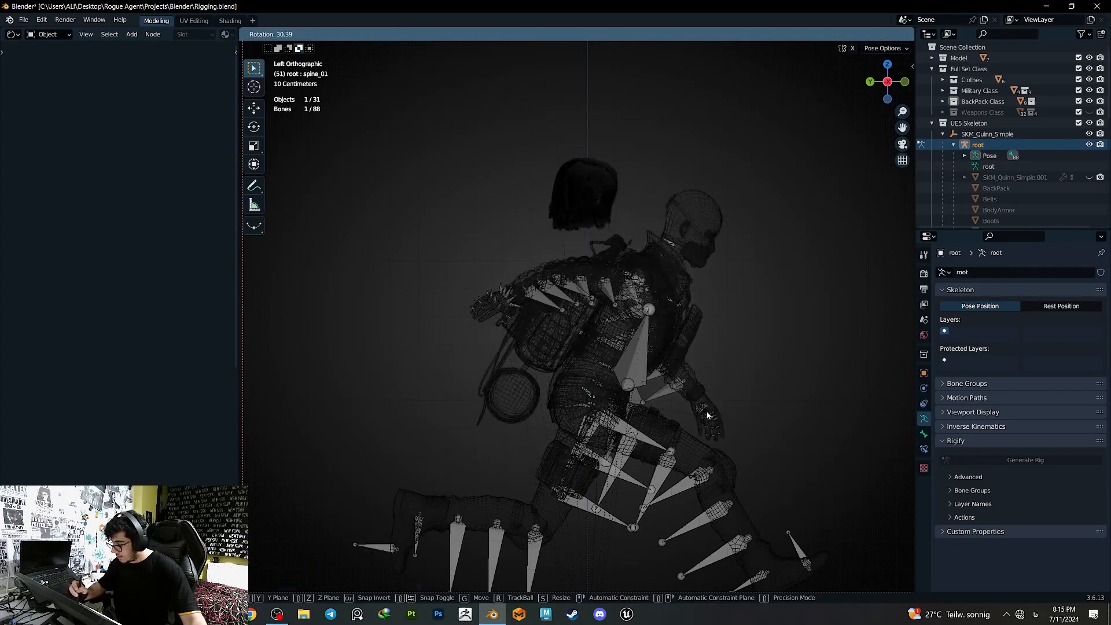
click(707, 413)
key(shift+z)
mouse_move(699, 380)
middle_down()
mouse_move(639, 399)
mouse_move(703, 416)
middle_up()
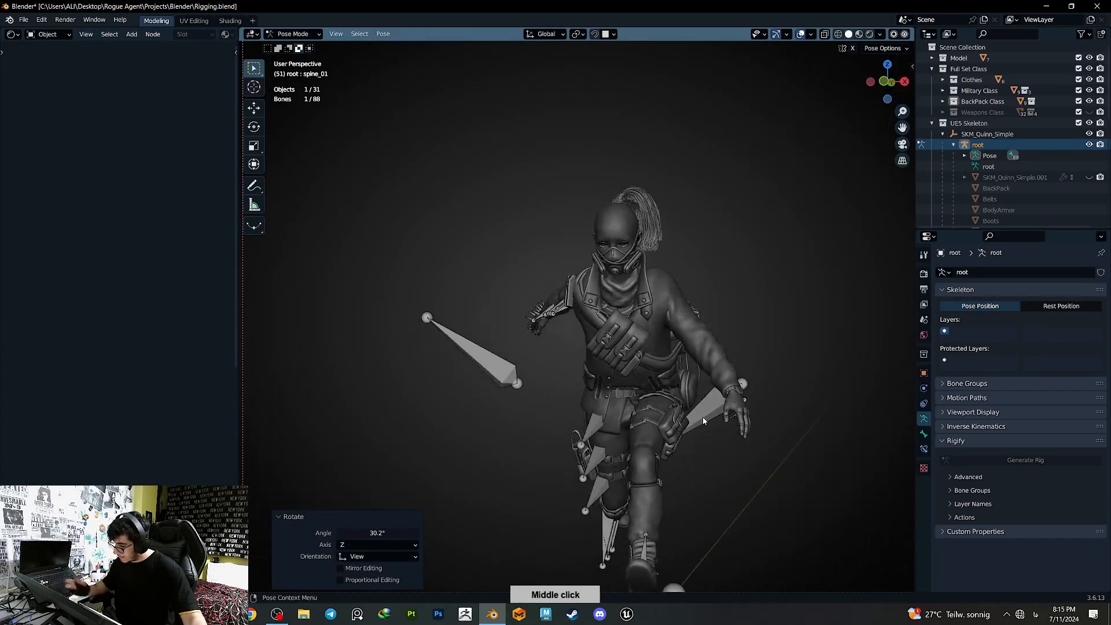
- Undo all the test rotations of the spine, arms and legs
click(703, 420)
key(ctrl+z)
key(ctrl+z)
key(ctrl+z)
key(ctrl+z)
key(ctrl+z)
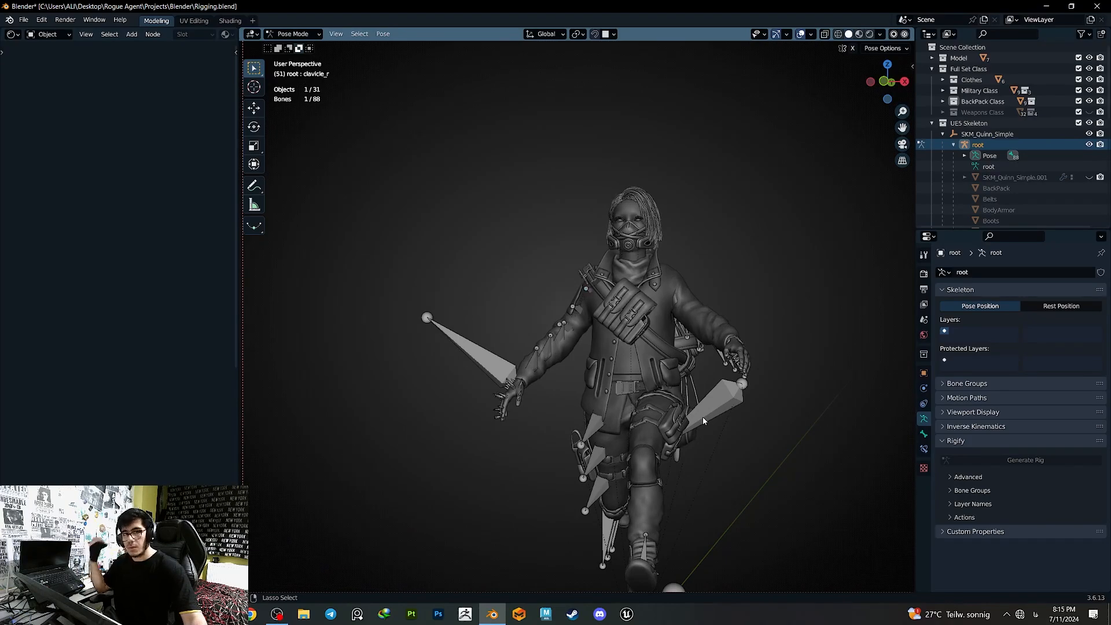
key(ctrl+z)
key(ctrl+z)
key(ctrl+z)
key(ctrl+z)
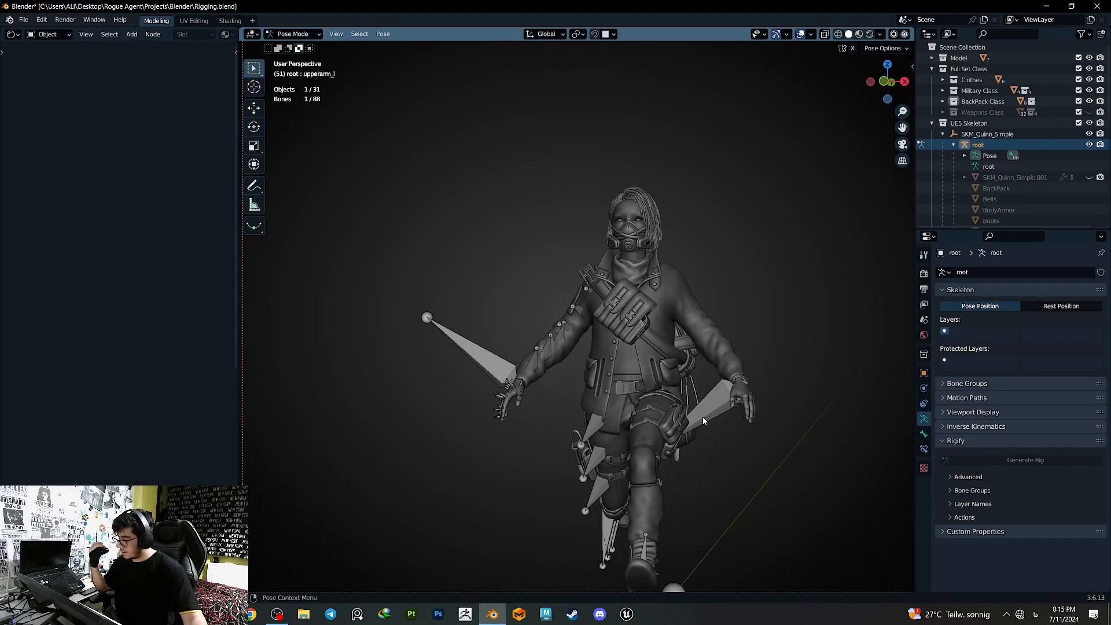
key(ctrl+z)
key(ctrl+z)
key(ctrl+z)
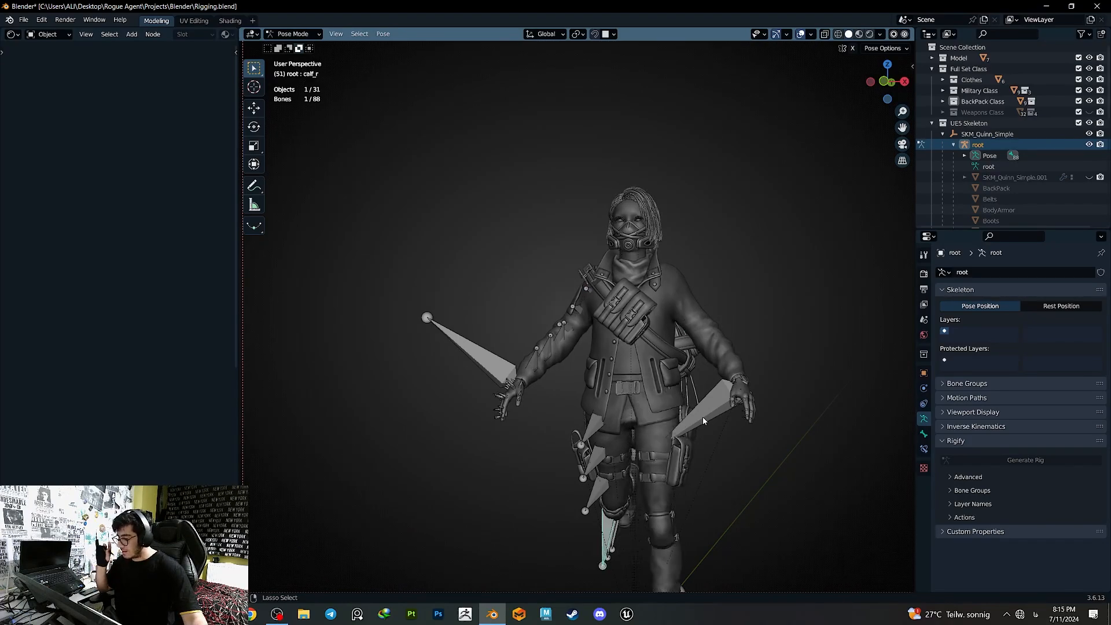
key(ctrl+z)
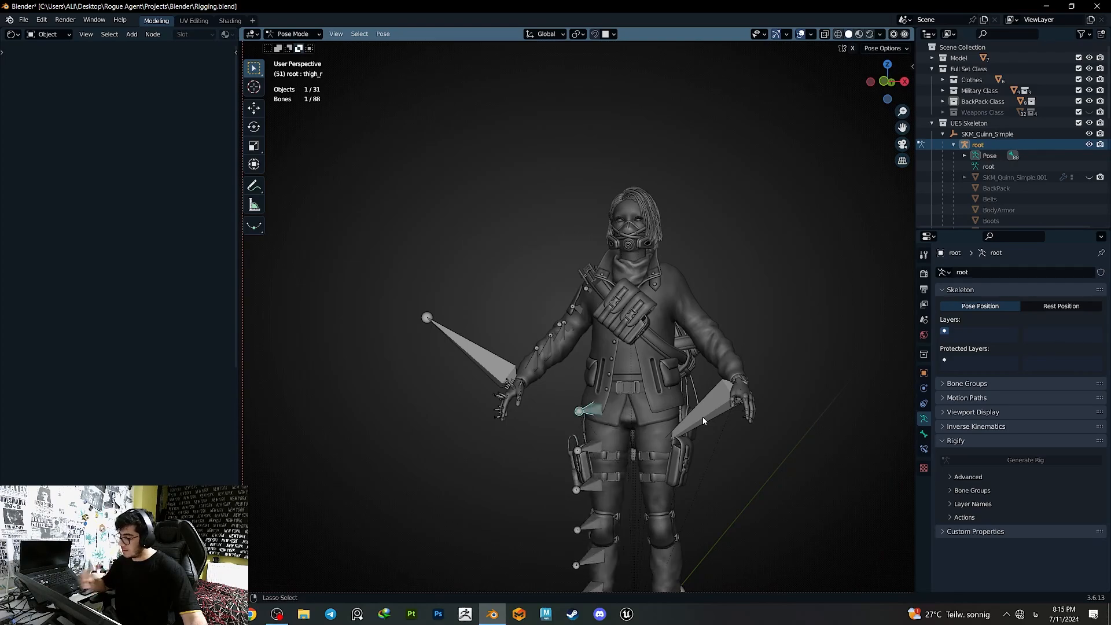
- Select all bones of the root armature in Pose Mode and save the Rigging.blend file
middle_drag(703, 416, 651, 426)
click(292, 34)
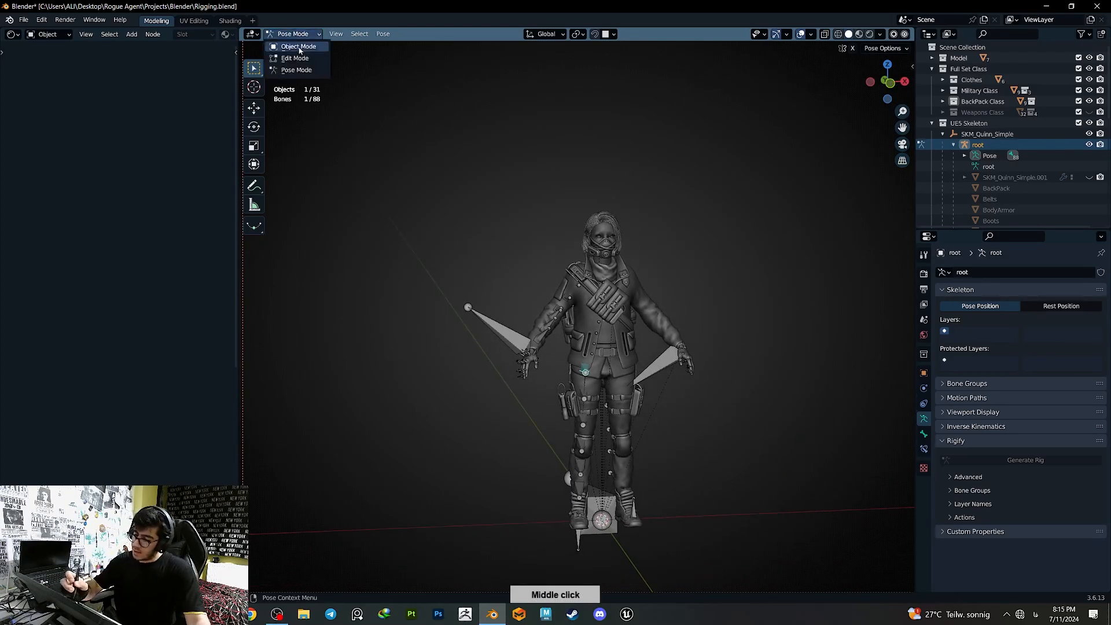
click(293, 44)
key(q)
click(522, 318)
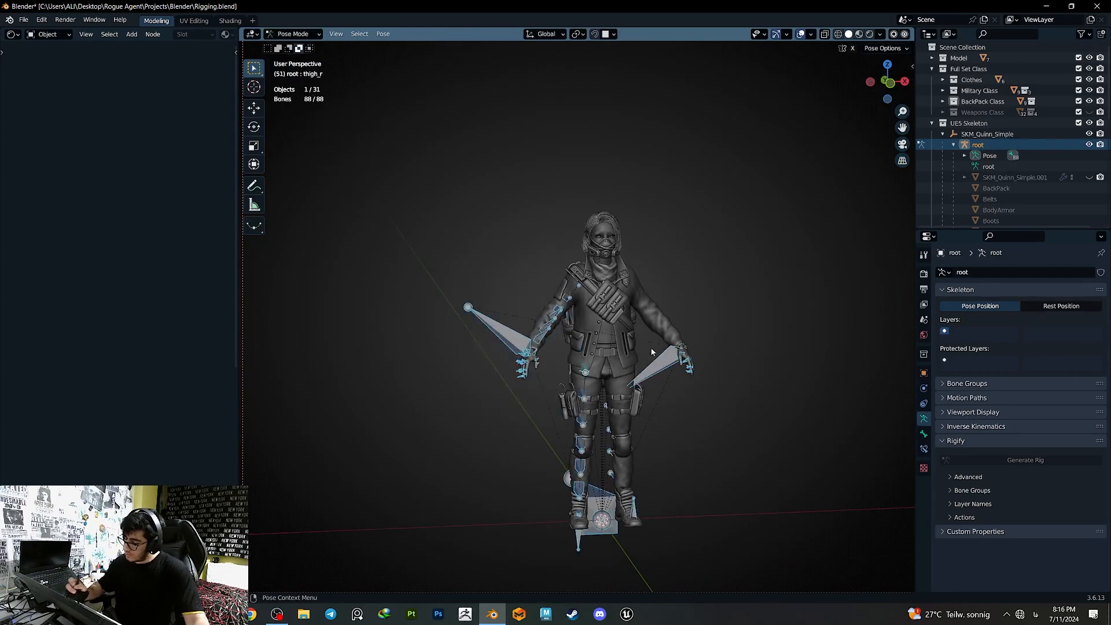
key(F3)
key(Return)
key(ctrl+s)
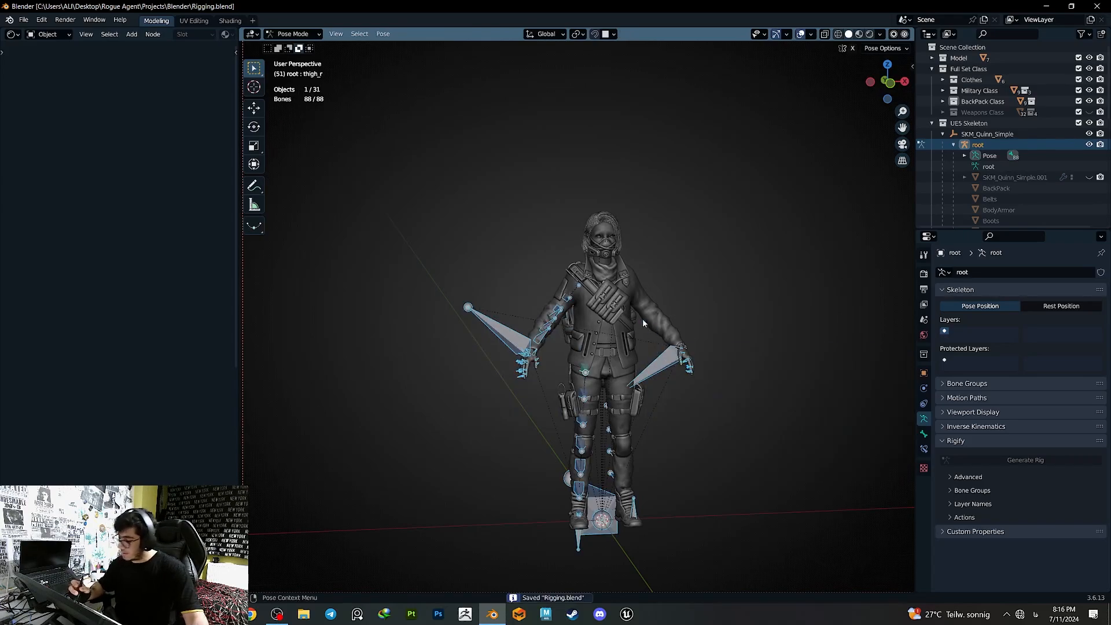
- Return the root armature to Object Mode and save the scene again
click(293, 34)
click(294, 43)
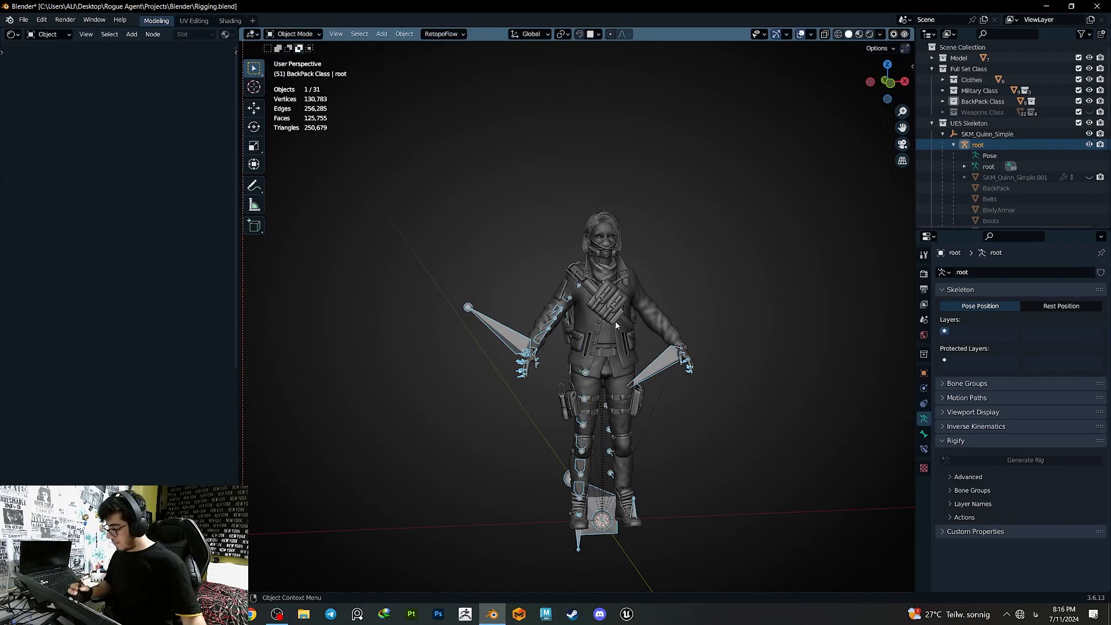
middle_drag(637, 350, 634, 329)
key(ctrl+s)
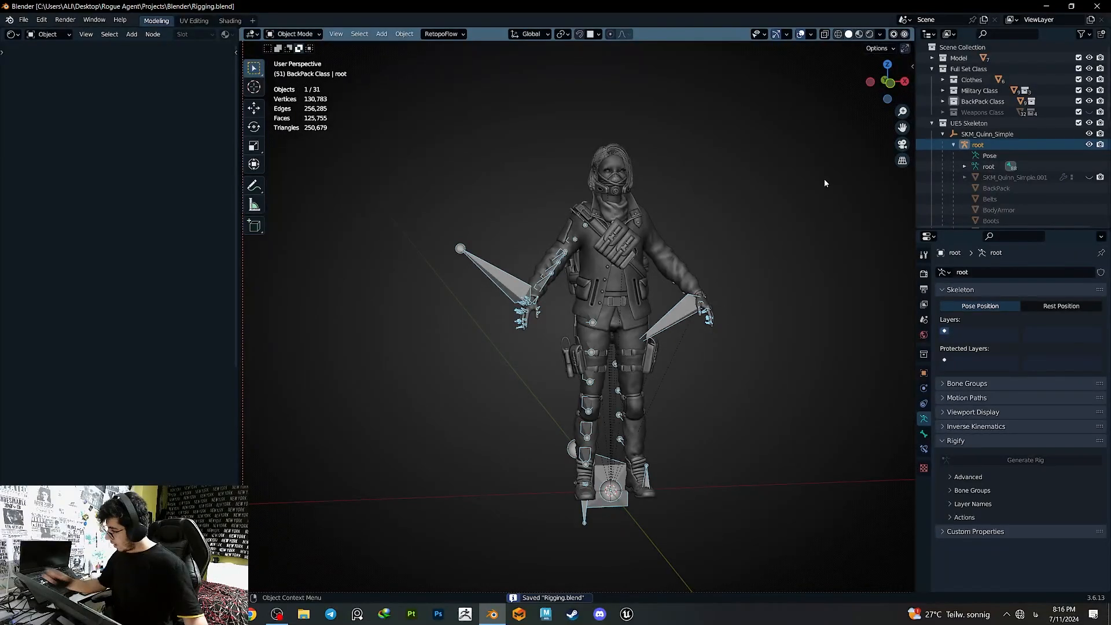
- Switch to Unreal Engine and create a Third Person Blueprint game project named Division on the Desktop
click(1044, 7)
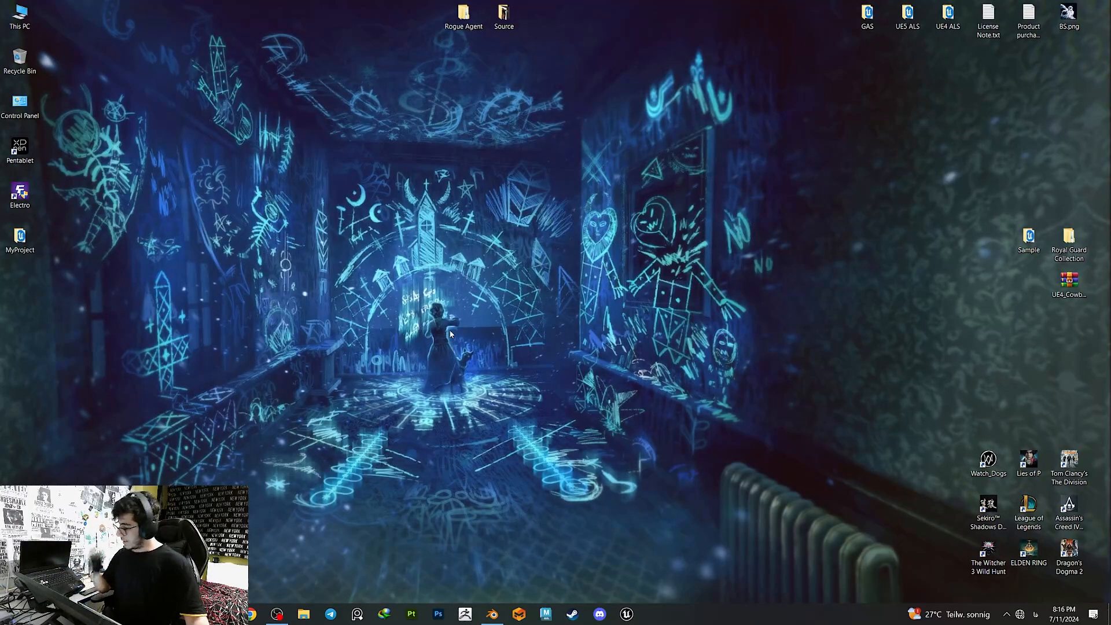
click(628, 615)
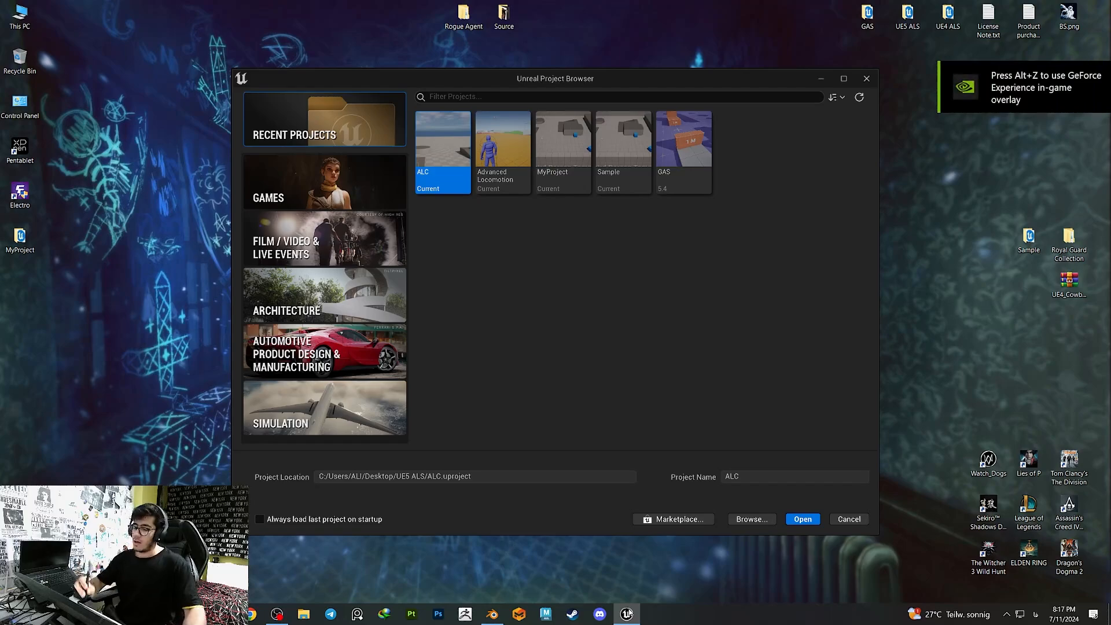
click(349, 193)
click(564, 158)
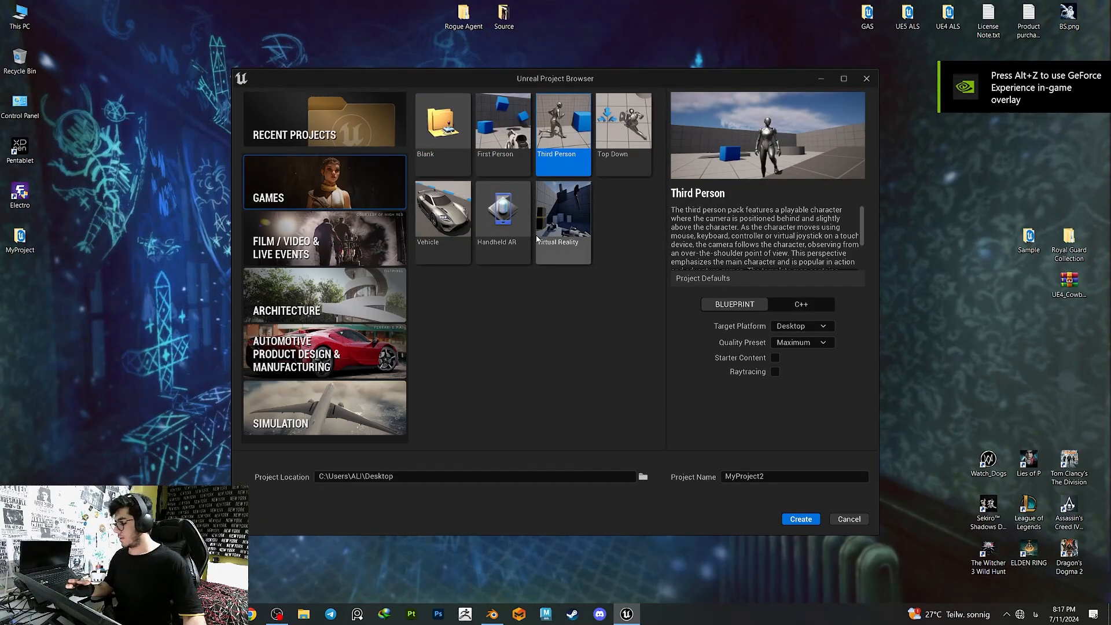
drag(776, 474, 578, 506)
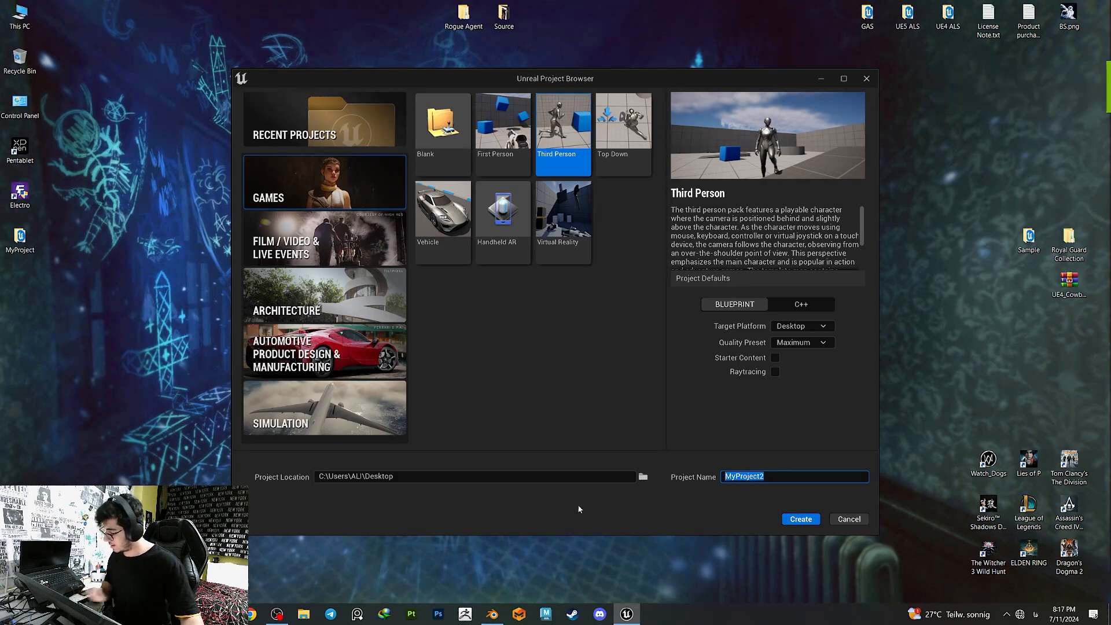
key(BackSpace)
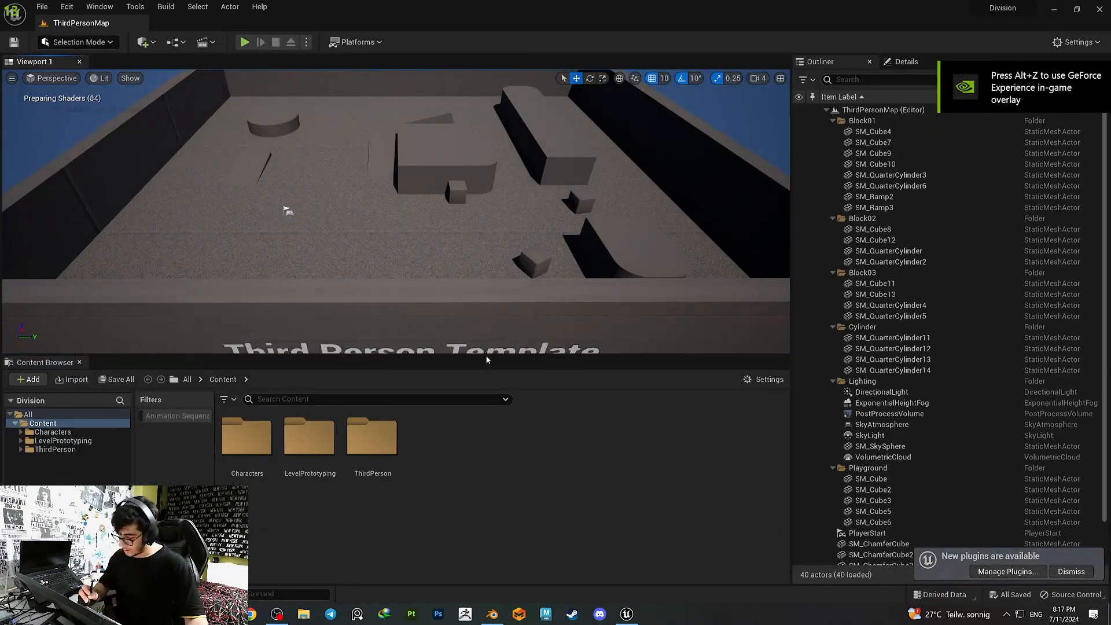
- Enable the Alembic Groom Importer and Groom plugins for the project
drag(484, 376, 485, 368)
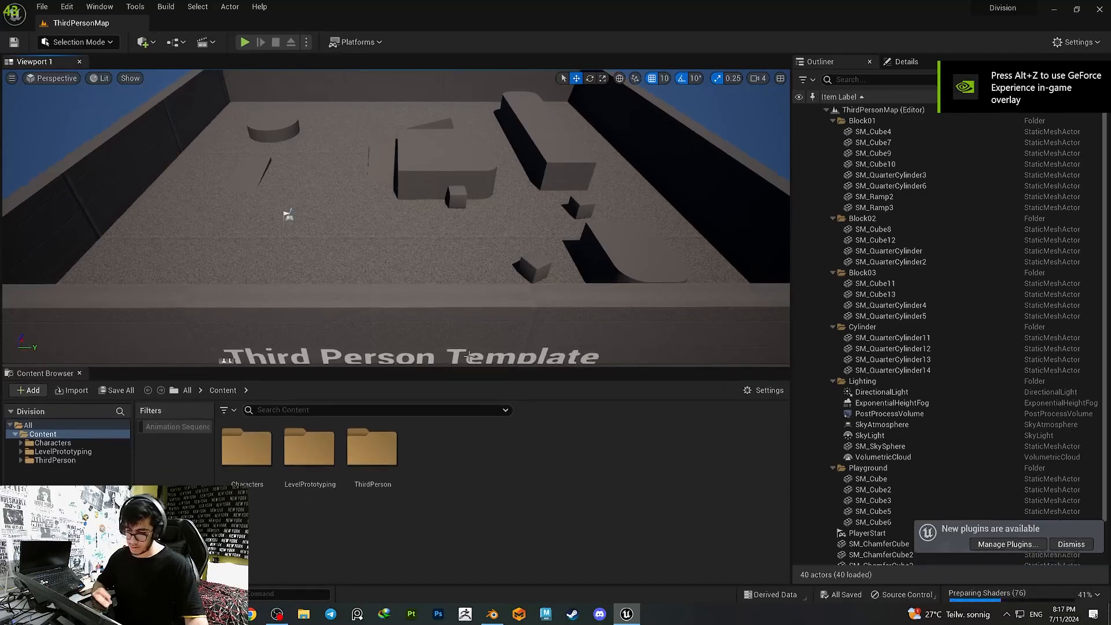
click(67, 7)
click(93, 180)
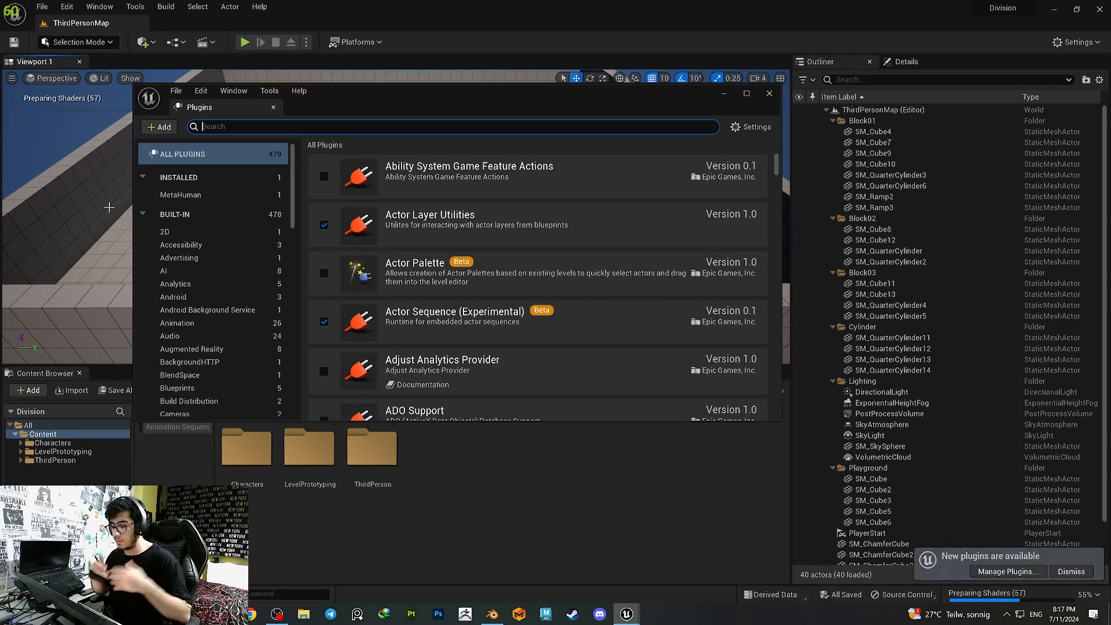
text(groom)
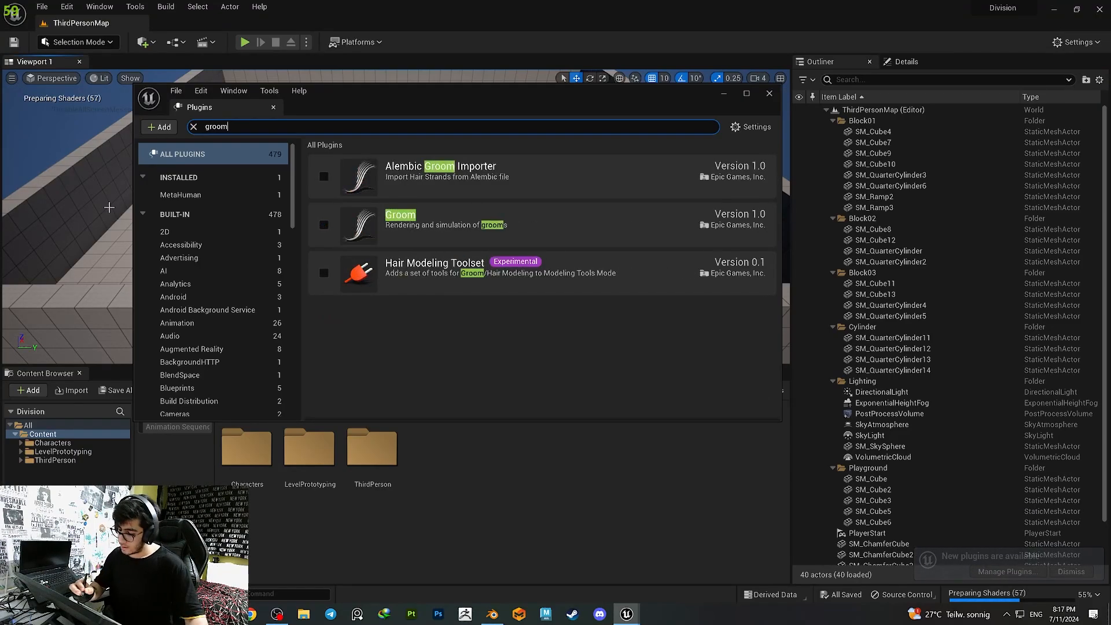
click(323, 177)
click(323, 225)
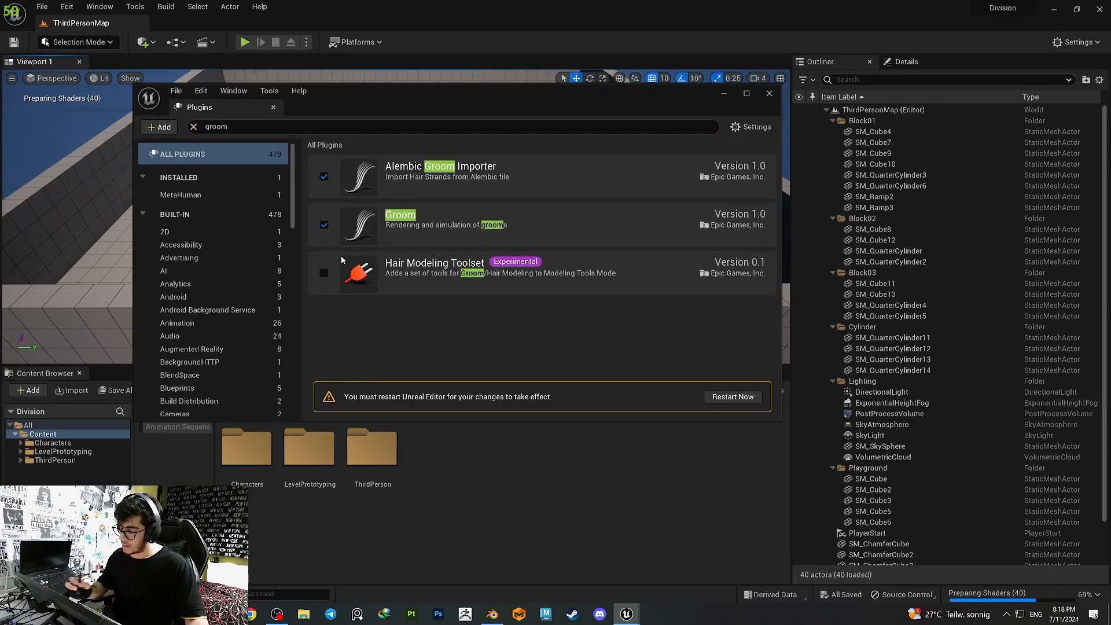
click(769, 93)
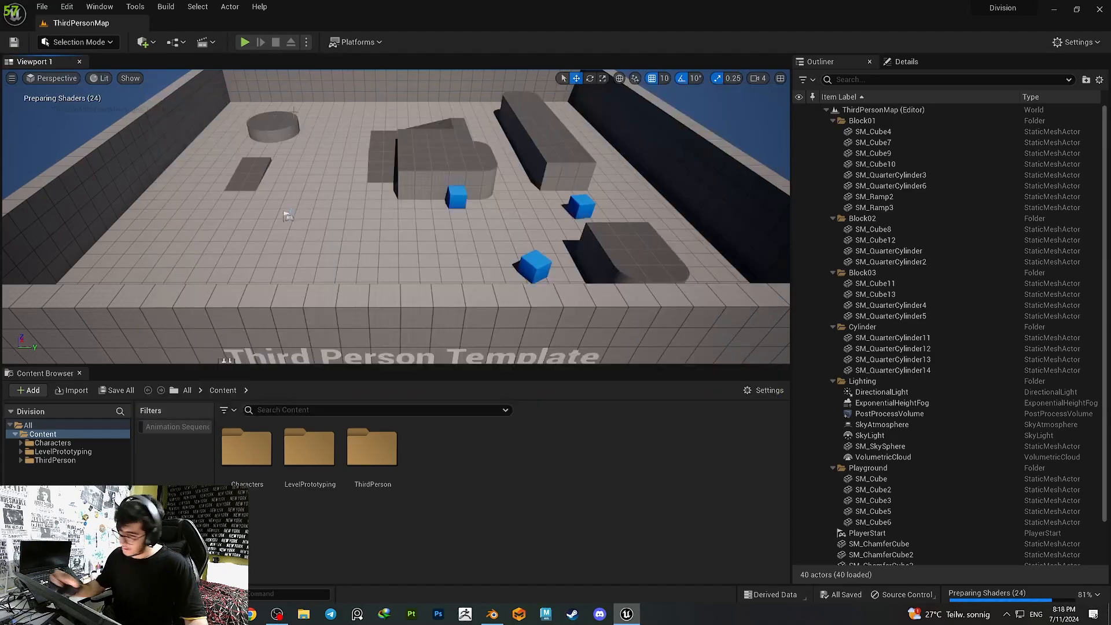
- Enable virtual texture support and virtual textures for Opacity Mask in the project settings, and restart the editor
click(66, 6)
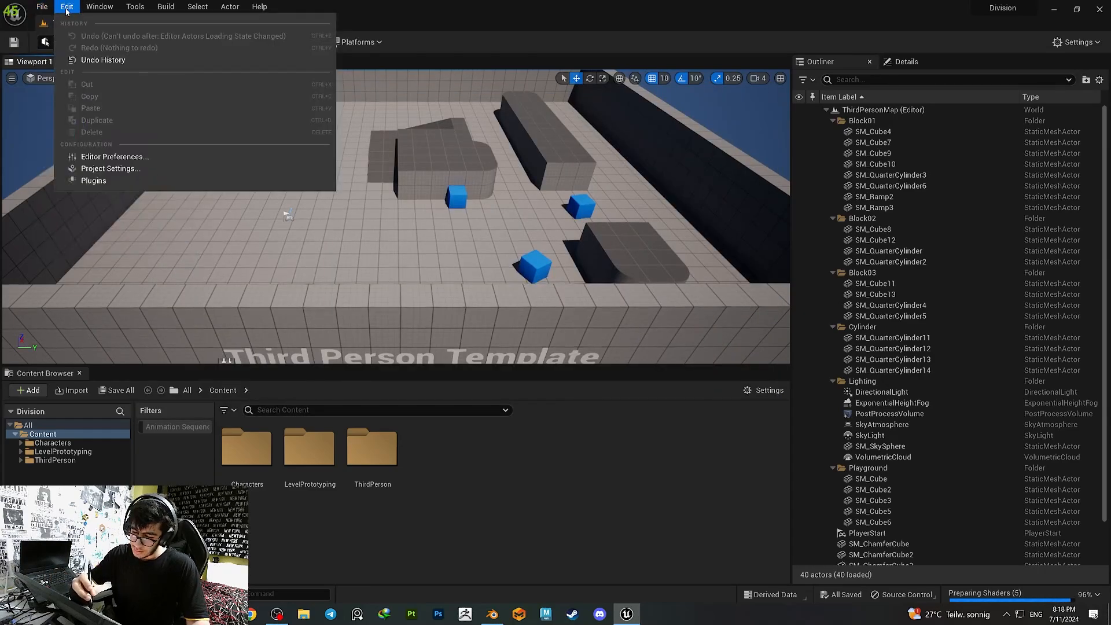
click(127, 169)
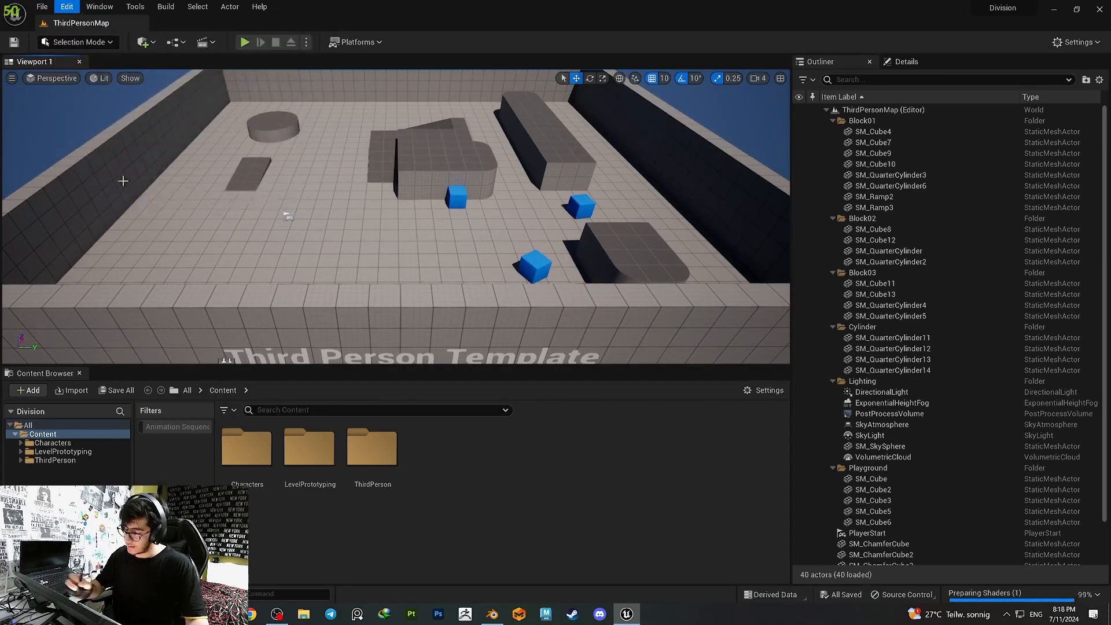
text(textures)
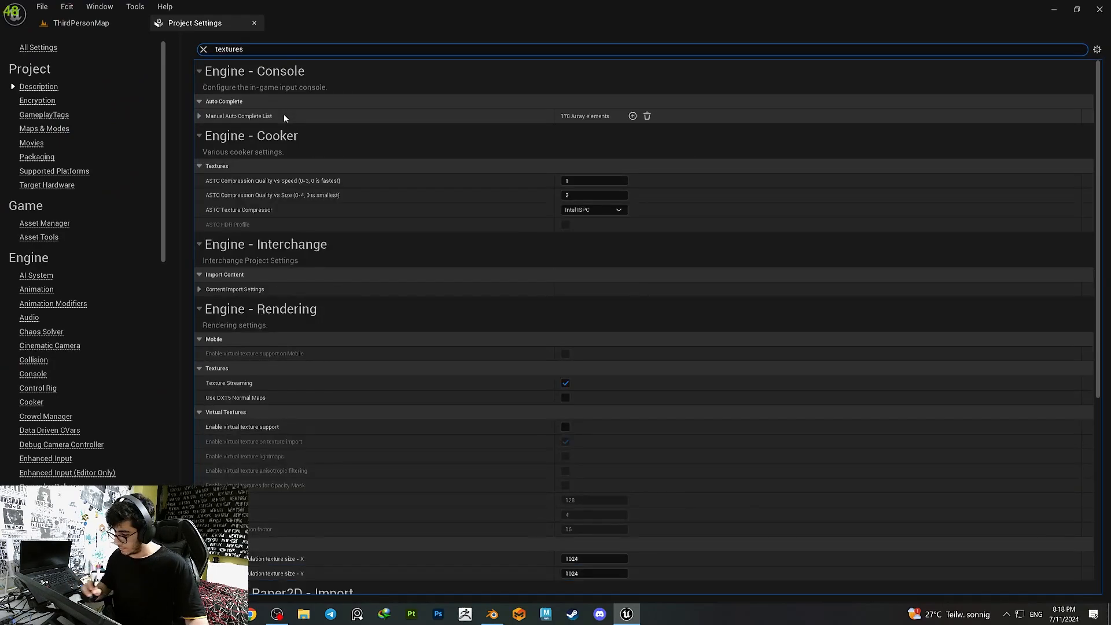
drag(1098, 125, 1099, 191)
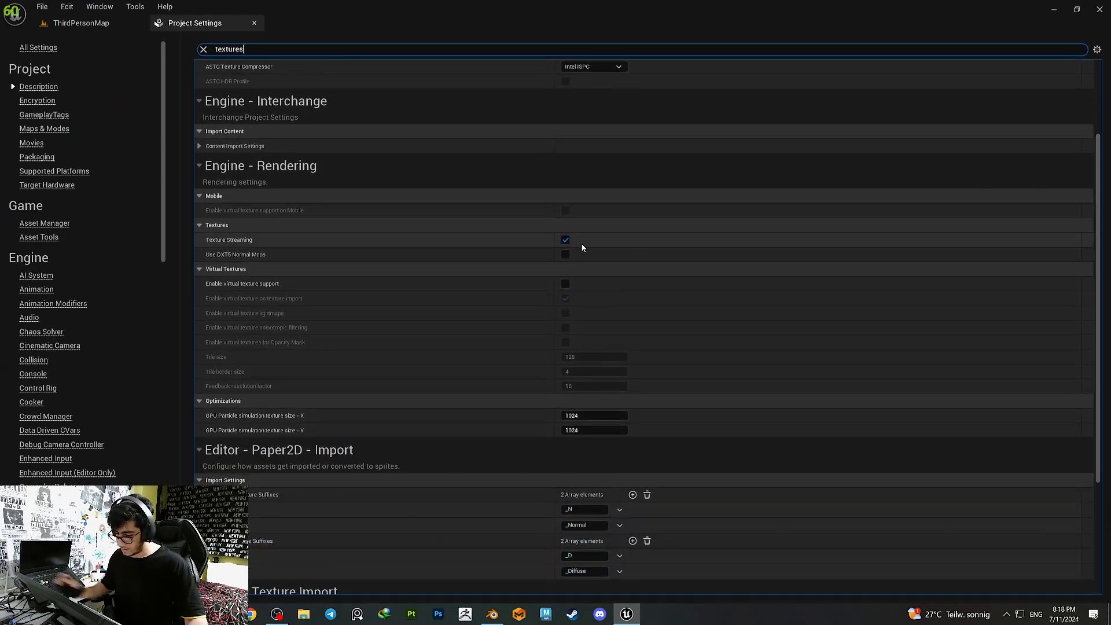
click(565, 284)
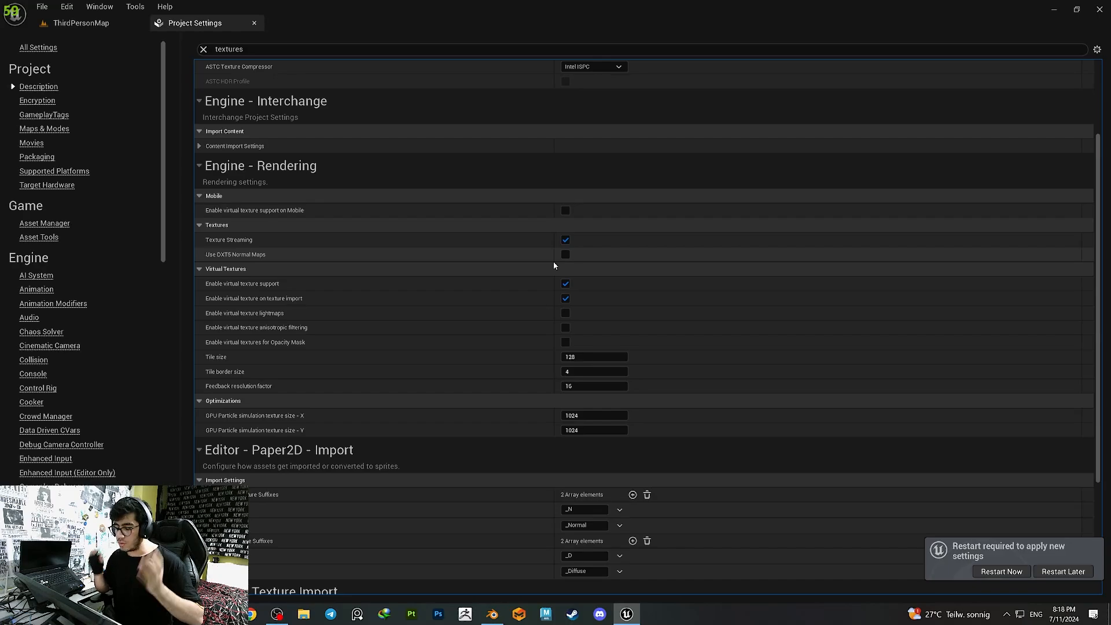
click(565, 343)
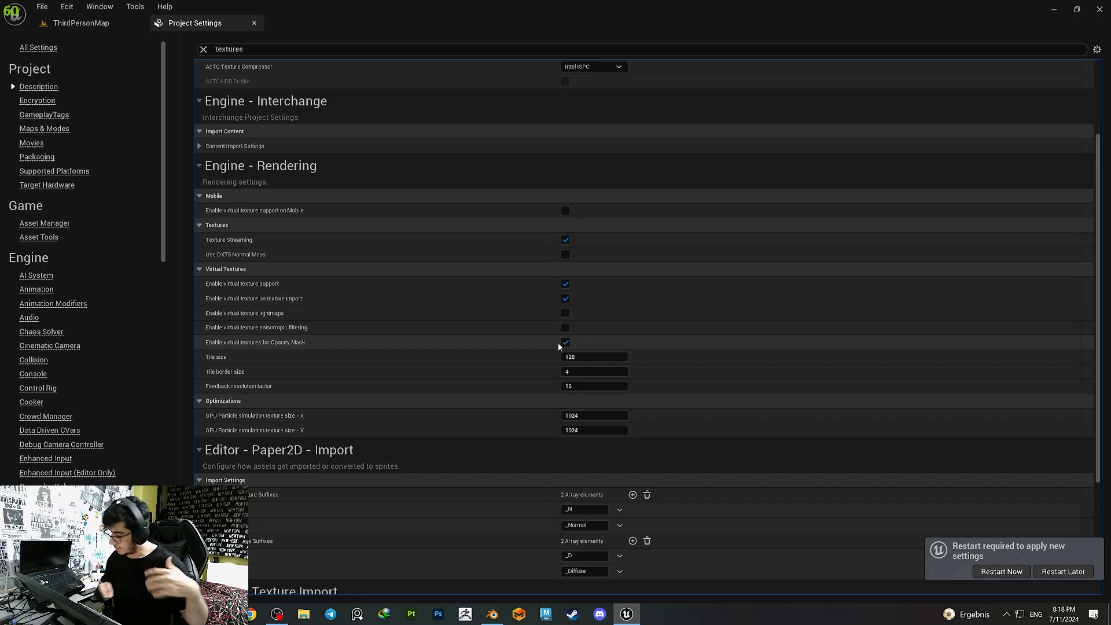
click(1011, 573)
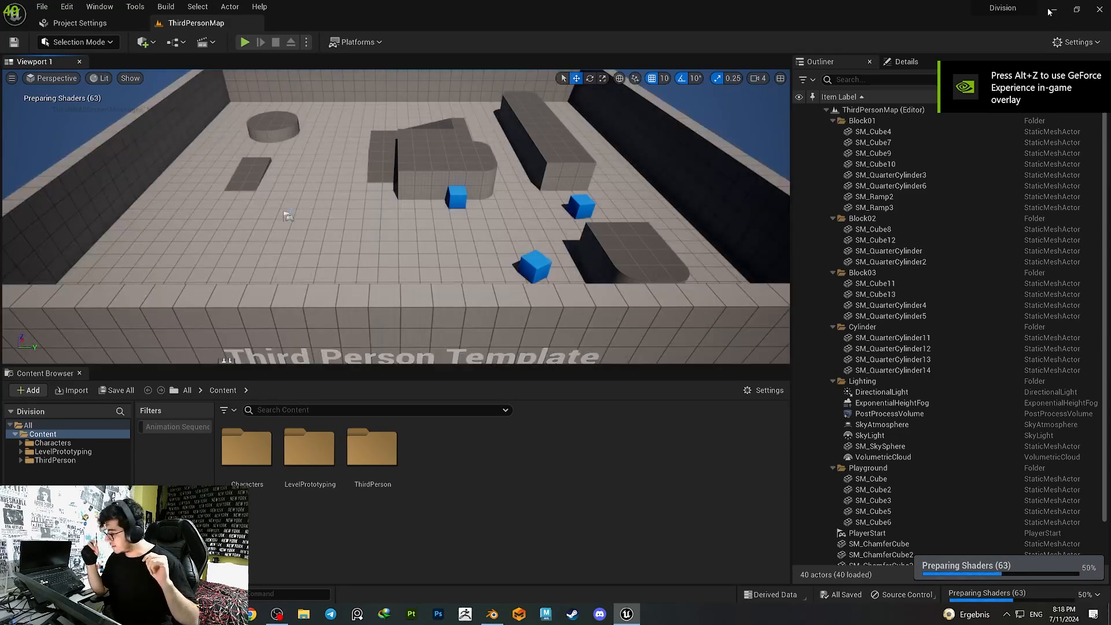
- Switch back to Blender and hide the character's Hair mesh
click(1052, 10)
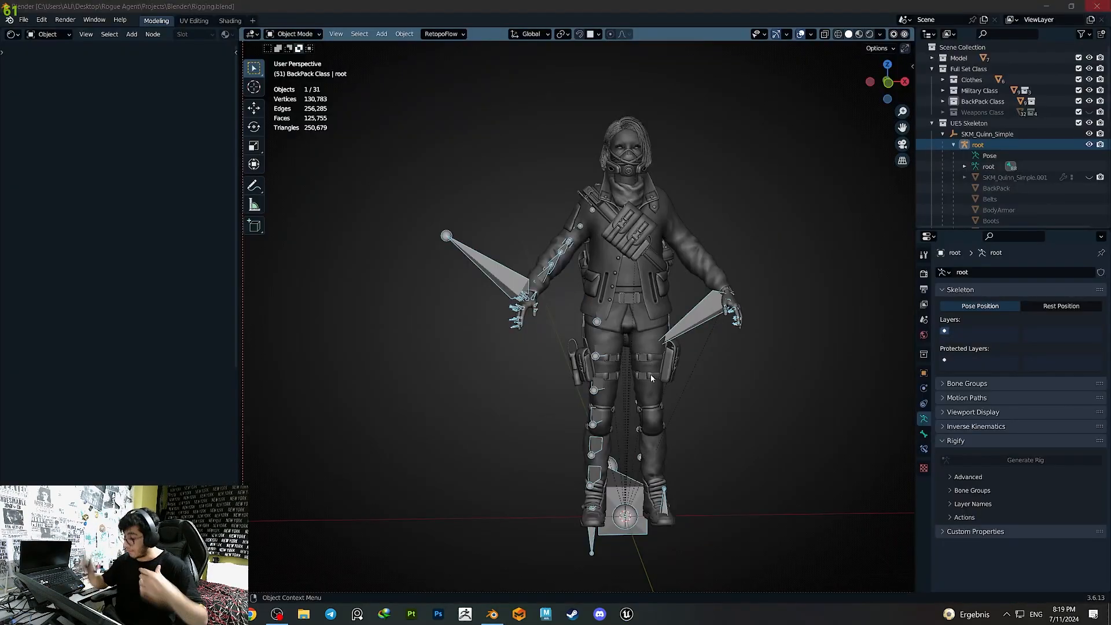
middle_drag(650, 374, 572, 154)
click(573, 154)
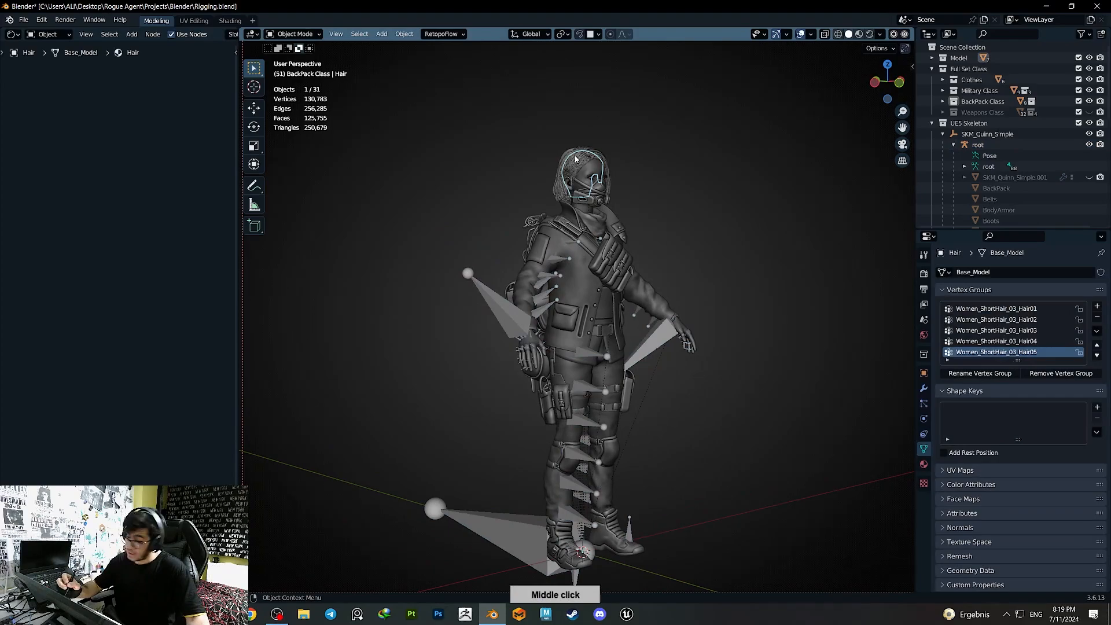
key(h)
middle_drag(696, 338, 645, 354)
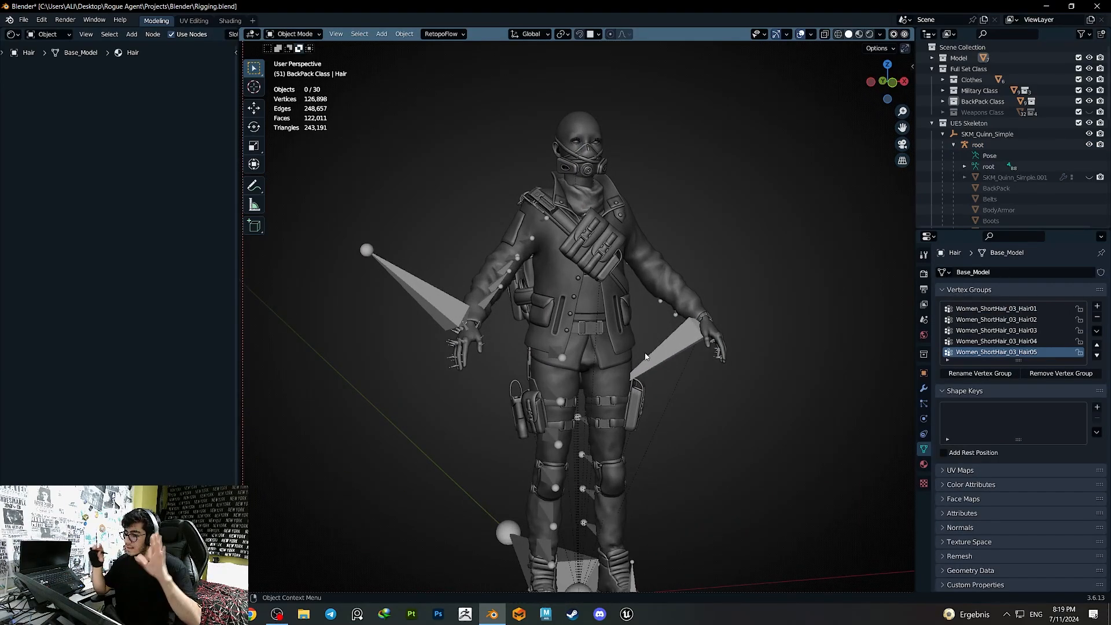
- Hide the BackPack Class and Military Class collections and the outer Jacket, leaving only the body and base clothes
click(1089, 102)
click(1089, 92)
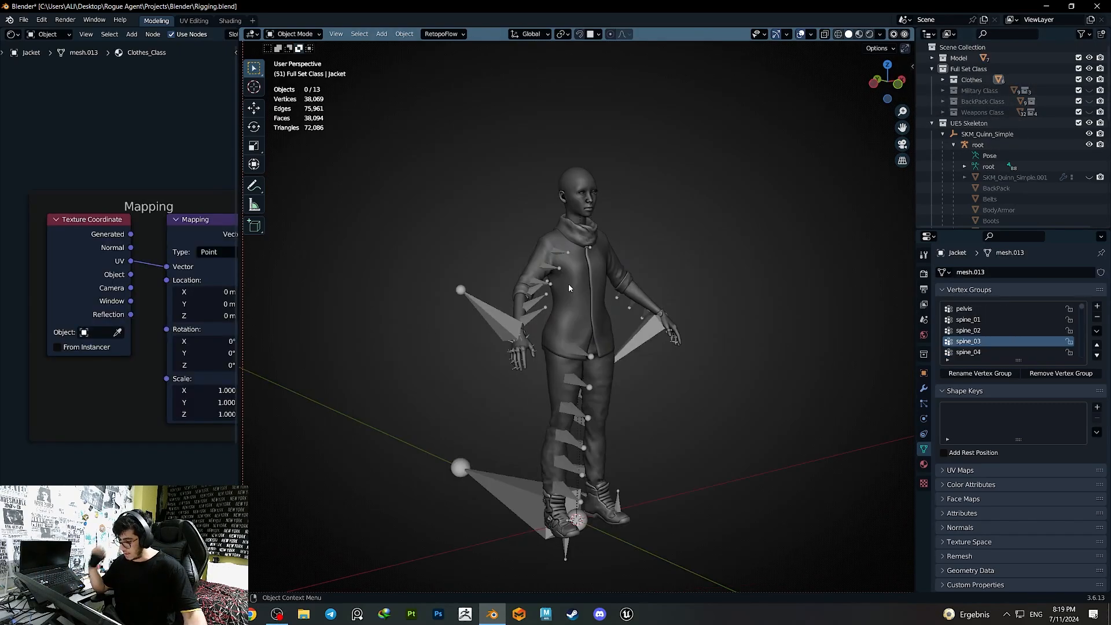
middle_drag(568, 283, 615, 325)
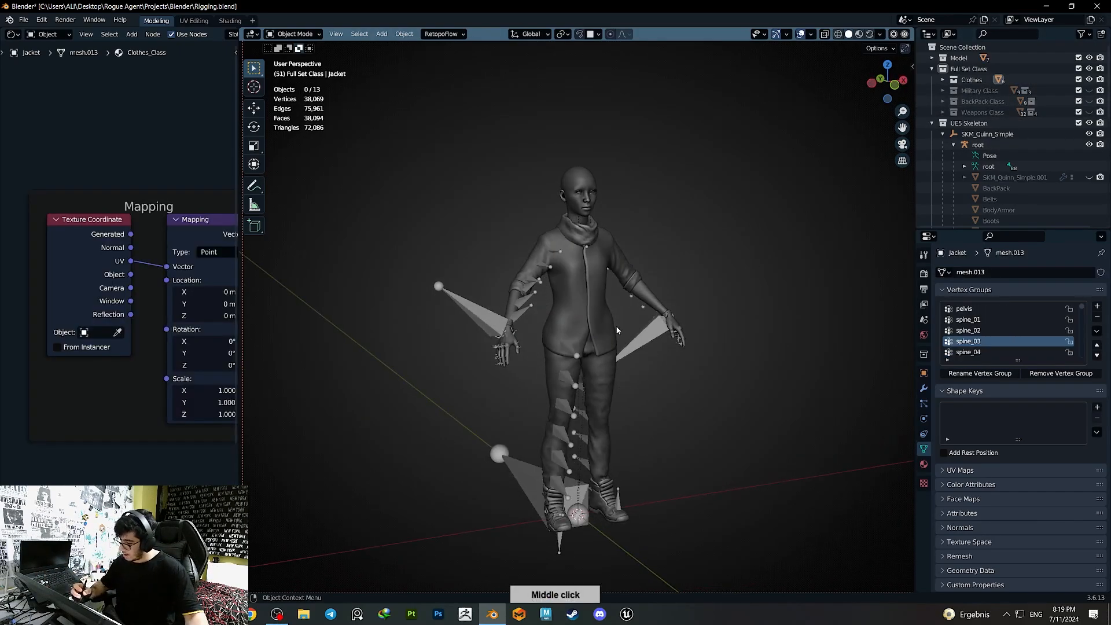
- Select all visible objects with the root armature as the active one and start an FBX export
key(a)
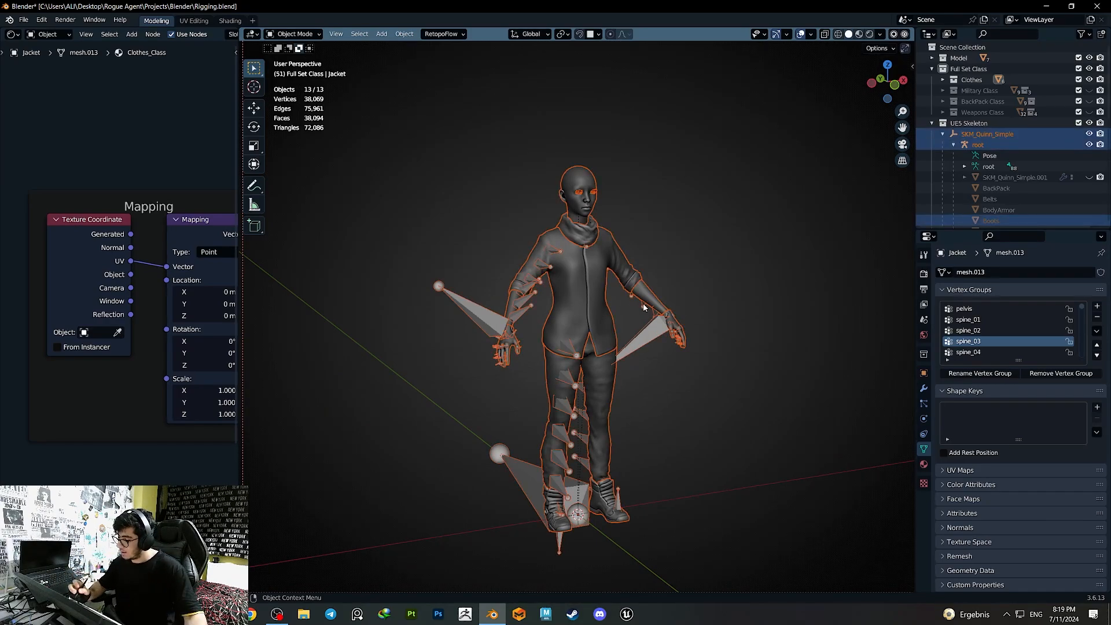
click(643, 337)
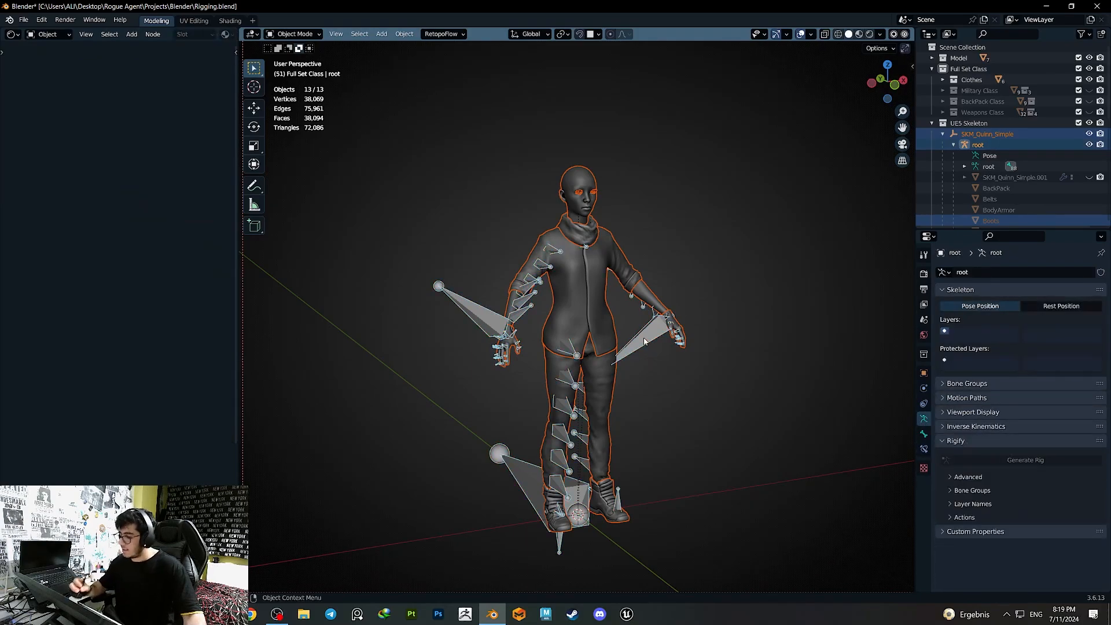
click(23, 20)
mouse_move(64, 178)
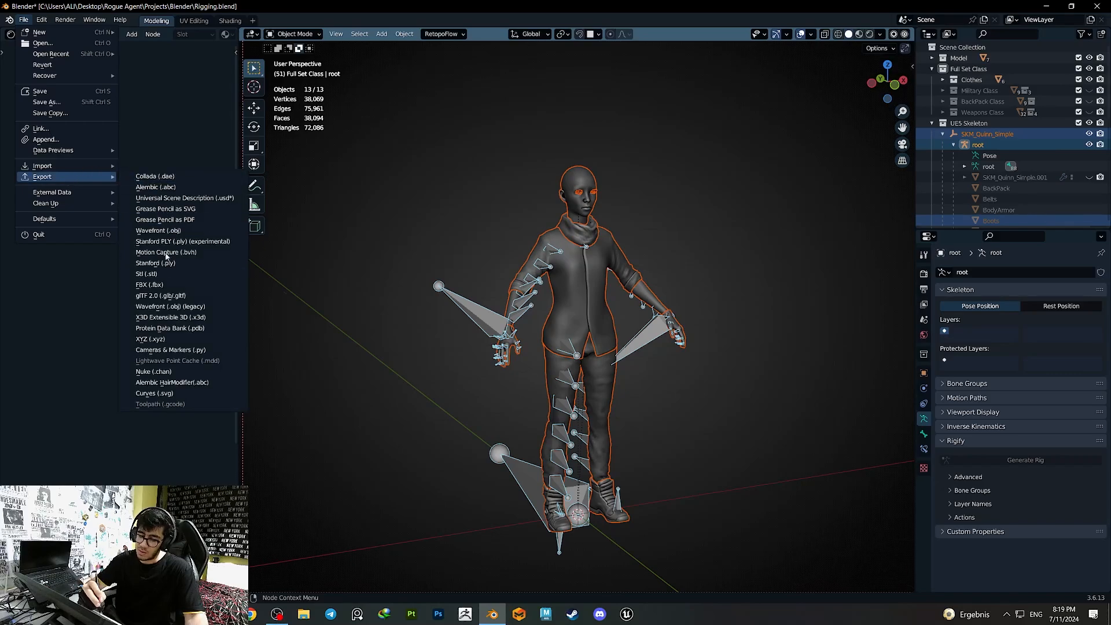
click(161, 284)
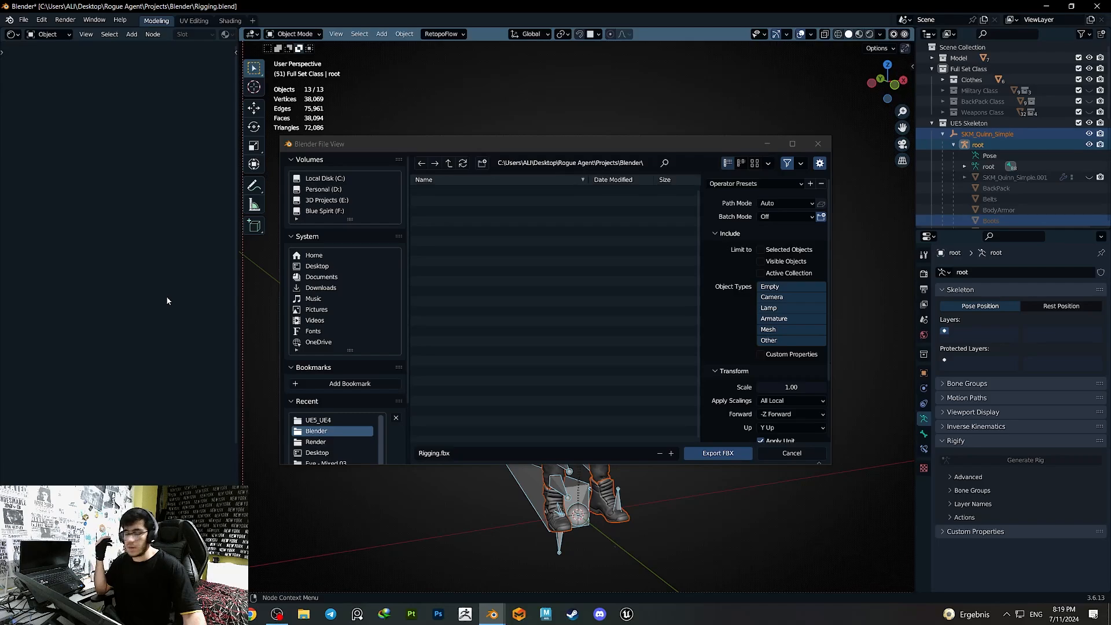
- Turn off Bake Animation and limit the FBX export to selected objects of types Armature, Mesh and Other
drag(828, 244, 827, 308)
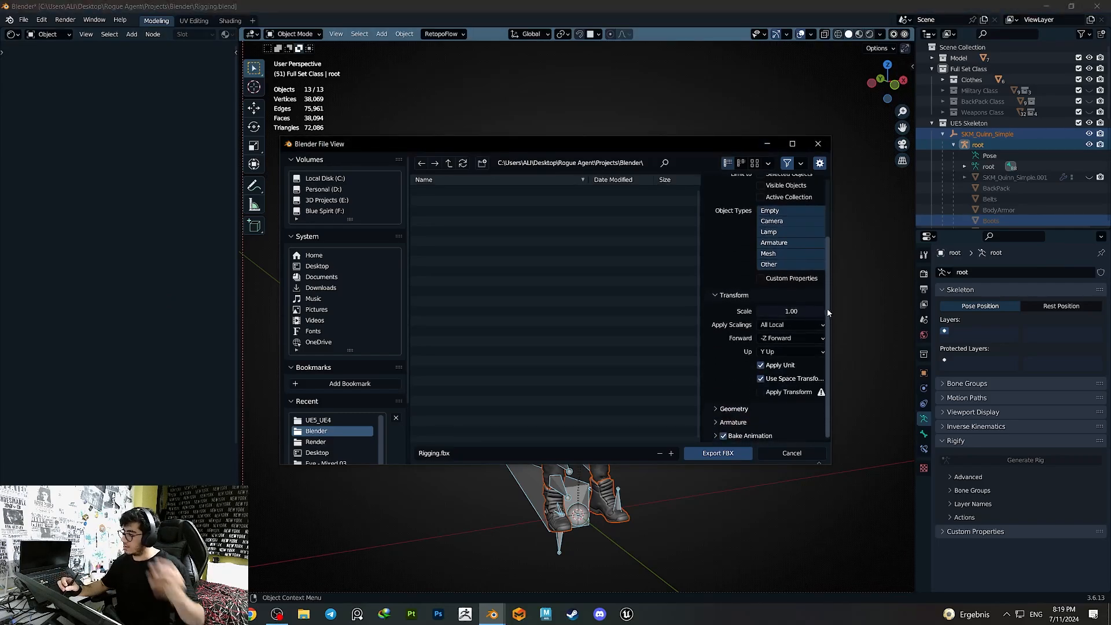
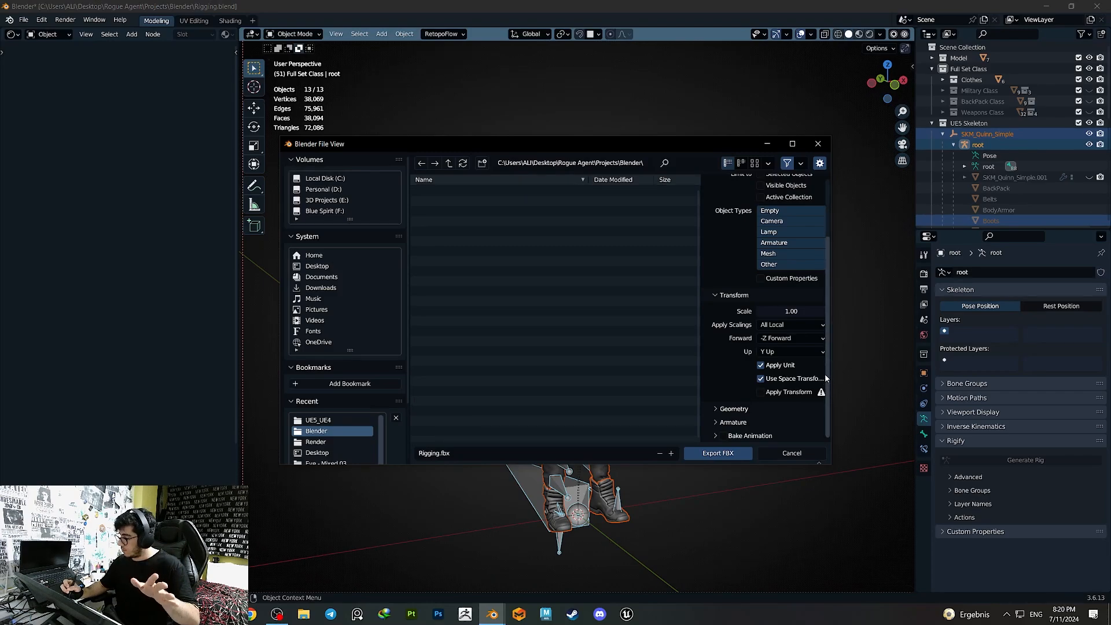
drag(827, 378, 835, 318)
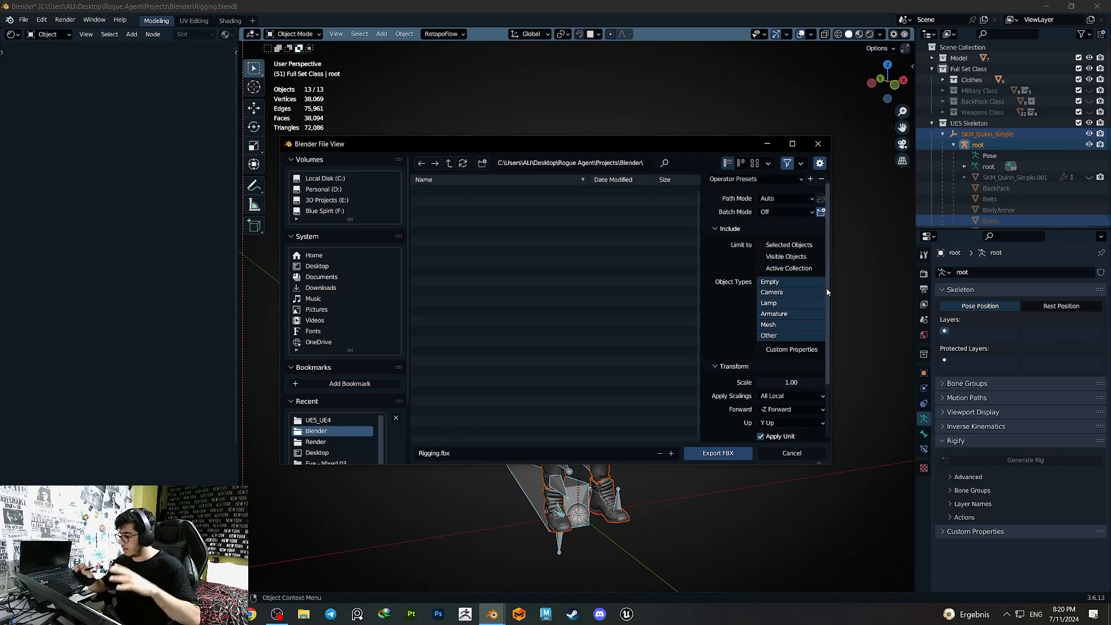
click(788, 245)
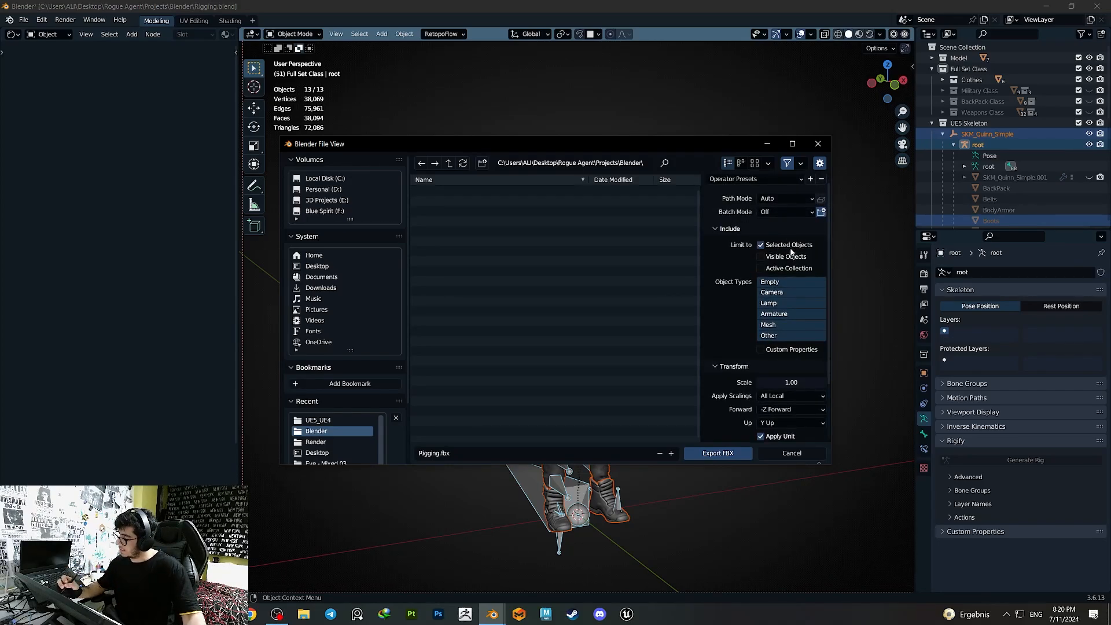
click(775, 314)
shift+click(780, 324)
shift+click(775, 335)
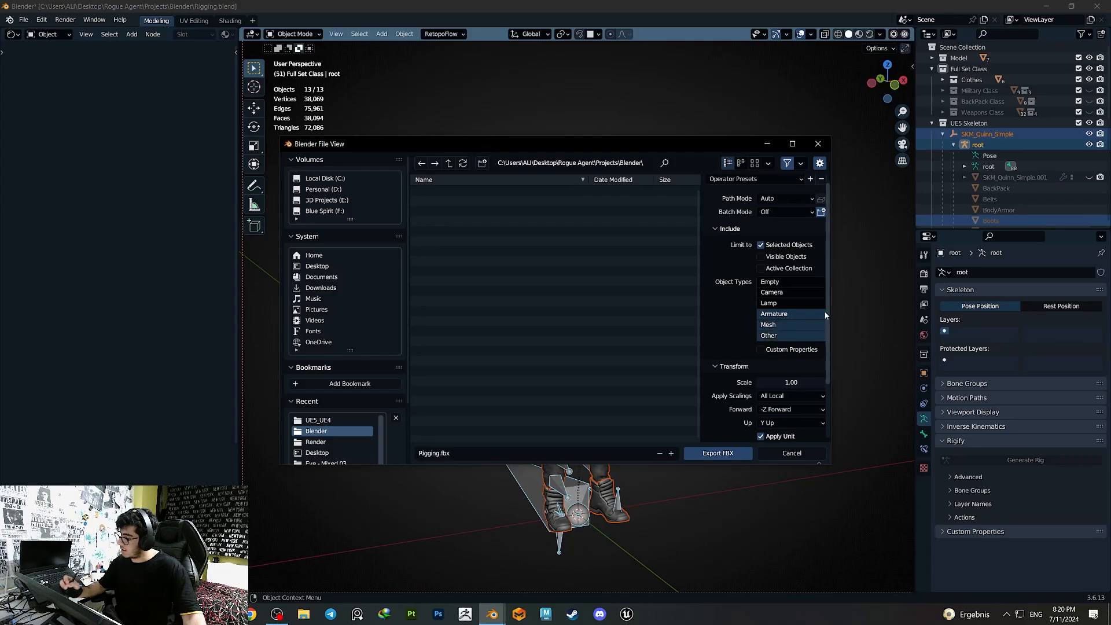
- Turn off Add Leaf Bones in the armature options of the FBX export
scroll(827, 375, down, 3)
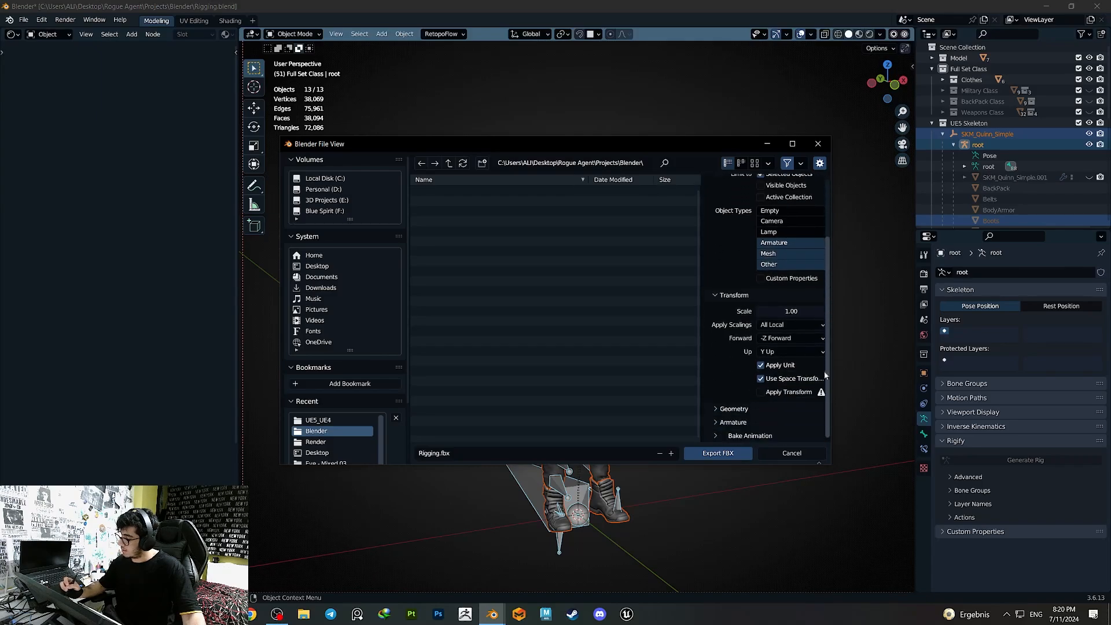
click(731, 423)
scroll(829, 348, down, 3)
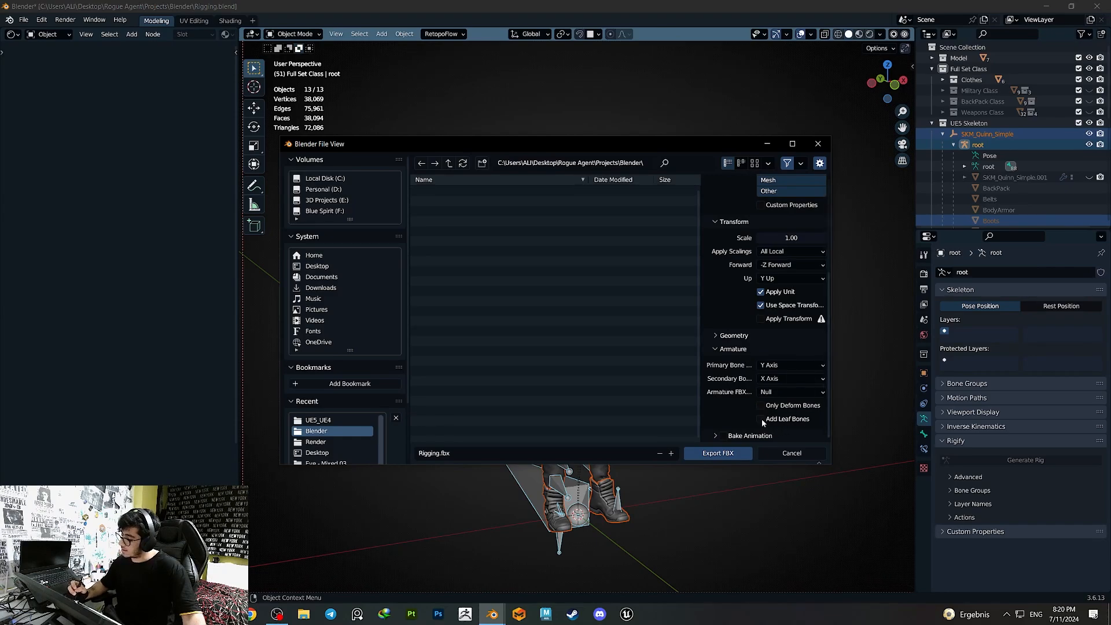
click(721, 348)
- Set the export geometry's Smoothing to Face and turn off Apply Modifiers
click(732, 424)
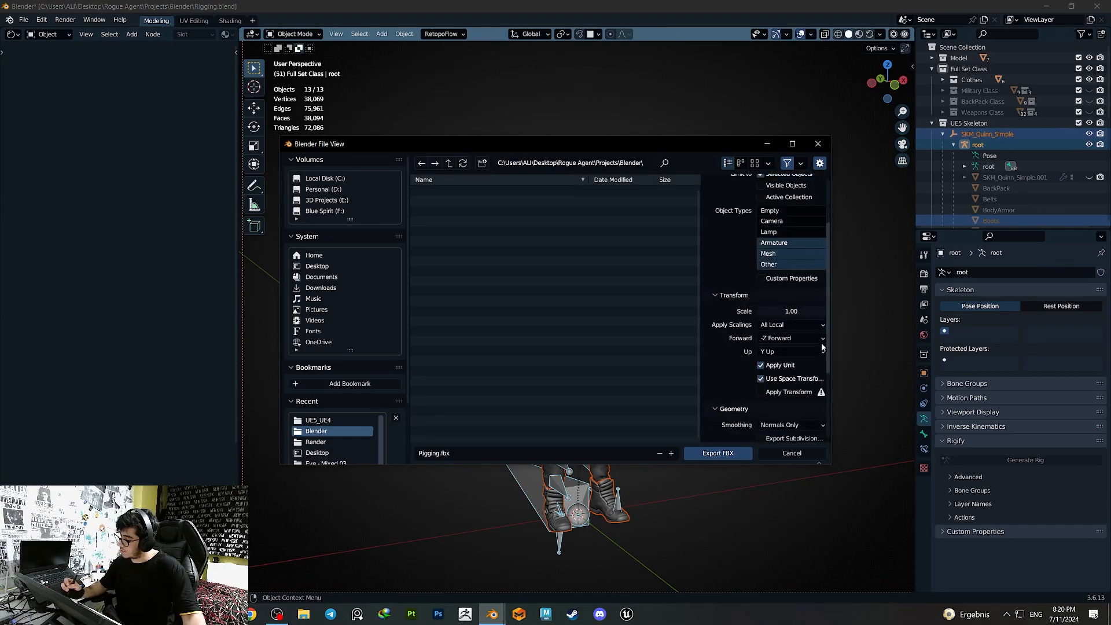
scroll(831, 400, down, 3)
scroll(831, 400, down, 1)
click(778, 313)
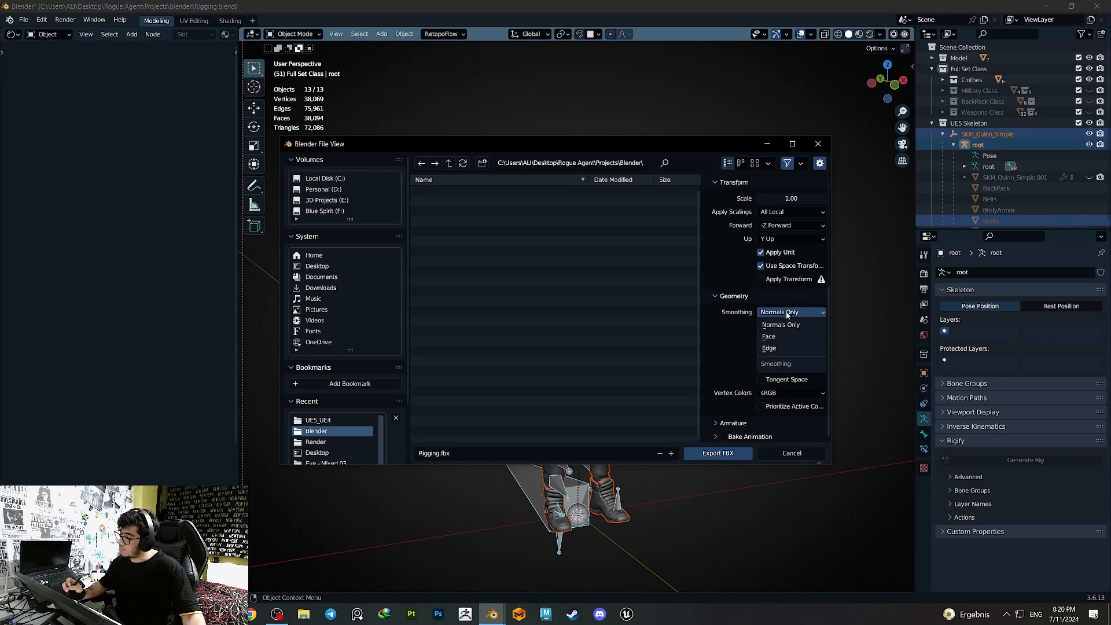
click(773, 337)
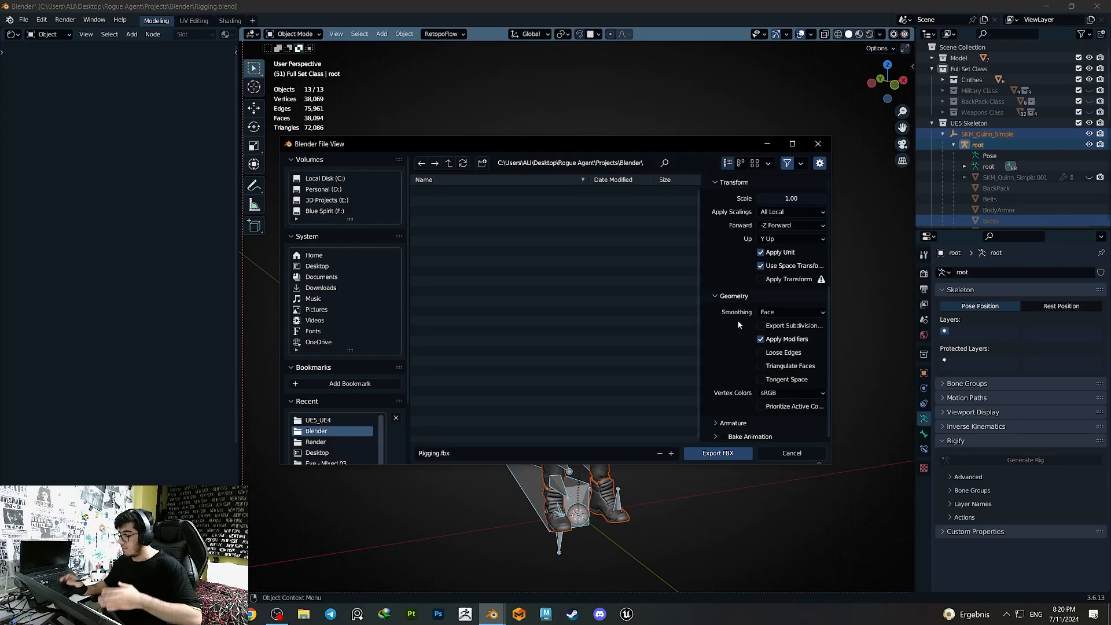
click(768, 340)
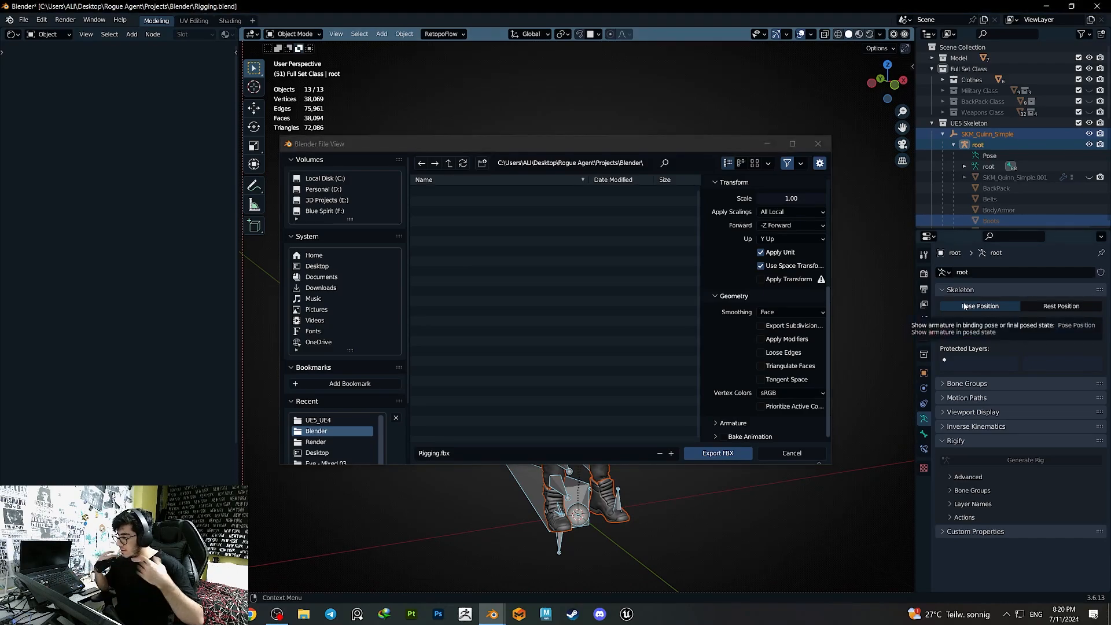
scroll(828, 278, up, 8)
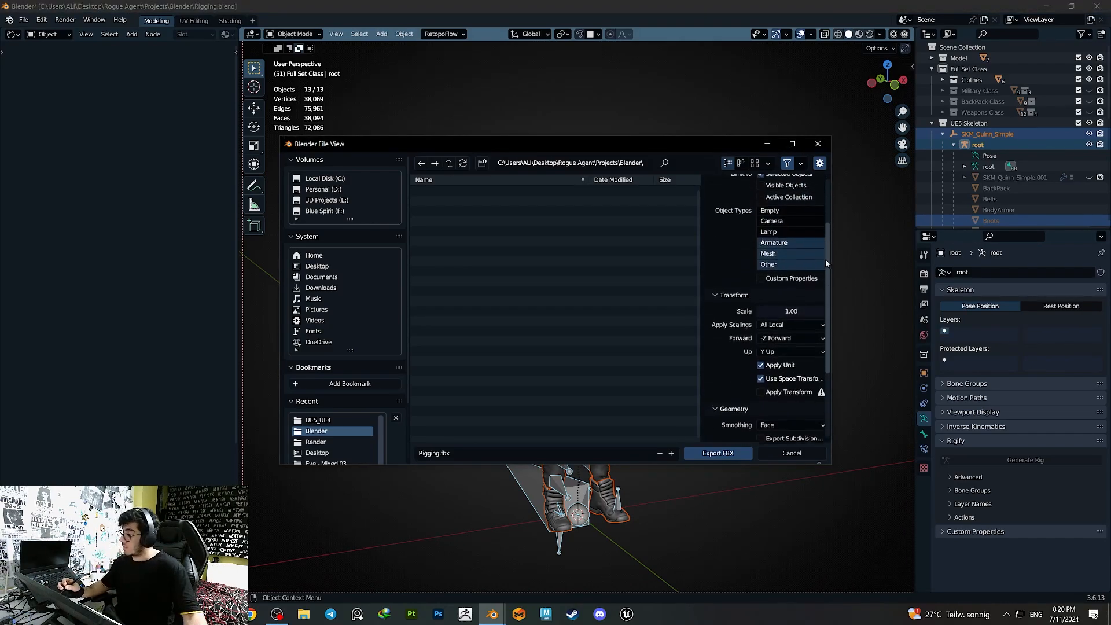
scroll(821, 237, up, 3)
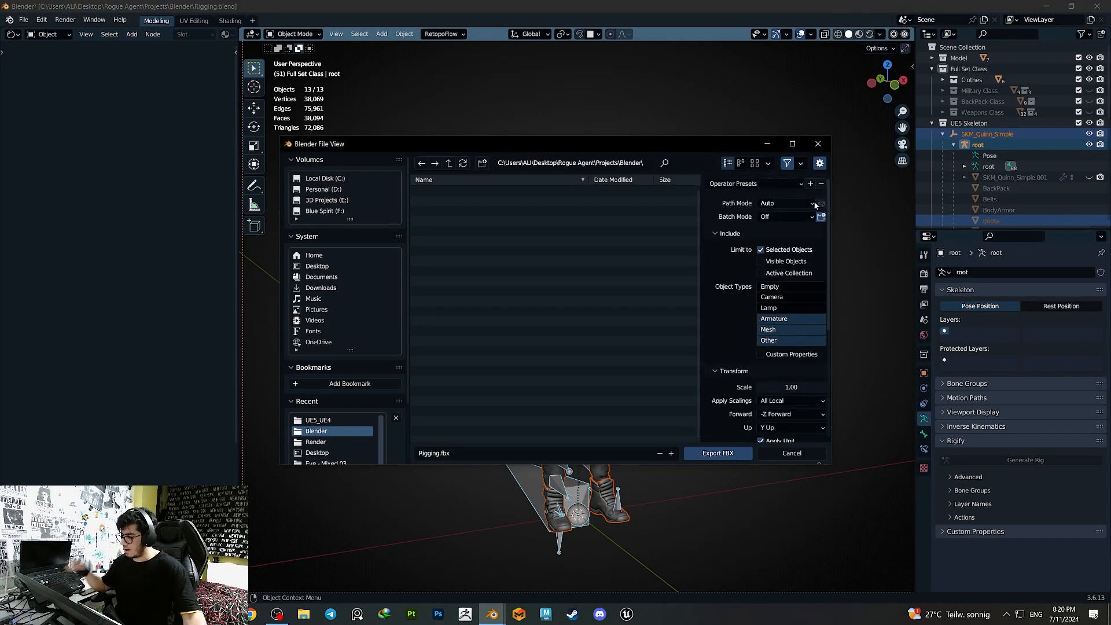
scroll(827, 335, down, 5)
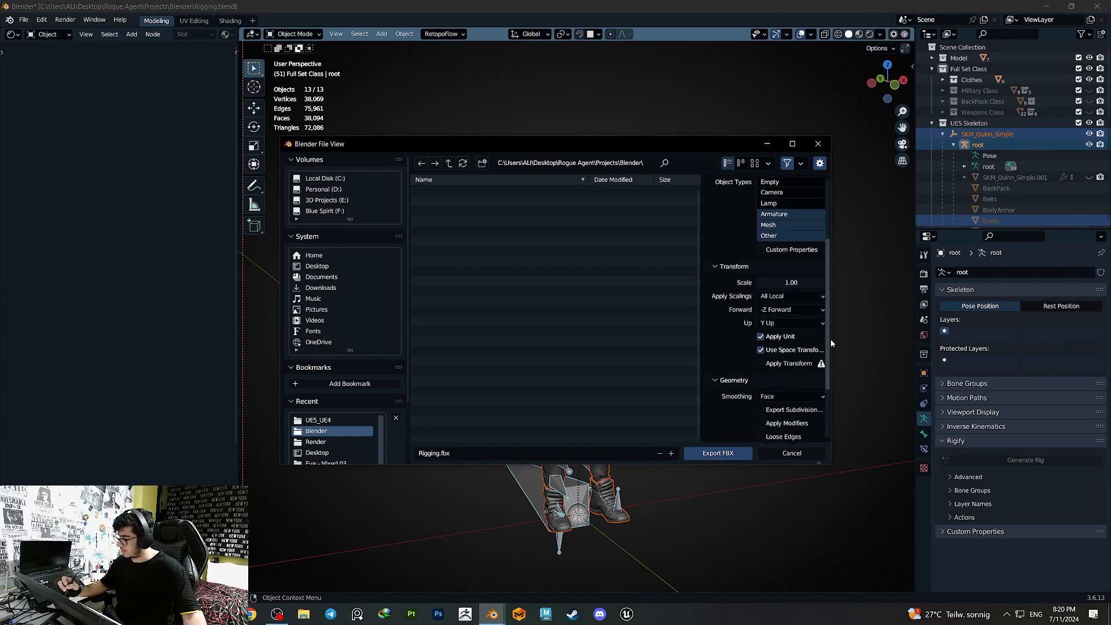
- In the Rogue Agent folder on the Desktop, rename New Folder to UE5
click(317, 266)
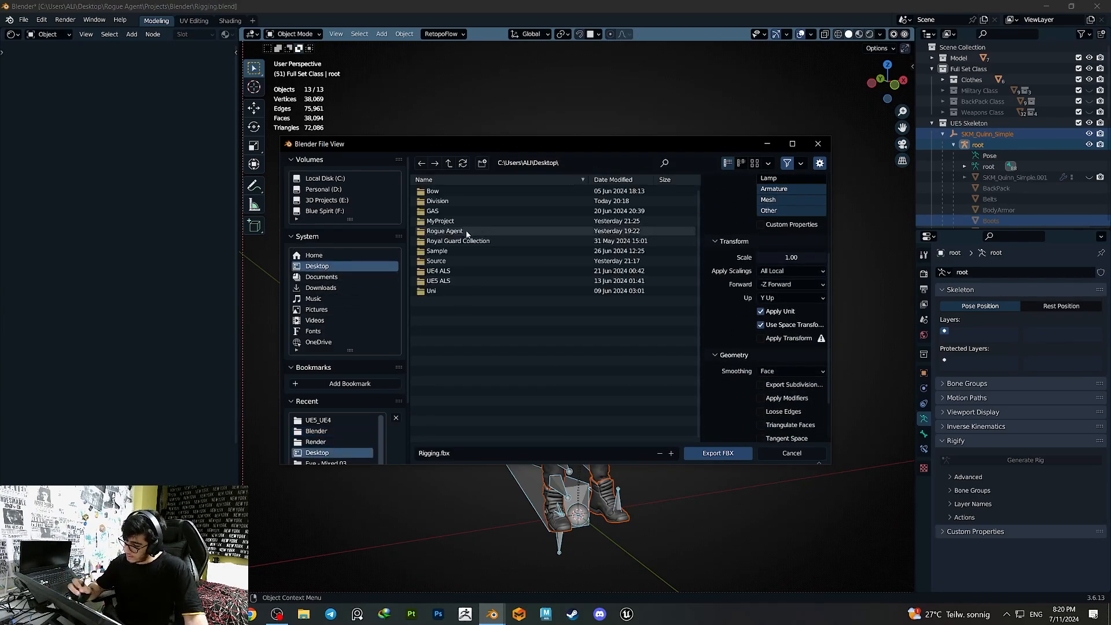
double_click(468, 233)
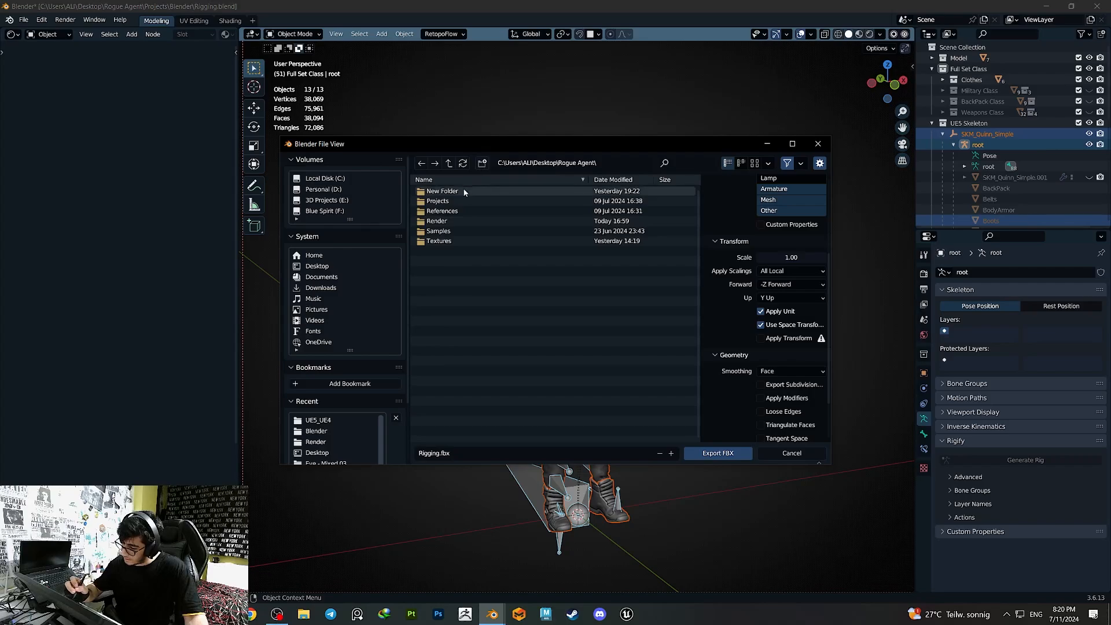
right_click(449, 191)
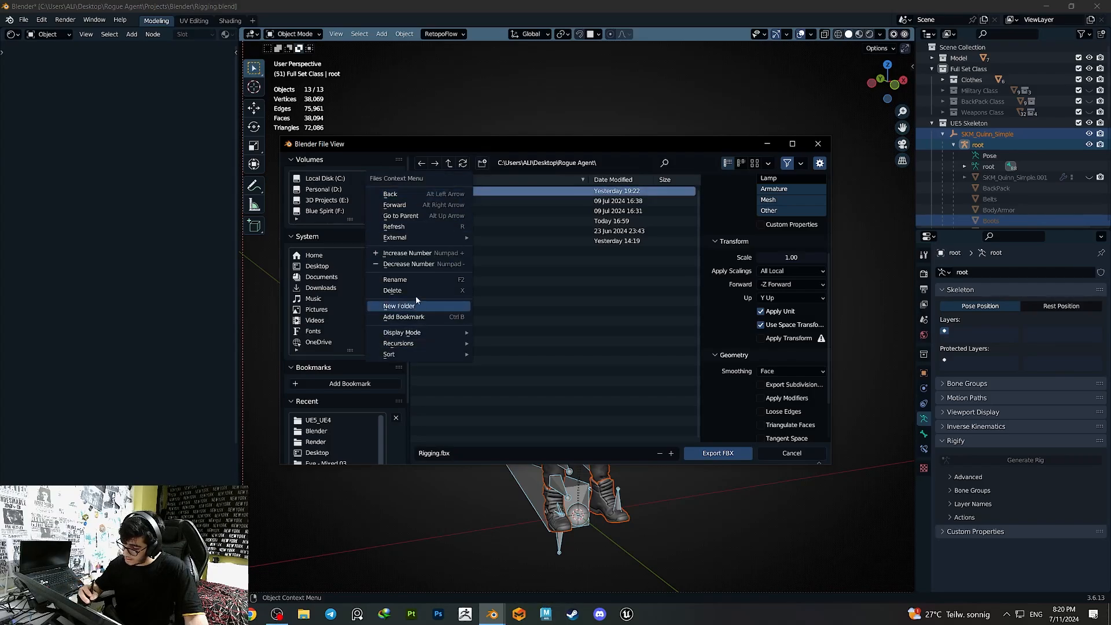
click(411, 280)
text(UE5)
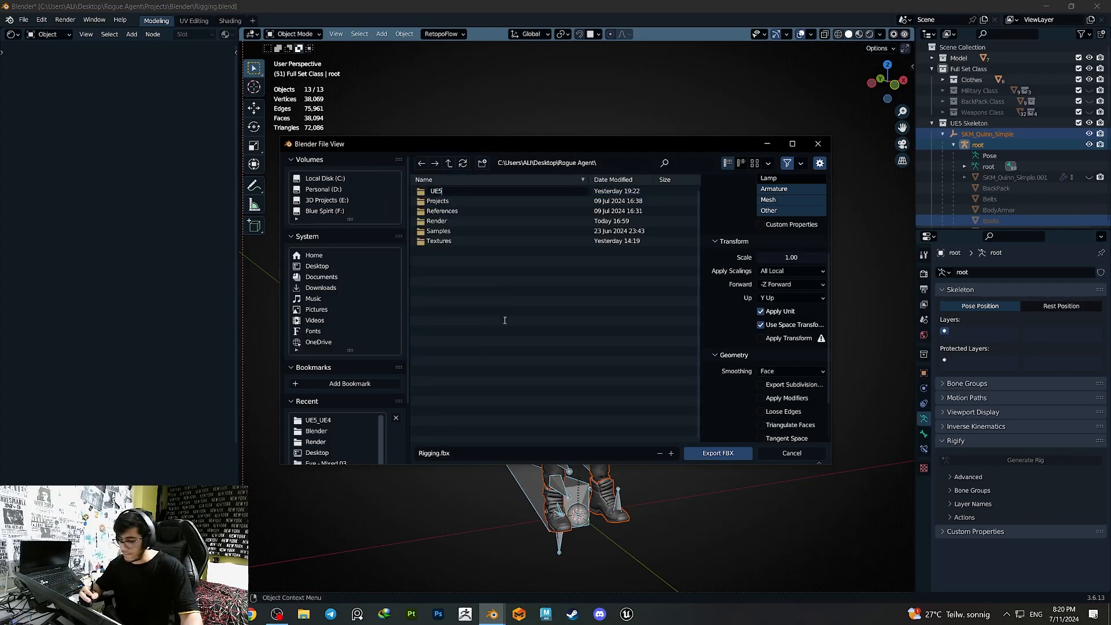
key(Return)
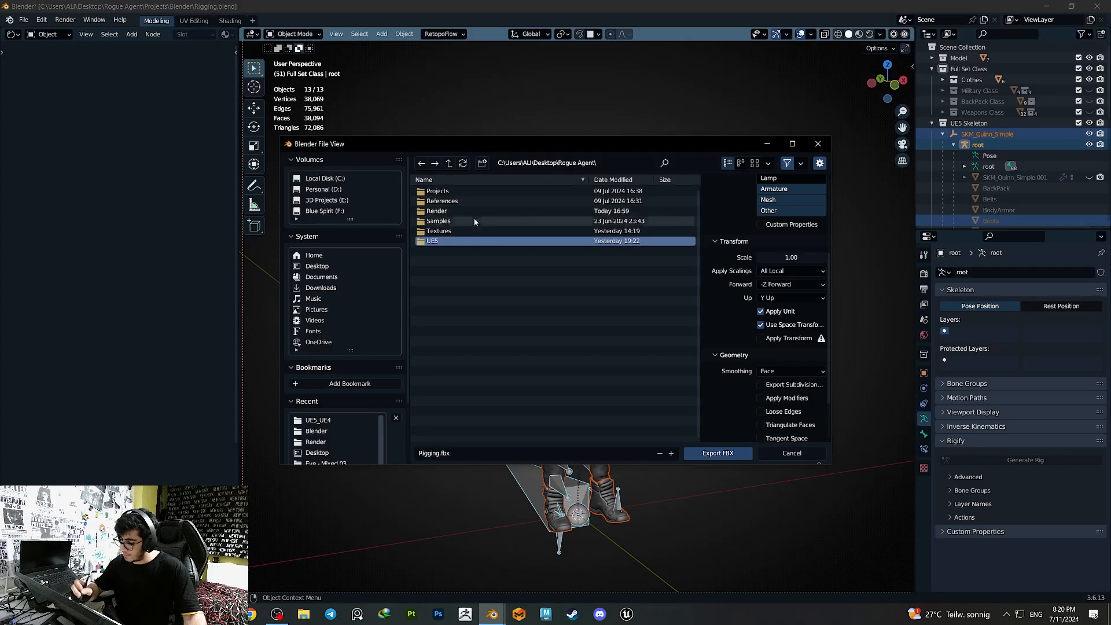
- Export the selected body, base clothes and armature into the UE5 folder as Model.fbx
double_click(451, 242)
key(ctrl+a)
key(BackSpace)
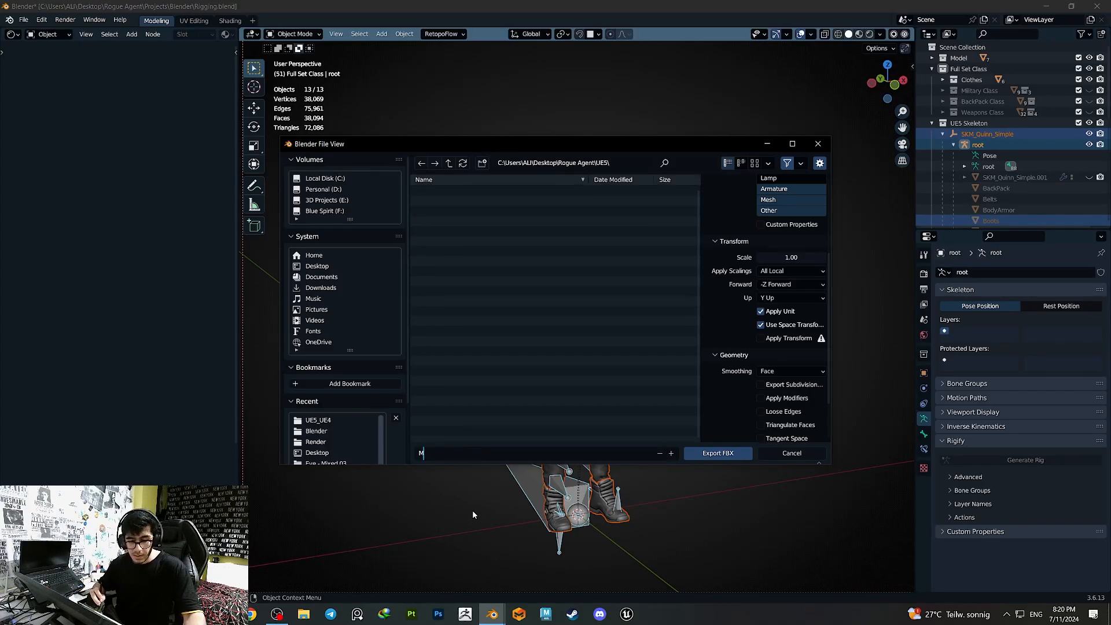
text(Model)
key(Return)
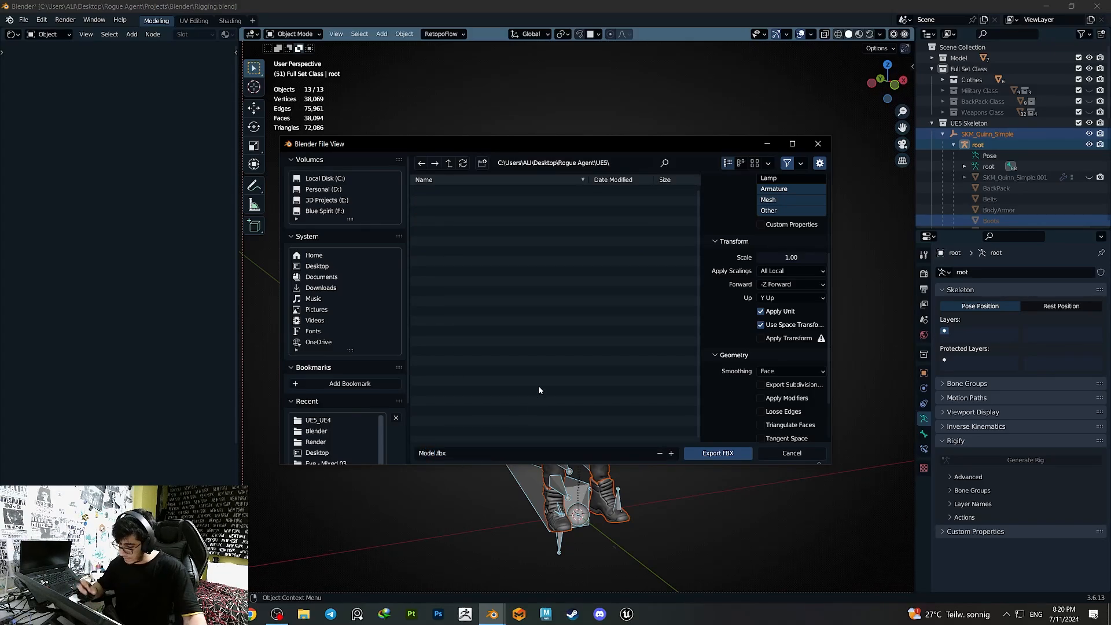
click(726, 457)
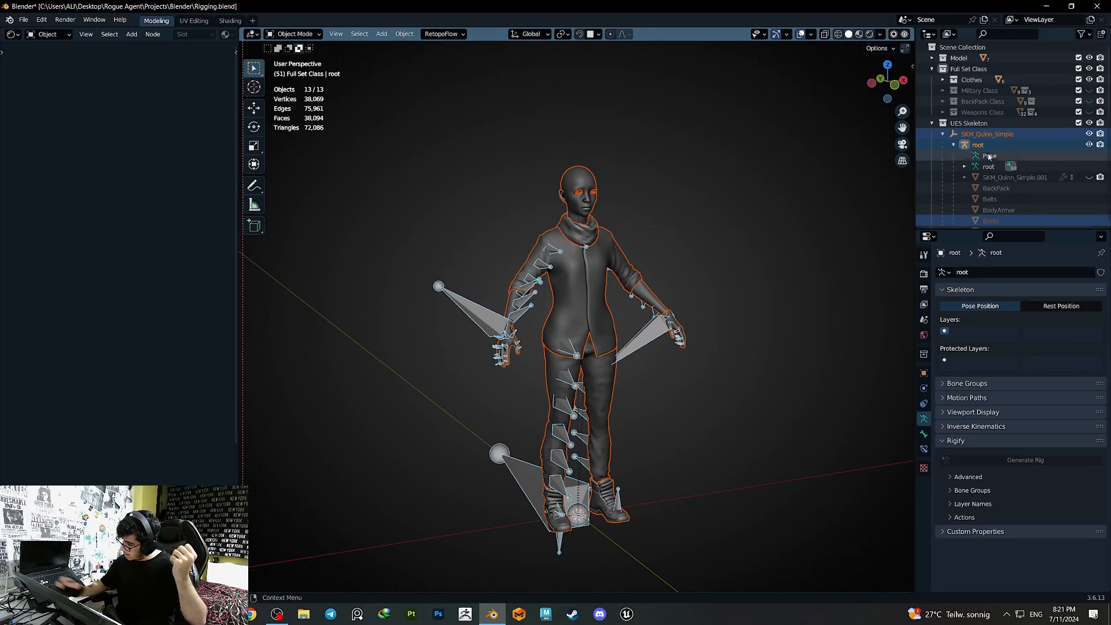
- Unhide the Jacket in the Clothes collection and isolate it together with the root armature, hiding everything else
click(941, 81)
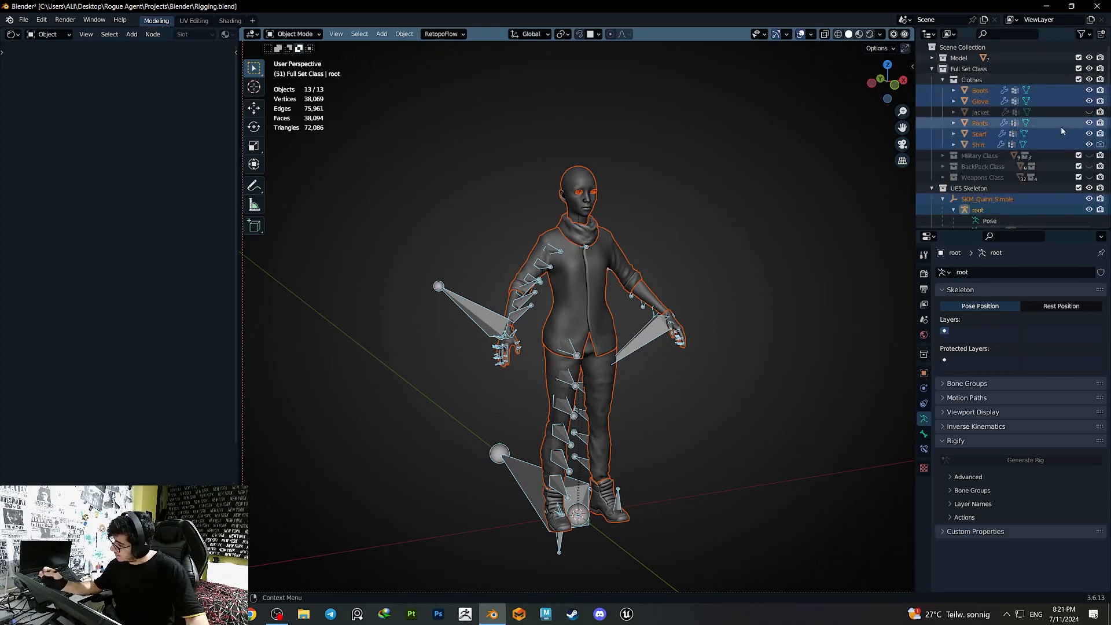
click(1088, 112)
click(649, 331)
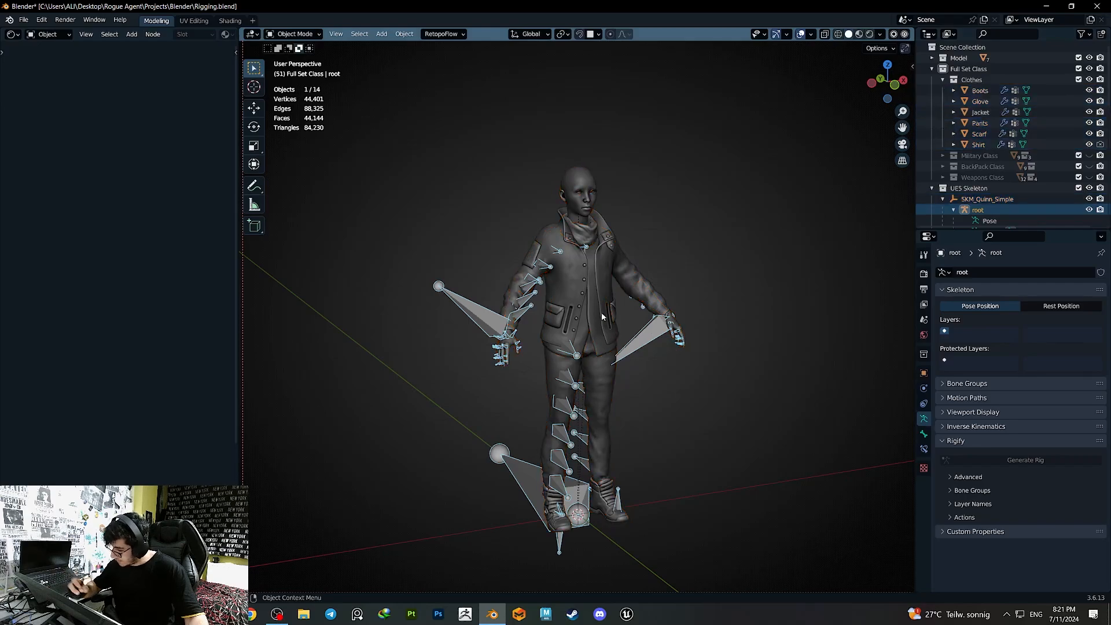
shift+click(609, 292)
shift+click(642, 350)
key(shift+h)
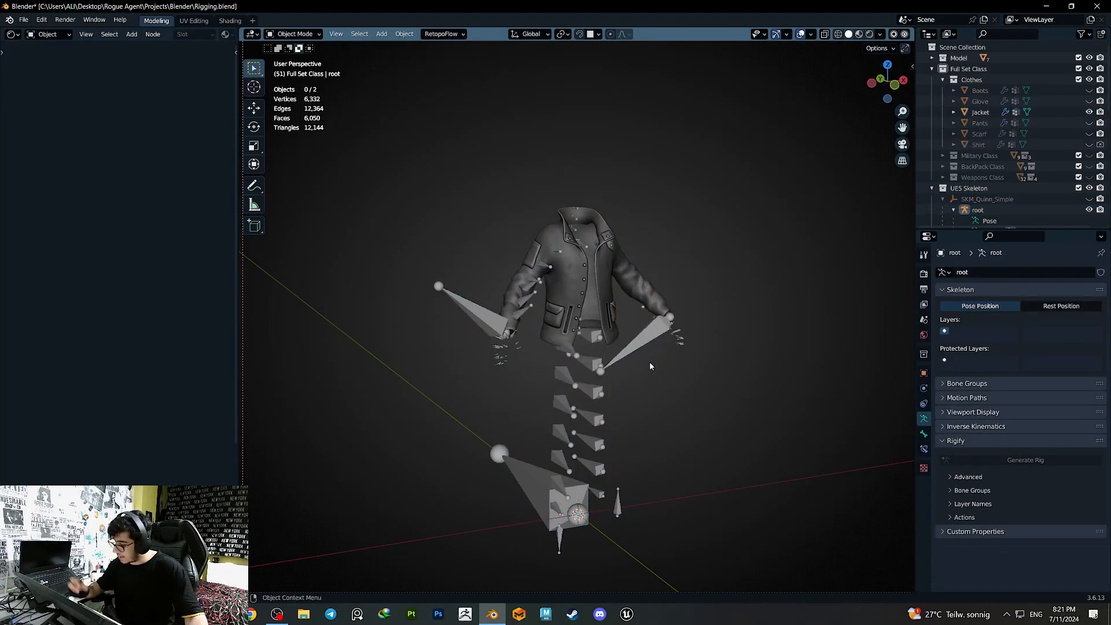
- Export the Jacket together with the root armature into the UE5 folder as Jacket.fbx, limited to selected objects
shift+click(593, 281)
shift+click(653, 344)
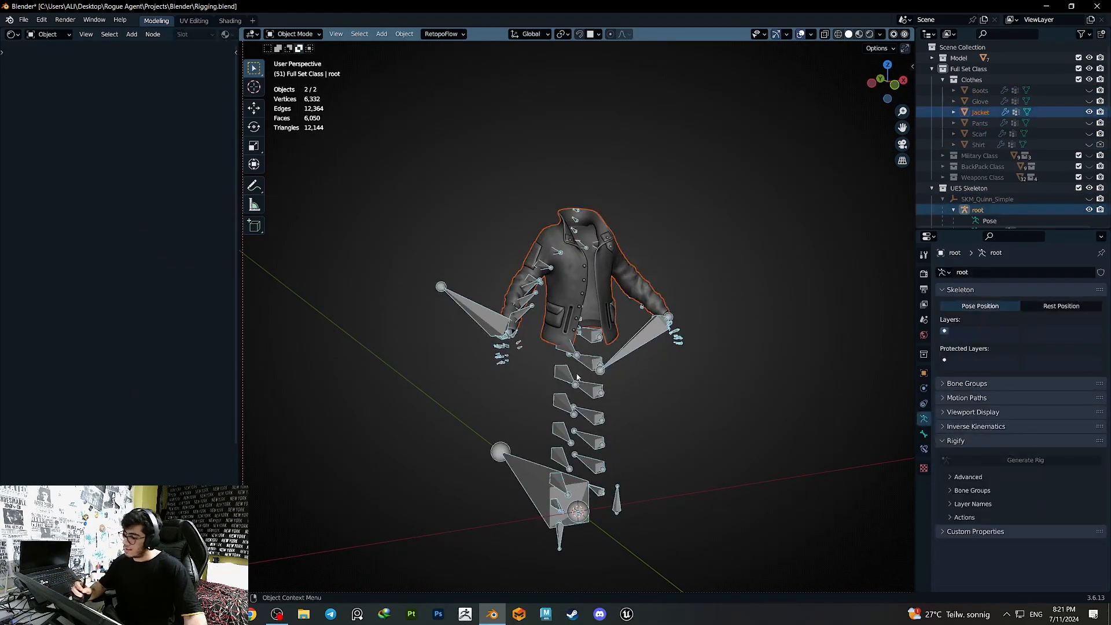
click(24, 20)
mouse_move(56, 179)
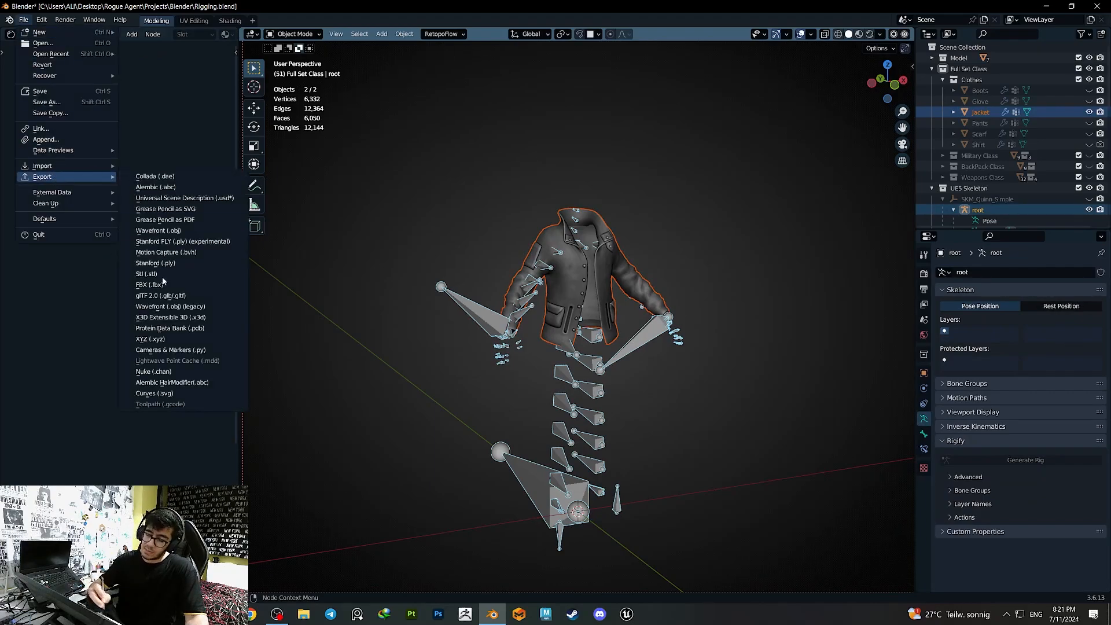
click(152, 284)
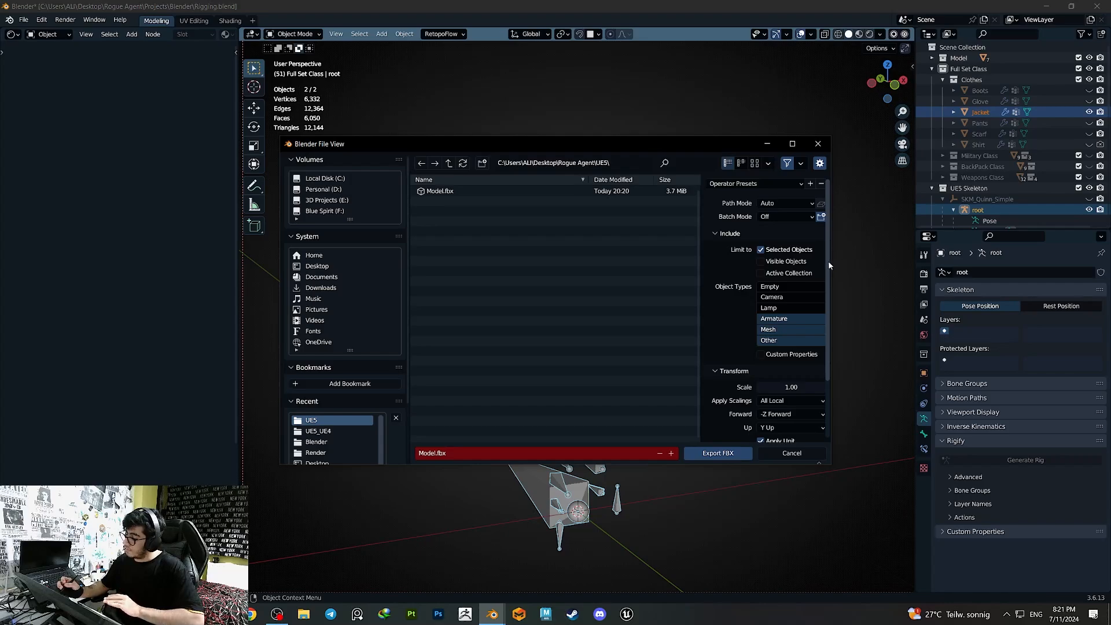
scroll(827, 263, down, 1)
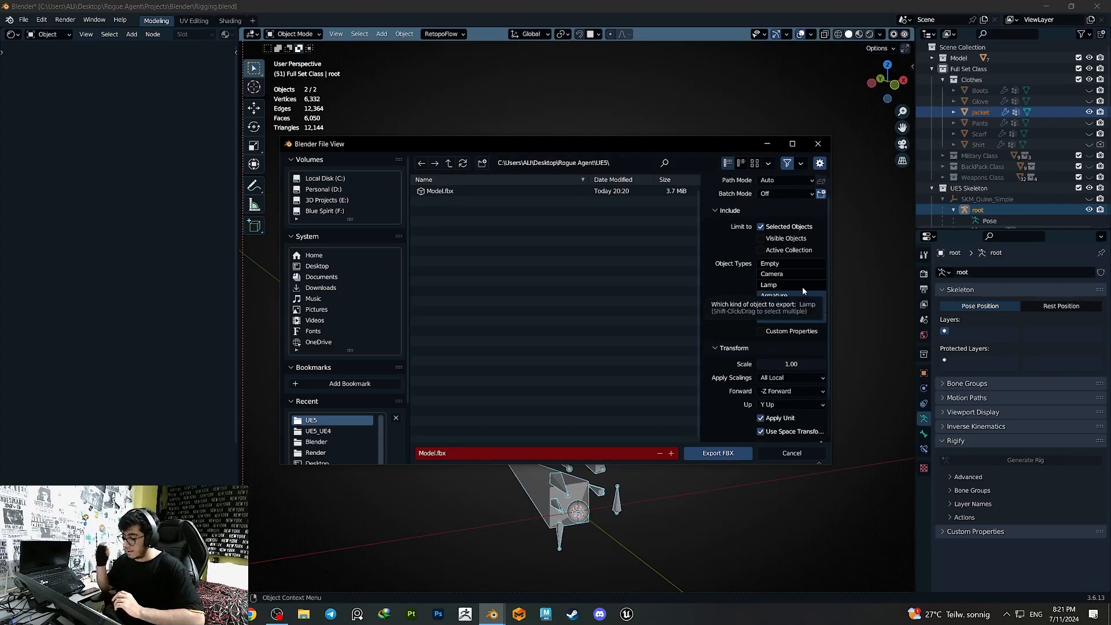
key(ctrl+a)
key(BackSpace)
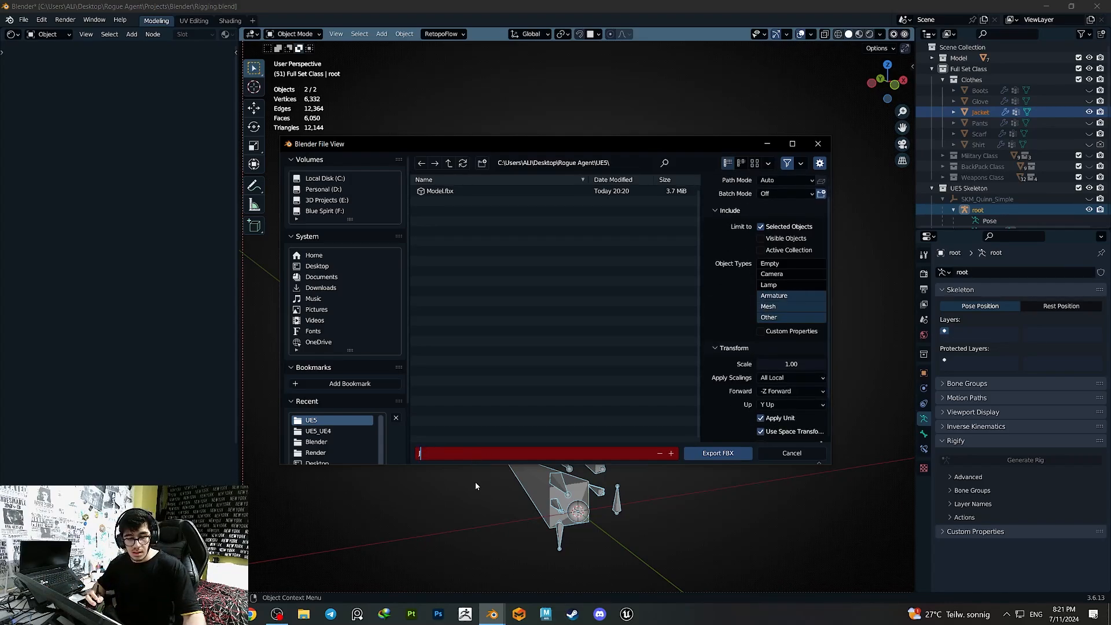
text(Jacket)
key(Return)
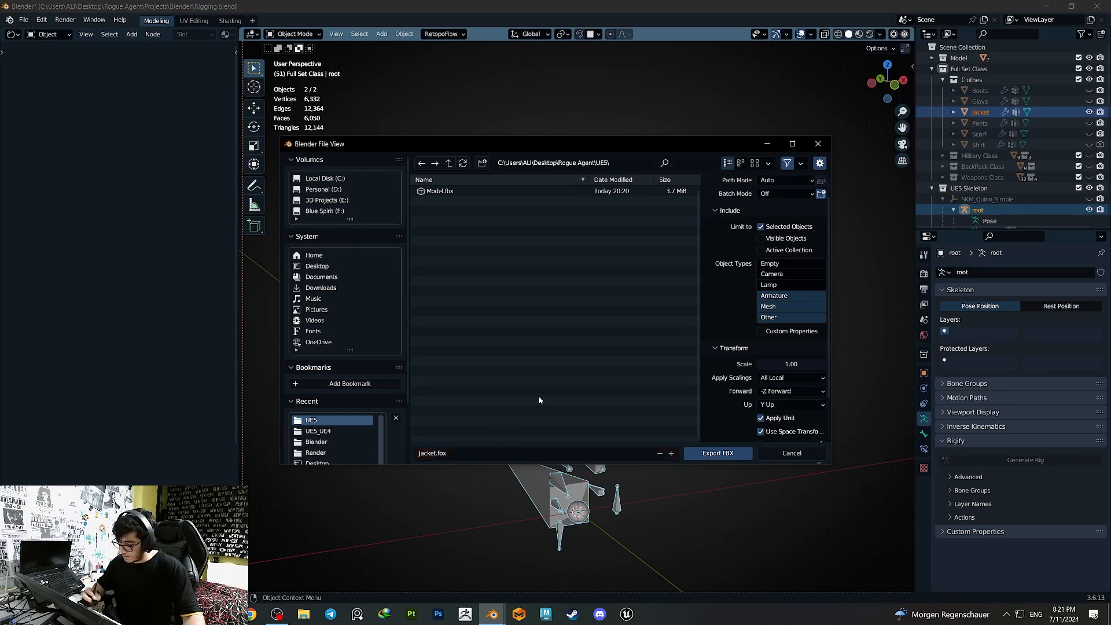
click(720, 454)
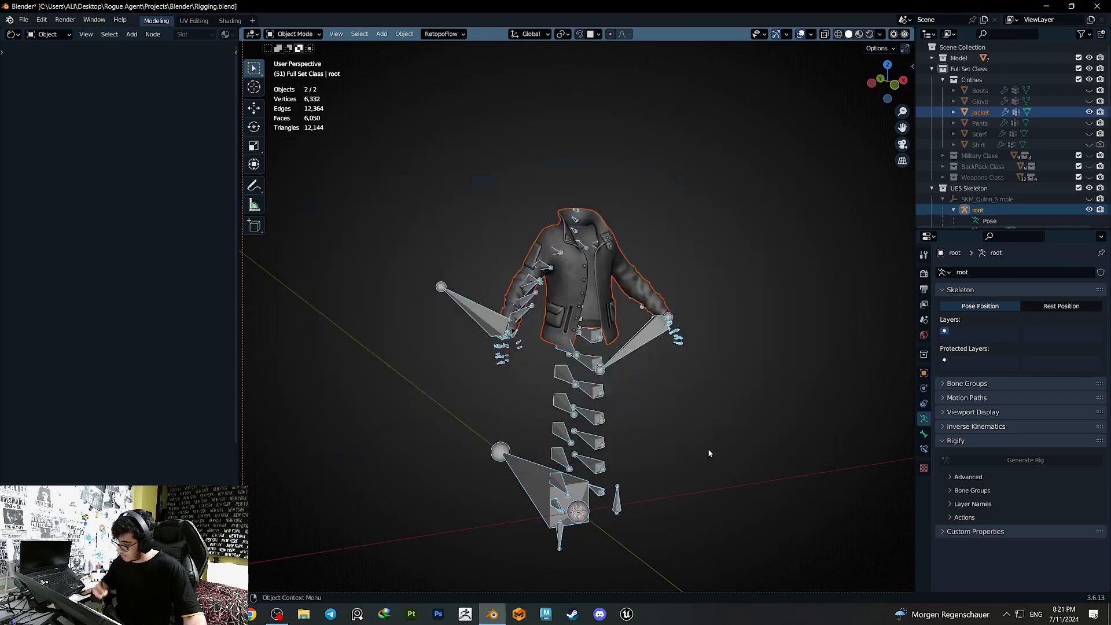
- Reveal all hidden objects in the scene and hide the Model collection
click(1089, 112)
click(1090, 58)
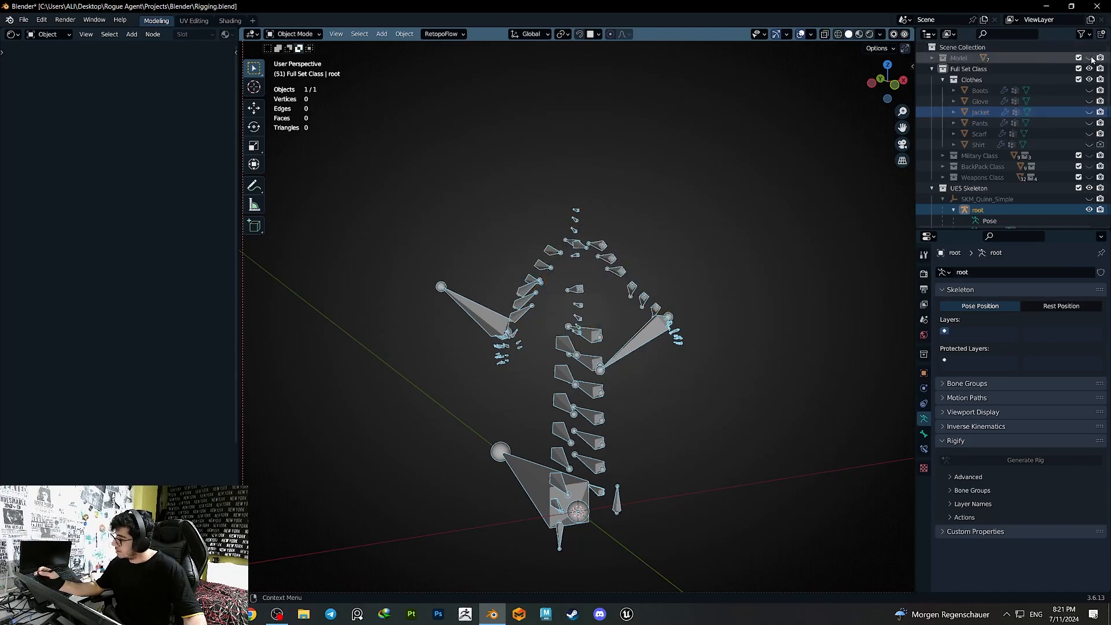
key(alt+h)
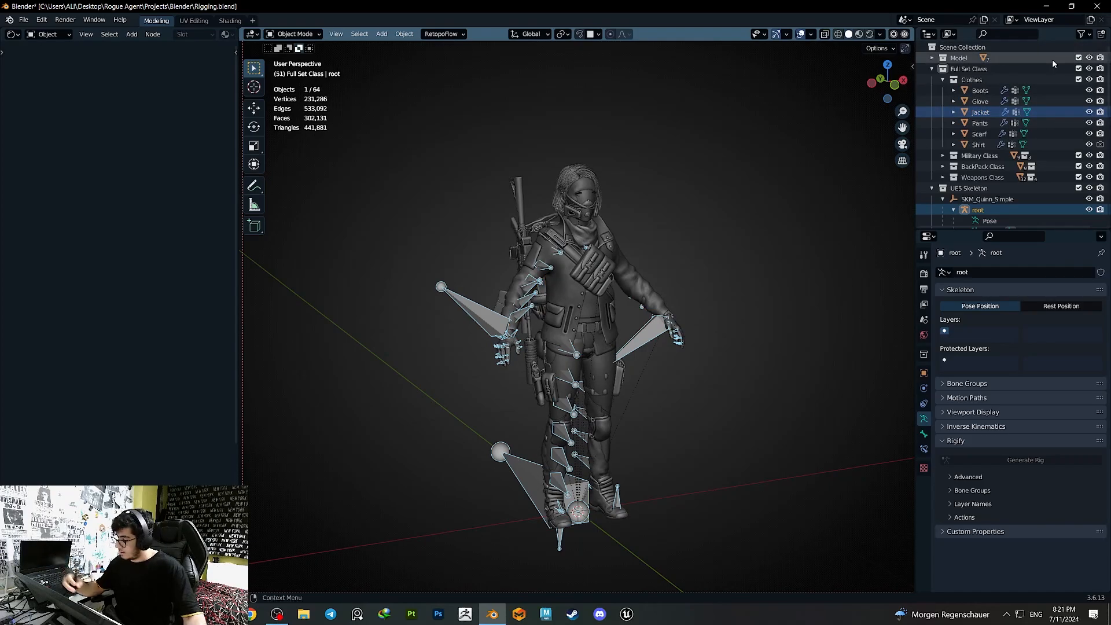
click(1089, 58)
click(932, 69)
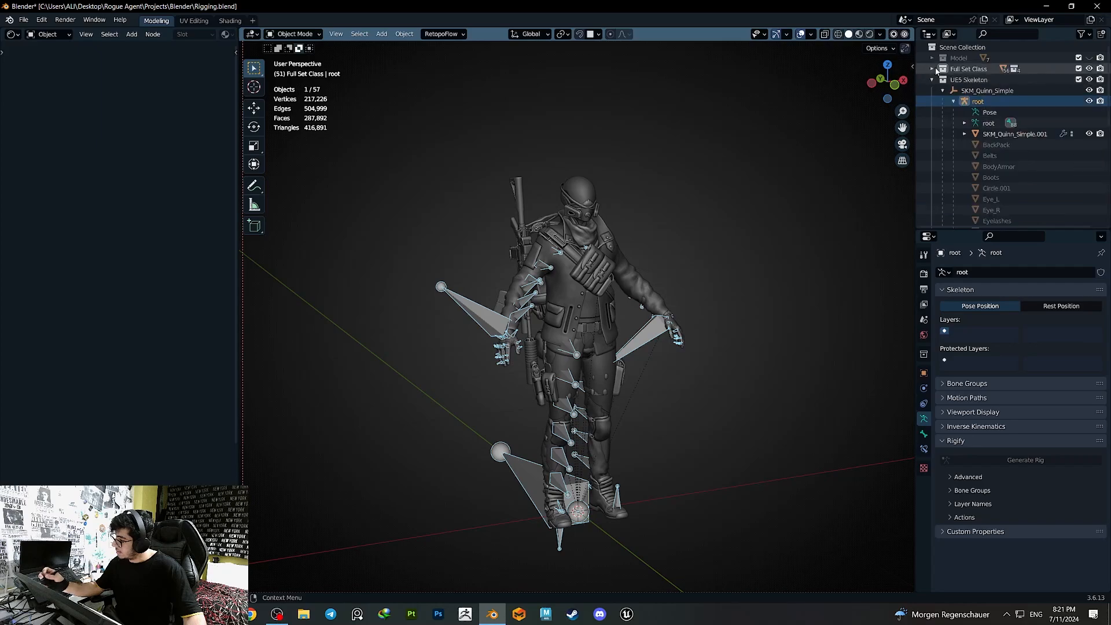
click(931, 79)
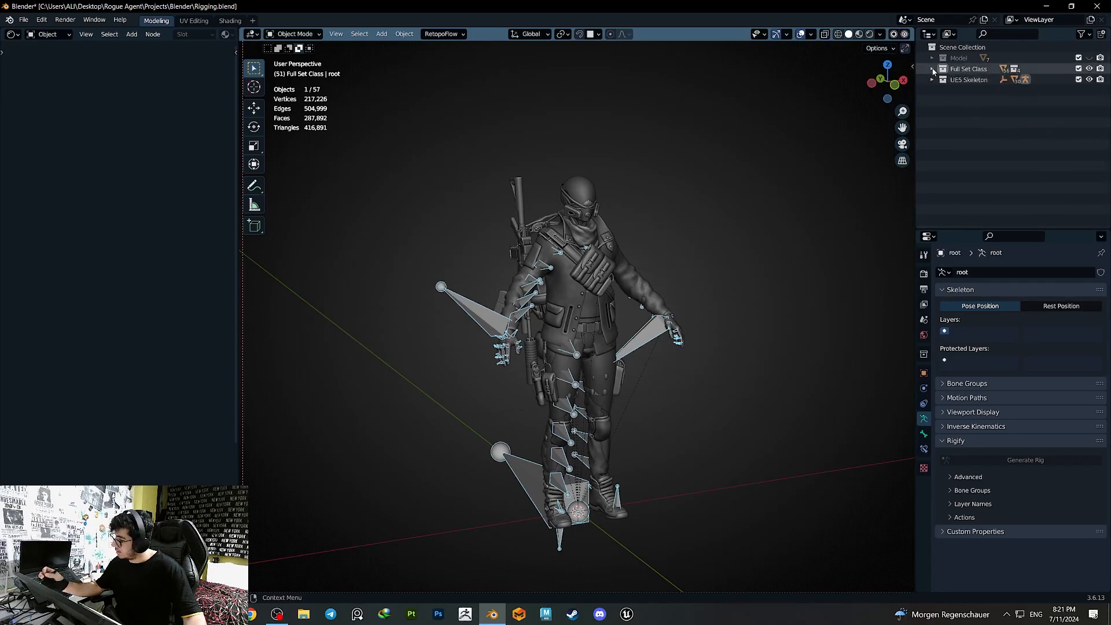
- Hide the Clothes, Weapons Class and Military Class collections inside Full Set Class, keeping BackPack Class visible
click(933, 69)
click(1088, 80)
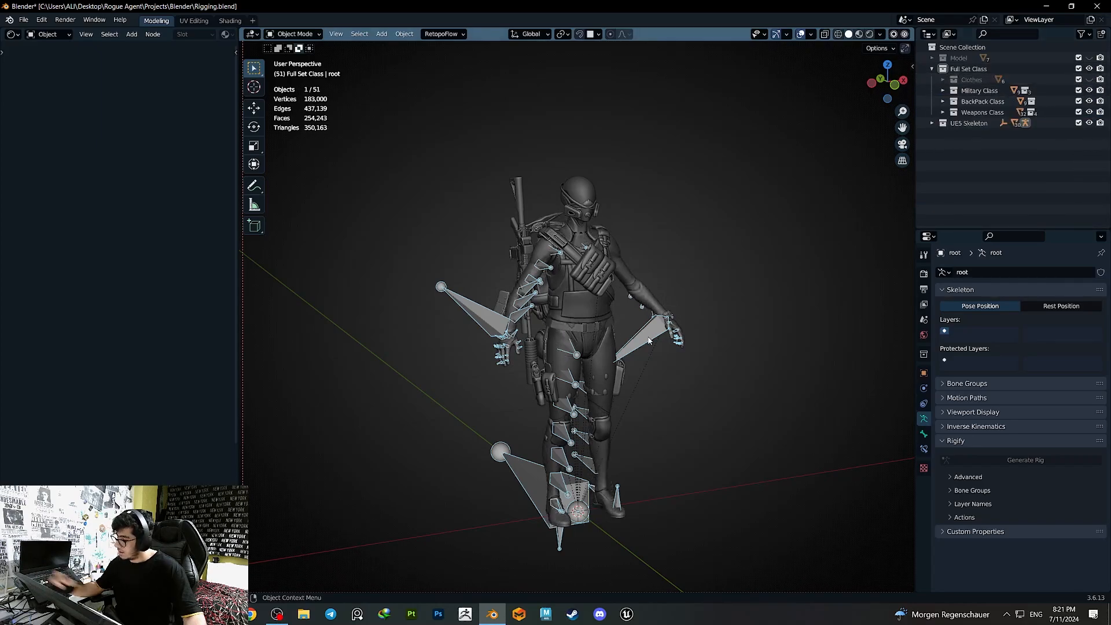
middle_drag(648, 341, 706, 233)
click(1089, 112)
scroll(561, 335, up, 2)
click(1089, 91)
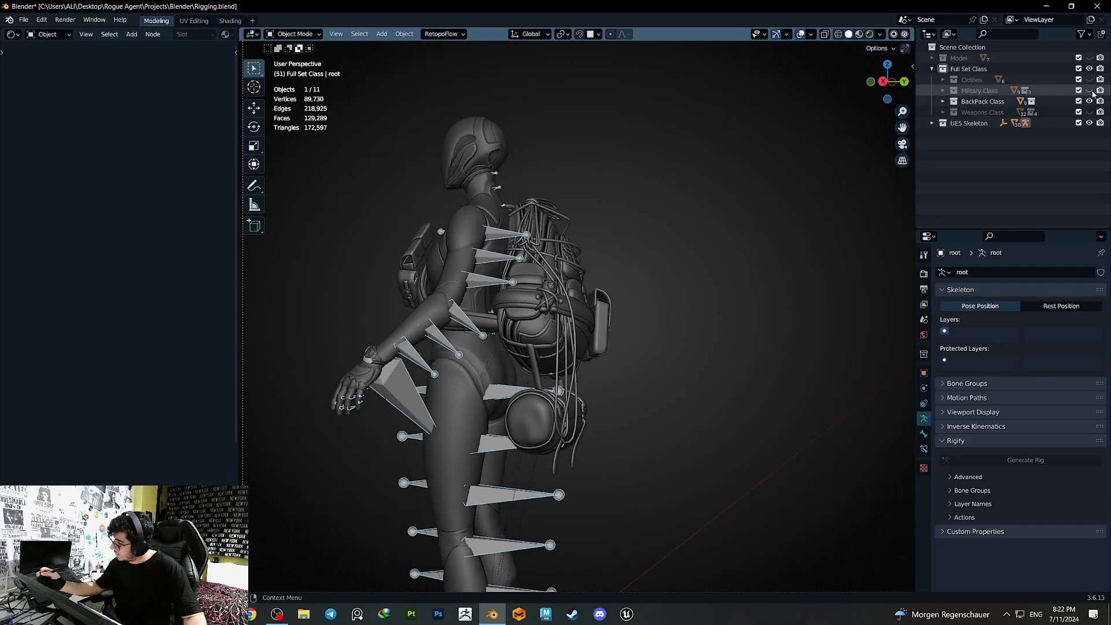
- Hide the Radio.001 and Rope objects in the BackPack Class collection
click(942, 101)
middle_drag(526, 354, 590, 287)
scroll(557, 373, up, 3)
scroll(509, 324, down, 3)
click(505, 292)
key(h)
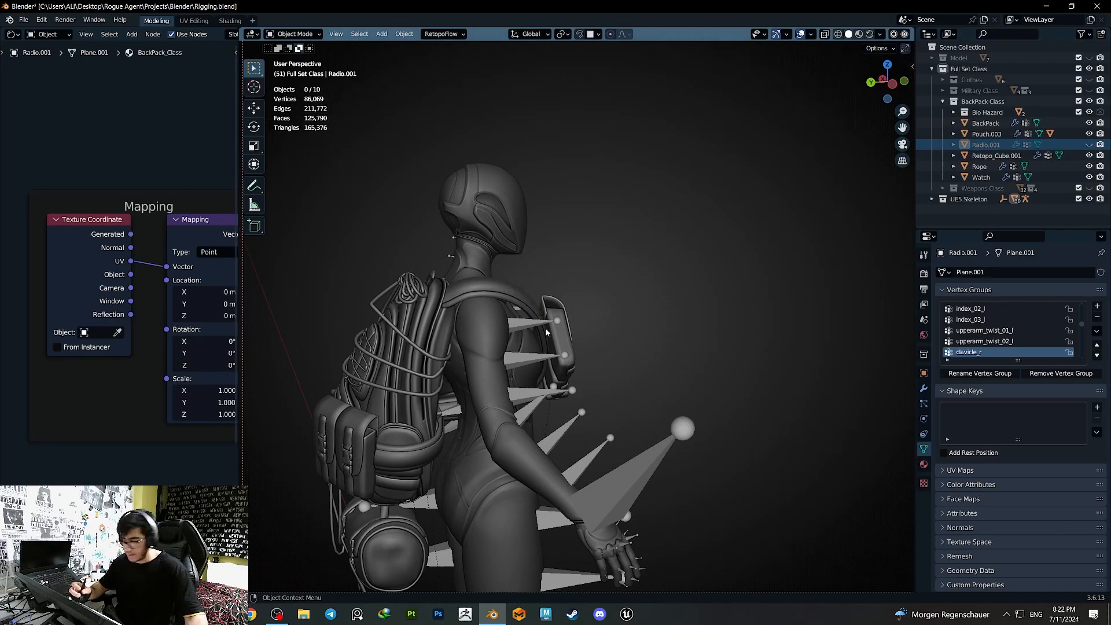
middle_drag(545, 327, 586, 230)
click(554, 284)
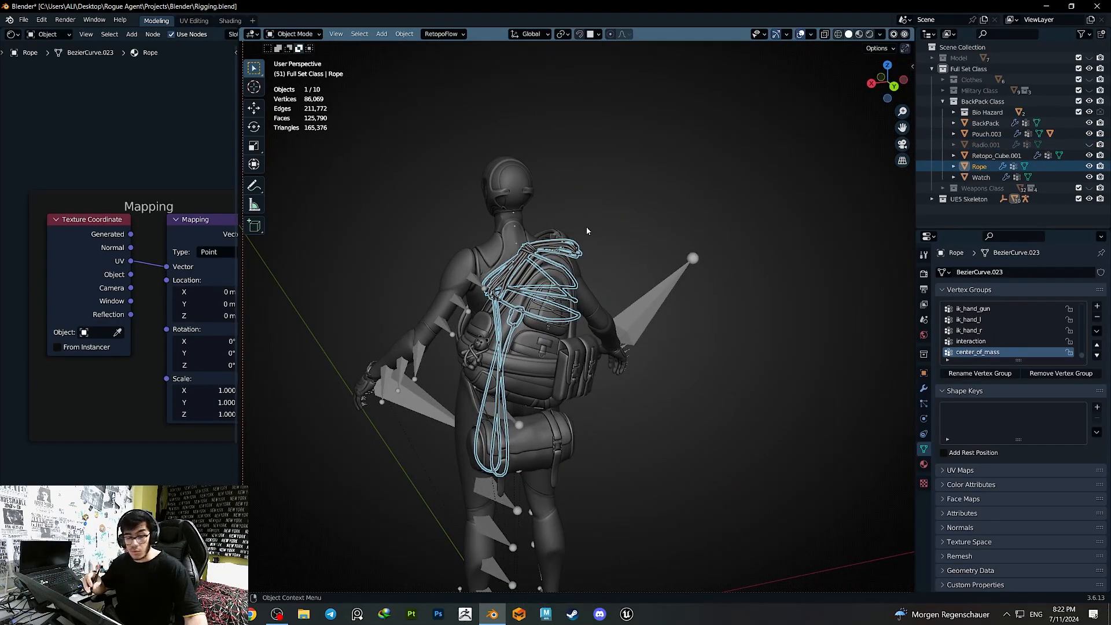
key(h)
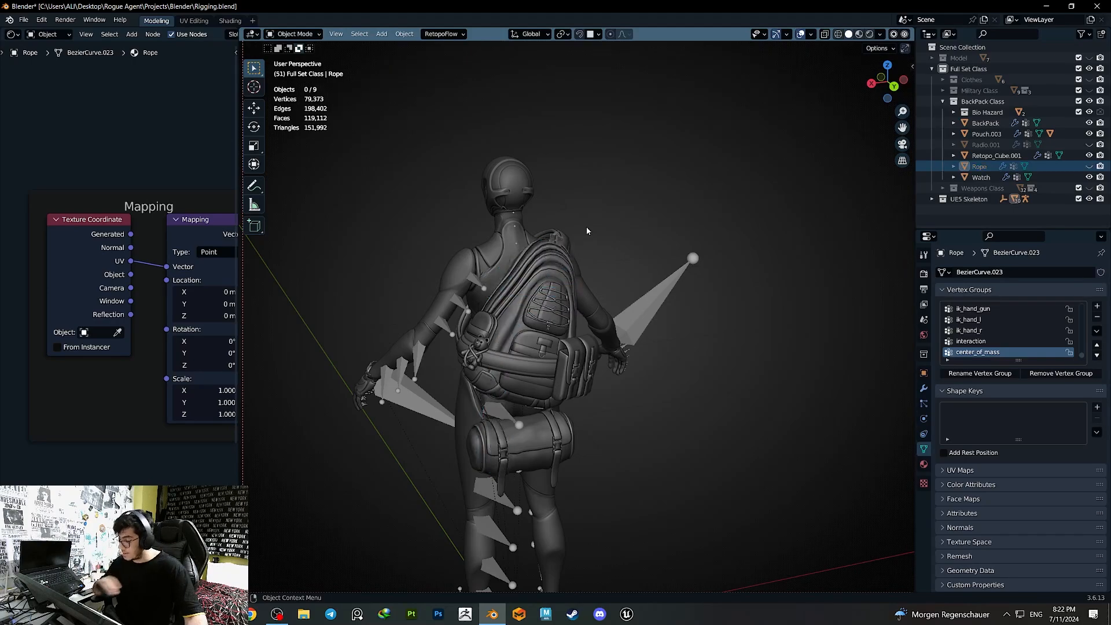
- Hide the main belt, the Retopo_Cube.001 charm tied to it and the roll bag below the backpack
mouse_move(509, 337)
middle_down()
mouse_move(561, 331)
mouse_move(521, 336)
middle_up()
click(487, 358)
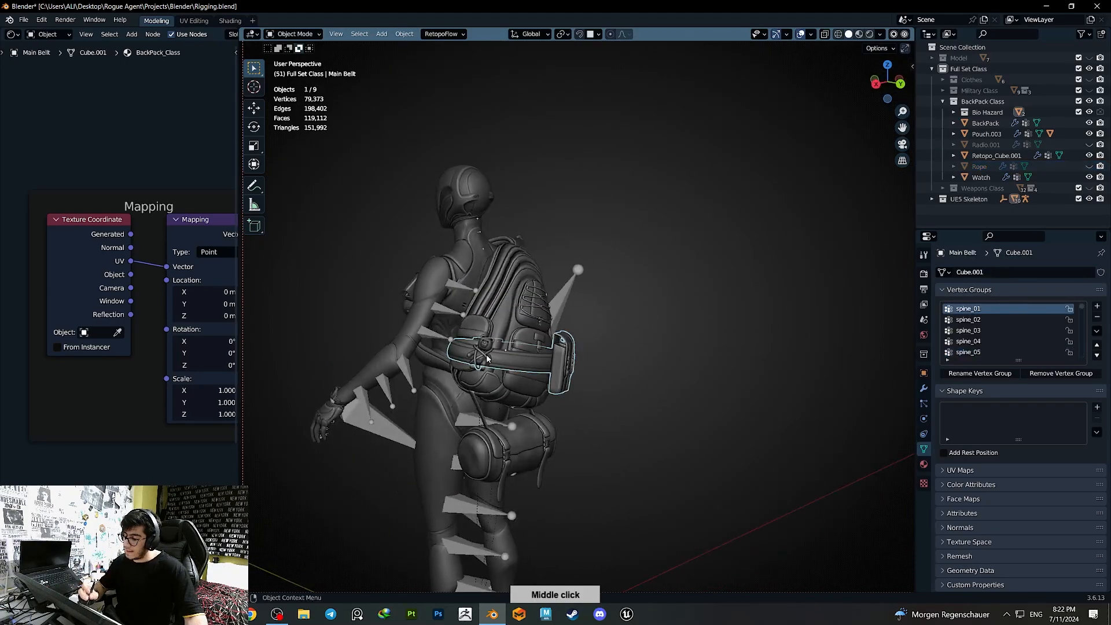
ctrl+middle_drag(492, 379, 521, 307)
key(g)
right_click(643, 312)
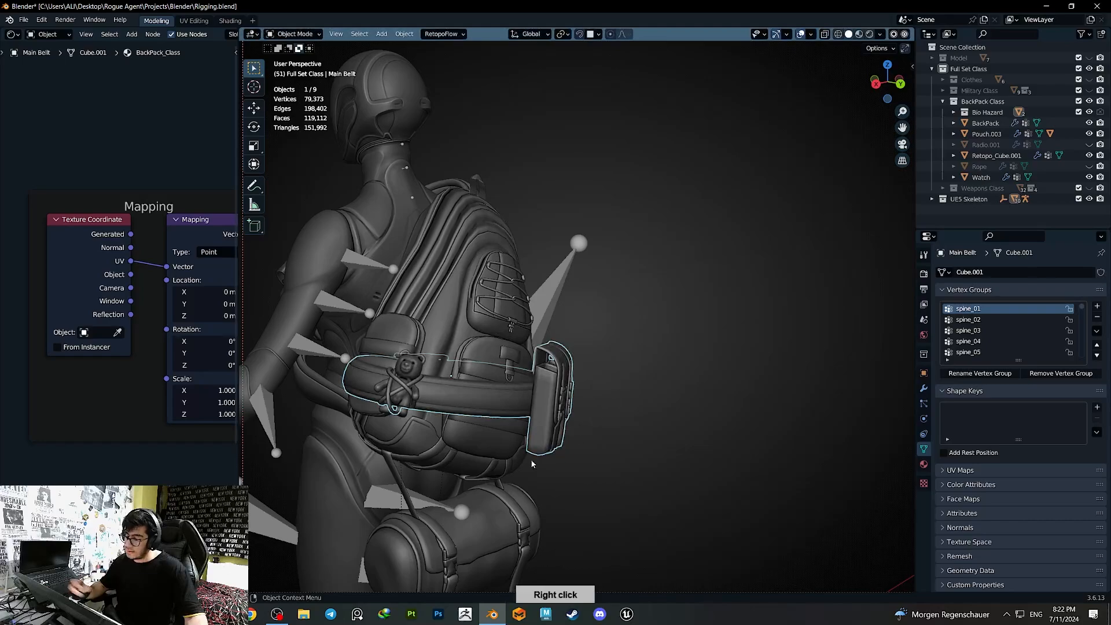
shift+click(490, 381)
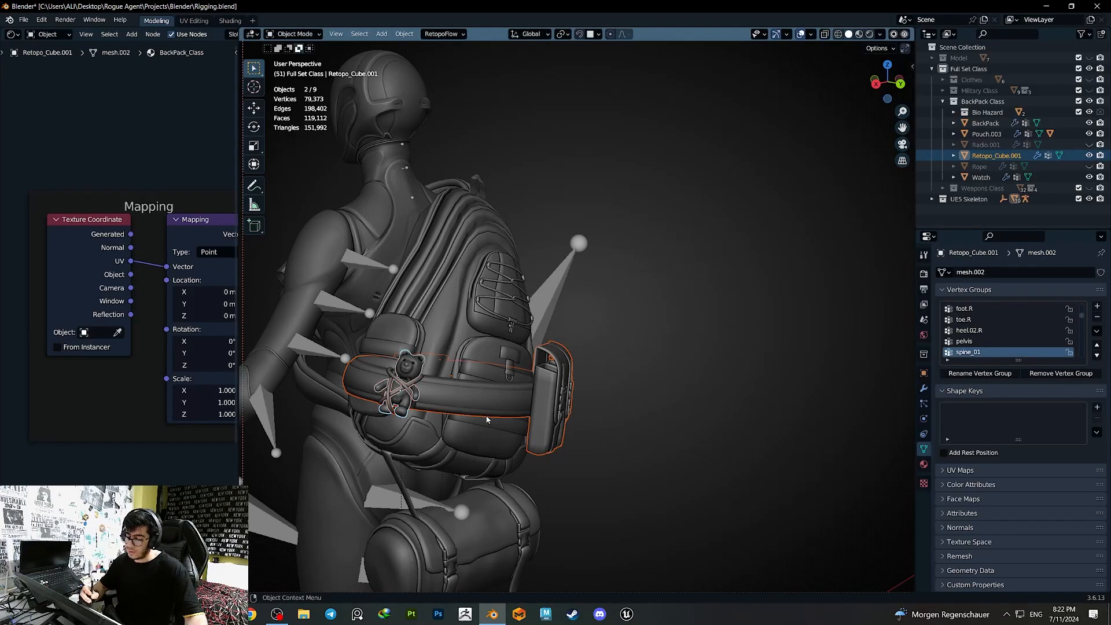
key(h)
mouse_move(568, 401)
middle_down()
mouse_move(545, 436)
mouse_move(484, 463)
mouse_move(576, 421)
middle_up()
click(484, 463)
key(h)
click(509, 359)
key(g)
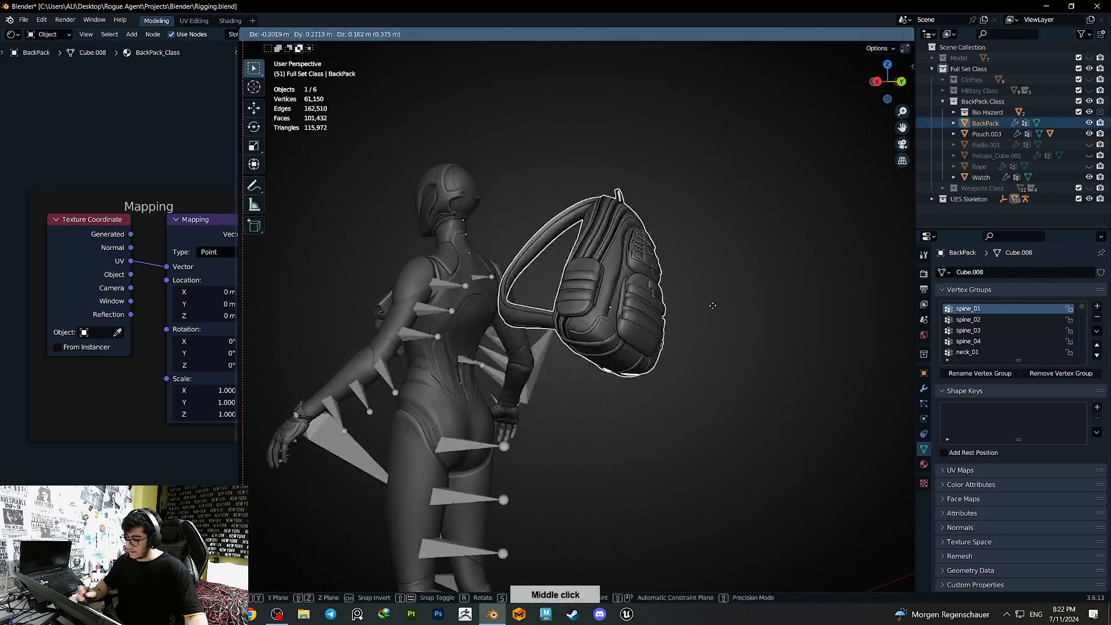
right_click(757, 303)
- Hide the Pouch.003 object on the front of the backpack strap
middle_drag(520, 353, 668, 377)
click(458, 307)
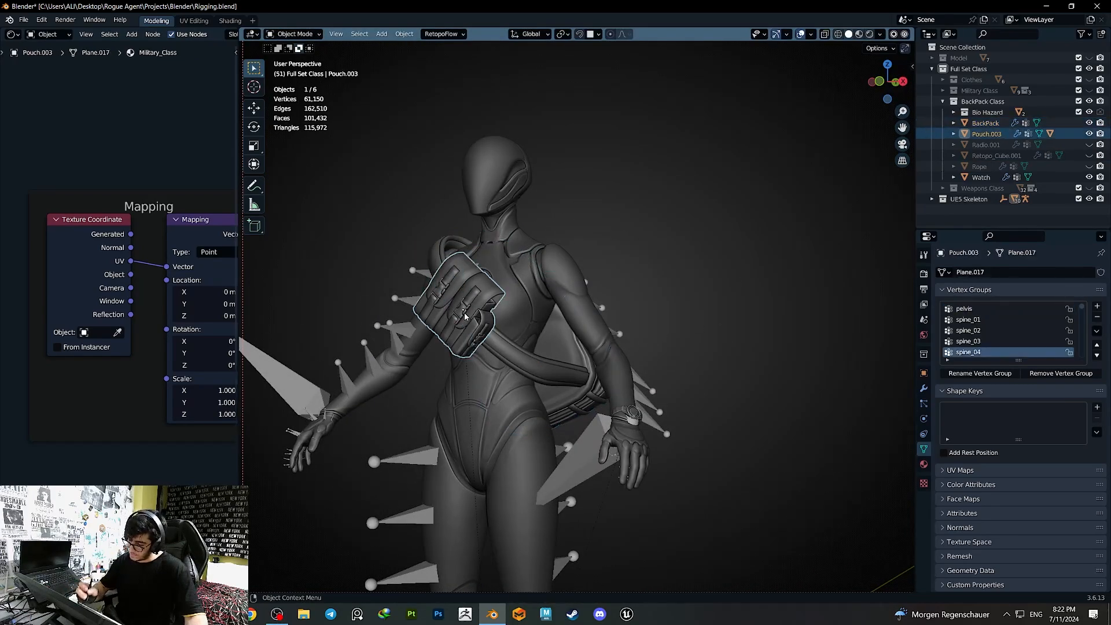
middle_drag(457, 308, 519, 356)
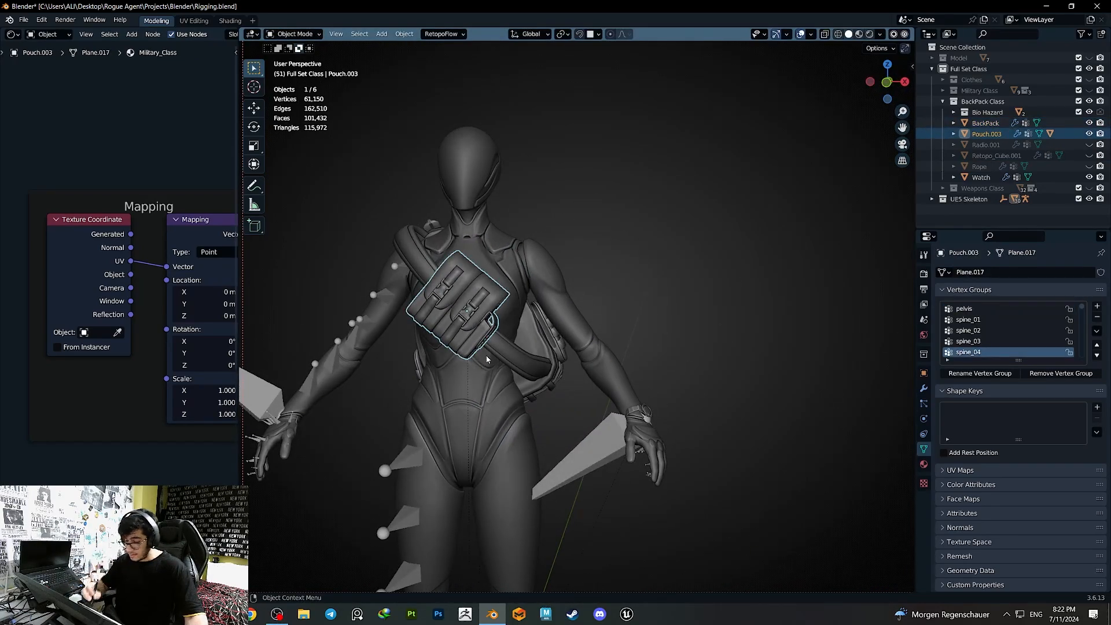
key(h)
click(539, 370)
key(g)
right_click(701, 246)
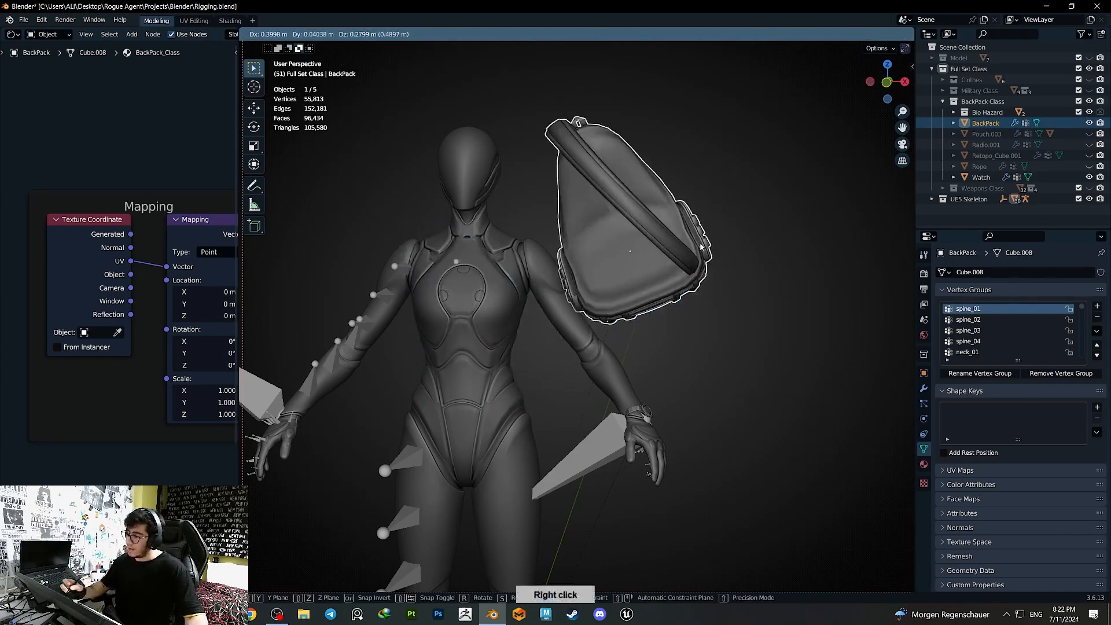
right_click(699, 249)
click(727, 258)
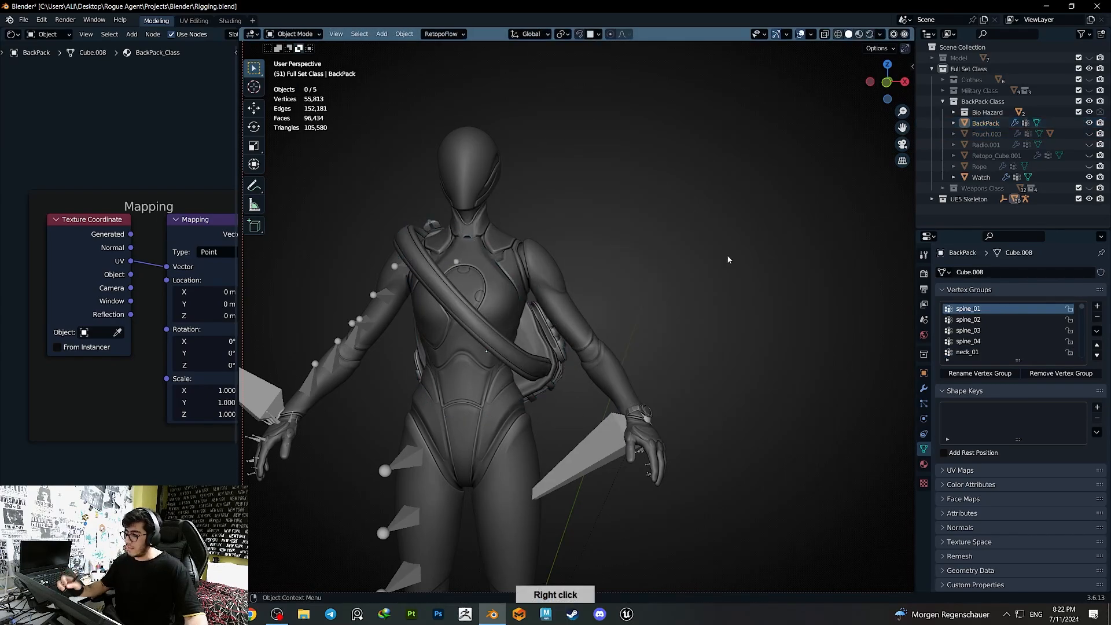
- Hide the mannequin body and the wrist watch so only the backpack and the skeleton stay visible
click(499, 264)
key(h)
ctrl+middle_drag(504, 266, 544, 358)
key(a)
shift+click(557, 345)
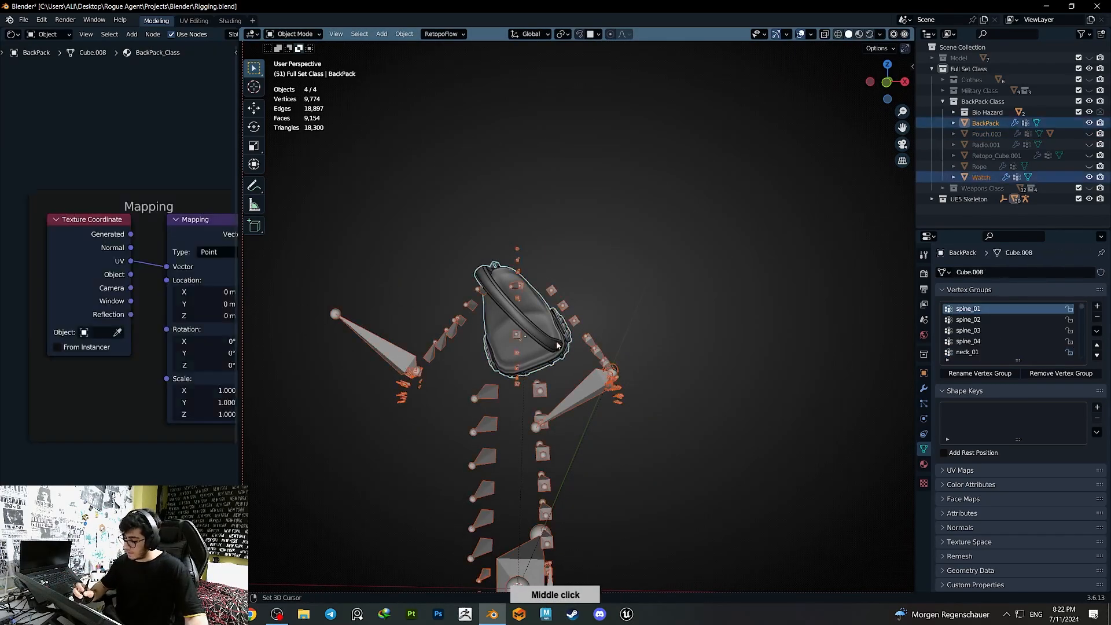
shift+click(596, 397)
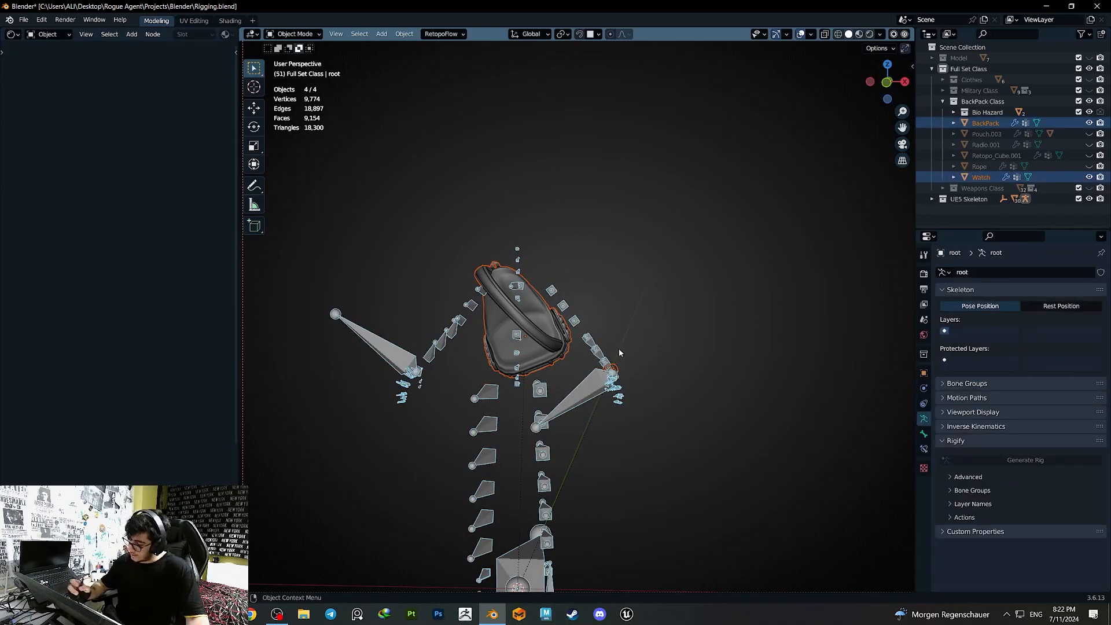
middle_drag(619, 353, 690, 322)
click(628, 370)
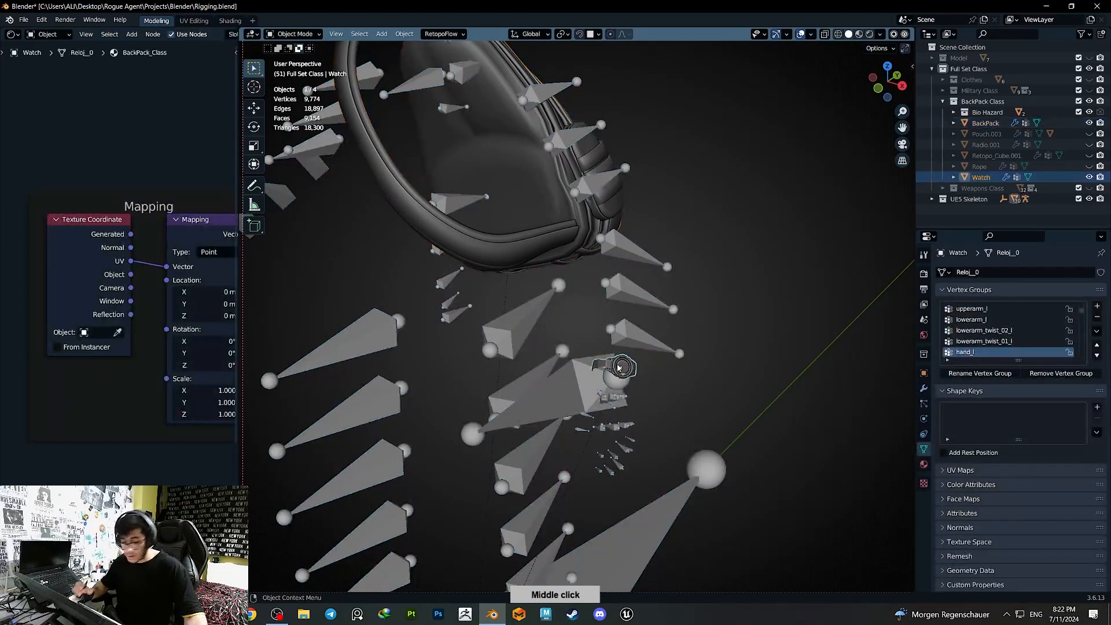
key(h)
- Export the backpack together with the root armature into the UE5 folder as BackPack.fbx, limited to selected objects
ctrl+middle_drag(614, 362, 562, 525)
click(550, 265)
middle_drag(551, 268, 451, 324)
shift+click(435, 336)
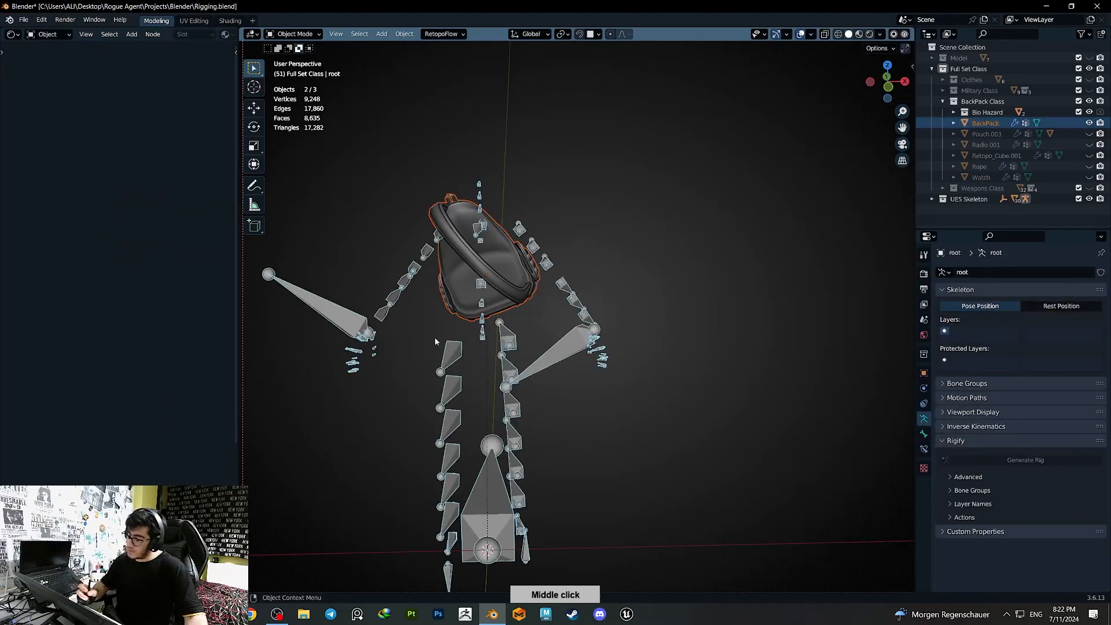
click(25, 20)
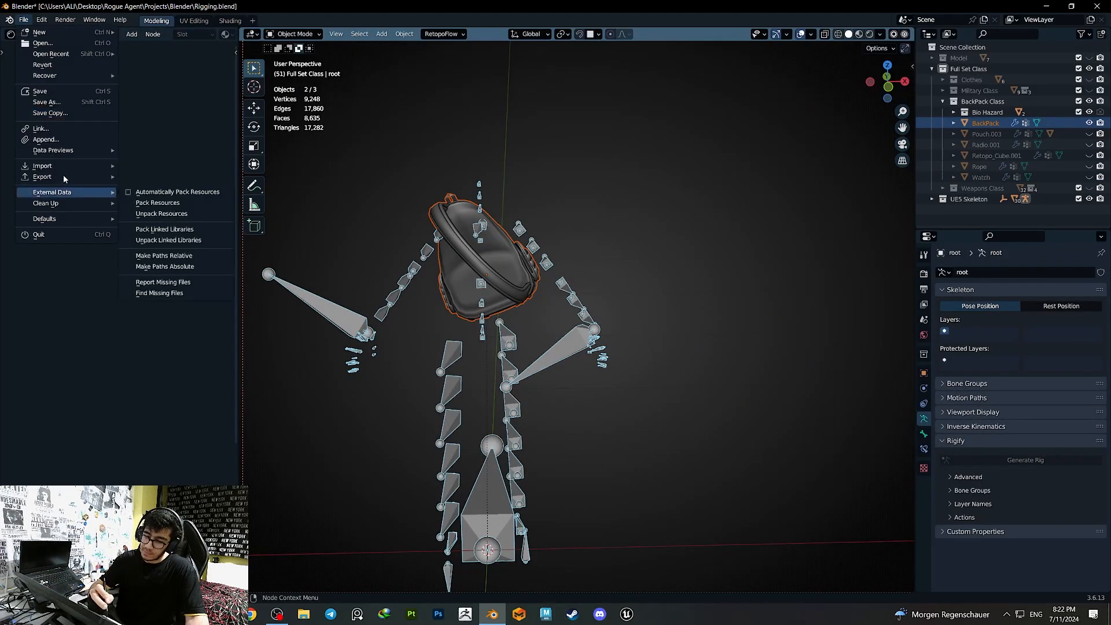
mouse_move(63, 179)
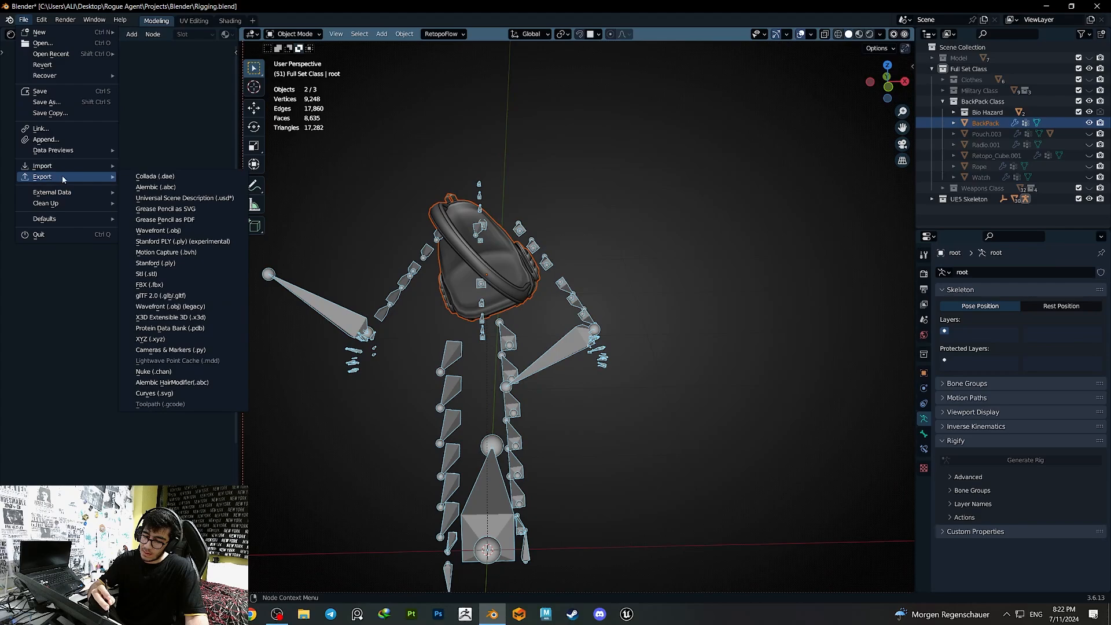
click(179, 284)
click(474, 454)
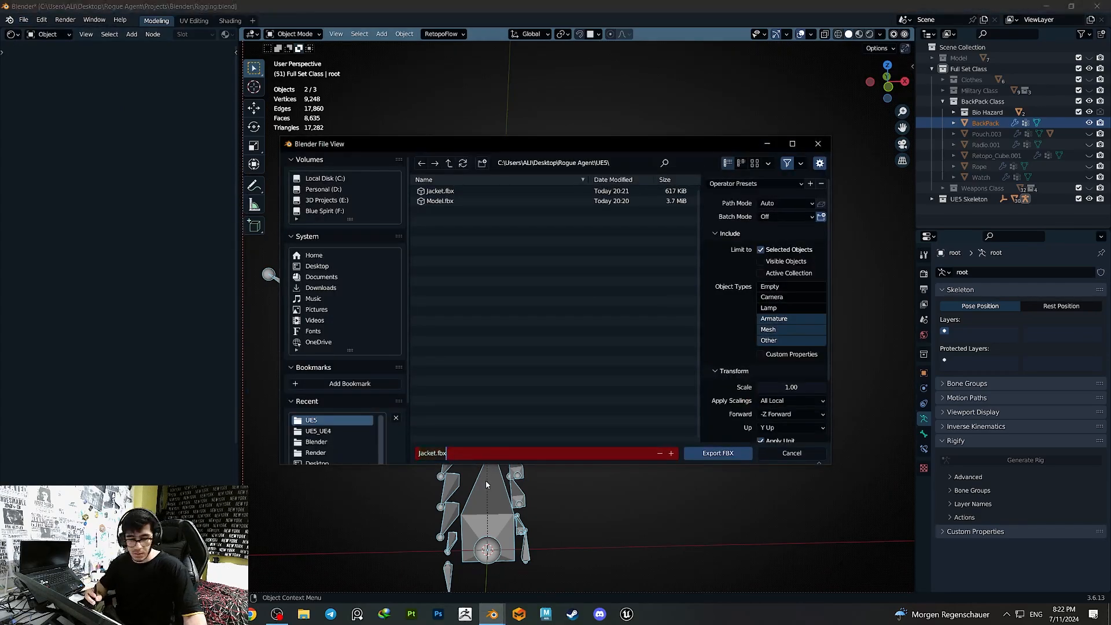
key(ctrl+a)
key(BackSpace)
text(Bac)
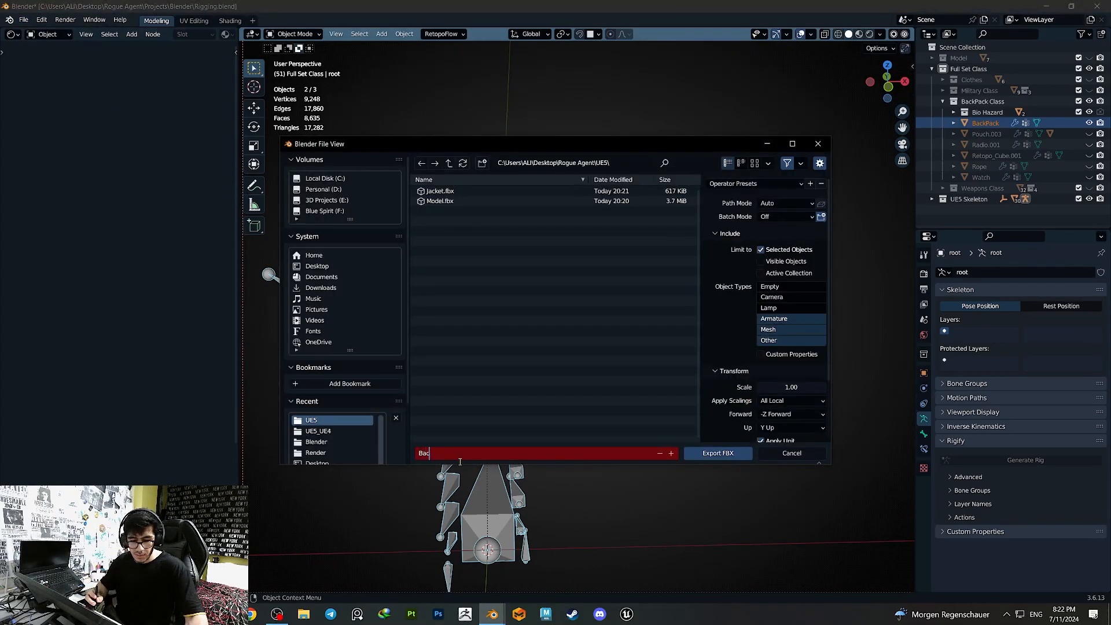
text(k)
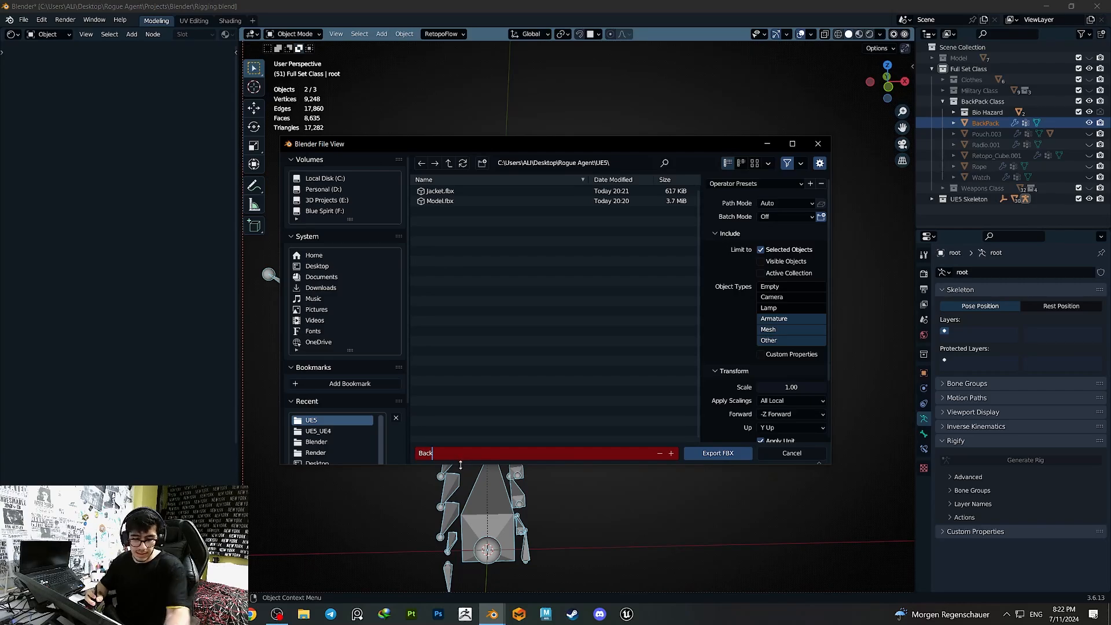
text(Pa)
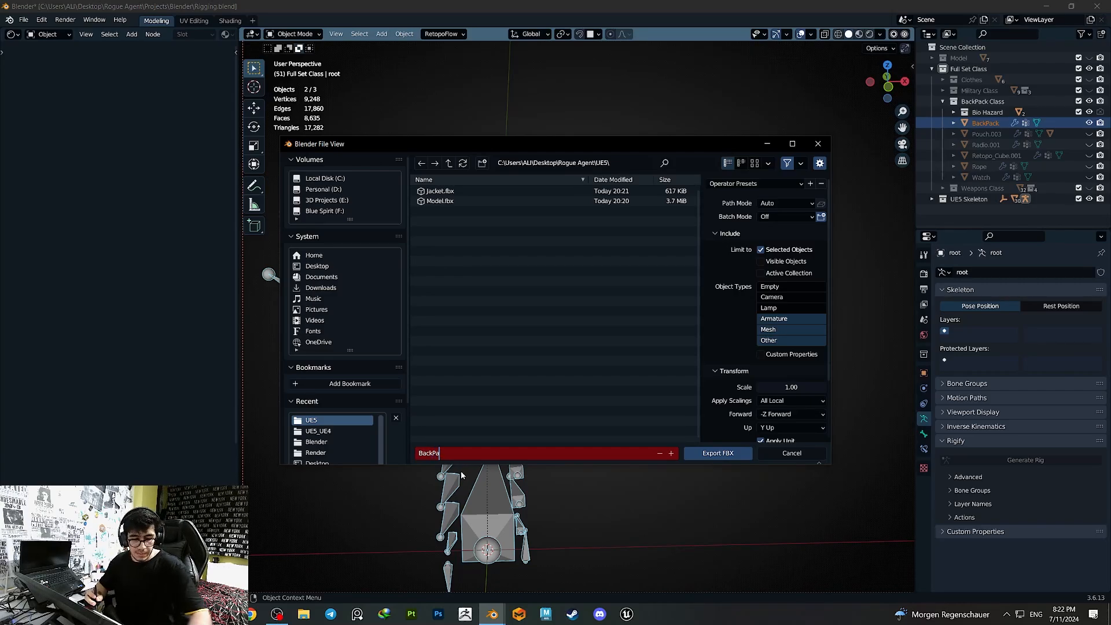
text(ck)
key(Return)
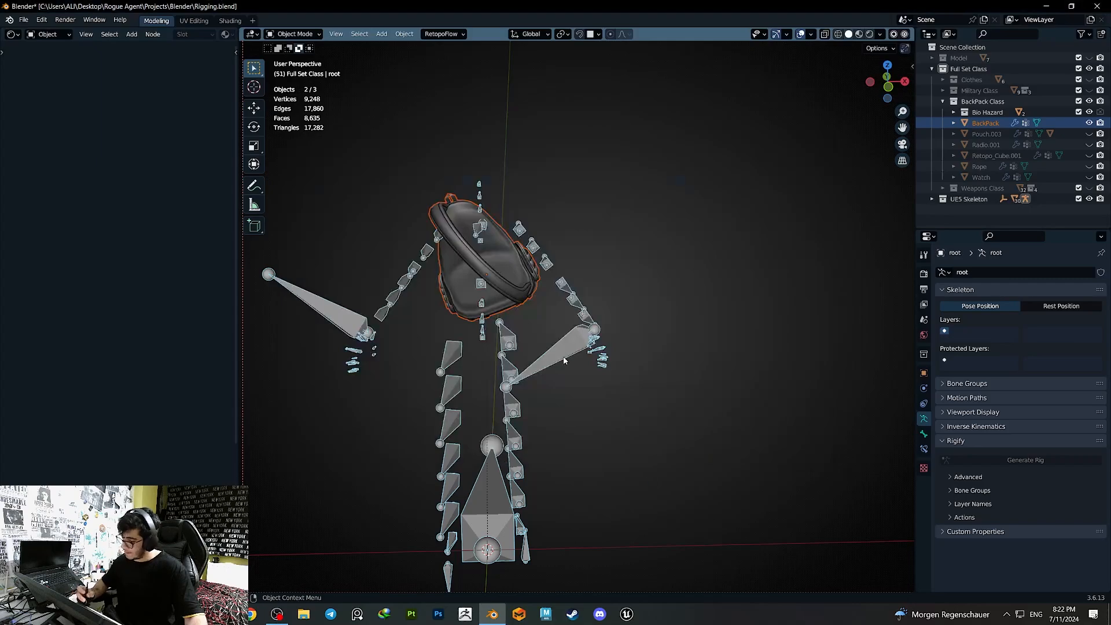
- Hide the backpack and show the Pouch.003 object in its place
middle_drag(564, 361, 526, 324)
click(525, 319)
key(h)
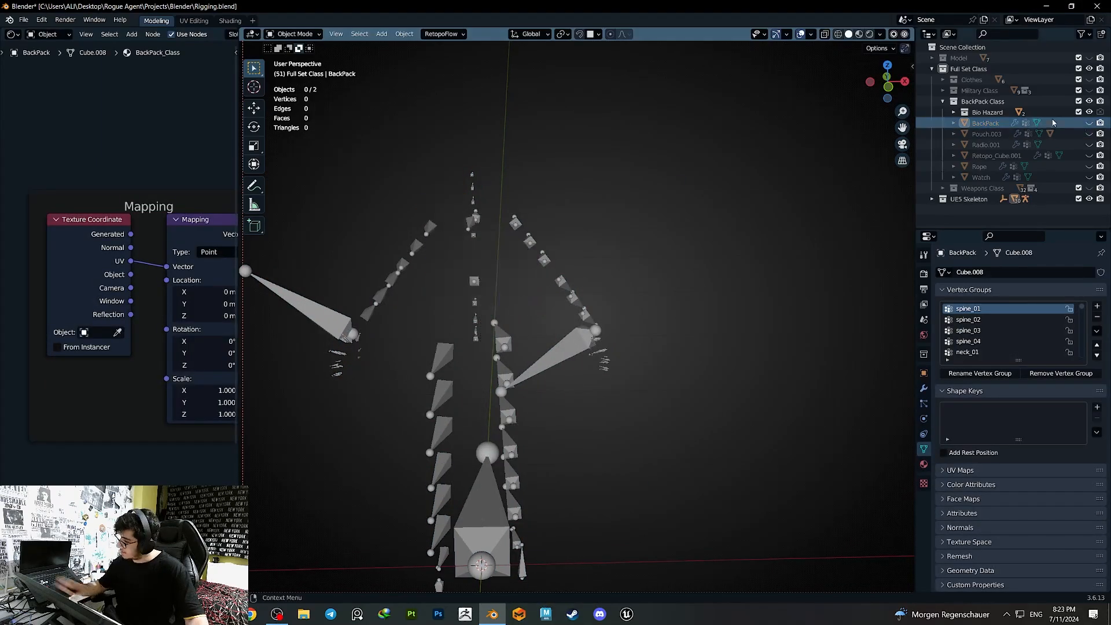
click(1089, 133)
- Export the Pouch.003 object together with the root armature into the UE5 folder as BP_Pouch.fbx
click(493, 276)
shift+click(544, 366)
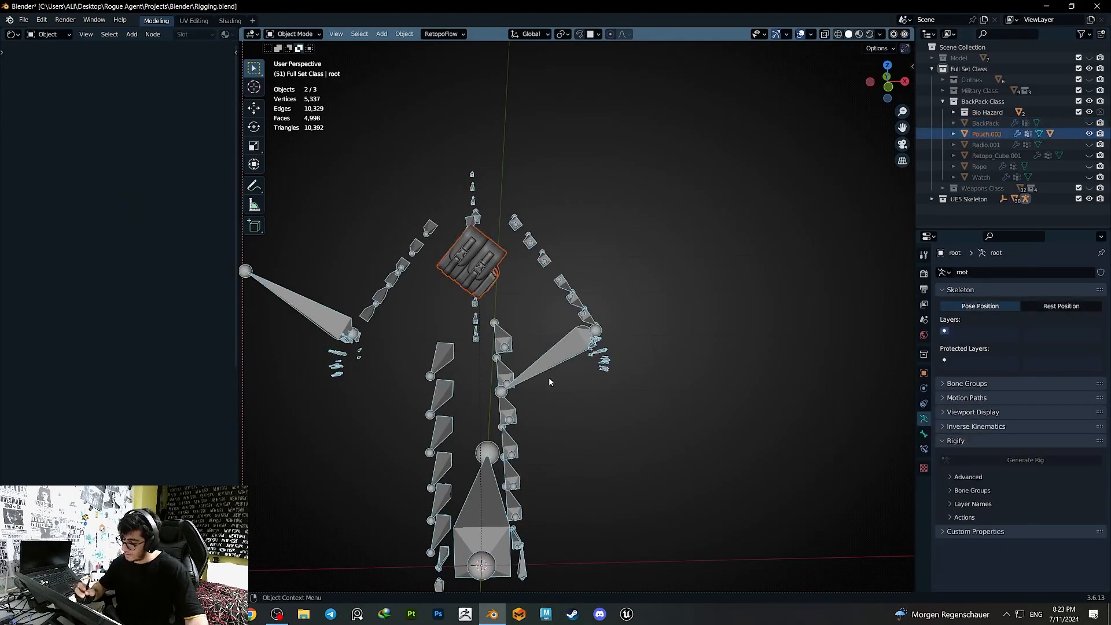
click(24, 19)
mouse_move(64, 177)
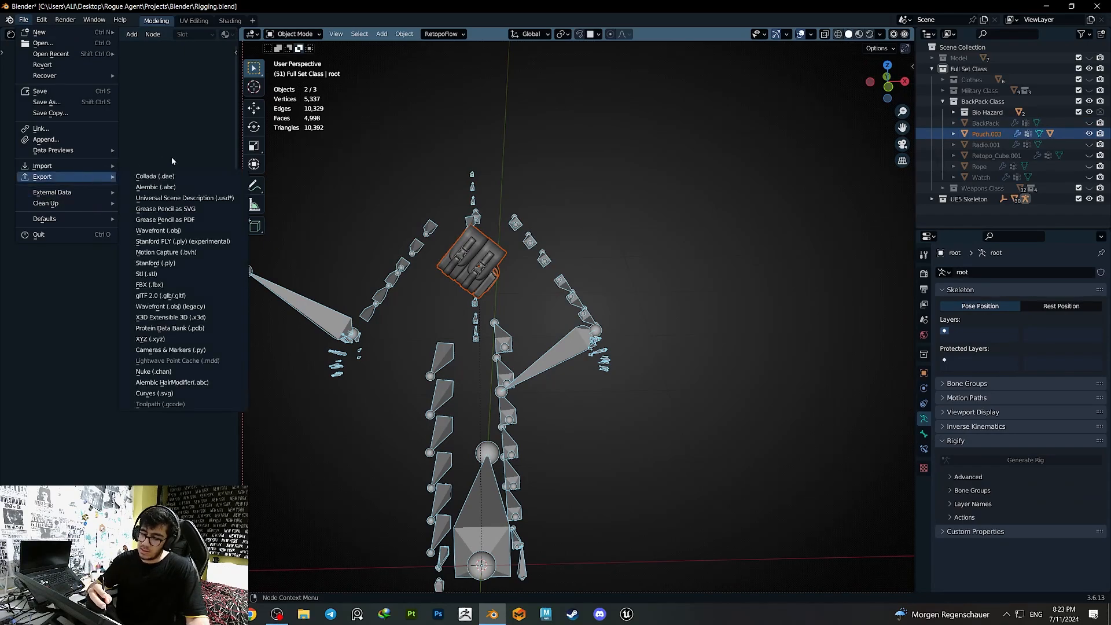
click(149, 285)
text(BP_Poc)
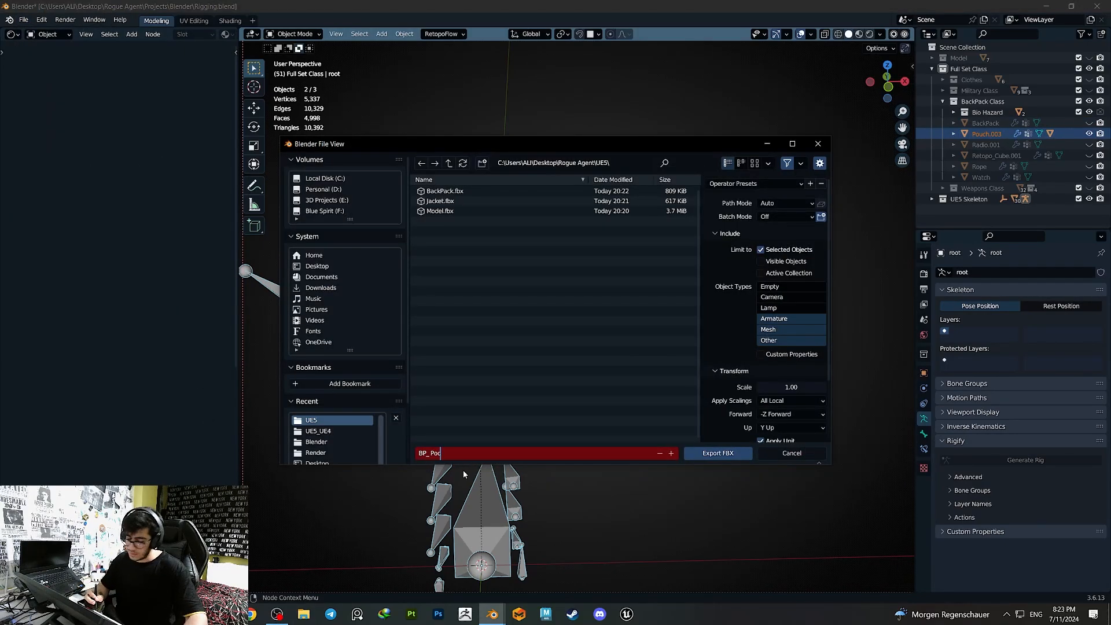
key(BackSpace)
text(uch)
key(Return)
click(717, 453)
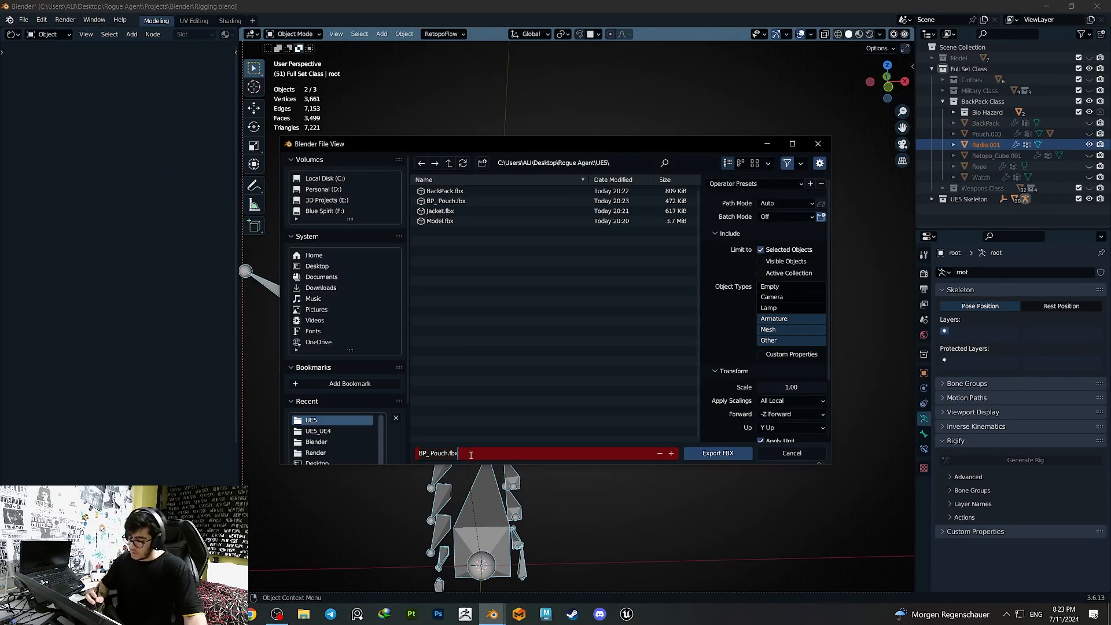
- Export the Radio.001 object with the root armature as Radio.fbx and hide the radio
text(Radio)
click(717, 453)
click(1089, 145)
- Show the Retopo_Cube.001 charm, export it with the root armature as Tedy.fbx and hide it again
click(1089, 155)
click(528, 256)
click(23, 19)
click(150, 285)
click(717, 453)
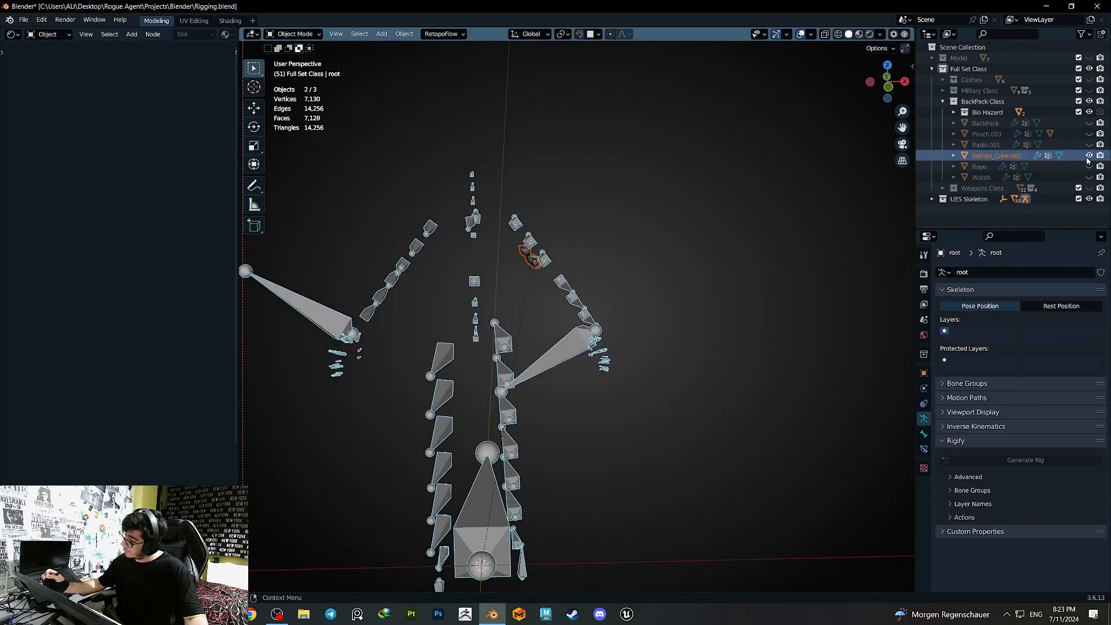
click(1089, 156)
- Show the Rope object and export it with the root armature into the UE5 folder as Rope.fbx
click(1088, 167)
click(503, 231)
click(23, 19)
click(149, 284)
click(483, 454)
text(Rop)
- Export the Watch object together with the root armature into the UE5 folder as Watch.fbx
shift+click(599, 327)
click(23, 19)
mouse_move(38, 176)
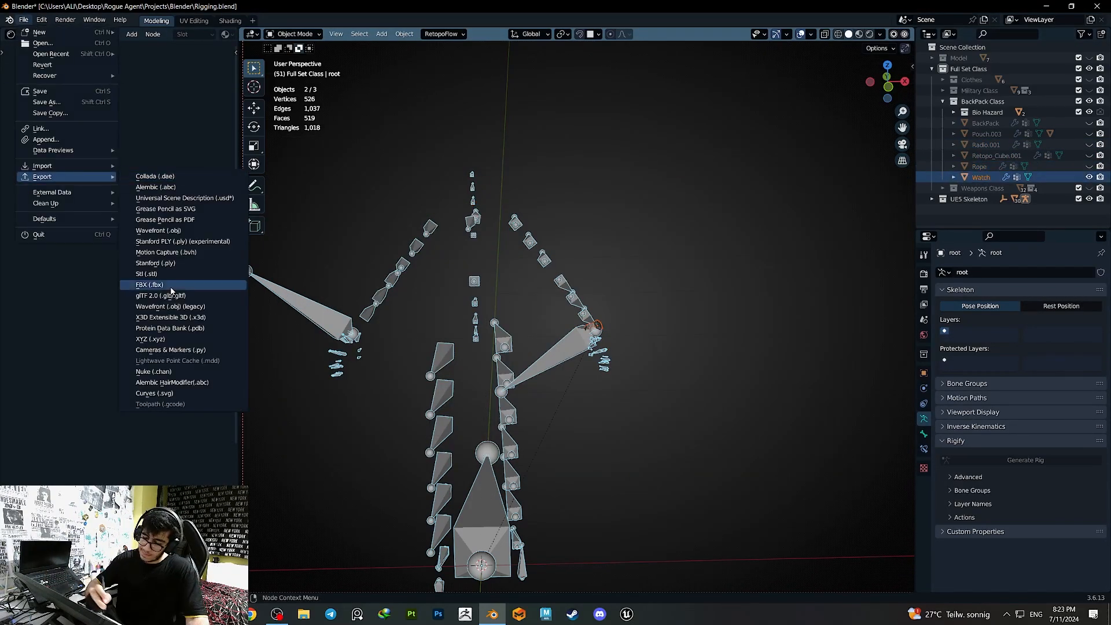
click(167, 285)
click(498, 453)
text(Watch)
click(716, 453)
- Export the main belt from the Bio Hazard collection with the root armature as BH_Belt.fbx
click(953, 112)
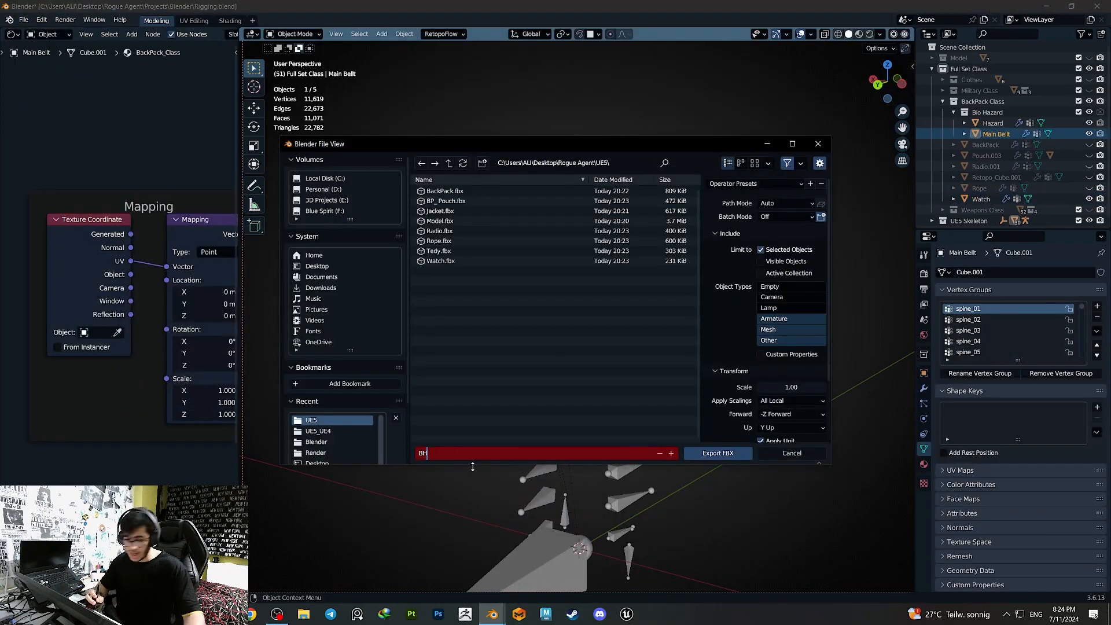
text(_B)
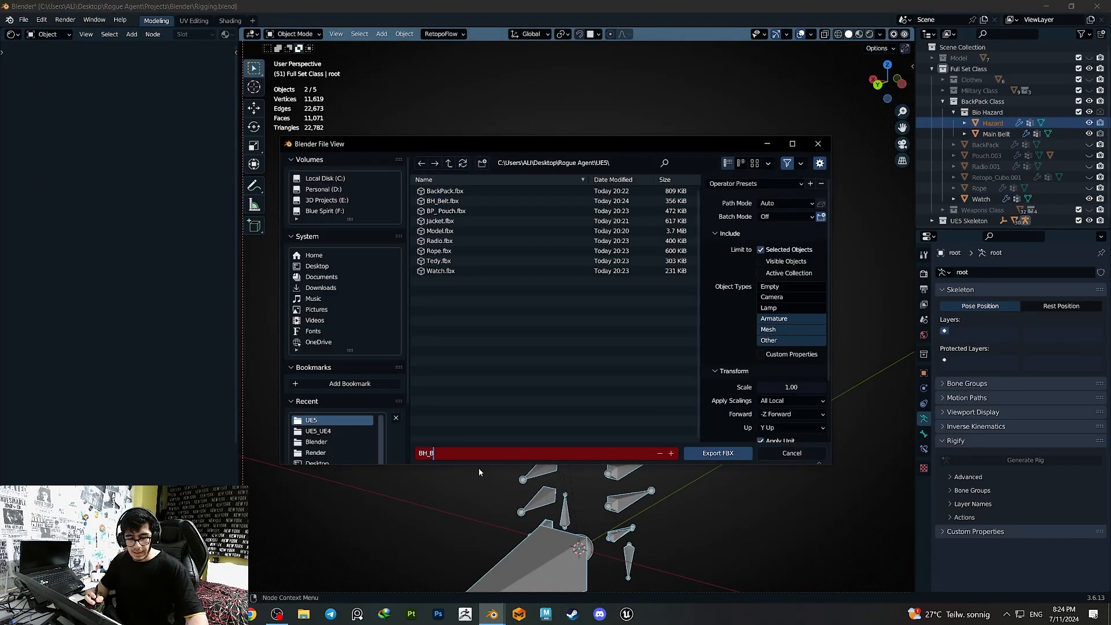
- Export the Hazard roll bag with the root armature into the UE5 folder as BH_Bag.fbx
text(ag)
key(Return)
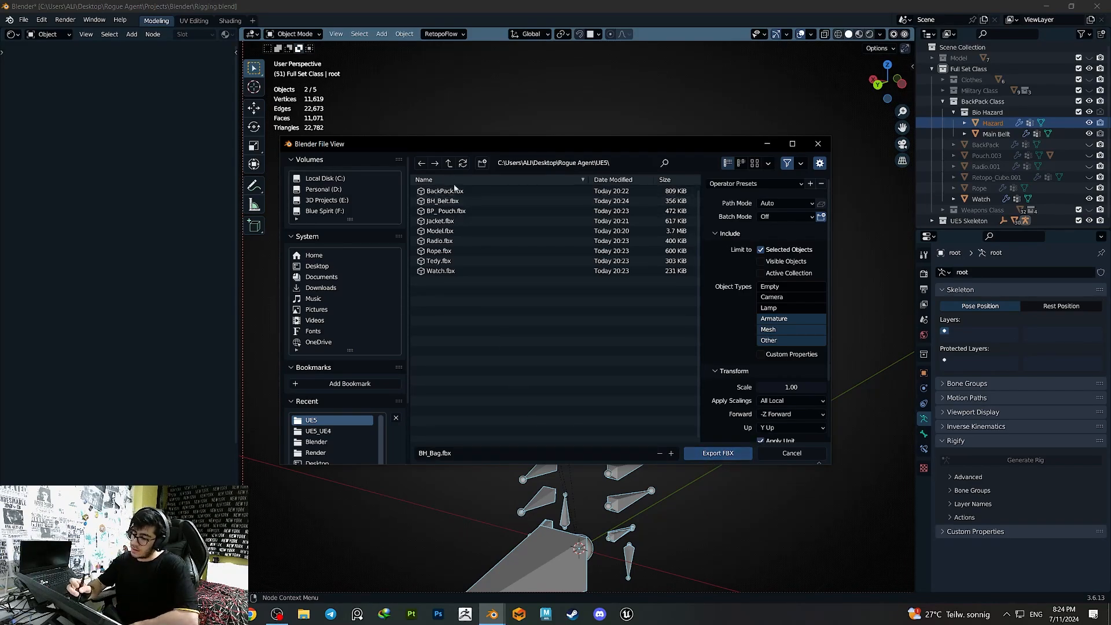
click(736, 456)
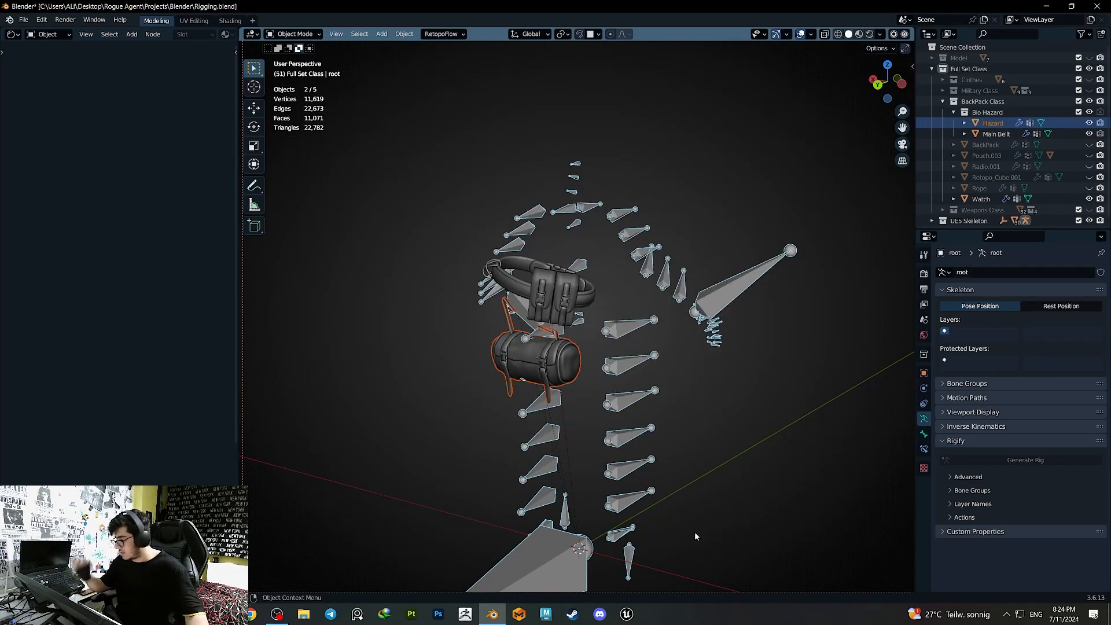
- Unhide all hidden objects and hide the whole BackPack Class collection
middle_drag(694, 531, 620, 378)
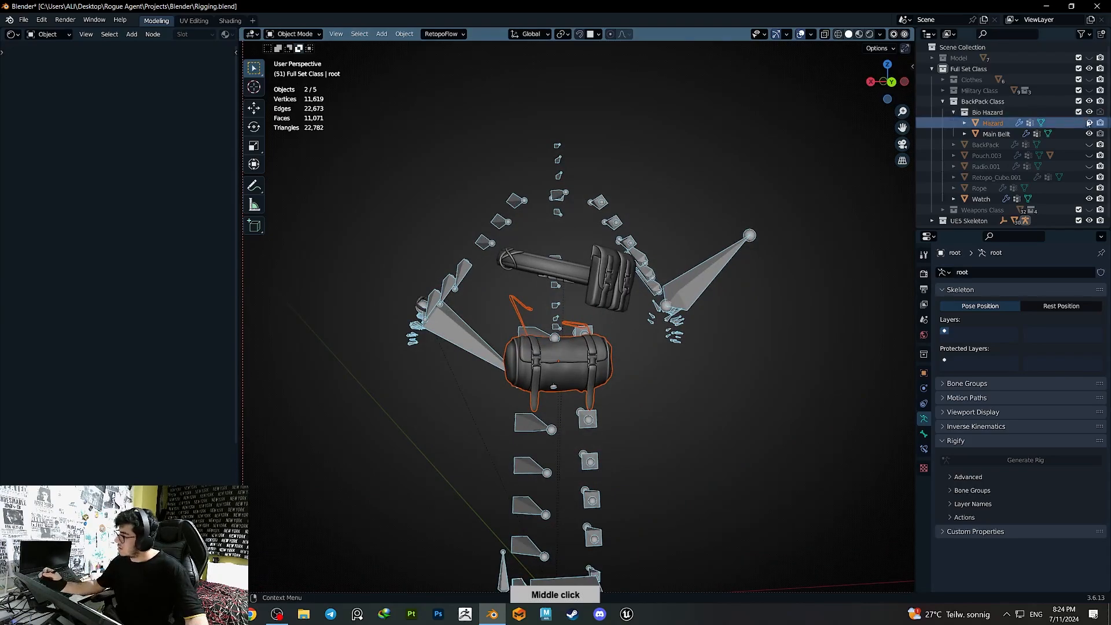
click(943, 101)
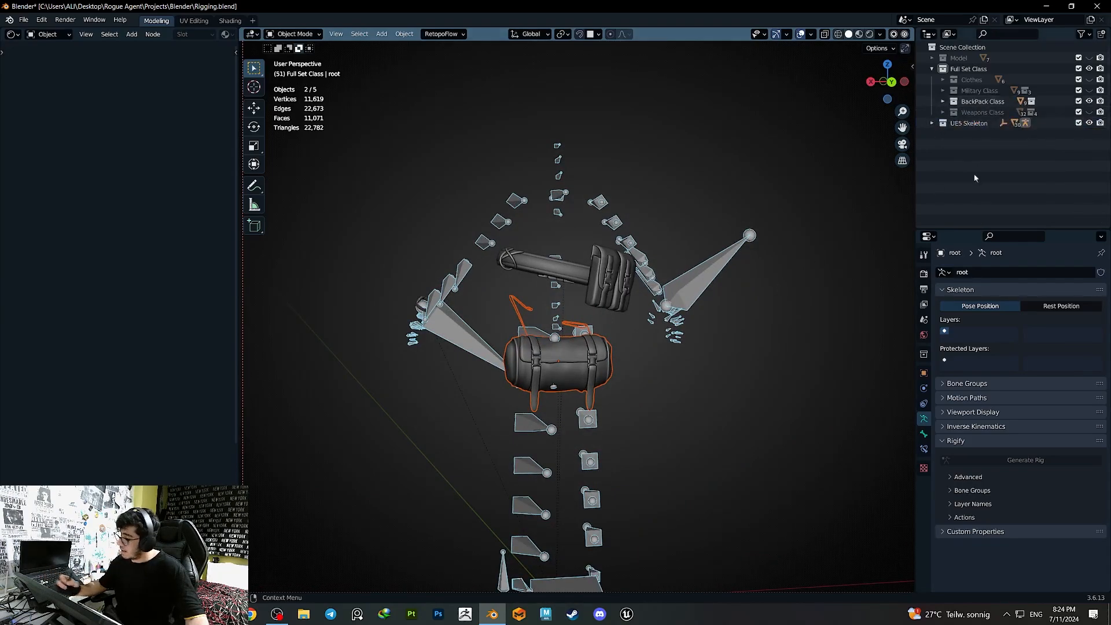
key(alt+h)
middle_drag(659, 377, 646, 396)
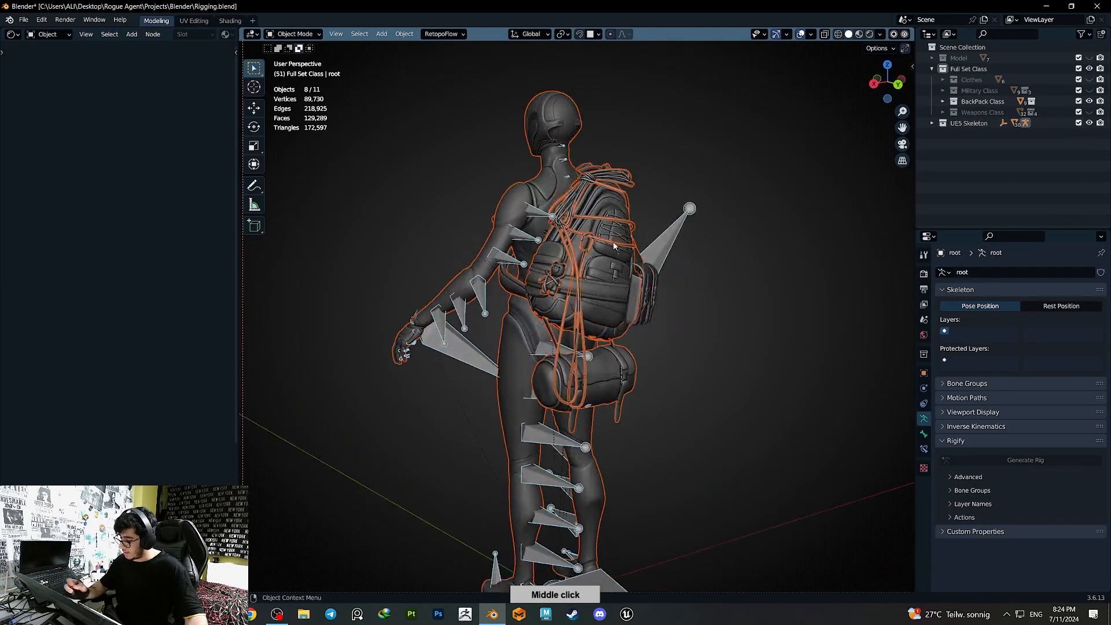
click(1078, 101)
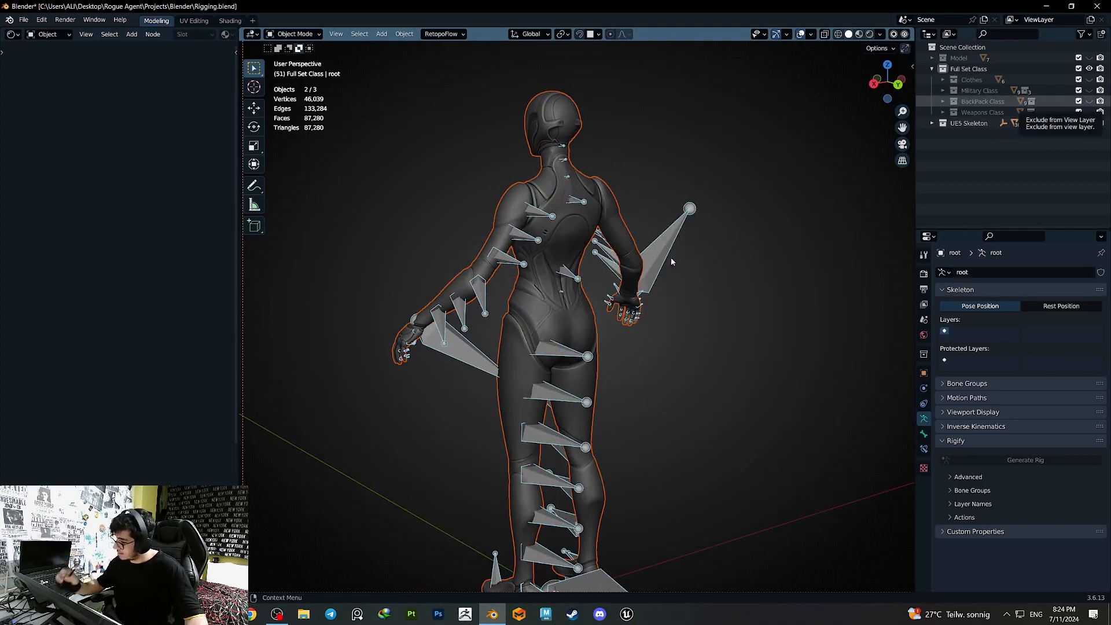
- Hide the mannequin body so only the skeleton stays visible, and save the Blender file
click(549, 287)
key(h)
key(ctrl+s)
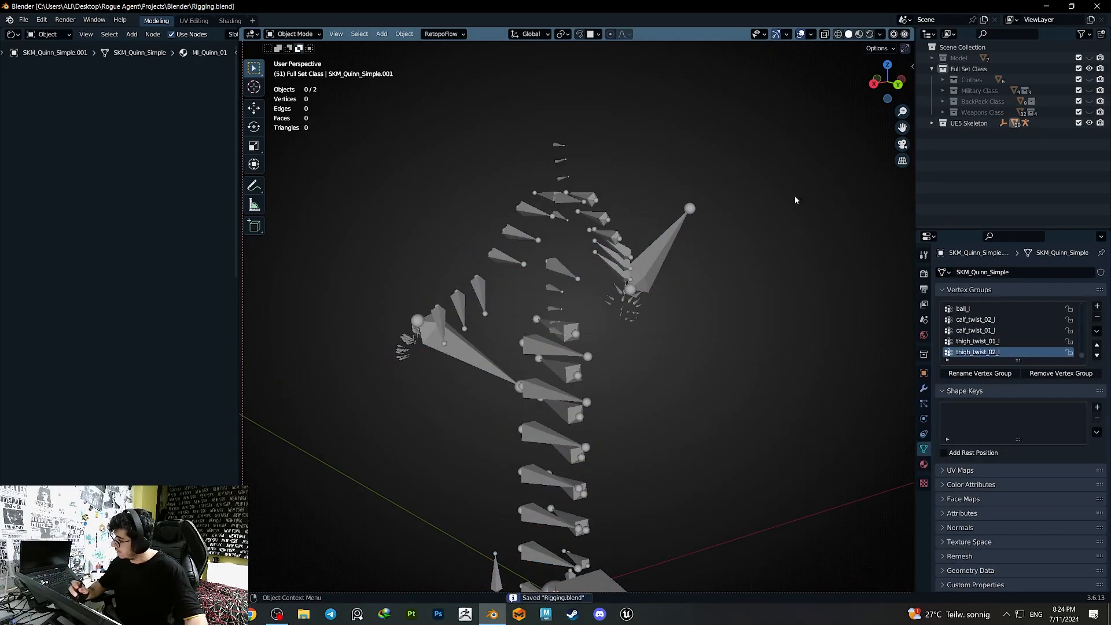
- Show the Military Class collection and export the knee pads with the root armature as KneePad.fbx
click(1089, 90)
middle_drag(604, 356, 640, 384)
click(549, 443)
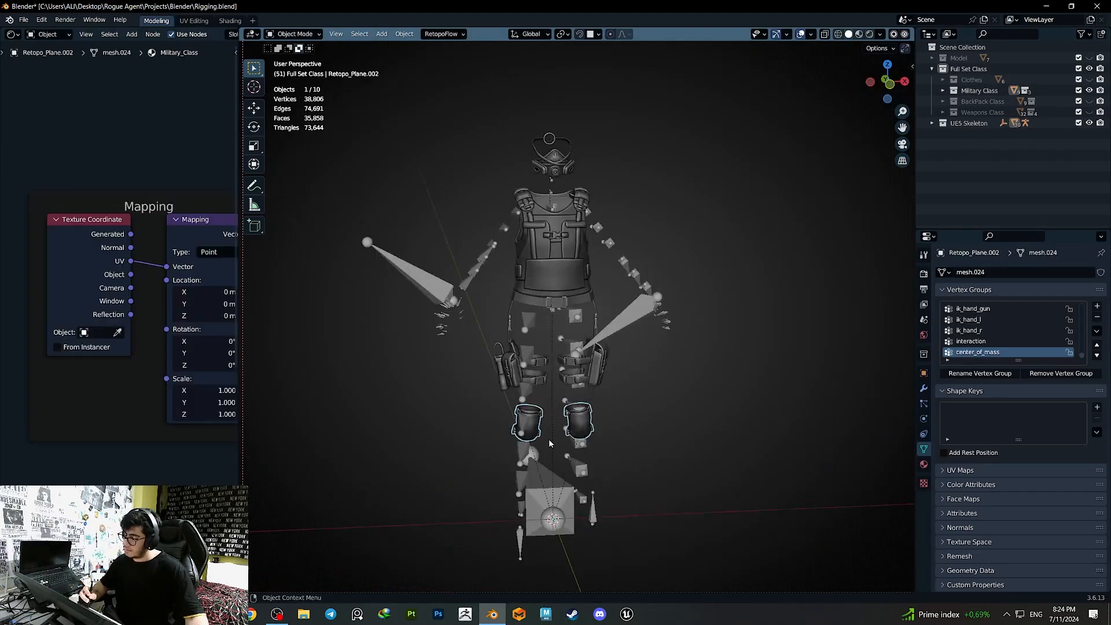
mouse_move(547, 440)
middle_down()
mouse_move(607, 399)
mouse_move(753, 374)
mouse_move(624, 389)
mouse_move(537, 454)
middle_up()
key(Tab)
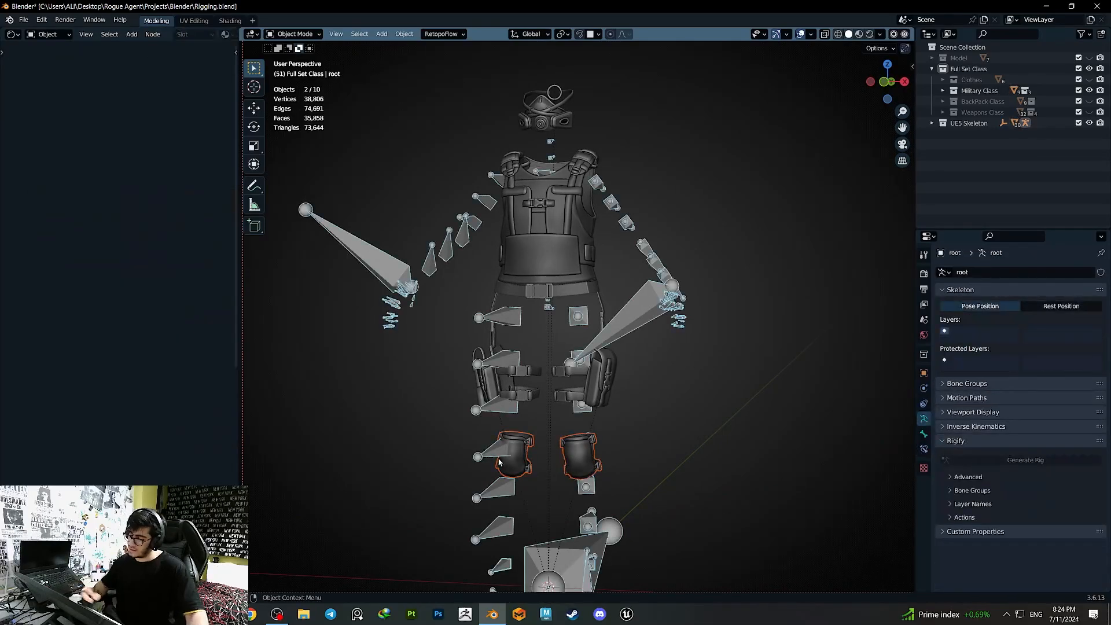
key(Tab)
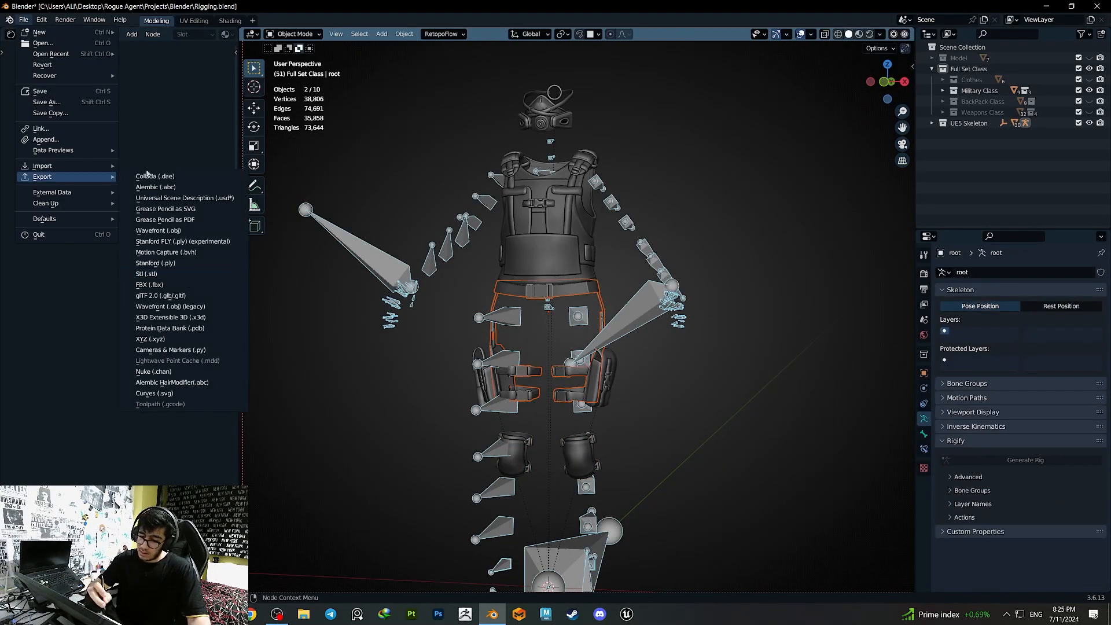
- Export the belt with thigh straps as Holster.fbx and the holster pouches as Holster_Pouches.fbx, both with the root armature
text(Holster)
key(Return)
text(H)
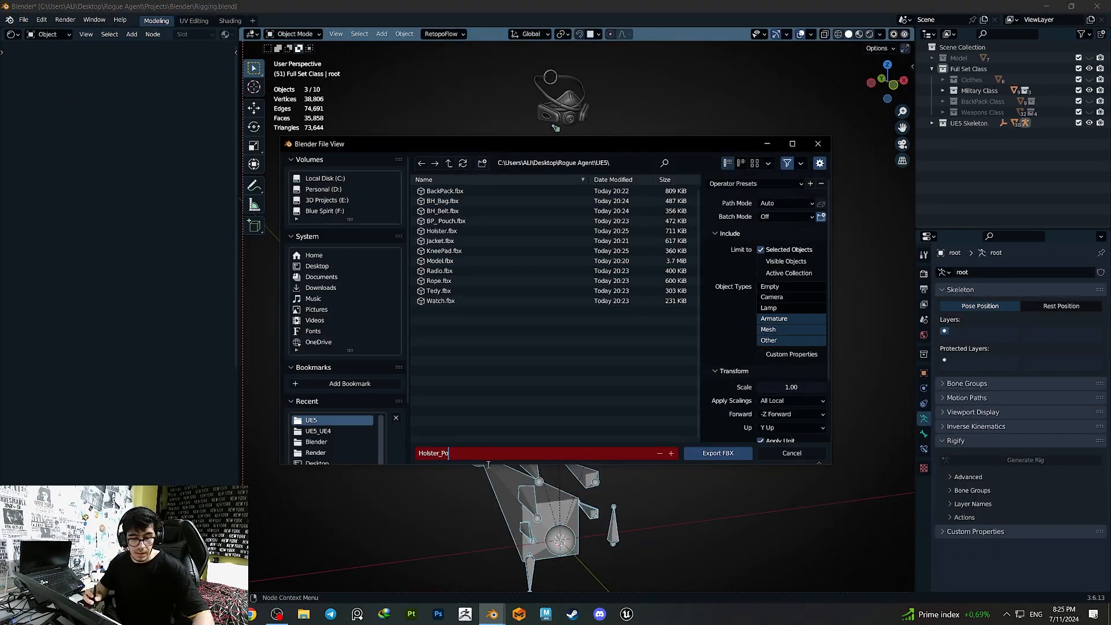
key(Return)
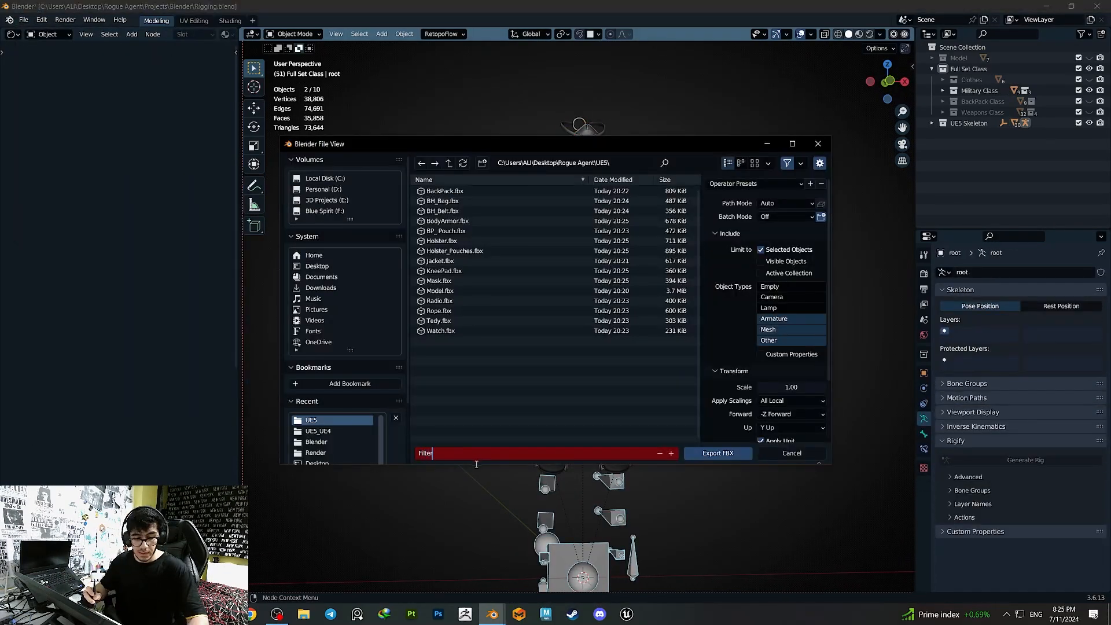
- Export the mask's two filters with the root armature as separate files, Filter_R.fbx and Filter_L.fbx
double_click(431, 452)
text(Filter)
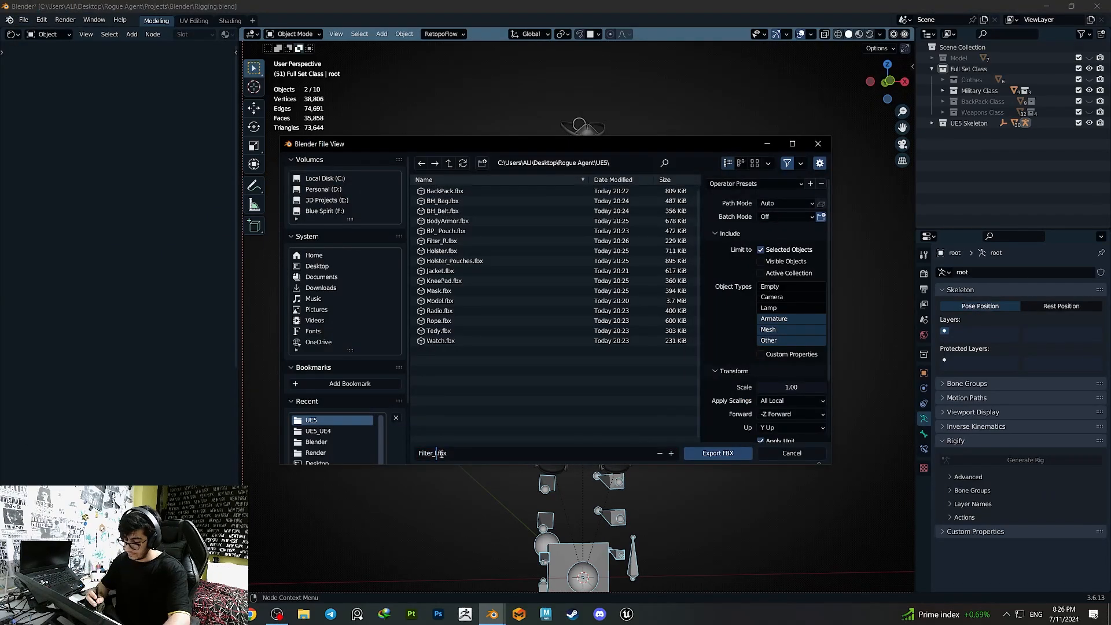
key(Return)
- Hide the Military Class collection so only the skeleton stays visible
middle_drag(613, 376, 661, 366)
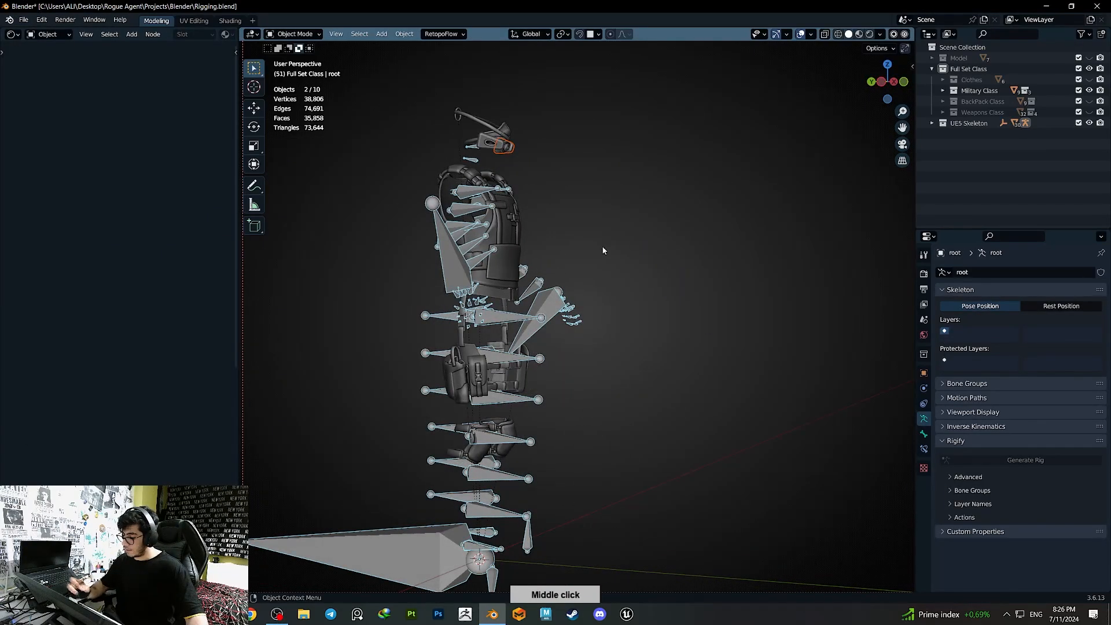
click(1089, 90)
middle_drag(538, 399, 570, 409)
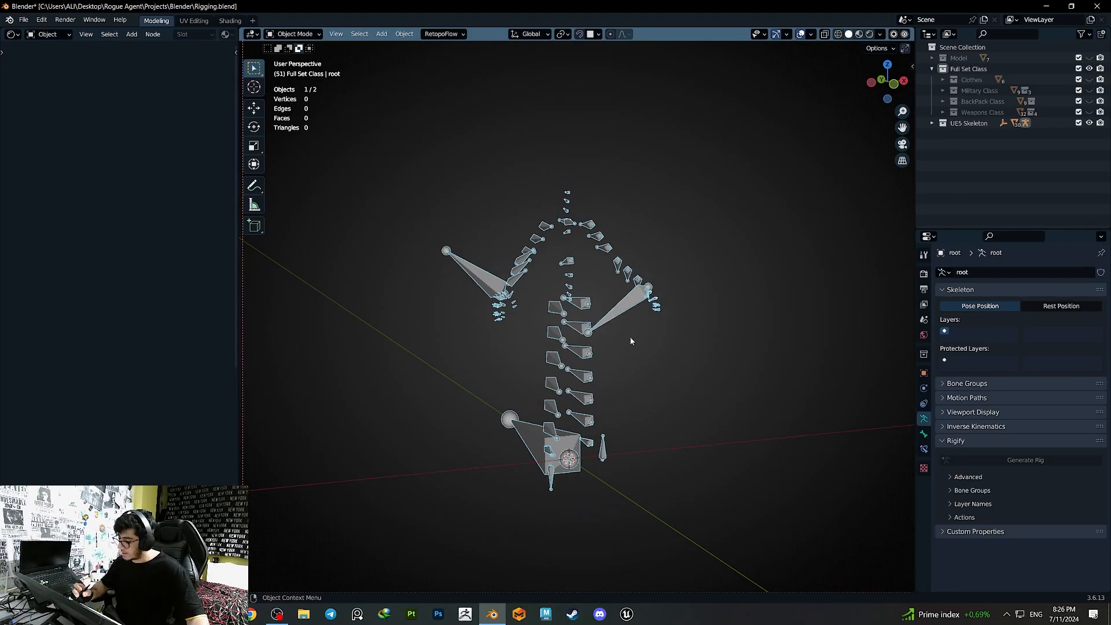
- Unhide all objects, show the Clothes, Military Class, BackPack Class, Weapons Class and Model collections, and save the file
key(alt+h)
click(1089, 80)
click(1089, 90)
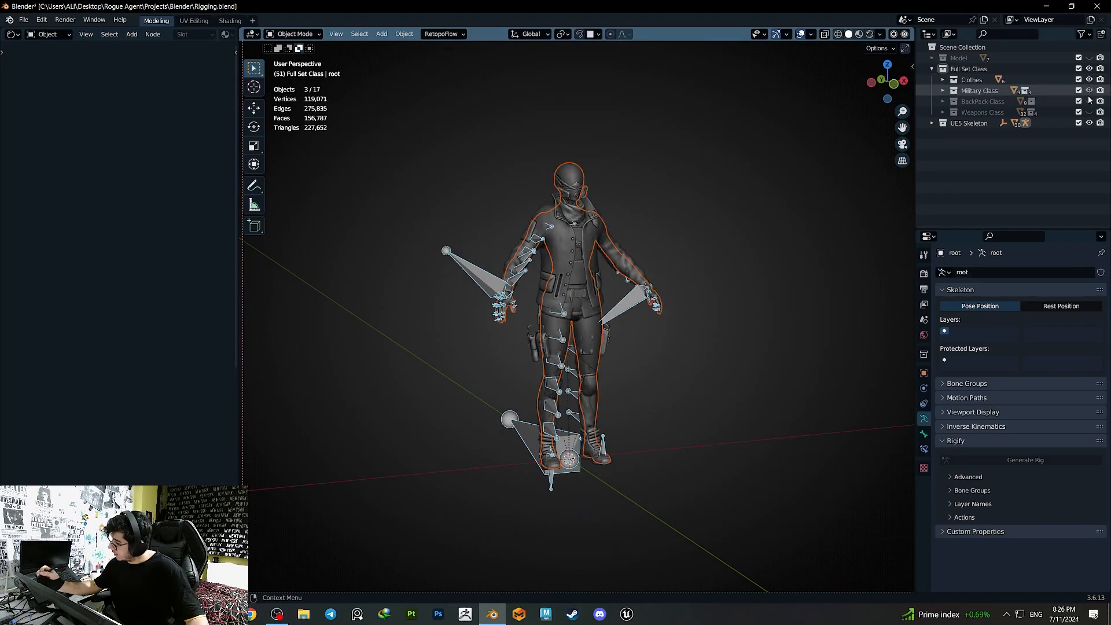
click(1089, 101)
click(1088, 112)
click(1089, 58)
key(ctrl+s)
middle_drag(579, 324, 593, 318)
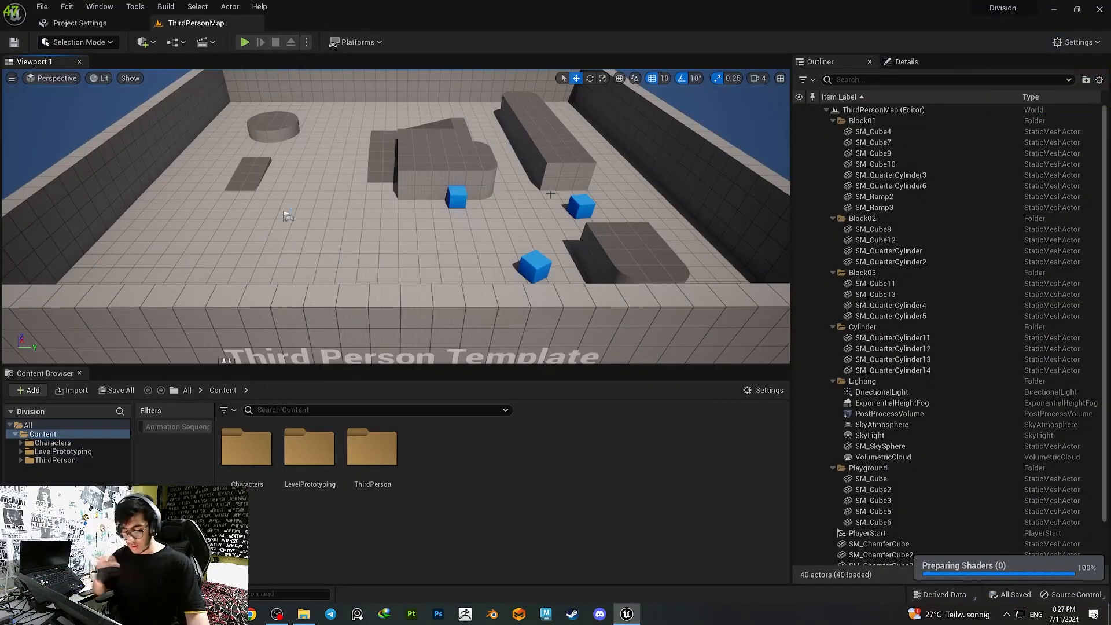
- In Unreal Engine, create a new folder named Rogue inside the project's Content folder
right_click(44, 461)
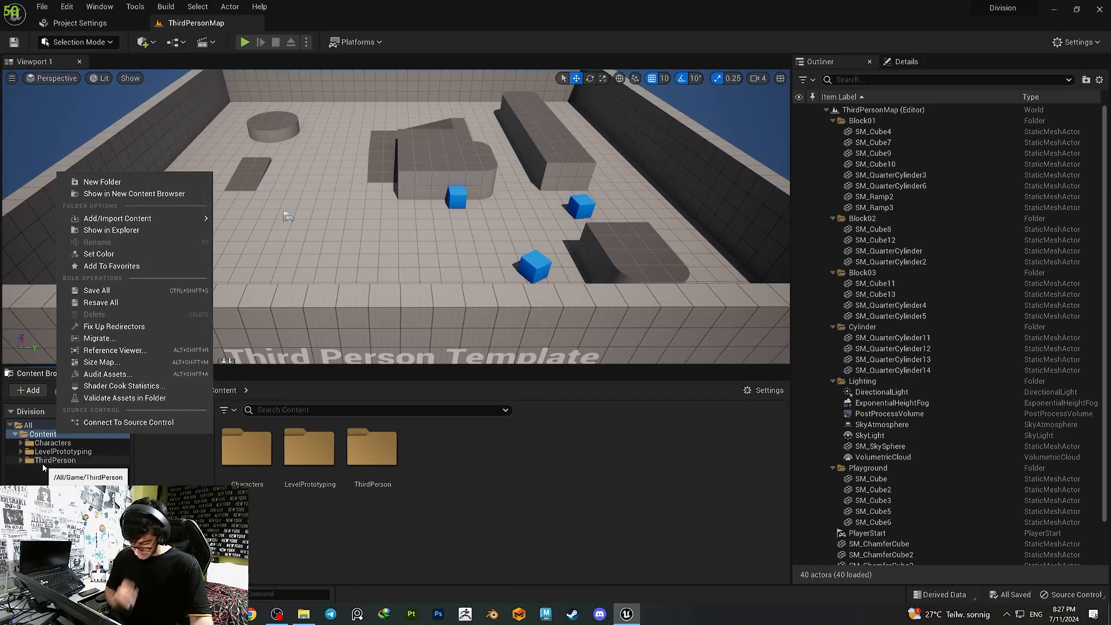
right_click(31, 460)
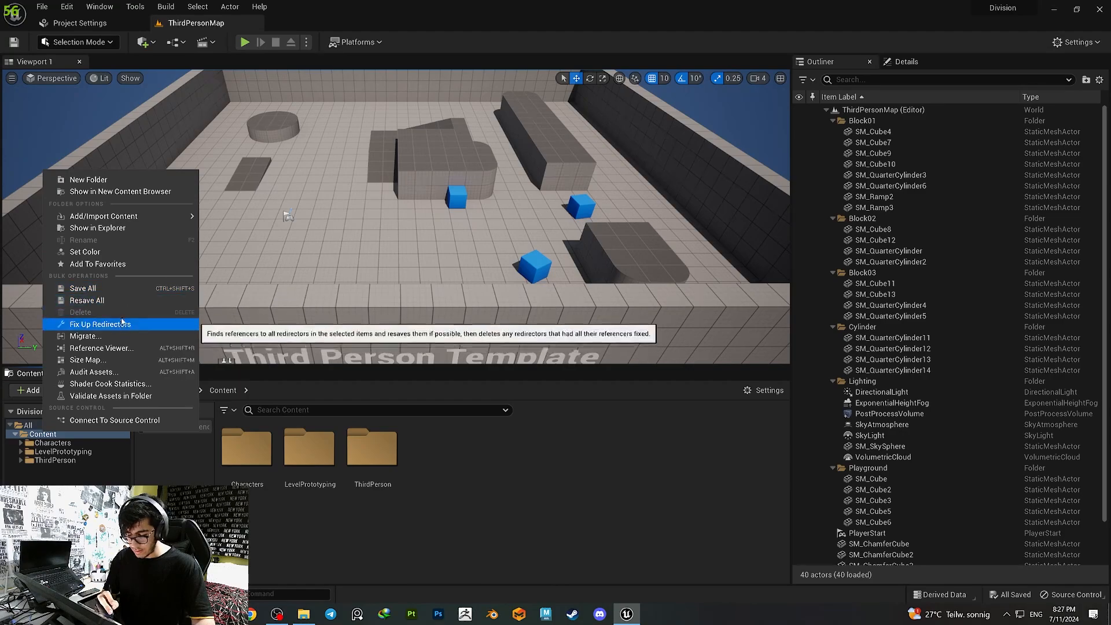
click(110, 179)
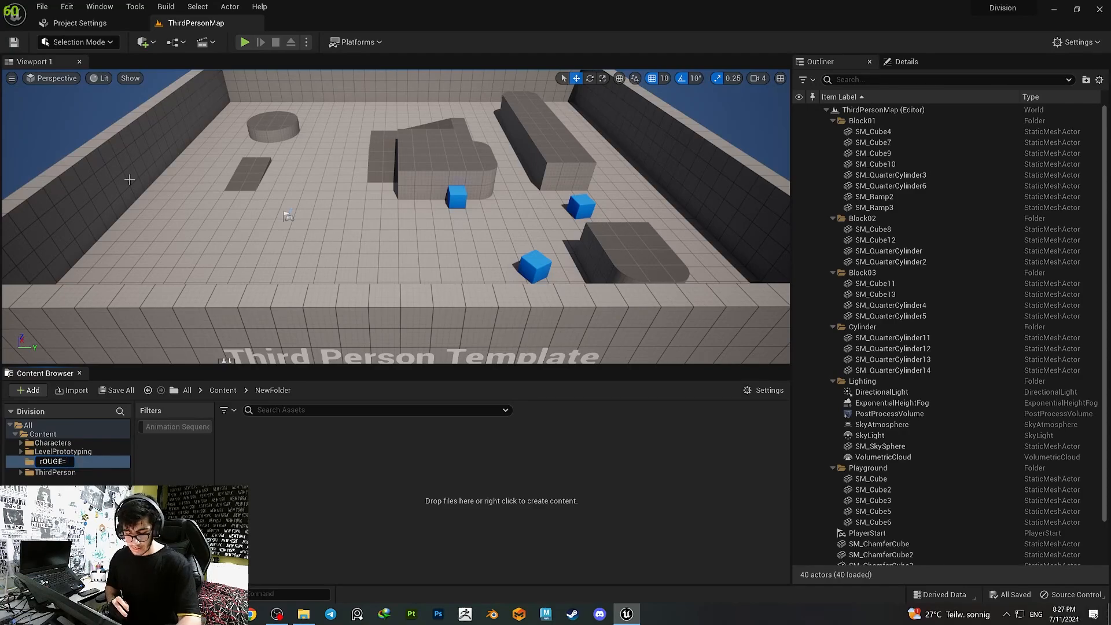
key(BackSpace)
key(BackSpace)
key(BackSpace)
key(BackSpace)
key(BackSpace)
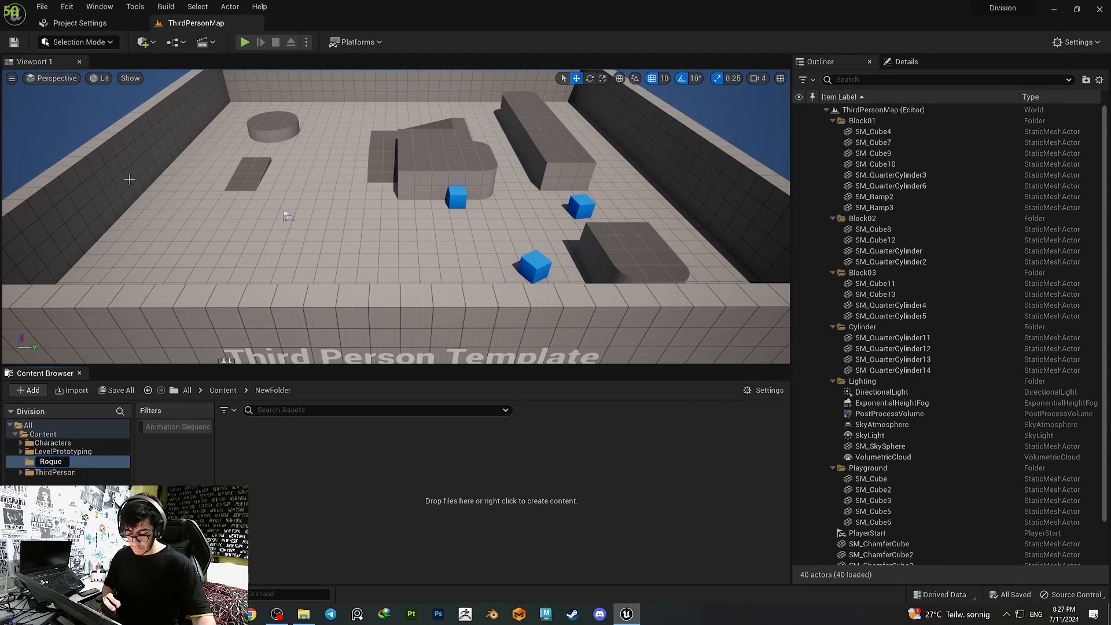
key(Return)
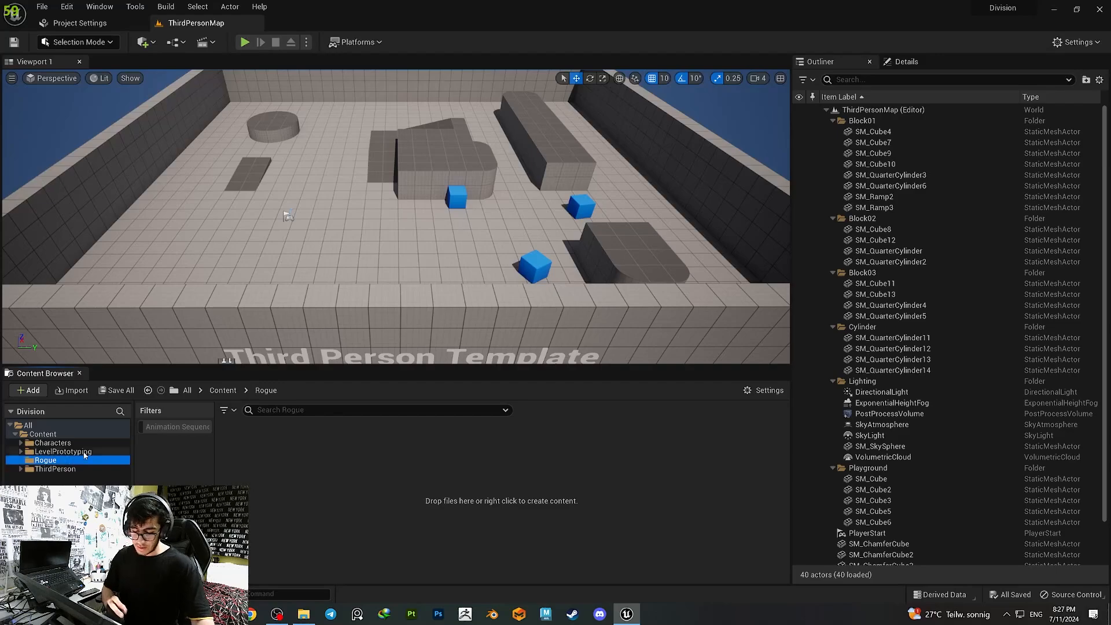
- Create a subfolder named Meshes inside the Rogue folder
right_click(307, 473)
click(333, 141)
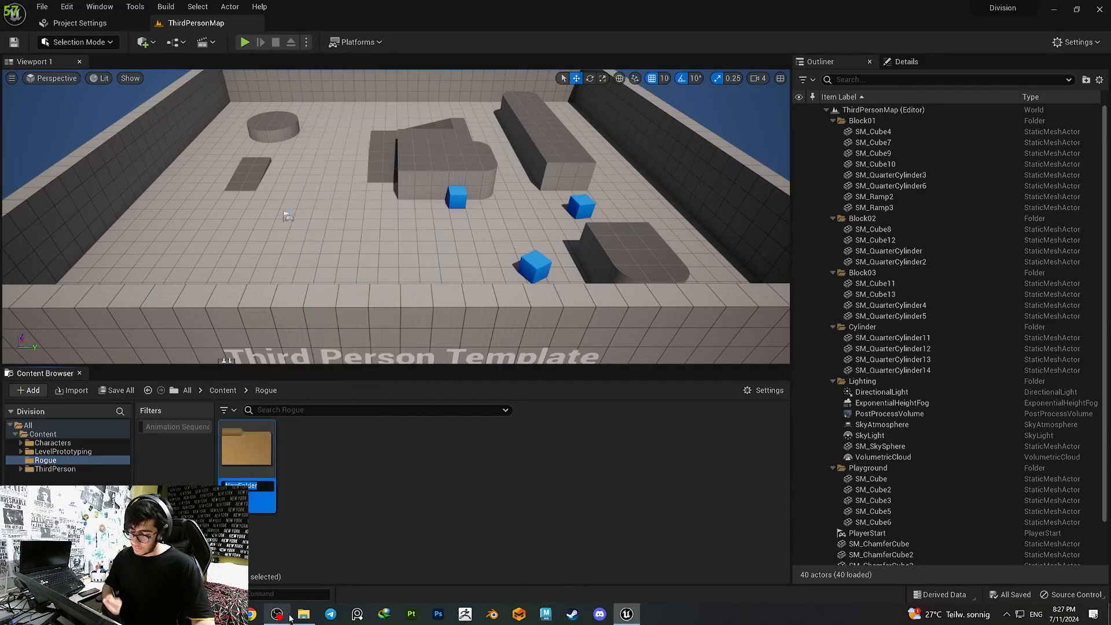
mouse_move(289, 618)
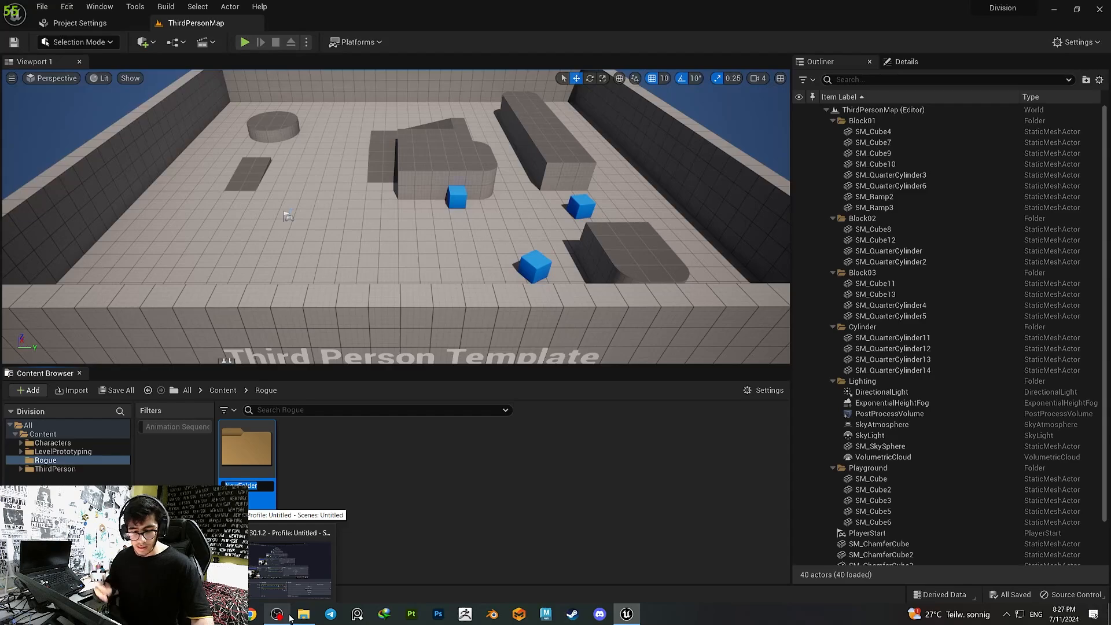
text(Mac)
text(h)
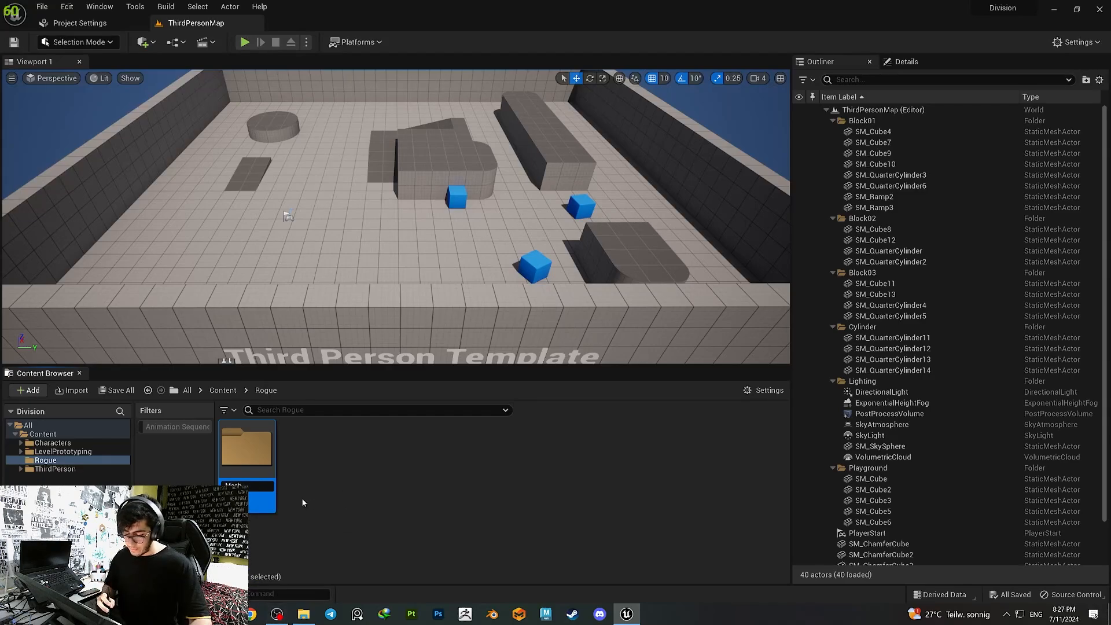
text(es)
key(Return)
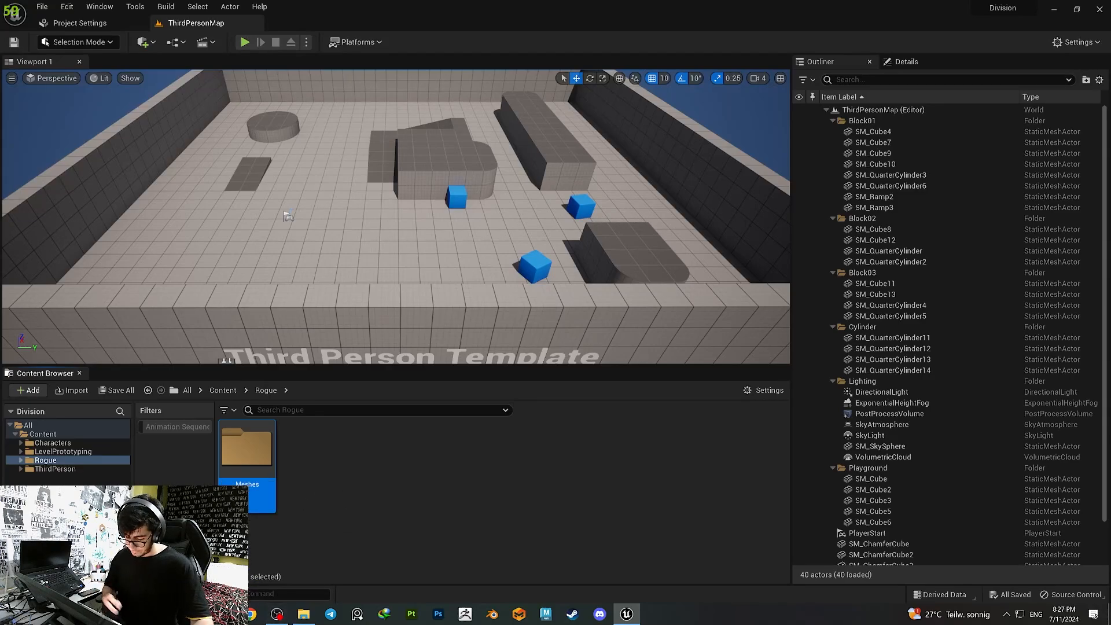
- In the Meshes folder, start importing all FBX files, from BackPack.fbx through Watch.fbx, out of the desktop's Rogue Agent/UE5 folder
double_click(265, 489)
right_drag(320, 497, 346, 462)
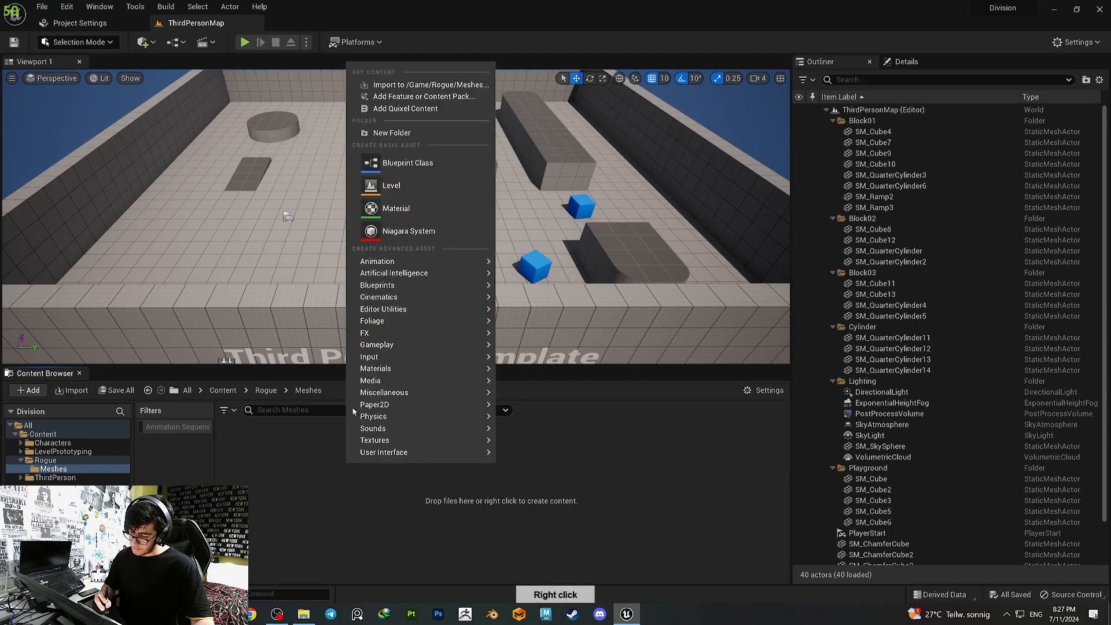
click(435, 83)
click(44, 128)
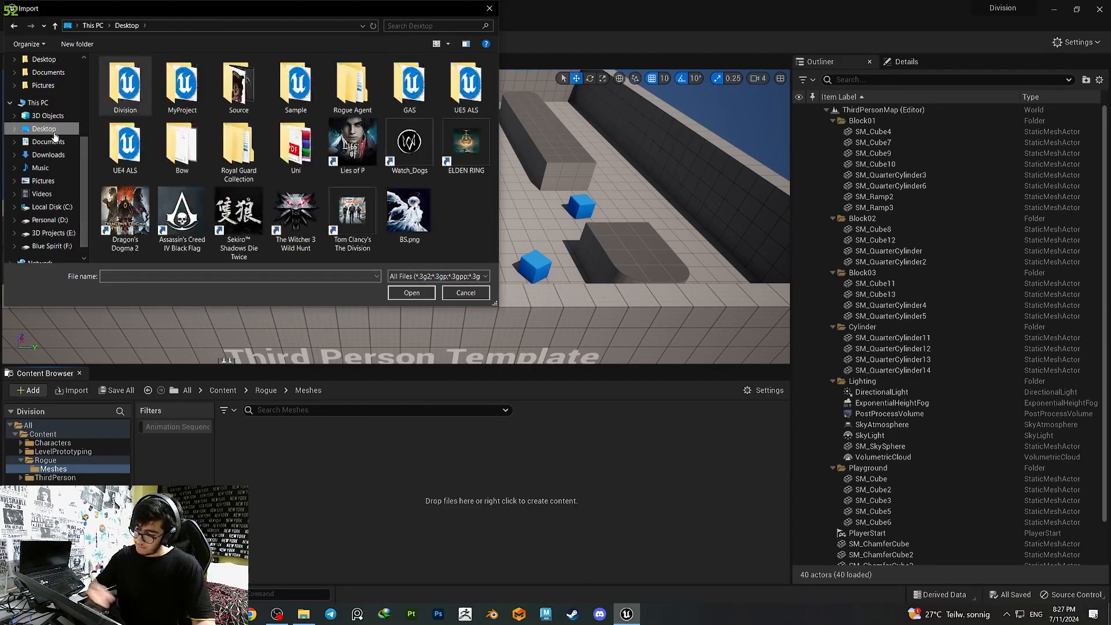
double_click(353, 87)
double_click(149, 135)
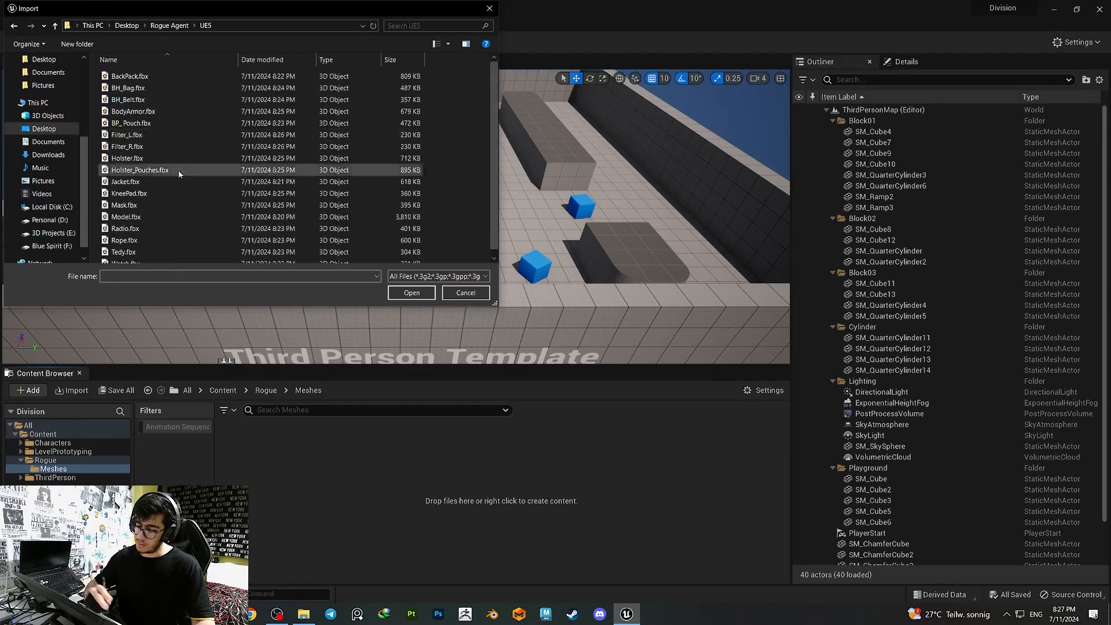
click(186, 77)
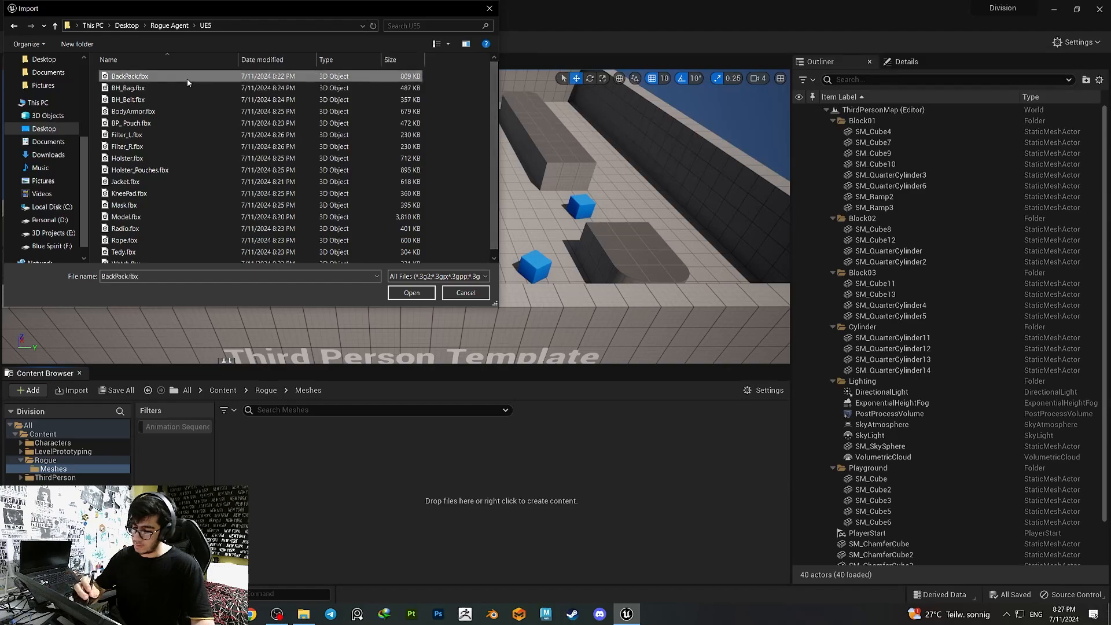
scroll(222, 232, down, 1)
shift+click(222, 257)
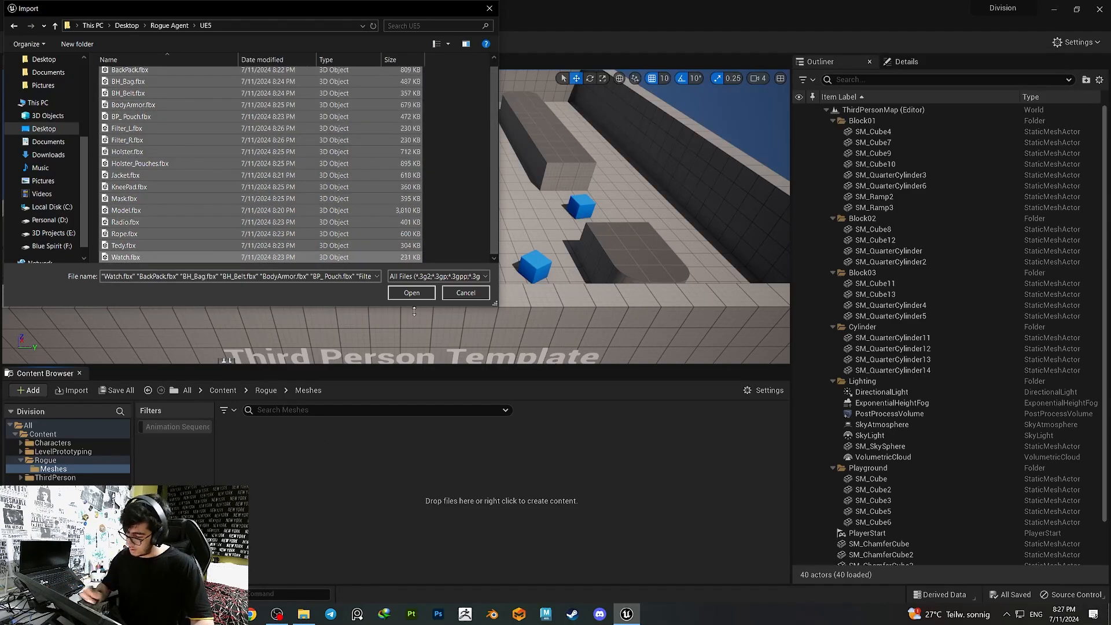
click(411, 292)
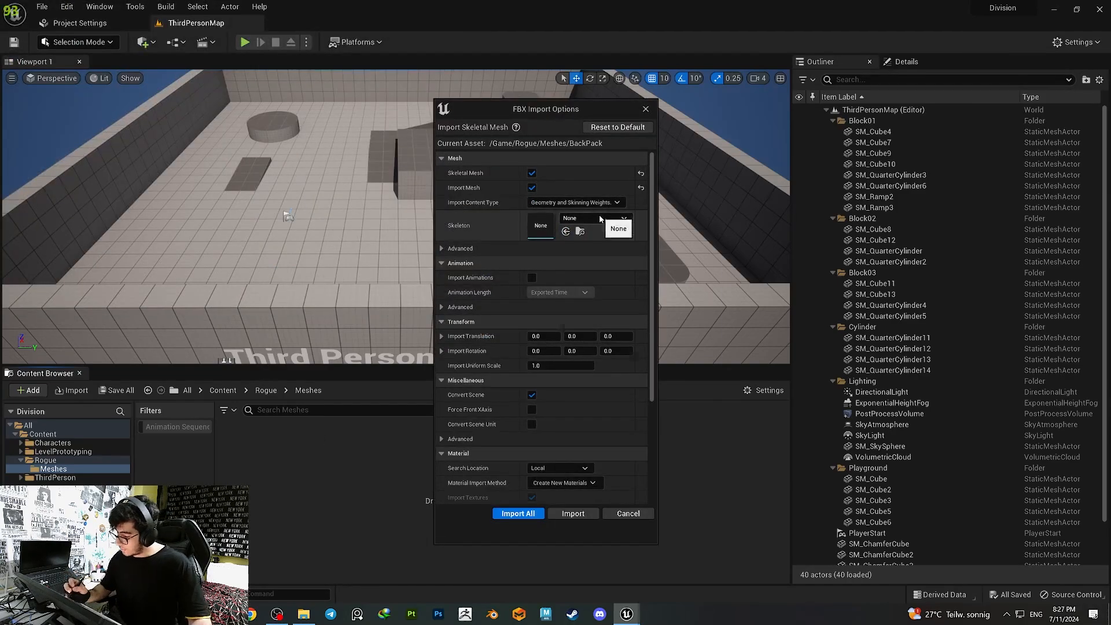
- Import all the files on the SK_Mannequin skeleton, with material search location Local, Do Not Create Material and texture import off
click(599, 218)
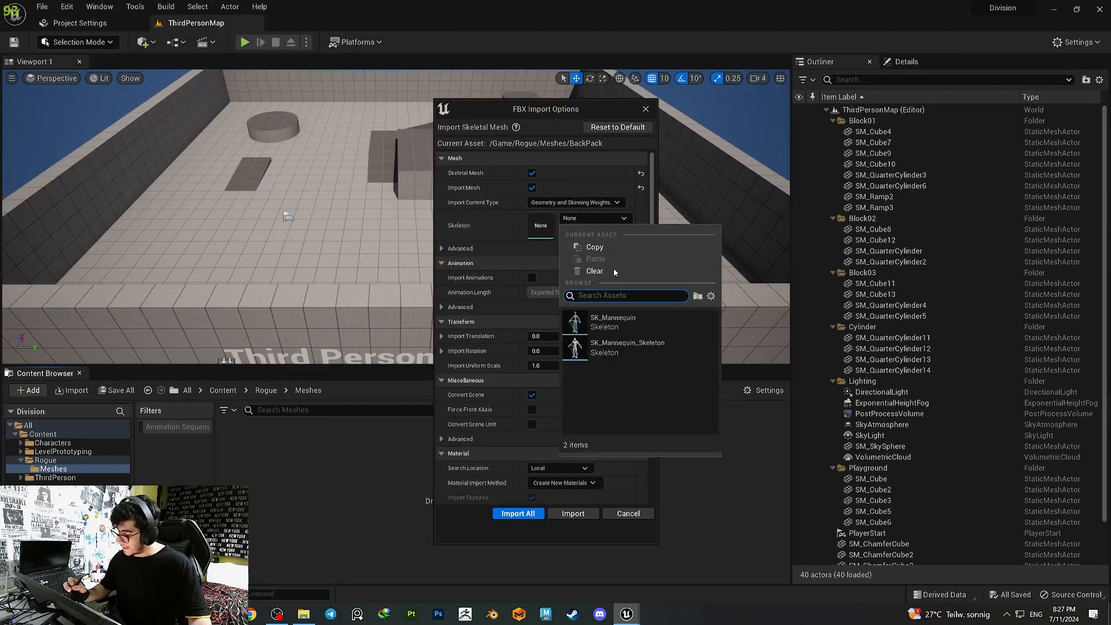
click(613, 324)
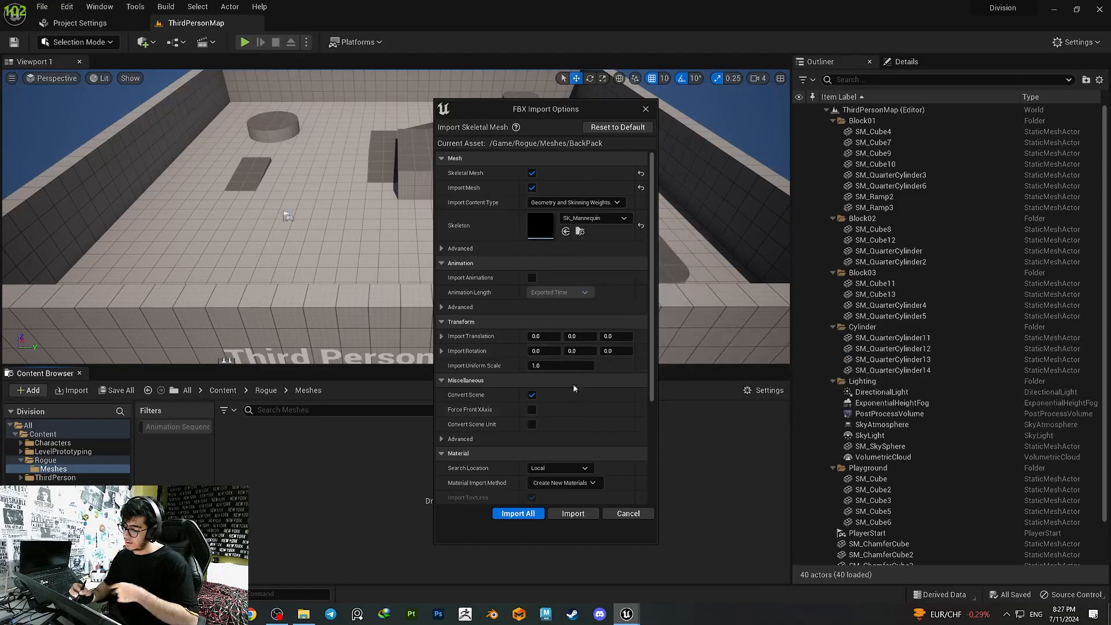
scroll(622, 329, down, 4)
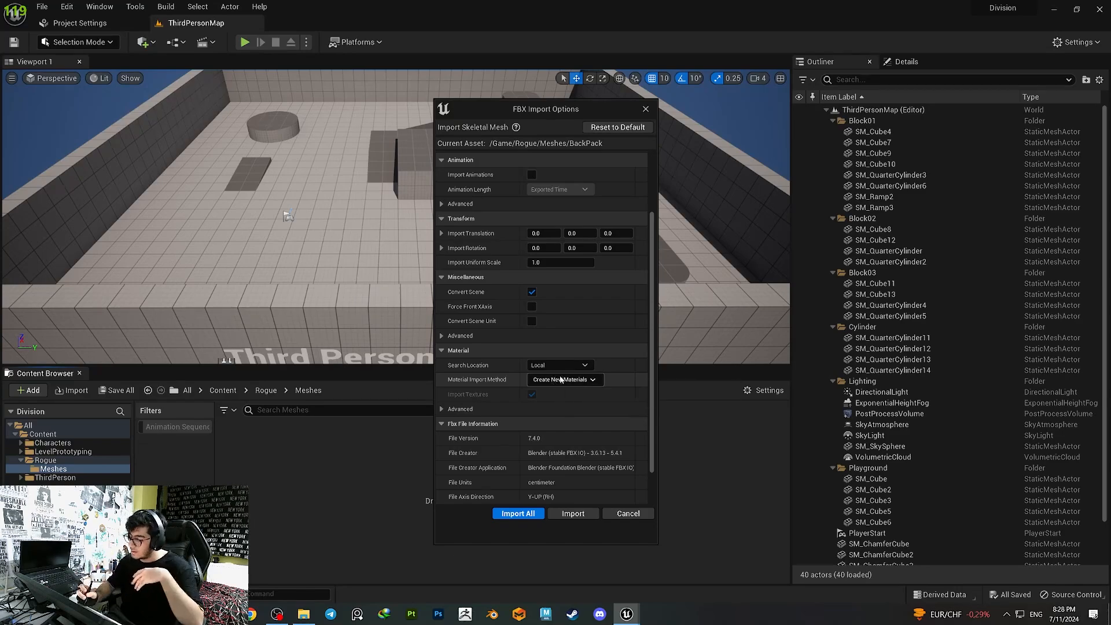
click(563, 366)
click(544, 376)
click(547, 380)
click(573, 420)
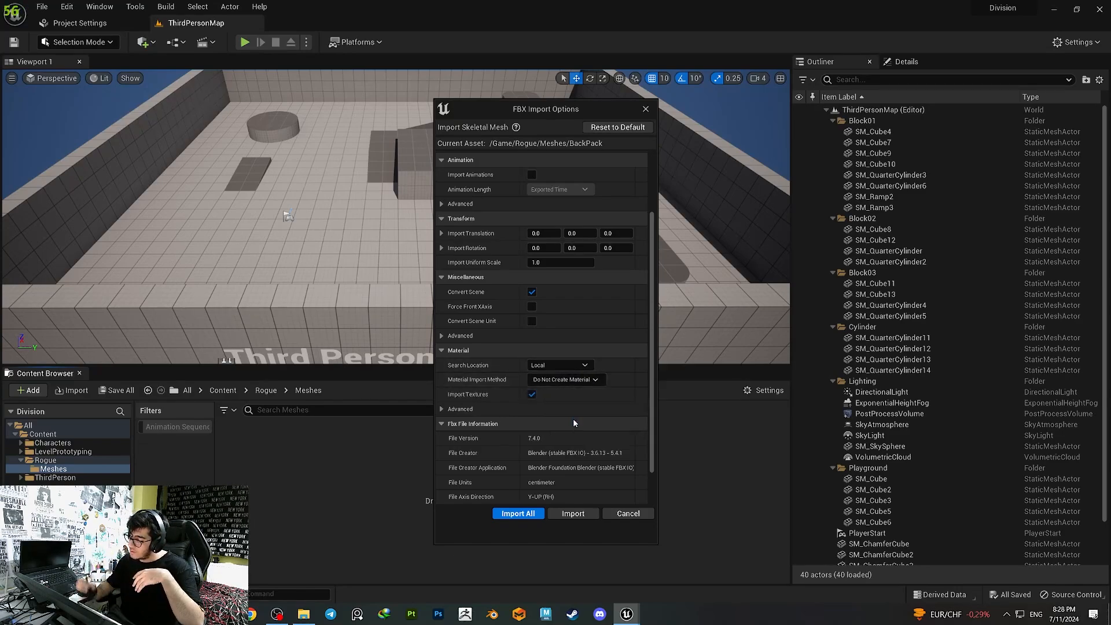
click(531, 394)
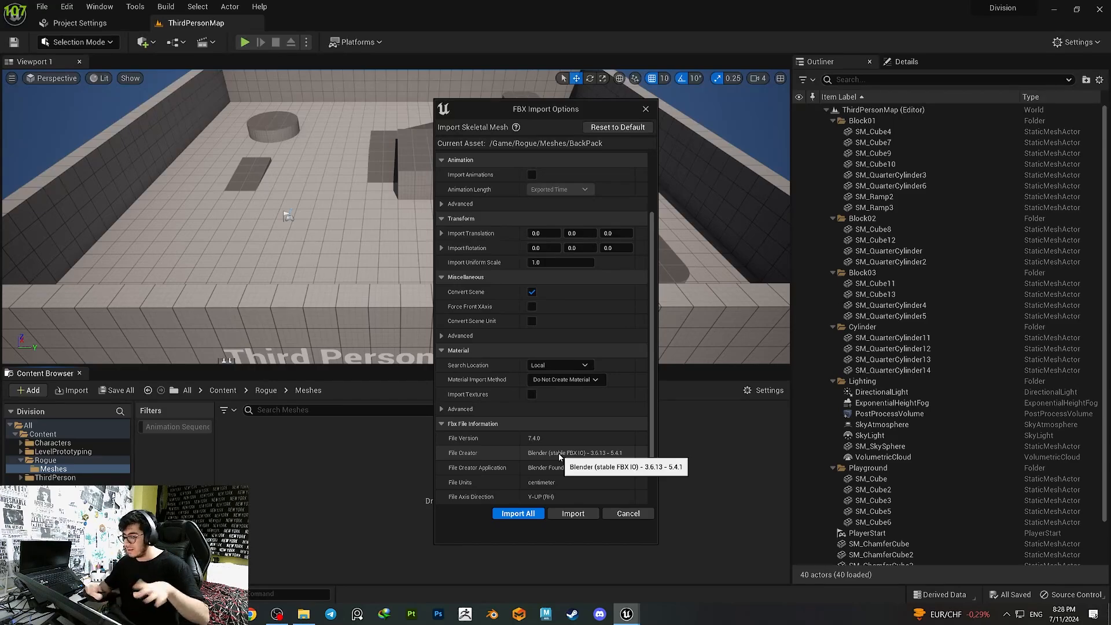
click(525, 513)
- Force delete all physics assets in the Meshes folder and save all the remaining skeletal meshes
key(Delete)
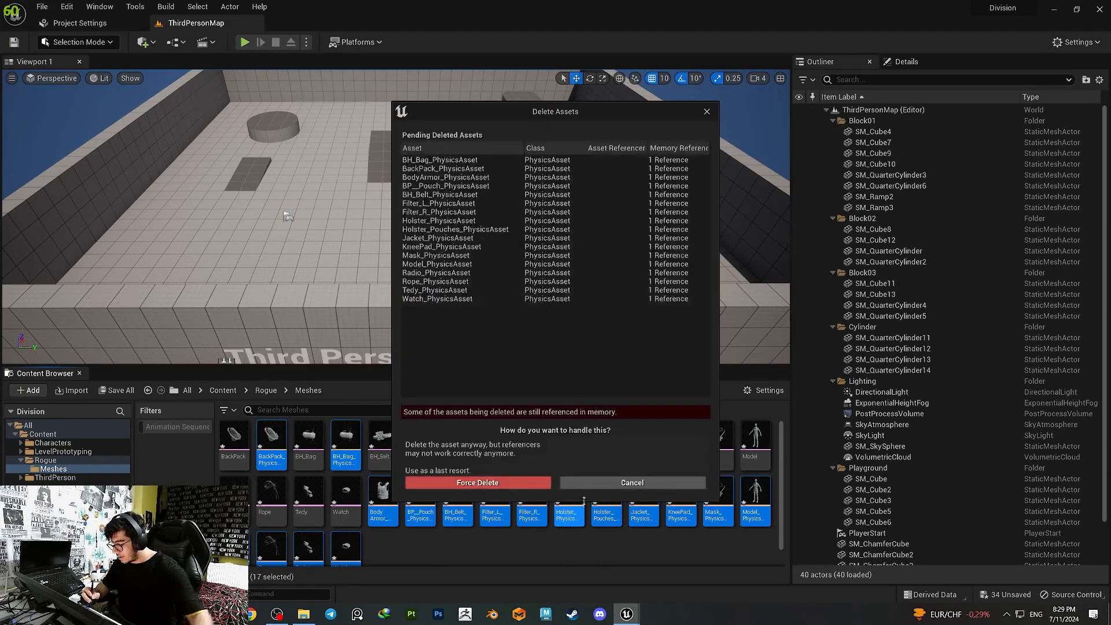
click(531, 485)
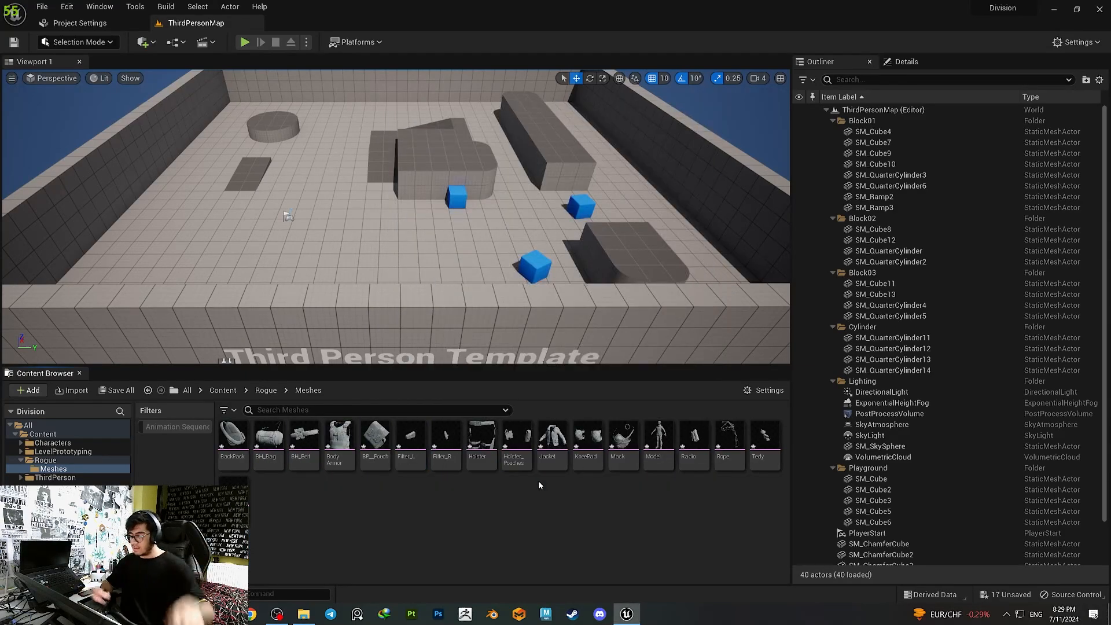
click(232, 453)
shift+click(234, 506)
key(ctrl+shift+s)
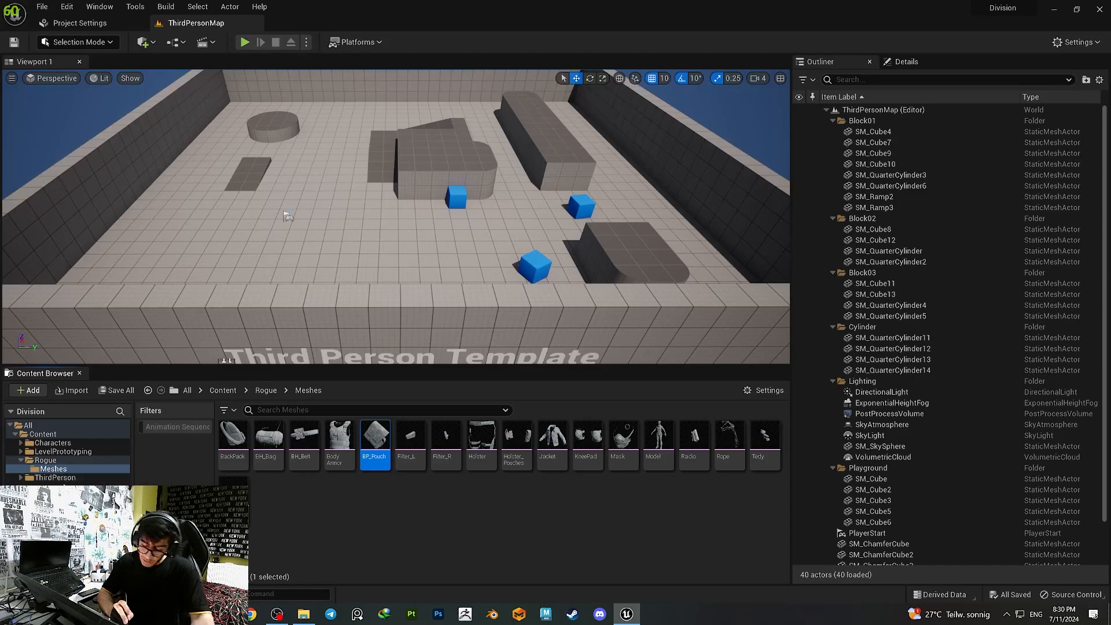
- Open the BP_ThirdPersonCharacter blueprint from ThirdPerson/Blueprints and dock its window into the main editor
click(80, 476)
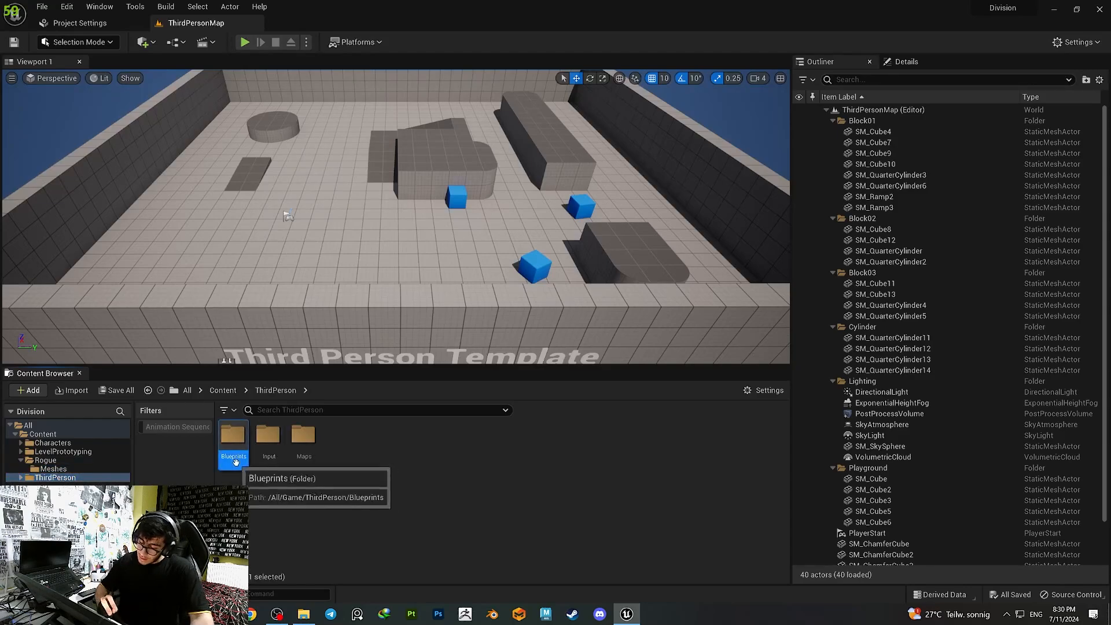
double_click(233, 452)
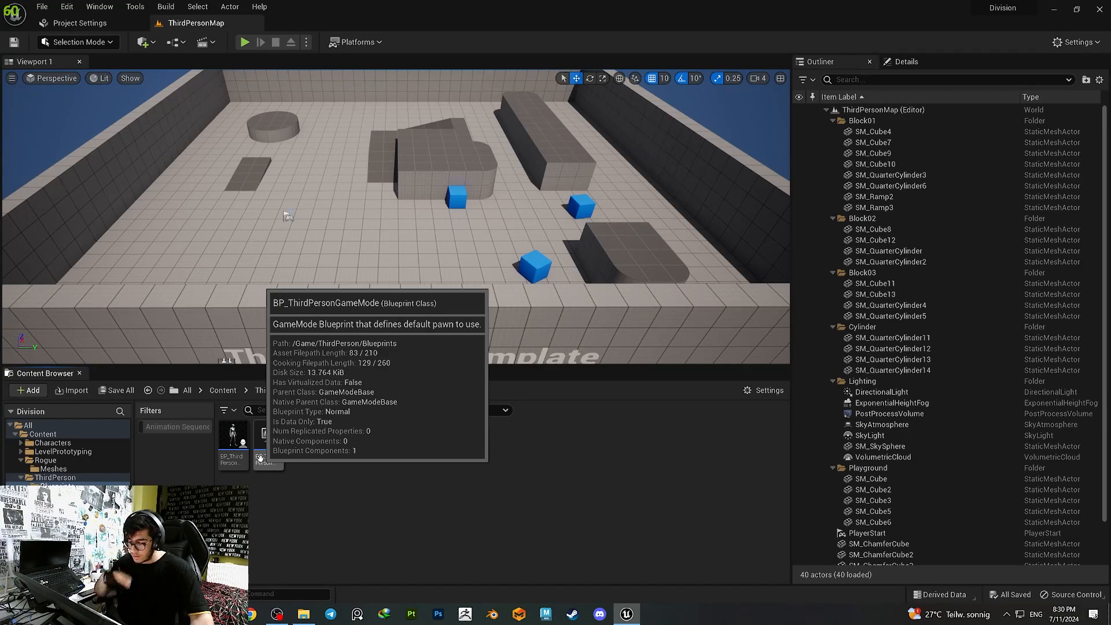
click(238, 463)
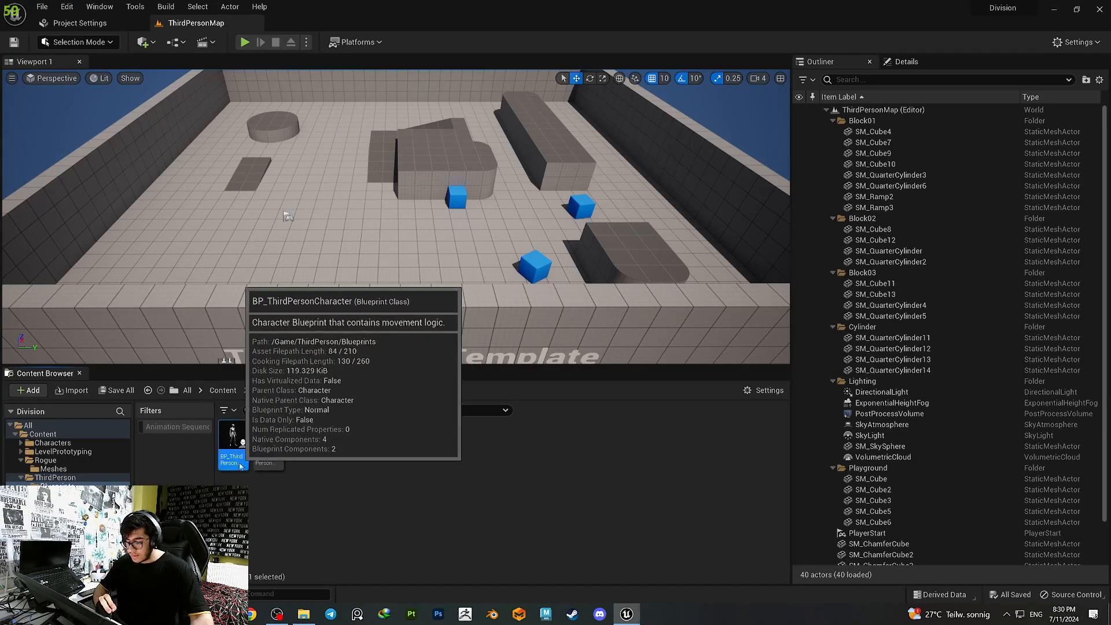
double_click(234, 460)
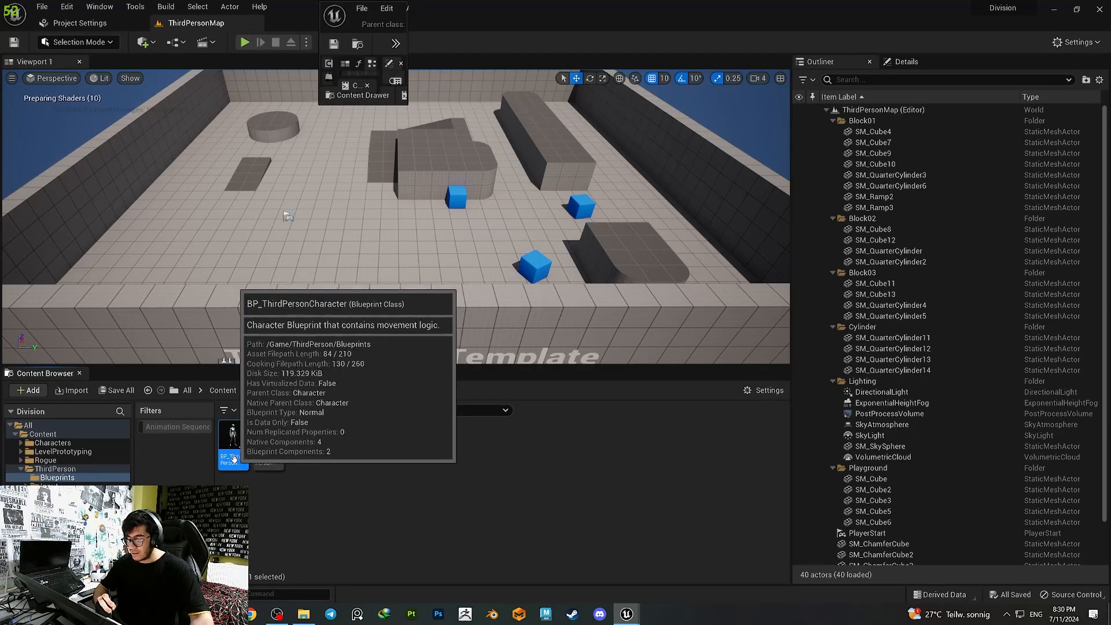
drag(407, 105, 637, 426)
drag(427, 27, 315, 22)
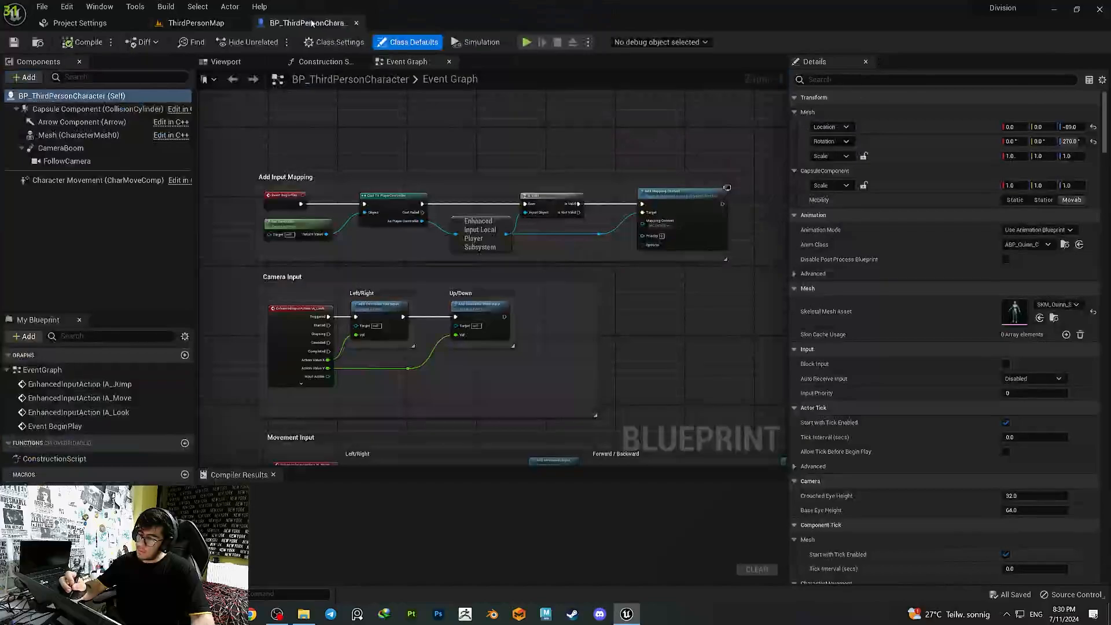
- Close the Project Settings and show the BP_ThirdPersonCharacter blueprint's 3D viewport
click(137, 24)
click(142, 23)
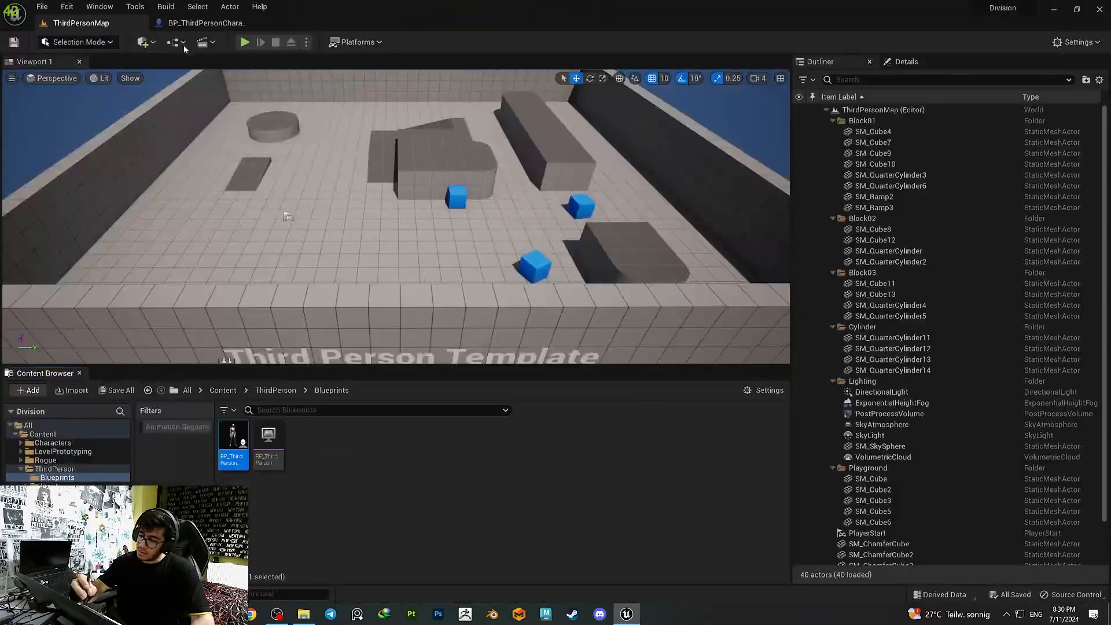
click(202, 23)
click(226, 61)
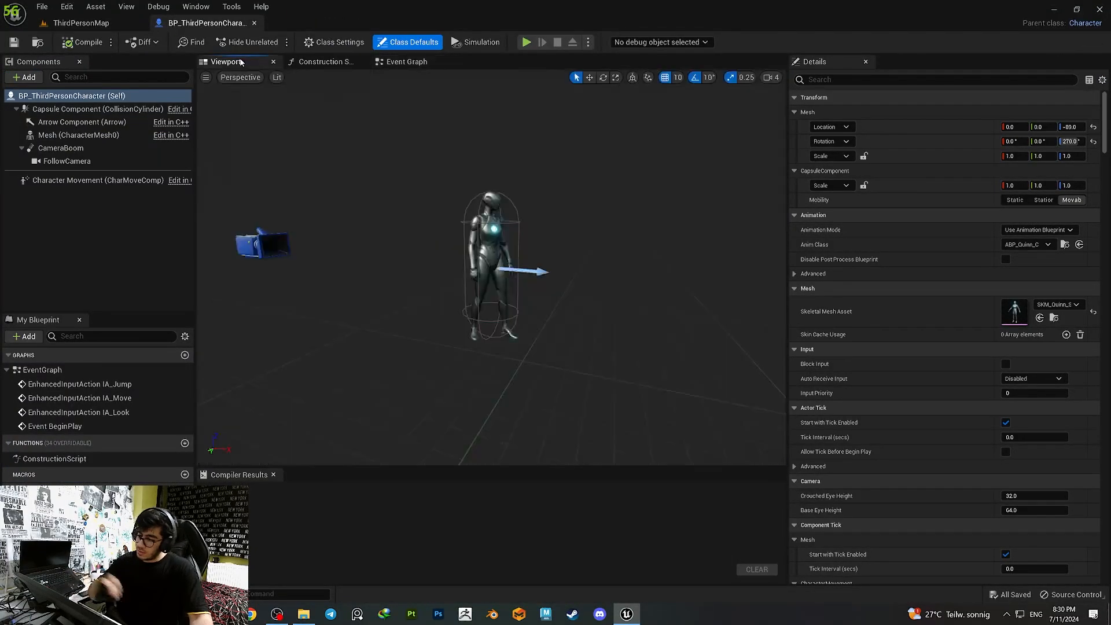
- Set the skeletal mesh asset of the character's Mesh component to Model
click(512, 273)
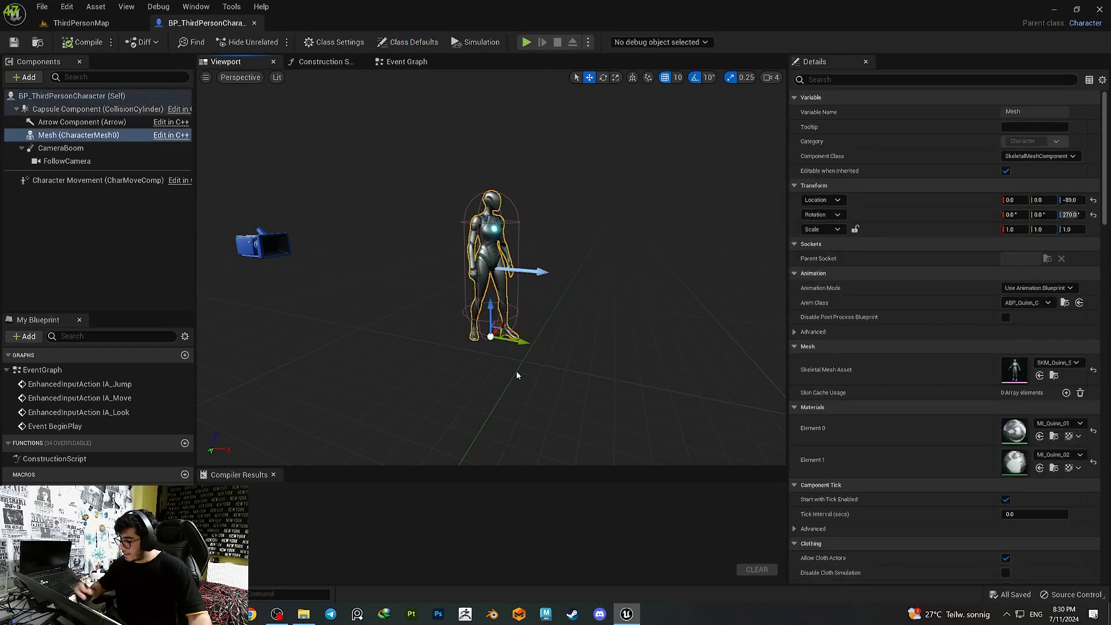
click(1056, 362)
scroll(1092, 309, up, 5)
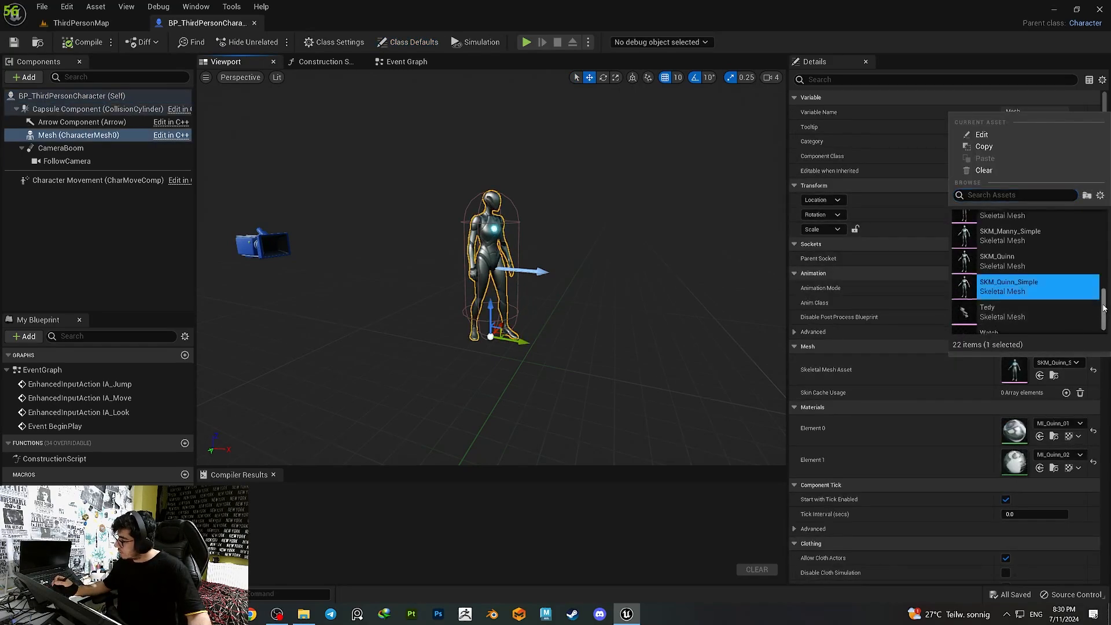
text(mode)
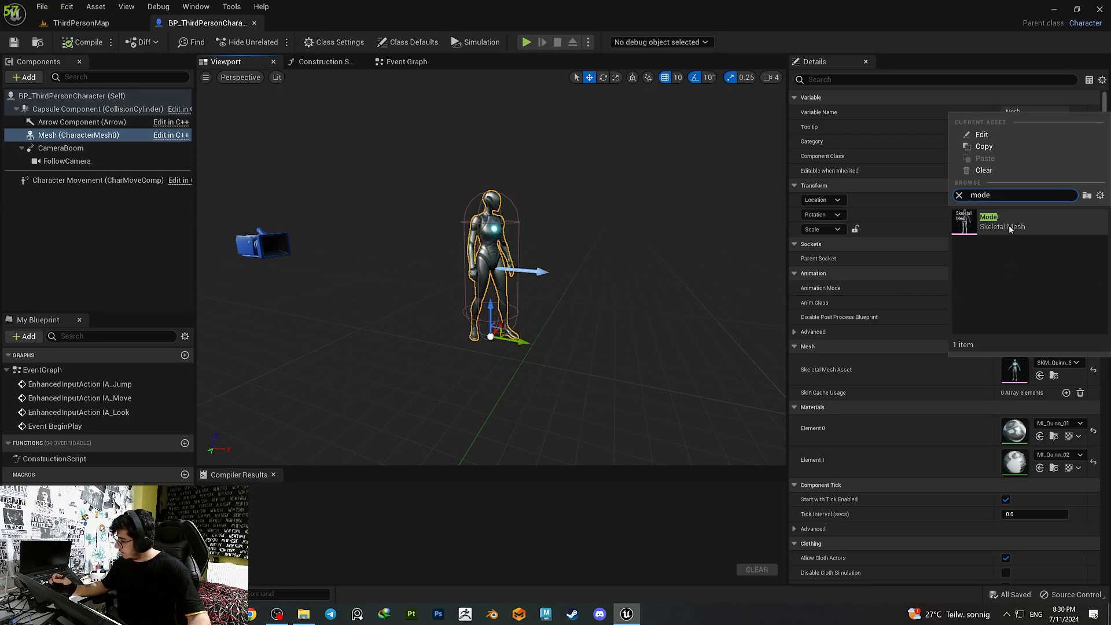
click(1008, 226)
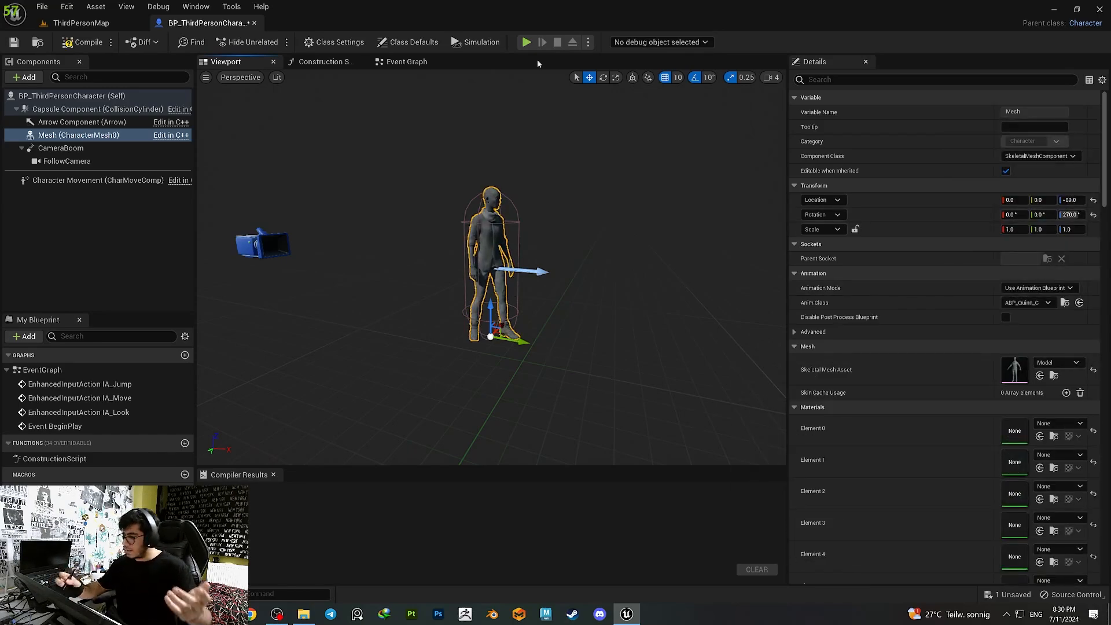
- Play the game preview, run the character around and jump to check the new mesh's animation, and stop the preview
key(alt+p)
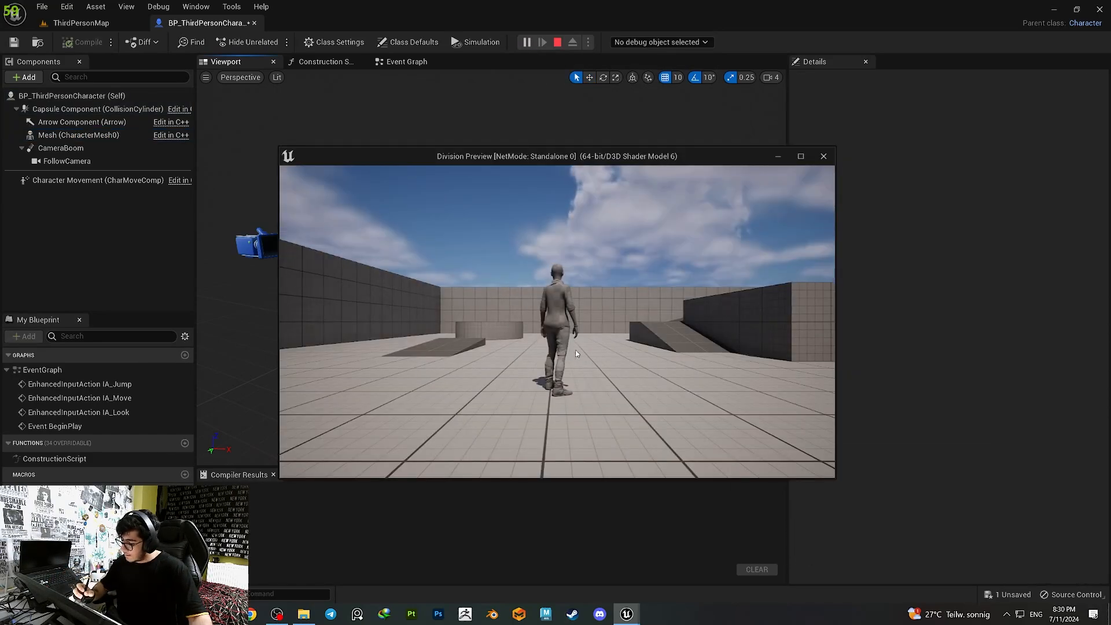
key(w)
key(space)
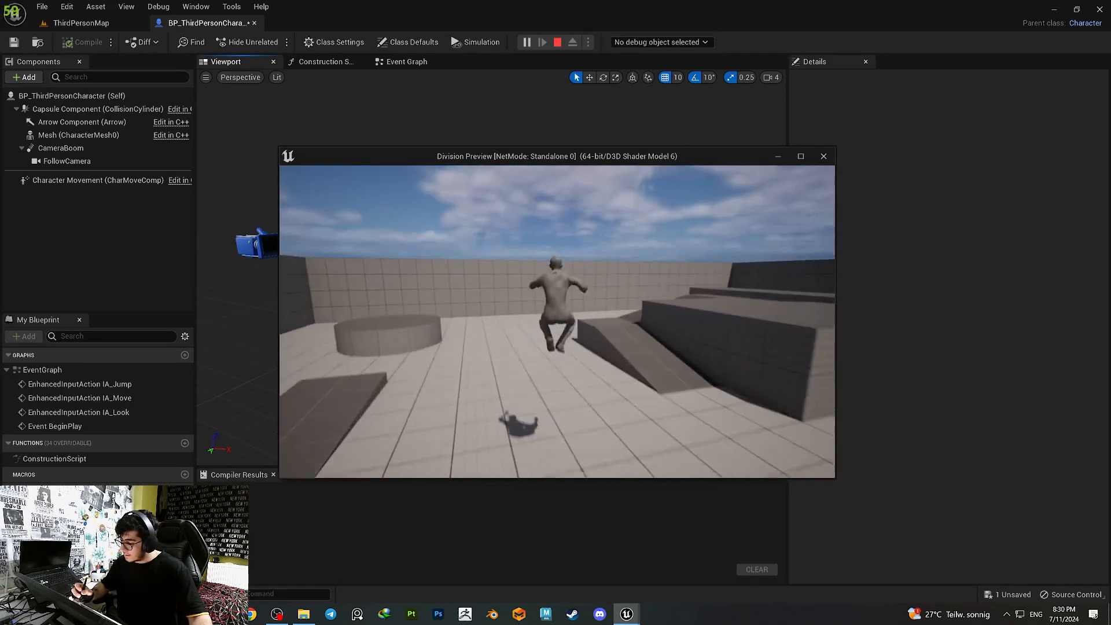
key(space)
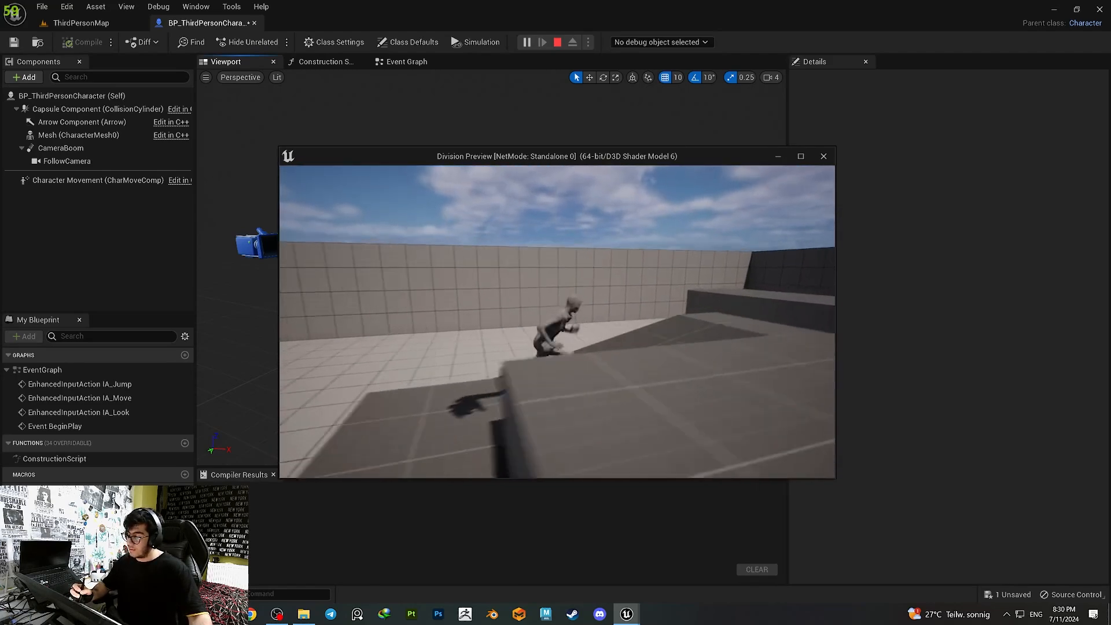
key(space)
key(space)
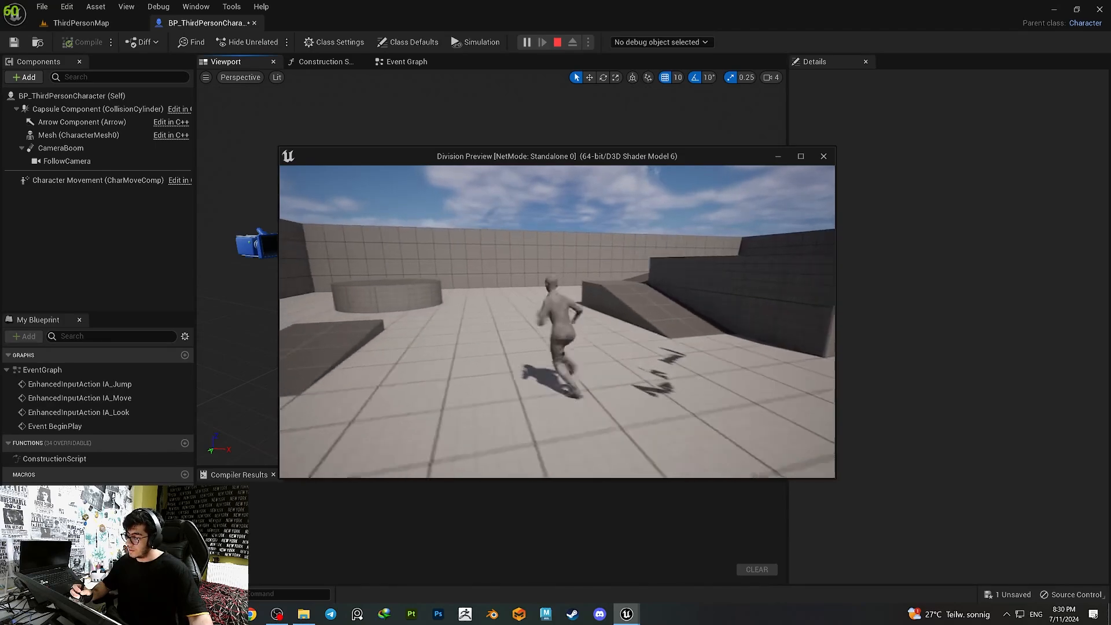
key(space)
key(s)
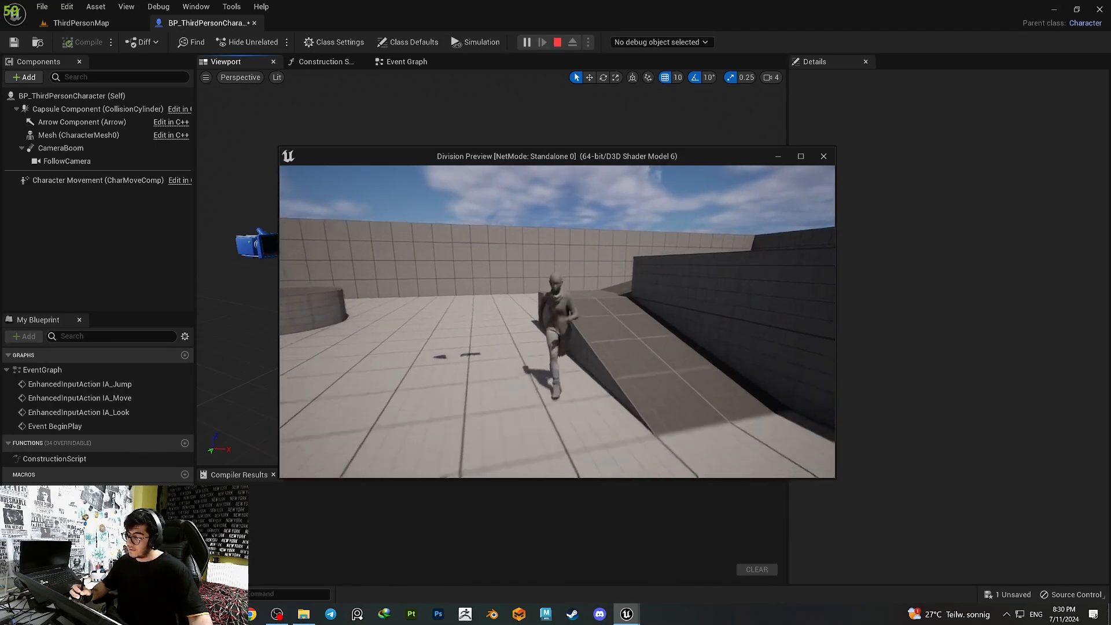
key(d)
key(a)
key(w)
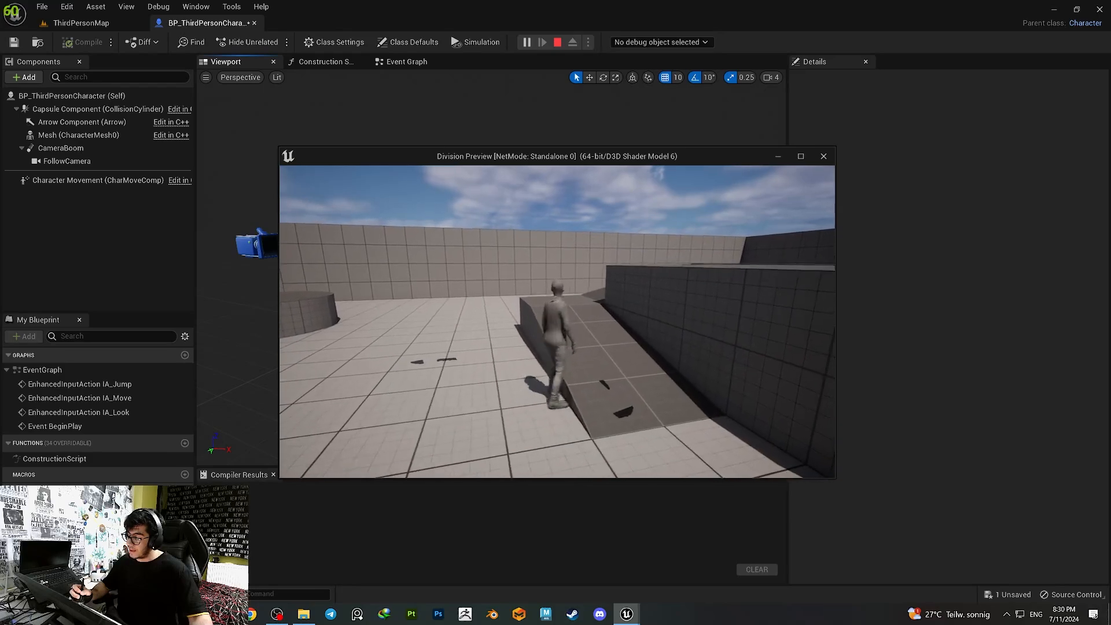
key(d)
key(s)
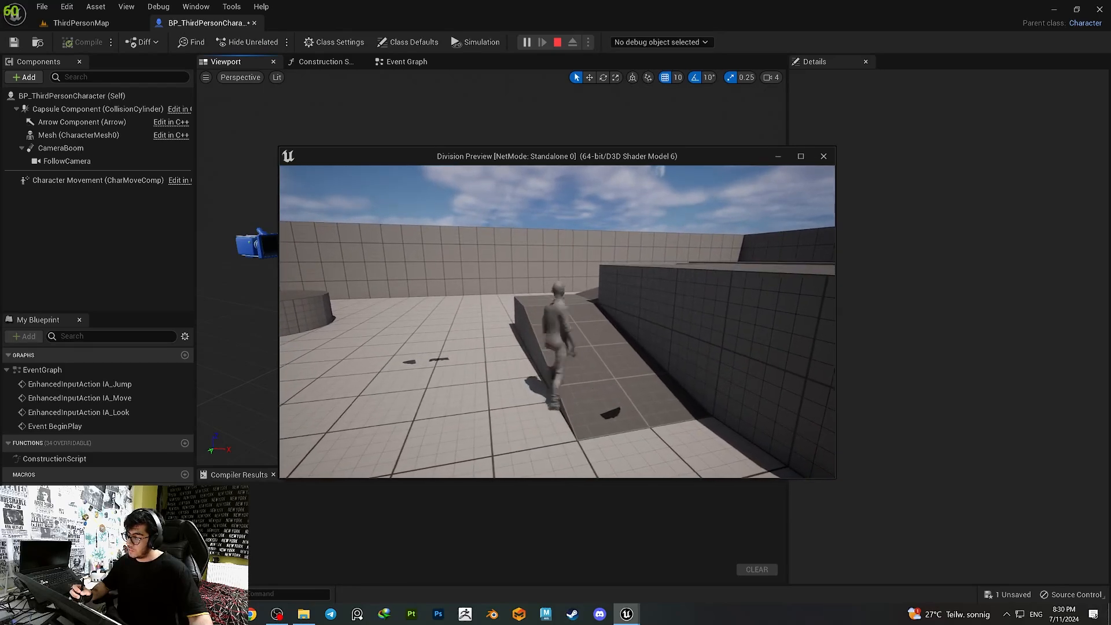
key(a)
key(Escape)
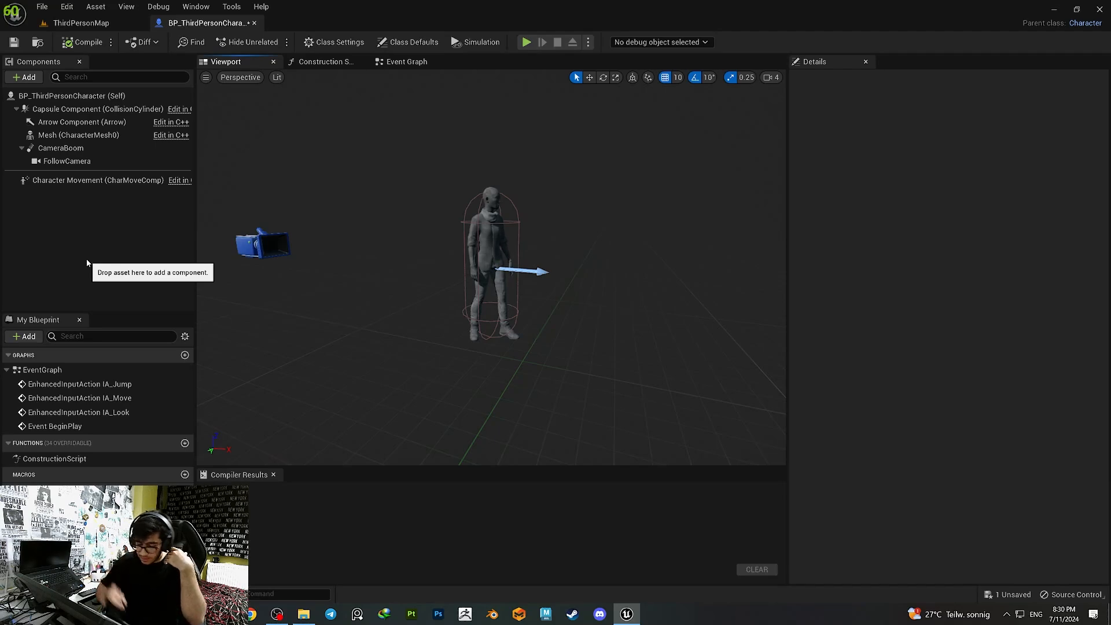
- Show the blueprint's Construction Script graph and open the Rogue/Meshes folder in the content browser
click(338, 65)
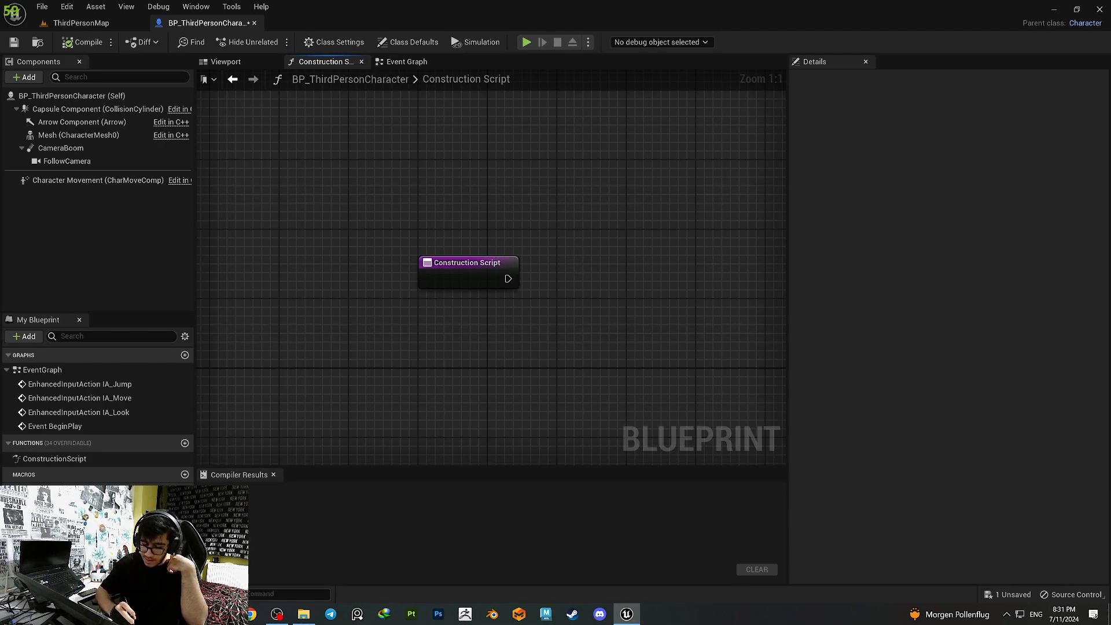
key(ctrl+space)
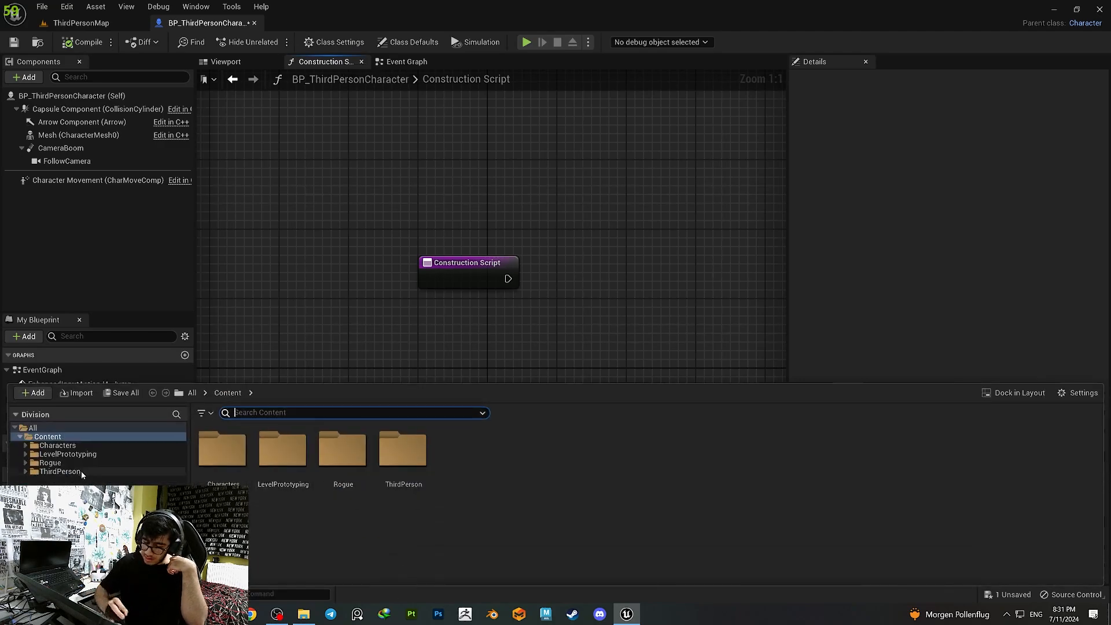
click(46, 594)
click(46, 594)
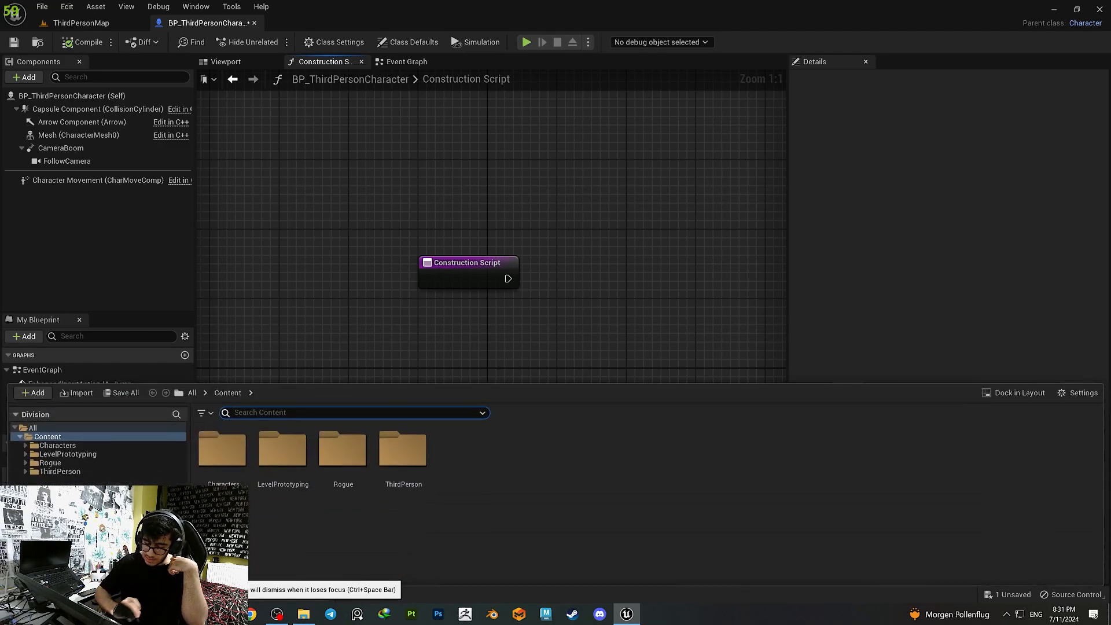
click(51, 463)
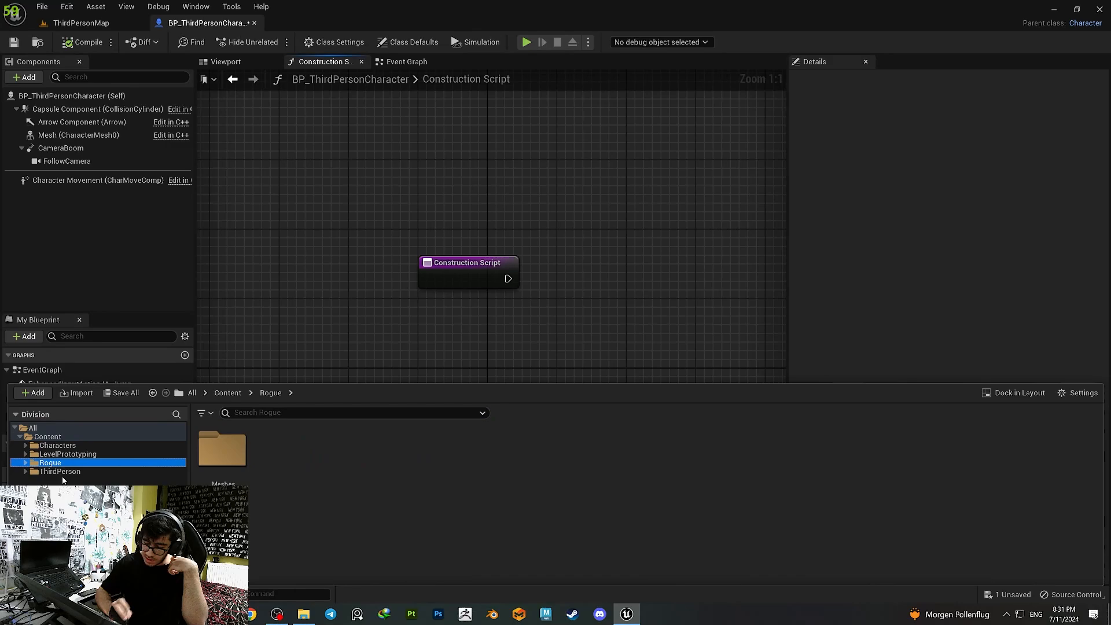
double_click(239, 469)
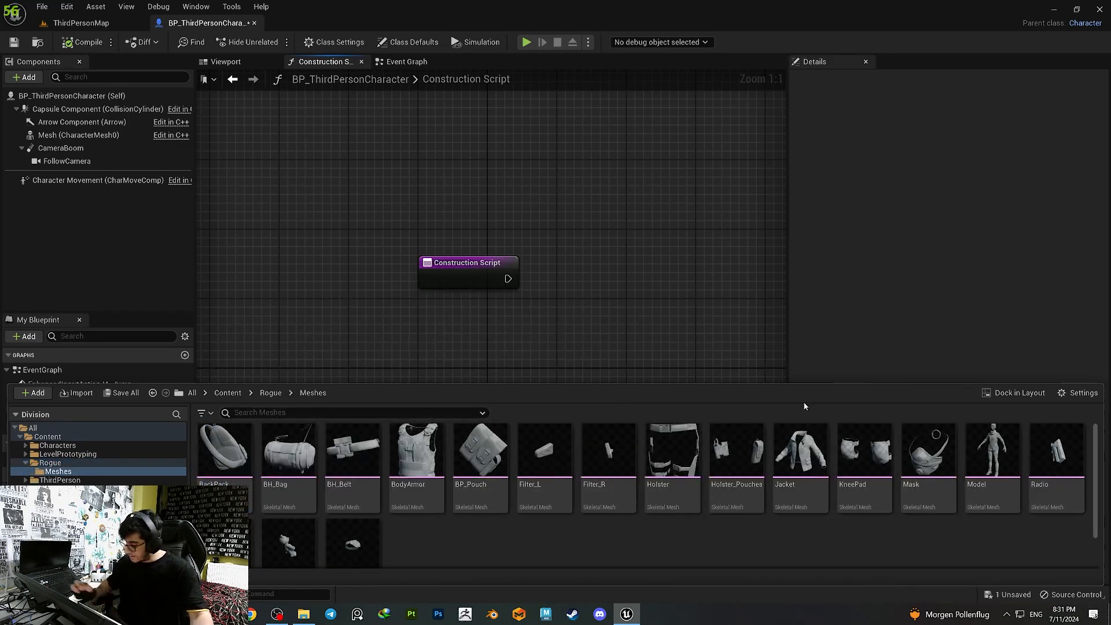
- Add all skeletal meshes in the Meshes folder except Model as child components of the character's Mesh component
shift+click(352, 556)
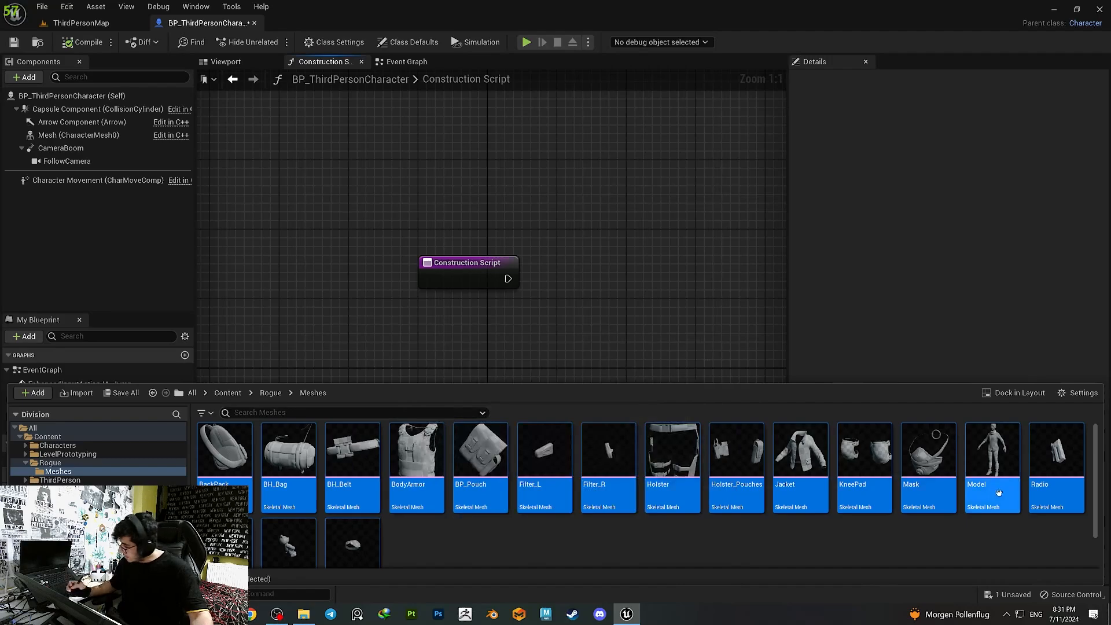
ctrl+drag(999, 491, 1002, 510)
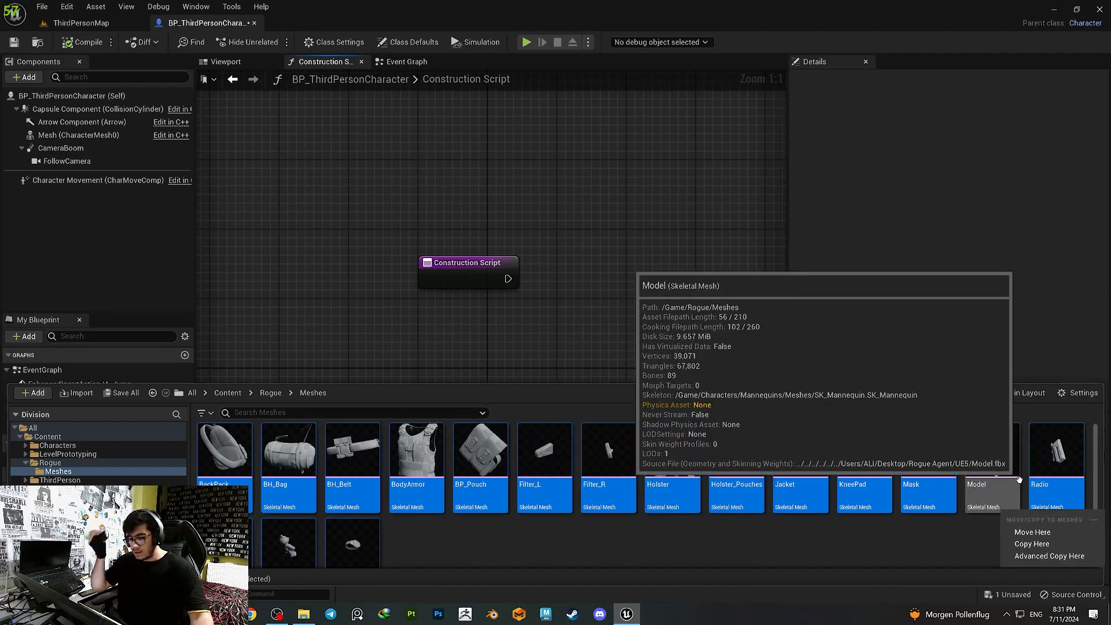
drag(1018, 480, 96, 135)
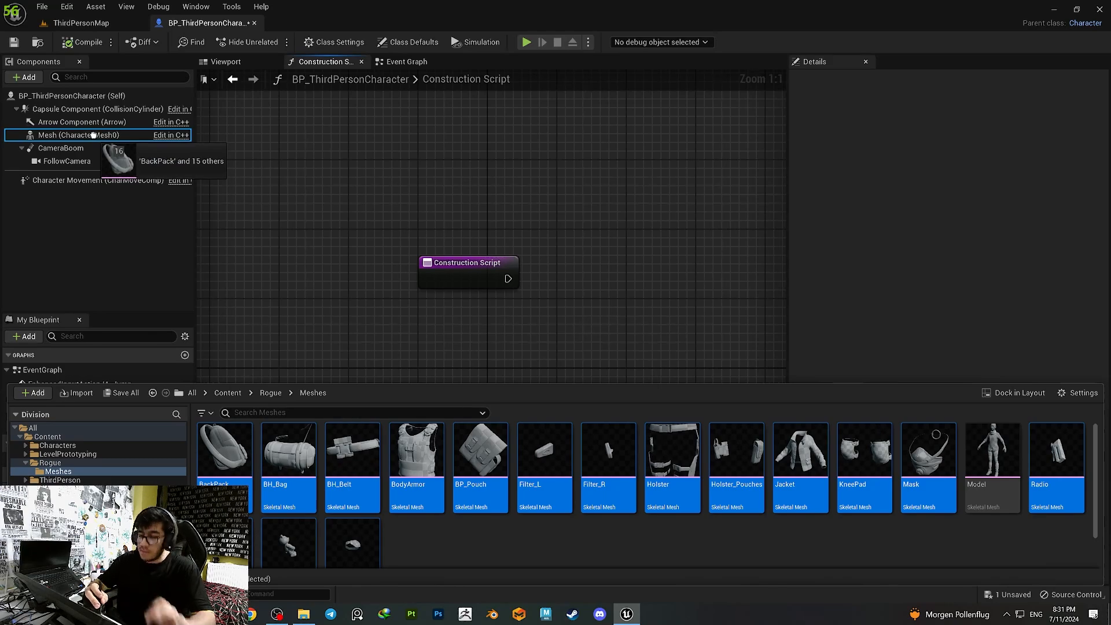
drag(93, 135, 110, 132)
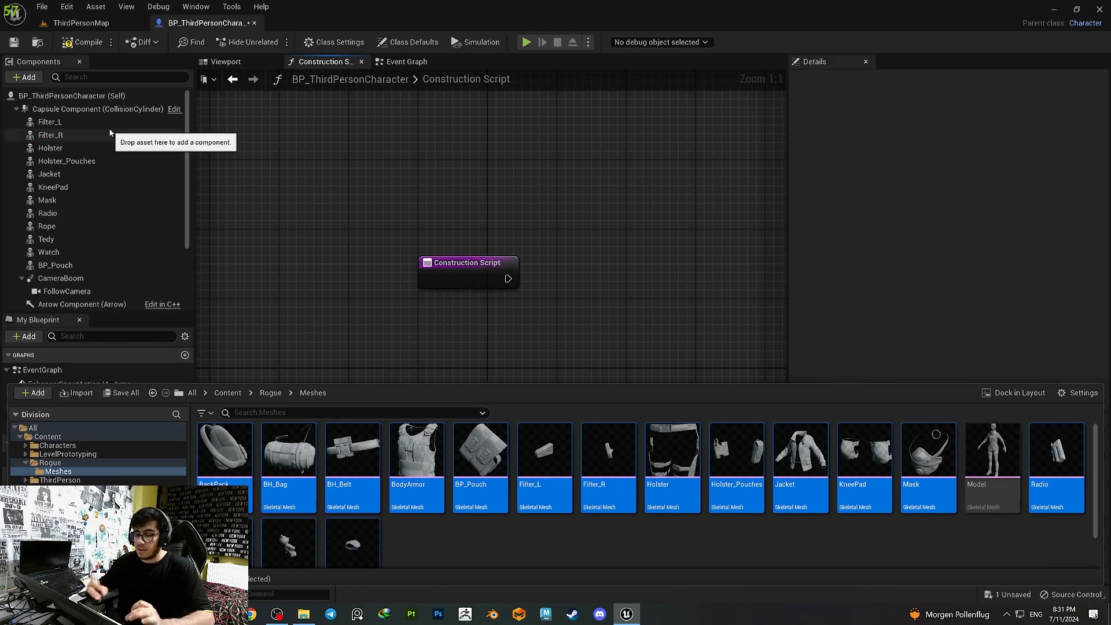
drag(187, 176, 187, 167)
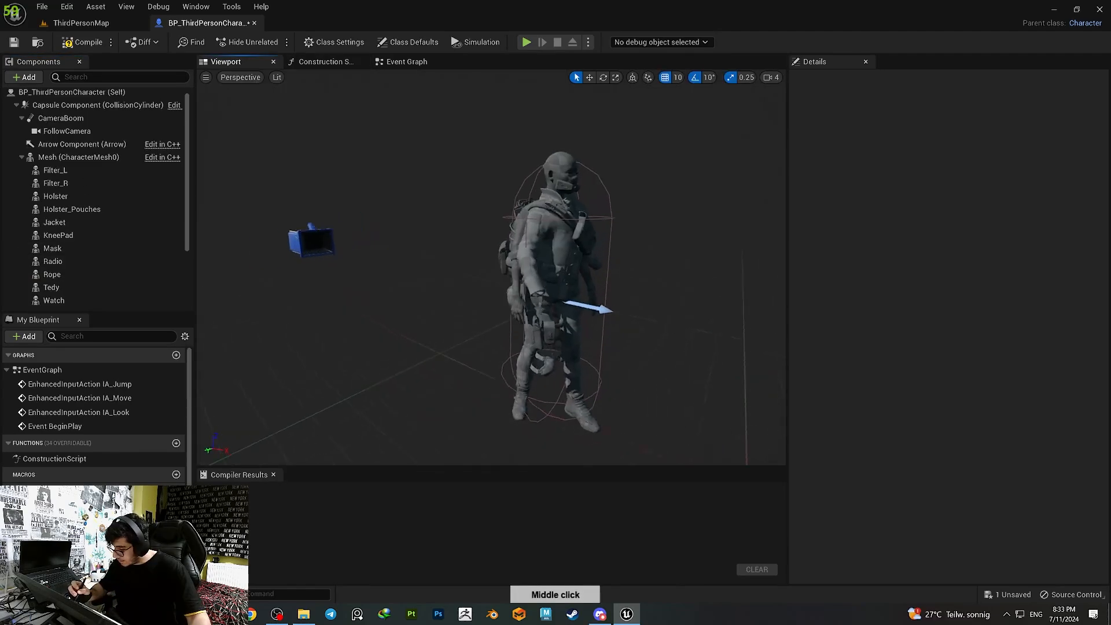
- Examine how the added gear parts sit on the character from several sides in the 3D viewport
middle_drag(579, 301, 668, 302)
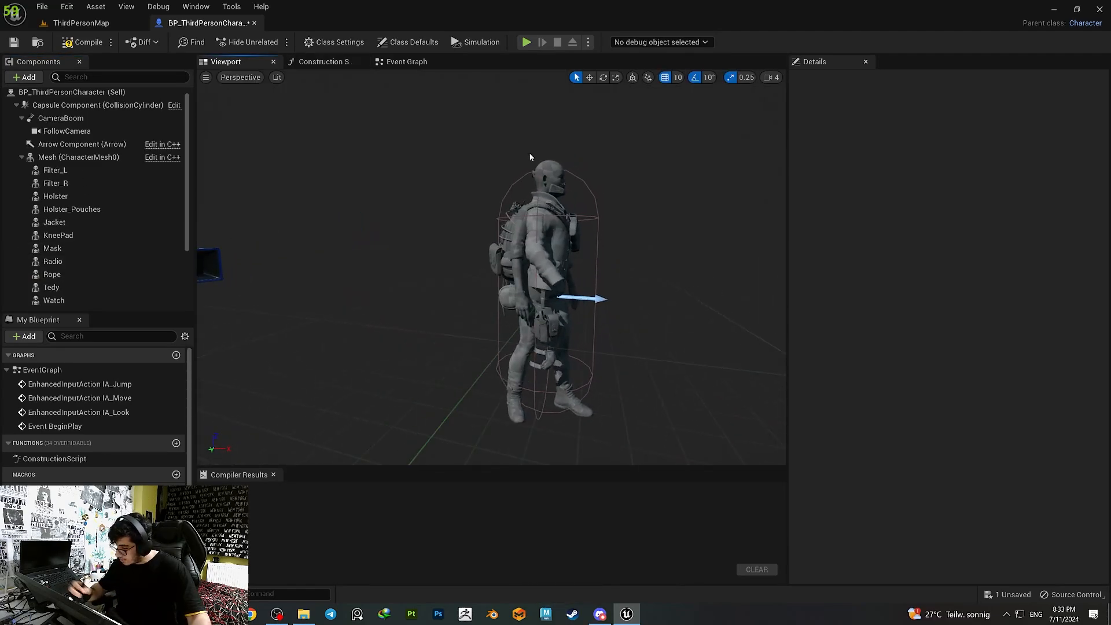
alt+drag(515, 232, 541, 238)
alt+drag(541, 307, 513, 307)
mouse_move(512, 306)
alt+right_down()
mouse_move(538, 306)
mouse_move(513, 306)
alt+right_up()
alt+middle_drag(513, 306, 696, 310)
alt+right_drag(347, 401, 380, 401)
- In the Construction Script graph, add a Set Leader Pose Component (Jacket) node connected to the Construction Script node's execution output
click(333, 61)
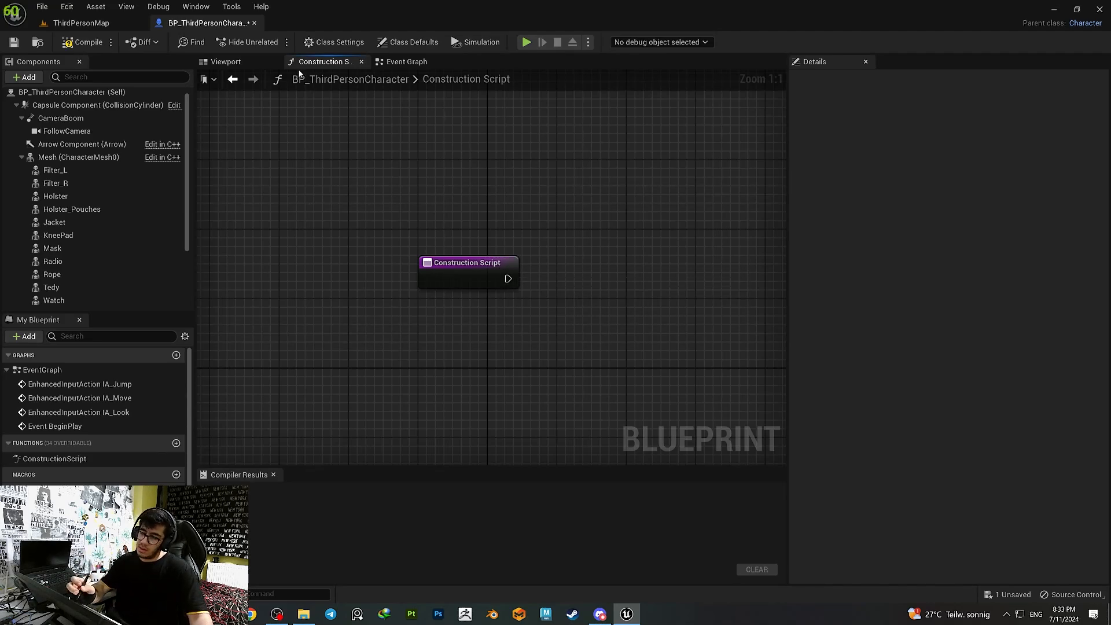
scroll(189, 434, down, 2)
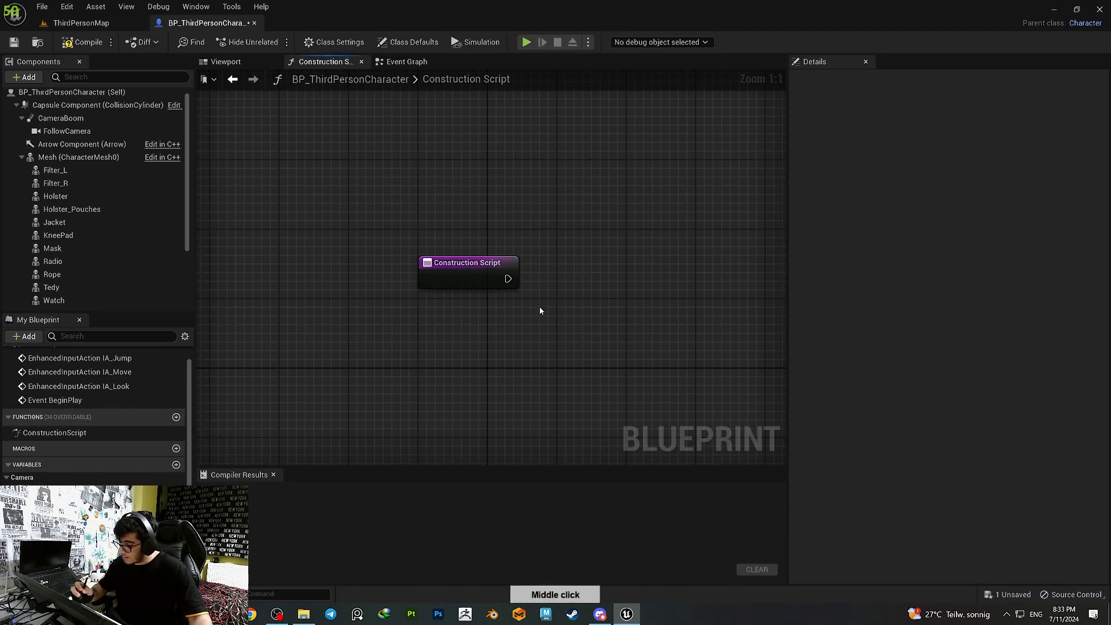
right_drag(519, 280, 517, 271)
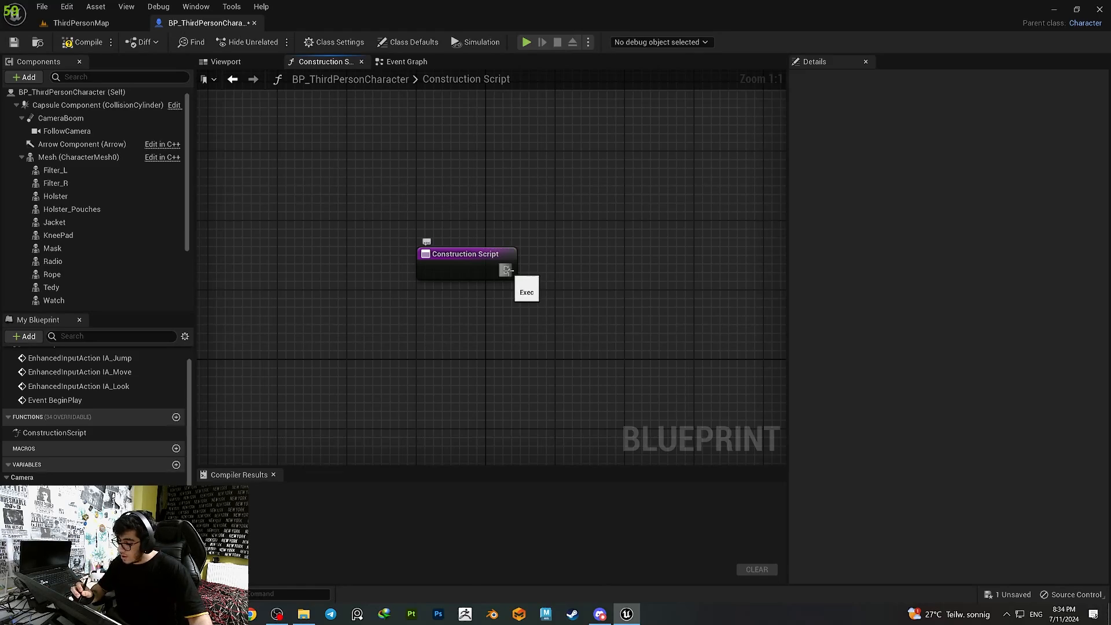
drag(568, 275, 578, 269)
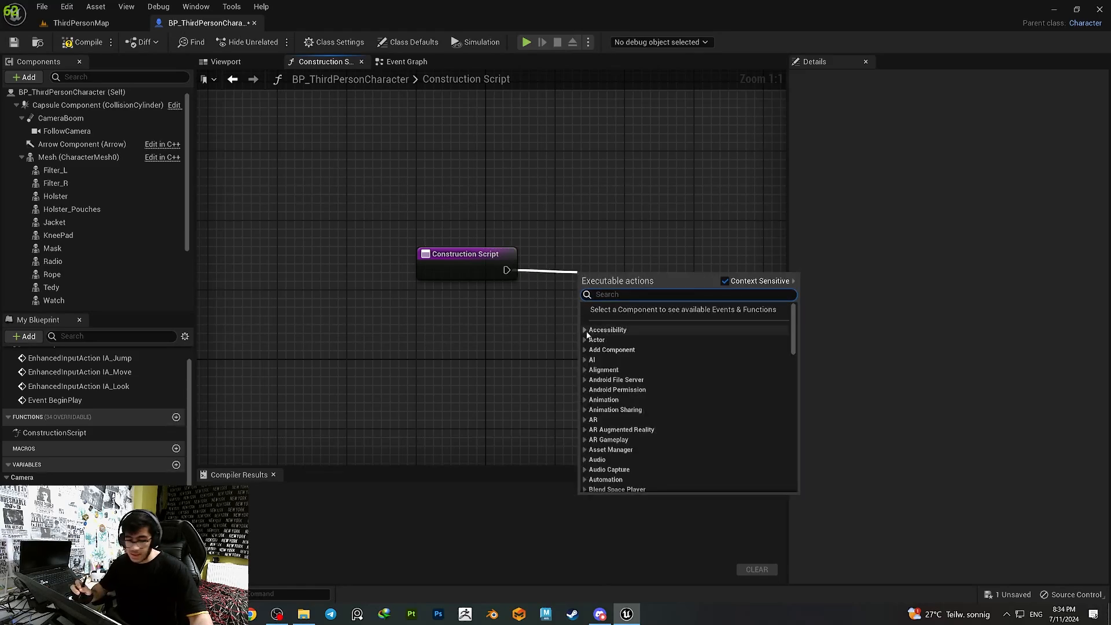
text(set lk)
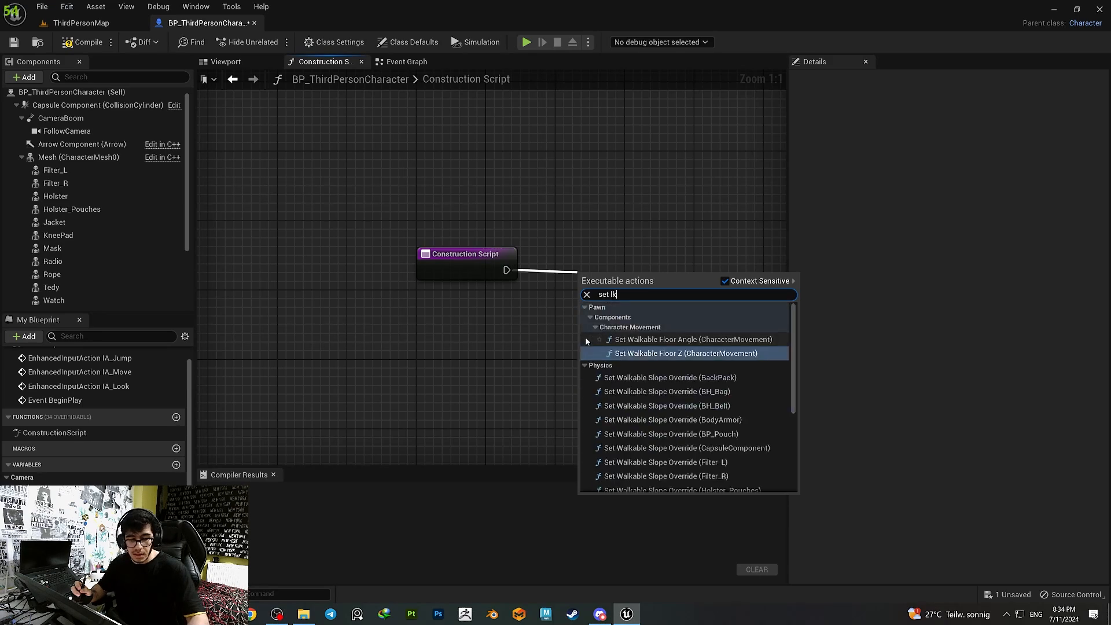
key(BackSpace)
text(ead)
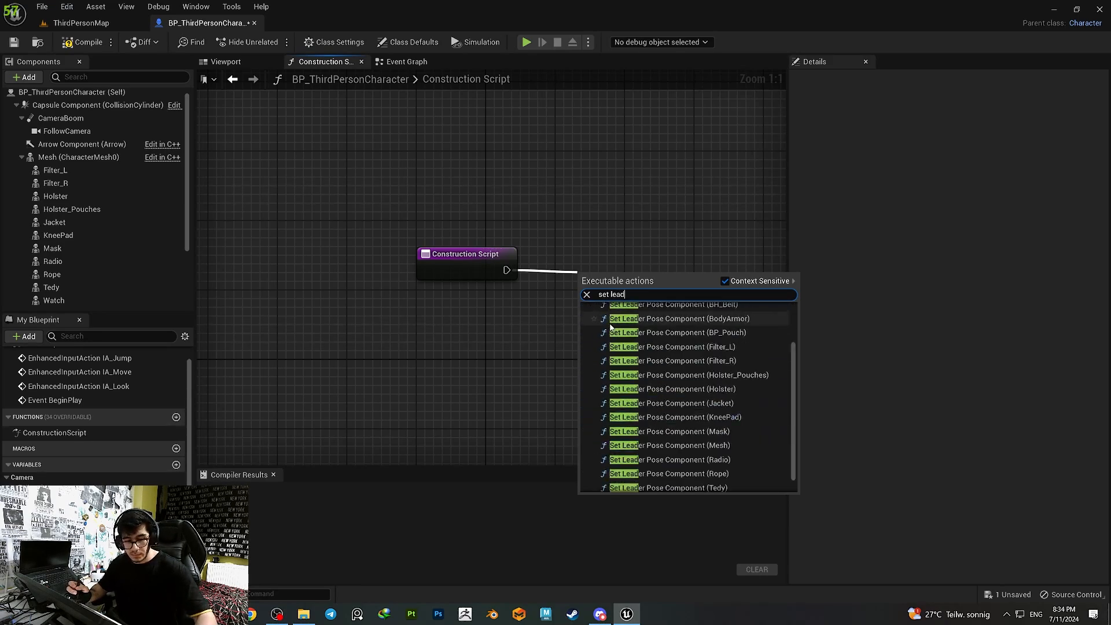
text(er )
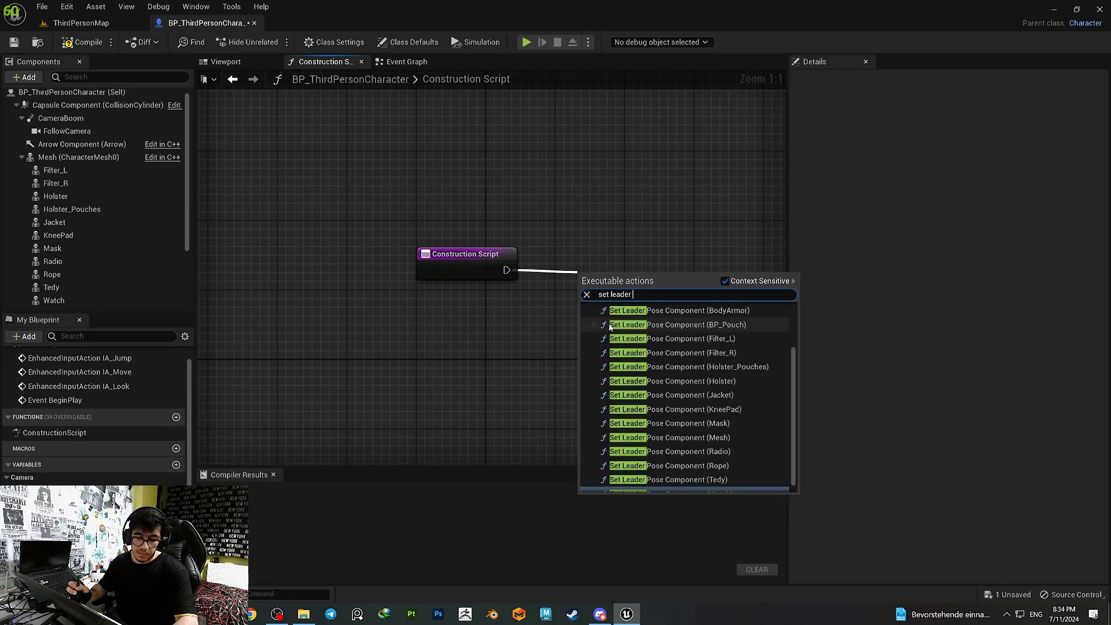
text(pose)
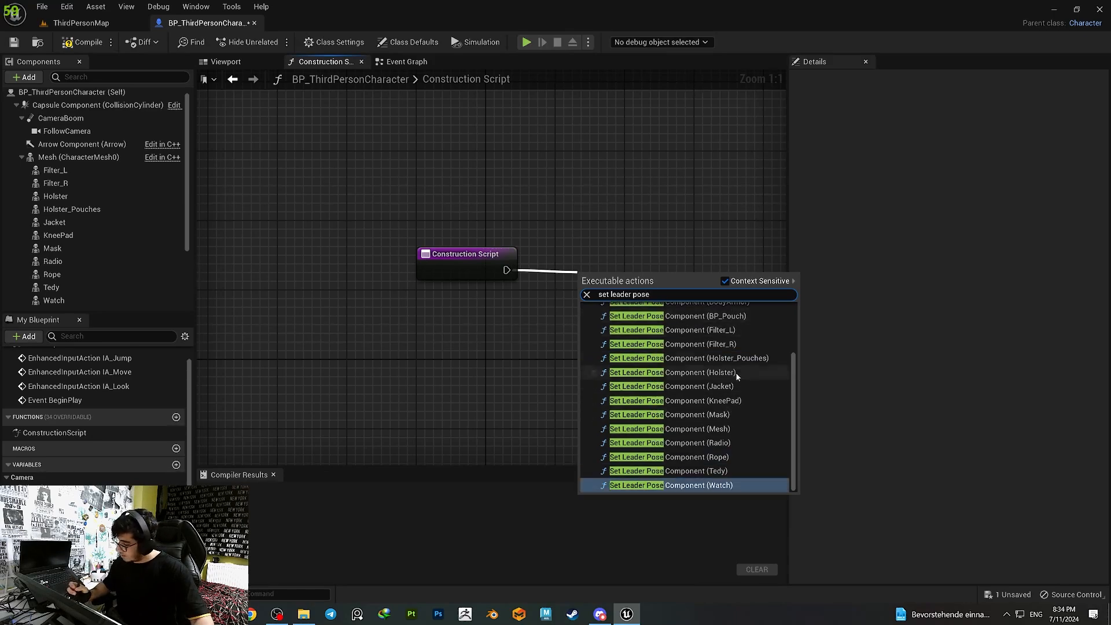
click(716, 386)
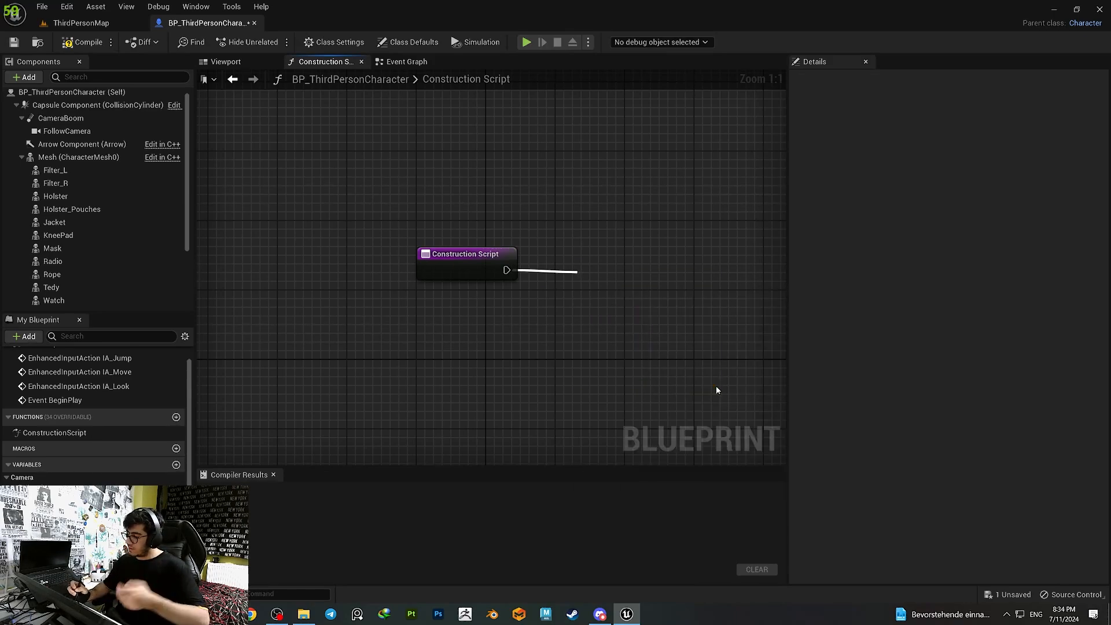
- Delete the Jacket reference node wired to the Set Leader Pose Component node's Target
drag(640, 278, 640, 252)
click(513, 238)
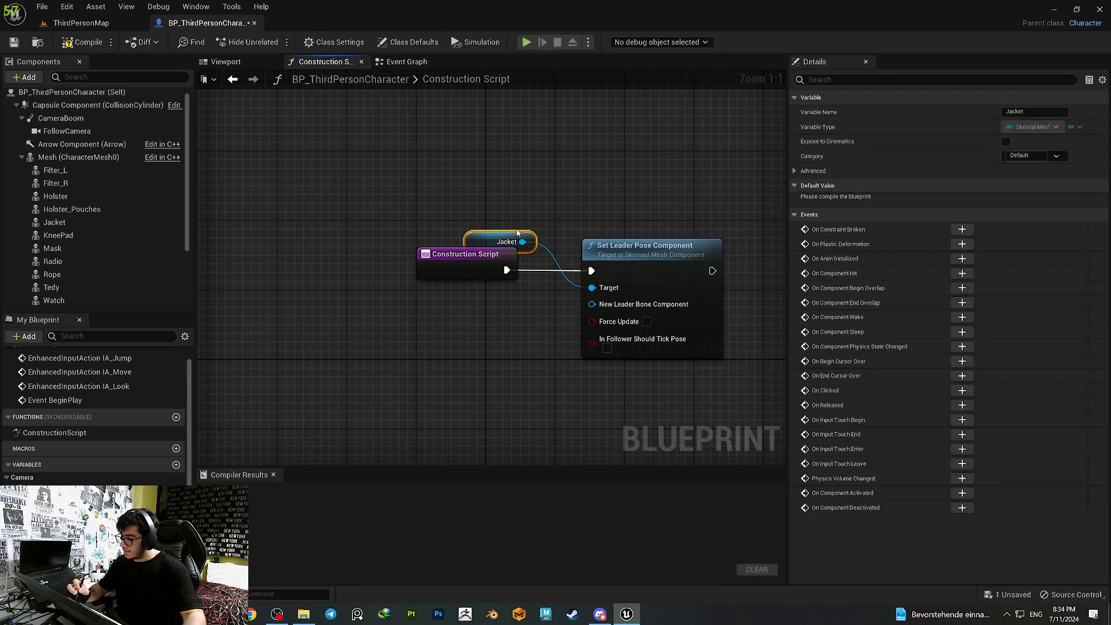
key(Delete)
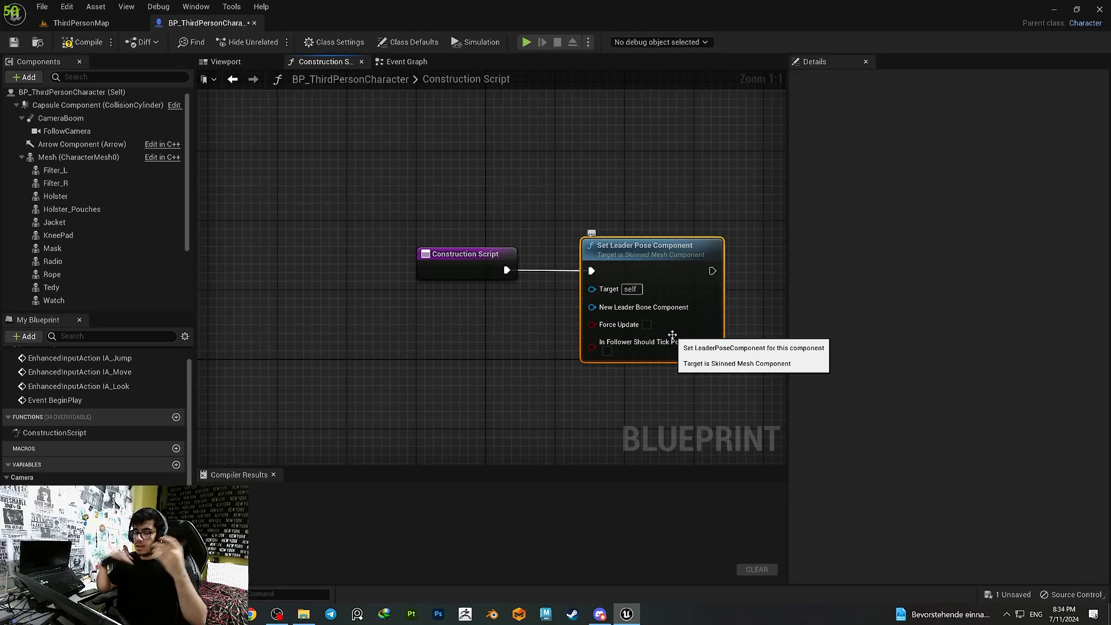
- Place references to all 16 gear components in the graph and connect each to the Target of Set Leader Pose Component
drag(189, 173, 187, 242)
click(111, 147)
shift+click(90, 281)
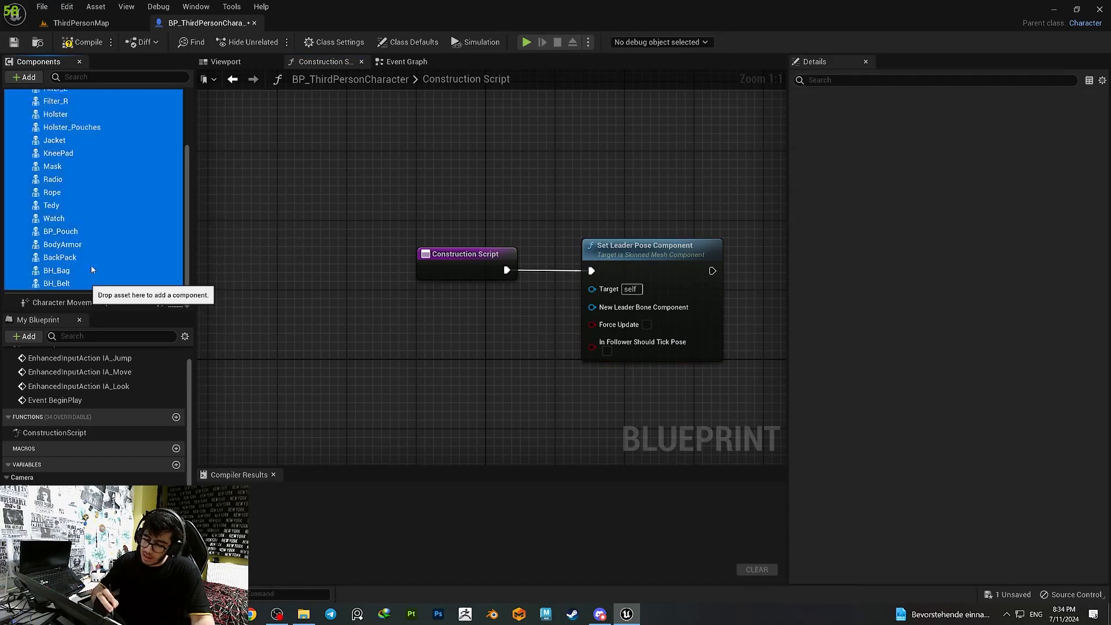
drag(107, 177, 421, 360)
drag(371, 147, 514, 141)
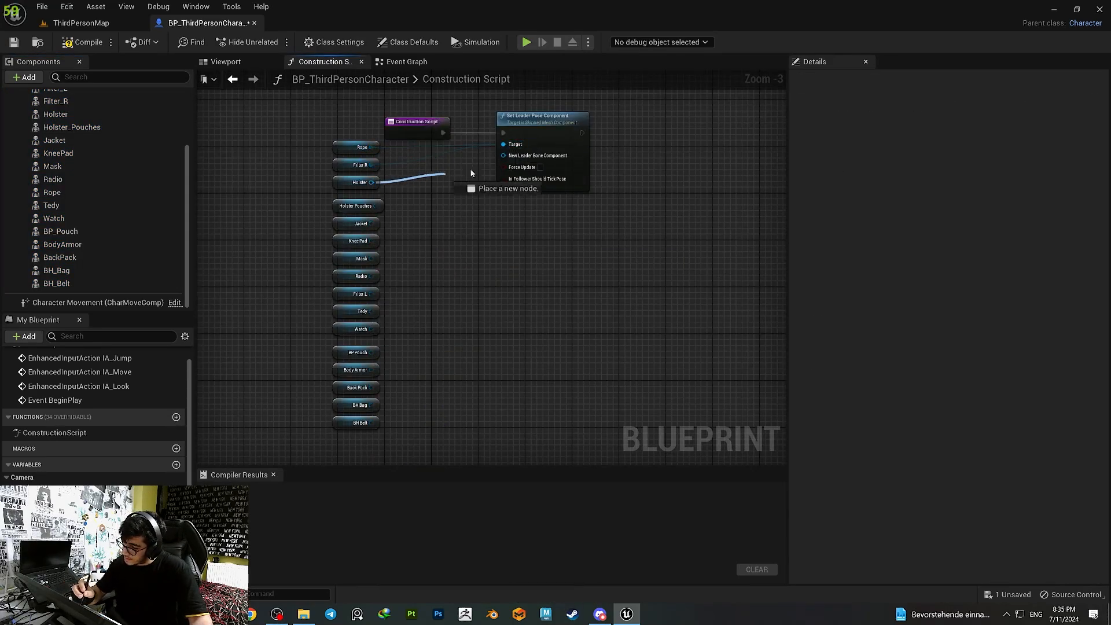
drag(397, 207, 503, 144)
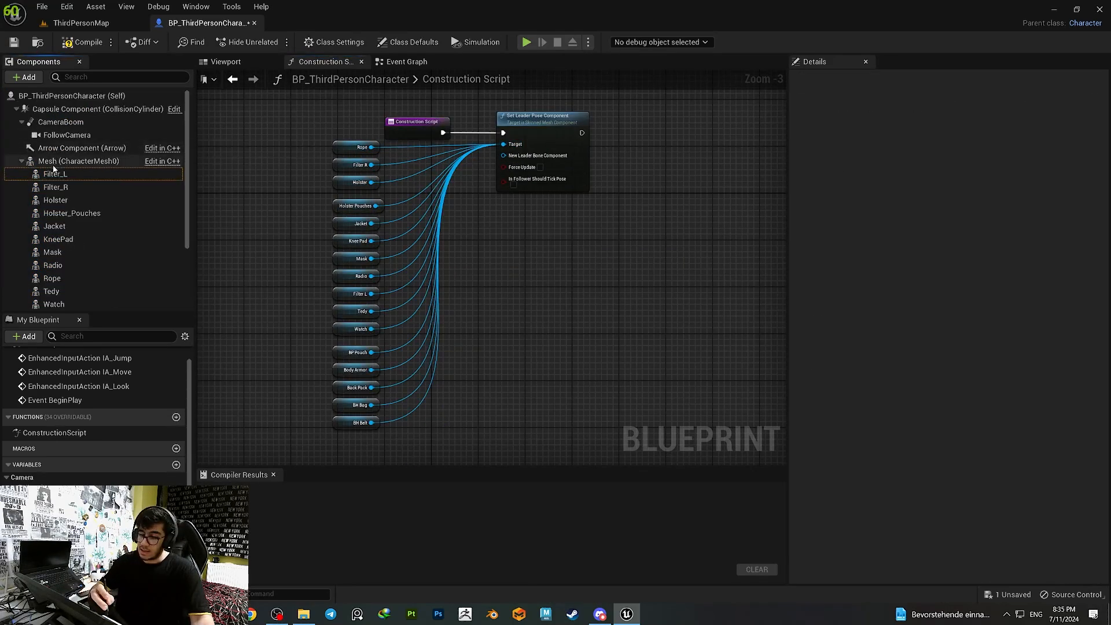
- Connect a reference to the main Mesh component to New Leader Bone Component and place it just below the Set Leader Pose Component node
drag(78, 160, 502, 155)
drag(531, 258, 526, 210)
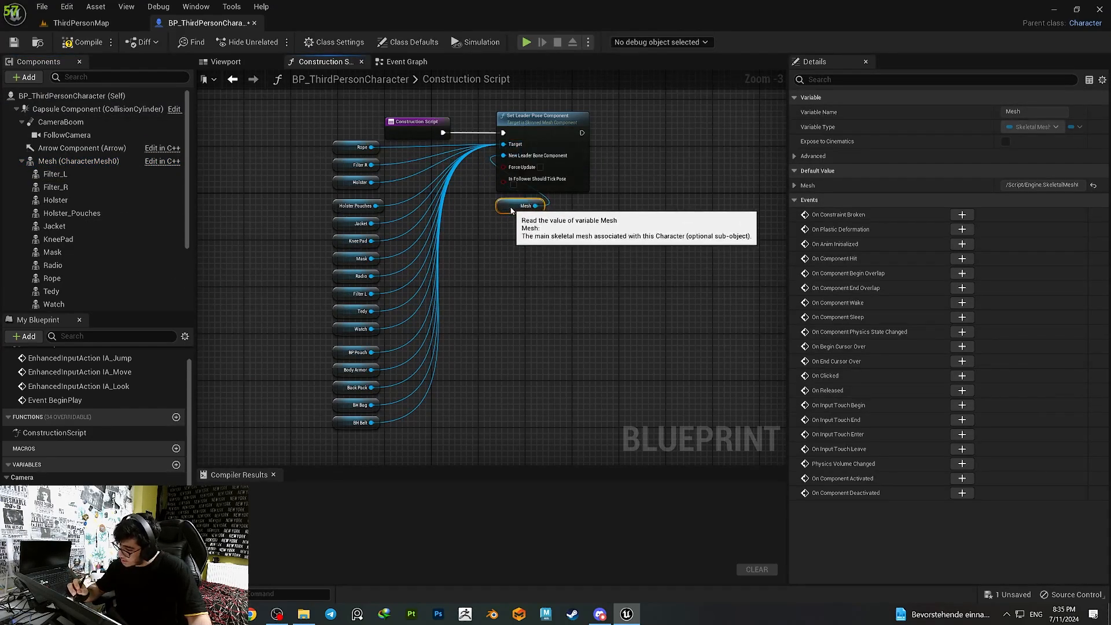
click(534, 248)
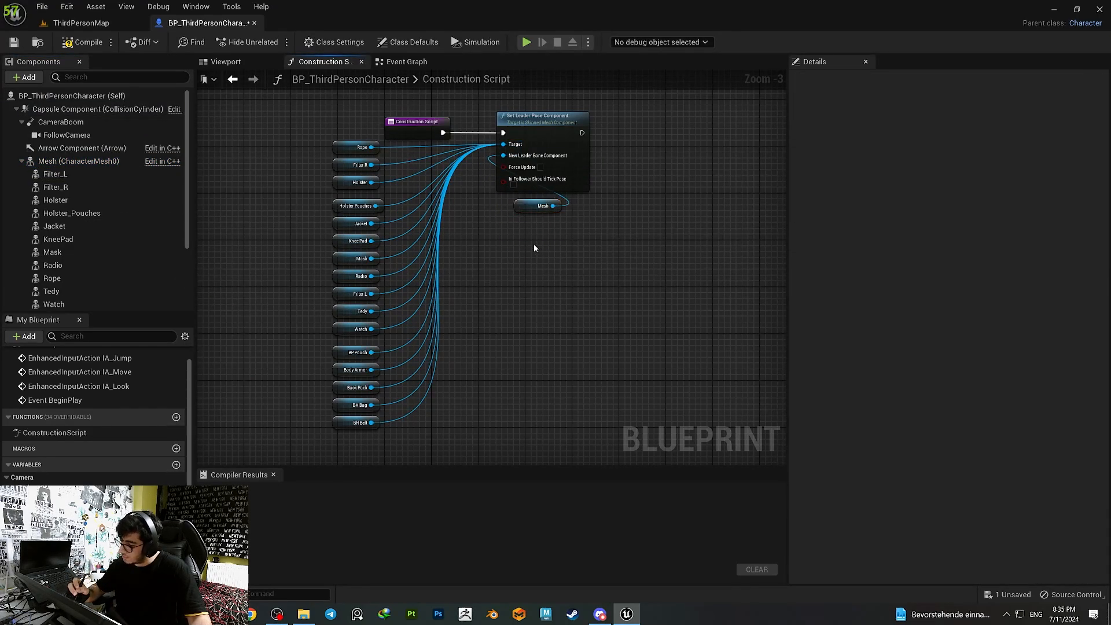
- Compile the character blueprint, check the gear's pose in the 3D viewport, and save the blueprint
click(82, 43)
click(225, 62)
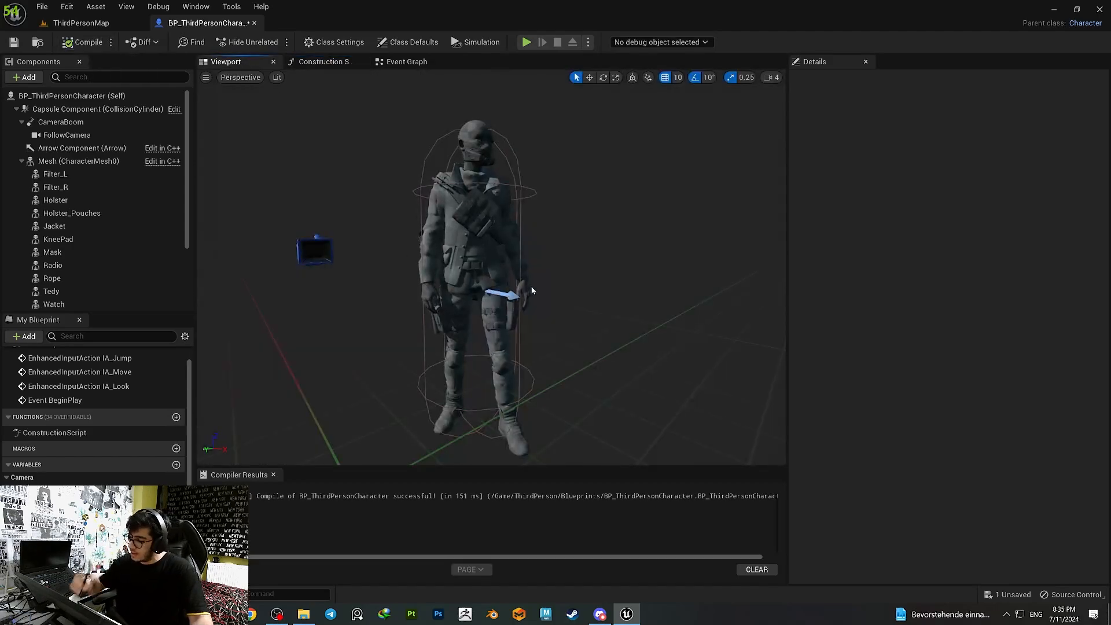
middle_drag(531, 290, 679, 299)
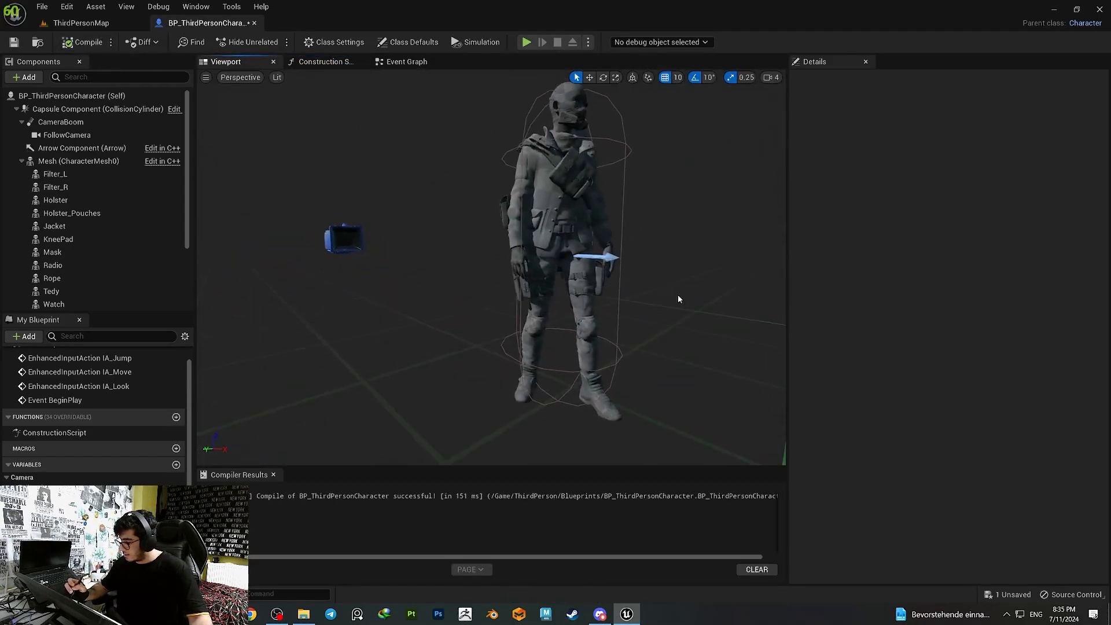
right_drag(679, 299, 769, 295)
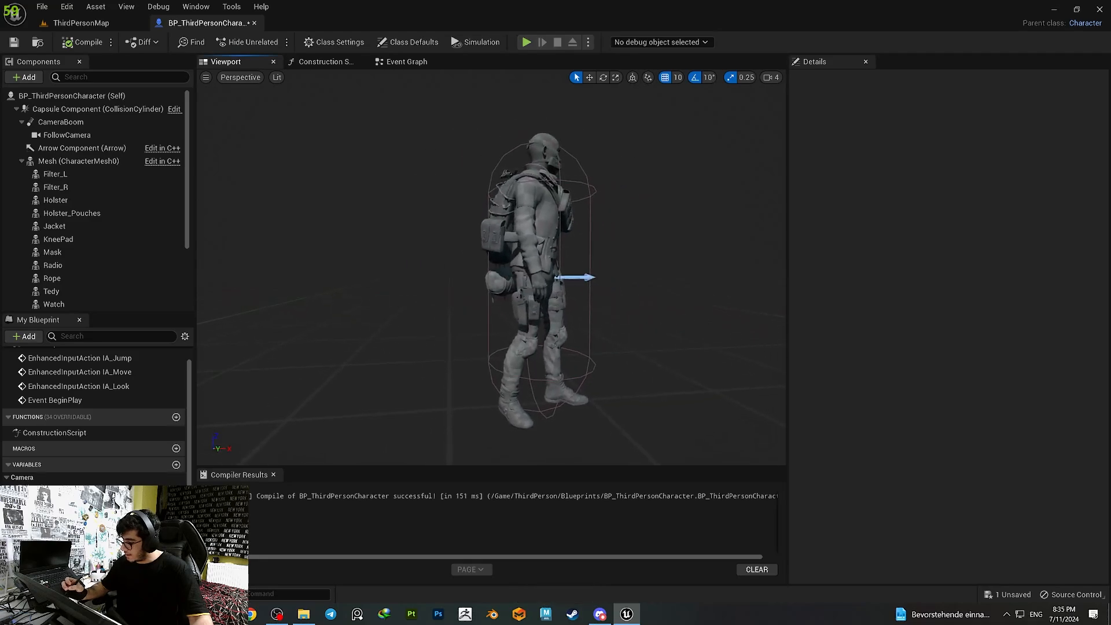
key(ctrl+s)
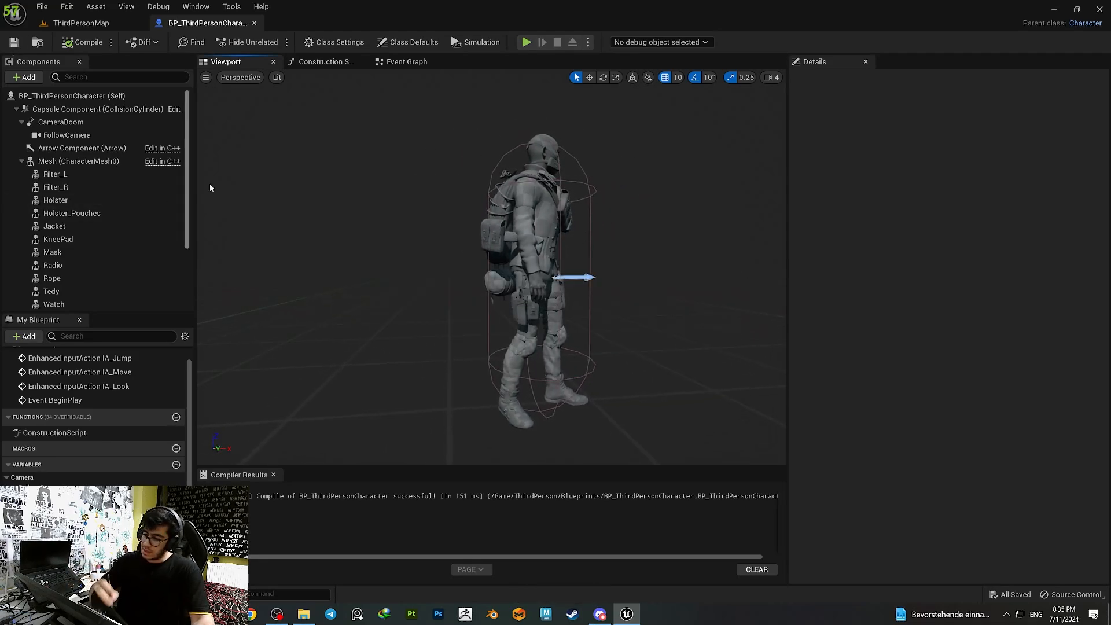
- Play-test the level, running and jumping the character around the ramps and platforms to check how the gear follows, and end the preview
click(528, 42)
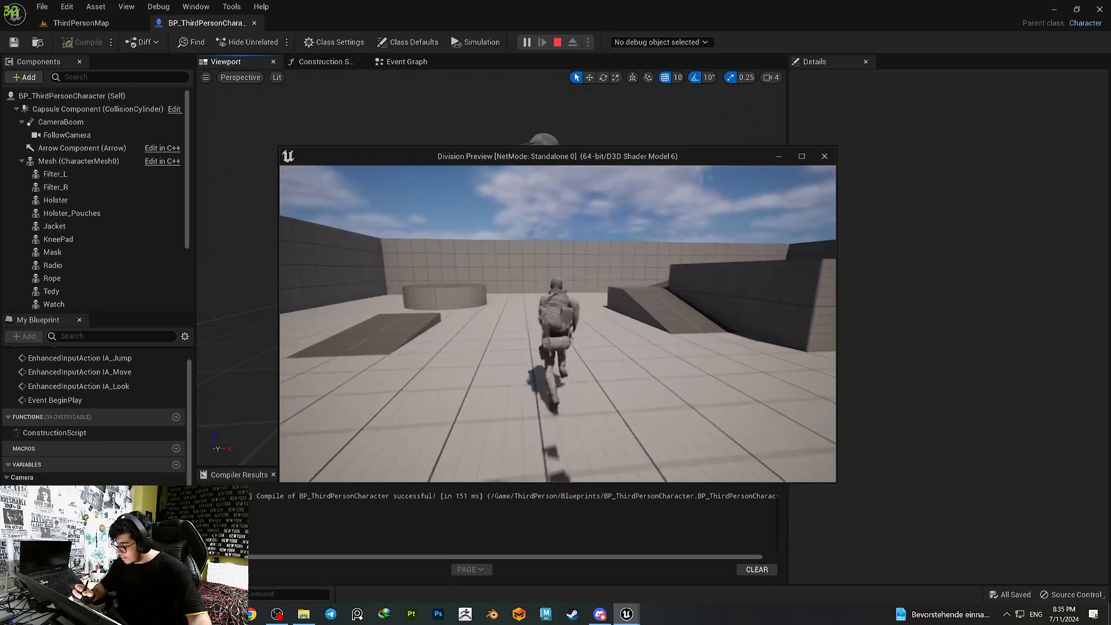
key(w)
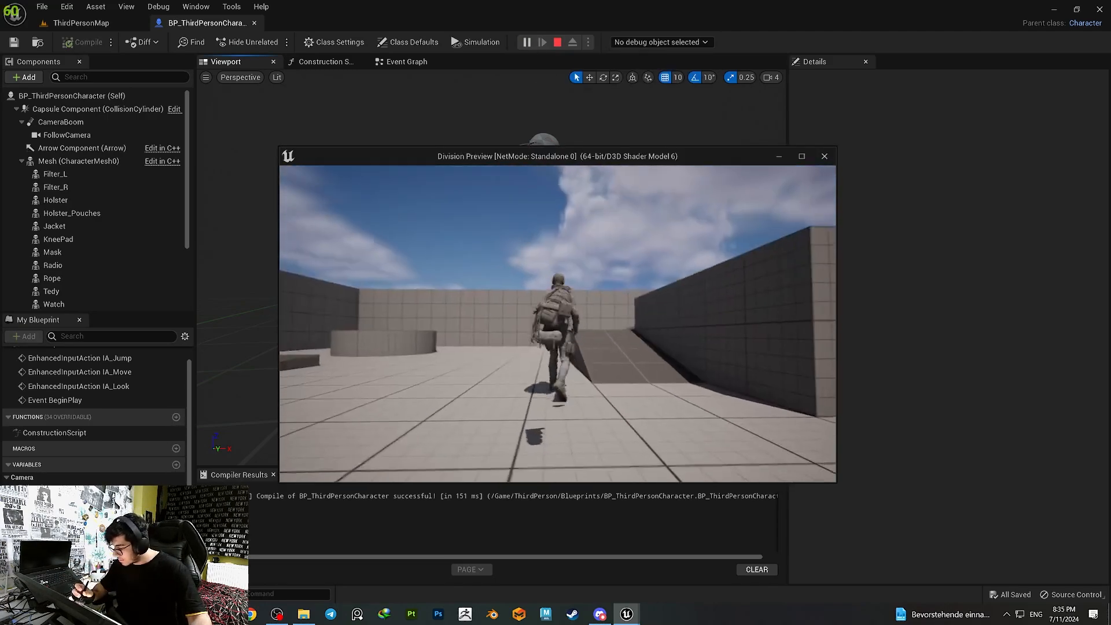
key(space)
key(d)
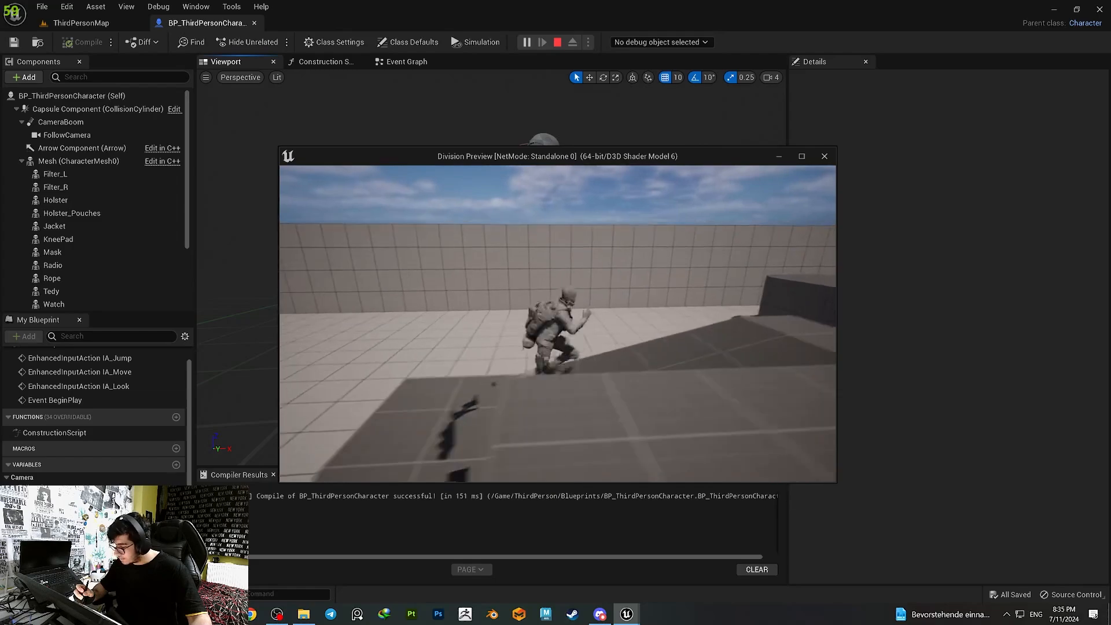
key(s)
key(a)
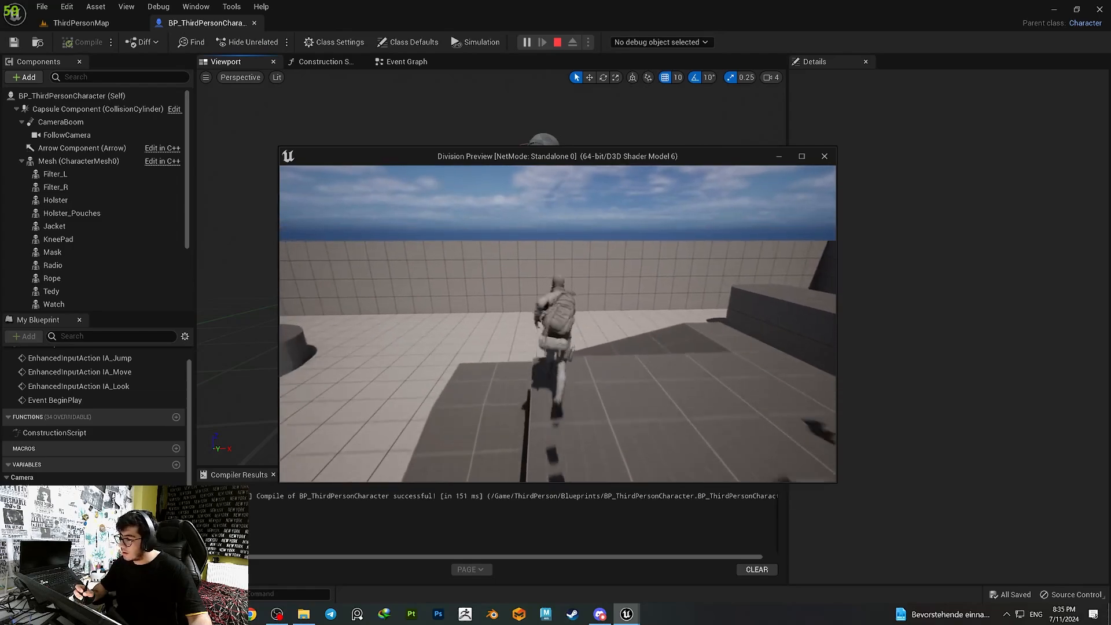
key(space)
key(d)
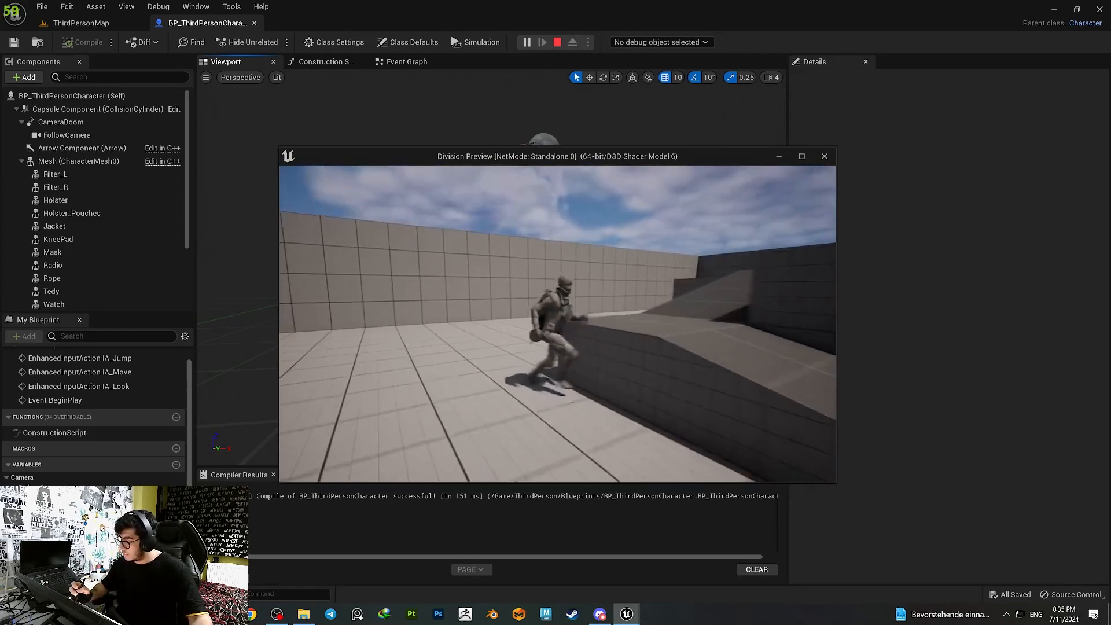
key(space)
key(space)
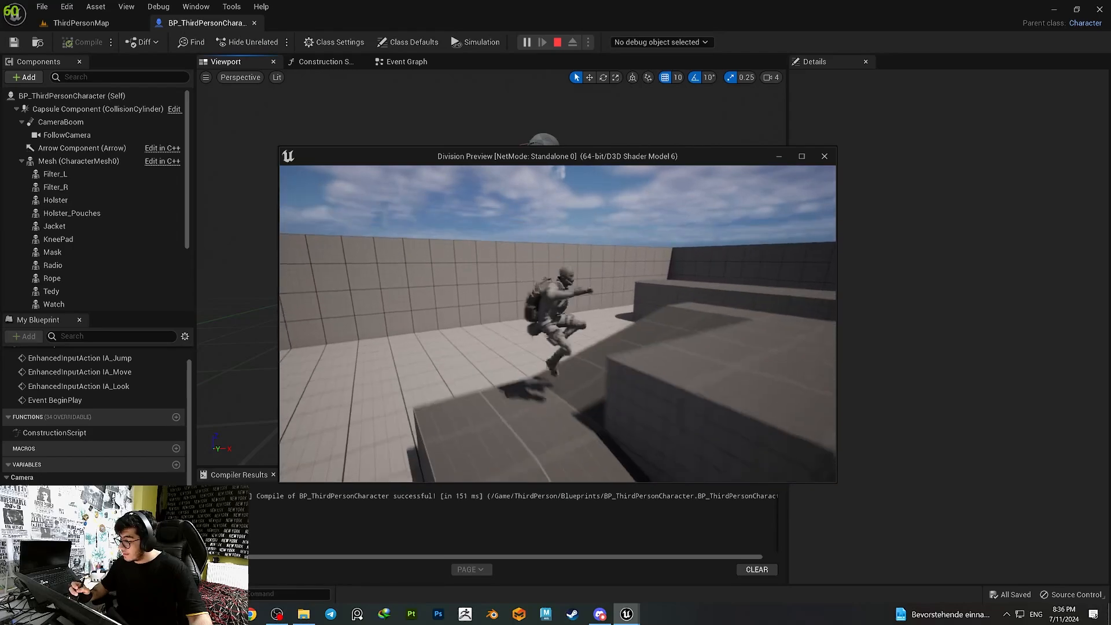
key(space)
key(d)
key(a)
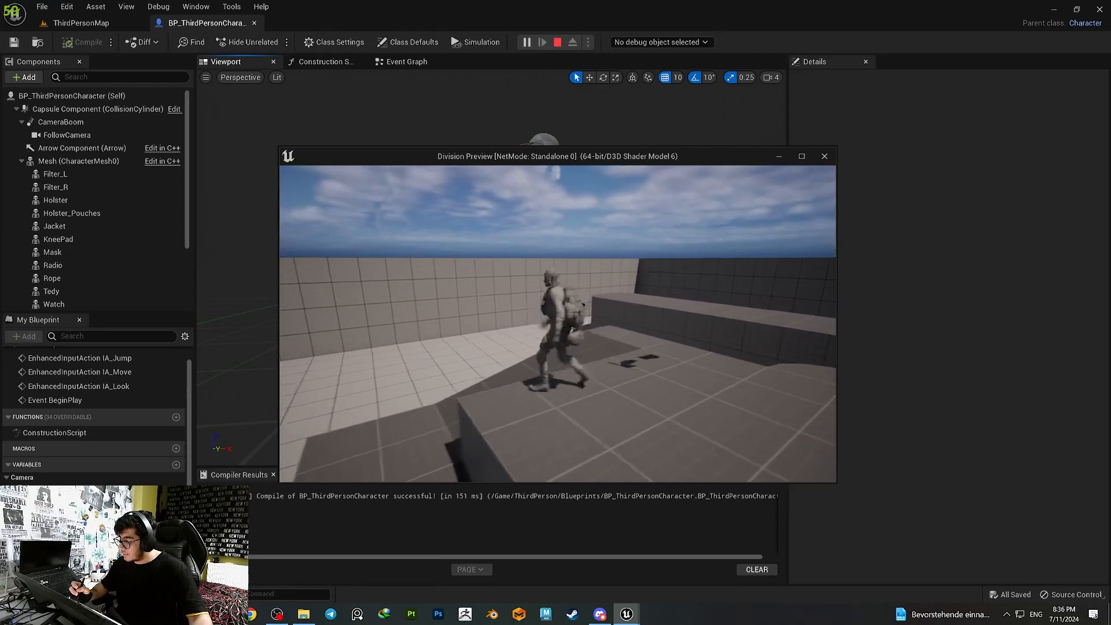
key(w)
key(space)
key(space)
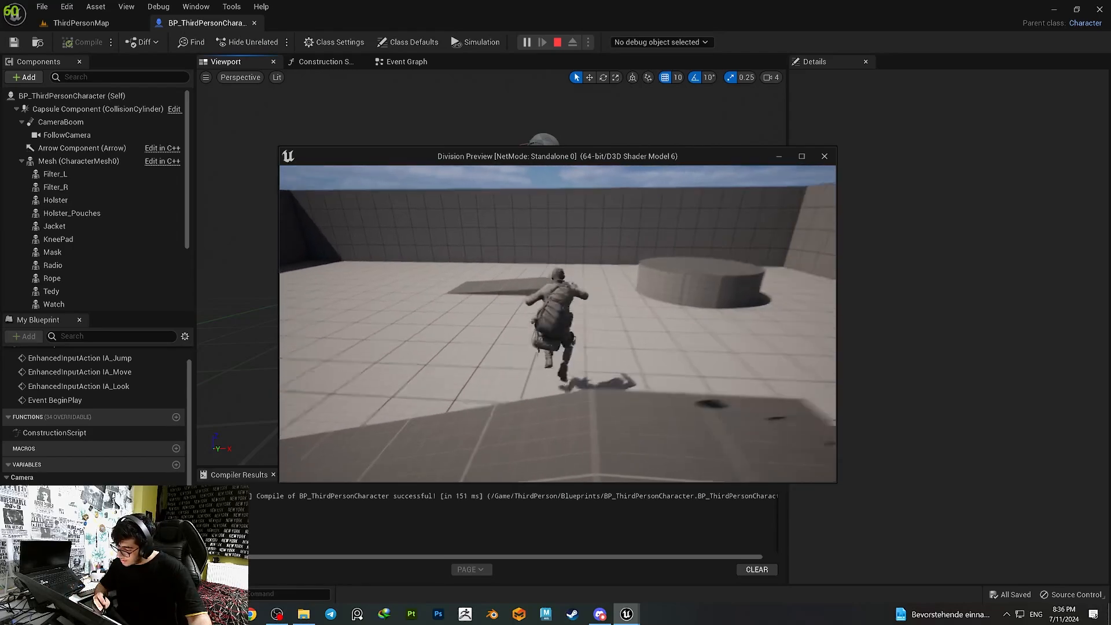
key(d)
key(space)
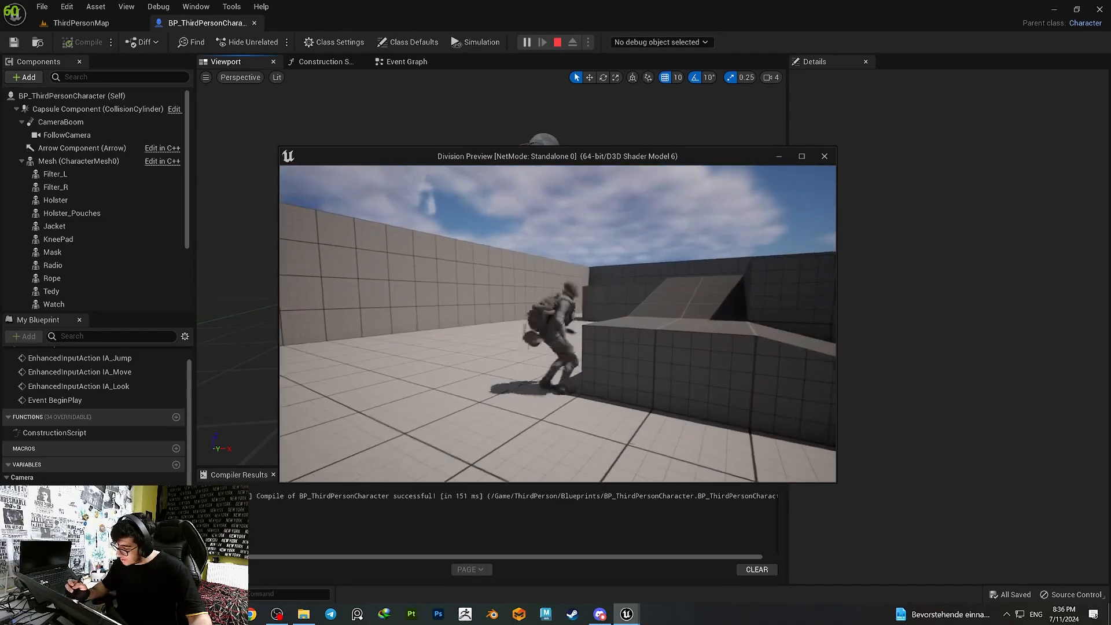
key(space)
key(w)
key(d)
key(a)
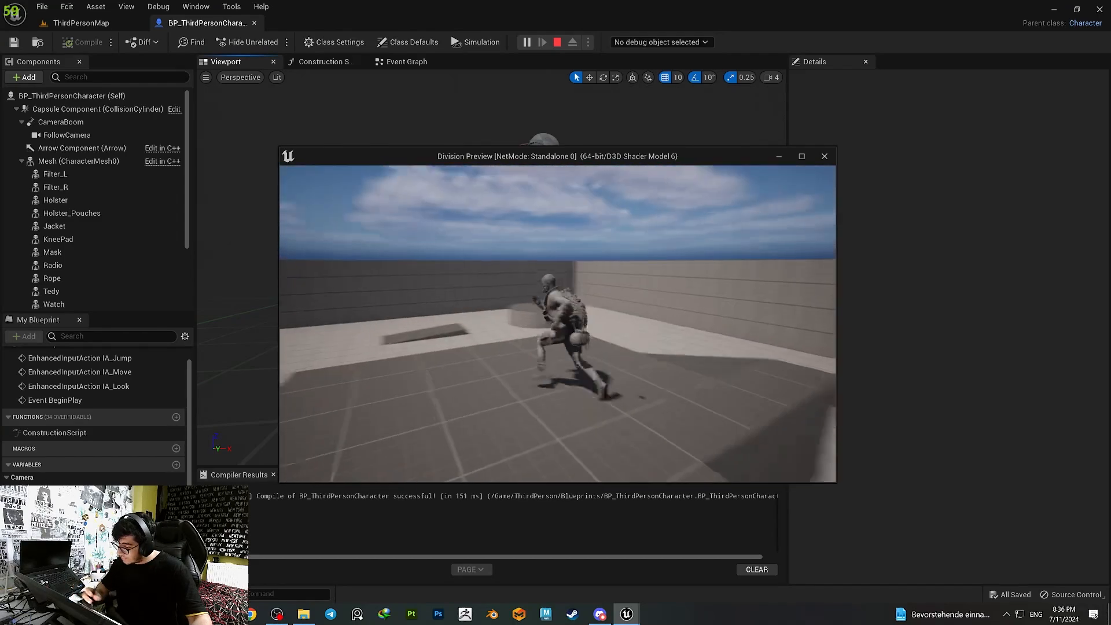
key(w)
key(space)
key(space)
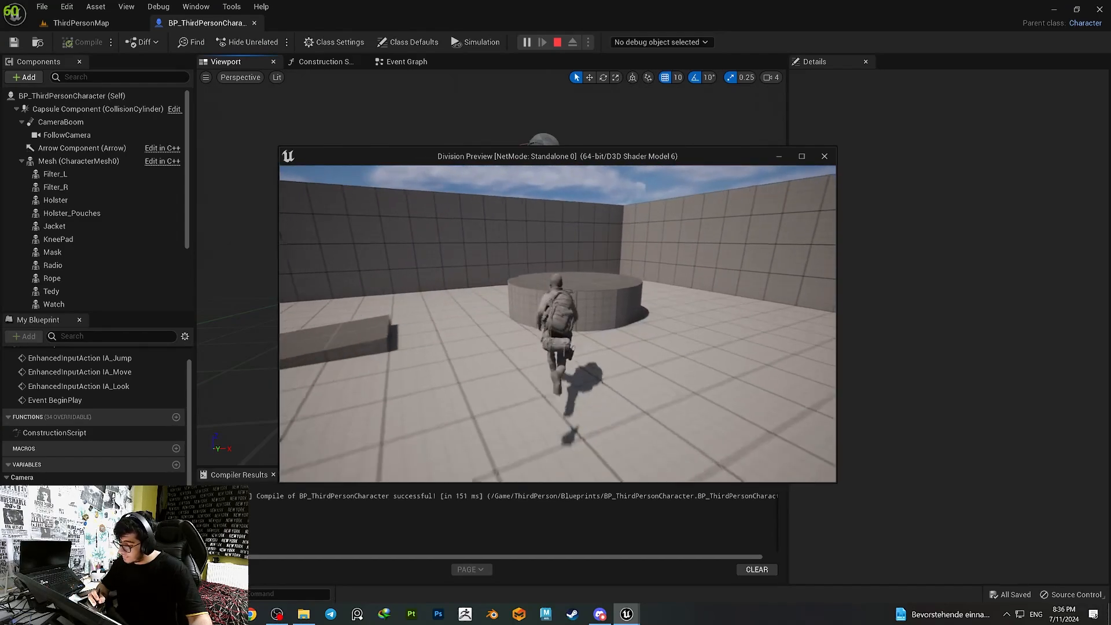
key(s)
key(d)
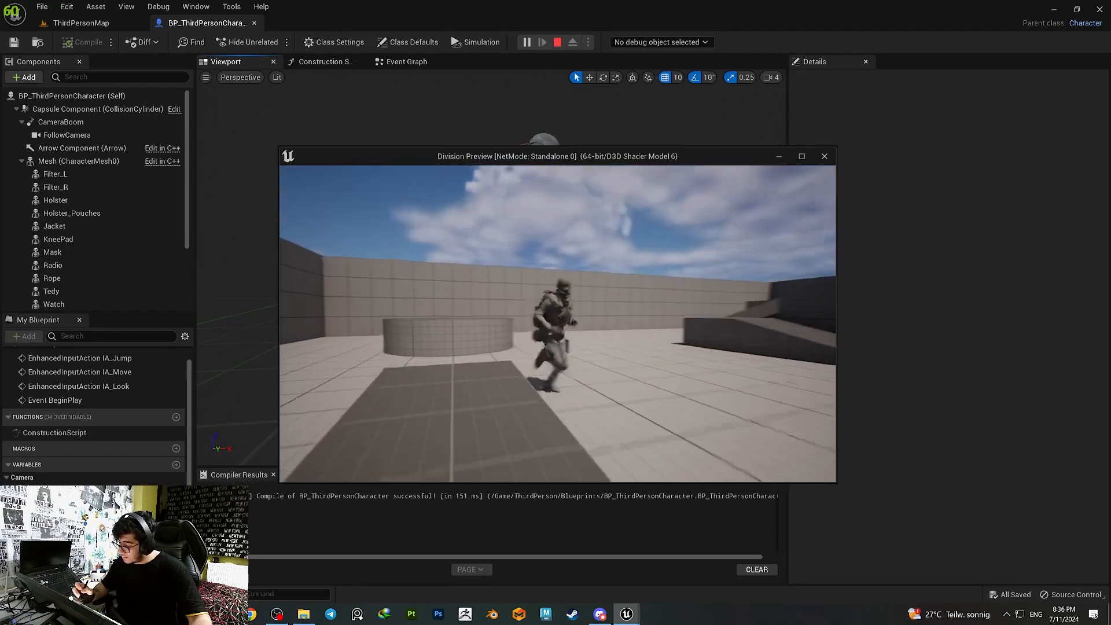
key(Escape)
- Set the main Mesh component's Animation Mode to Use Animation Asset with MF_Walk_Fwd as the animation to play
middle_drag(580, 319, 474, 359)
scroll(538, 243, up, 4)
scroll(538, 243, down, 4)
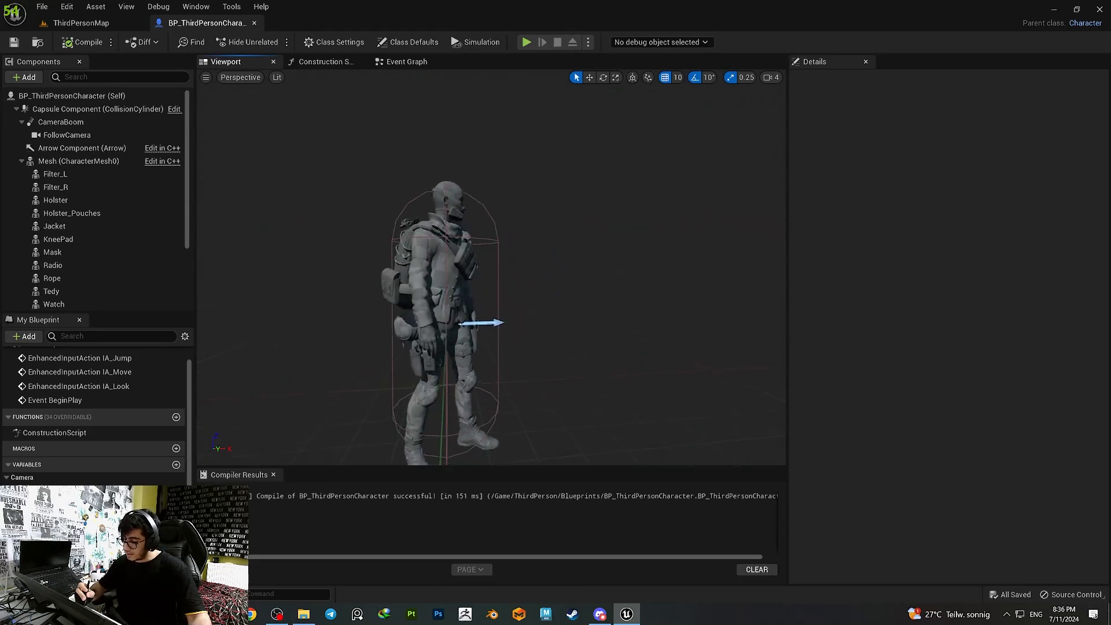
mouse_move(450, 310)
right_down()
mouse_move(399, 329)
mouse_move(450, 309)
right_up()
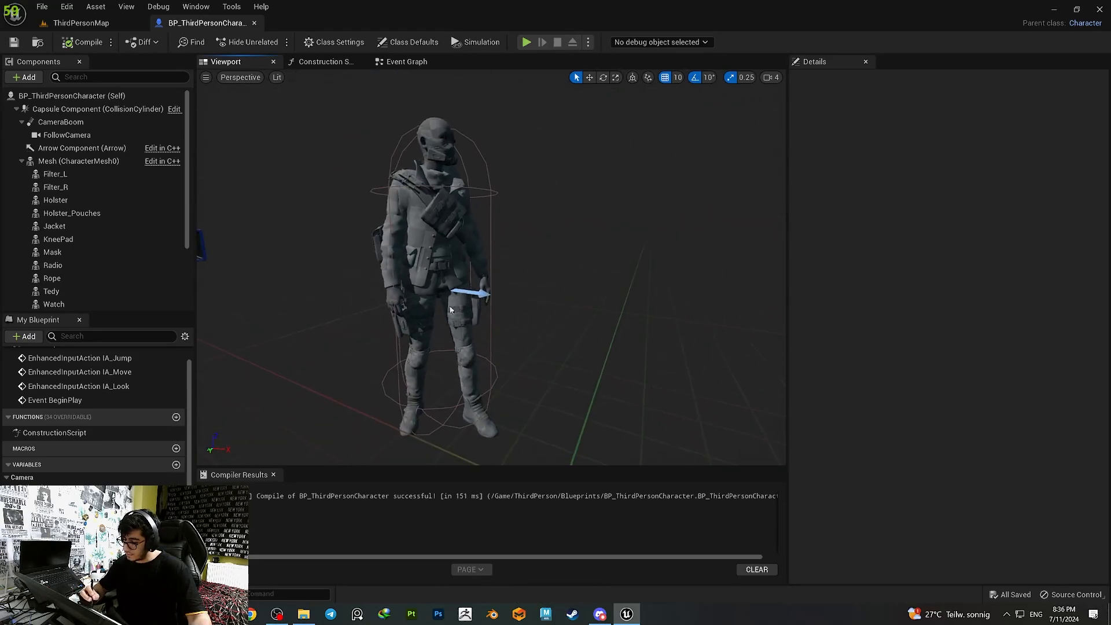
click(442, 126)
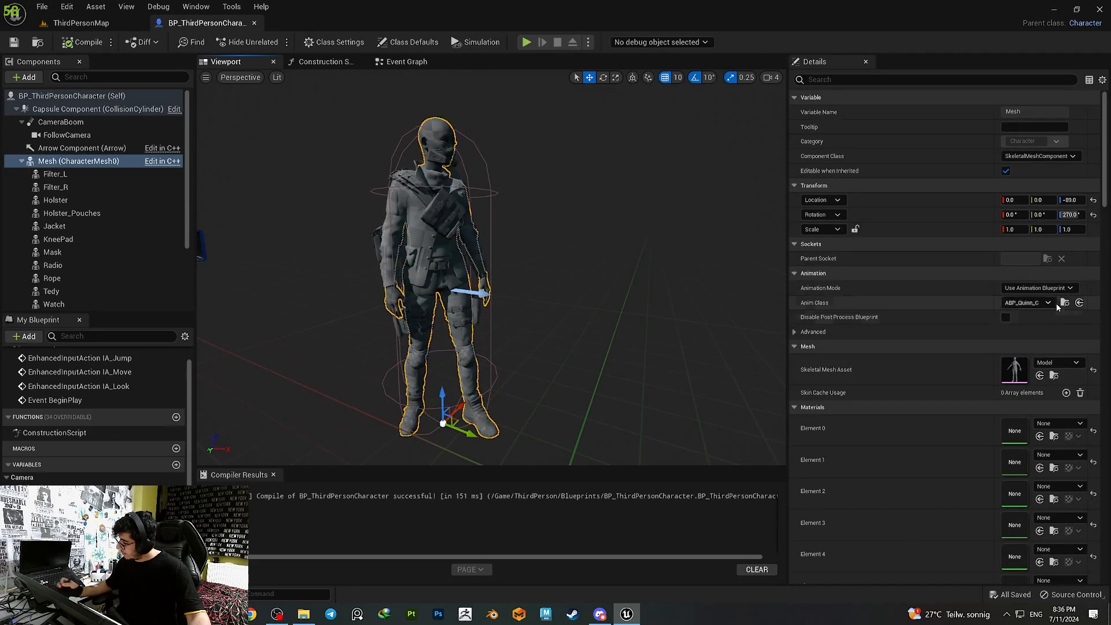
click(1035, 287)
click(1046, 309)
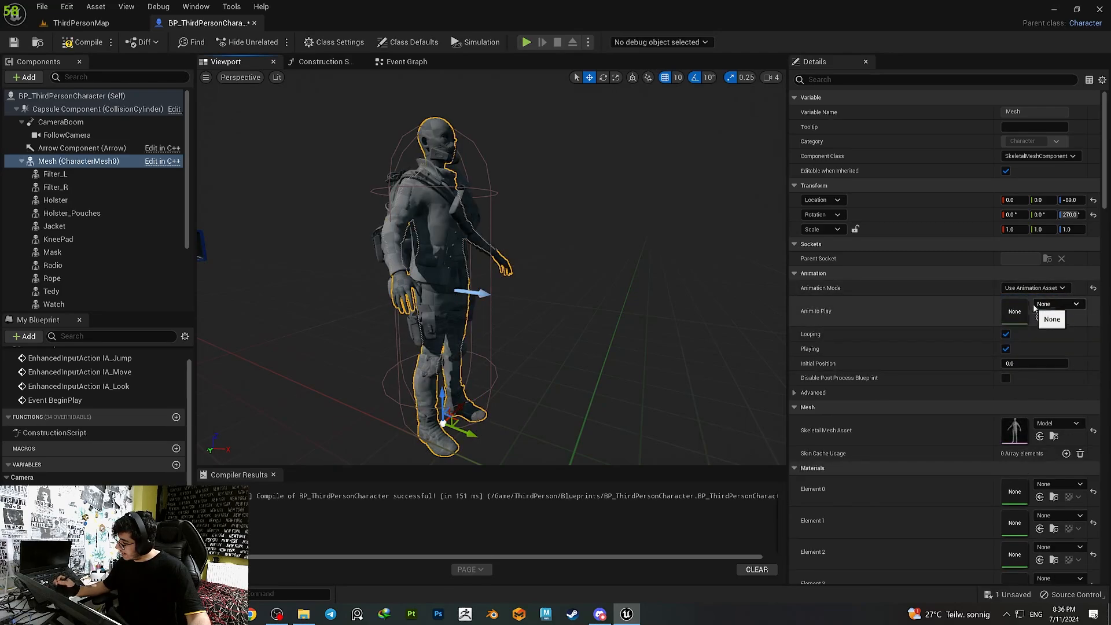
click(1054, 304)
text(w)
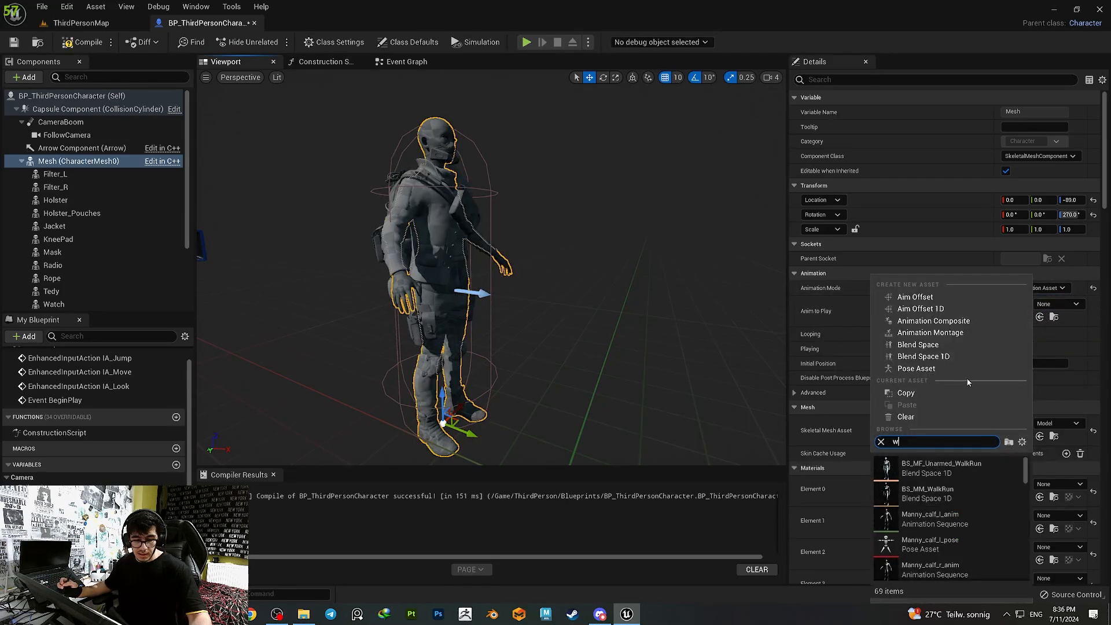
text(alk)
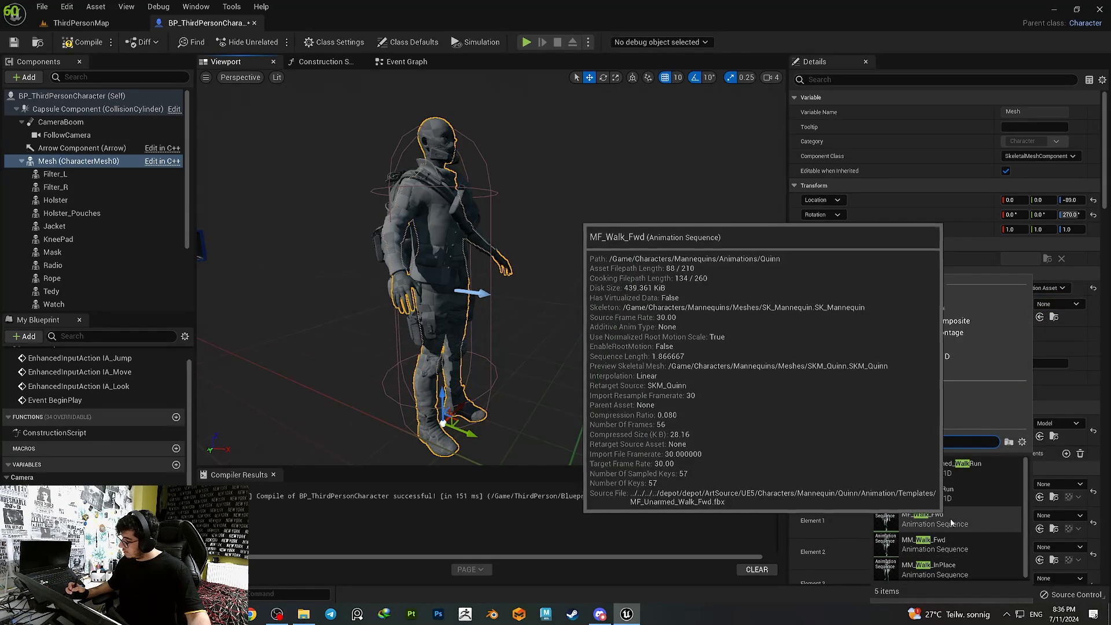
click(949, 520)
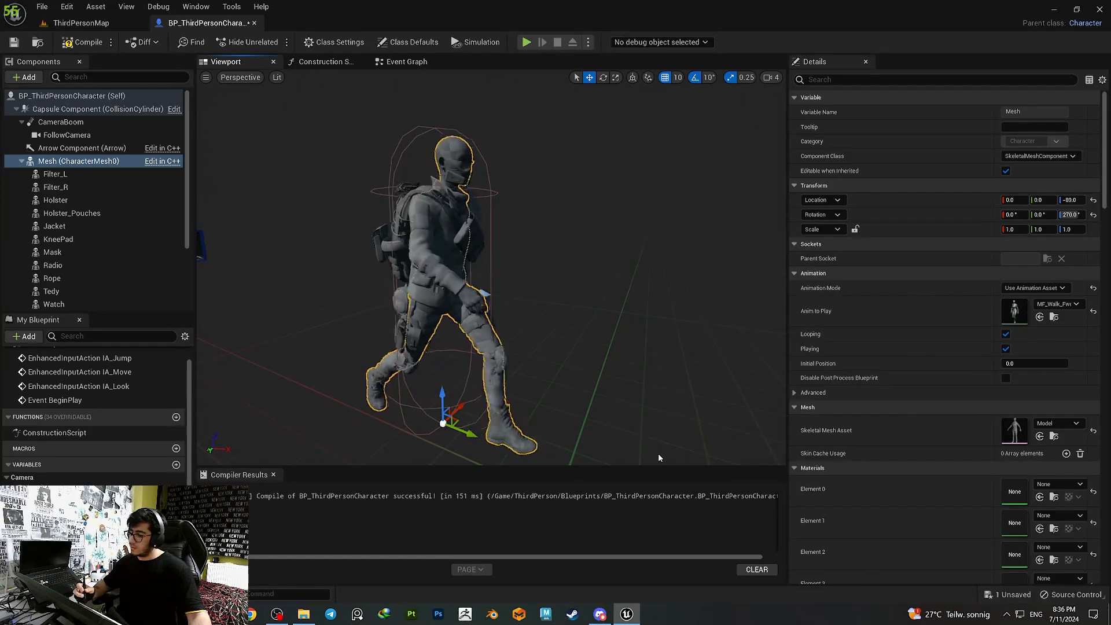
- Examine the walking character from the side, close up and from behind to see how the backpack and gear deform
middle_drag(658, 453, 567, 338)
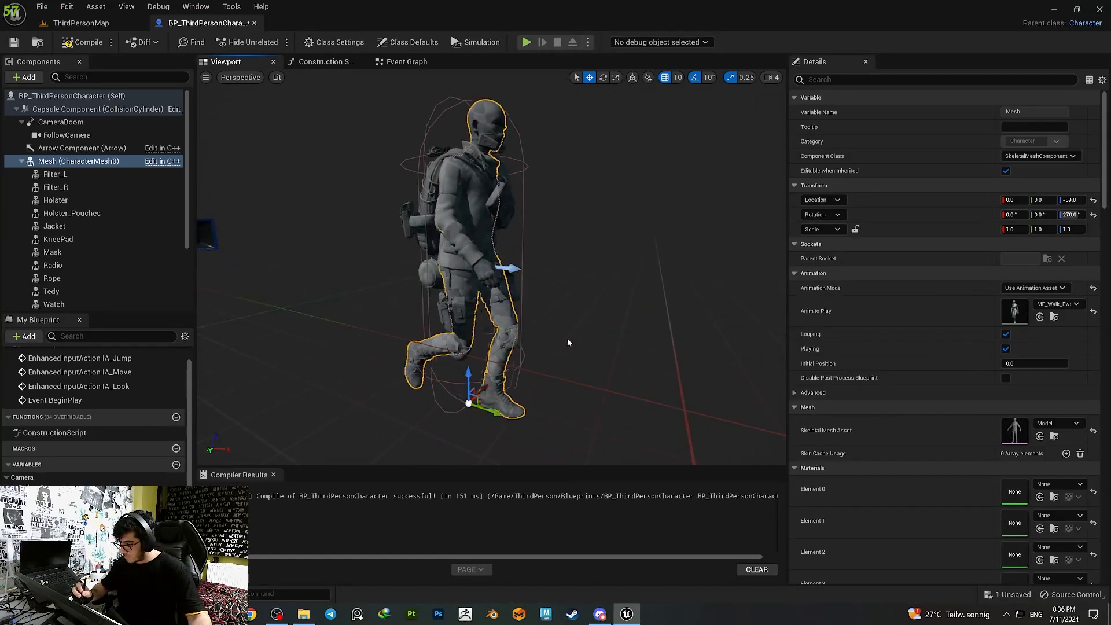
mouse_move(540, 270)
middle_down()
mouse_move(544, 202)
mouse_move(529, 347)
mouse_move(541, 254)
middle_up()
scroll(540, 270, up, 6)
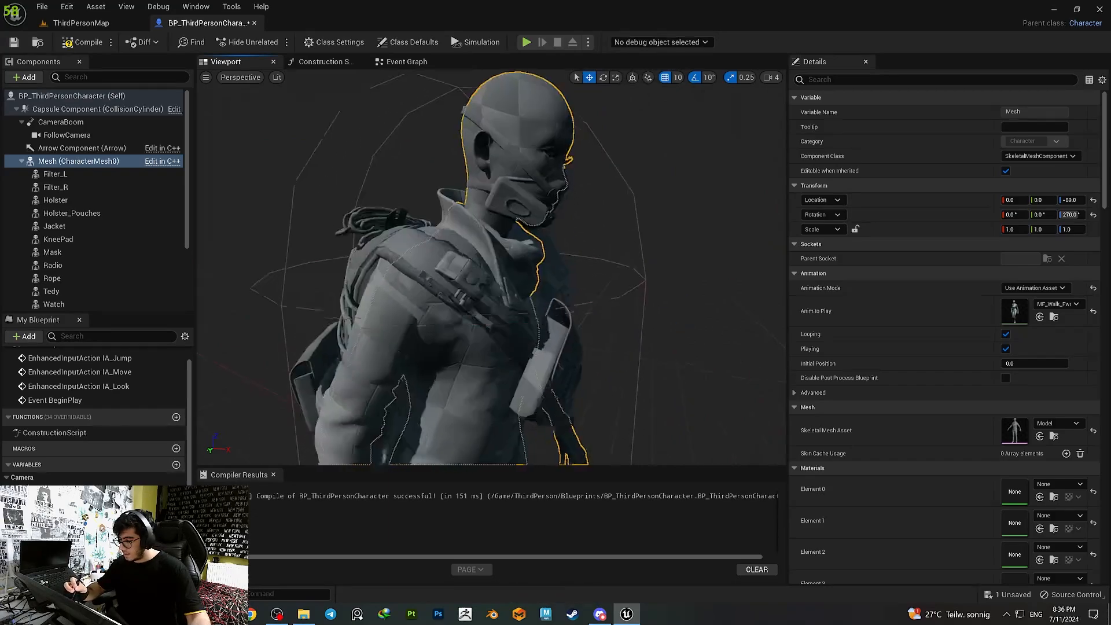
scroll(525, 293, down, 6)
middle_drag(525, 292, 525, 370)
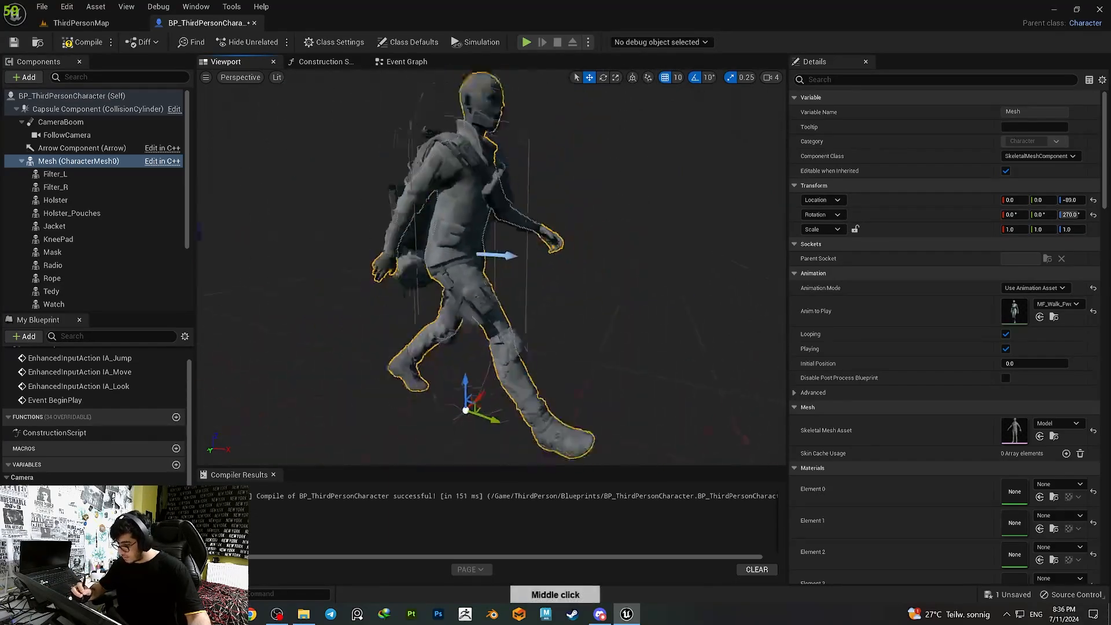
scroll(525, 293, down, 4)
middle_drag(525, 293, 550, 289)
right_drag(549, 290, 683, 296)
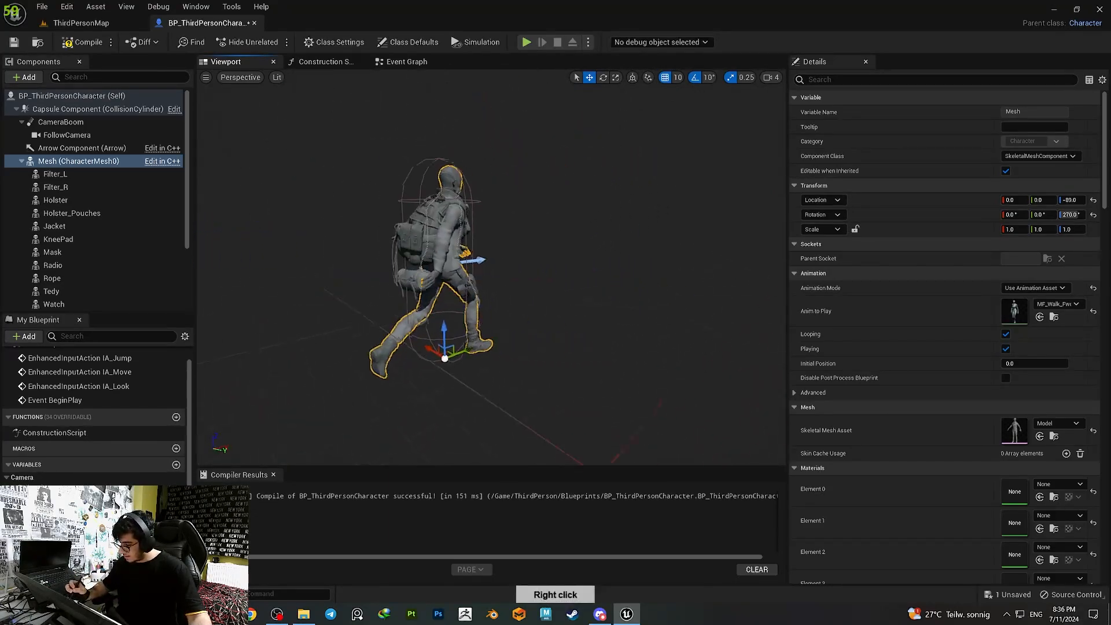
right_drag(567, 324, 782, 350)
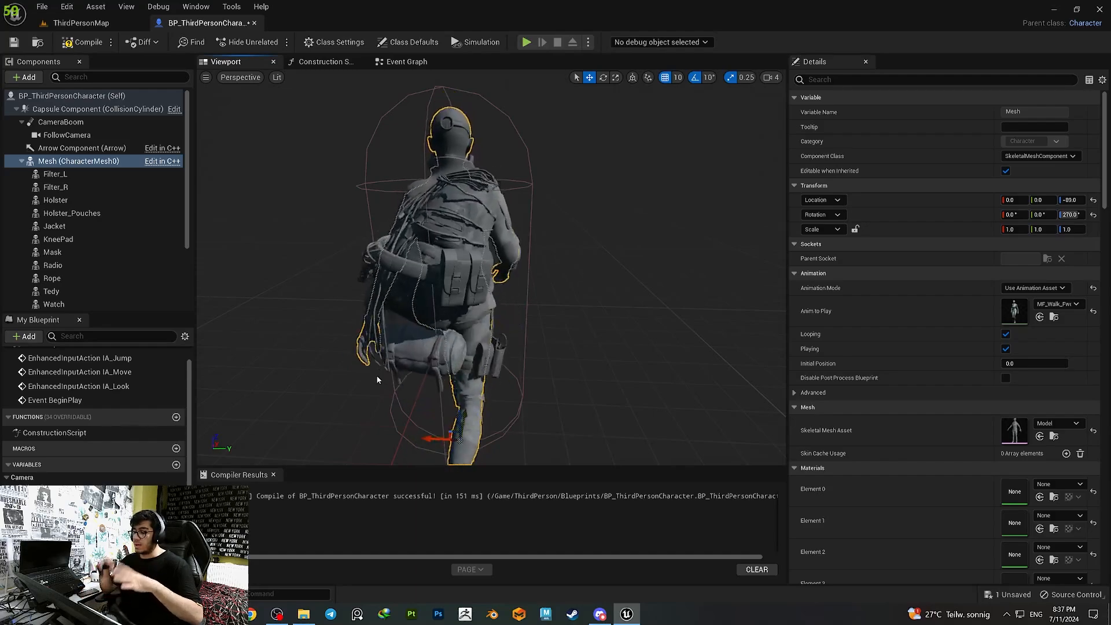
middle_drag(508, 341, 535, 329)
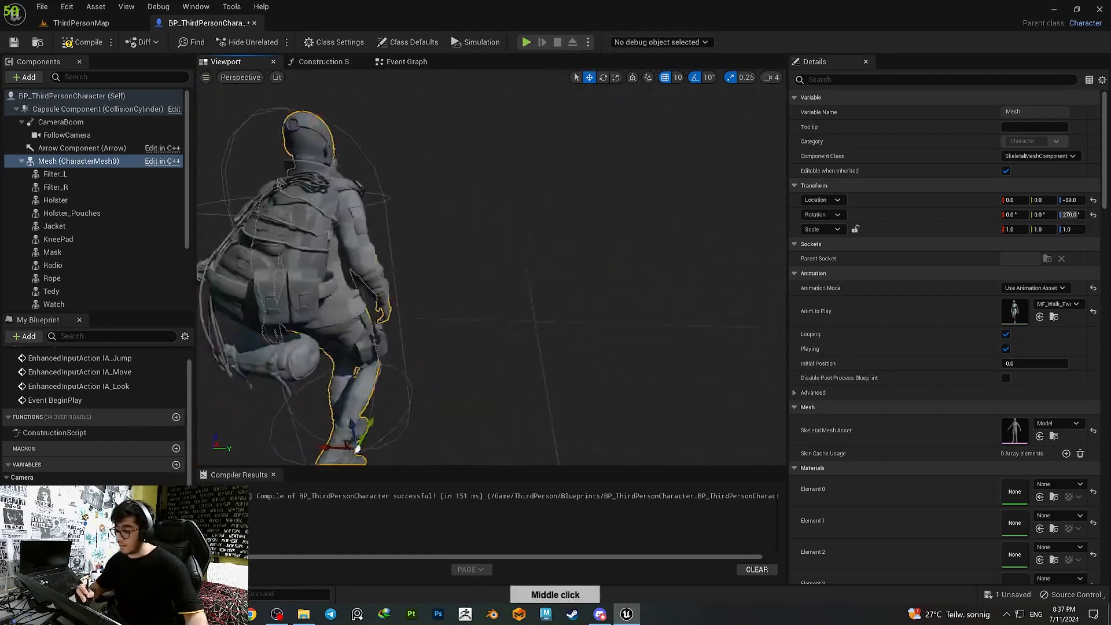
right_drag(535, 328, 314, 264)
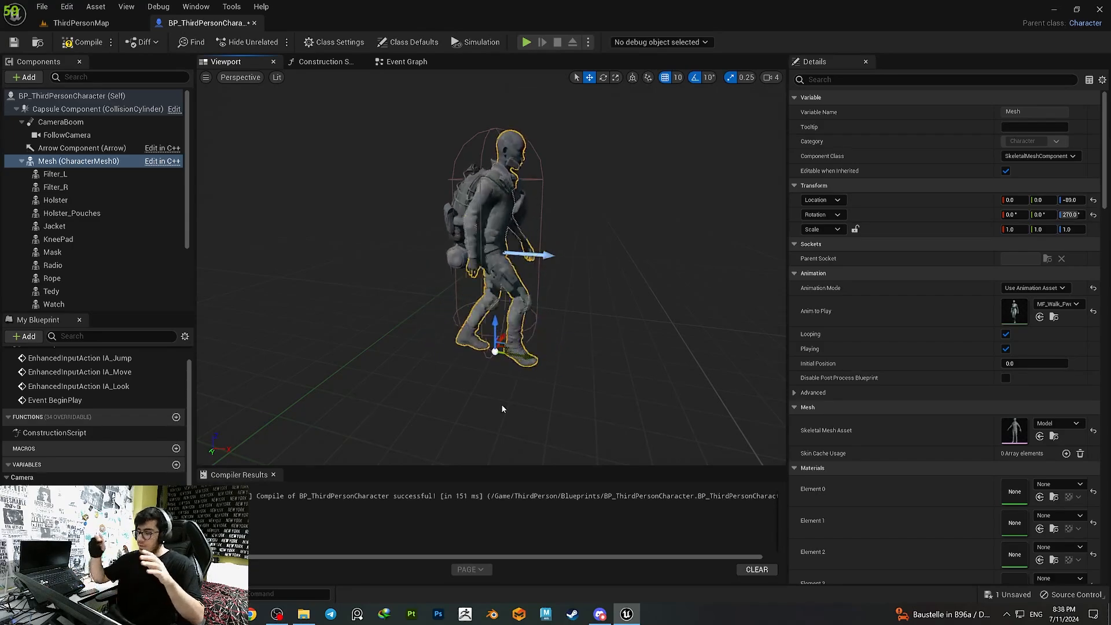
middle_drag(502, 405, 513, 445)
alt+drag(498, 290, 644, 266)
alt+right_drag(645, 266, 688, 271)
alt+right_drag(501, 276, 463, 276)
mouse_move(501, 276)
alt+mouse_down()
mouse_move(625, 278)
mouse_move(451, 272)
mouse_move(501, 276)
alt+mouse_up()
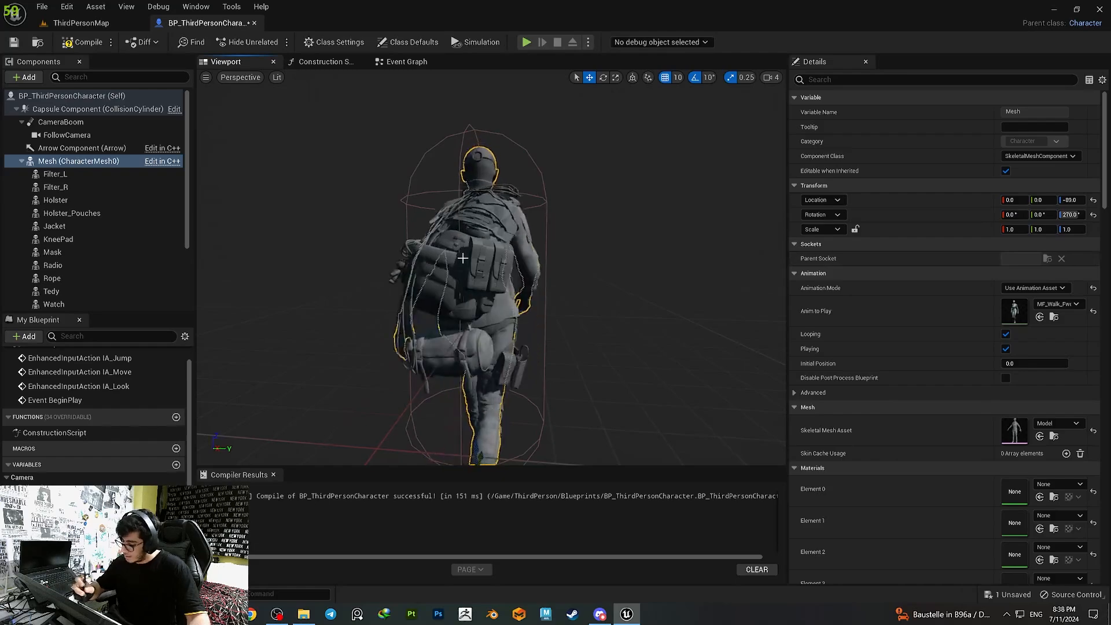
- Save the character blueprint, close the Unreal editor, and open Rigging.blend in Blender
key(ctrl+s)
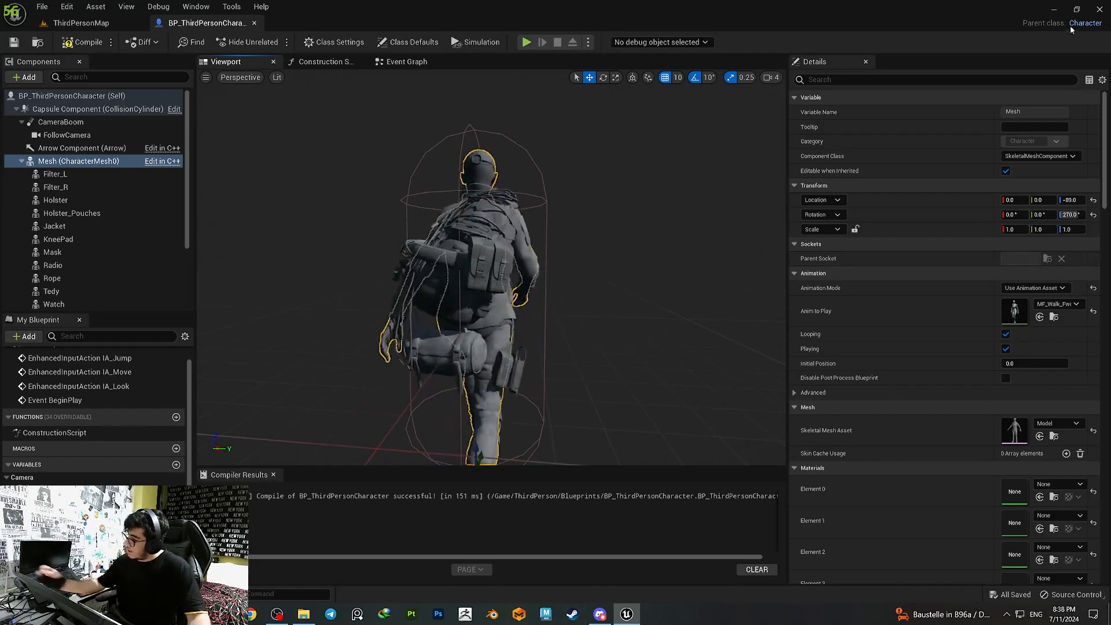
click(1099, 9)
click(492, 615)
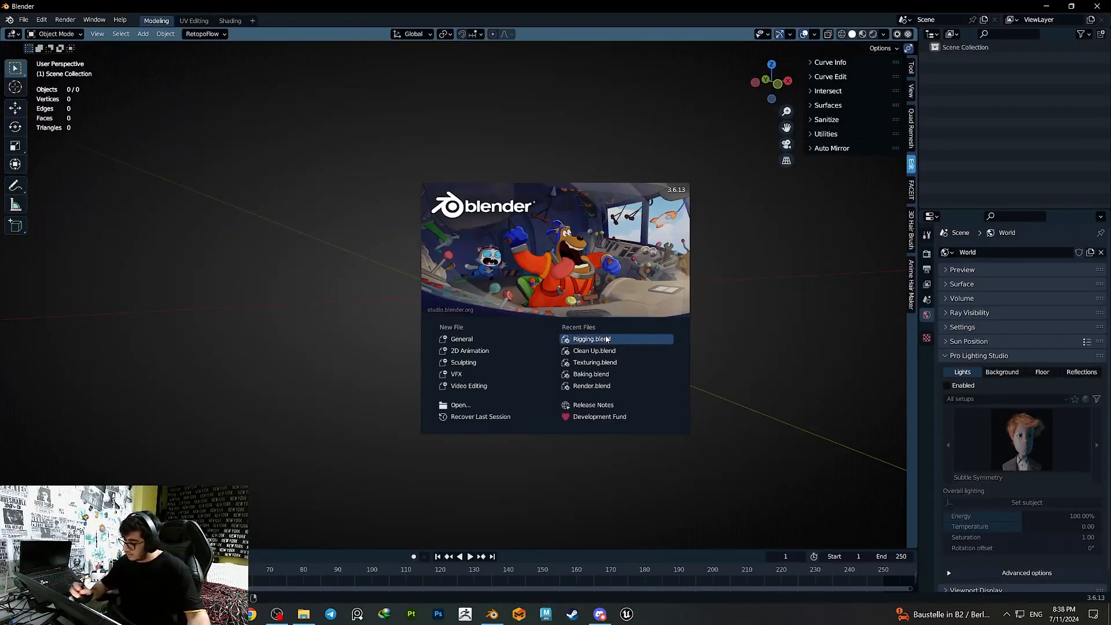
click(606, 342)
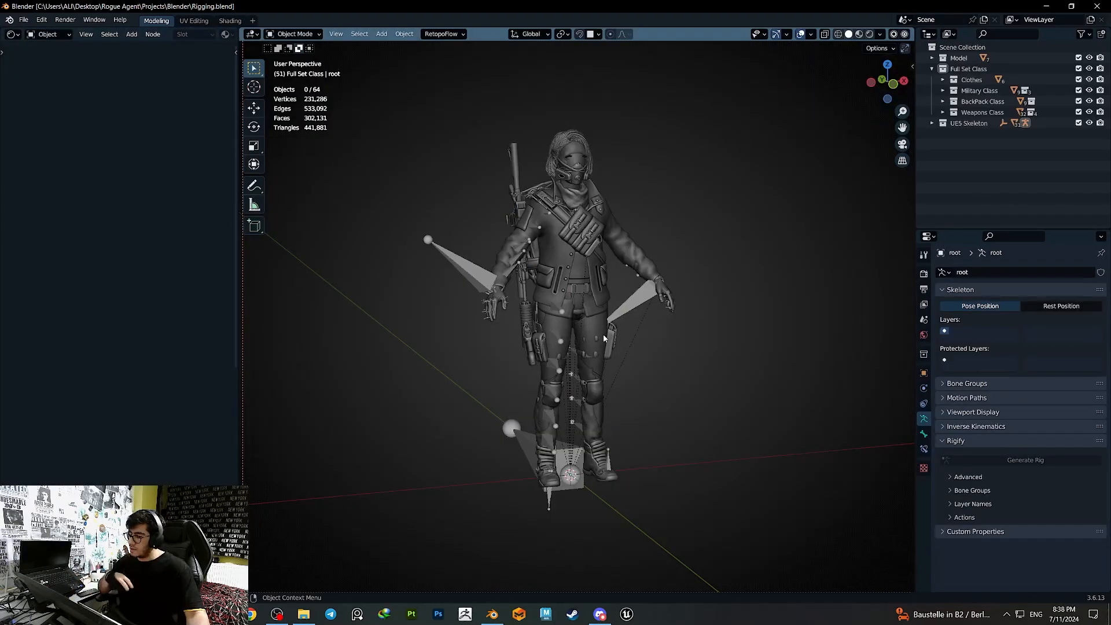
- Select the root armature, switch it to Pose Mode, and show the character in the left orthographic view
click(575, 357)
click(575, 371)
key(q)
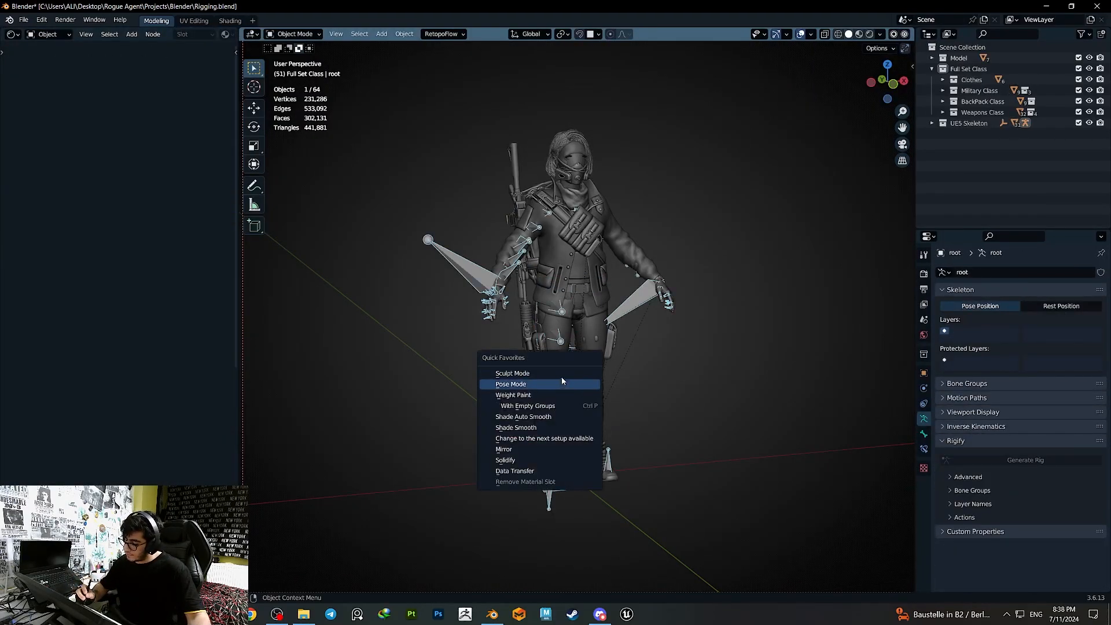
click(562, 381)
key(ctrl+KP_3)
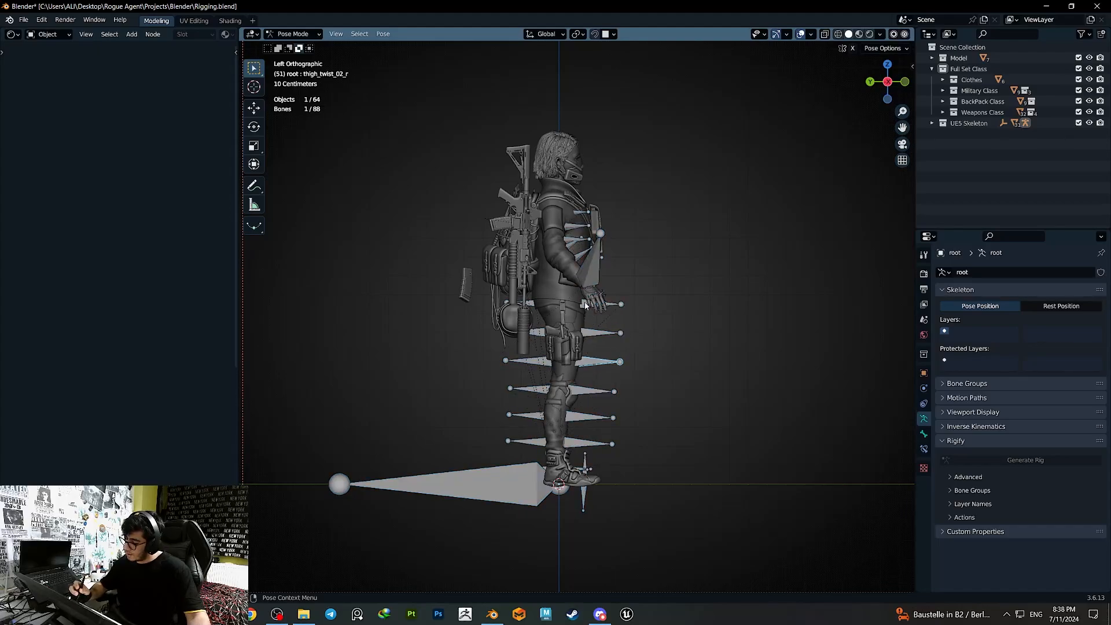
- Try rotating the pelvis bone 93.3° in the left view with X-ray display on
key(alt+z)
key(r)
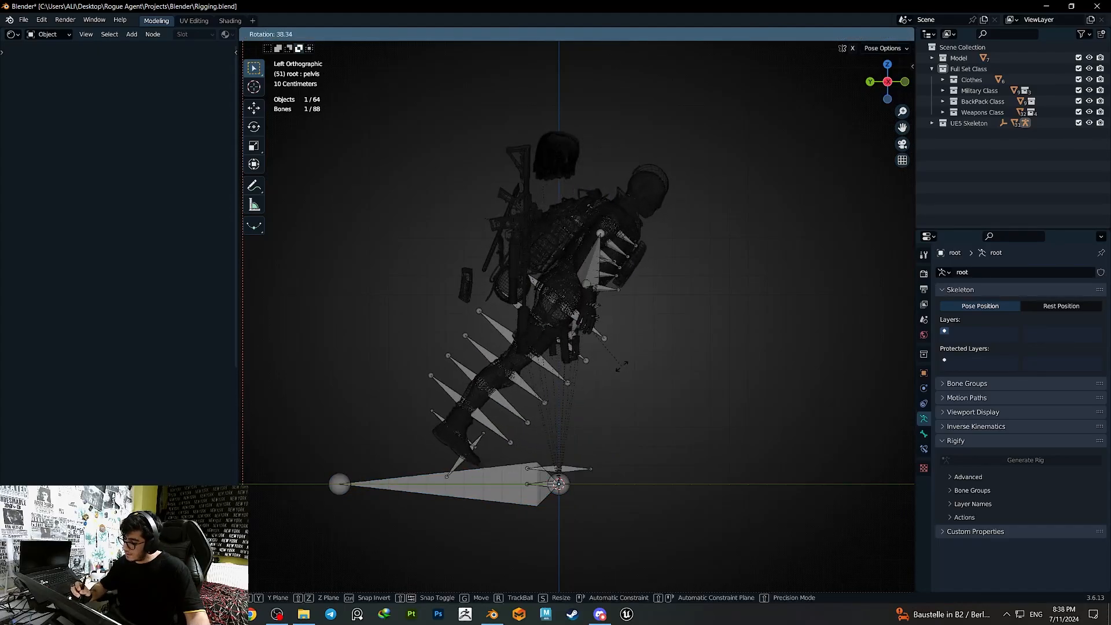
click(560, 393)
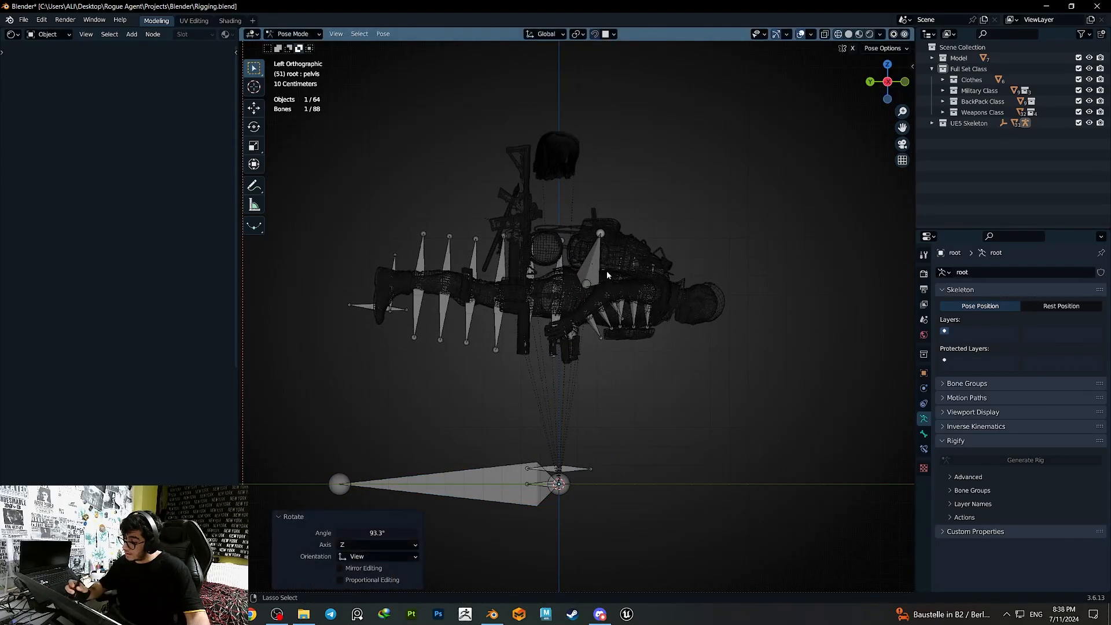
key(ctrl+z)
key(alt+z)
- Rotate the pelvis bone about 62.3° in the left view so the character's body tilts forward
key(r)
click(574, 247)
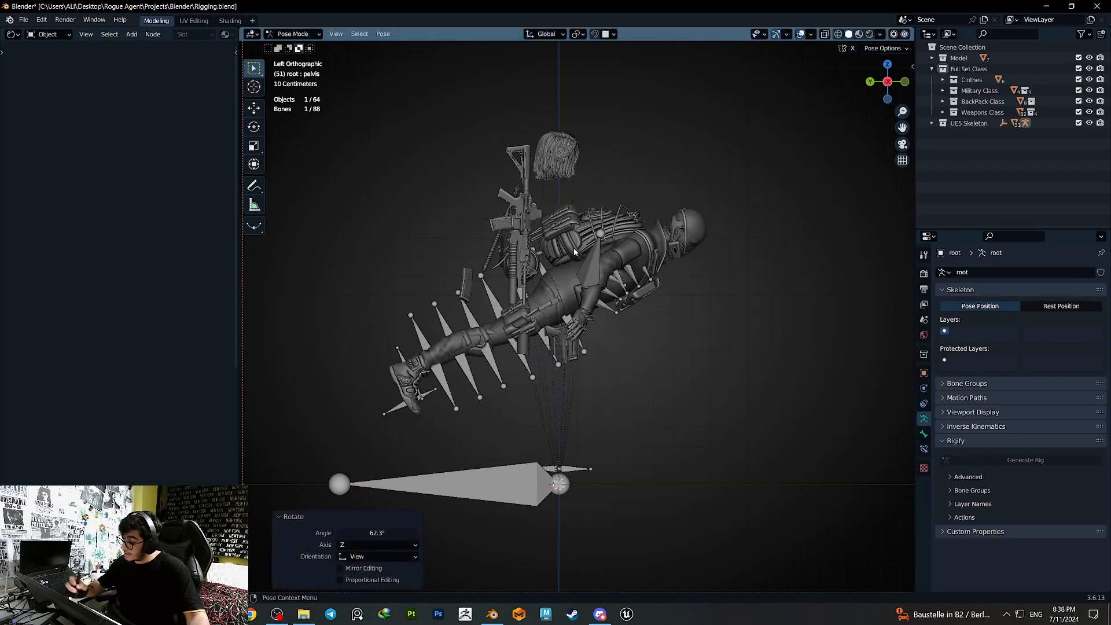
- Undo the pelvis bone rotation and return the root armature to Object Mode
key(ctrl+z)
ctrl+middle_drag(574, 248, 509, 345)
click(298, 46)
- Select the Main Belt mesh, then add the root armature to the selection as the active object
click(478, 311)
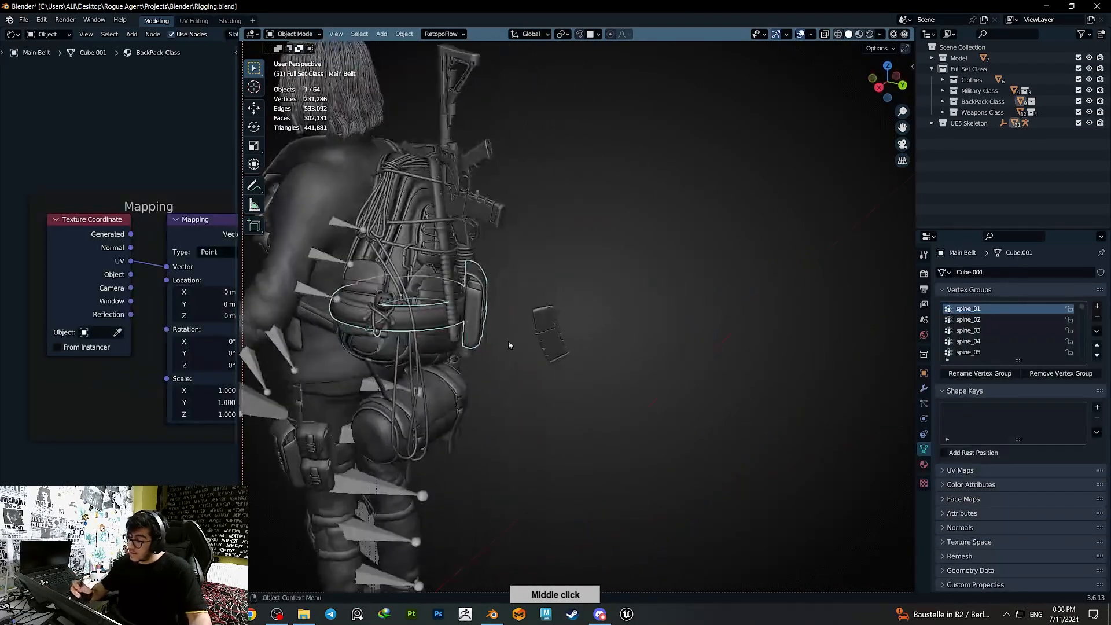
shift+middle_drag(403, 352, 472, 331)
key(g)
right_click(592, 399)
shift+middle_drag(593, 399, 639, 333)
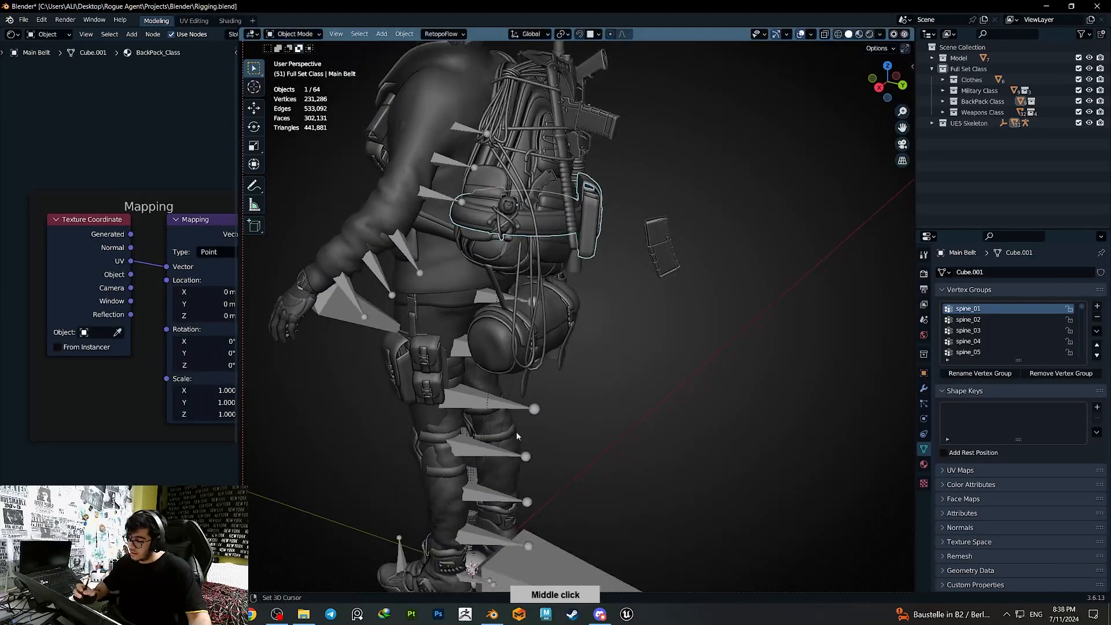
shift+click(510, 451)
- Start an FBX export and choose the existing BH_Belt.fbx in the Rogue Agent UE5 folder as the target file
click(23, 20)
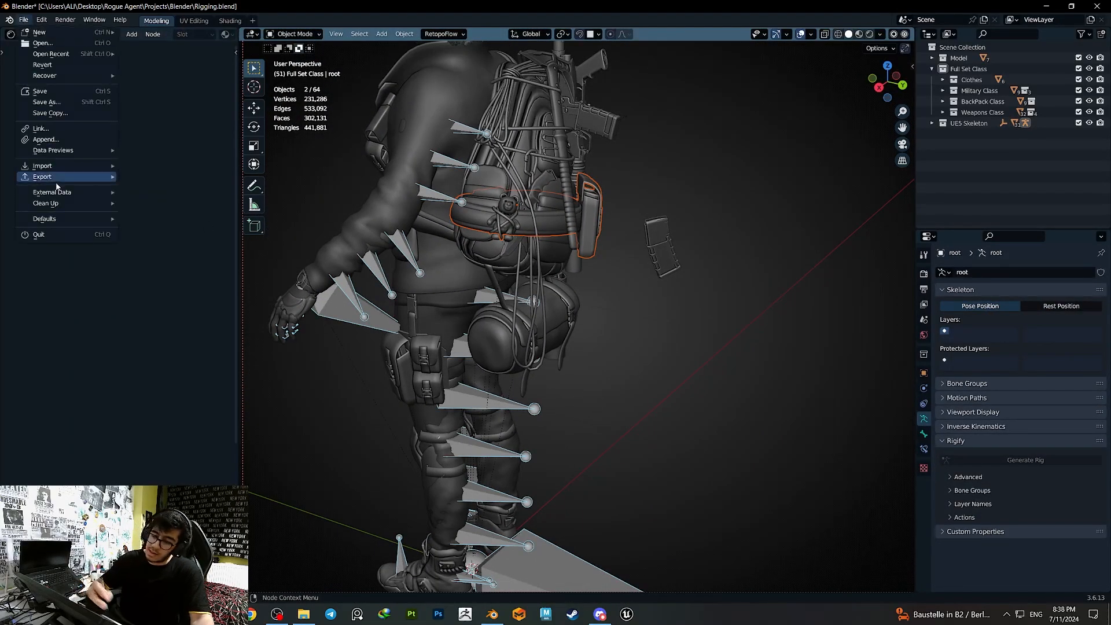
mouse_move(57, 179)
click(174, 285)
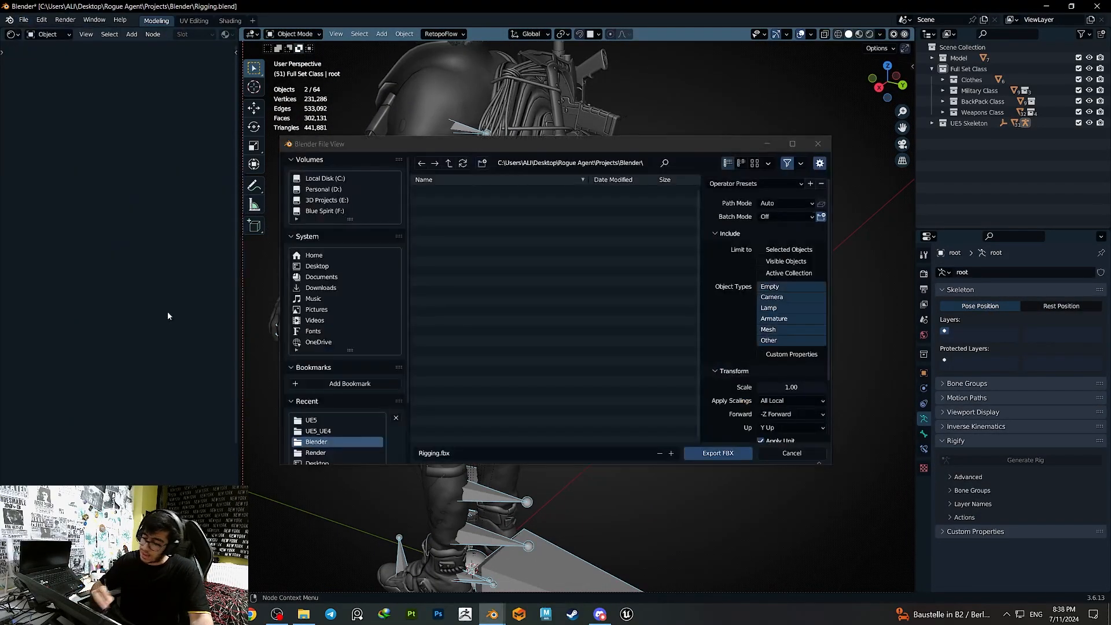
click(321, 420)
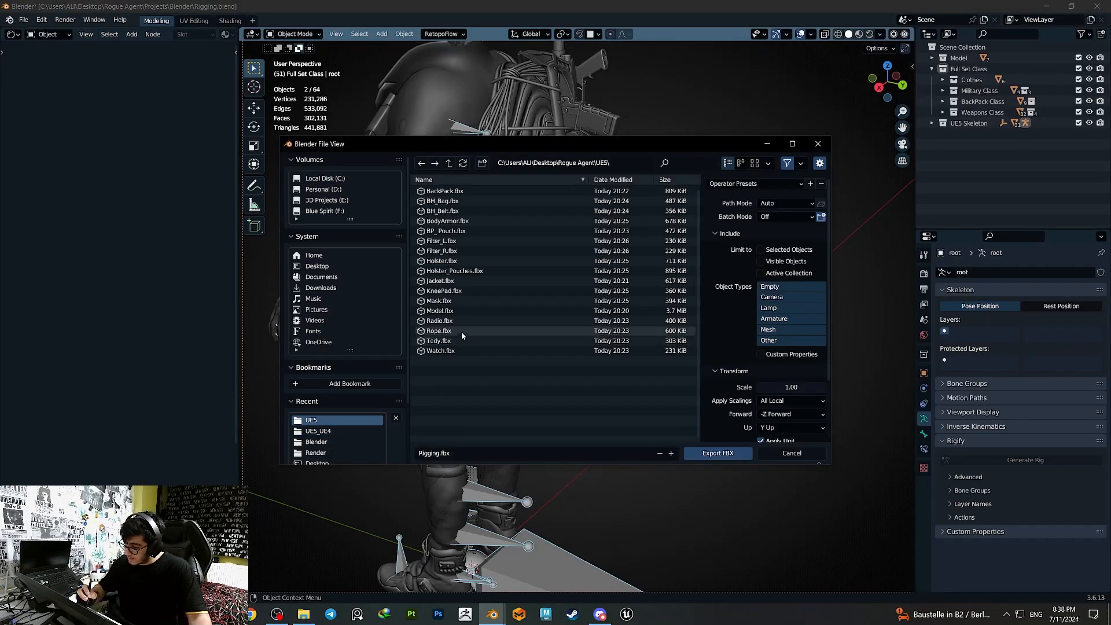
click(457, 210)
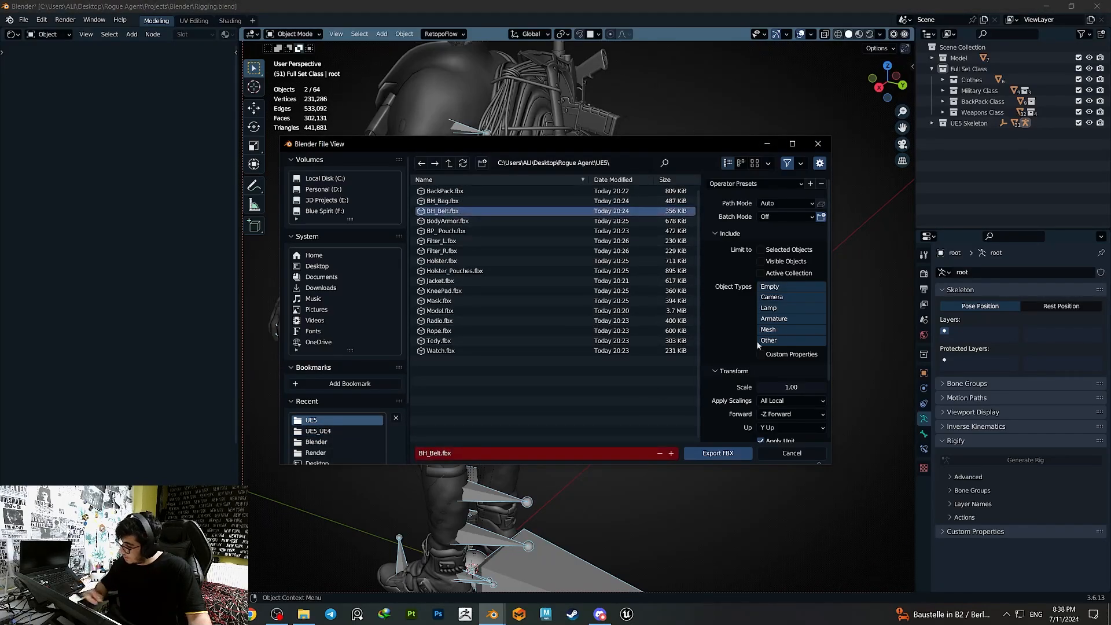
- Limit the FBX export to selected objects of types Armature, Mesh and Other, with Normals Only smoothing, and overwrite BH_Belt.fbx
scroll(824, 287, down, 3)
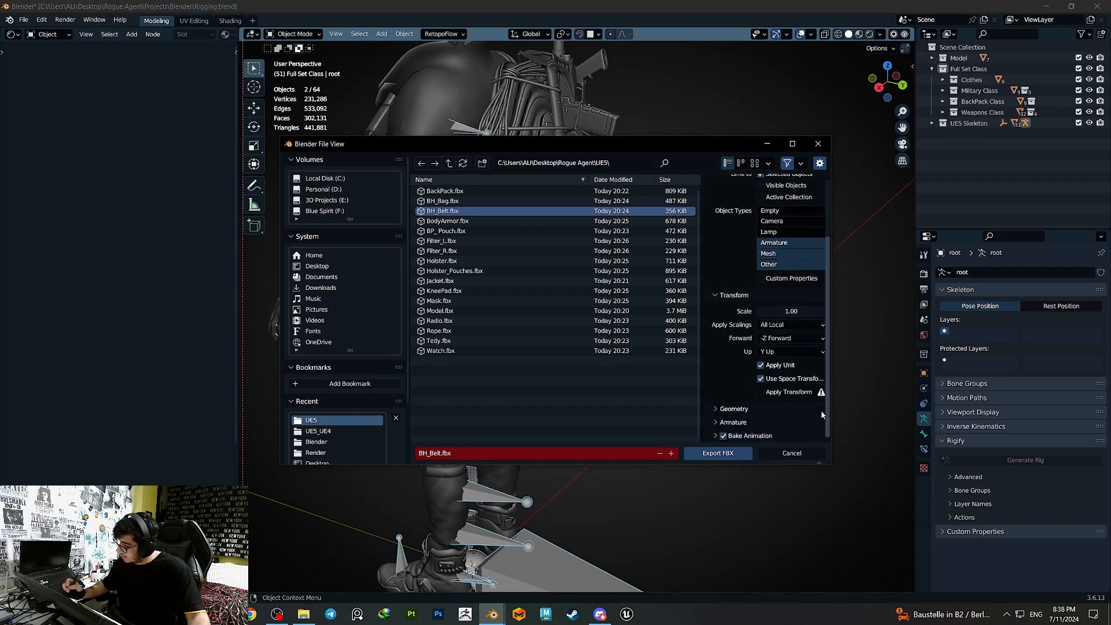
scroll(830, 399, down, 3)
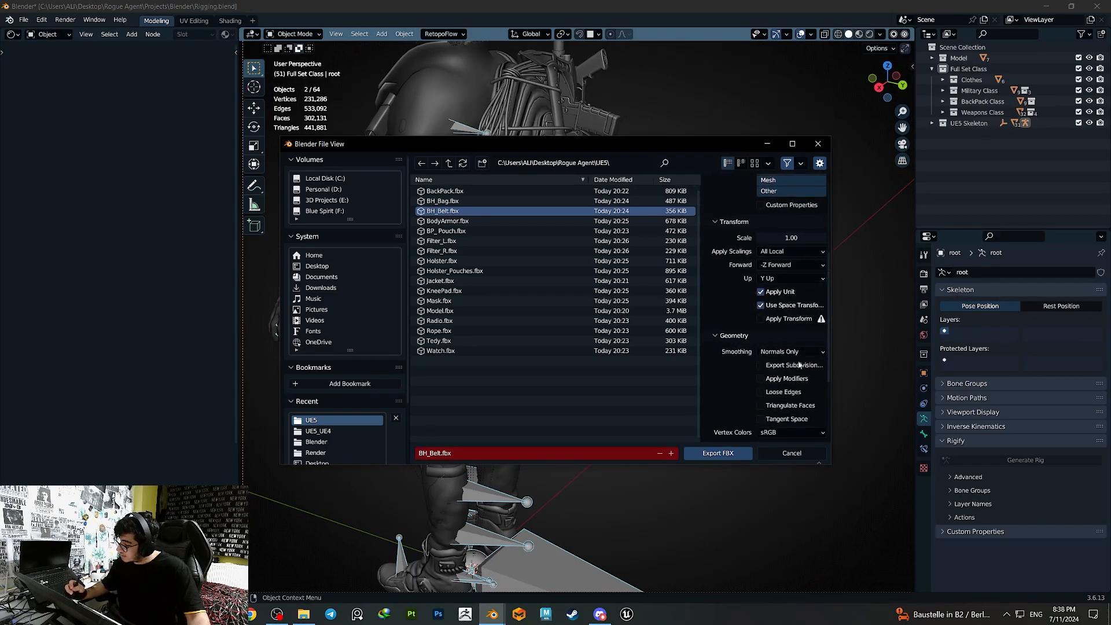
drag(828, 333, 831, 260)
click(724, 454)
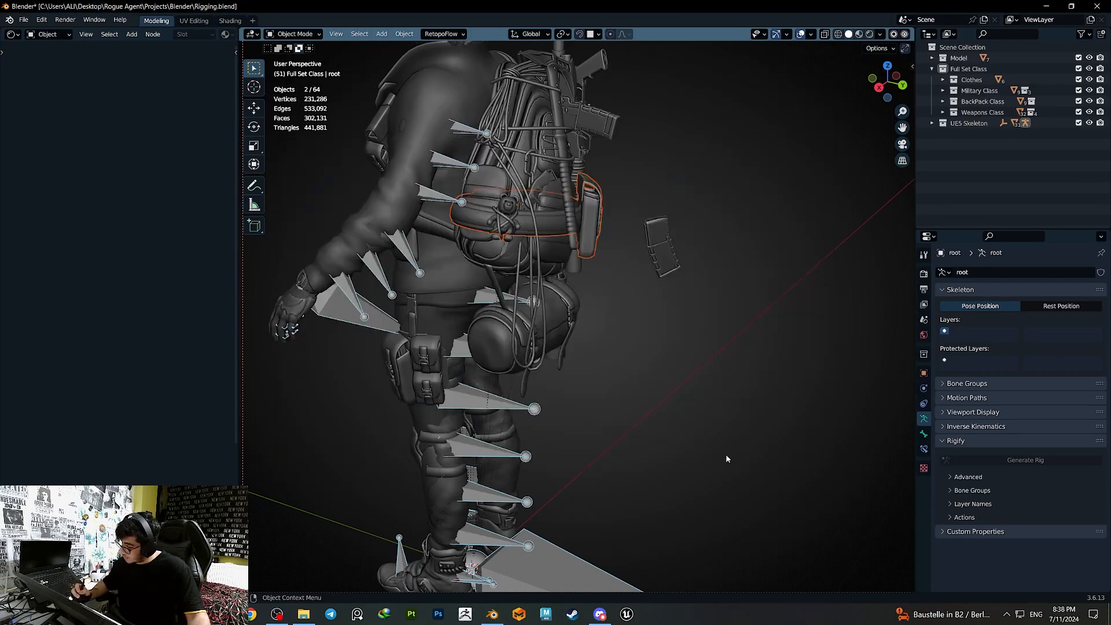
- Close Blender, switch to the Unreal Editor, and import BH_Belt.fbx into the Rogue/Meshes folder, overwriting the existing asset
click(1095, 7)
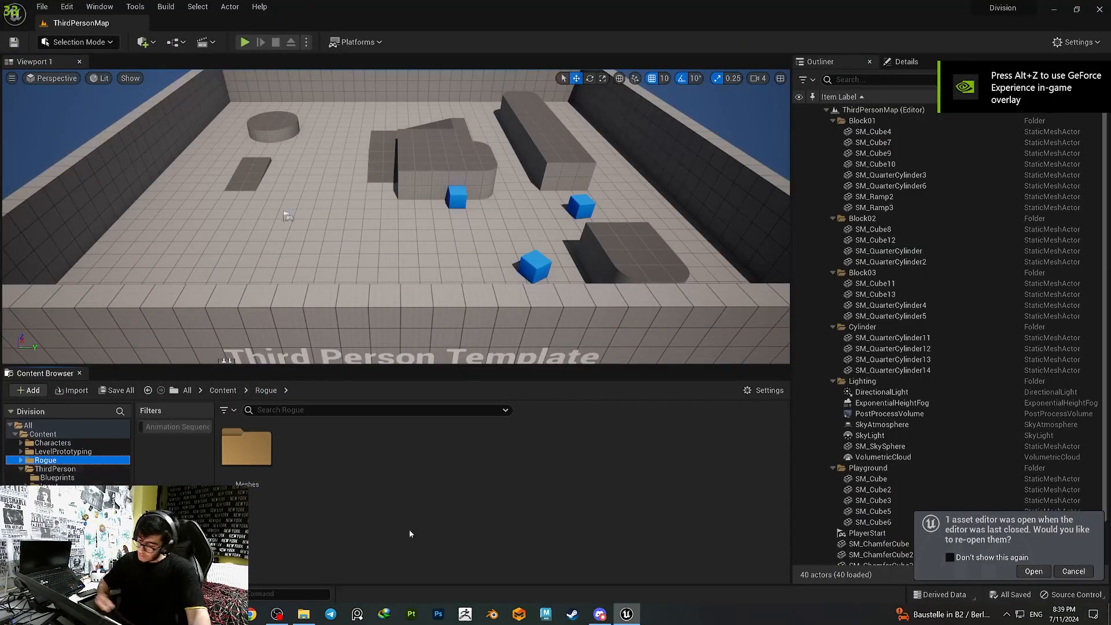
double_click(255, 461)
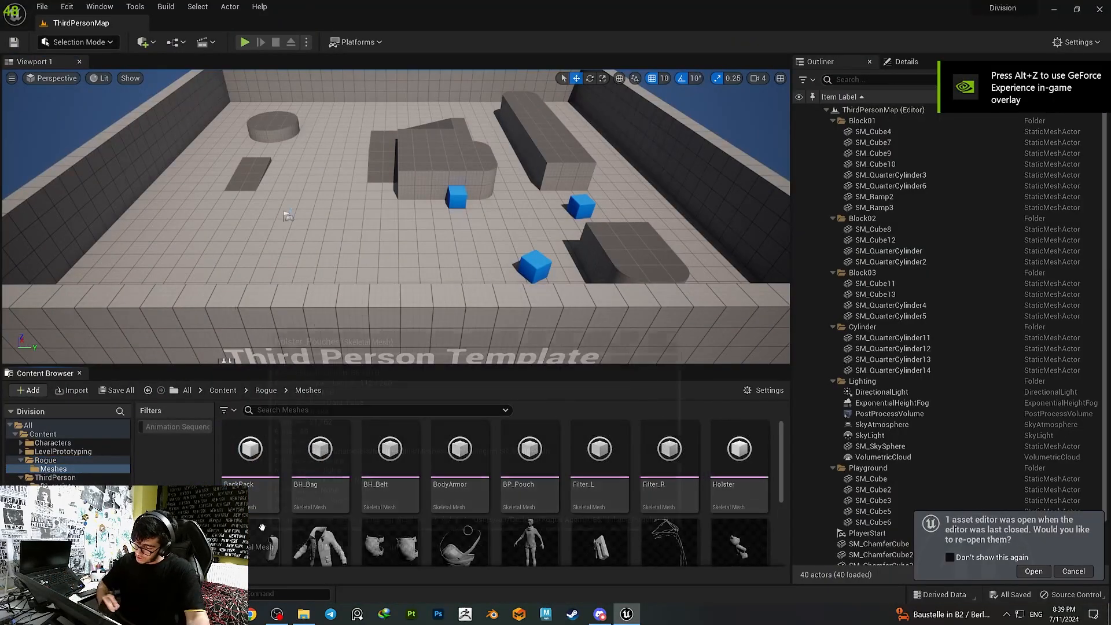
scroll(405, 504, down, 5)
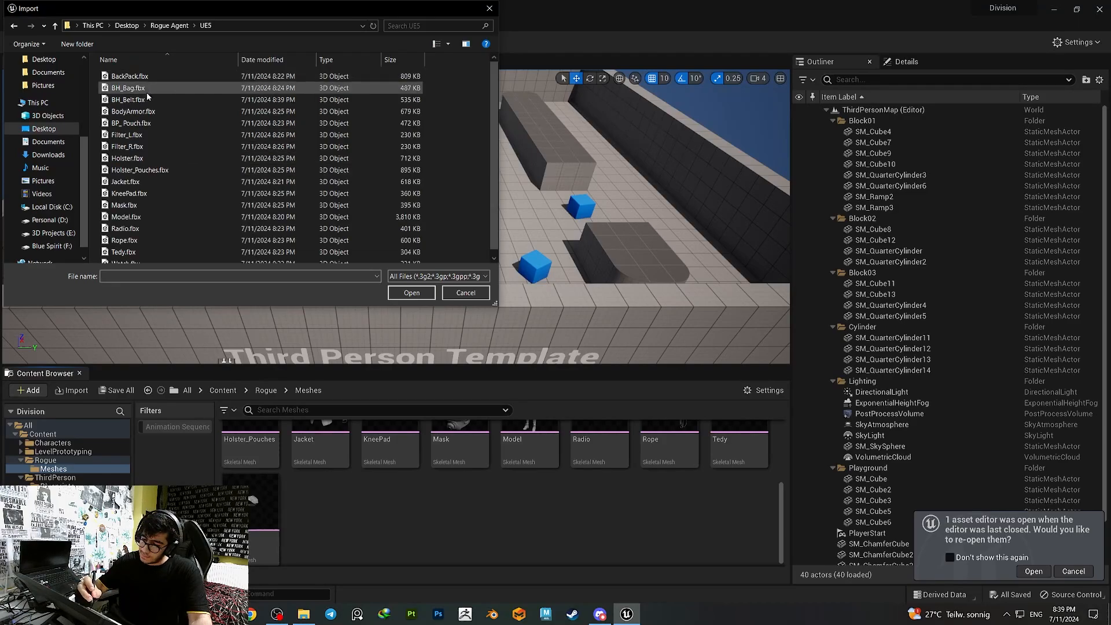
click(166, 103)
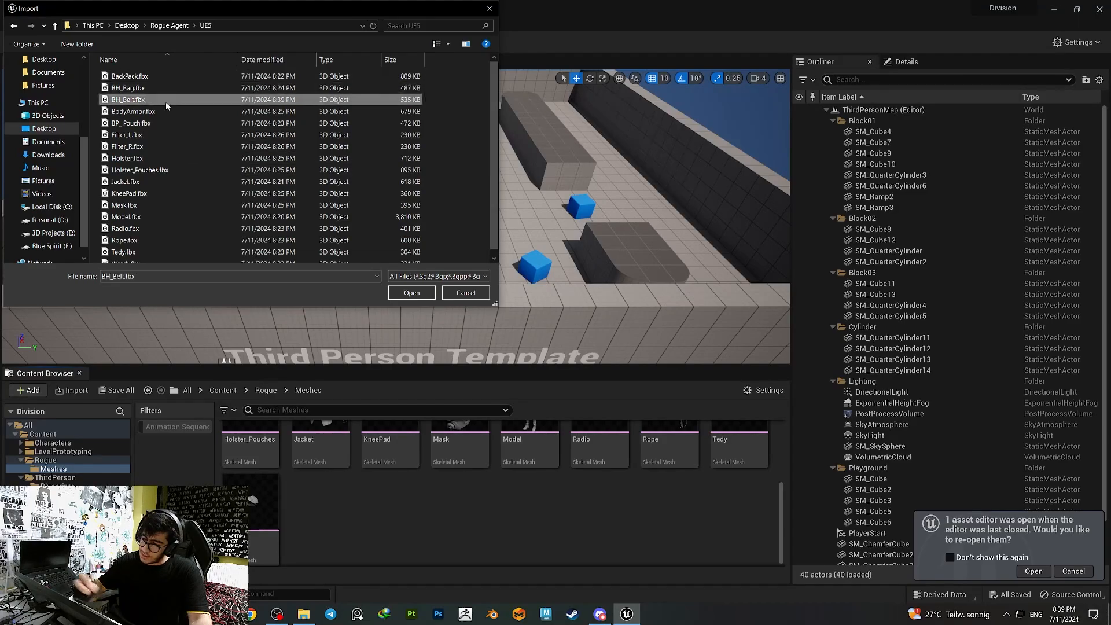
click(420, 294)
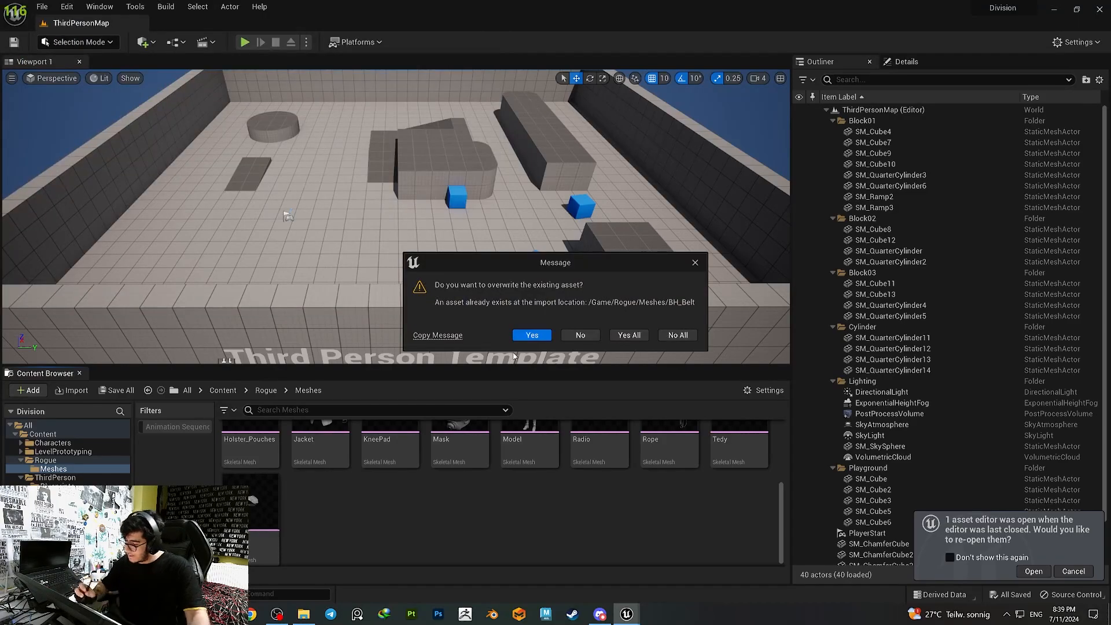
click(630, 334)
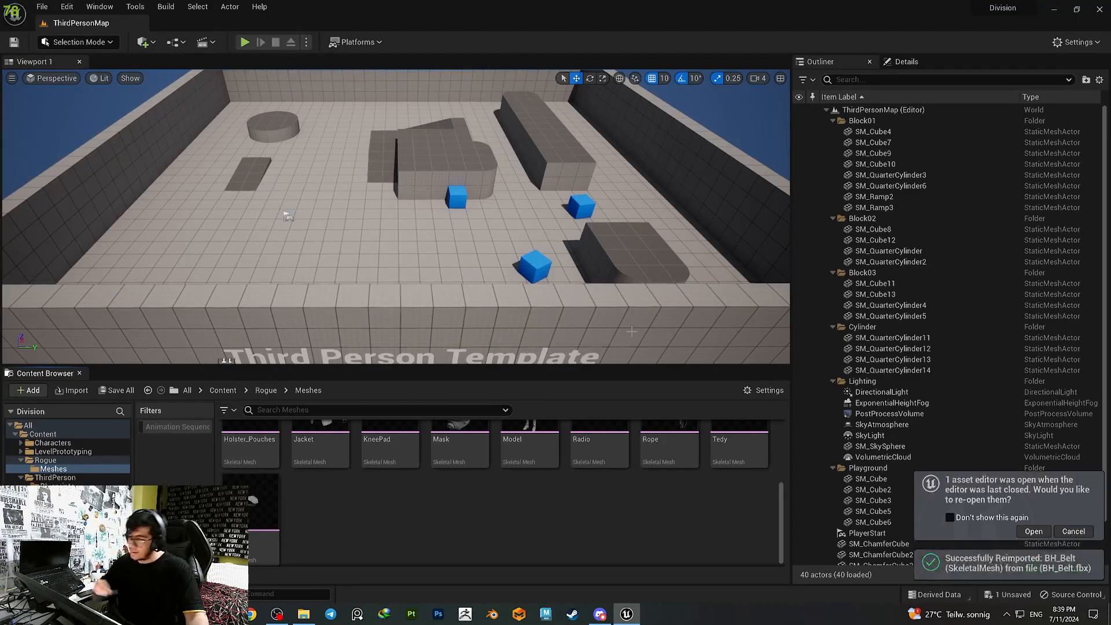
- Open the BP_ThirdPersonCharacter blueprint and examine the animated character from behind in its viewport
click(51, 495)
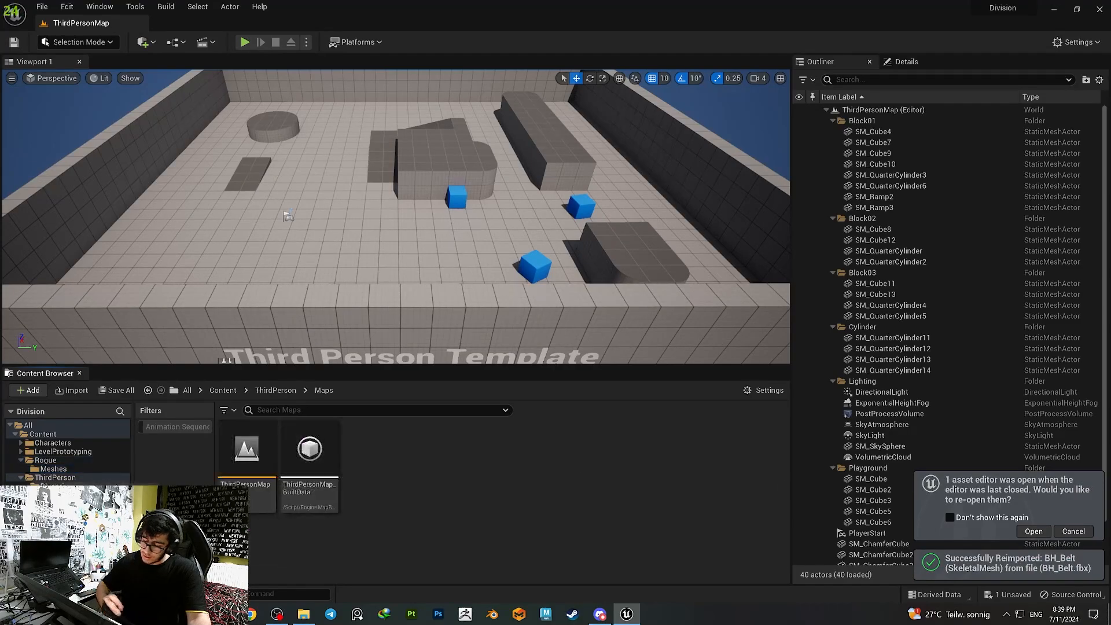
click(246, 462)
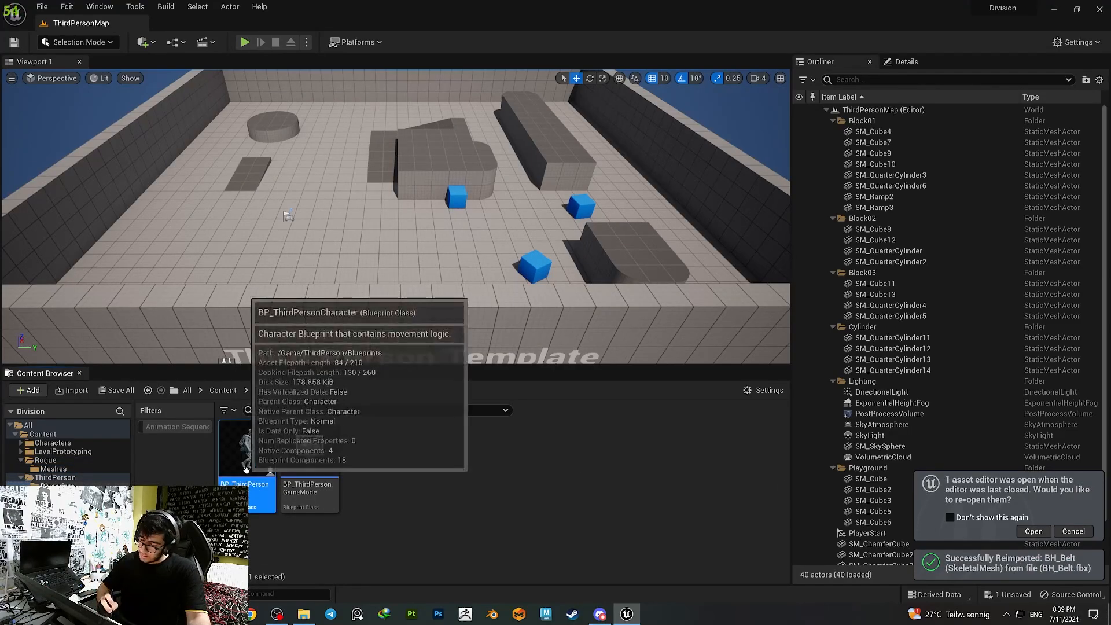
double_click(246, 468)
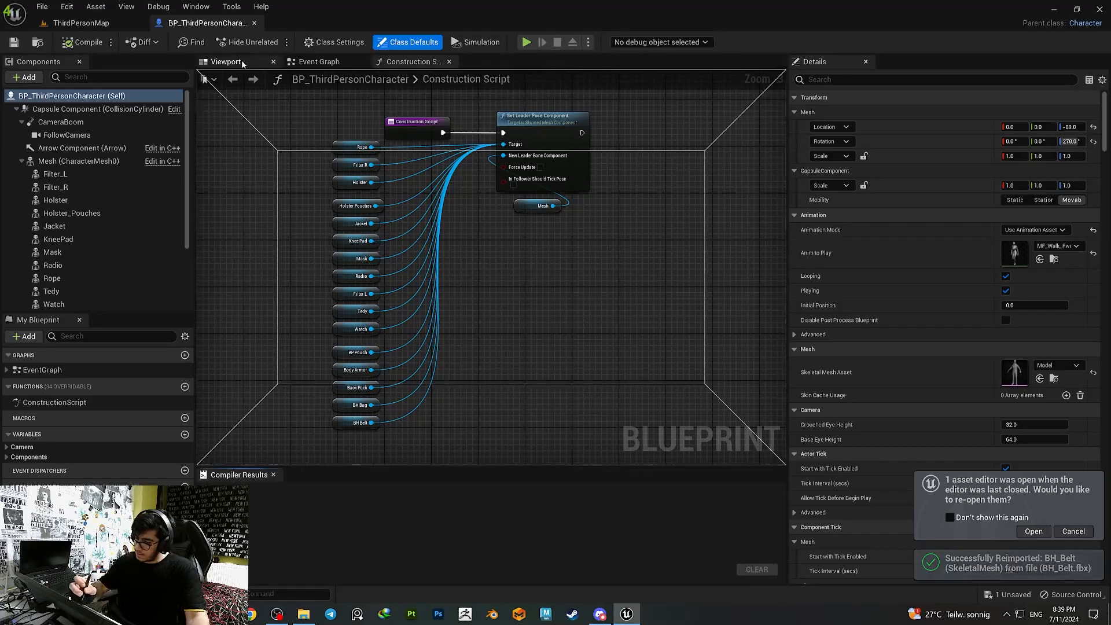
scroll(475, 336, up, 3)
middle_drag(476, 337, 505, 293)
right_drag(505, 293, 665, 316)
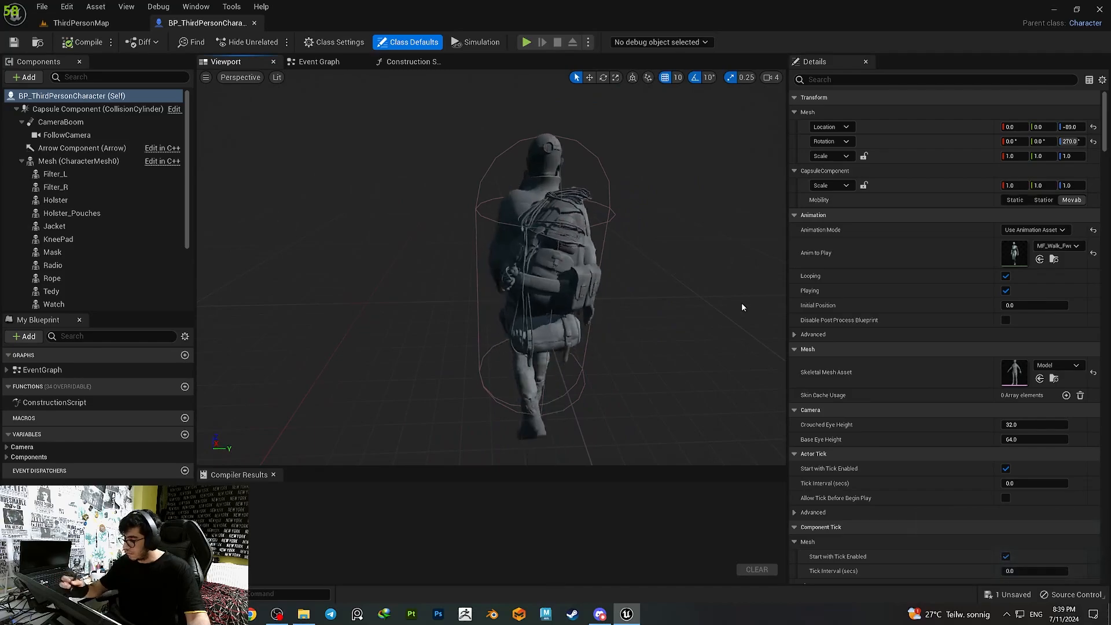
- Play the level preview and run and jump the character around to check that the gear follows its body
click(525, 42)
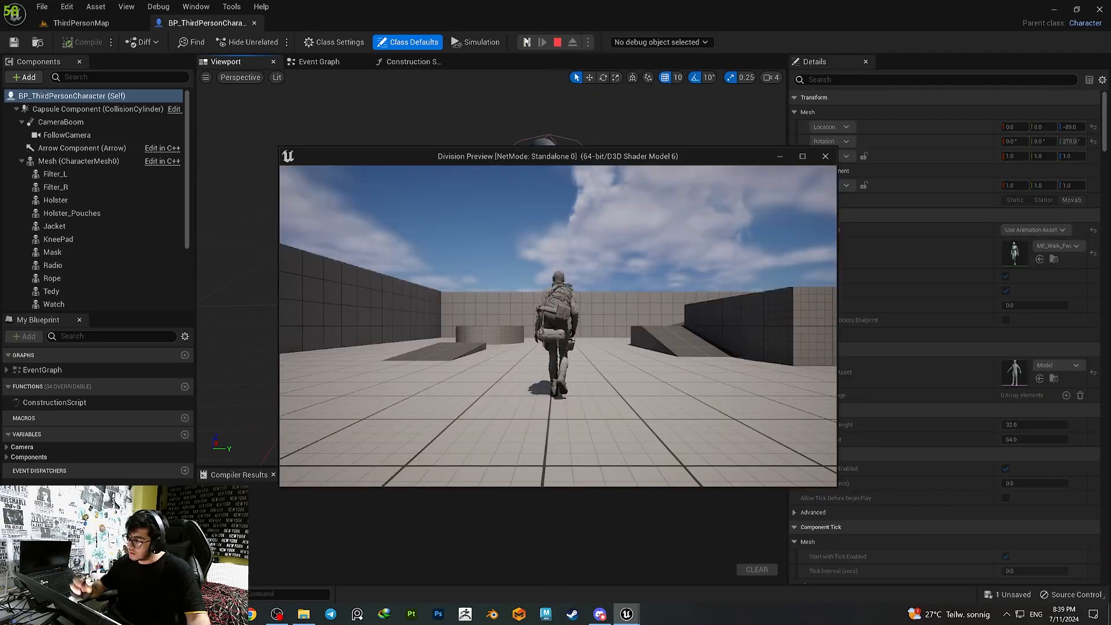
click(594, 358)
key(w)
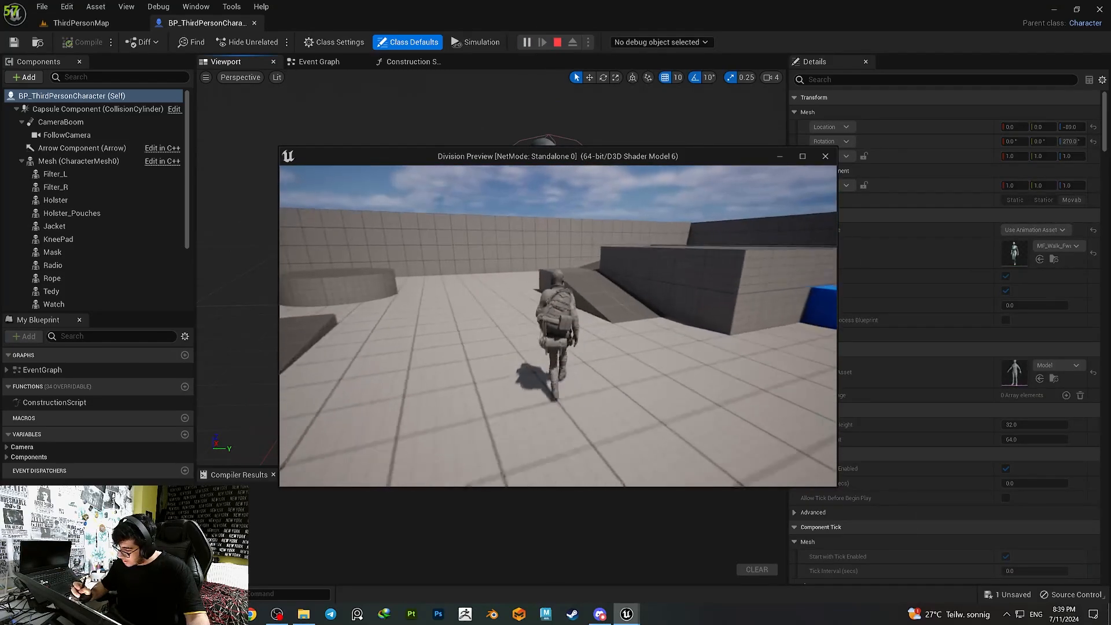
key(space)
key(d)
key(w)
key(d)
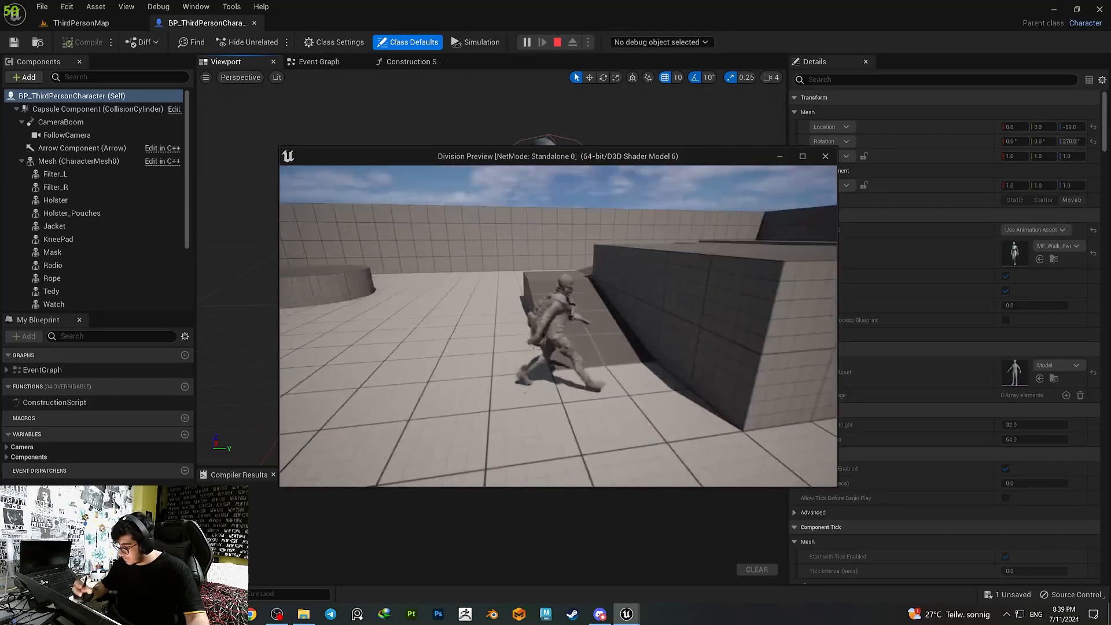
key(s)
key(w)
key(s)
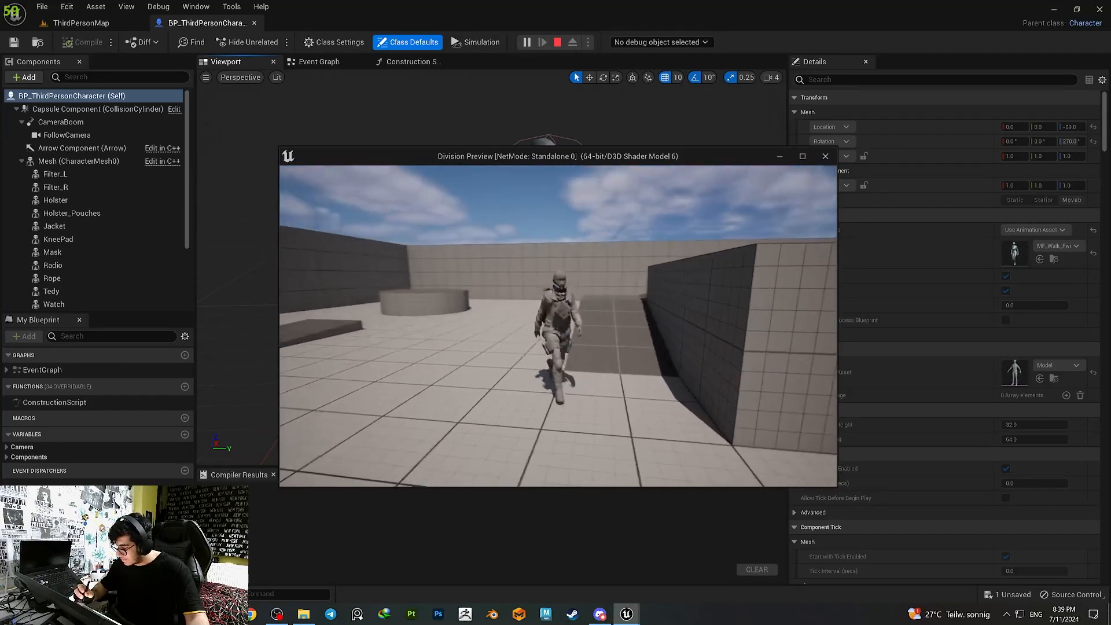
key(d)
key(s)
key(a)
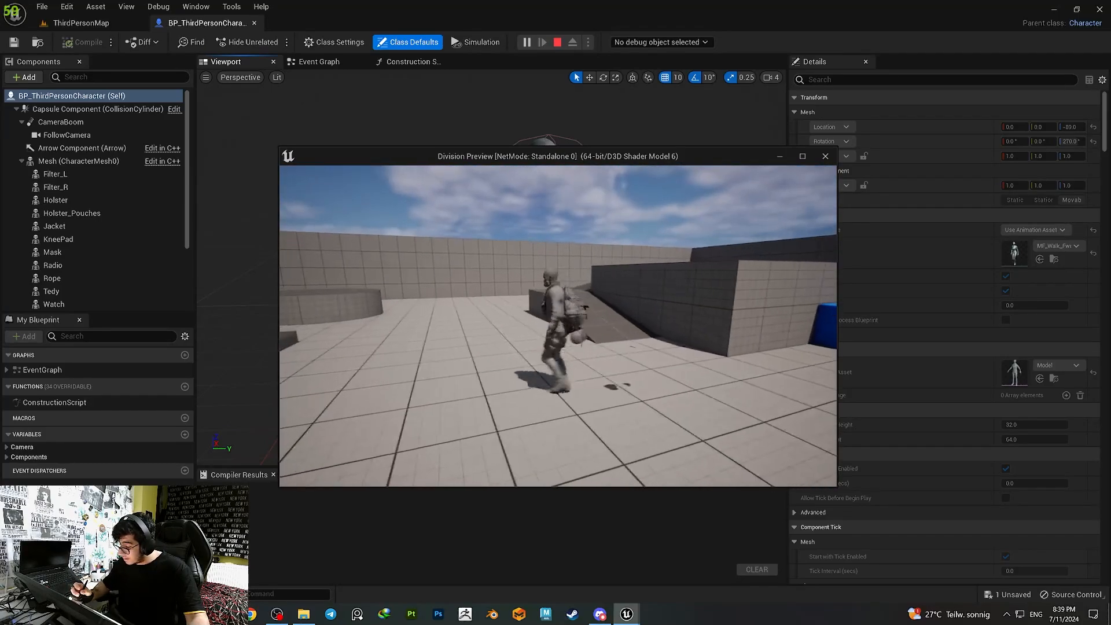
key(w)
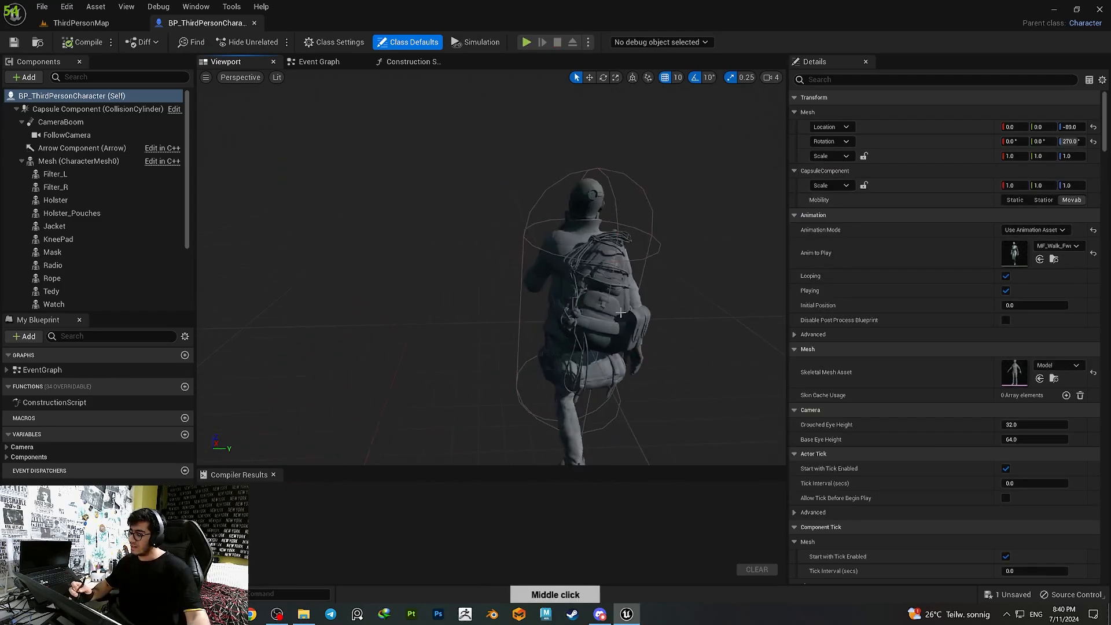
- Select the BackPack component on the character and examine the walking figure from the side
click(644, 324)
right_drag(648, 332, 648, 332)
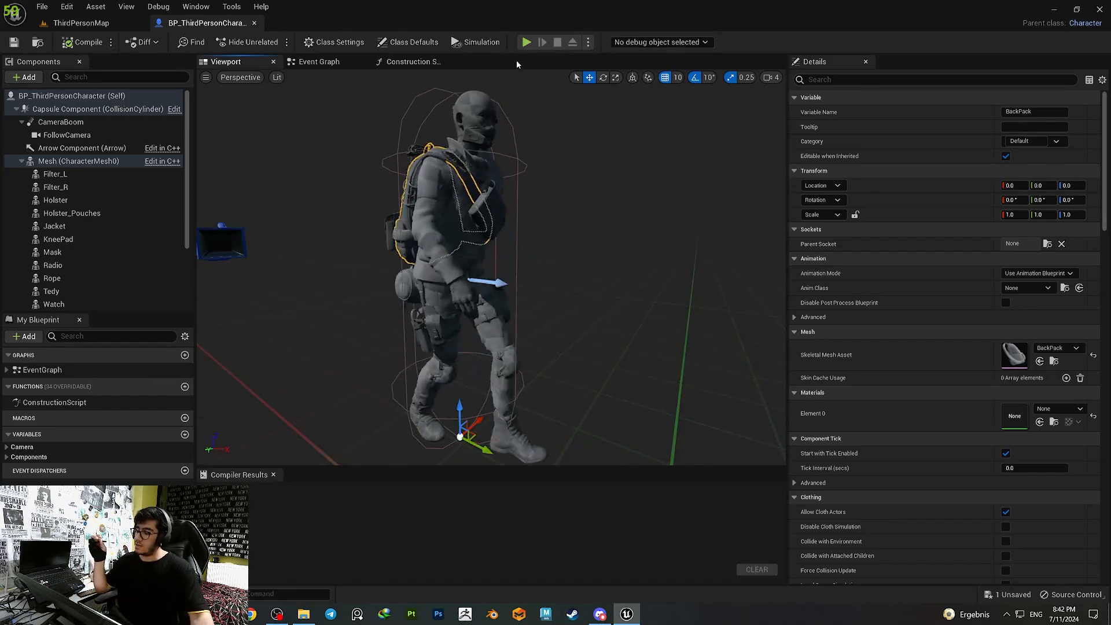
right_drag(536, 274, 534, 281)
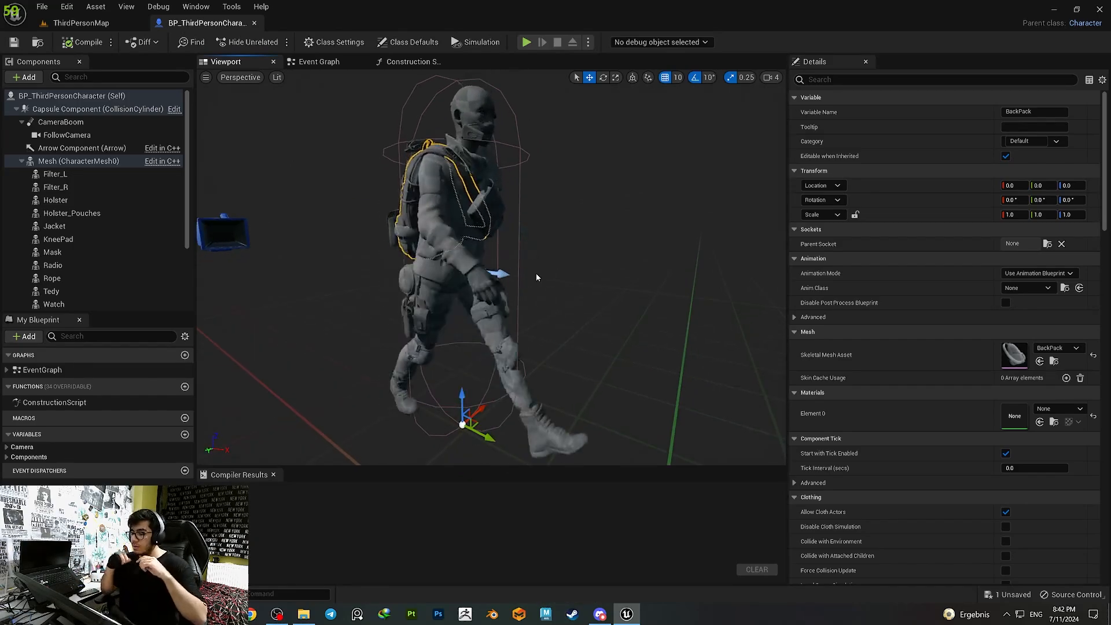